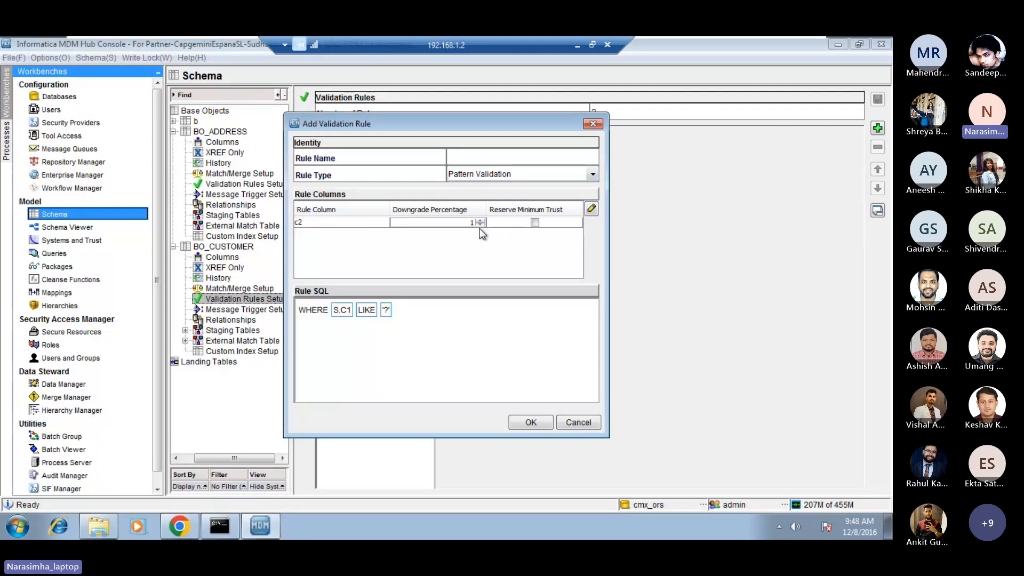
# Name the new Pattern Validation rule pattern_check.
pyautogui.click(466, 159)
pyautogui.write('pattern_check')
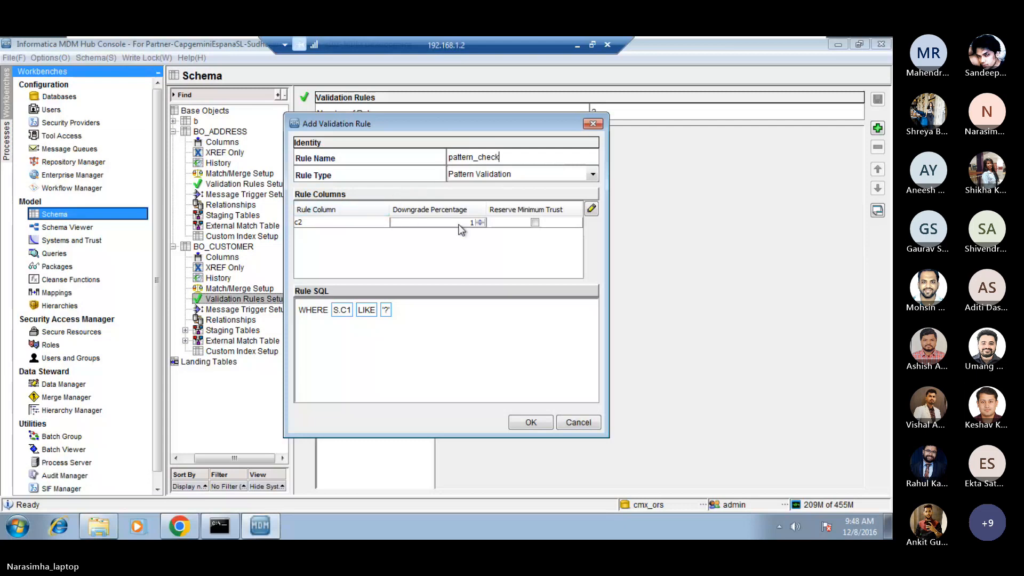
# Set the pattern rule's SQL condition to S.C2 NOT LIKE 'AP'.
pyautogui.click(352, 313)
pyautogui.click(359, 311)
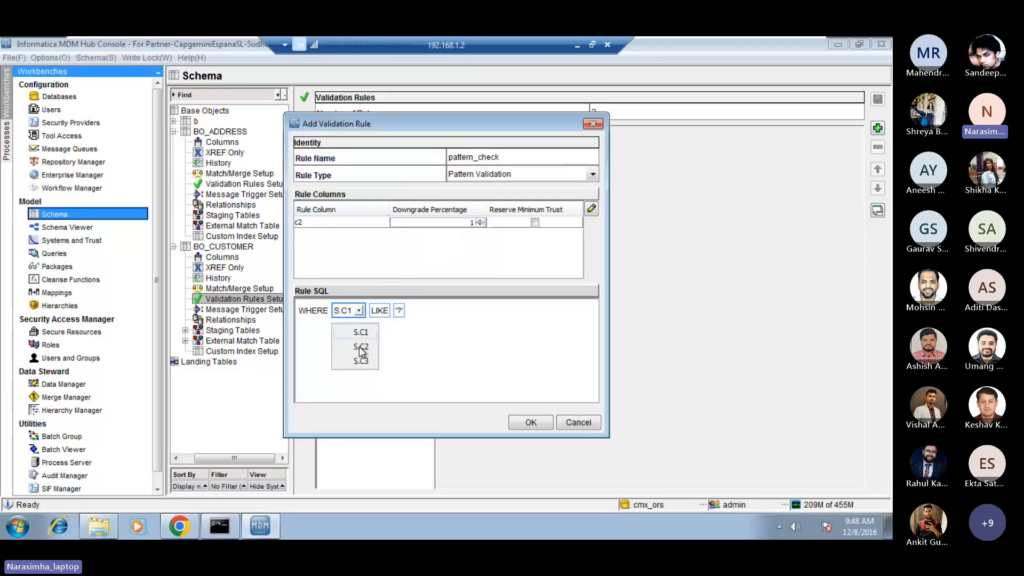
pyautogui.click(360, 347)
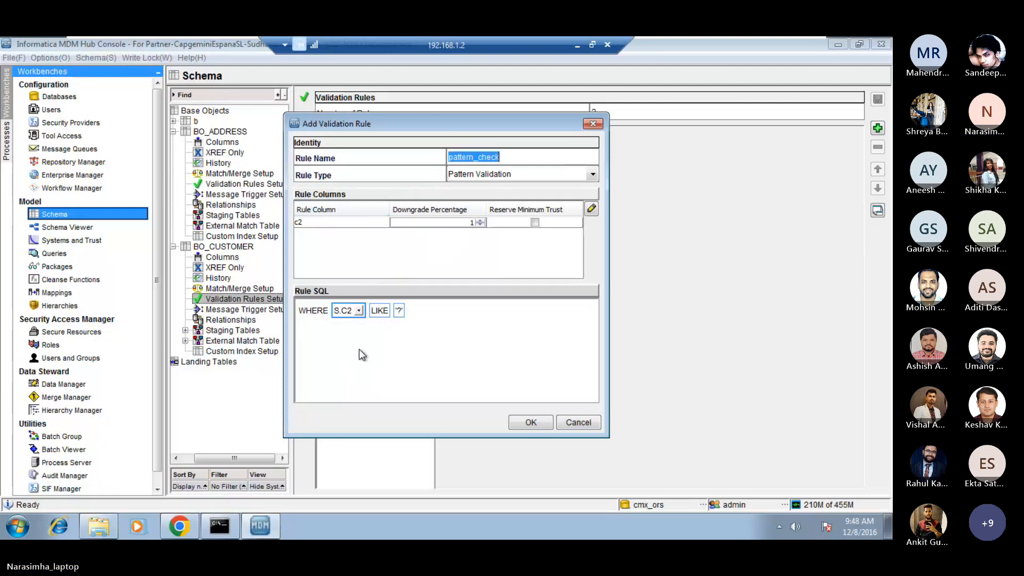
pyautogui.click(382, 314)
pyautogui.click(384, 311)
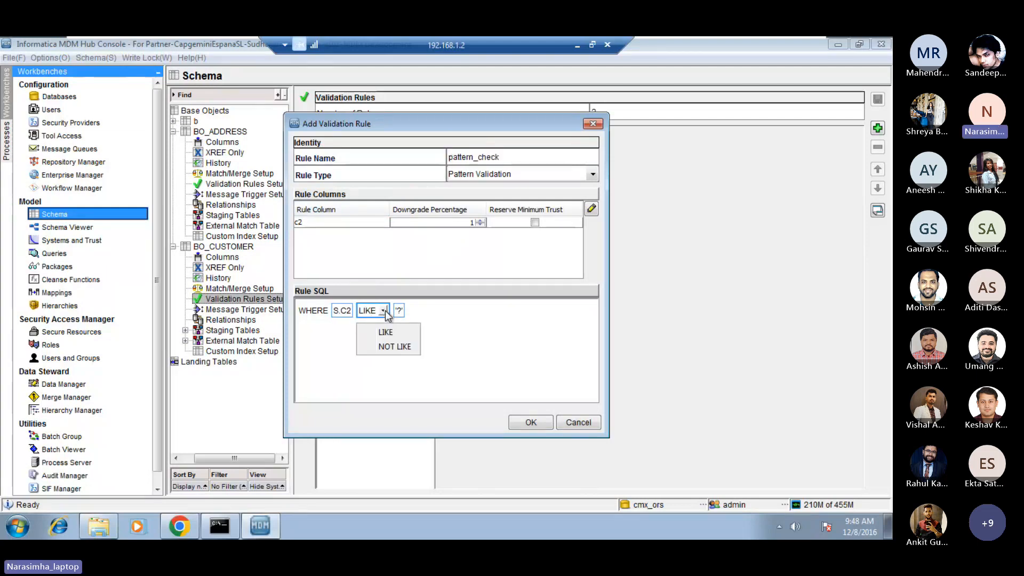
pyautogui.click(389, 345)
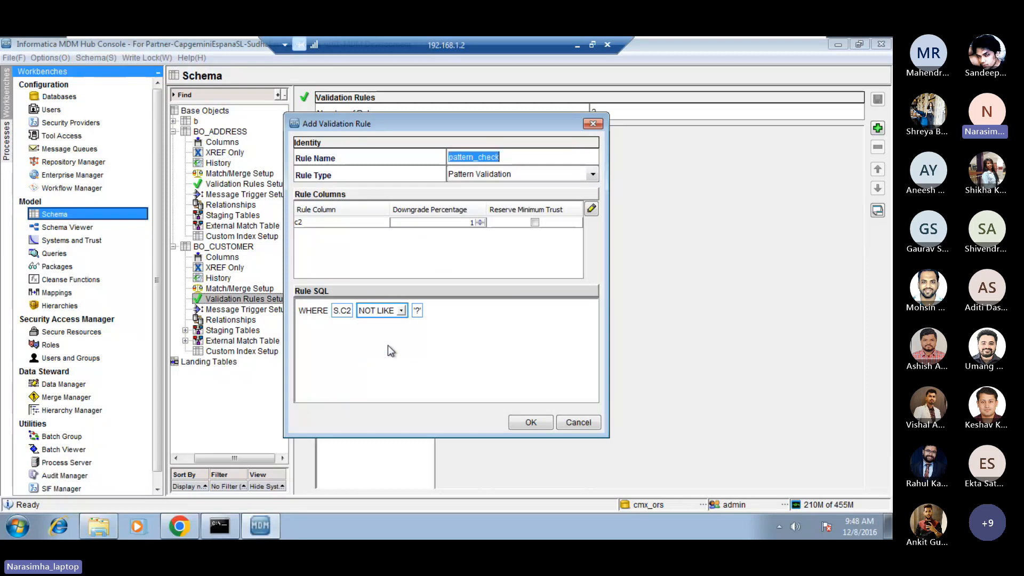
pyautogui.click(418, 312)
pyautogui.press('capslock')
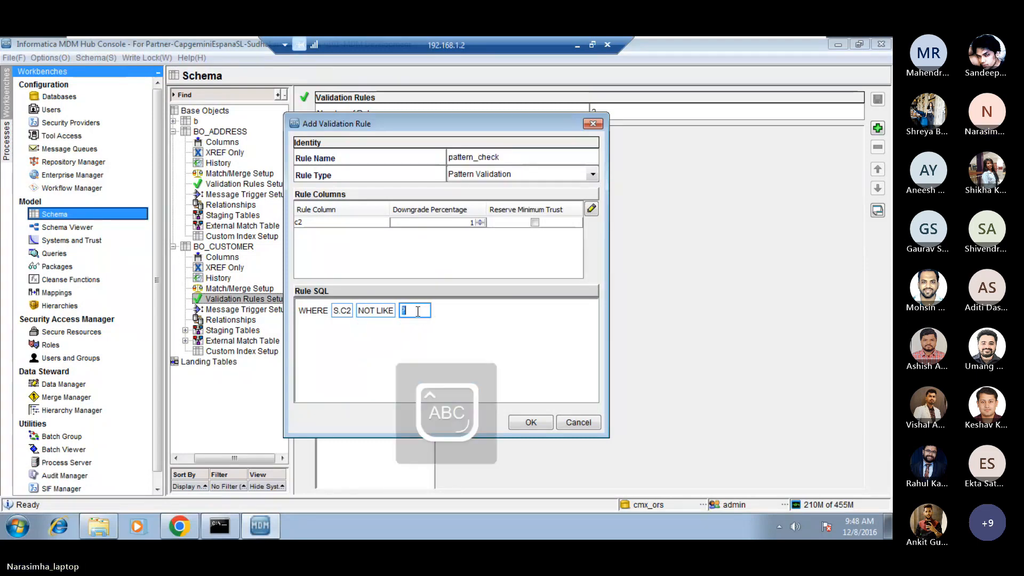
pyautogui.write('AP')
pyautogui.press('capslock')
pyautogui.press('Return')
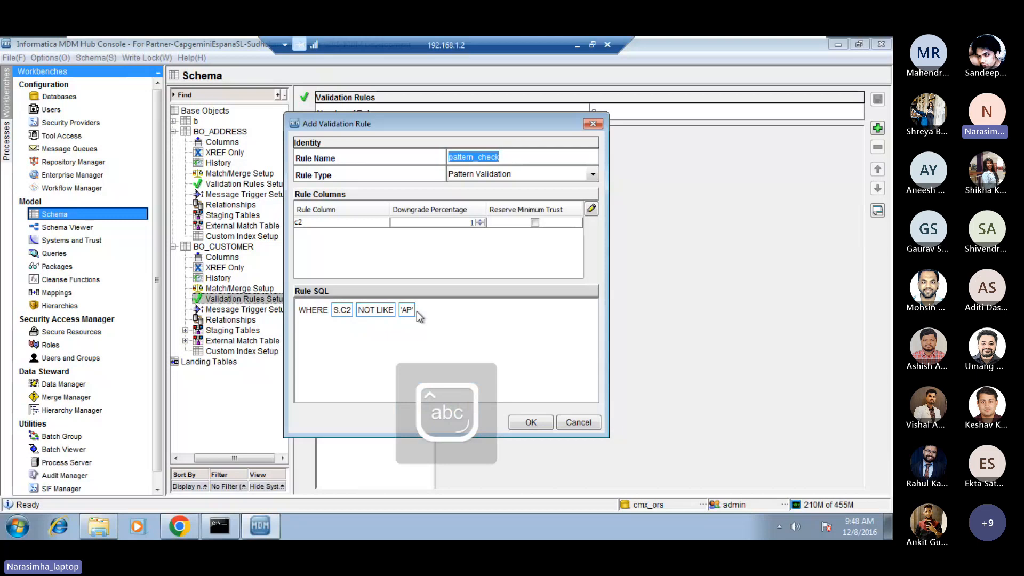
# Set the downgrade percentage of rule column c2 to 80 for the pattern rule.
pyautogui.click(460, 223)
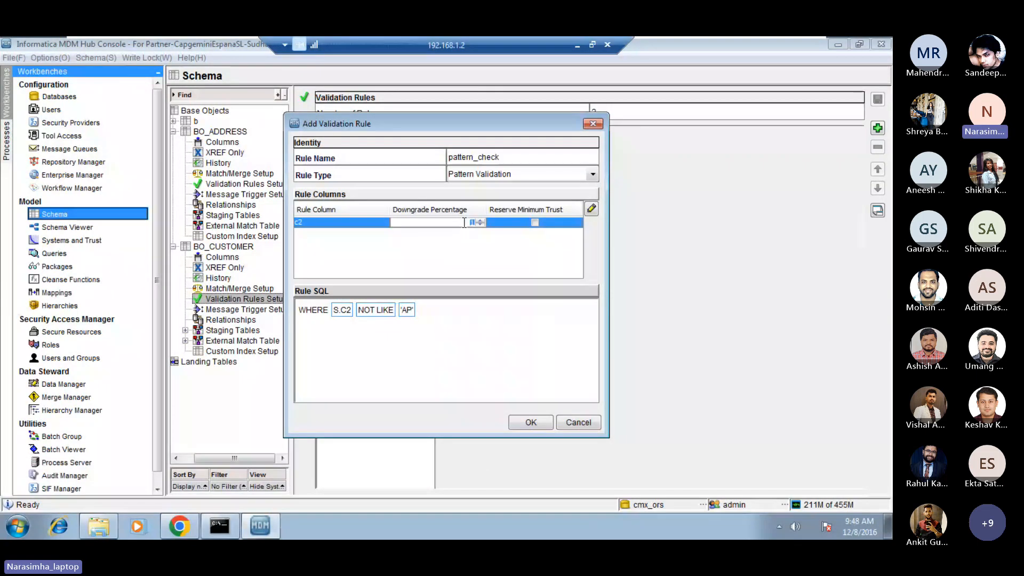
pyautogui.write('80')
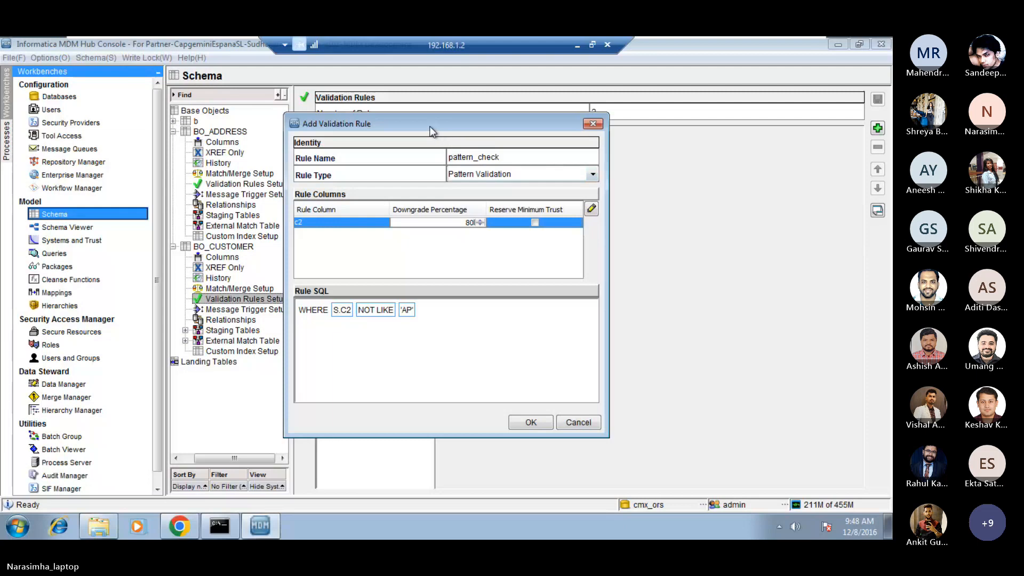
pyautogui.moveTo(433, 125)
pyautogui.mouseDown()
pyautogui.moveTo(466, 114)
pyautogui.moveTo(450, 125)
pyautogui.mouseUp()
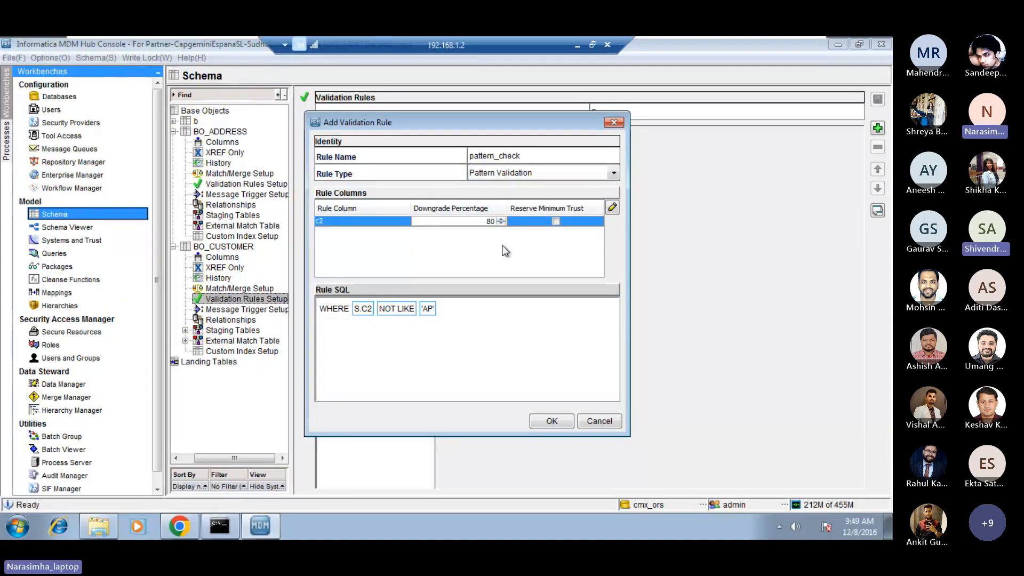
pyautogui.click(574, 44)
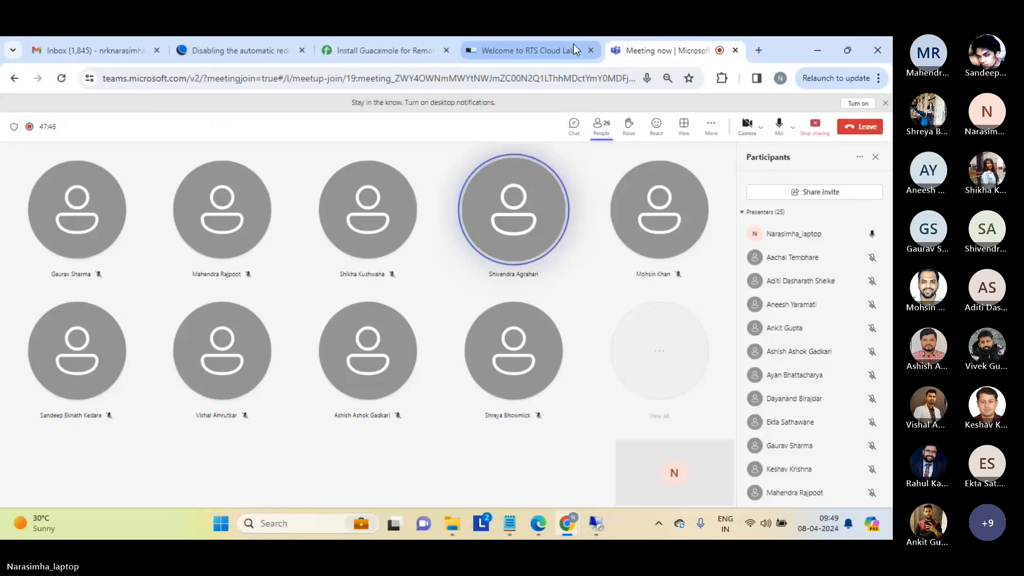
pyautogui.scroll(-3, 813, 352)
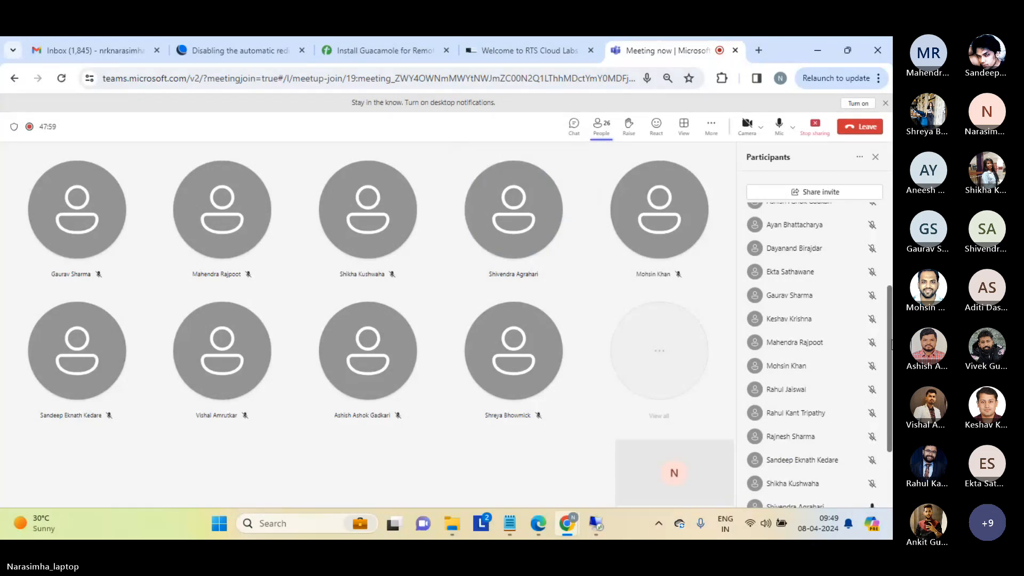
pyautogui.scroll(-2, 811, 346)
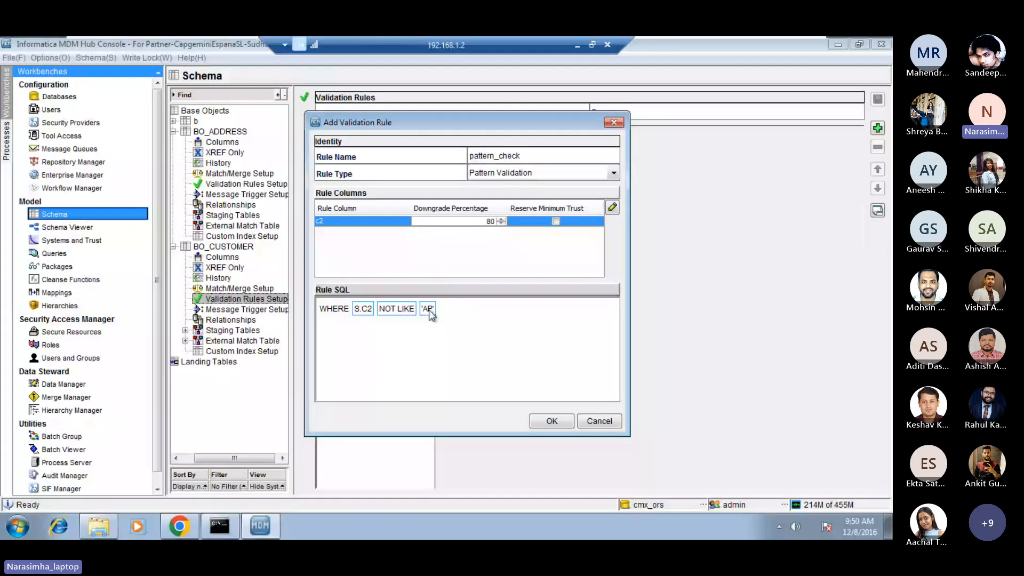
# Confirm the pattern_check rule so it is added to the BO_CUSTOMER validation rules.
pyautogui.moveTo(488, 126); pyautogui.dragTo(453, 130)
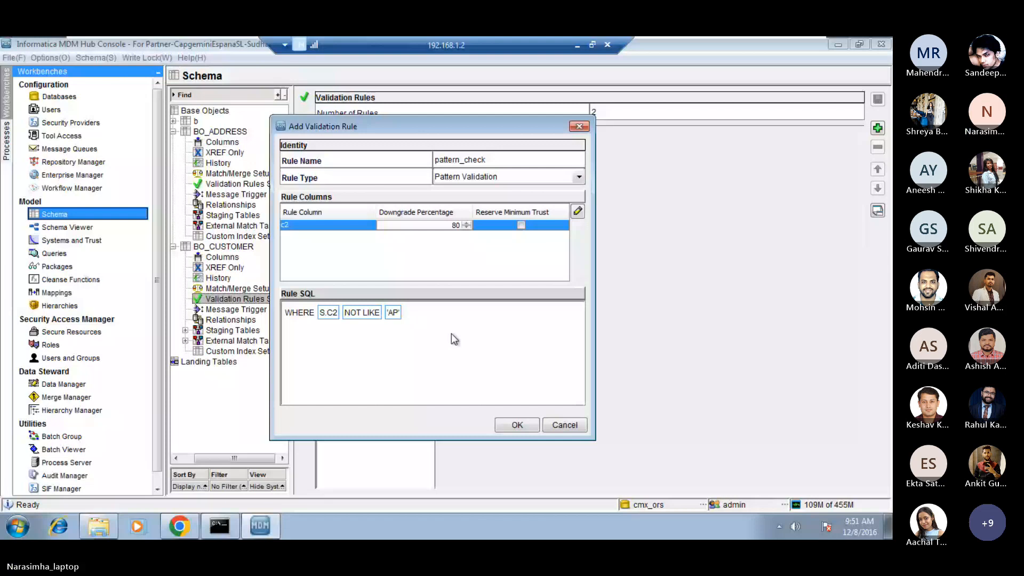
pyautogui.click(517, 425)
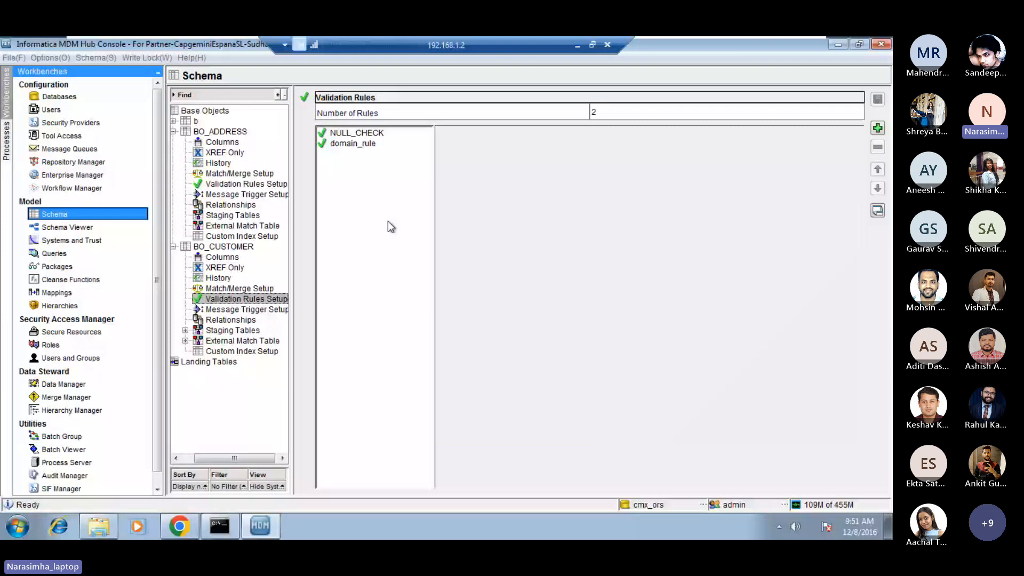
pyautogui.rightClick(350, 169)
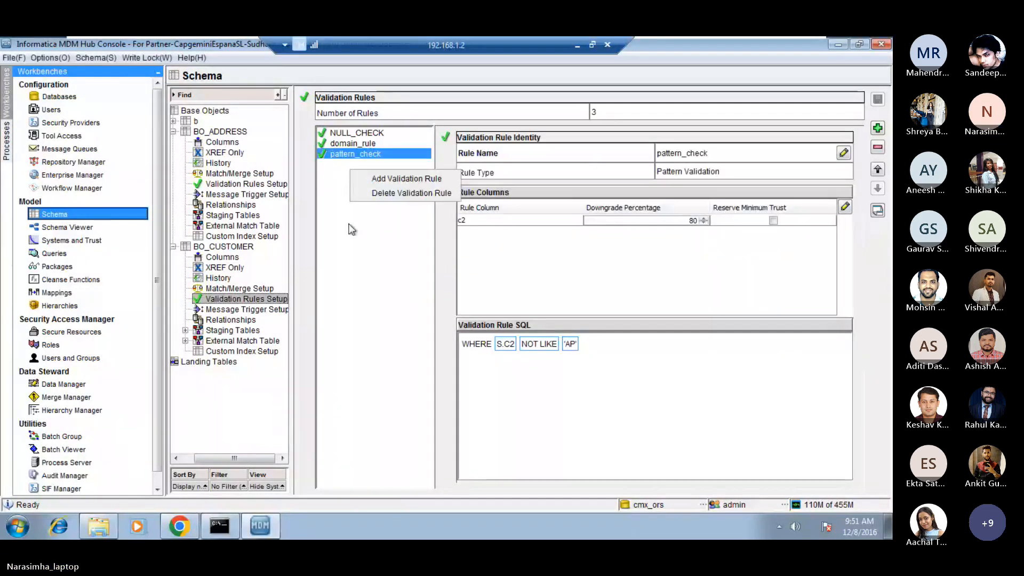
pyautogui.click(354, 252)
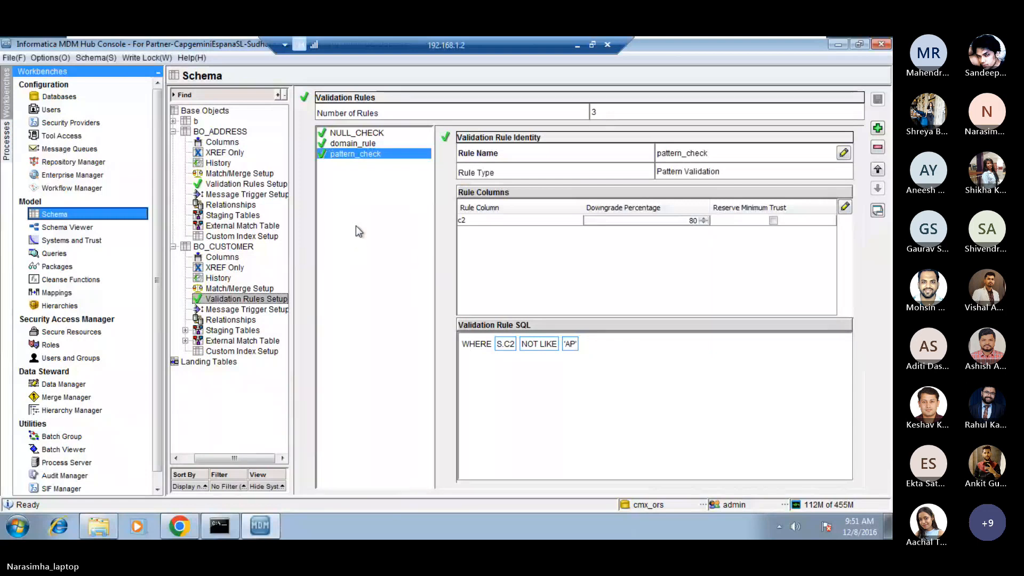
# Start another BO_CUSTOMER validation rule of type Custom named custom_check, with a downgrade percentage of 90 for column c2.
pyautogui.rightClick(346, 192)
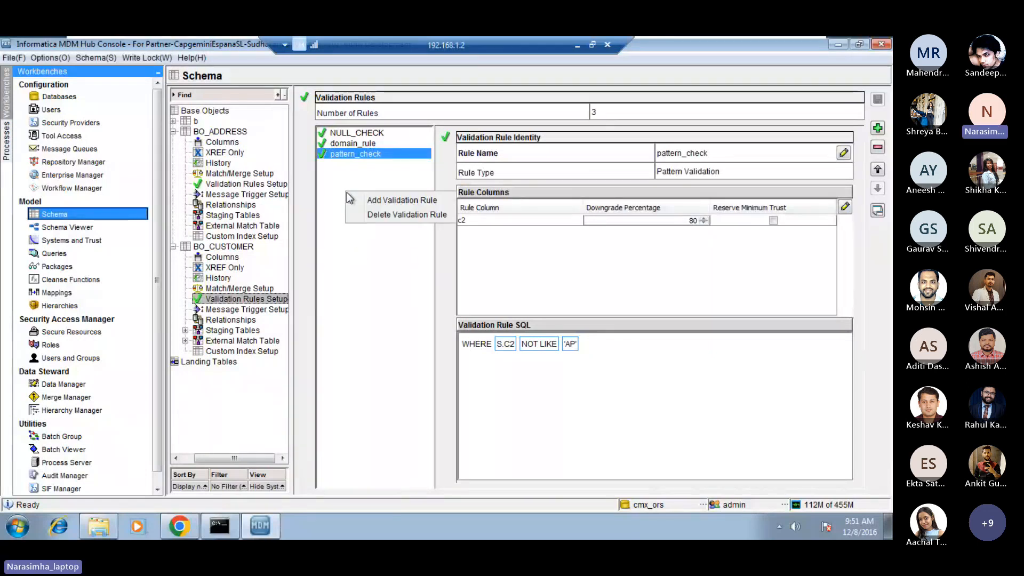
pyautogui.click(393, 199)
pyautogui.click(476, 175)
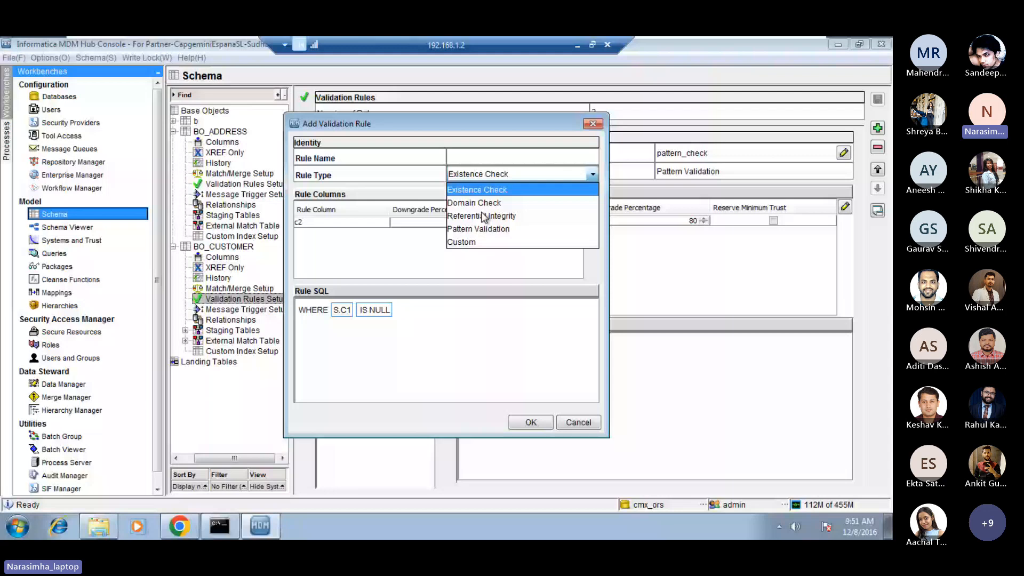
pyautogui.click(470, 241)
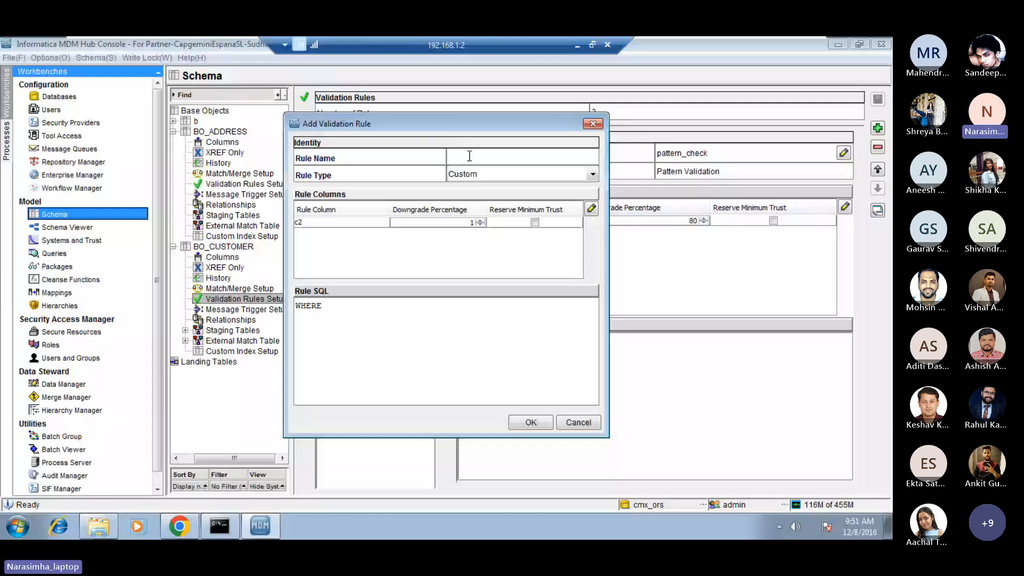
pyautogui.write('custom')
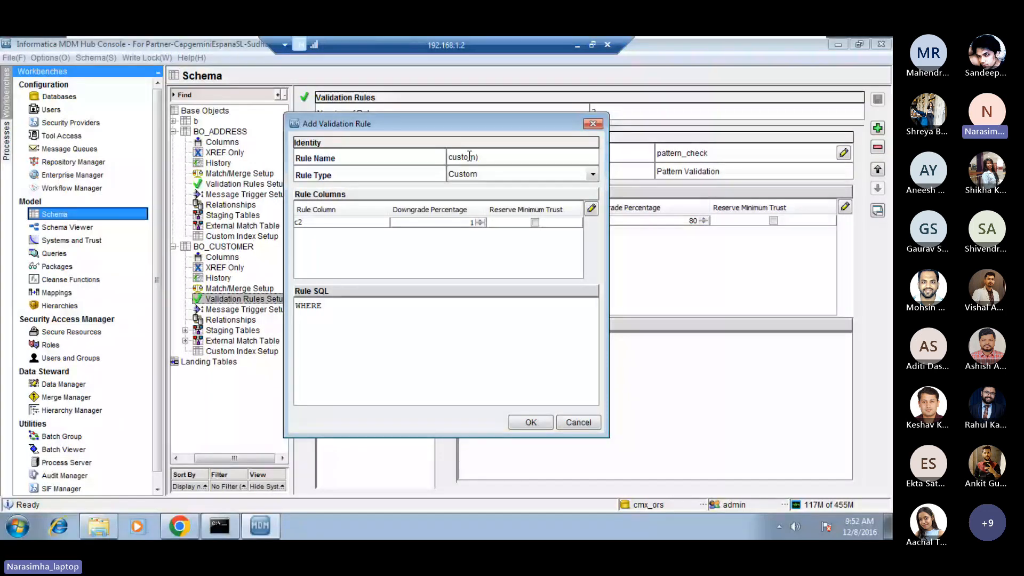
pyautogui.write('_che')
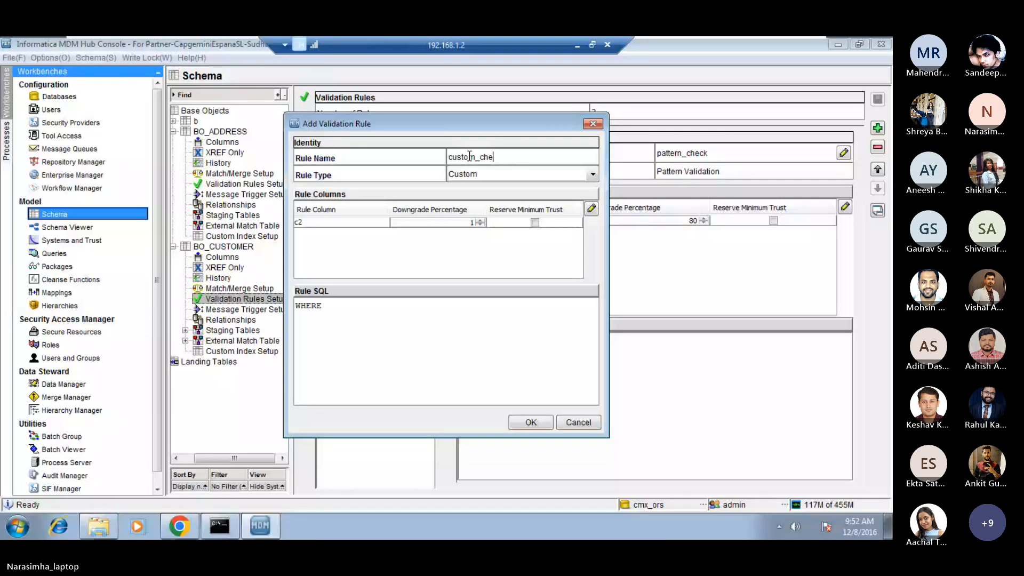
pyautogui.write('ck')
pyautogui.click(466, 223)
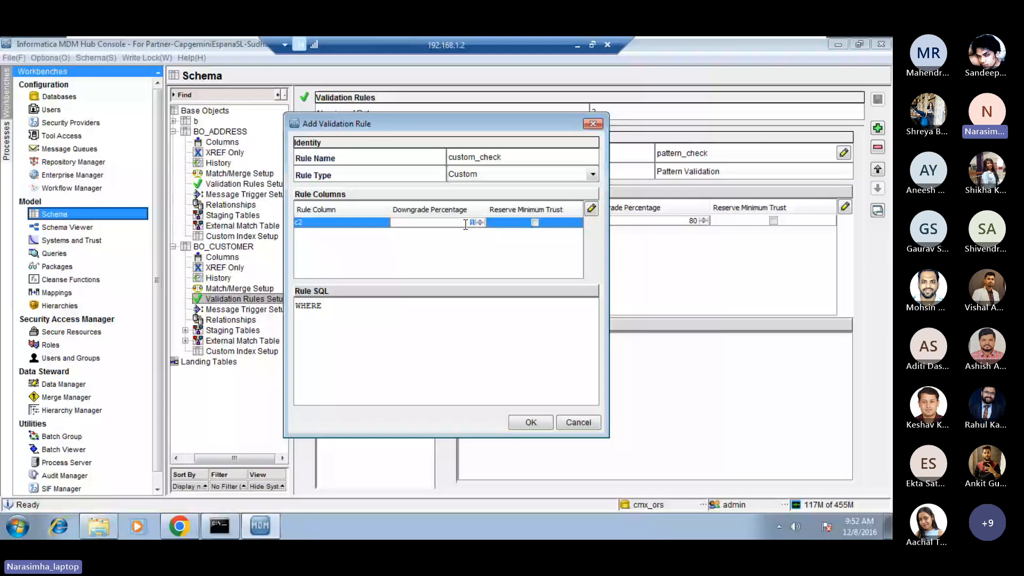
pyautogui.write('90')
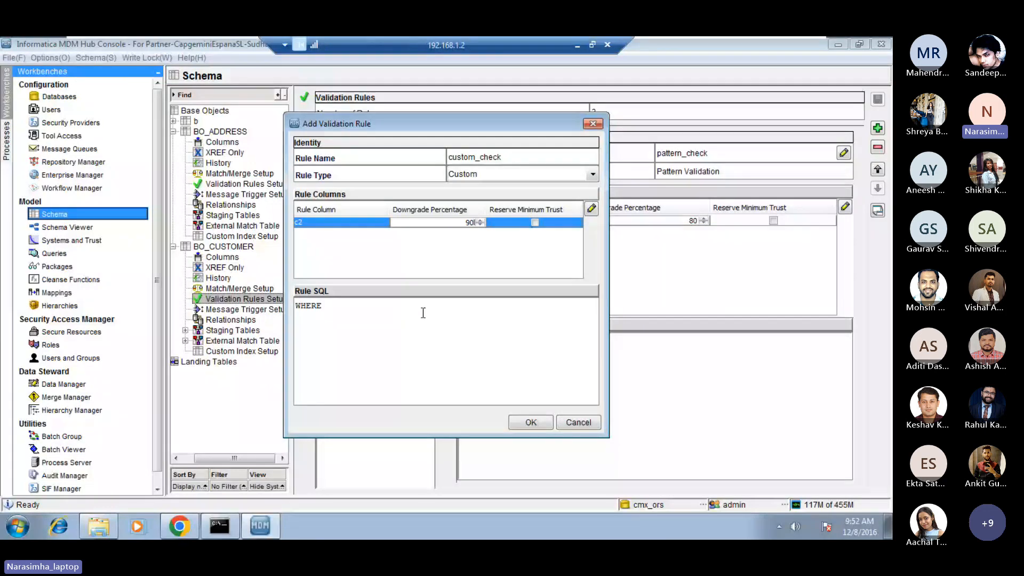
# Complete the custom rule with the SQL WHERE S.c2 LIKE 'AP' and select custom_check in the rule list.
pyautogui.click(423, 313)
pyautogui.write('S.c2')
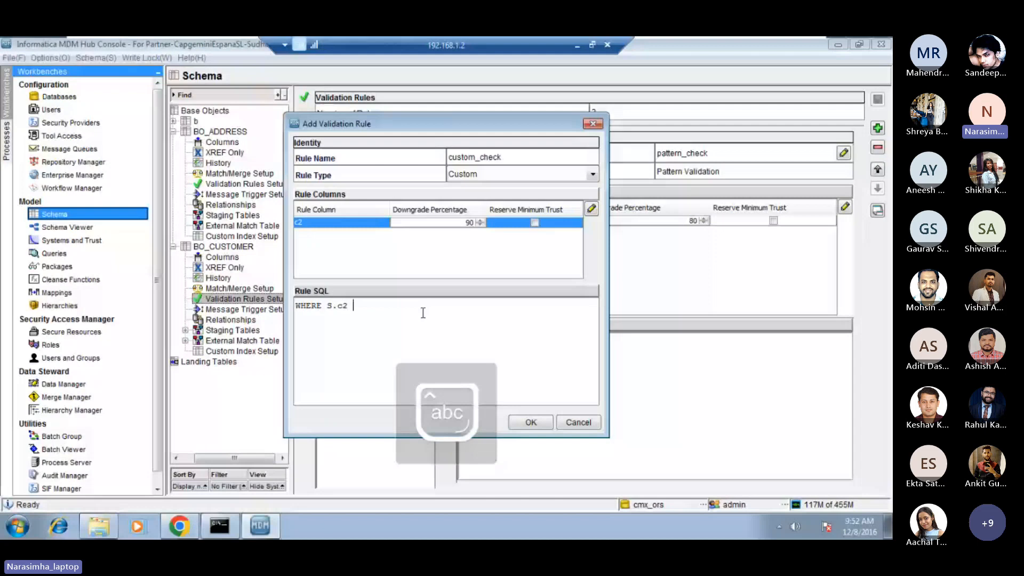
pyautogui.press('capslock')
pyautogui.write('LIKE ')
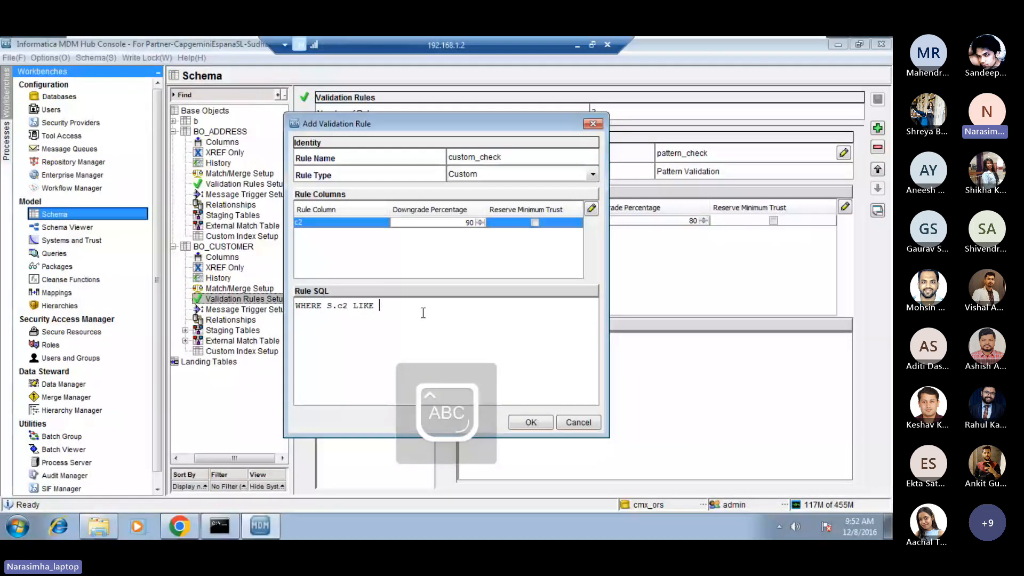
pyautogui.write("'AP")
pyautogui.press('capslock')
pyautogui.write("'")
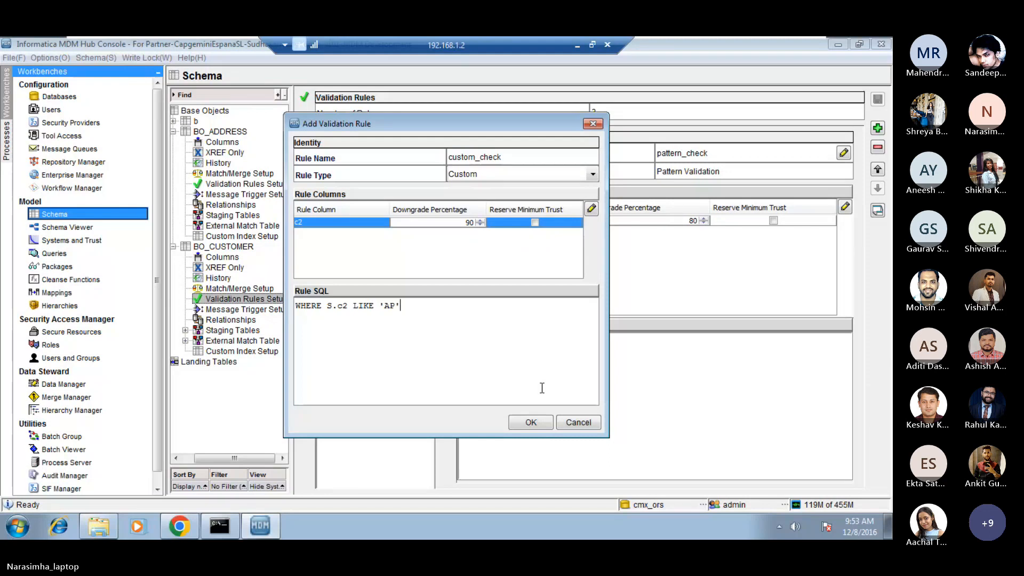
pyautogui.doubleClick(412, 310)
pyautogui.tripleClick(412, 309)
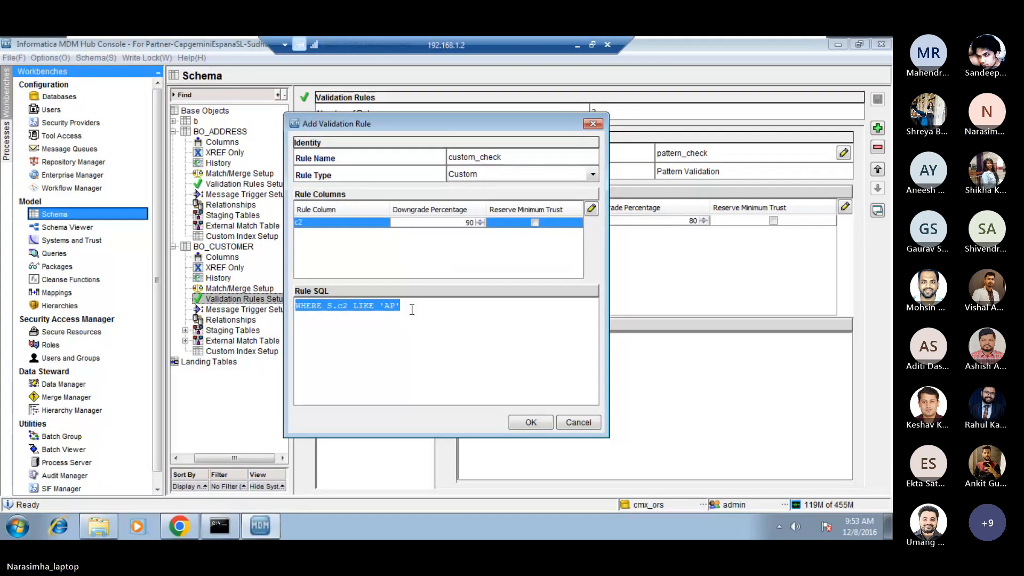
pyautogui.click(413, 310)
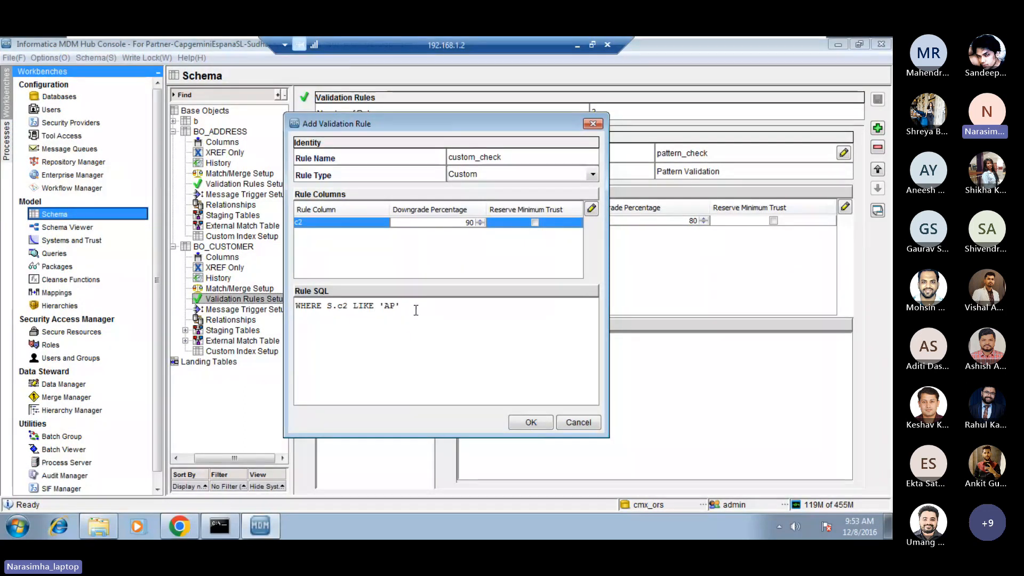
pyautogui.click(530, 423)
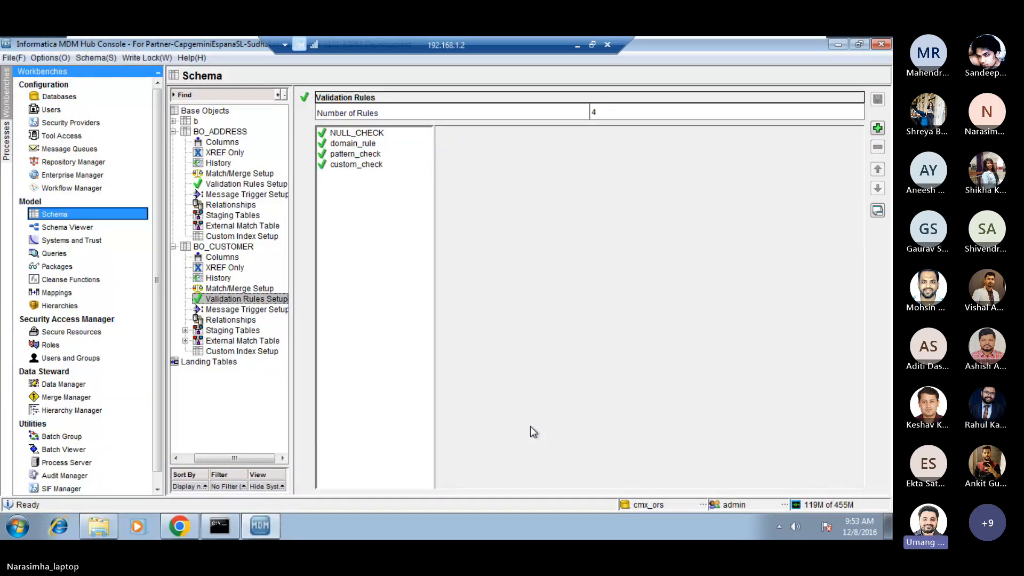
pyautogui.click(358, 166)
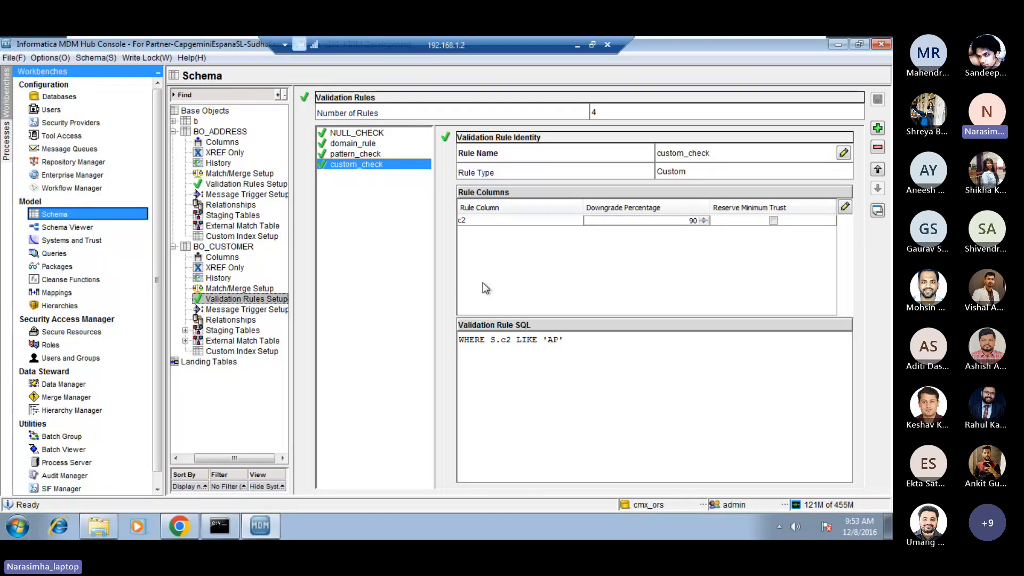
# Open a blank Notepad document on the remote desktop.
pyautogui.rightClick(311, 523)
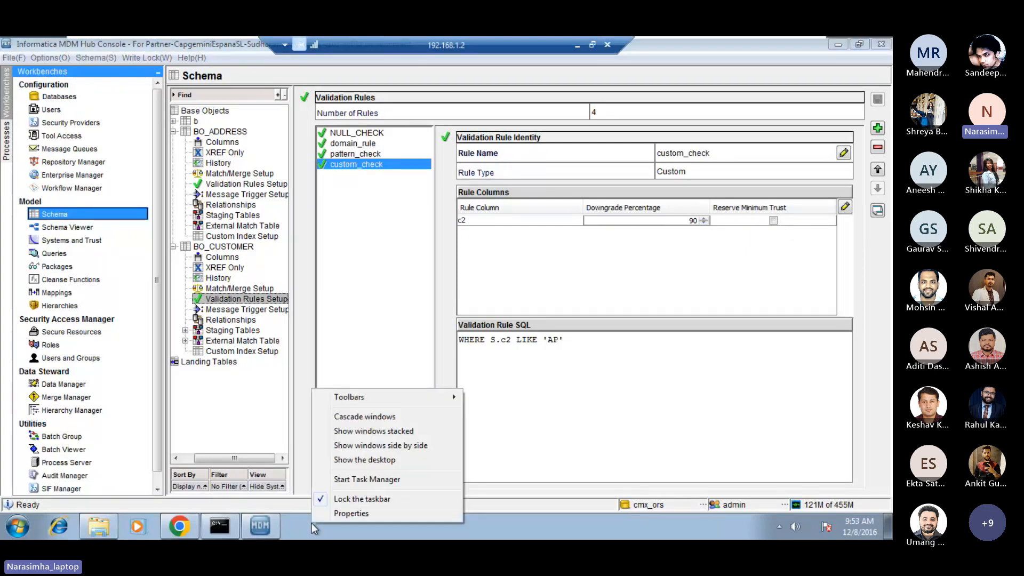
pyautogui.click(296, 524)
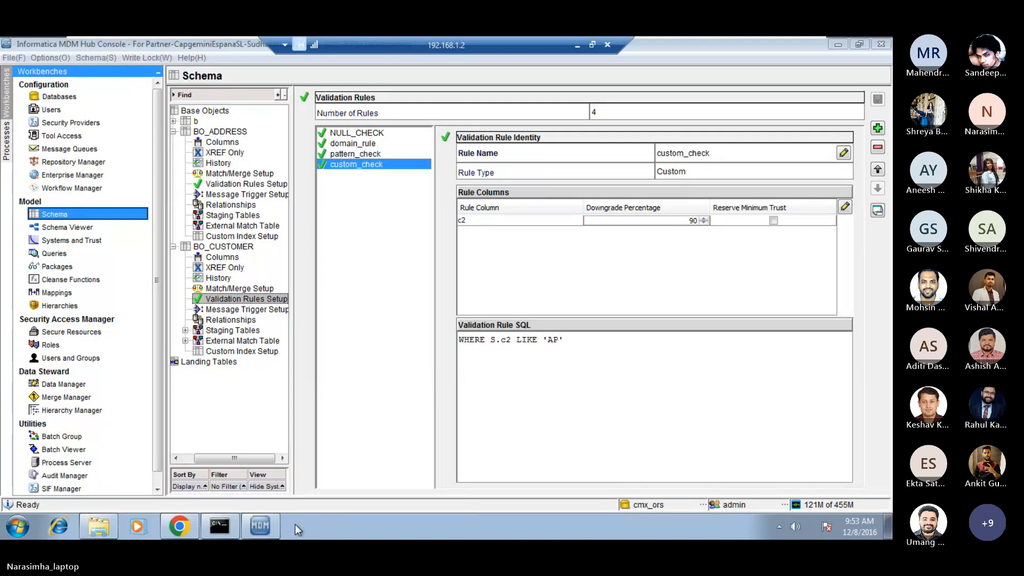
pyautogui.click(18, 527)
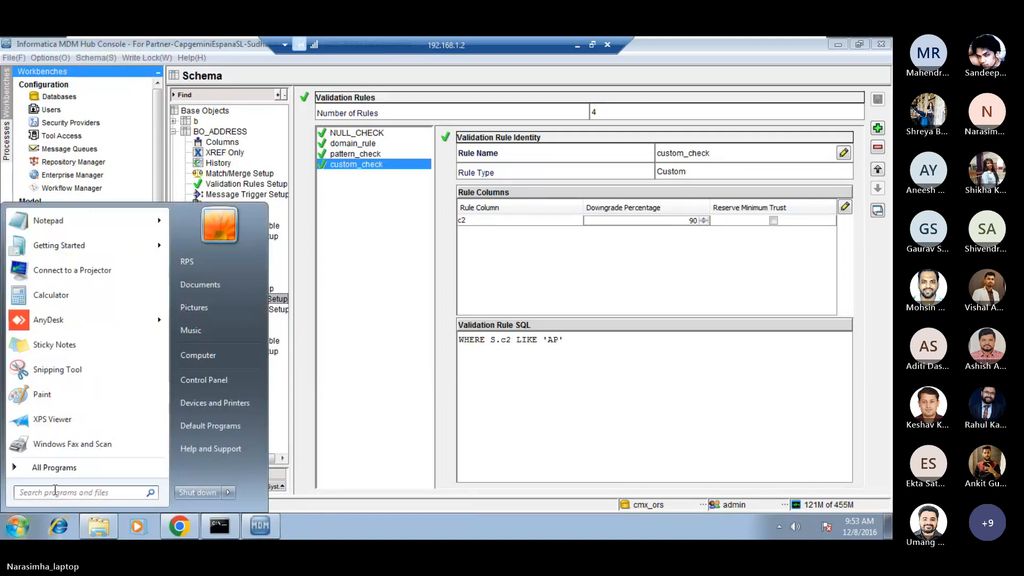
pyautogui.click(49, 220)
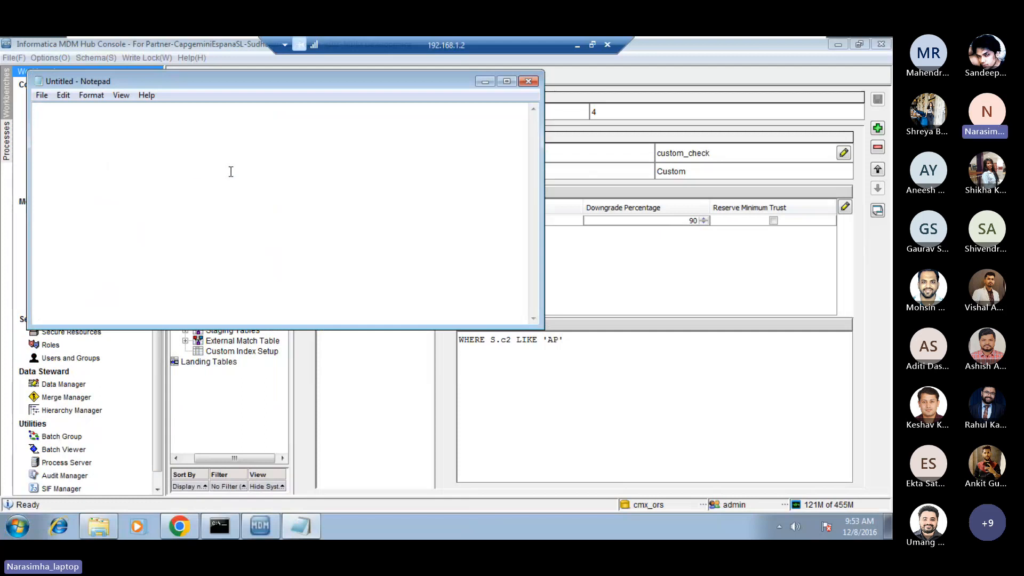
# Enter the values 90 and 10, separated by a tab, on the first line of the note, followed by a blank line.
pyautogui.write('90')
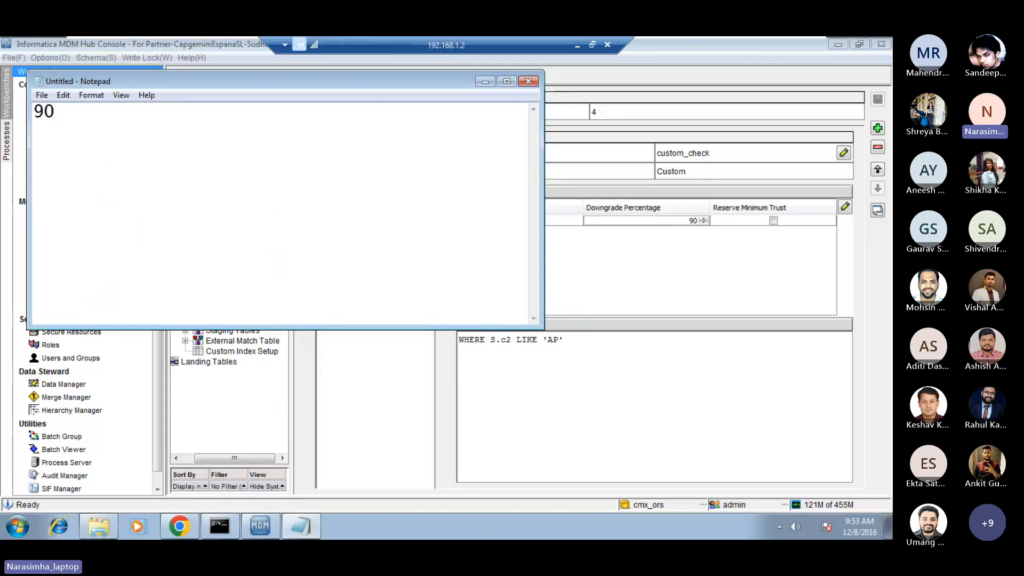
pyautogui.press('Tab')
pyautogui.write('10')
pyautogui.press('Return')
pyautogui.press('Return')
# Write the trust downgrade formula fts = it-it*dp/100 below the 90 and 10 values.
pyautogui.write('ft')
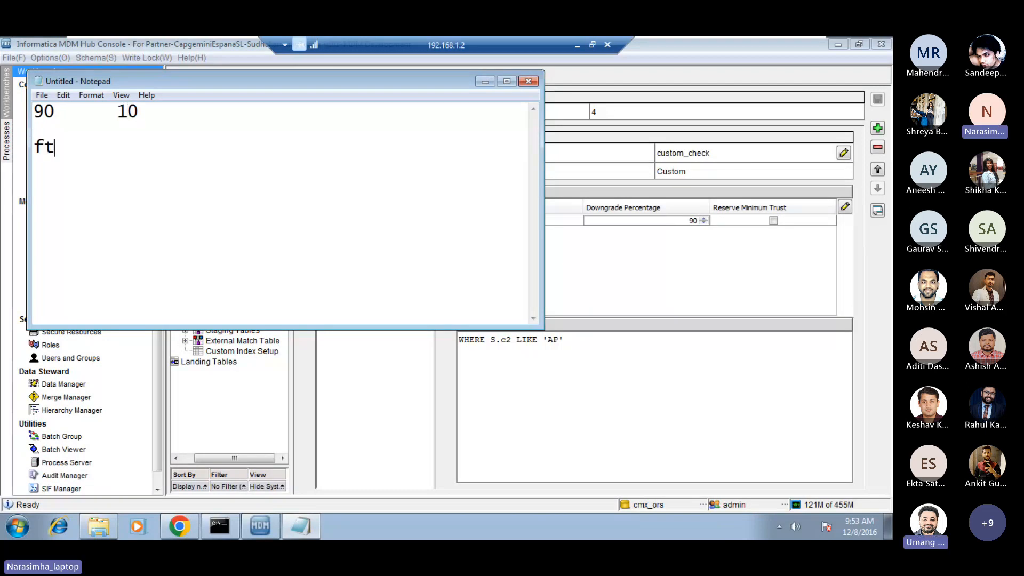
pyautogui.write('s =')
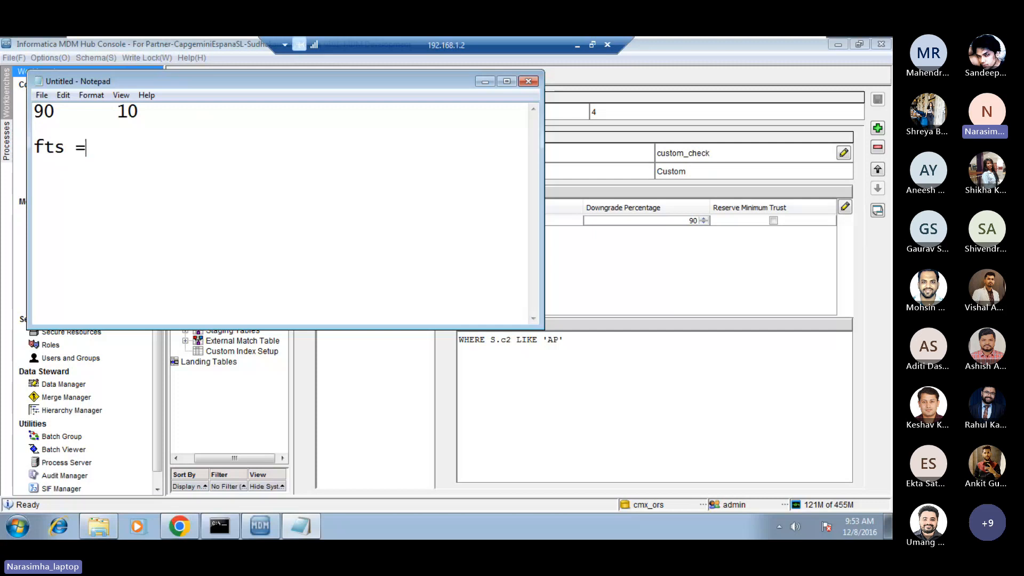
pyautogui.write(' t-it')
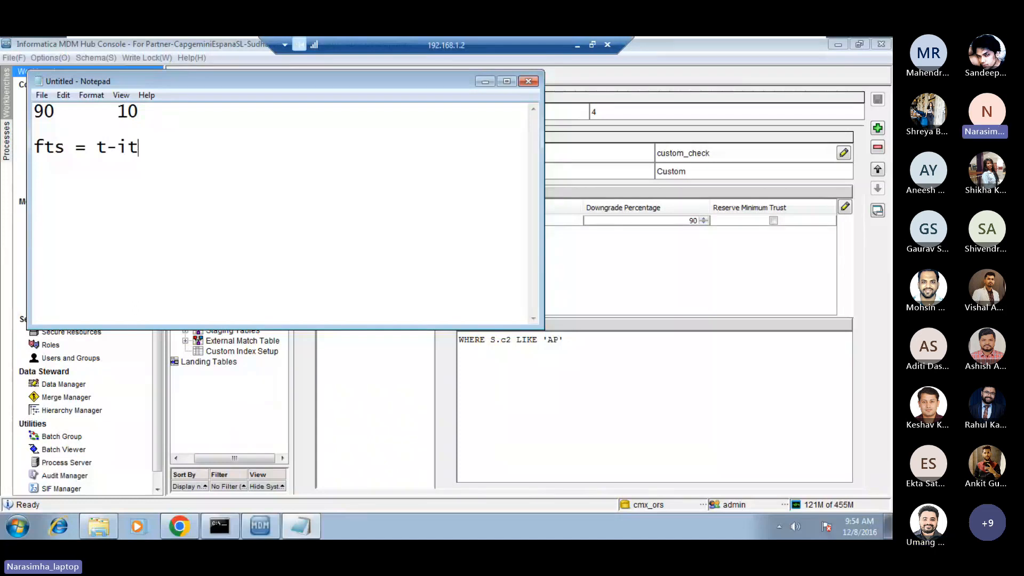
pyautogui.write('*dp/')
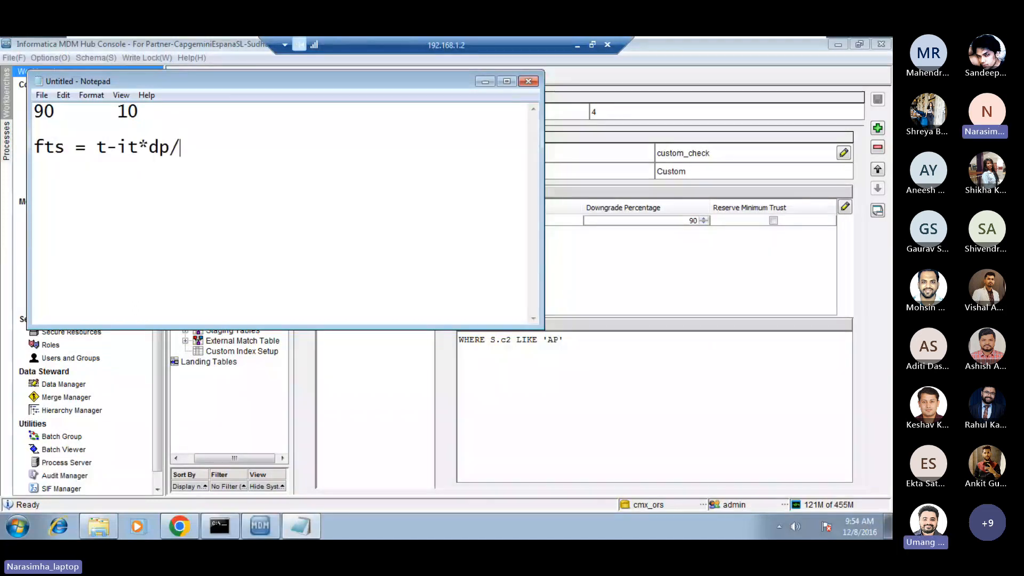
pyautogui.write('100')
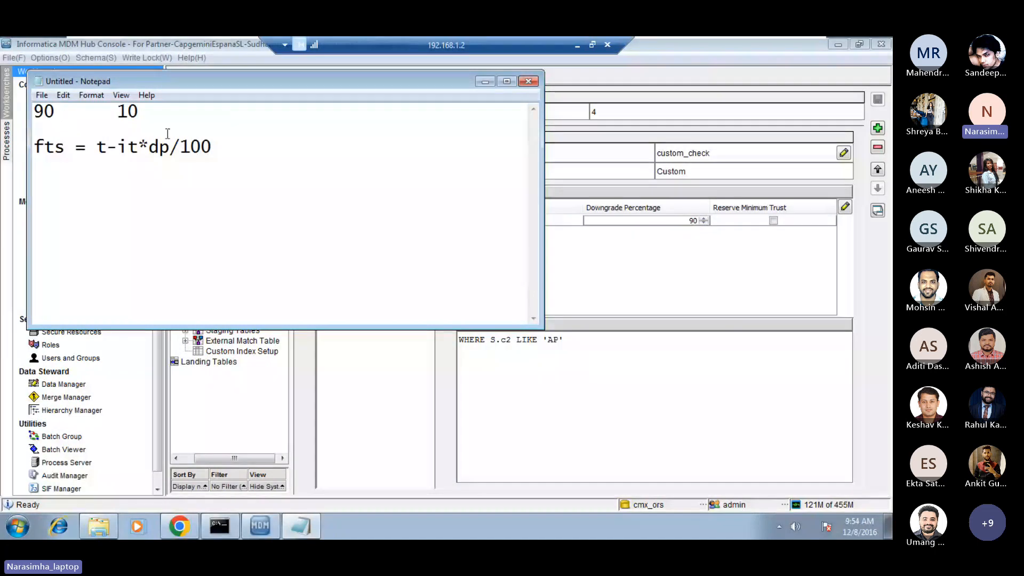
pyautogui.press('Return')
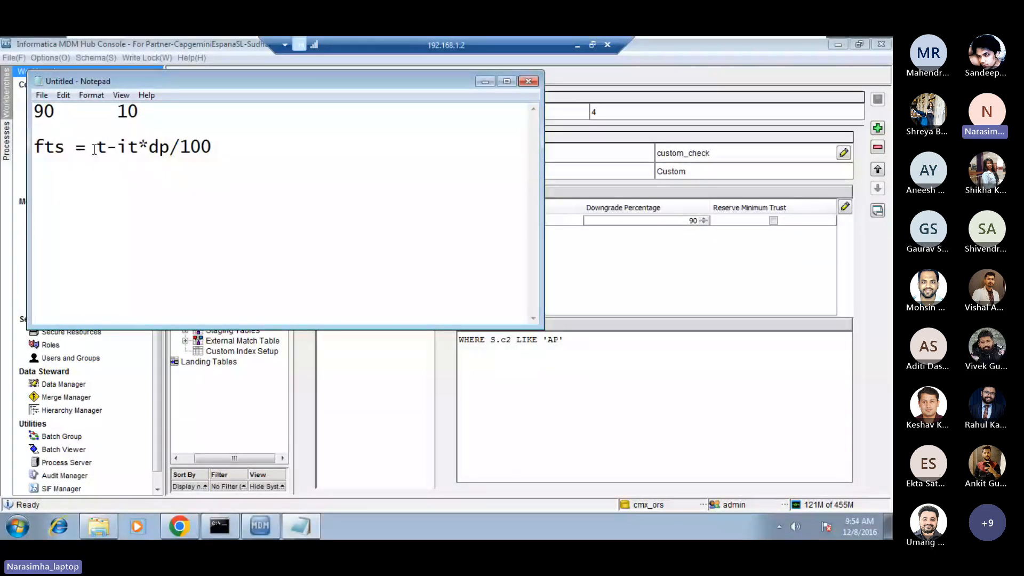
pyautogui.click(95, 149)
pyautogui.write('i')
pyautogui.press('Down')
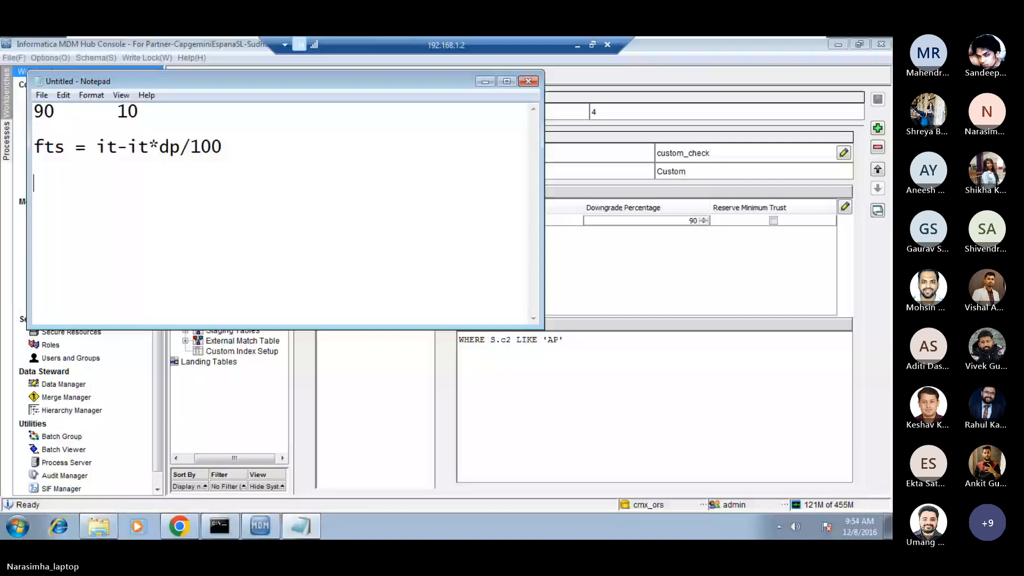
# Insert one more blank line between the 90 and 10 values and the fts formula.
pyautogui.press('Up')
pyautogui.press('Up')
pyautogui.press('Up')
pyautogui.press('Return')
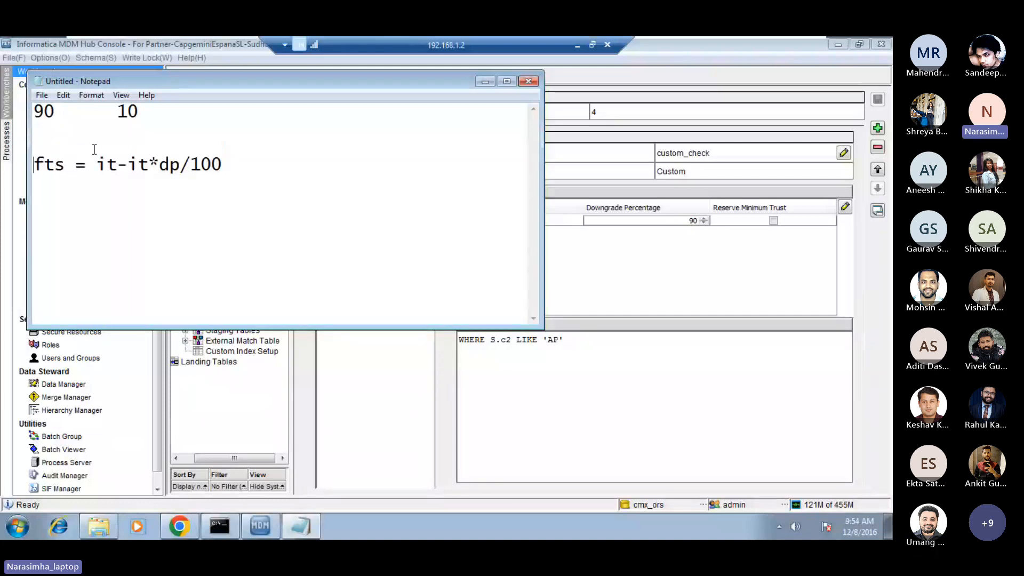
pyautogui.press('Down')
pyautogui.press('Down')
pyautogui.press('Down')
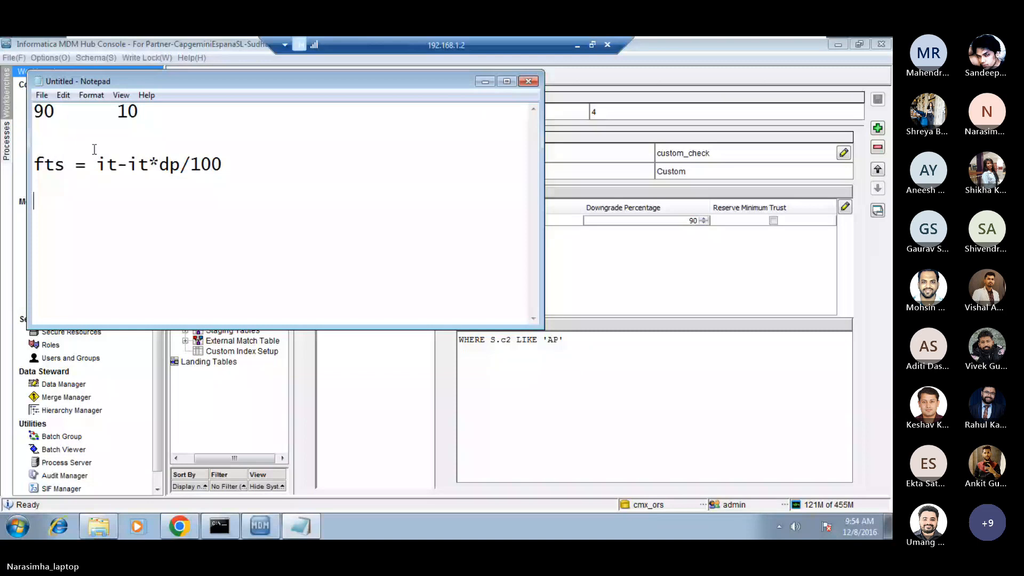
pyautogui.hotkey('shift', 'Up')
pyautogui.hotkey('shift', 'Up')
pyautogui.hotkey('shift', 'Up')
pyautogui.press('Down')
pyautogui.press('Down')
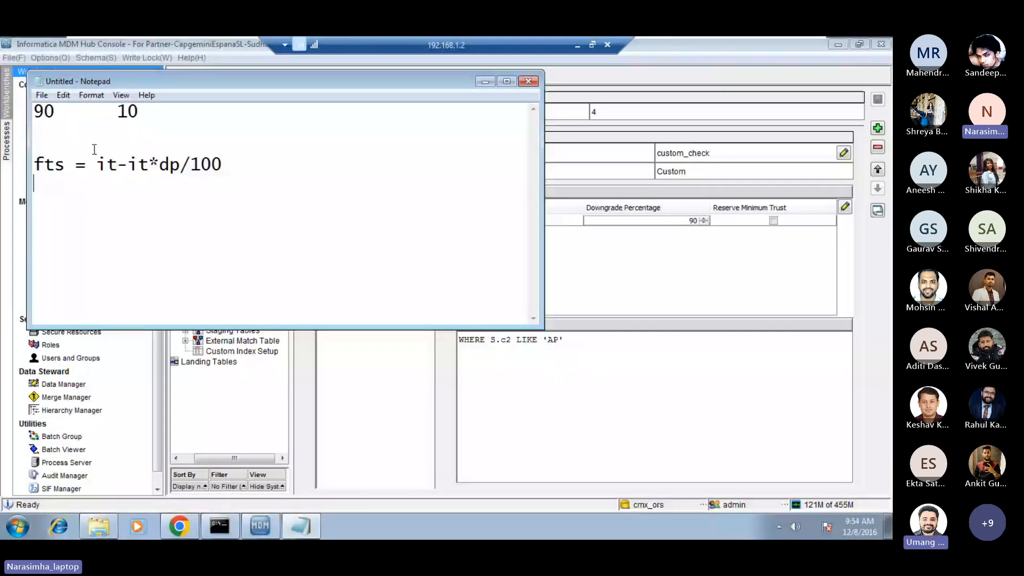
# Append = 10 as the result at the end of the fts formula line.
pyautogui.press('Up')
pyautogui.press('End')
pyautogui.write('= 8')
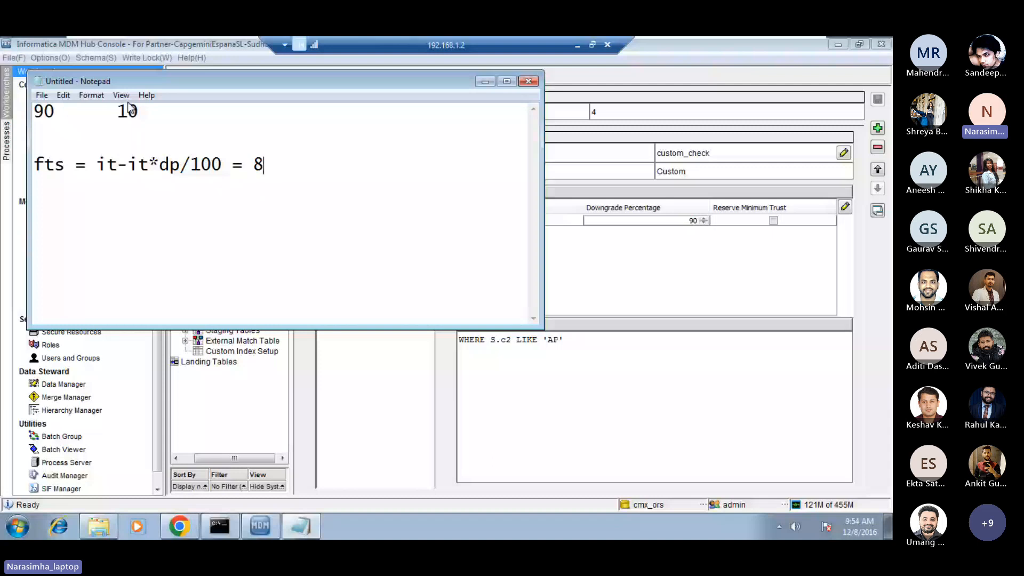
pyautogui.doubleClick(254, 164)
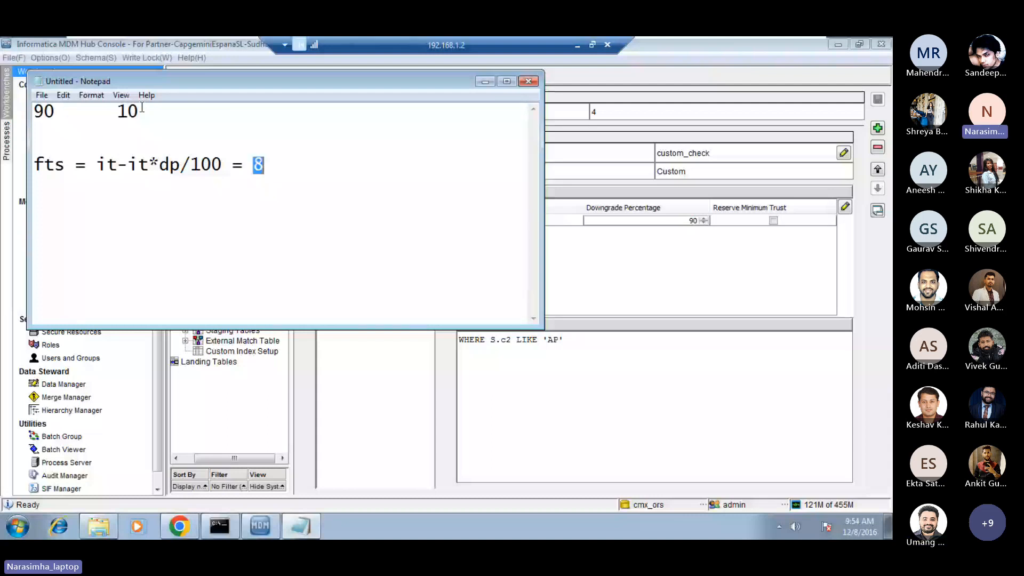
pyautogui.click(257, 168)
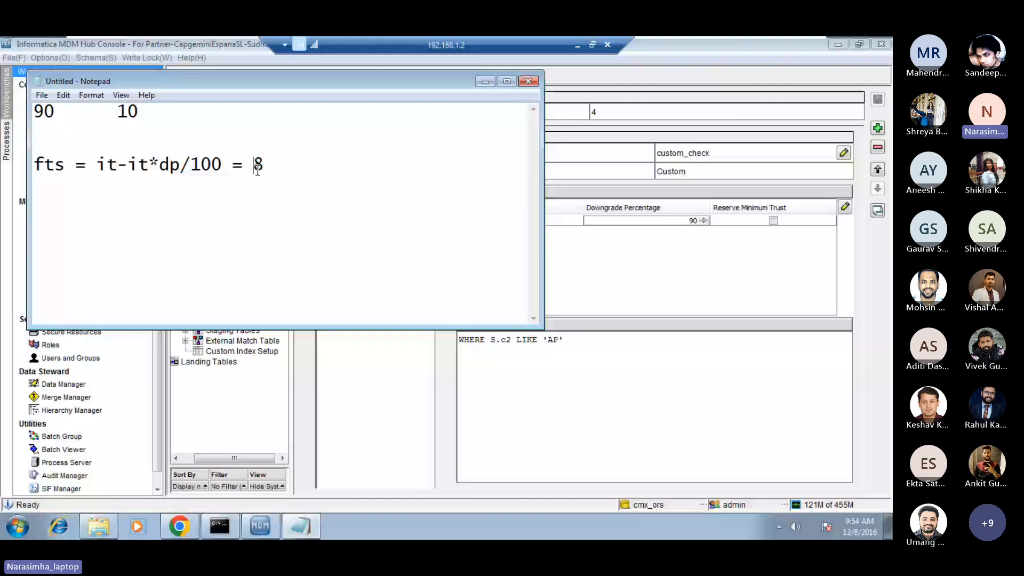
pyautogui.press('Delete')
pyautogui.write('10')
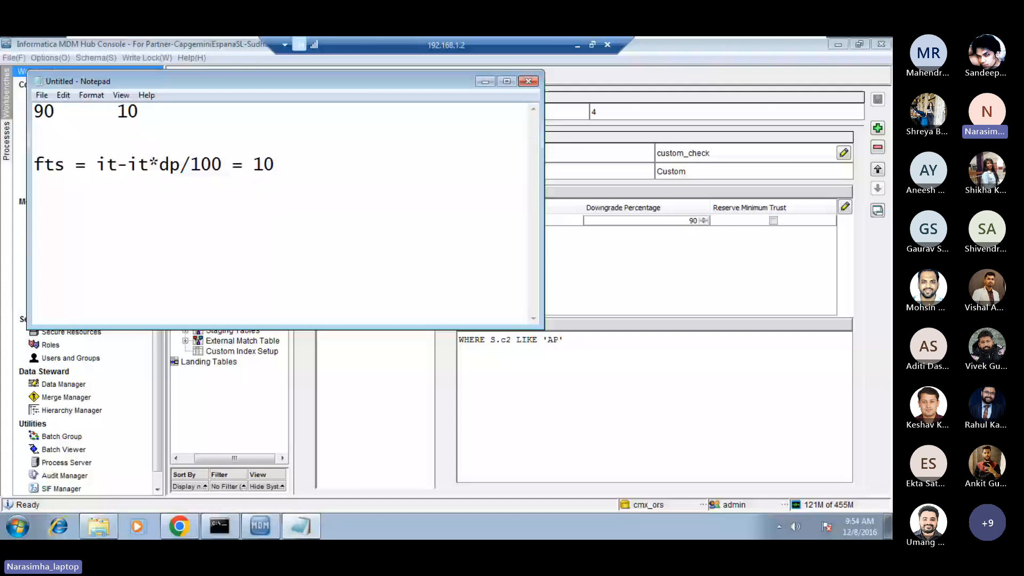
pyautogui.press('Return')
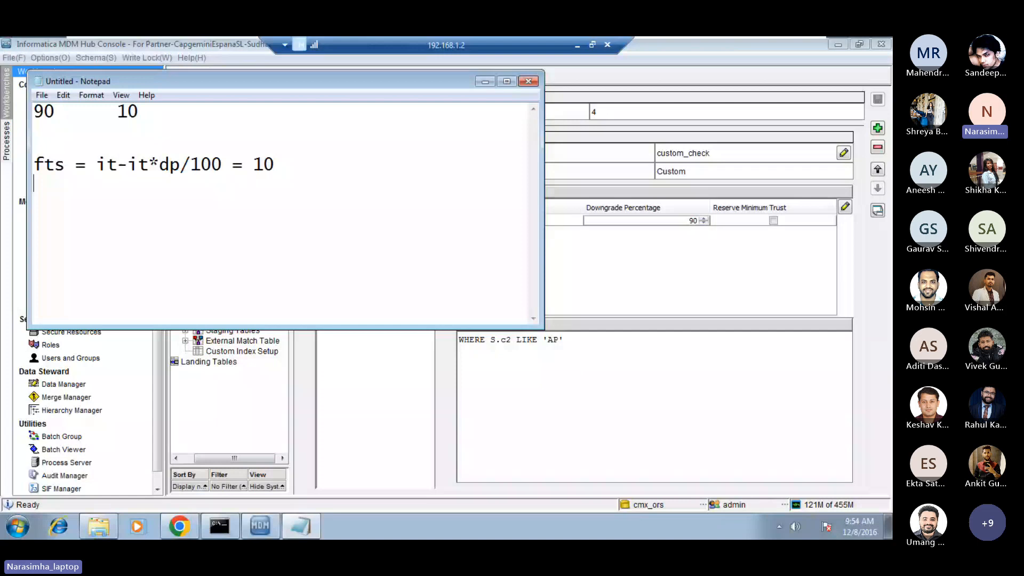
# Switch to the MDM Hub Console and examine the trust settings of BO_CUSTOMER column c2 in Systems and Trust.
pyautogui.click(646, 261)
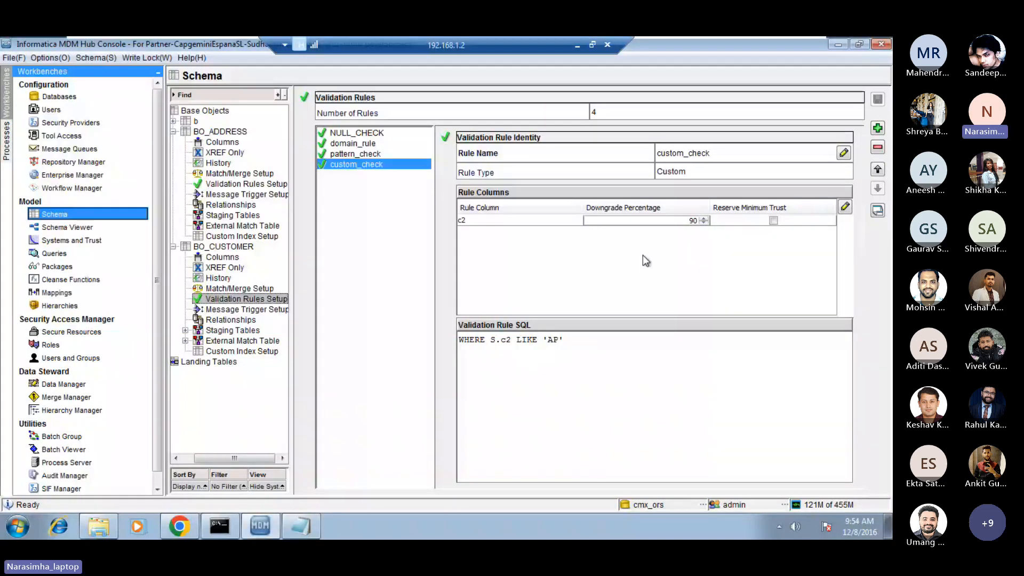
pyautogui.click(78, 241)
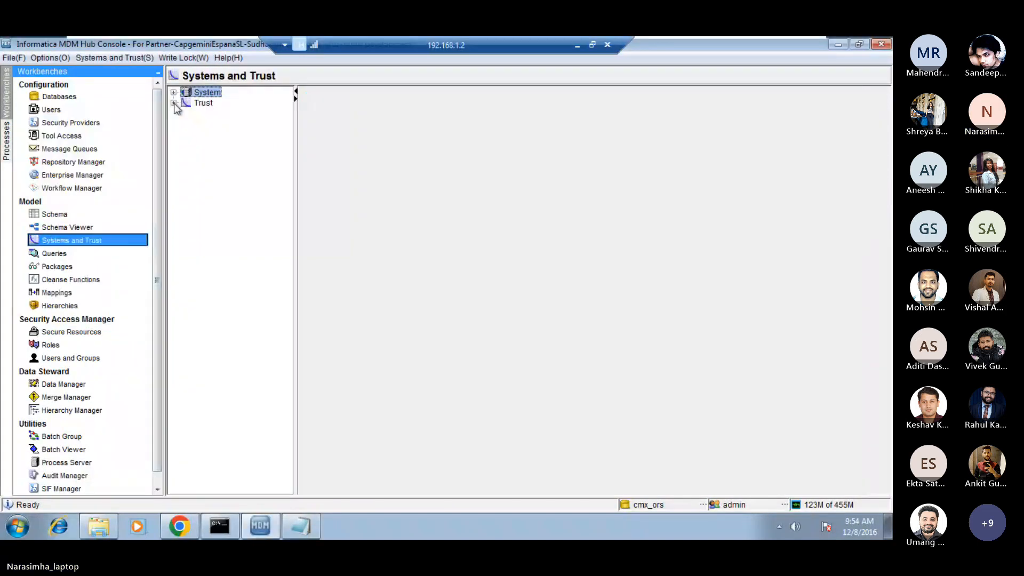
pyautogui.click(173, 103)
pyautogui.click(186, 114)
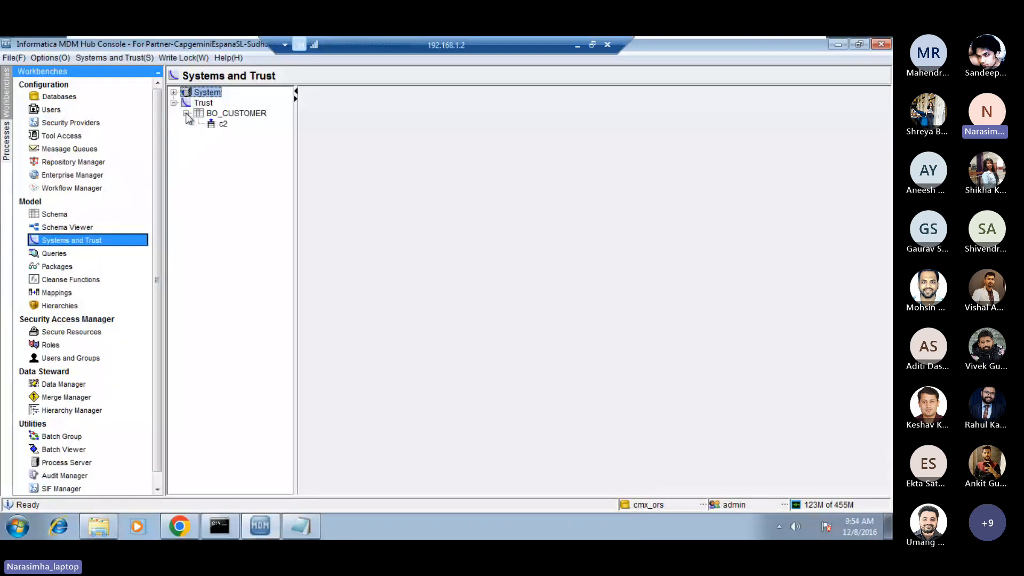
pyautogui.click(222, 124)
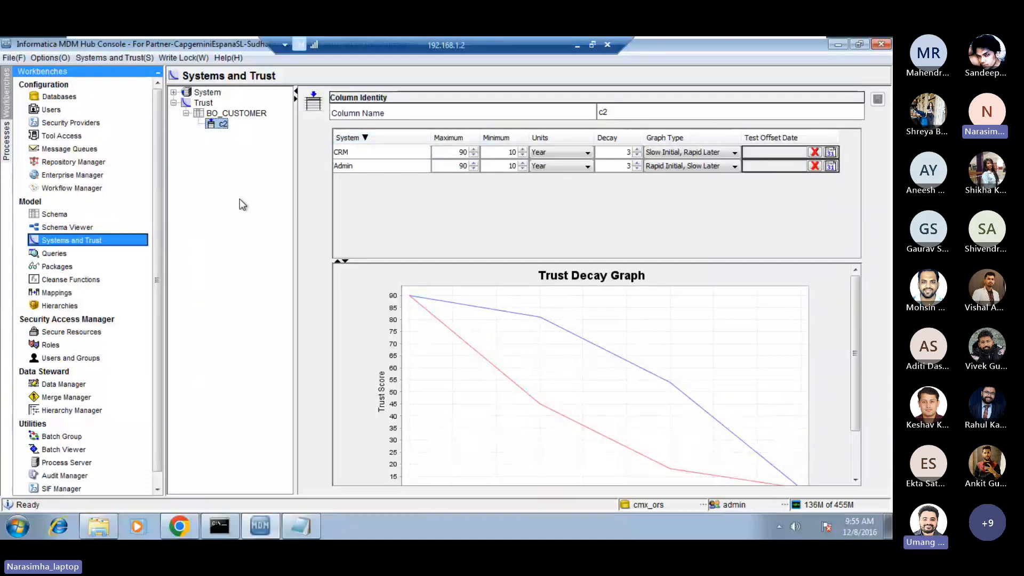
# Enable Reserve Minimum Trust for column c2 in the custom_check validation rule of BO_CUSTOMER and save it.
pyautogui.click(51, 214)
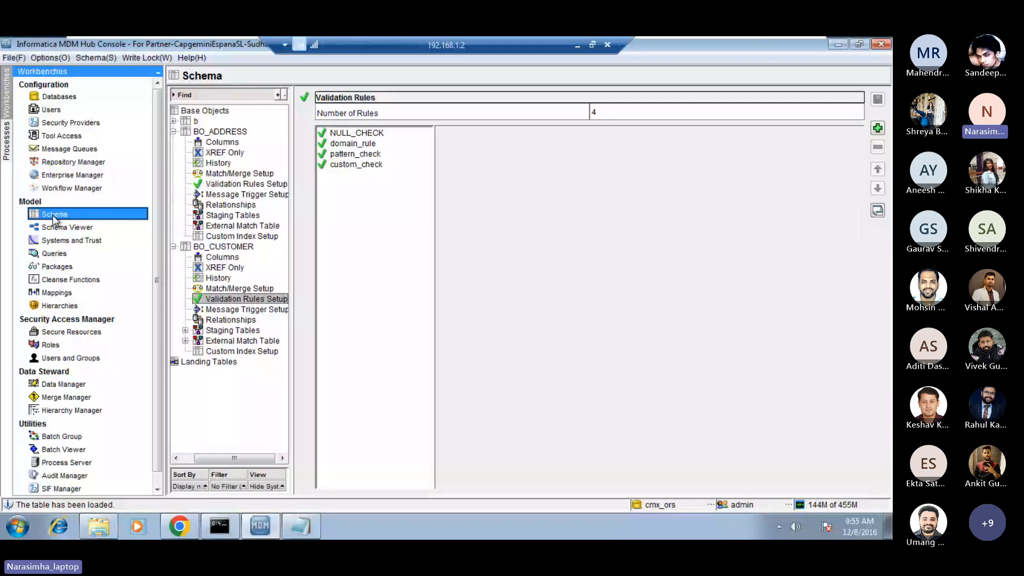
pyautogui.click(356, 164)
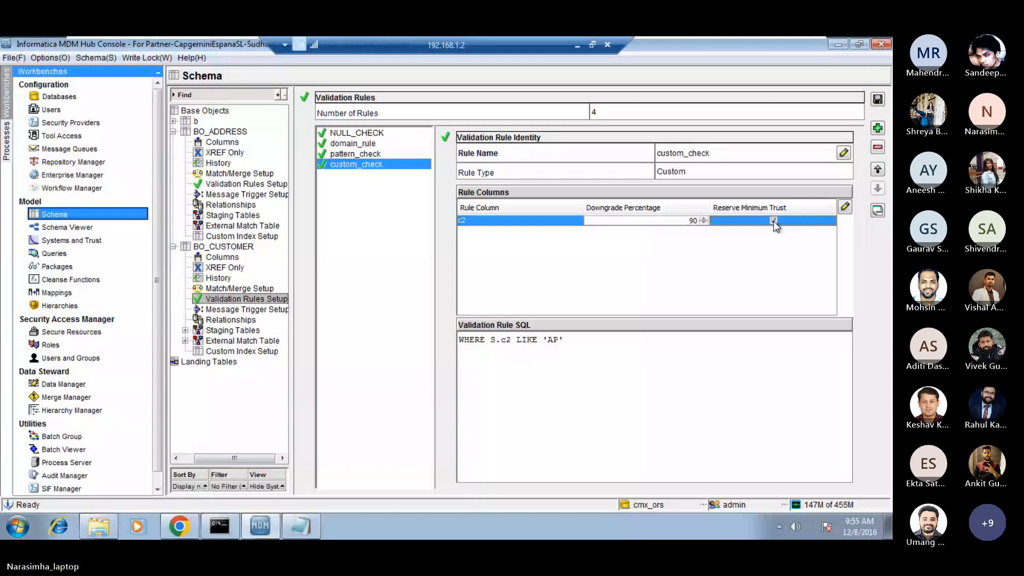
pyautogui.click(878, 99)
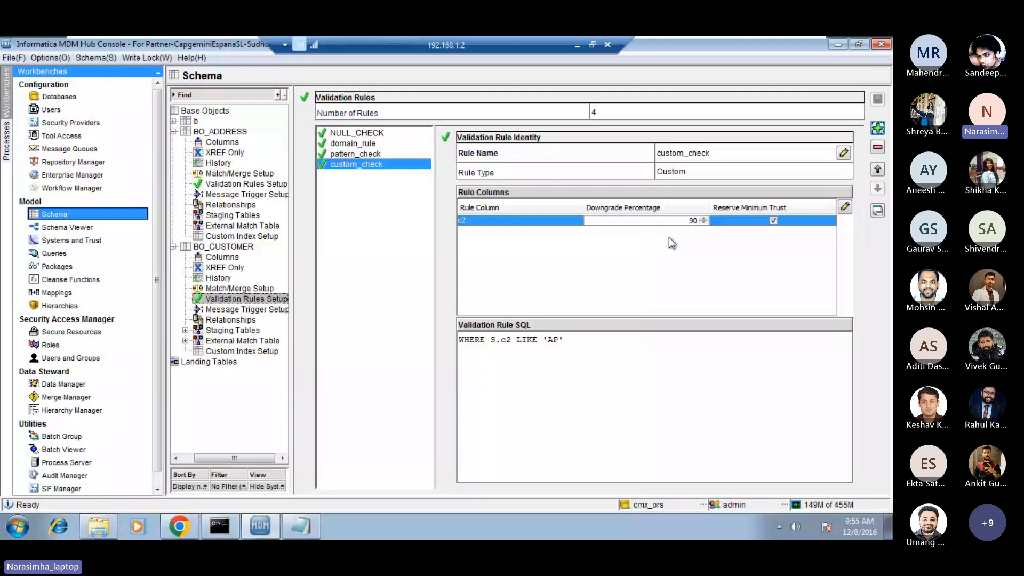
# Switch back to the Notepad note and add the heading prod_type: below the fts formula.
pyautogui.moveTo(307, 527)
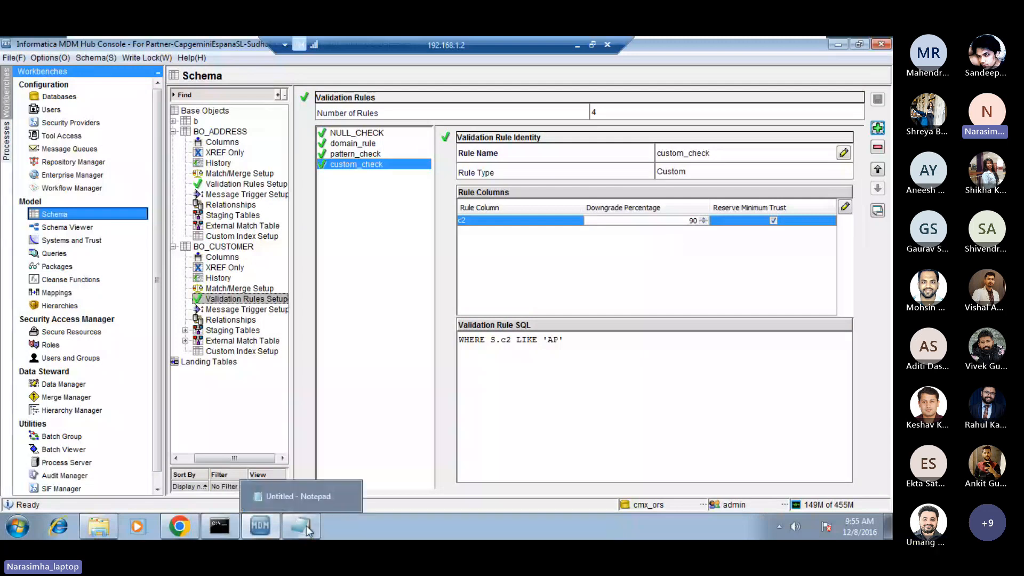
pyautogui.click(301, 496)
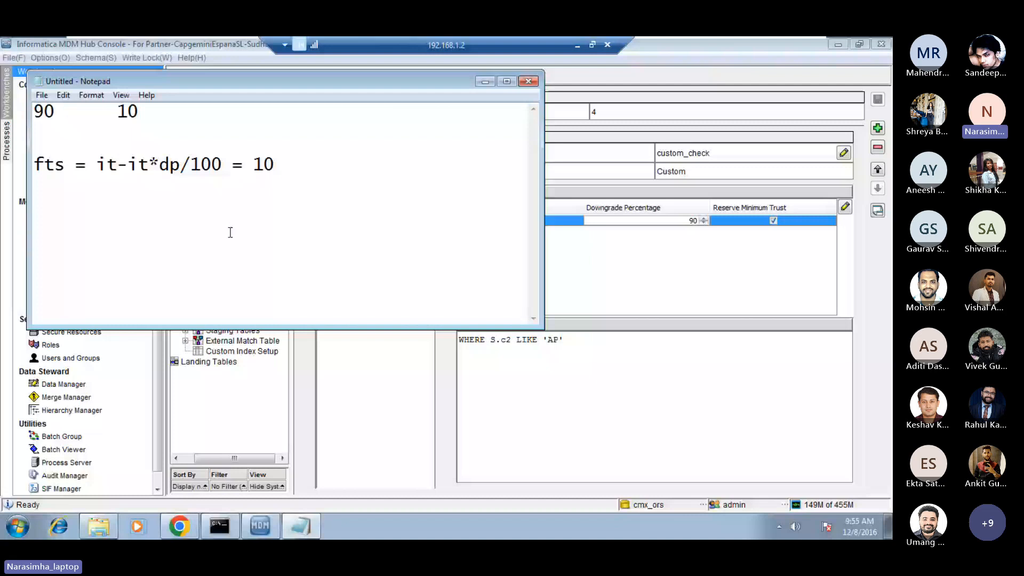
pyautogui.press('Return')
pyautogui.press('Return')
pyautogui.write('prod_ty')
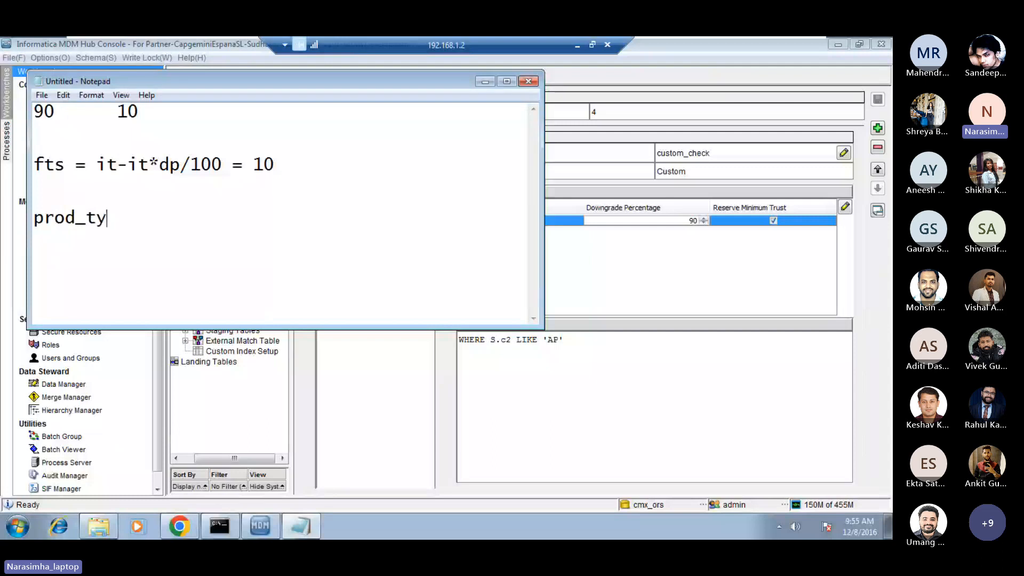
pyautogui.write('pe:')
pyautogui.press('Return')
pyautogui.press('Return')
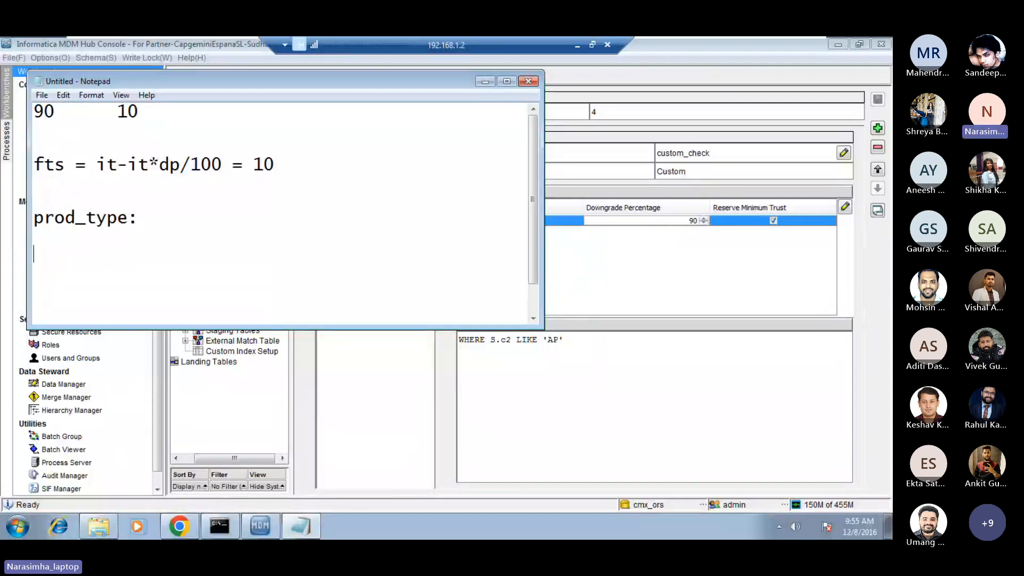
# Under the prod_type: heading, add a line with 90 and 10 followed by ============>, and a separate line <10.
pyautogui.write('90')
pyautogui.press('Tab')
pyautogui.write('1')
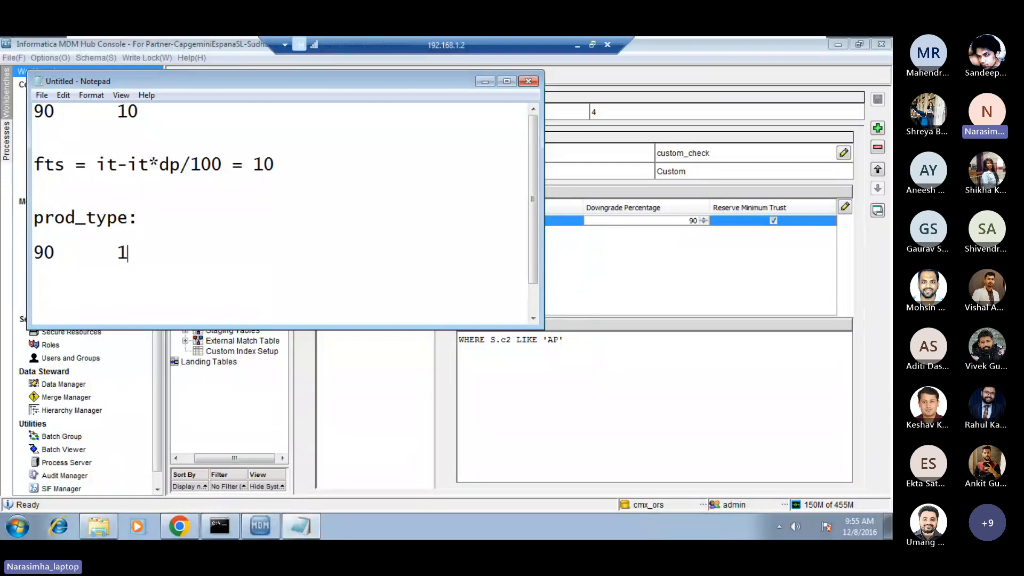
pyautogui.write('0============>')
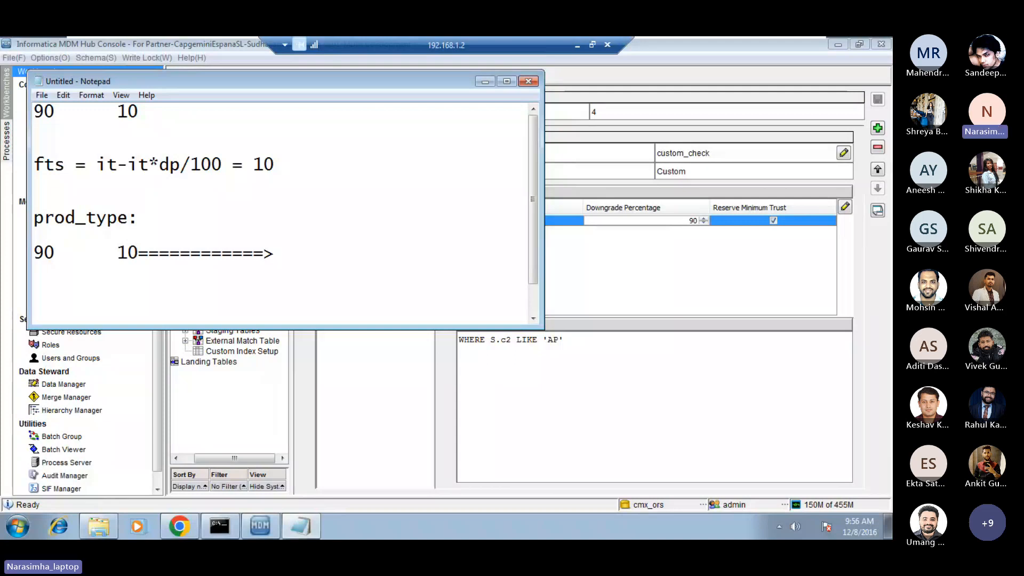
pyautogui.press('Return')
pyautogui.press('Return')
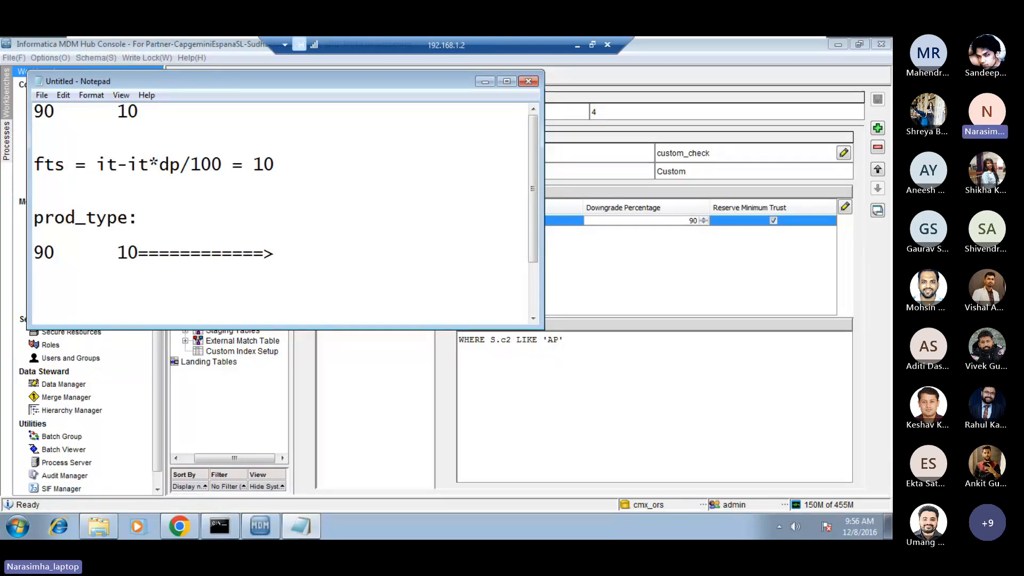
pyautogui.write('<10')
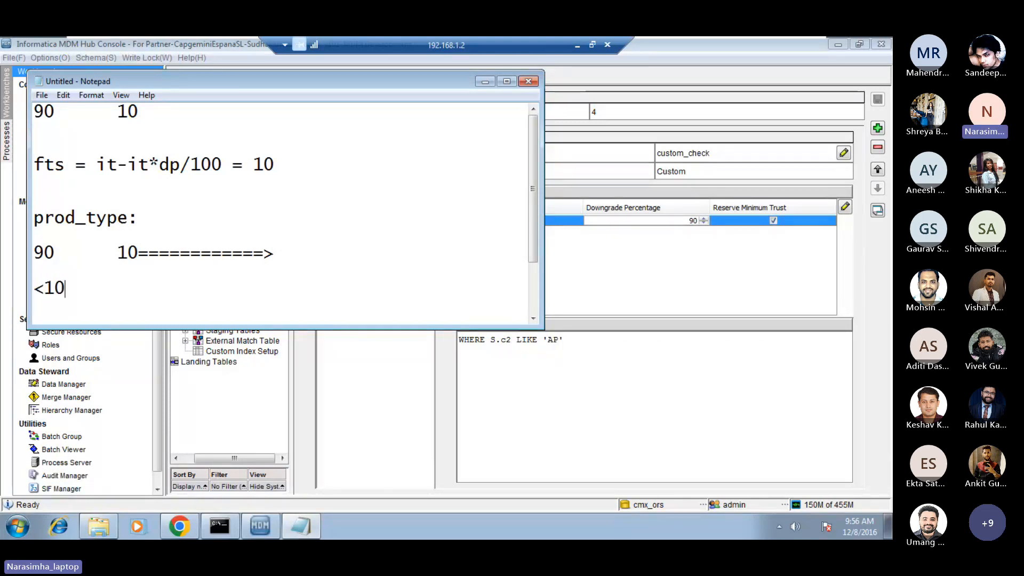
pyautogui.press('Return')
# Highlight the prod_type: heading and the 90 and 10 line beneath it to point them out.
pyautogui.scroll(-1, 100, 200)
pyautogui.doubleClick(100, 200)
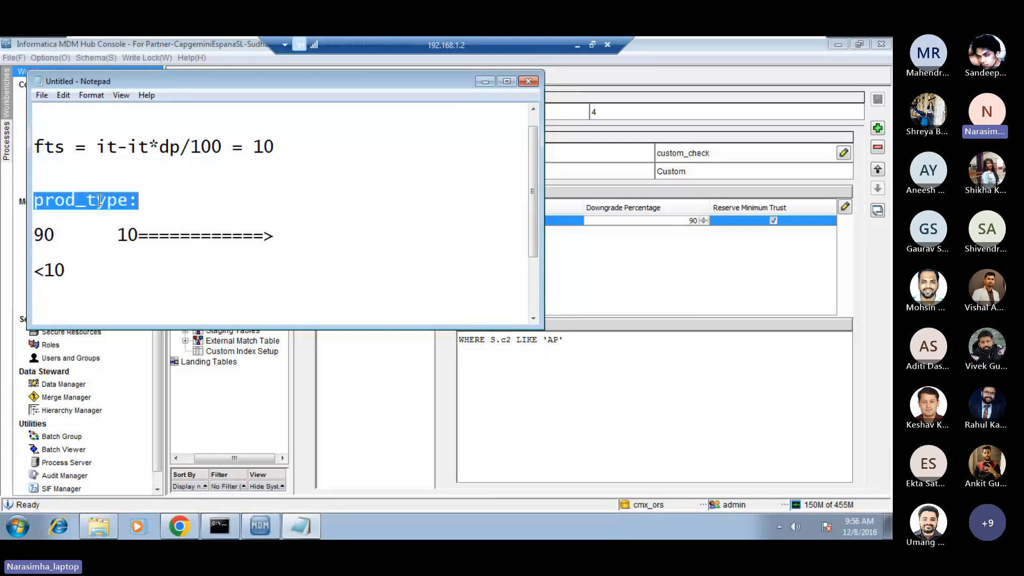
pyautogui.click(100, 200)
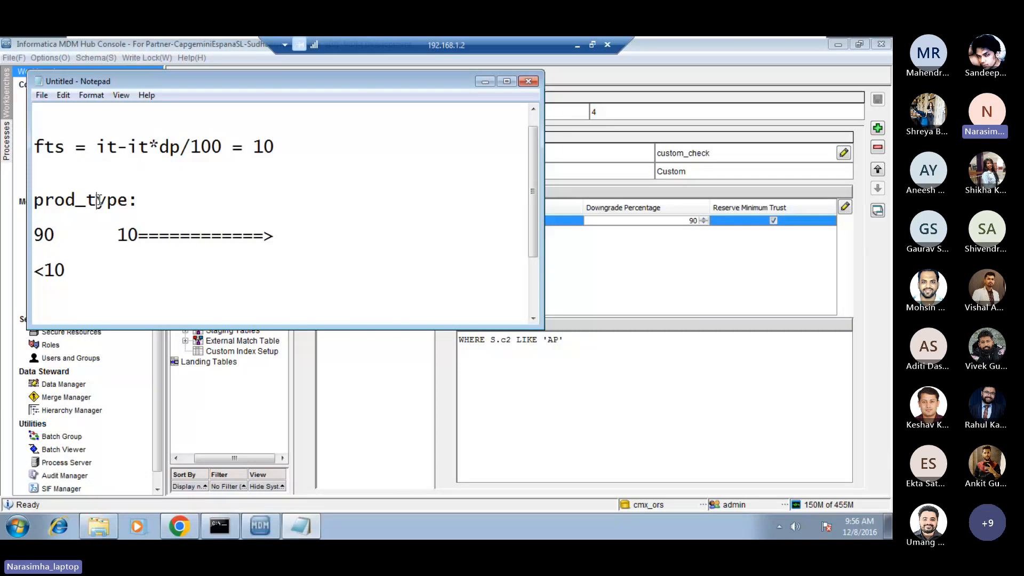
pyautogui.doubleClick(169, 236)
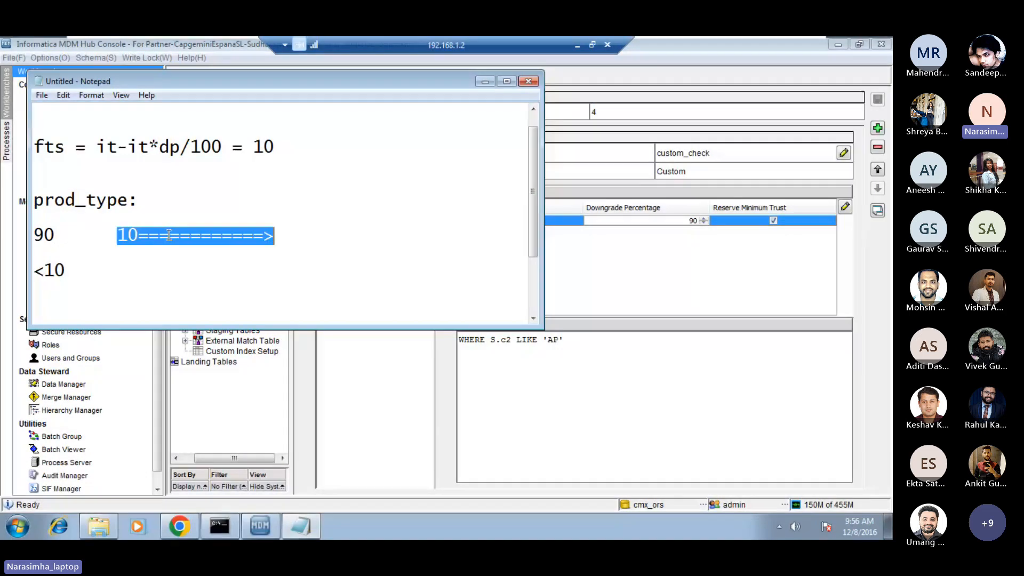
pyautogui.click(291, 237)
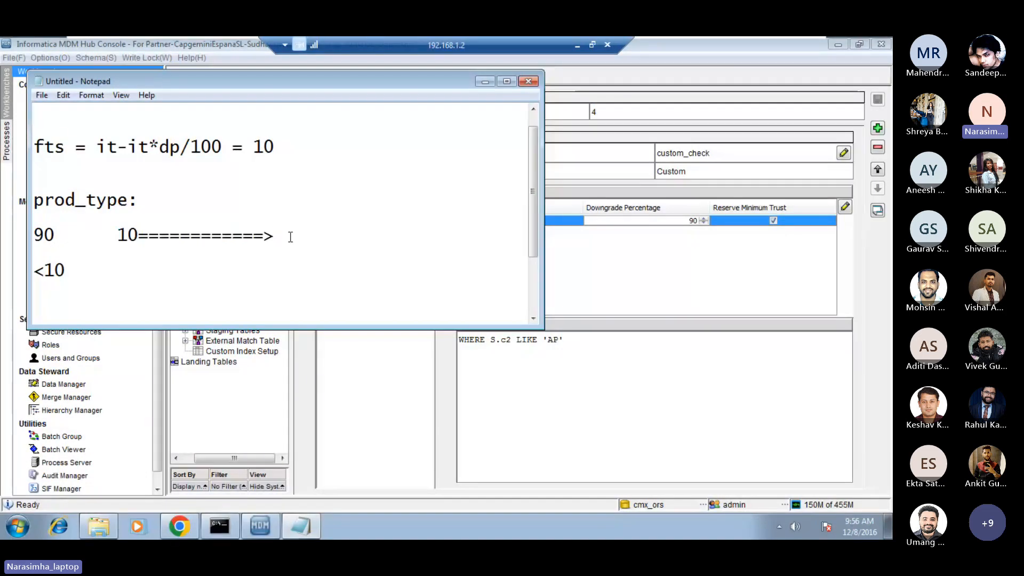
pyautogui.hotkey('shift', 'Home')
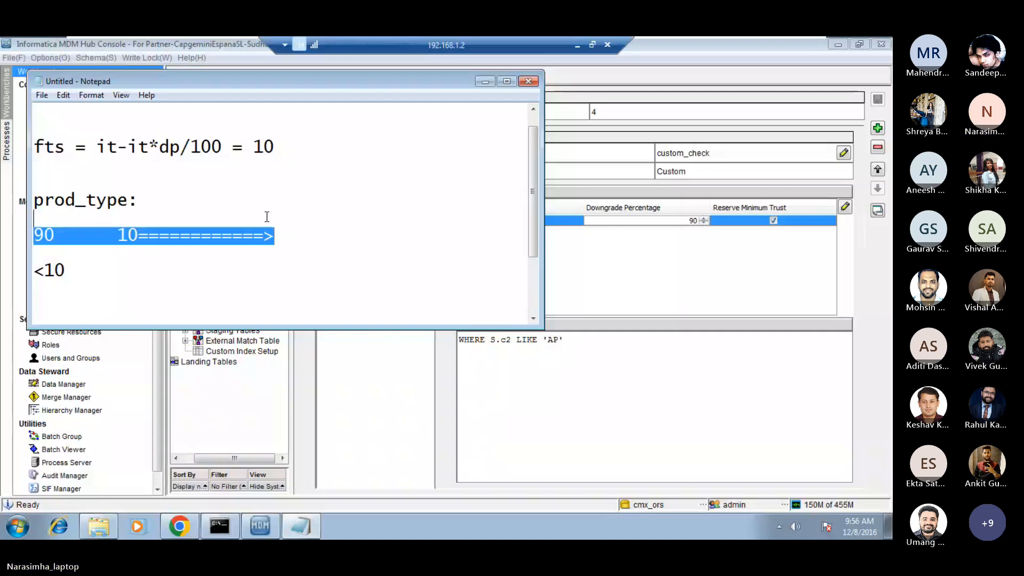
# Highlight the 90 and 10 line and the <10 line under prod_type: in turn to point them out.
pyautogui.moveTo(267, 217); pyautogui.dragTo(282, 244)
pyautogui.click(283, 254)
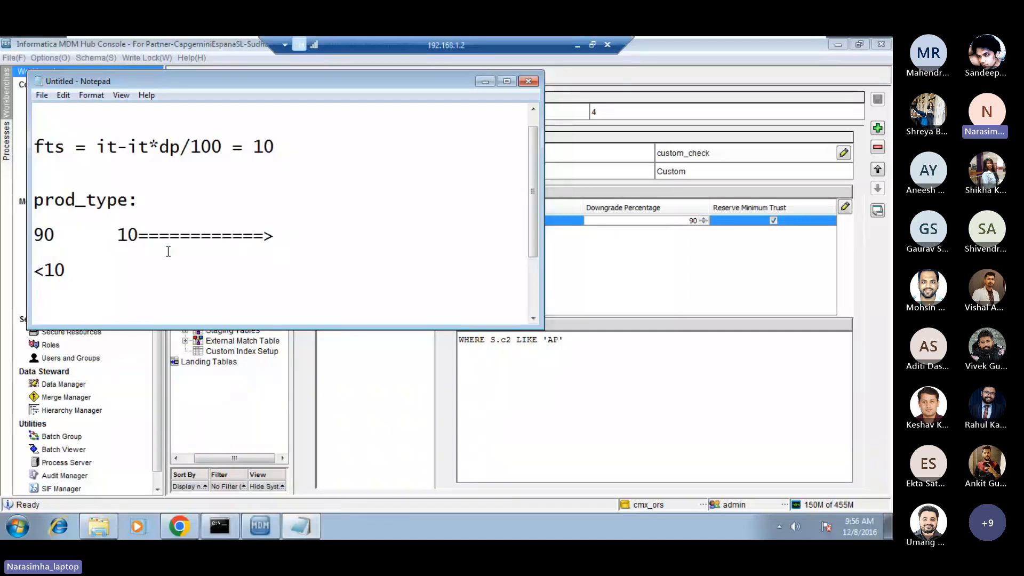
pyautogui.moveTo(105, 245); pyautogui.dragTo(114, 295)
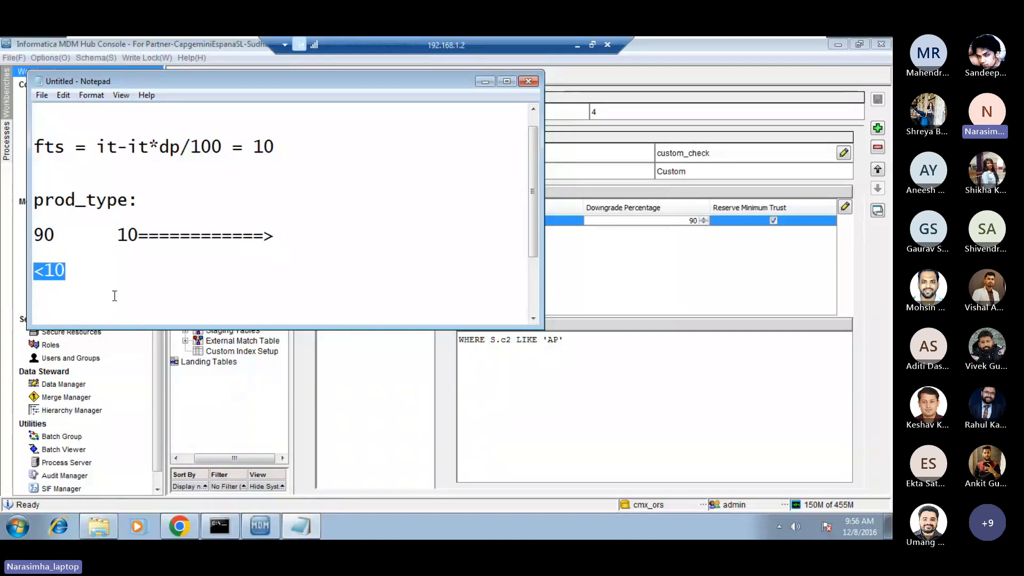
pyautogui.click(114, 295)
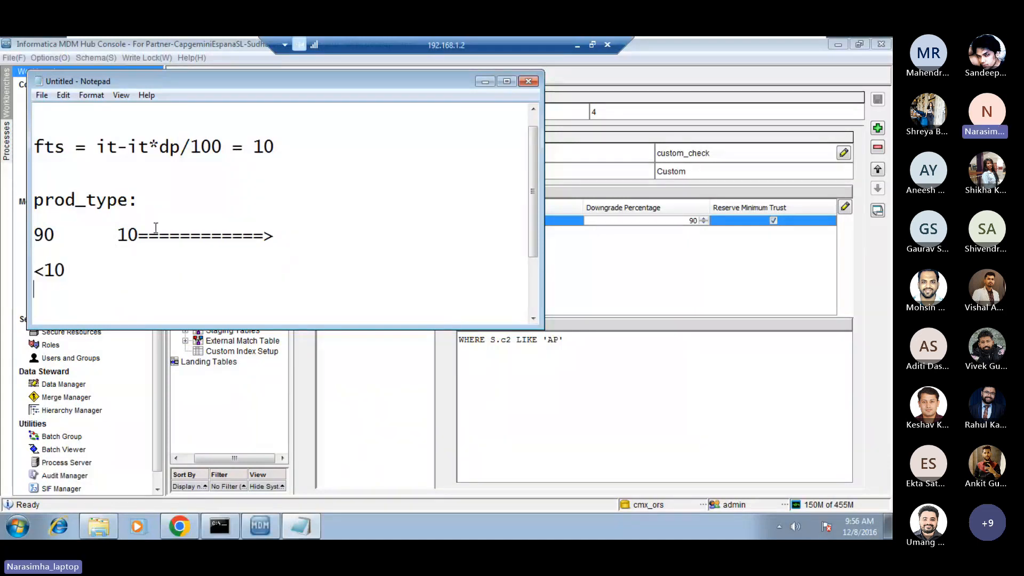
pyautogui.moveTo(133, 215); pyautogui.dragTo(155, 252)
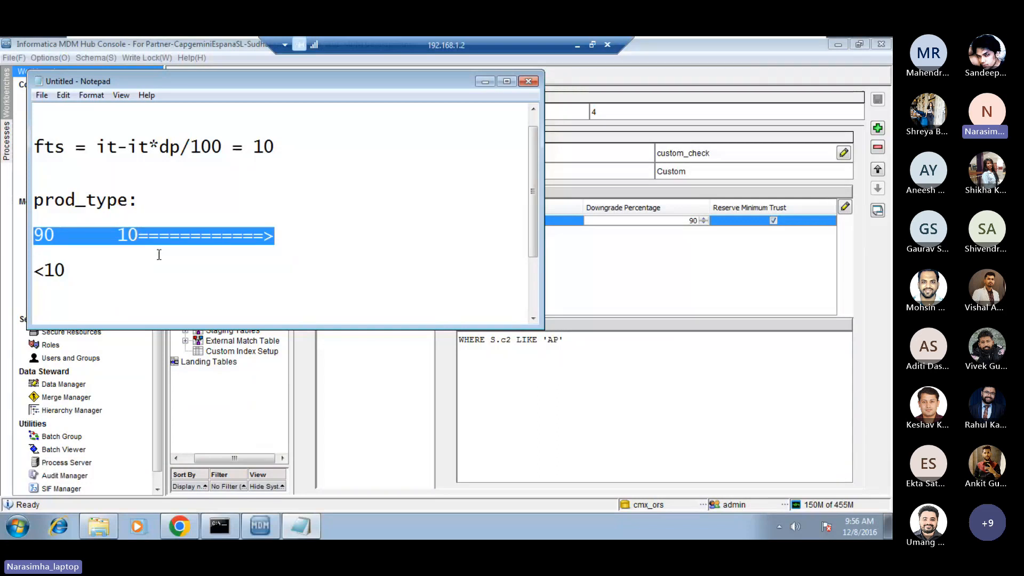
pyautogui.click(159, 255)
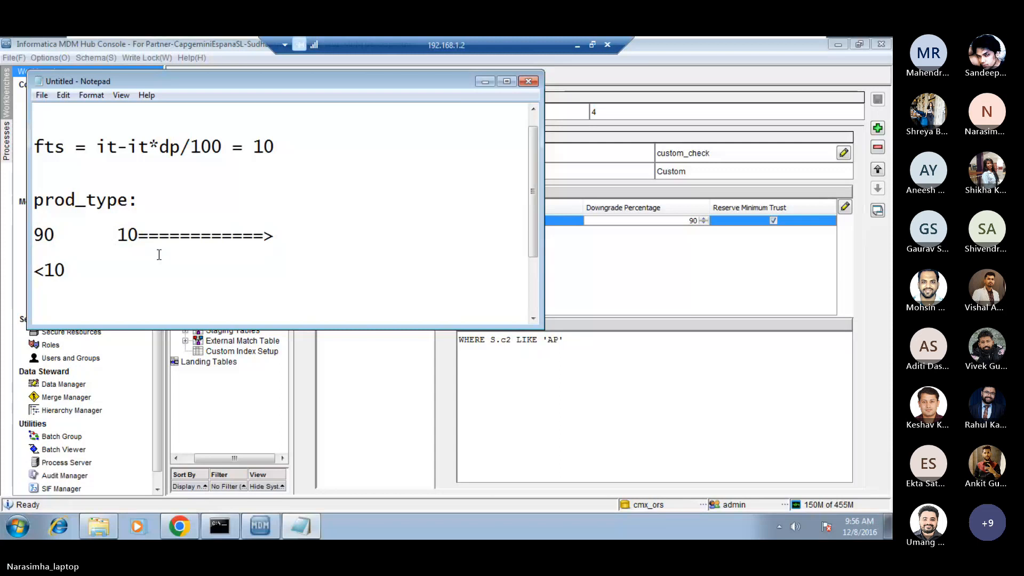
# Add blank lines below <10 in the note and highlight the 10 in front of the arrow.
pyautogui.click(114, 294)
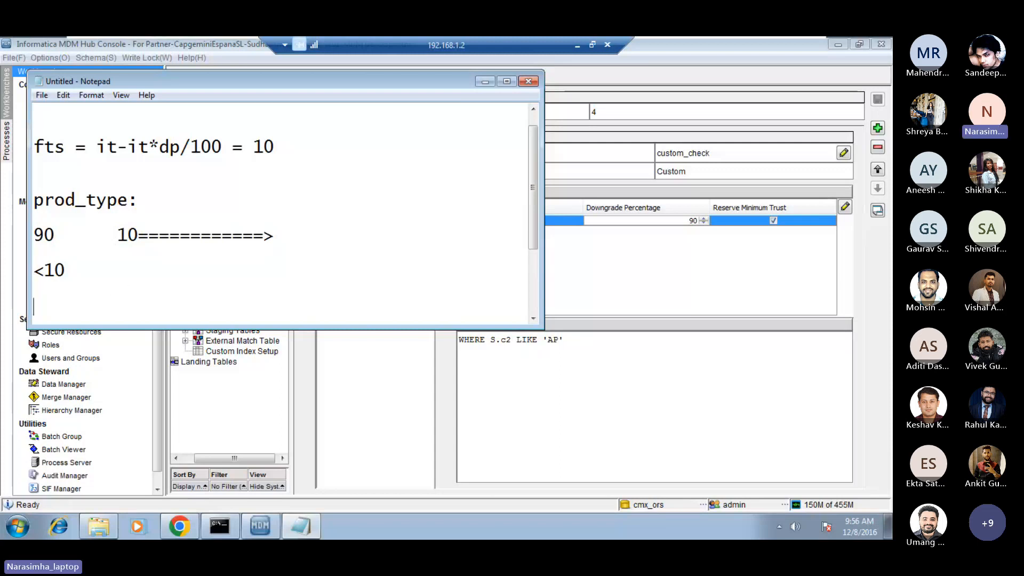
pyautogui.press('Return')
pyautogui.press('Return')
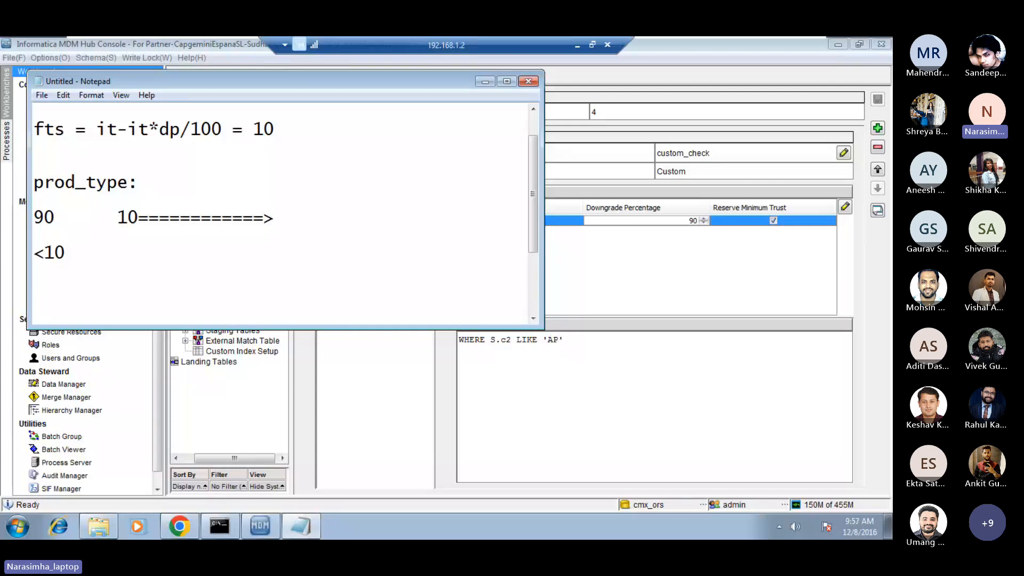
pyautogui.click(121, 218)
pyautogui.moveTo(118, 218); pyautogui.dragTo(139, 220)
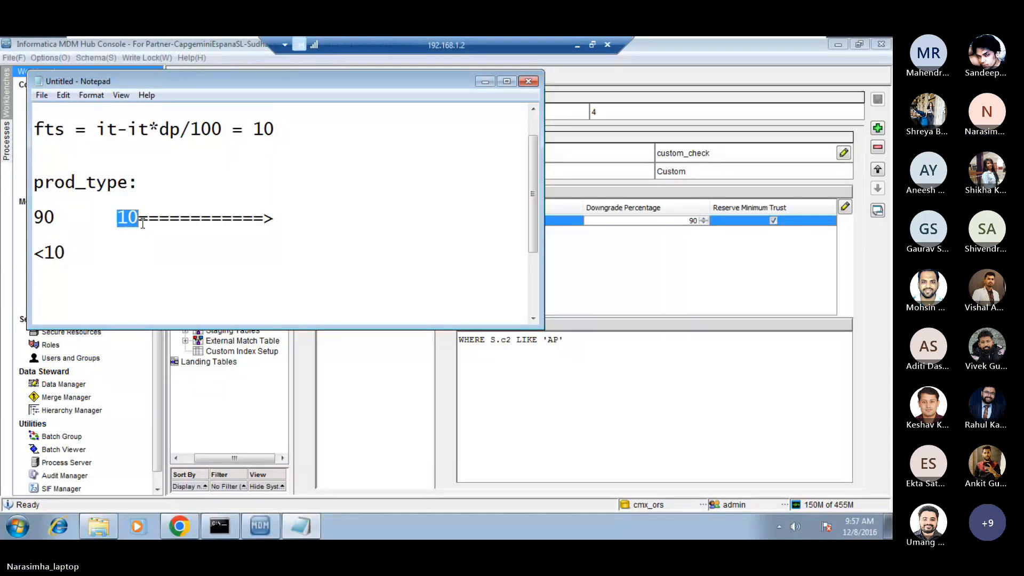
pyautogui.click(113, 232)
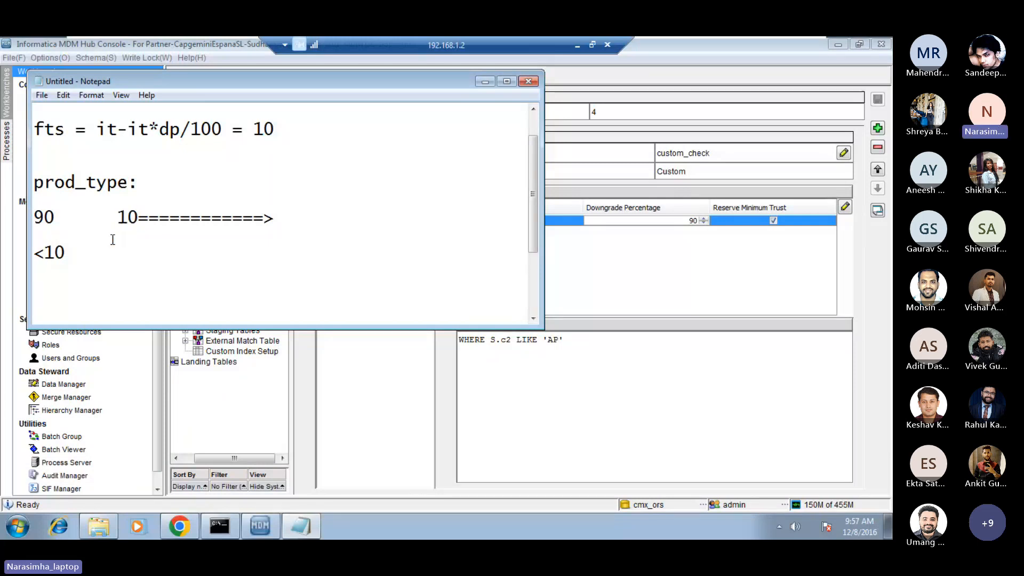
pyautogui.click(120, 283)
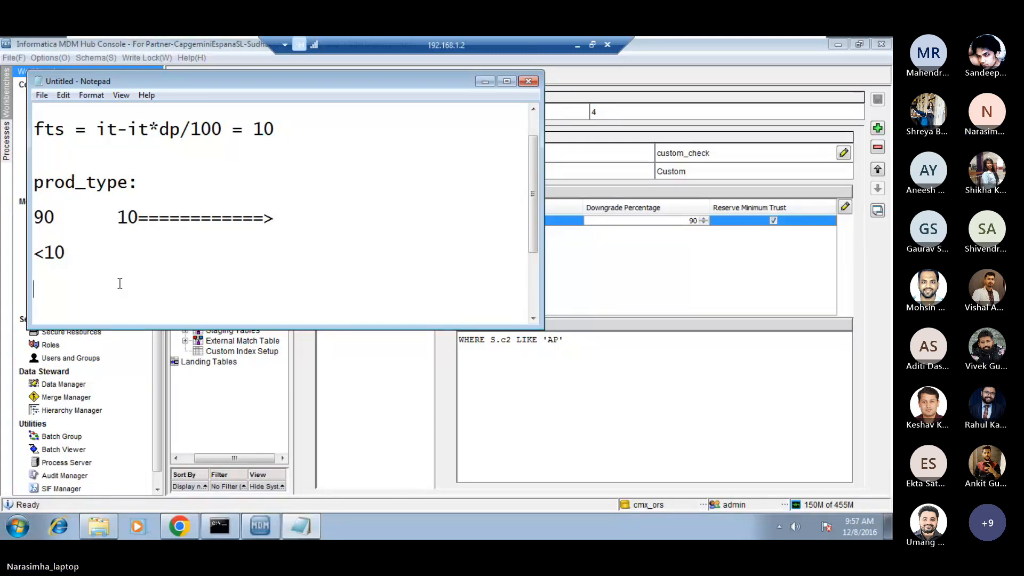
# Switch to the MDM Hub Console and execute the Revalidate batch for C_BO_CUSTOMER in the Batch Viewer.
pyautogui.click(591, 277)
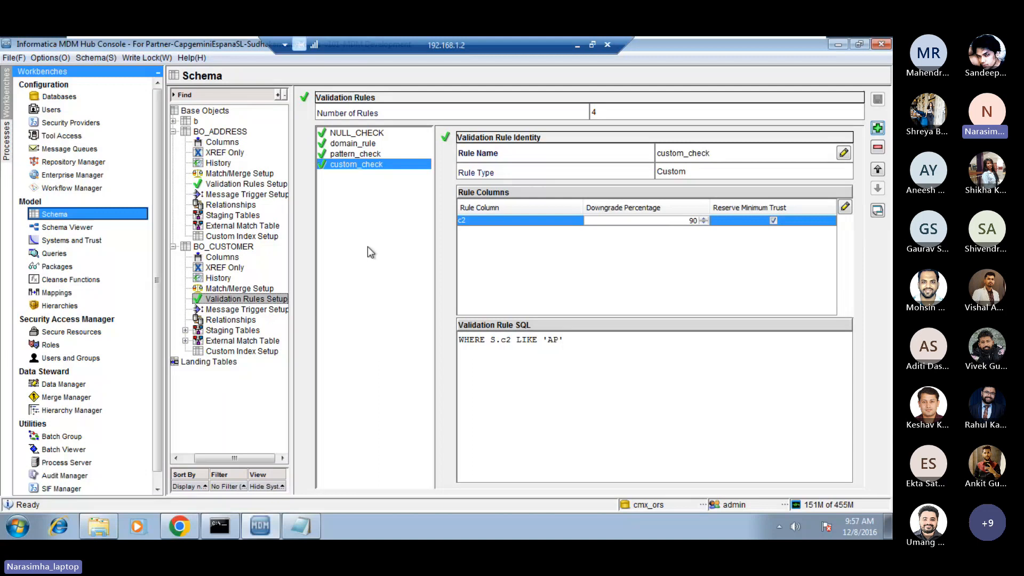
pyautogui.click(64, 450)
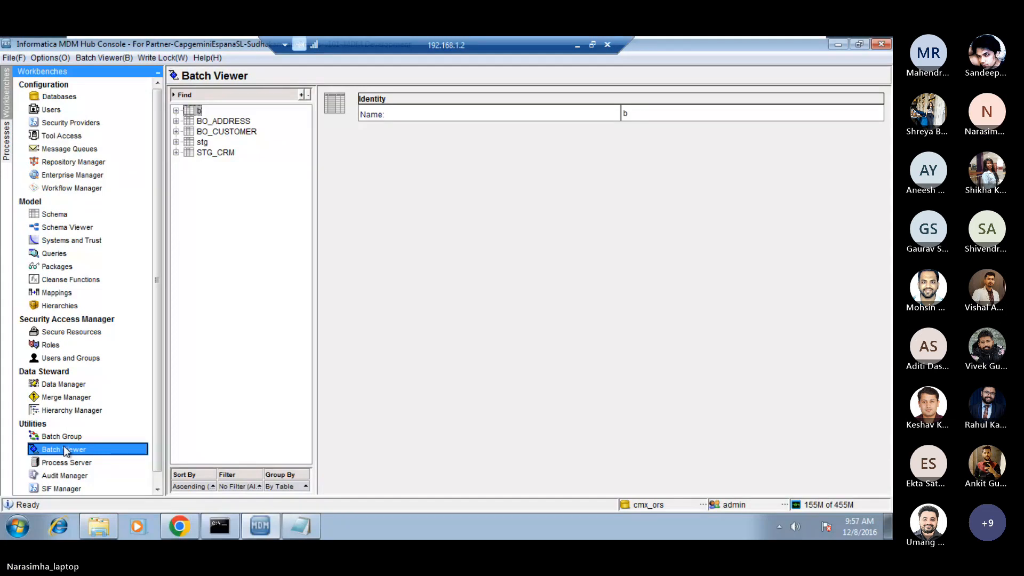
pyautogui.click(176, 132)
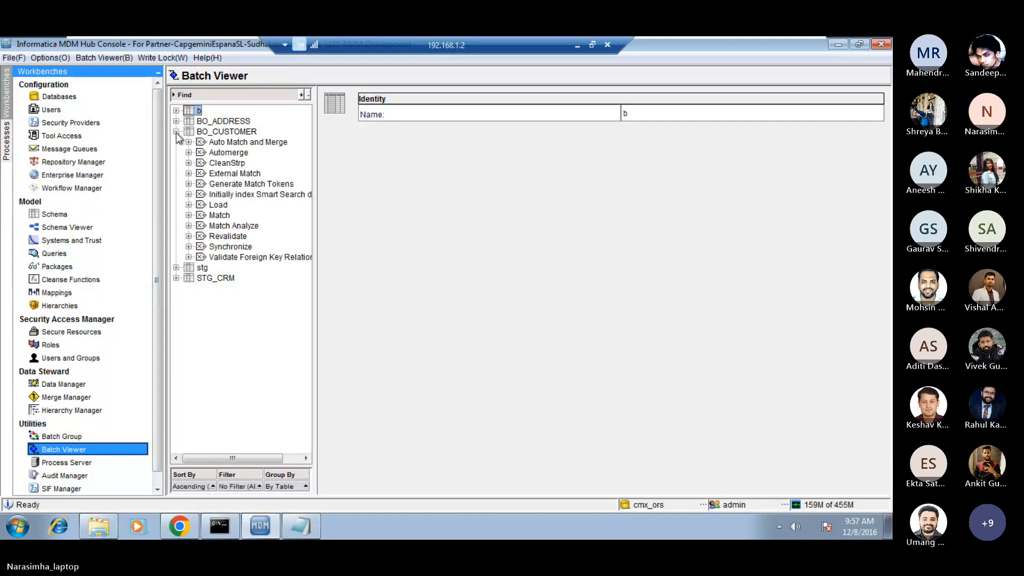
pyautogui.click(228, 237)
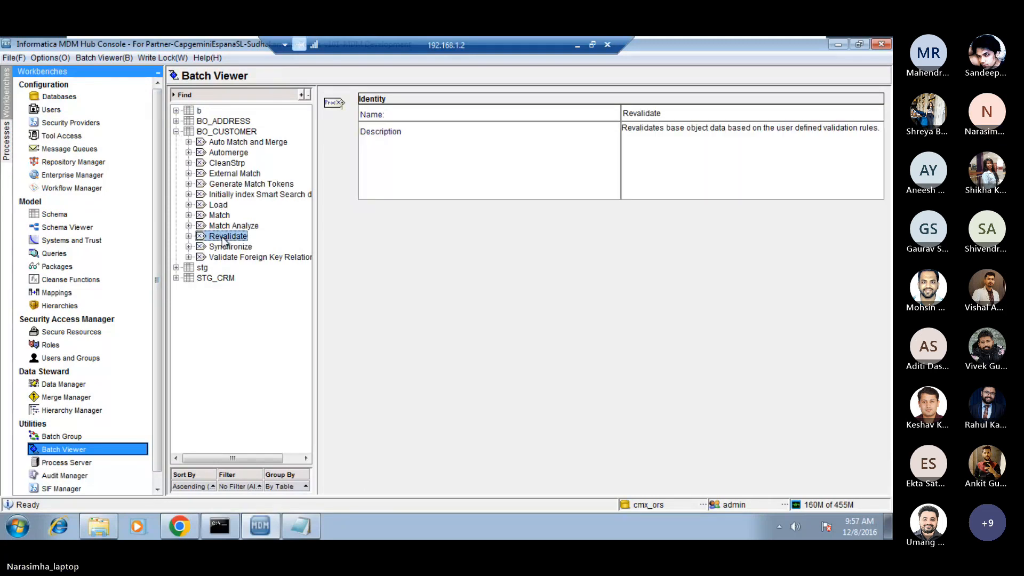
pyautogui.doubleClick(226, 236)
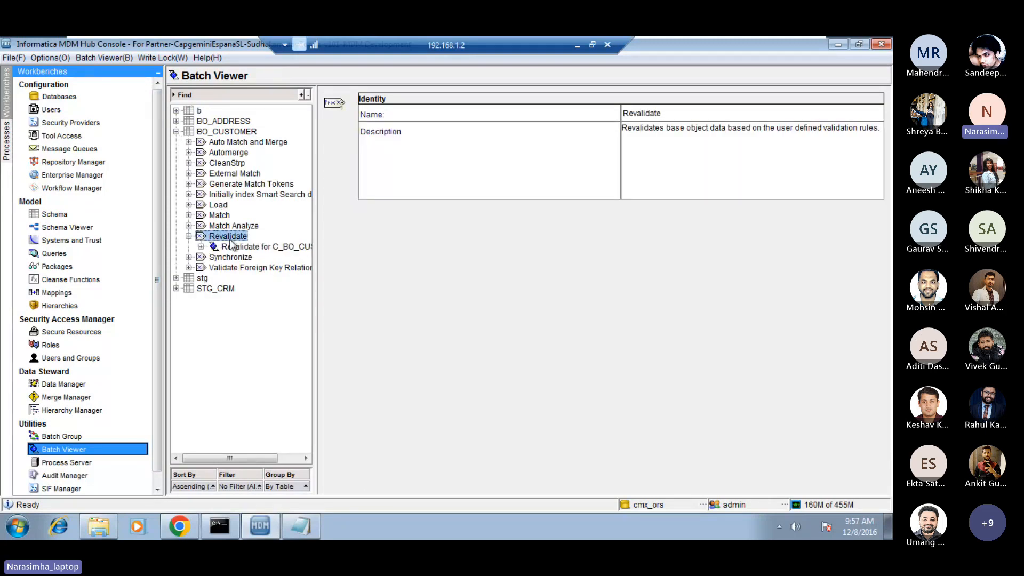
pyautogui.click(246, 247)
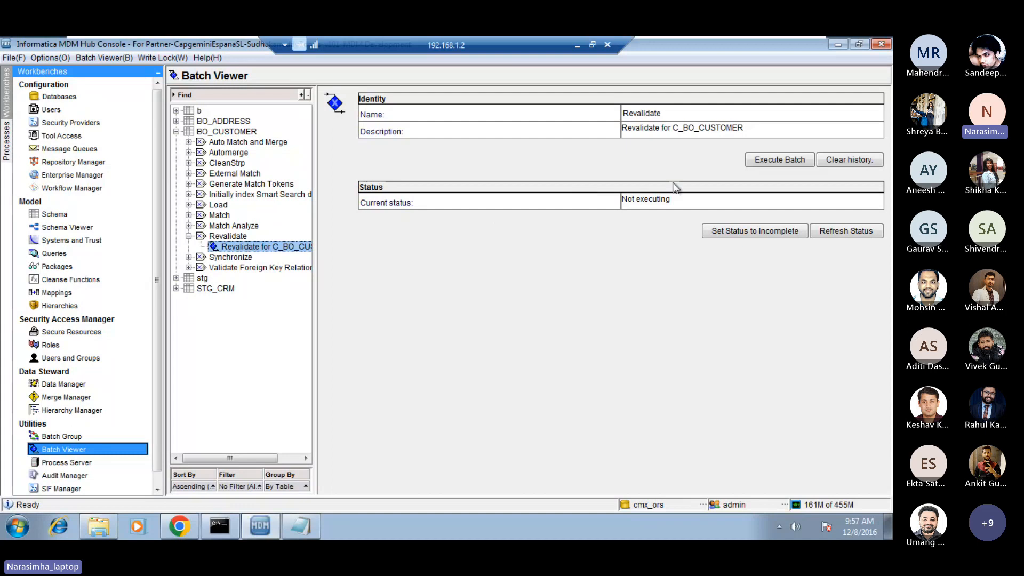
pyautogui.click(777, 160)
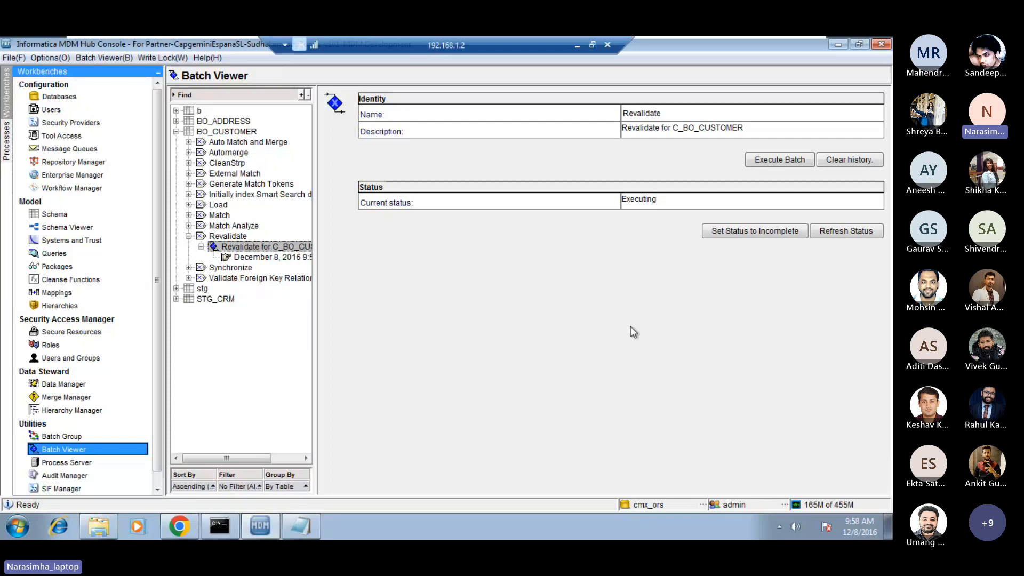
# Refresh the Revalidate batch status and check the revalidated records metric of the latest run.
pyautogui.click(846, 231)
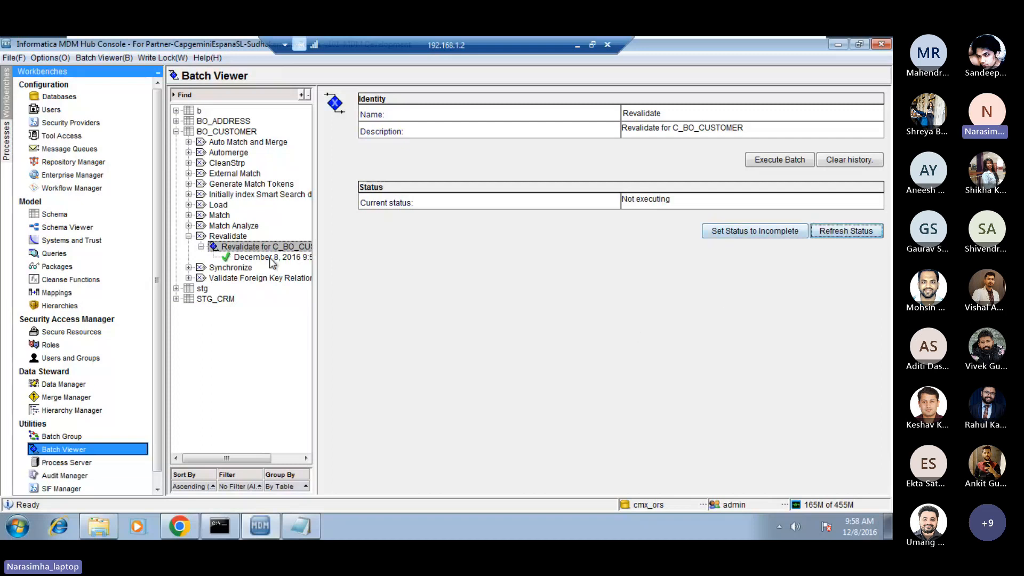
pyautogui.click(272, 257)
pyautogui.click(636, 227)
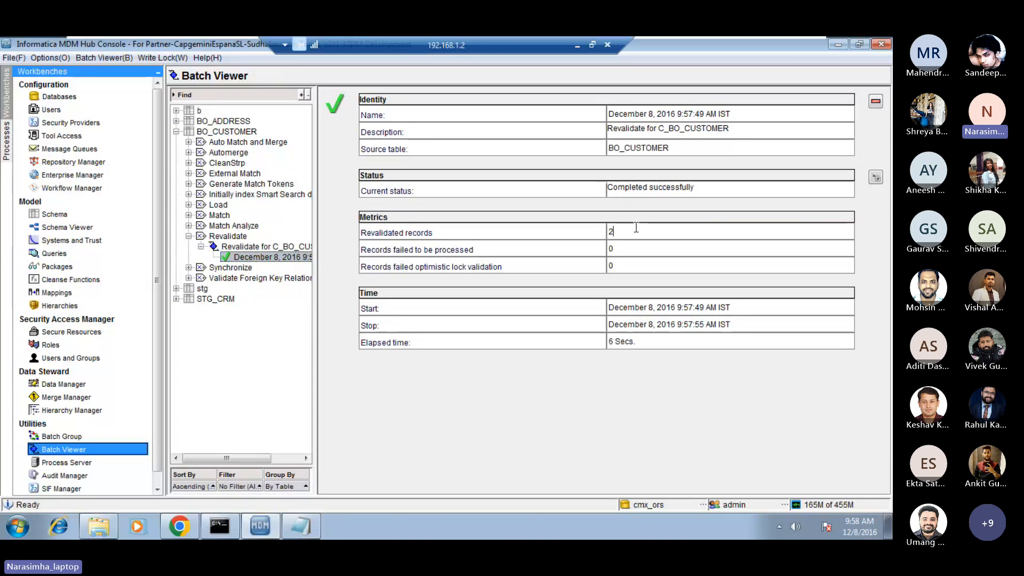
pyautogui.doubleClick(636, 228)
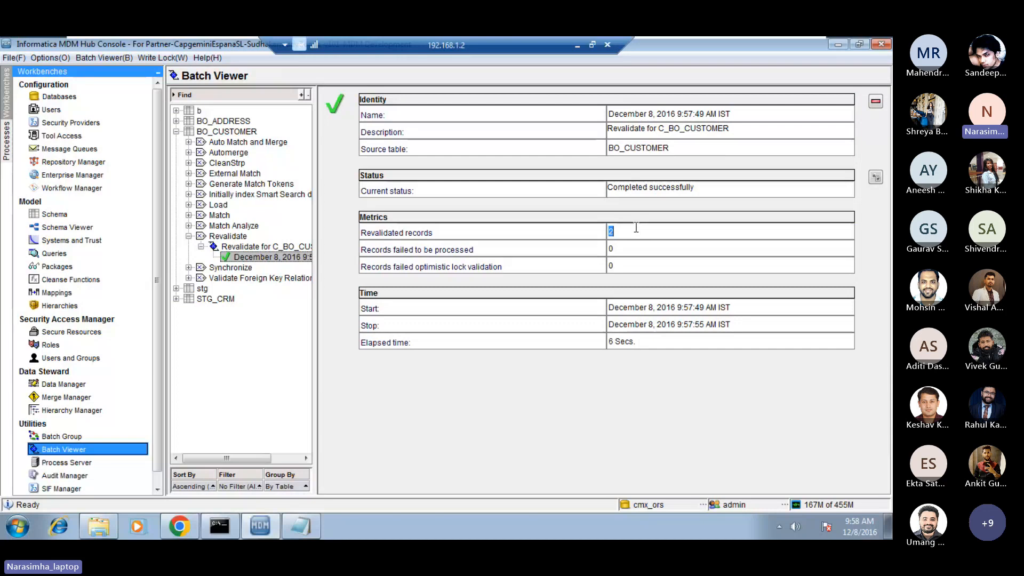
pyautogui.click(636, 228)
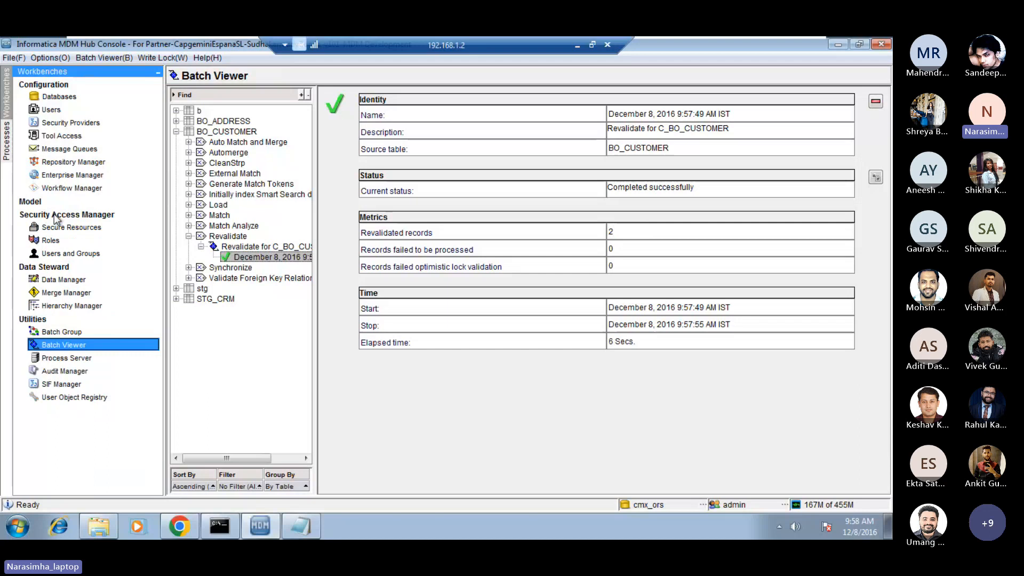
# Reopen the validation rules setup of BO_CUSTOMER in the Schema tool and show the custom_check rule.
pyautogui.click(55, 217)
pyautogui.click(33, 203)
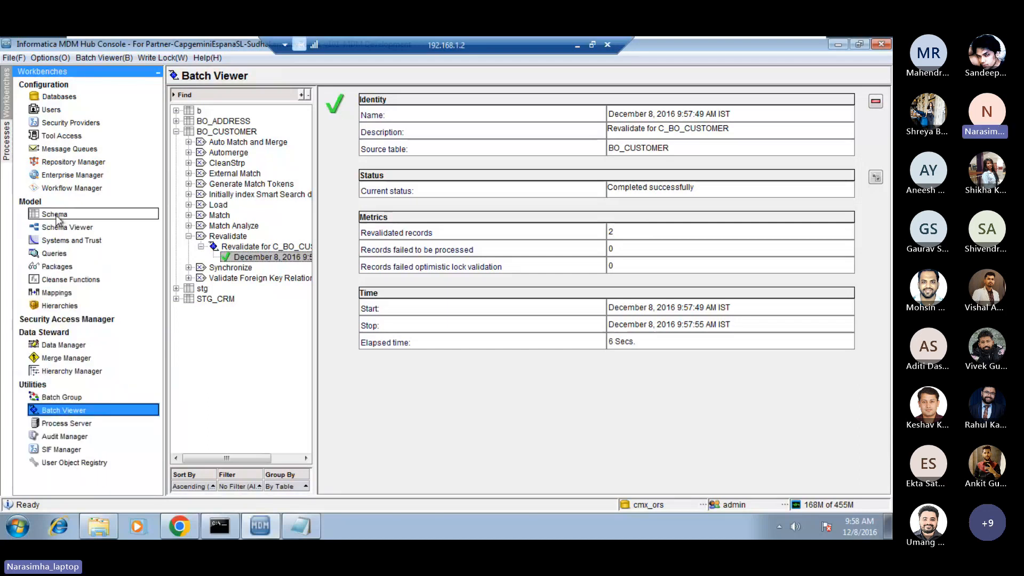
pyautogui.click(56, 216)
pyautogui.click(233, 184)
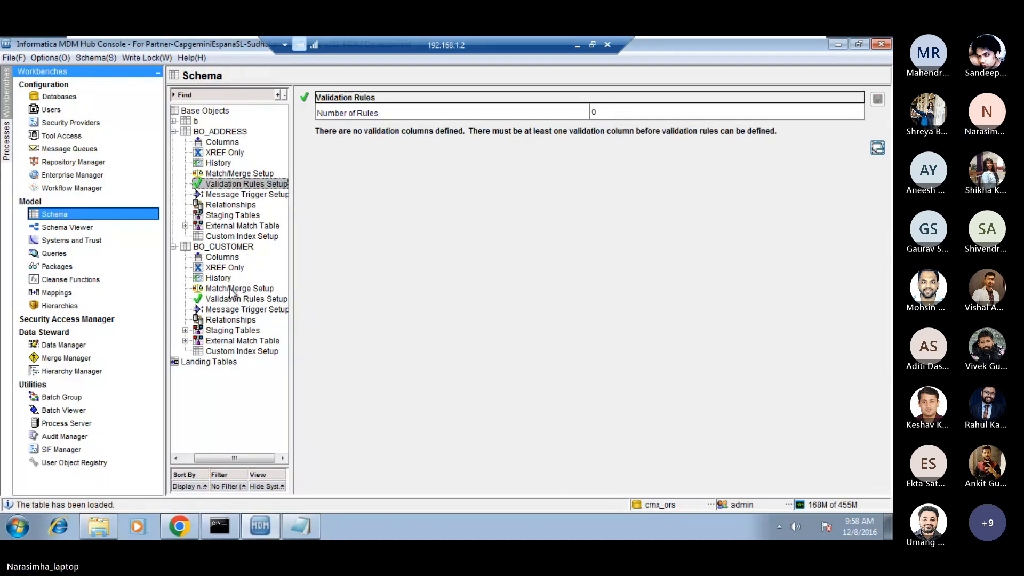
pyautogui.click(227, 298)
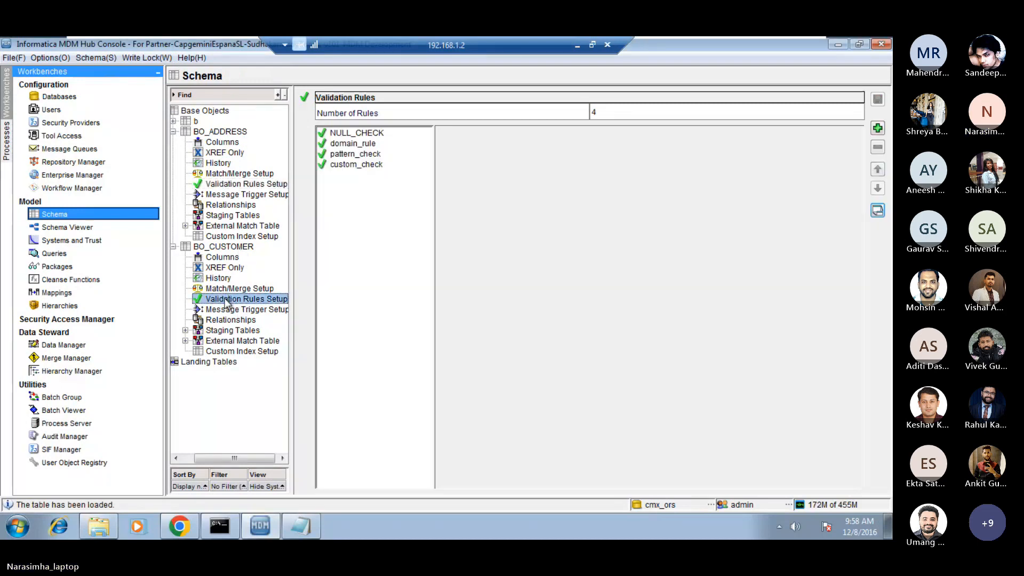
pyautogui.click(174, 132)
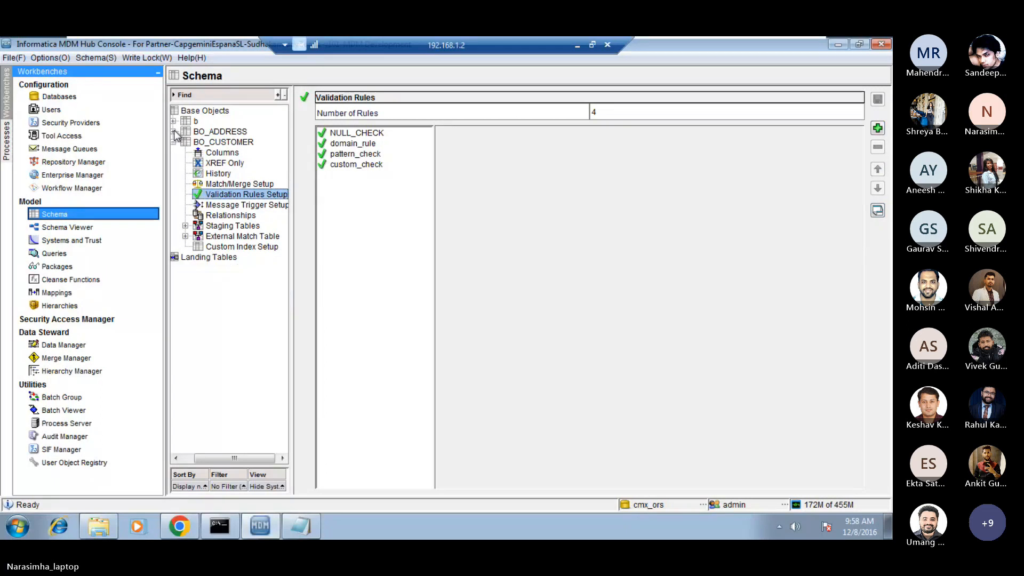
pyautogui.click(402, 215)
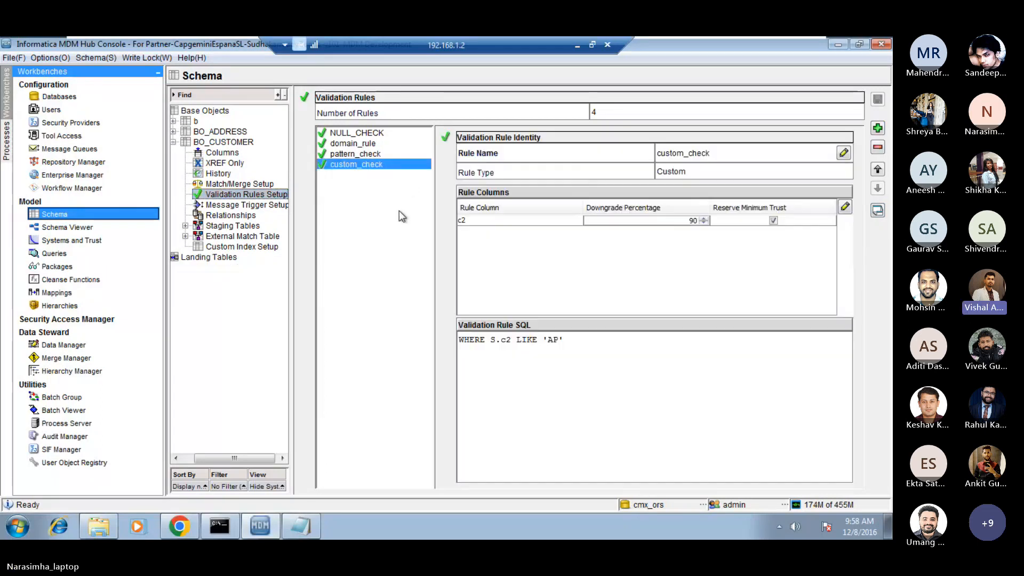
# Switch to the Microsoft Teams meeting in the browser and look through the participant list.
pyautogui.click(574, 44)
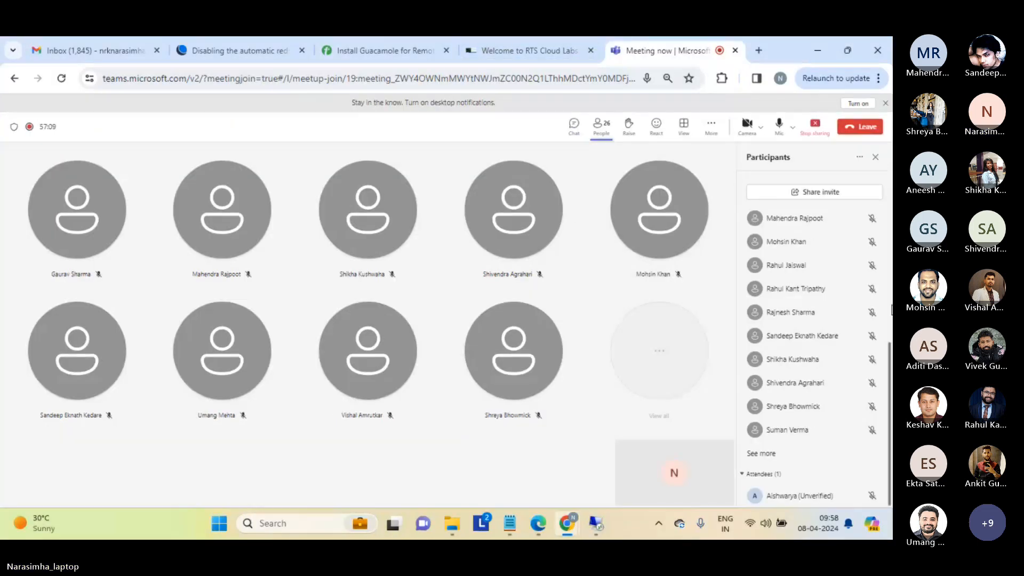
pyautogui.scroll(5, 890, 290)
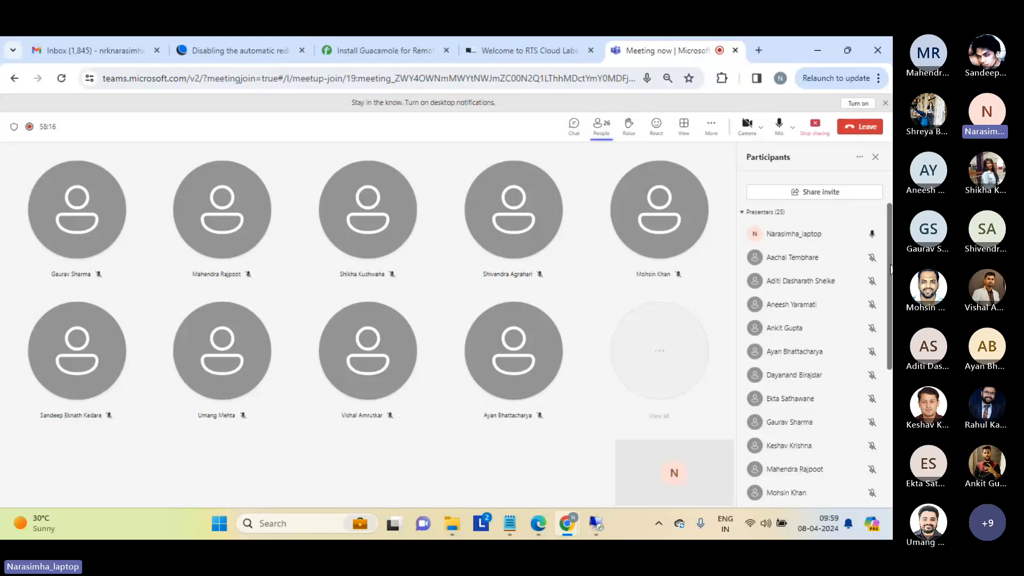
pyautogui.moveTo(891, 268)
pyautogui.mouseDown()
pyautogui.moveTo(892, 408)
pyautogui.moveTo(881, 346)
pyautogui.moveTo(890, 274)
pyautogui.mouseUp()
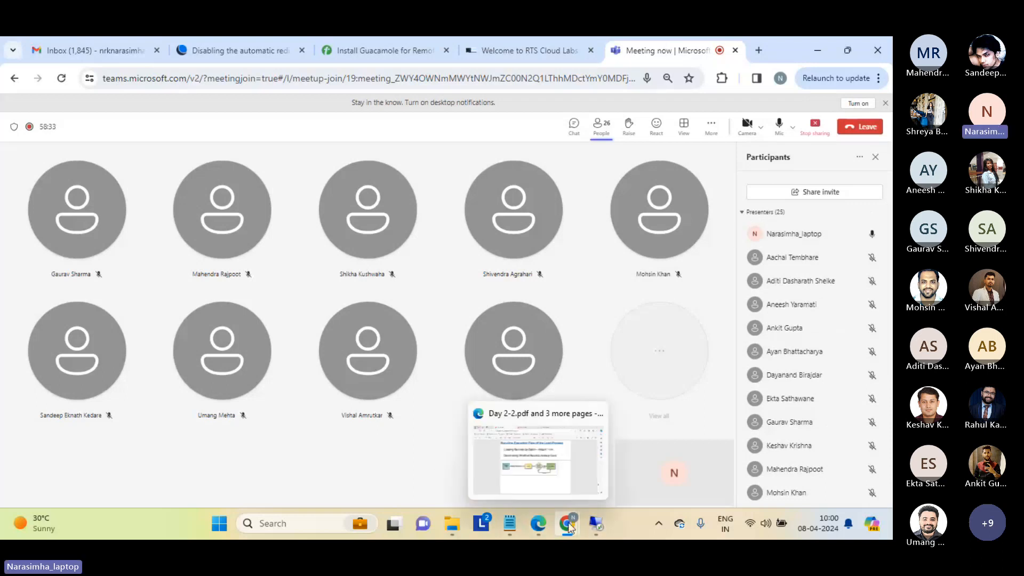
# Switch to the MDM Hub Console, collapse BO_CUSTOMER in the Schema tool and show the list of base objects.
pyautogui.moveTo(597, 526)
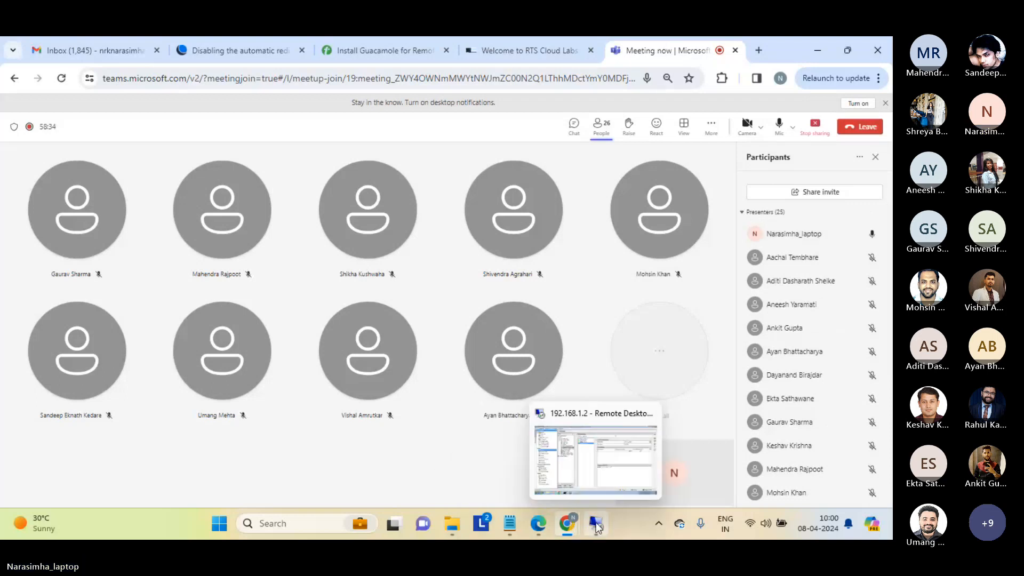
pyautogui.click(597, 475)
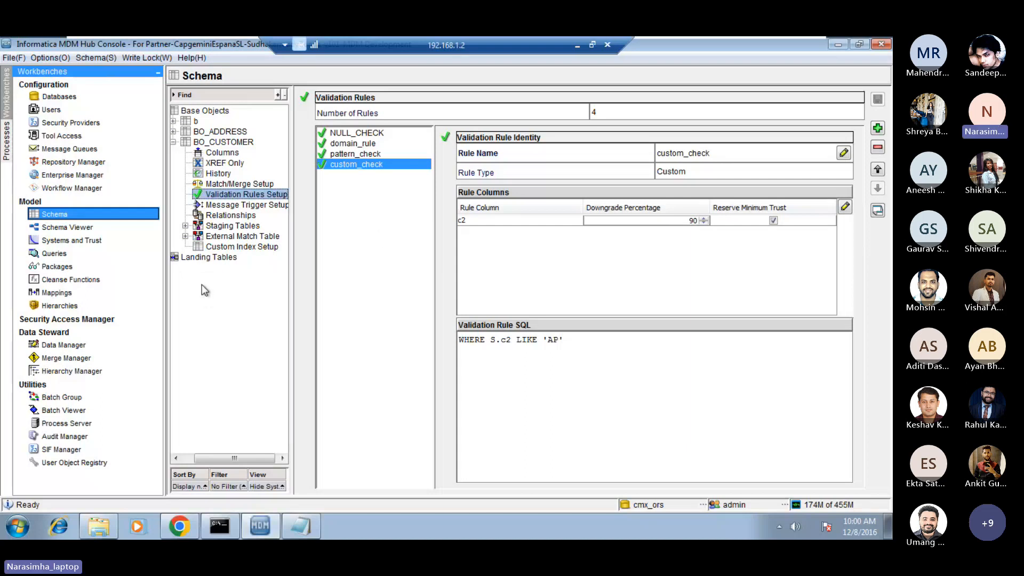
pyautogui.click(173, 143)
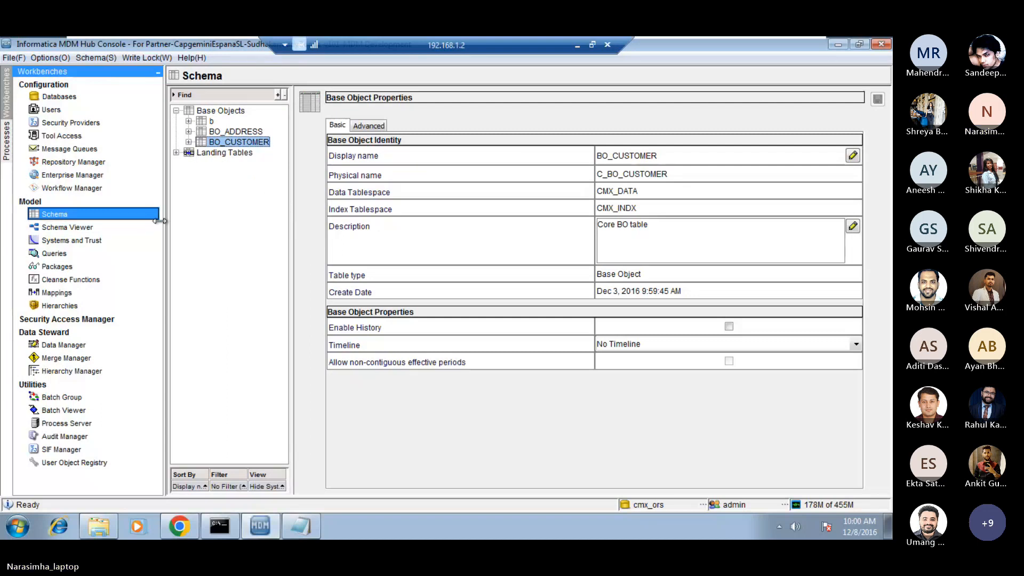
pyautogui.moveTo(166, 220); pyautogui.dragTo(142, 220)
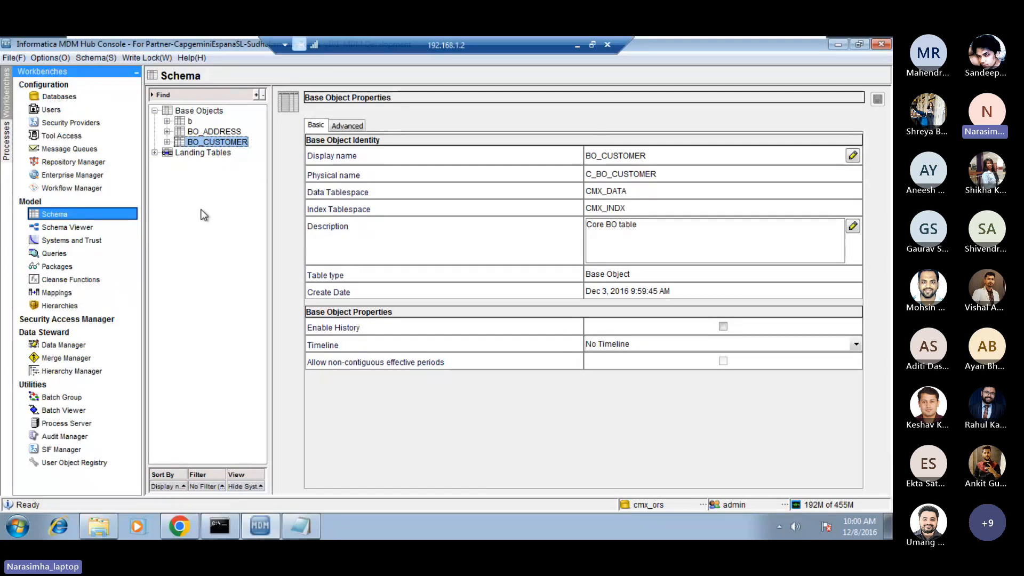
pyautogui.click(208, 112)
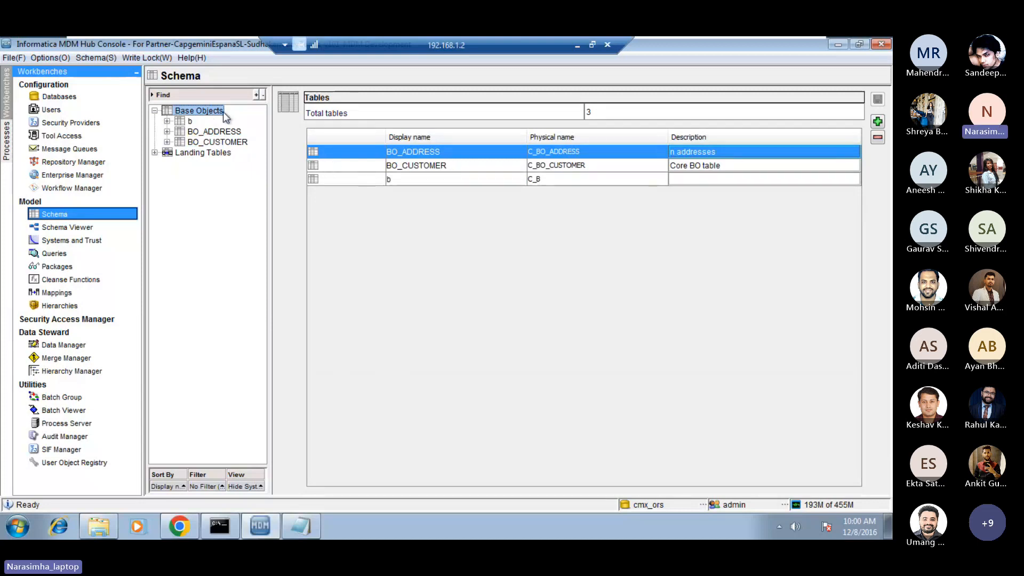
# Add a base object table with the display name BO_LUP and the physical name C_BO_LUP.
pyautogui.rightClick(207, 113)
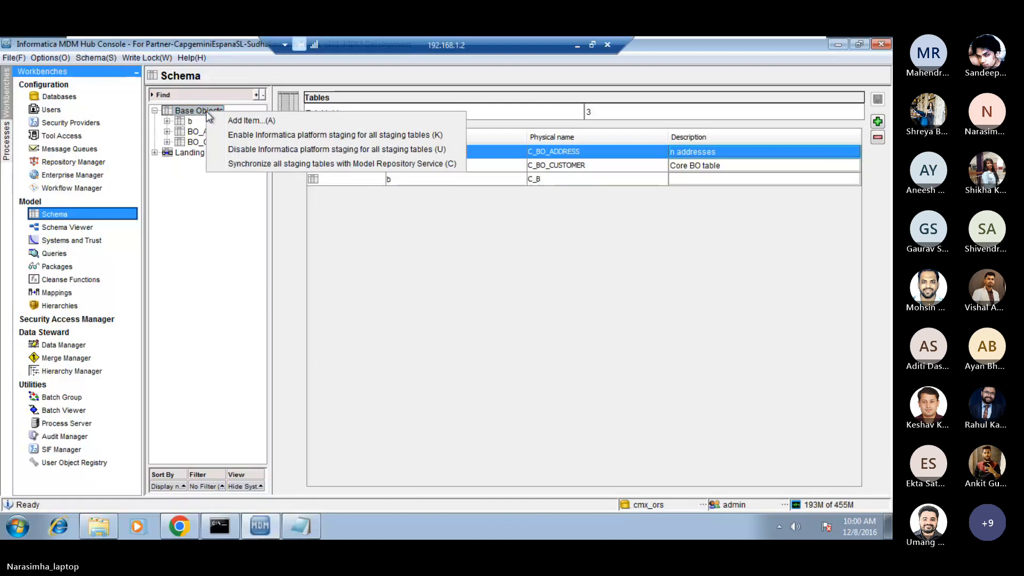
pyautogui.click(254, 121)
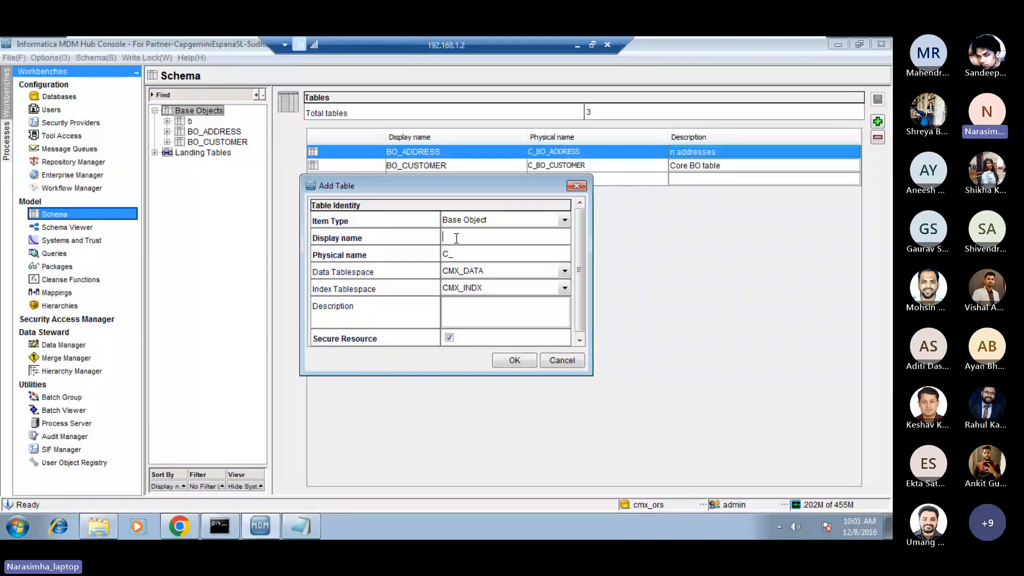
pyautogui.press('capslock')
pyautogui.write('BO_LUP')
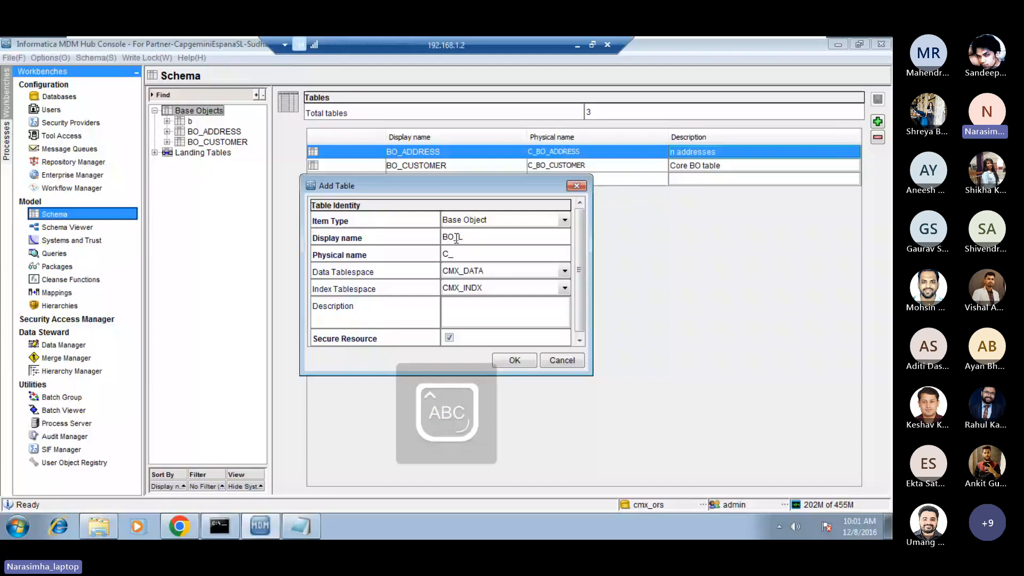
pyautogui.press('Tab')
pyautogui.press('capslock')
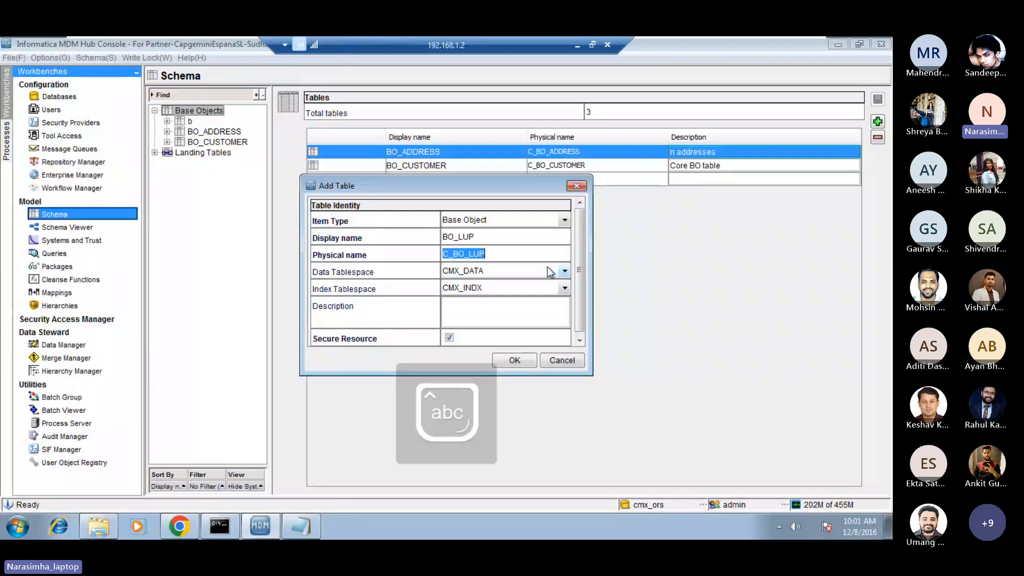
pyautogui.click(496, 253)
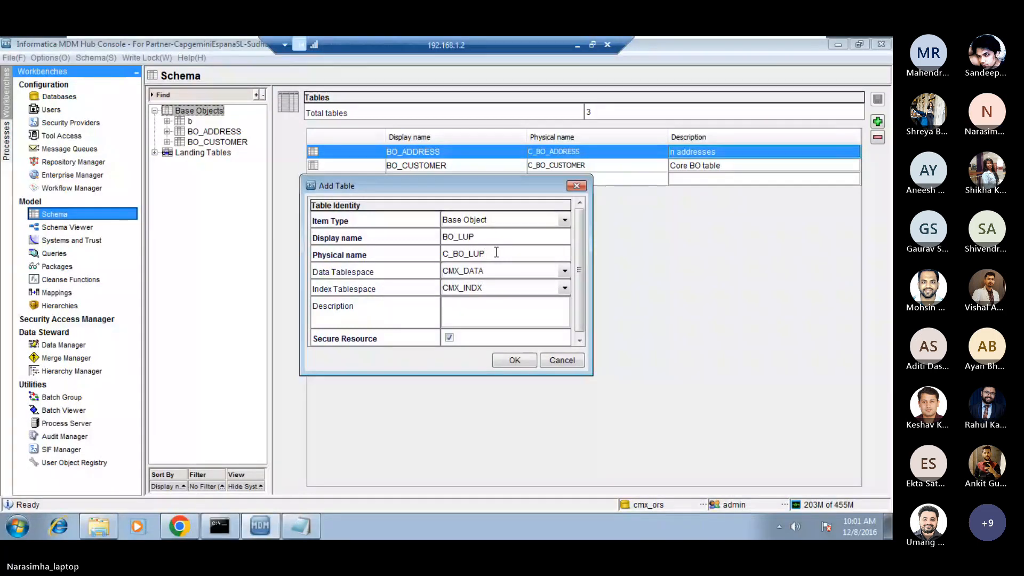
pyautogui.doubleClick(496, 252)
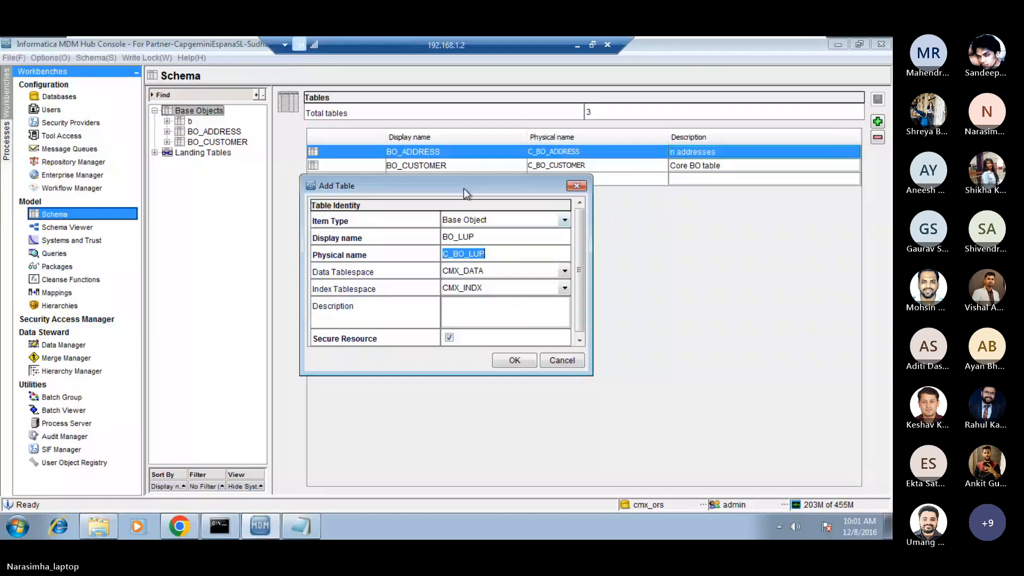
pyautogui.moveTo(463, 188); pyautogui.dragTo(455, 166)
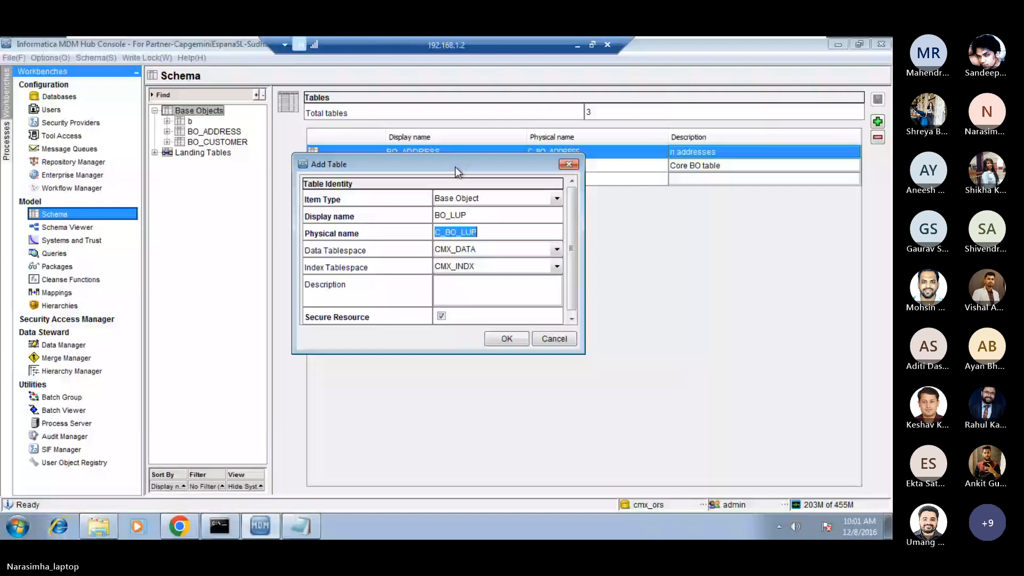
pyautogui.moveTo(455, 166); pyautogui.dragTo(454, 168)
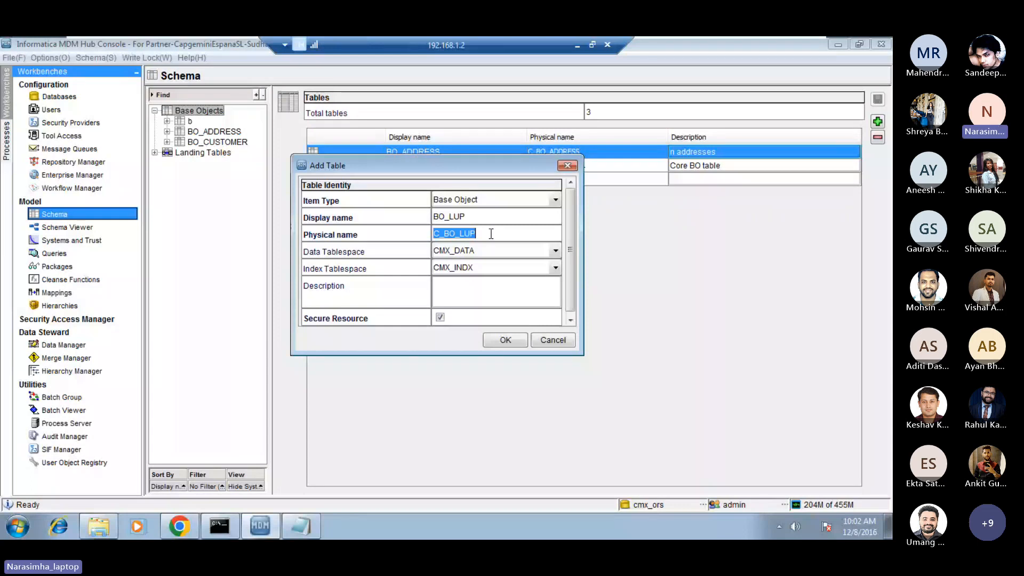
pyautogui.click(492, 233)
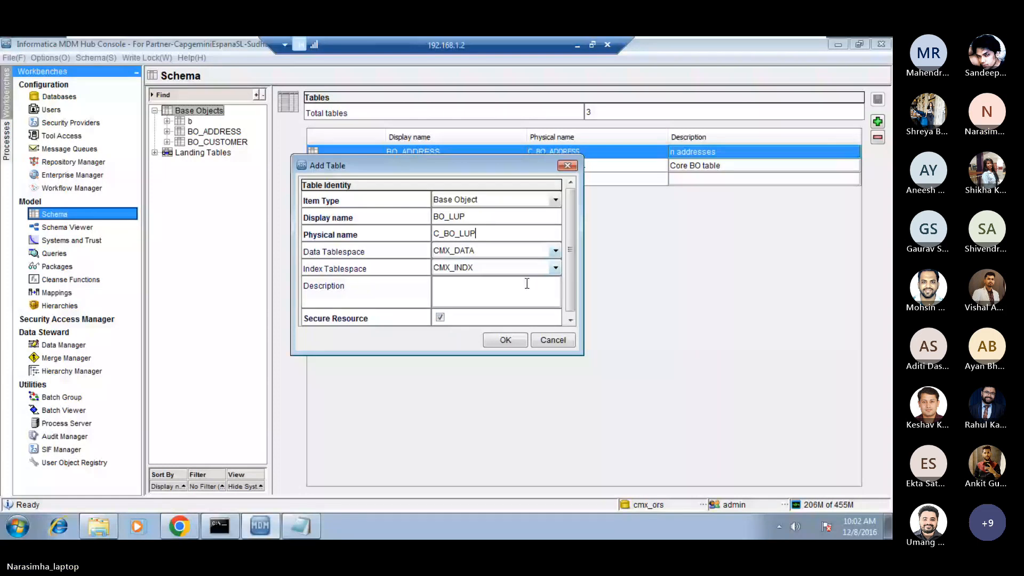
pyautogui.click(504, 340)
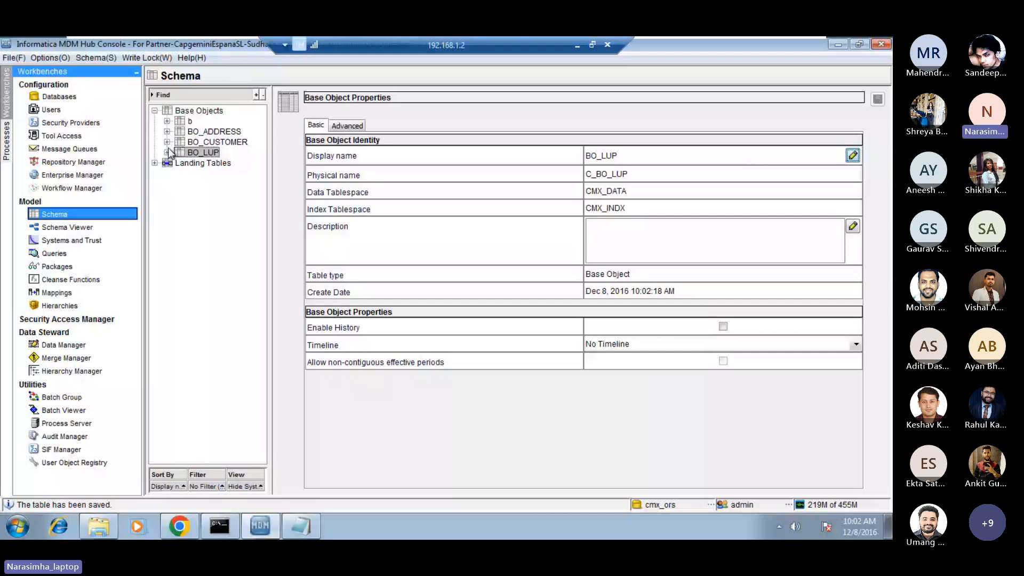
# Add the nullable VARCHAR columns cd and value, each with length 50, to BO_LUP.
pyautogui.click(167, 152)
pyautogui.click(216, 163)
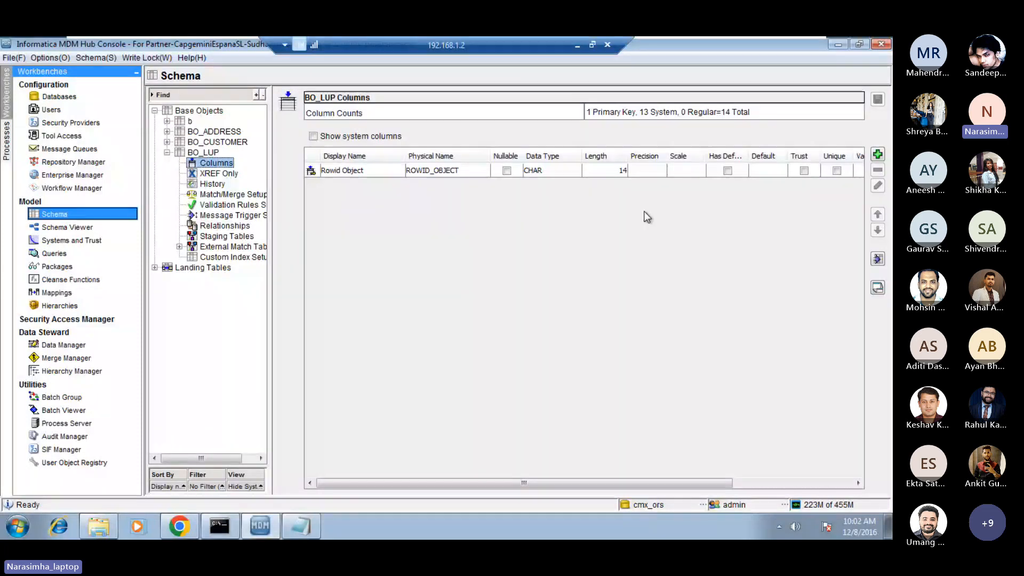
pyautogui.click(878, 155)
pyautogui.write('cd')
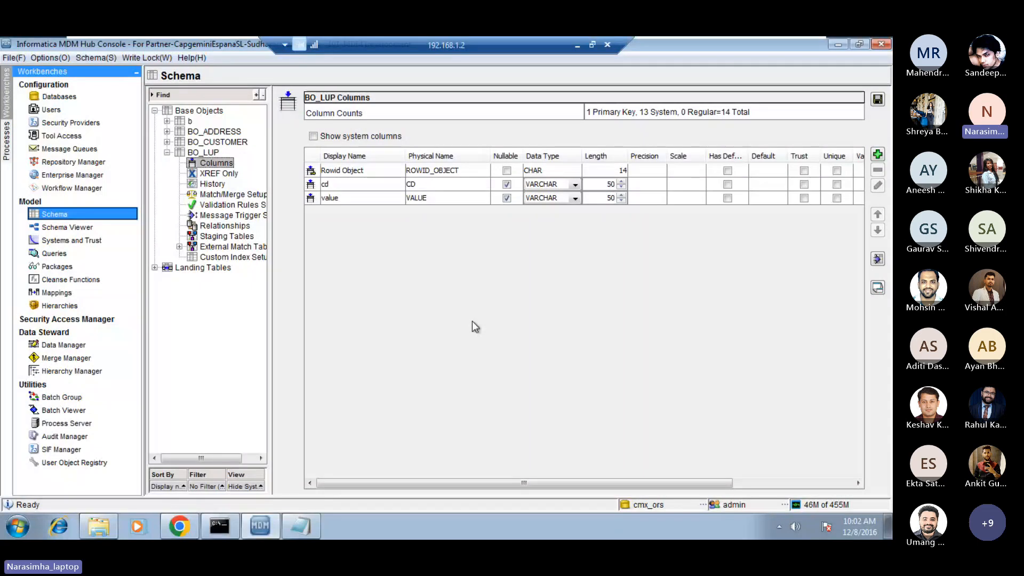
# Switch to the day_1_2 notes in Notepad and highlight the lookup_bo line under STEP 1.
pyautogui.click(575, 45)
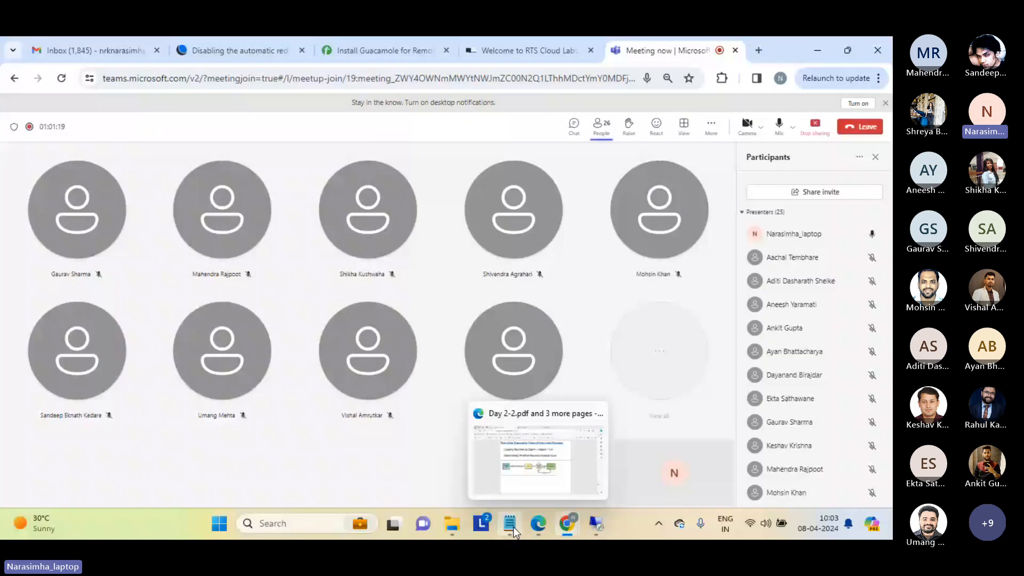
pyautogui.click(512, 526)
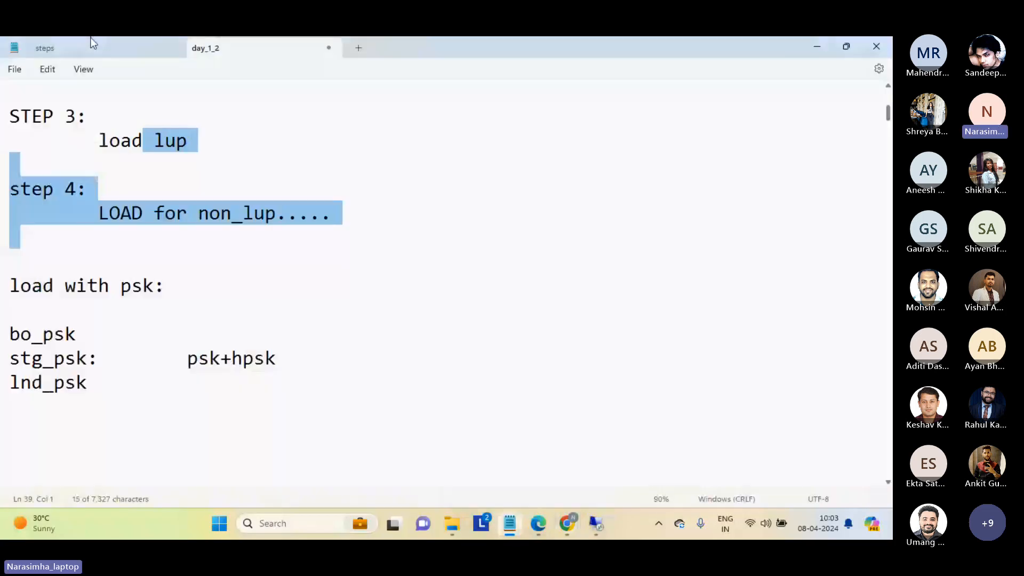
pyautogui.scroll(10, 249, 342)
pyautogui.click(250, 342)
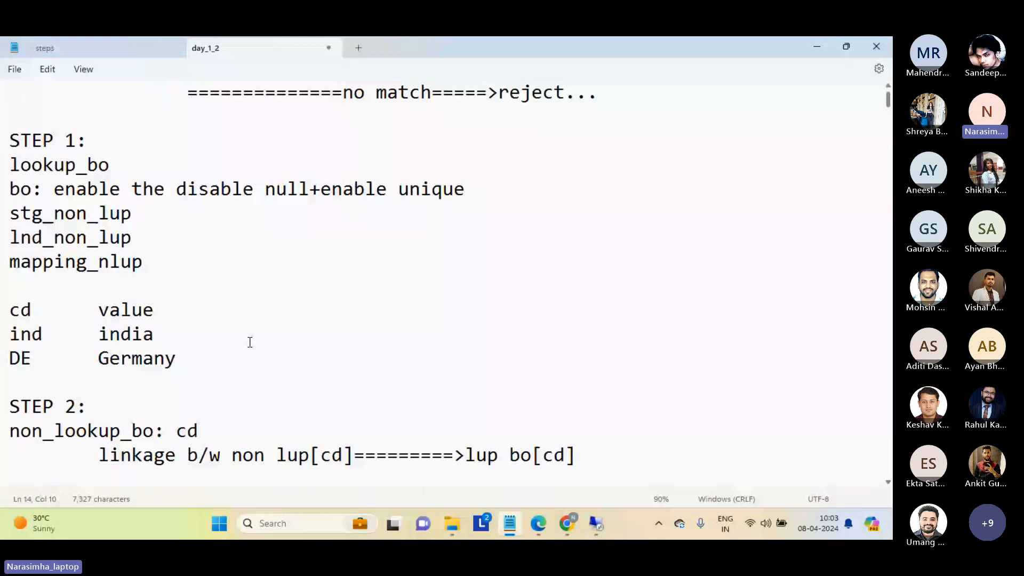
pyautogui.press('Up')
pyautogui.press('Up')
pyautogui.press('Up')
pyautogui.press('Up')
pyautogui.press('Up')
pyautogui.press('Up')
pyautogui.press('Up')
pyautogui.press('Home')
pyautogui.hotkey('shift', 'Down')
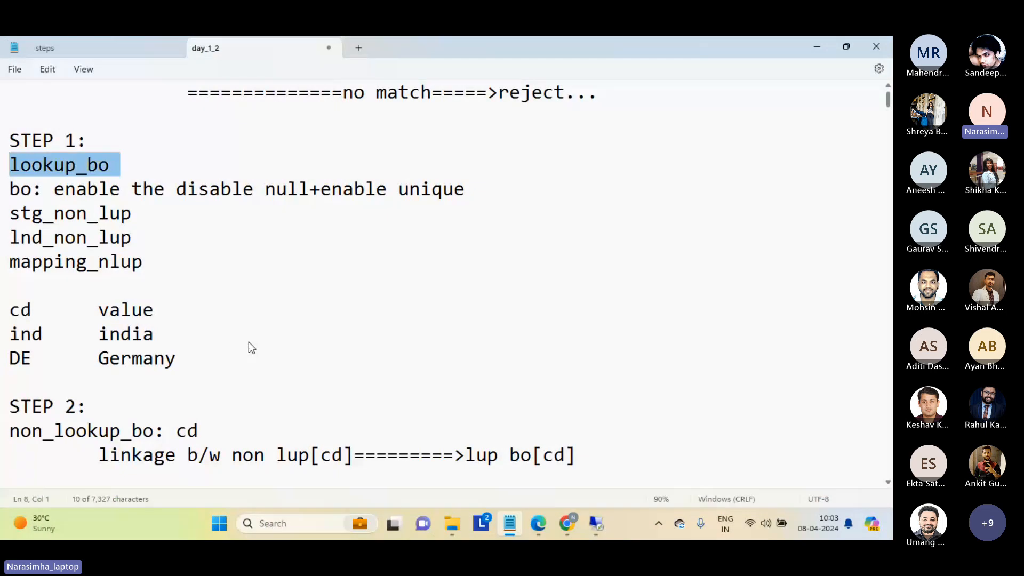
# Highlight the STEP 1 lines from the null and unique setting of the BO through mapping_nlup.
pyautogui.press('Left')
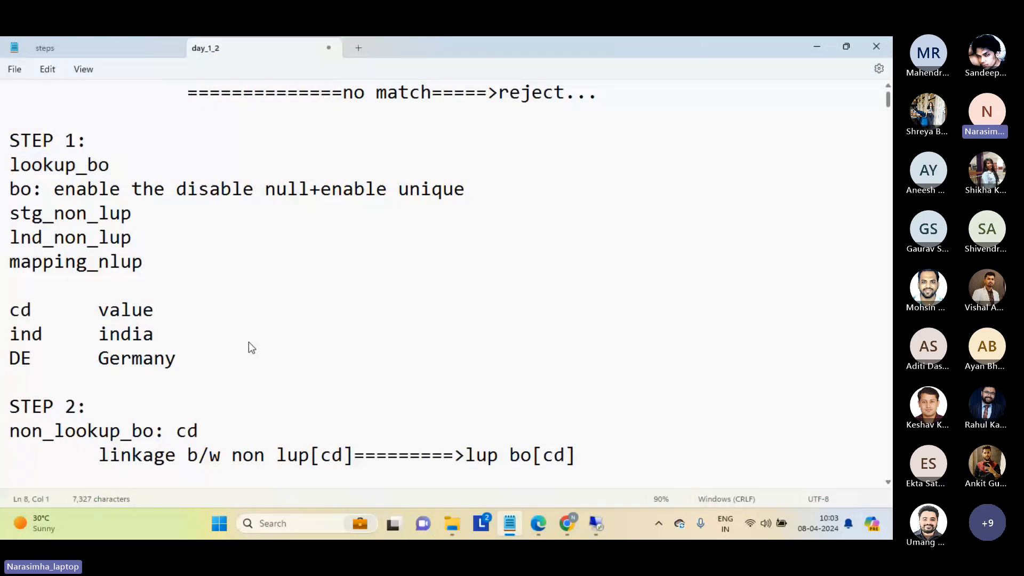
pyautogui.hotkey('shift', 'Down')
pyautogui.hotkey('shift', 'Down')
pyautogui.hotkey('shift', 'Down')
pyautogui.hotkey('shift', 'Down')
pyautogui.hotkey('shift', 'Down')
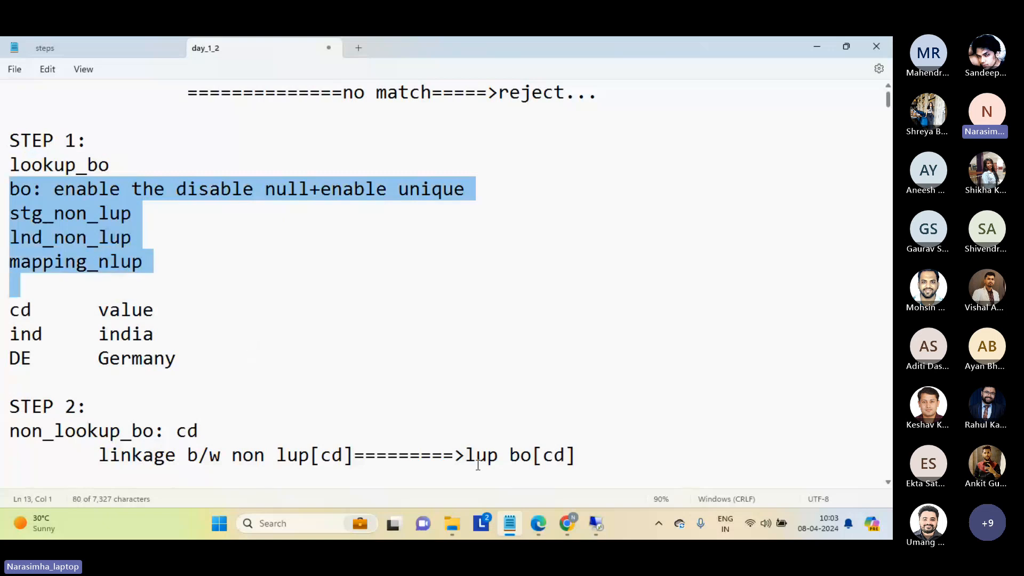
# Return to the MDM Hub Console, go over the cd and value columns of BO_LUP and save the table.
pyautogui.click(597, 525)
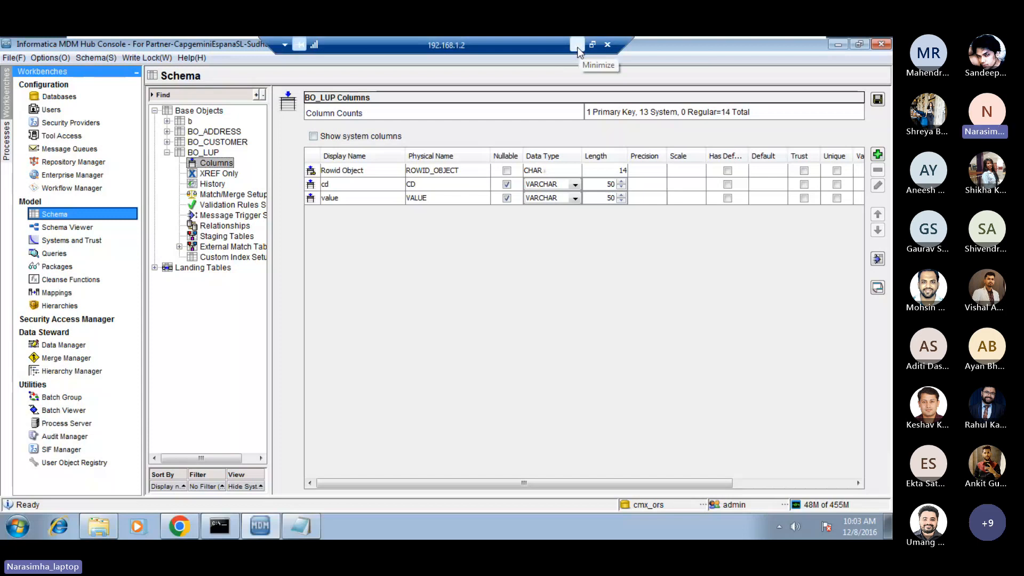
pyautogui.click(350, 186)
pyautogui.click(345, 197)
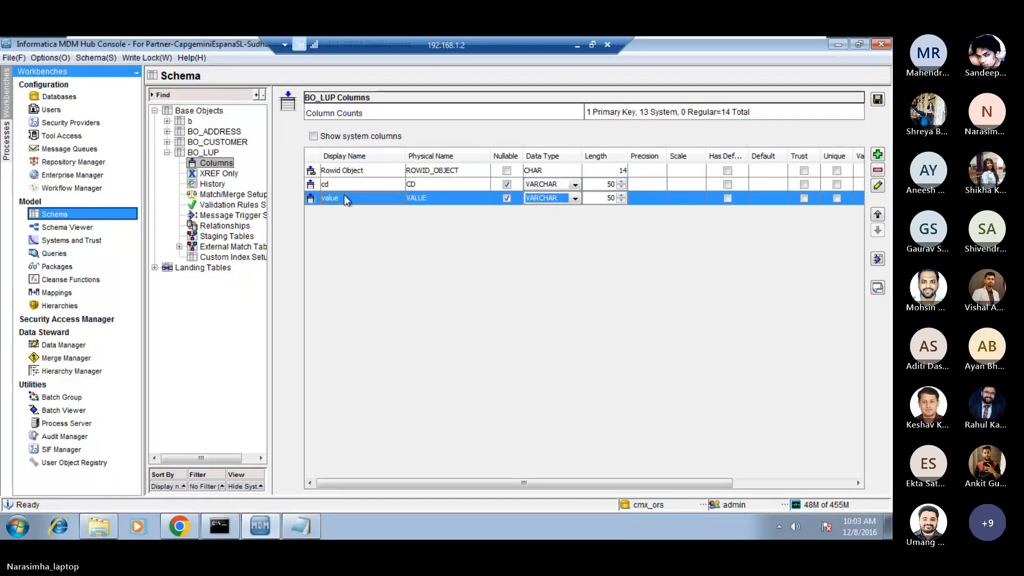
pyautogui.click(359, 185)
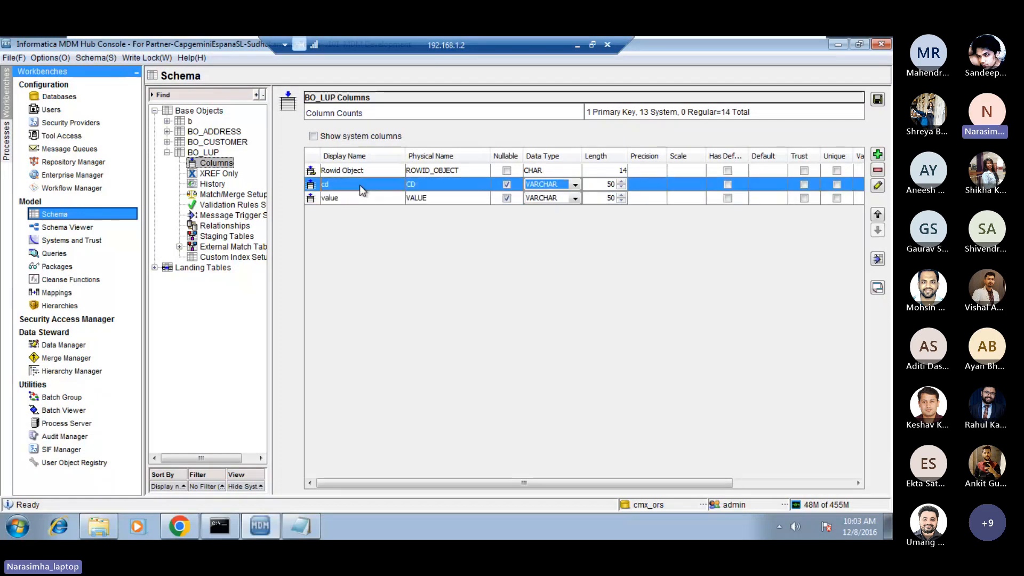
pyautogui.click(351, 199)
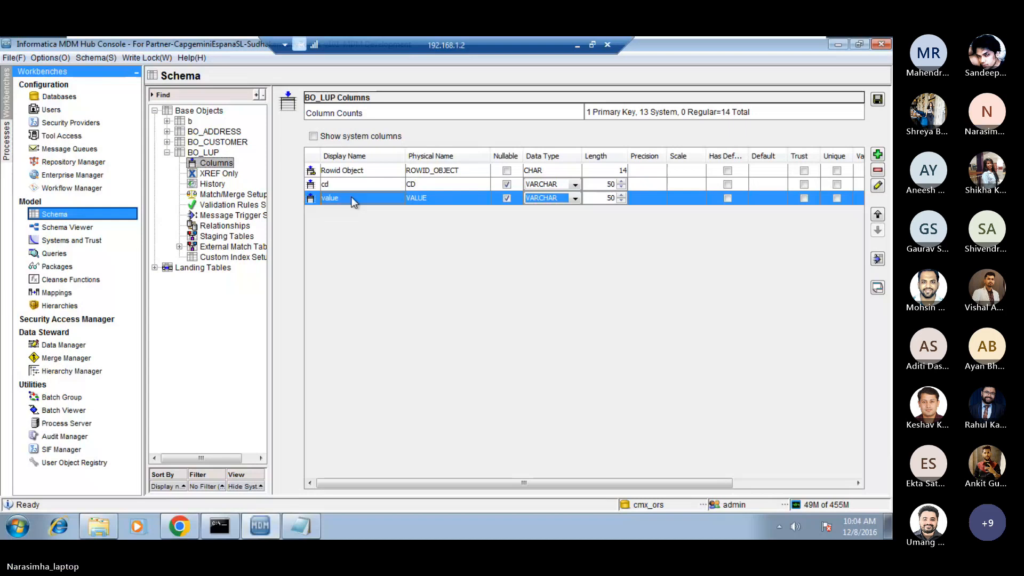
pyautogui.click(332, 188)
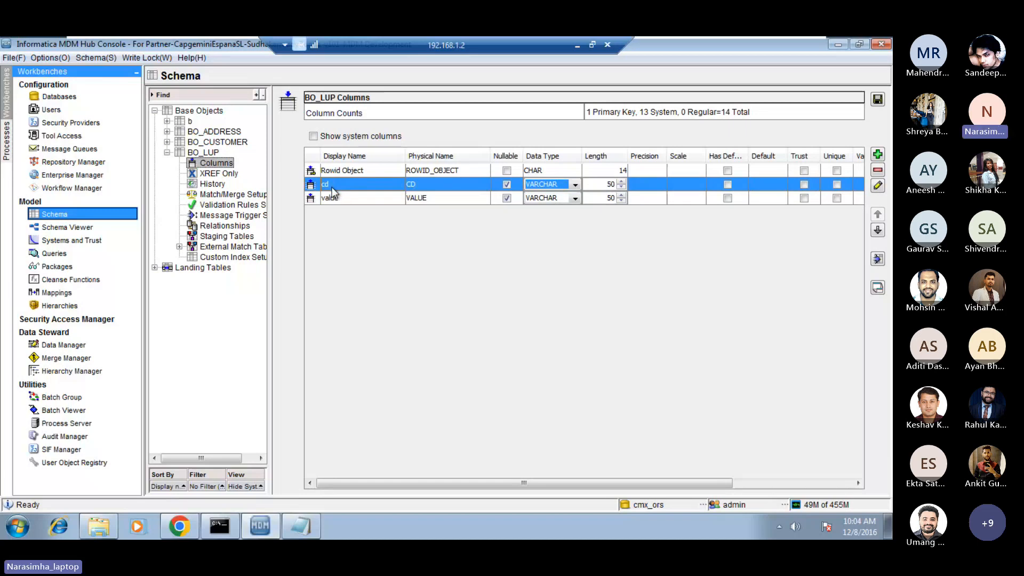
pyautogui.click(333, 197)
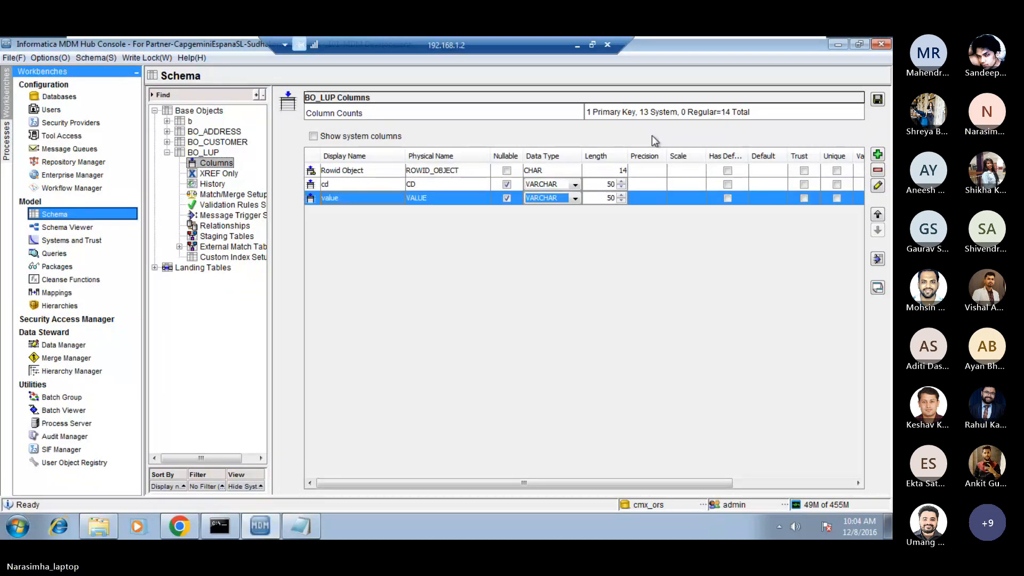
pyautogui.click(878, 99)
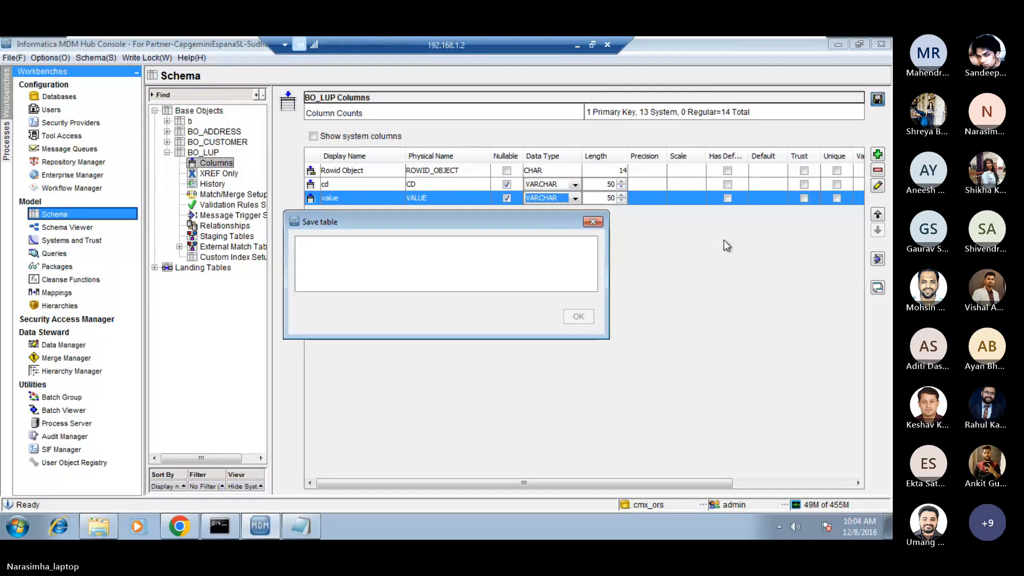
pyautogui.click(344, 186)
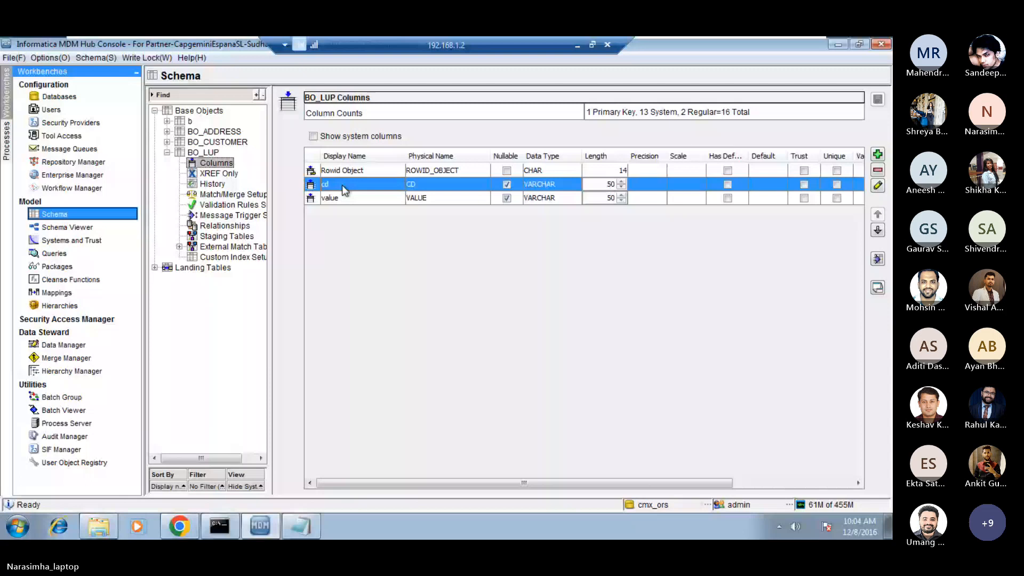
# Check the Microsoft Teams meeting in the browser and return to the MDM Hub Console.
pyautogui.click(576, 44)
pyautogui.moveTo(596, 524)
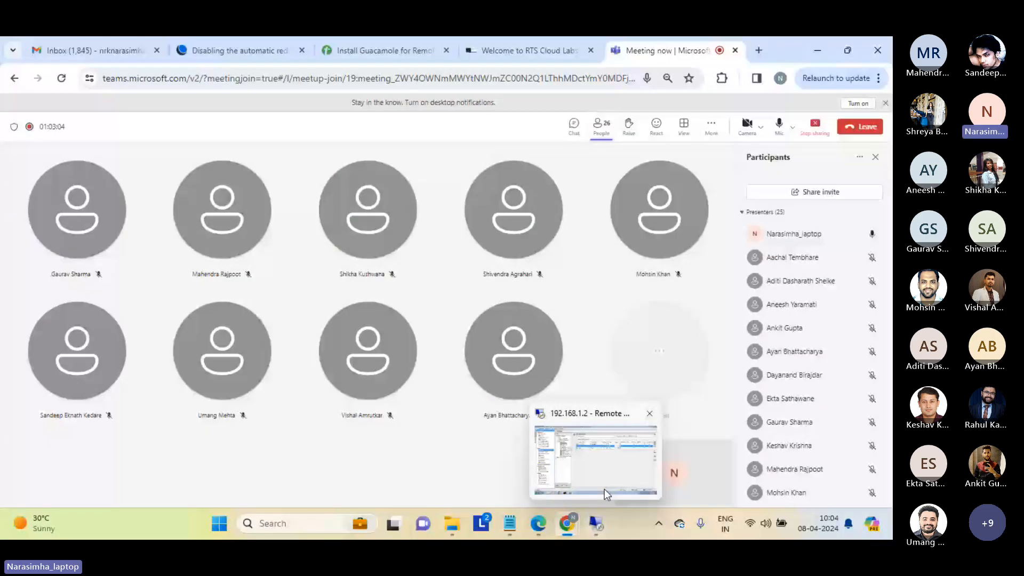
pyautogui.click(604, 489)
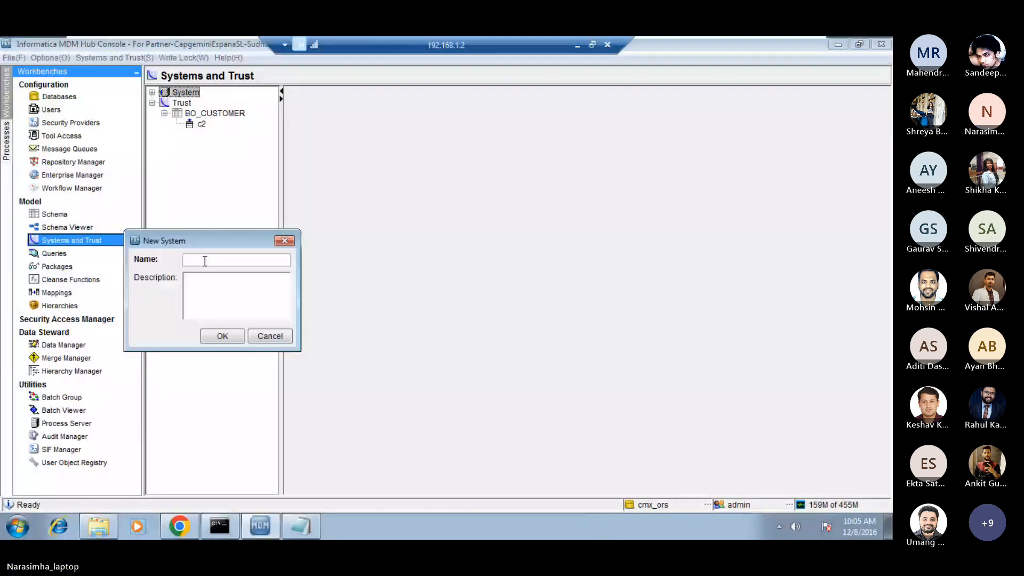
# Create the source system LUP with the description "LUP System".
pyautogui.write('LUP')
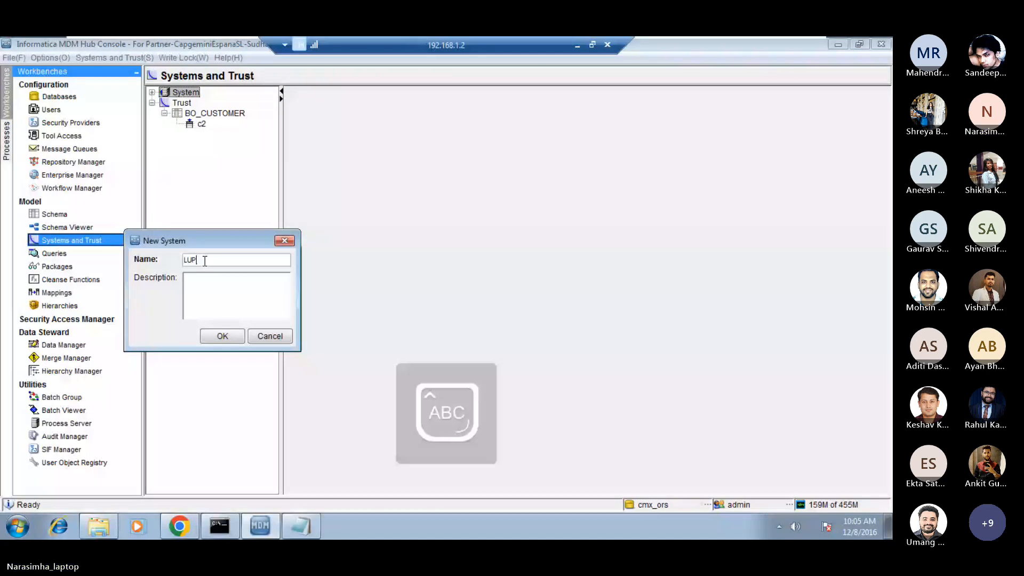
pyautogui.press('capslock')
pyautogui.press('Tab')
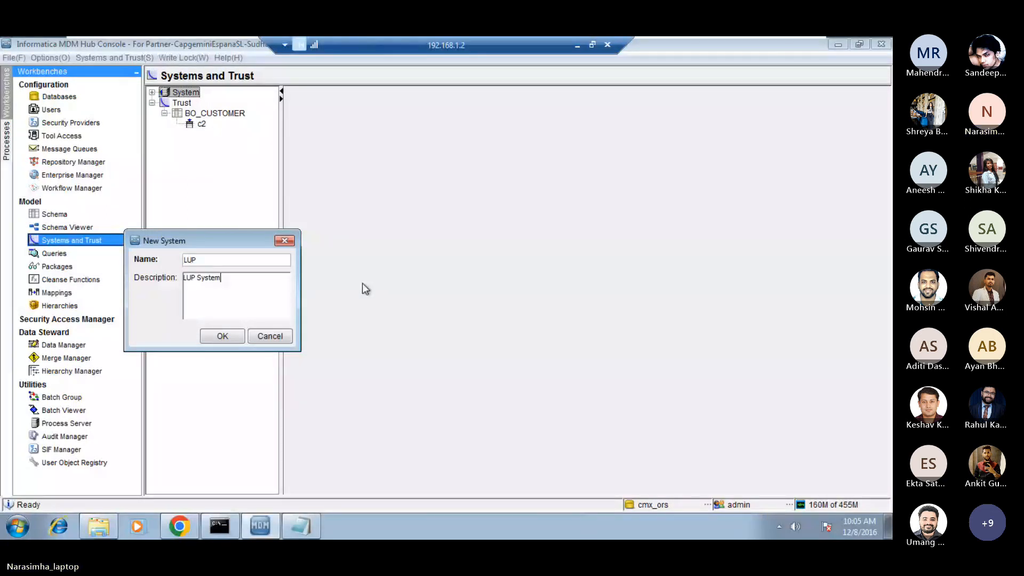
pyautogui.moveTo(221, 241); pyautogui.dragTo(293, 212)
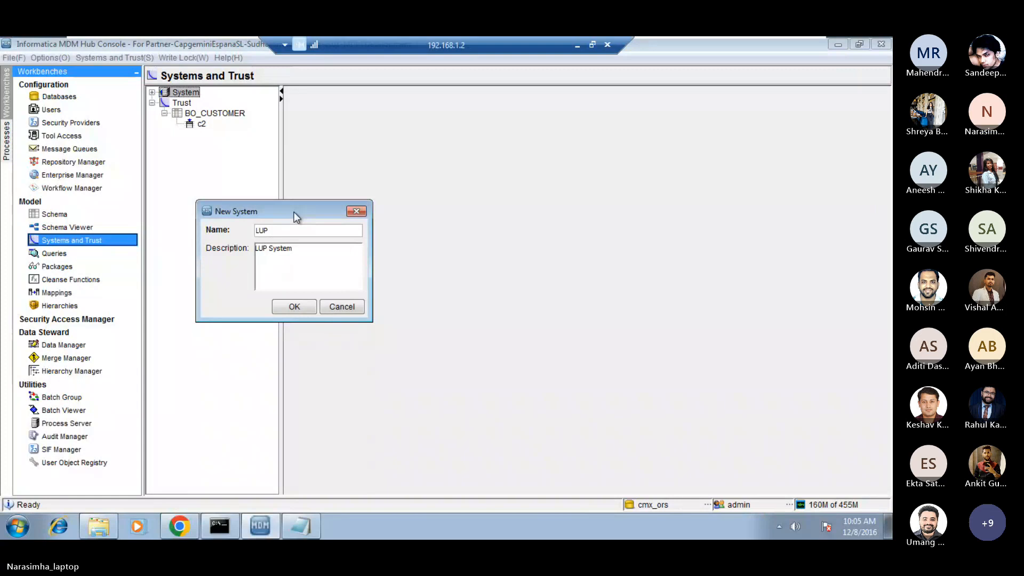
pyautogui.moveTo(294, 212); pyautogui.dragTo(344, 174)
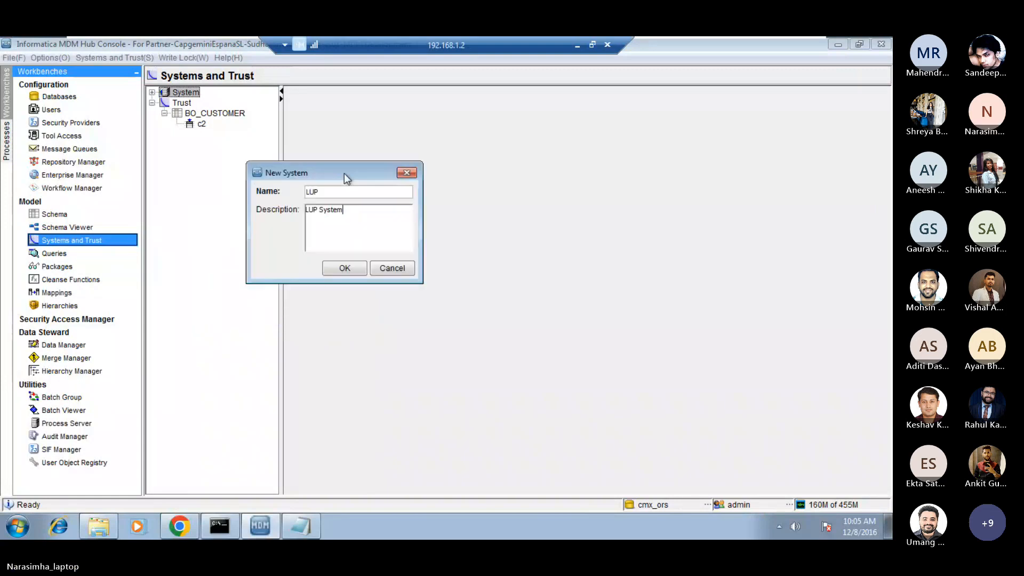
pyautogui.click(344, 268)
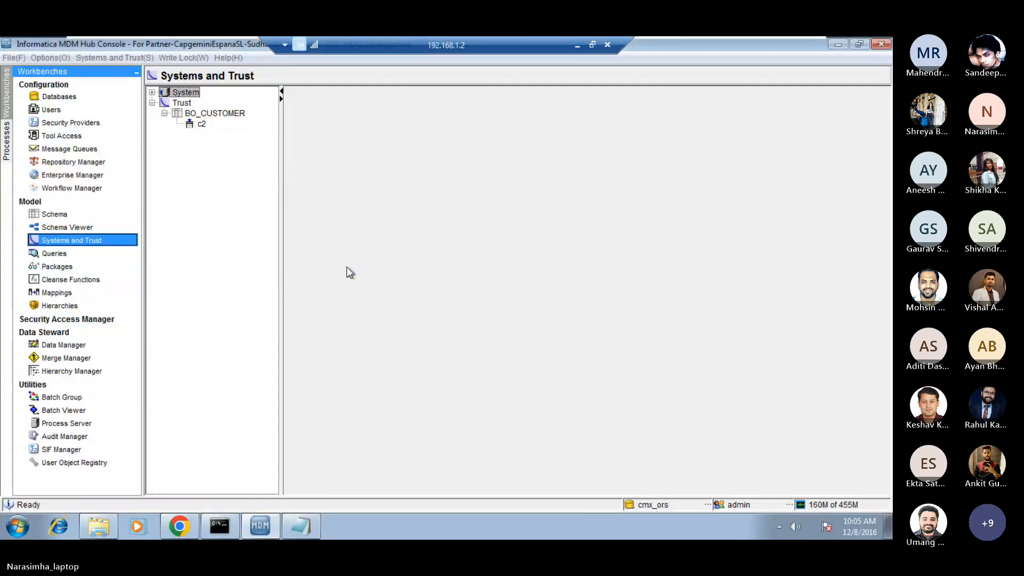
# In the Schema tool, start a new staging table for the BO_LUP base object with the display name STG_LUP.
pyautogui.click(67, 215)
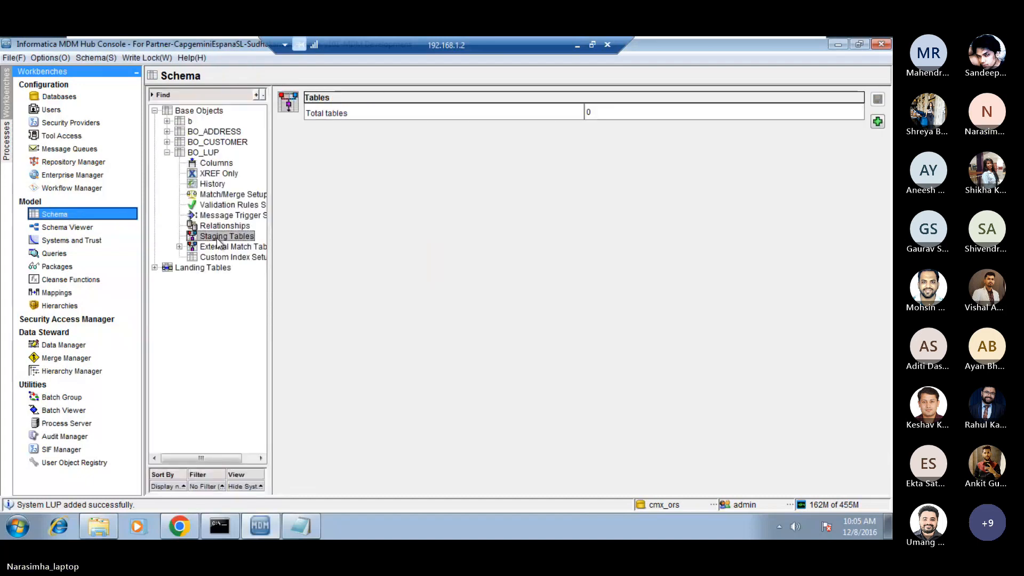
pyautogui.rightClick(218, 238)
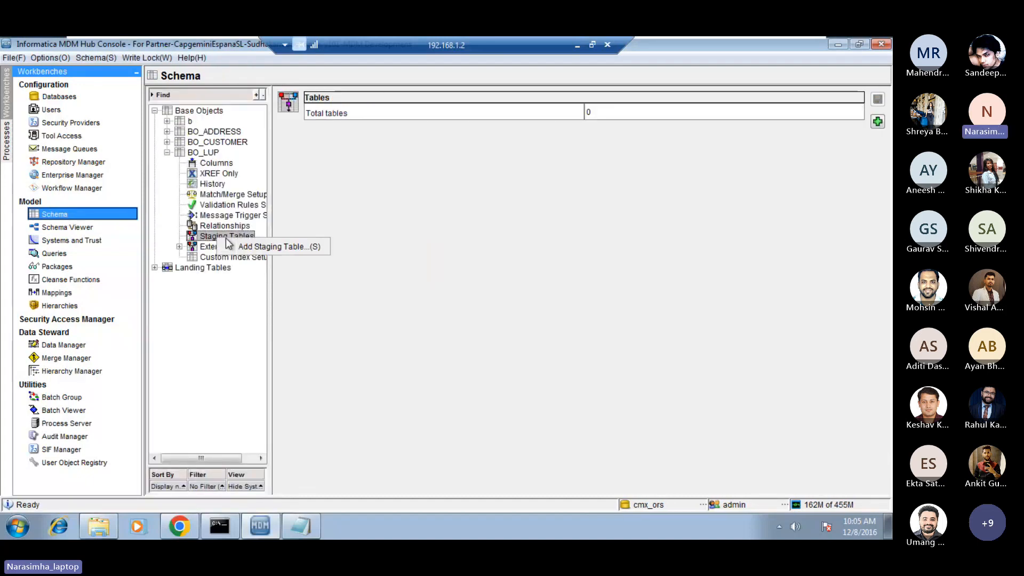
pyautogui.click(269, 246)
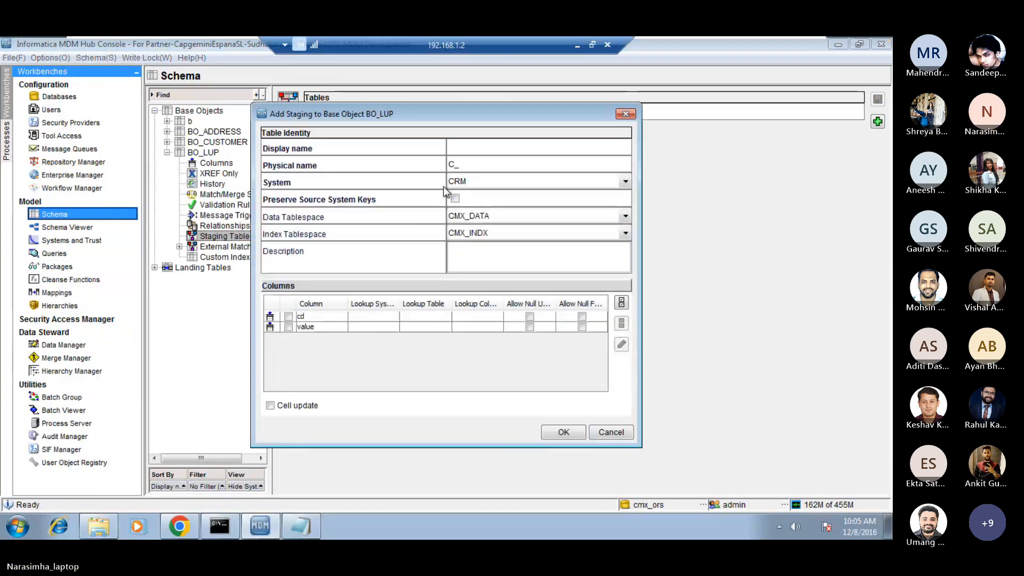
pyautogui.press('capslock')
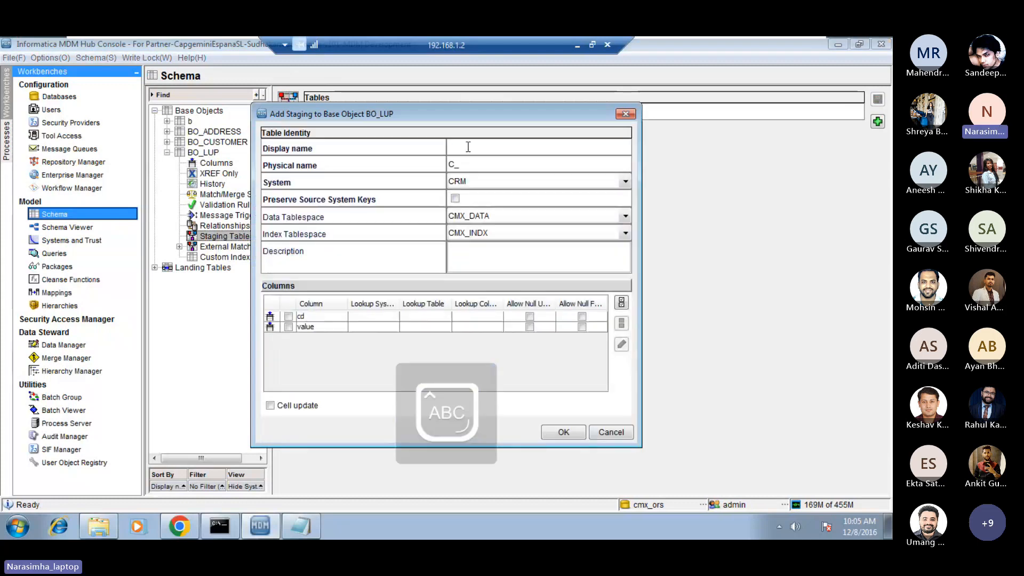
pyautogui.write('STG_LU')
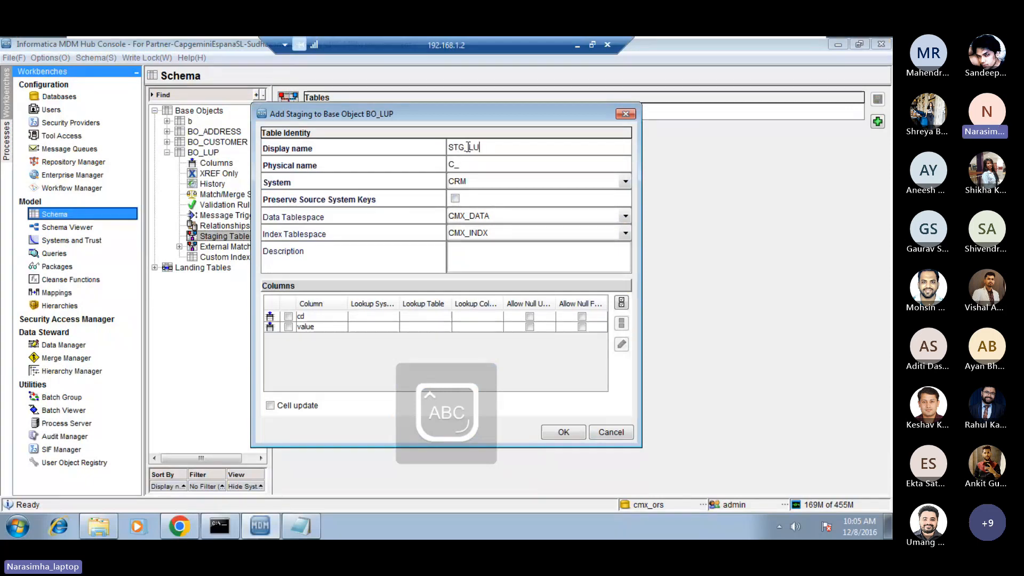
pyautogui.write('P')
pyautogui.press('Tab')
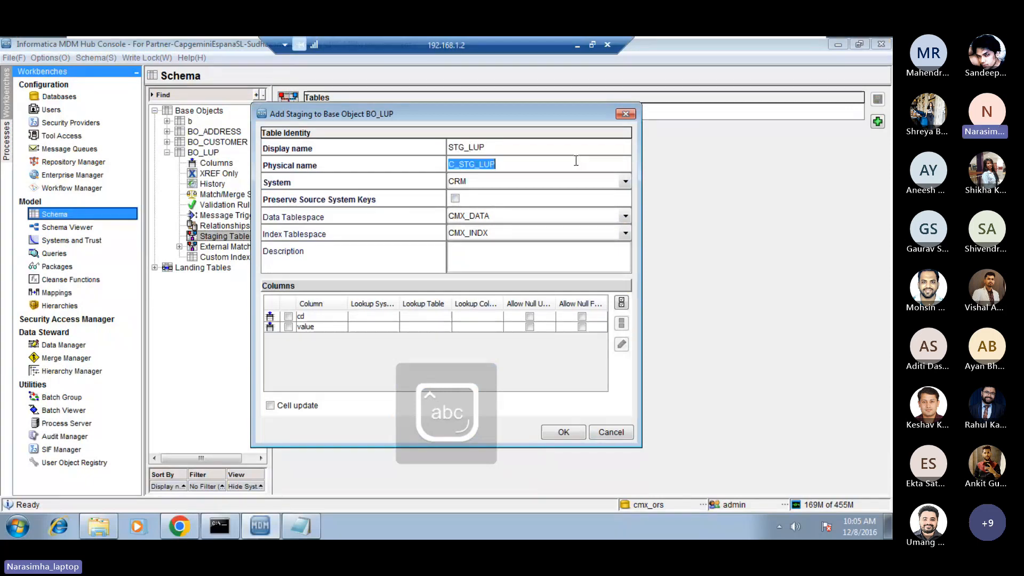
# Assign the LUP system to the staging table, include all its columns, describe it as "for lup data" and create it.
pyautogui.click(625, 181)
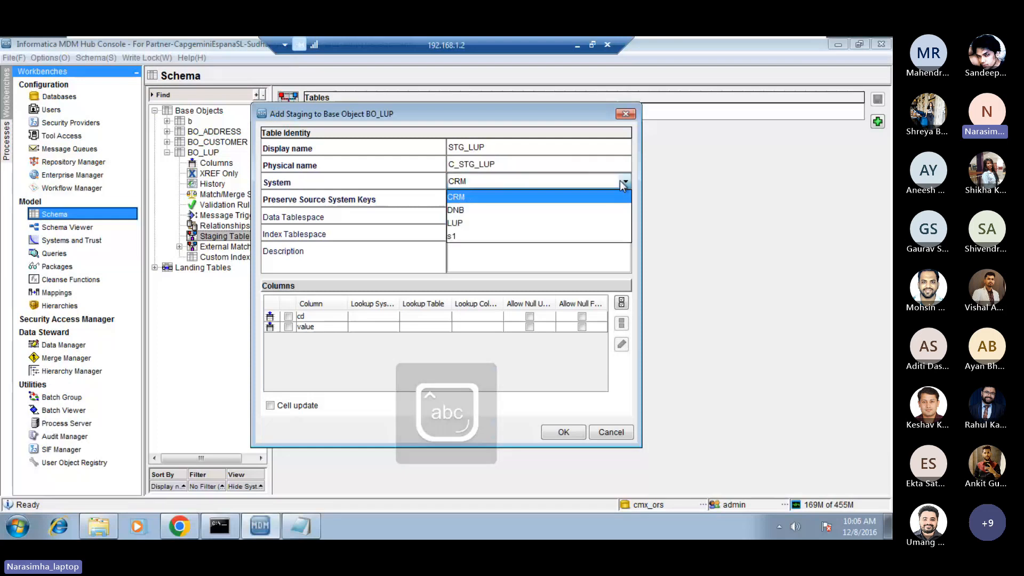
pyautogui.click(504, 222)
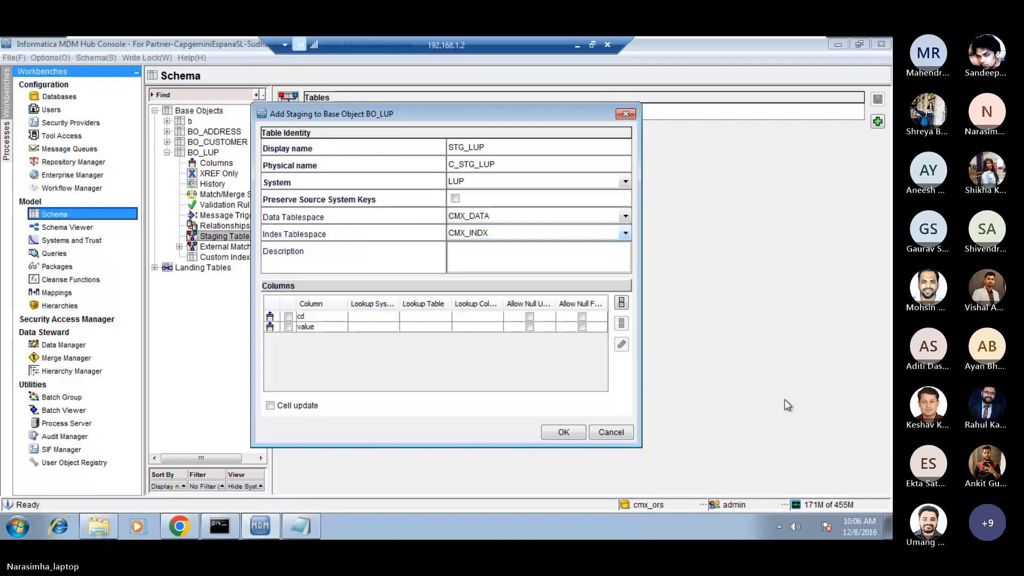
pyautogui.click(621, 302)
pyautogui.click(486, 261)
pyautogui.write('for lup data')
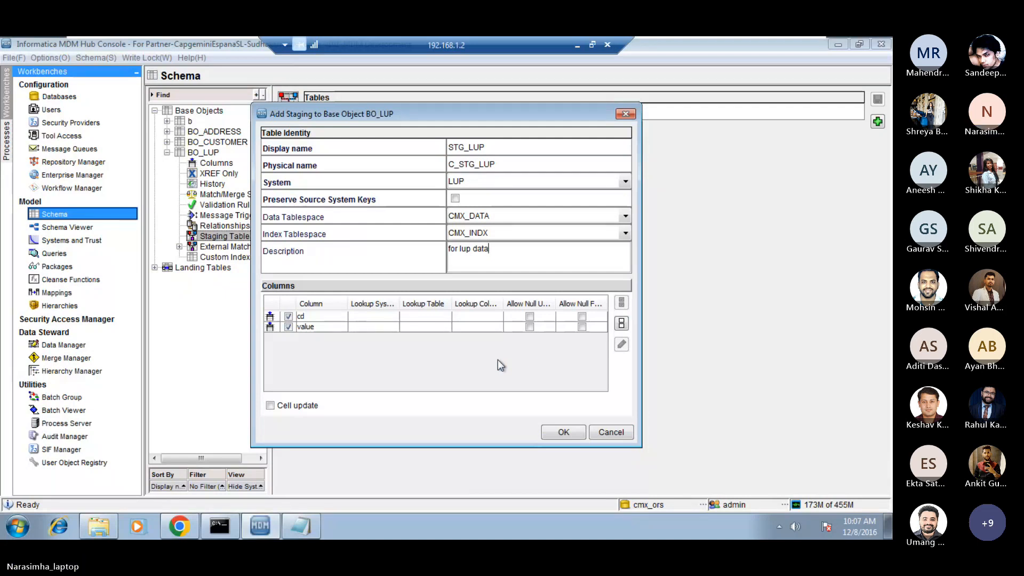
pyautogui.click(560, 432)
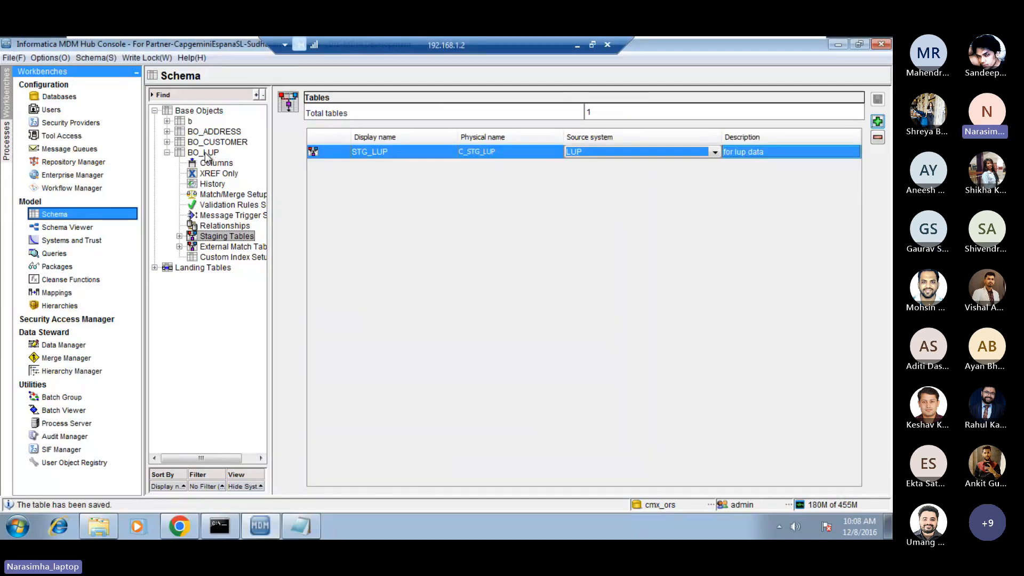
# Start a new landing table with the display name LND_LUP.
pyautogui.click(194, 270)
pyautogui.rightClick(195, 275)
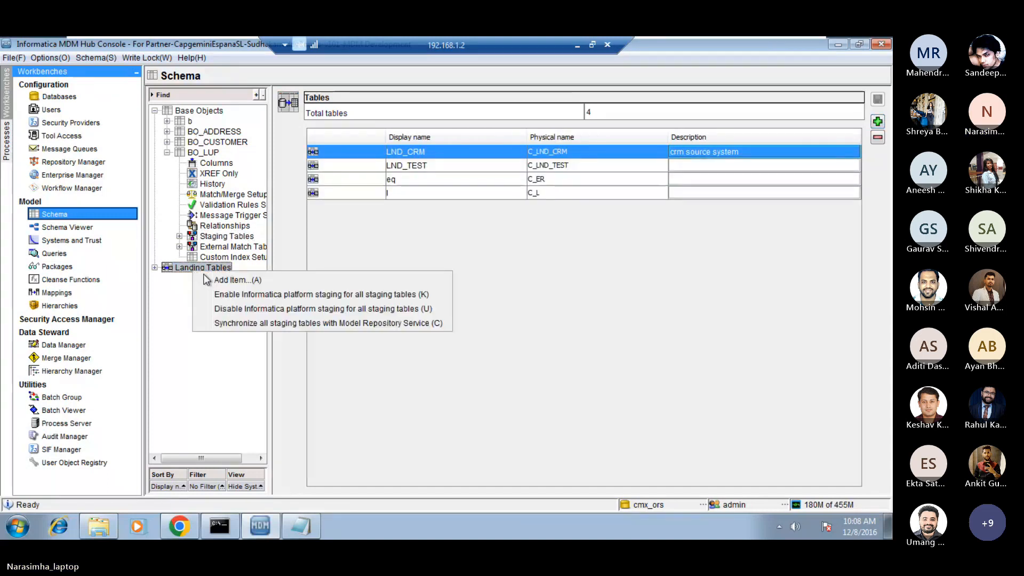
pyautogui.click(239, 279)
pyautogui.click(497, 236)
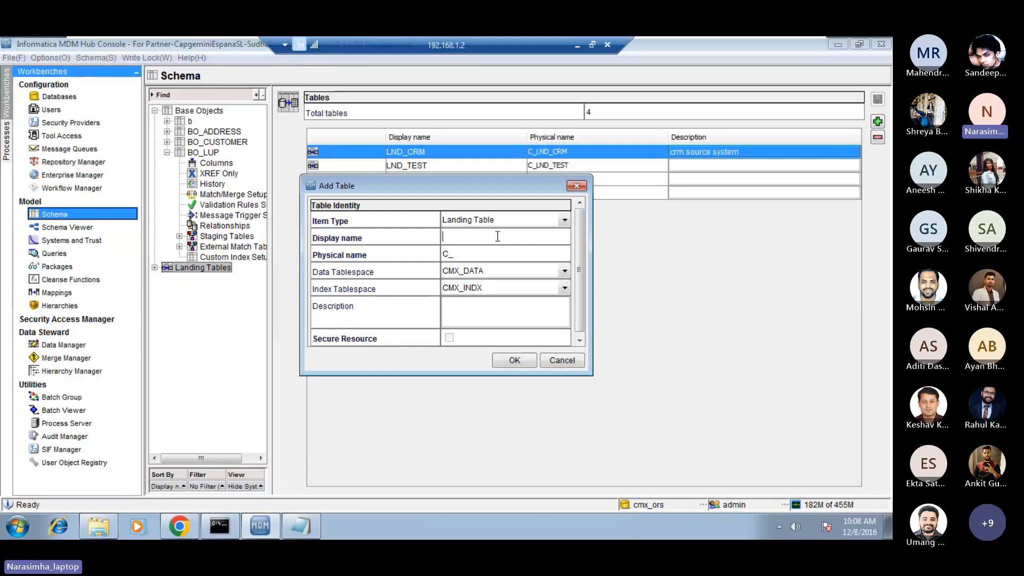
pyautogui.press('capslock')
pyautogui.write('LND_LUP')
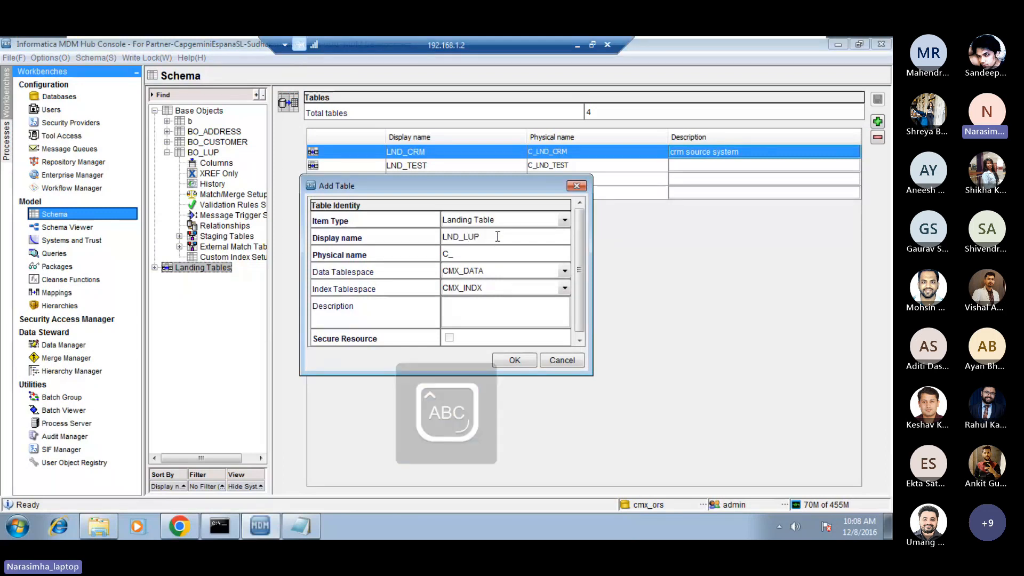
pyautogui.press('Tab')
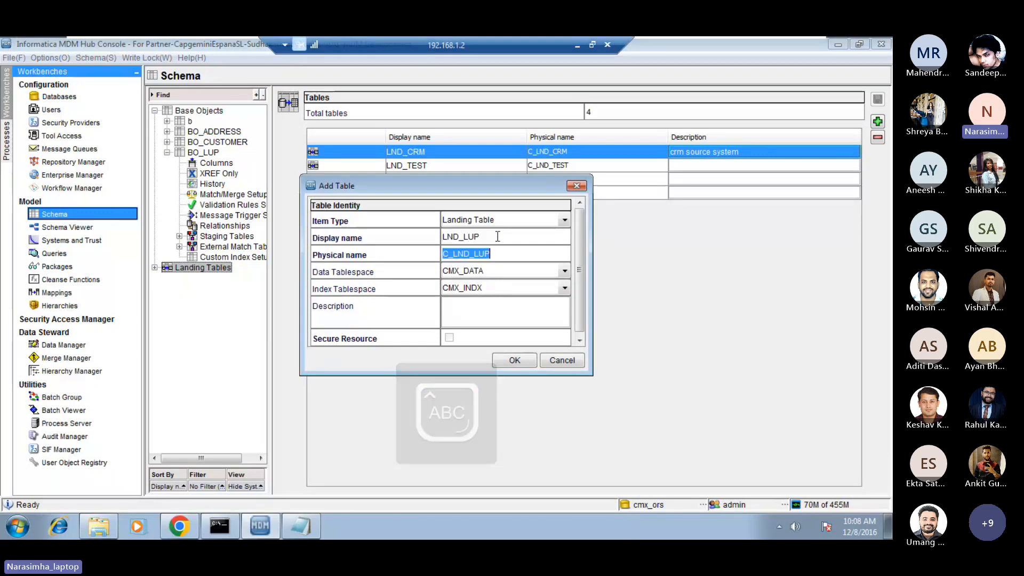
pyautogui.press('capslock')
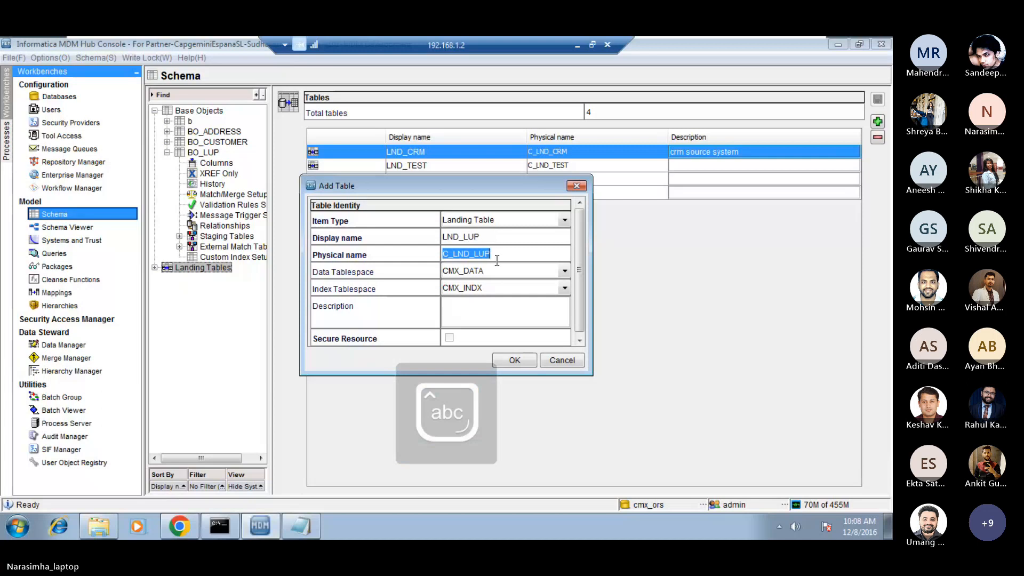
# Give the landing table the description "lup src data" and create it.
pyautogui.click(477, 310)
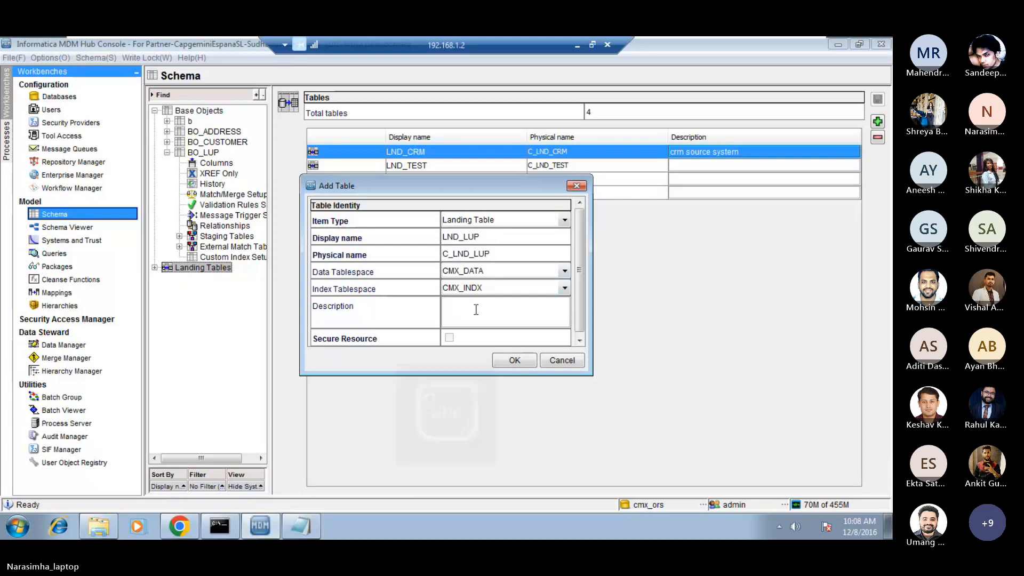
pyautogui.write('p ')
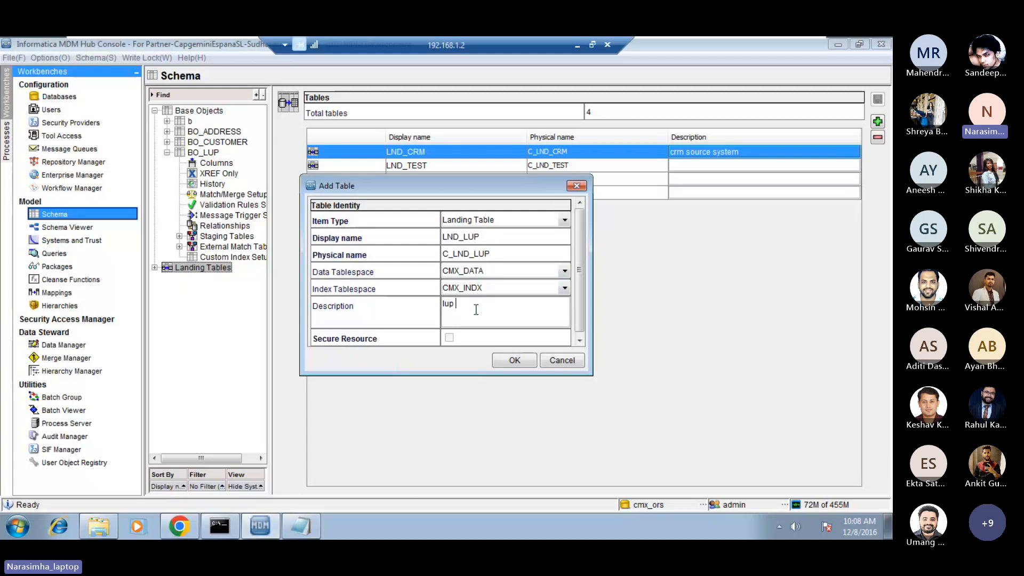
pyautogui.write('src data')
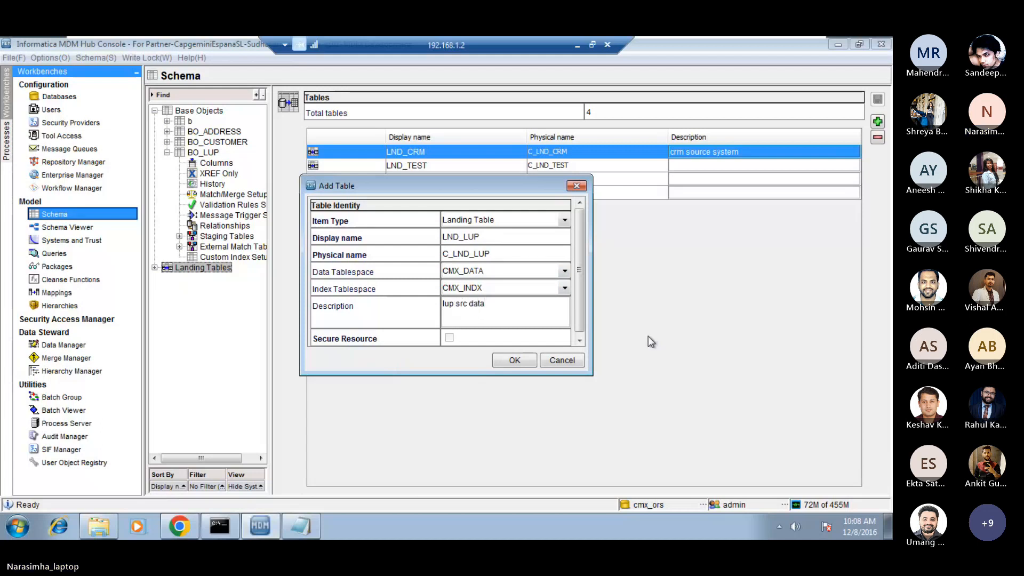
pyautogui.moveTo(511, 186); pyautogui.dragTo(537, 187)
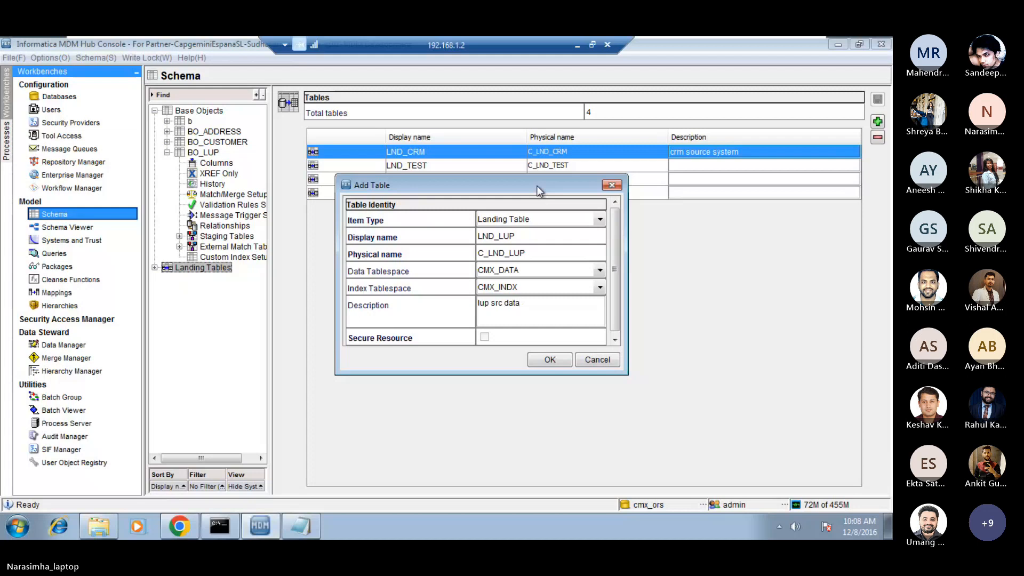
pyautogui.moveTo(540, 190)
pyautogui.mouseDown()
pyautogui.moveTo(573, 214)
pyautogui.moveTo(540, 179)
pyautogui.mouseUp()
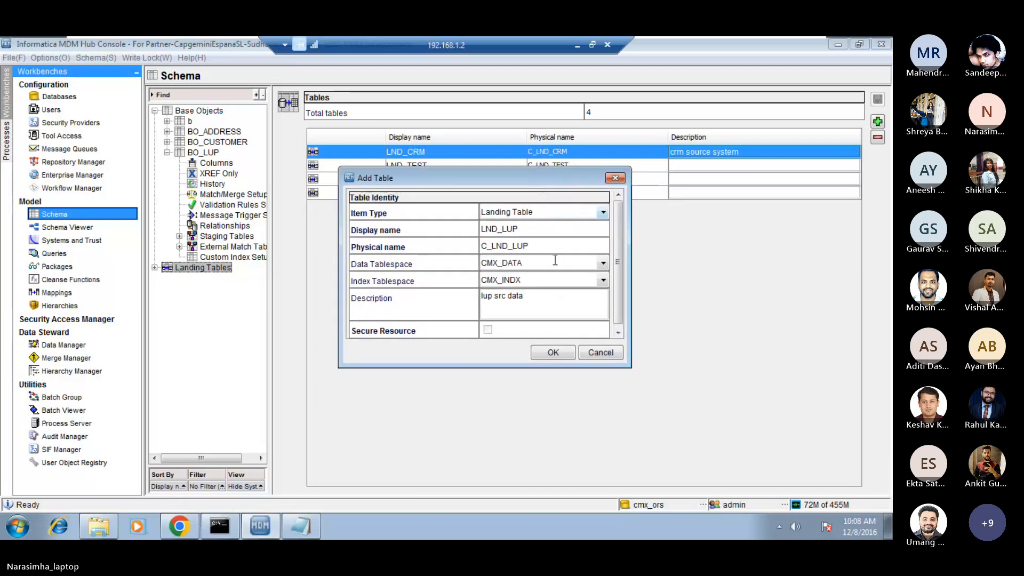
pyautogui.click(555, 353)
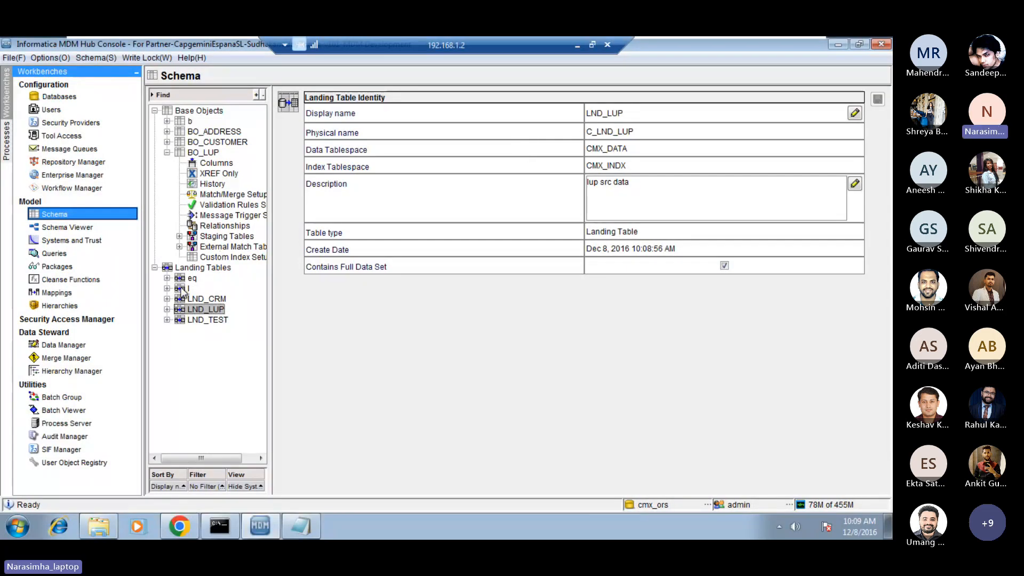
# Add the VARCHAR columns cd and value, each 50 long, to the LND_LUP landing table and save them.
pyautogui.click(167, 309)
pyautogui.click(216, 320)
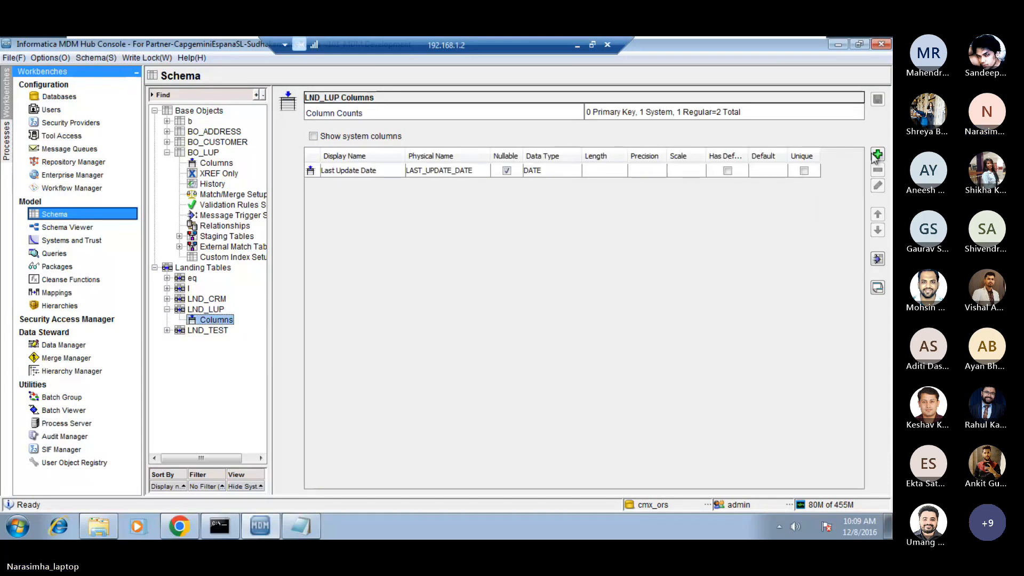
pyautogui.click(877, 154)
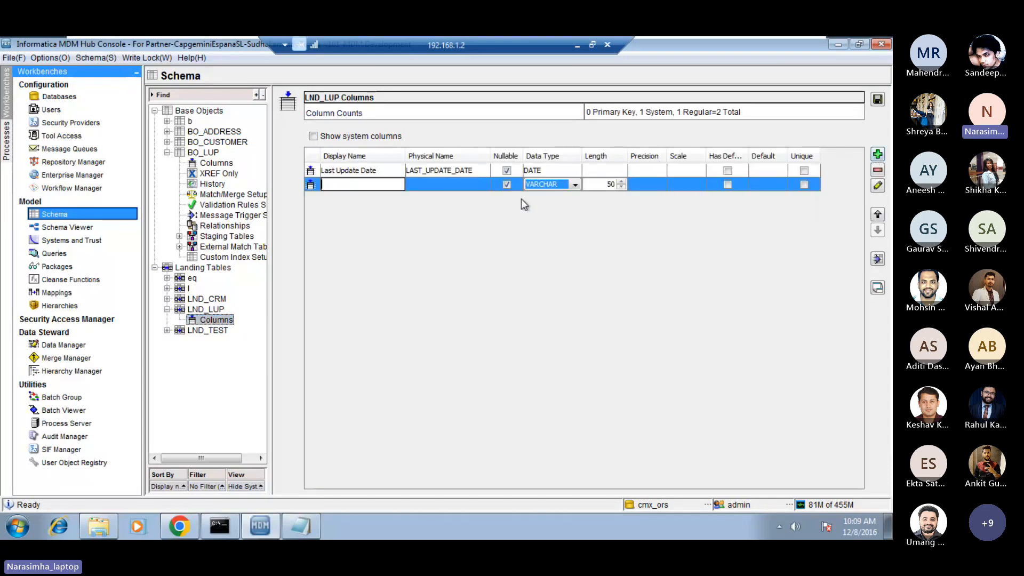
pyautogui.write('cd')
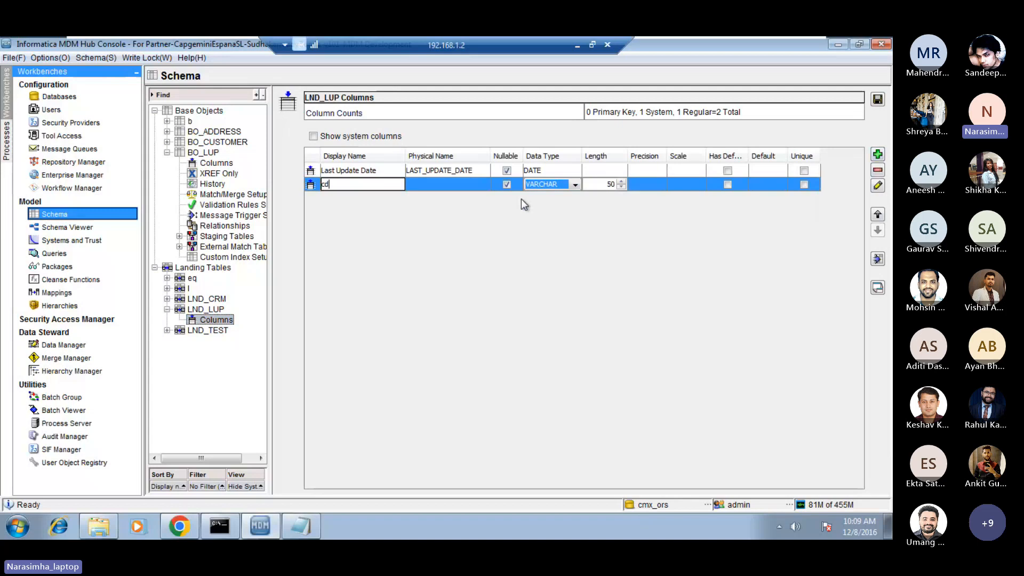
pyautogui.click(879, 155)
pyautogui.write('value')
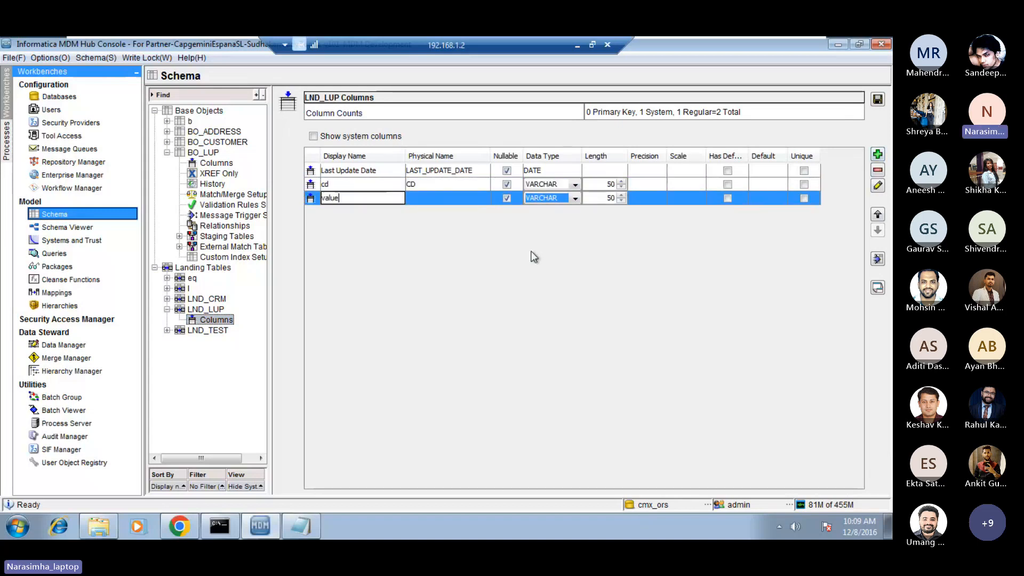
pyautogui.press('Return')
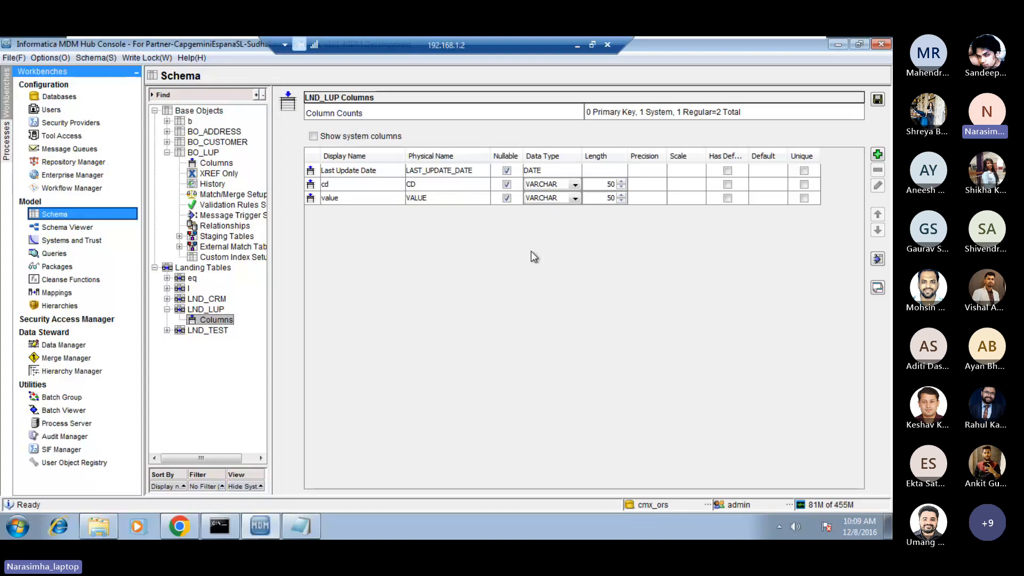
pyautogui.click(878, 100)
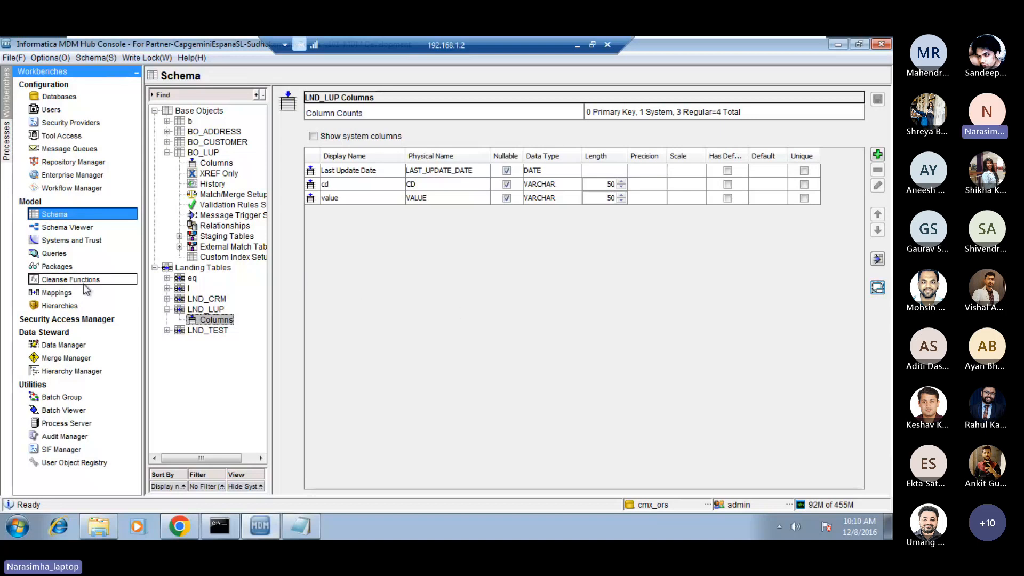
# Start a new mapping named mapping_LUP.
pyautogui.click(64, 293)
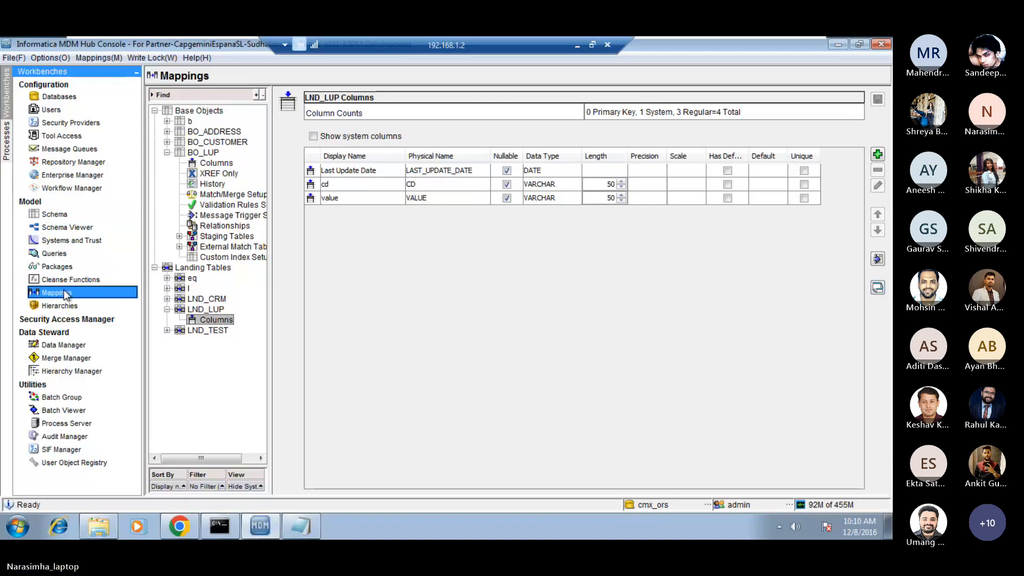
pyautogui.rightClick(173, 170)
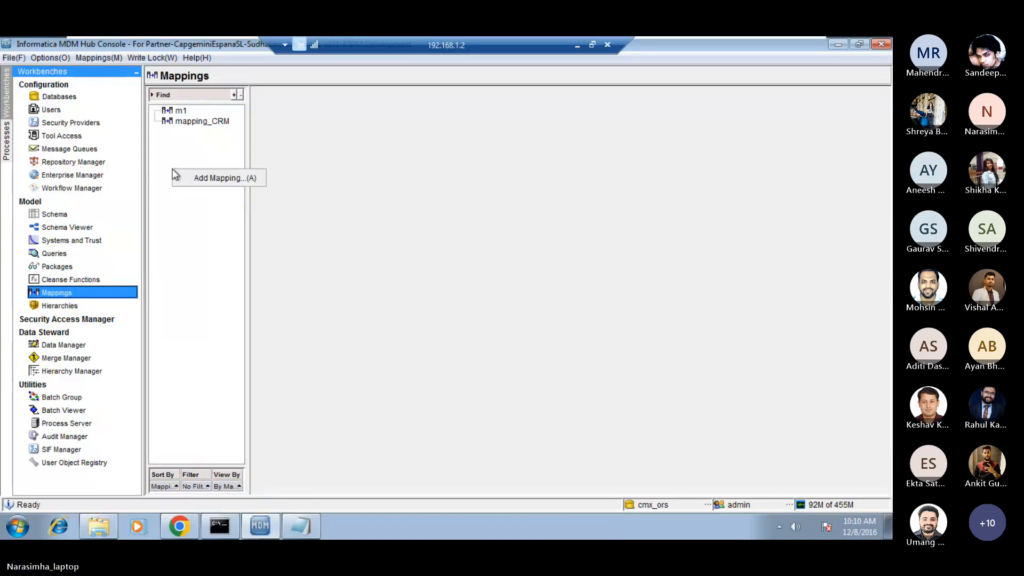
pyautogui.click(210, 181)
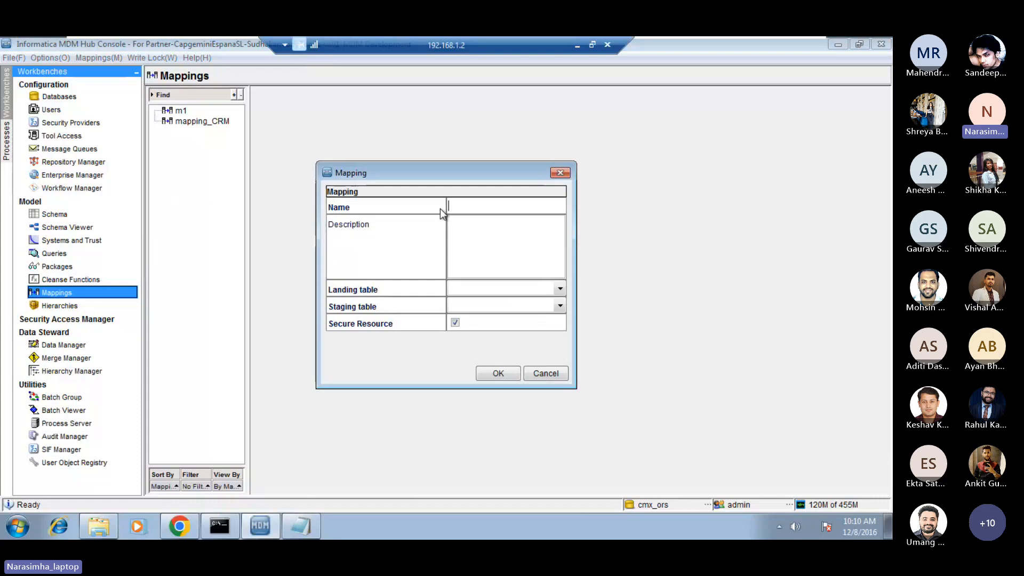
pyautogui.write('mapping_')
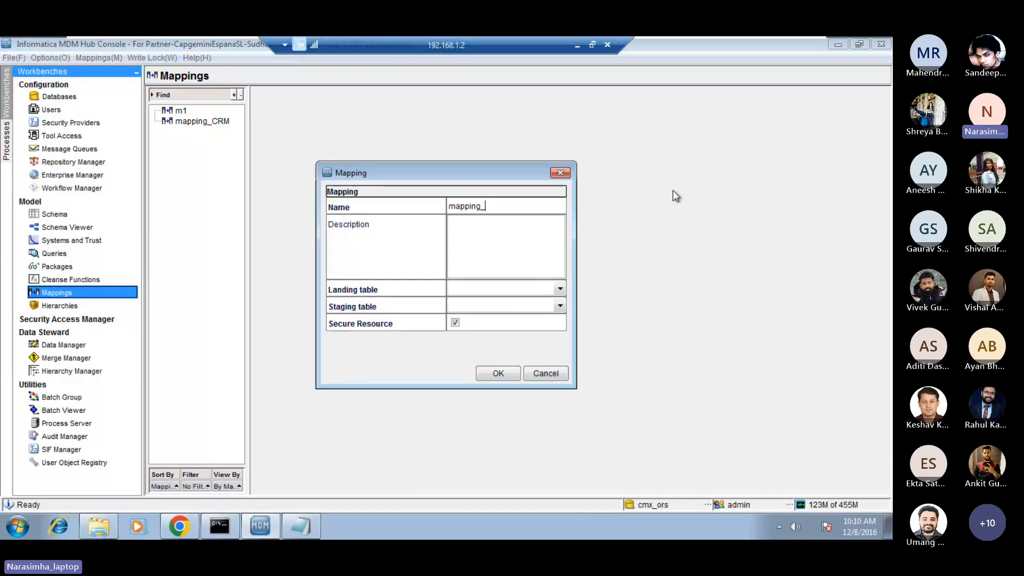
pyautogui.press('capslock')
pyautogui.write('LUP')
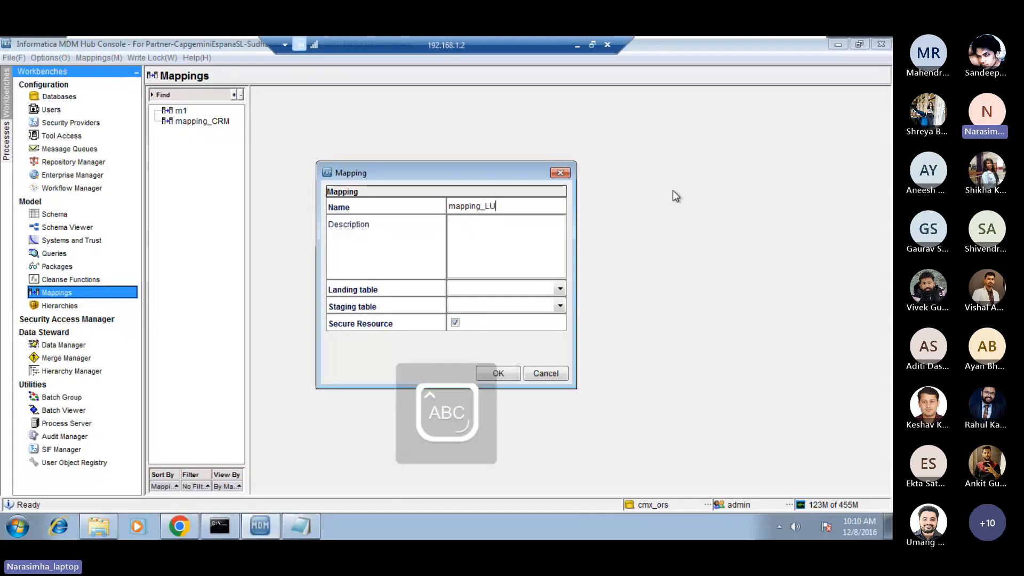
pyautogui.press('capslock')
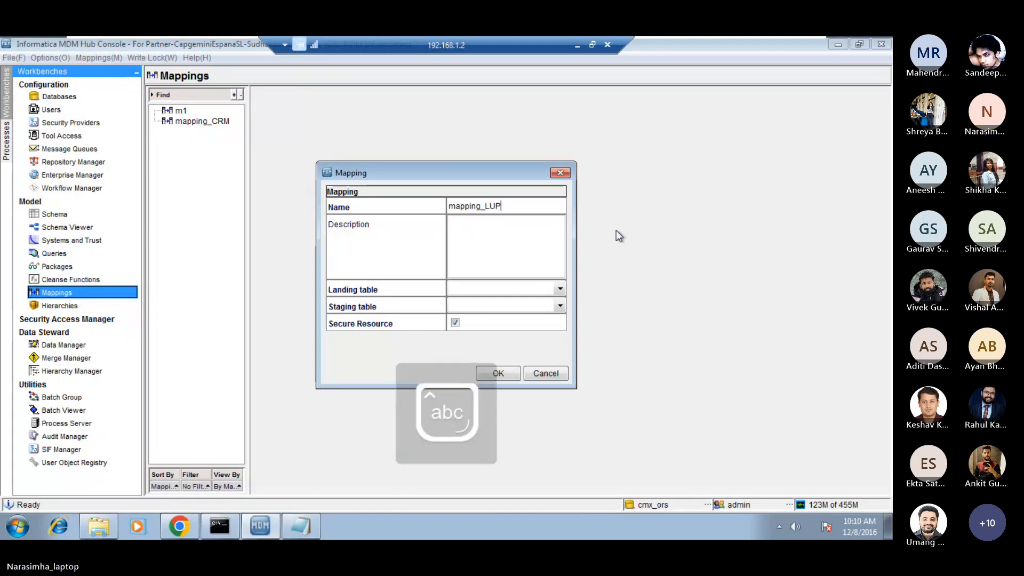
# Set LND_LUP as the mapping's landing table and STG_LUP as its staging table, and create the mapping.
pyautogui.click(554, 292)
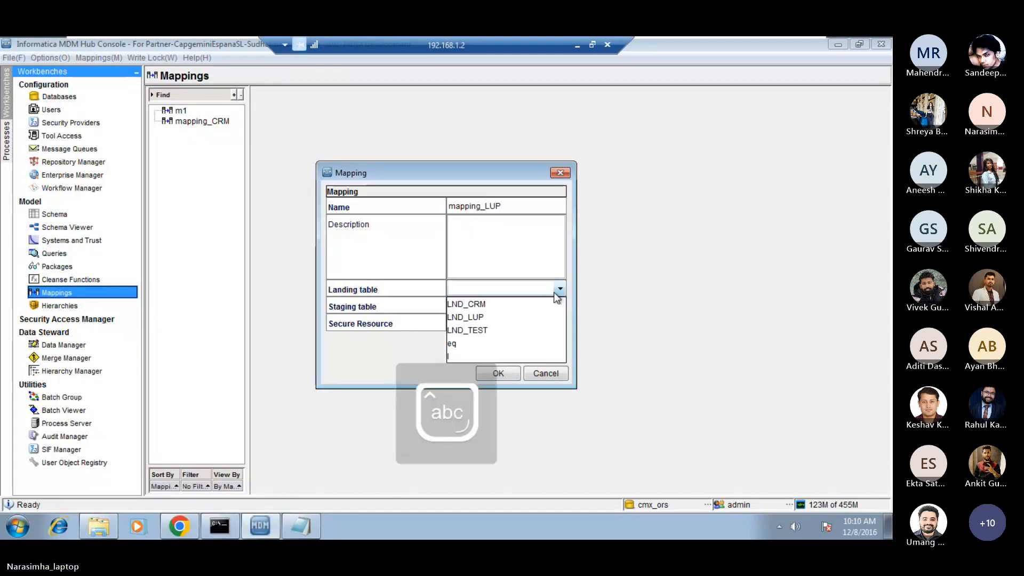
pyautogui.click(497, 317)
pyautogui.click(524, 312)
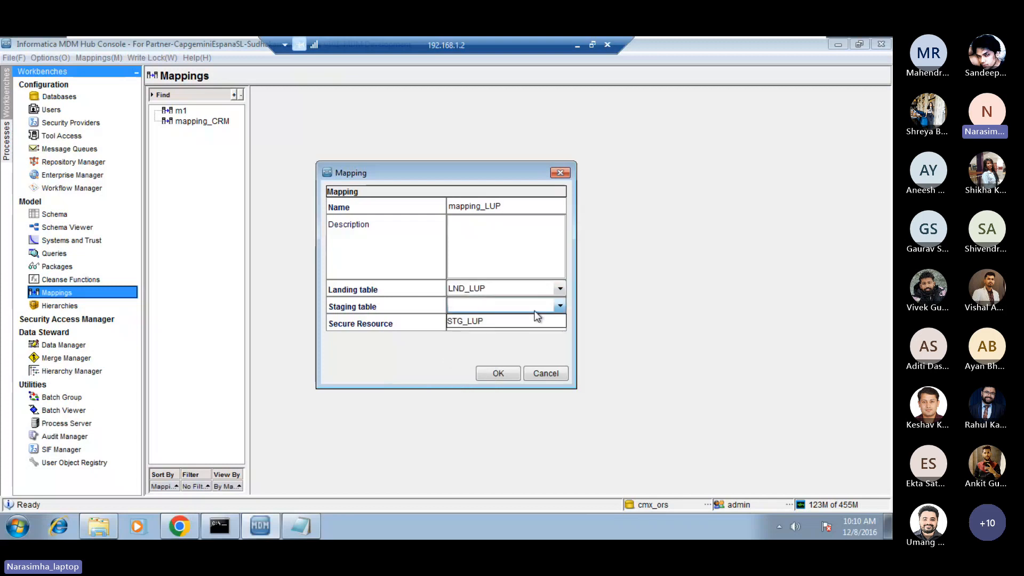
pyautogui.click(499, 321)
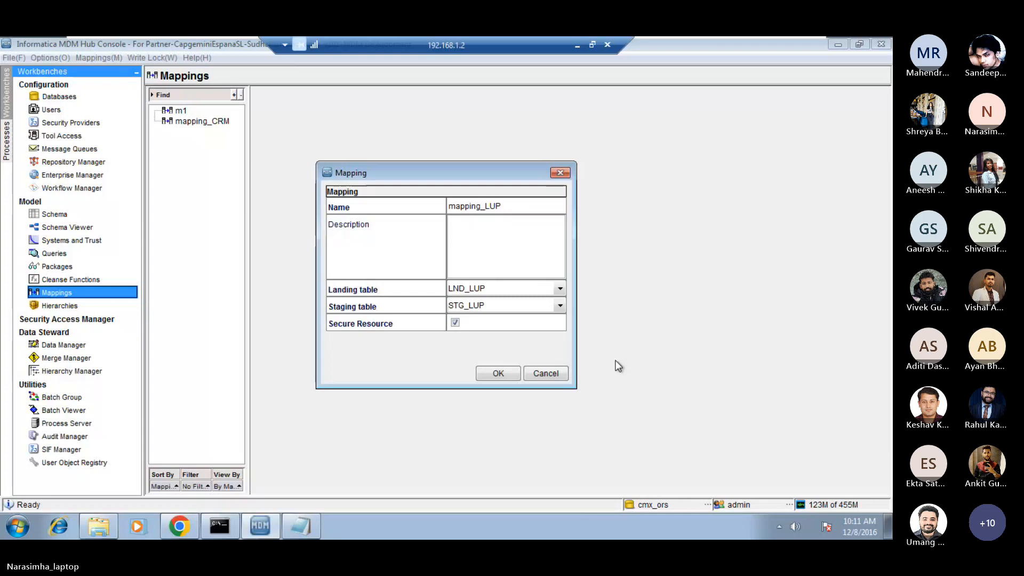
pyautogui.moveTo(490, 170); pyautogui.dragTo(466, 139)
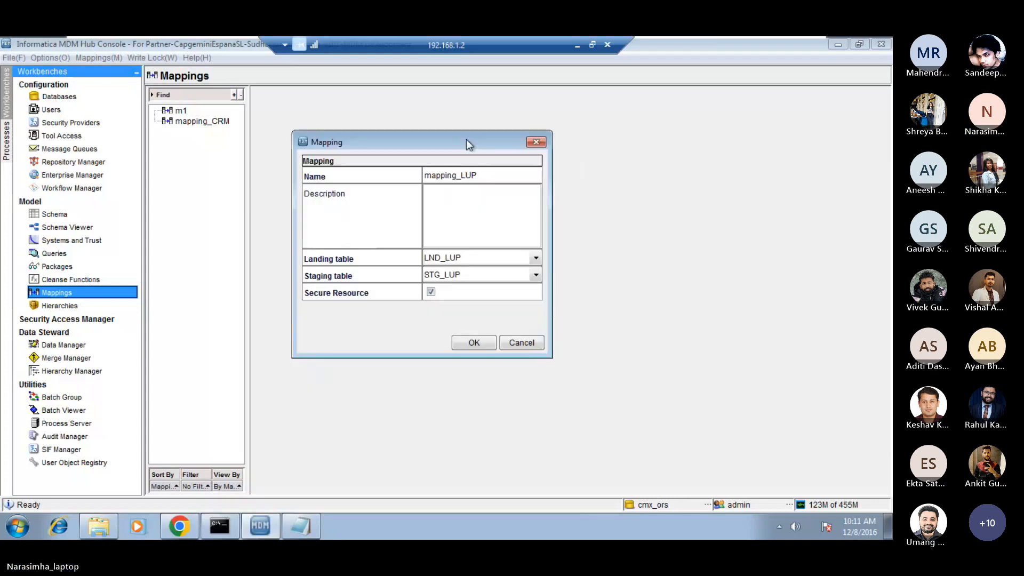
pyautogui.moveTo(469, 143)
pyautogui.mouseDown()
pyautogui.moveTo(495, 166)
pyautogui.moveTo(473, 147)
pyautogui.mouseUp()
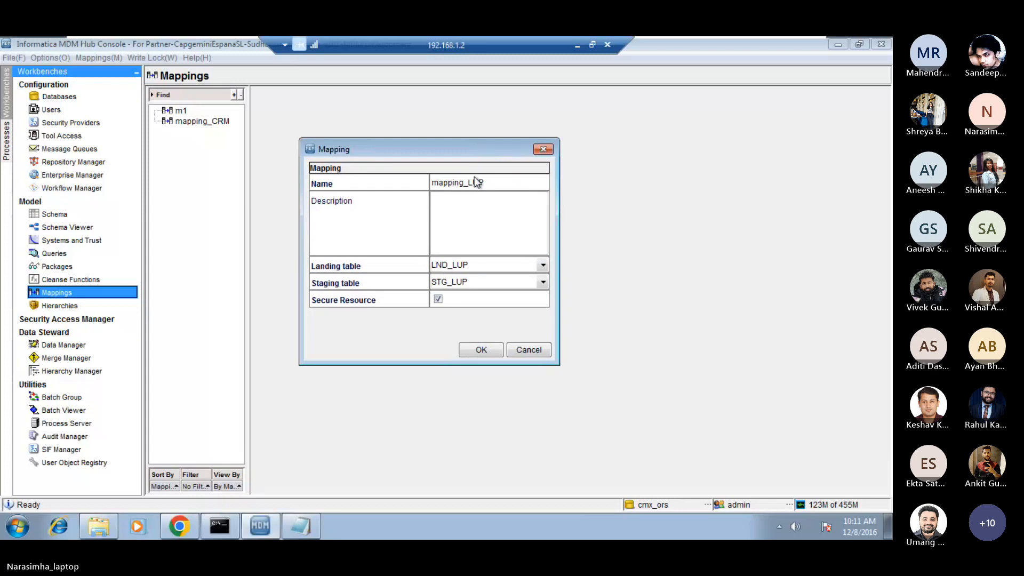
pyautogui.click(481, 350)
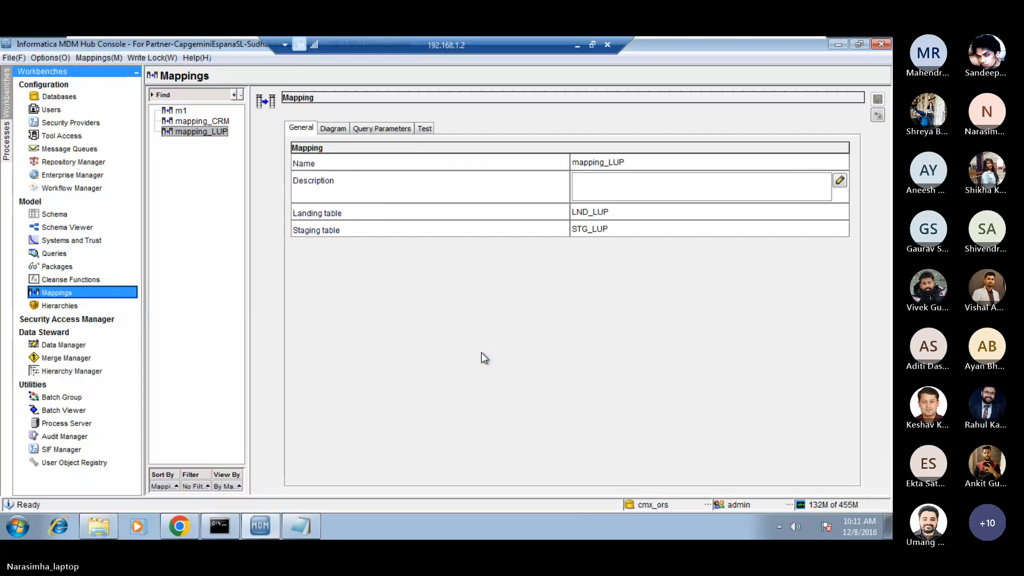
# Auto-map the LND_LUP columns to STG_LUP in the mapping diagram, also link cd to Pkey Src Object, and save.
pyautogui.click(339, 130)
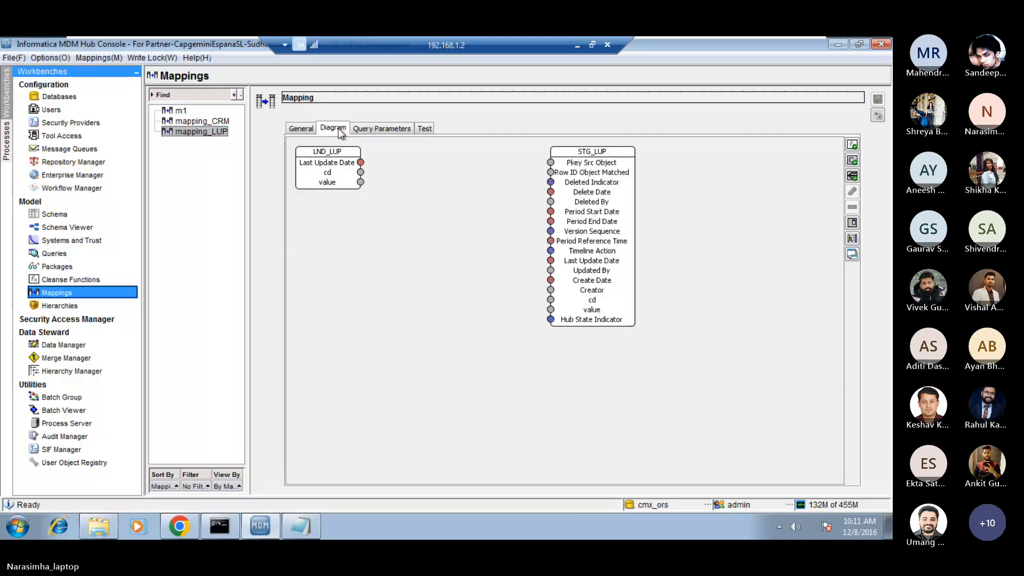
pyautogui.rightClick(350, 255)
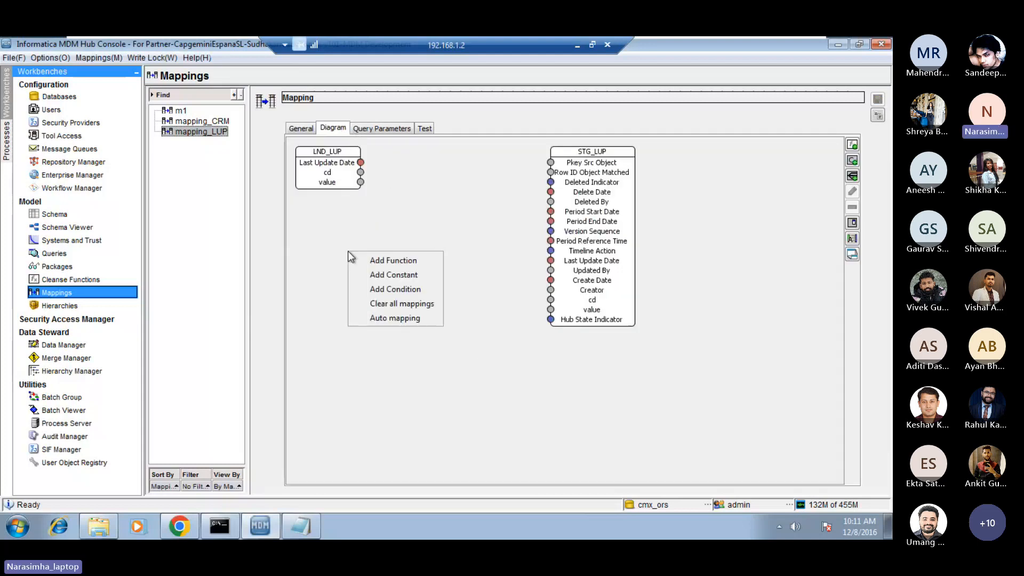
pyautogui.click(396, 318)
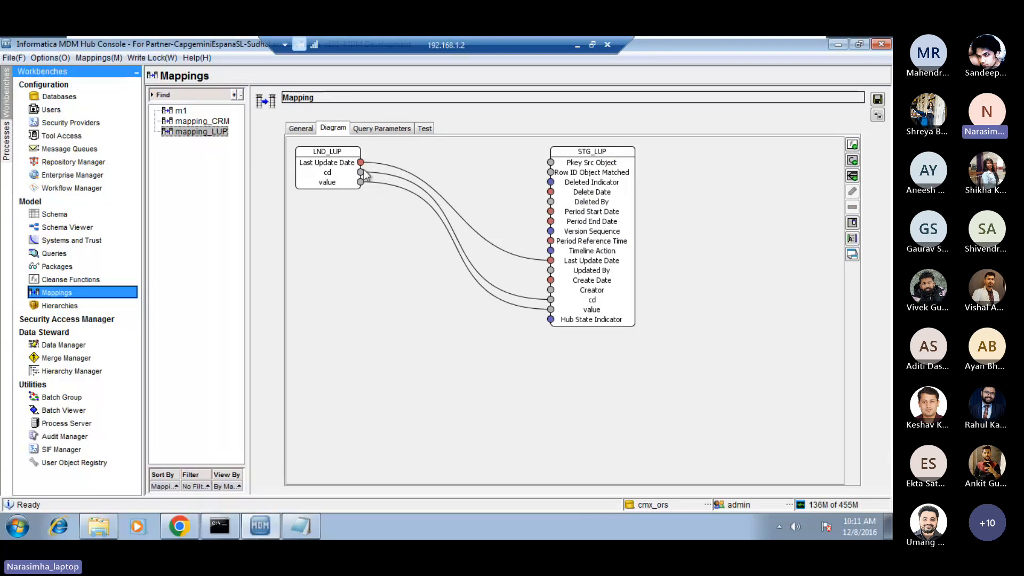
pyautogui.moveTo(362, 173); pyautogui.dragTo(551, 163)
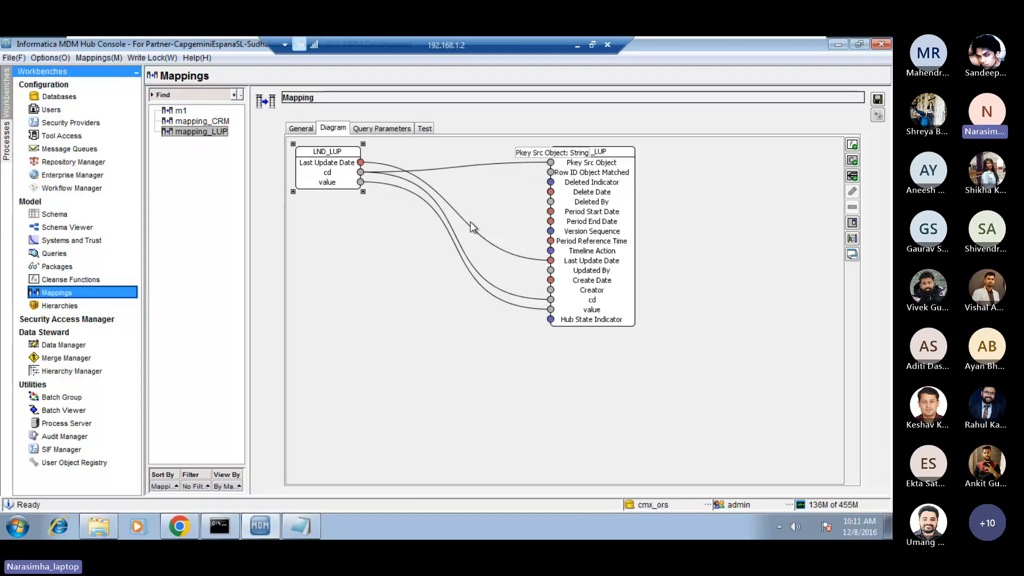
pyautogui.click(398, 354)
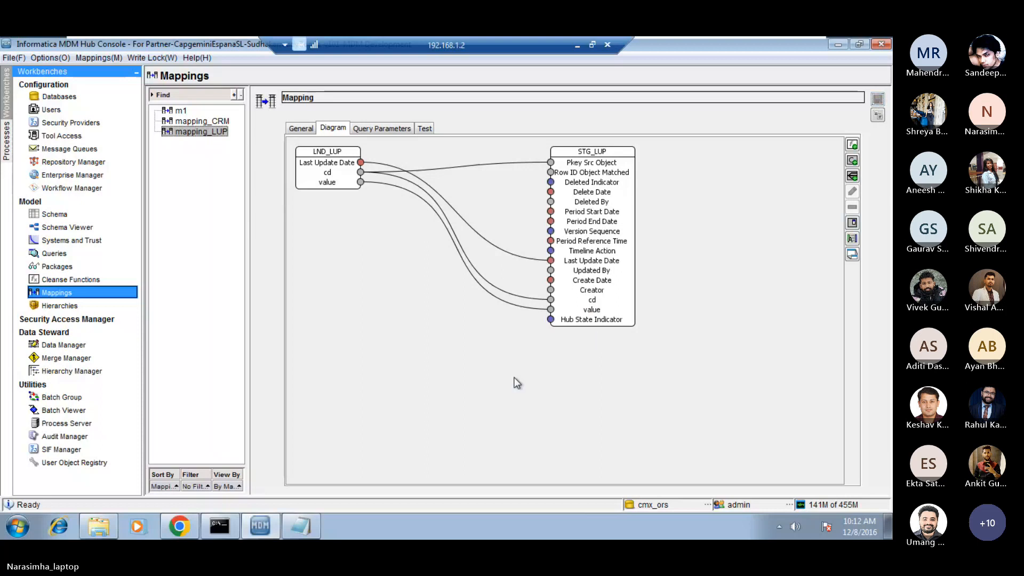
# Switch to the day_1_2 notes in Notepad, review the base object's null and unique settings under STEP 1, and return to the MDM Hub Console.
pyautogui.click(574, 44)
pyautogui.click(199, 188)
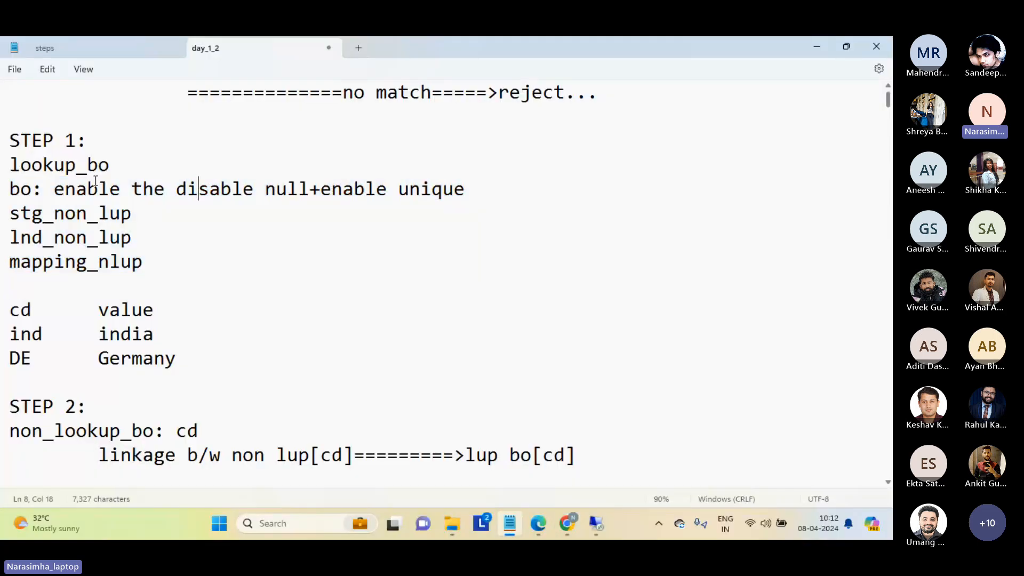
pyautogui.moveTo(54, 189); pyautogui.dragTo(492, 194)
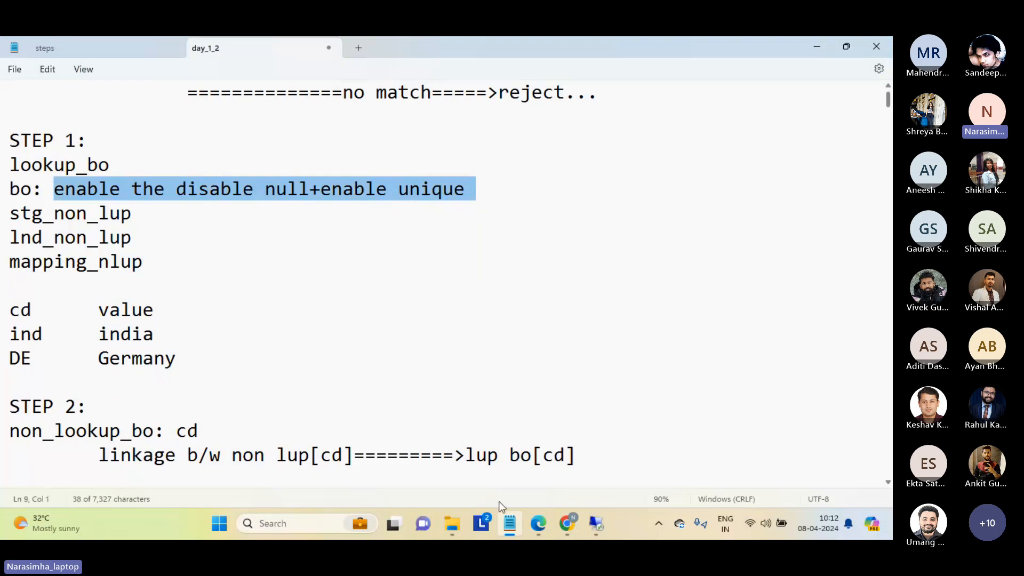
pyautogui.moveTo(599, 523)
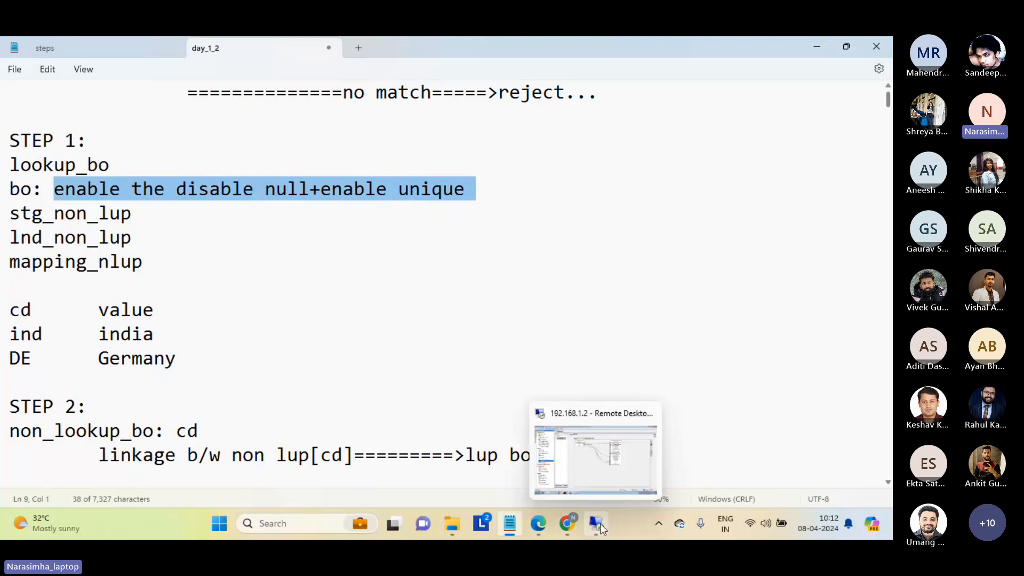
pyautogui.click(607, 490)
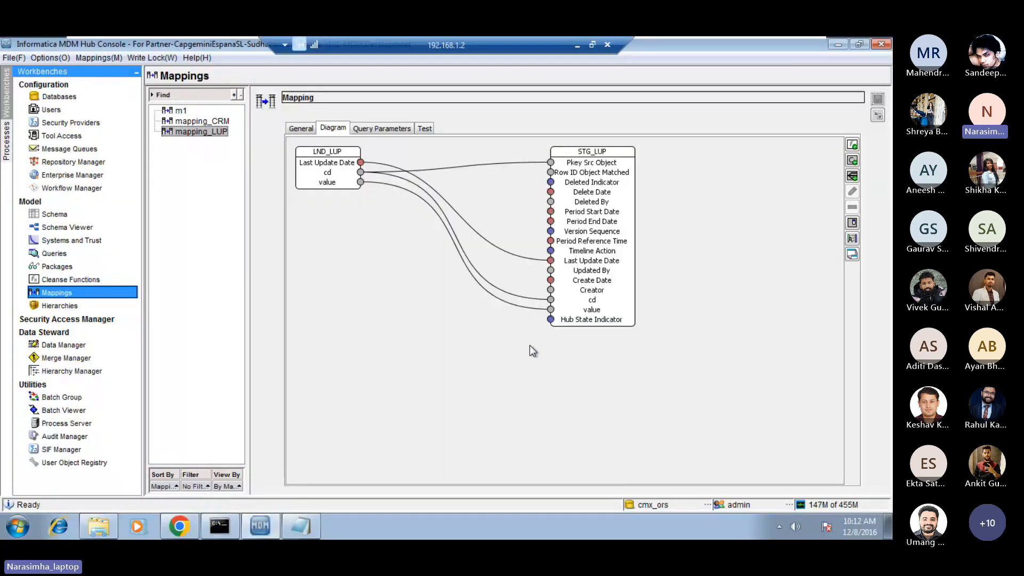
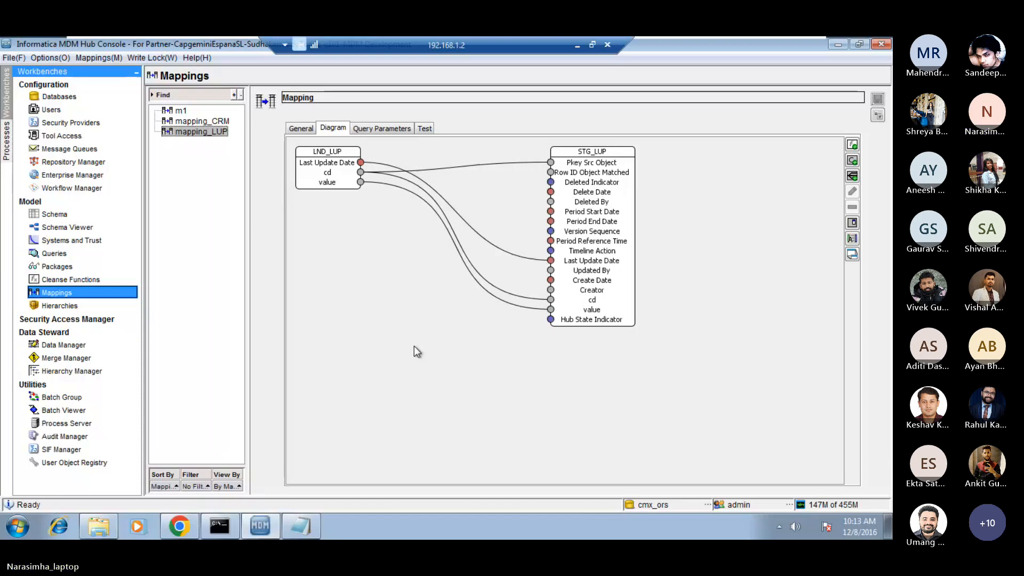
# In the schema's BO_LUP columns, make cd non-nullable and unique, and save the change.
pyautogui.click(66, 214)
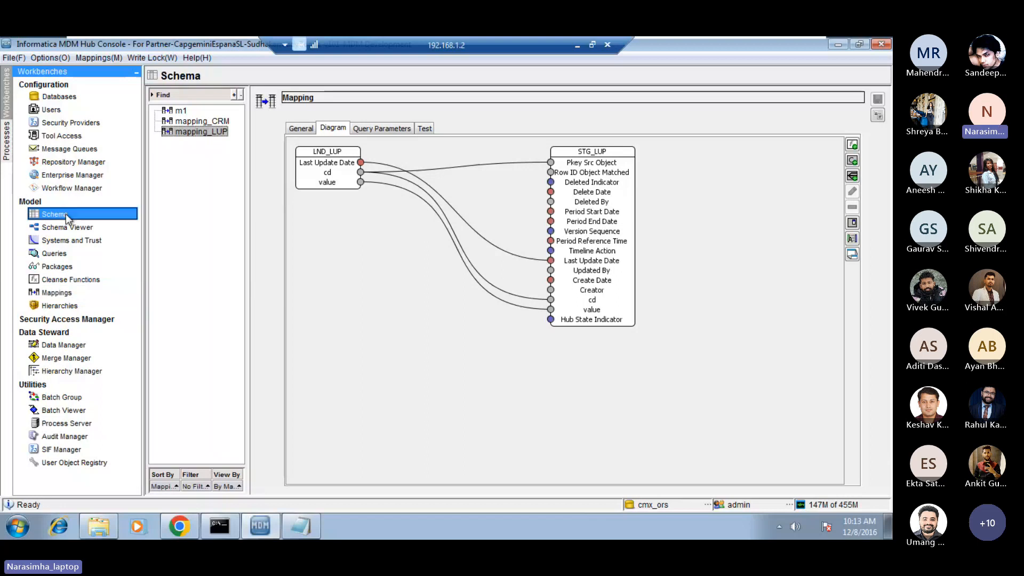
pyautogui.click(211, 166)
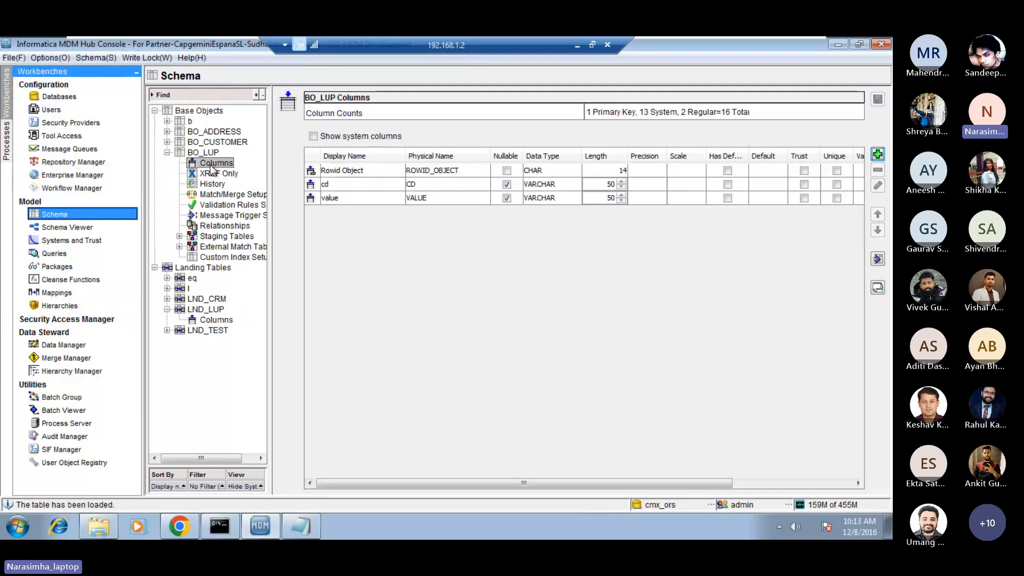
pyautogui.click(328, 187)
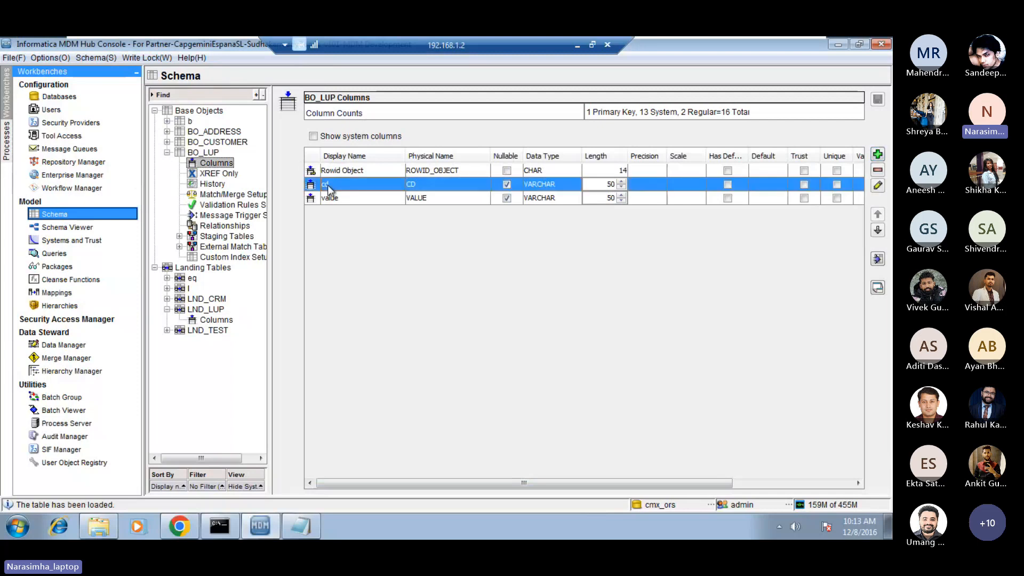
pyautogui.click(507, 185)
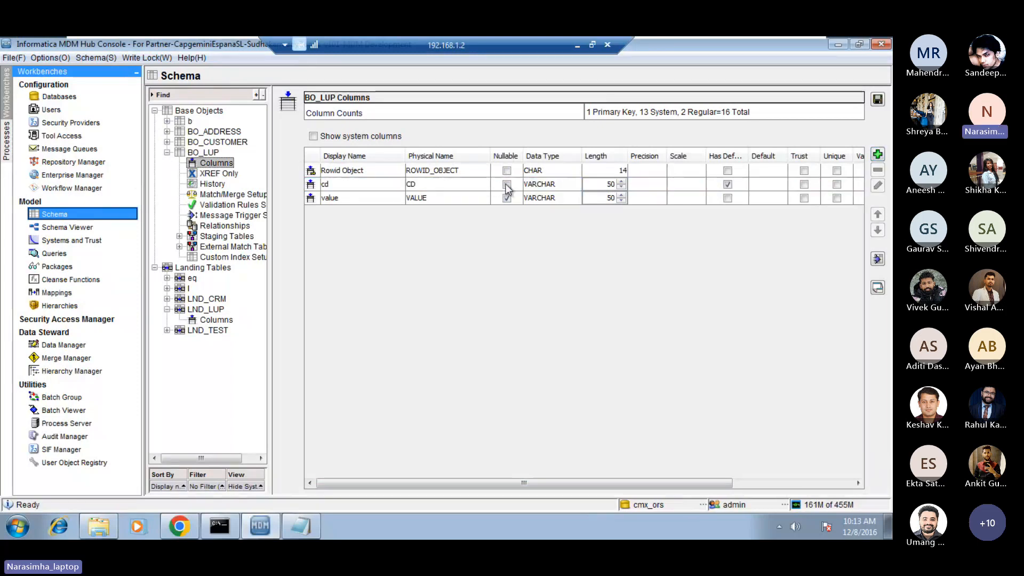
pyautogui.click(838, 187)
pyautogui.click(837, 184)
pyautogui.click(508, 187)
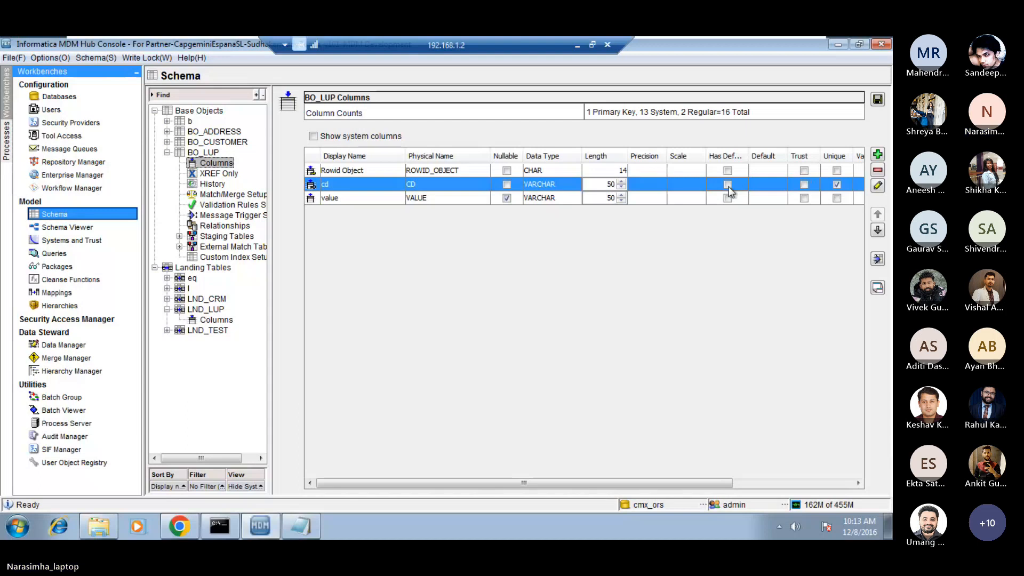
pyautogui.click(876, 101)
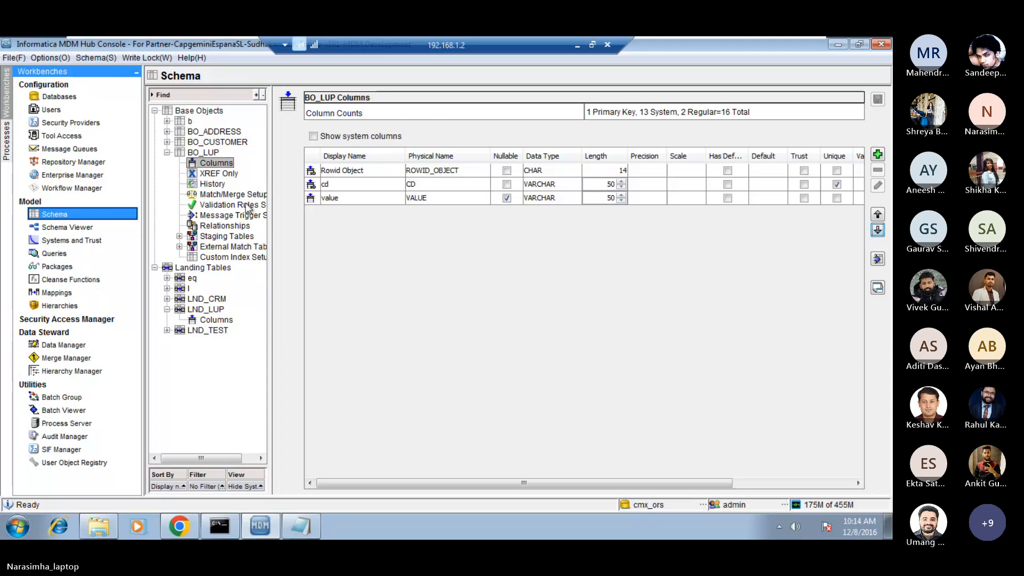
# Open the STG_LUP staging table under BO_LUP and examine which columns it includes.
pyautogui.click(219, 236)
pyautogui.doubleClick(216, 236)
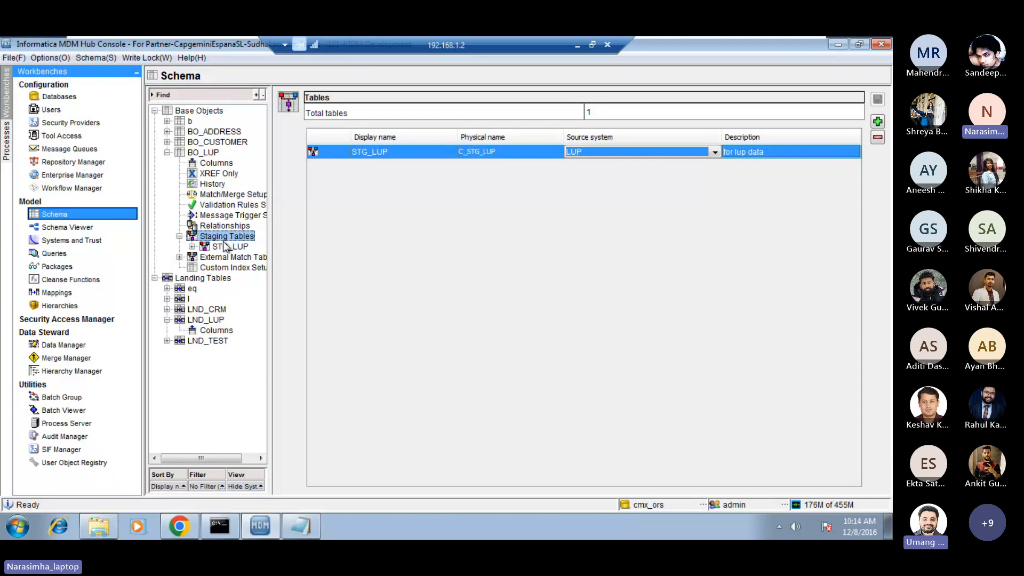
pyautogui.click(228, 247)
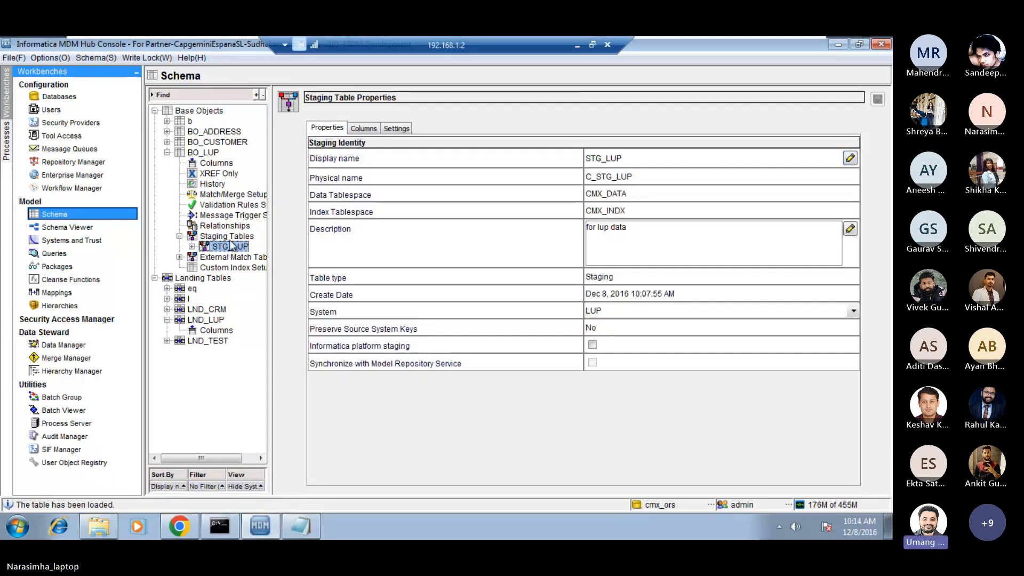
pyautogui.click(363, 128)
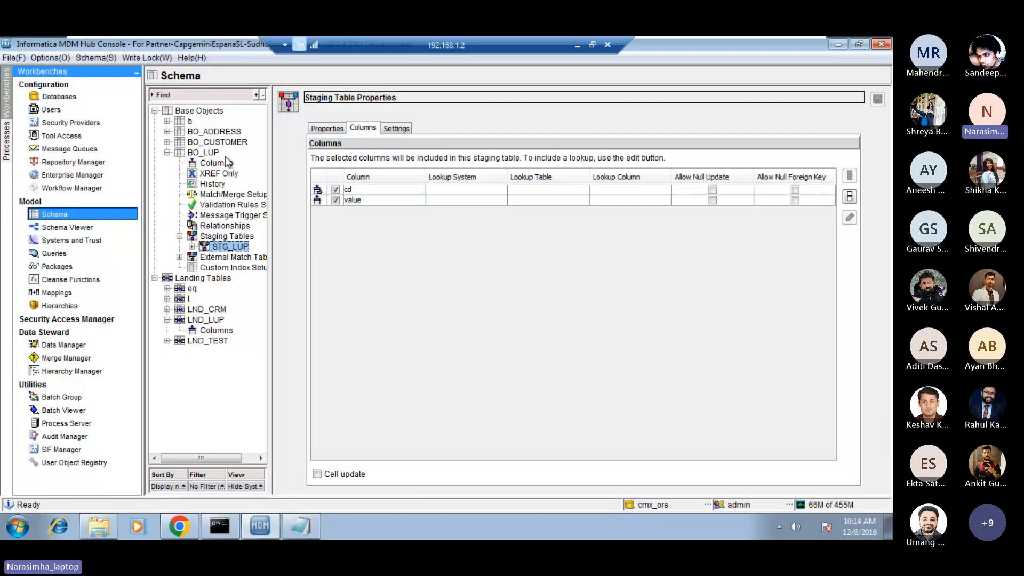
# Review the cd and value column settings of BO_LUP, and minimize the remote session and the day_1_2 notes.
pyautogui.click(216, 163)
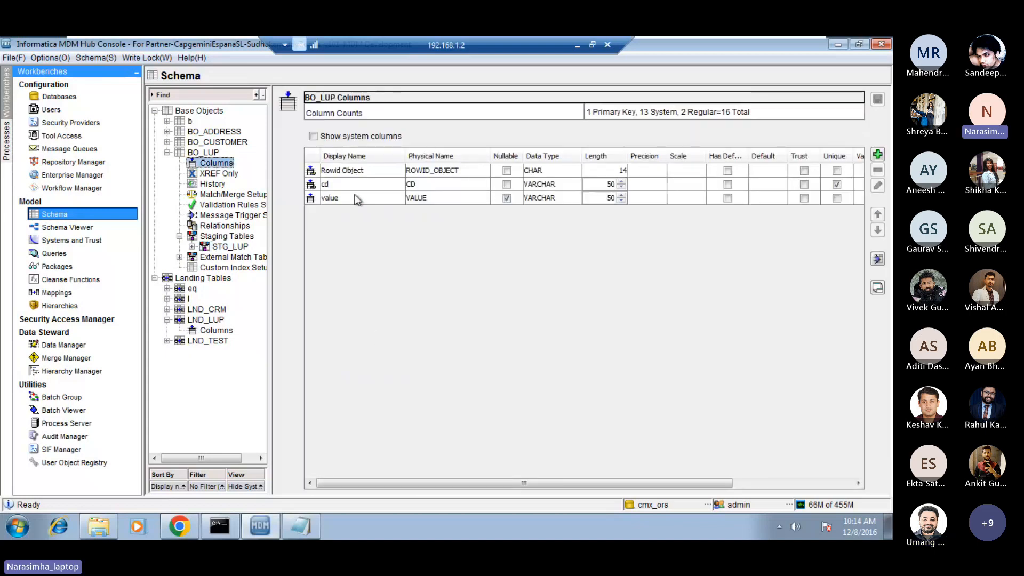
pyautogui.click(342, 187)
pyautogui.click(342, 200)
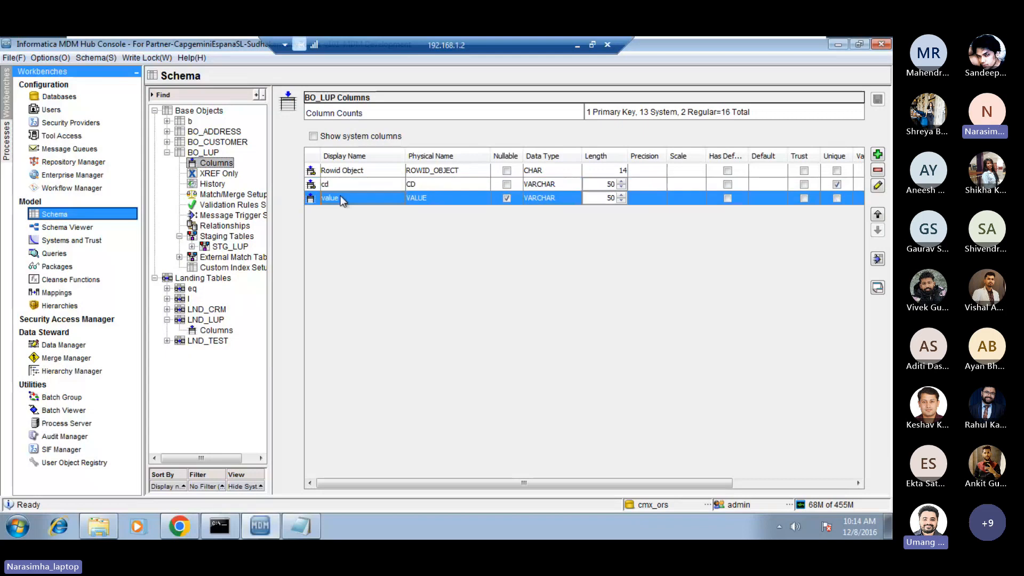
pyautogui.click(344, 186)
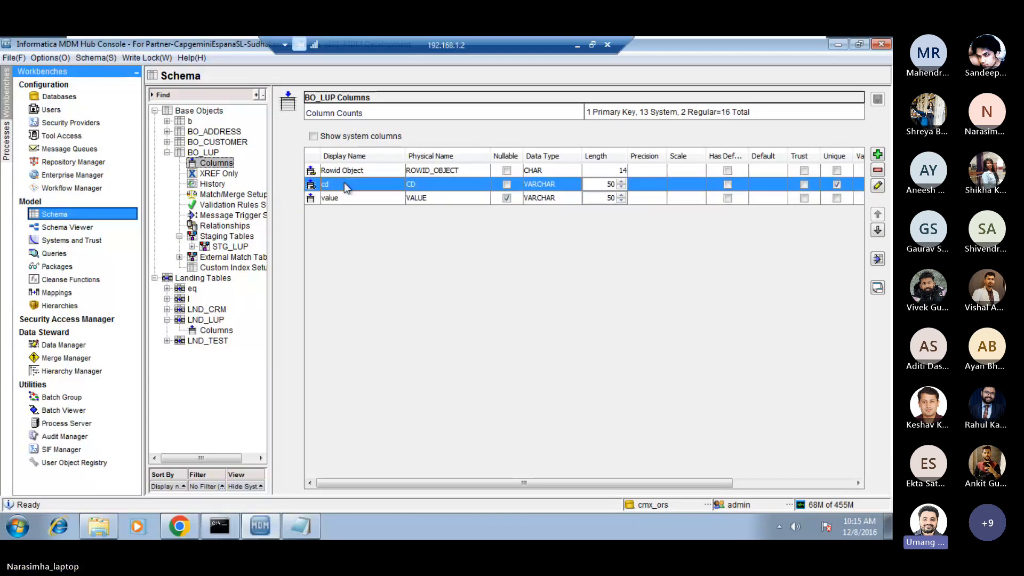
pyautogui.click(577, 47)
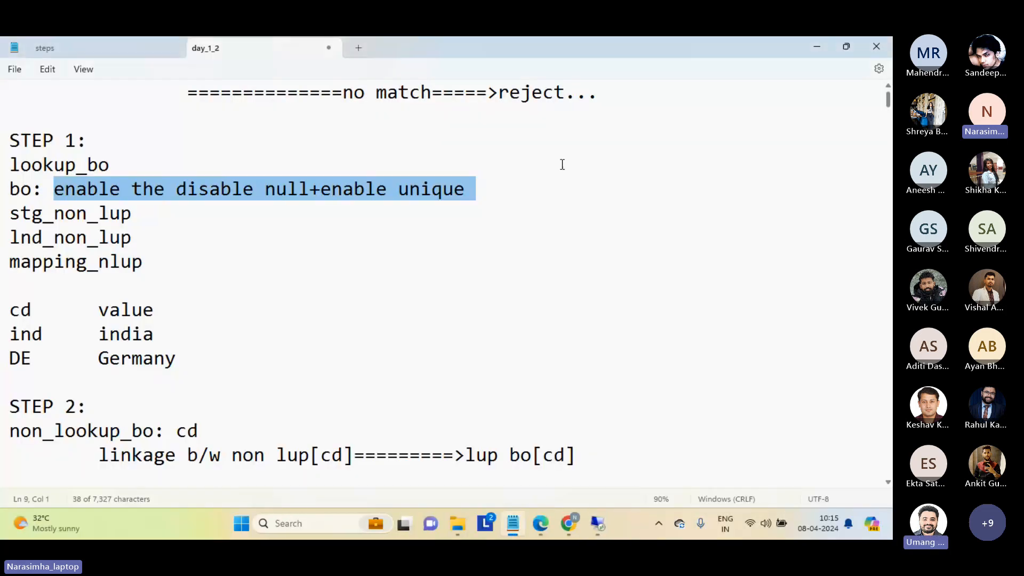
pyautogui.click(807, 47)
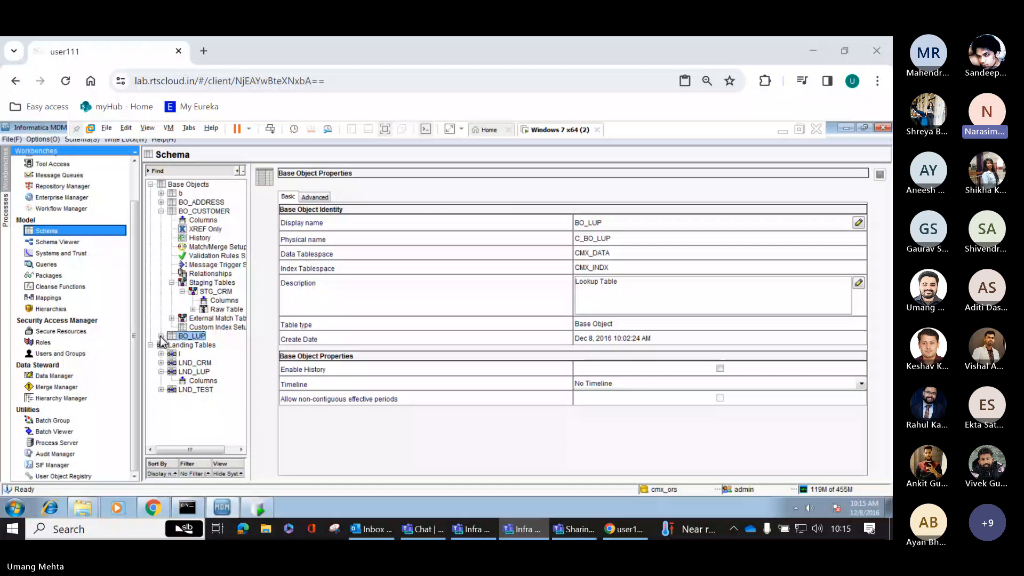
# In the BO_LUP columns of the user111 lab session, make cd and value non-nullable, mark cd as unique, and save.
pyautogui.click(161, 336)
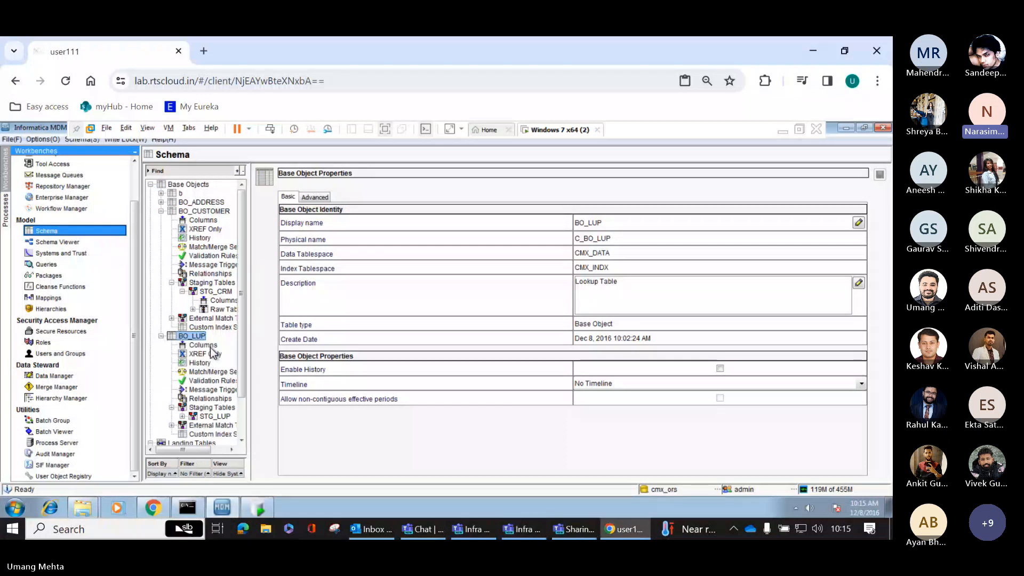
pyautogui.click(203, 345)
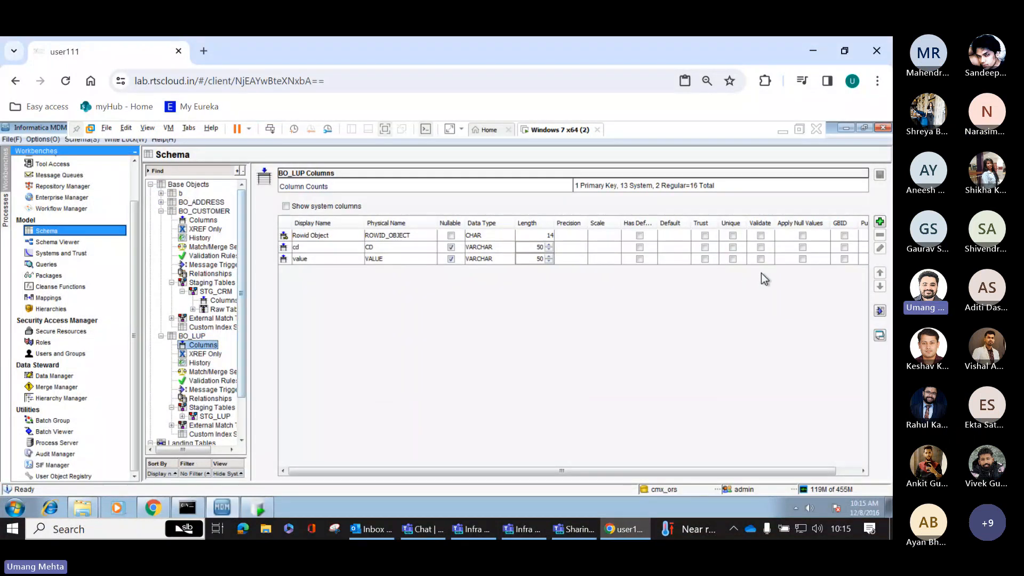
pyautogui.click(741, 247)
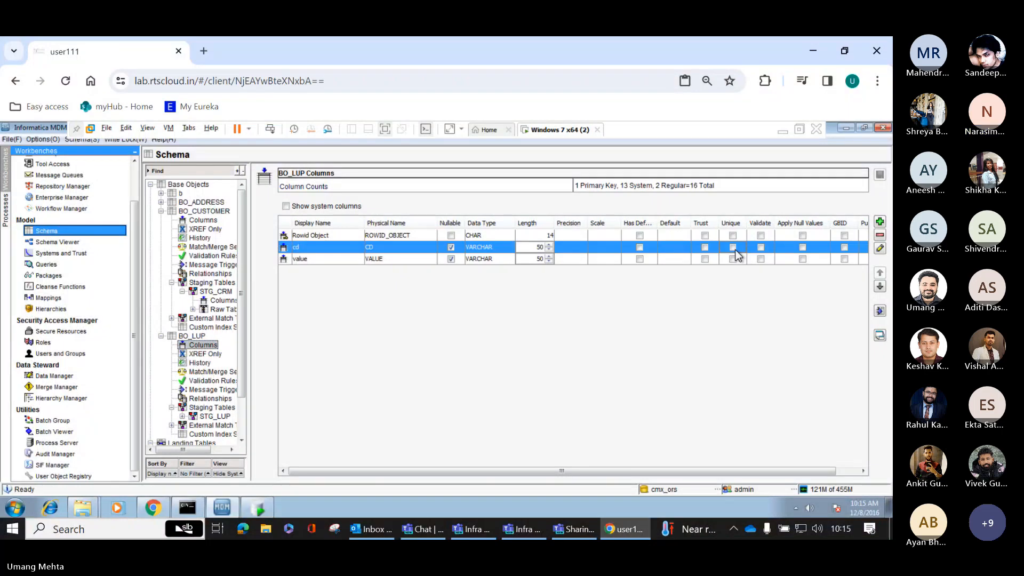
pyautogui.click(880, 250)
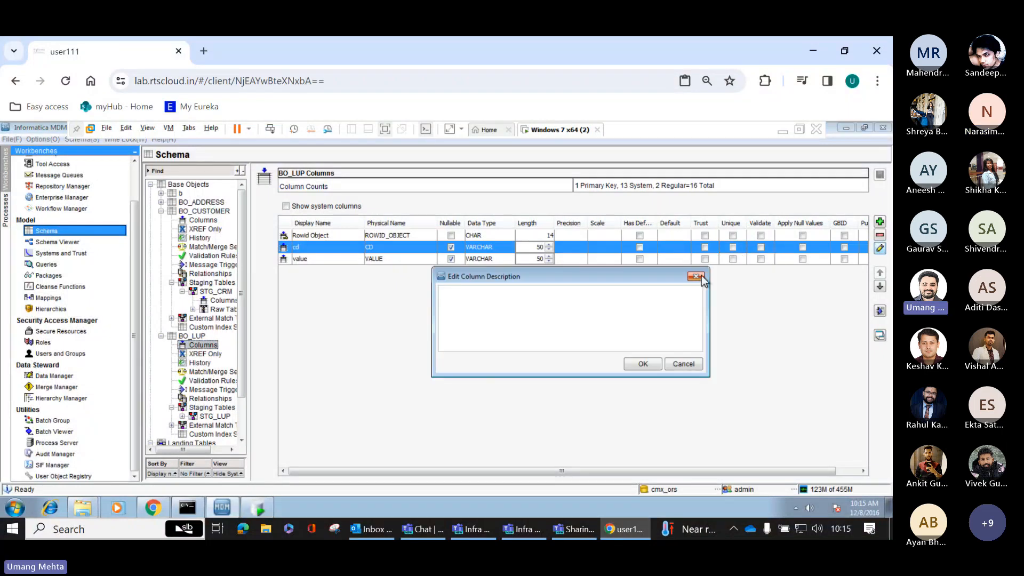
pyautogui.click(642, 363)
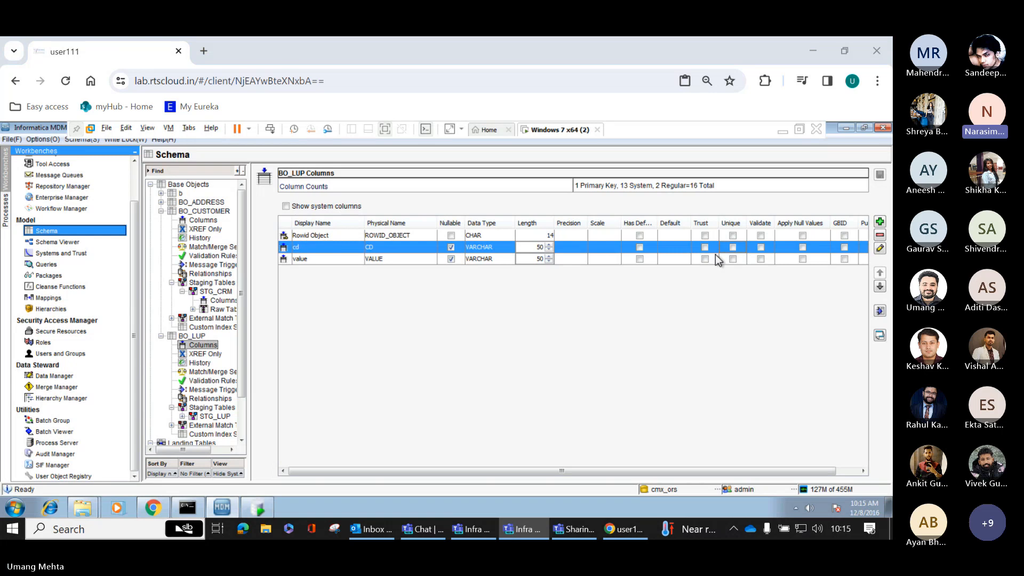
pyautogui.click(451, 247)
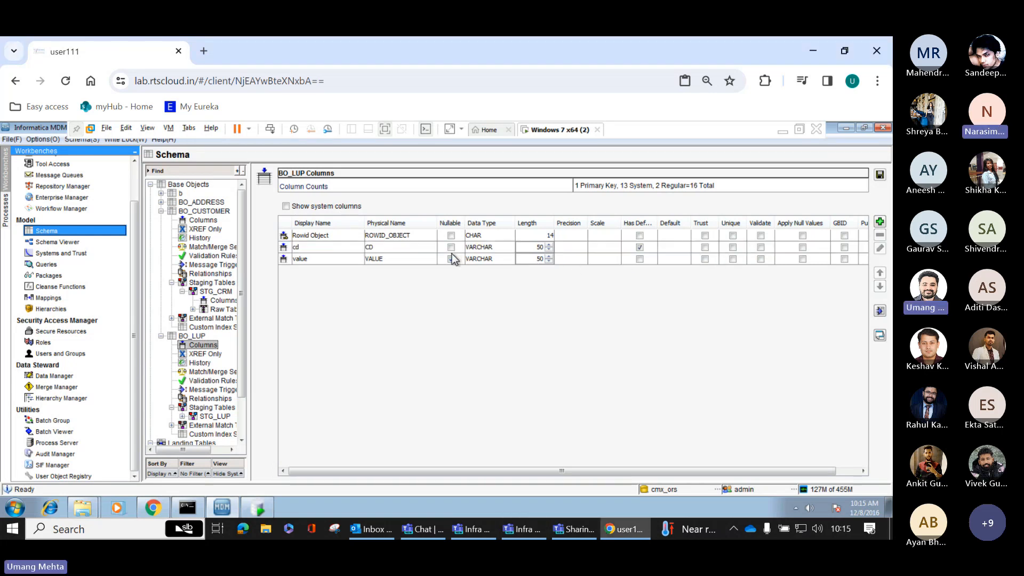
pyautogui.click(452, 260)
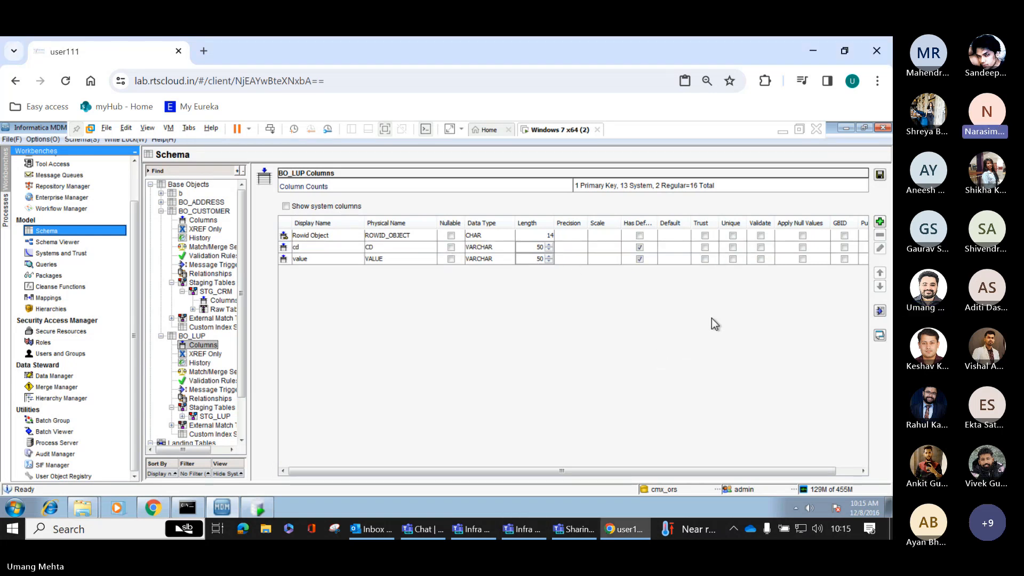
pyautogui.click(734, 248)
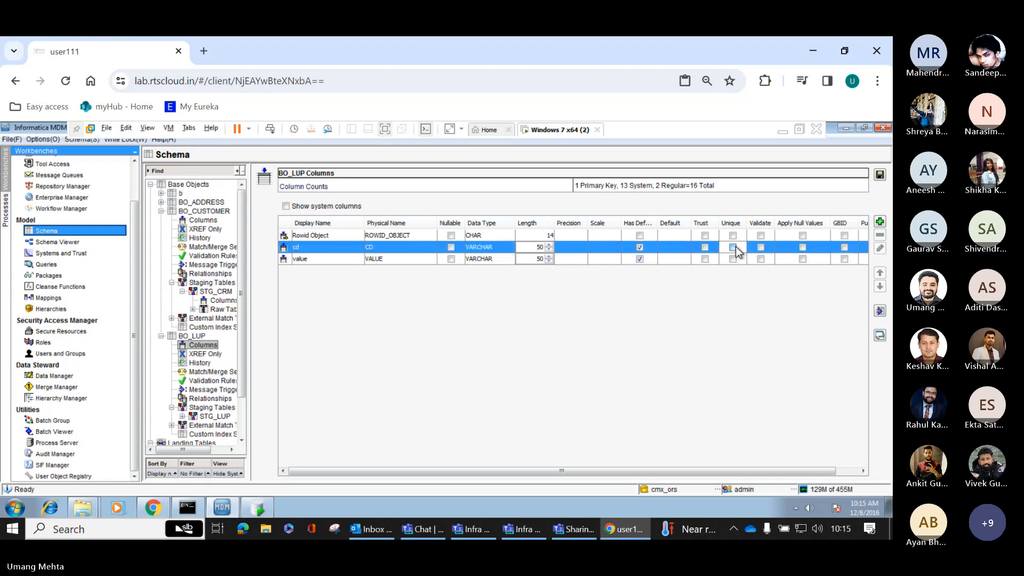
pyautogui.click(880, 174)
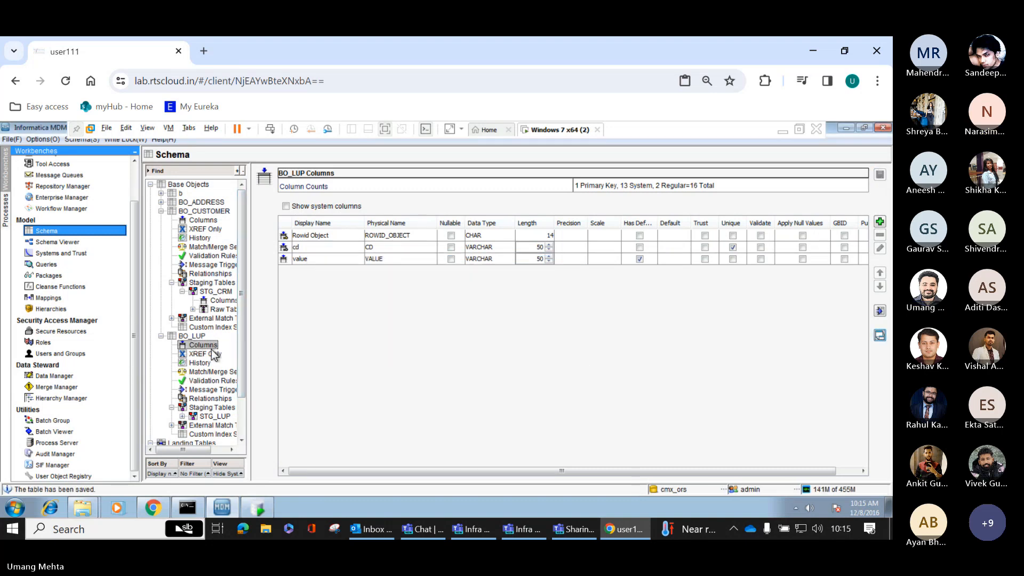
# Include the cd and value columns in the STG_LUP staging table, save it, and expand its node in the schema tree.
pyautogui.doubleClick(214, 416)
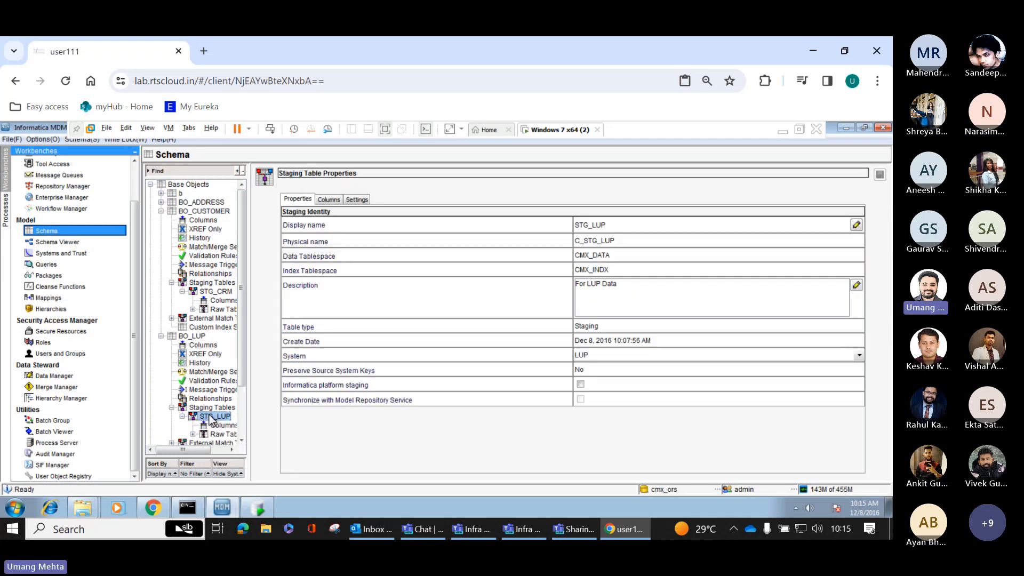
pyautogui.click(218, 426)
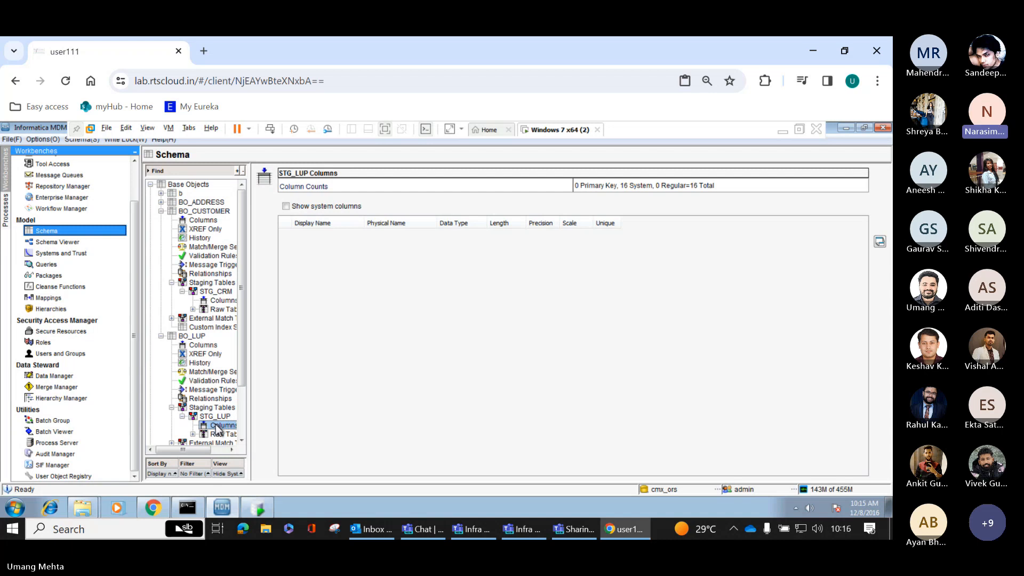
pyautogui.doubleClick(209, 417)
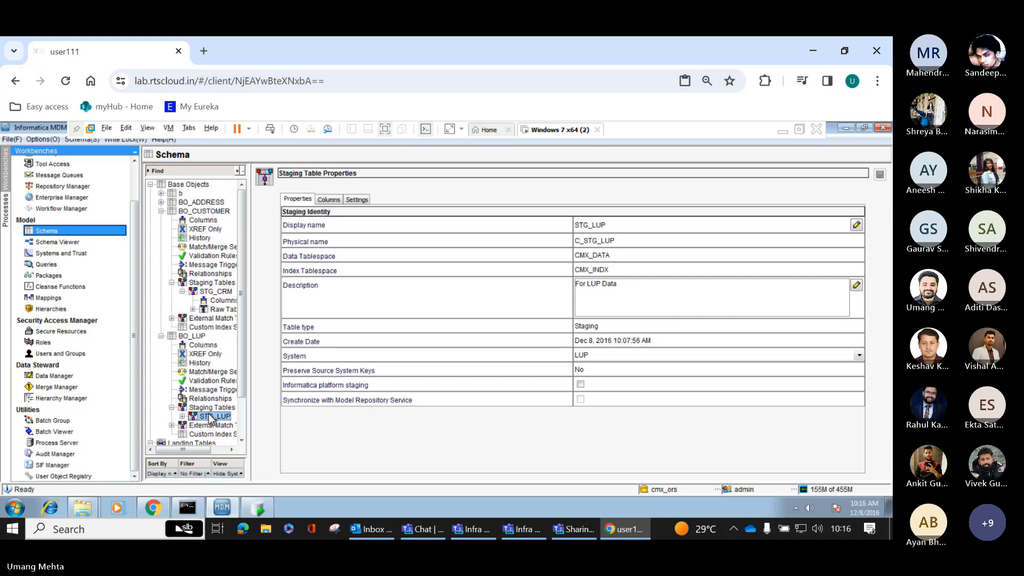
pyautogui.click(329, 199)
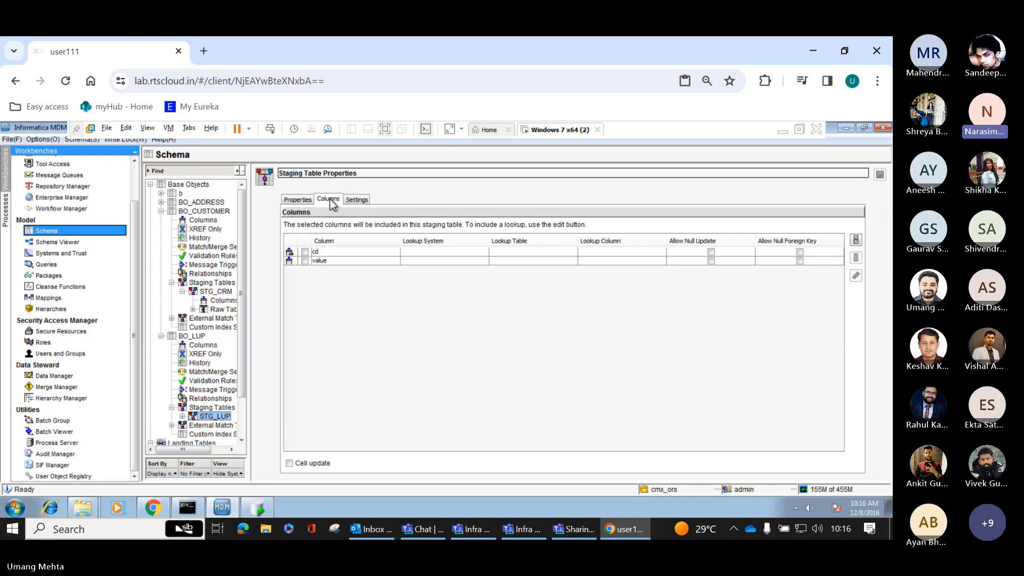
pyautogui.click(304, 252)
pyautogui.click(304, 260)
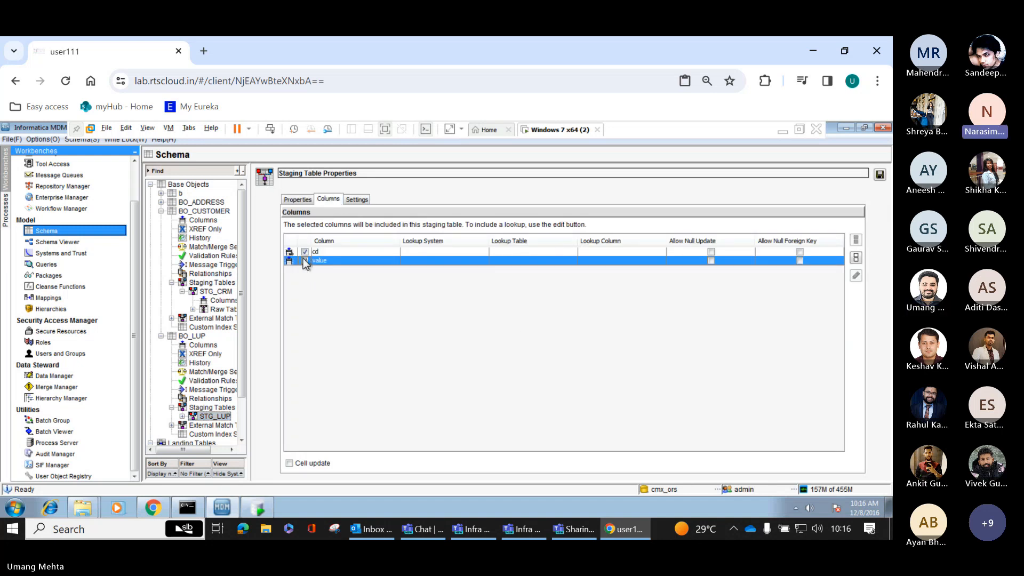
pyautogui.click(880, 174)
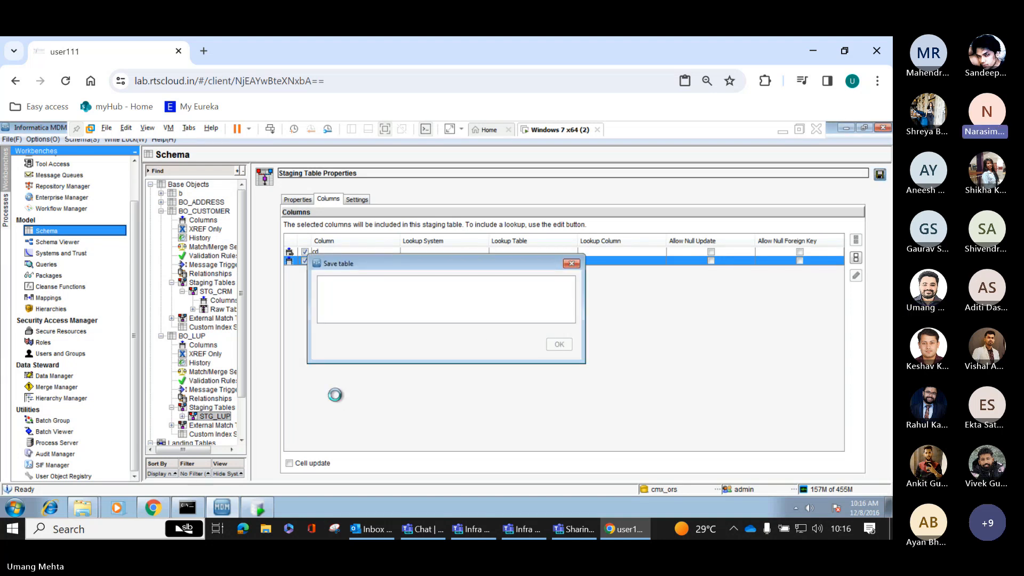
pyautogui.click(183, 416)
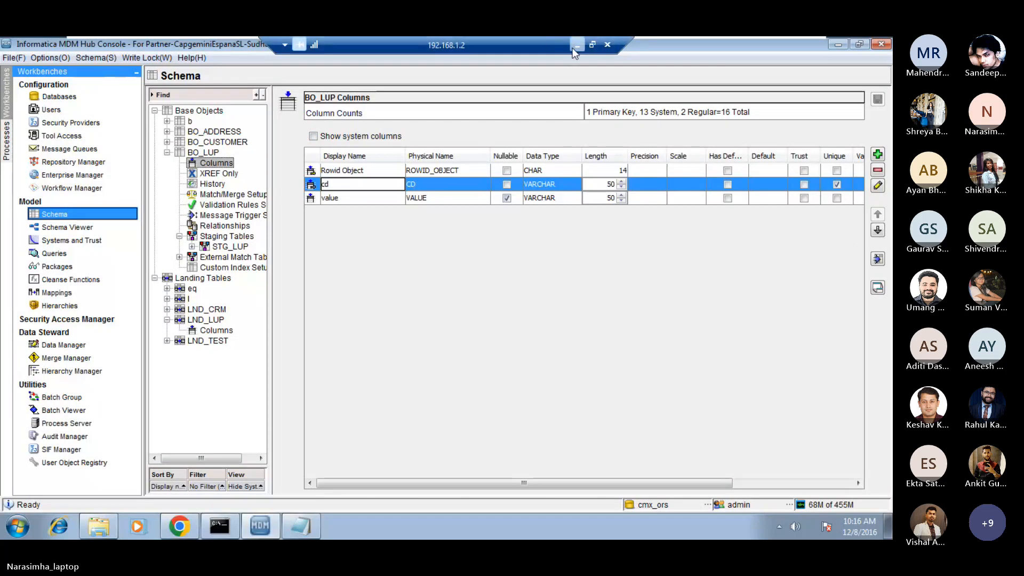
# Bring the 192.168.1.2 remote session back up, save the pending BO_LUP column settings, and open the Base Objects table list.
pyautogui.click(576, 46)
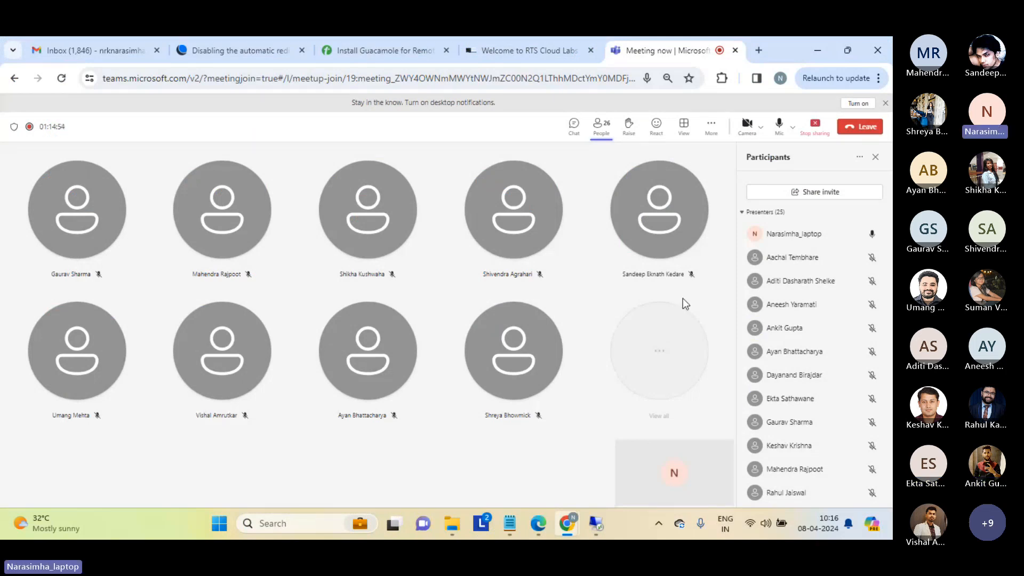
pyautogui.click(596, 524)
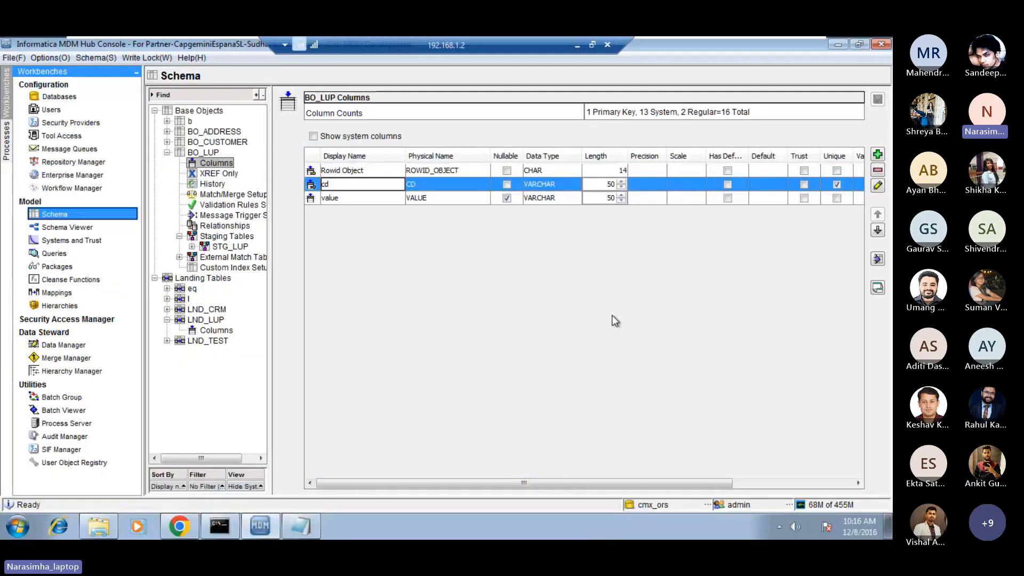
pyautogui.click(364, 198)
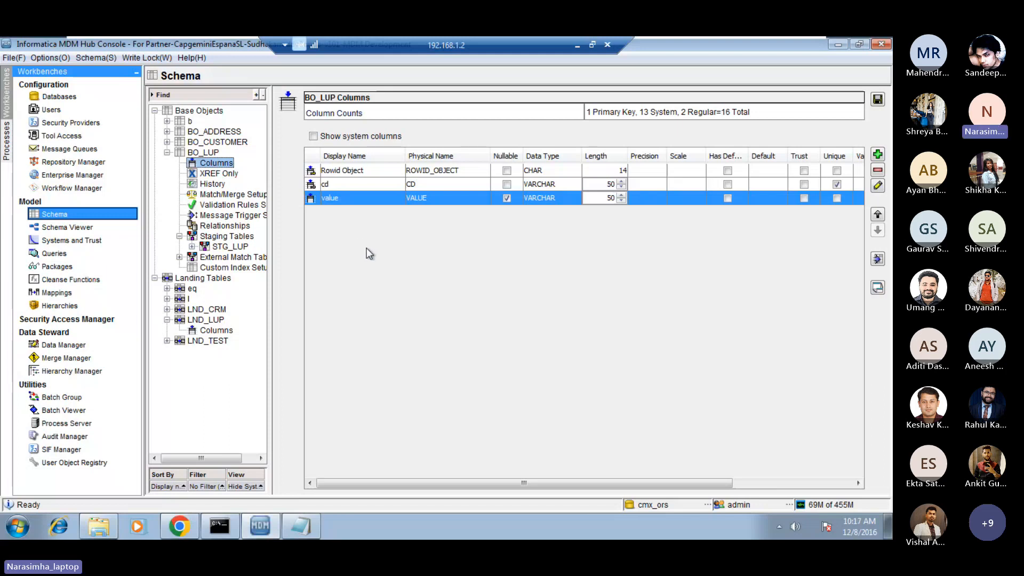
pyautogui.click(208, 111)
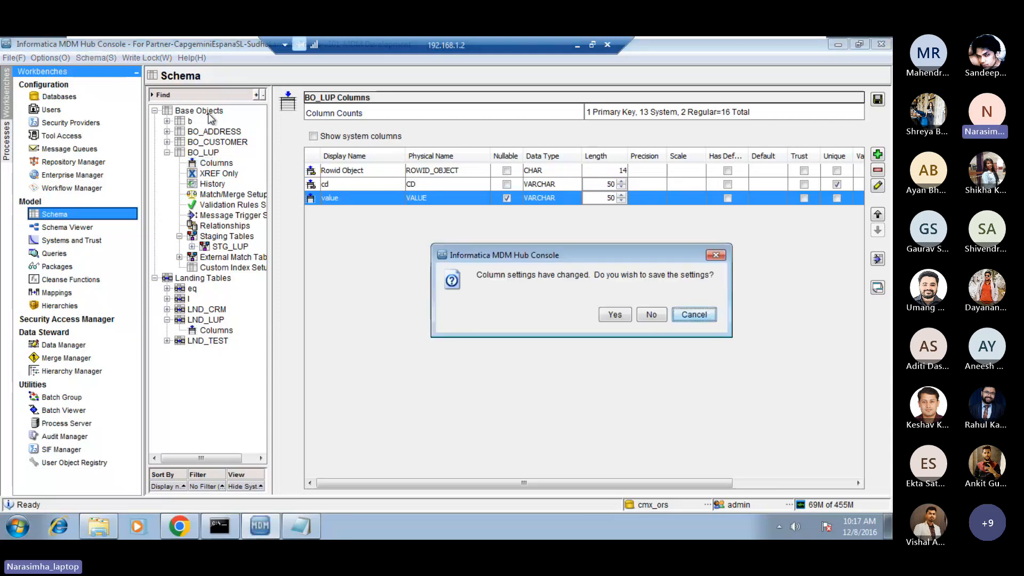
pyautogui.click(614, 314)
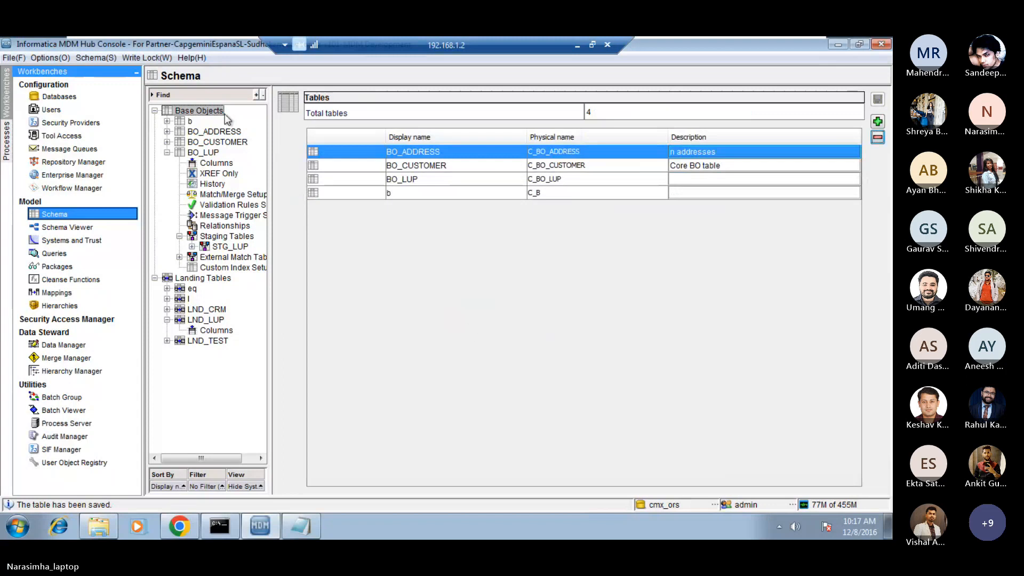
# Start a new base object table with display name BO_NON_LUP and physical name C_BO_NON_LUP.
pyautogui.rightClick(200, 109)
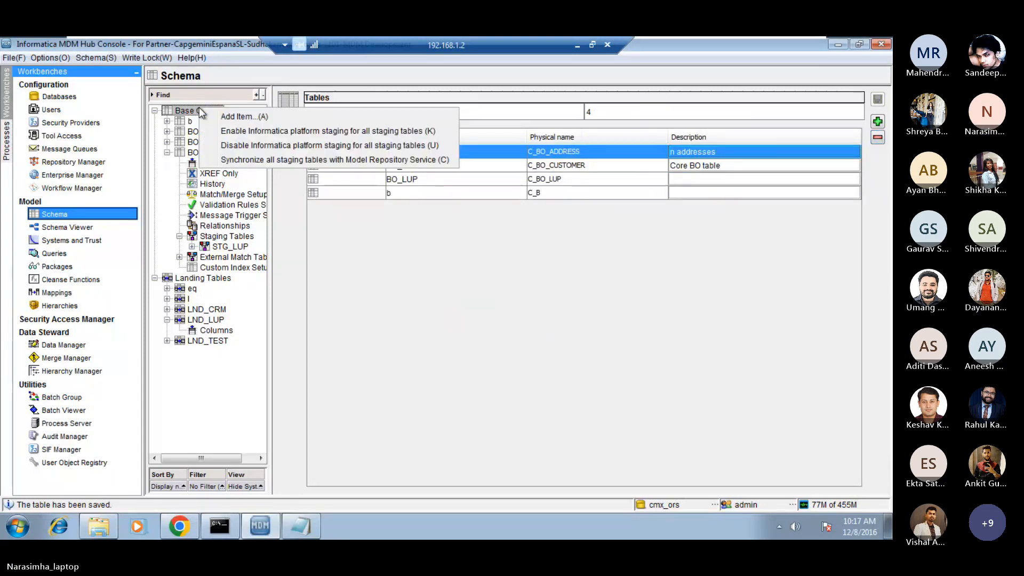
pyautogui.click(248, 120)
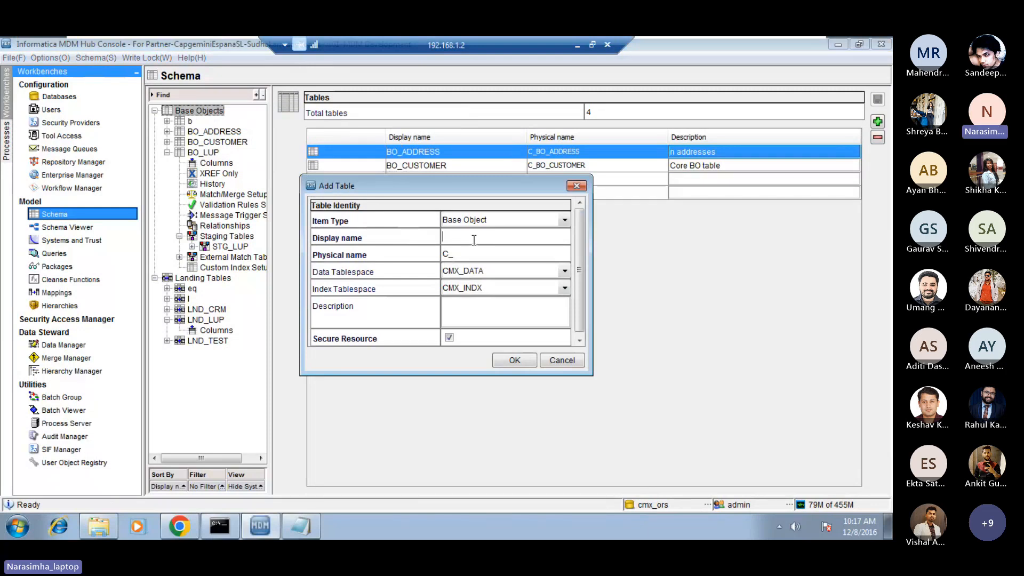
pyautogui.press('capslock')
pyautogui.write('BO_N')
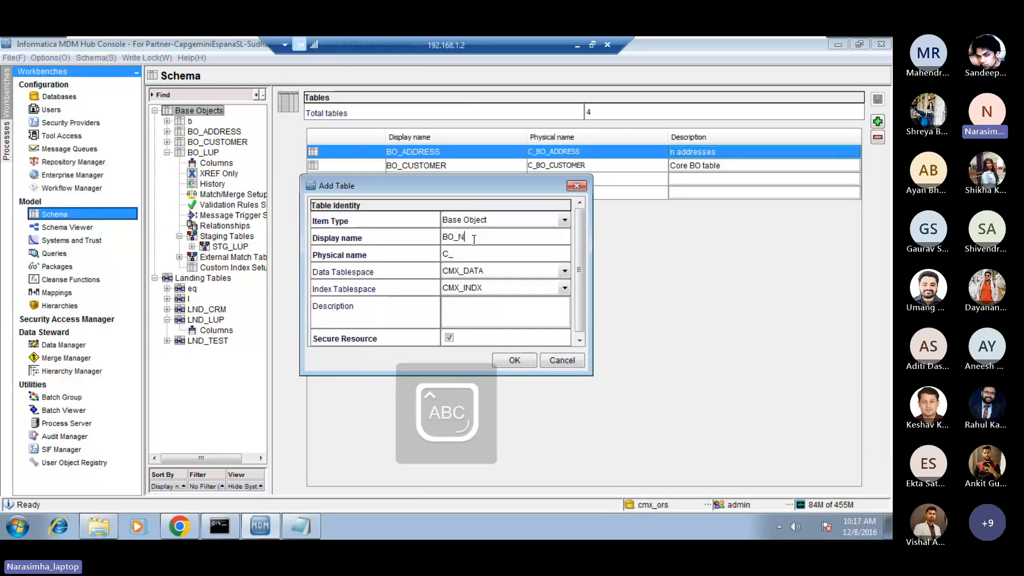
pyautogui.write('OH_LUP')
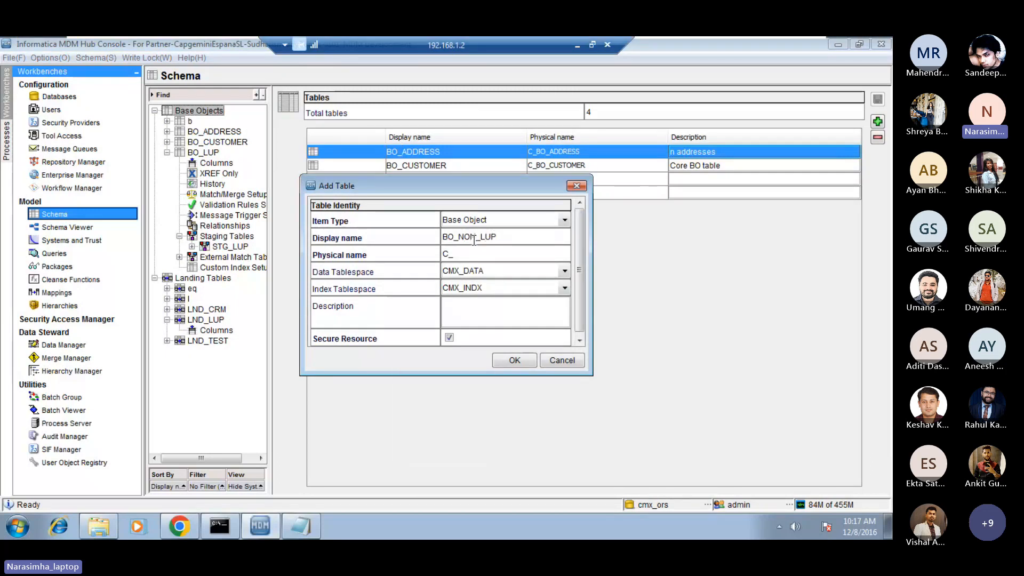
pyautogui.press('capslock')
pyautogui.press('Tab')
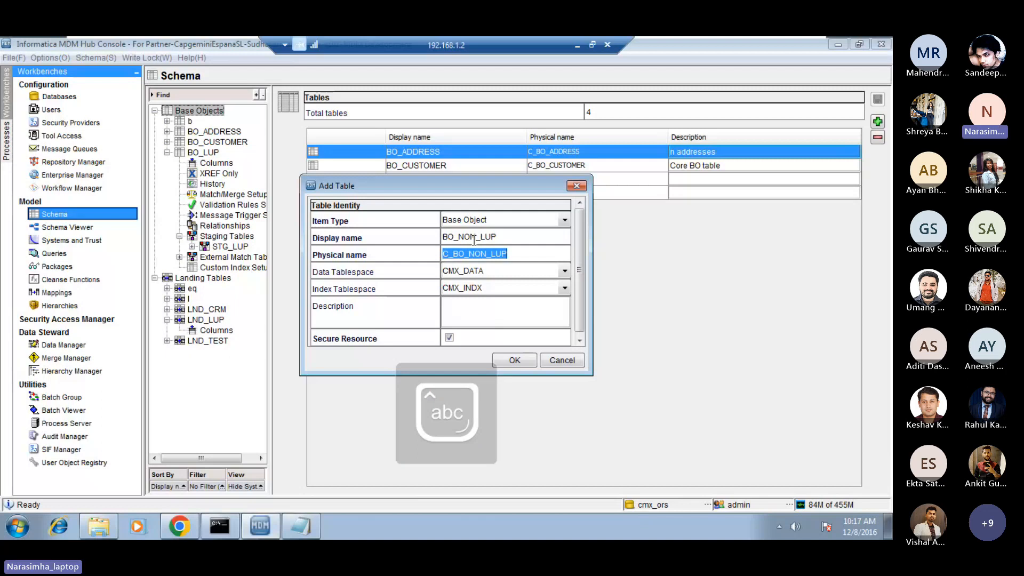
pyautogui.hotkey('shift', 'Tab')
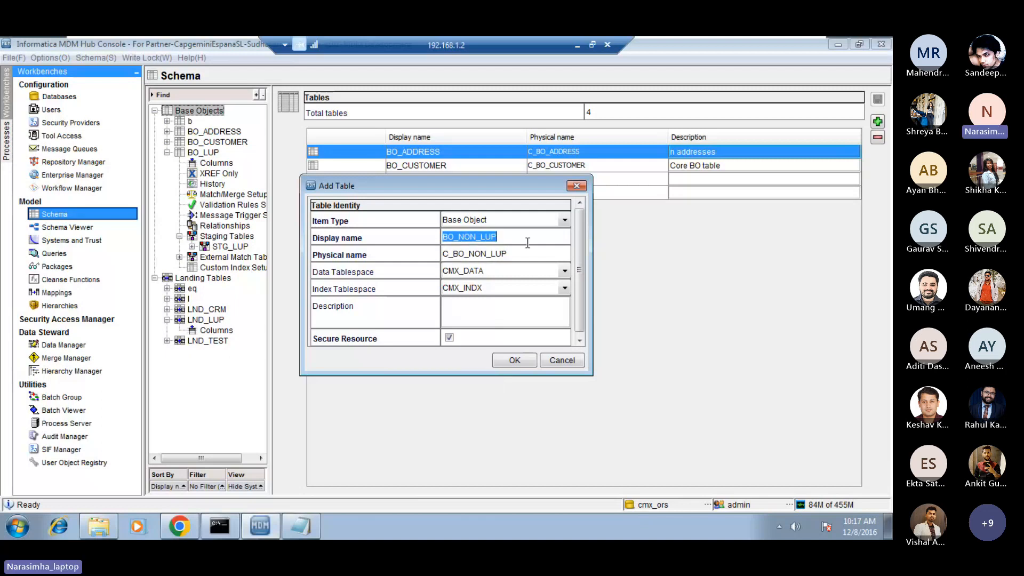
pyautogui.click(516, 253)
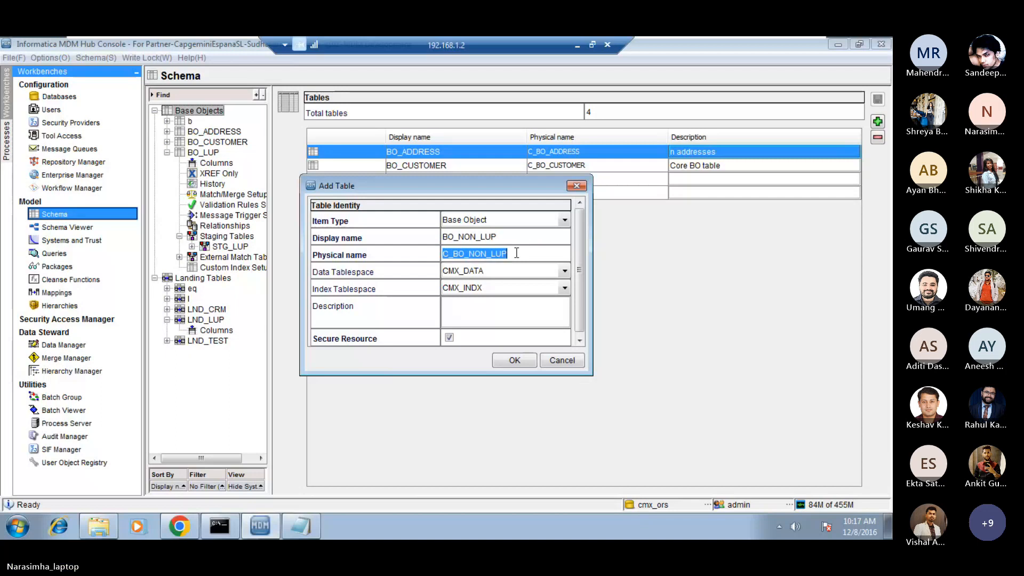
pyautogui.click(517, 253)
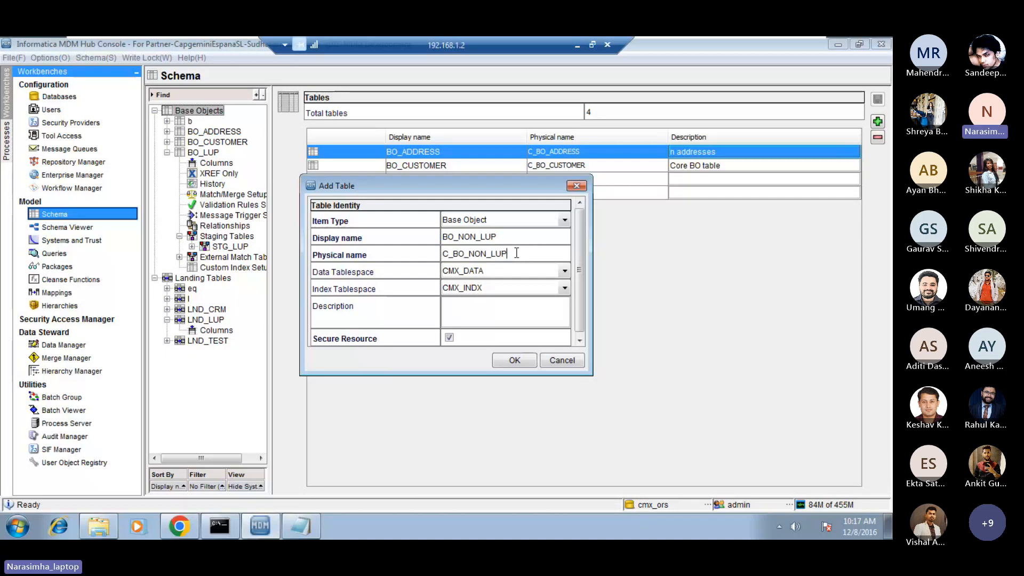
pyautogui.moveTo(516, 253)
pyautogui.mouseDown()
pyautogui.moveTo(434, 250)
pyautogui.moveTo(533, 255)
pyautogui.mouseUp()
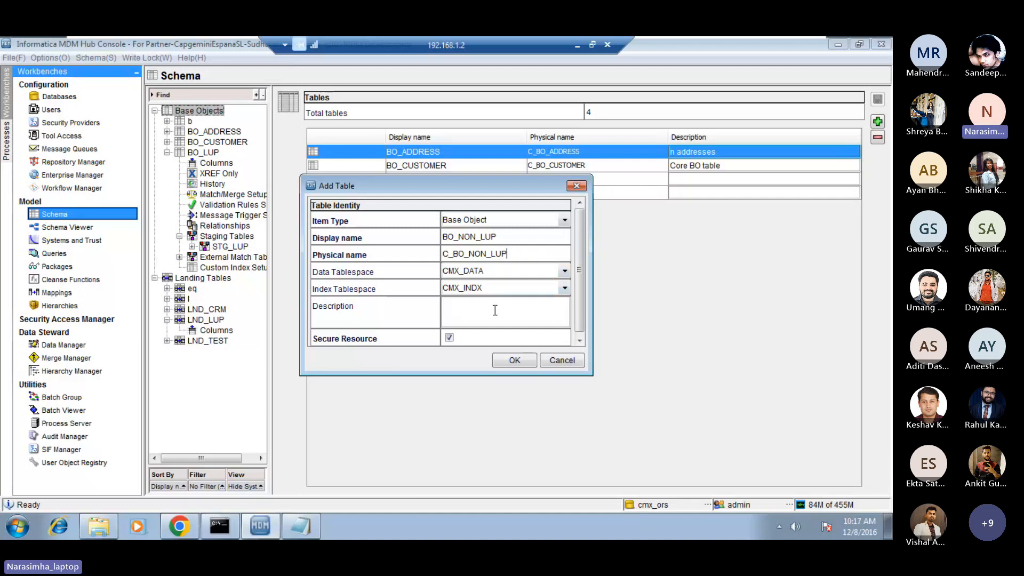
# Enter the description "source data" for the new BO_NON_LUP table and create it.
pyautogui.write('n')
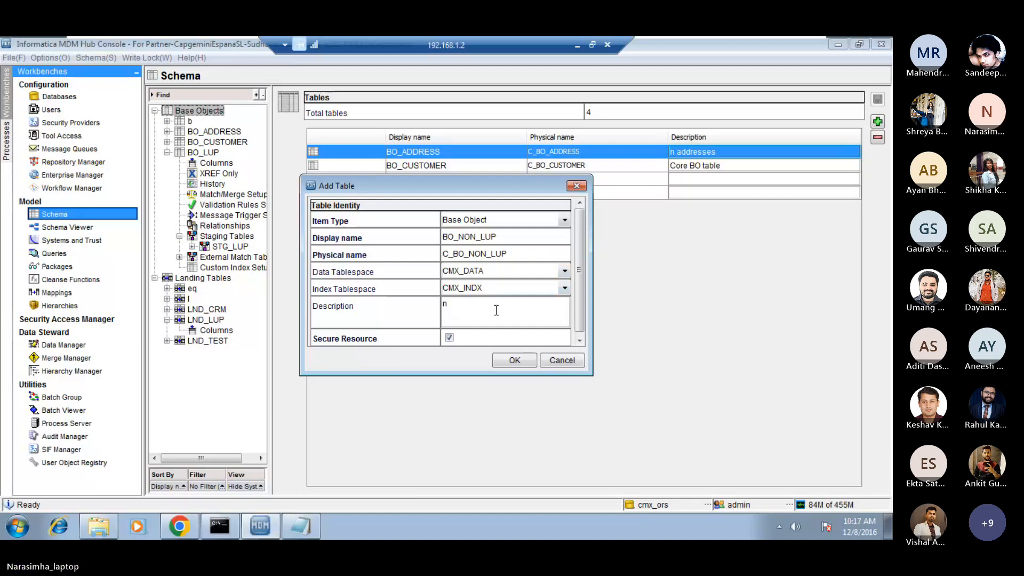
pyautogui.press('BackSpace')
pyautogui.write('srou')
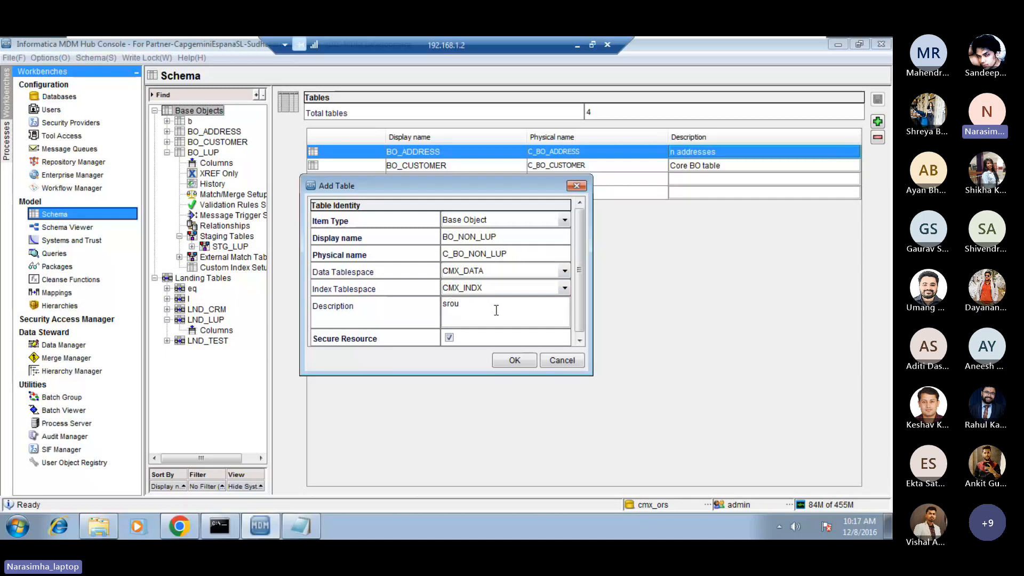
pyautogui.press('BackSpace')
pyautogui.press('BackSpace')
pyautogui.press('BackSpace')
pyautogui.write('p')
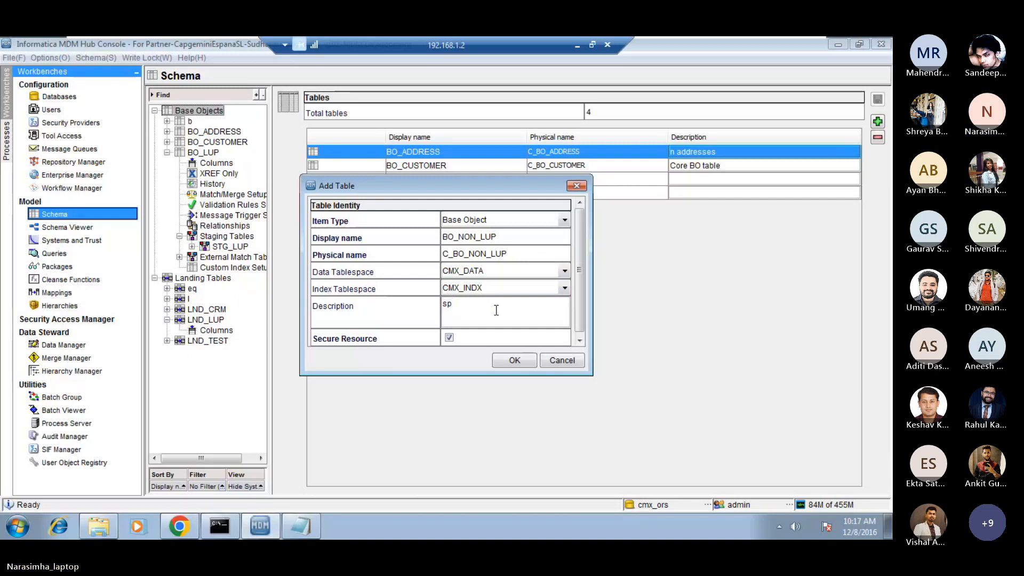
pyautogui.press('BackSpace')
pyautogui.write('p')
pyautogui.press('BackSpace')
pyautogui.write('ource data')
pyautogui.moveTo(411, 185); pyautogui.dragTo(399, 164)
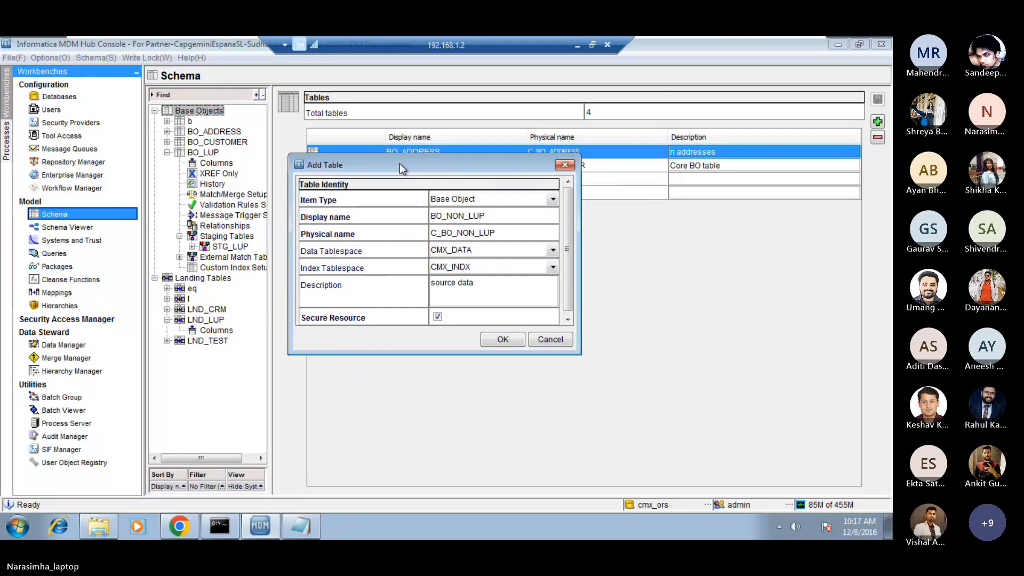
pyautogui.moveTo(400, 163); pyautogui.dragTo(350, 165)
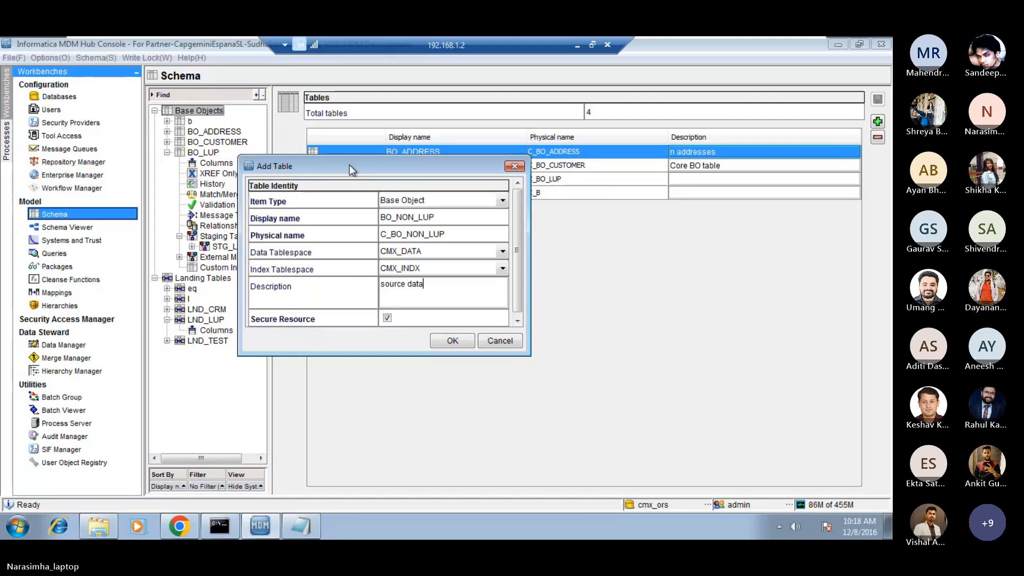
pyautogui.tripleClick(443, 288)
pyautogui.click(444, 288)
pyautogui.click(452, 346)
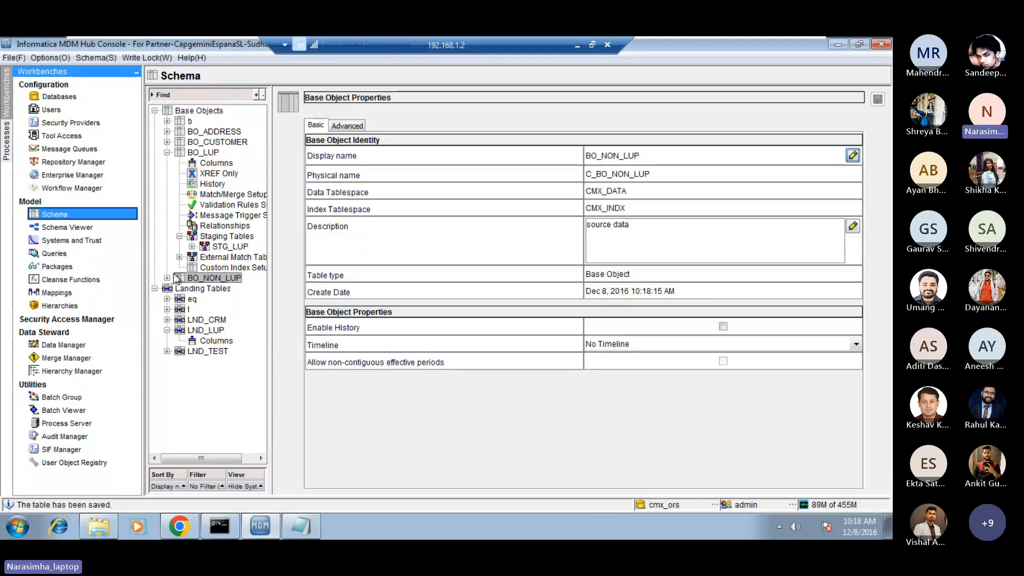
# Collapse BO_LUP in the schema tree, expand BO_NON_LUP and open its column list.
pyautogui.click(167, 152)
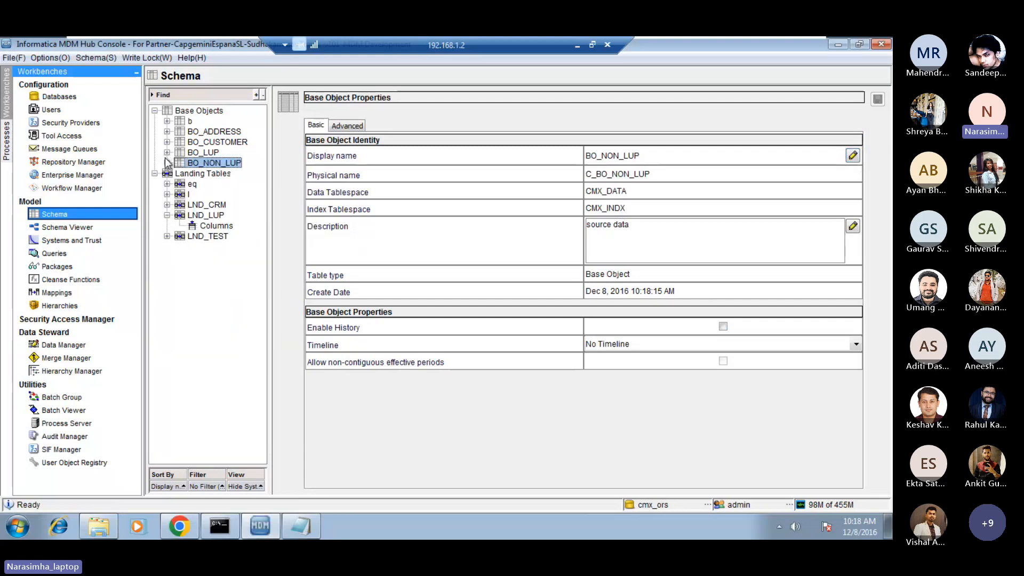
pyautogui.click(167, 163)
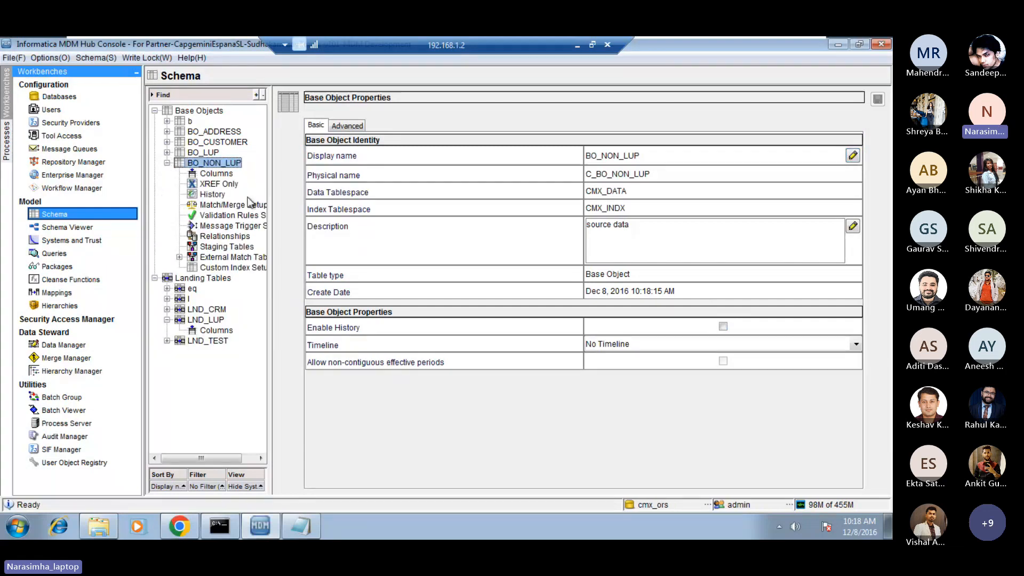
pyautogui.click(217, 176)
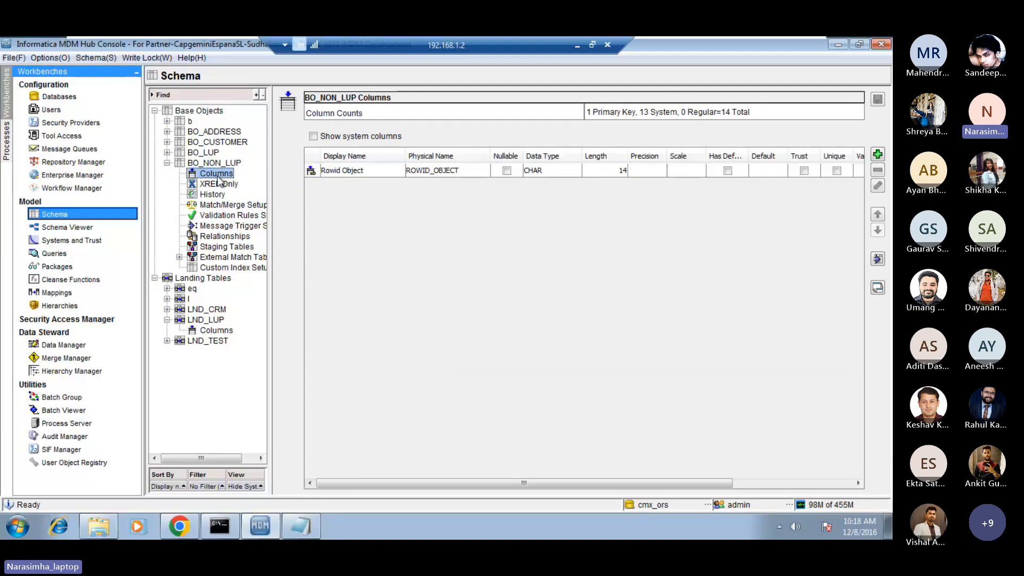
pyautogui.click(365, 171)
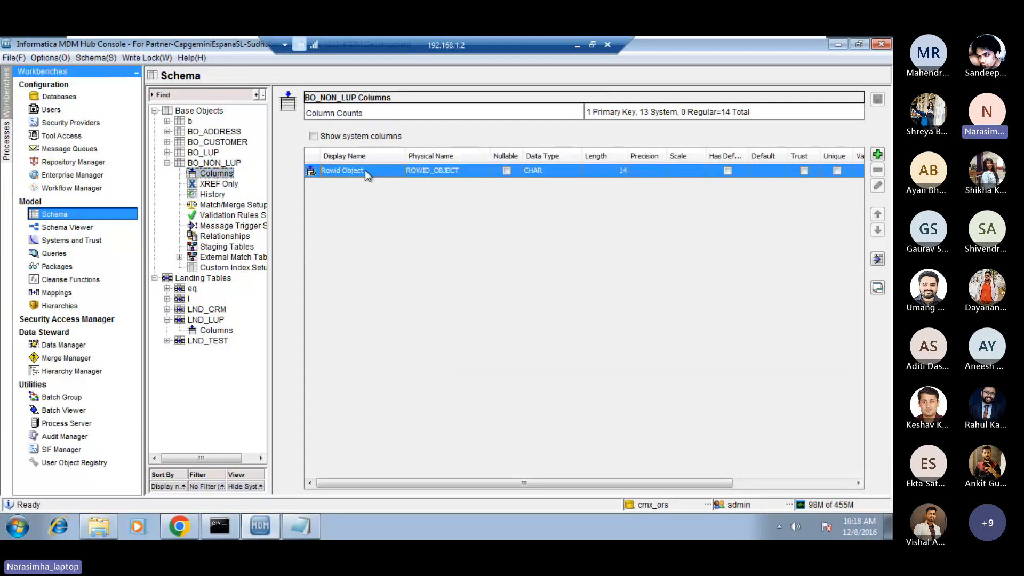
# Add four VARCHAR columns of length 50 named c1, c2, c3 and cd to BO_NON_LUP.
pyautogui.click(877, 155)
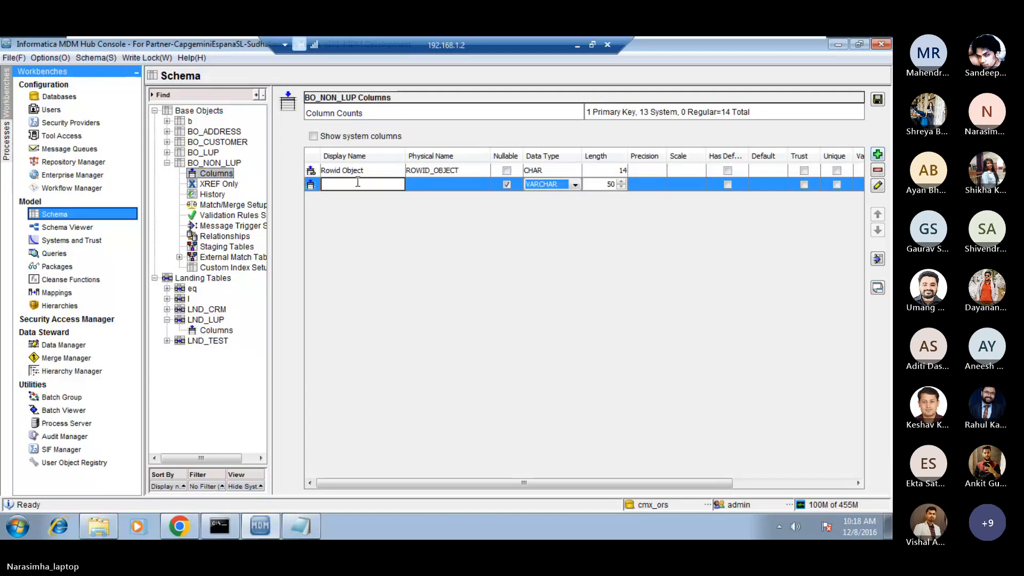
pyautogui.write('c1')
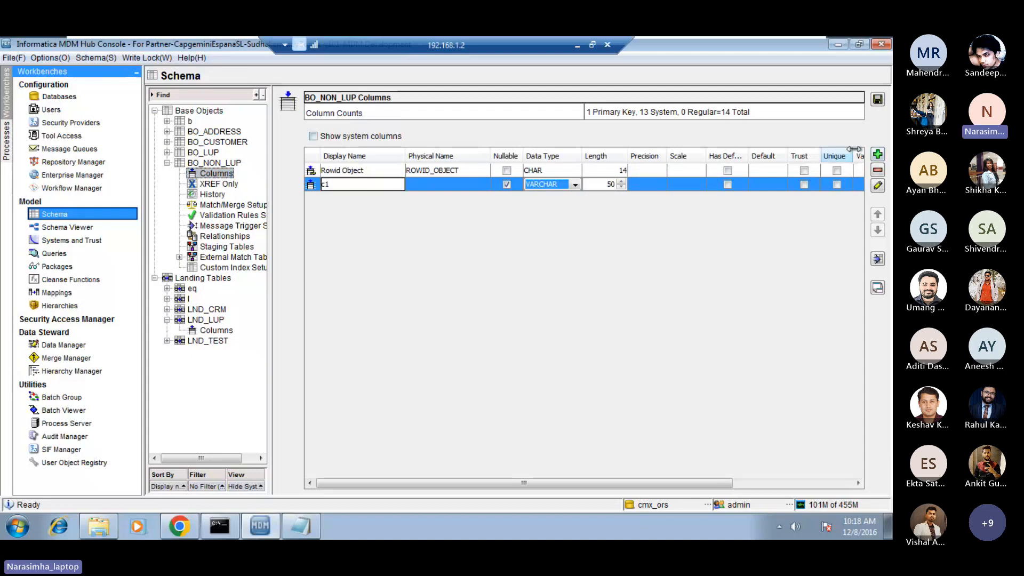
pyautogui.click(878, 154)
pyautogui.write('c2')
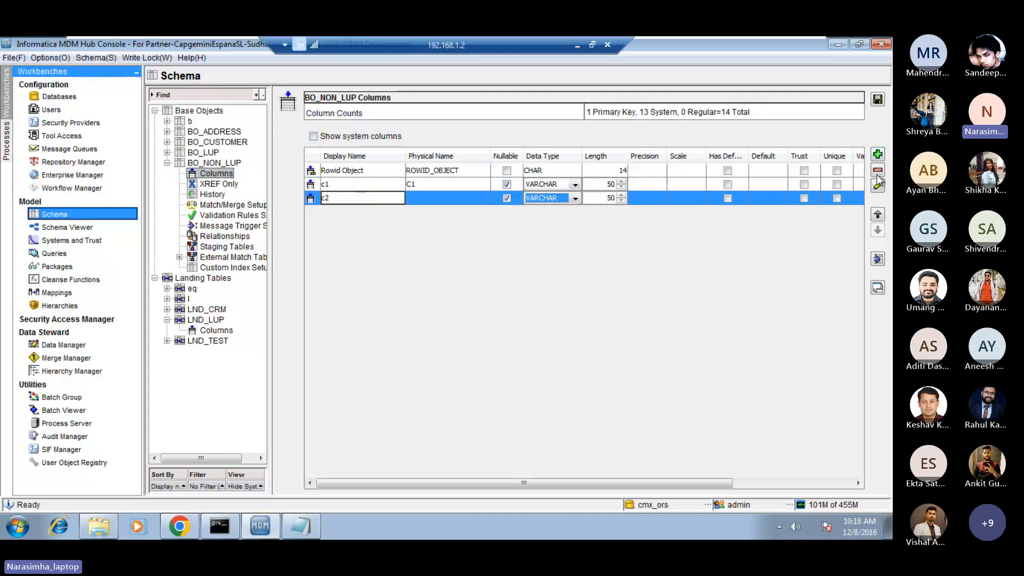
pyautogui.click(877, 154)
pyautogui.write('c3')
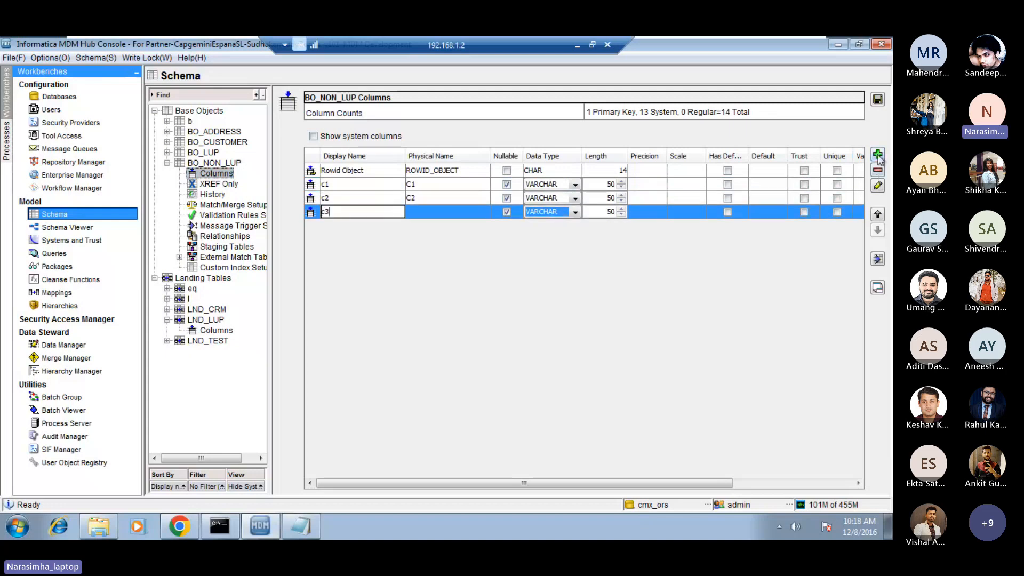
pyautogui.click(877, 155)
pyautogui.write('cd')
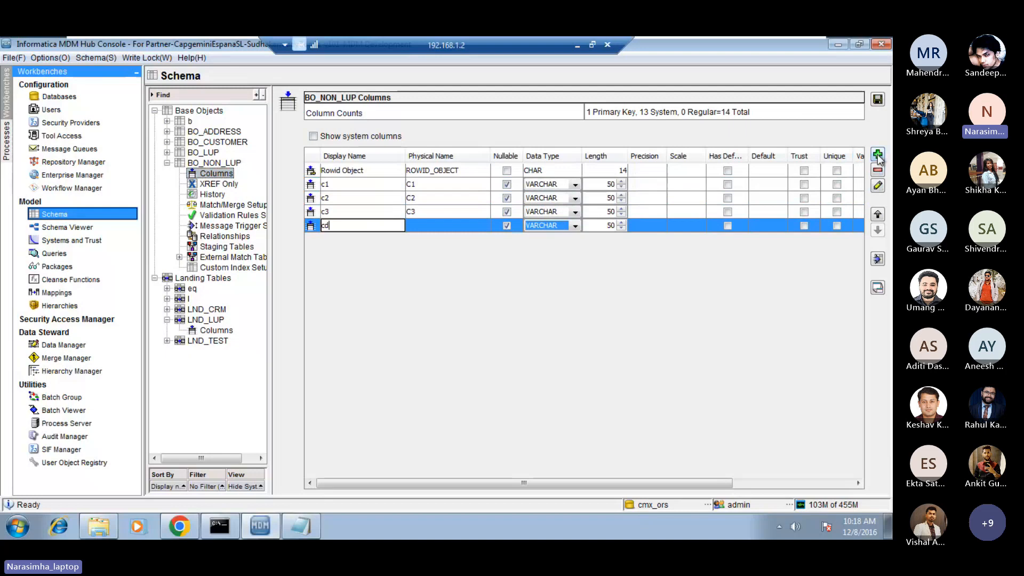
pyautogui.press('Return')
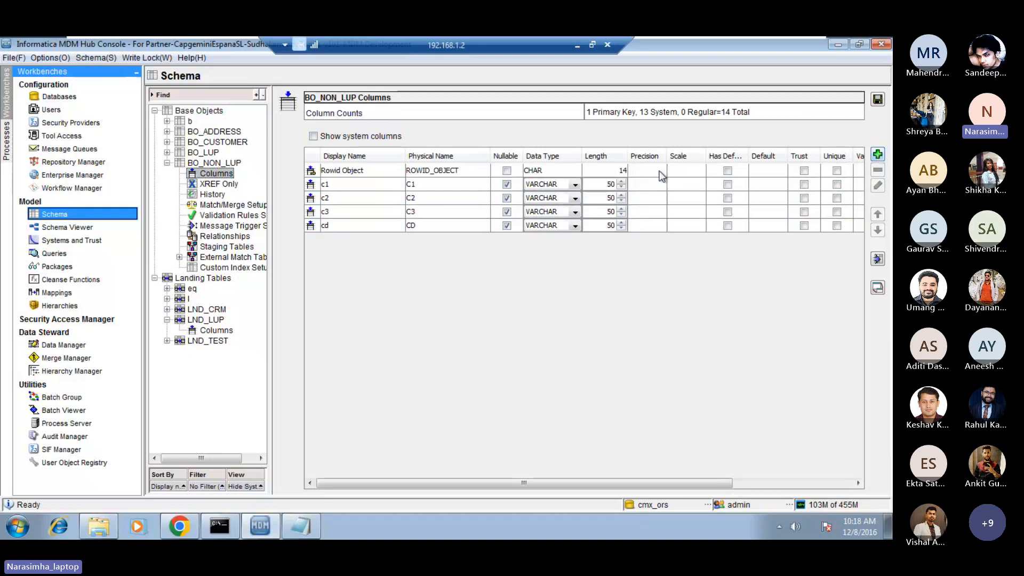
# Save the new BO_NON_LUP columns and go through their rows, ending with cd selected.
pyautogui.click(359, 224)
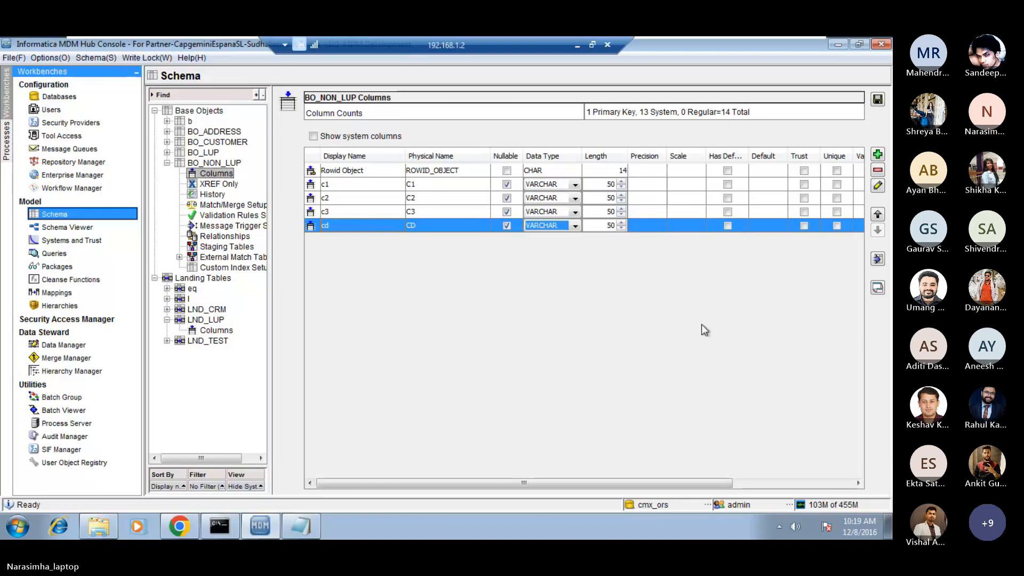
pyautogui.click(878, 100)
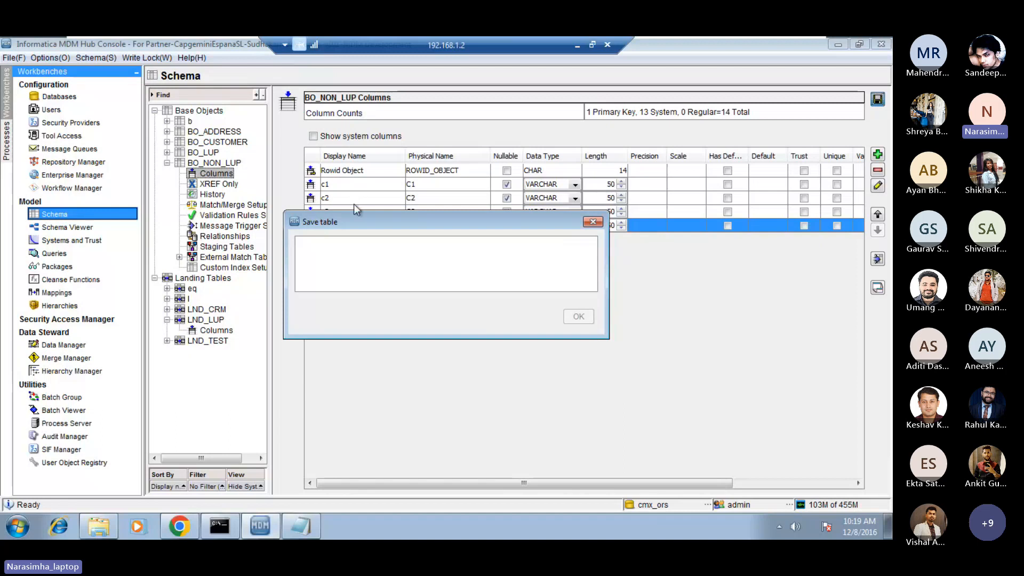
pyautogui.click(354, 202)
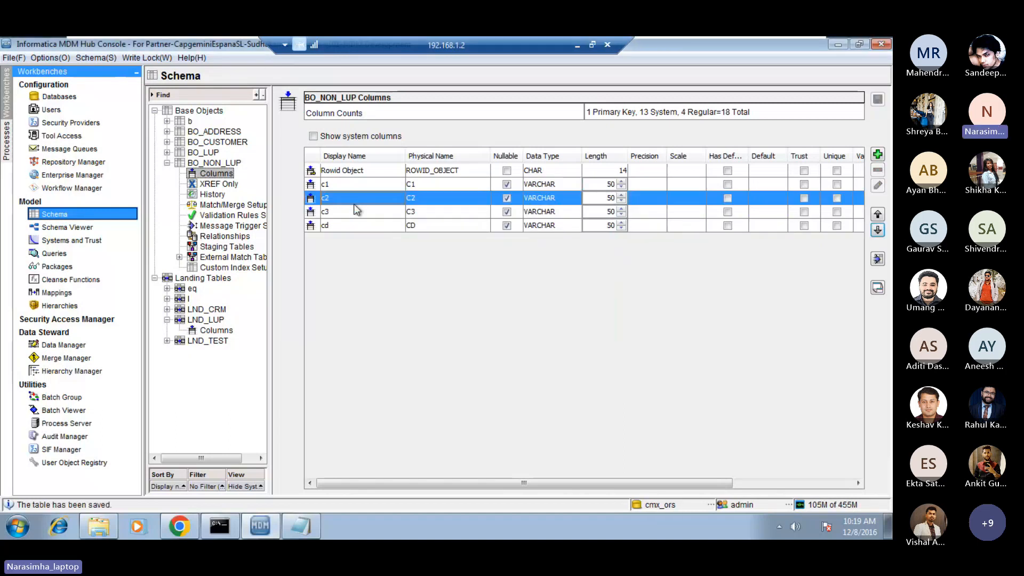
pyautogui.click(353, 187)
pyautogui.click(348, 194)
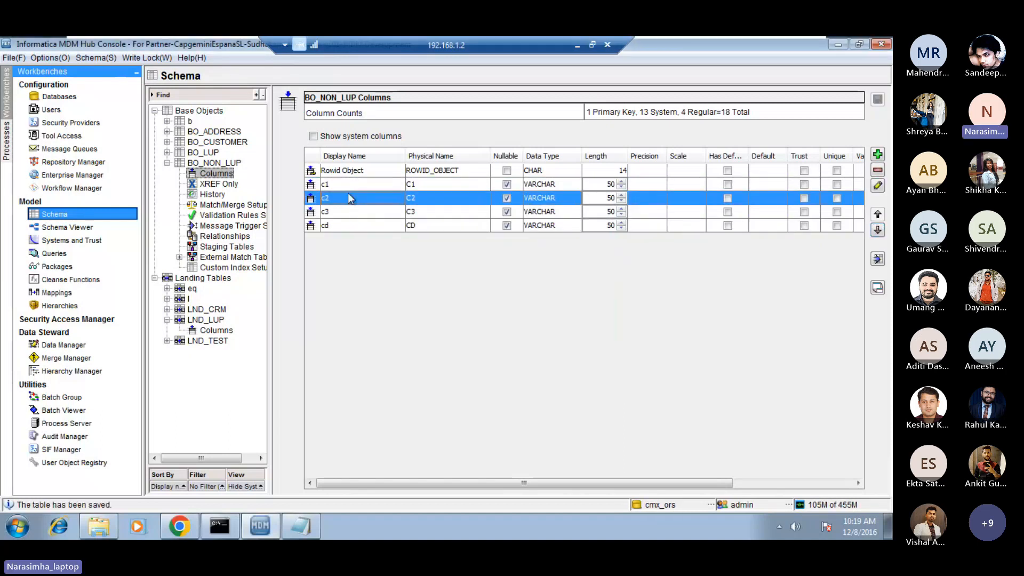
pyautogui.click(343, 206)
pyautogui.click(341, 223)
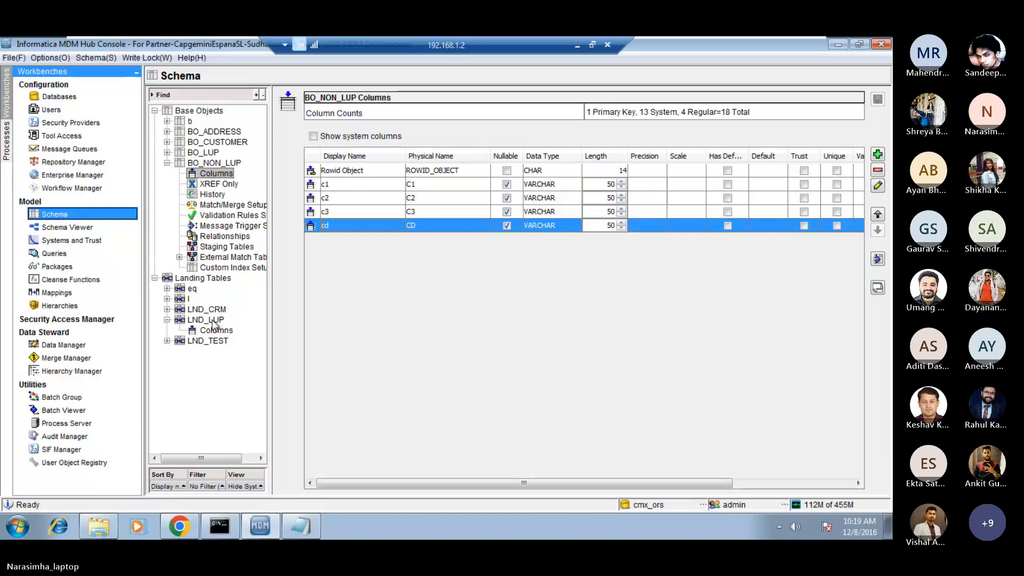
# Start a new staging table for BO_NON_LUP with display name STG_NON_LUP and DNB as its source system.
pyautogui.moveTo(142, 312); pyautogui.dragTo(128, 312)
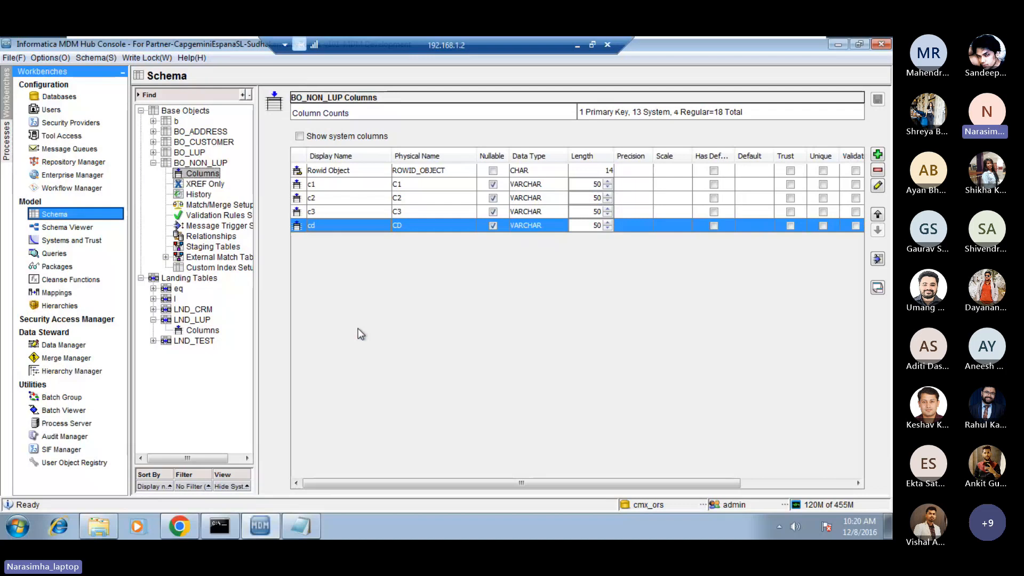
pyautogui.click(207, 248)
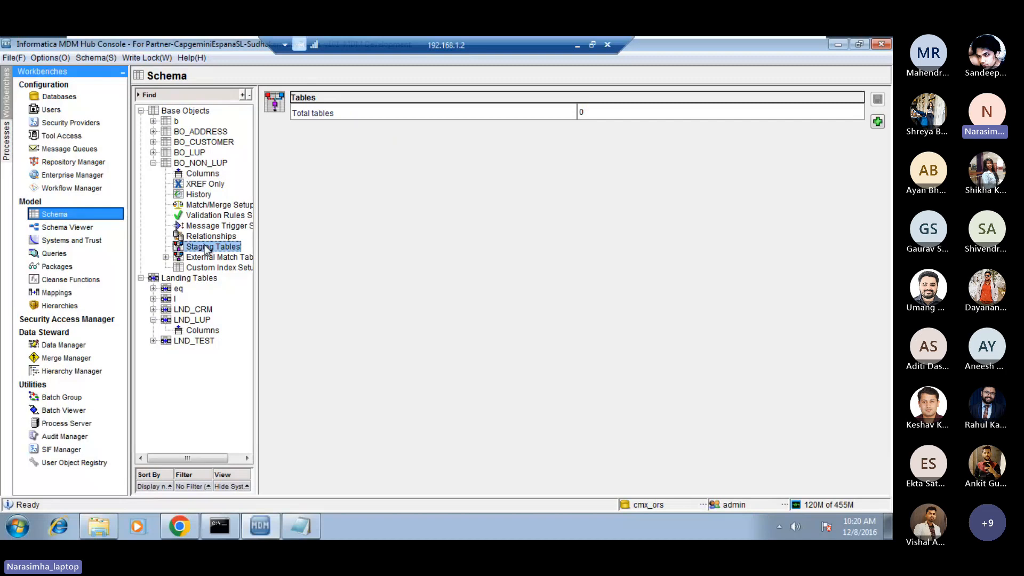
pyautogui.rightClick(206, 249)
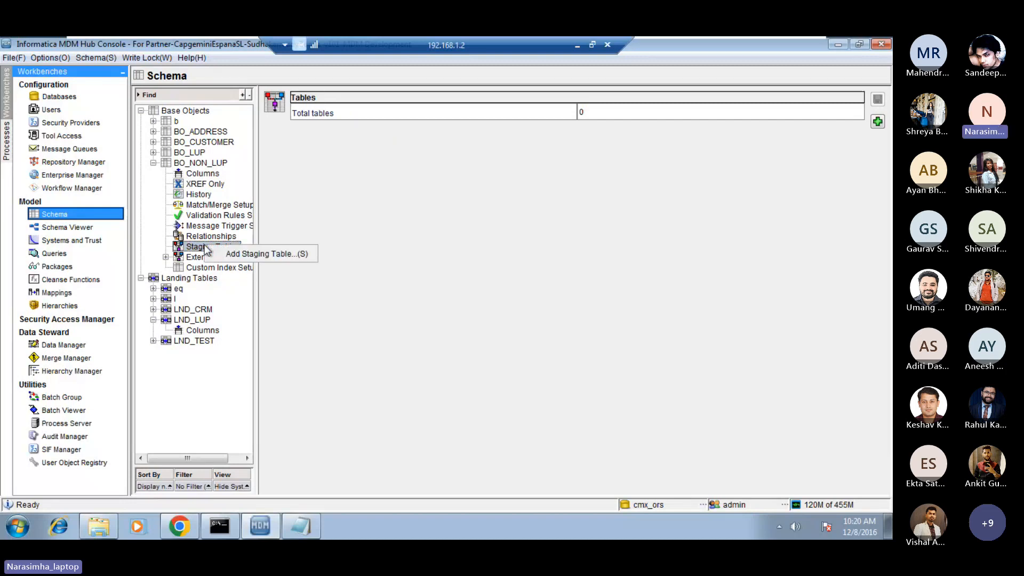
pyautogui.click(255, 253)
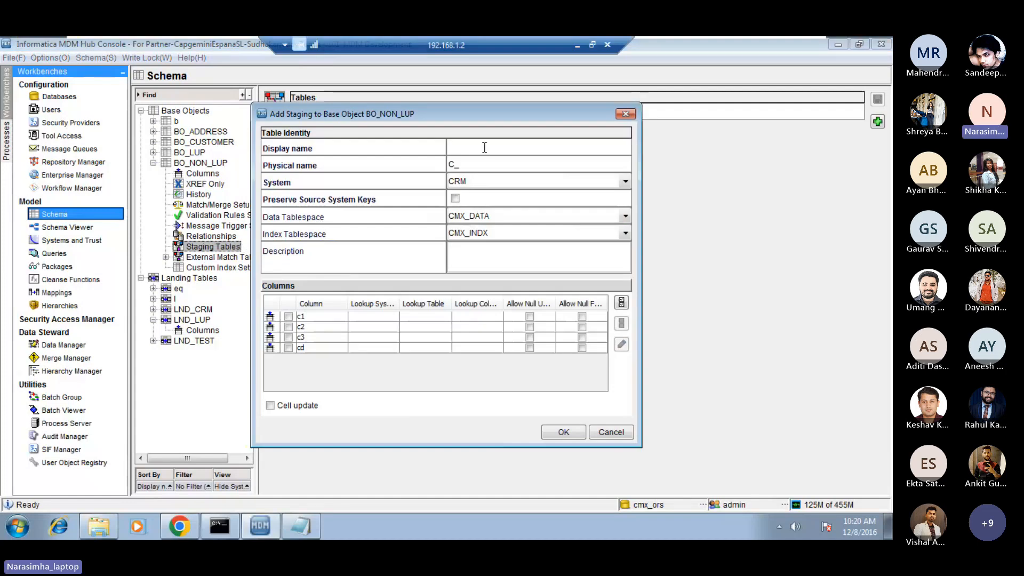
pyautogui.press('capslock')
pyautogui.write('STG')
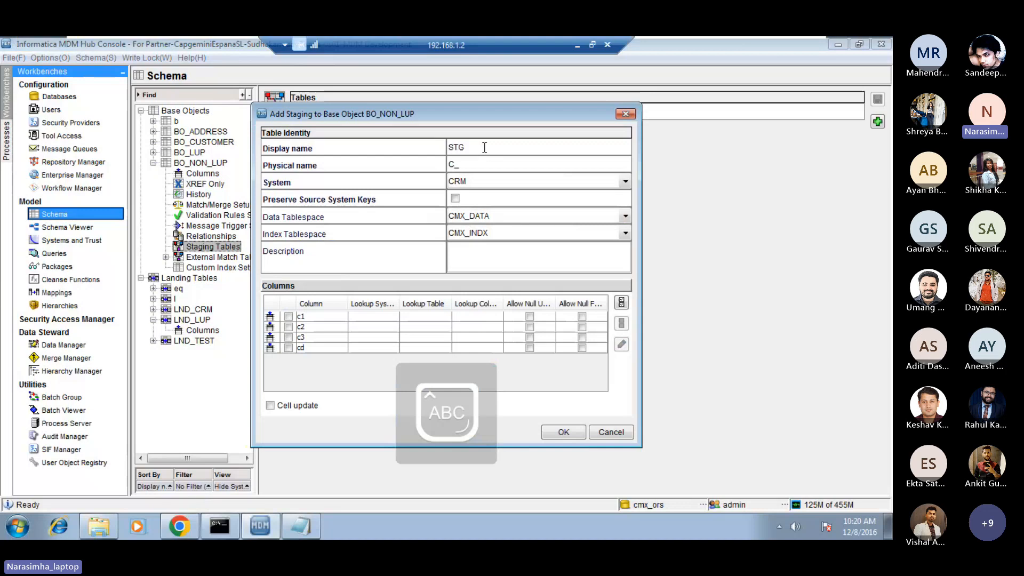
pyautogui.write('_NON_LUP')
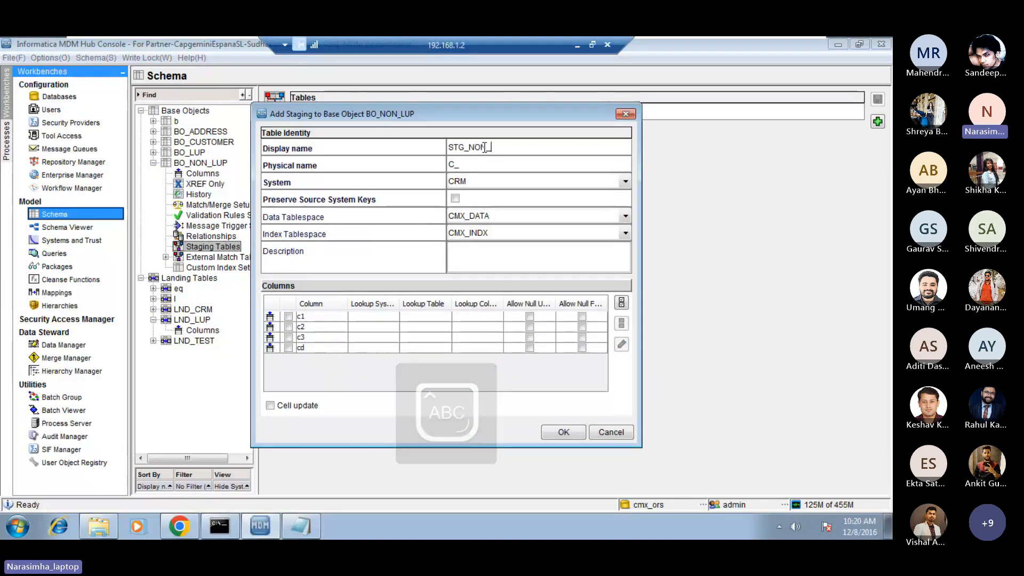
pyautogui.press('capslock')
pyautogui.press('Tab')
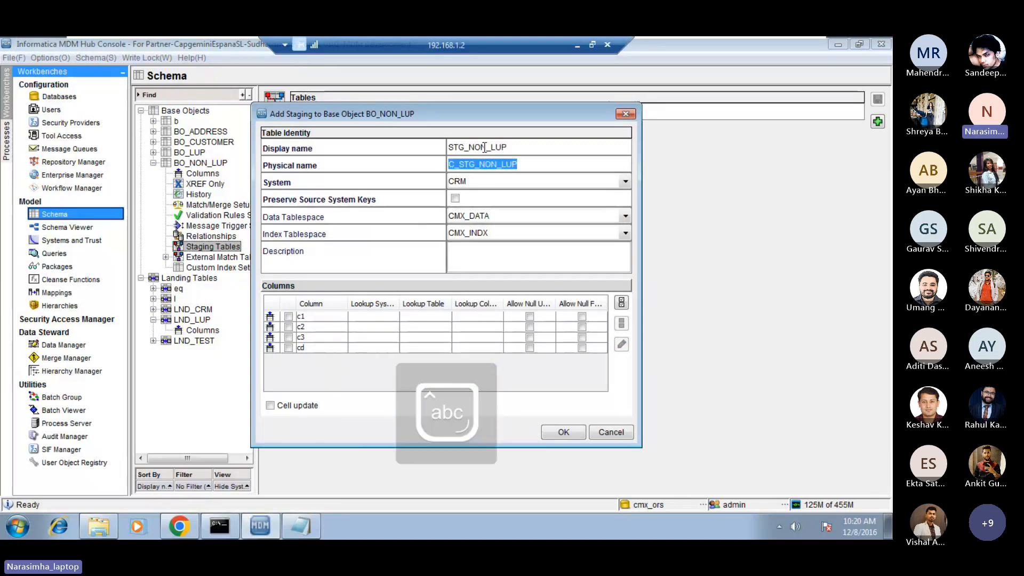
pyautogui.click(477, 181)
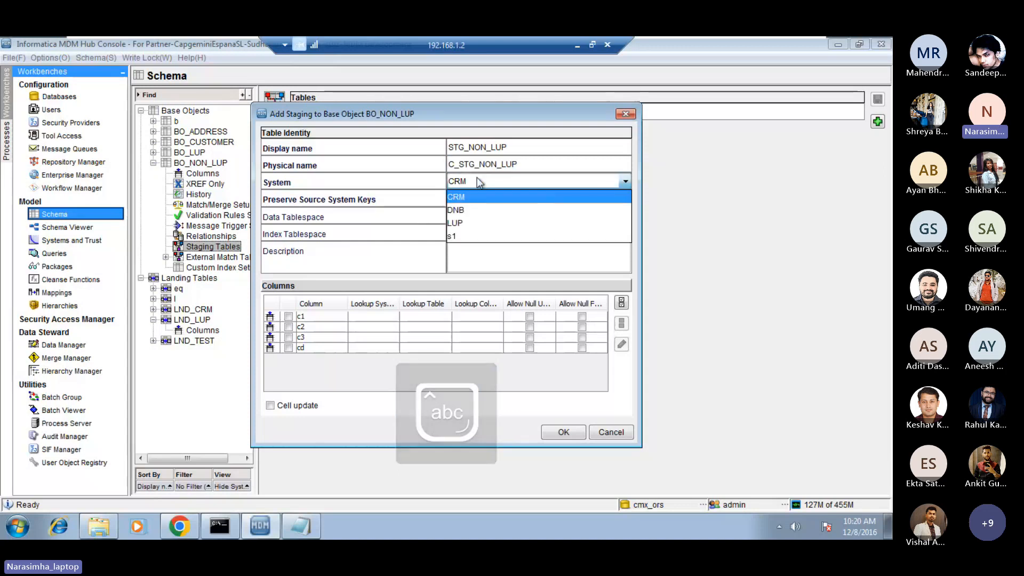
pyautogui.click(464, 208)
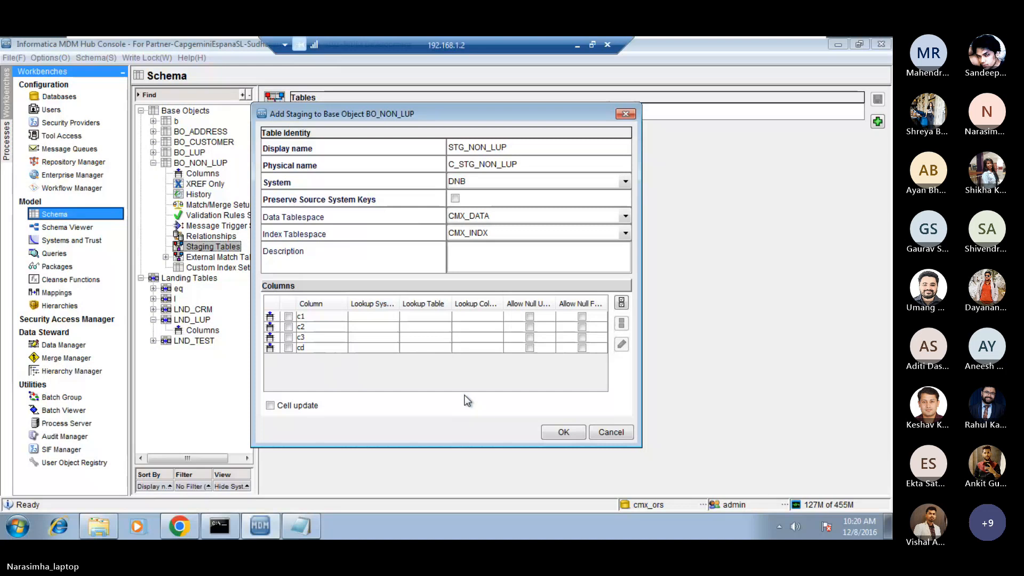
# Enter "for DNB source data" as the description of the STG_NON_LUP staging table.
pyautogui.click(513, 249)
pyautogui.write('for')
pyautogui.press('capslock')
pyautogui.write('DNB')
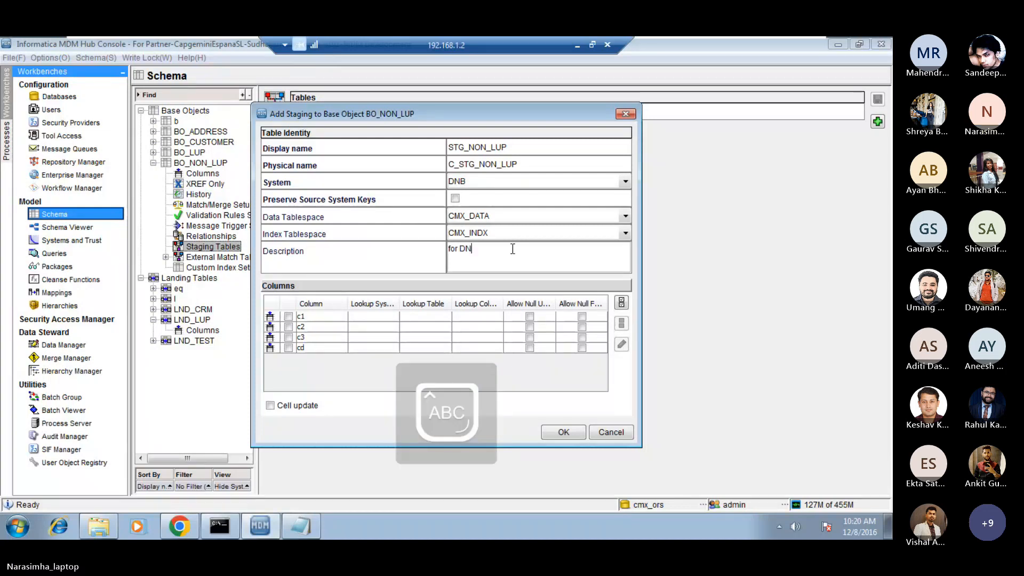
pyautogui.press('capslock')
pyautogui.write('source data')
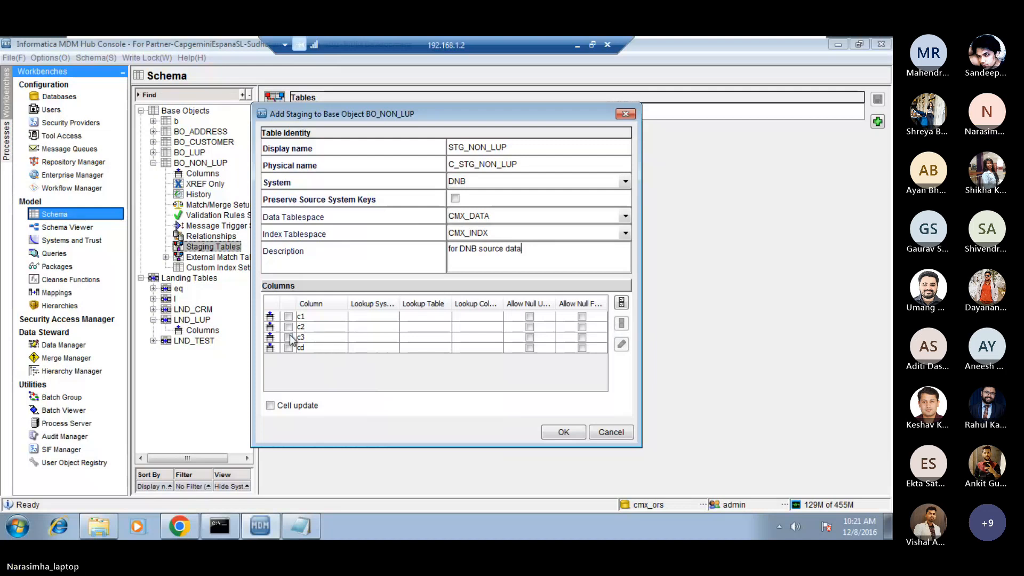
# Include all the columns c1, c2, c3 and cd in STG_NON_LUP and create the staging table.
pyautogui.click(622, 302)
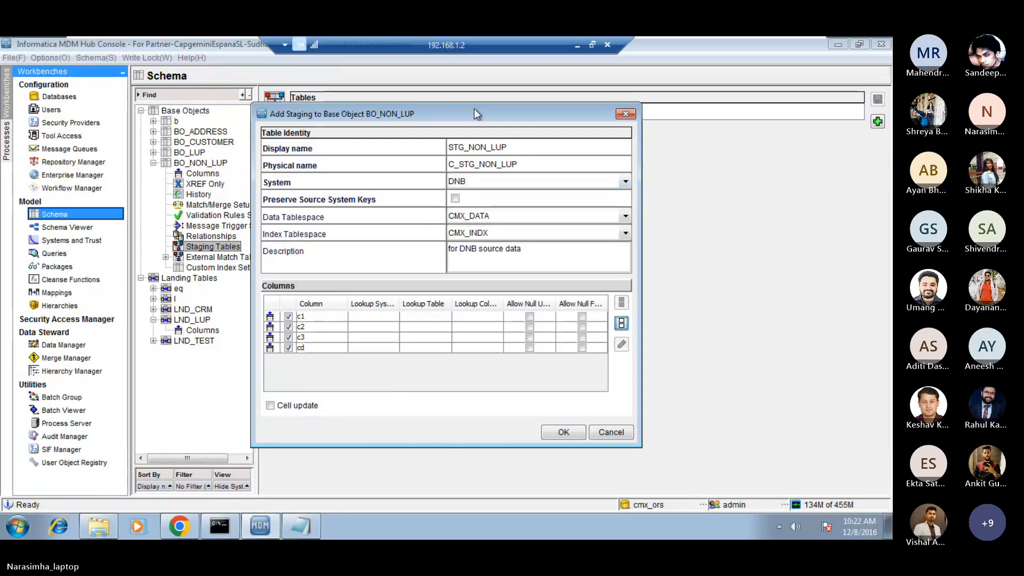
pyautogui.moveTo(474, 109); pyautogui.dragTo(452, 101)
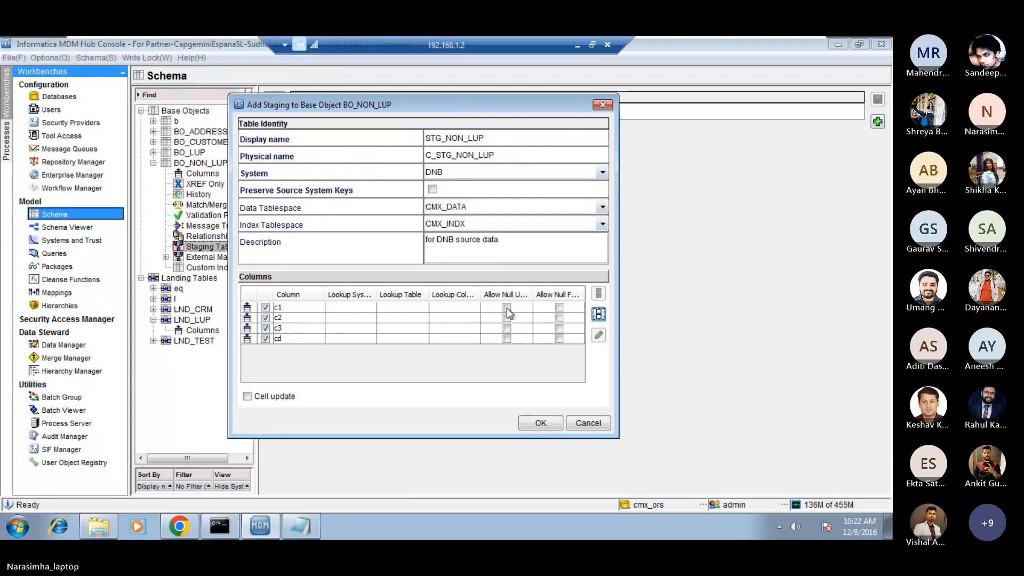
pyautogui.click(544, 424)
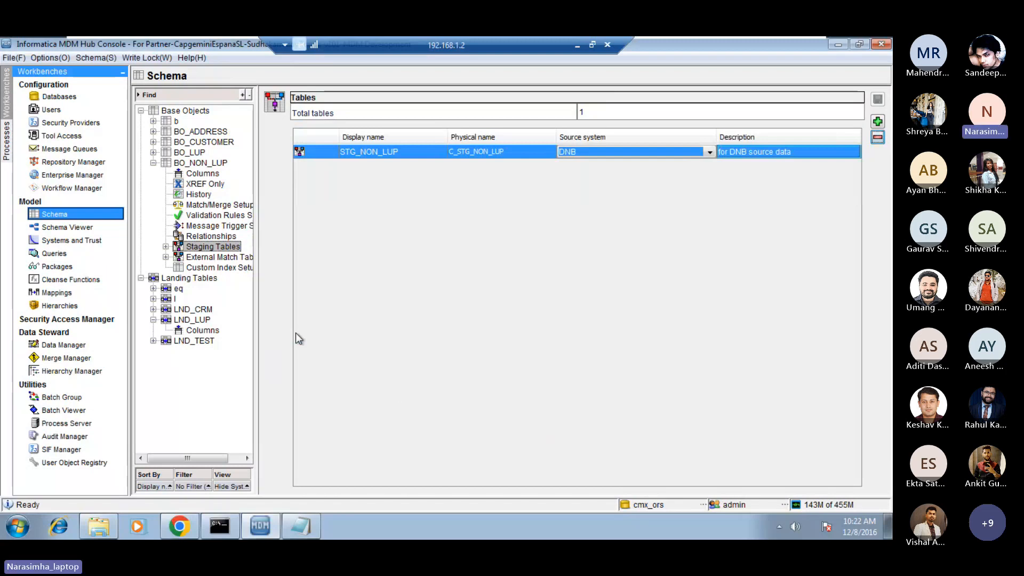
# Add a relationship to BO_NON_LUP that links its cd column to the cd column of BO_LUP.
pyautogui.click(207, 236)
pyautogui.rightClick(208, 238)
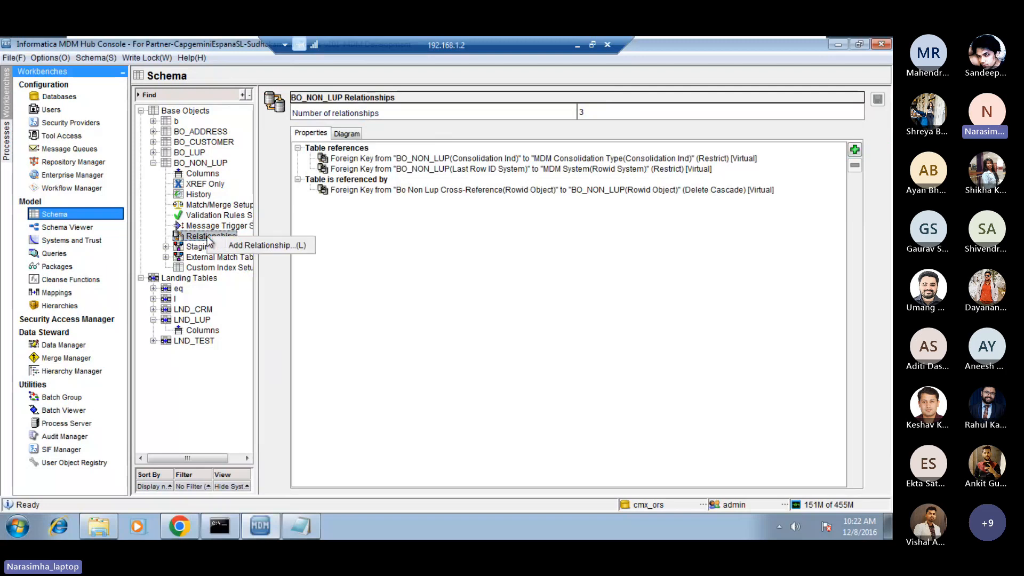
pyautogui.click(236, 246)
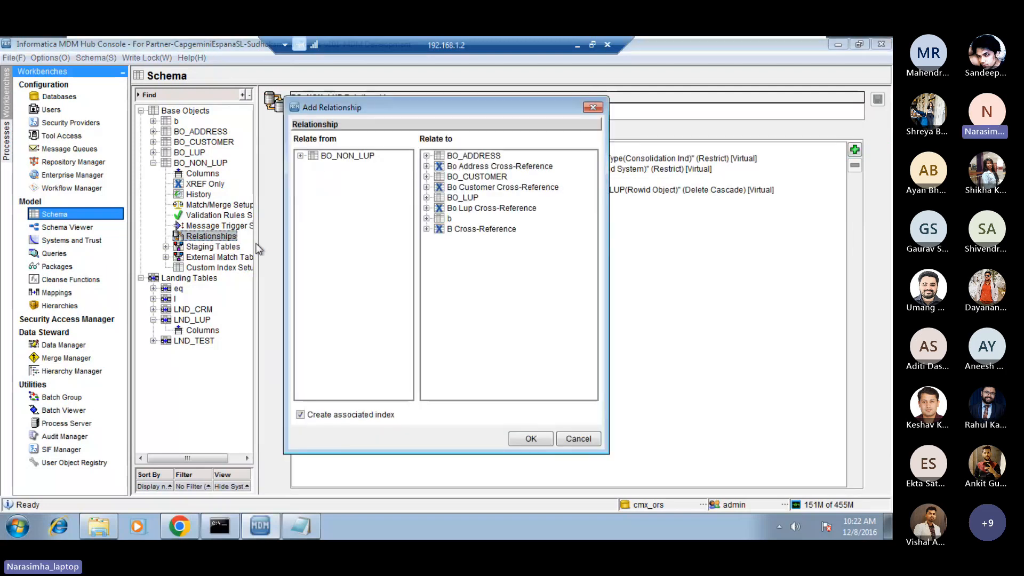
pyautogui.click(300, 156)
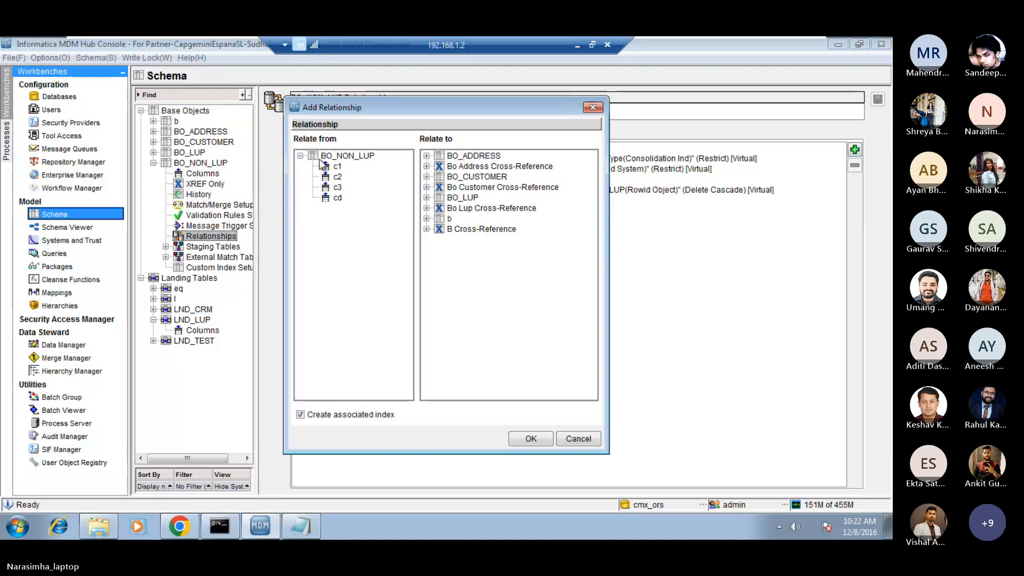
pyautogui.click(340, 198)
pyautogui.click(426, 197)
pyautogui.click(464, 219)
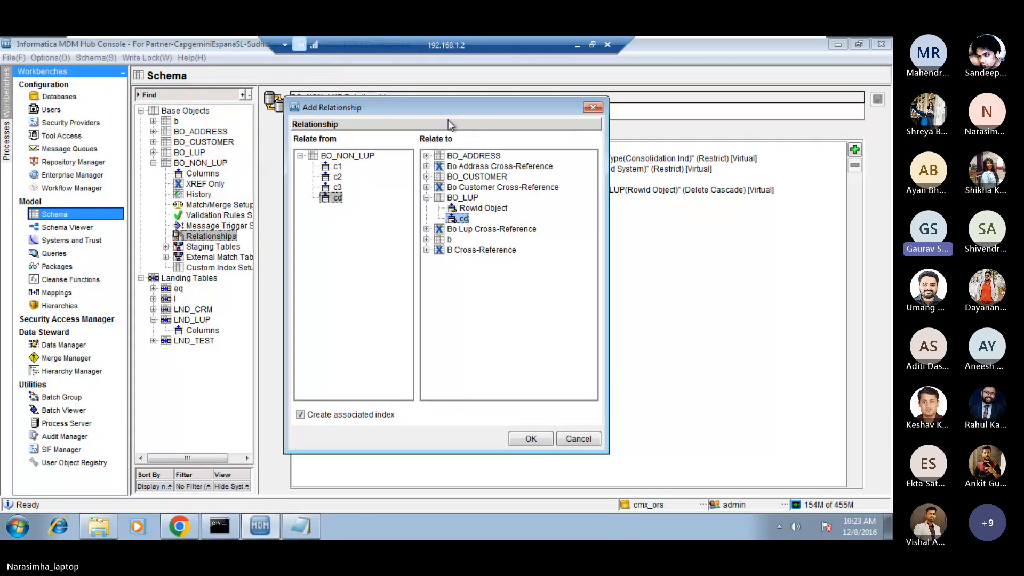
pyautogui.moveTo(426, 107); pyautogui.dragTo(433, 104)
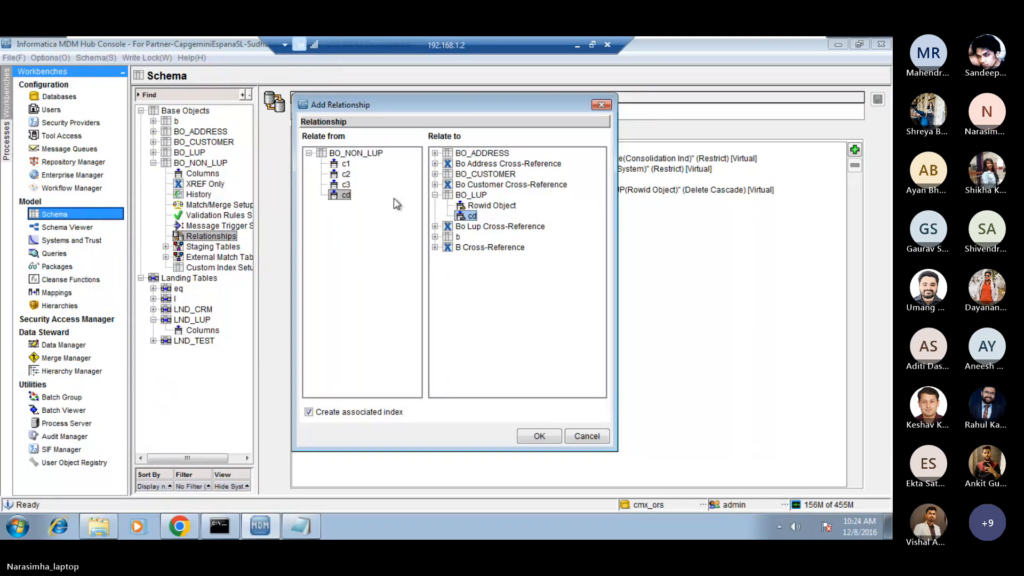
pyautogui.moveTo(457, 105); pyautogui.dragTo(460, 110)
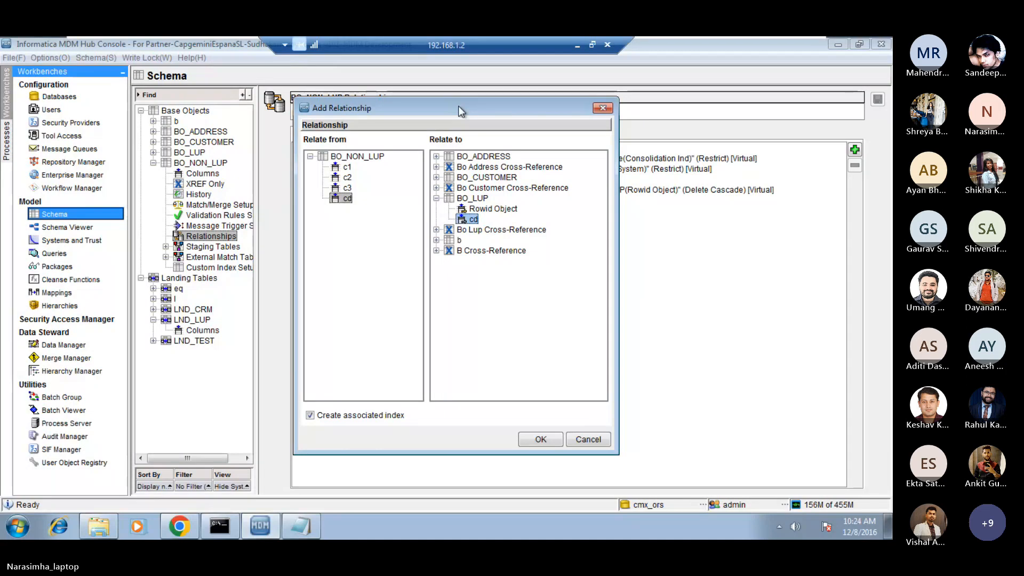
pyautogui.moveTo(459, 105); pyautogui.dragTo(439, 126)
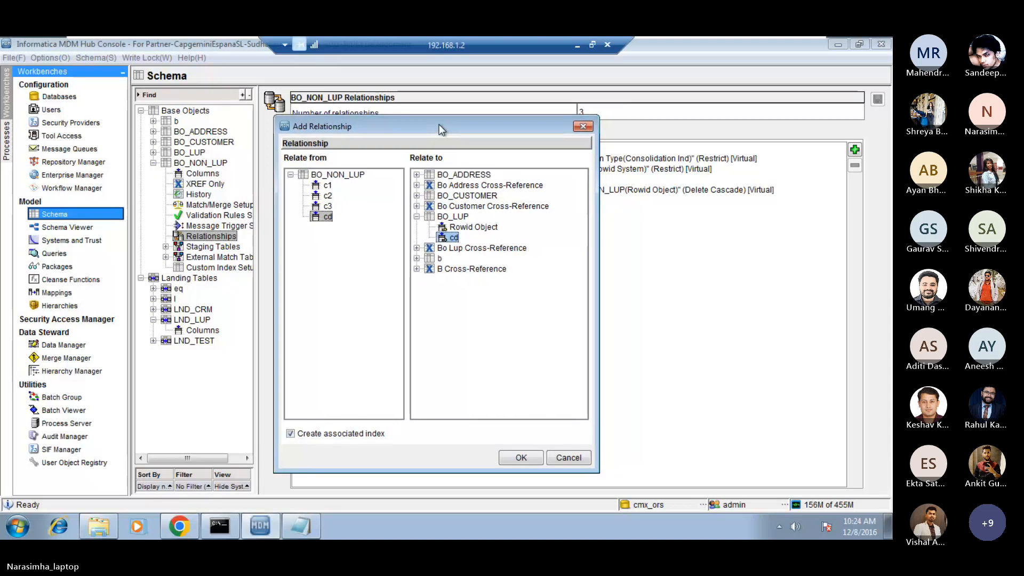
pyautogui.moveTo(440, 124); pyautogui.dragTo(433, 127)
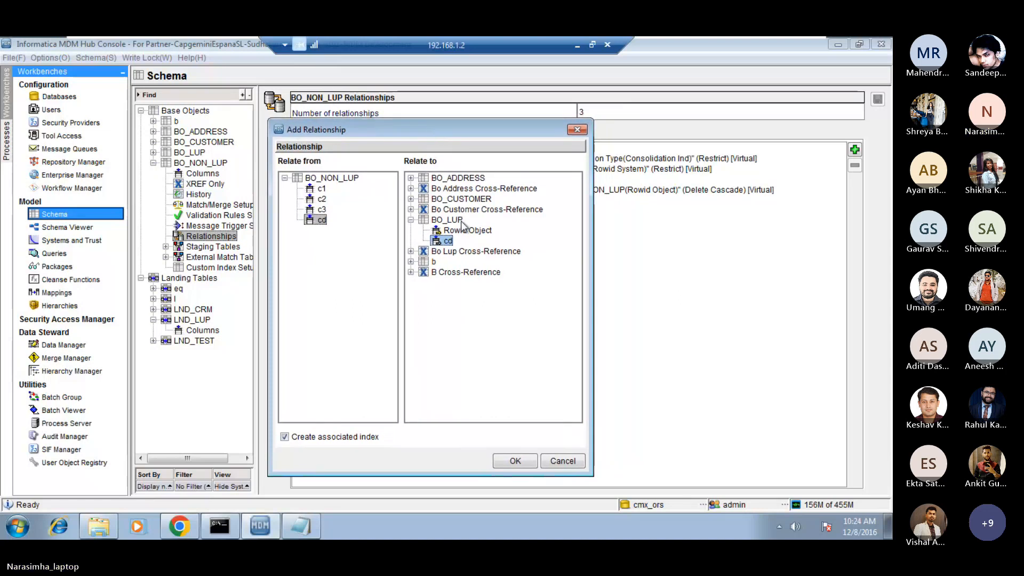
pyautogui.click(520, 465)
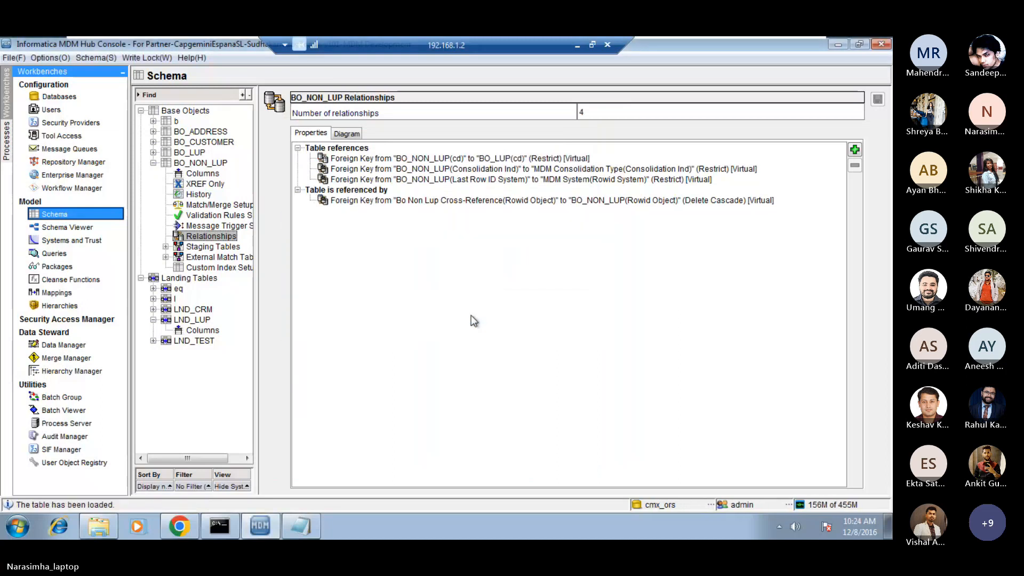
# Switch to the day_1_2 notes in Notepad and review the STEP 2 instructions for the non-lookup base object.
pyautogui.click(580, 43)
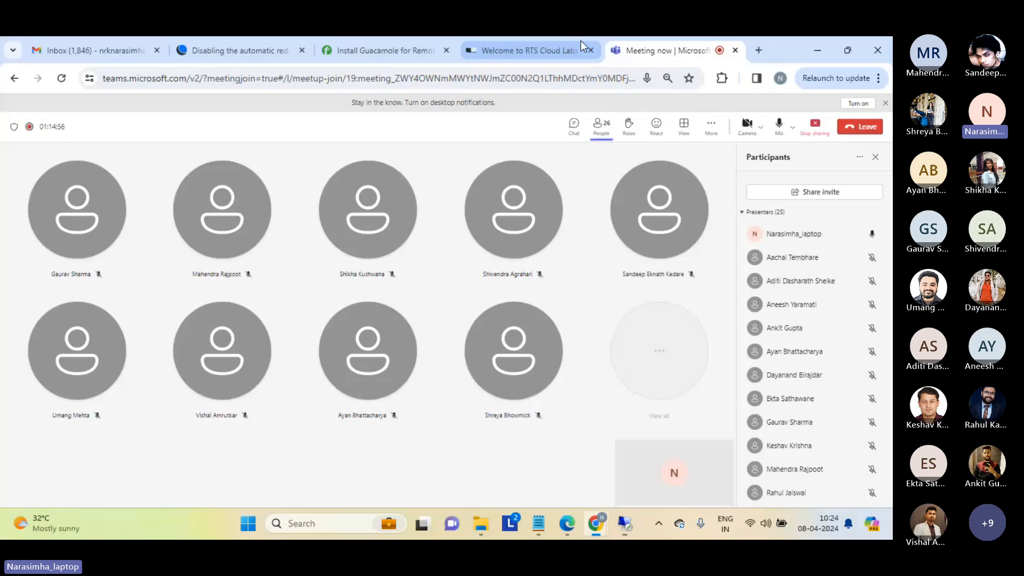
pyautogui.click(510, 523)
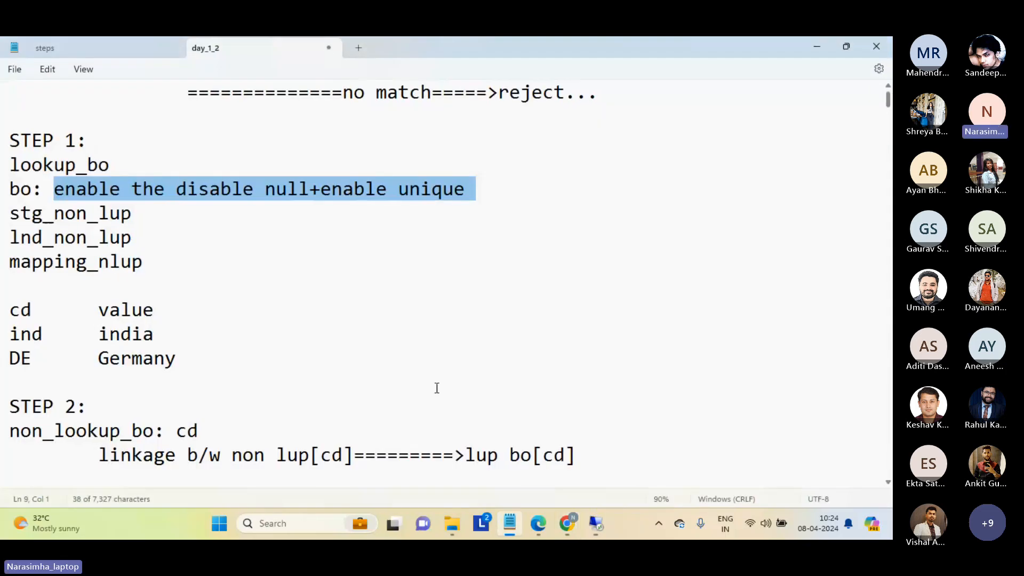
pyautogui.click(181, 286)
pyautogui.press('Down')
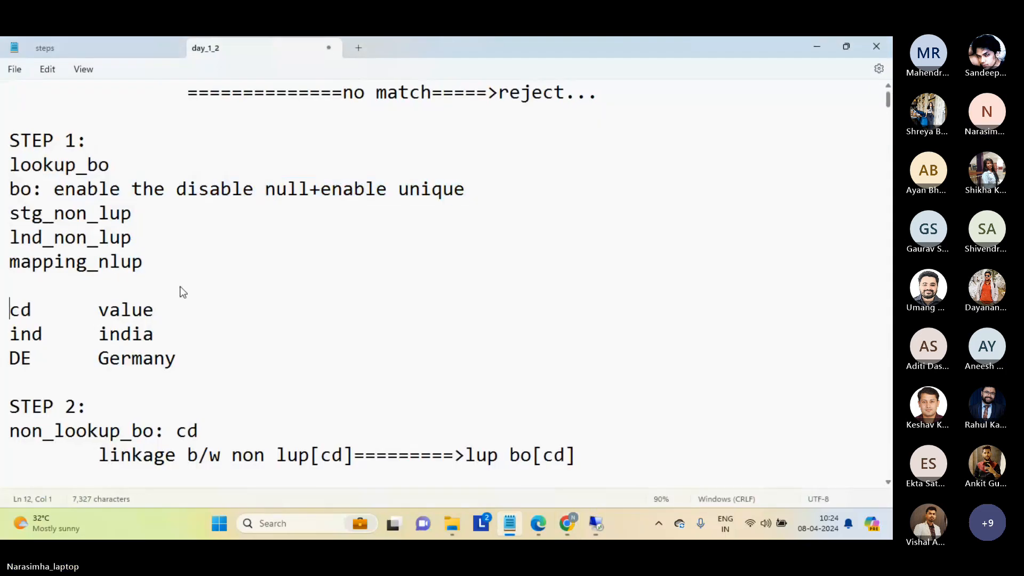
pyautogui.press('Down')
pyautogui.press('Down')
pyautogui.press('Down')
pyautogui.press('Down')
pyautogui.press('Down')
pyautogui.press('Down')
pyautogui.press('Down')
pyautogui.press('Down')
pyautogui.press('Down')
pyautogui.press('Down')
pyautogui.press('Down')
pyautogui.press('Down')
pyautogui.press('Down')
pyautogui.press('Down')
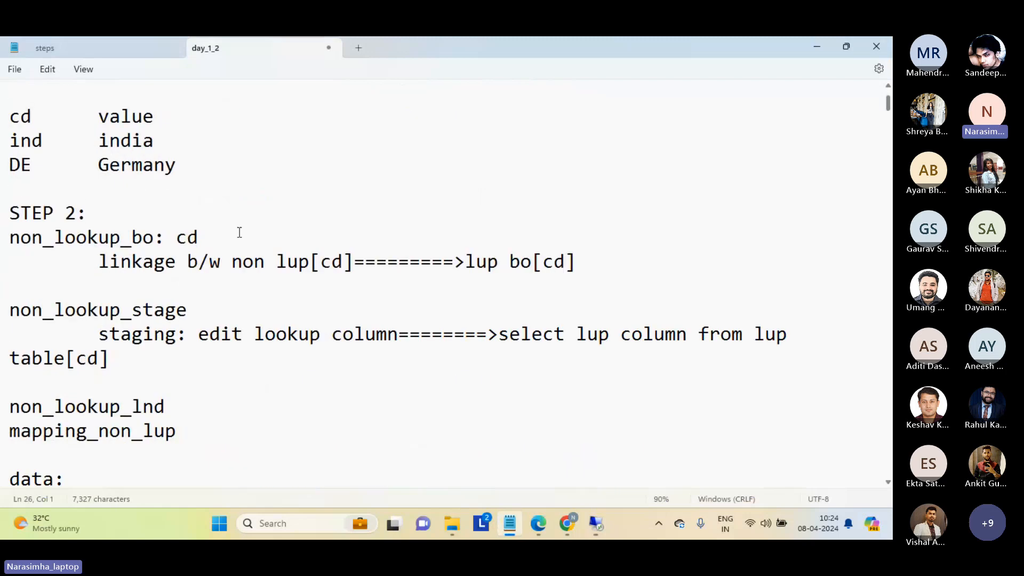
pyautogui.moveTo(251, 220); pyautogui.dragTo(279, 289)
pyautogui.click(280, 290)
pyautogui.moveTo(213, 281); pyautogui.dragTo(231, 360)
pyautogui.press('Right')
# Examine and highlight the note on editing the staging table's lookup column and selecting cd from the lookup table.
pyautogui.click(98, 335)
pyautogui.click(577, 335)
pyautogui.moveTo(744, 335); pyautogui.dragTo(788, 336)
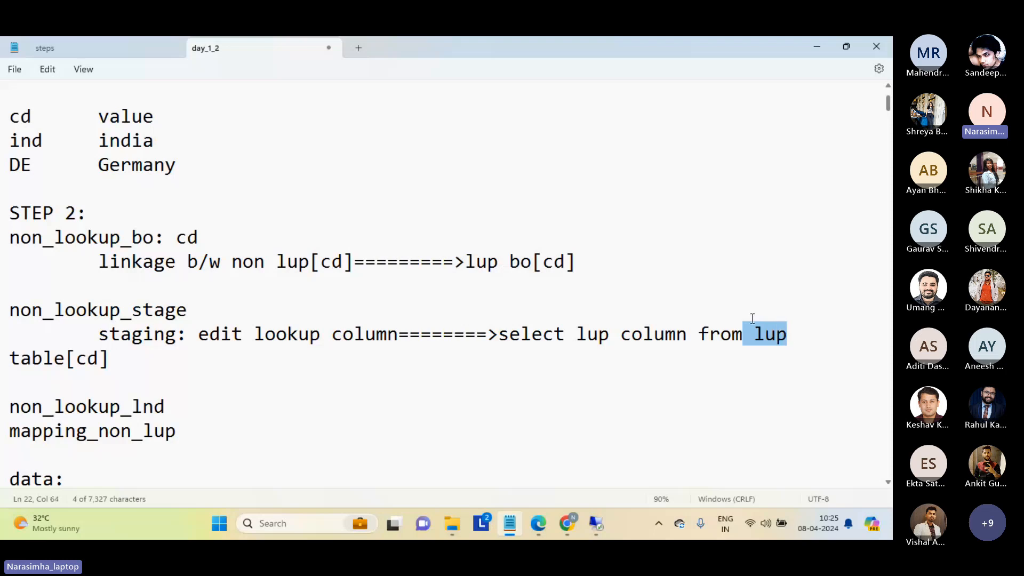
pyautogui.doubleClick(267, 334)
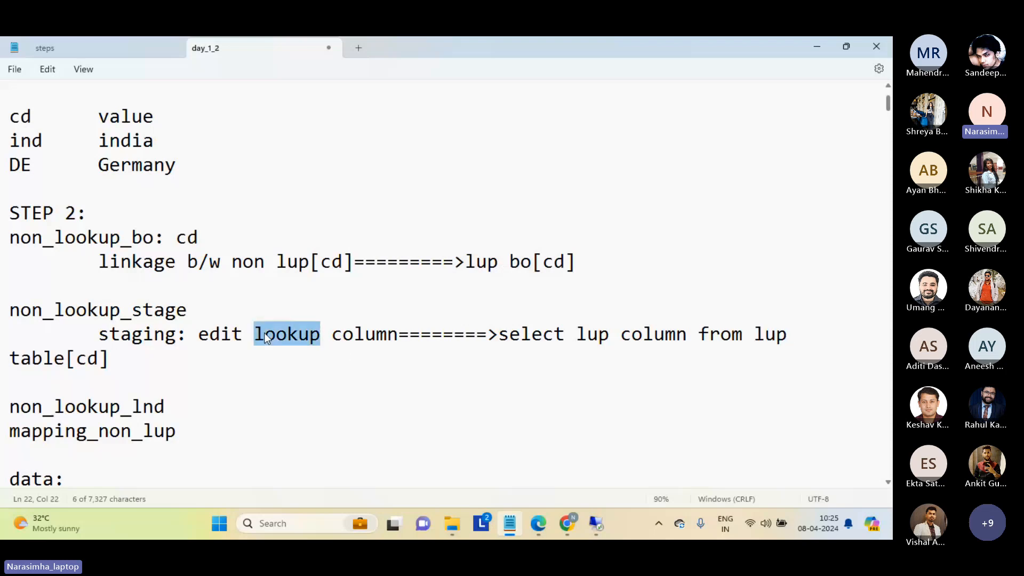
pyautogui.click(775, 340)
pyautogui.doubleClick(772, 340)
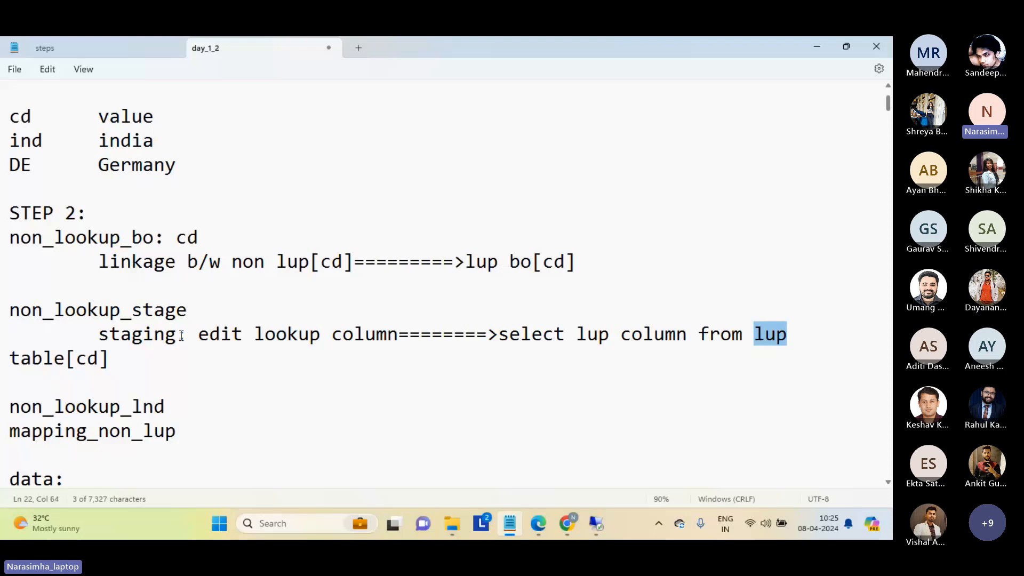
pyautogui.moveTo(95, 331); pyautogui.dragTo(182, 352)
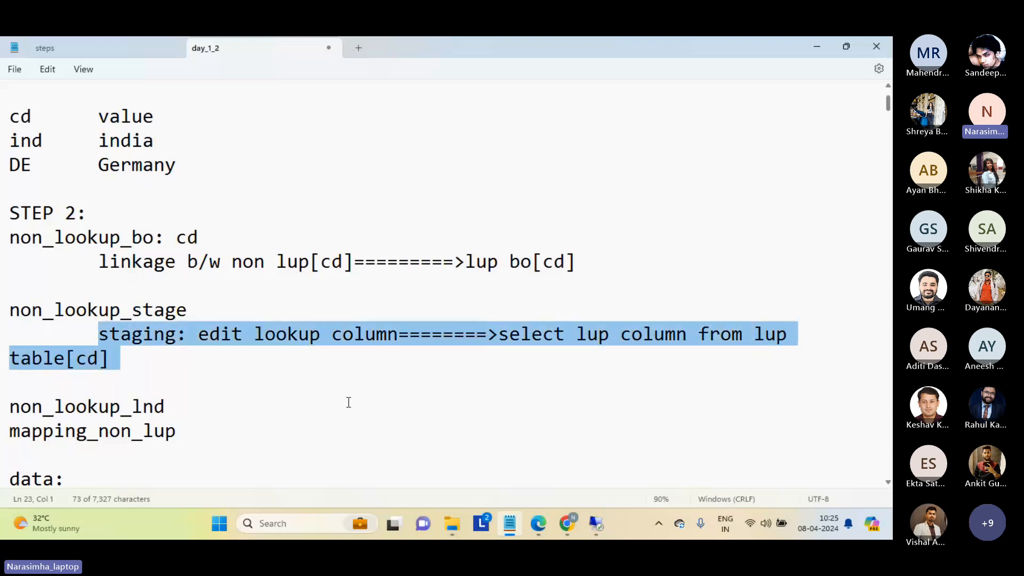
# Switch back to the MDM Hub Console, expand BO_NON_LUP's staging tables and open the STG_NON_LUP properties.
pyautogui.moveTo(596, 524)
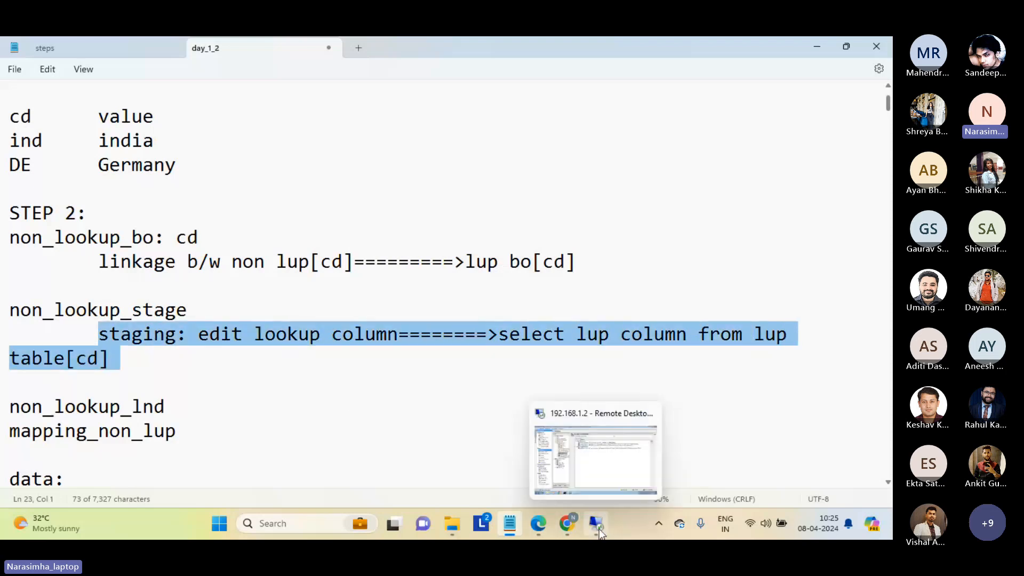
pyautogui.click(612, 486)
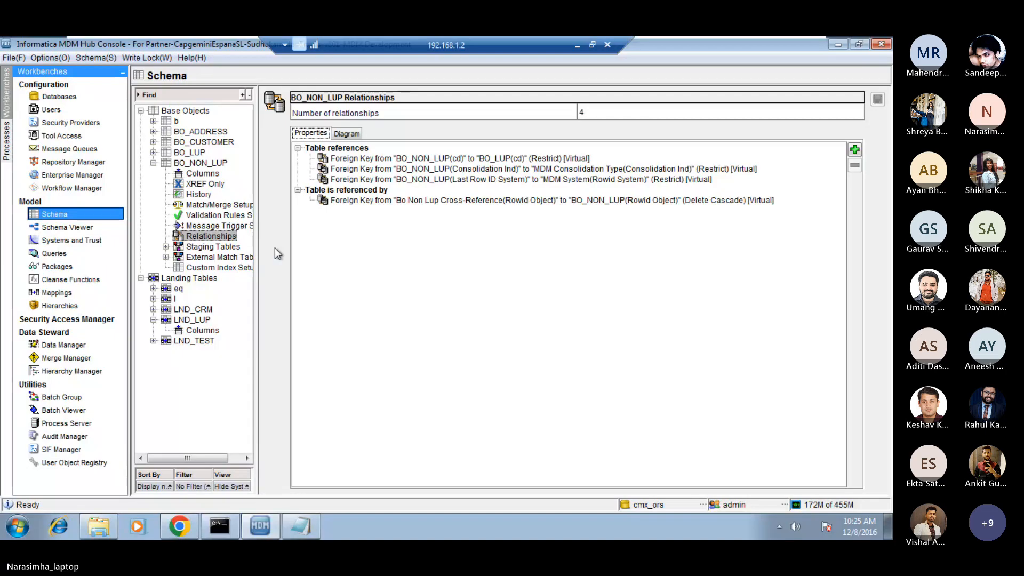
pyautogui.doubleClick(203, 248)
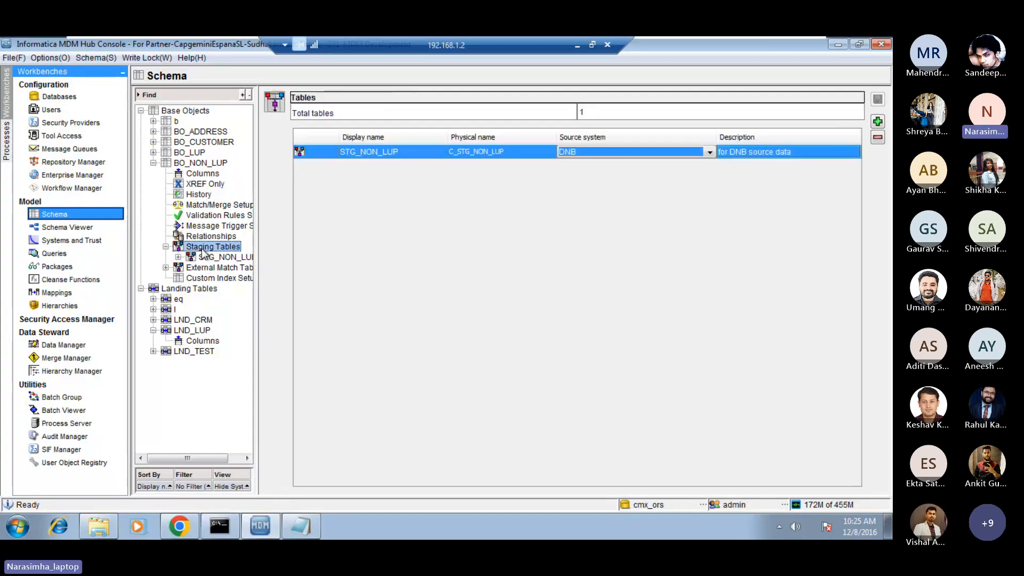
pyautogui.click(222, 258)
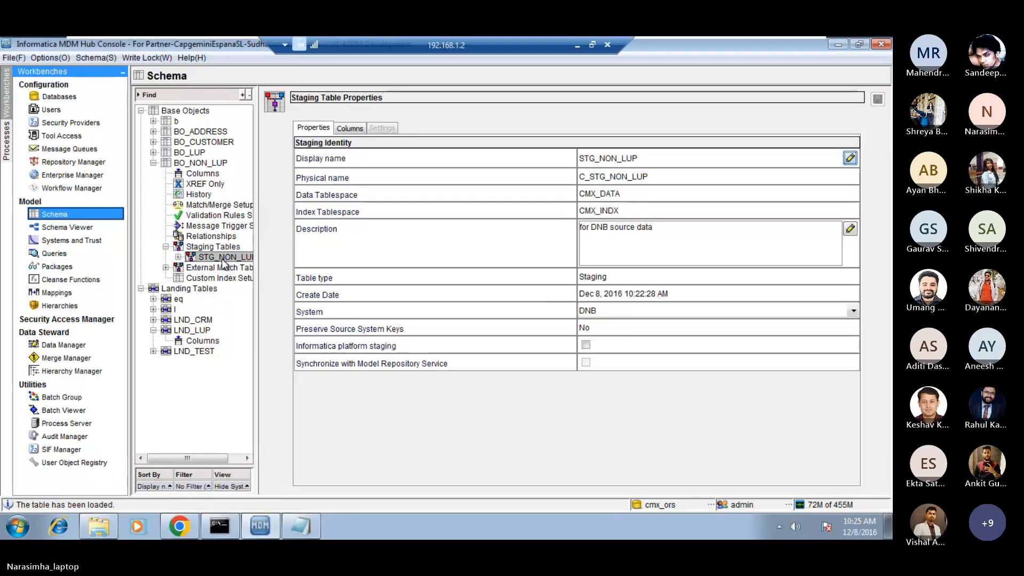
# Open the lookup definition for STG_NON_LUP's cd column and select cd under BO_LUP as the lookup column.
pyautogui.click(348, 129)
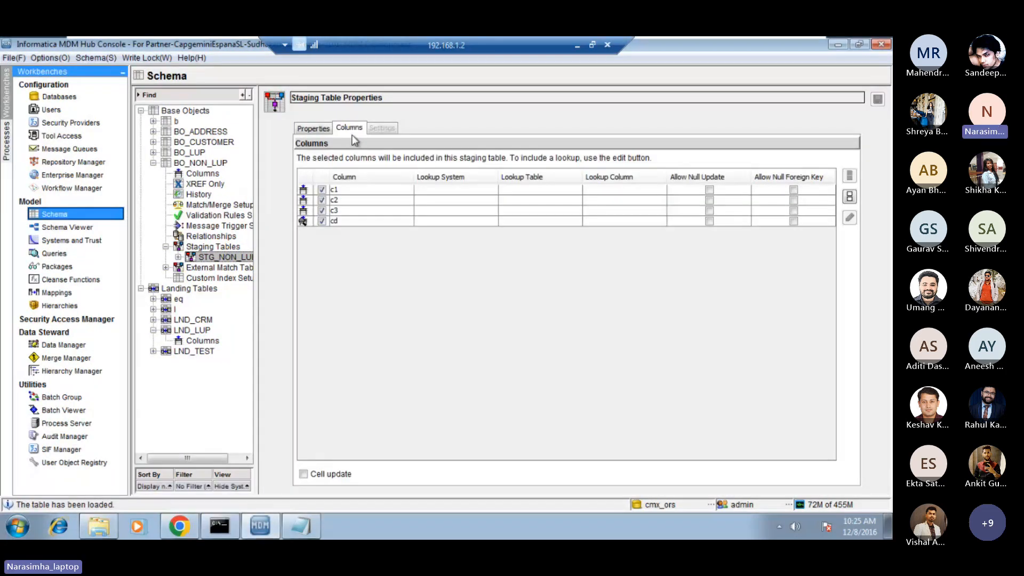
pyautogui.click(433, 220)
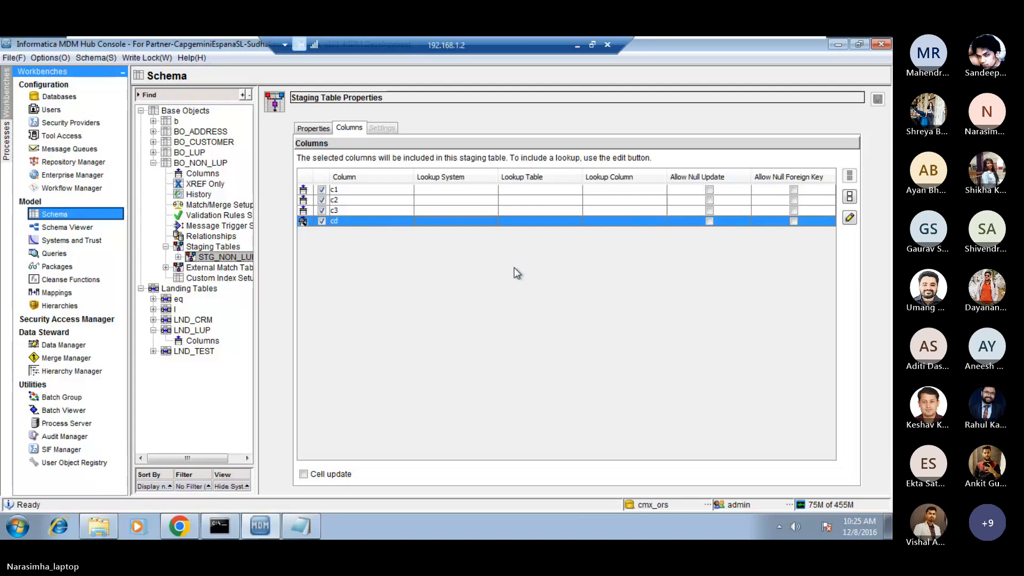
pyautogui.click(850, 219)
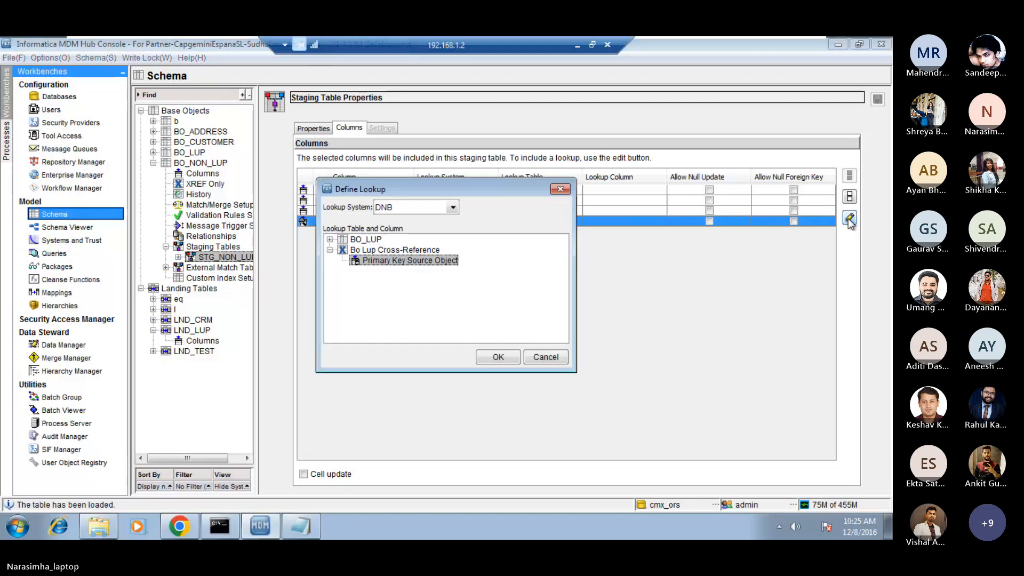
pyautogui.click(331, 239)
pyautogui.click(368, 250)
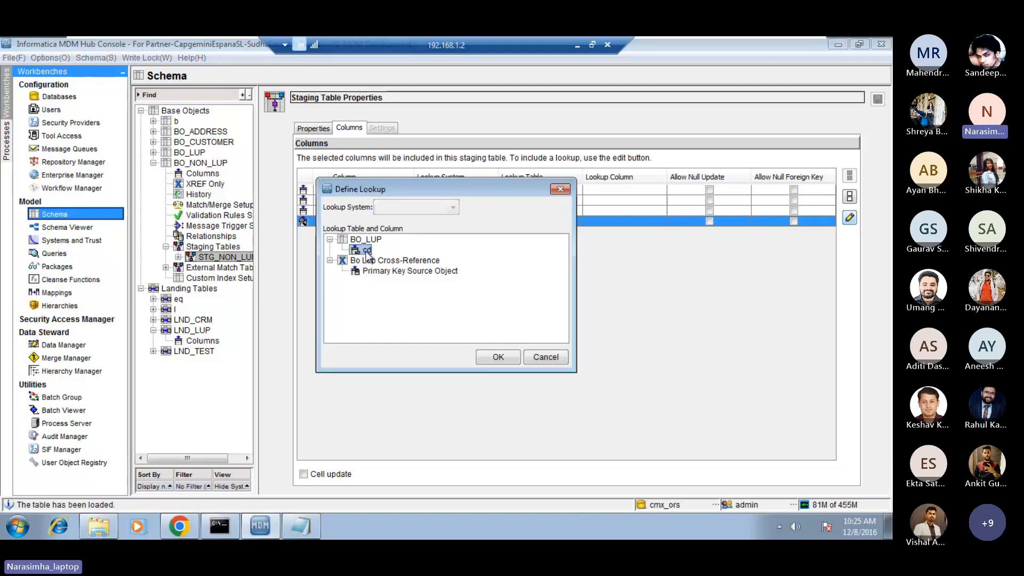
pyautogui.moveTo(442, 191); pyautogui.dragTo(650, 246)
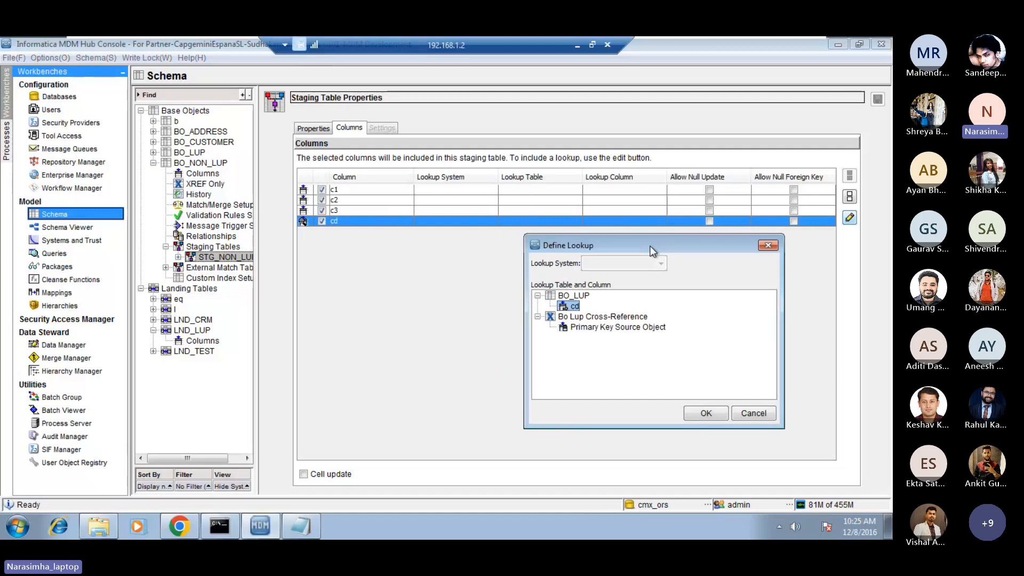
# Switch to the day_1_2 notes in Notepad, review the note on selecting the lookup column from the lookup table, and return to the MDM Hub Console.
pyautogui.click(578, 46)
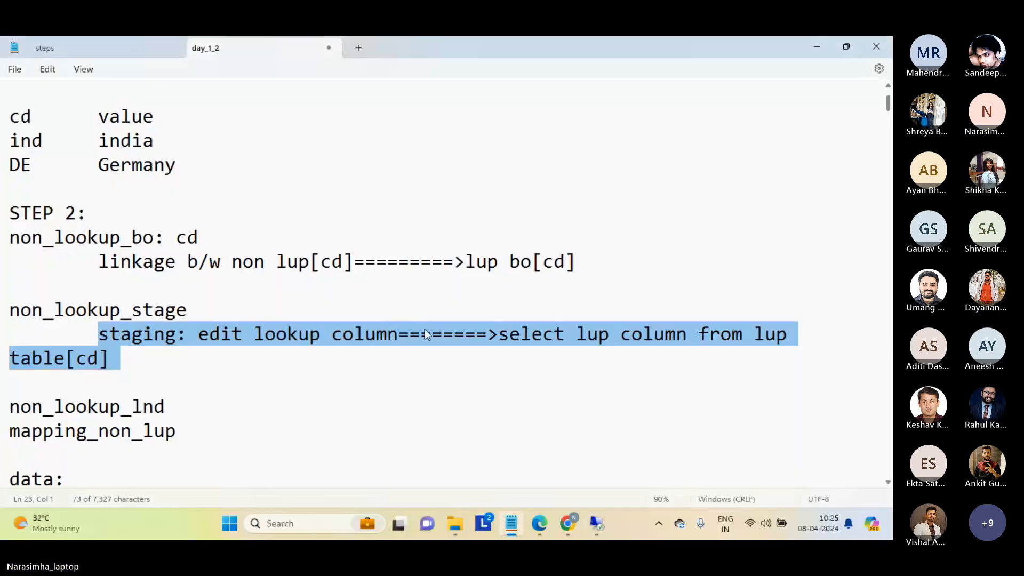
pyautogui.click(500, 335)
pyautogui.moveTo(500, 336); pyautogui.dragTo(680, 345)
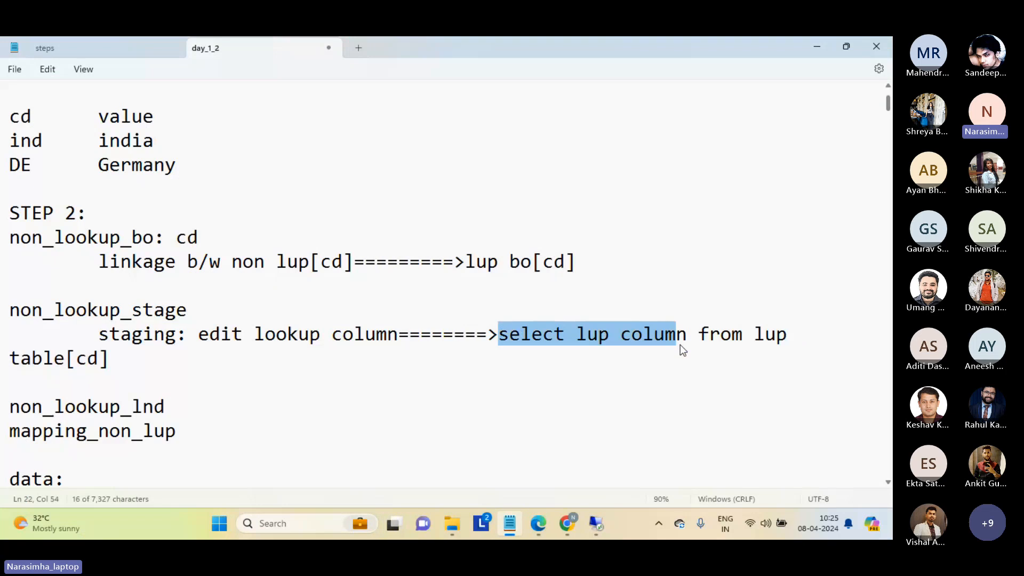
pyautogui.doubleClick(57, 359)
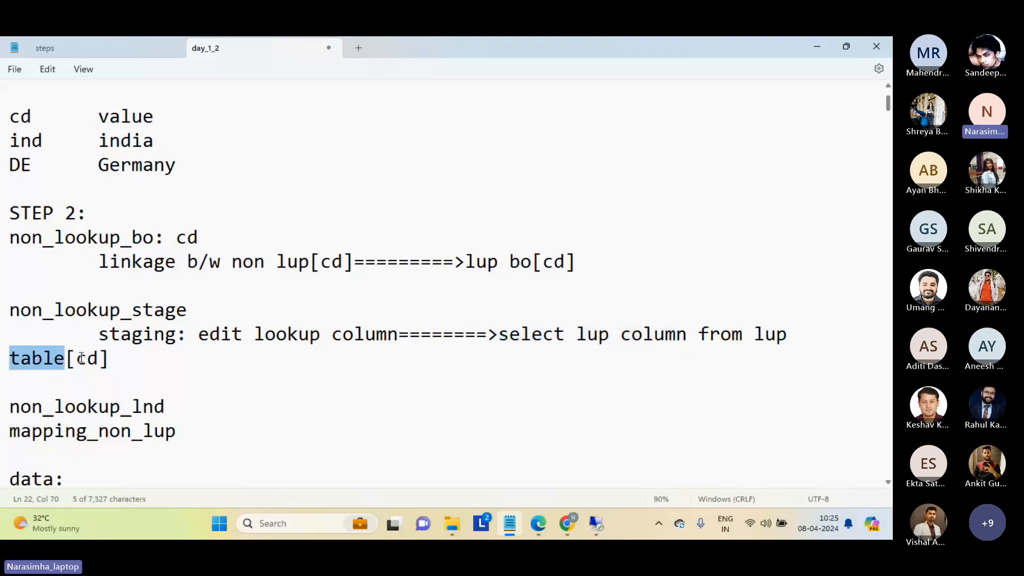
pyautogui.doubleClick(86, 358)
pyautogui.click(598, 525)
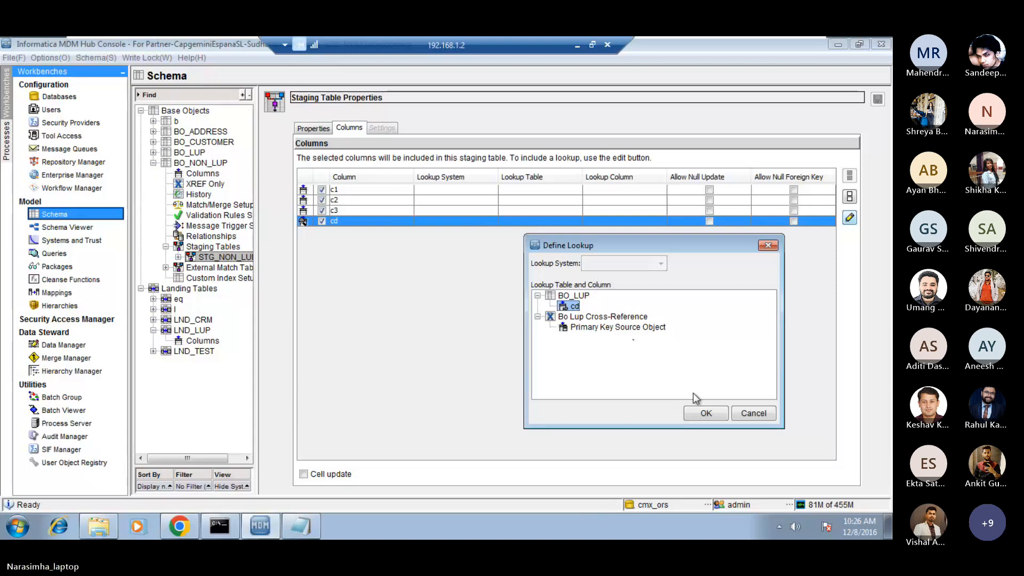
# Accept the BO_LUP cd lookup for the cd column and save the STG_NON_LUP staging table.
pyautogui.click(706, 415)
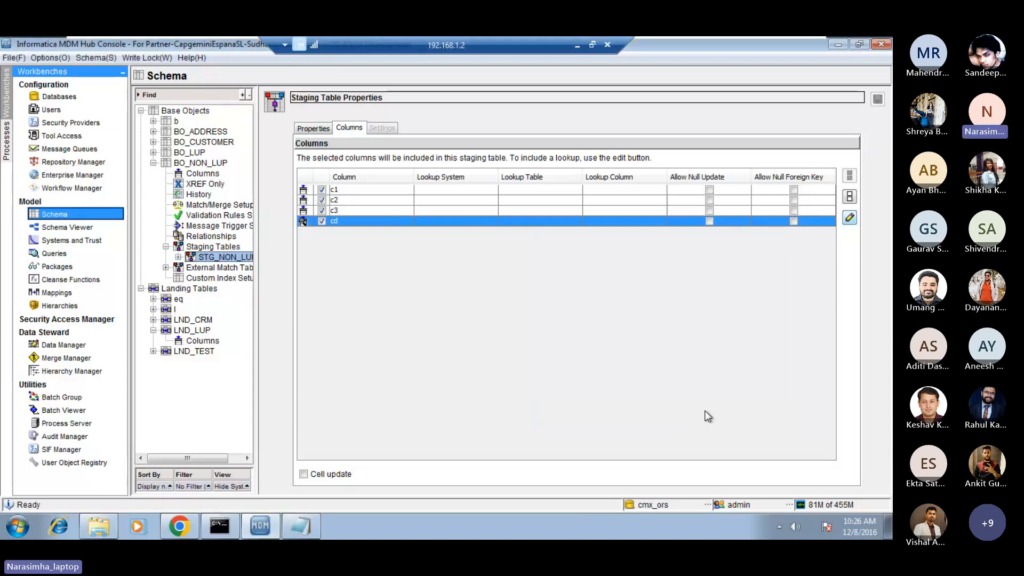
pyautogui.click(527, 222)
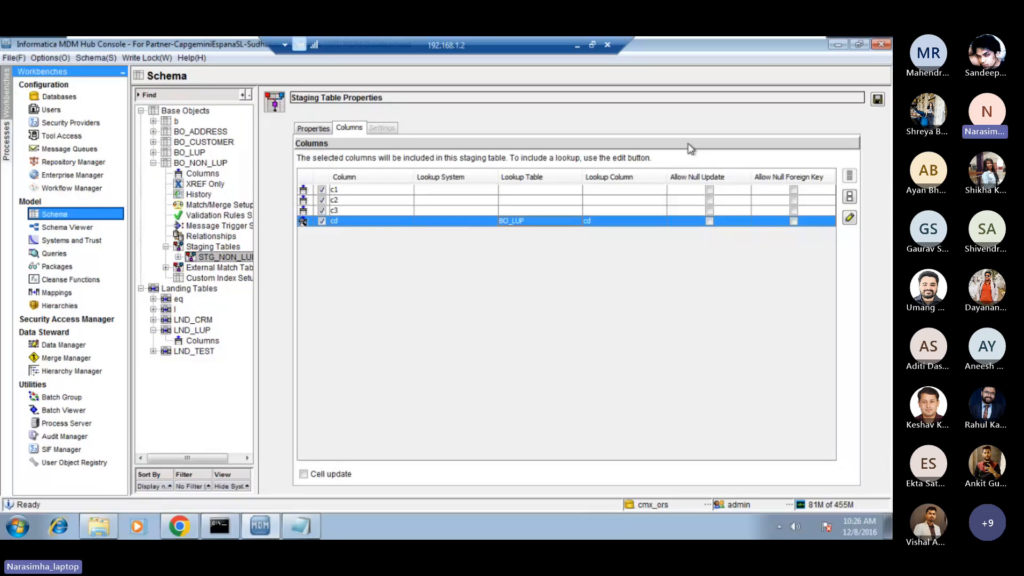
pyautogui.click(878, 99)
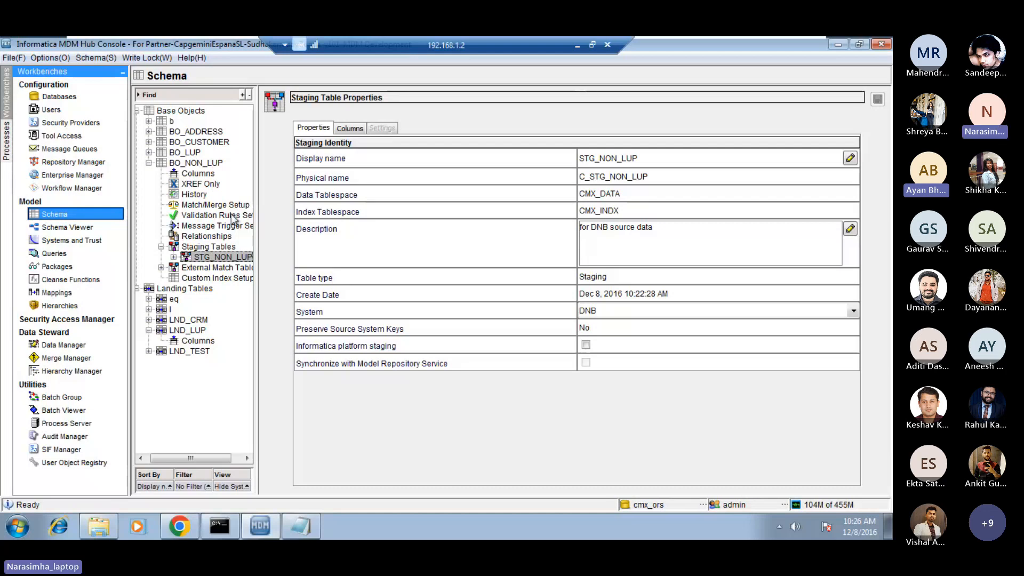
# Reopen the cd column's lookup definition, compare BO_LUP's cd with the cross-reference's Primary Key Source Object, and close it without changes.
pyautogui.click(349, 129)
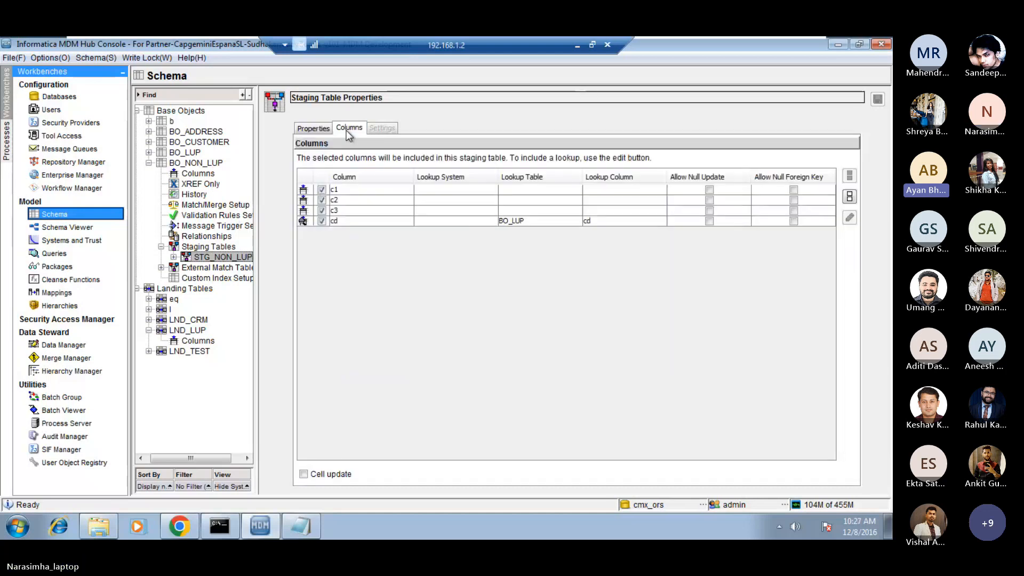
pyautogui.click(356, 222)
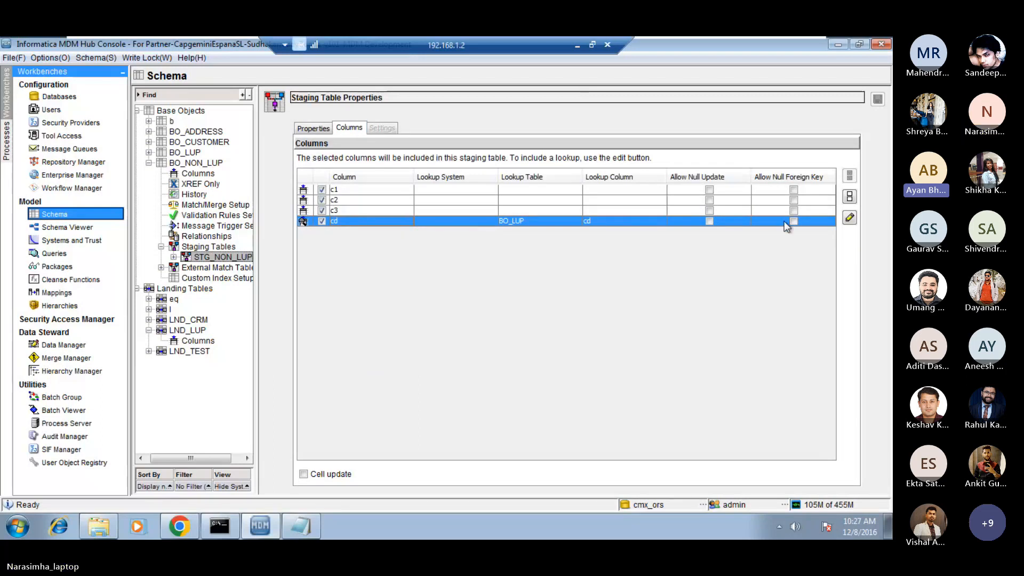
pyautogui.click(850, 218)
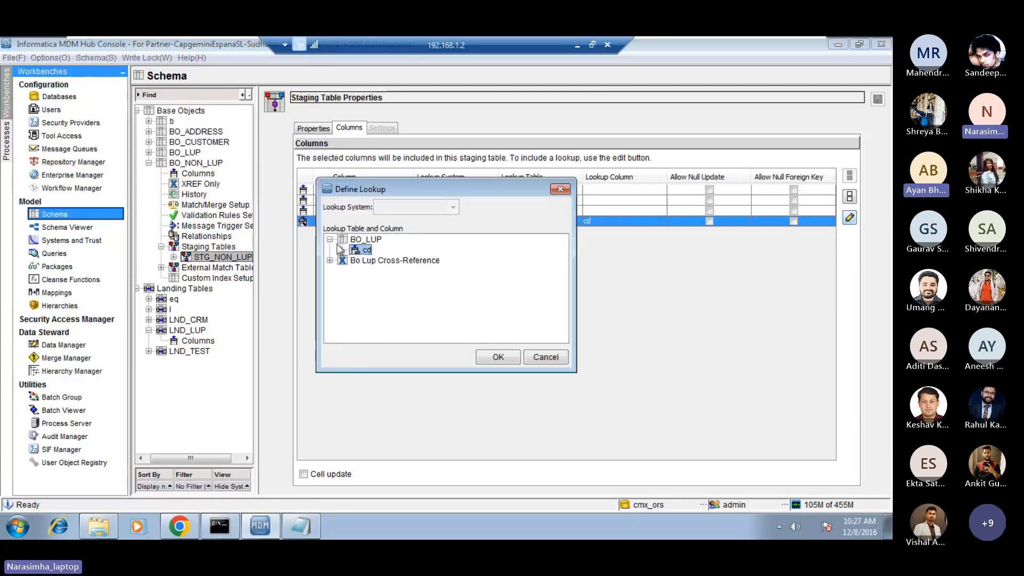
pyautogui.click(330, 261)
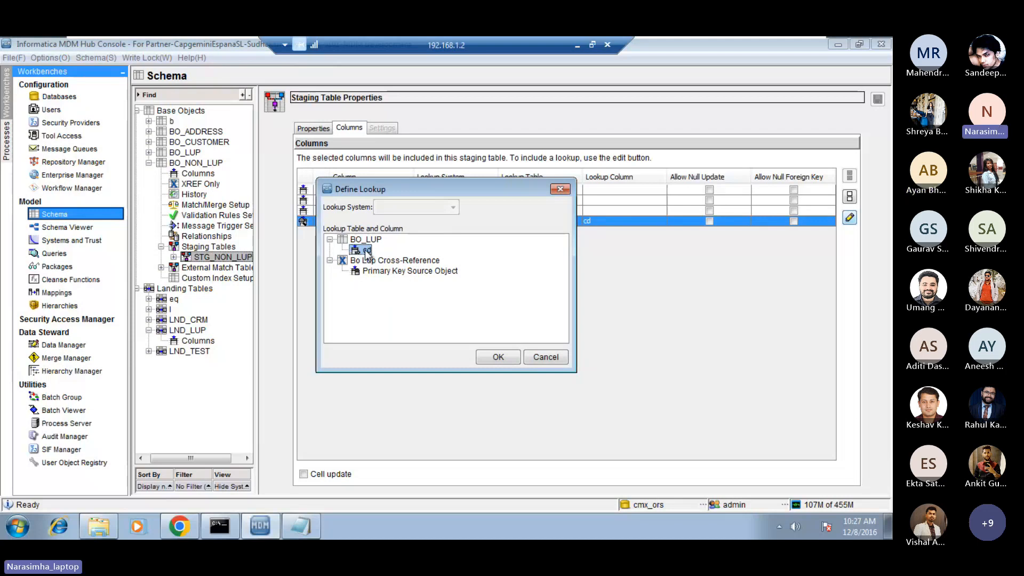
pyautogui.click(382, 272)
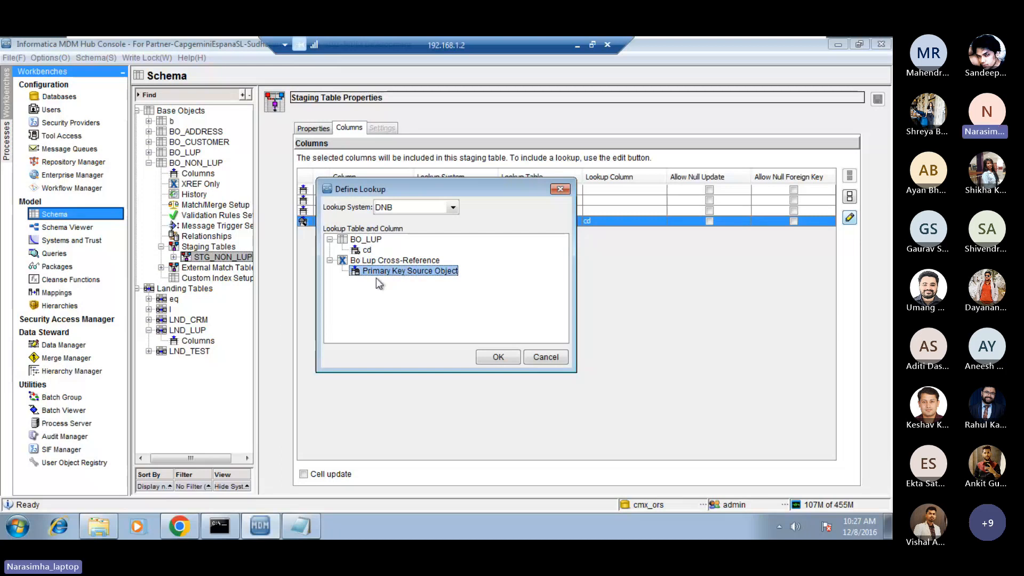
pyautogui.click(368, 252)
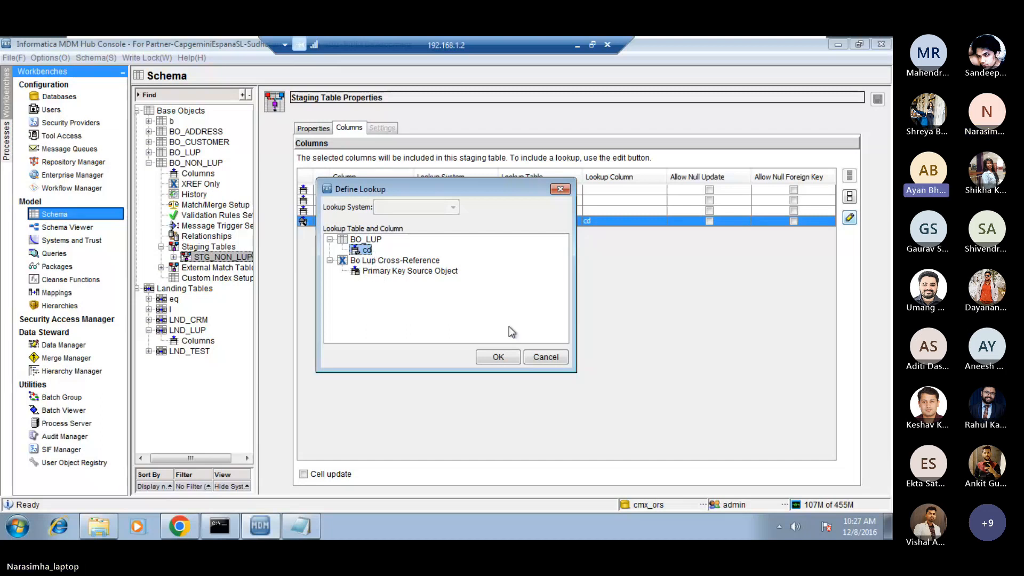
pyautogui.click(530, 357)
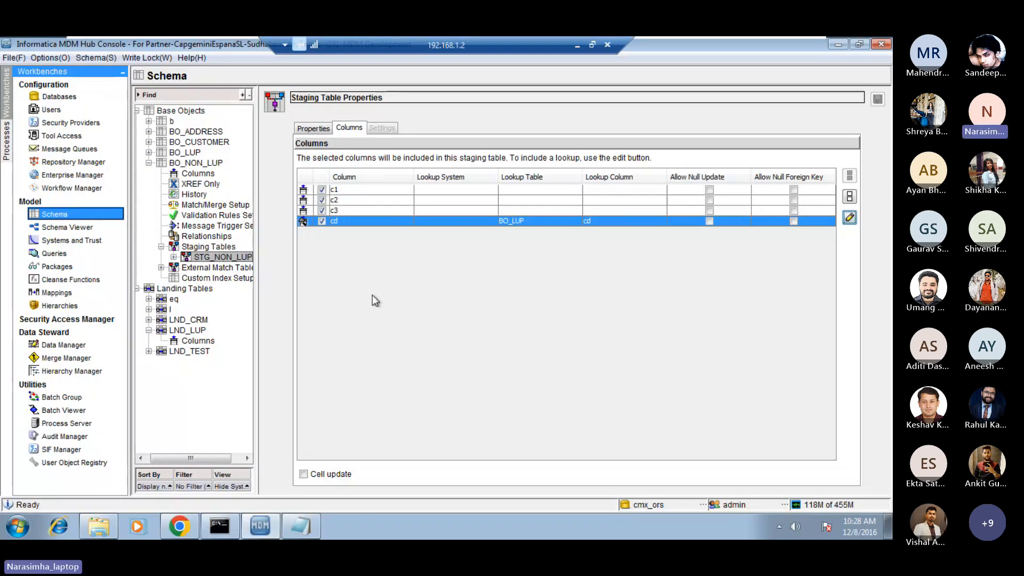
# Start adding a landing table under Landing Tables with the display name LND_NON_LUP.
pyautogui.click(185, 290)
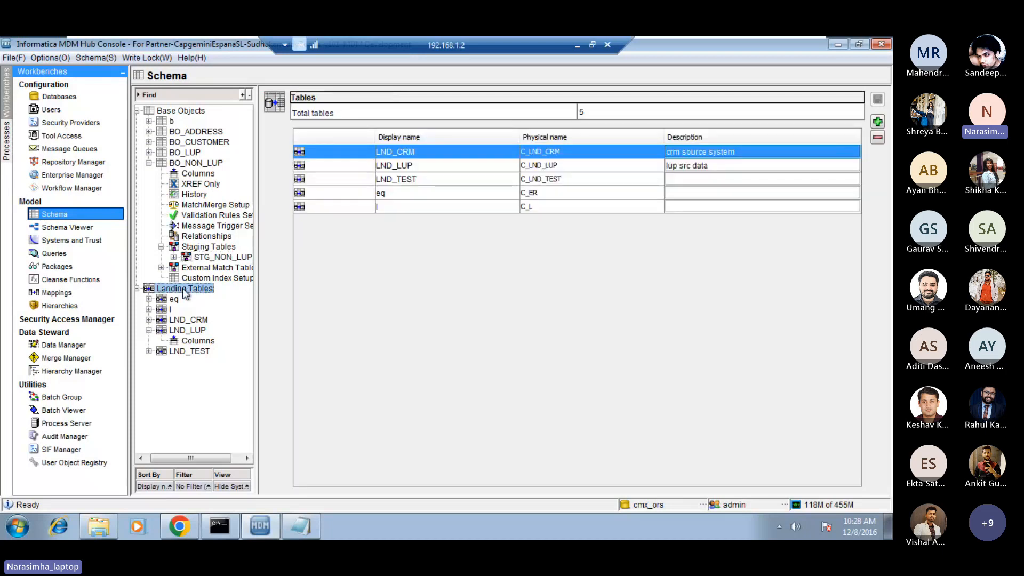
pyautogui.rightClick(184, 290)
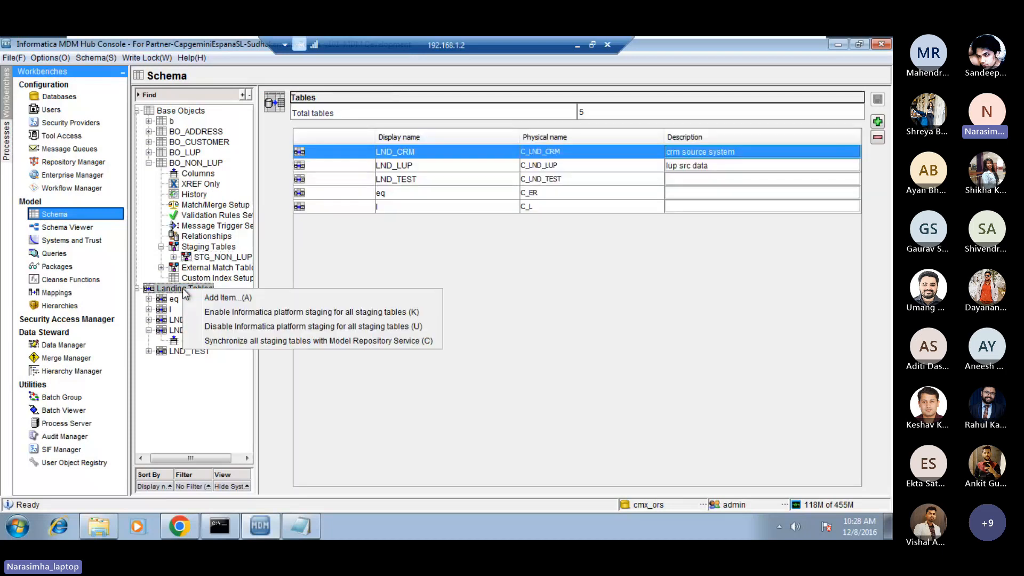
pyautogui.click(213, 298)
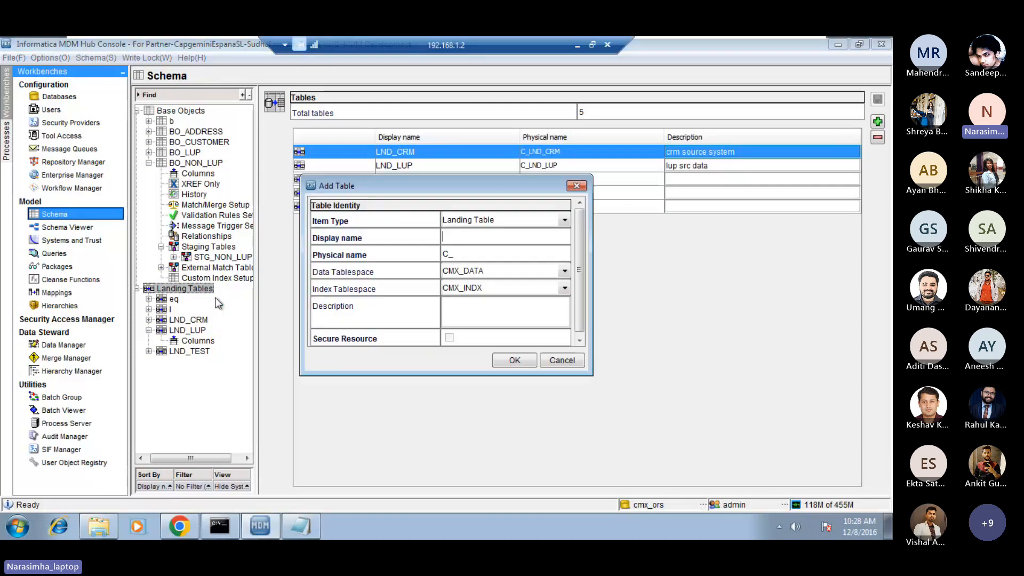
pyautogui.click(451, 235)
pyautogui.press('capslock')
pyautogui.write('LND')
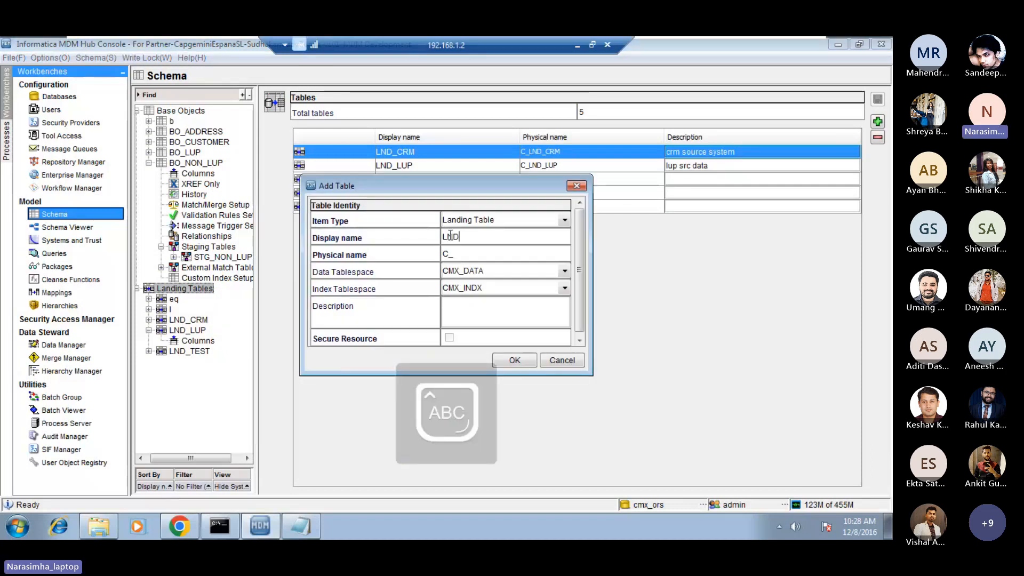
pyautogui.write('_NON_LUP')
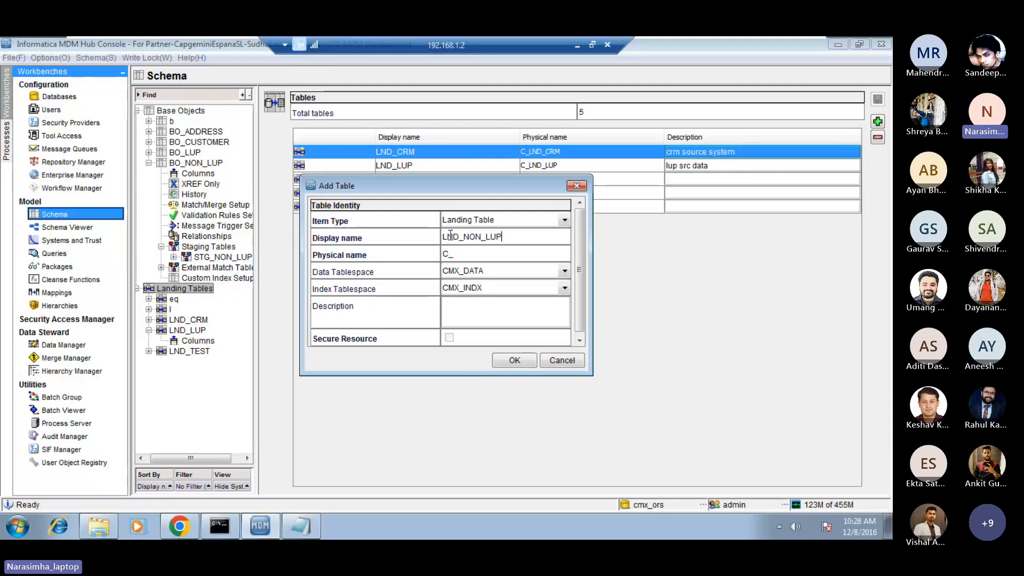
pyautogui.press('capslock')
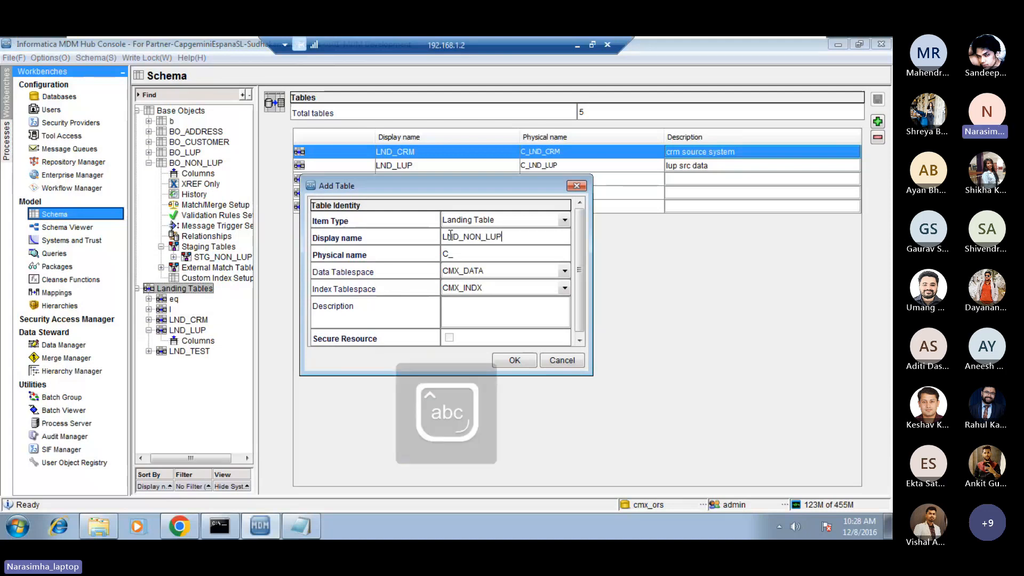
pyautogui.press('Tab')
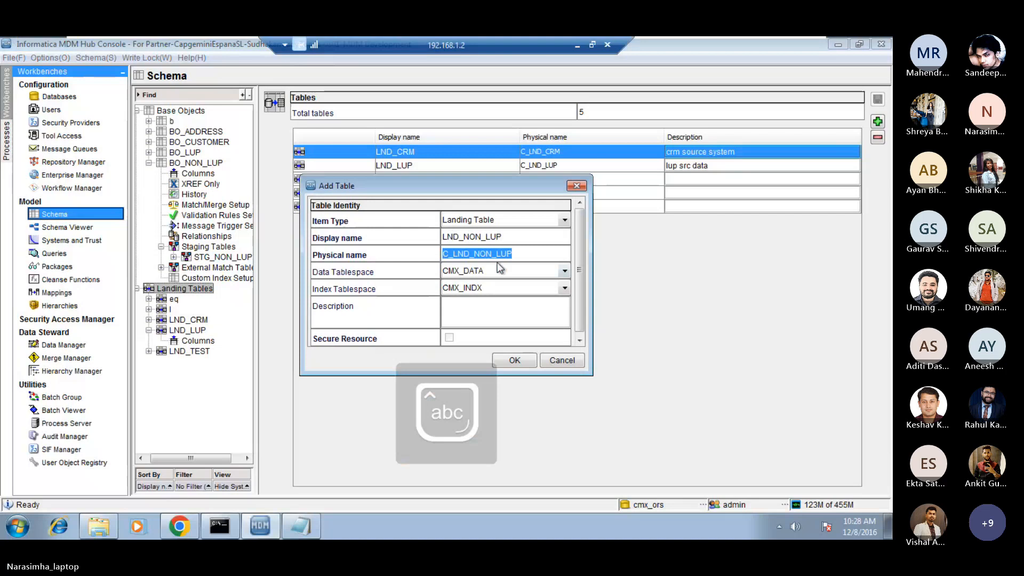
# Check the new landing table's display and physical names and create the table with the default tablespaces.
pyautogui.click(521, 256)
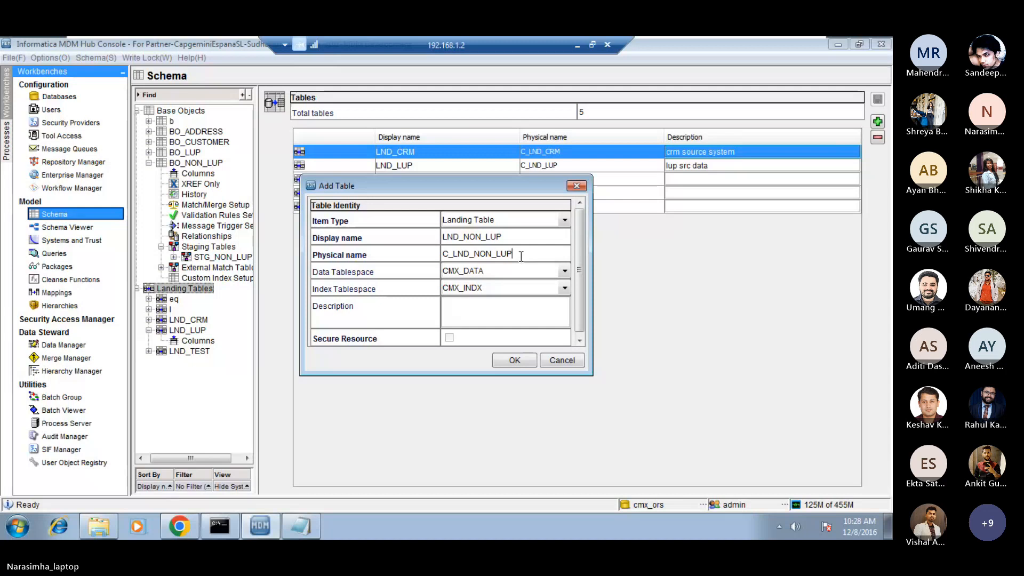
pyautogui.moveTo(486, 185); pyautogui.dragTo(461, 180)
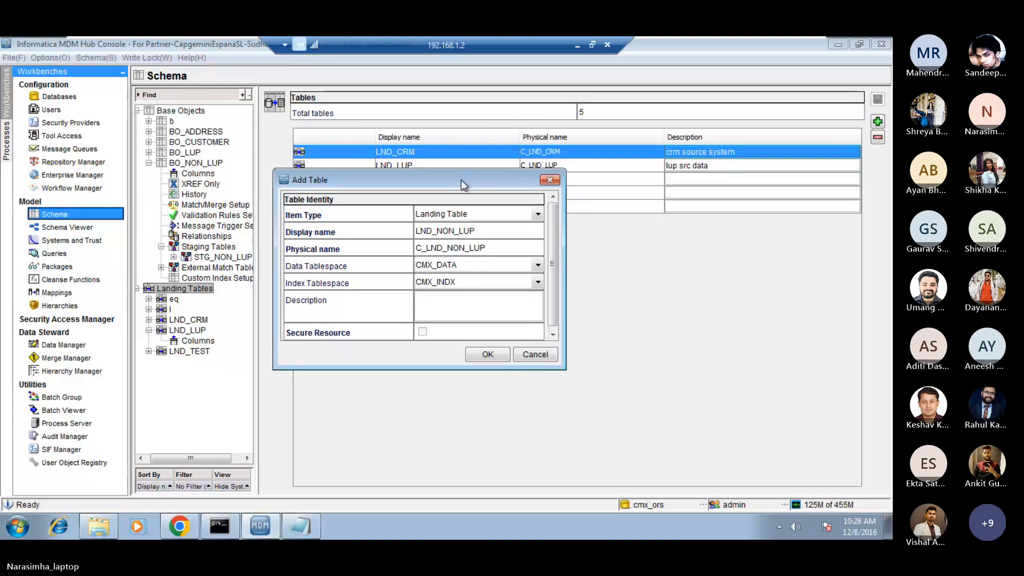
pyautogui.moveTo(461, 180)
pyautogui.mouseDown()
pyautogui.moveTo(487, 194)
pyautogui.moveTo(450, 178)
pyautogui.moveTo(460, 177)
pyautogui.mouseUp()
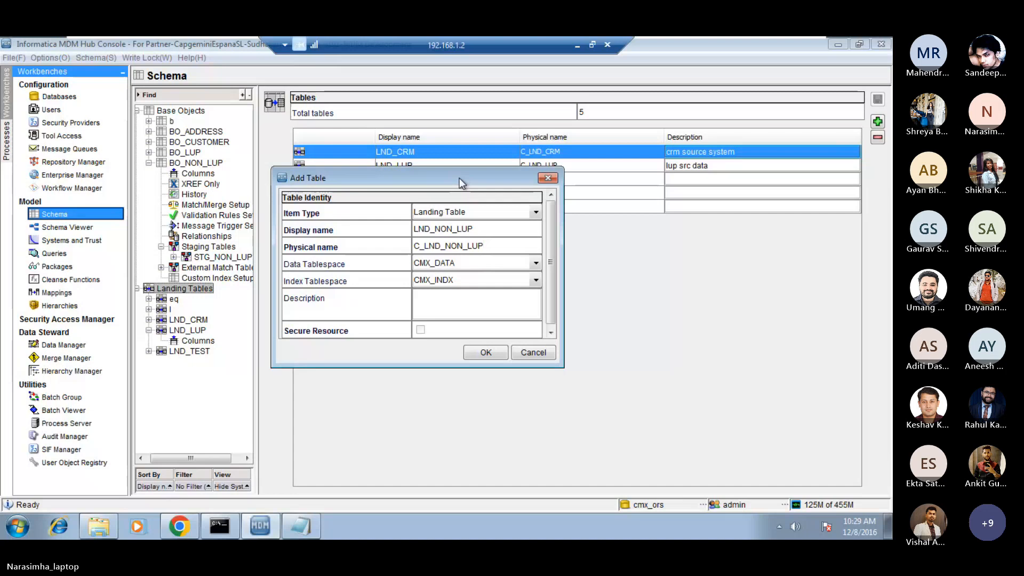
pyautogui.doubleClick(471, 227)
pyautogui.doubleClick(490, 246)
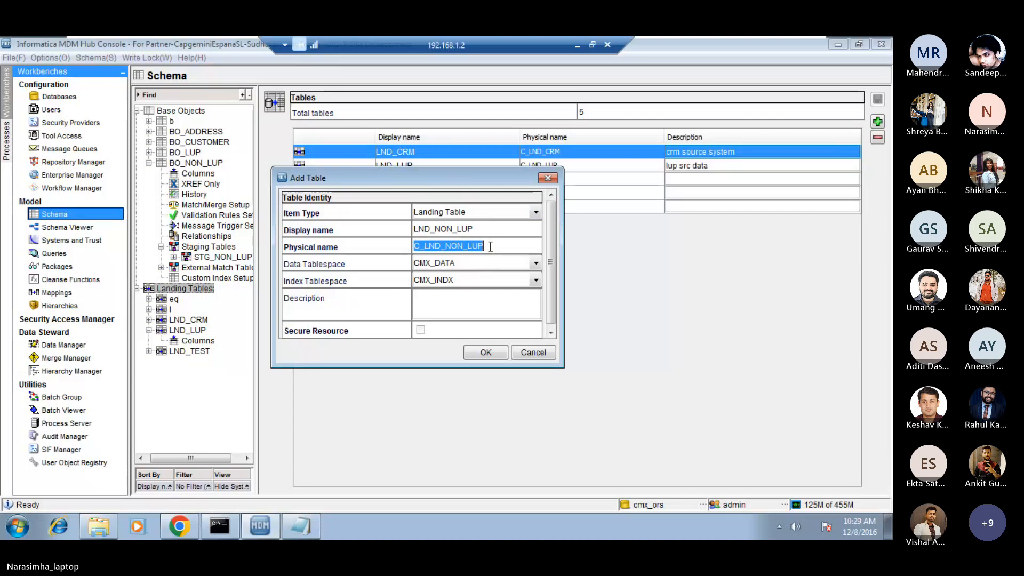
pyautogui.click(490, 247)
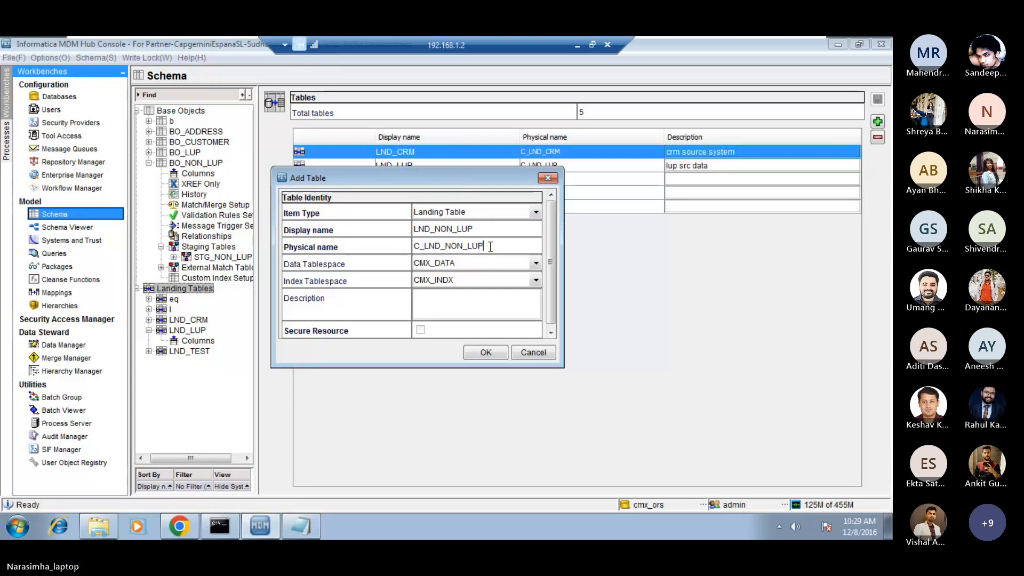
pyautogui.click(480, 352)
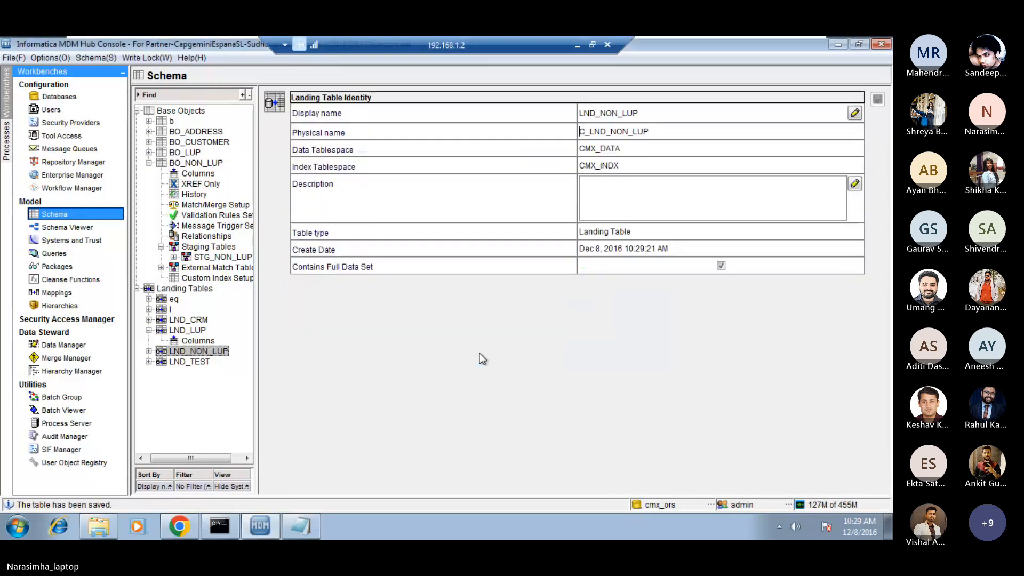
# Add VARCHAR columns c1 and c2 with length 50 to the LND_NON_LUP landing table.
pyautogui.click(149, 352)
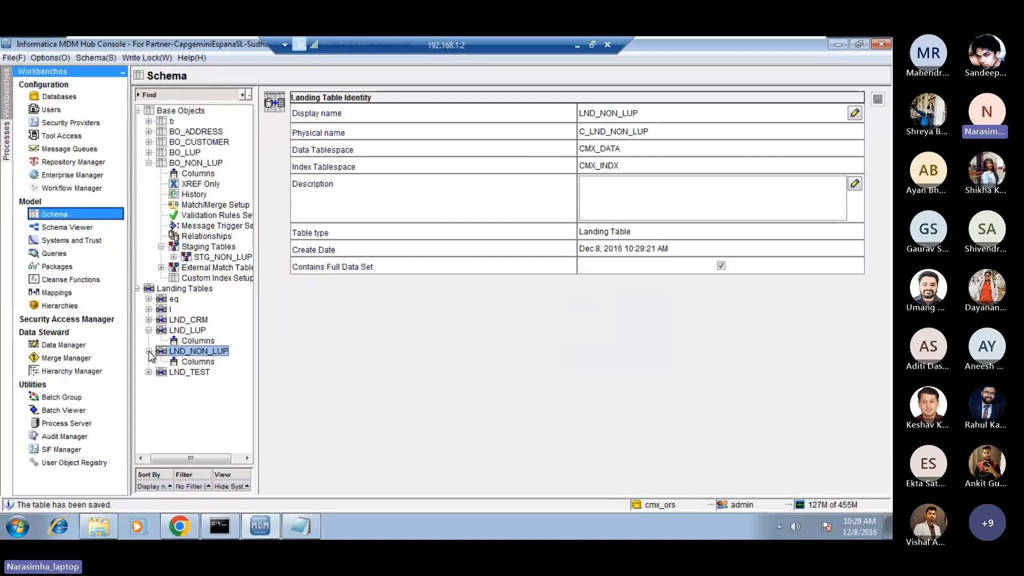
pyautogui.click(199, 363)
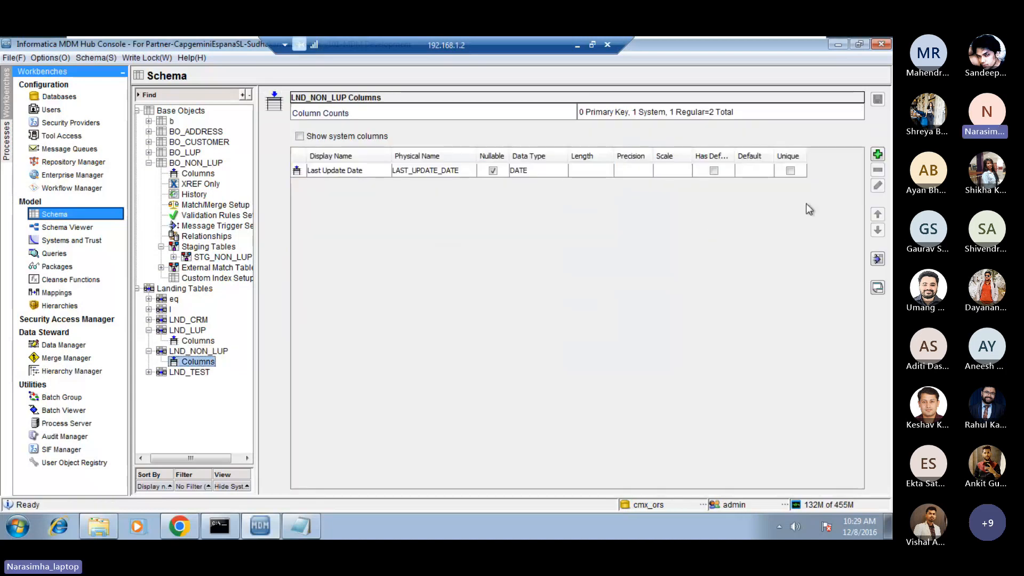
pyautogui.click(878, 156)
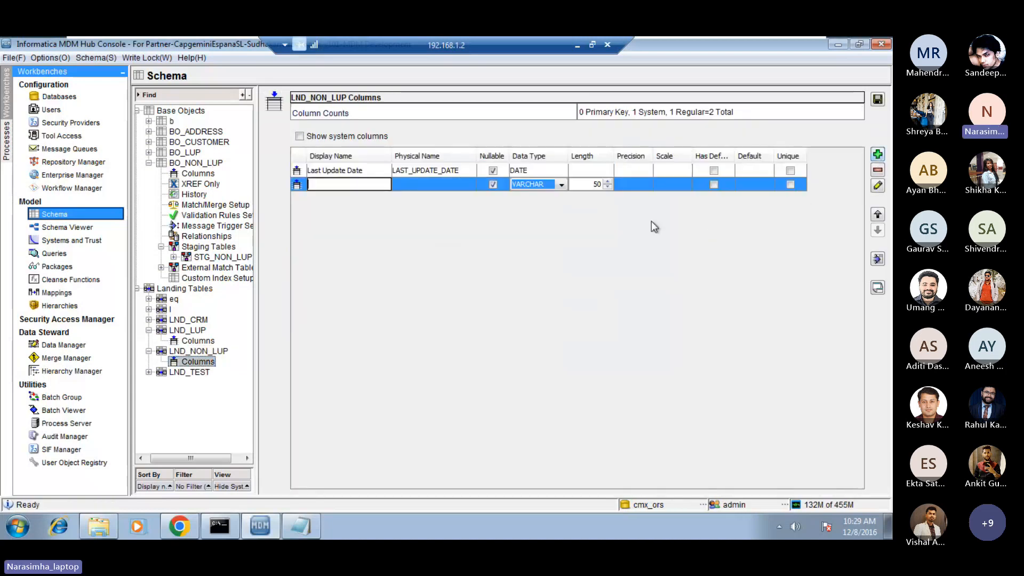
pyautogui.write('c1')
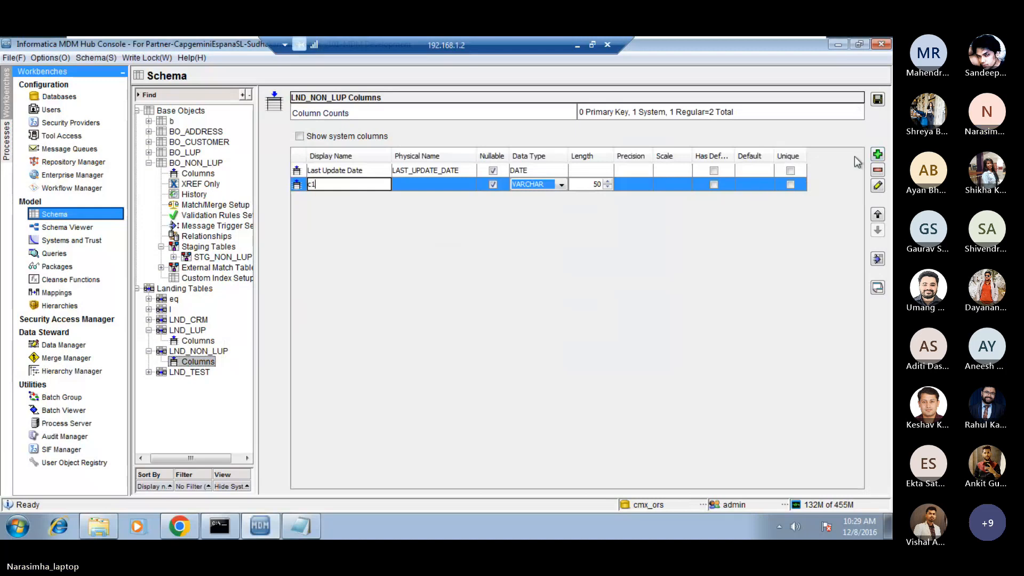
pyautogui.click(877, 155)
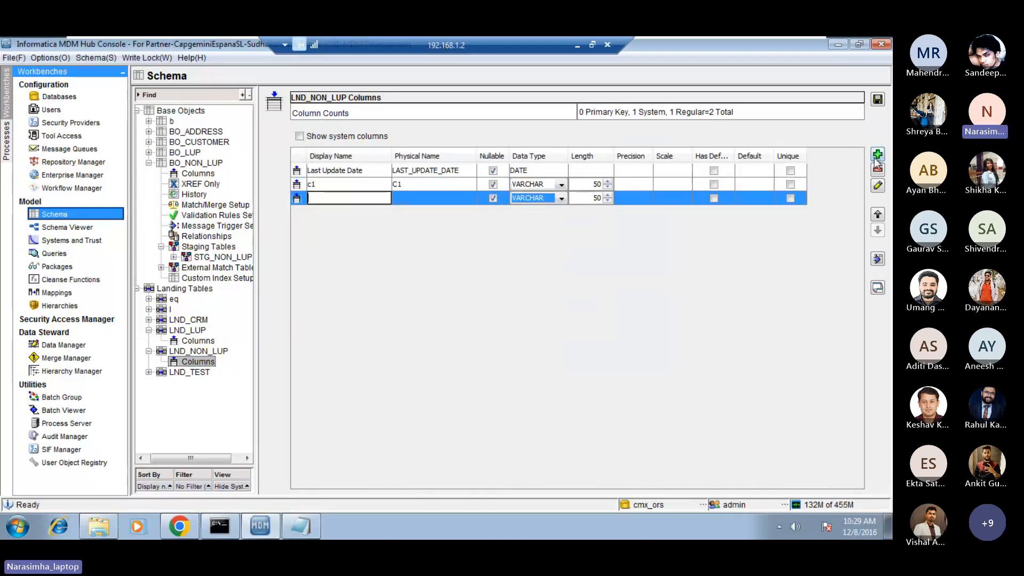
pyautogui.write('c2')
# Add VARCHAR columns c3 and cd with length 50 to LND_NON_LUP and save the landing table's columns.
pyautogui.click(878, 156)
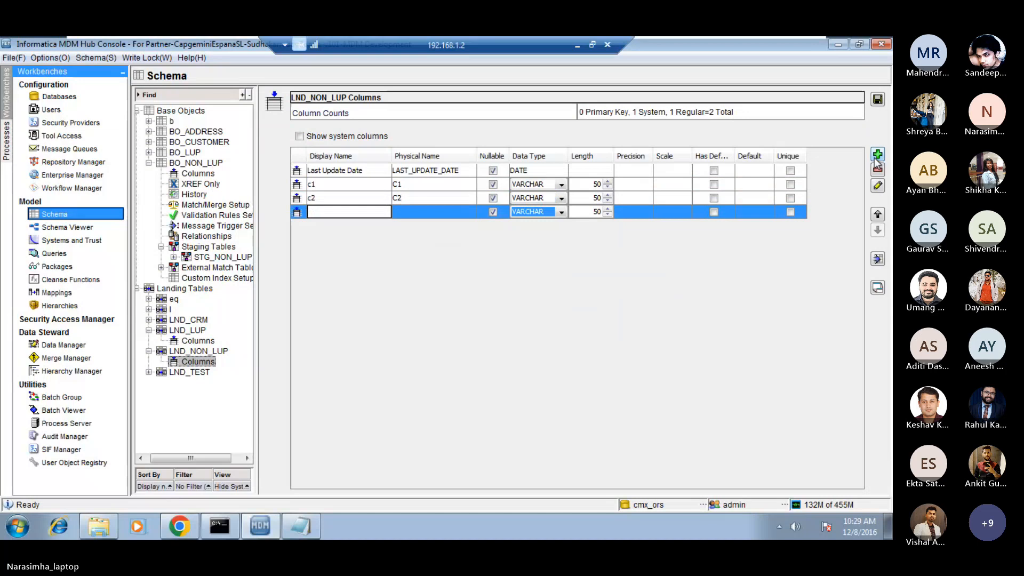
pyautogui.write('c3')
pyautogui.click(878, 155)
pyautogui.write('c')
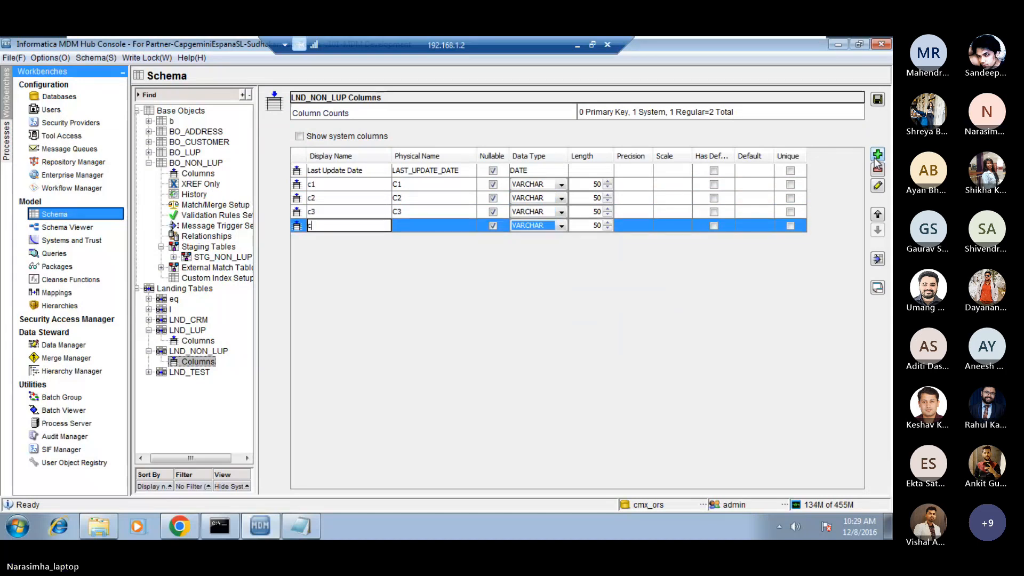
pyautogui.write('d')
pyautogui.press('Return')
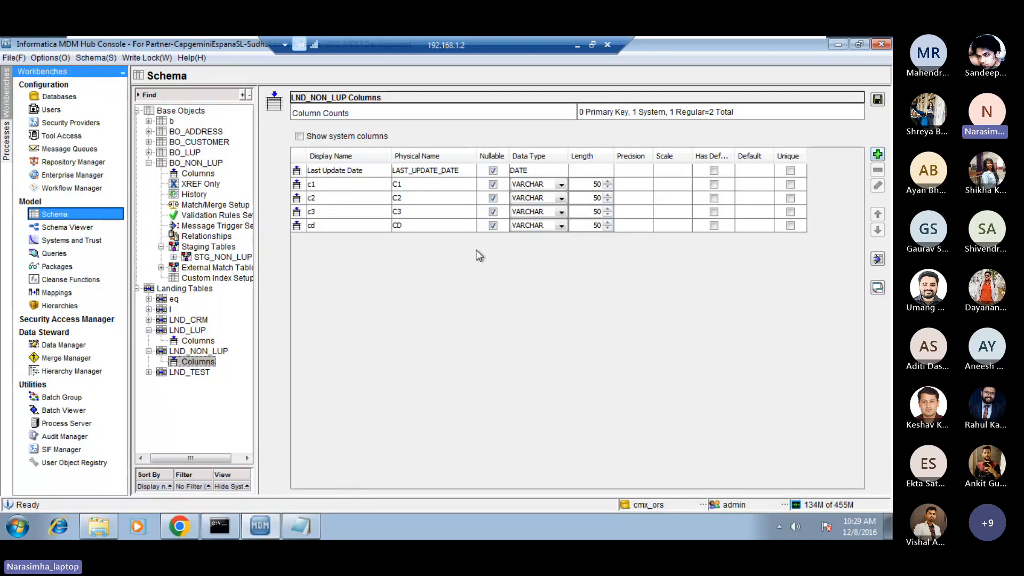
pyautogui.click(355, 187)
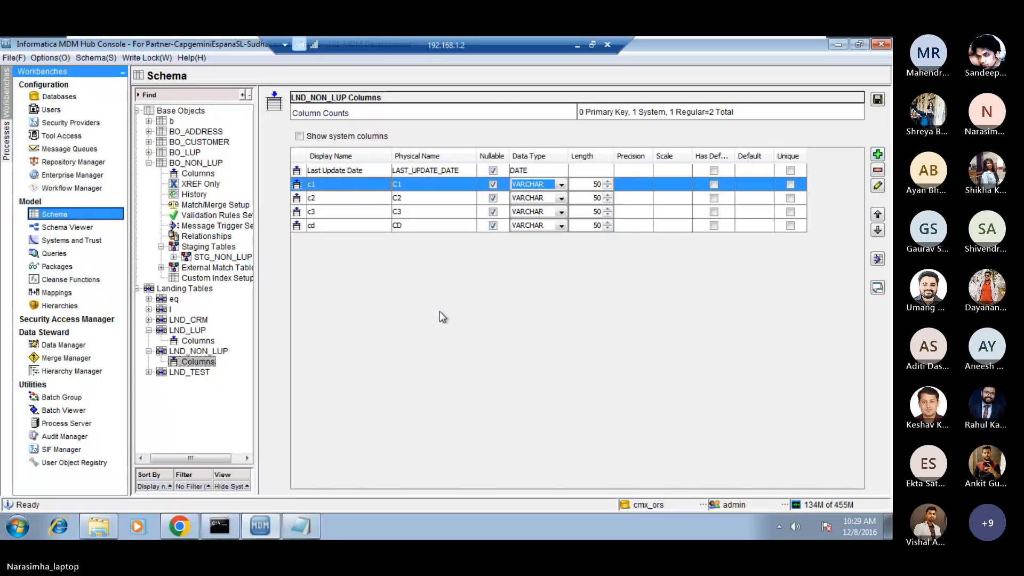
pyautogui.click(878, 101)
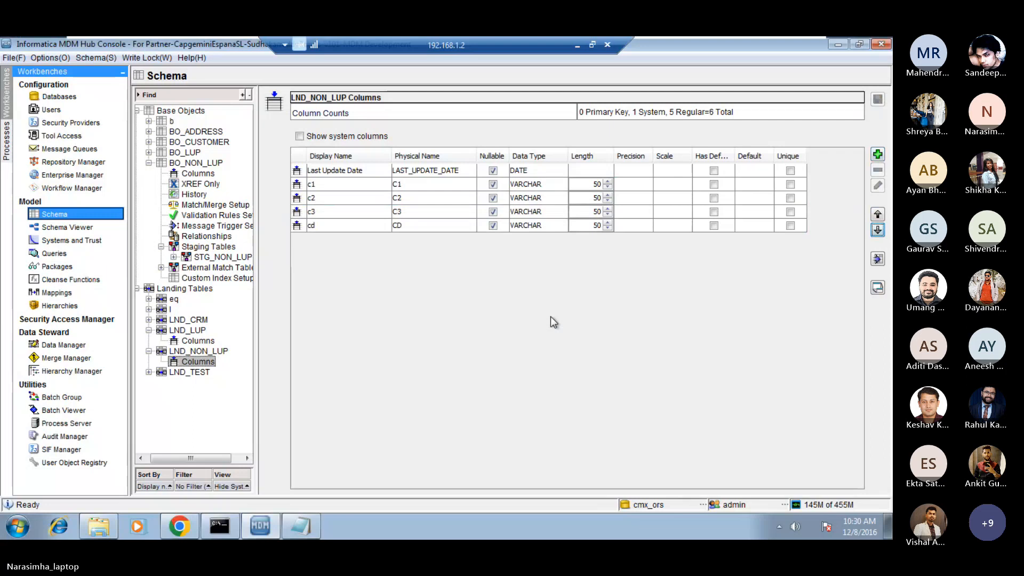
# Start a new mapping named mapping_NON_LUP with the description "non lup mapping".
pyautogui.click(57, 291)
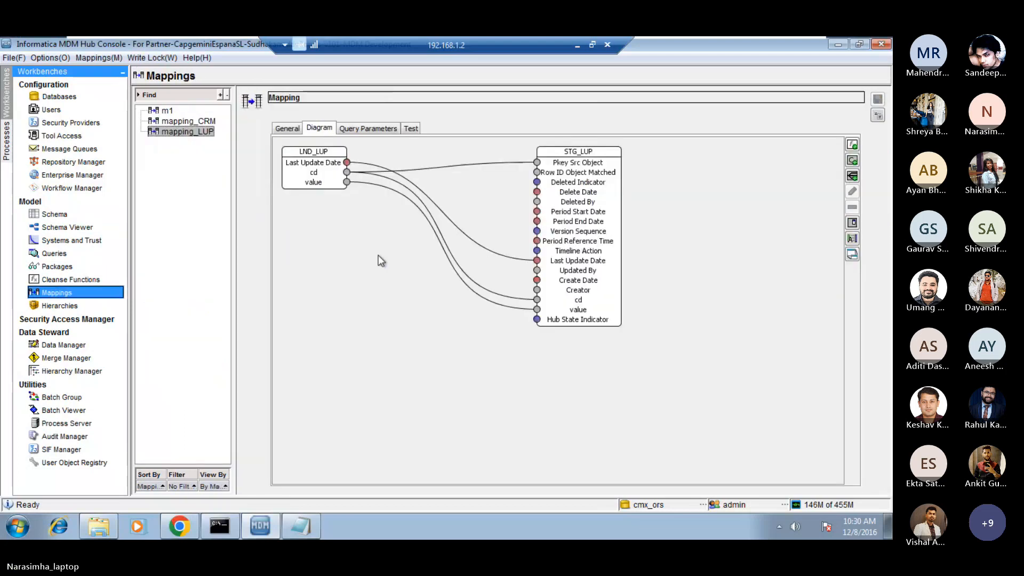
pyautogui.rightClick(187, 168)
pyautogui.click(213, 176)
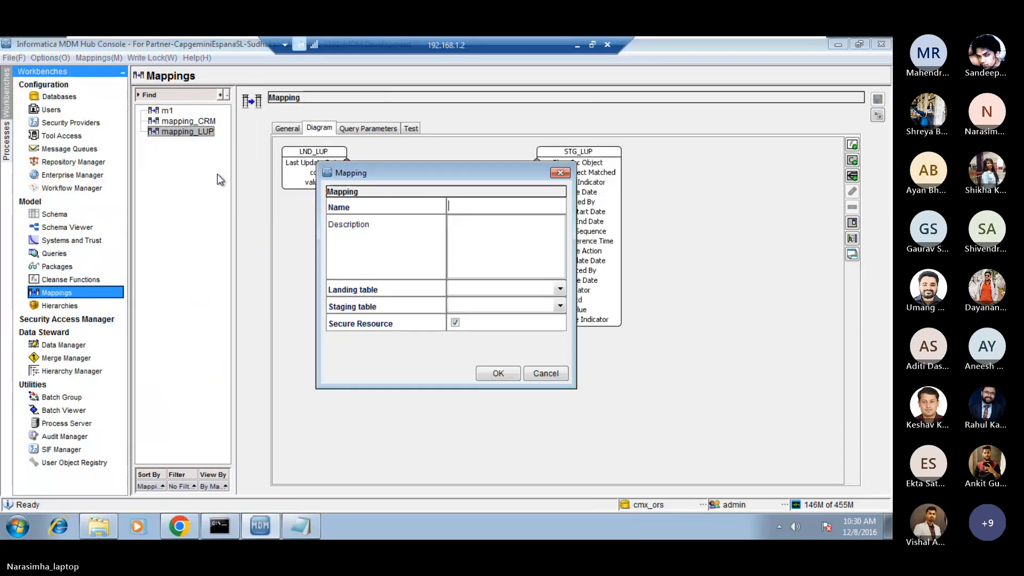
pyautogui.write('ma')
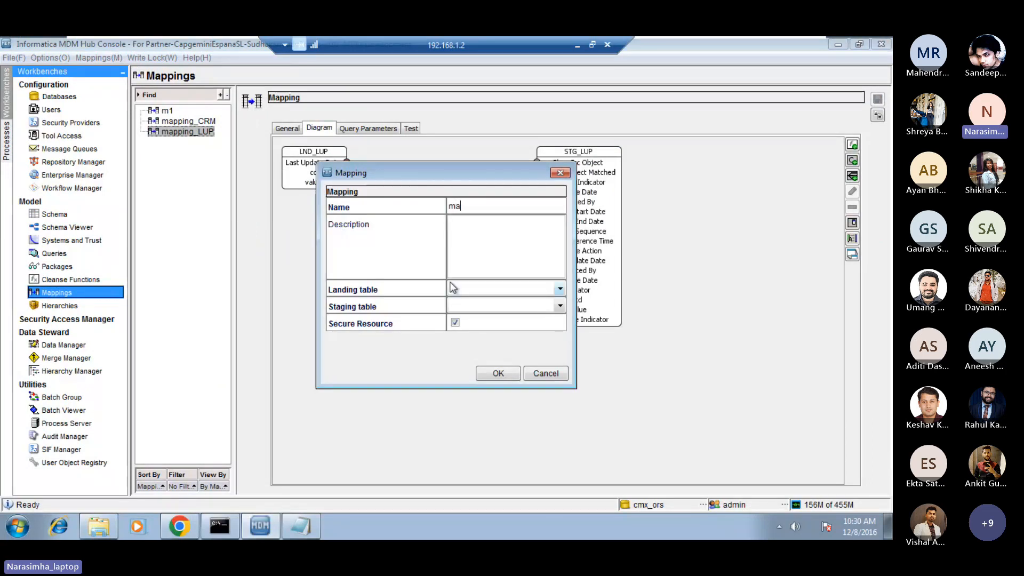
pyautogui.write('pping_')
pyautogui.press('capslock')
pyautogui.write('NON_LUP')
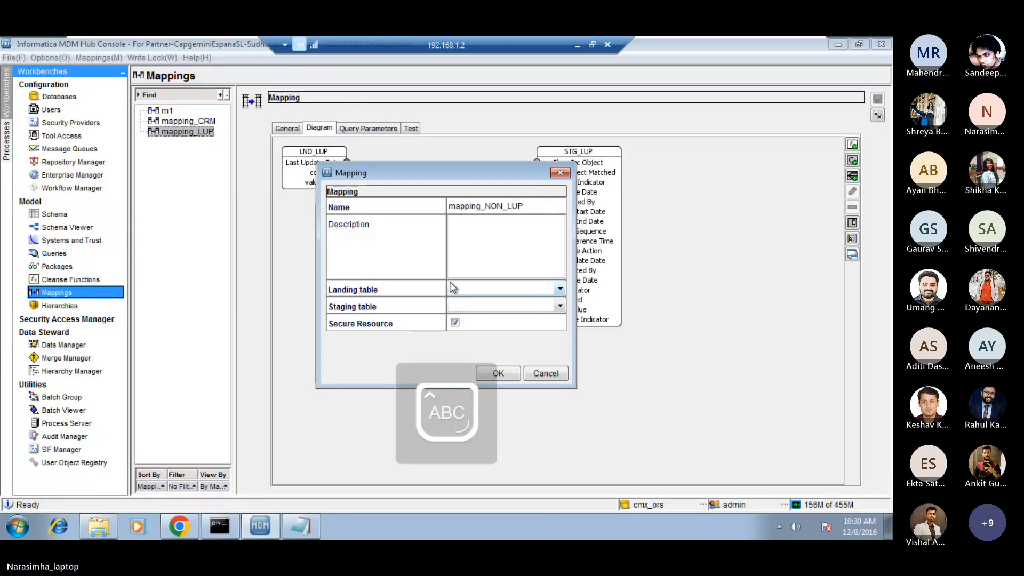
pyautogui.press('capslock')
pyautogui.press('Tab')
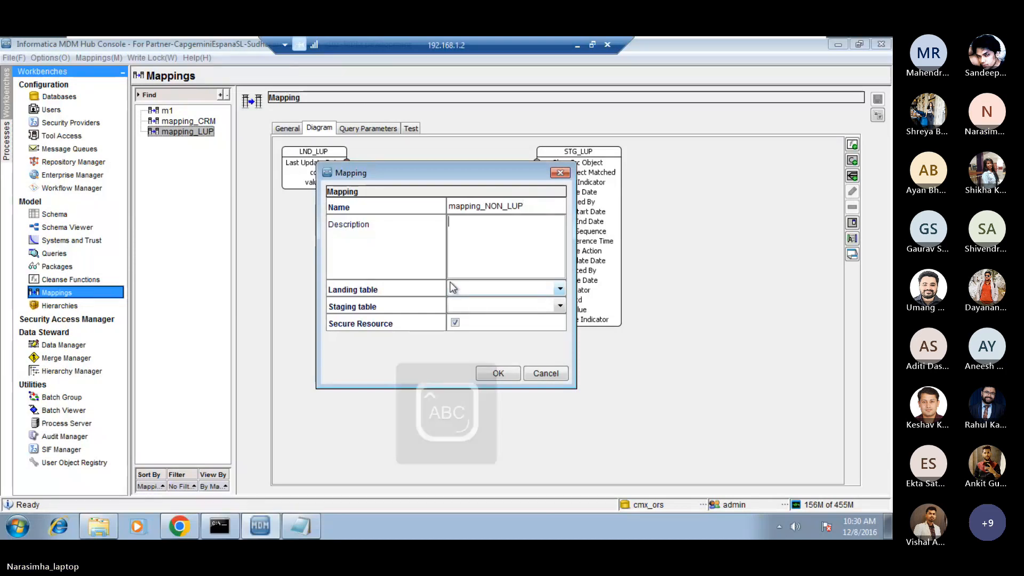
pyautogui.write('non lup ')
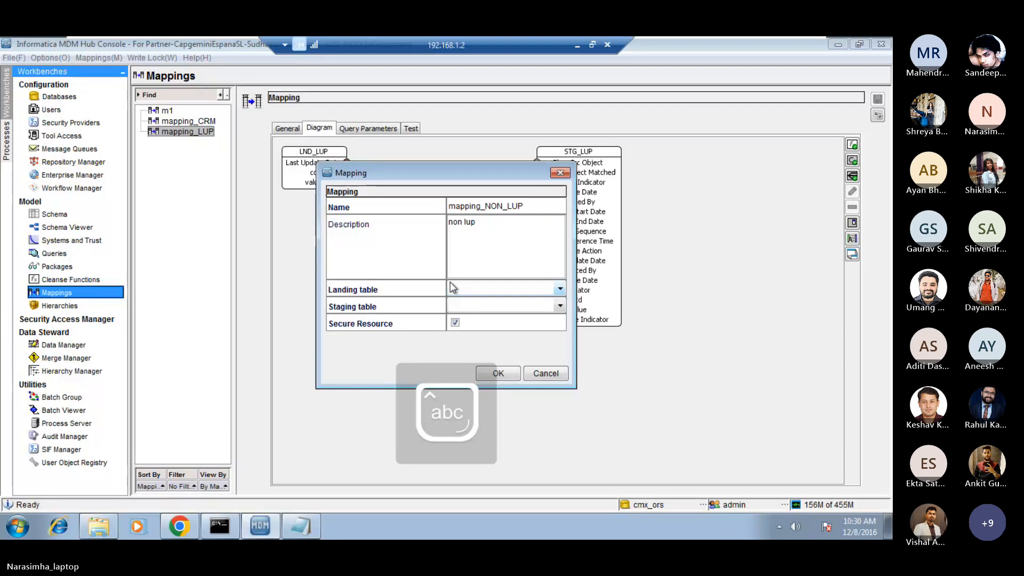
pyautogui.write('mappinf')
pyautogui.press('BackSpace')
pyautogui.write('g')
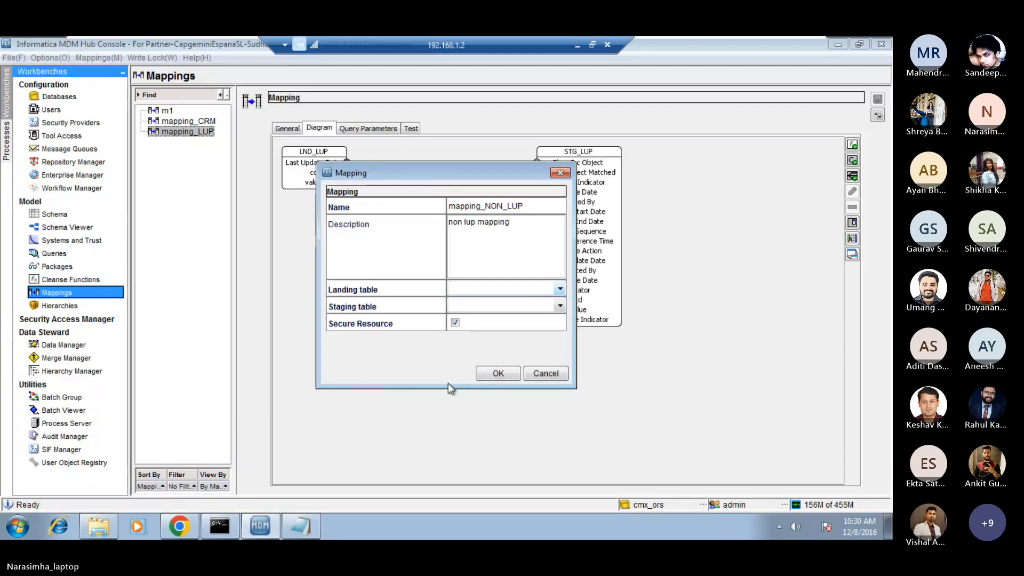
# Set the mapping's landing table to LND_NON_LUP and staging table to STG_NON_LUP, and create the mapping.
pyautogui.click(560, 289)
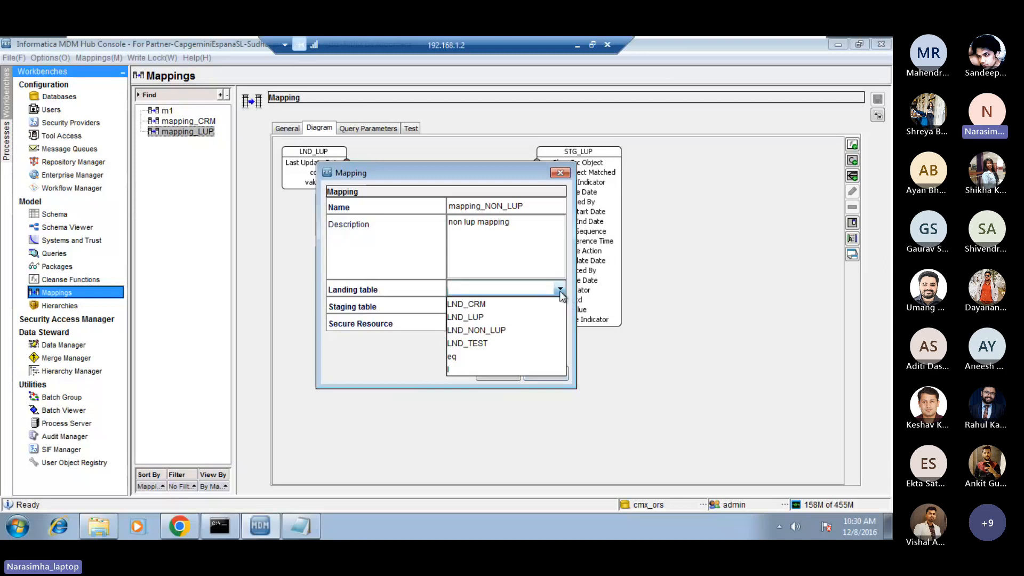
pyautogui.click(496, 329)
pyautogui.click(559, 307)
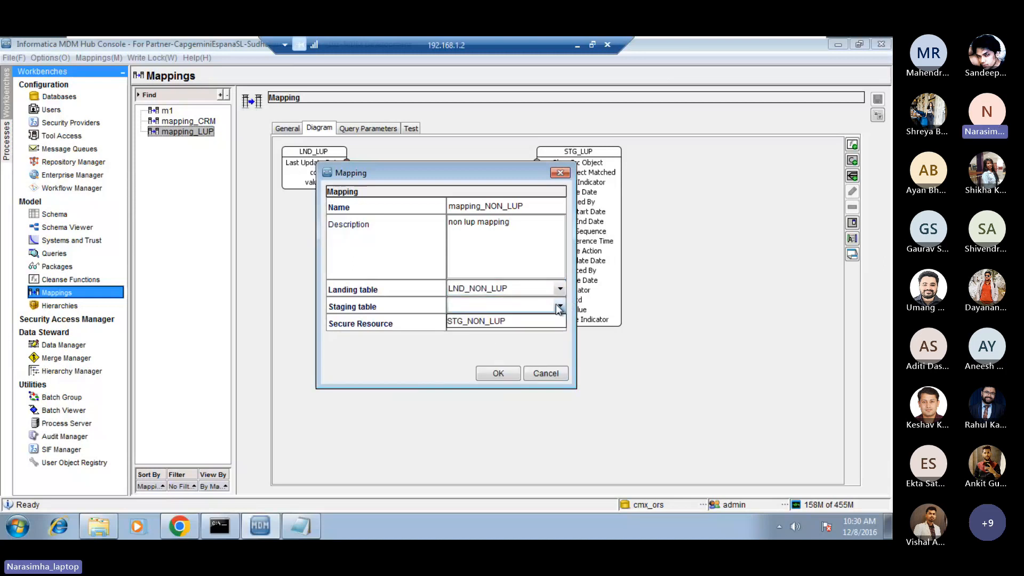
pyautogui.click(501, 321)
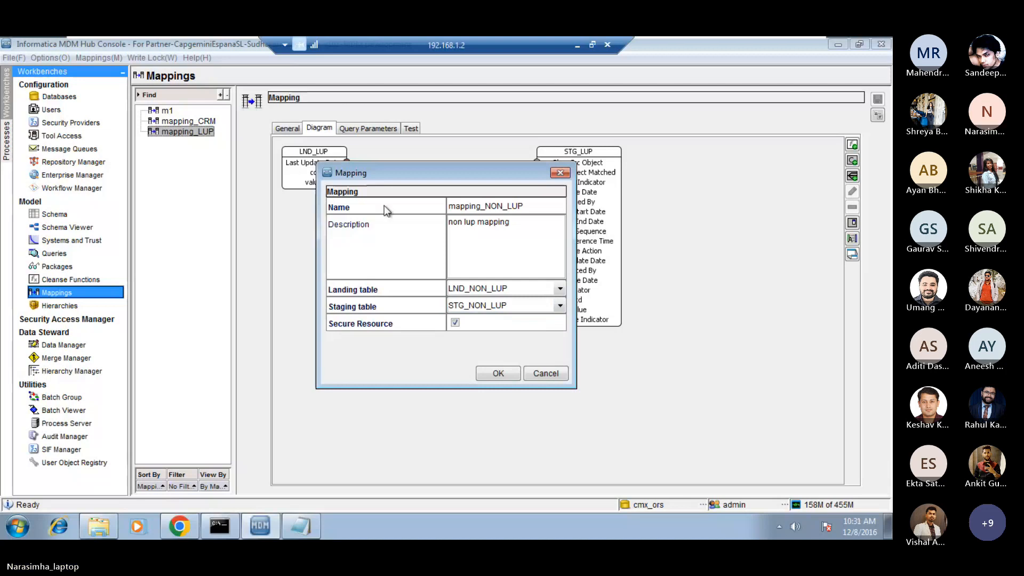
pyautogui.moveTo(405, 176); pyautogui.dragTo(447, 224)
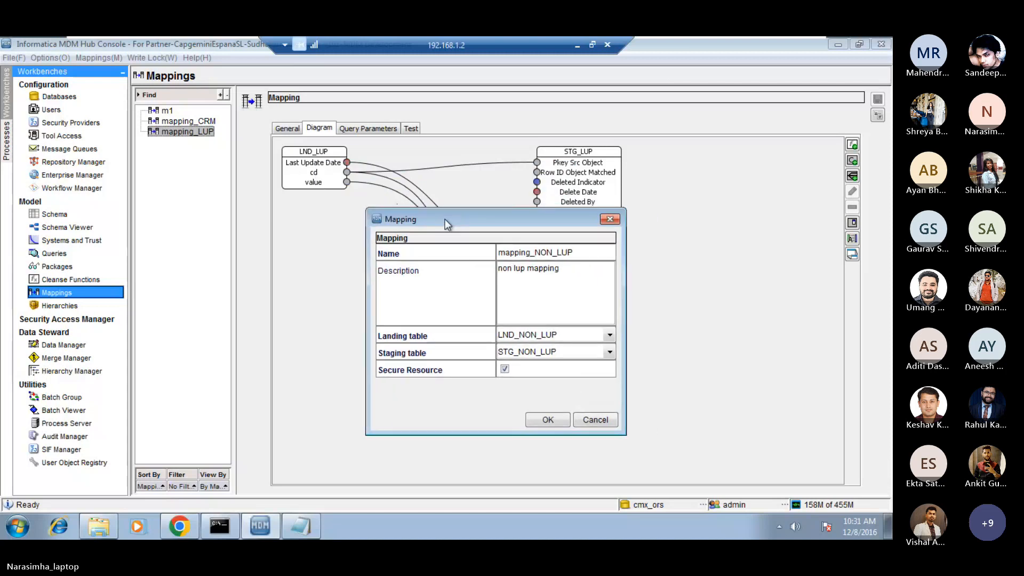
pyautogui.moveTo(445, 219); pyautogui.dragTo(401, 213)
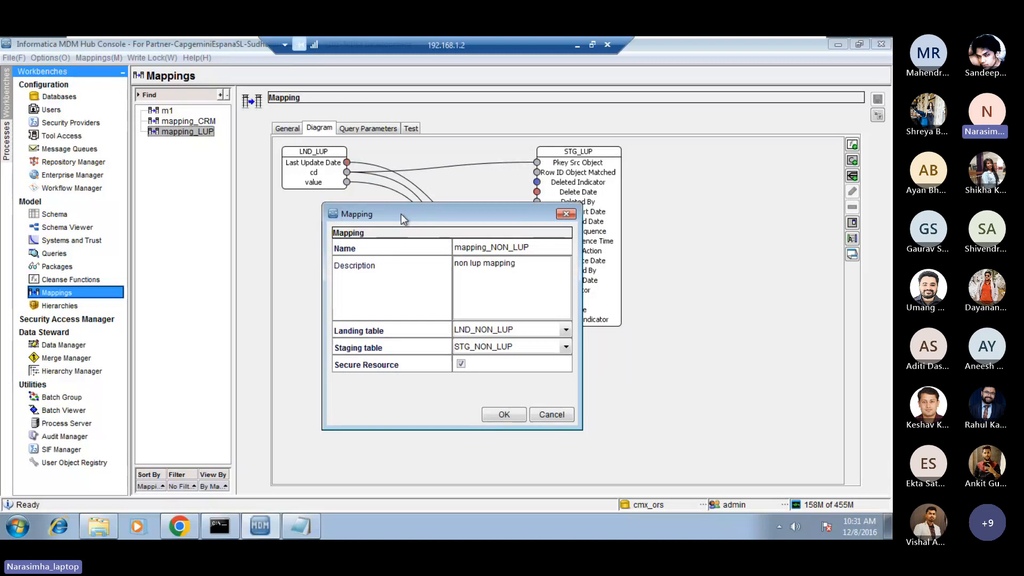
pyautogui.click(504, 415)
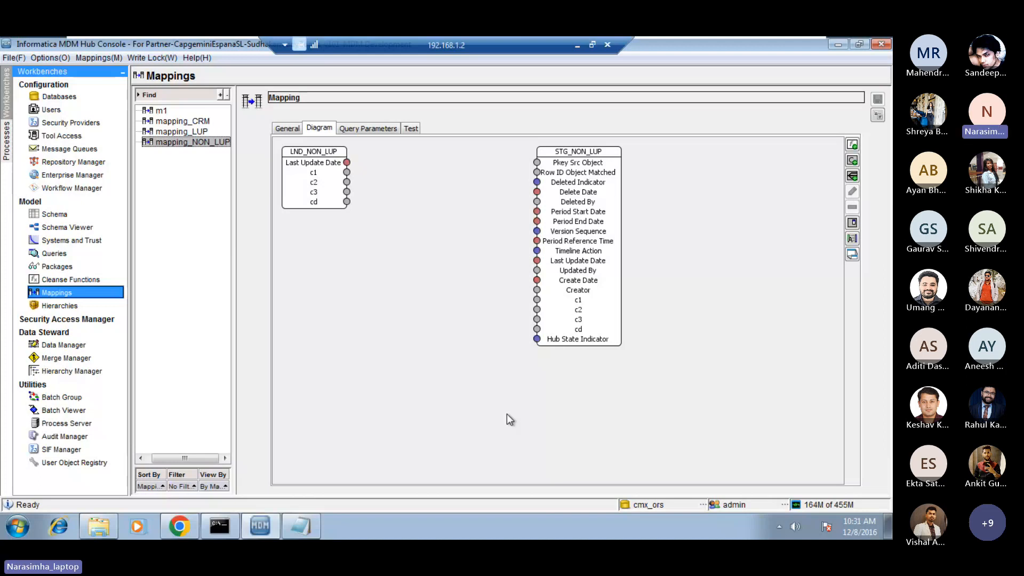
# Auto-map LND_NON_LUP to STG_NON_LUP, connect c1 to Pkey Src Object as well, and save the mapping.
pyautogui.rightClick(394, 248)
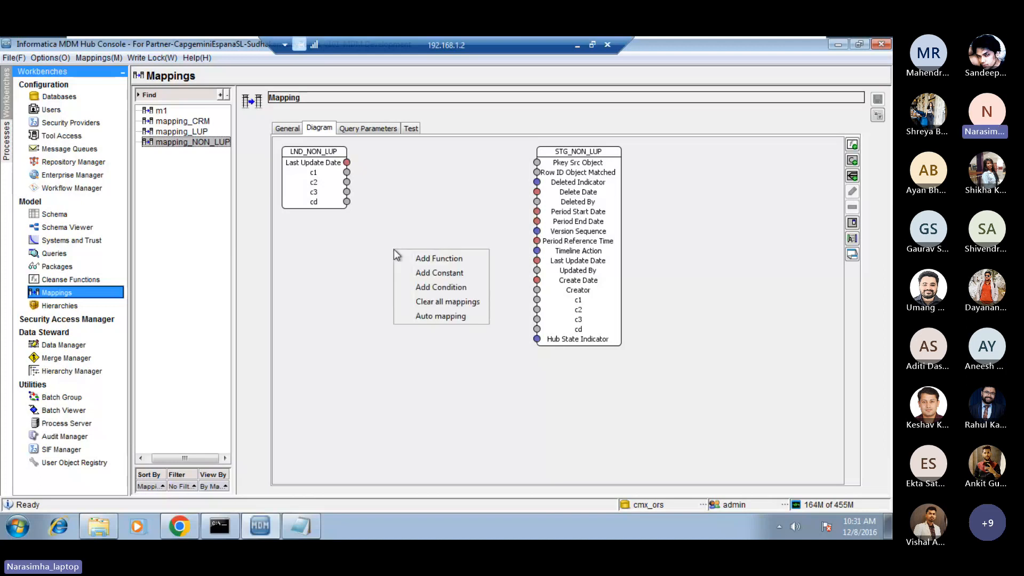
pyautogui.click(440, 316)
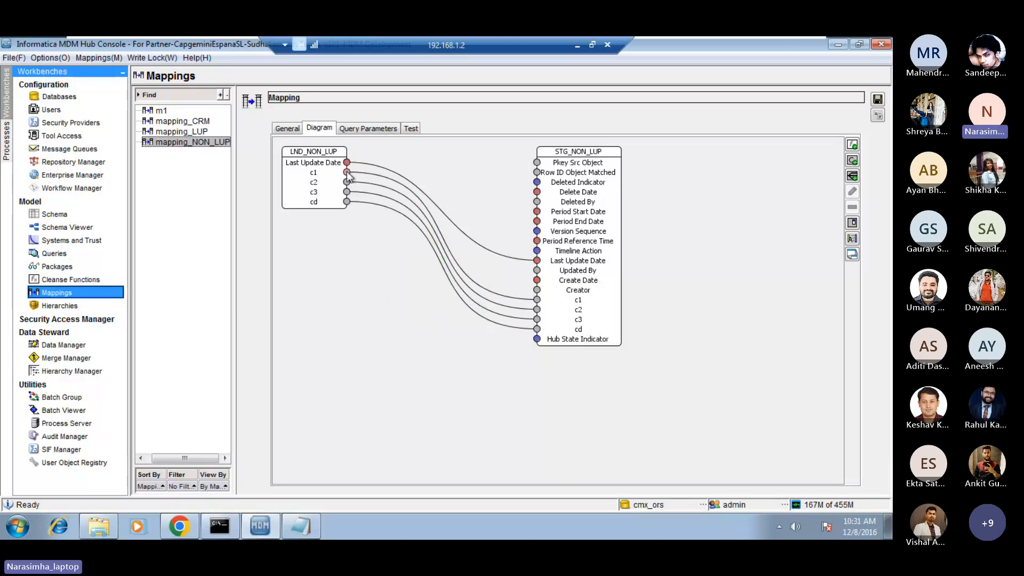
pyautogui.click(352, 196)
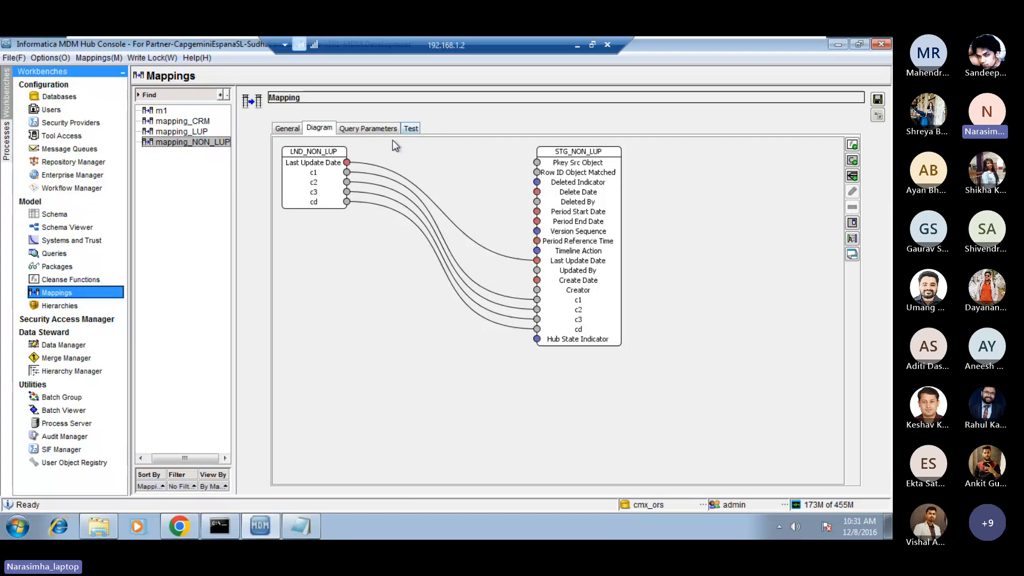
pyautogui.moveTo(348, 176); pyautogui.dragTo(537, 163)
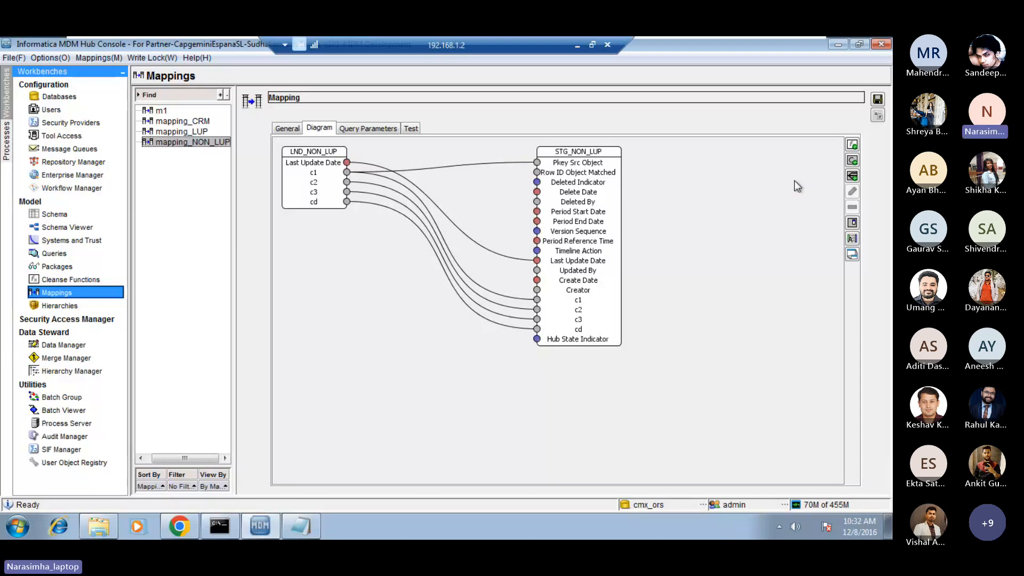
pyautogui.click(878, 99)
# Switch to the day_1_2 notes in Notepad and review the non-lookup steps and the cd/value sample rows for ind and DE.
pyautogui.click(577, 46)
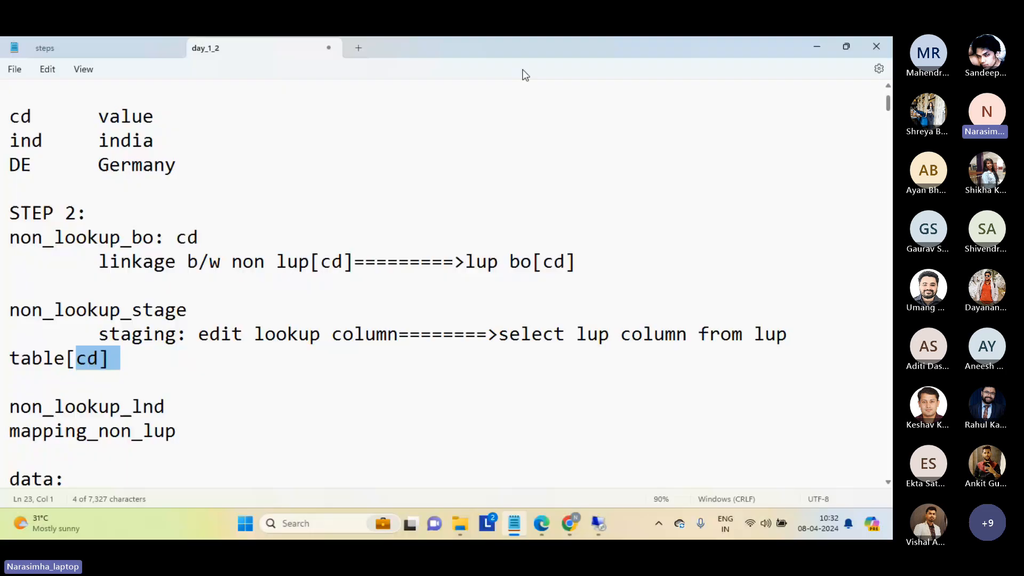
pyautogui.tripleClick(190, 398)
pyautogui.doubleClick(204, 431)
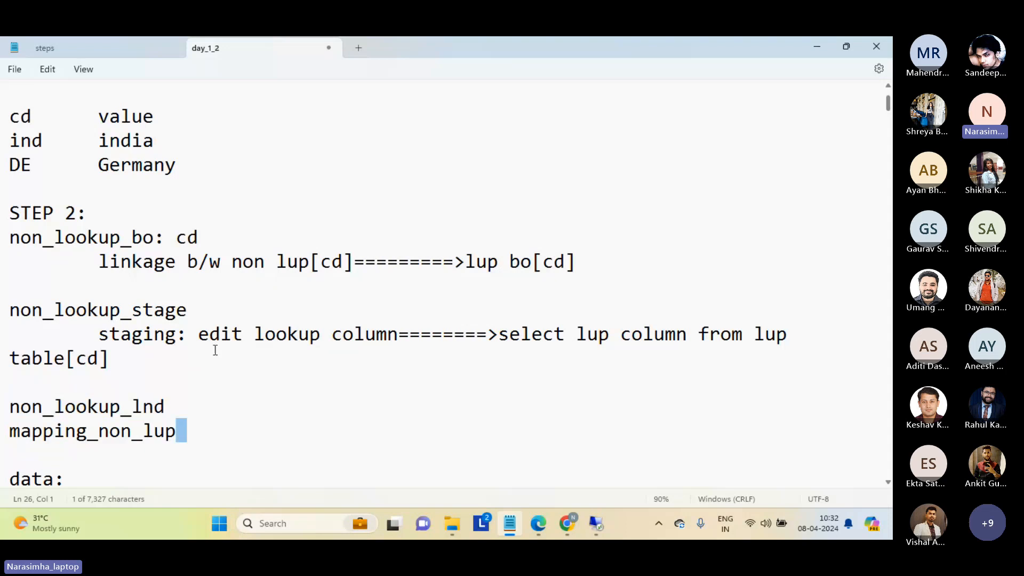
pyautogui.click(209, 213)
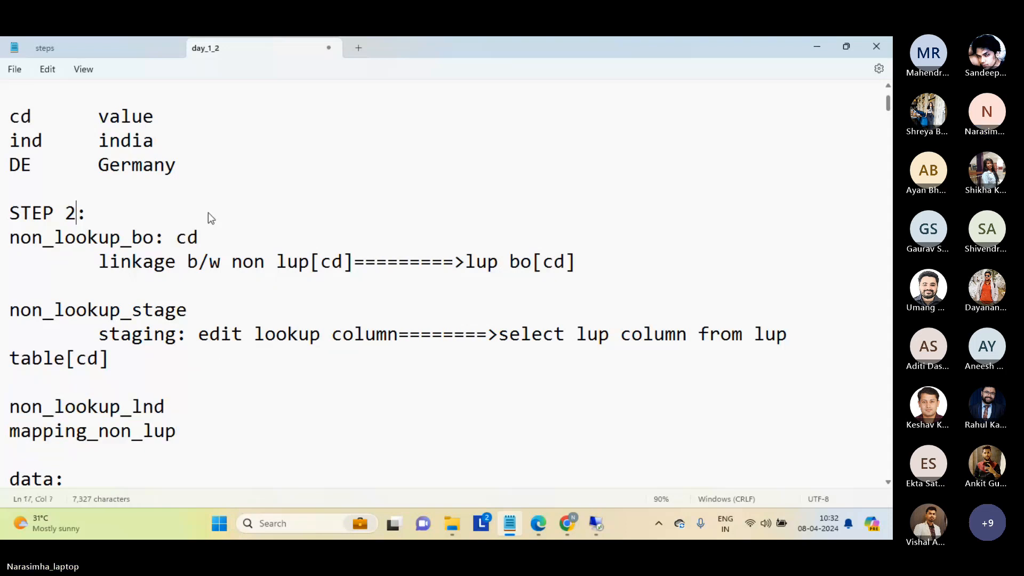
pyautogui.press('Up')
pyautogui.press('Up')
pyautogui.press('Up')
pyautogui.press('Down')
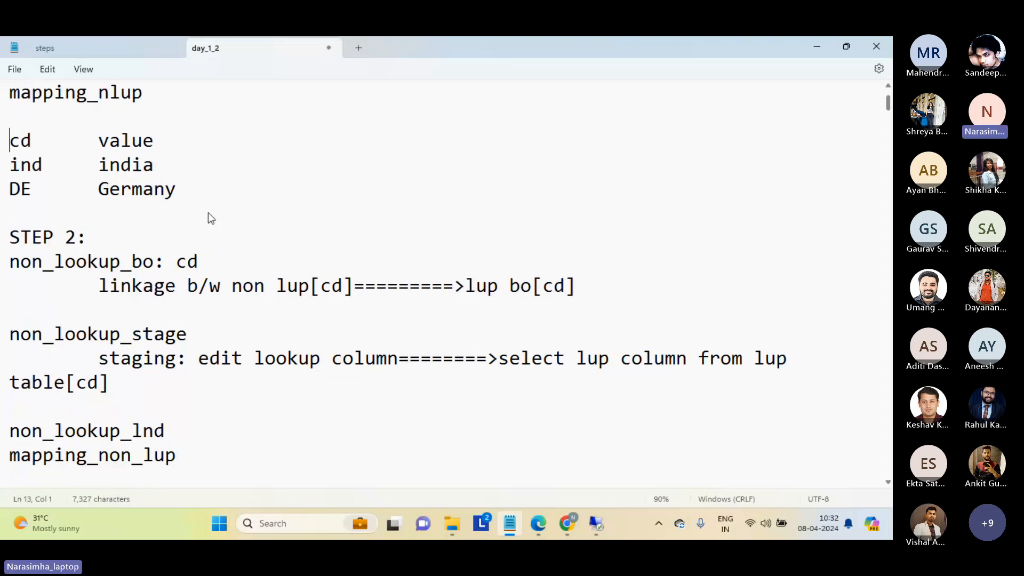
pyautogui.hotkey('shift', 'Down')
pyautogui.hotkey('shift', 'Down')
pyautogui.hotkey('shift', 'Down')
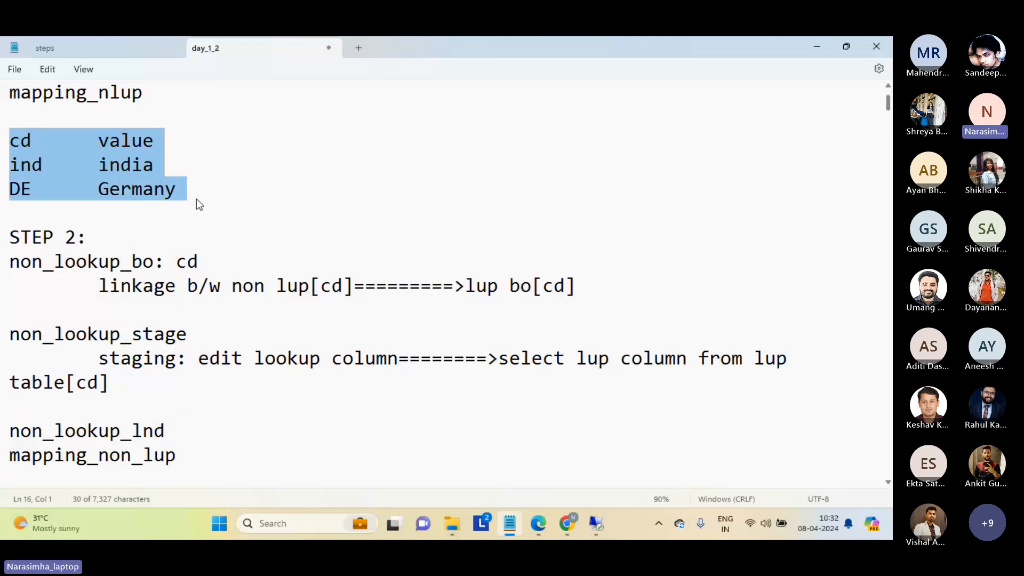
# Switch to the 192.168.1.2 remote desktop session and launch SQL Developer from the Oracle OraDb11g_home1 application development programs.
pyautogui.moveTo(597, 522)
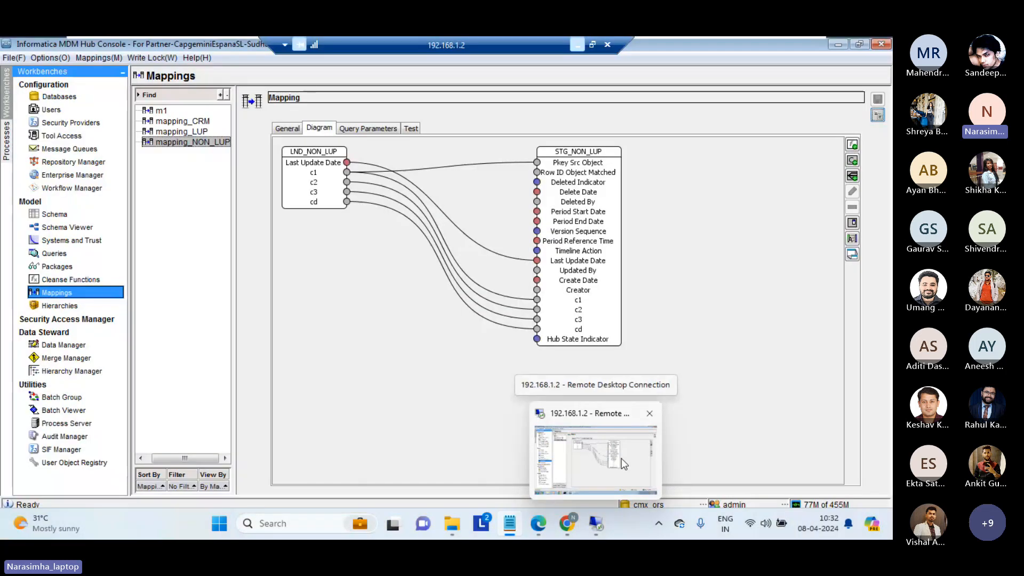
pyautogui.click(620, 467)
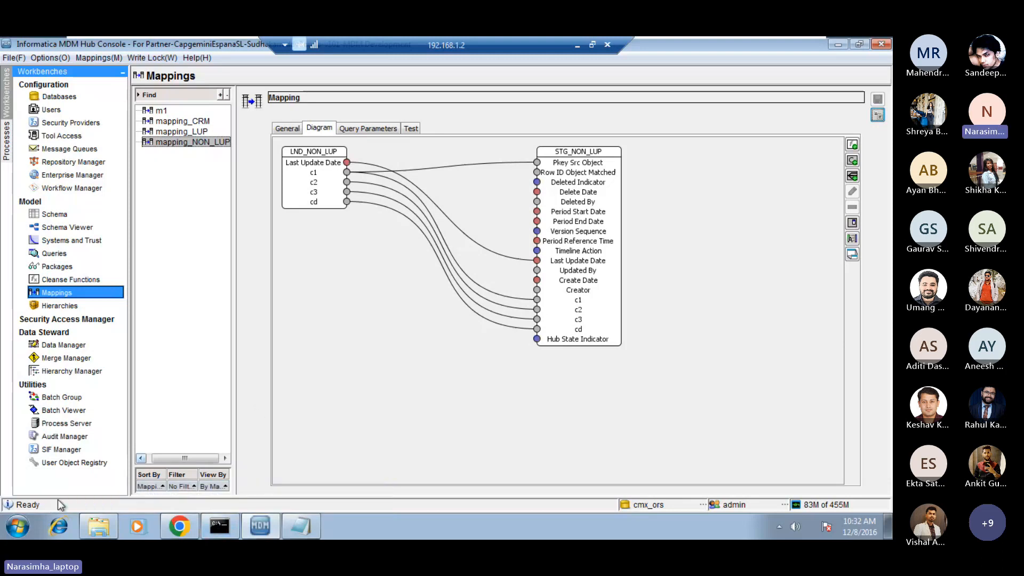
pyautogui.click(19, 528)
pyautogui.click(69, 470)
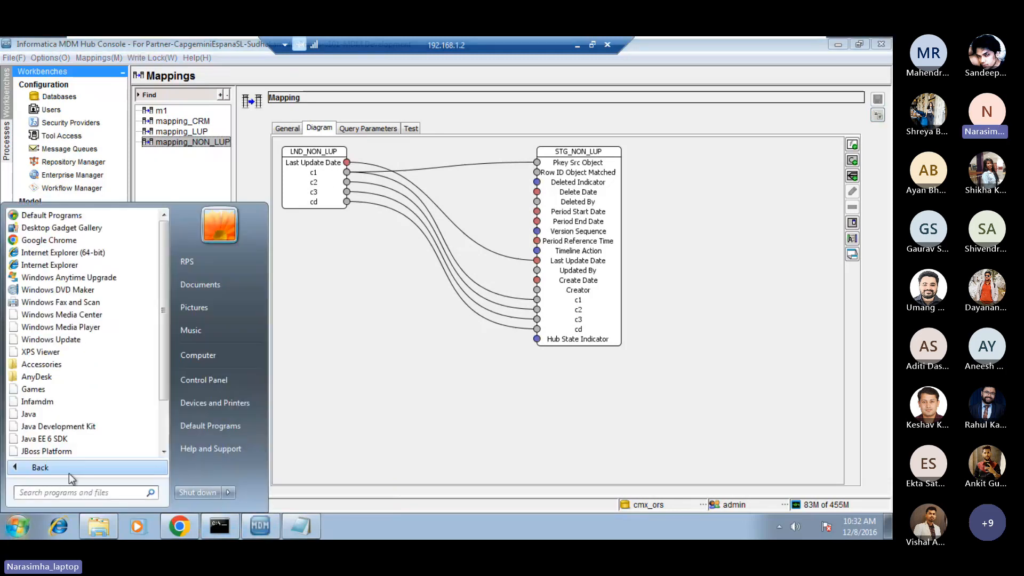
pyautogui.moveTo(168, 339); pyautogui.dragTo(163, 409)
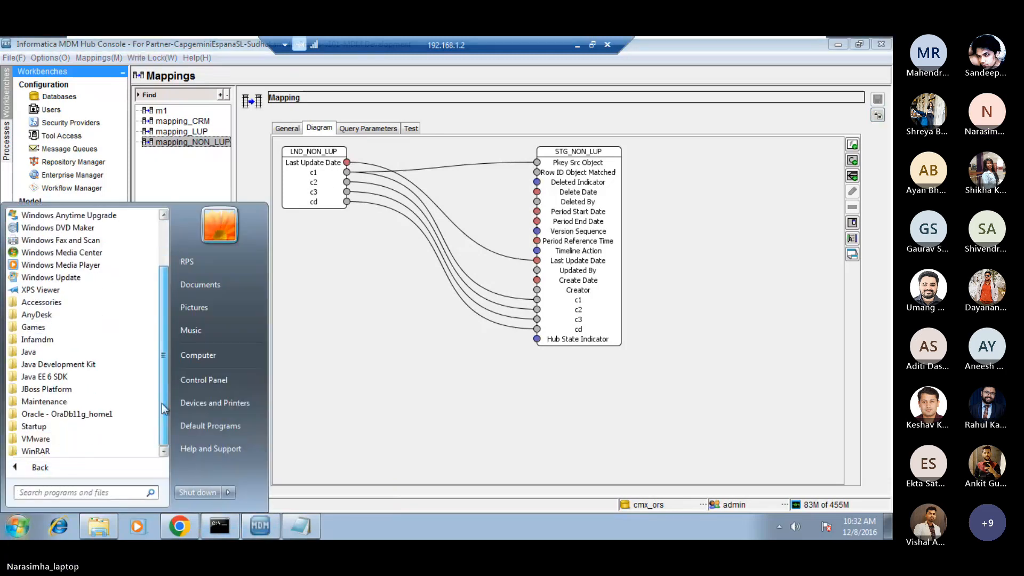
pyautogui.click(52, 414)
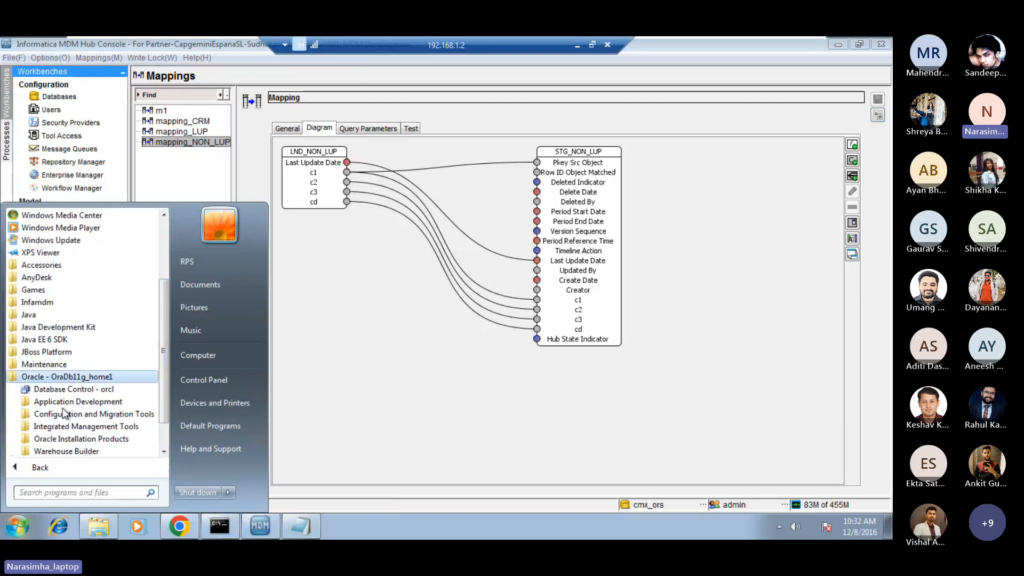
pyautogui.click(78, 403)
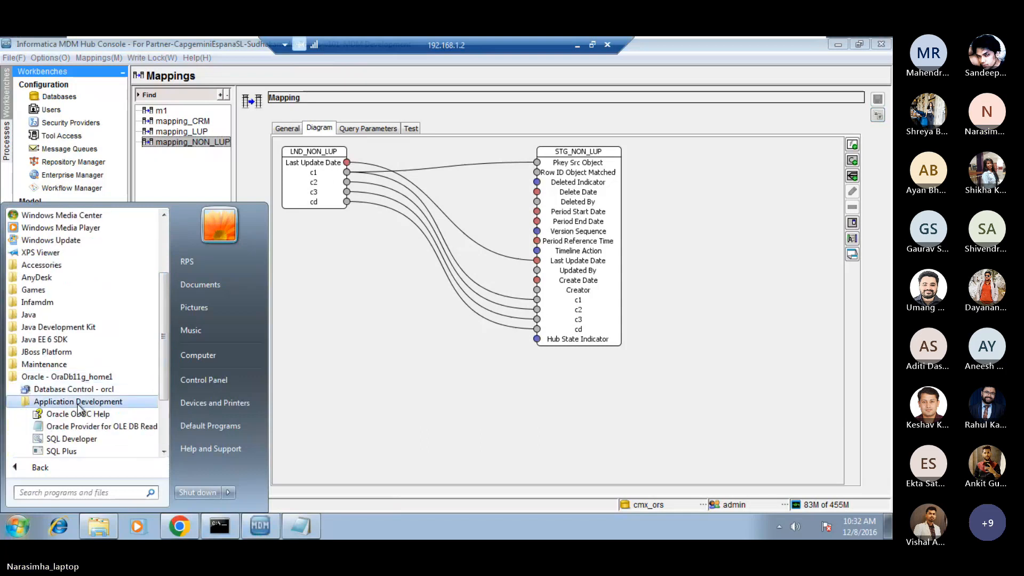
pyautogui.click(75, 439)
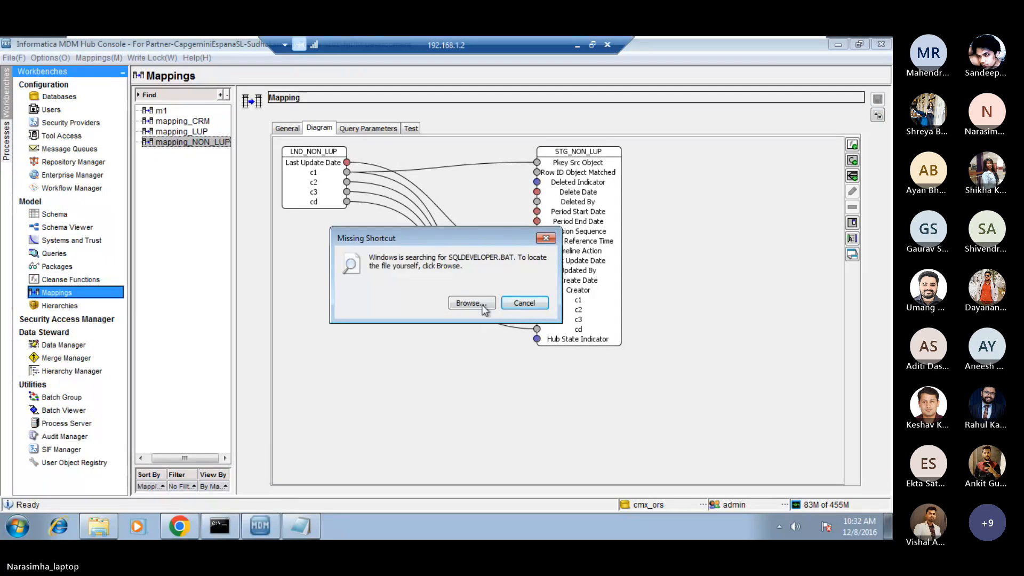
# Point the missing SQL Developer shortcut to the sqldeveloper application in the bin folder, and dismiss the startup tip.
pyautogui.click(481, 304)
pyautogui.click(411, 325)
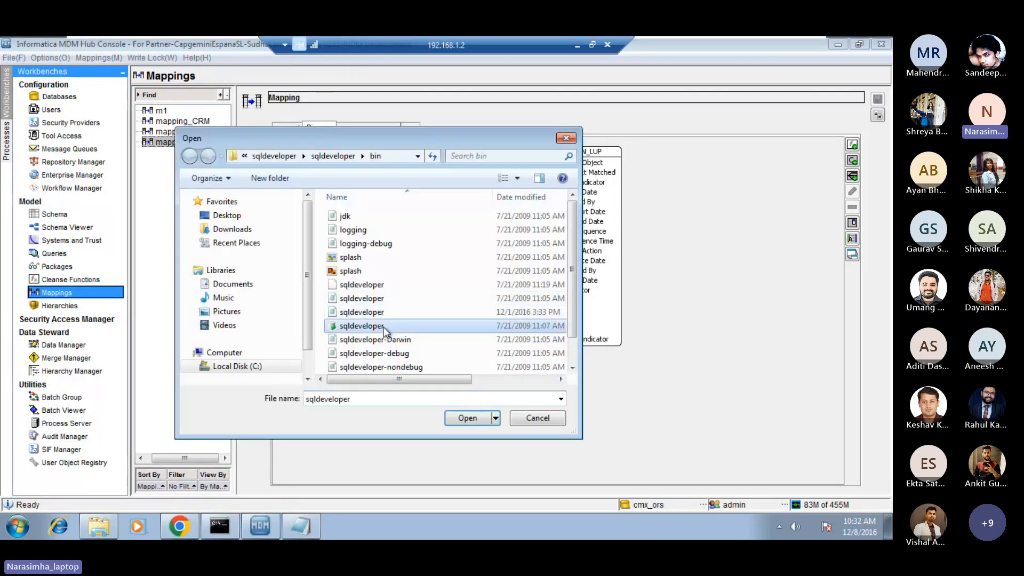
pyautogui.click(469, 420)
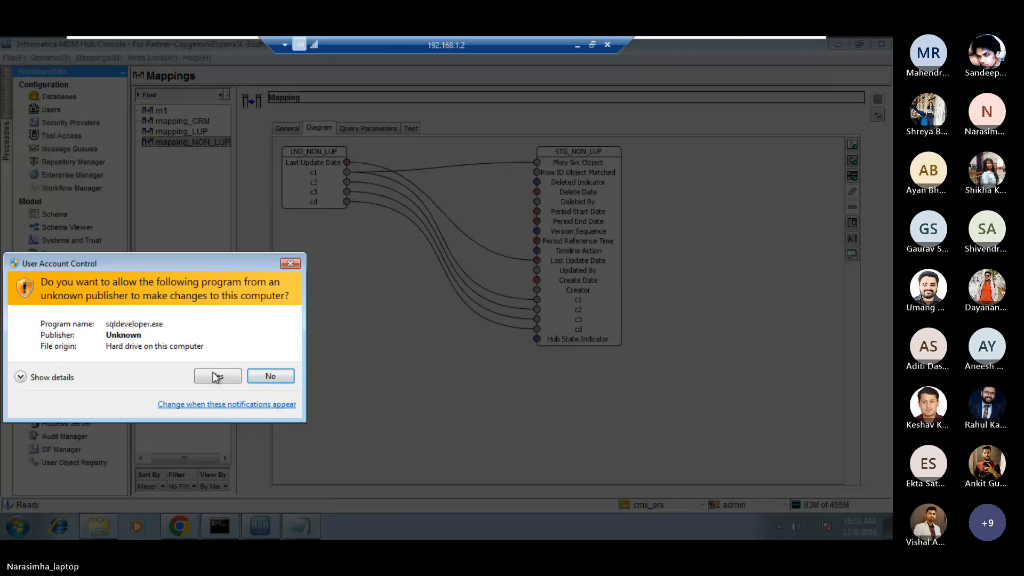
pyautogui.click(215, 377)
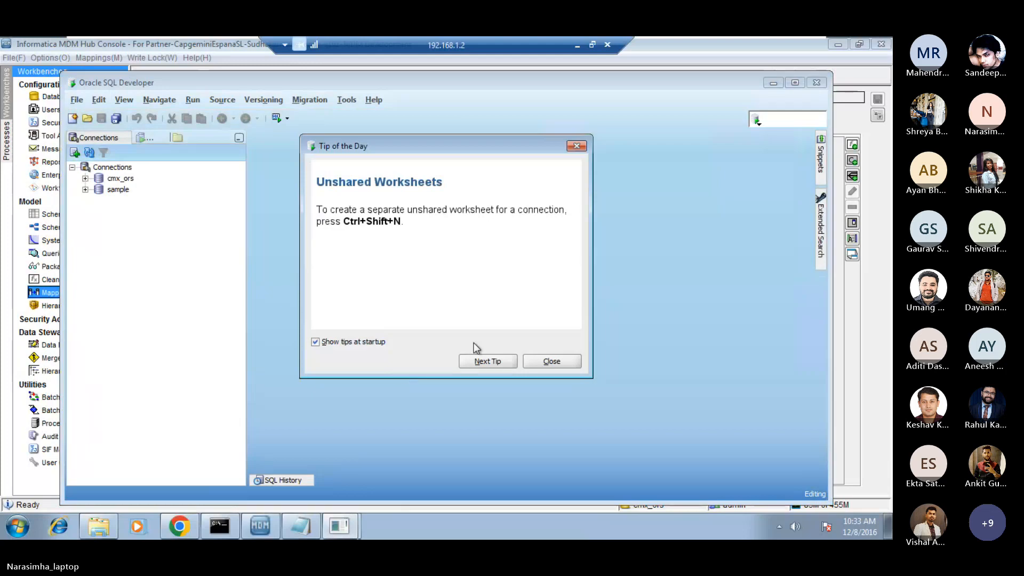
pyautogui.click(545, 361)
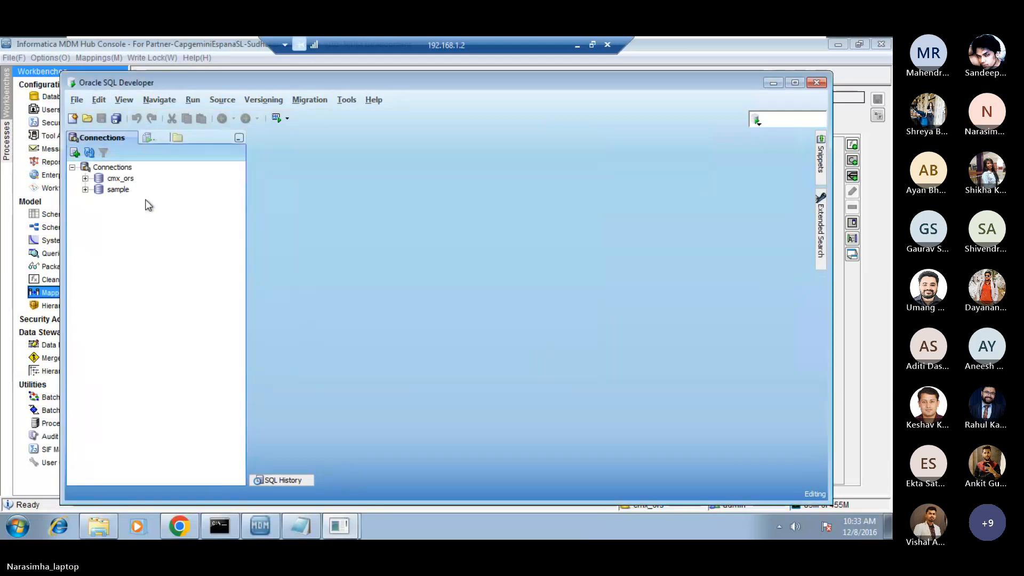
# Connect to the cmx_ors database by entering the account password.
pyautogui.click(85, 178)
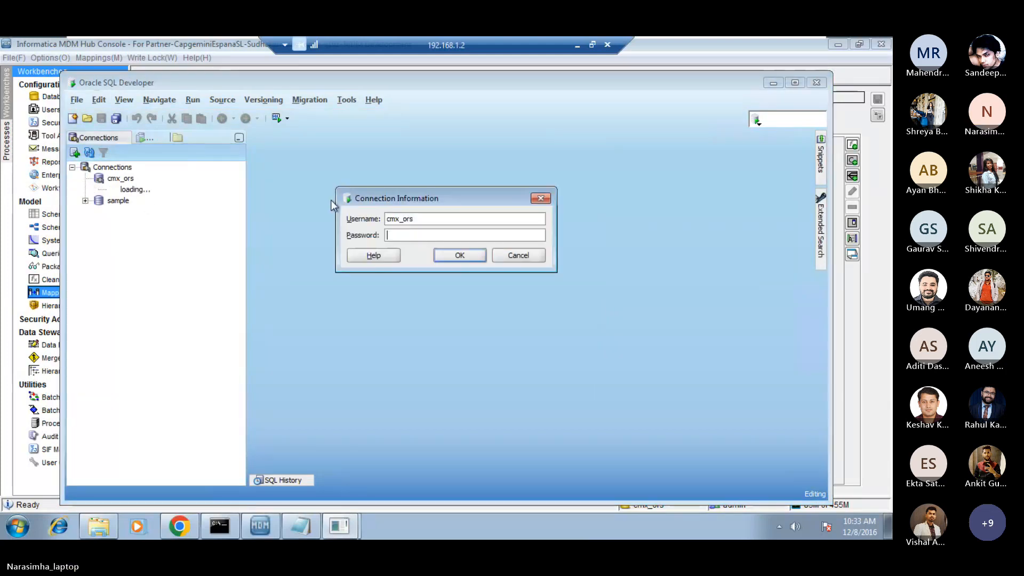
pyautogui.click(416, 237)
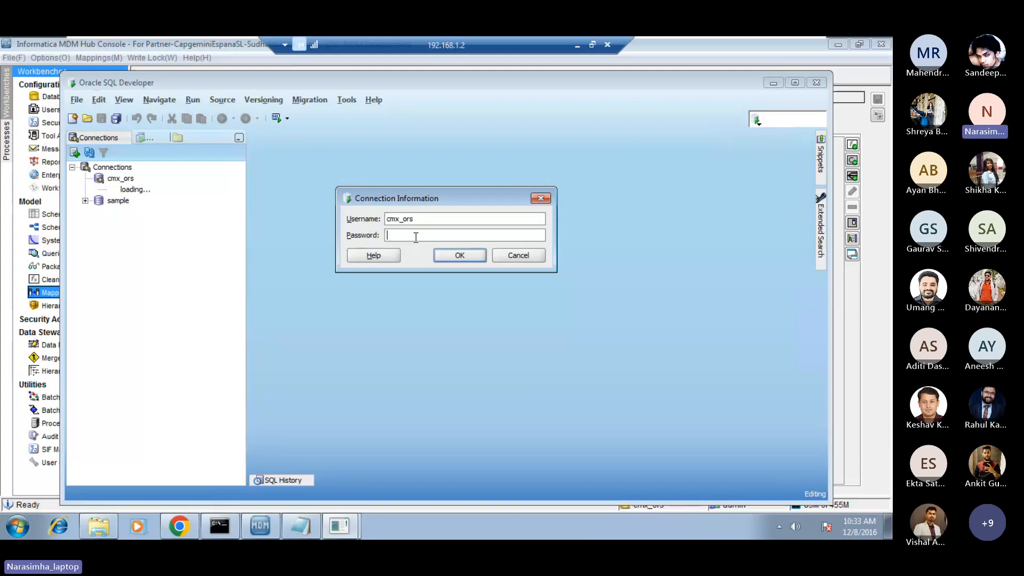
pyautogui.press('capslock')
pyautogui.write('••••')
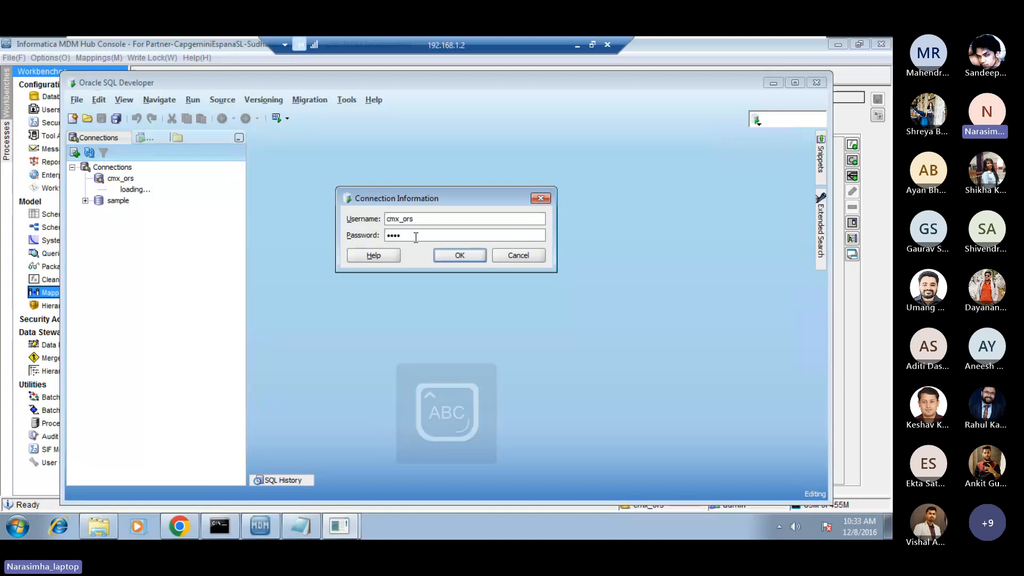
pyautogui.write('••••')
pyautogui.press('capslock')
pyautogui.press('Return')
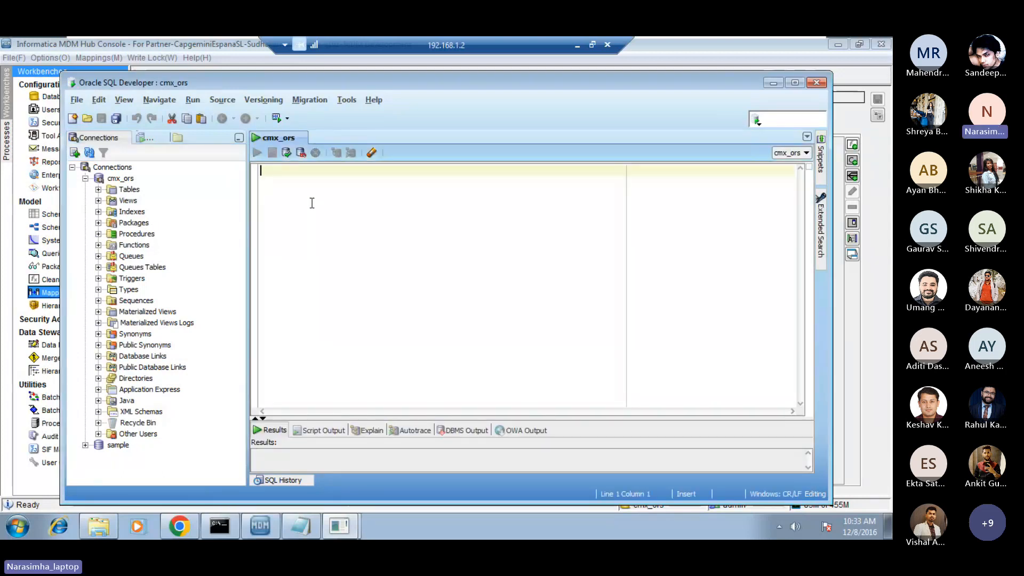
# Start an insert statement in the cmx_ors worksheet for C_LND_LUP with the columns last_update_date, cd and value.
pyautogui.write('insert into')
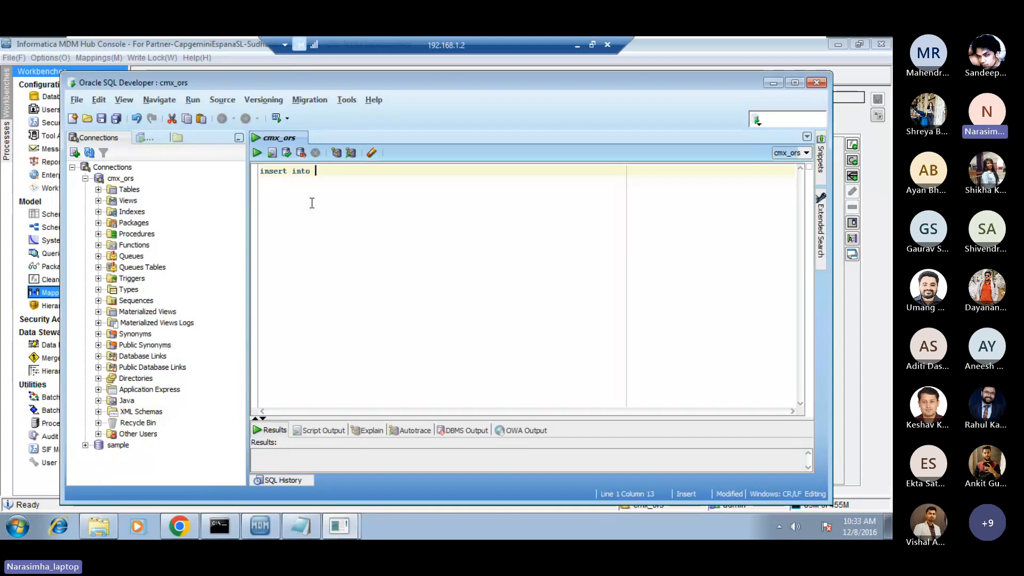
pyautogui.press('capslock')
pyautogui.write('C_')
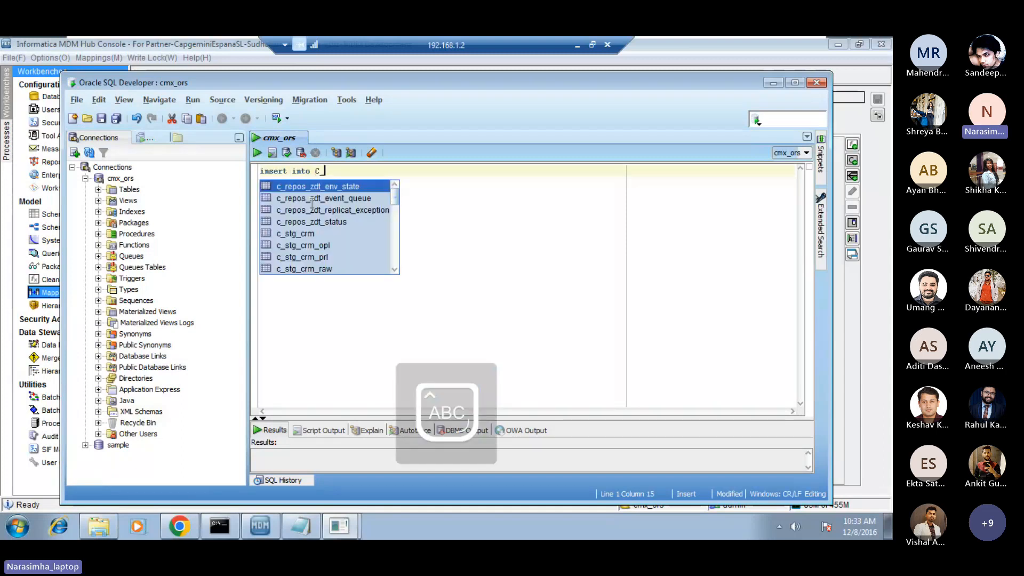
pyautogui.write('L')
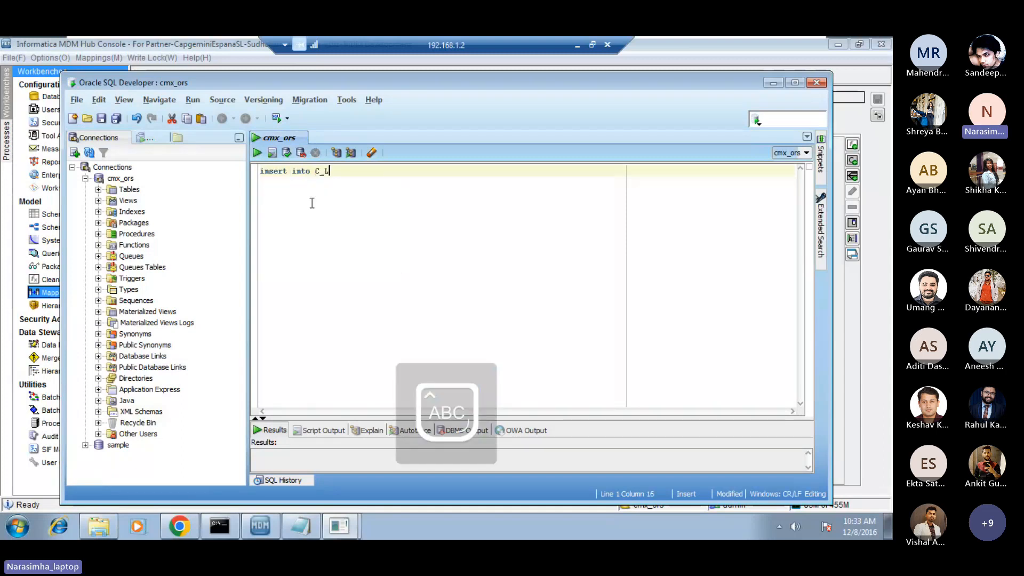
pyautogui.write('ND_LUP')
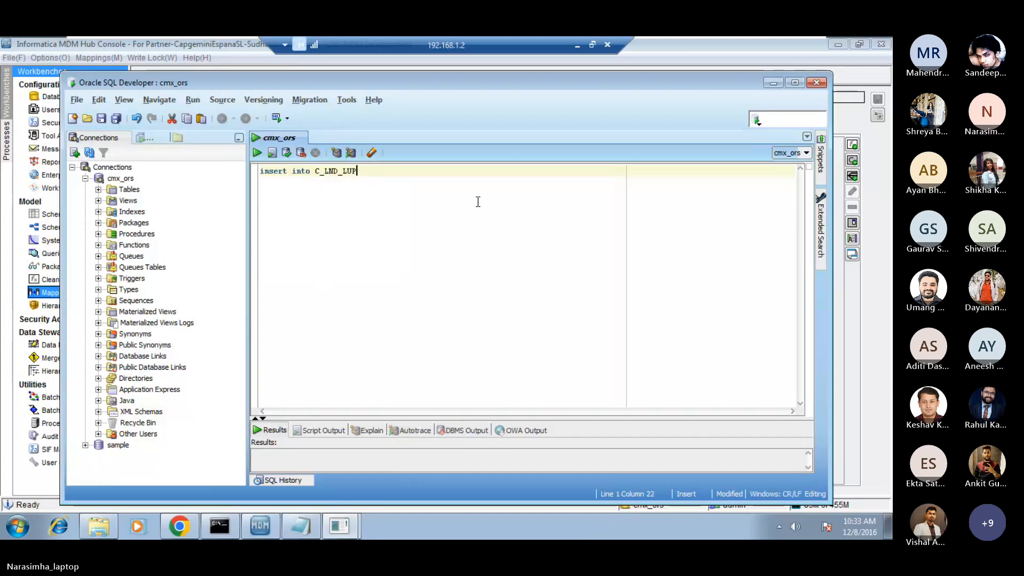
pyautogui.write('(')
pyautogui.press('capslock')
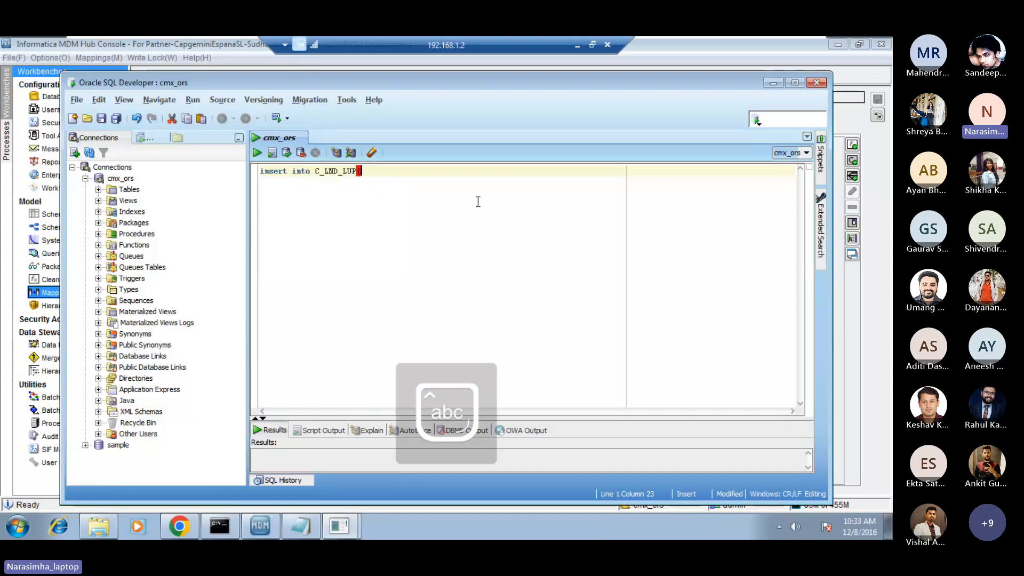
pyautogui.write('last_update')
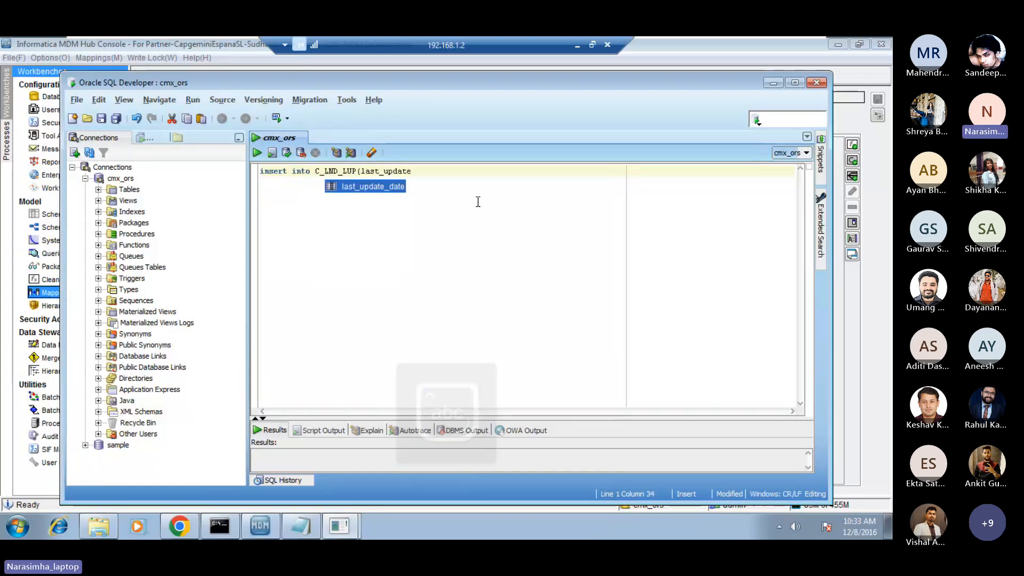
pyautogui.doubleClick(385, 190)
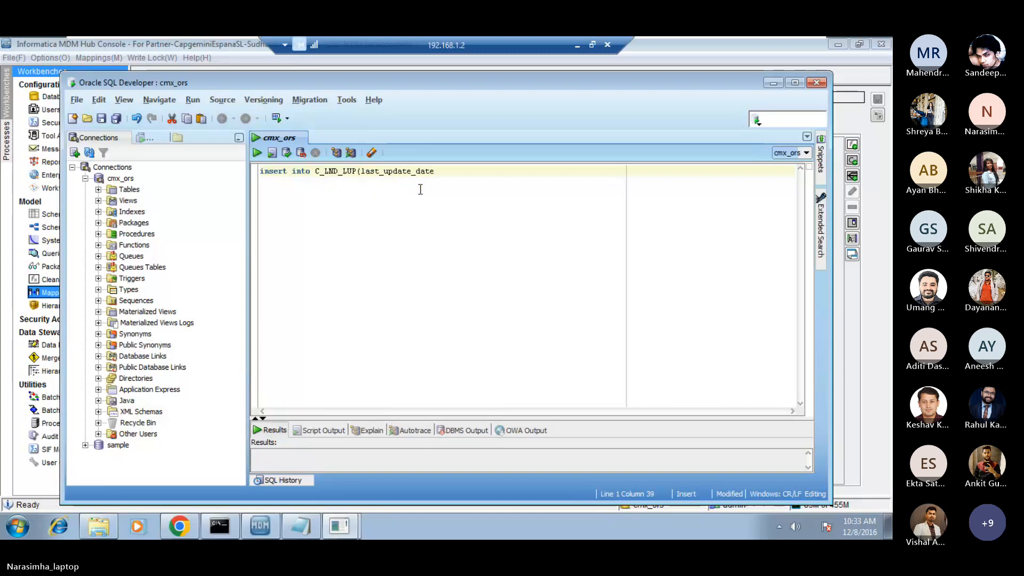
pyautogui.write(',cd')
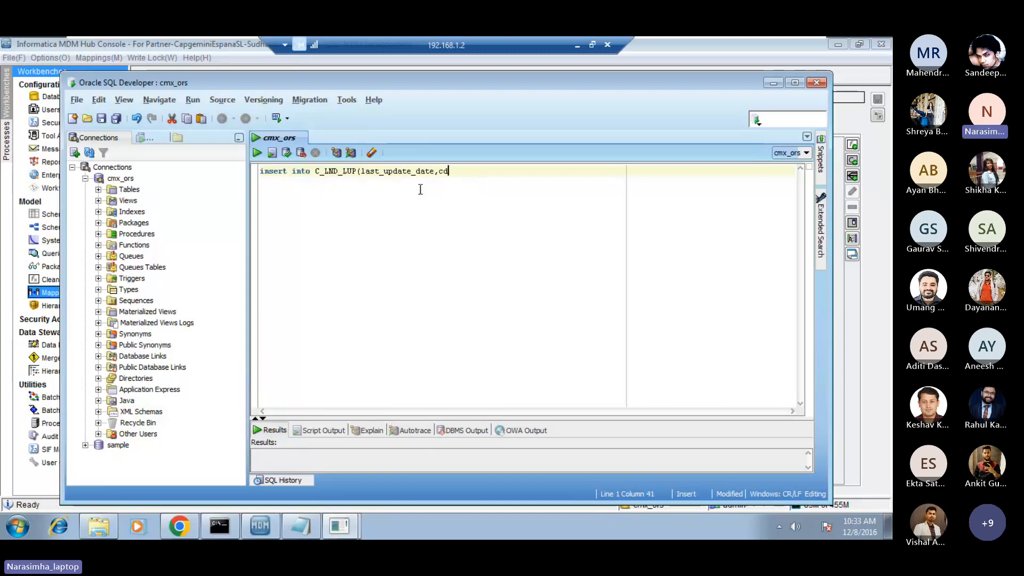
pyautogui.write(',value) ')
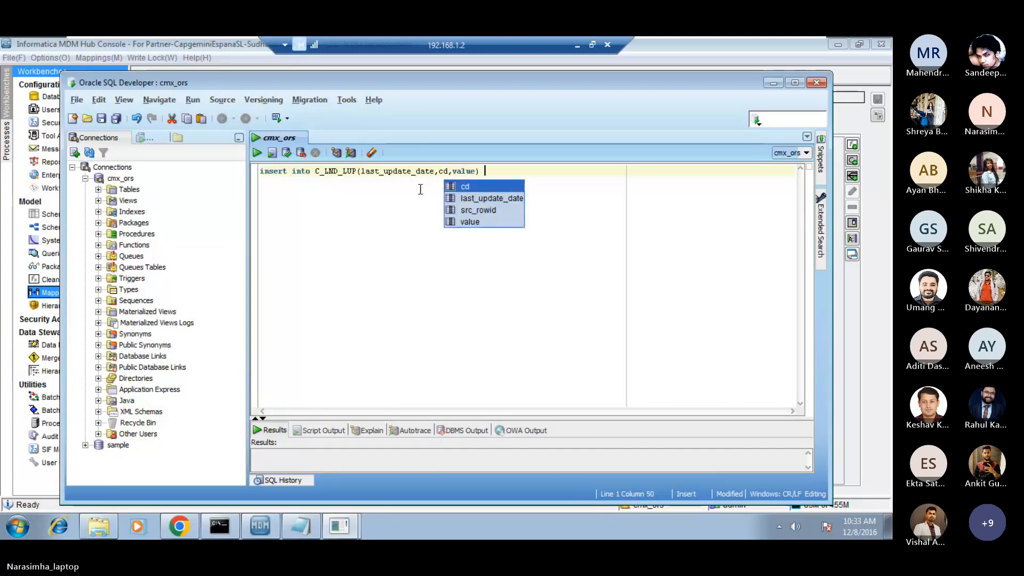
pyautogui.write('valu')
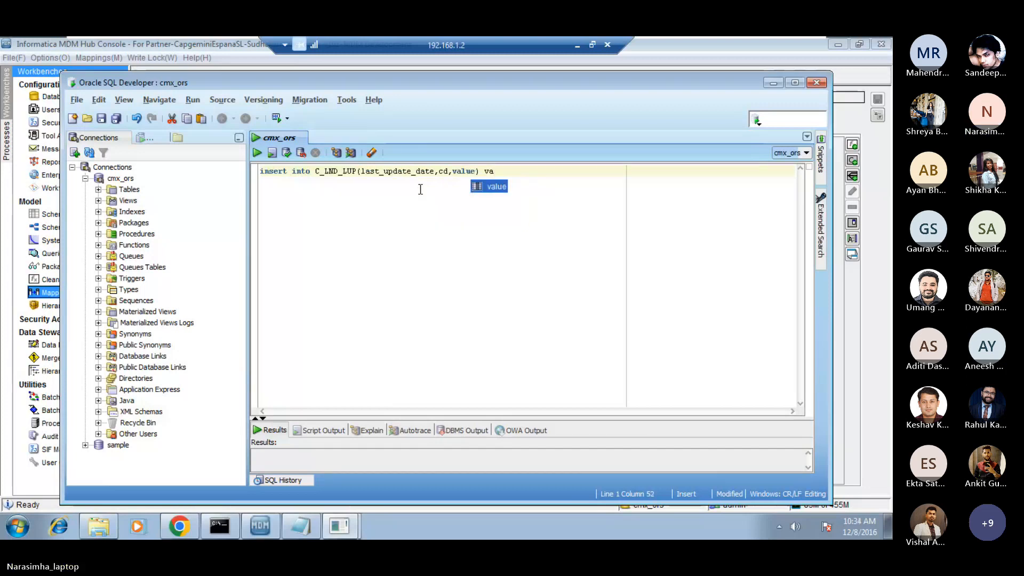
pyautogui.write('es')
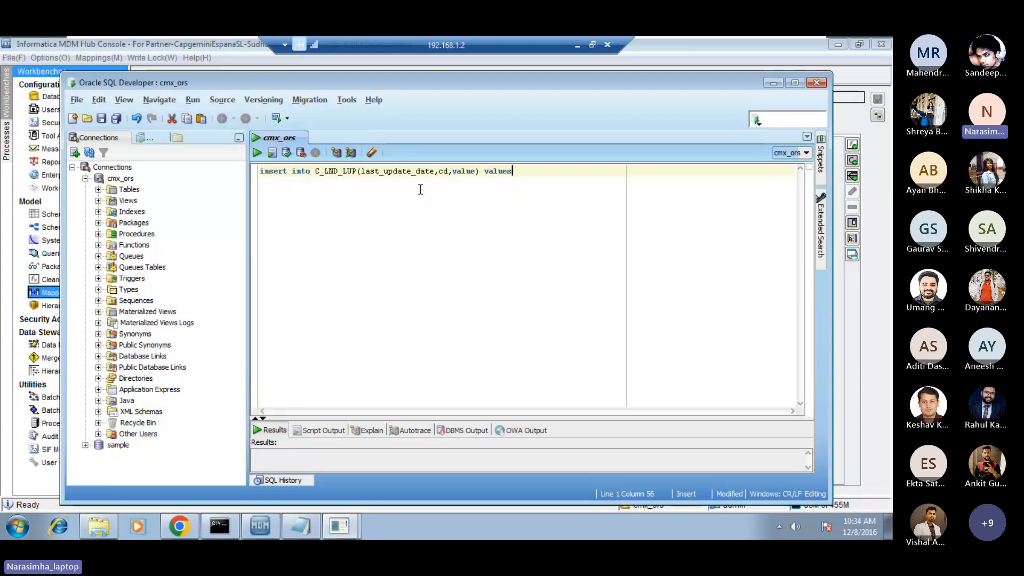
pyautogui.write('(sysdate')
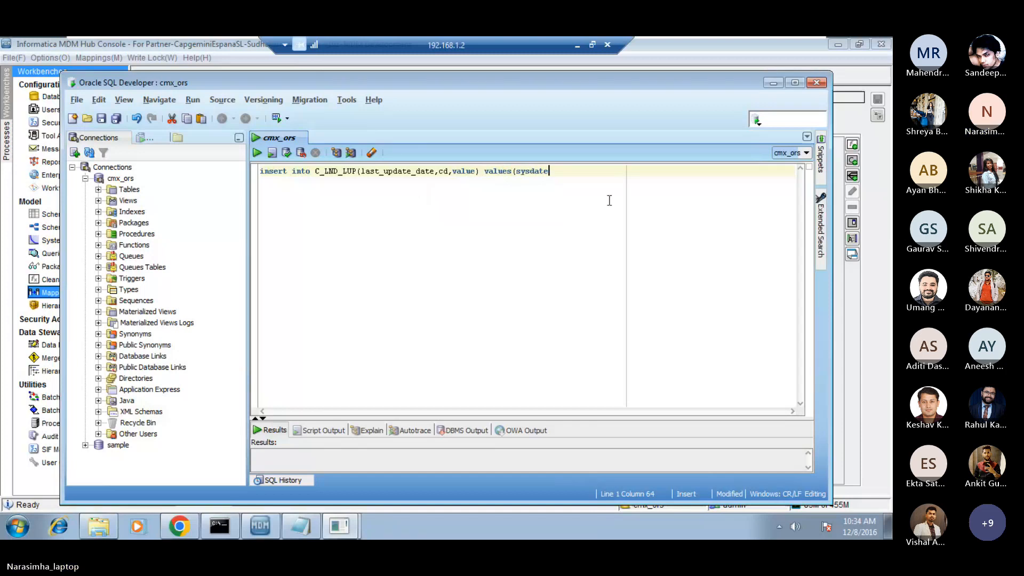
pyautogui.write(',')
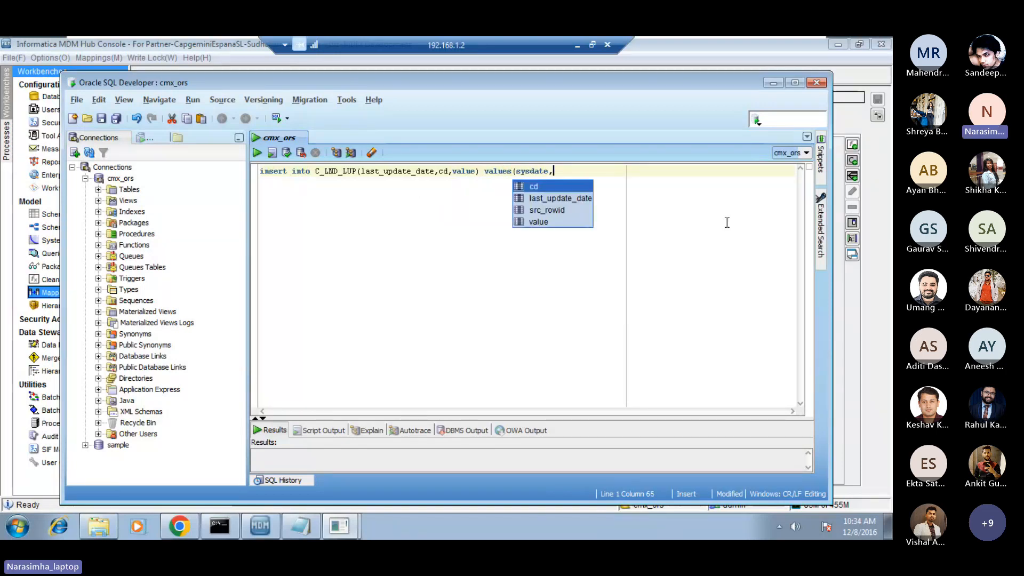
pyautogui.write("'")
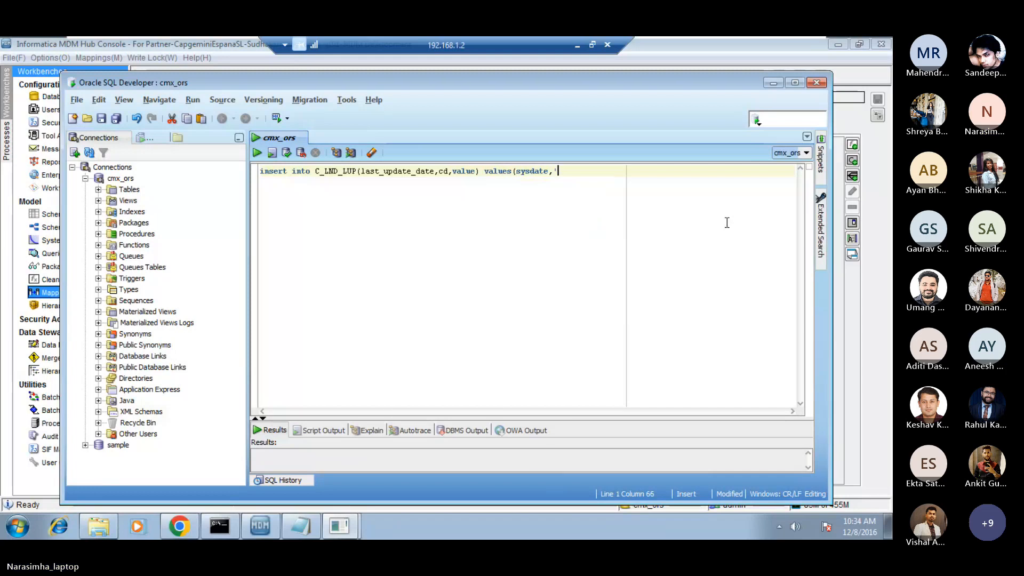
# Add a values clause to the insert statement with sysdate for last_update_date and 'IND' for cd.
pyautogui.press('capslock')
pyautogui.write("IND'")
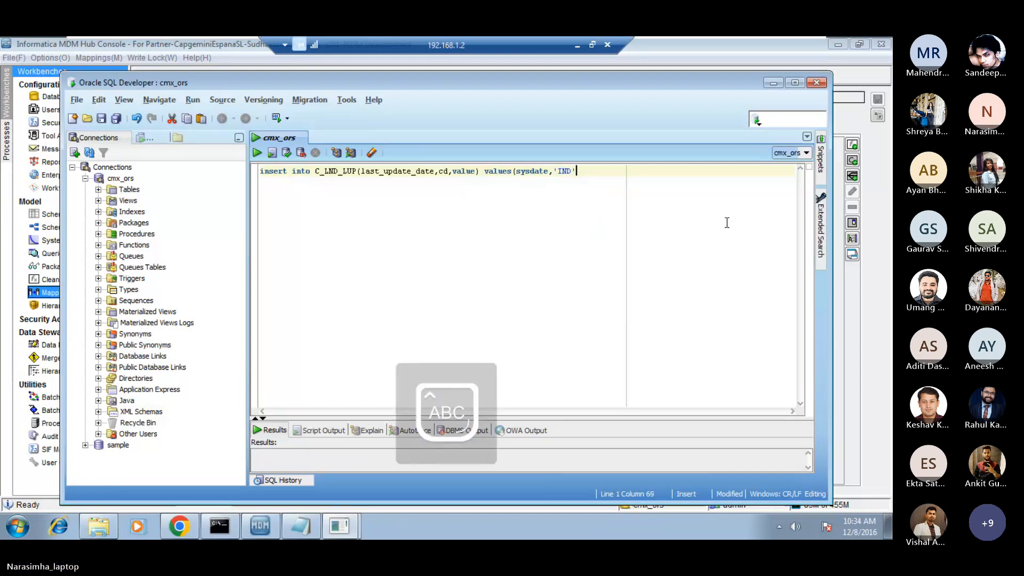
pyautogui.write(',')
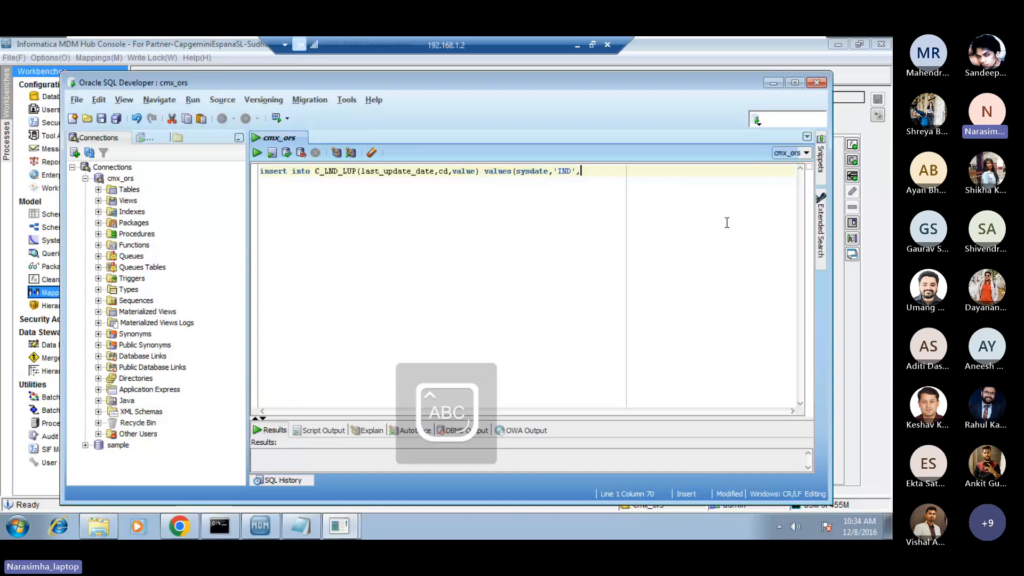
pyautogui.write(';IDIA')
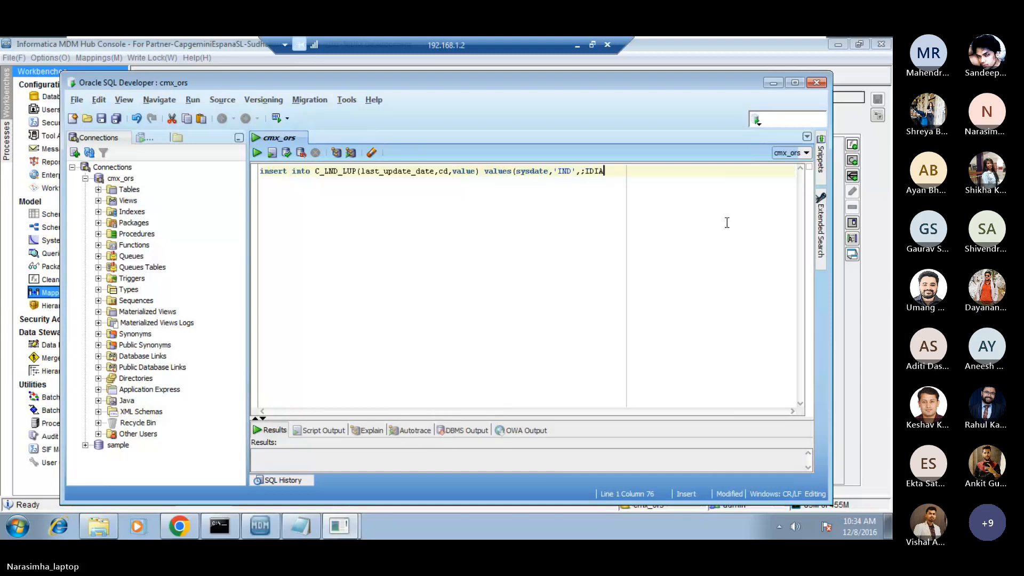
# Complete the insert statement with 'INDIA' as the value and a closing parenthesis, and minimize the remote session.
pyautogui.press('BackSpace')
pyautogui.press('BackSpace')
pyautogui.press('BackSpace')
pyautogui.press('BackSpace')
pyautogui.press('BackSpace')
pyautogui.write("'IND")
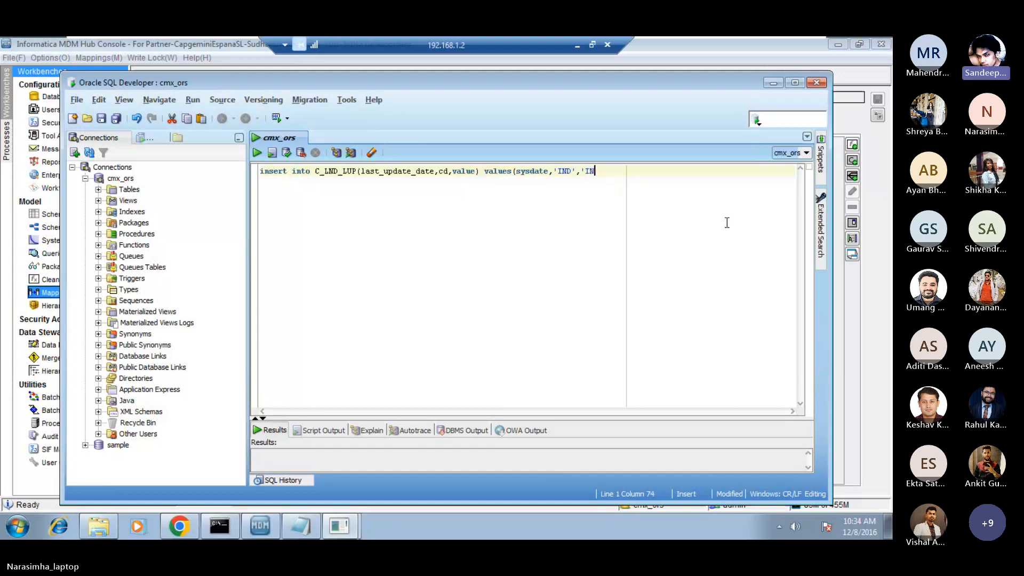
pyautogui.write('IA')
pyautogui.press('capslock')
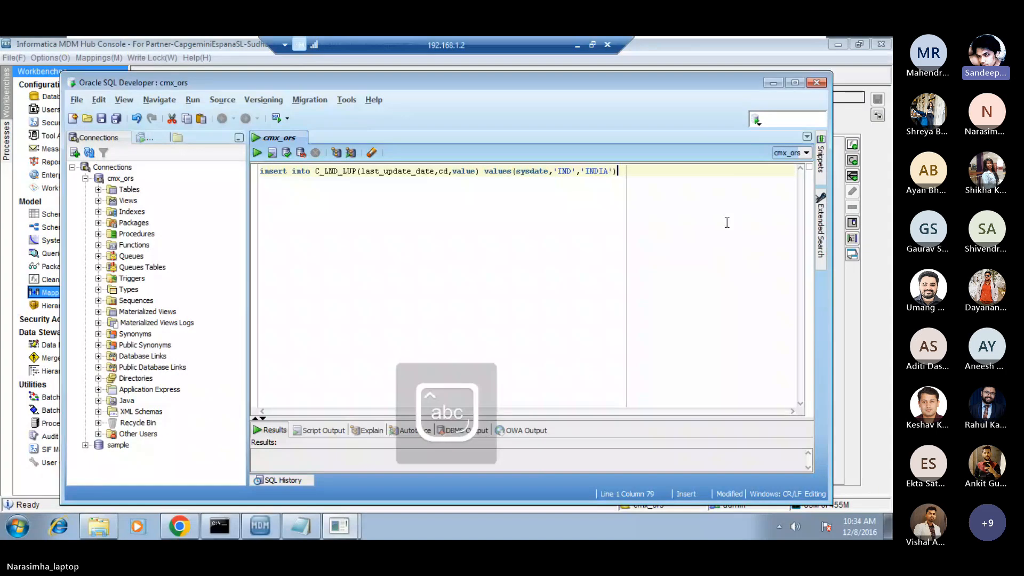
pyautogui.write("')")
pyautogui.click(577, 46)
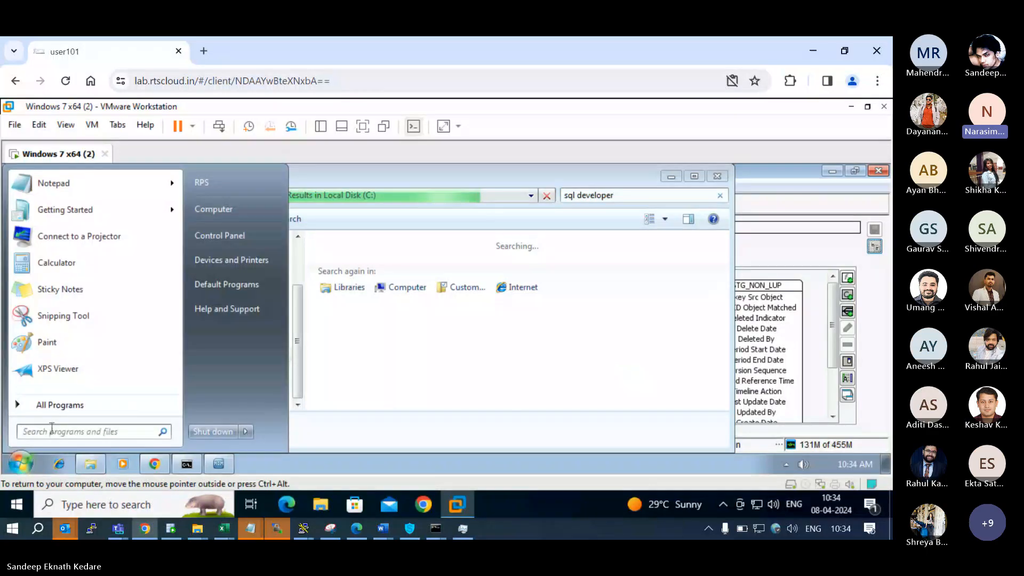
# Search the virtual machine's installed programs for "sql devel", and minimize the file search results window.
pyautogui.write('sql de')
pyautogui.write('velp')
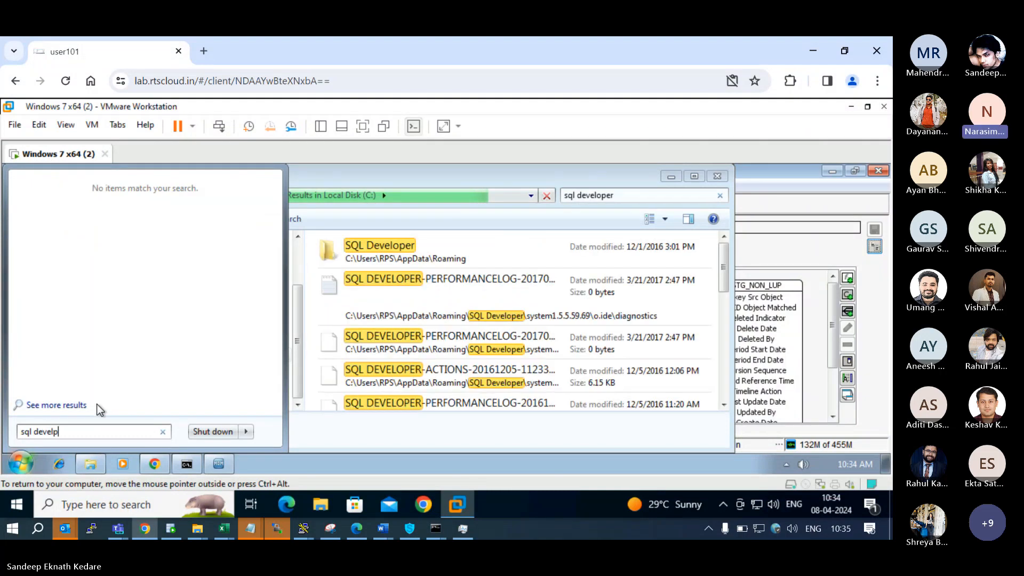
pyautogui.press('BackSpace')
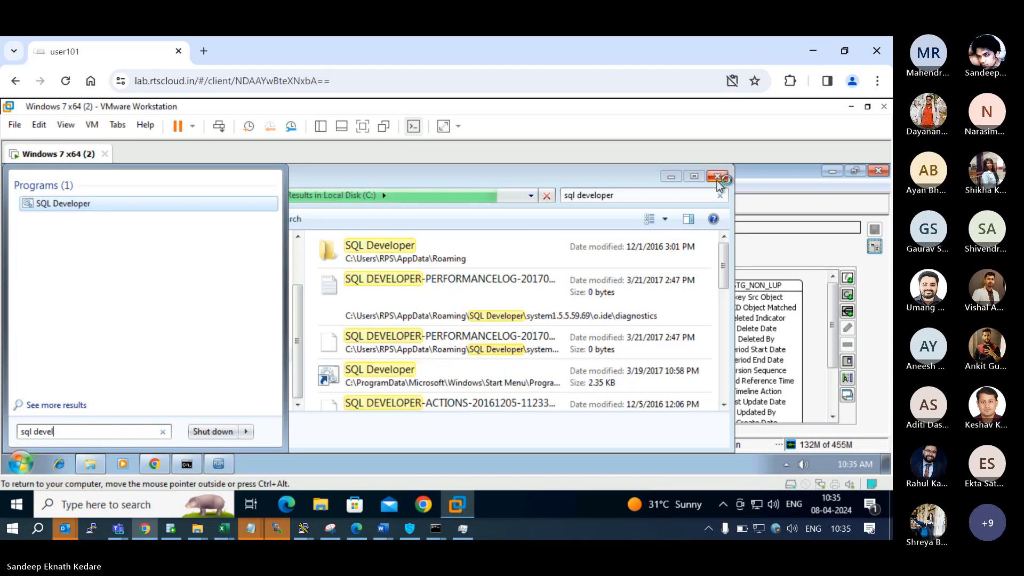
pyautogui.click(303, 465)
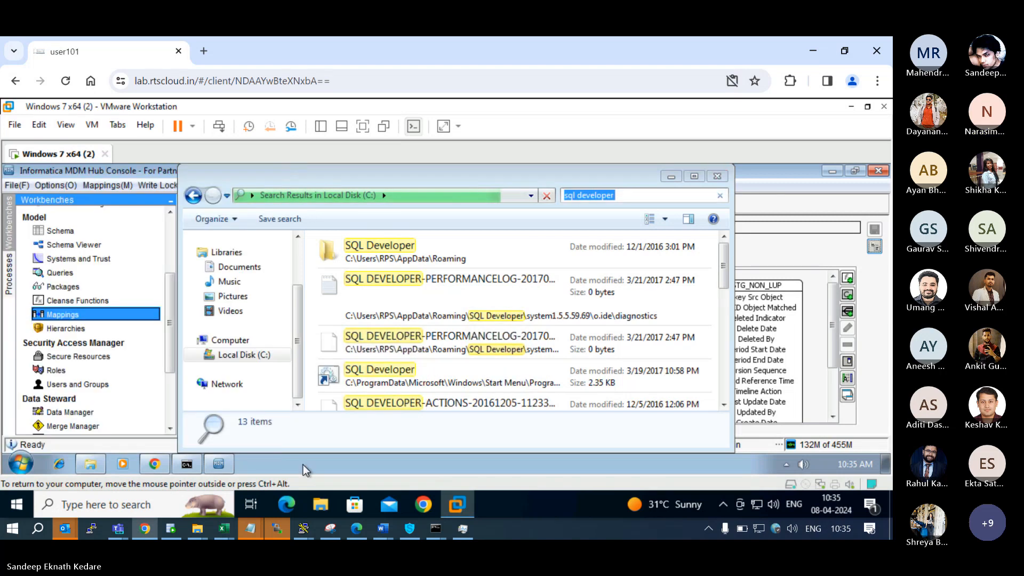
pyautogui.click(676, 176)
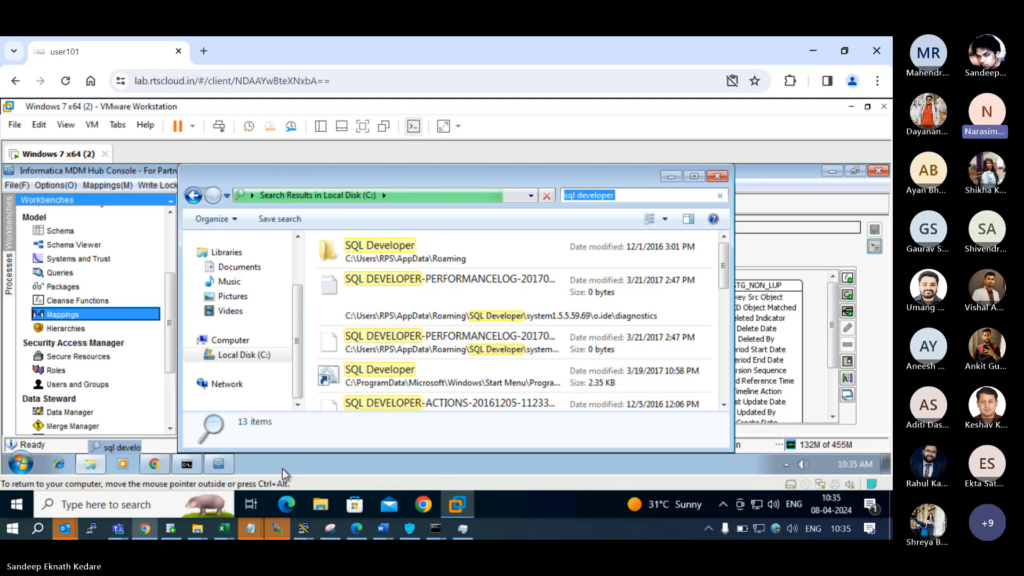
# Launch SQL Developer from the Application Development folder of Oracle - OraDb11g_home1 in the virtual machine.
pyautogui.click(12, 466)
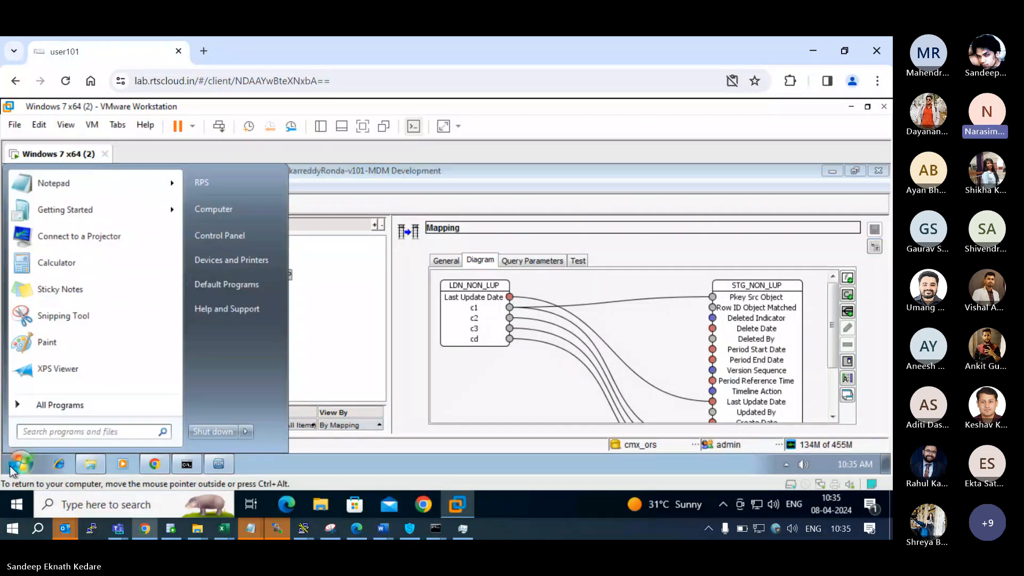
pyautogui.click(53, 407)
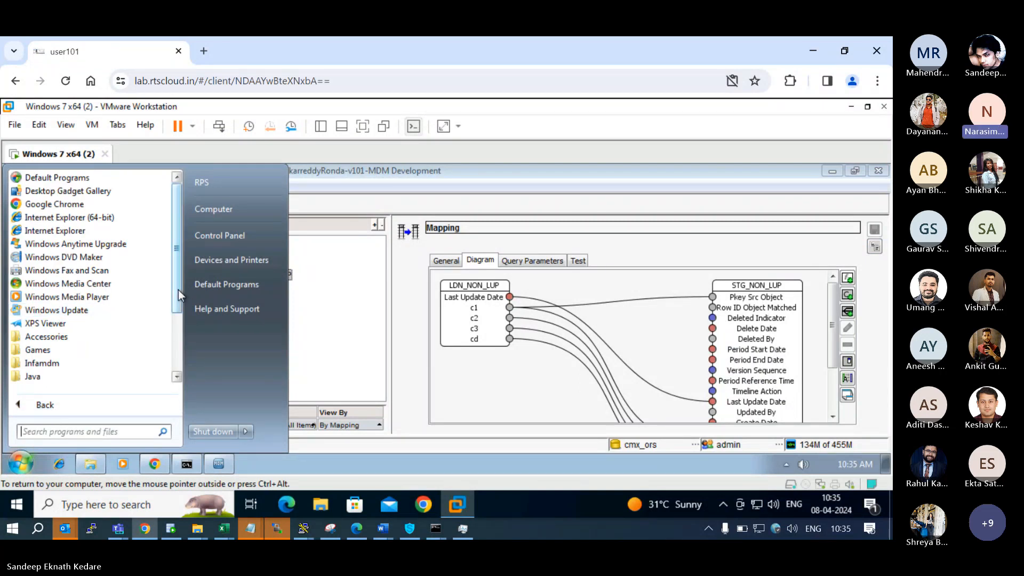
pyautogui.moveTo(178, 290); pyautogui.dragTo(170, 344)
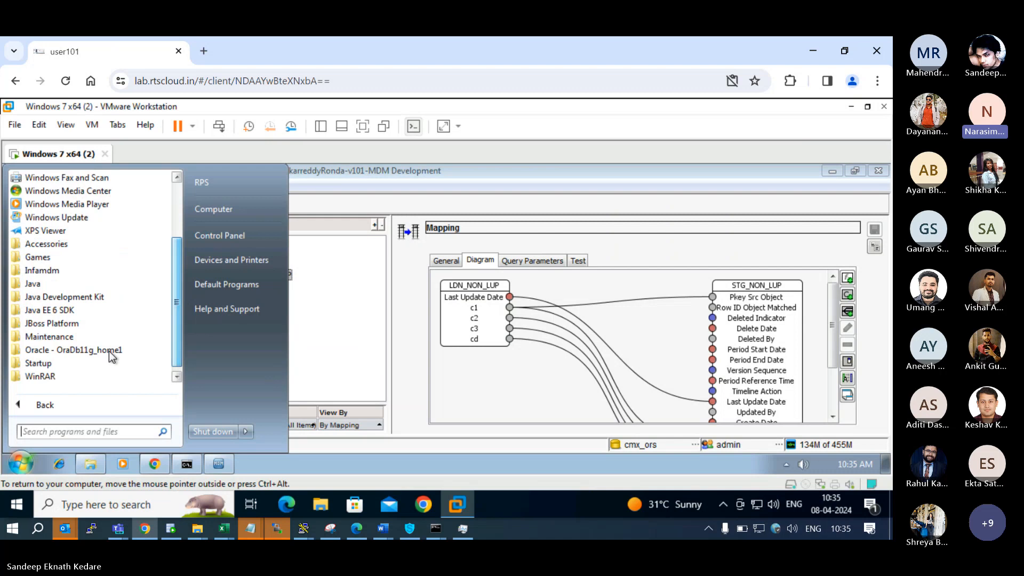
pyautogui.click(87, 351)
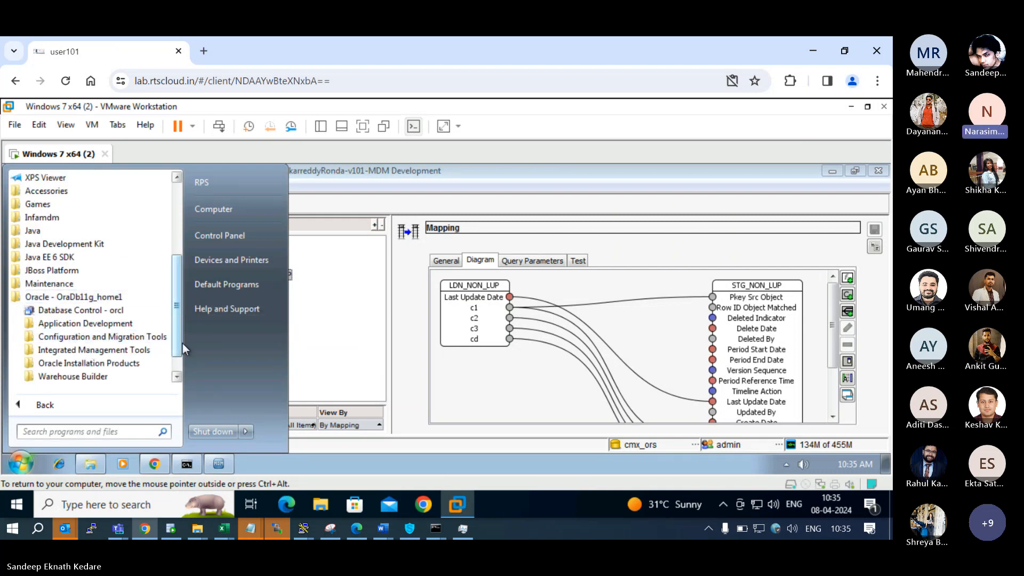
pyautogui.scroll(-1, 183, 344)
pyautogui.click(80, 298)
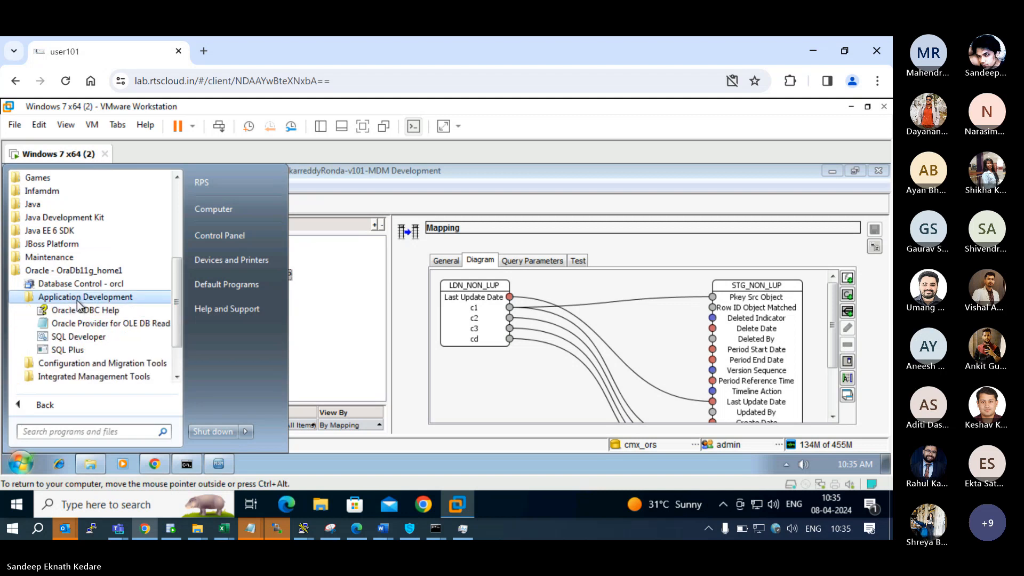
pyautogui.click(83, 338)
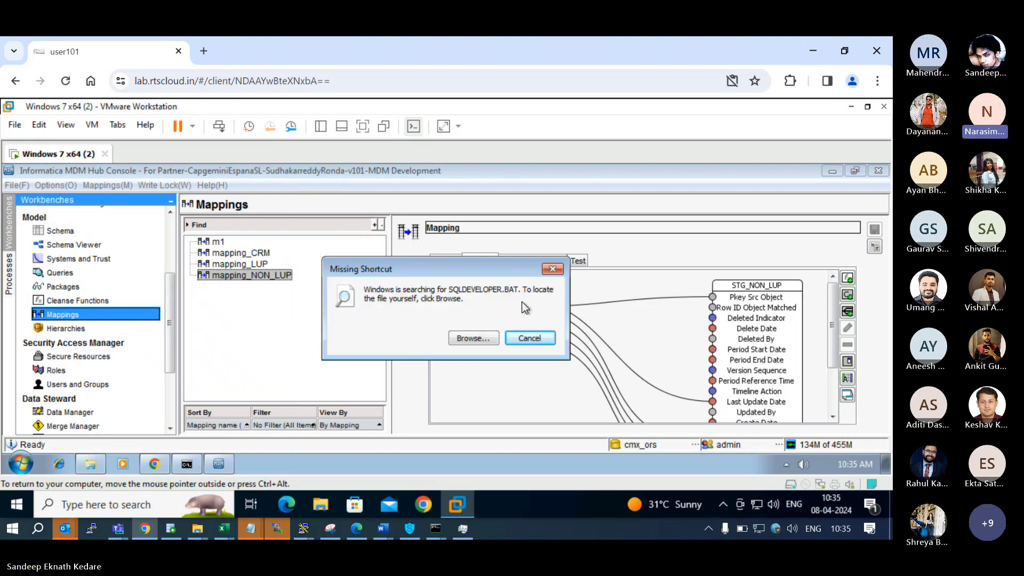
# Locate the sqldeveloper application in the sqldeveloper bin folder for the missing shortcut, and allow it to make changes to the computer.
pyautogui.click(485, 337)
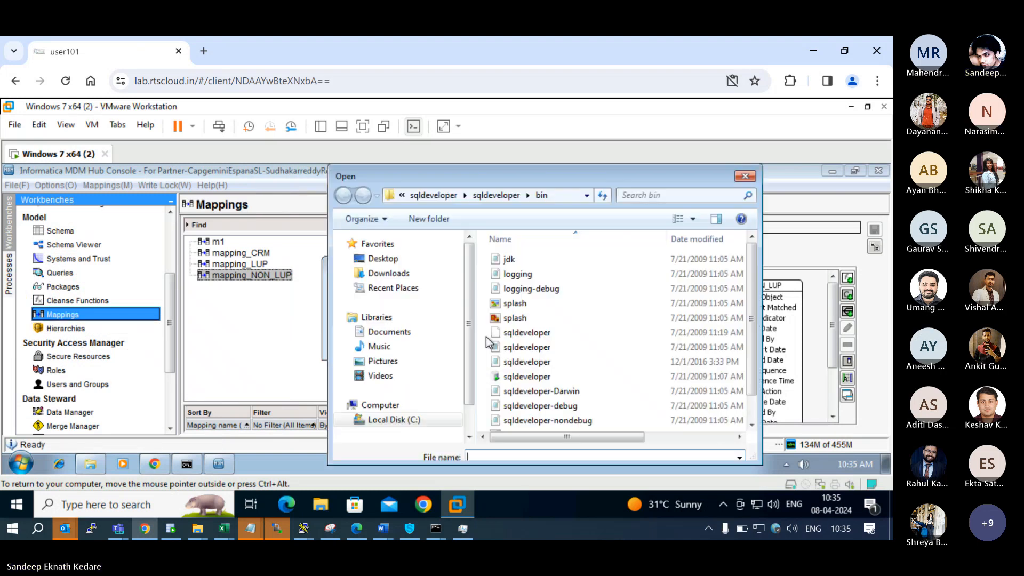
pyautogui.moveTo(754, 332); pyautogui.dragTo(755, 348)
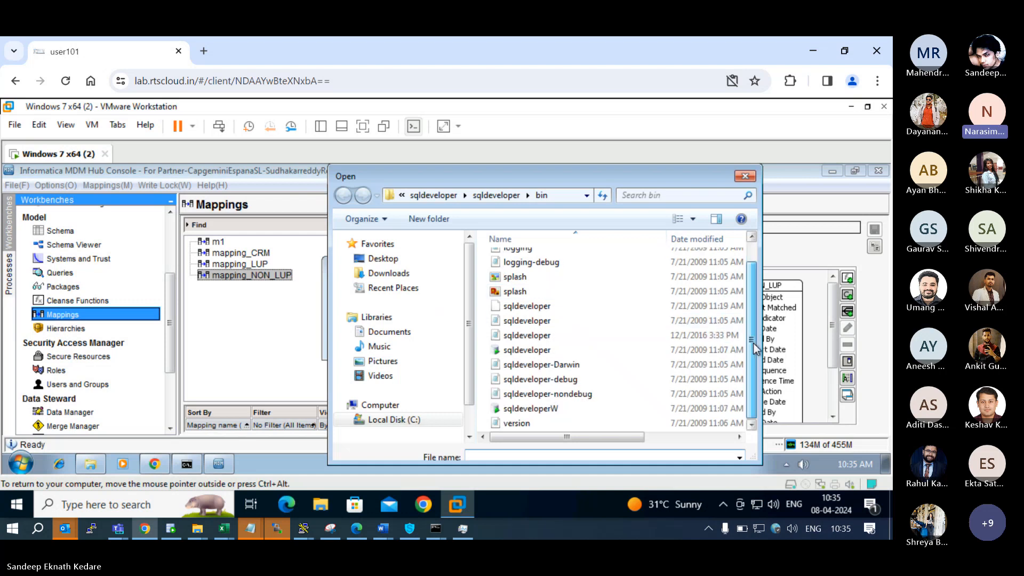
pyautogui.click(548, 354)
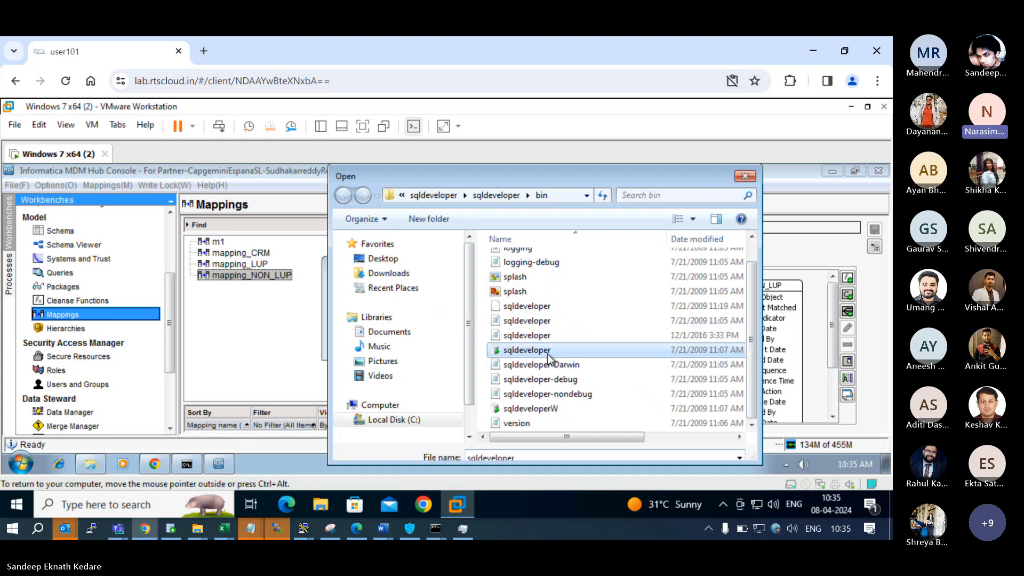
pyautogui.moveTo(616, 437); pyautogui.dragTo(705, 443)
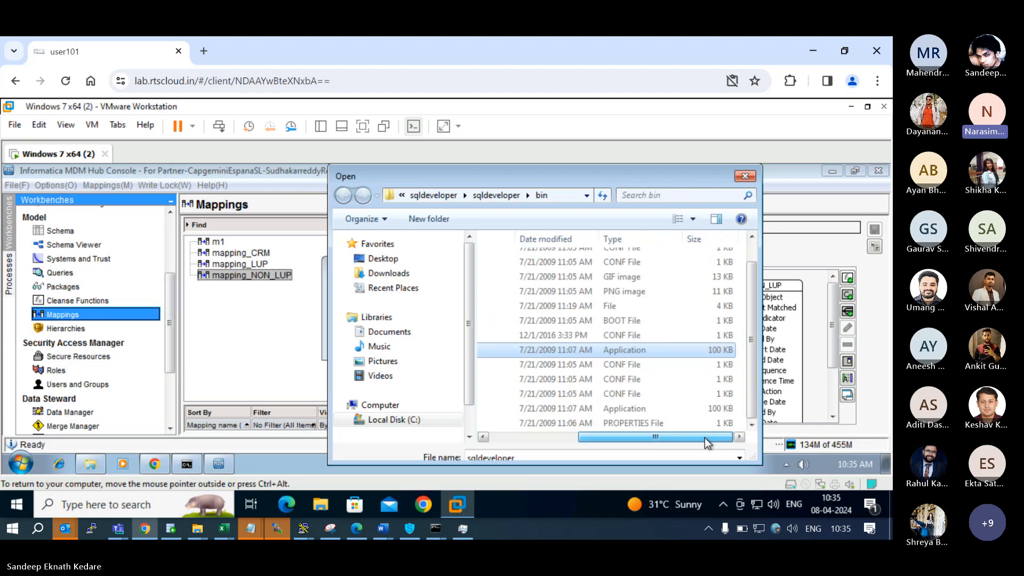
pyautogui.click(542, 440)
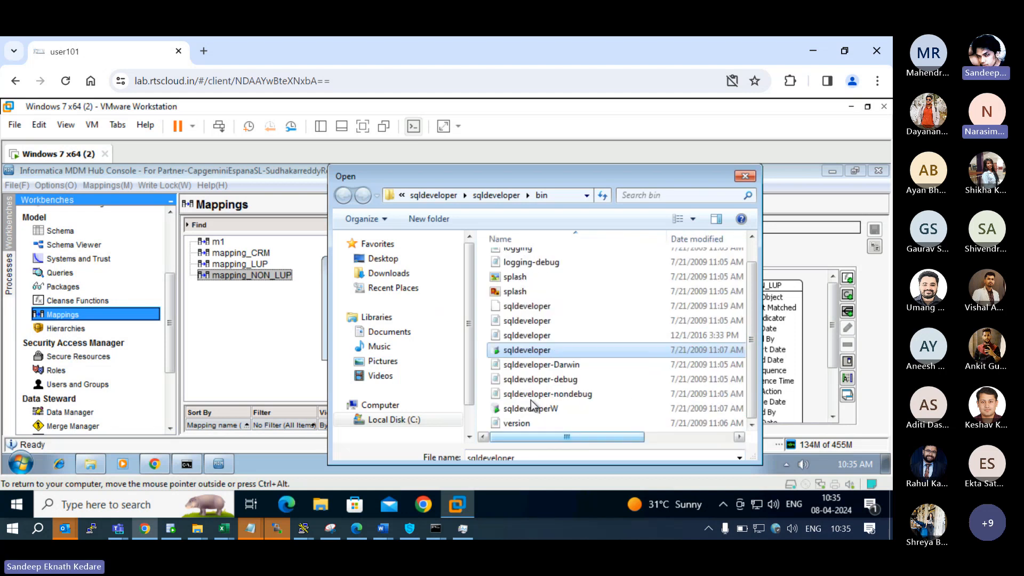
pyautogui.doubleClick(548, 356)
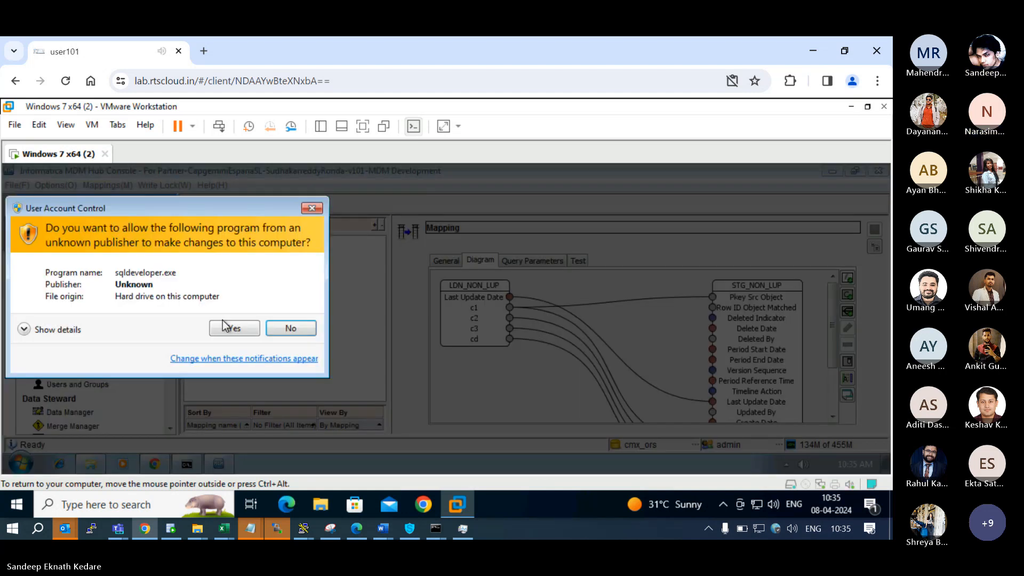
pyautogui.click(233, 330)
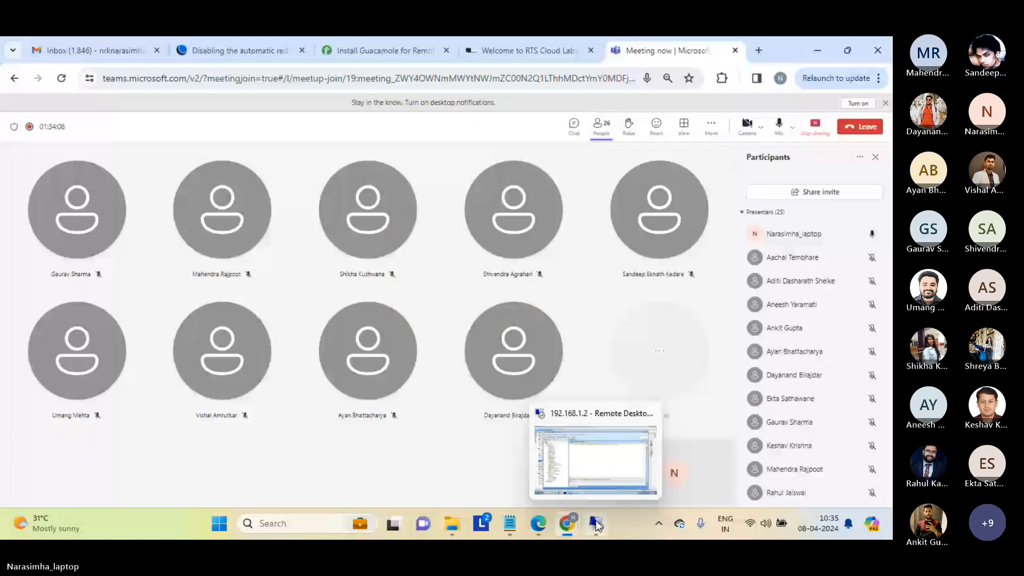
# Switch back to the remote session showing the cmx_ors worksheet in Oracle SQL Developer.
pyautogui.click(603, 476)
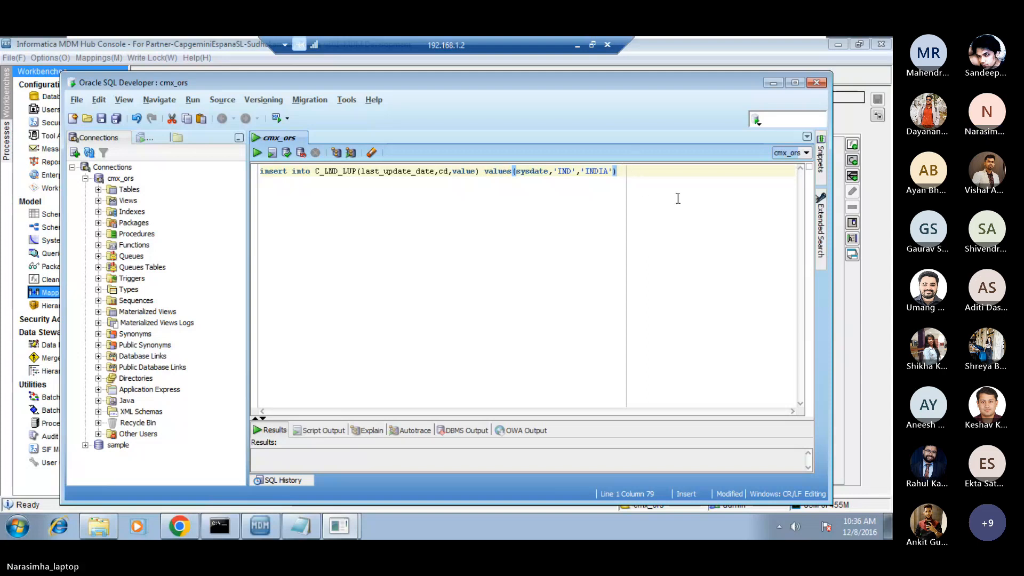
# Duplicate the C_LND_LUP insert statement two lines below the original in the cmx_ors worksheet.
pyautogui.press('Return')
pyautogui.press('Return')
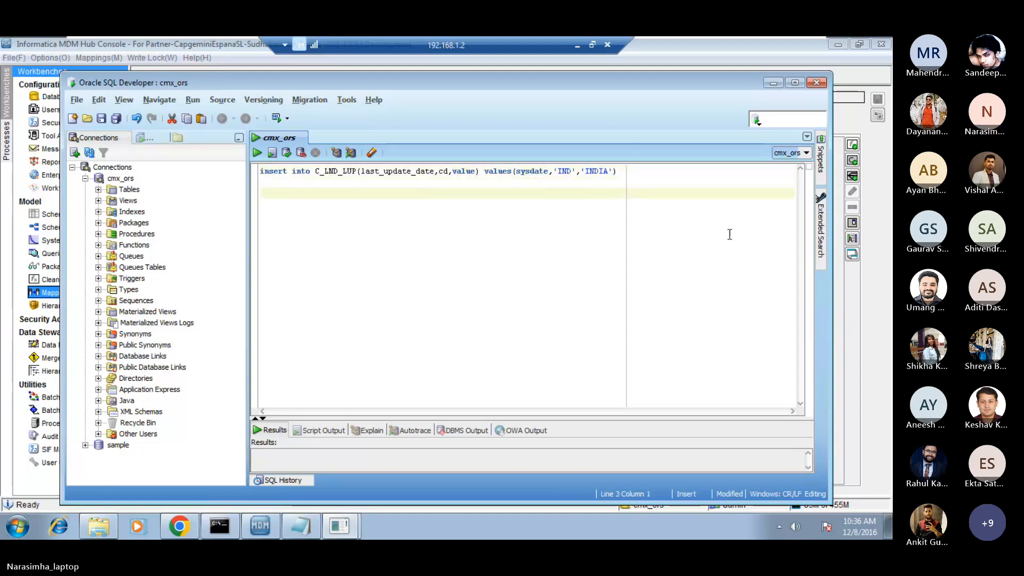
pyautogui.press('Up')
pyautogui.press('Up')
pyautogui.hotkey('shift', 'End')
pyautogui.hotkey('ctrl', 'c')
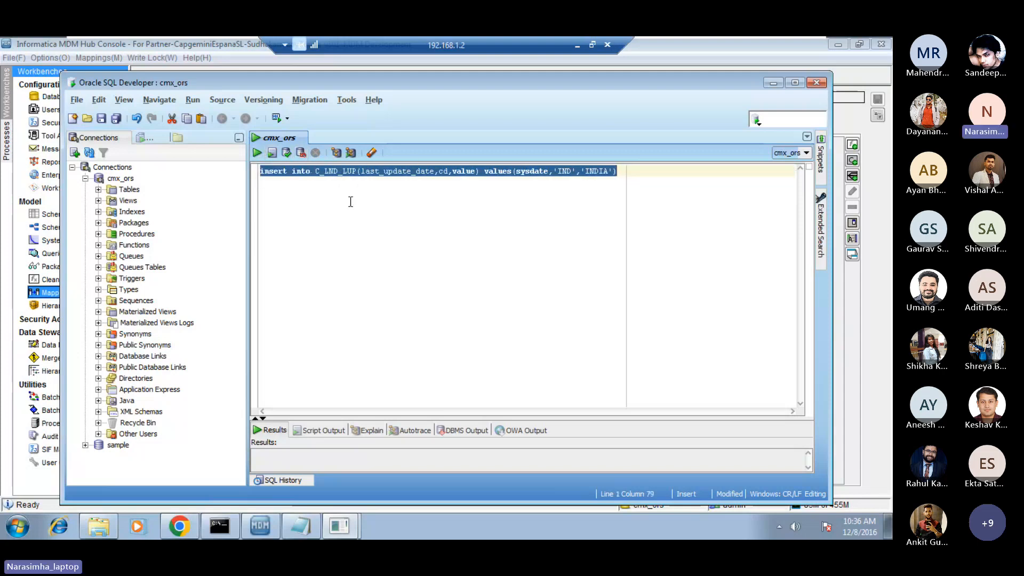
pyautogui.click(391, 219)
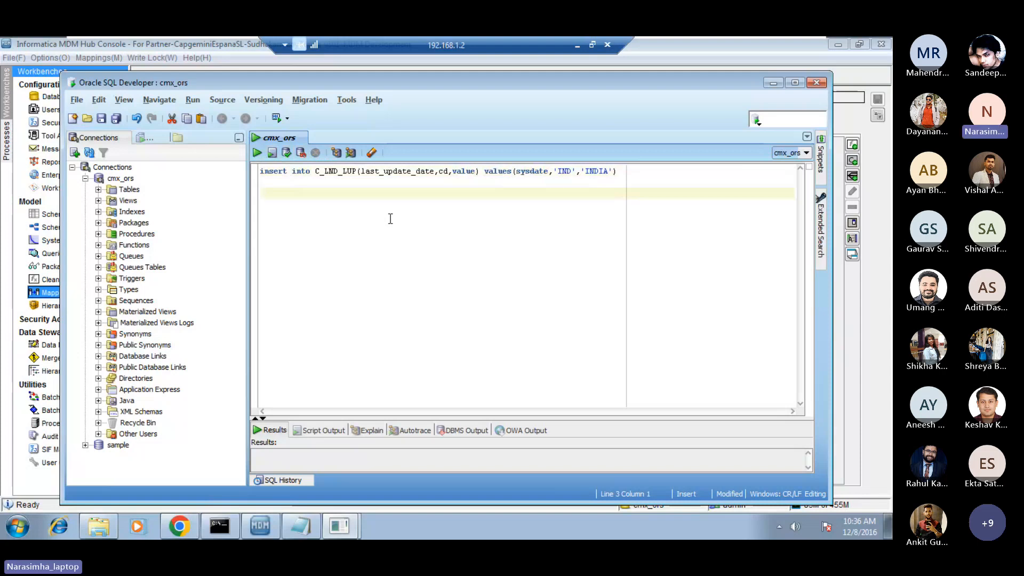
pyautogui.press('Up')
pyautogui.press('capslock')
pyautogui.press('capslock')
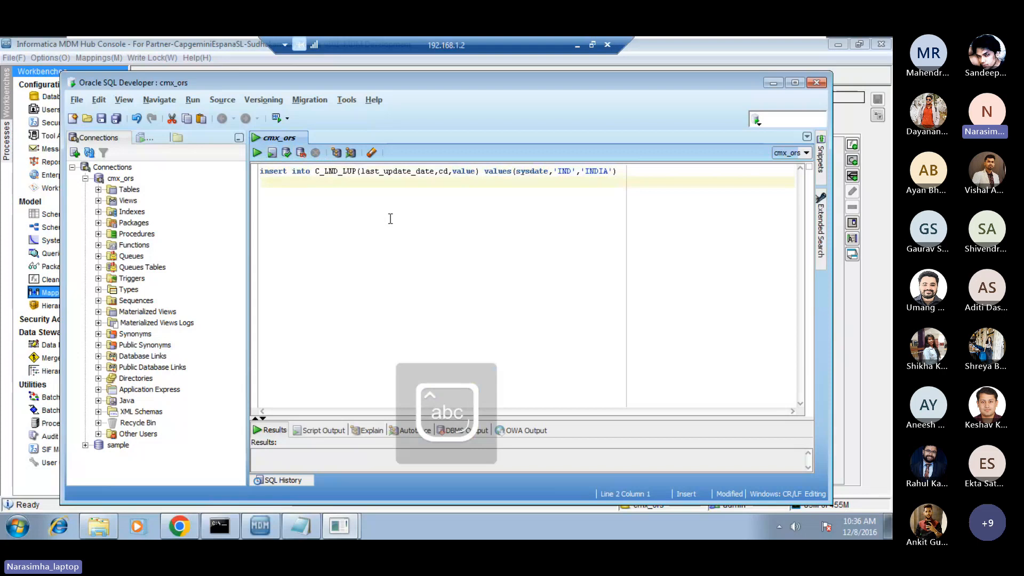
pyautogui.press('Down')
pyautogui.press('Down')
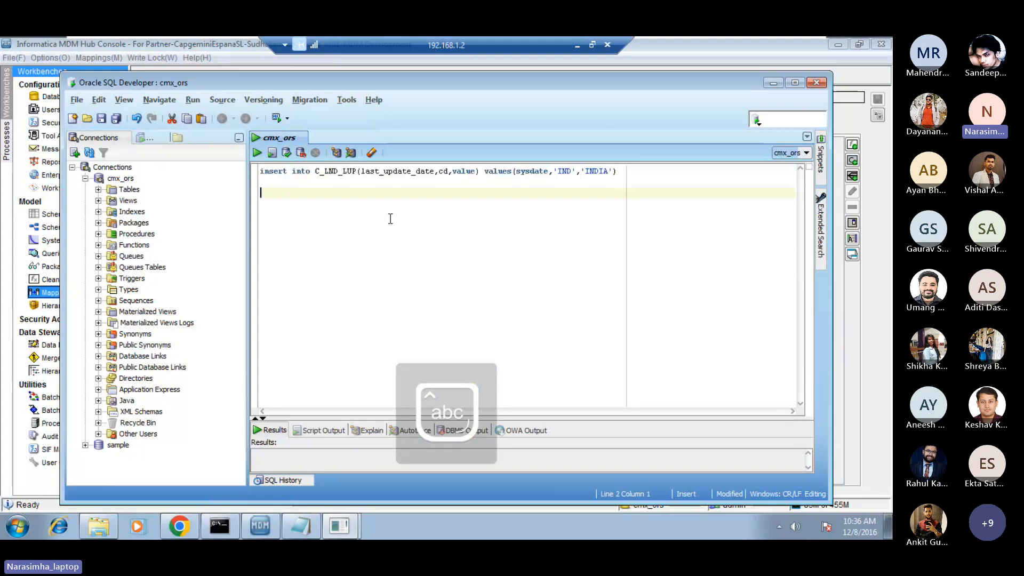
pyautogui.hotkey('ctrl', 'v')
# Change the cd value in the copied insert statement to 'USA'.
pyautogui.press('Left')
pyautogui.press('Left')
pyautogui.press('Left')
pyautogui.press('Left')
pyautogui.press('Left')
pyautogui.press('Left')
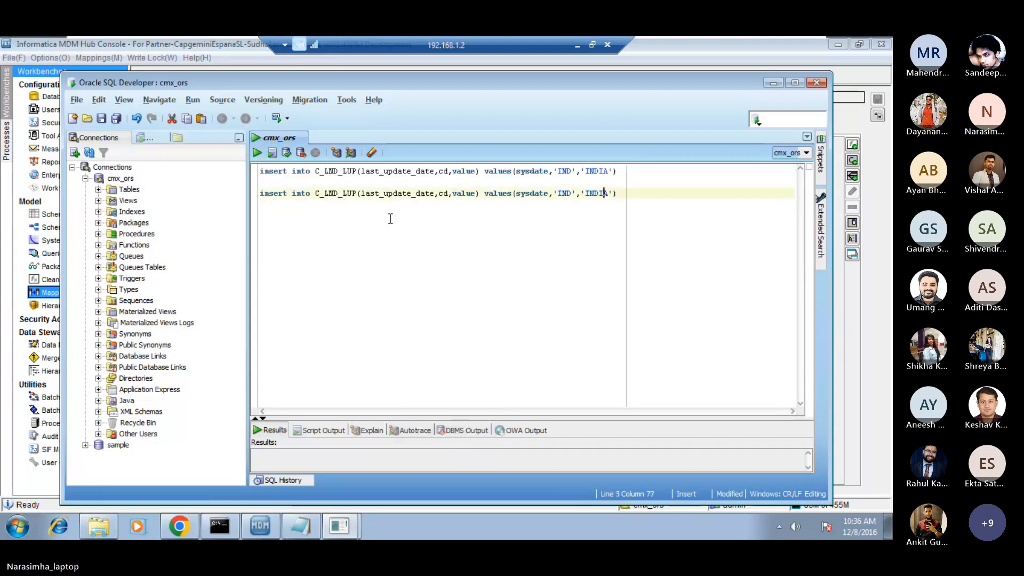
pyautogui.press('Left')
pyautogui.press('Left')
pyautogui.press('Left')
pyautogui.press('Left')
pyautogui.hotkey('shift', 'Left')
pyautogui.hotkey('shift', 'Left')
pyautogui.hotkey('shift', 'Left')
pyautogui.press('capslock')
pyautogui.write('USA')
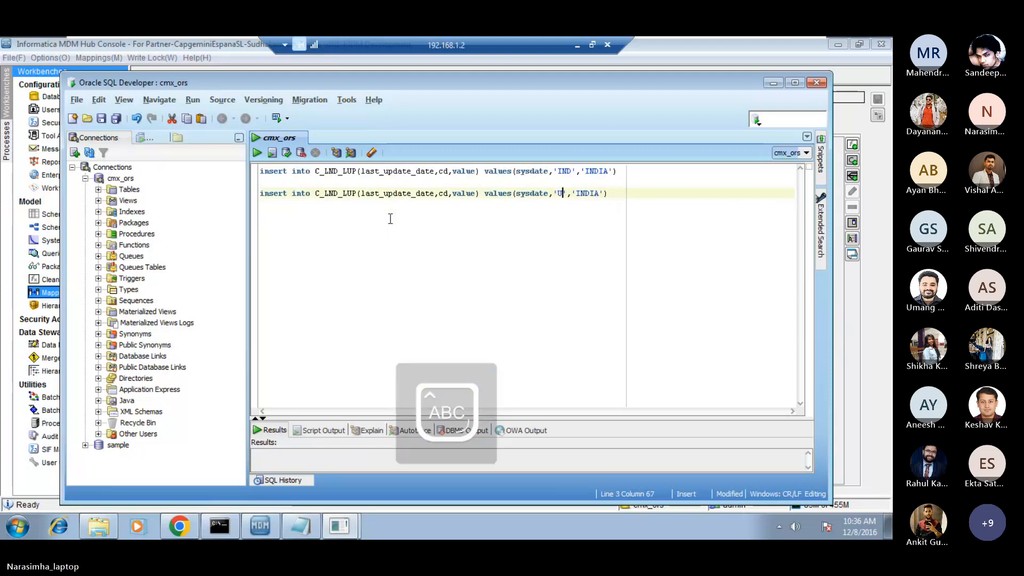
pyautogui.press('capslock')
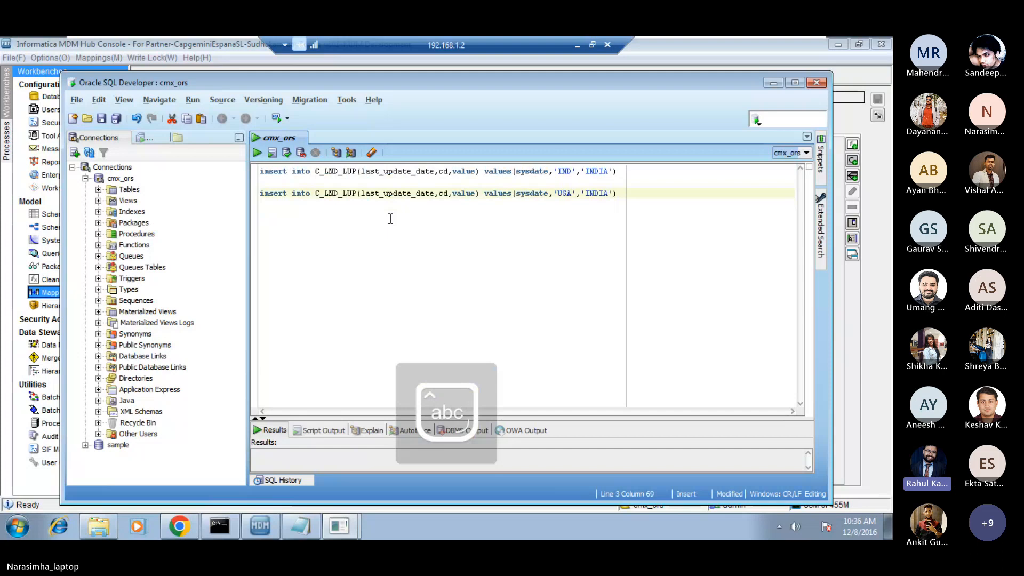
# Replace the cd value in the copied insert statement with 'GE'.
pyautogui.press('capslock')
pyautogui.hotkey('shift', 'Left')
pyautogui.hotkey('shift', 'Left')
pyautogui.hotkey('shift', 'Left')
pyautogui.write('GE')
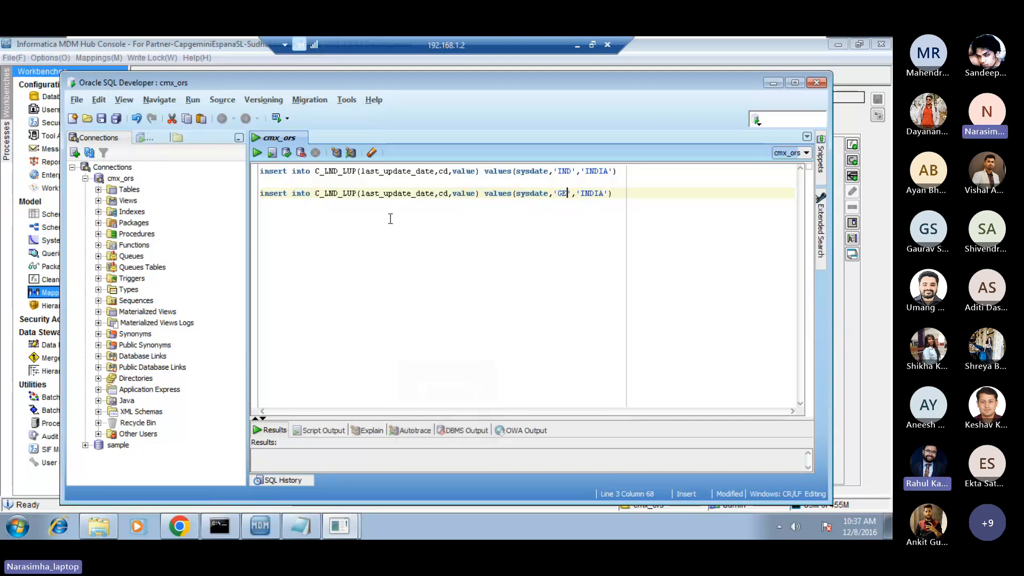
# Replace the country name in the copied insert statement with 'GERMANY'.
pyautogui.press('capslock')
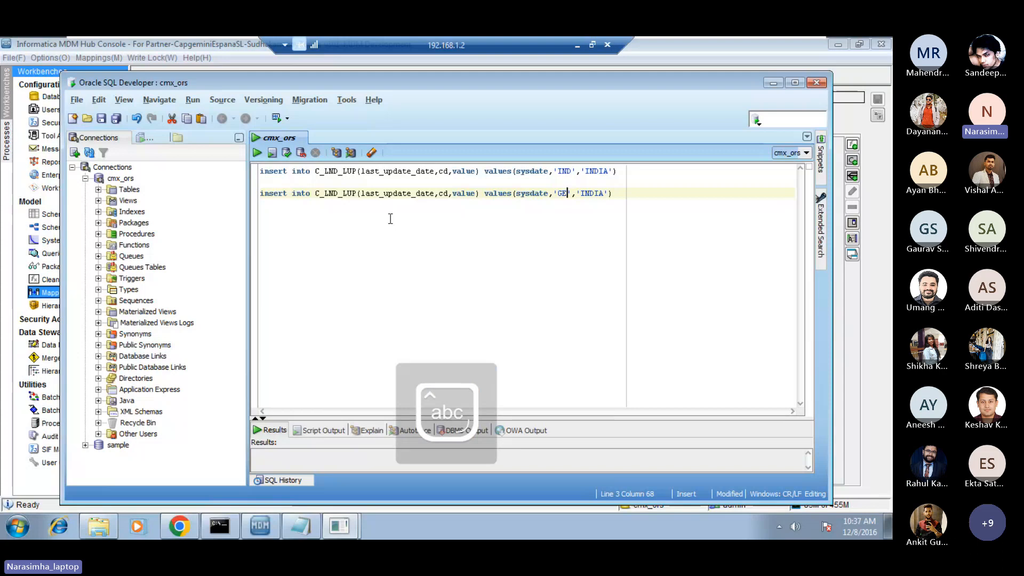
pyautogui.press('Right')
pyautogui.press('Right')
pyautogui.hotkey('shift', 'Right')
pyautogui.hotkey('shift', 'Right')
pyautogui.hotkey('shift', 'Right')
pyautogui.hotkey('shift', 'Right')
pyautogui.hotkey('shift', 'Right')
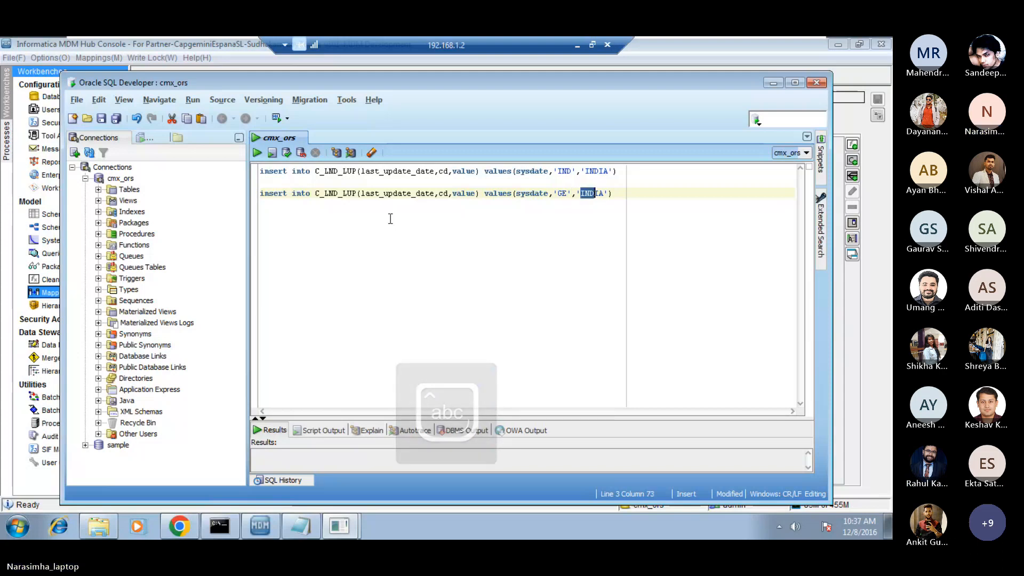
pyautogui.press('capslock')
pyautogui.write('GERMAN')
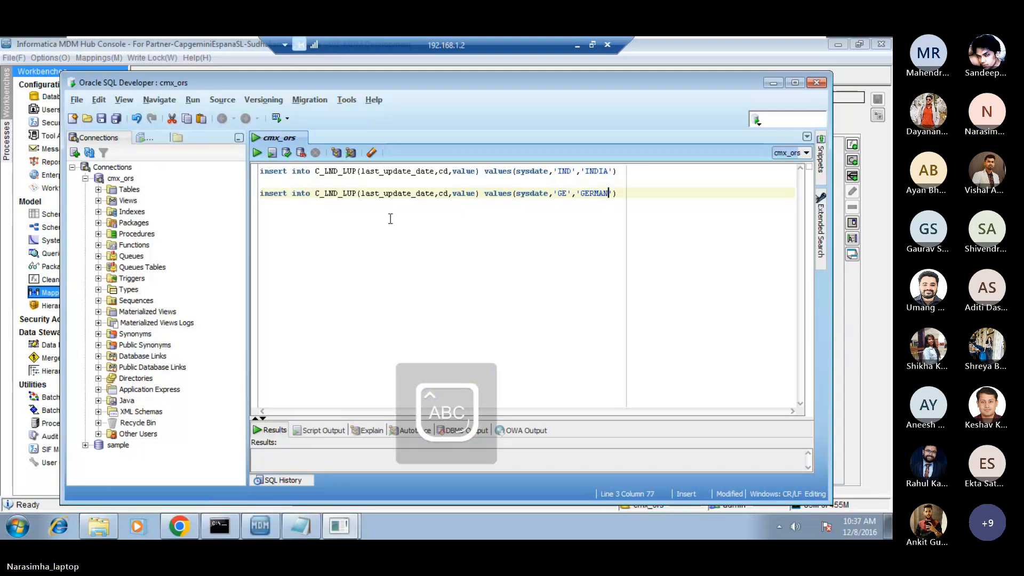
pyautogui.write('Y')
pyautogui.press('capslock')
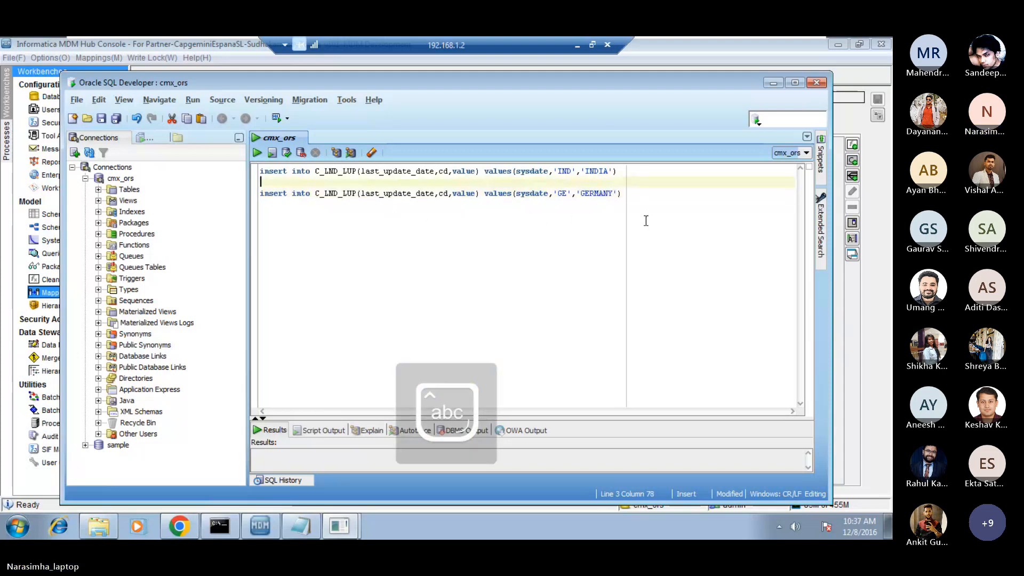
# Run only the GERMANY insert statement and commit the transaction.
pyautogui.press('Home')
pyautogui.hotkey('shift', 'Down')
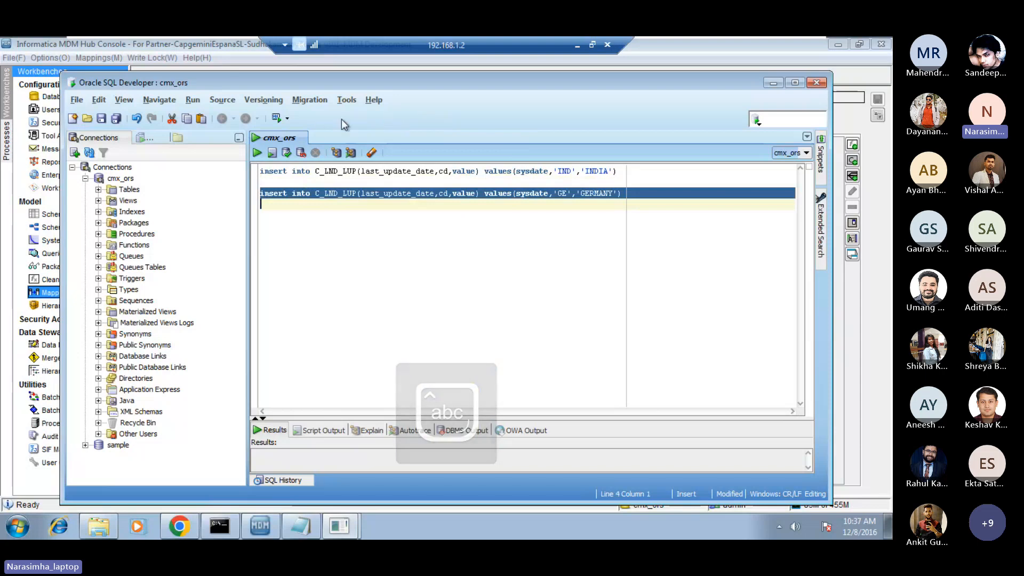
pyautogui.click(257, 155)
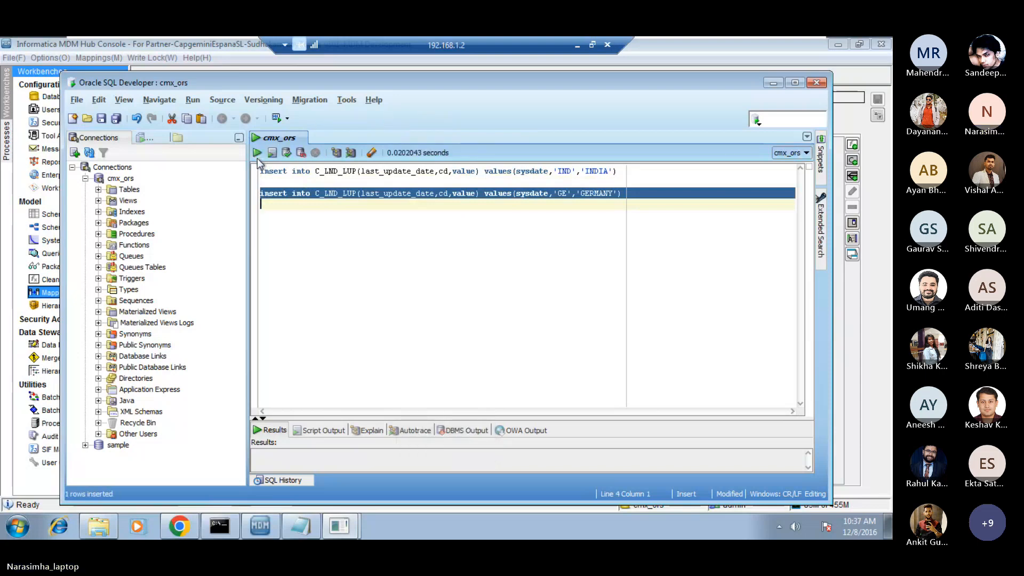
pyautogui.click(287, 154)
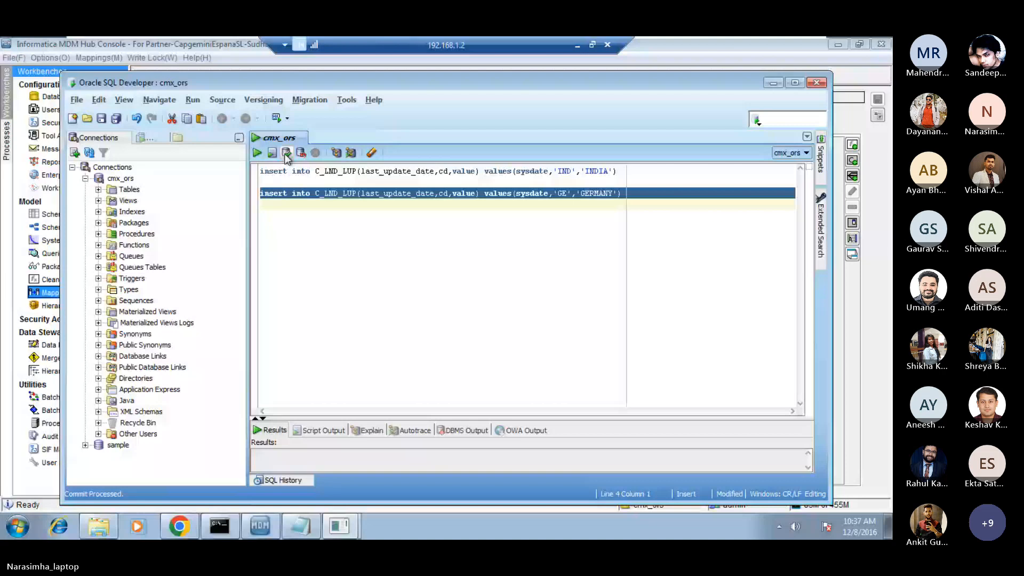
# Add "select * from c_lnd_lup" below the insert statements, run only that query, and commit again.
pyautogui.click(292, 212)
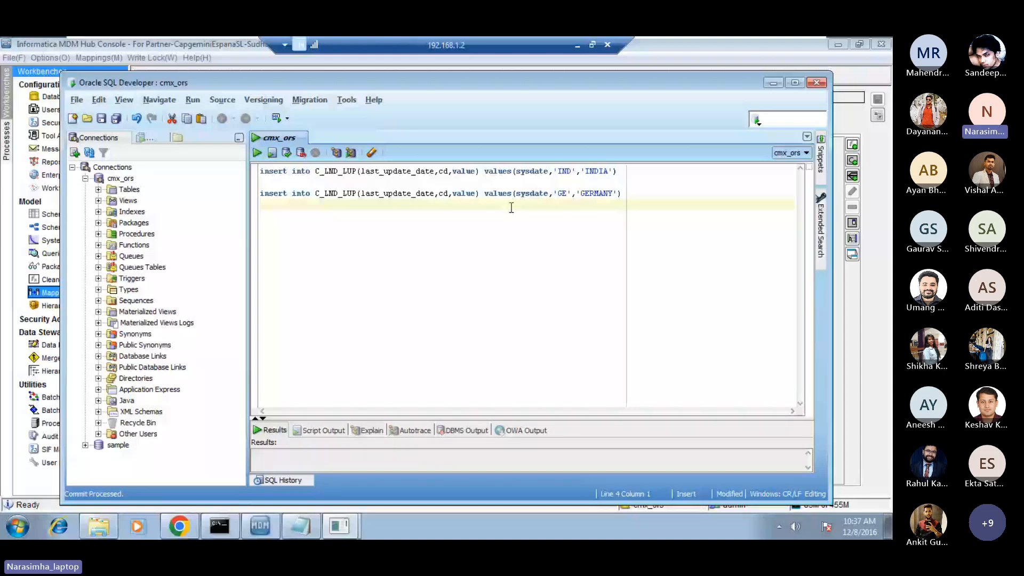
pyautogui.press('Return')
pyautogui.write('select * from c')
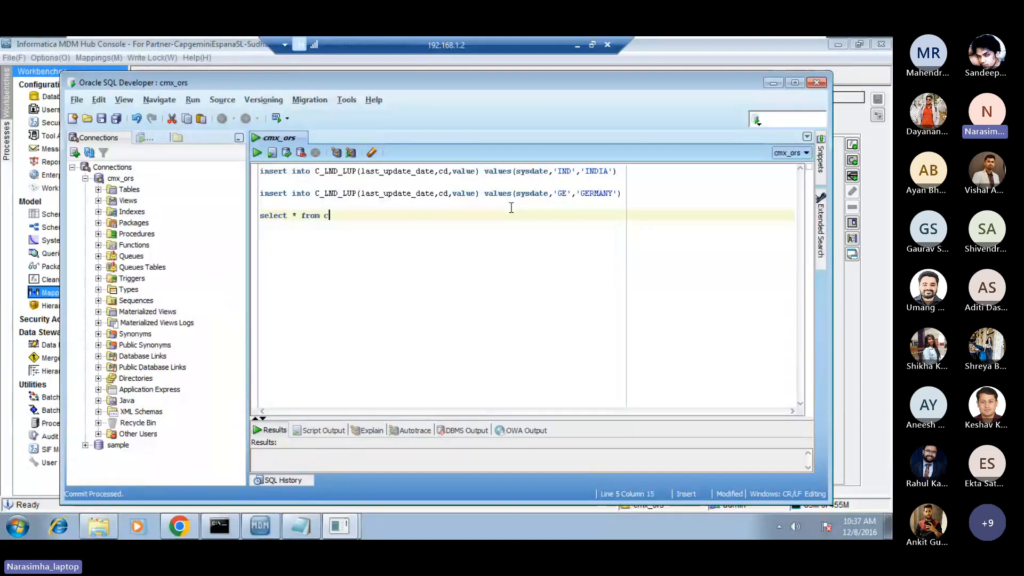
pyautogui.write('_b')
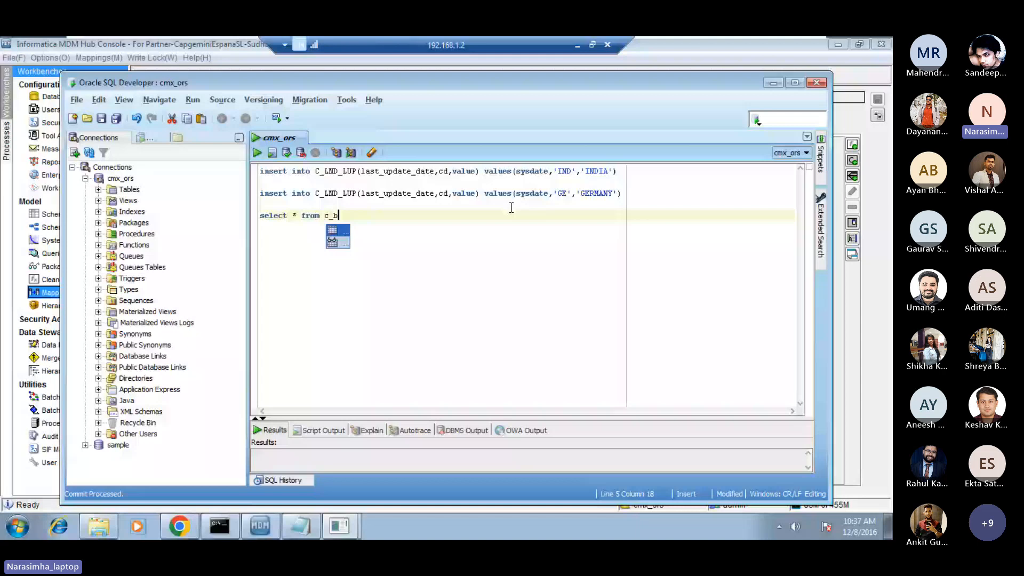
pyautogui.press('BackSpace')
pyautogui.write('lnd_lup')
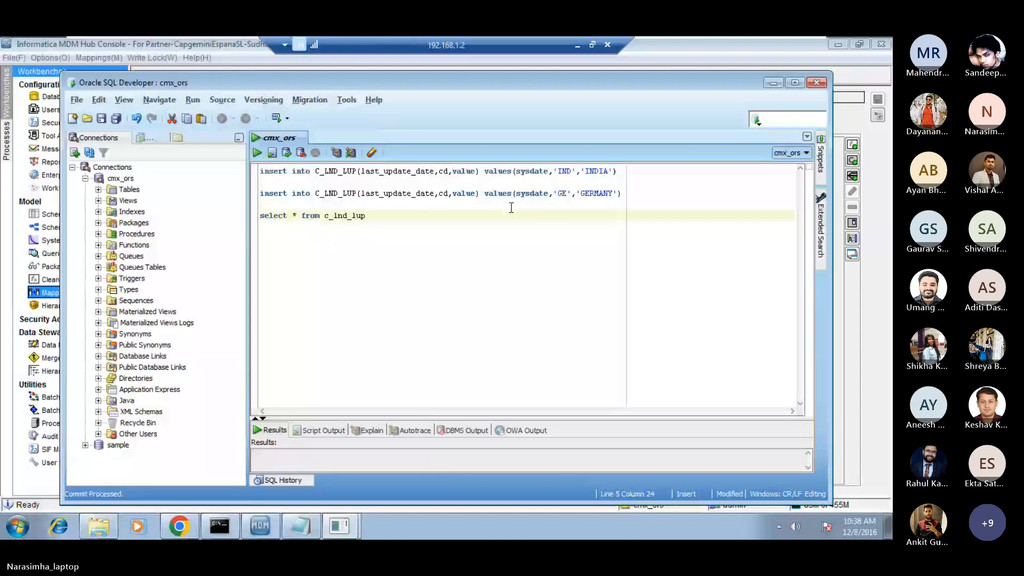
pyautogui.tripleClick(510, 214)
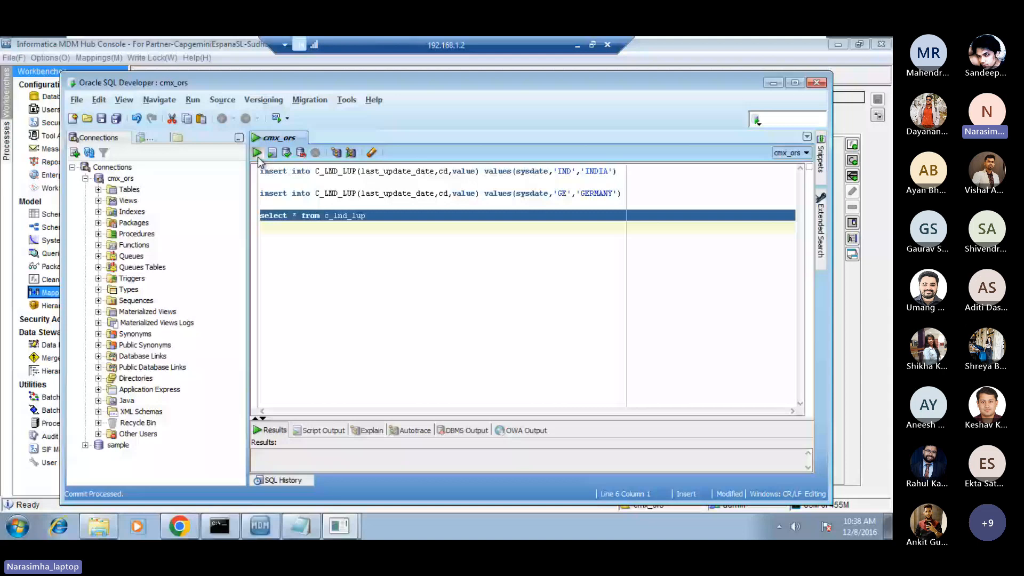
pyautogui.click(257, 155)
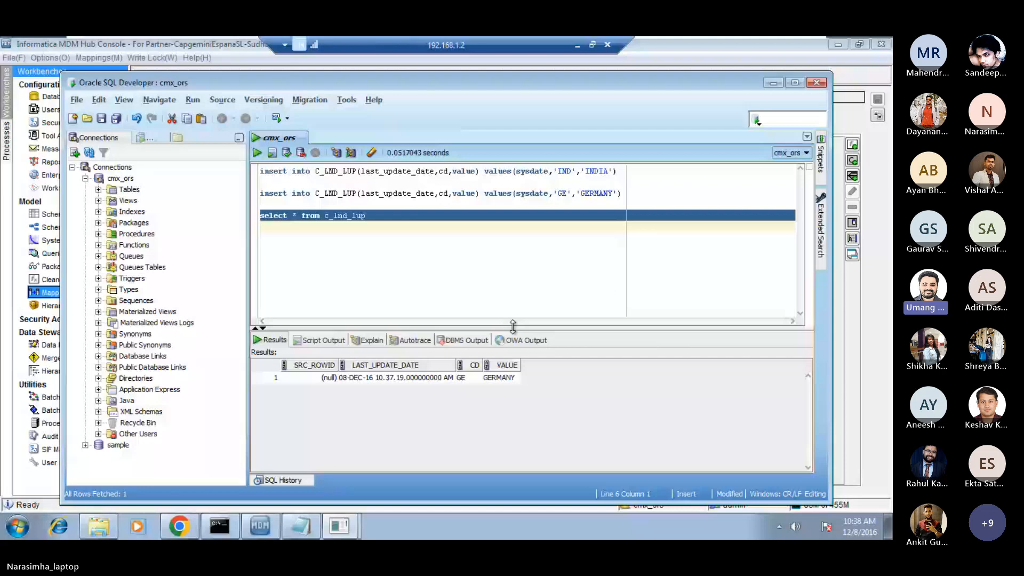
pyautogui.click(406, 271)
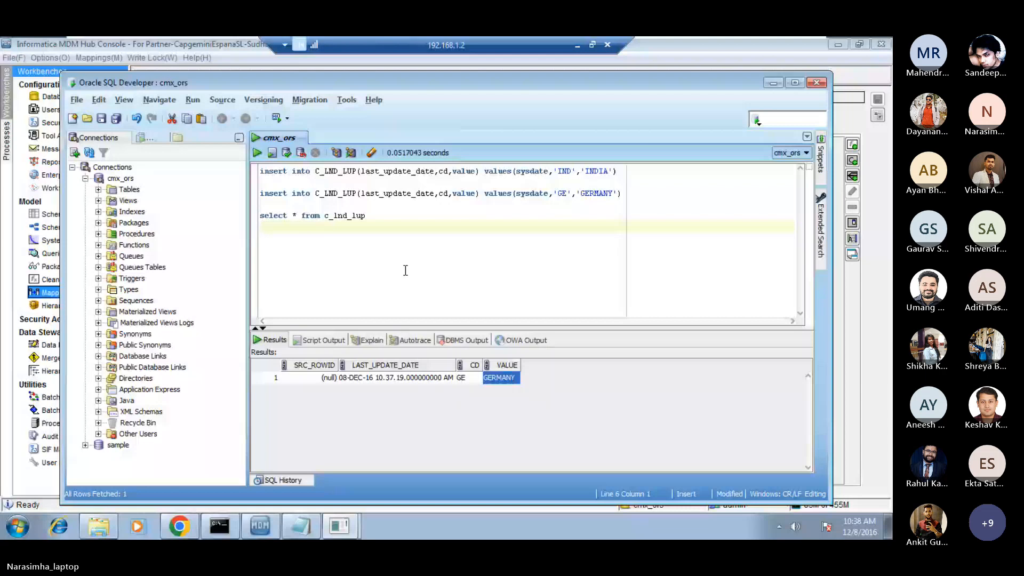
pyautogui.click(286, 158)
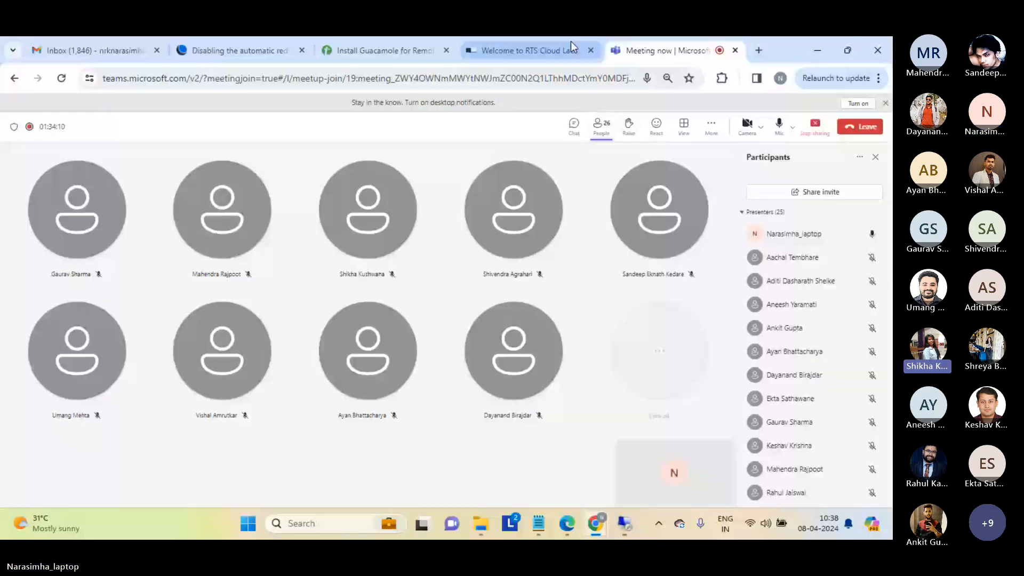
pyautogui.click(572, 43)
pyautogui.scroll(-5, 887, 237)
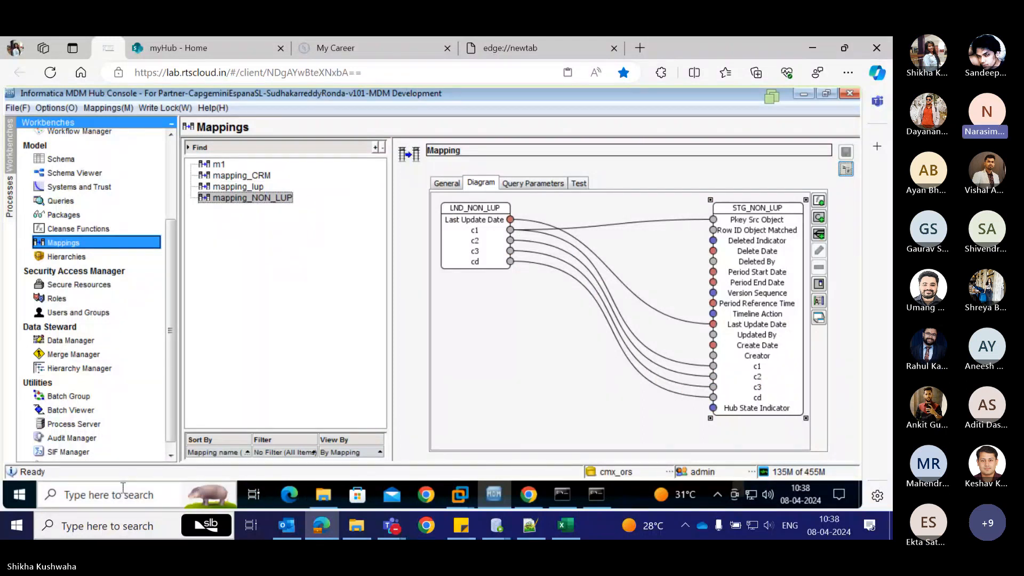
pyautogui.click(106, 496)
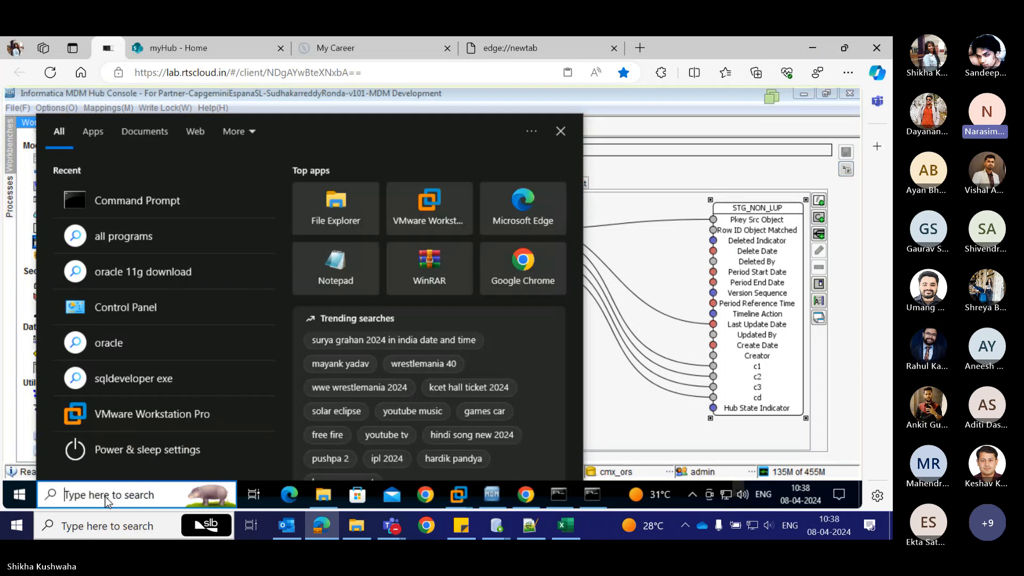
pyautogui.click(667, 438)
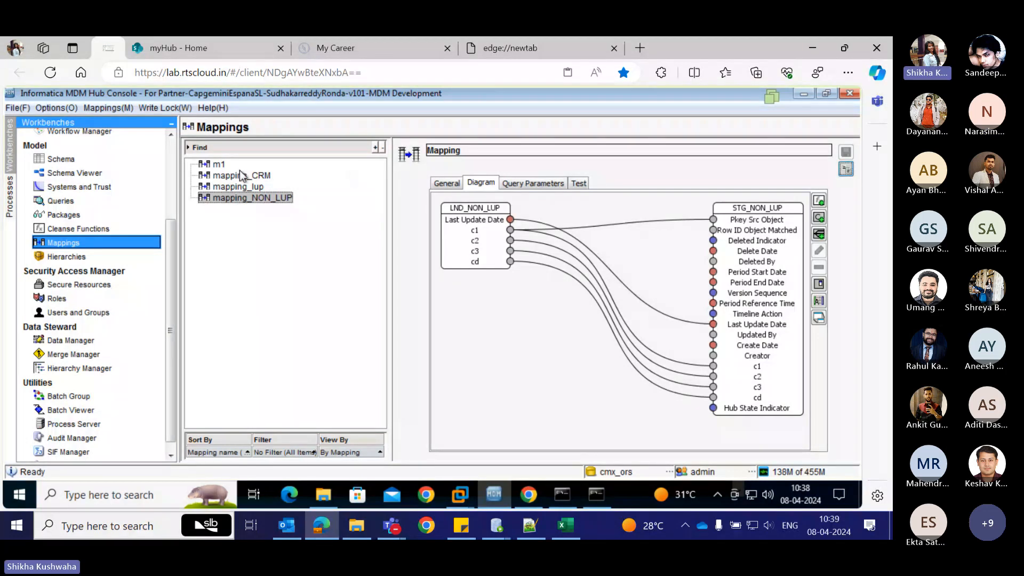
pyautogui.click(804, 95)
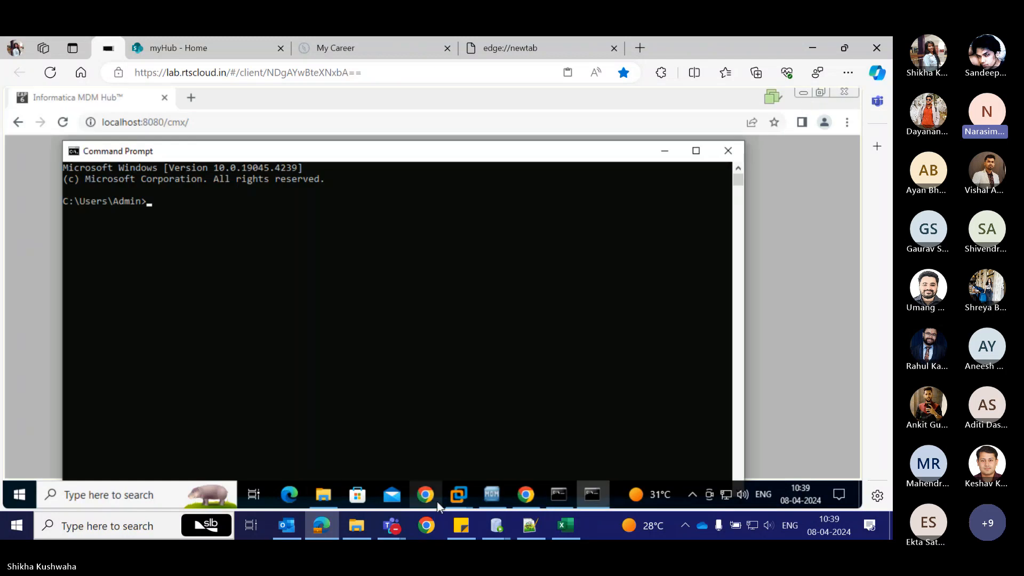
pyautogui.click(498, 497)
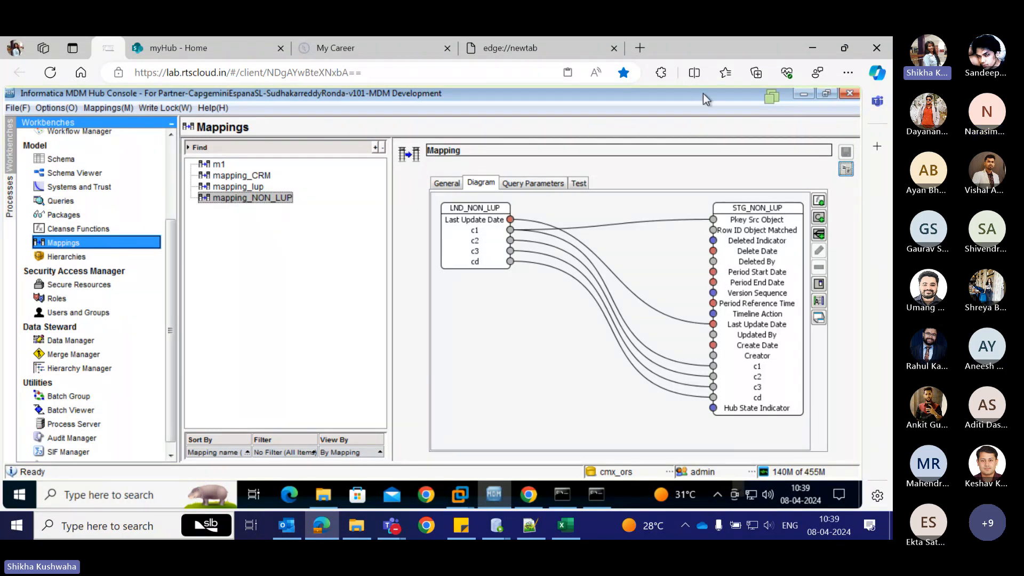
pyautogui.click(827, 94)
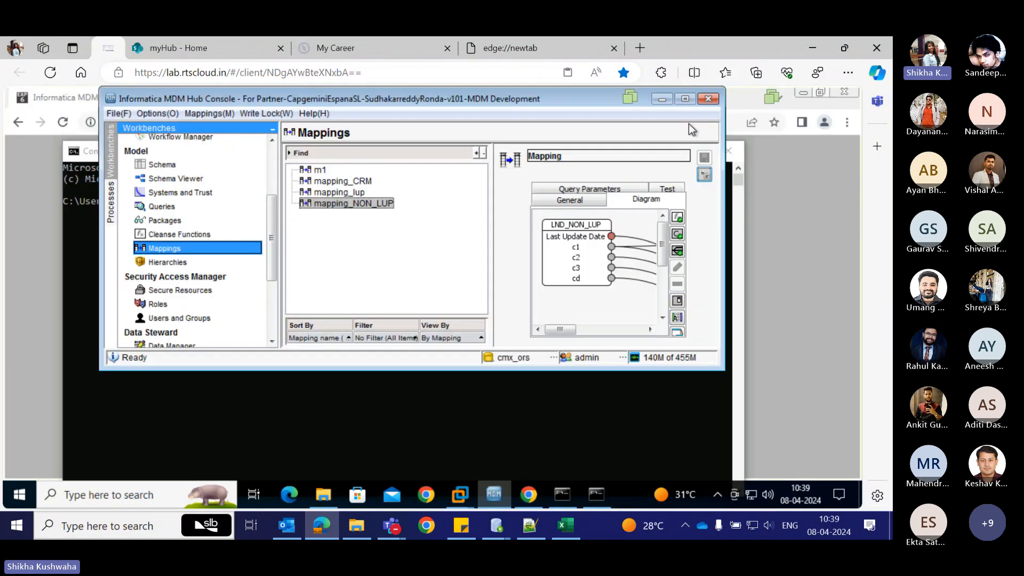
pyautogui.click(678, 98)
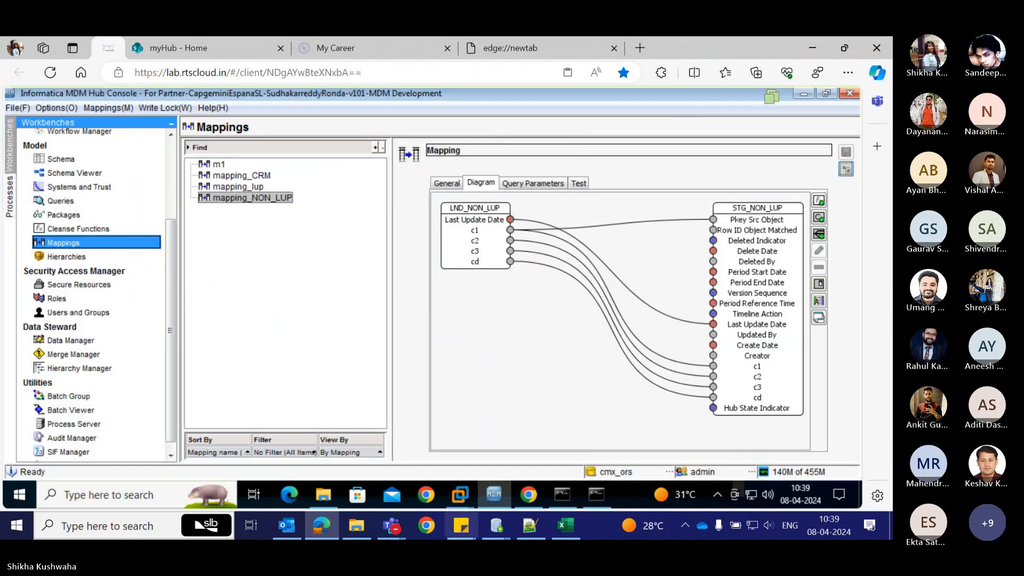
# Switch to the Windows 7 x64 (2) virtual machine in VMware Workstation and take it out of Unity mode.
pyautogui.moveTo(462, 504)
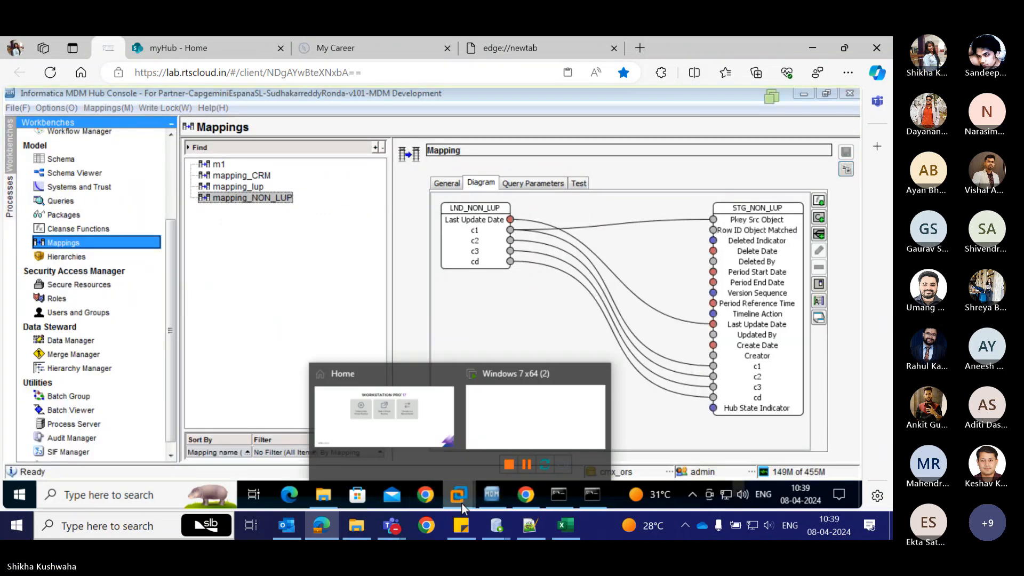
pyautogui.click(520, 432)
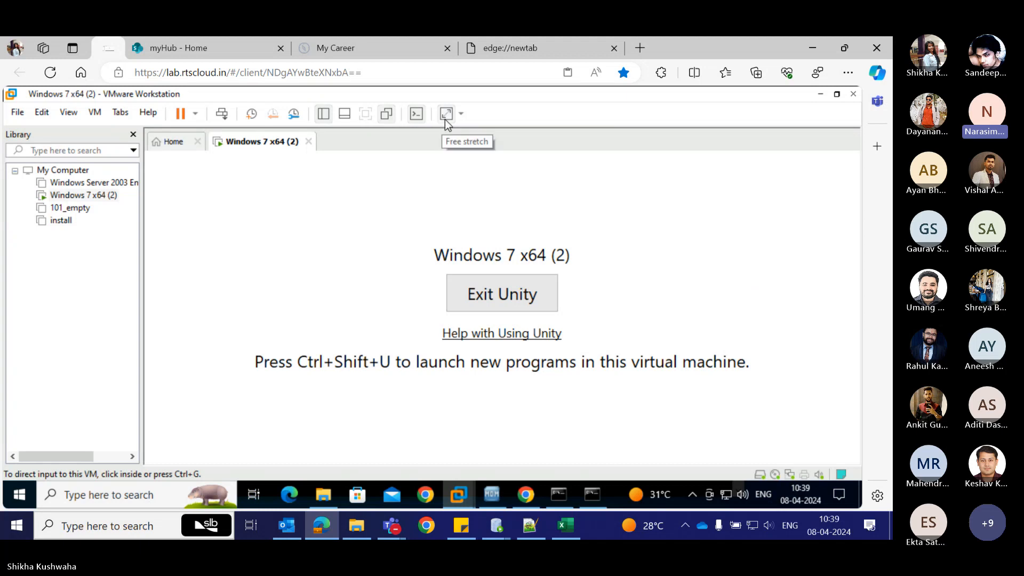
pyautogui.click(385, 117)
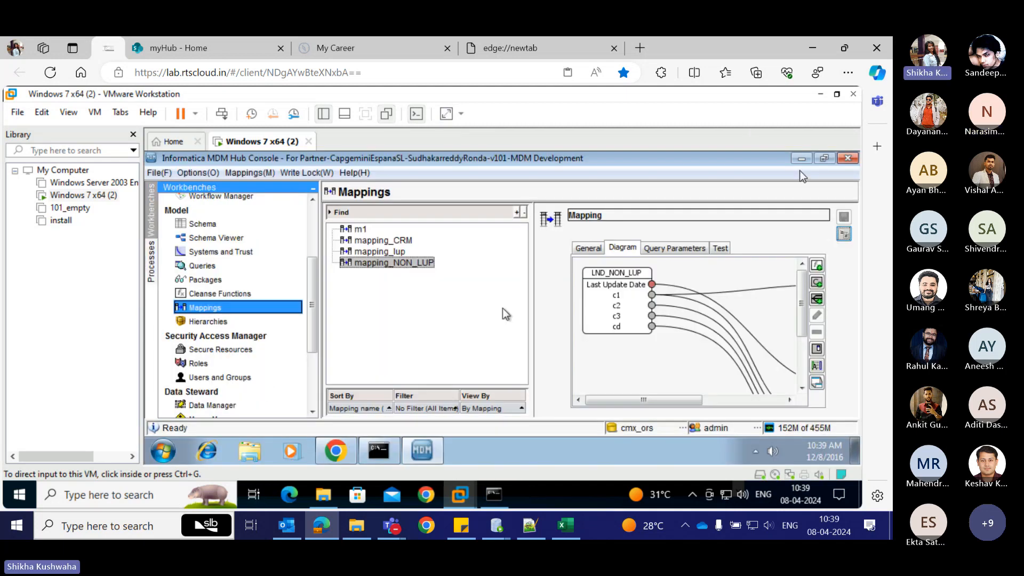
# Launch SQL Developer from the Application Development programs of Oracle - OraDb11g_home1 on the Windows 7 virtual machine.
pyautogui.click(165, 441)
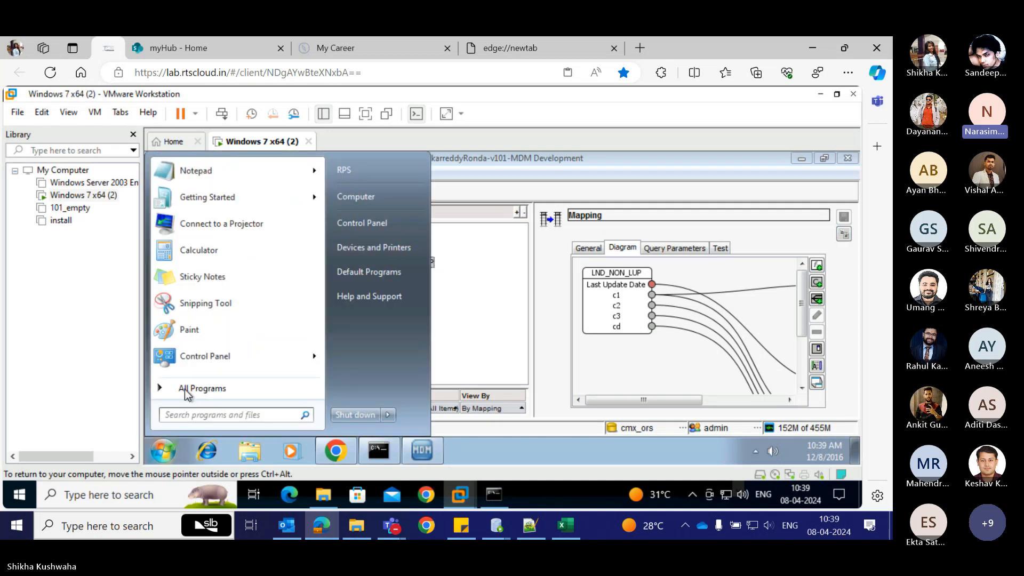
pyautogui.click(184, 390)
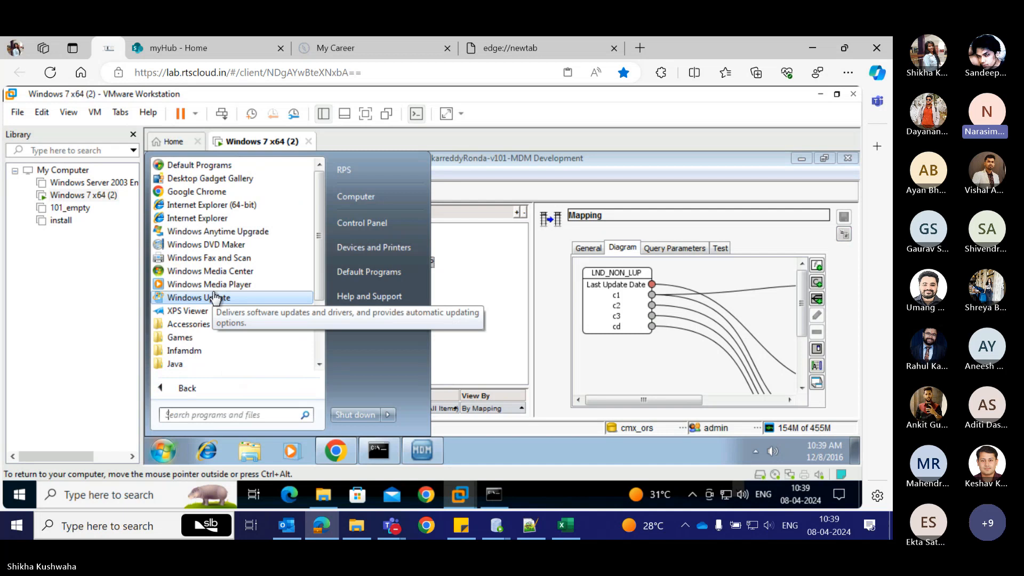
pyautogui.write('o')
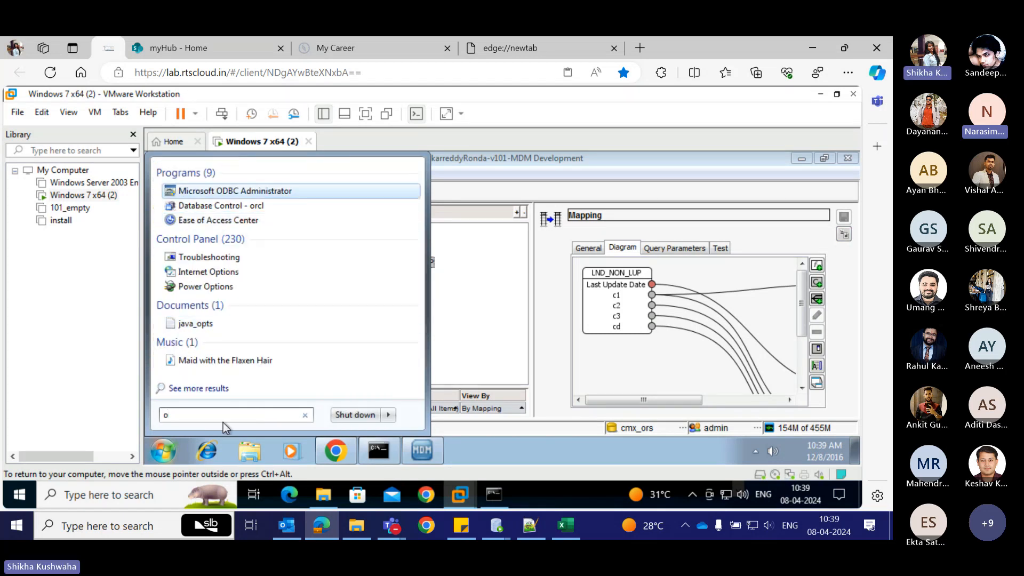
pyautogui.press('BackSpace')
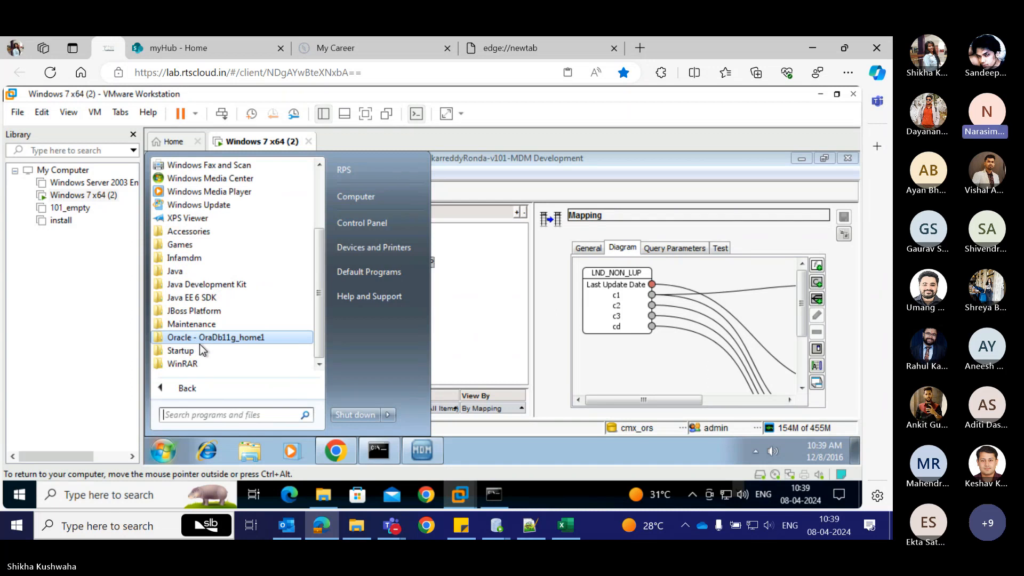
pyautogui.click(197, 338)
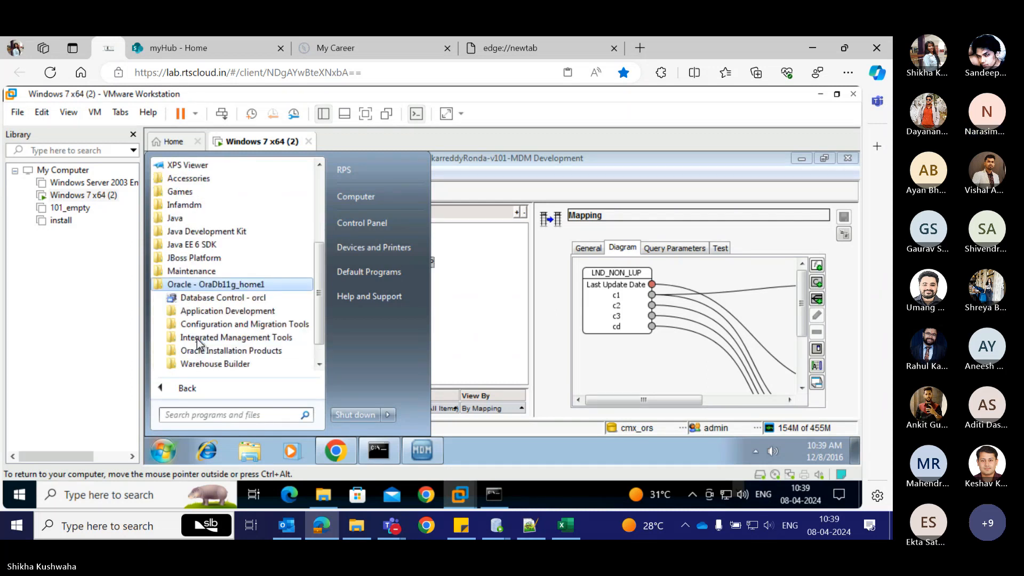
pyautogui.click(220, 316)
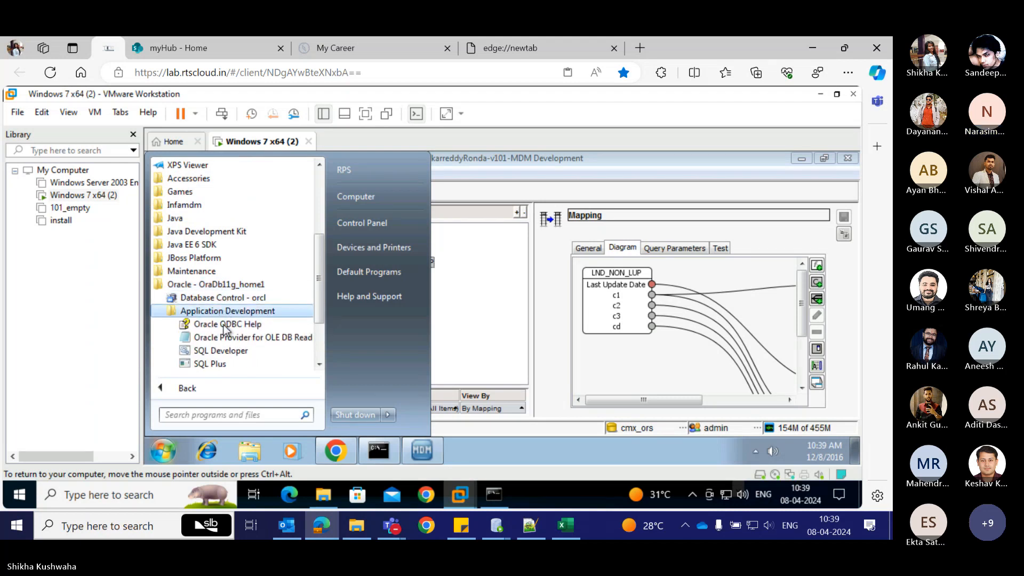
pyautogui.click(231, 352)
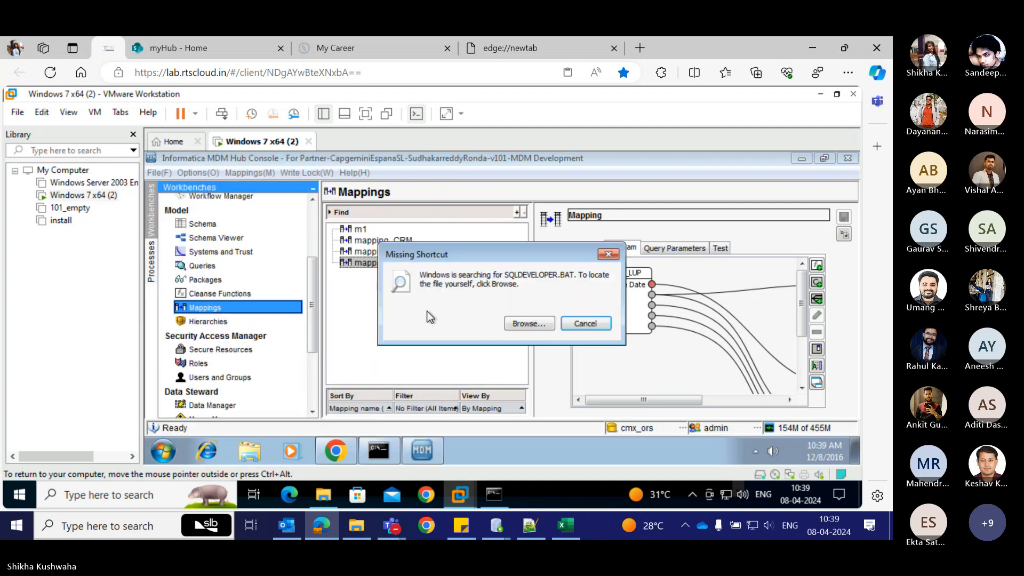
# Locate the sqldeveloper executable in the SQL Developer bin folder for the missing shortcut and allow it to make changes.
pyautogui.click(527, 324)
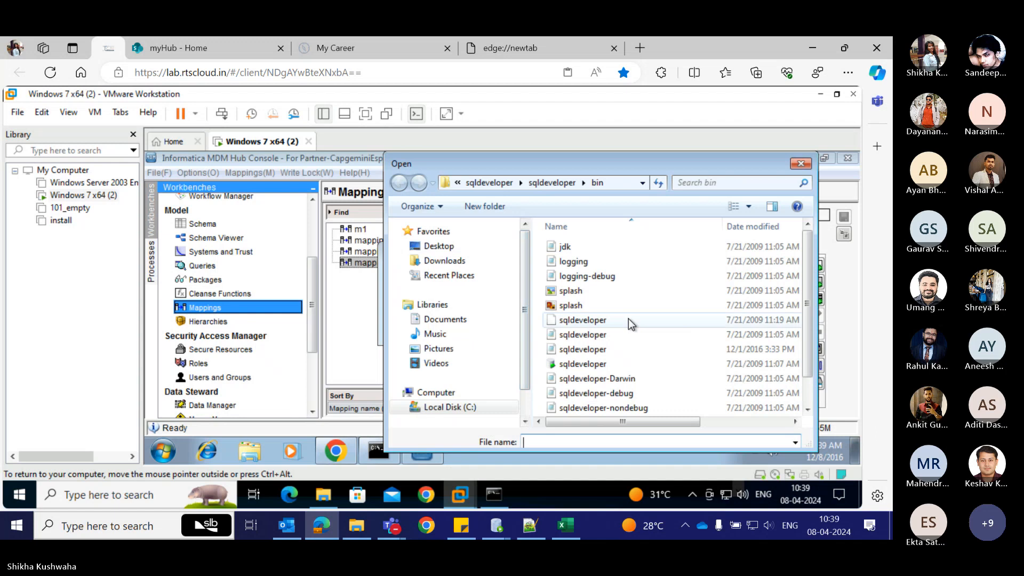
pyautogui.click(606, 366)
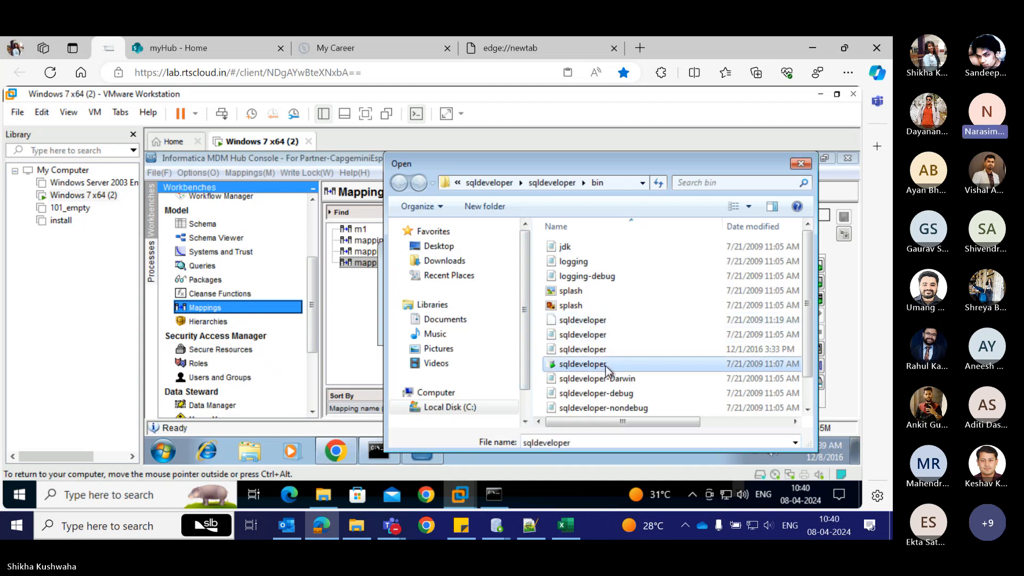
pyautogui.click(606, 366)
pyautogui.doubleClick(632, 369)
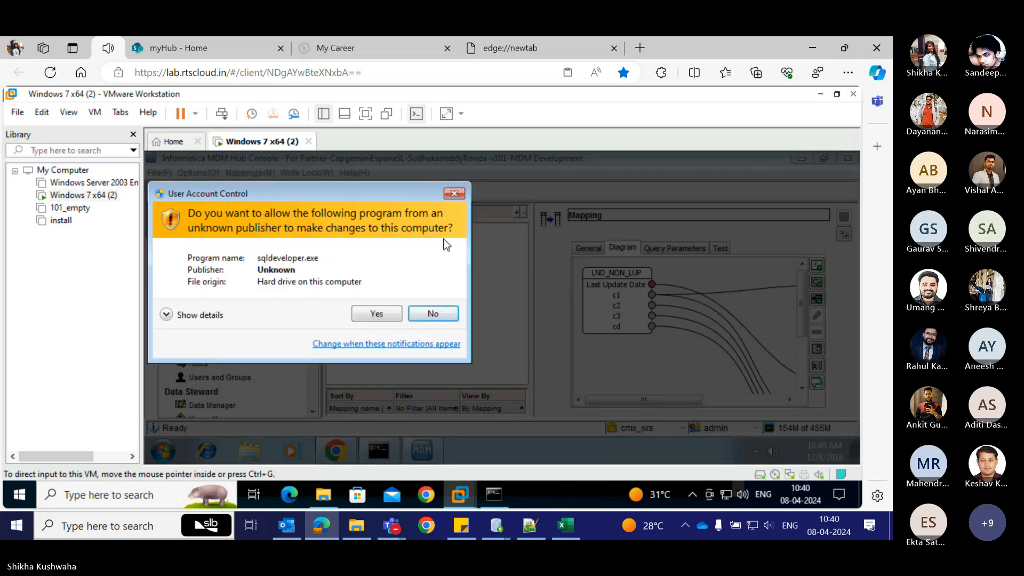
pyautogui.click(377, 314)
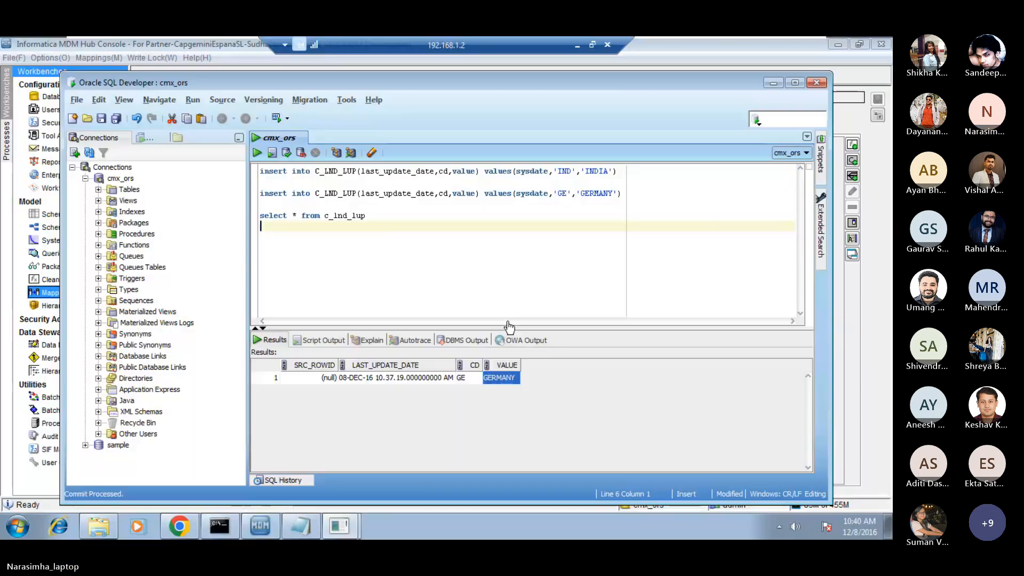
# Switch to the 192.168.1.2 remote session and rerun only the "select * from c_lnd_lup" query in Oracle SQL Developer.
pyautogui.click(597, 519)
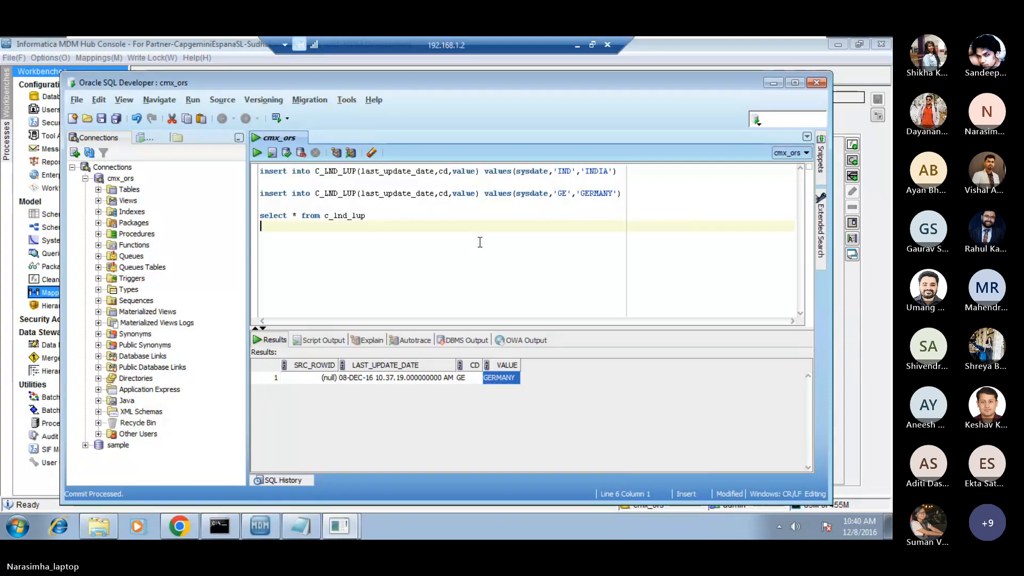
pyautogui.click(469, 378)
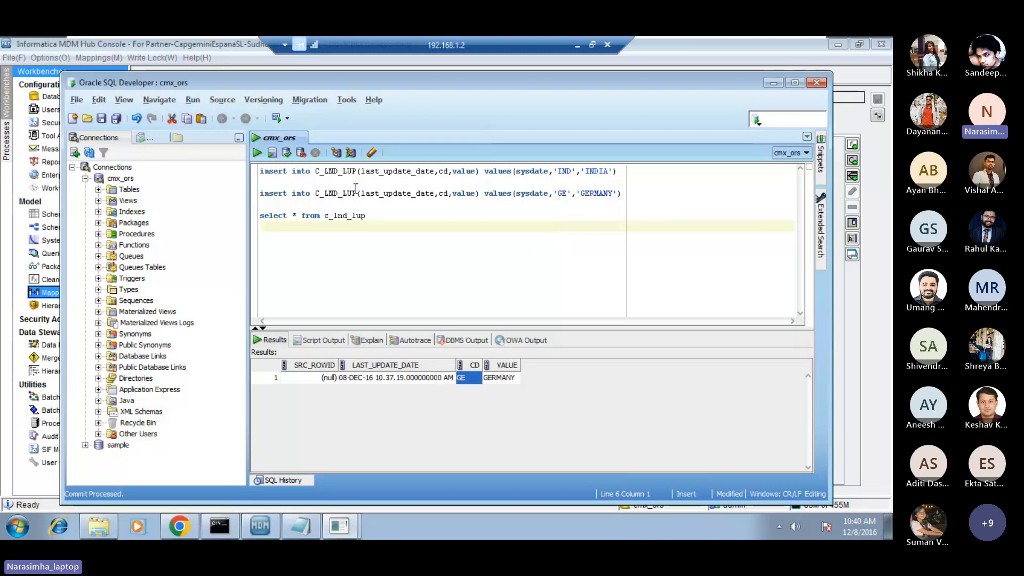
pyautogui.click(258, 152)
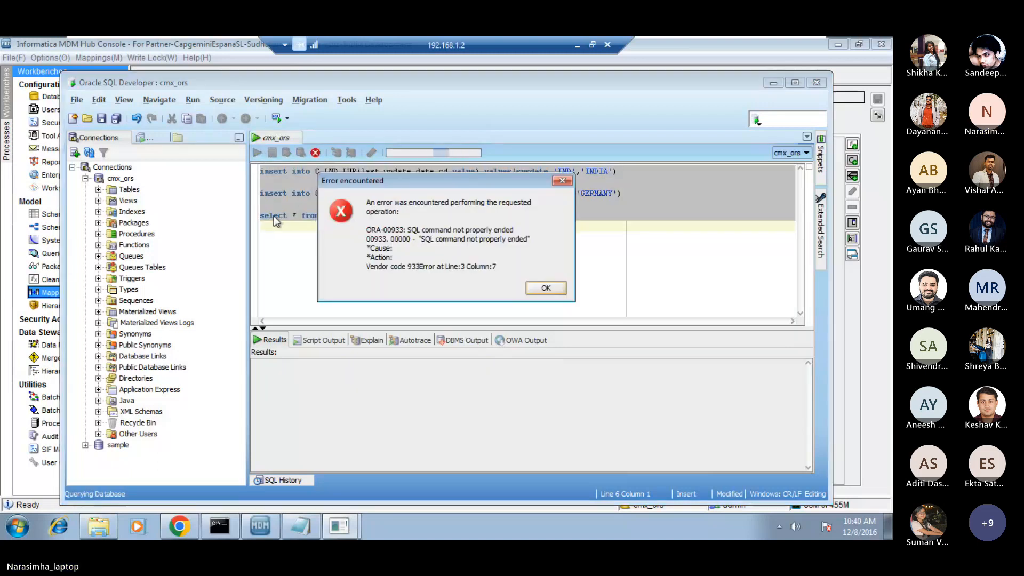
pyautogui.click(535, 294)
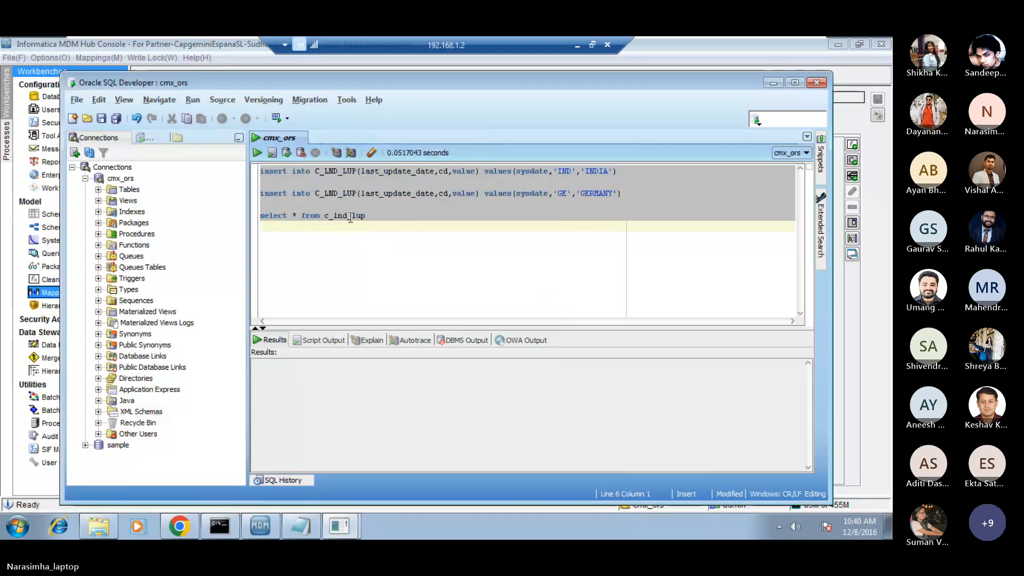
pyautogui.click(257, 153)
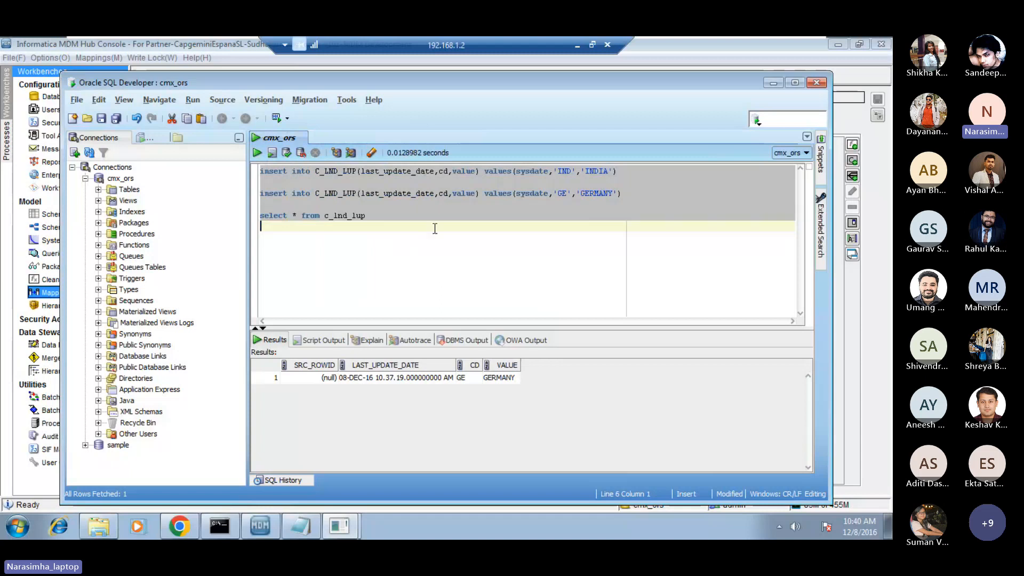
# Run only the INDIA insert statement for C_LND_LUP and commit the transaction.
pyautogui.click(440, 172)
pyautogui.tripleClick(440, 172)
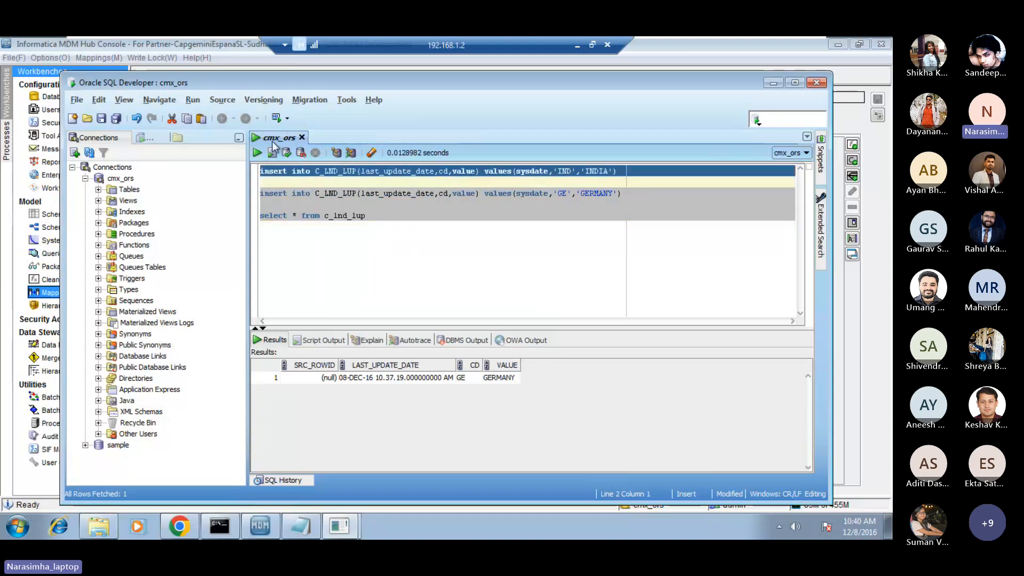
pyautogui.click(257, 153)
pyautogui.click(287, 155)
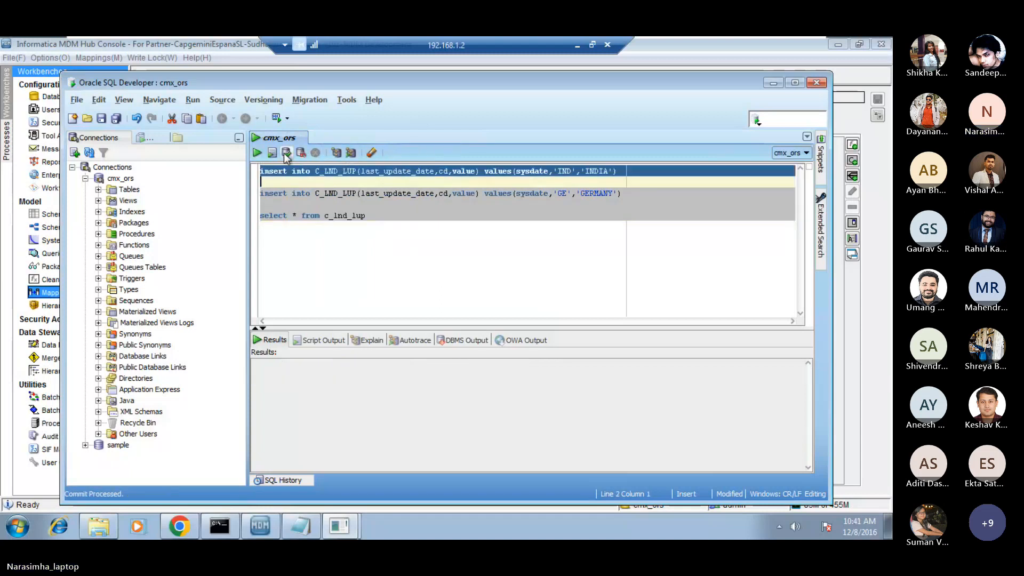
# Run only the select query on c_lnd_lup again to check the committed landing rows.
pyautogui.tripleClick(323, 218)
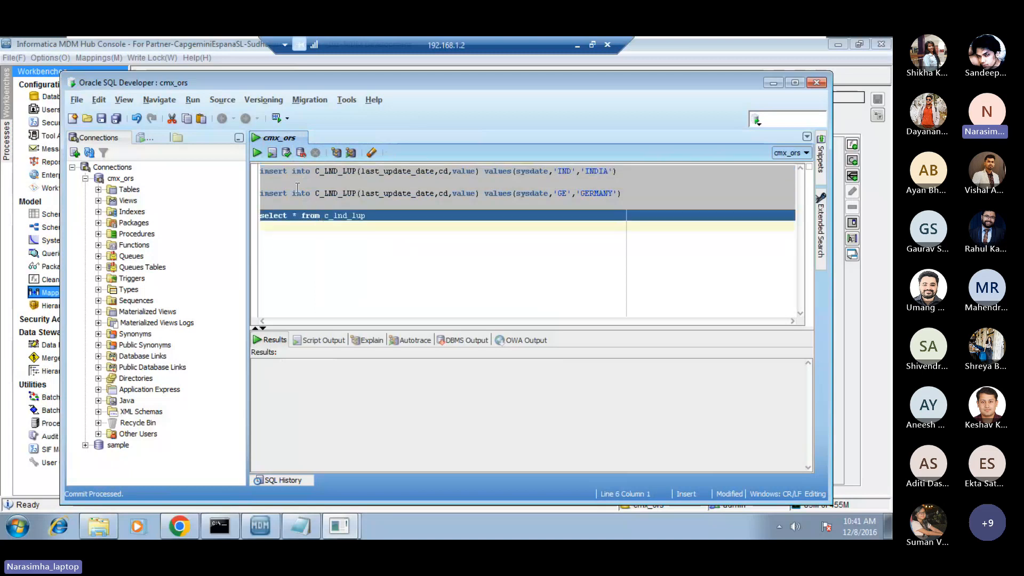
pyautogui.click(257, 153)
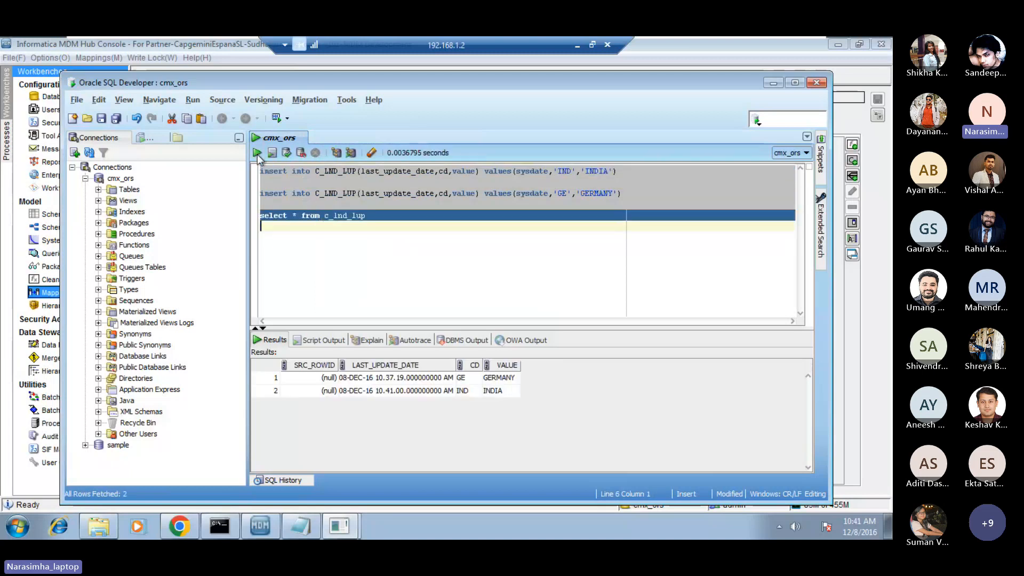
pyautogui.click(380, 247)
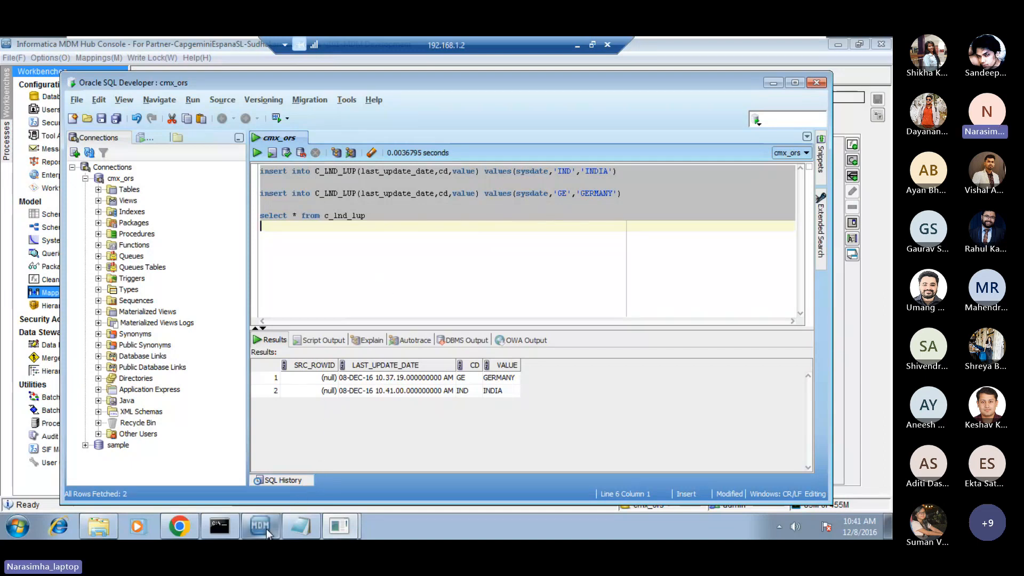
# Switch to the MDM Hub Console and execute the mapping_LUP stage batch for STG_LUP in the Batch Viewer.
pyautogui.moveTo(267, 529)
pyautogui.click(280, 499)
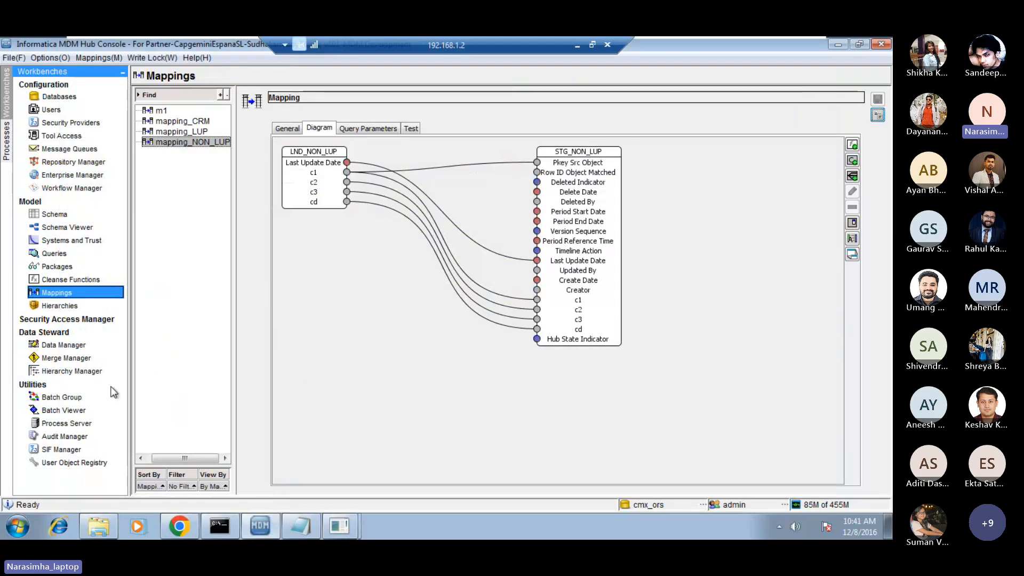
pyautogui.click(64, 411)
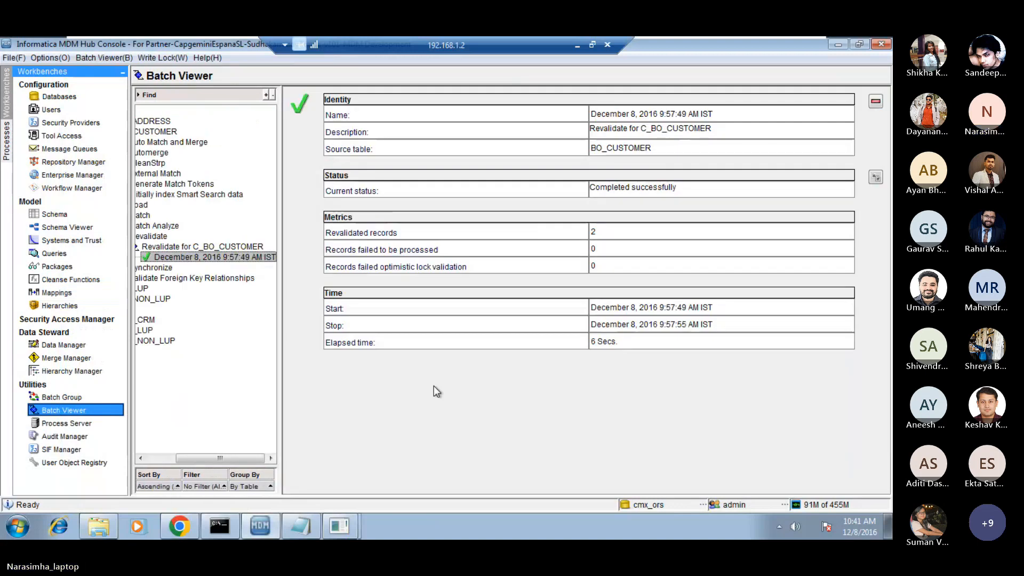
pyautogui.moveTo(231, 456); pyautogui.dragTo(197, 458)
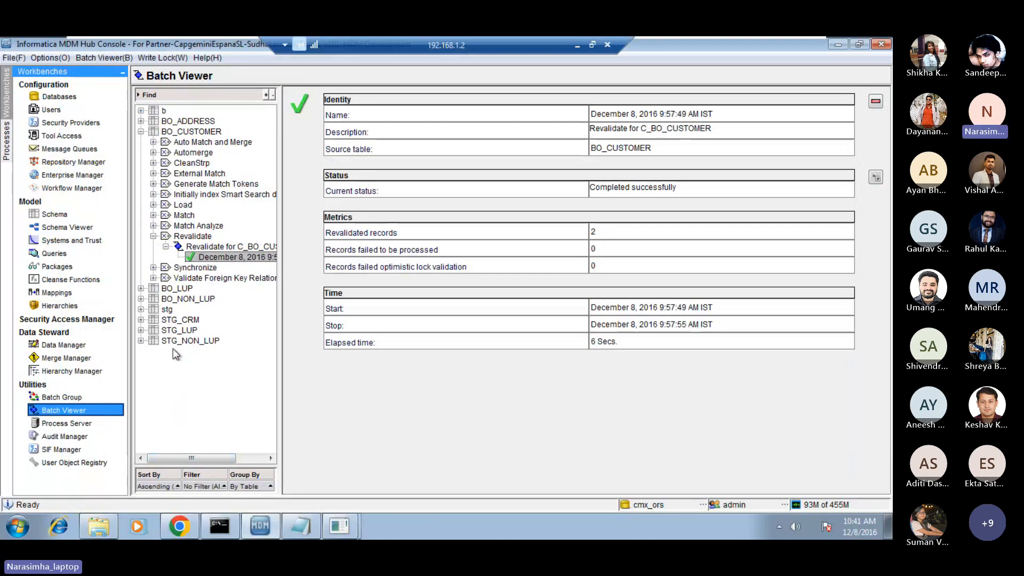
pyautogui.click(141, 331)
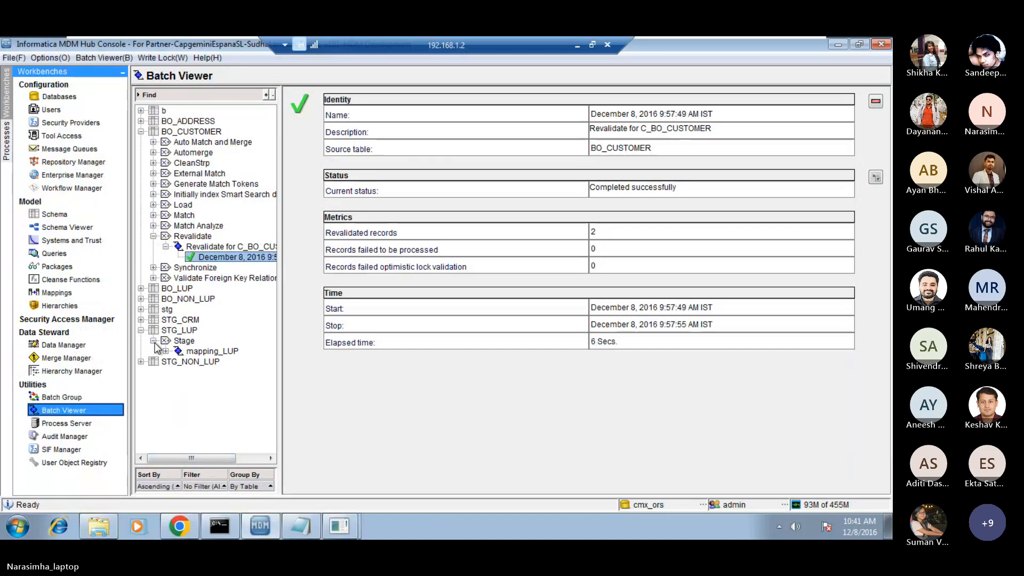
pyautogui.click(204, 351)
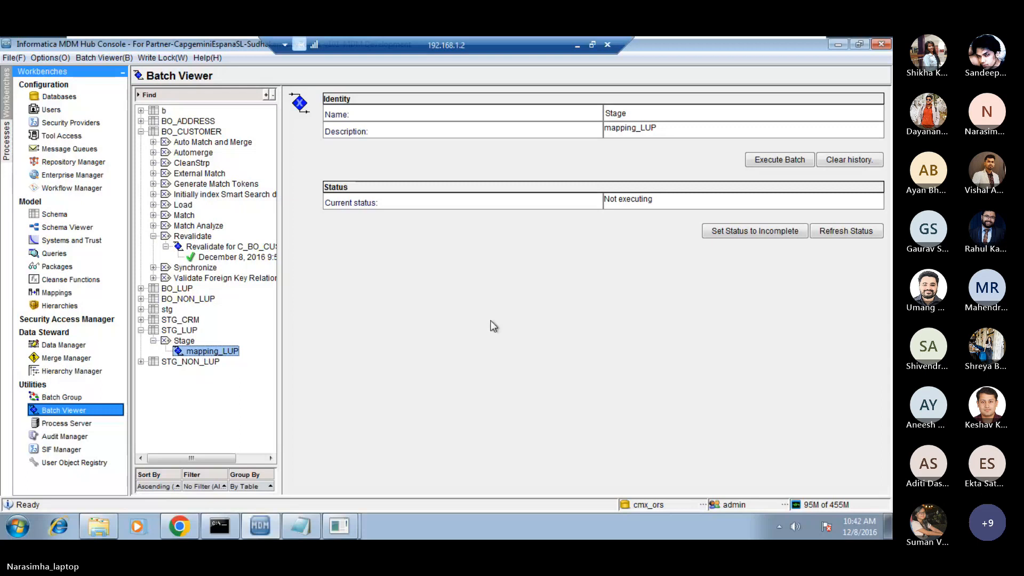
pyautogui.click(779, 160)
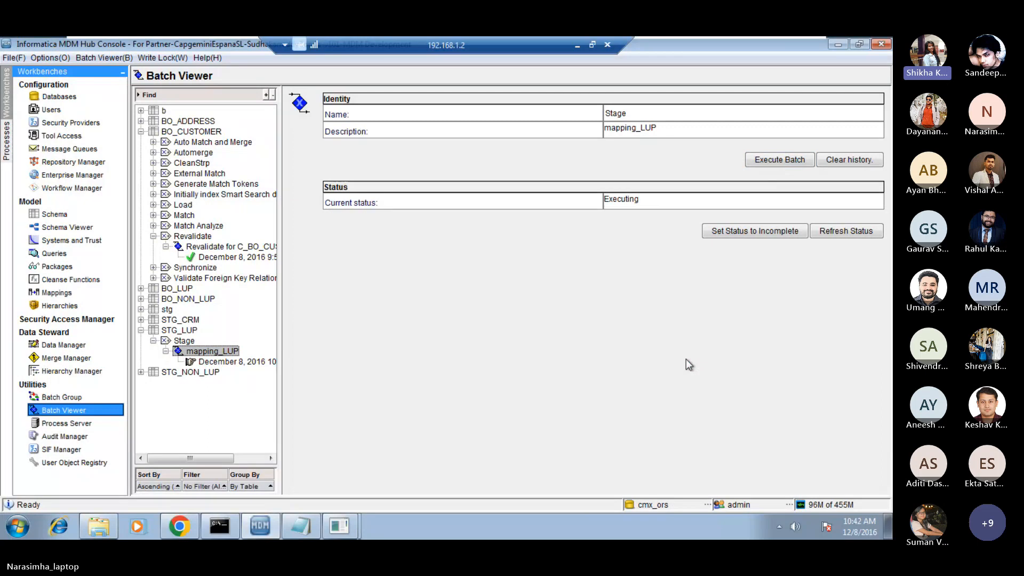
# Switch to Oracle SQL Developer and examine the IND and GE codes in the two insert statements.
pyautogui.moveTo(340, 534)
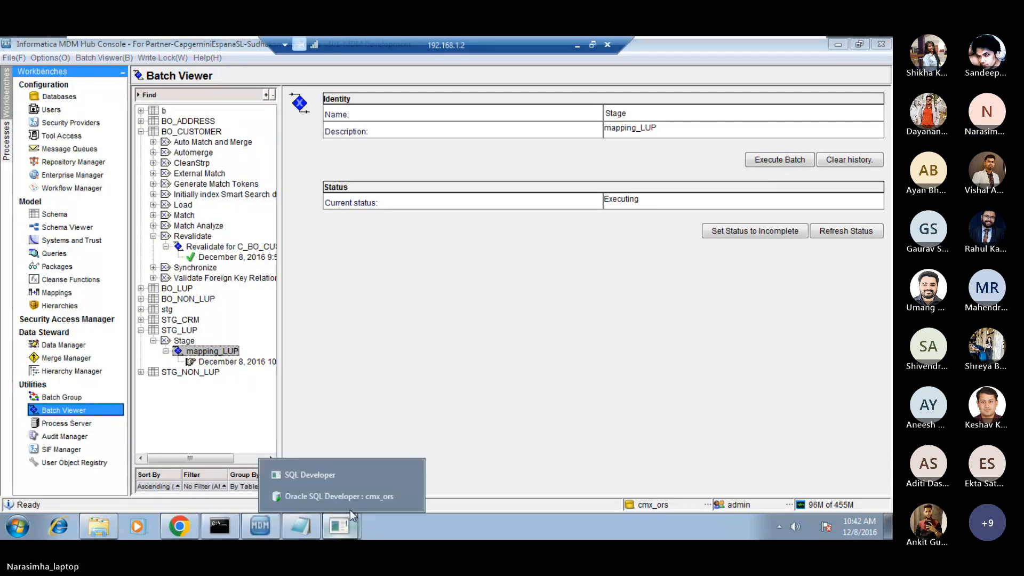
pyautogui.click(365, 498)
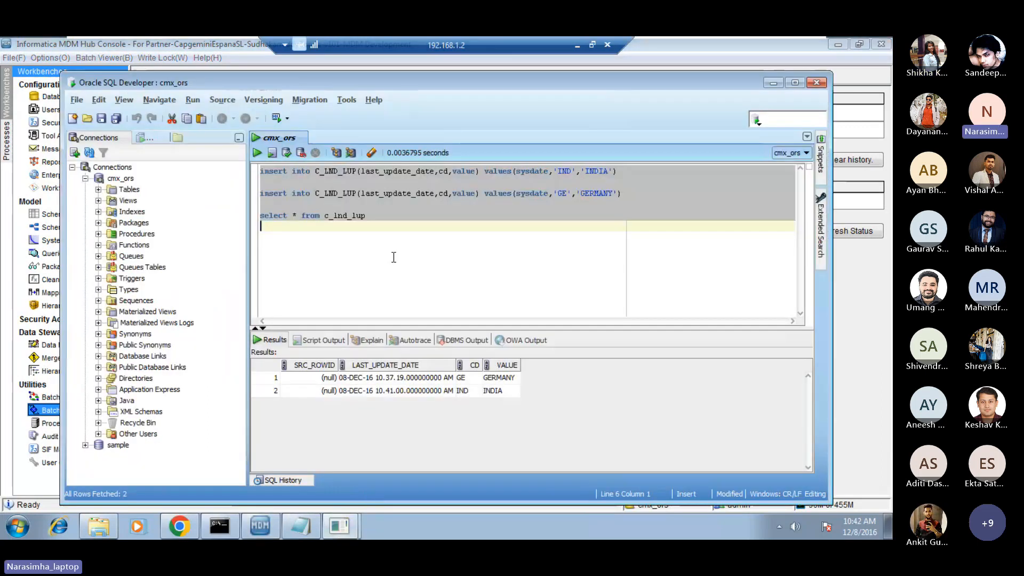
pyautogui.click(399, 171)
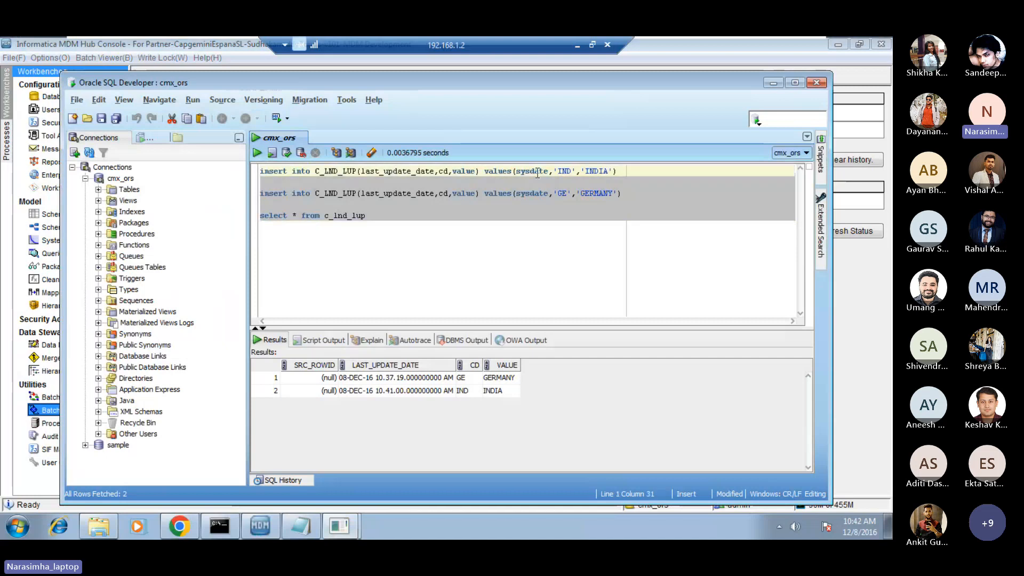
pyautogui.doubleClick(564, 171)
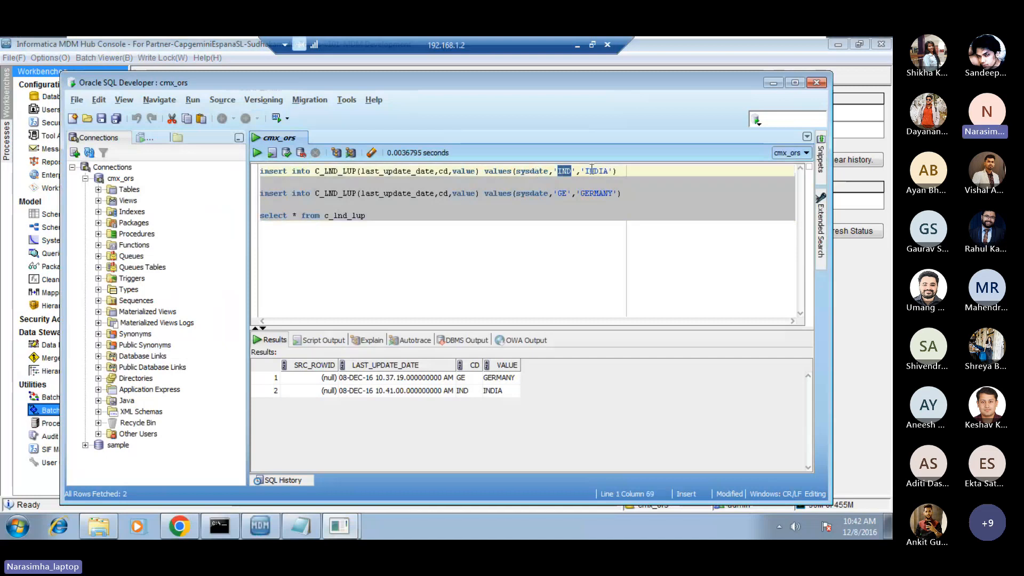
pyautogui.doubleClick(563, 193)
pyautogui.click(454, 236)
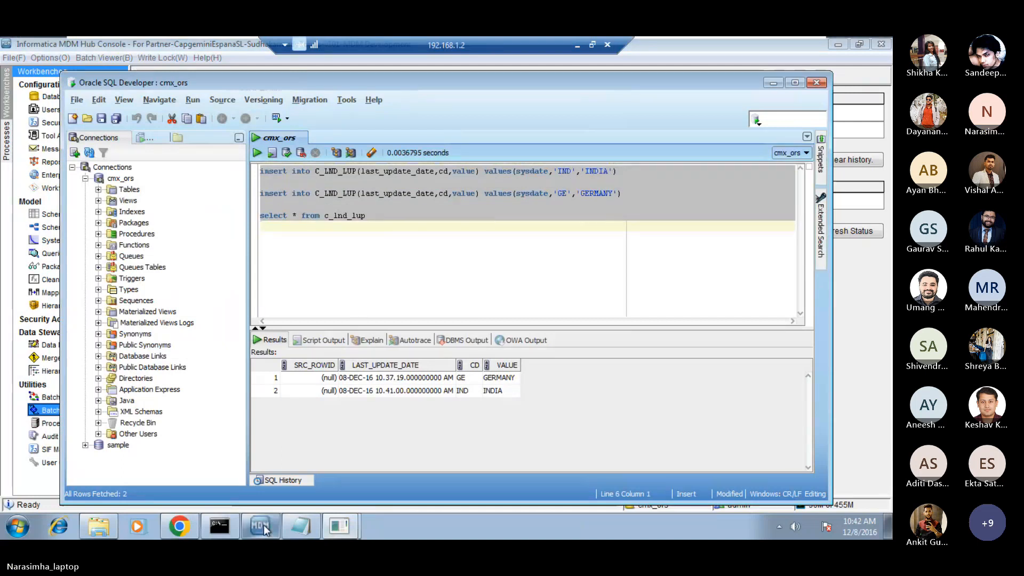
# Return to the MDM Hub Console, refresh the mapping_LUP batch status, and examine the inserted-record metrics of its latest run.
pyautogui.moveTo(263, 525)
pyautogui.click(287, 494)
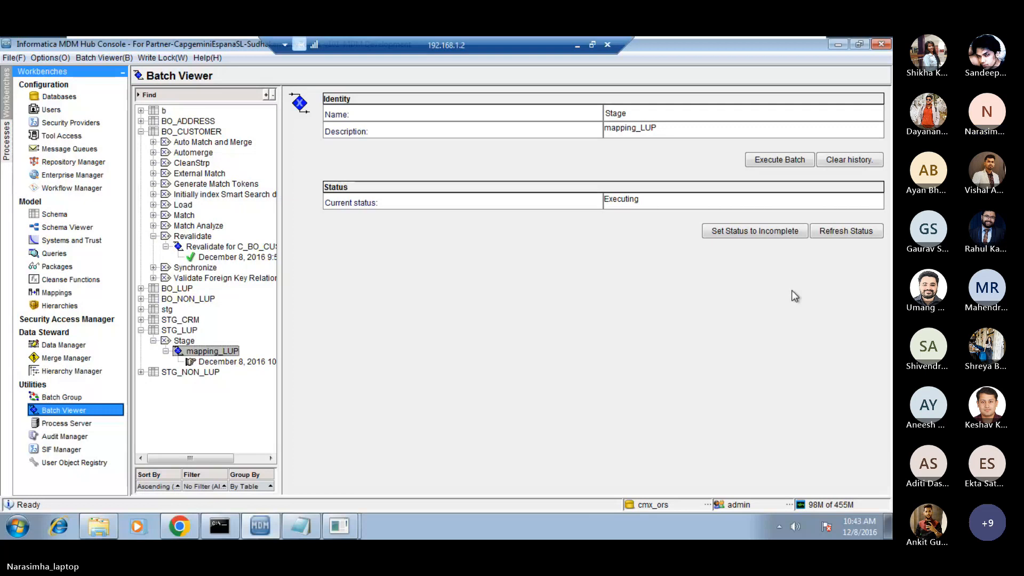
pyautogui.click(847, 233)
pyautogui.click(236, 362)
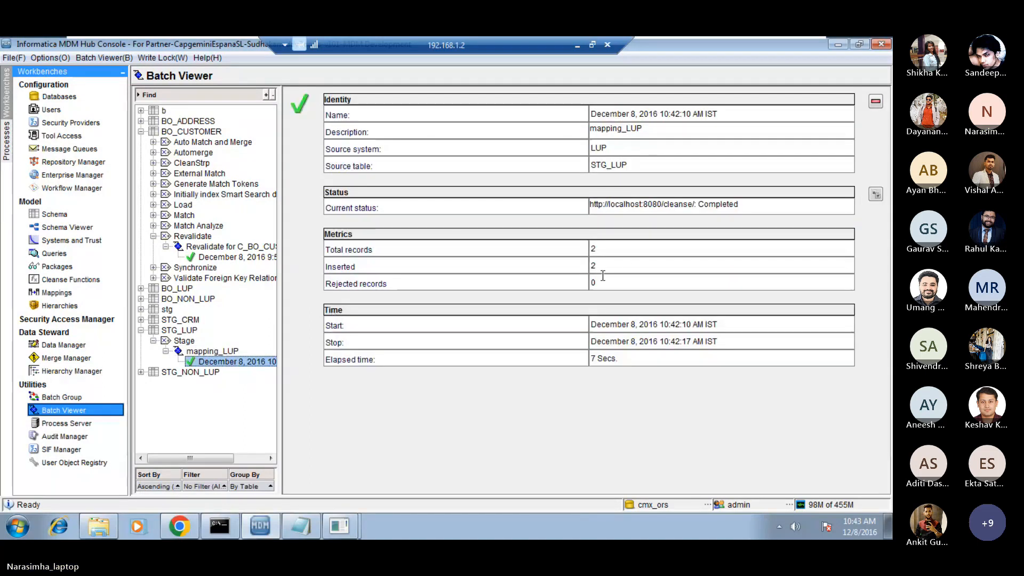
pyautogui.doubleClick(629, 266)
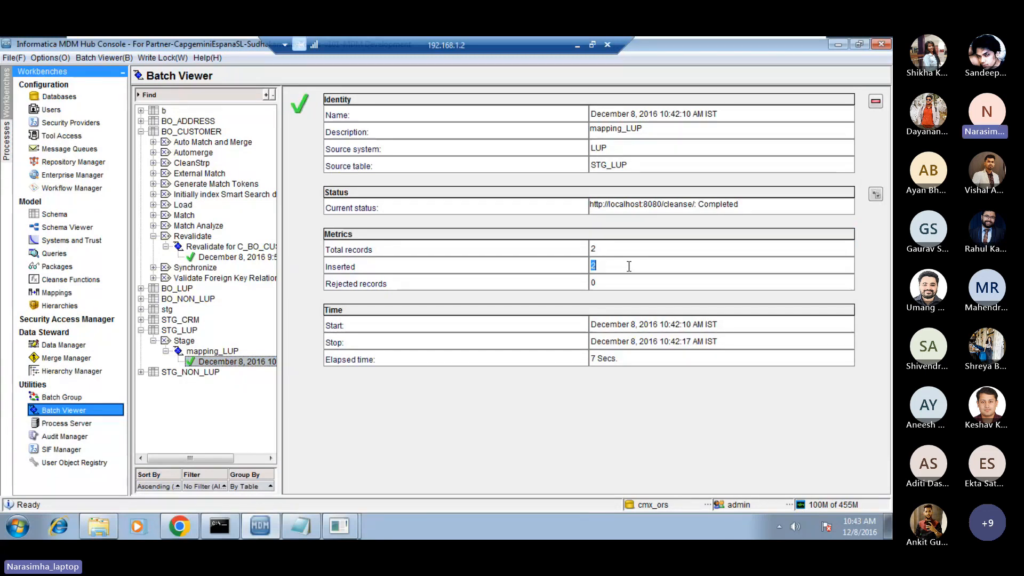
# Switch to Oracle SQL Developer, add the query select * from c_stg_lup below the existing statements, and run only that query.
pyautogui.click(302, 528)
pyautogui.click(326, 494)
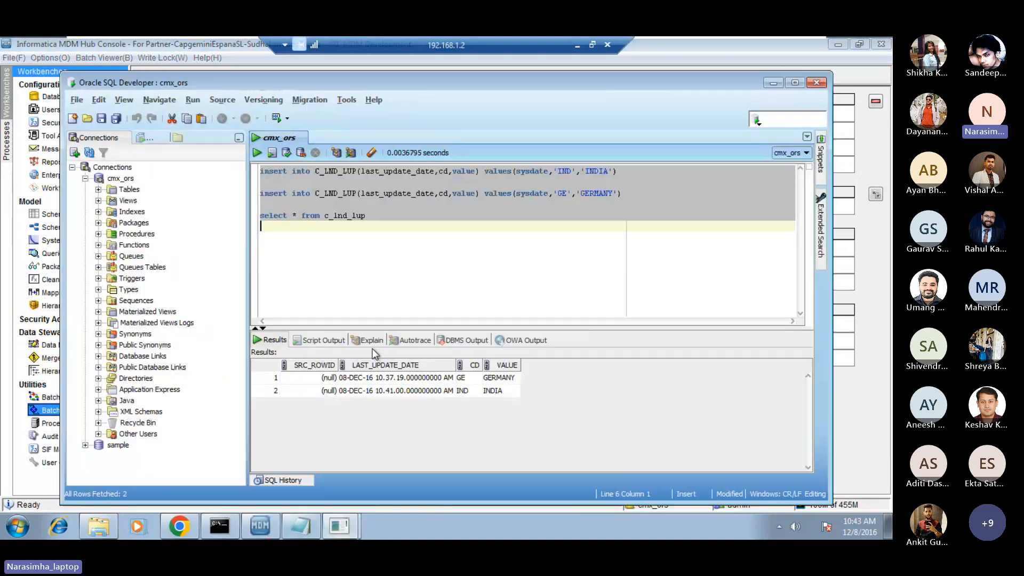
pyautogui.write('se')
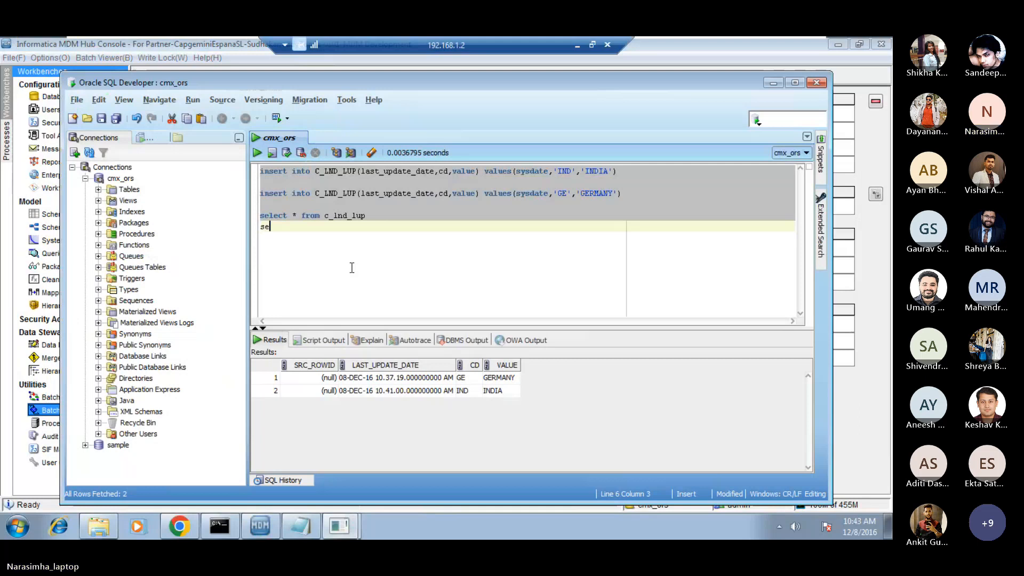
pyautogui.write('lect * from c')
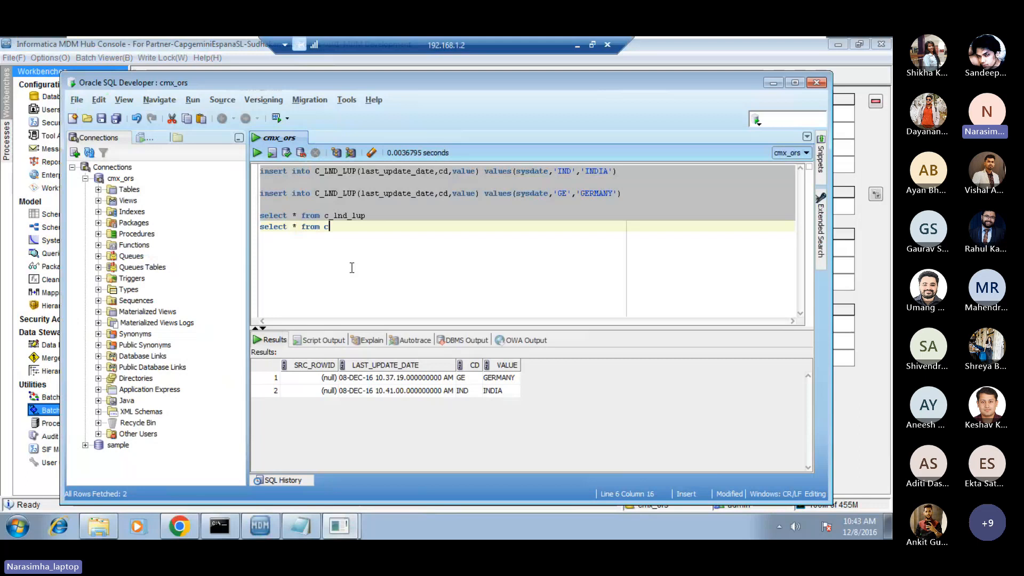
pyautogui.write('_stg_lu')
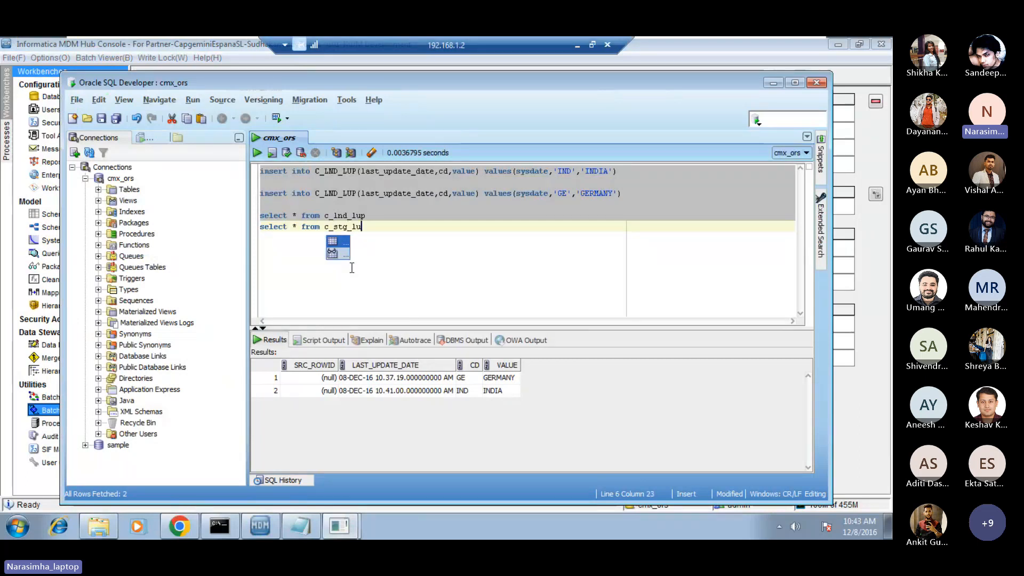
pyautogui.write('p')
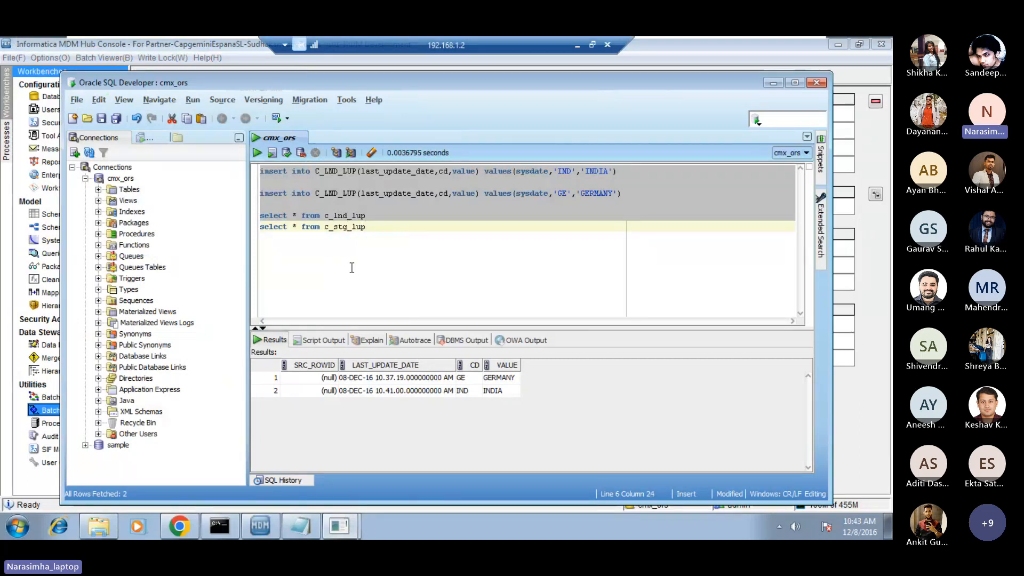
pyautogui.hotkey('shift', 'Home')
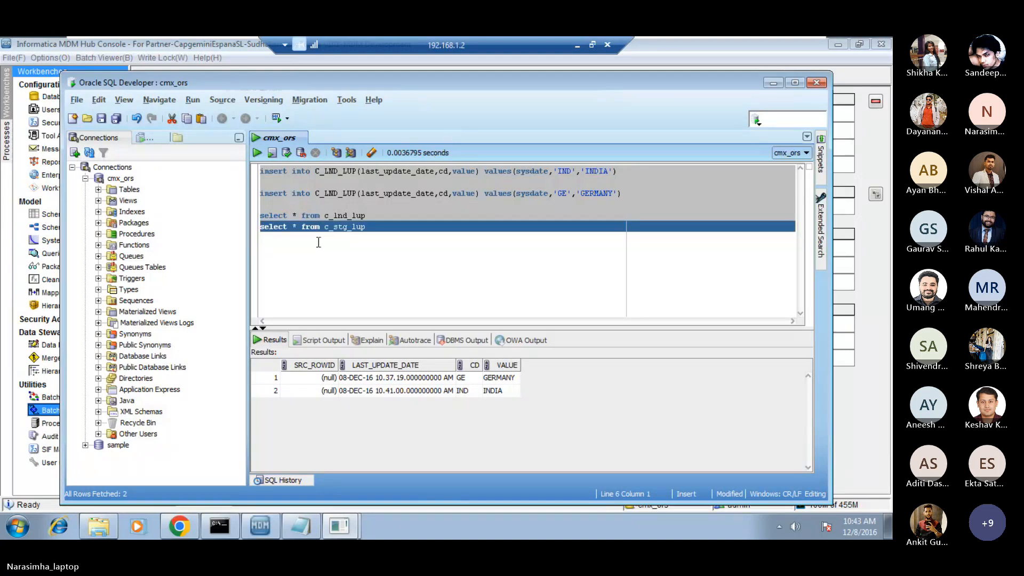
pyautogui.hotkey('ctrl', 'Return')
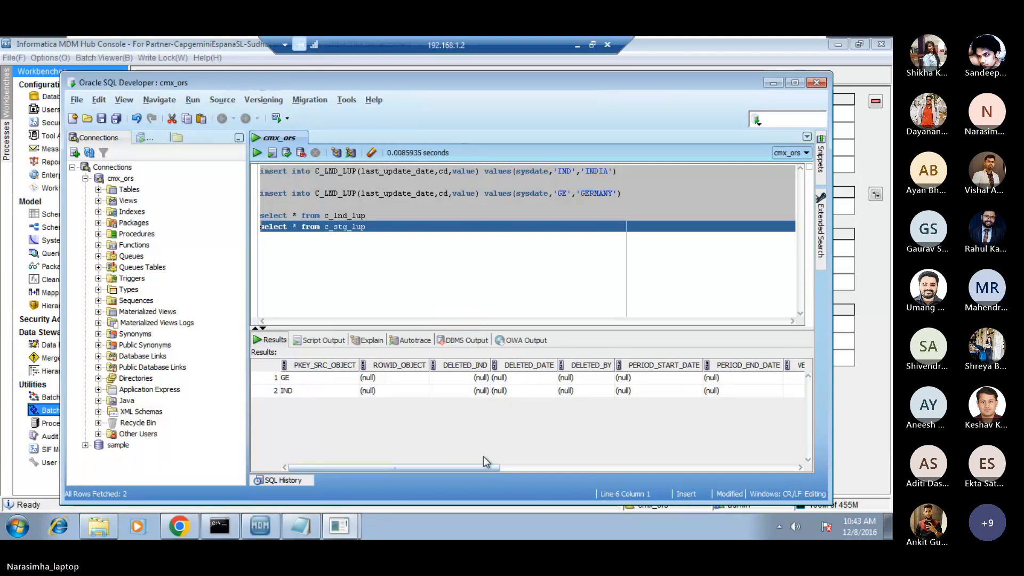
# Examine the CD and VALUE columns of the c_stg_lup results and start a new line below the queries.
pyautogui.click(527, 468)
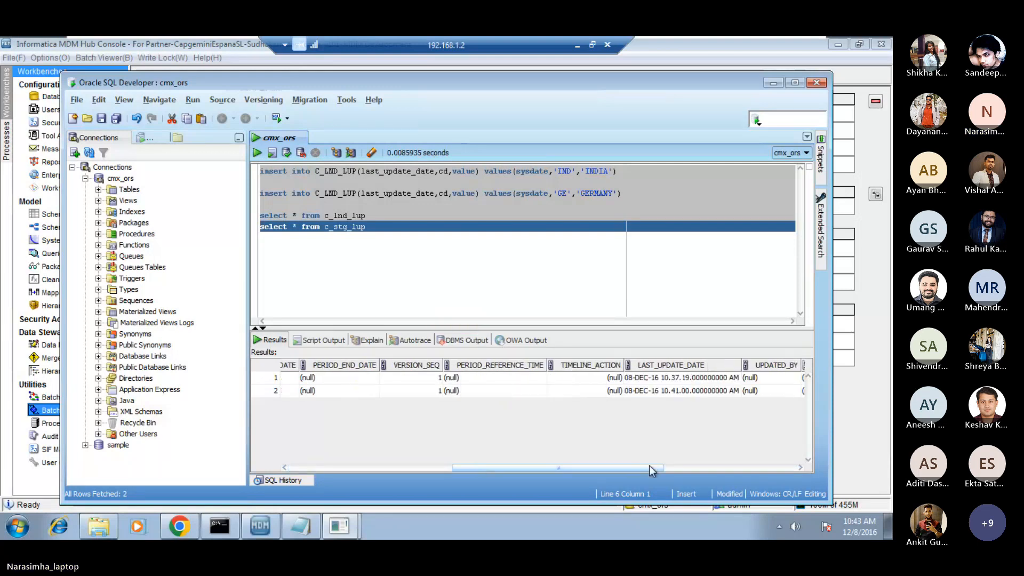
pyautogui.moveTo(648, 467); pyautogui.dragTo(796, 471)
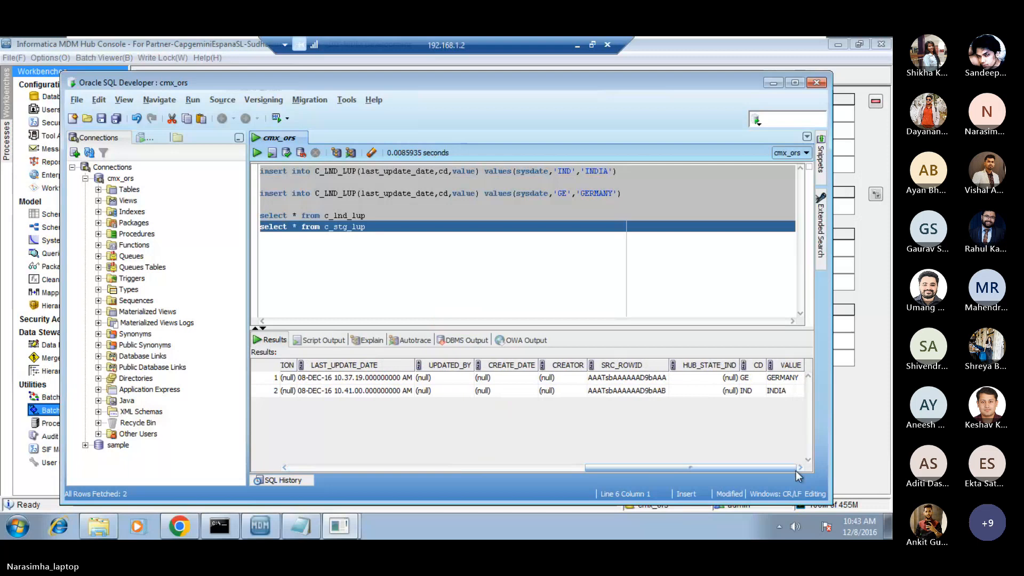
pyautogui.click(763, 380)
pyautogui.click(750, 392)
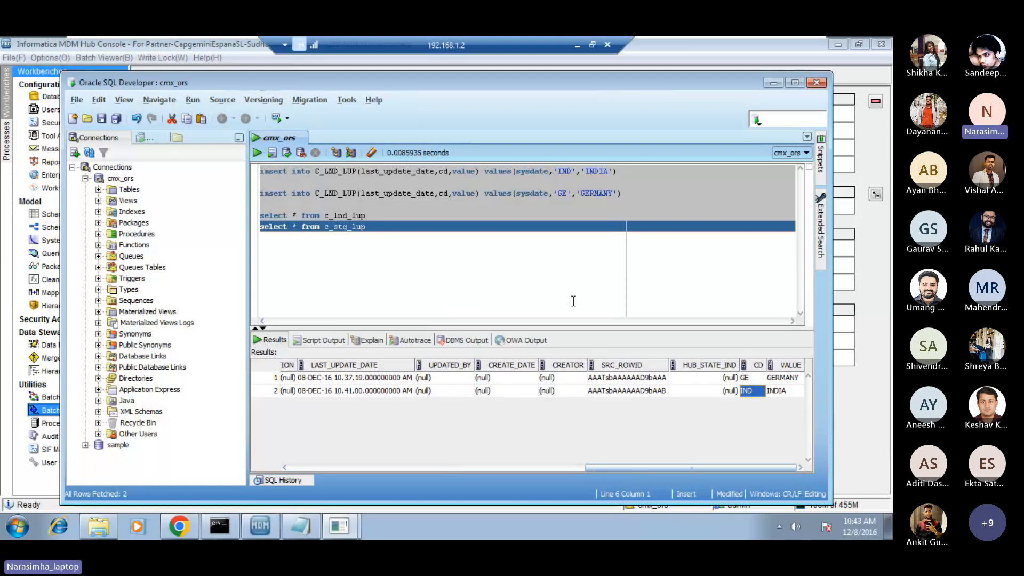
pyautogui.click(509, 284)
pyautogui.press('Return')
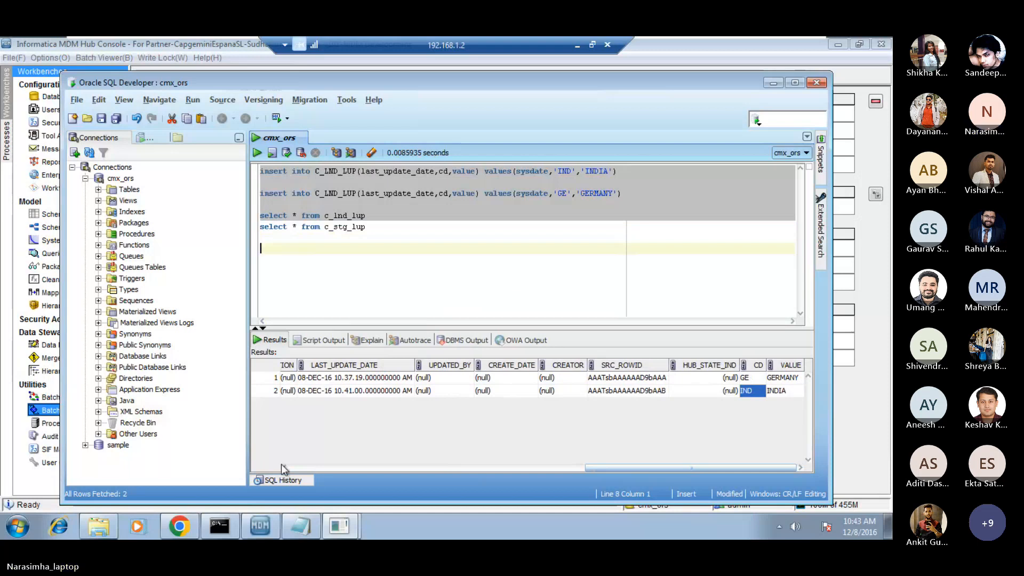
# Switch to the MDM Hub Console and execute the Load from STG_LUP batch for BO_LUP in the Batch Viewer.
pyautogui.moveTo(261, 537)
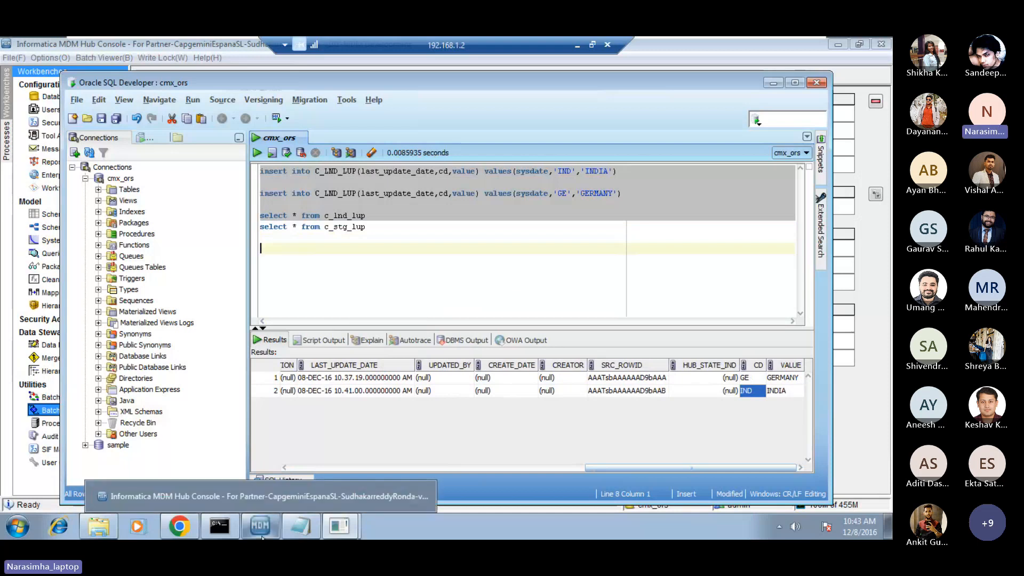
pyautogui.click(254, 508)
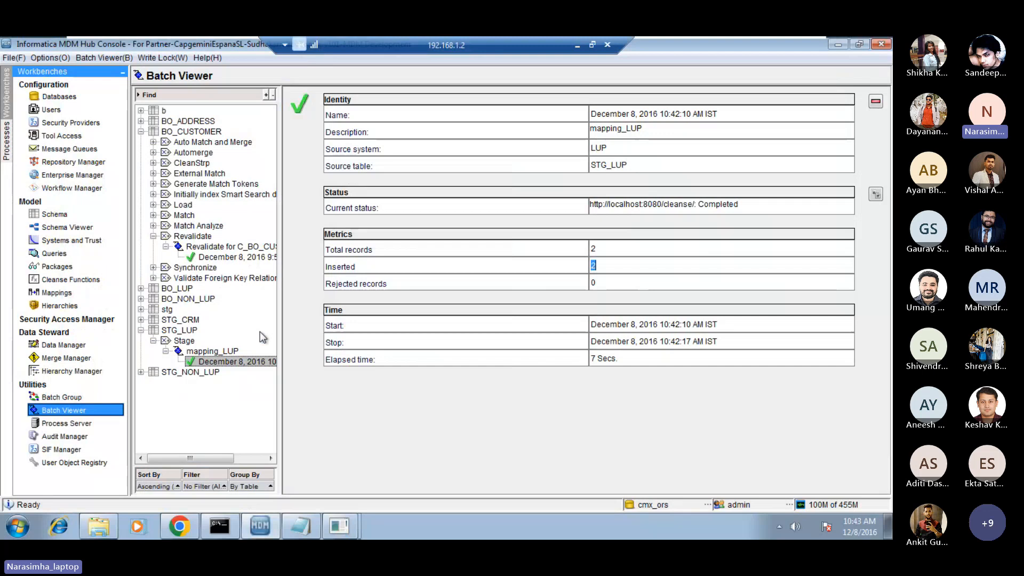
pyautogui.click(141, 289)
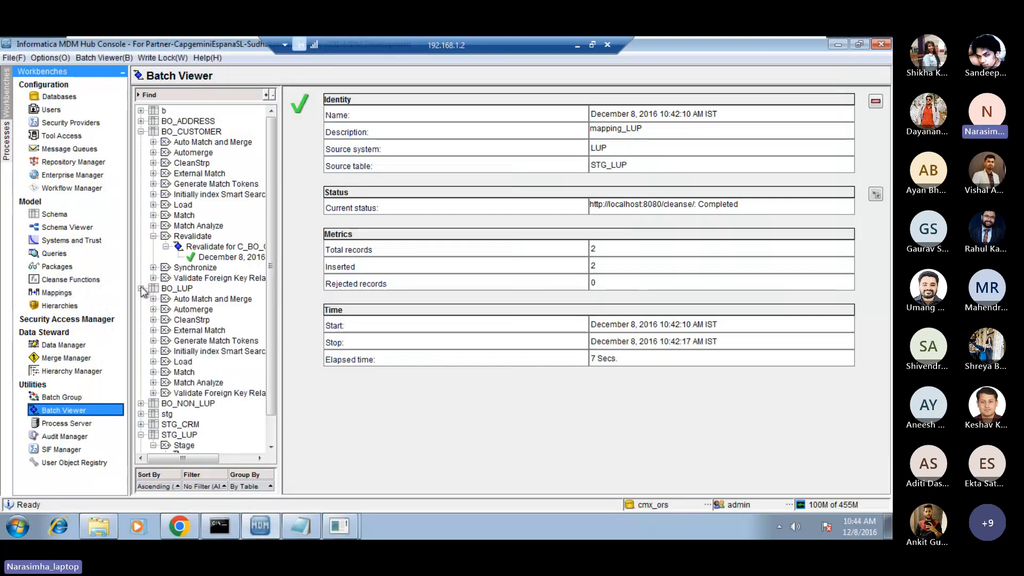
pyautogui.click(153, 361)
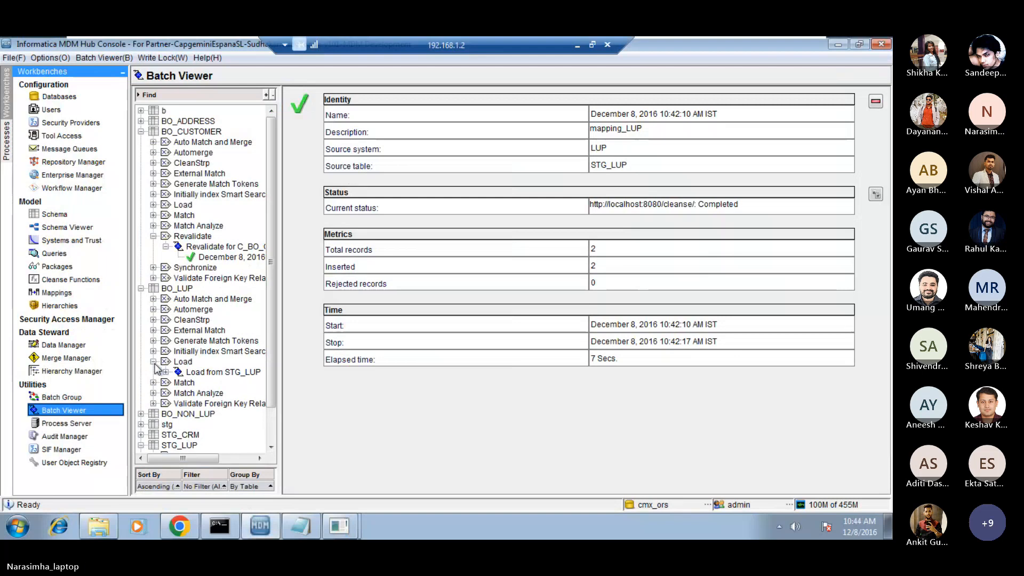
pyautogui.click(221, 373)
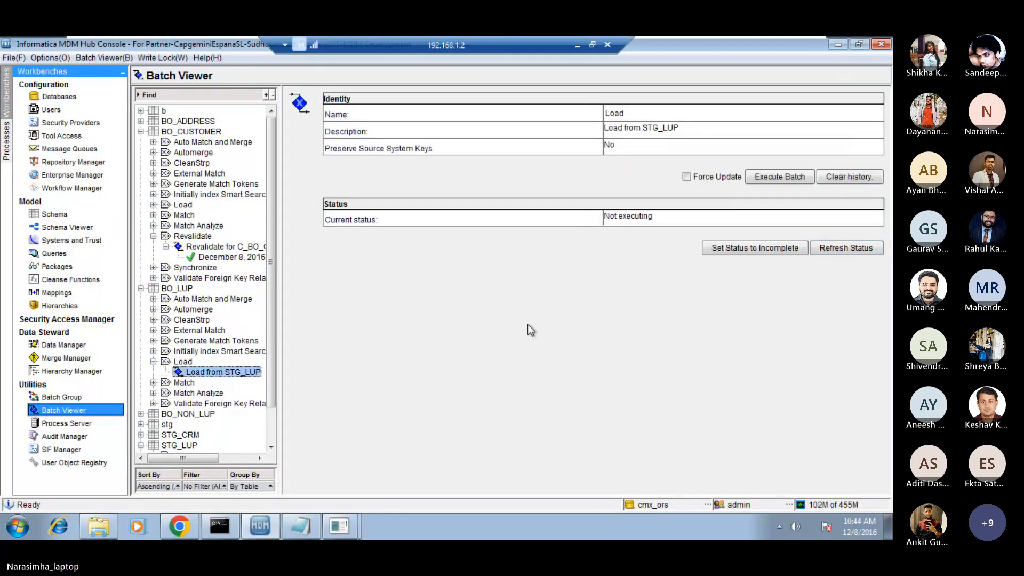
pyautogui.click(783, 178)
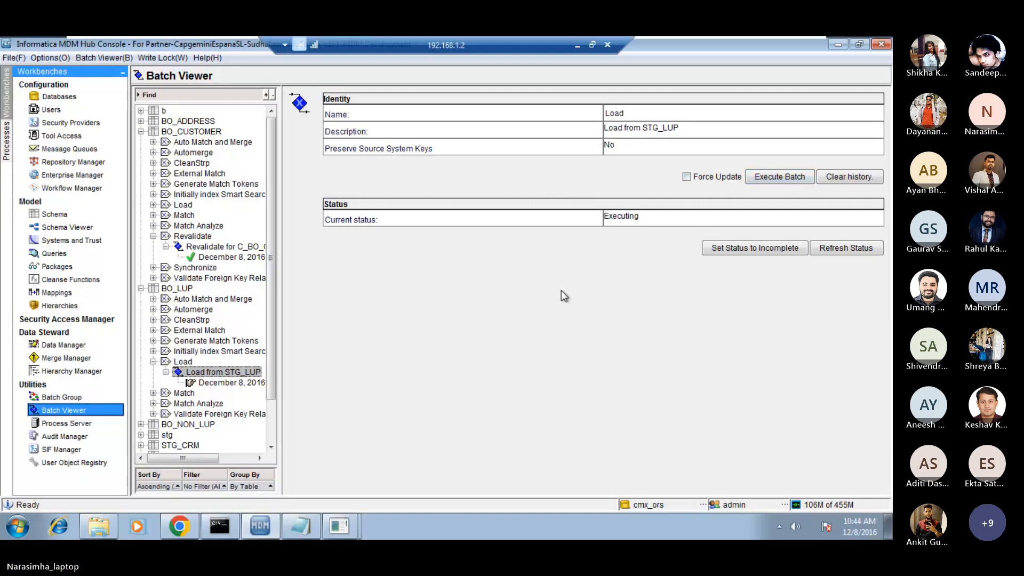
# Refresh the Load from STG_LUP batch status and examine the inserted-record metric of its latest run.
pyautogui.click(842, 248)
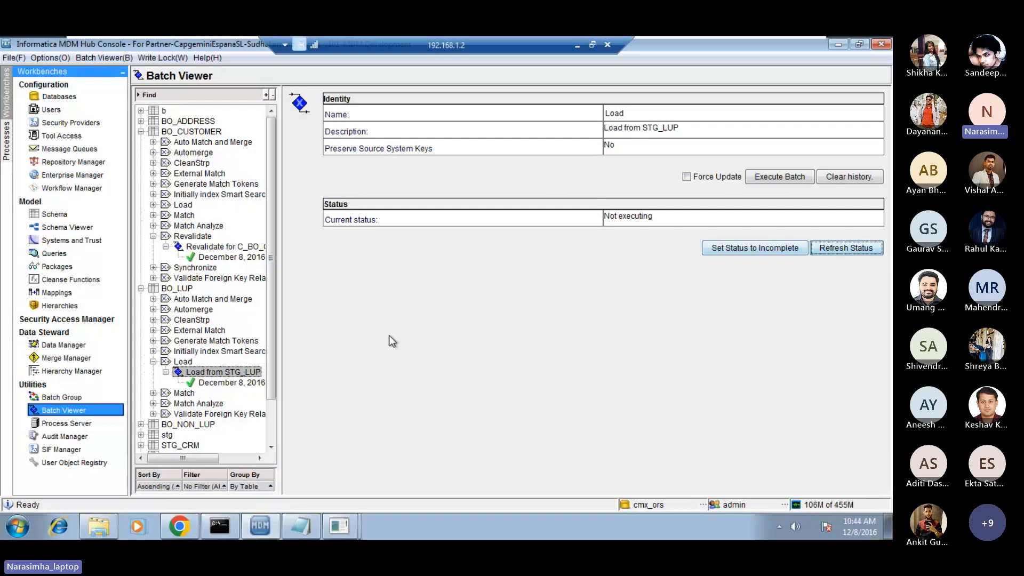
pyautogui.click(243, 382)
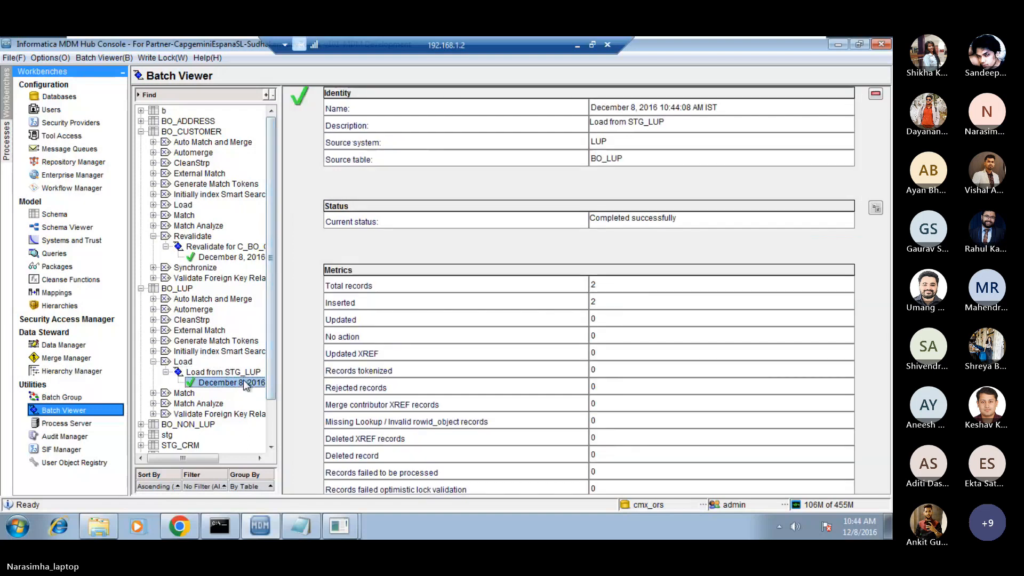
pyautogui.doubleClick(607, 304)
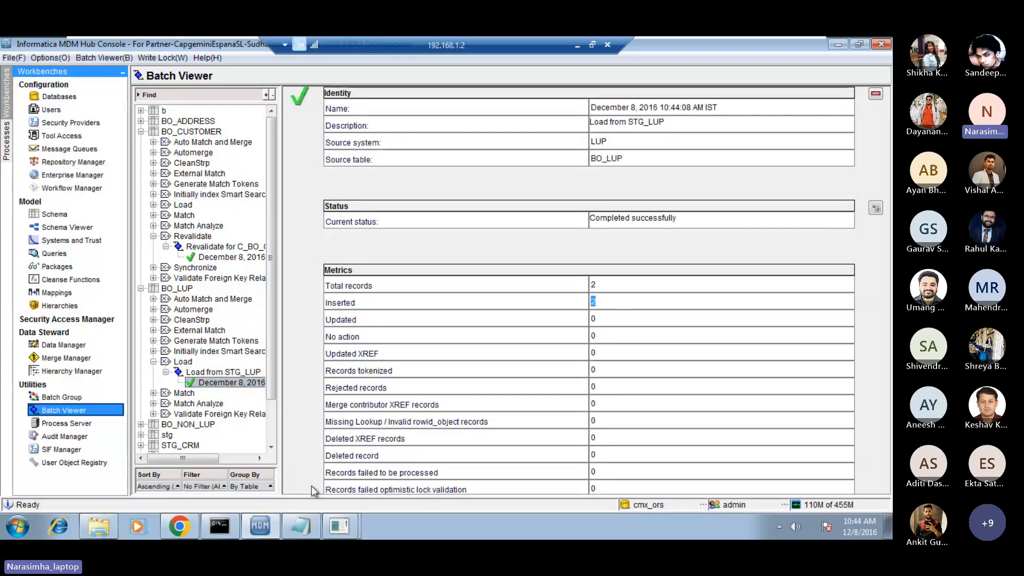
# Switch to Oracle SQL Developer, add the query select * from c_bo_lup, and run only that query.
pyautogui.moveTo(330, 536)
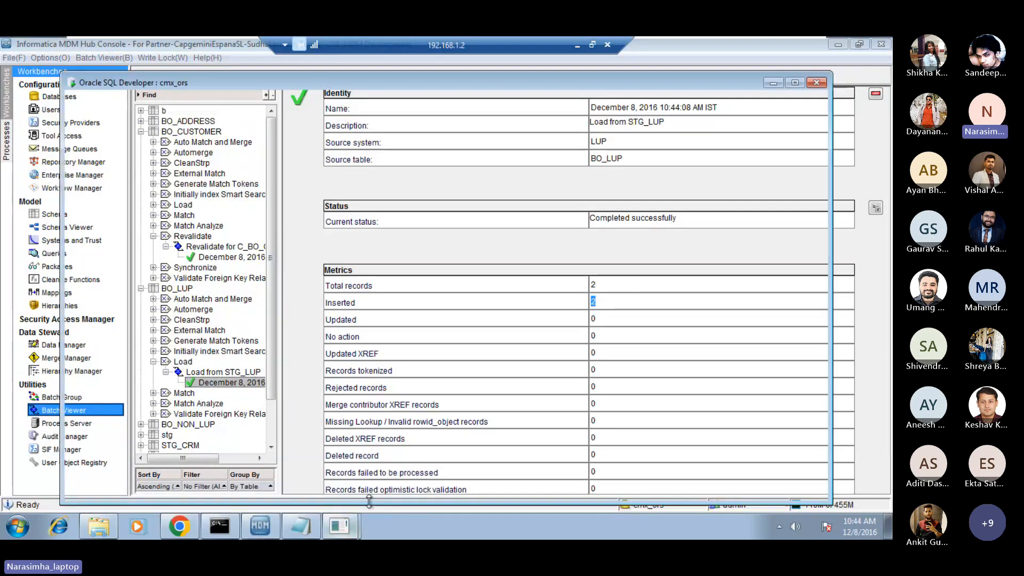
pyautogui.click(363, 495)
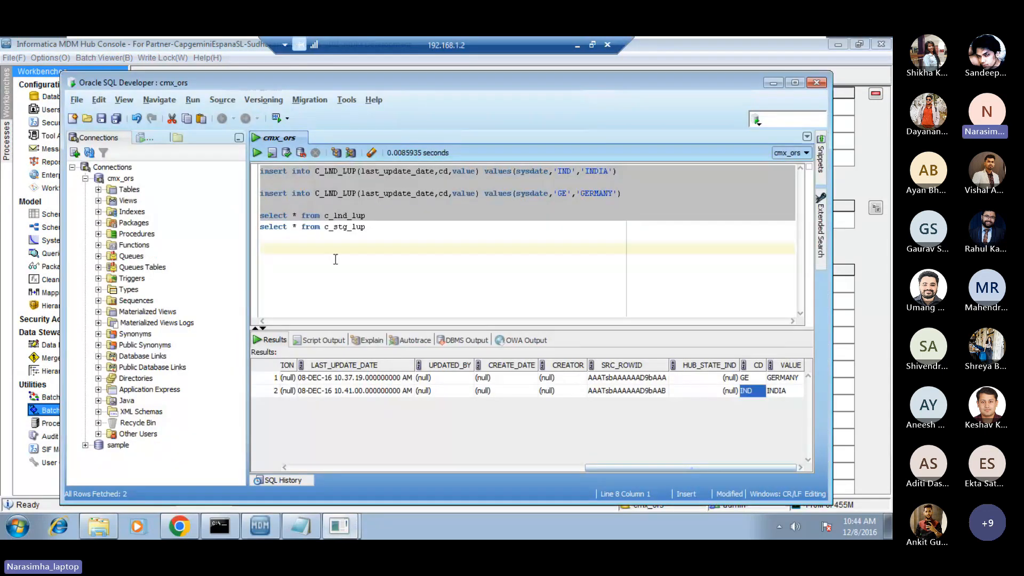
pyautogui.write('select')
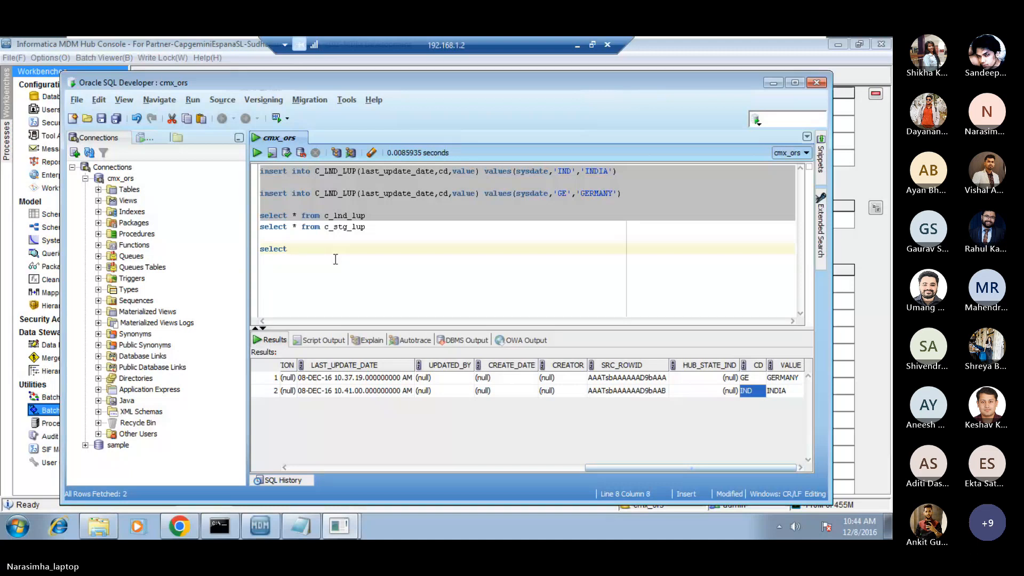
pyautogui.write('* from c_')
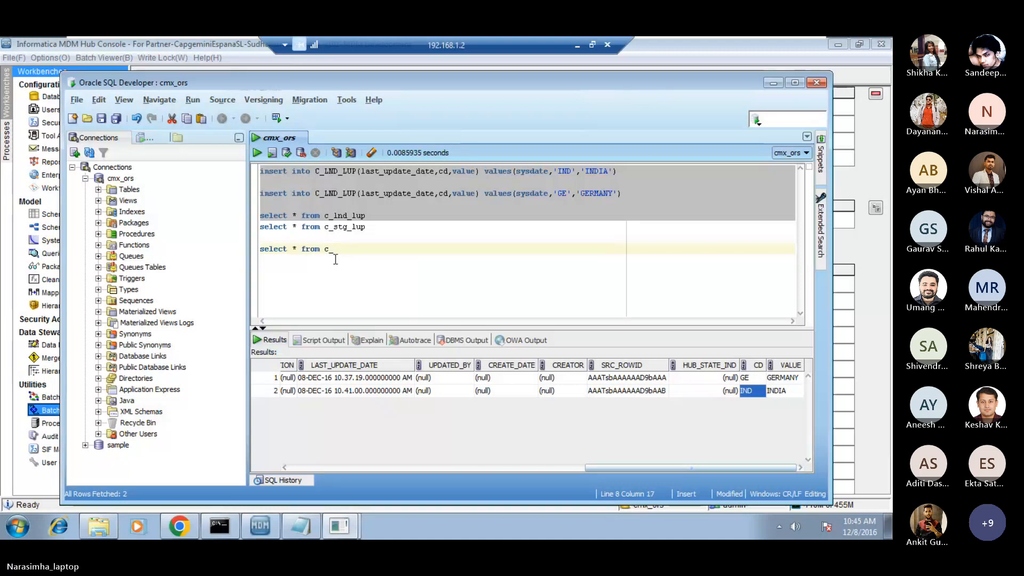
pyautogui.write('bo_lup')
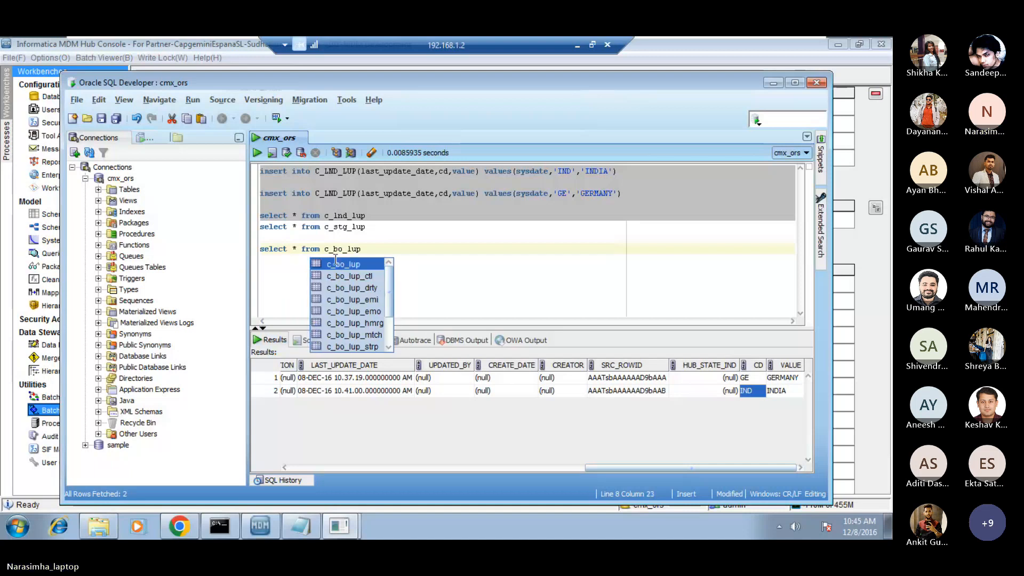
pyautogui.press('Escape')
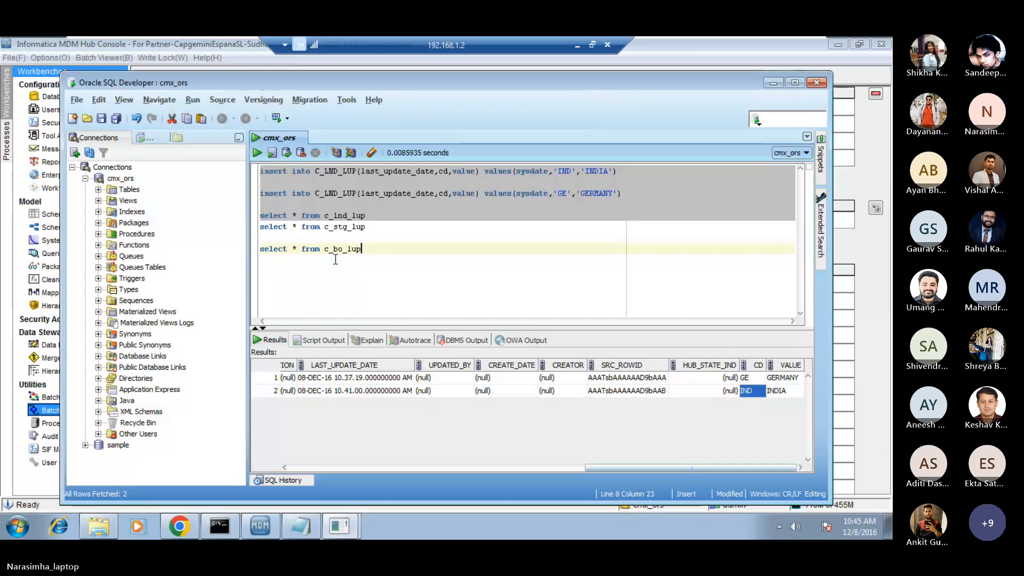
pyautogui.click(336, 260)
pyautogui.hotkey('shift', 'Up')
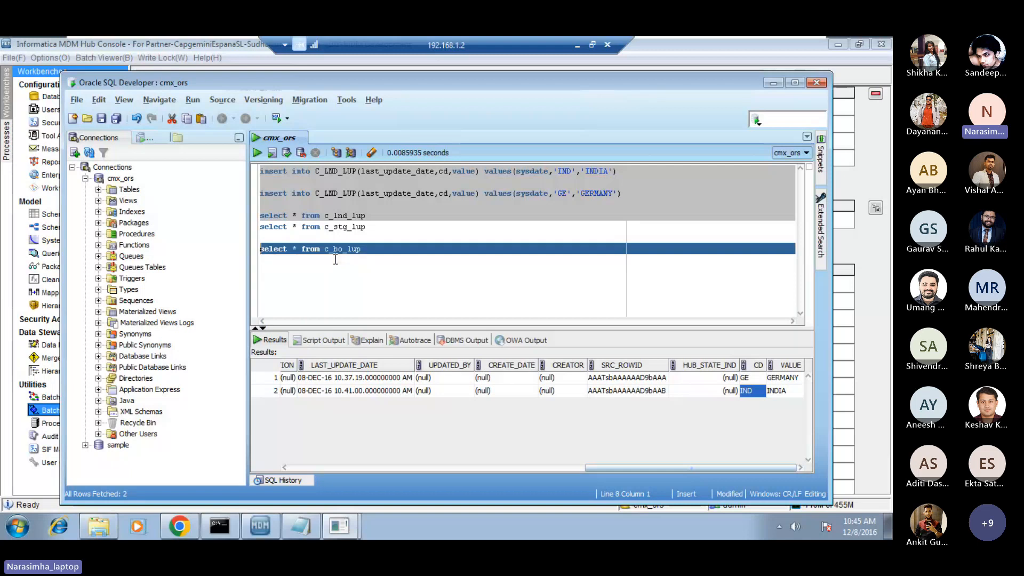
pyautogui.click(257, 152)
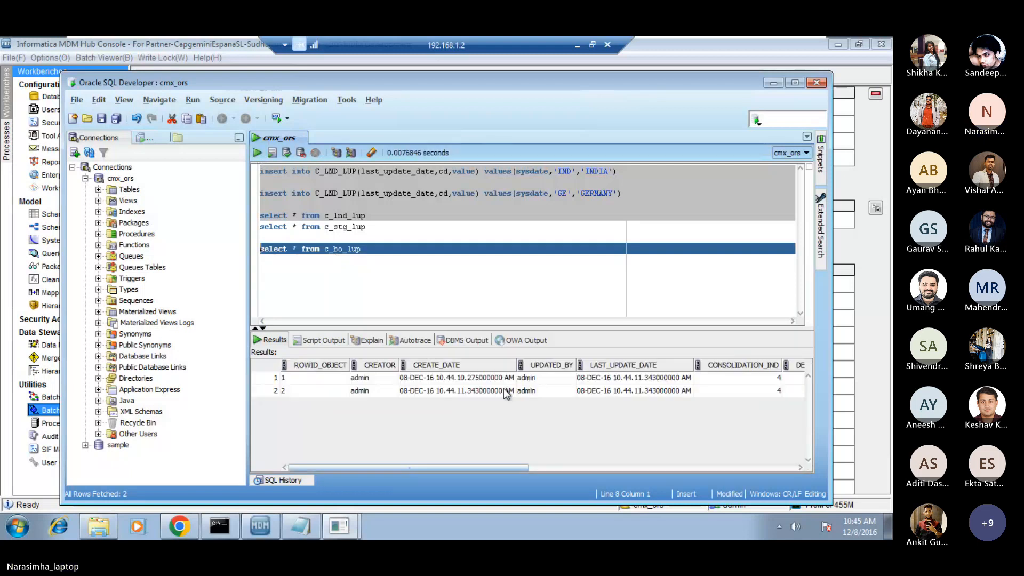
# Examine the CD and VALUE columns of both rows in the c_bo_lup results.
pyautogui.click(529, 379)
pyautogui.press('Right')
pyautogui.press('Right')
pyautogui.press('Right')
pyautogui.press('Right')
pyautogui.press('Right')
pyautogui.press('Right')
pyautogui.press('Right')
pyautogui.press('Right')
pyautogui.press('Right')
pyautogui.press('Right')
pyautogui.press('Right')
pyautogui.press('Right')
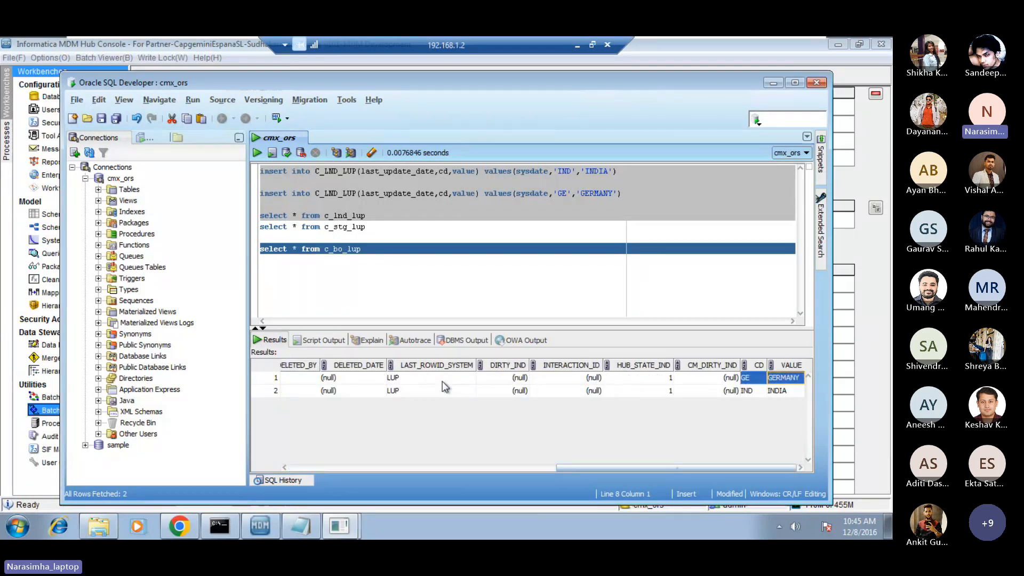
pyautogui.hotkey('shift', 'Down')
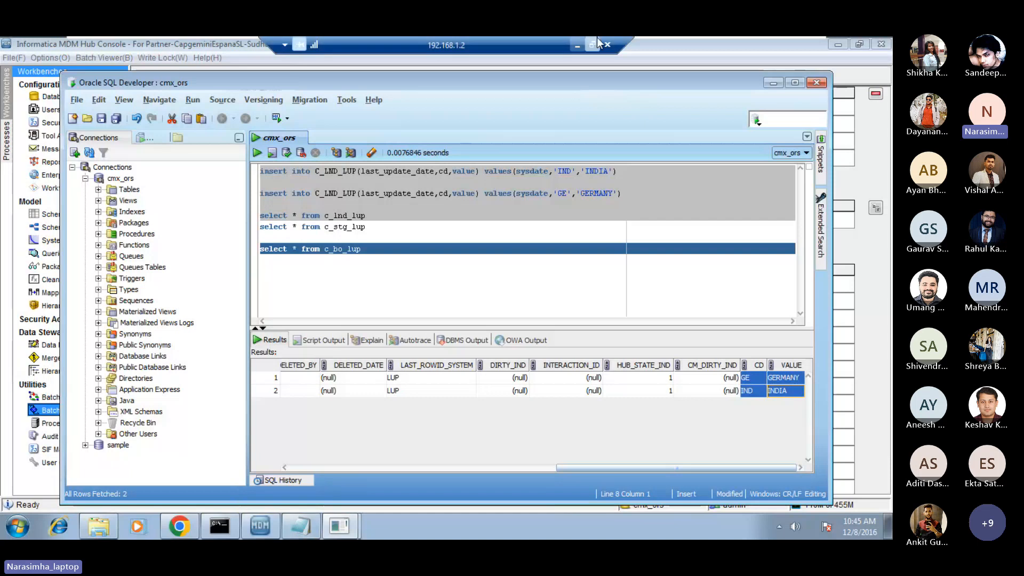
# Leave the remote desktop for the day_1_2 notes in Notepad and review the lookup cd and value sample data.
pyautogui.click(577, 45)
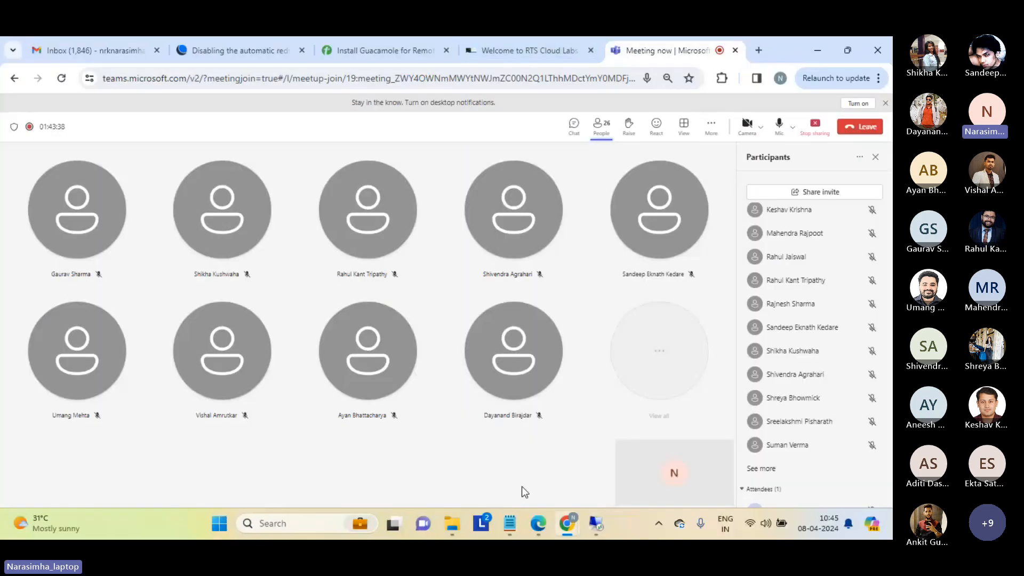
pyautogui.click(509, 524)
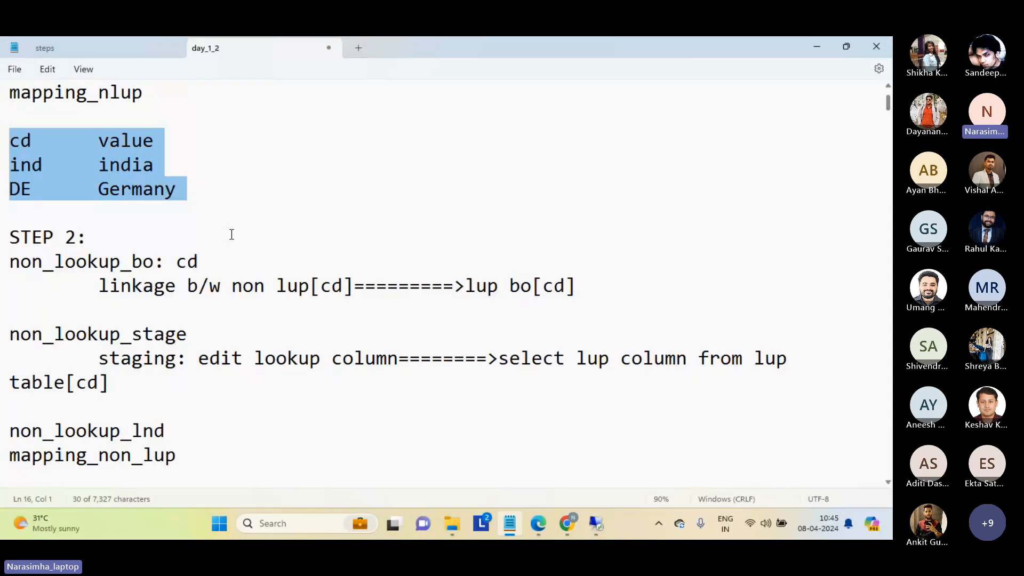
pyautogui.click(208, 215)
pyautogui.moveTo(98, 119); pyautogui.dragTo(178, 177)
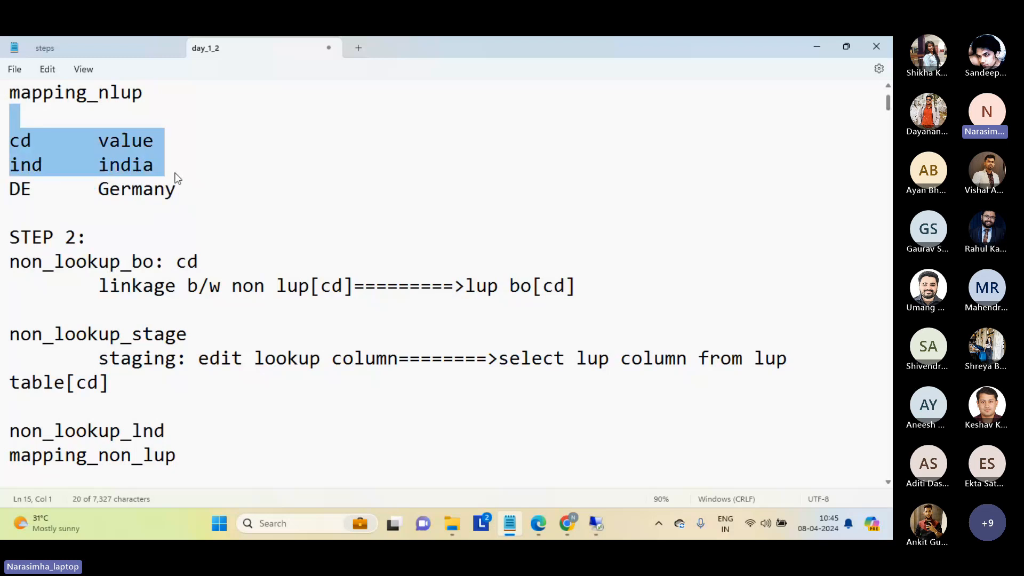
pyautogui.click(194, 210)
# Review the non-lookup sample data rows with columns cd, c1 and c2 in the notes.
pyautogui.press('Down')
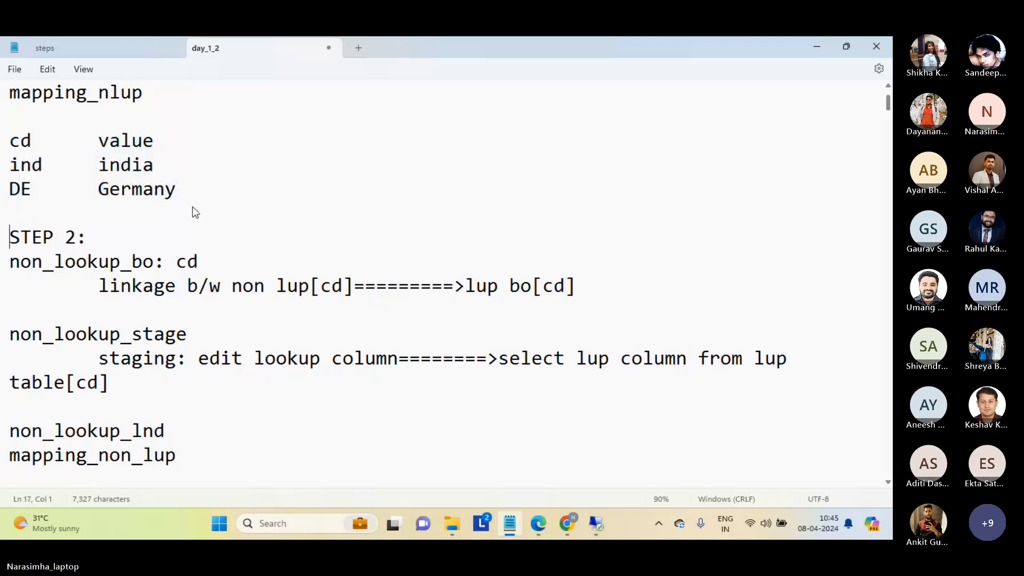
pyautogui.press('Down')
pyautogui.press('Down')
pyautogui.press('Down')
pyautogui.press('Down')
pyautogui.press('Down')
pyautogui.press('Down')
pyautogui.press('Down')
pyautogui.press('Down')
pyautogui.press('Down')
pyautogui.press('Down')
pyautogui.press('Down')
pyautogui.press('Down')
pyautogui.press('Down')
pyautogui.press('Down')
pyautogui.press('Down')
pyautogui.press('Down')
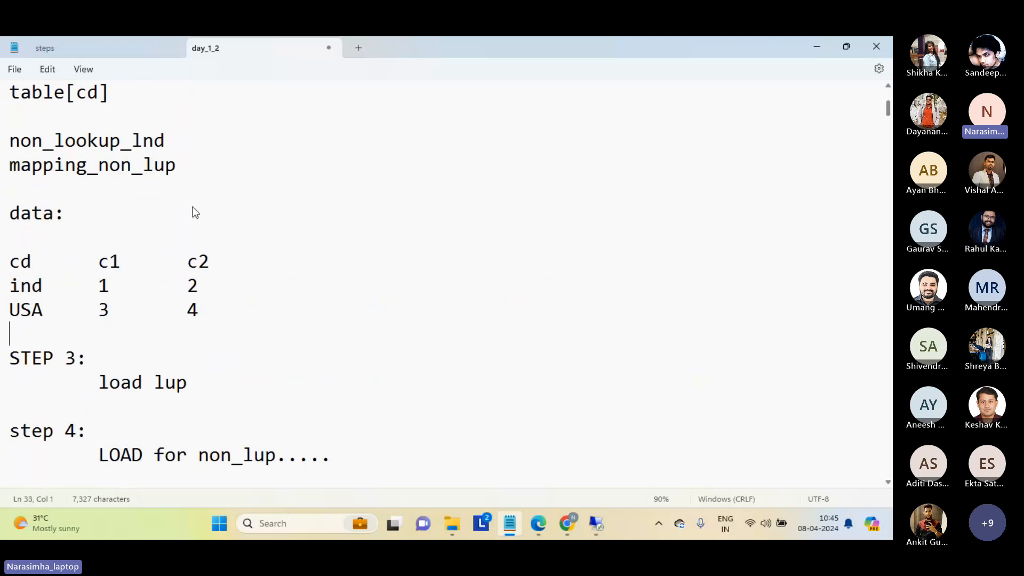
pyautogui.press('Up')
pyautogui.press('Up')
pyautogui.press('Up')
pyautogui.press('Up')
pyautogui.press('Up')
pyautogui.hotkey('shift', 'Down')
pyautogui.hotkey('shift', 'Down')
pyautogui.hotkey('shift', 'Down')
pyautogui.hotkey('shift', 'Down')
pyautogui.hotkey('shift', 'Down')
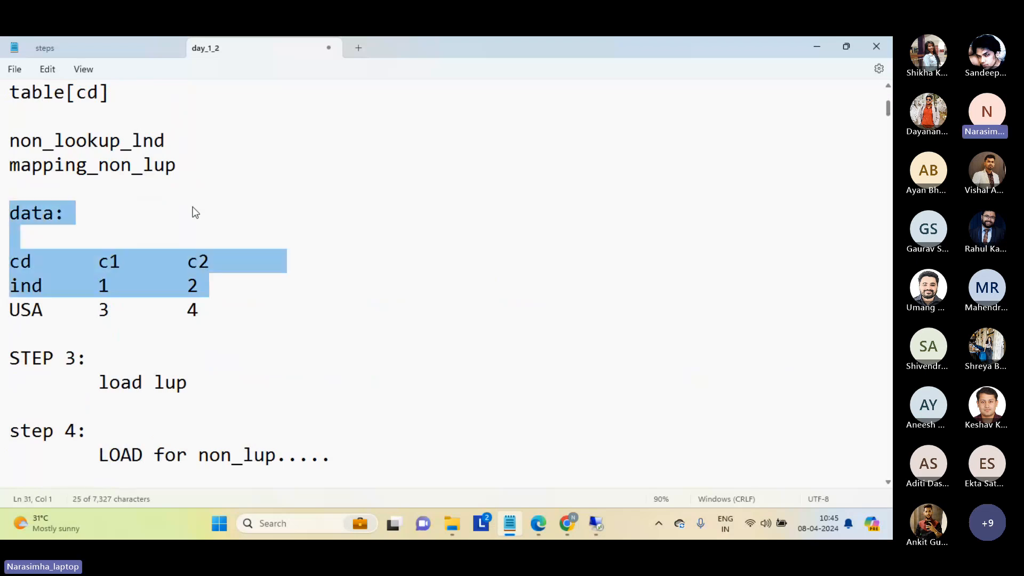
pyautogui.hotkey('shift', 'Left')
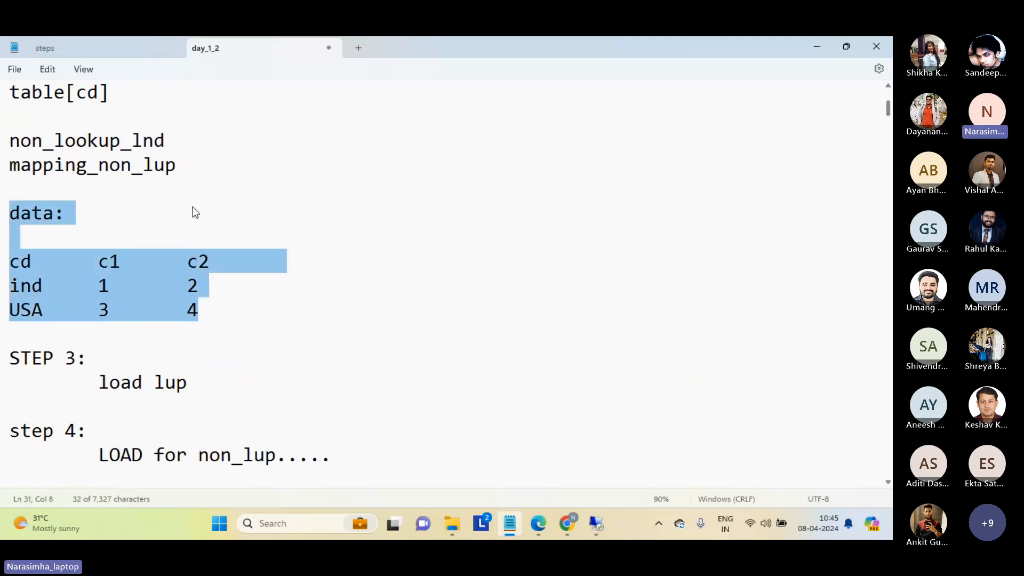
# Review the STEP 3 note about loading the lookup table.
pyautogui.press('Down')
pyautogui.press('Down')
pyautogui.press('Down')
pyautogui.press('Down')
pyautogui.press('Down')
pyautogui.press('Down')
pyautogui.press('Down')
pyautogui.press('Down')
pyautogui.press('Down')
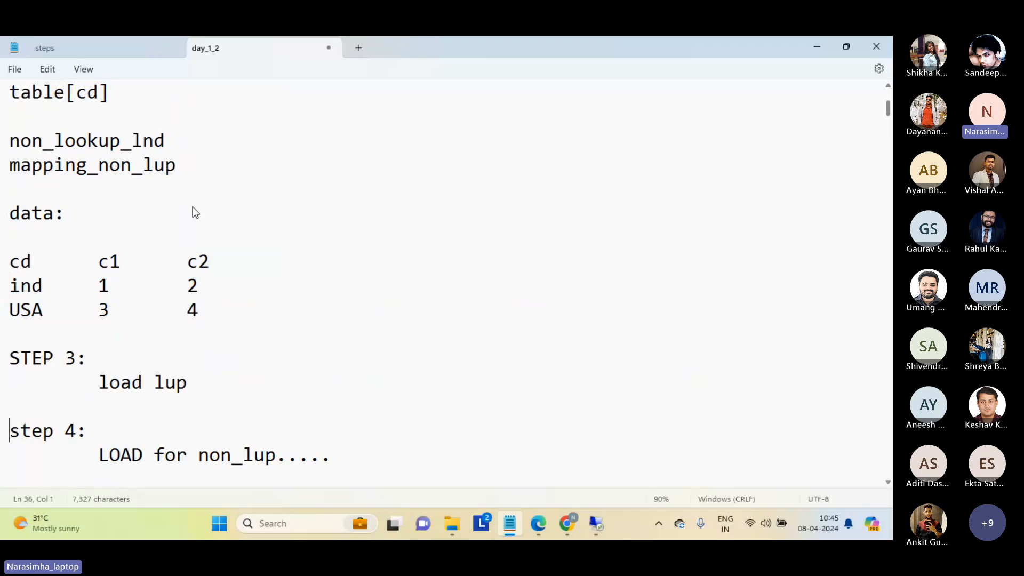
pyautogui.press('Down')
pyautogui.press('Down')
pyautogui.press('Down')
pyautogui.press('Down')
pyautogui.press('Down')
pyautogui.press('Down')
pyautogui.press('Down')
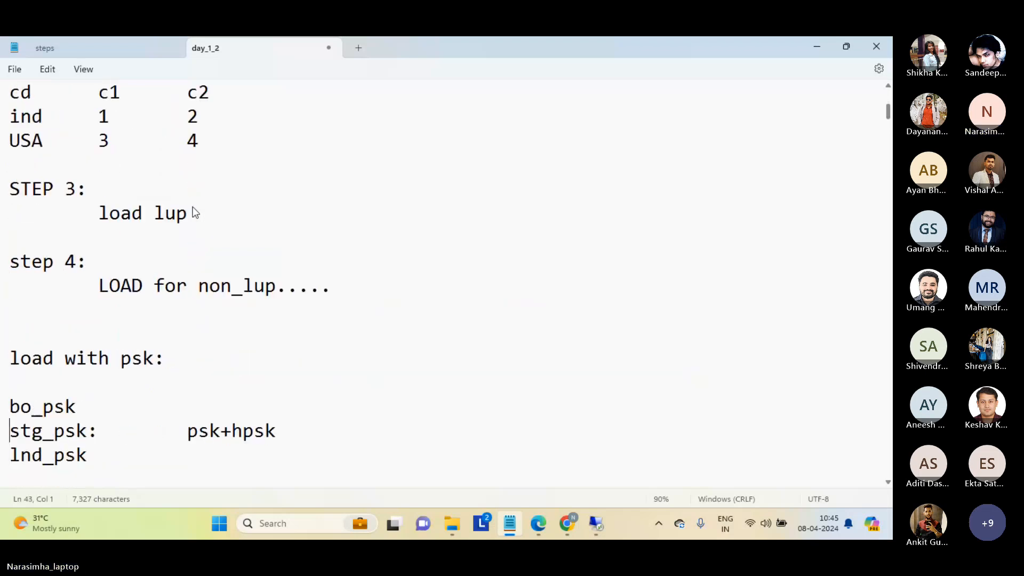
pyautogui.press('Up')
pyautogui.press('Up')
pyautogui.press('Up')
pyautogui.press('Up')
pyautogui.press('Up')
pyautogui.press('Up')
pyautogui.press('Up')
pyautogui.press('Up')
pyautogui.press('Up')
pyautogui.press('Up')
pyautogui.hotkey('shift', 'Down')
pyautogui.hotkey('shift', 'End')
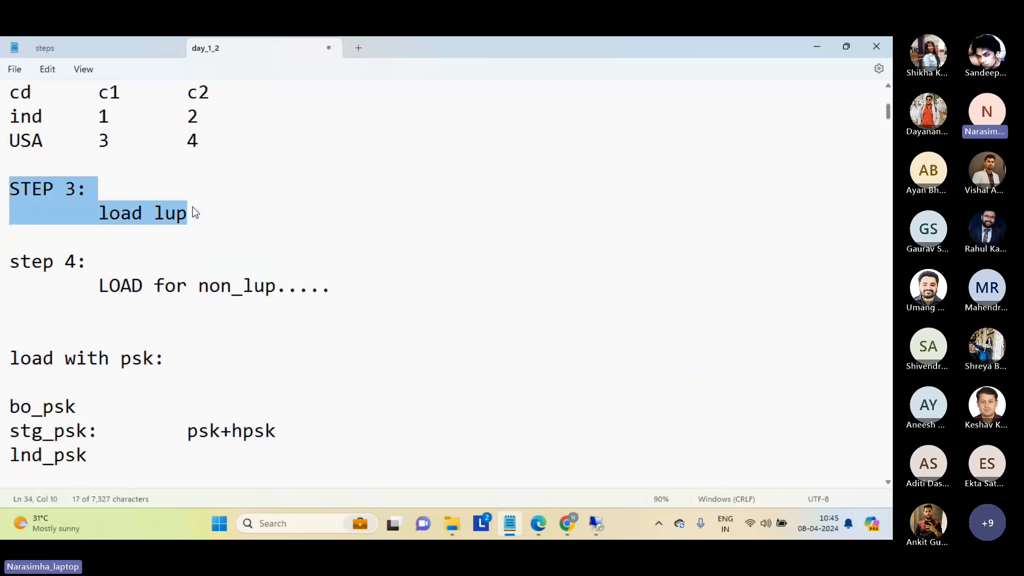
# Re-read the USA row of the non-lookup sample data above STEP 3.
pyautogui.press('Left')
pyautogui.press('Up')
pyautogui.press('Up')
pyautogui.press('Down')
pyautogui.press('Up')
pyautogui.hotkey('shift', 'Down')
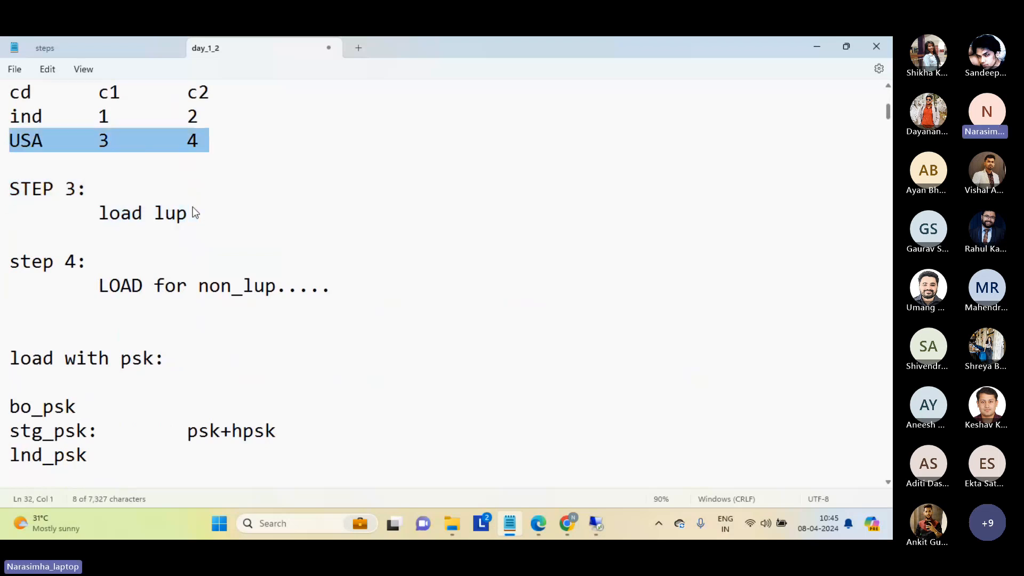
pyautogui.hotkey('shift', 'Up')
pyautogui.hotkey('shift', 'Up')
pyautogui.hotkey('shift', 'Up')
pyautogui.press('Right')
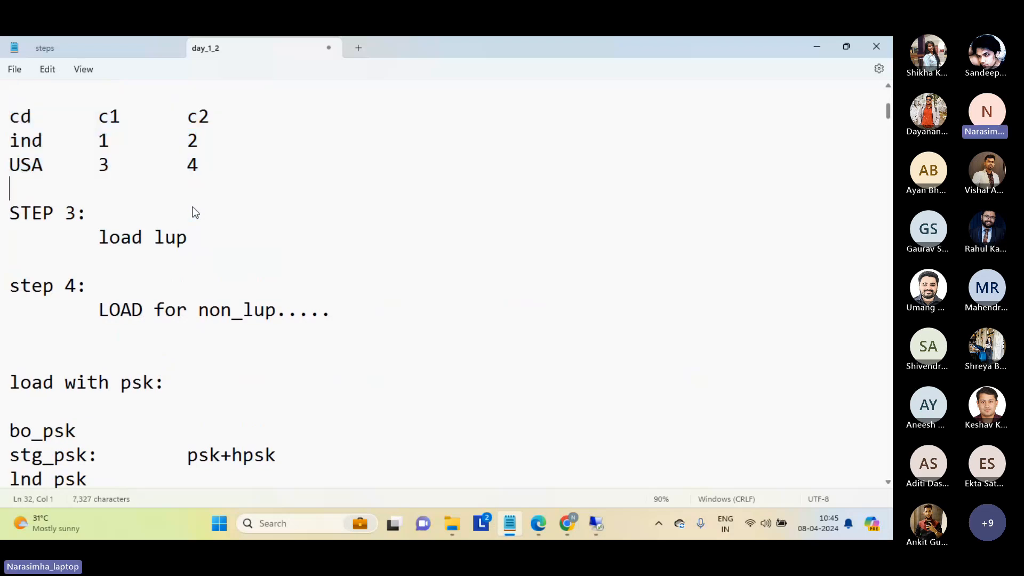
# Review the step 4 note about the load for non_lup.
pyautogui.press('Down')
pyautogui.press('Down')
pyautogui.press('Down')
pyautogui.press('Down')
pyautogui.hotkey('shift', 'End')
pyautogui.hotkey('shift', 'Down')
pyautogui.hotkey('shift', 'End')
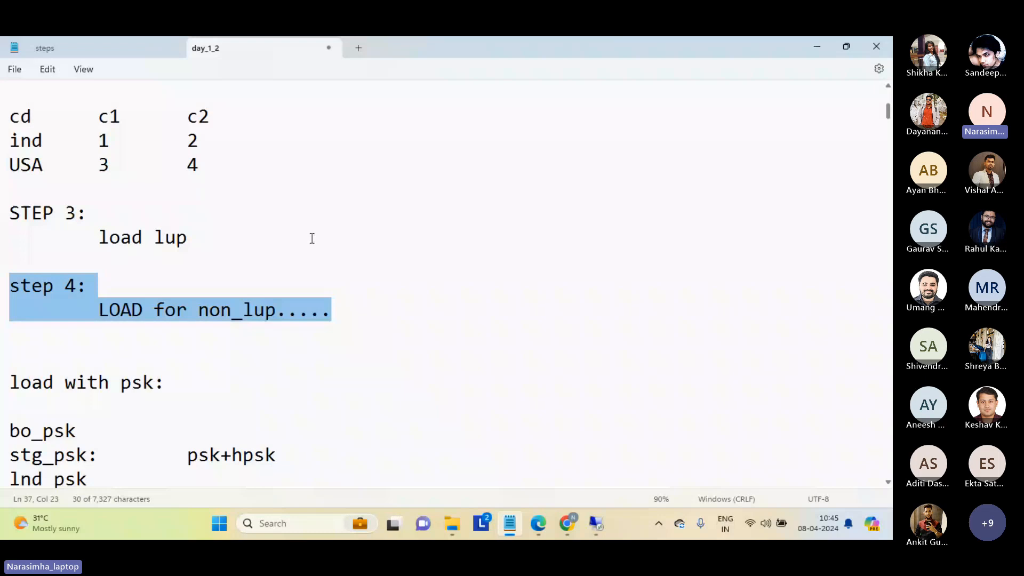
# Switch to Oracle SQL Developer in the remote desktop and begin an insert into c_lnd_non_lup for columns last_update_date,c1,c2,c3,cd.
pyautogui.moveTo(600, 523)
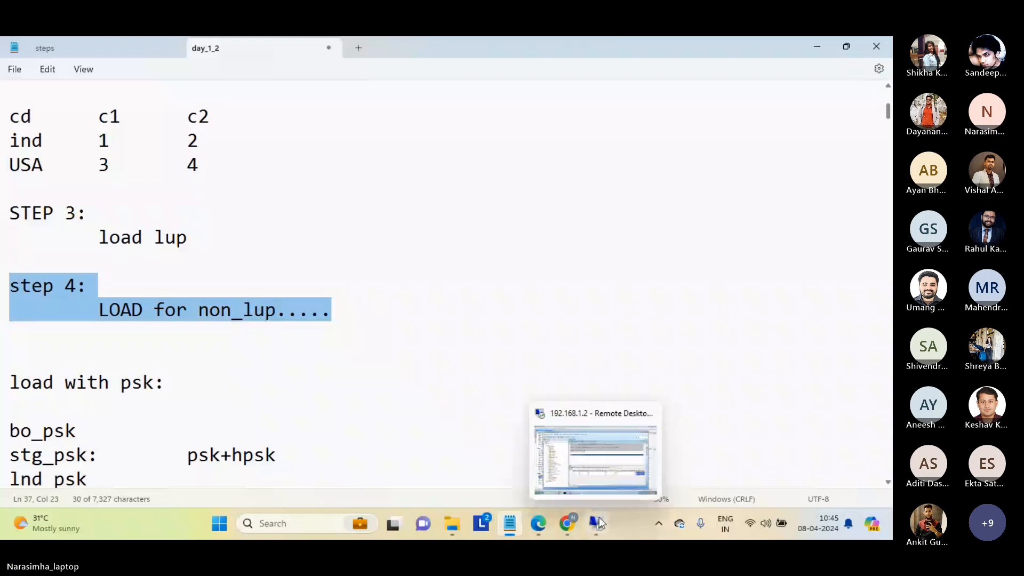
pyautogui.click(596, 459)
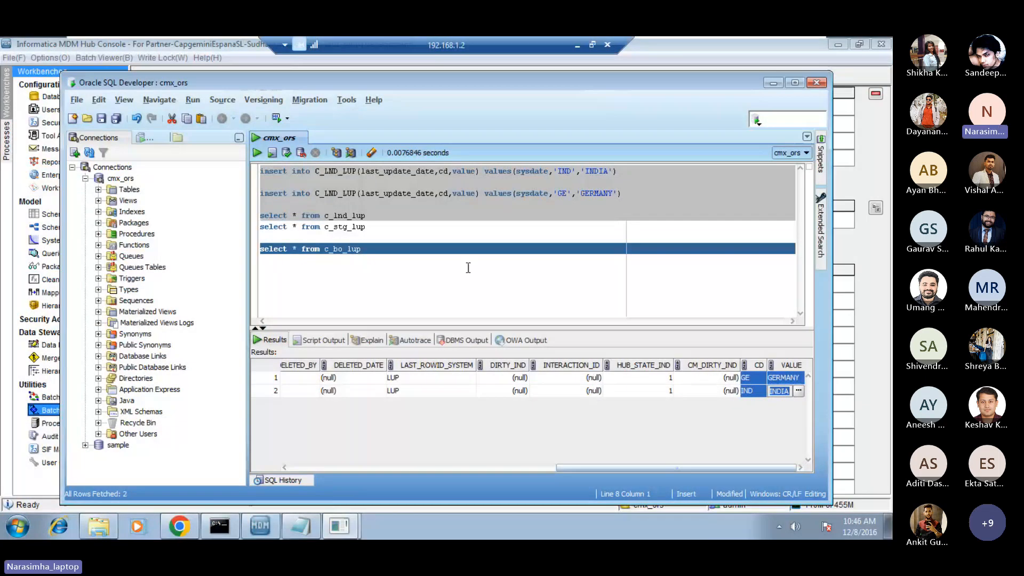
pyautogui.click(409, 282)
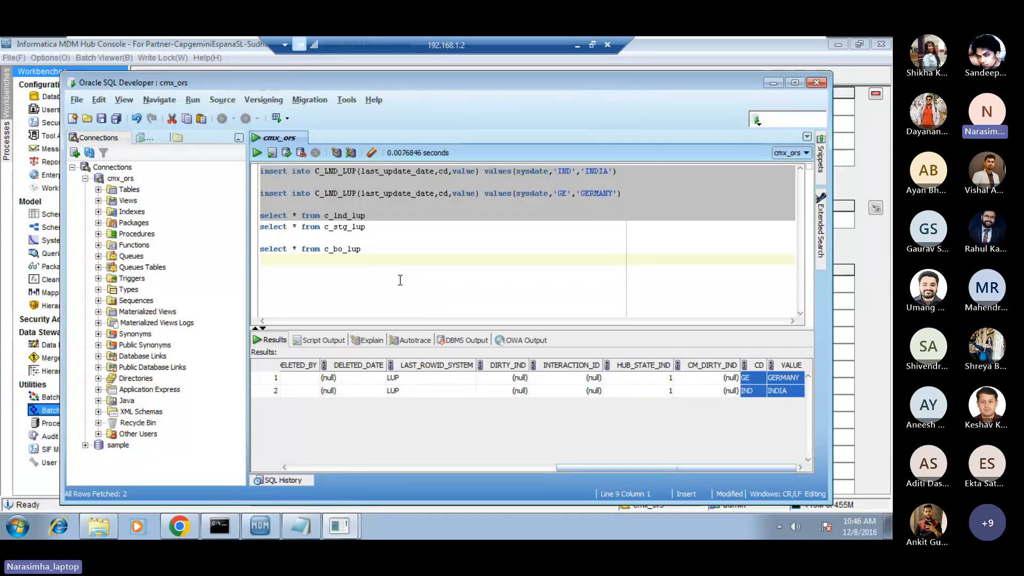
pyautogui.press('Return')
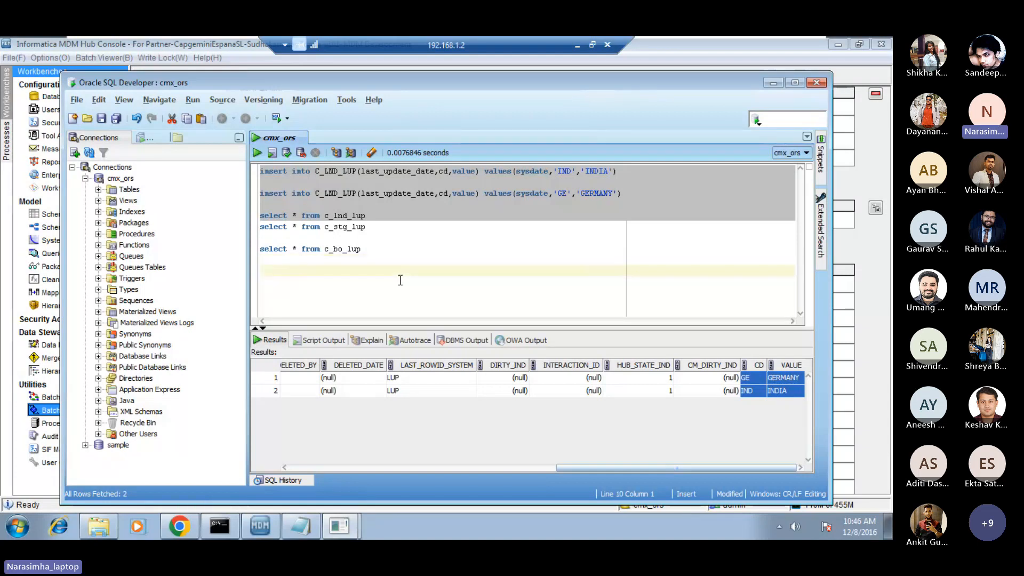
pyautogui.write('in')
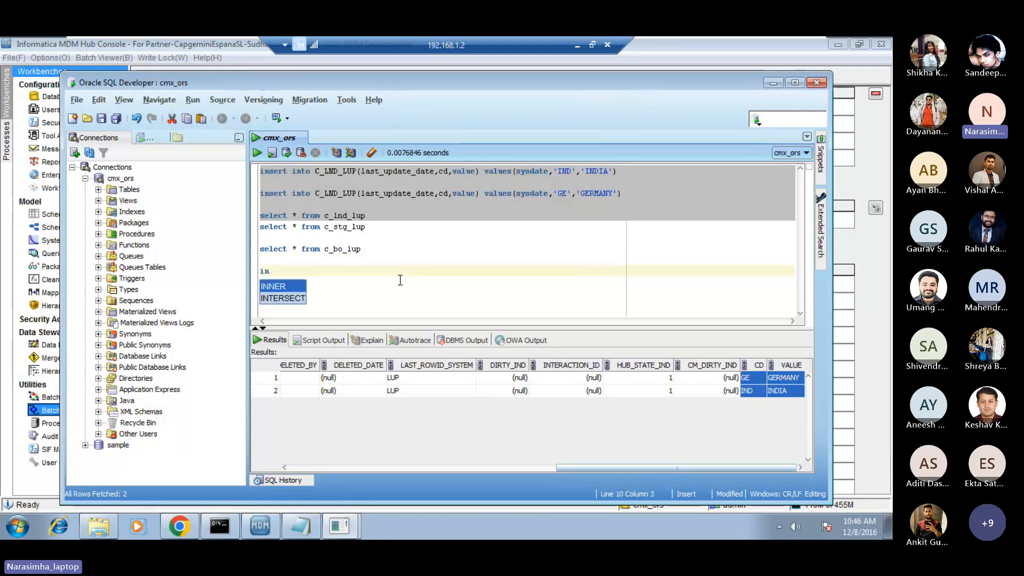
pyautogui.write('sert into c')
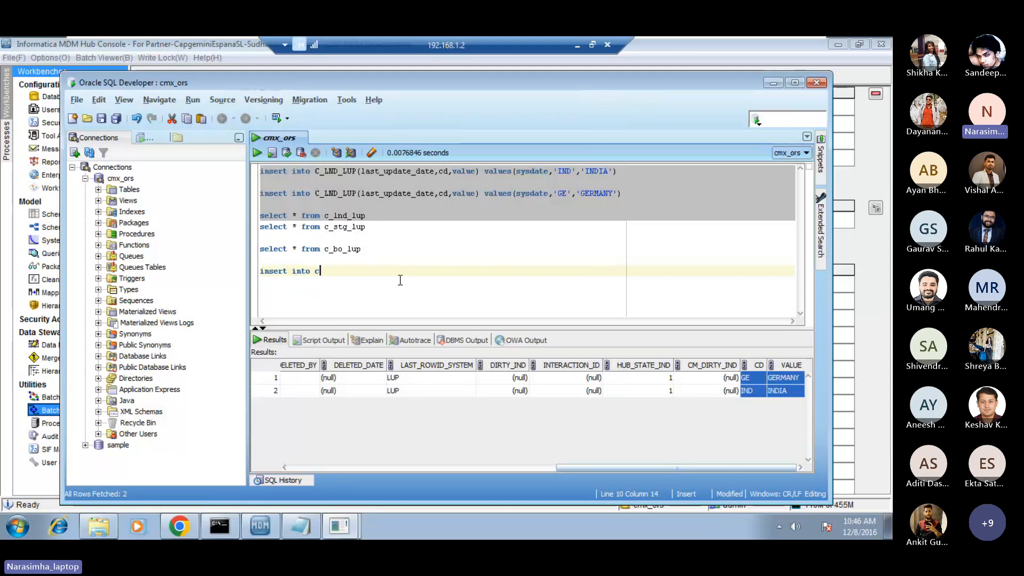
pyautogui.write('_lnd_non_lup(last_')
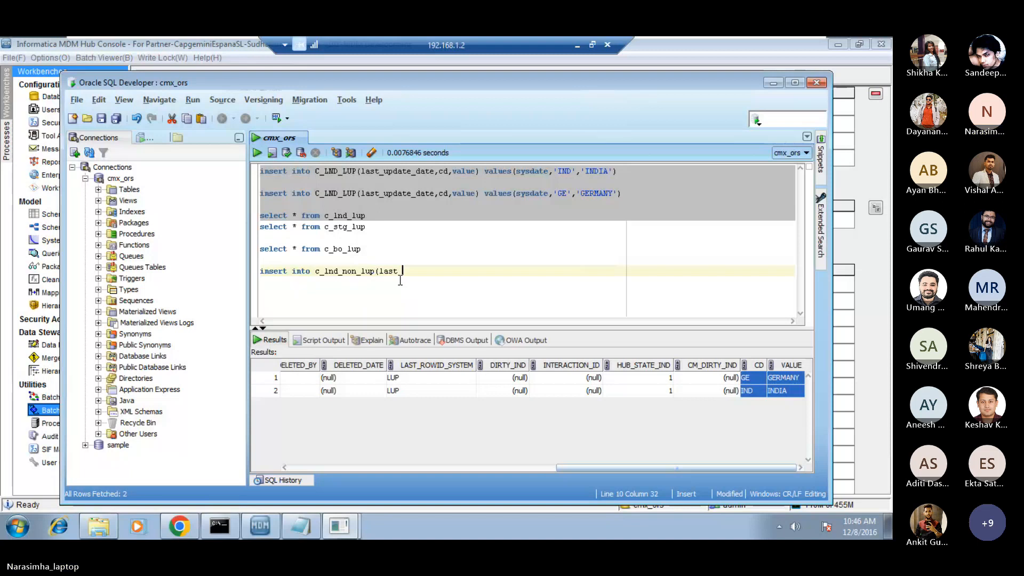
pyautogui.write('update_date')
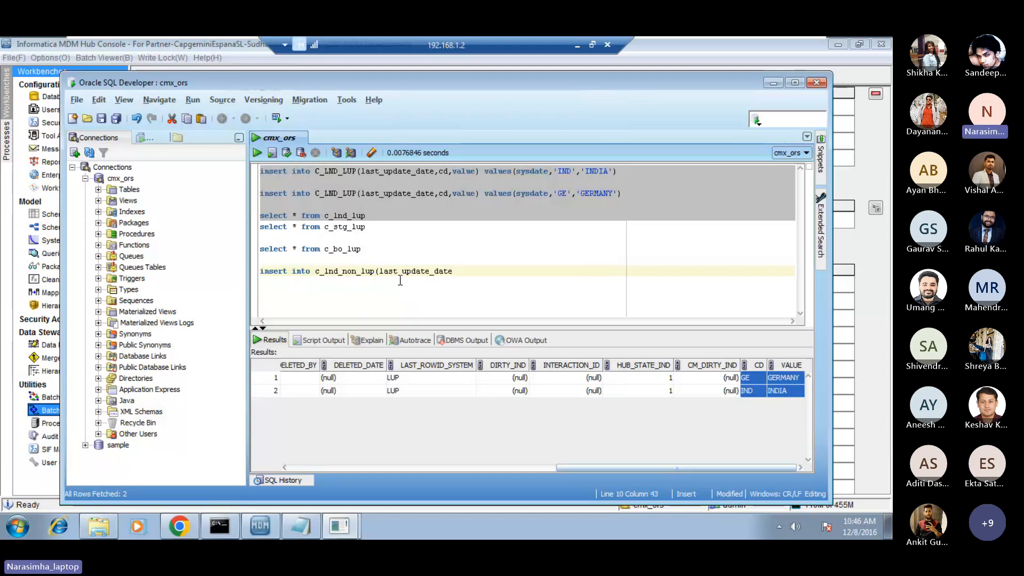
pyautogui.write(',cl,c2,c3,cd) values(')
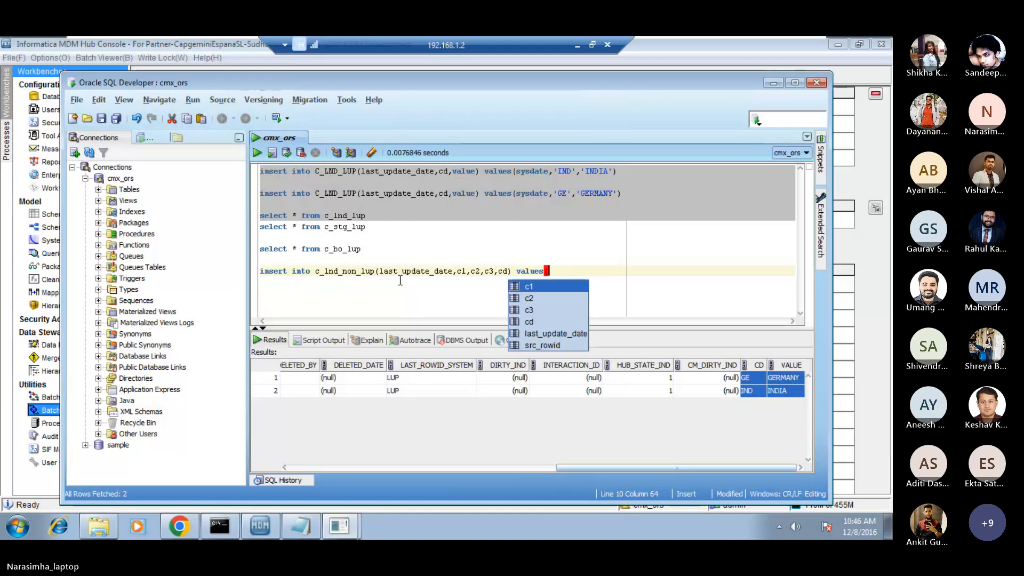
pyautogui.write('s')
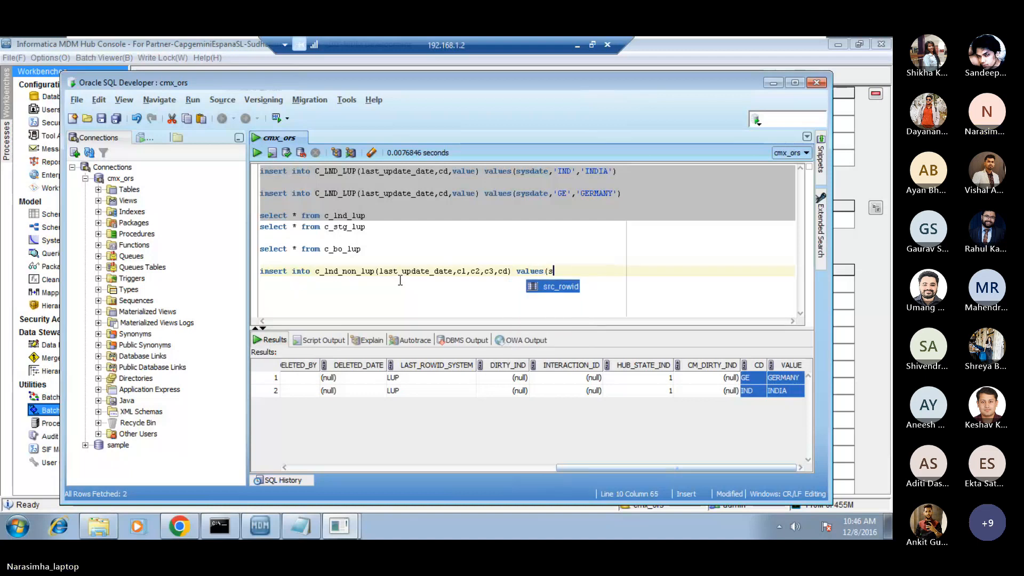
pyautogui.write('ysdate')
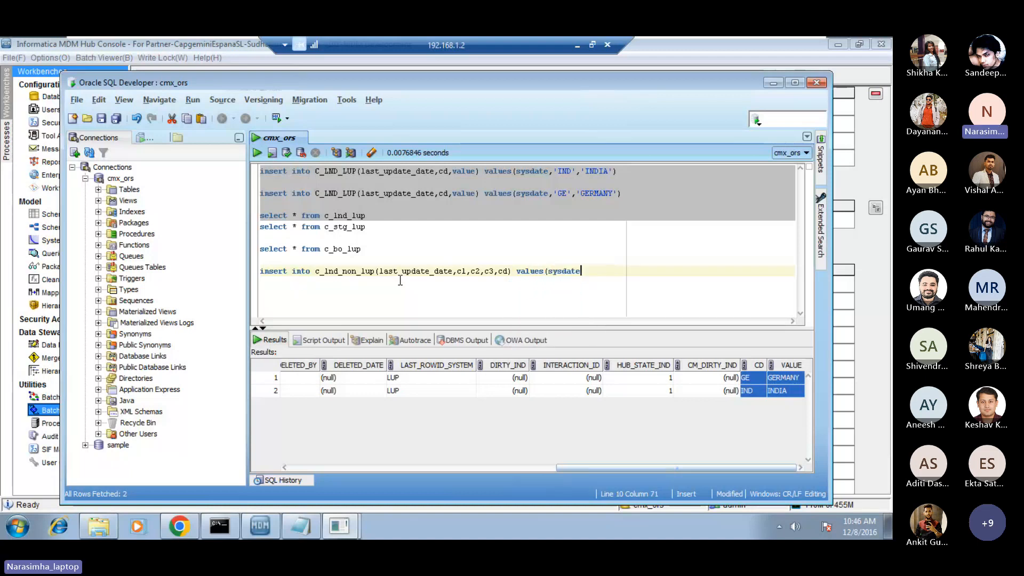
pyautogui.write(',')
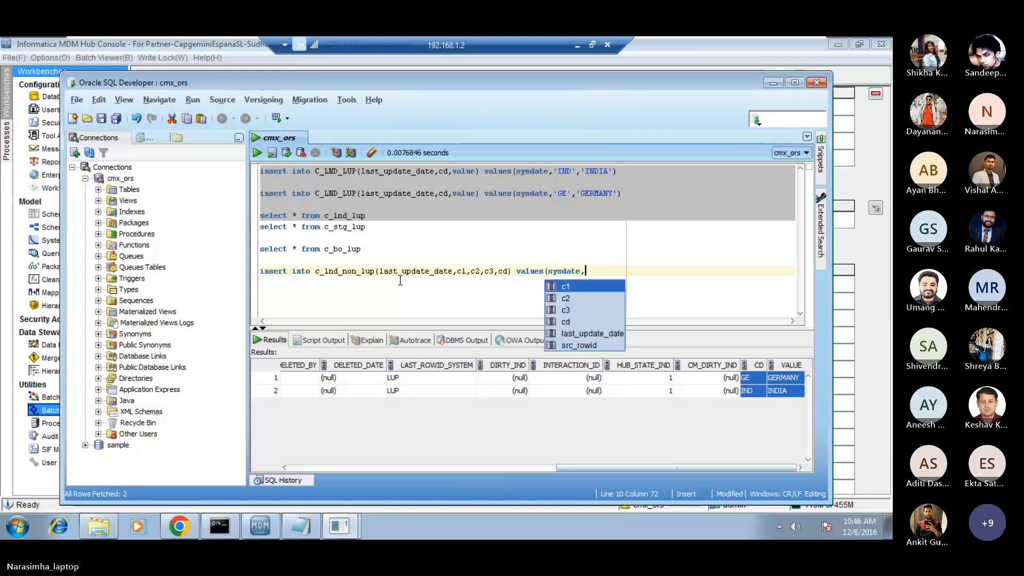
pyautogui.write('1,2,3')
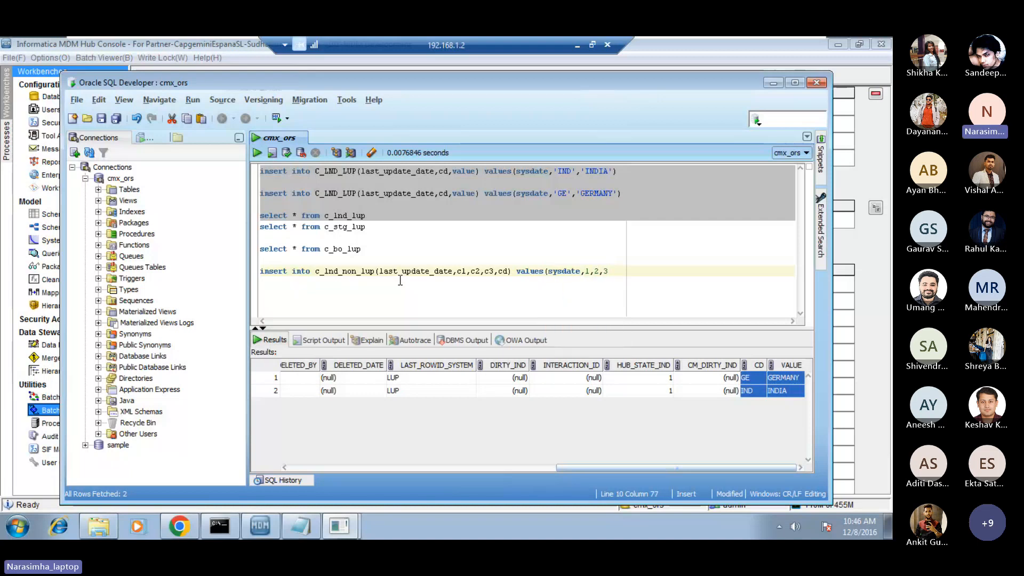
pyautogui.write(",'")
# Complete the c_lnd_non_lup insert with the values sysdate,1,2,3,'IND'.
pyautogui.press('capslock')
pyautogui.write("IND')")
pyautogui.press('BackSpace')
pyautogui.press('capslock')
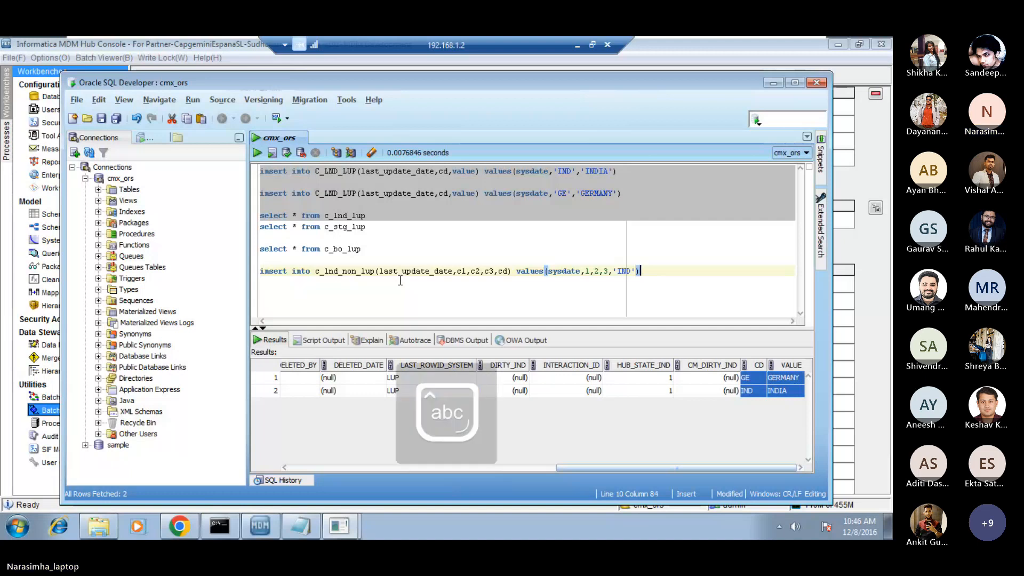
# Run only the c_lnd_non_lup insert statement for IND and commit it.
pyautogui.hotkey('shift', 'Home')
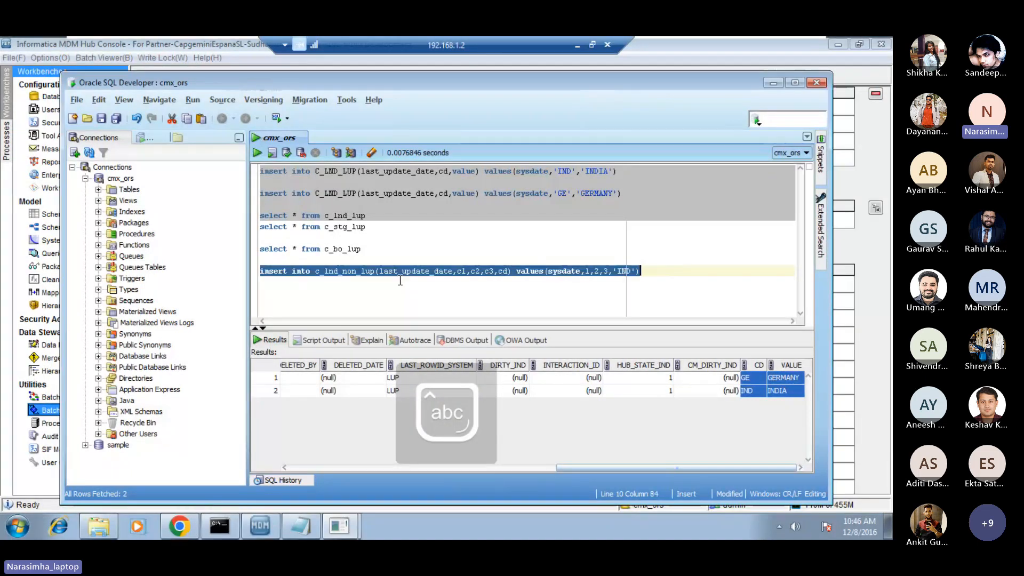
pyautogui.click(257, 154)
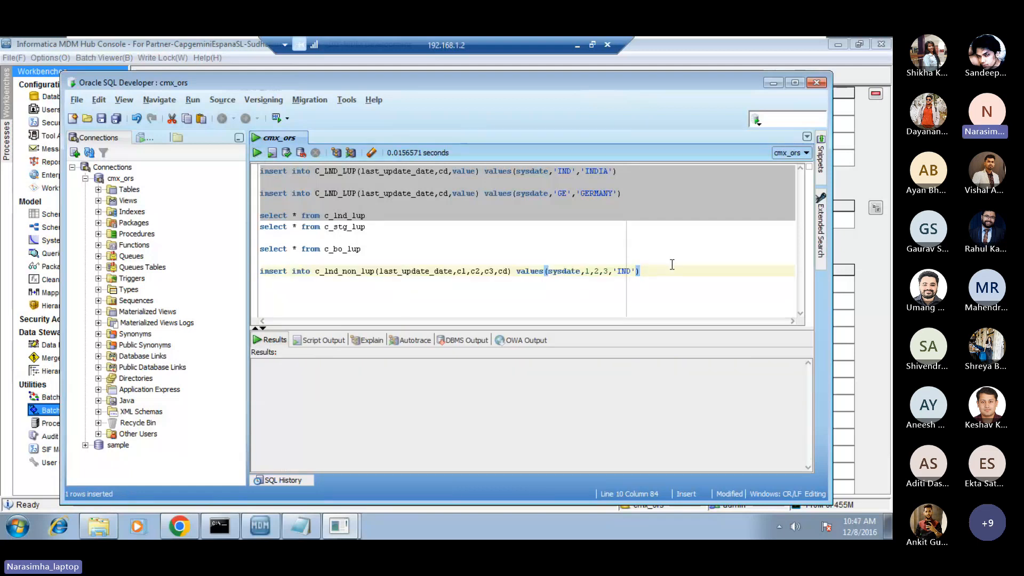
pyautogui.click(336, 153)
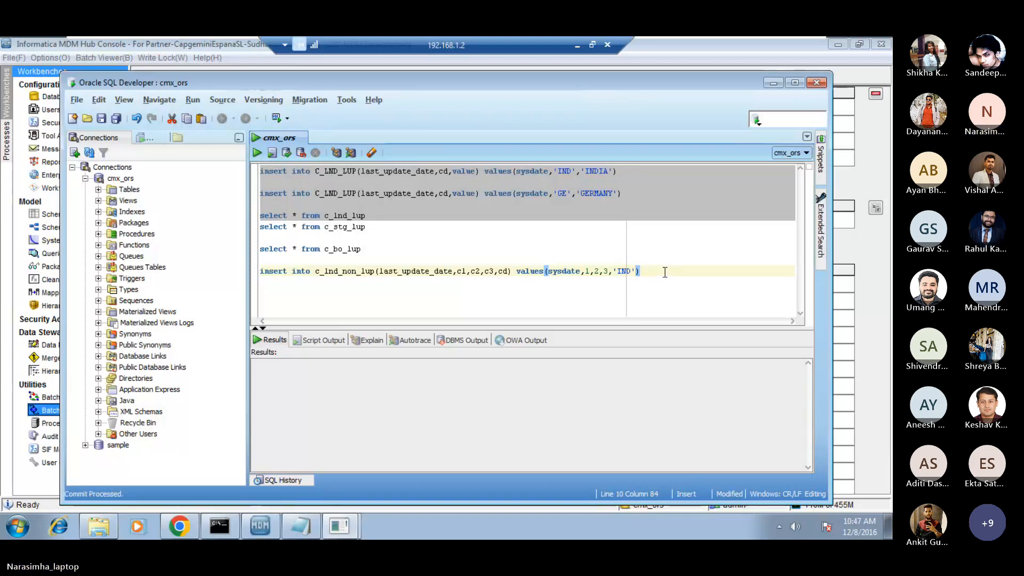
# Duplicate the c_lnd_non_lup insert statement onto the line below it.
pyautogui.press('Return')
pyautogui.hotkey('shift', 'Up')
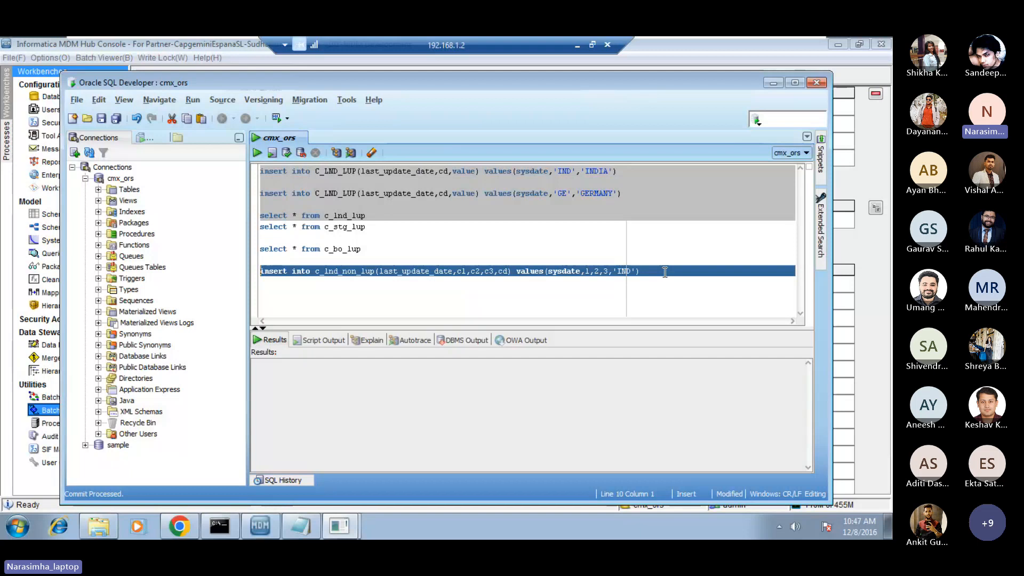
pyautogui.hotkey('ctrl', 'c')
pyautogui.press('Down')
pyautogui.hotkey('ctrl', 'v')
# Change the cd value in the duplicated insert statement to 'USA'.
pyautogui.press('Left')
pyautogui.press('Left')
pyautogui.press('Left')
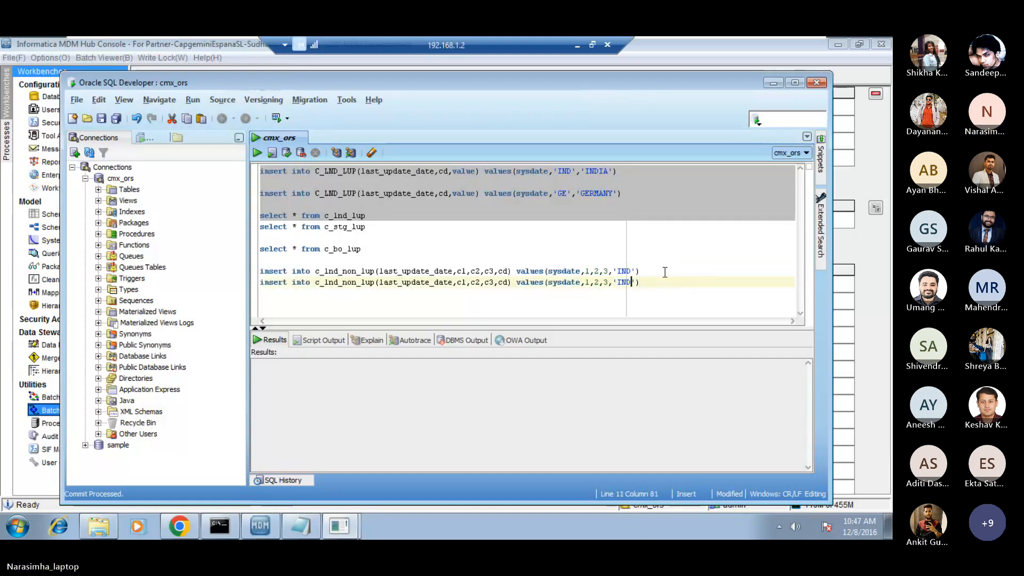
pyautogui.hotkey('shift', 'Left')
pyautogui.hotkey('shift', 'Left')
pyautogui.hotkey('shift', 'Left')
pyautogui.press('capslock')
pyautogui.write('U')
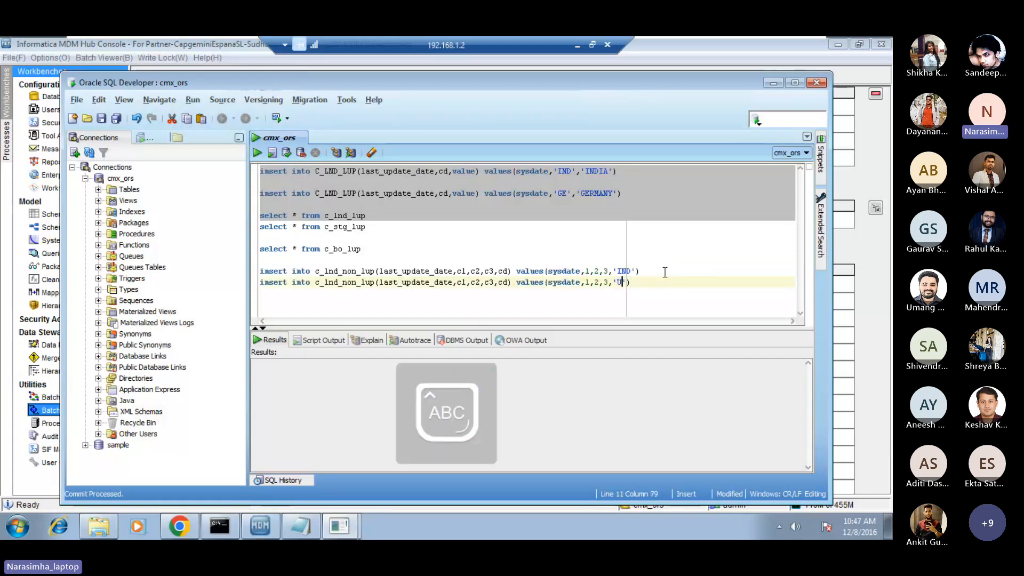
pyautogui.write('SA')
pyautogui.press('capslock')
# Set the c1 value in the USA insert statement to 11.
pyautogui.press('Left')
pyautogui.press('Left')
pyautogui.press('Left')
pyautogui.press('Left')
pyautogui.press('Left')
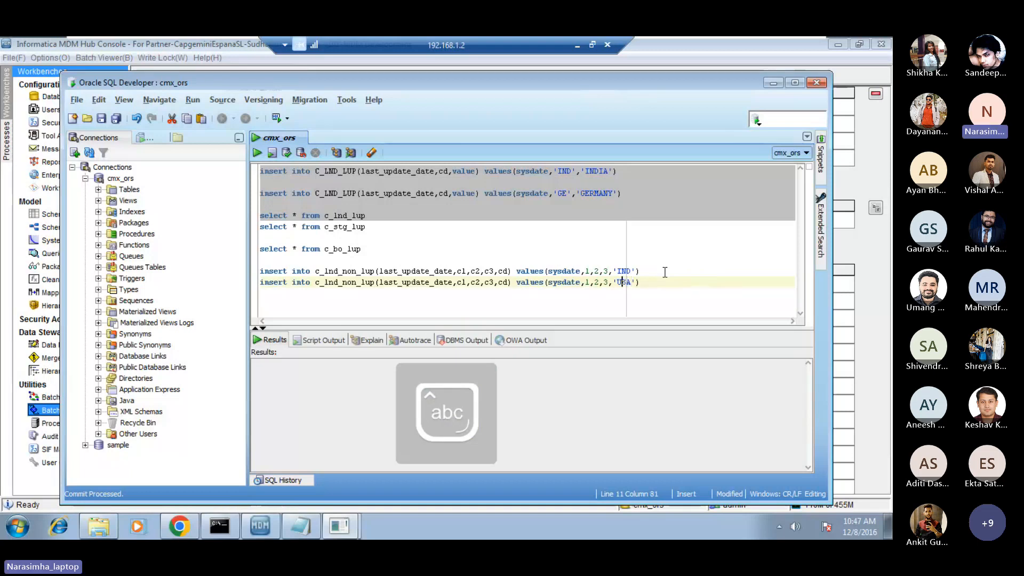
pyautogui.press('Left')
pyautogui.press('Left')
pyautogui.press('Left')
pyautogui.press('Left')
pyautogui.press('Left')
pyautogui.press('Left')
pyautogui.press('Right')
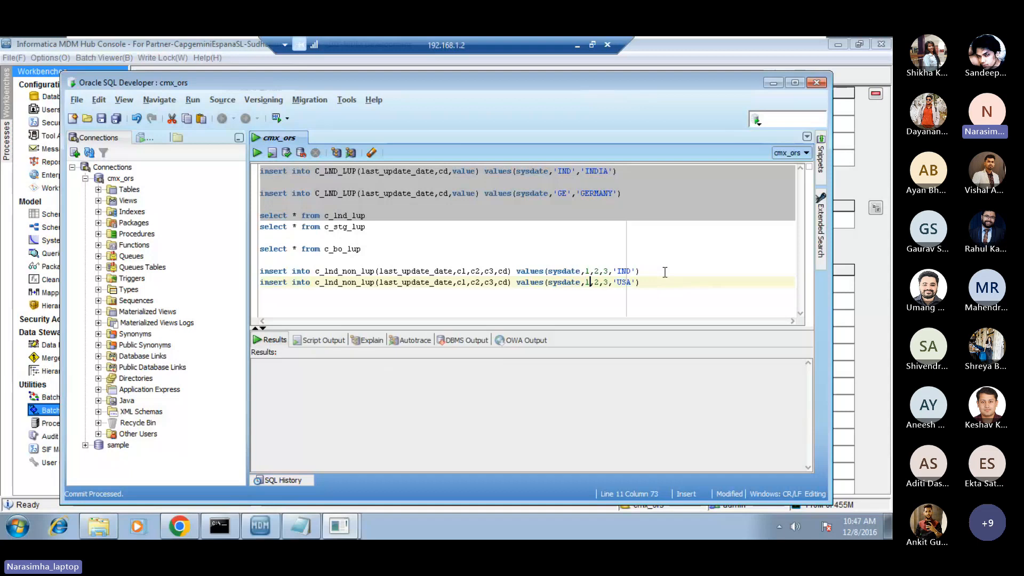
pyautogui.write('1')
# Set the c2 value in the USA insert statement to 21.
pyautogui.press('Down')
pyautogui.press('Up')
pyautogui.press('Up')
pyautogui.press('Up')
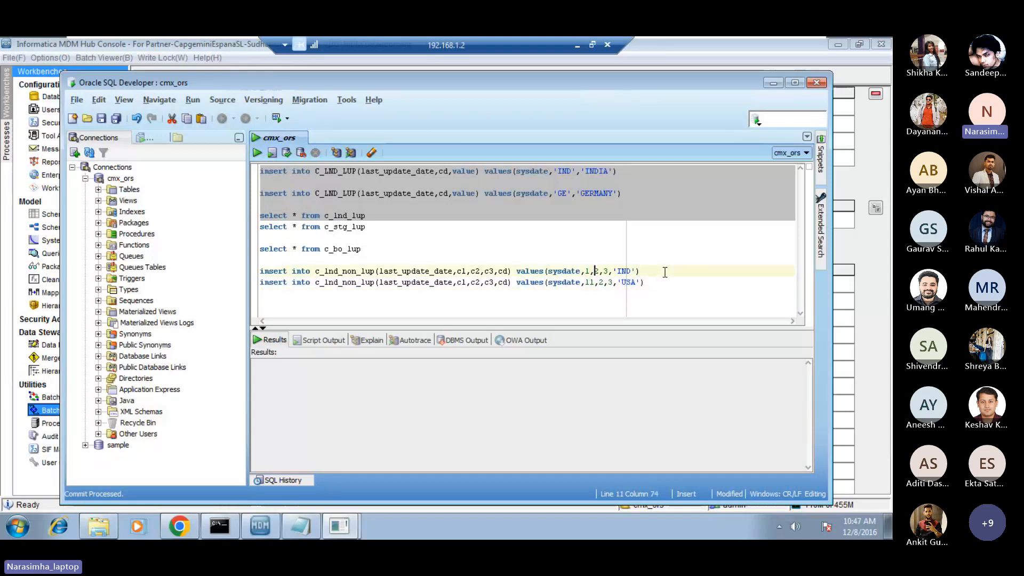
pyautogui.press('Down')
pyautogui.press('Down')
pyautogui.press('Down')
pyautogui.press('Left')
pyautogui.press('Left')
pyautogui.press('Left')
pyautogui.press('Left')
pyautogui.press('Left')
pyautogui.press('Left')
pyautogui.press('Left')
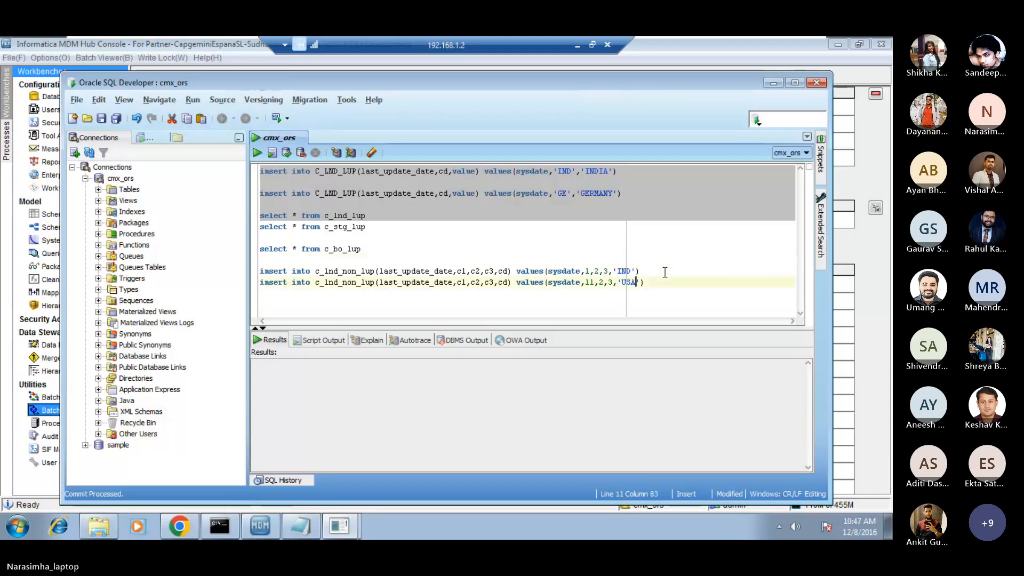
pyautogui.press('Left')
pyautogui.press('Left')
pyautogui.press('Left')
pyautogui.press('Left')
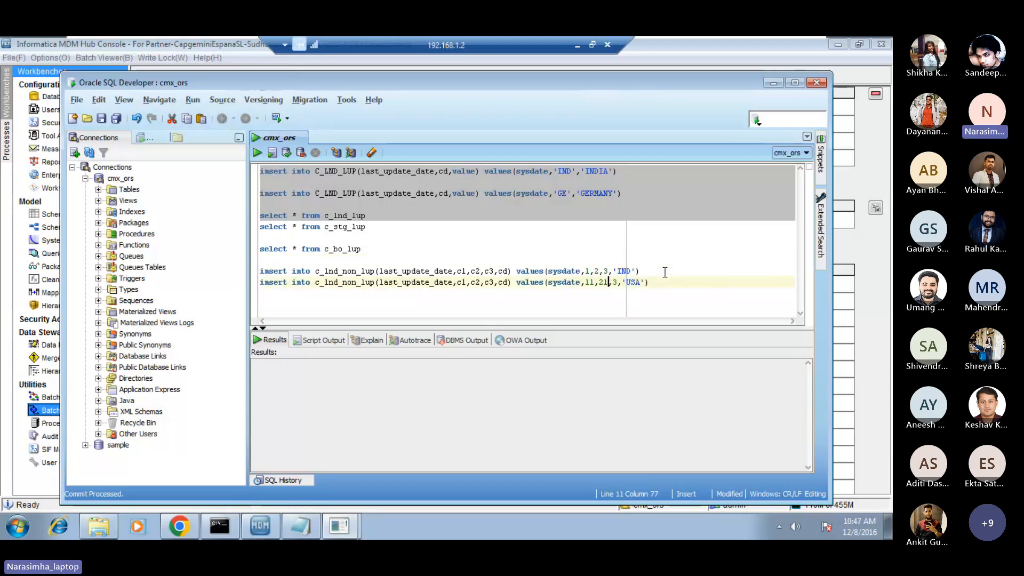
# Set the c2 value to 22 and the c3 value to 33 in the USA insert statement.
pyautogui.write('2')
pyautogui.press('Right')
pyautogui.press('Right')
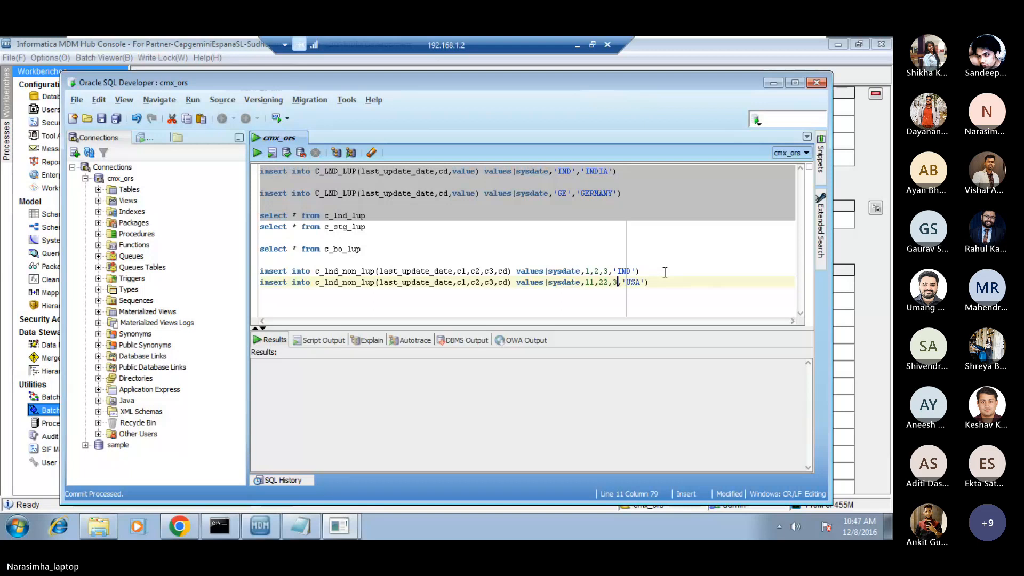
pyautogui.write('3')
# Run only the USA insert statement for c_lnd_non_lup and commit the transaction.
pyautogui.press('Up')
pyautogui.press('Home')
pyautogui.press('Down')
pyautogui.hotkey('shift', 'Down')
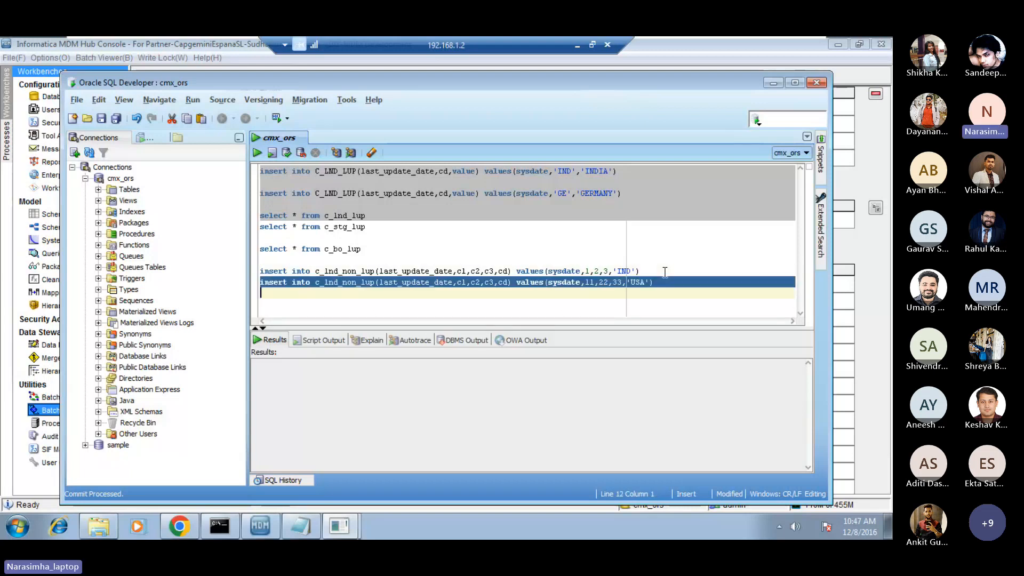
pyautogui.click(257, 154)
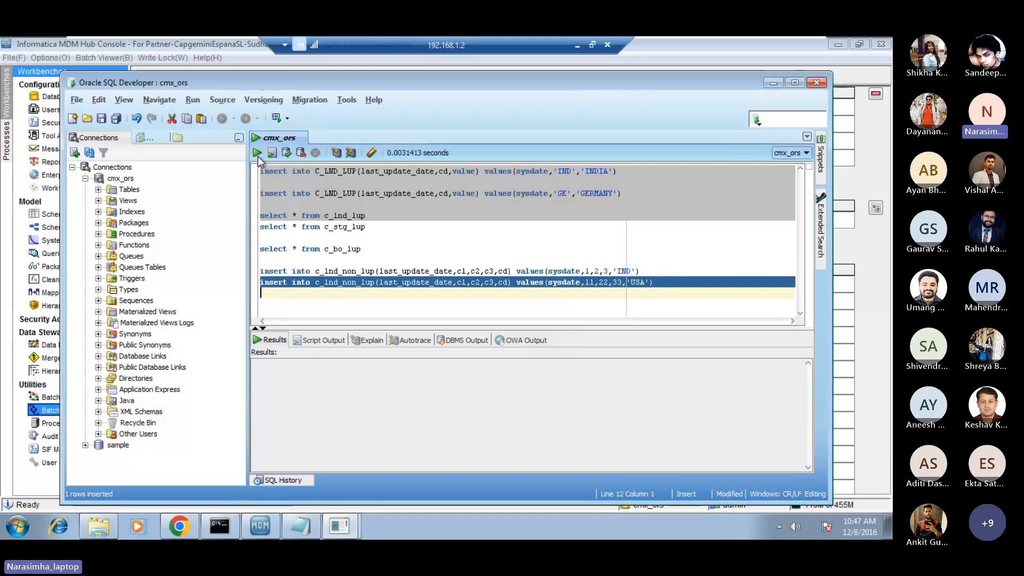
pyautogui.click(287, 153)
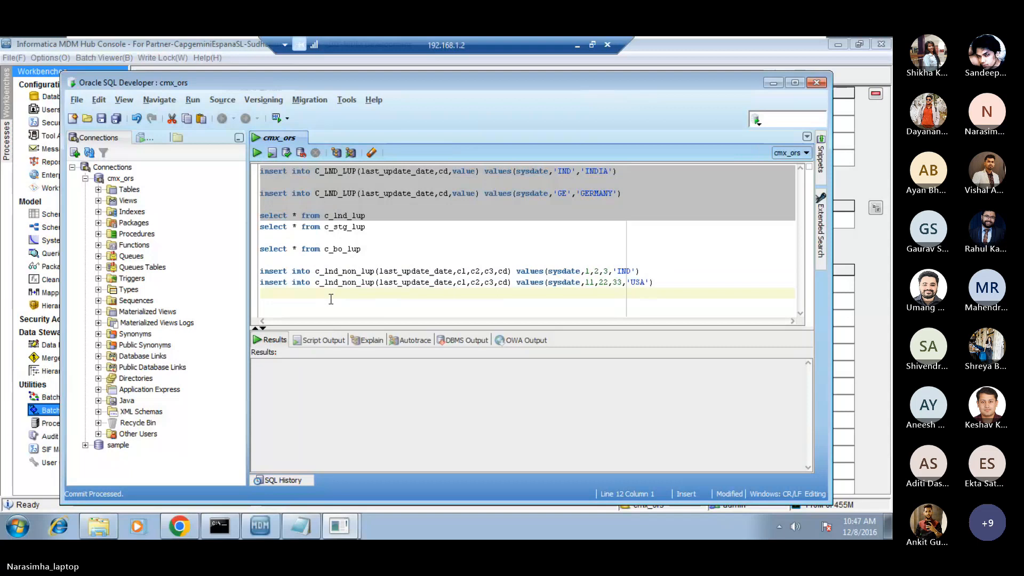
# Add the query "select * from c_lnd_non_lup" below the insert statements, separated by a blank line.
pyautogui.hotkey('shift', 'Up')
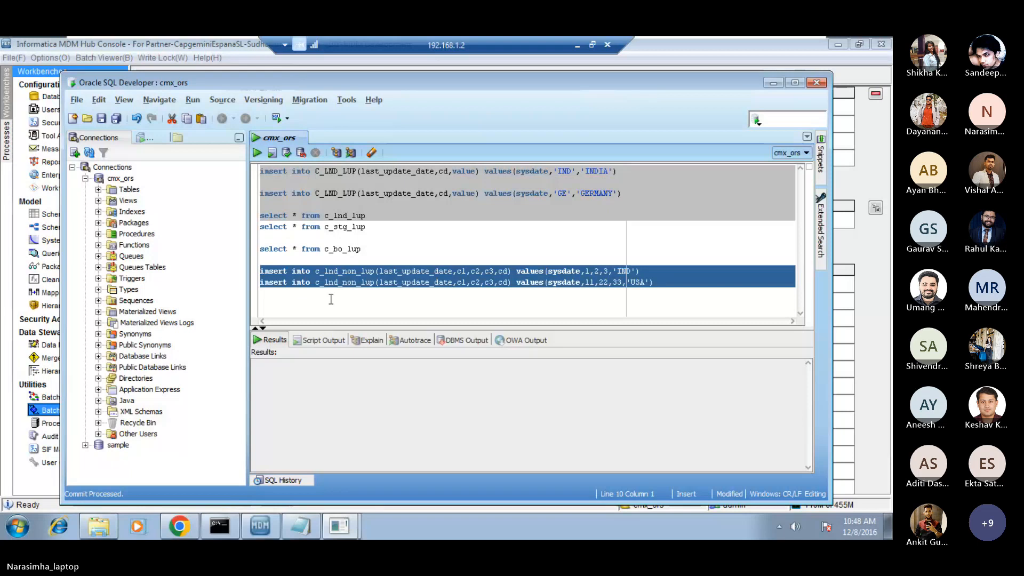
pyautogui.click(331, 300)
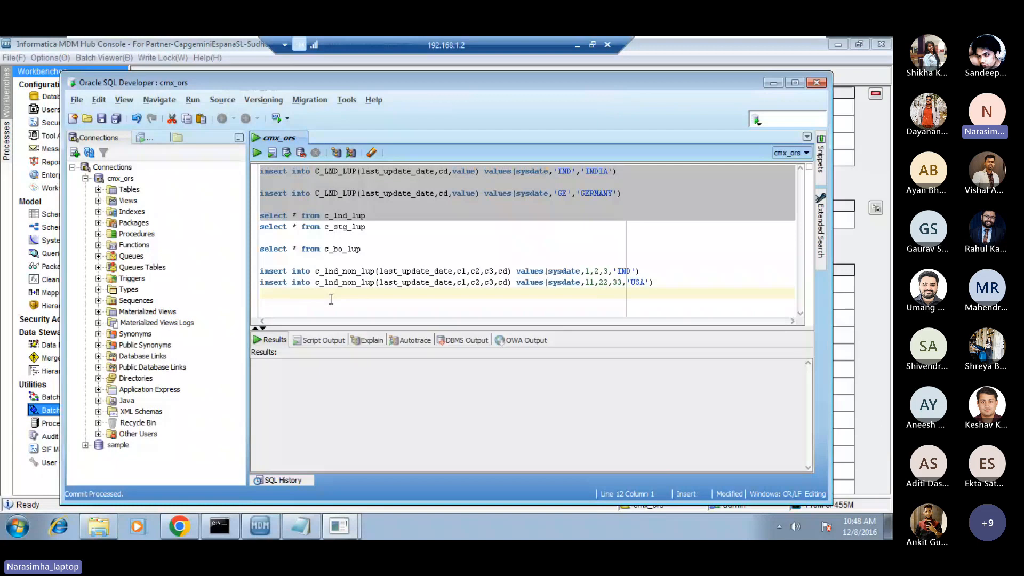
pyautogui.press('Return')
pyautogui.write('selecy')
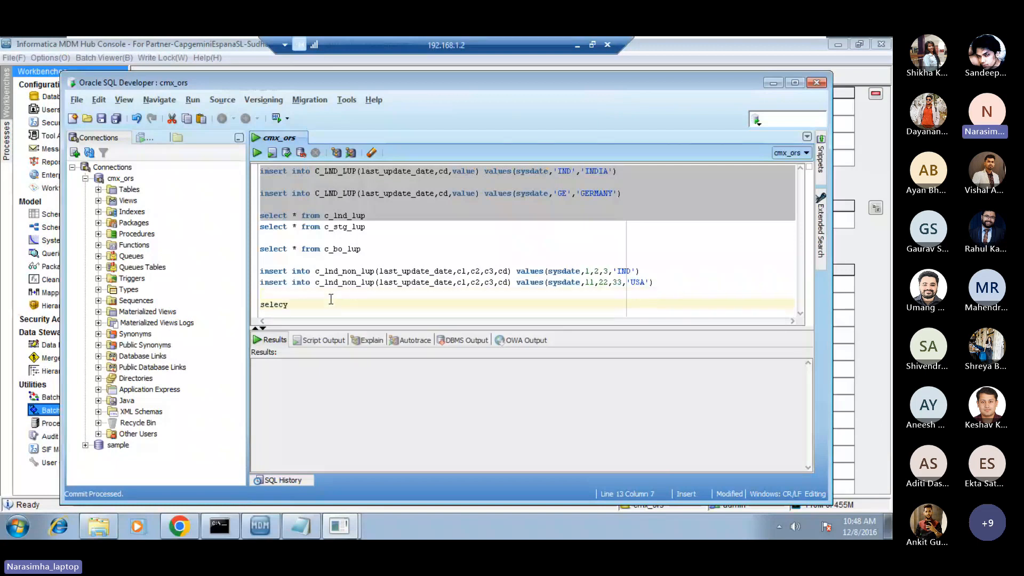
pyautogui.press('BackSpace')
pyautogui.write('t * from c_l')
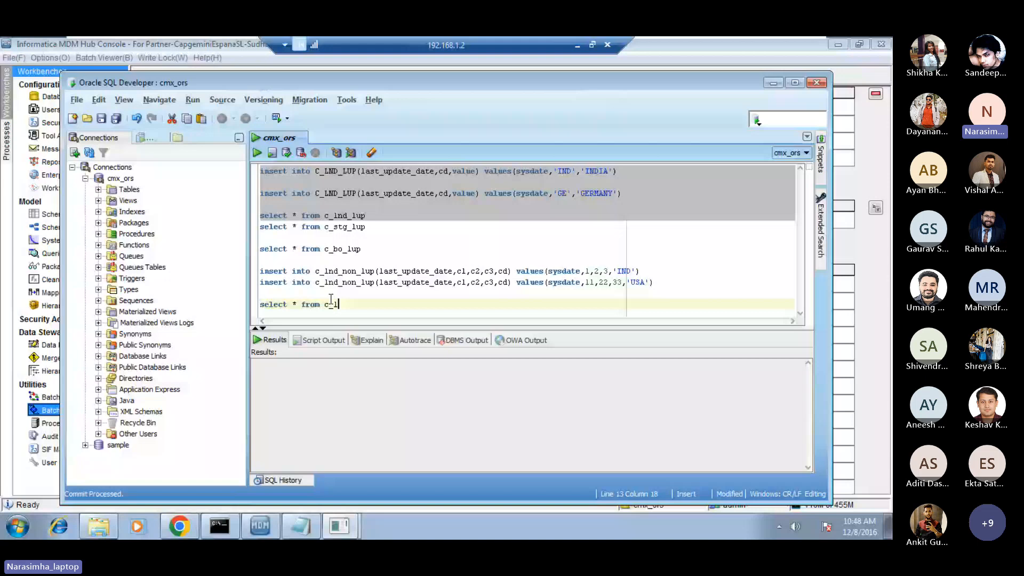
pyautogui.write('nd_non_lup')
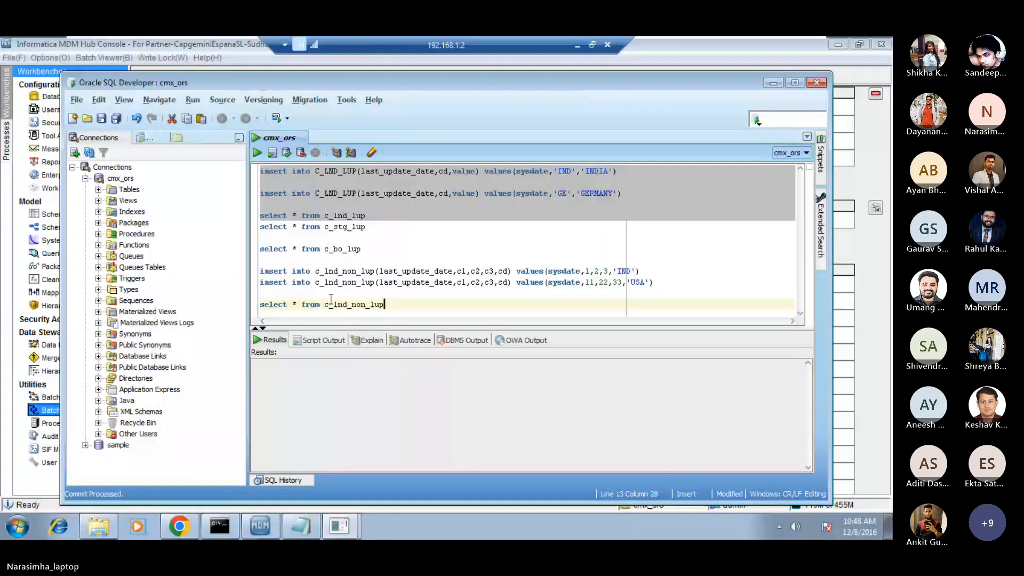
# Run the c_lnd_non_lup query and check the CD value of each returned row.
pyautogui.tripleClick(331, 300)
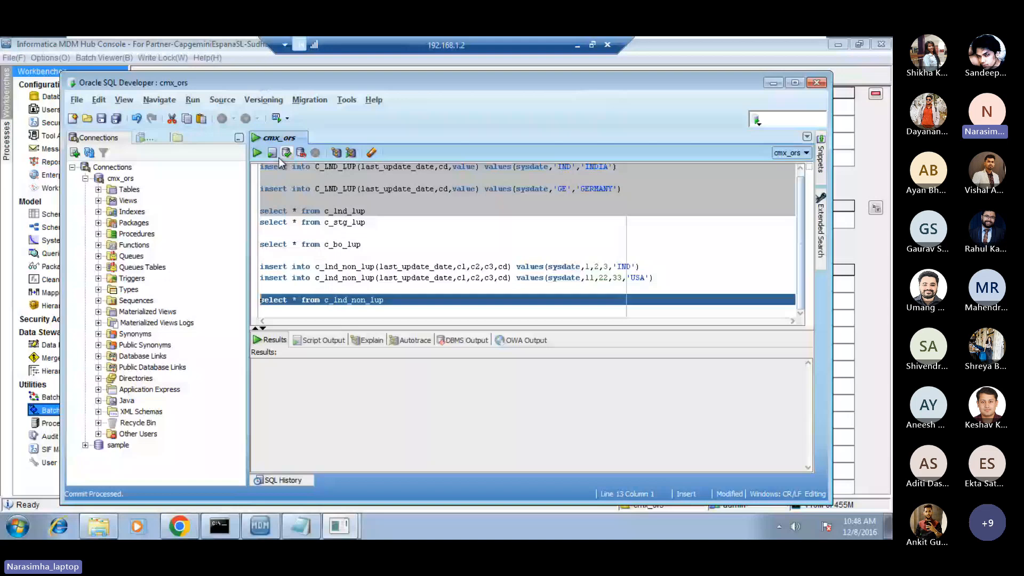
pyautogui.click(257, 153)
pyautogui.click(548, 379)
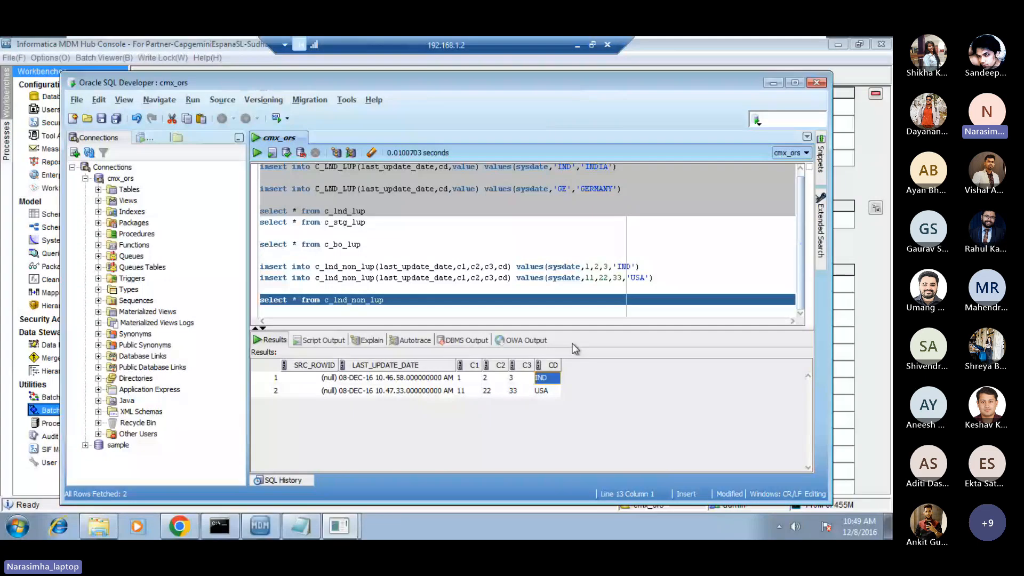
pyautogui.click(544, 392)
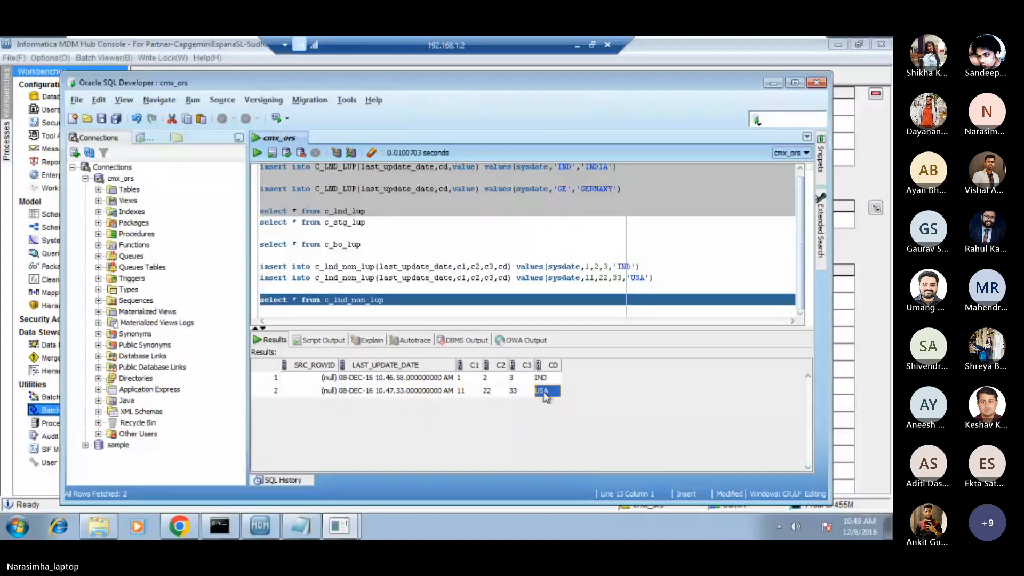
pyautogui.moveTo(566, 288); pyautogui.dragTo(540, 299)
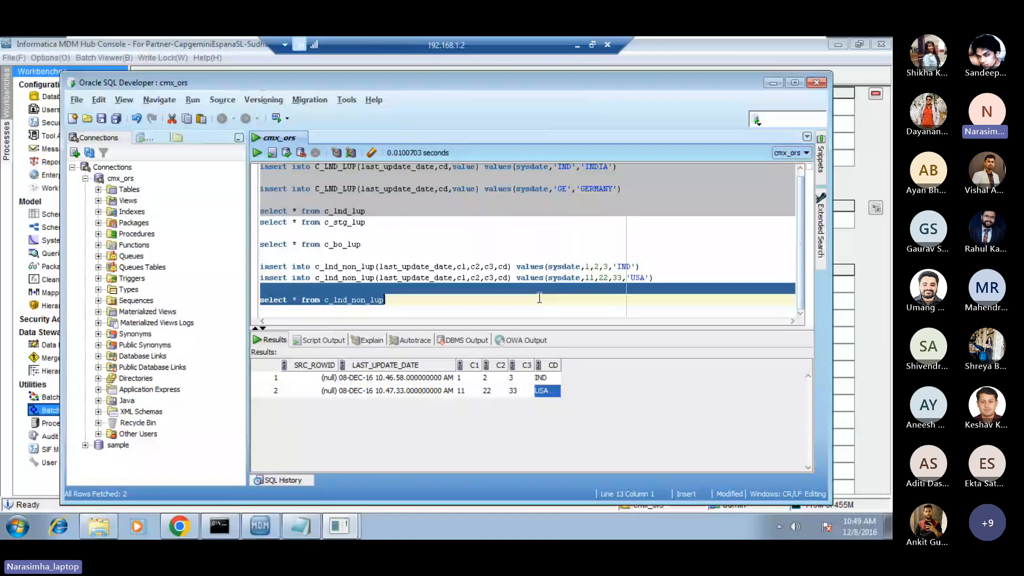
pyautogui.press('Down')
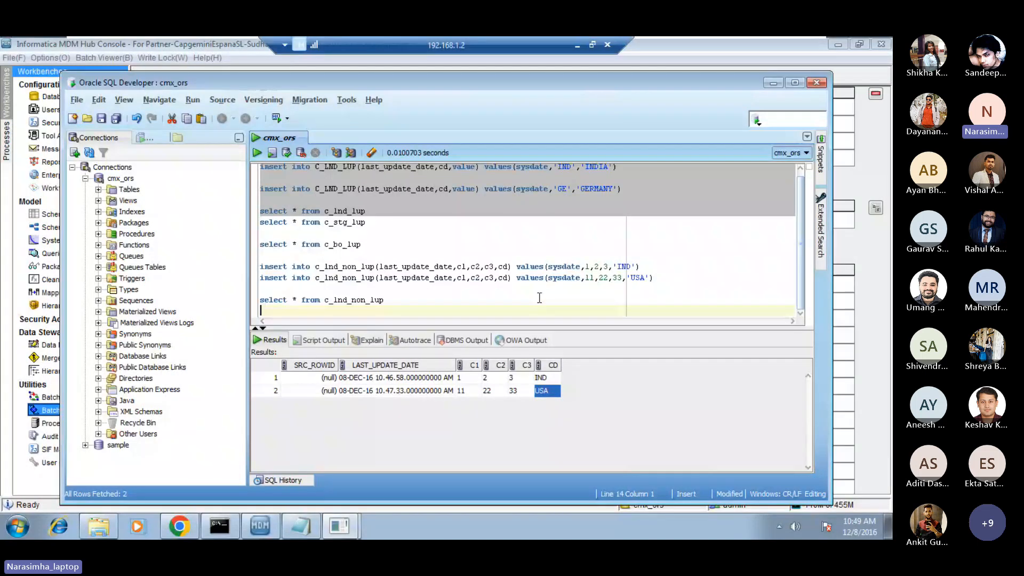
pyautogui.press('Return')
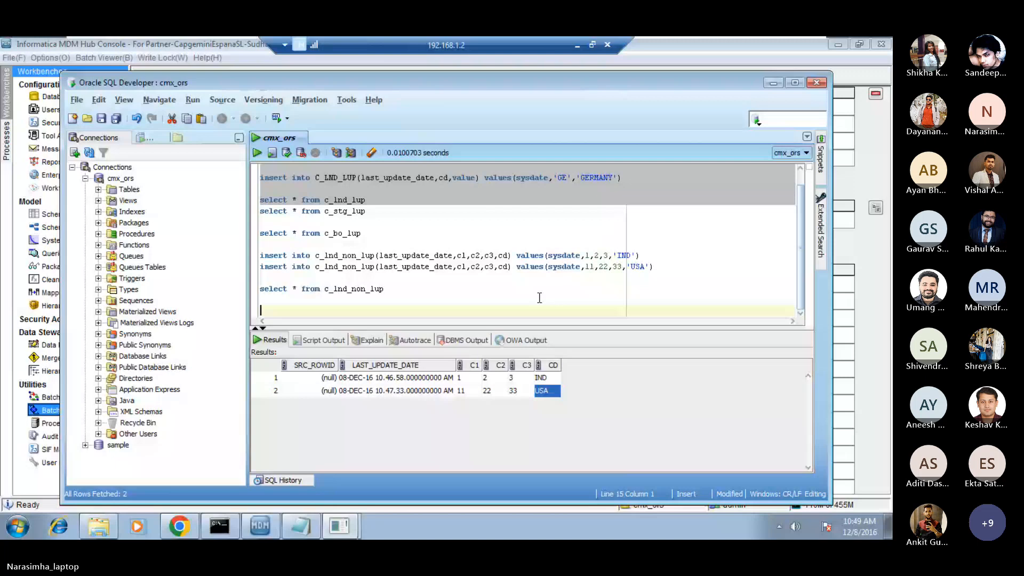
pyautogui.click(402, 300)
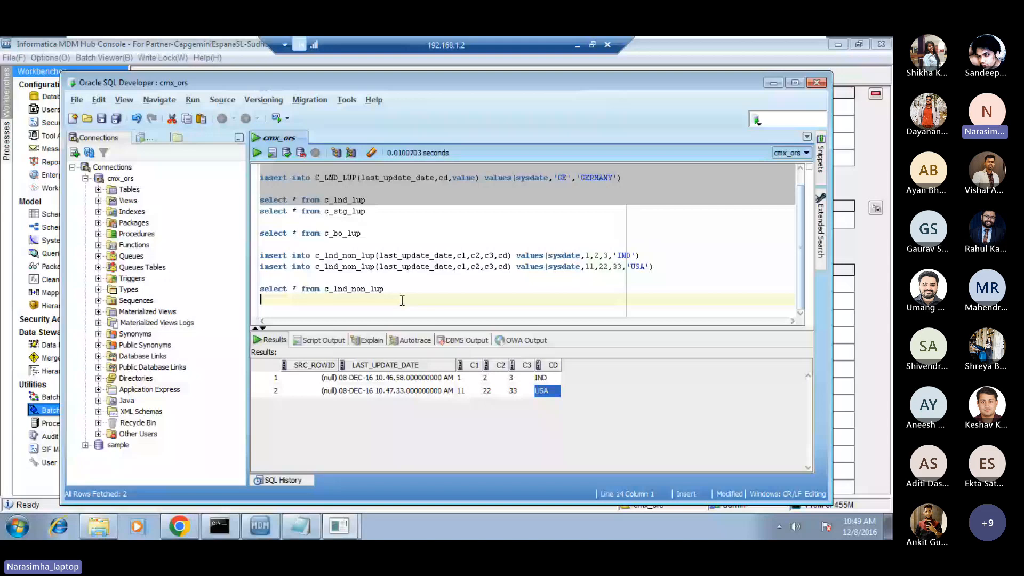
pyautogui.press('Up')
pyautogui.press('Up')
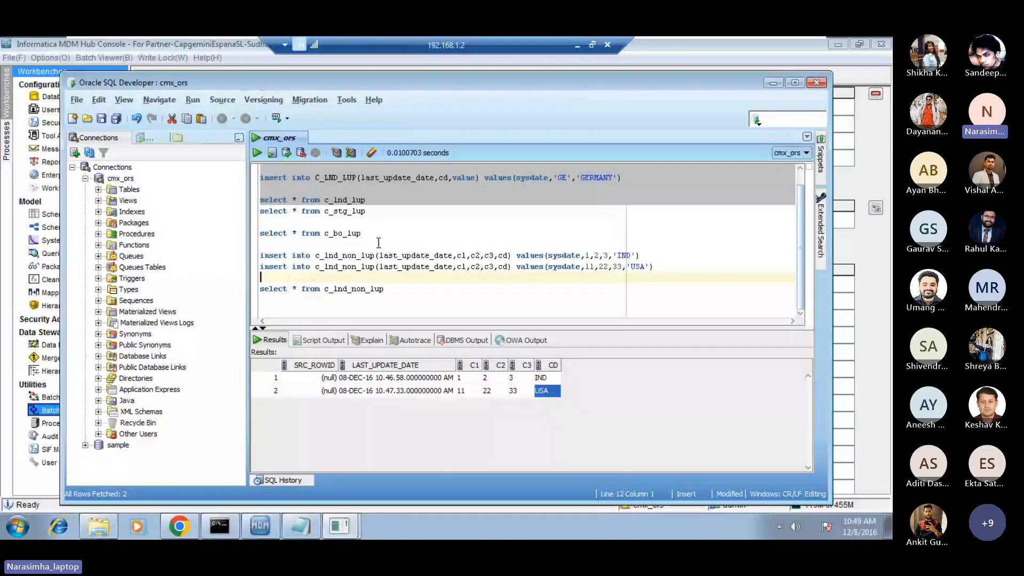
# Look through the meeting's participant list in the browser and return to the remote desktop session.
pyautogui.click(577, 46)
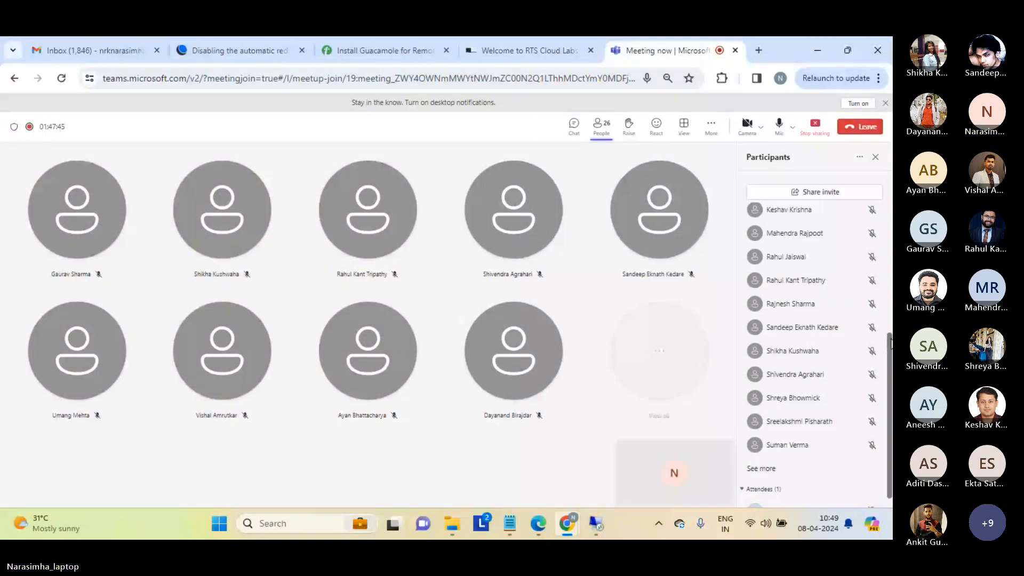
pyautogui.scroll(5, 890, 321)
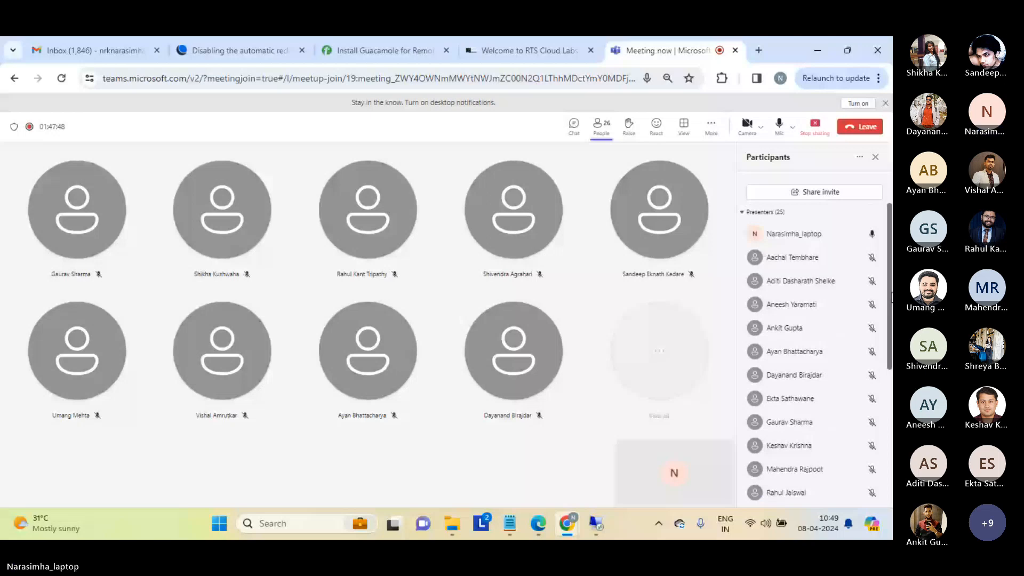
pyautogui.moveTo(890, 297); pyautogui.dragTo(892, 461)
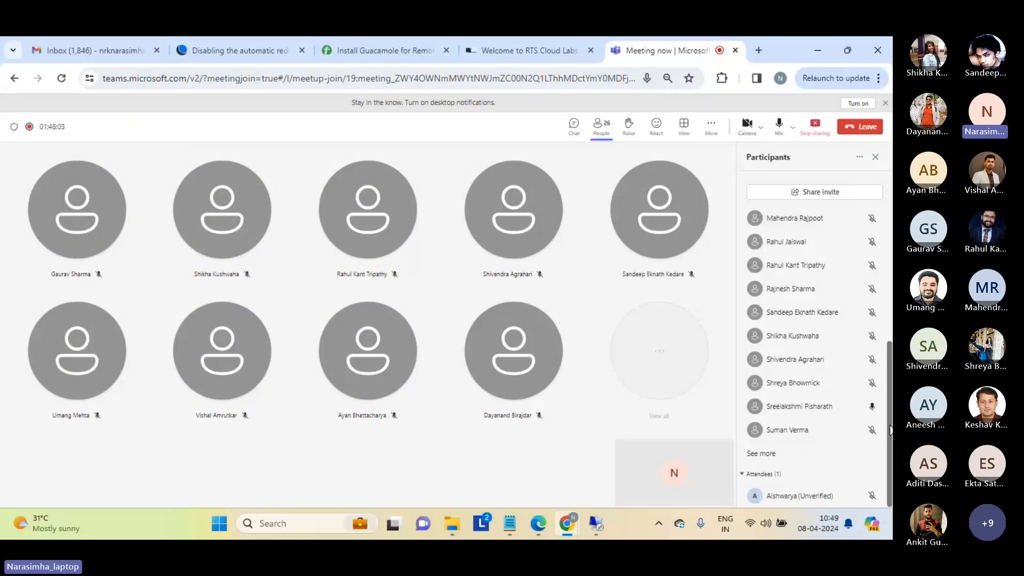
pyautogui.moveTo(890, 430); pyautogui.dragTo(891, 285)
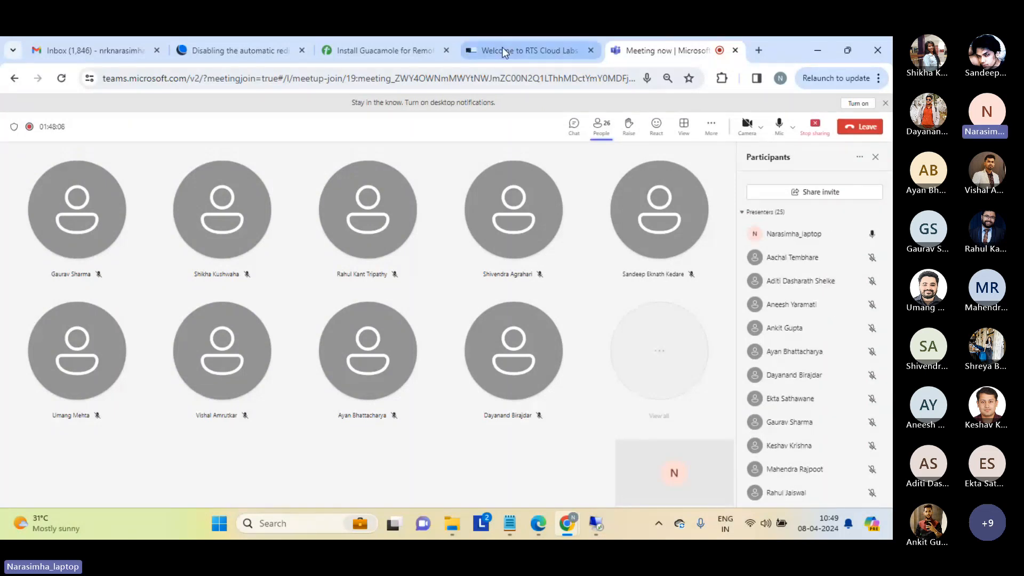
pyautogui.moveTo(596, 524)
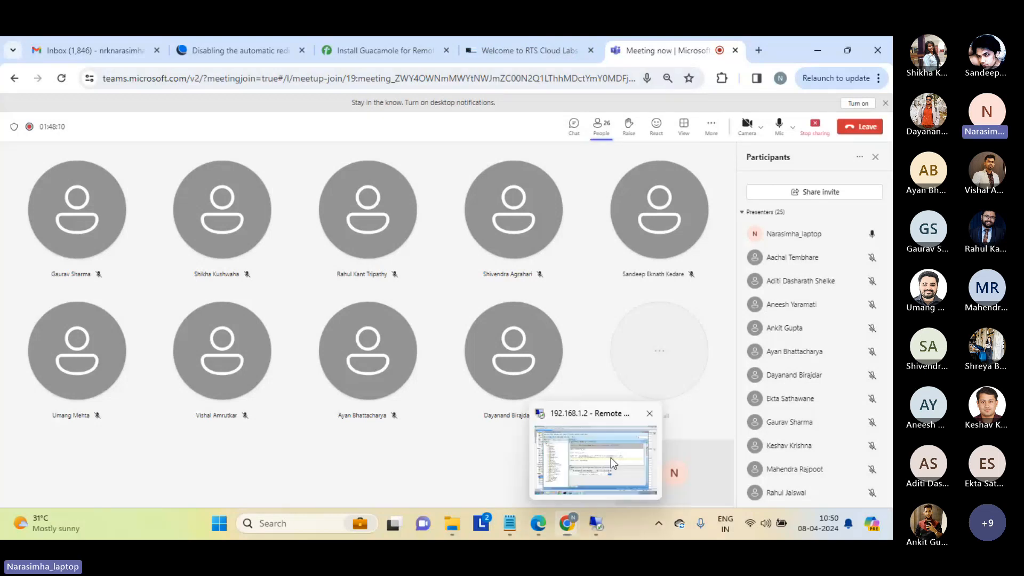
pyautogui.click(610, 457)
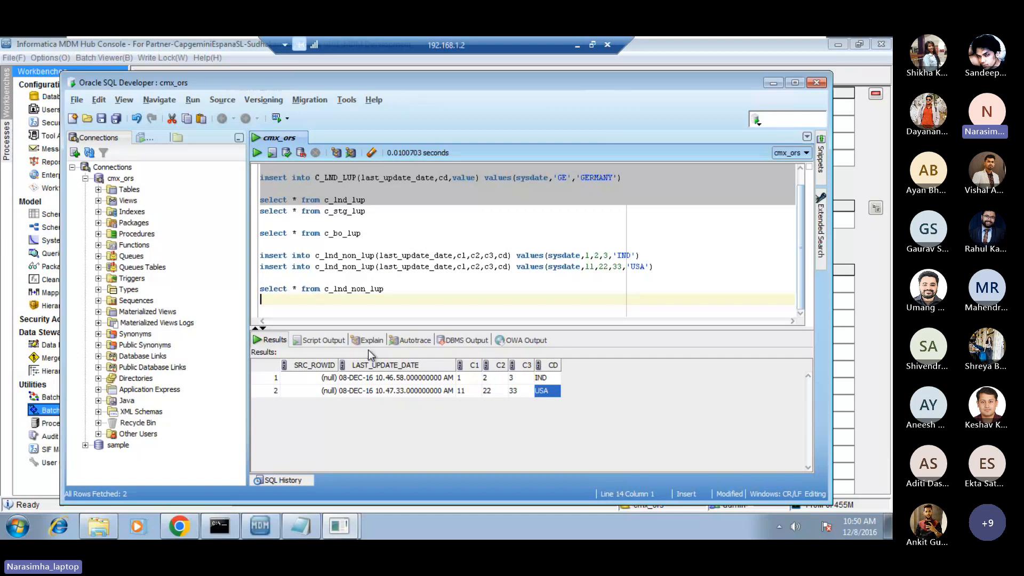
# Switch to the Informatica MDM Hub Console and collapse the BO_LUP and STG_LUP branches of the batch tree.
pyautogui.moveTo(260, 527)
pyautogui.click(235, 501)
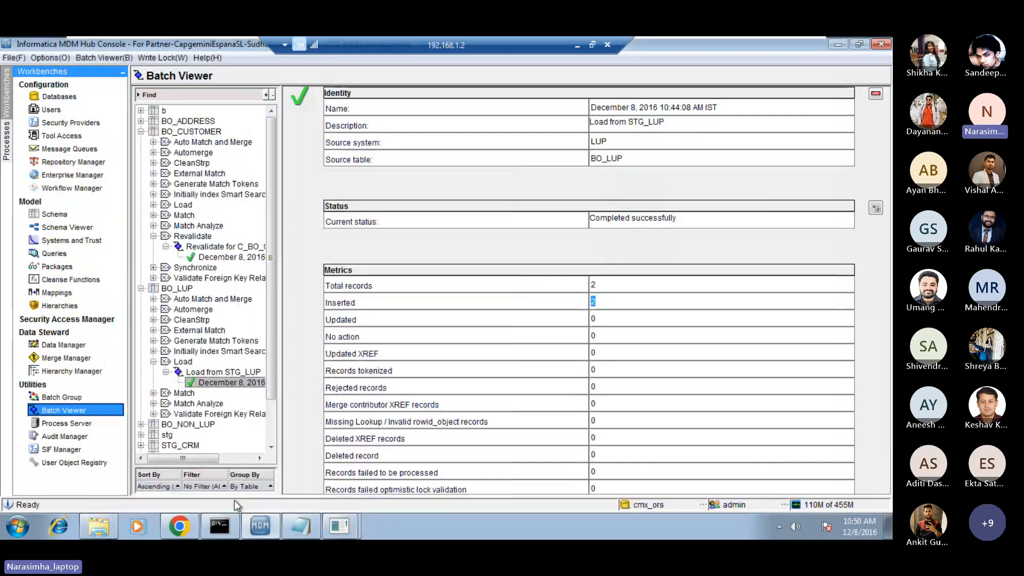
pyautogui.click(141, 289)
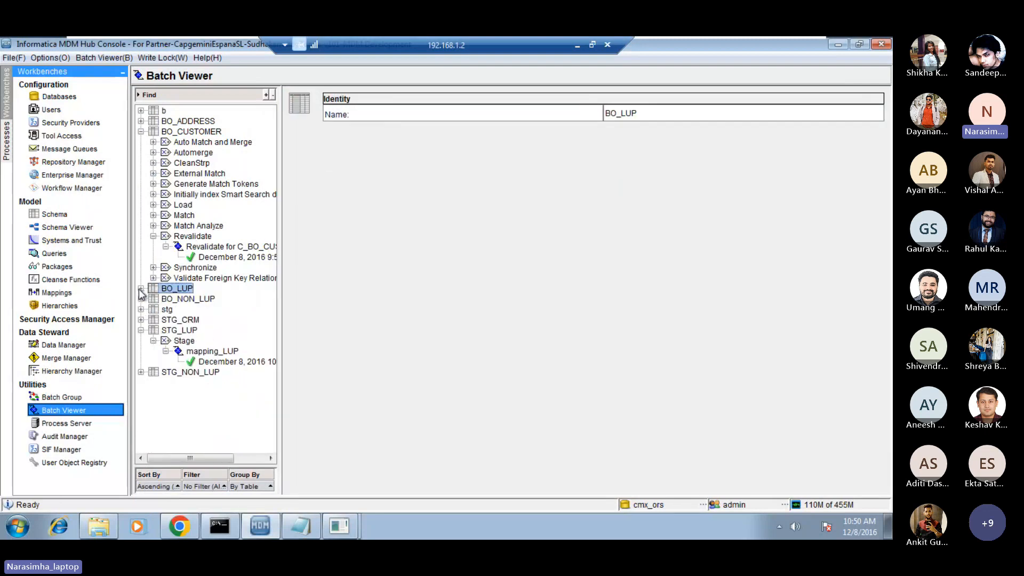
pyautogui.click(141, 330)
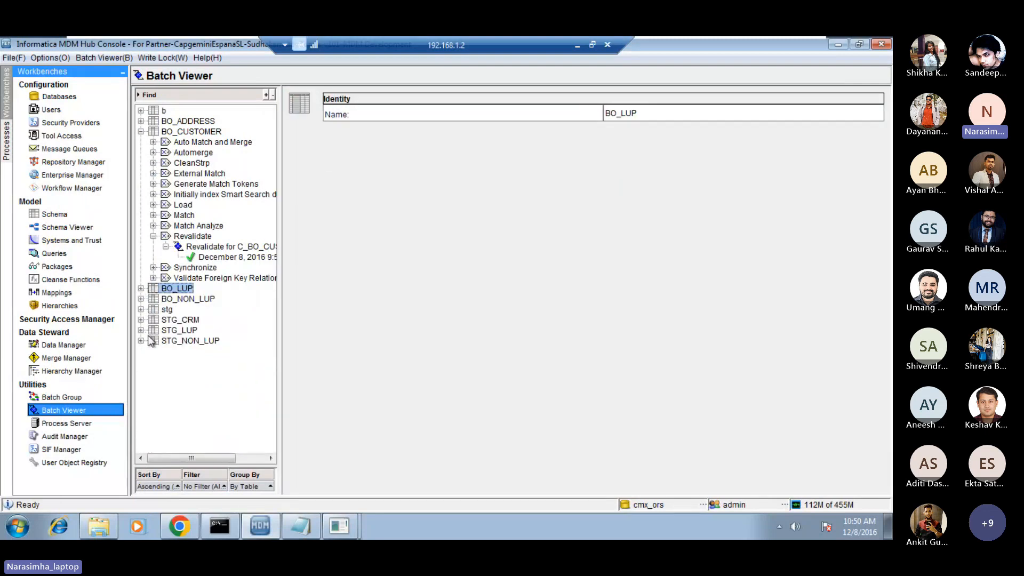
# Execute the mapping_NON_LUP stage batch of STG_NON_LUP, refresh its status and check the inserted records metric.
pyautogui.click(141, 341)
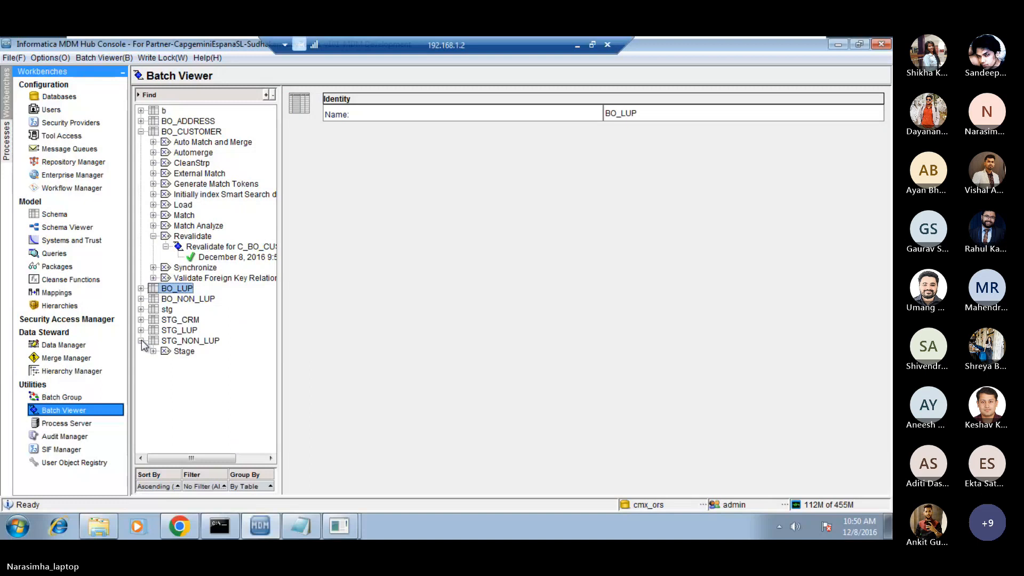
pyautogui.click(150, 341)
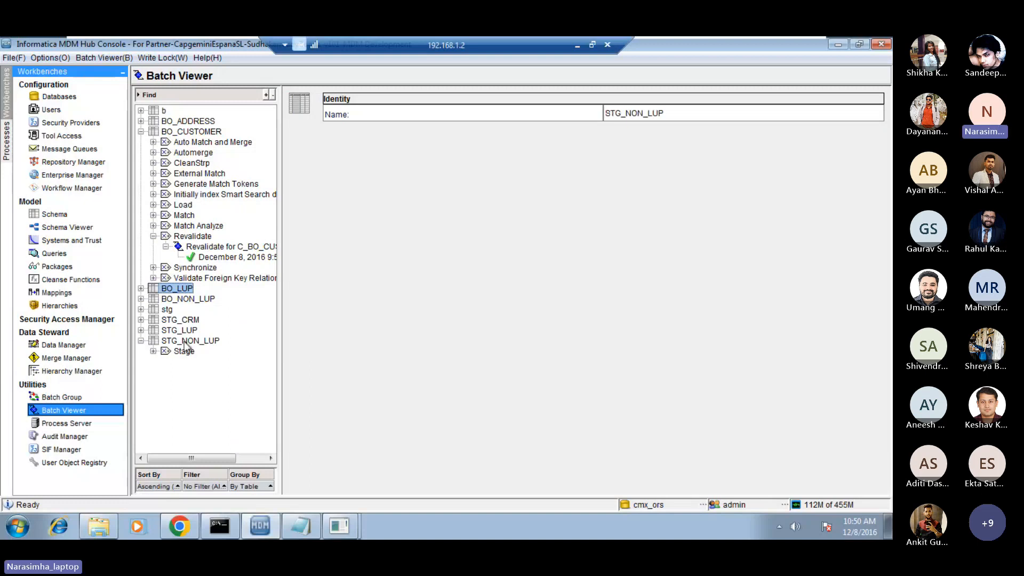
pyautogui.click(154, 351)
pyautogui.click(205, 361)
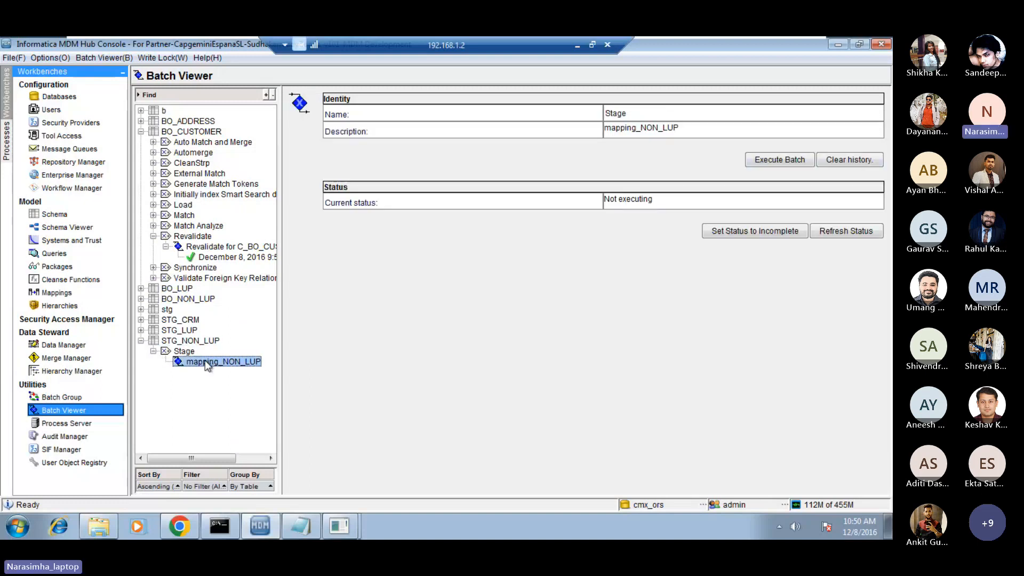
pyautogui.click(778, 166)
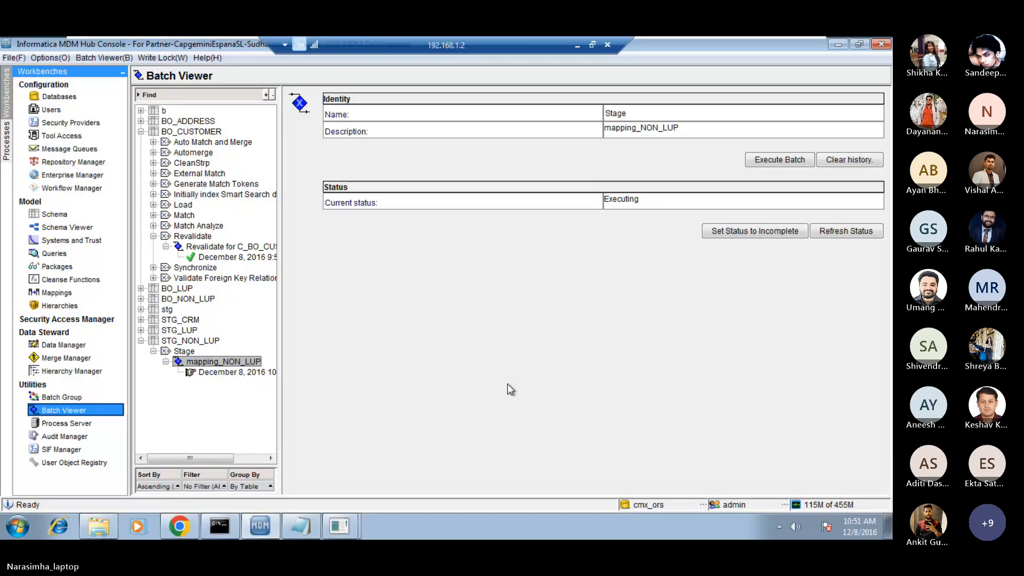
pyautogui.click(840, 231)
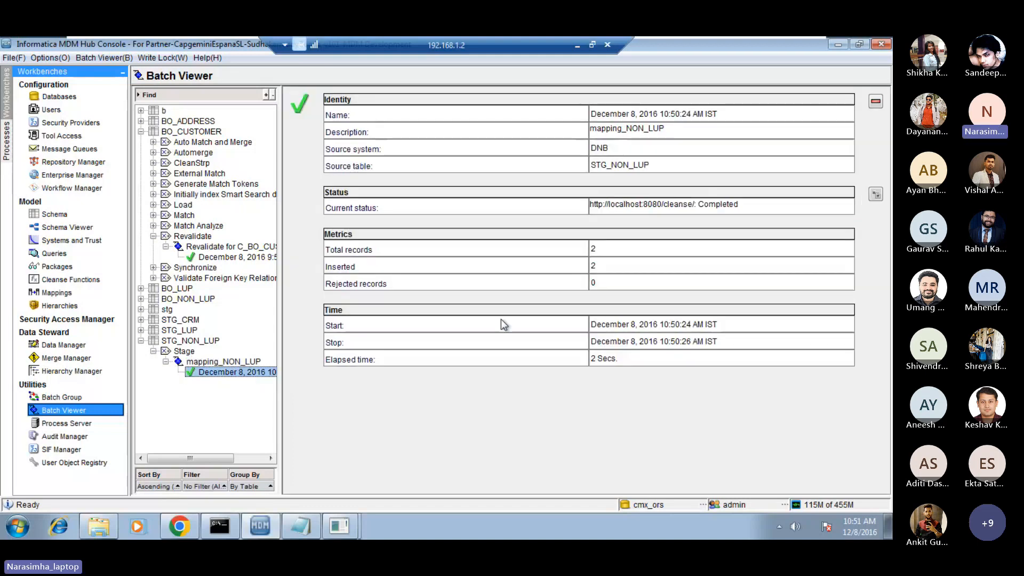
pyautogui.doubleClick(594, 265)
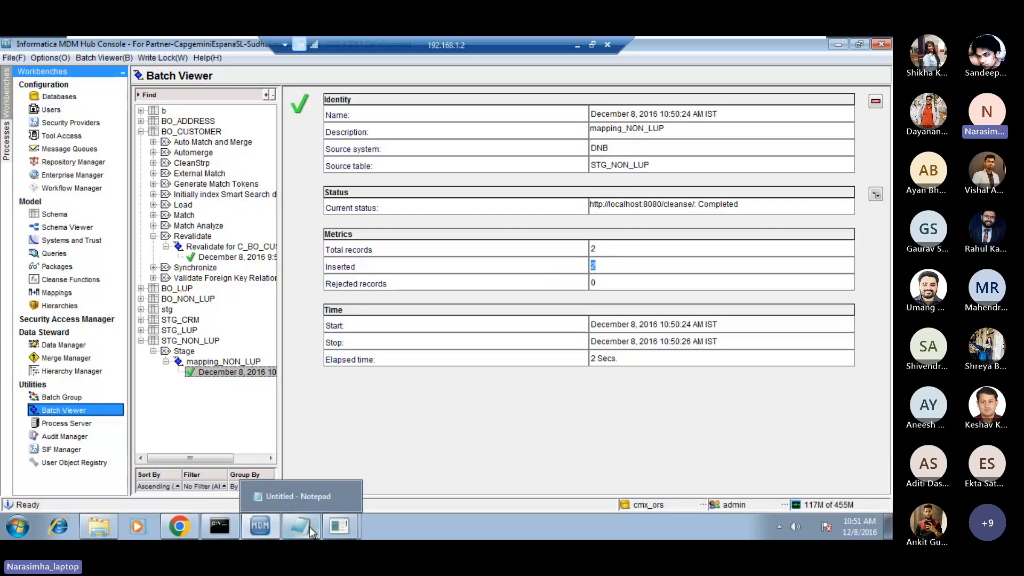
# Switch to Oracle SQL Developer, add the query select * from c_stg_non_lup below the c_lnd_non_lup query and run it.
pyautogui.moveTo(334, 529)
pyautogui.click(345, 500)
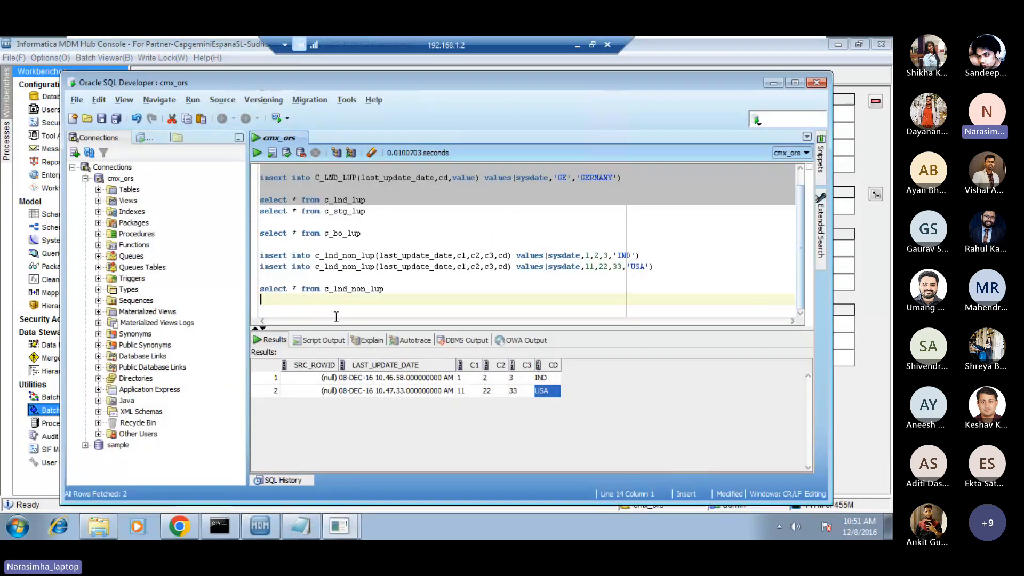
pyautogui.write('select * from c_stg_')
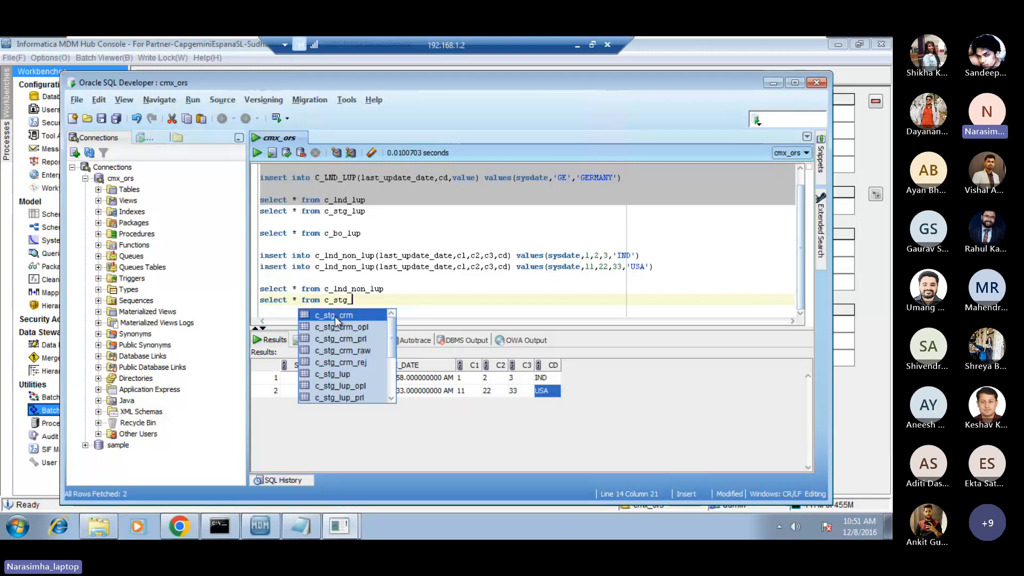
pyautogui.write('nn')
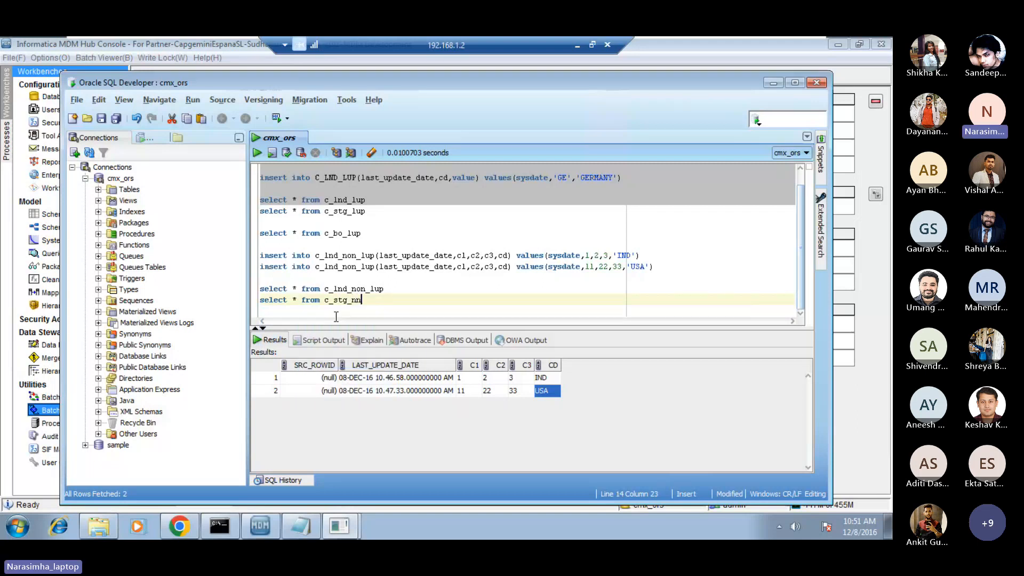
pyautogui.write('on_lu')
pyautogui.press('BackSpace')
pyautogui.press('BackSpace')
pyautogui.press('BackSpace')
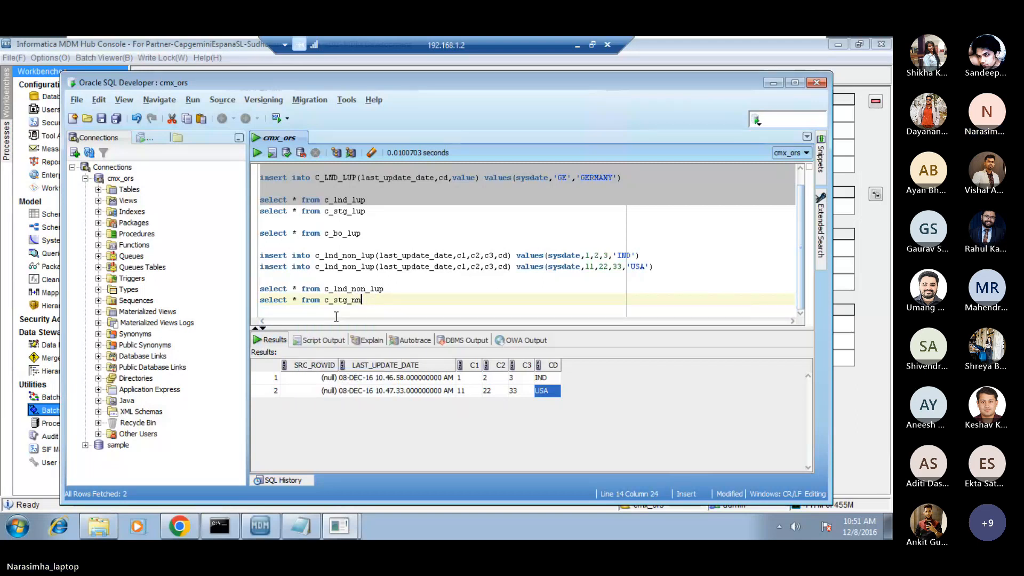
pyautogui.press('BackSpace')
pyautogui.write('on_lup')
pyautogui.press('Return')
pyautogui.hotkey('shift', 'Up')
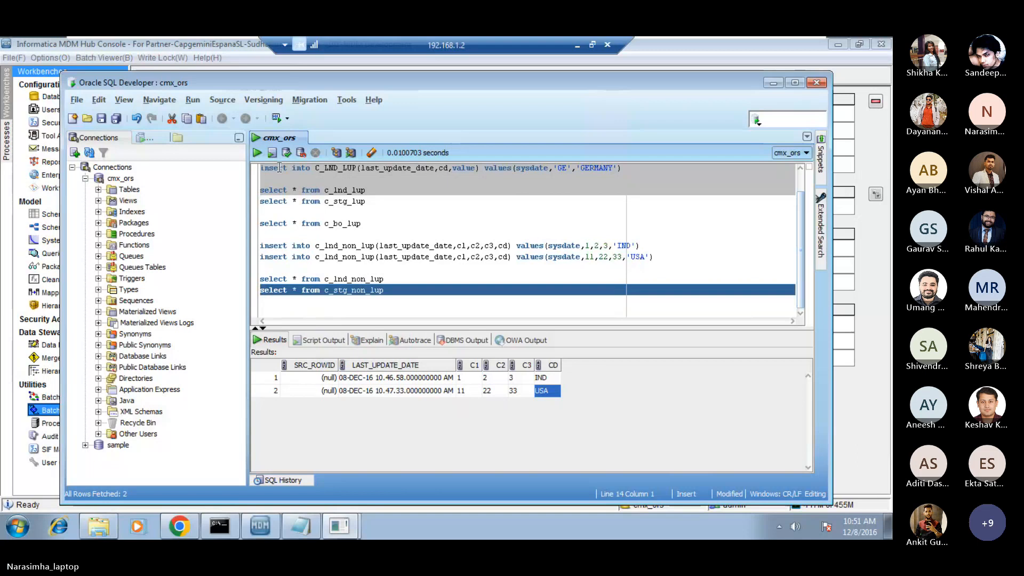
pyautogui.click(258, 152)
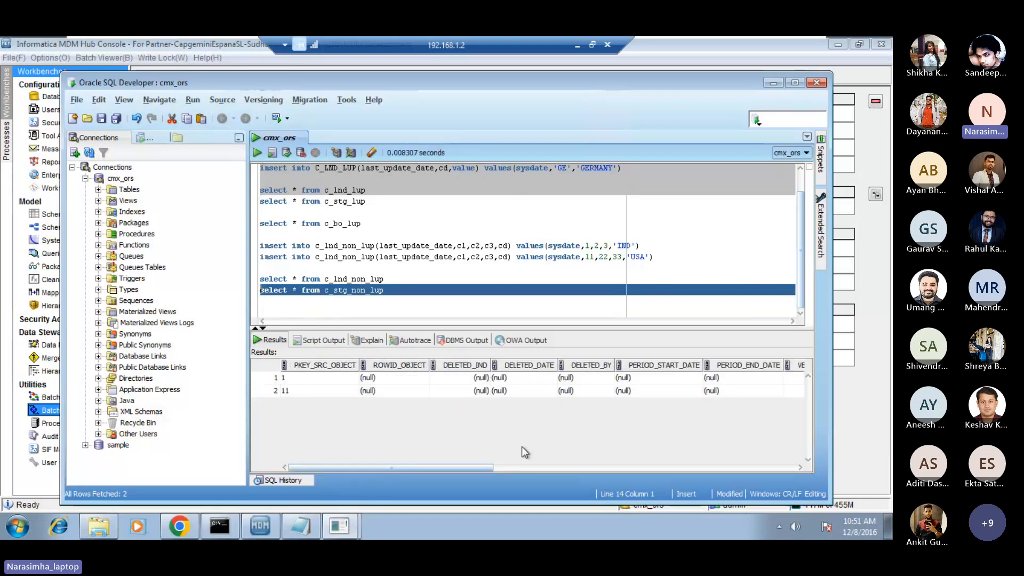
# Check the CD value of each returned staging row and the C1 value of the first row.
pyautogui.moveTo(456, 468); pyautogui.dragTo(787, 503)
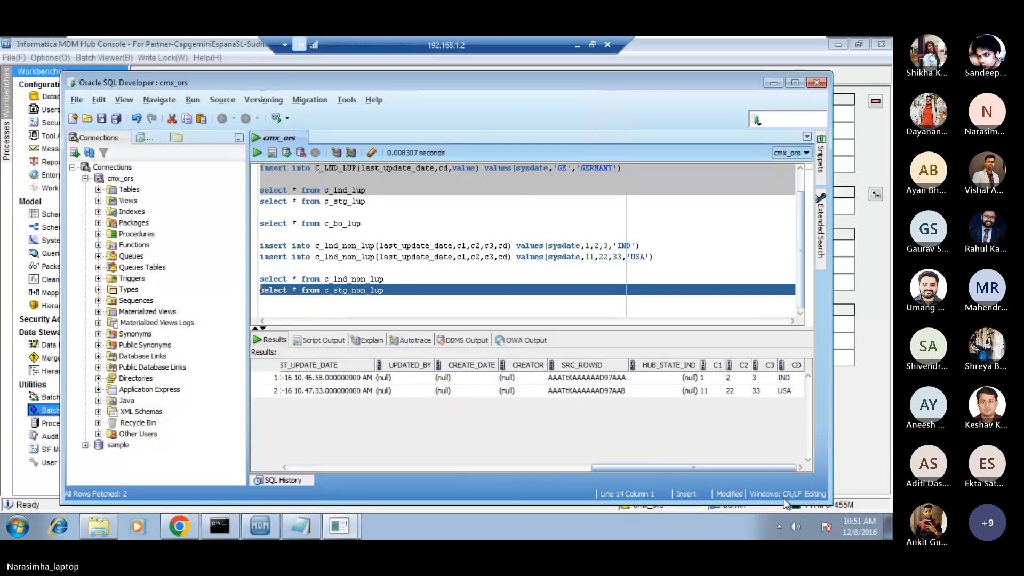
pyautogui.click(786, 380)
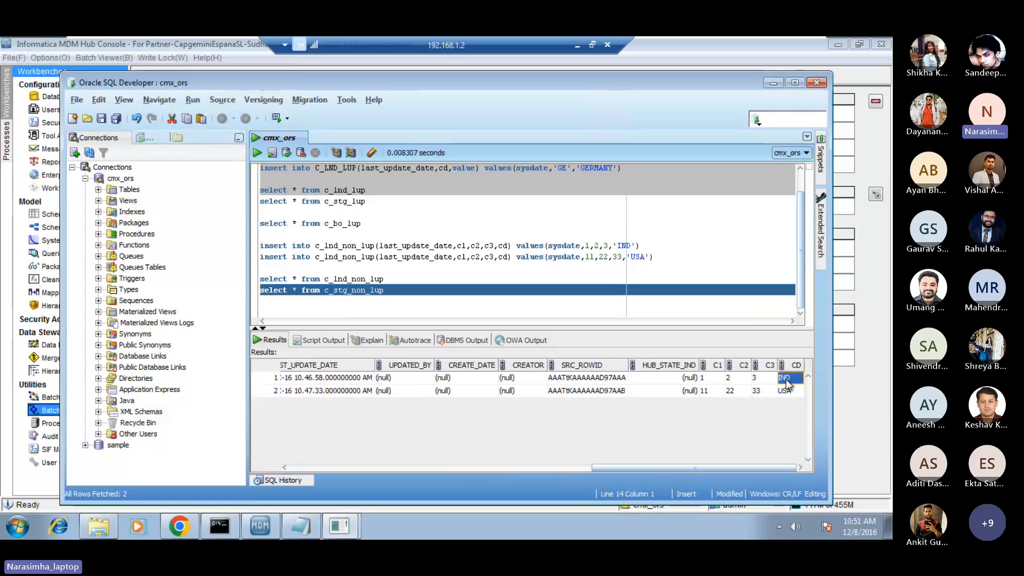
pyautogui.click(787, 391)
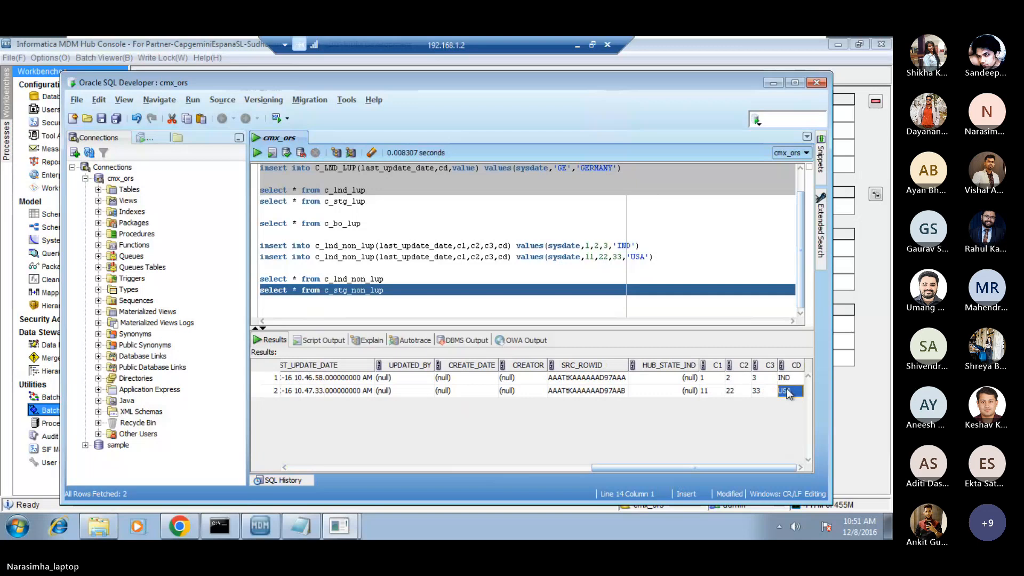
pyautogui.click(713, 380)
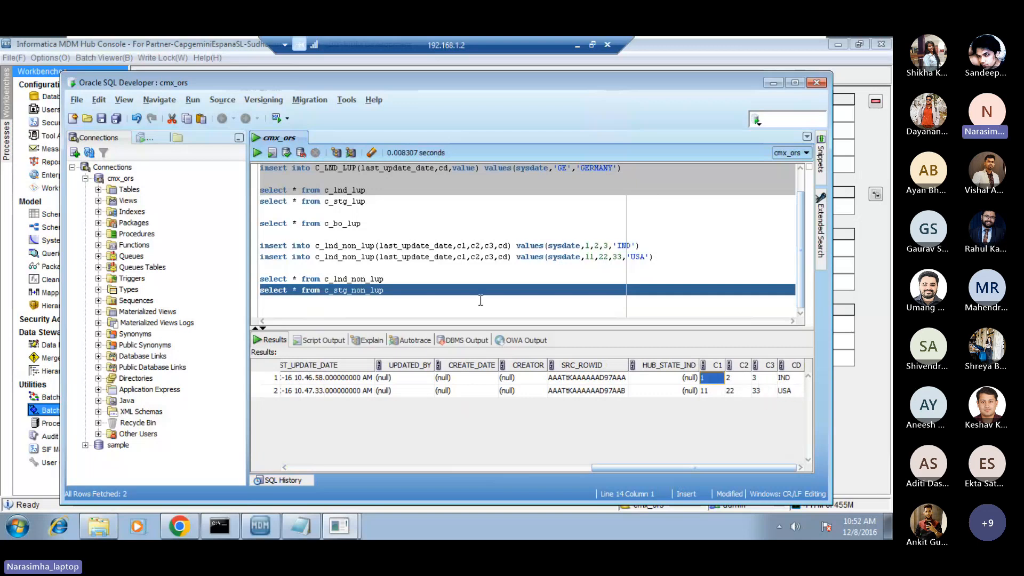
pyautogui.click(404, 314)
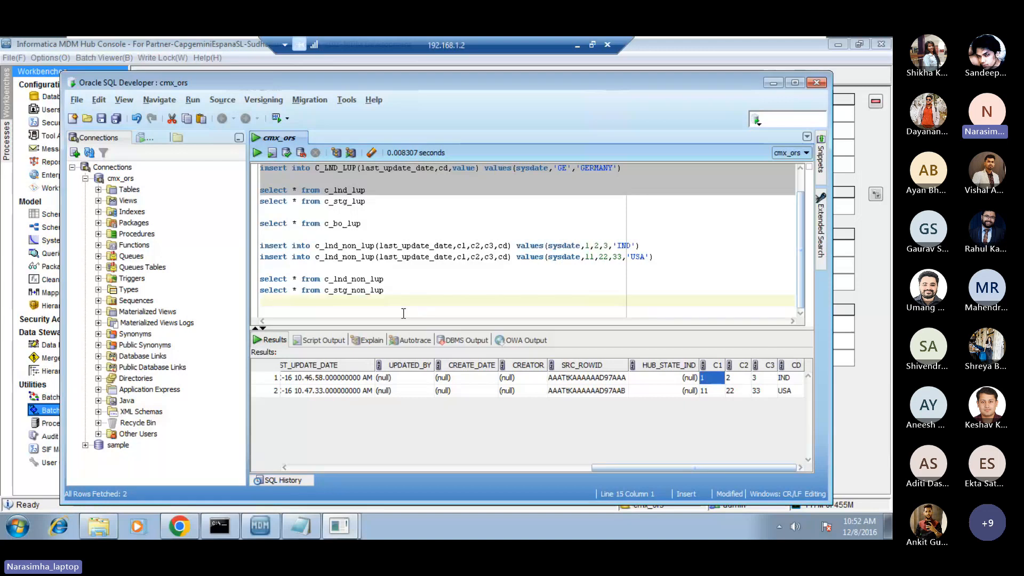
# Switch to the Informatica MDM Hub Console, collapse BO_CUSTOMER and open the Load from STG_NON_LUP batch under BO_NON_LUP.
pyautogui.click(262, 501)
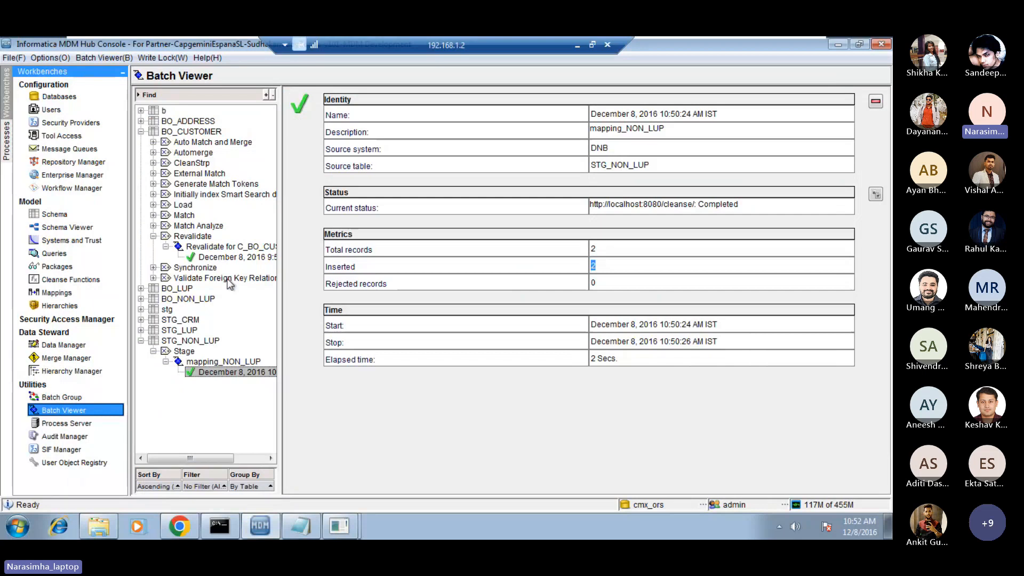
pyautogui.click(142, 133)
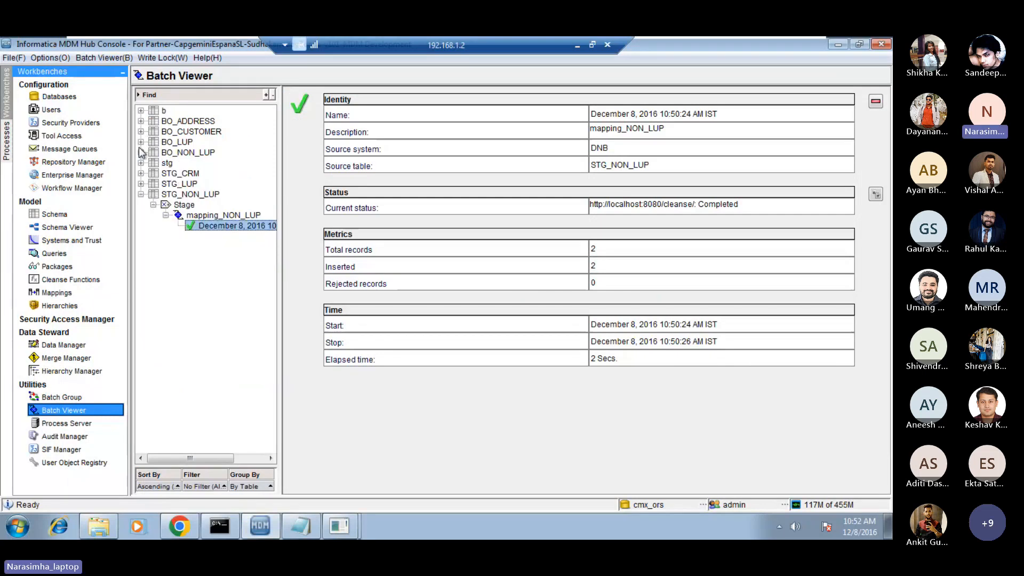
pyautogui.click(141, 153)
pyautogui.click(189, 153)
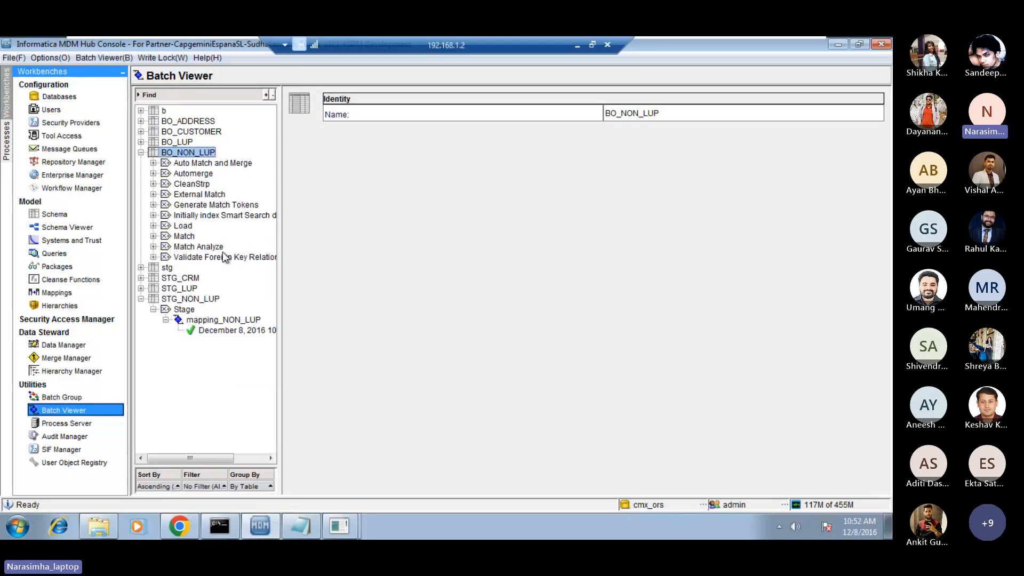
pyautogui.click(153, 226)
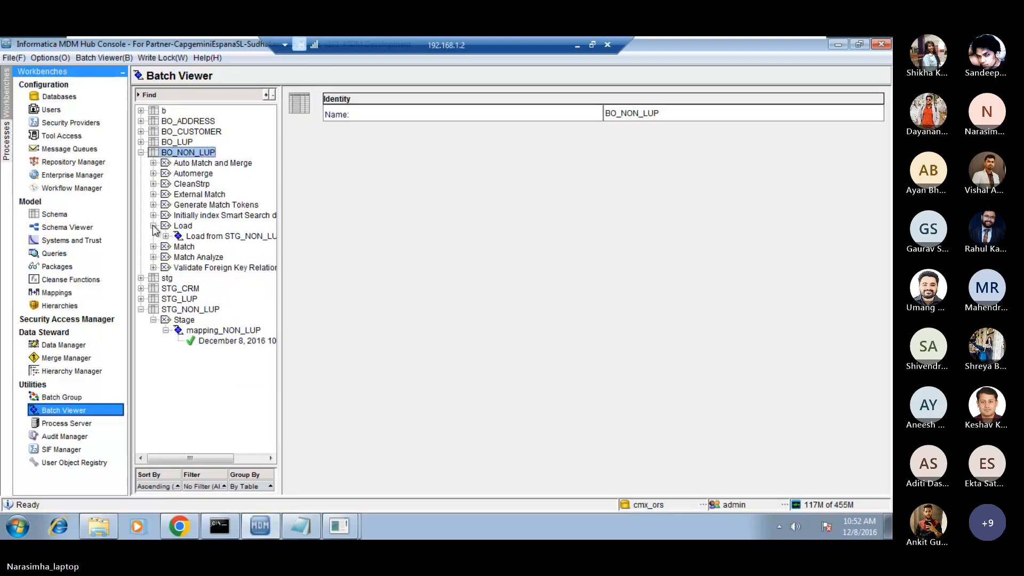
pyautogui.click(213, 236)
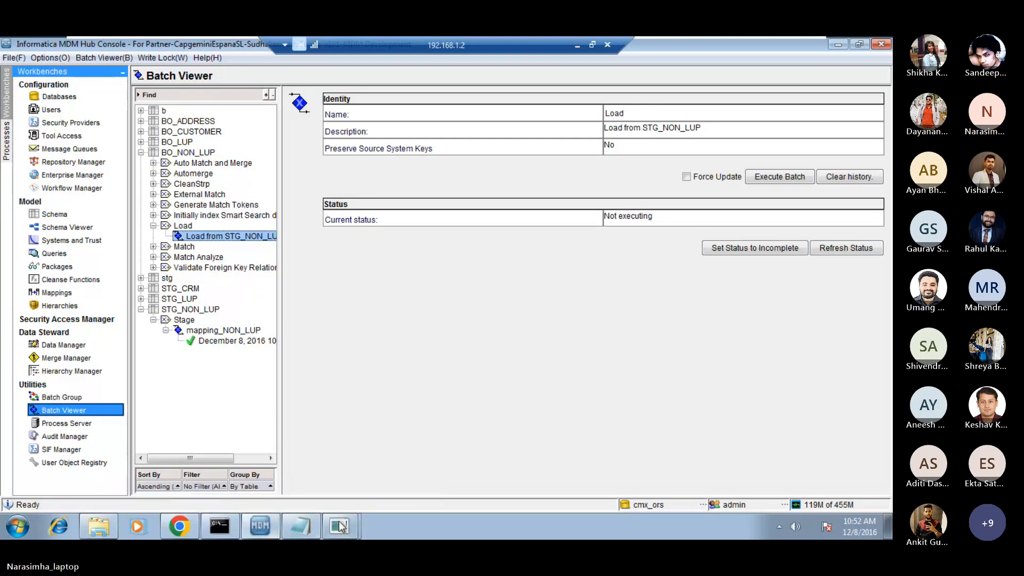
# Switch to Oracle SQL Developer, add the query select * from c_bo_non_lup at the end of the worksheet and run it.
pyautogui.moveTo(342, 525)
pyautogui.click(342, 499)
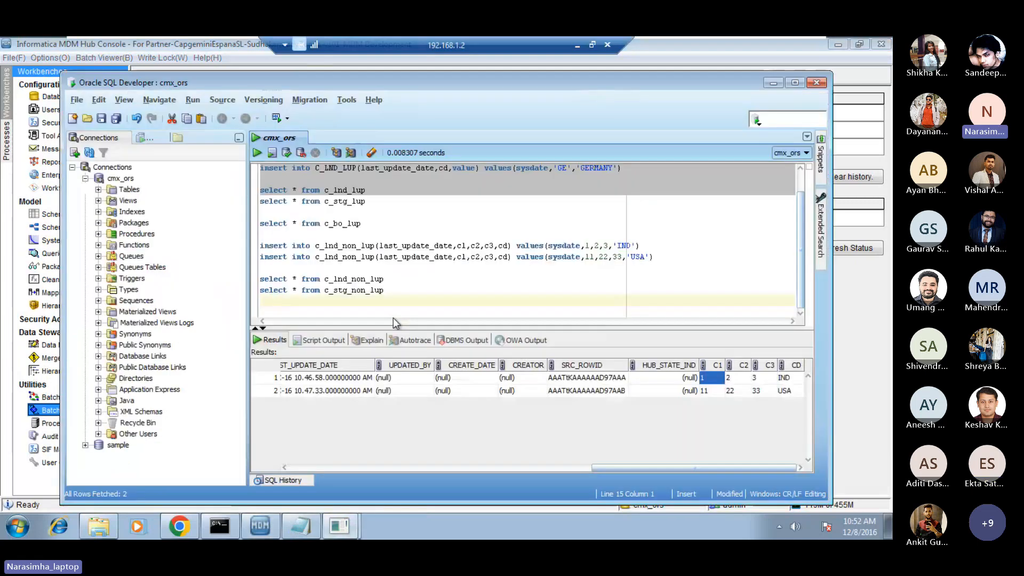
pyautogui.press('Return')
pyautogui.write('select ')
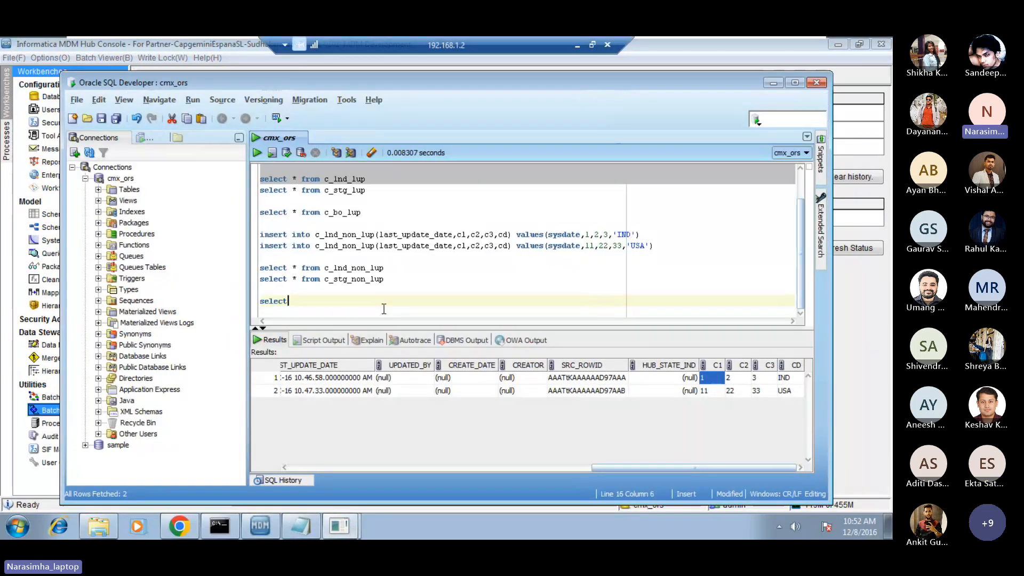
pyautogui.write('* froom c')
pyautogui.press('BackSpace')
pyautogui.press('BackSpace')
pyautogui.press('BackSpace')
pyautogui.press('BackSpace')
pyautogui.press('BackSpace')
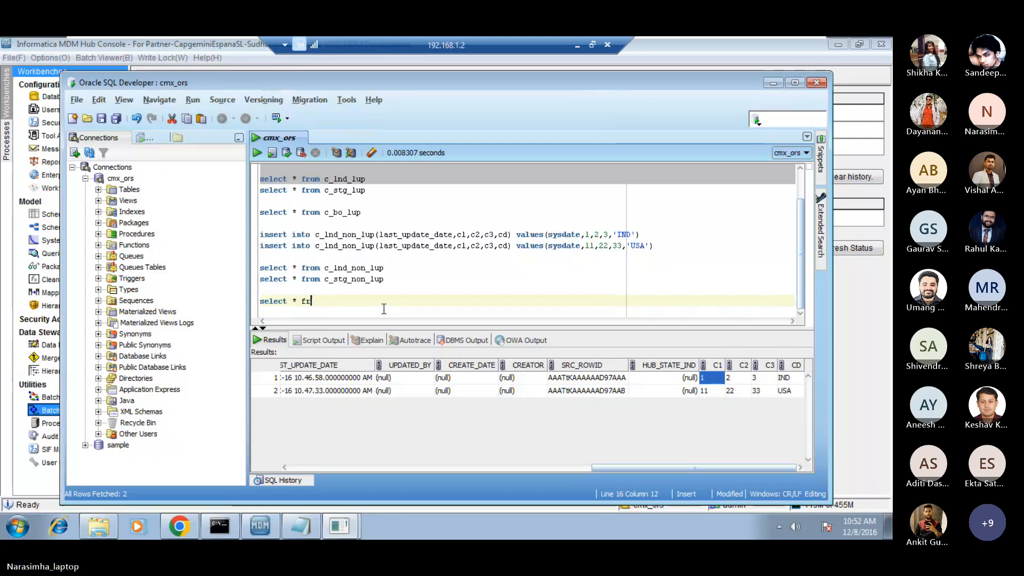
pyautogui.write('om c_b')
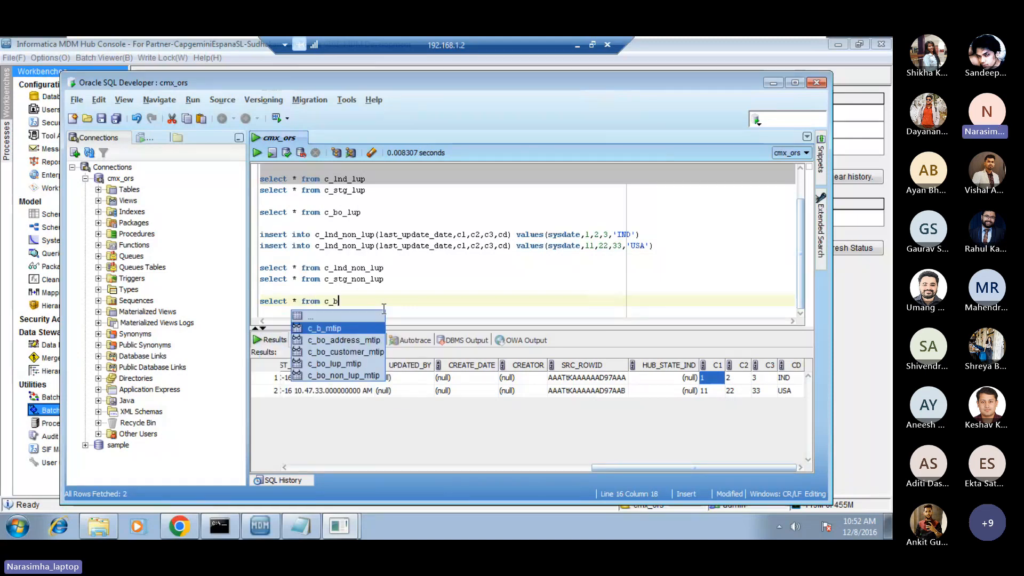
pyautogui.write('o_non')
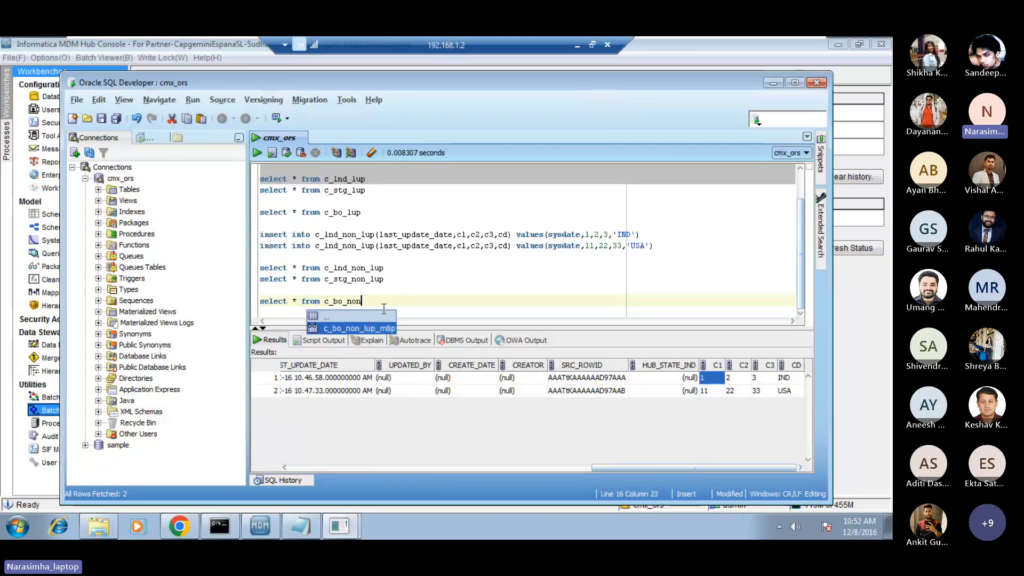
pyautogui.write('_lup')
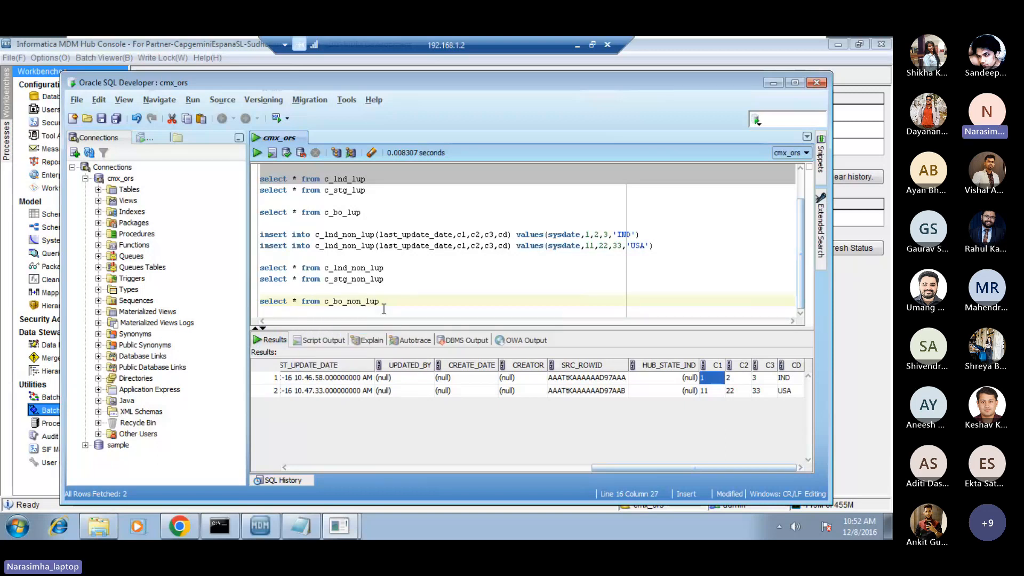
pyautogui.press('Return')
pyautogui.hotkey('shift', 'Up')
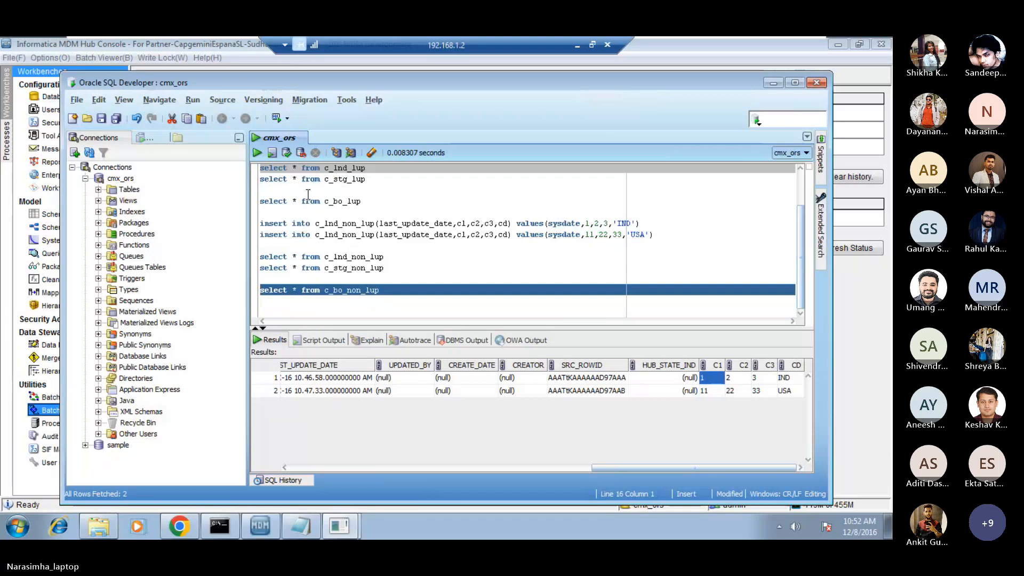
pyautogui.click(258, 154)
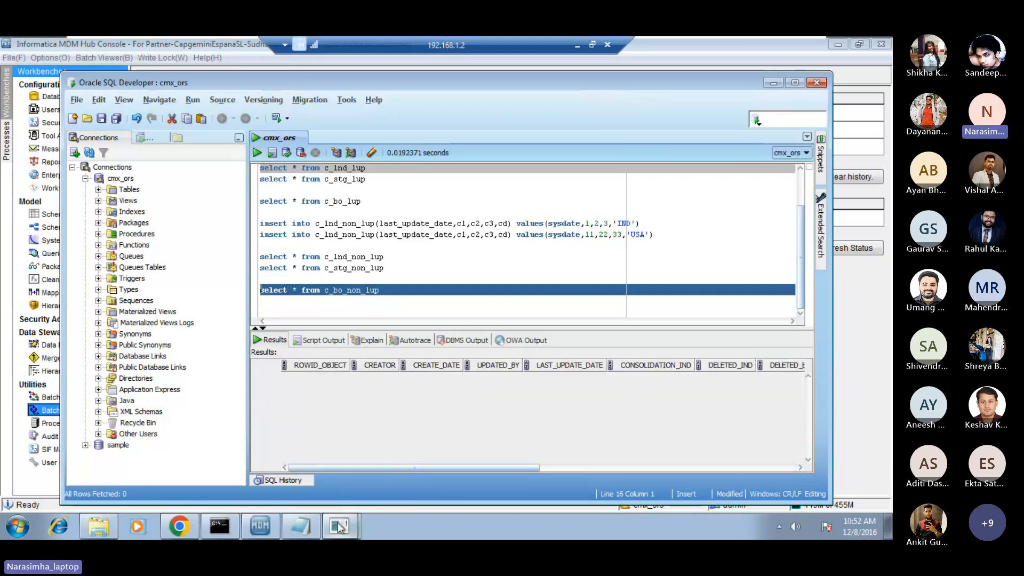
# Switch to the Informatica MDM Hub Console, execute the Load from STG_NON_LUP batch and refresh its status.
pyautogui.moveTo(268, 517)
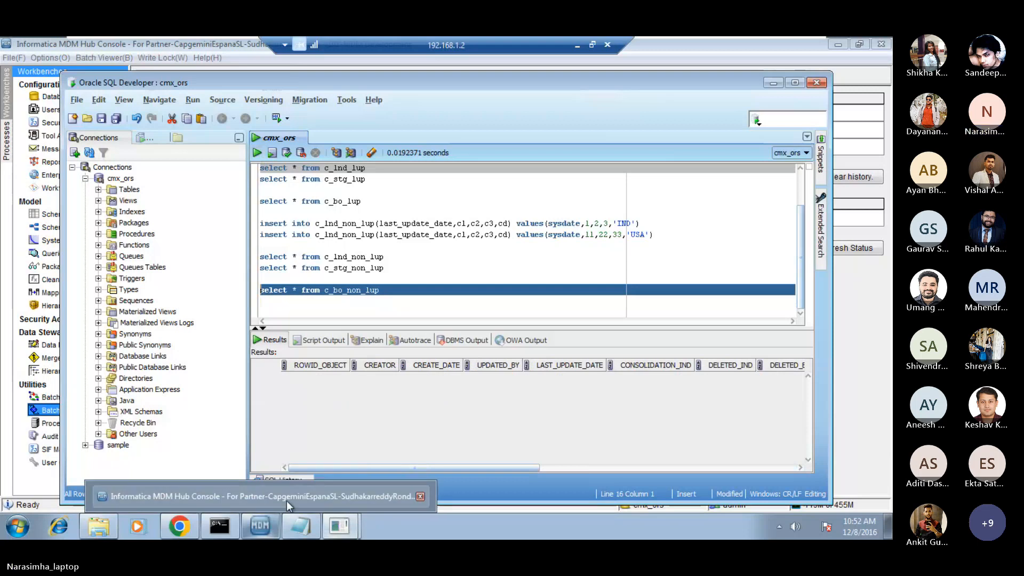
pyautogui.click(287, 501)
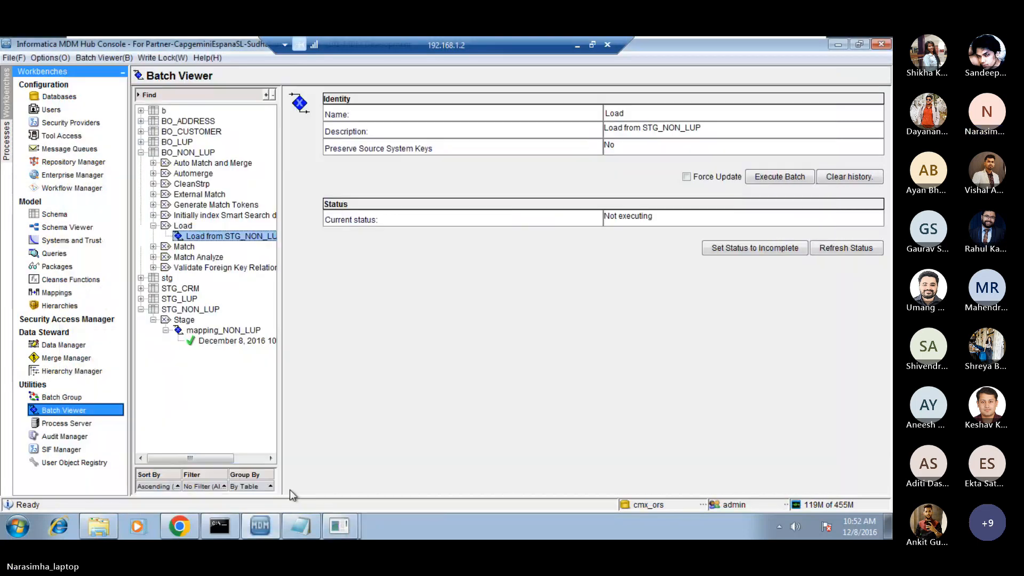
pyautogui.click(779, 177)
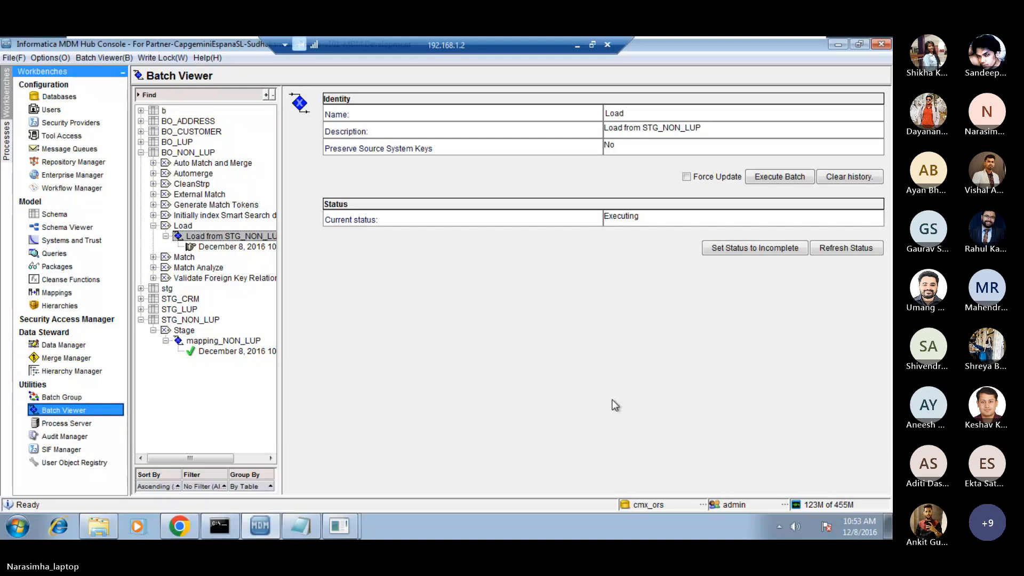
pyautogui.click(847, 249)
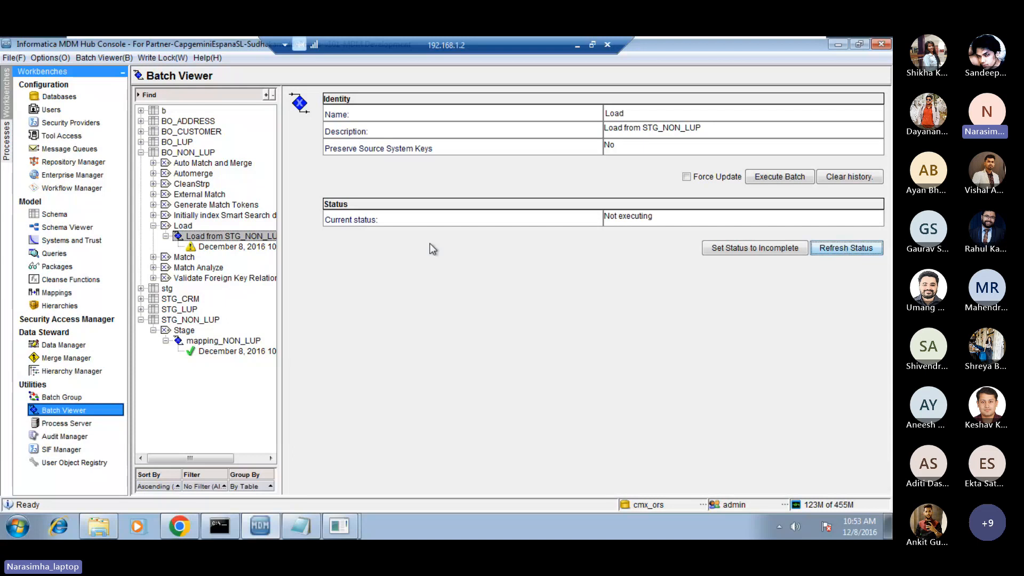
# Open the load run's result and check the total, inserted, rejected and missing lookup record metrics.
pyautogui.click(262, 249)
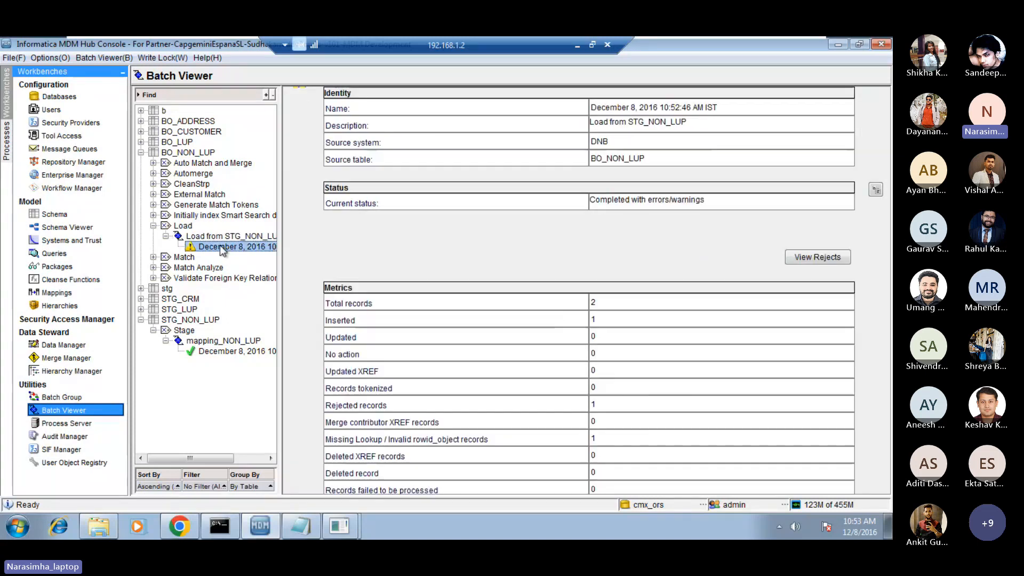
pyautogui.doubleClick(597, 302)
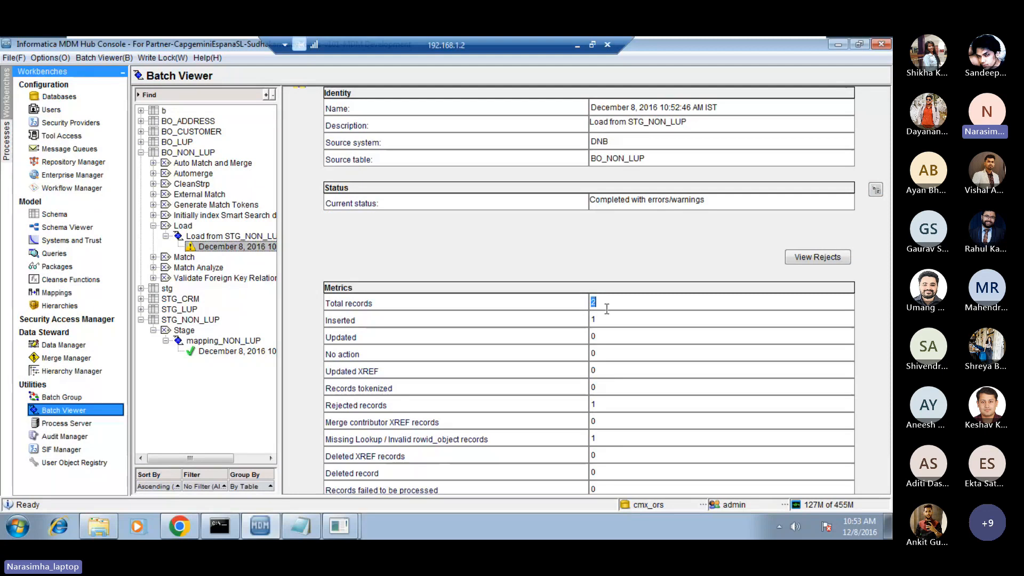
pyautogui.doubleClick(606, 319)
pyautogui.doubleClick(610, 406)
pyautogui.doubleClick(601, 438)
# Switch to Oracle SQL Developer, rerun the c_bo_non_lup query and check the CD value of the loaded row.
pyautogui.click(357, 523)
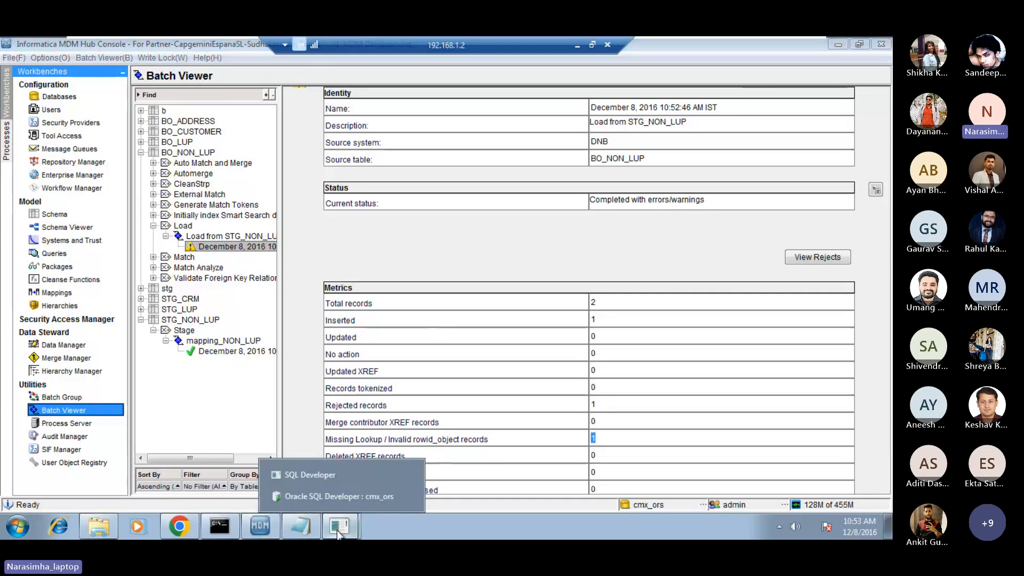
pyautogui.click(343, 505)
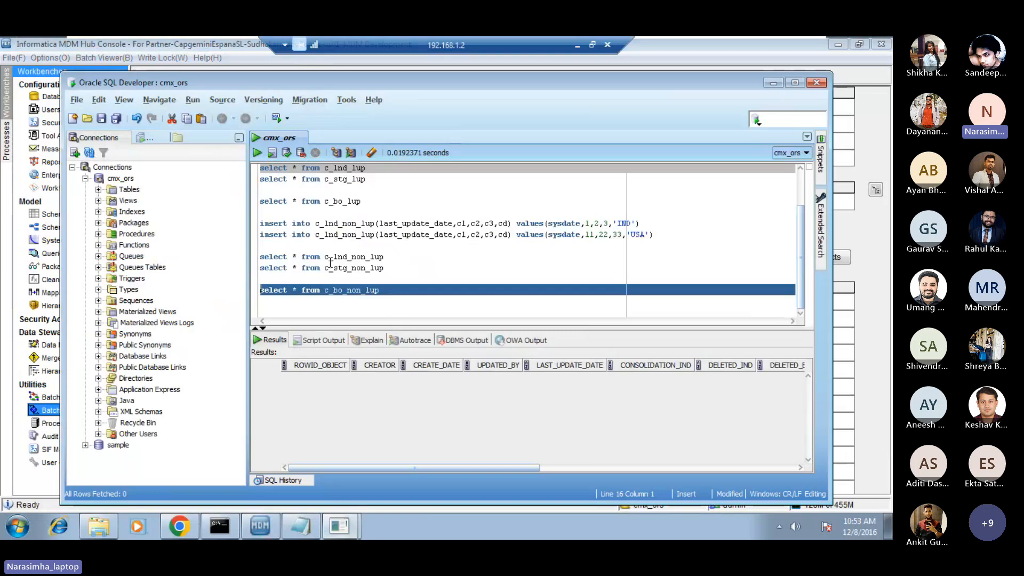
pyautogui.hotkey('ctrl', 'Return')
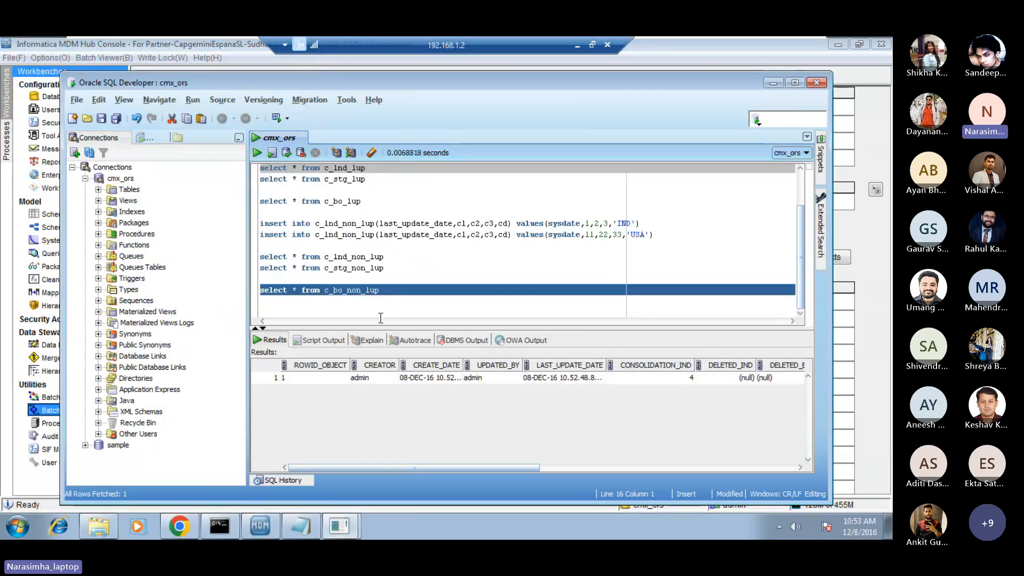
pyautogui.click(426, 377)
pyautogui.press('Right')
pyautogui.press('Right')
pyautogui.press('Right')
pyautogui.press('Right')
pyautogui.press('Right')
pyautogui.press('Right')
pyautogui.press('Right')
pyautogui.press('Right')
pyautogui.press('Right')
pyautogui.press('Right')
pyautogui.press('Right')
pyautogui.press('Right')
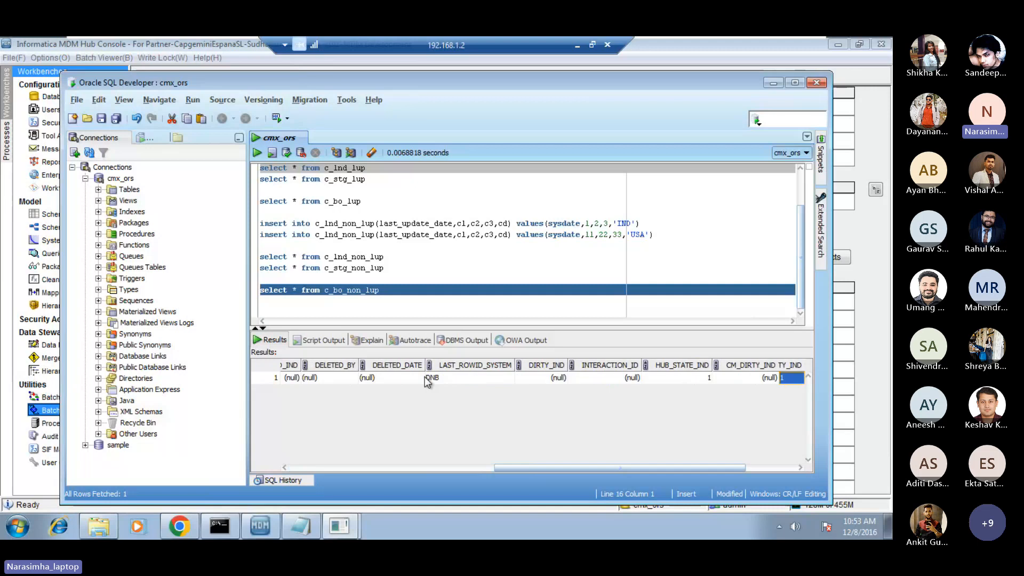
pyautogui.press('Right')
pyautogui.press('Right')
pyautogui.press('Right')
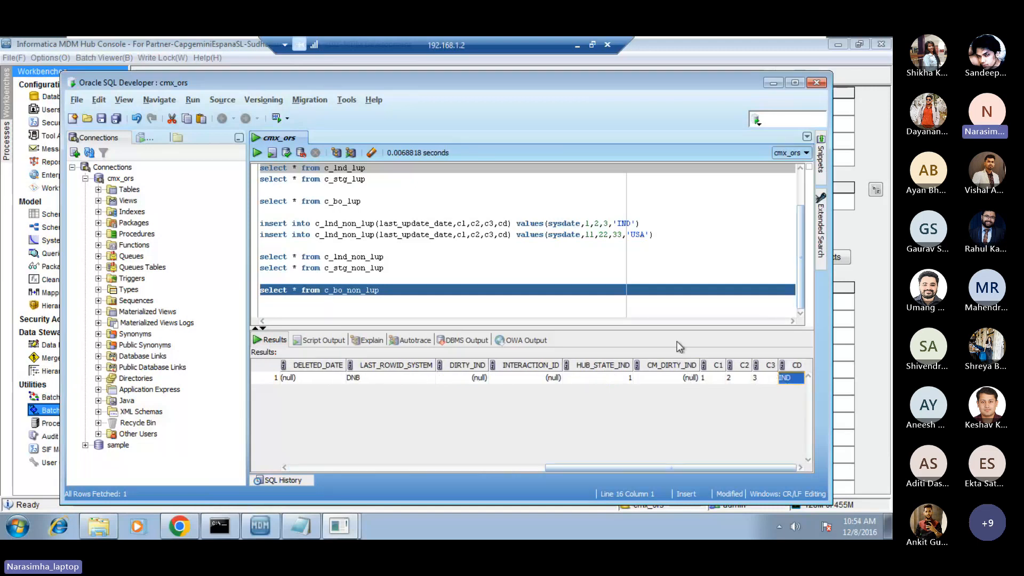
# Add the query select * from c_stg_non_lup_rej below the c_bo_non_lup query in the worksheet and run it.
pyautogui.click(473, 305)
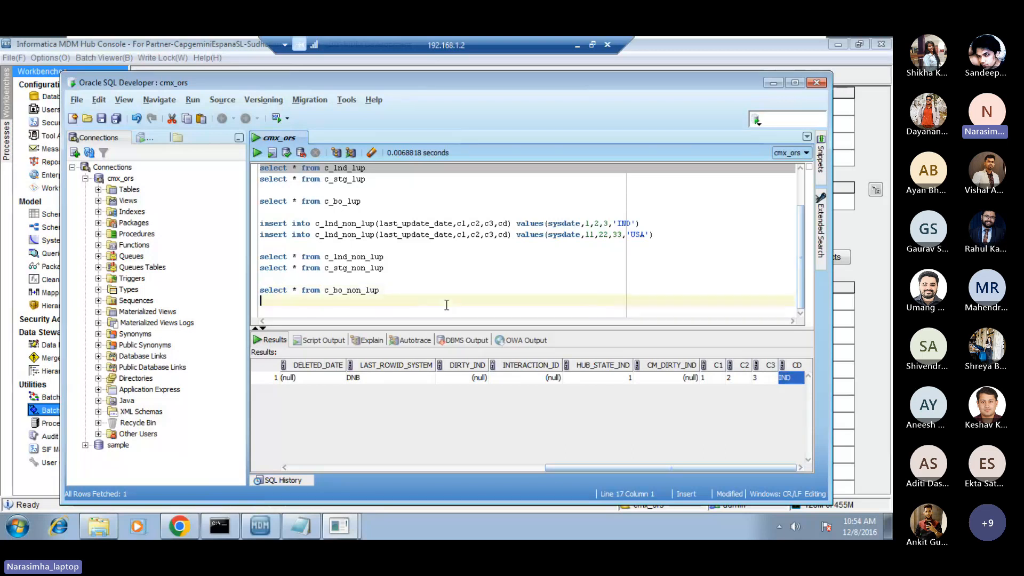
pyautogui.press('Up')
pyautogui.press('Up')
pyautogui.press('Up')
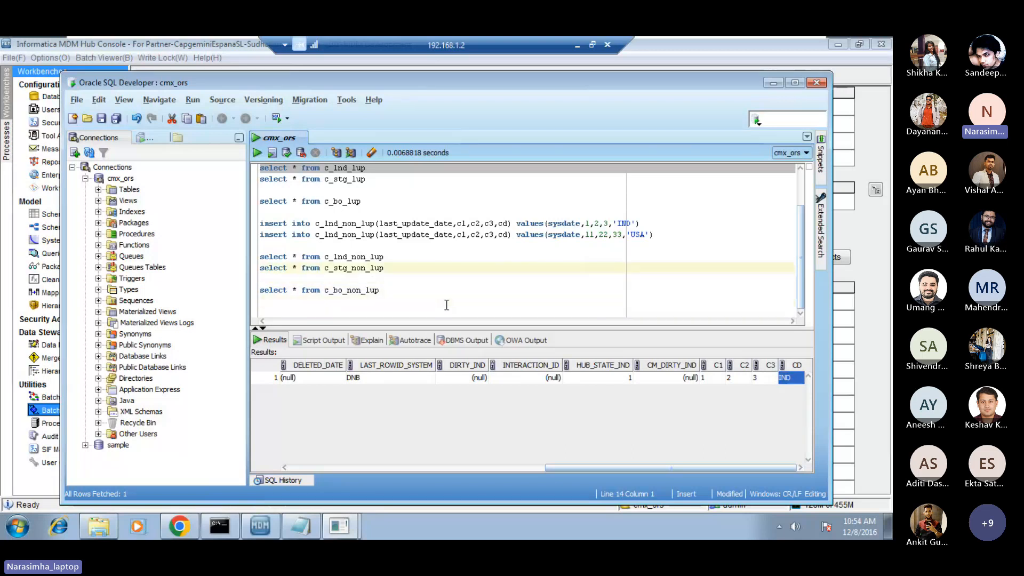
pyautogui.hotkey('shift', 'Down')
pyautogui.hotkey('ctrl', 'c')
pyautogui.press('Down')
pyautogui.press('Down')
pyautogui.hotkey('ctrl', 'v')
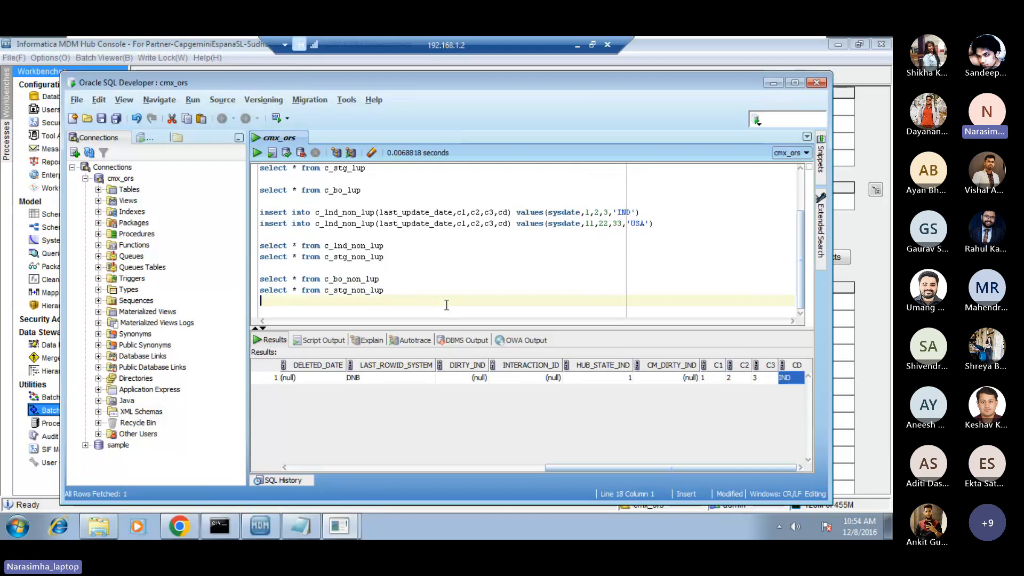
pyautogui.write('_r')
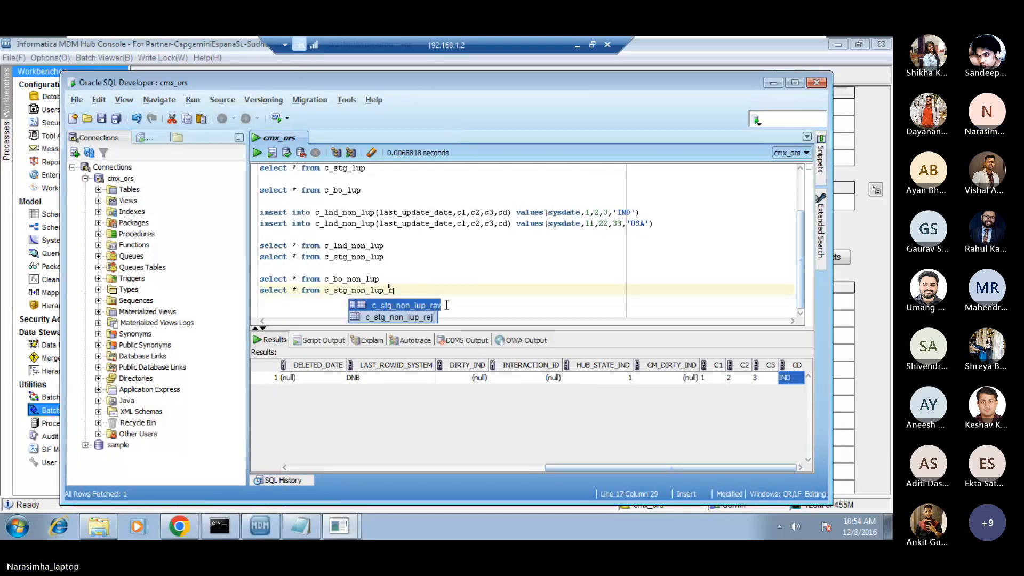
pyautogui.write('ej')
pyautogui.press('Return')
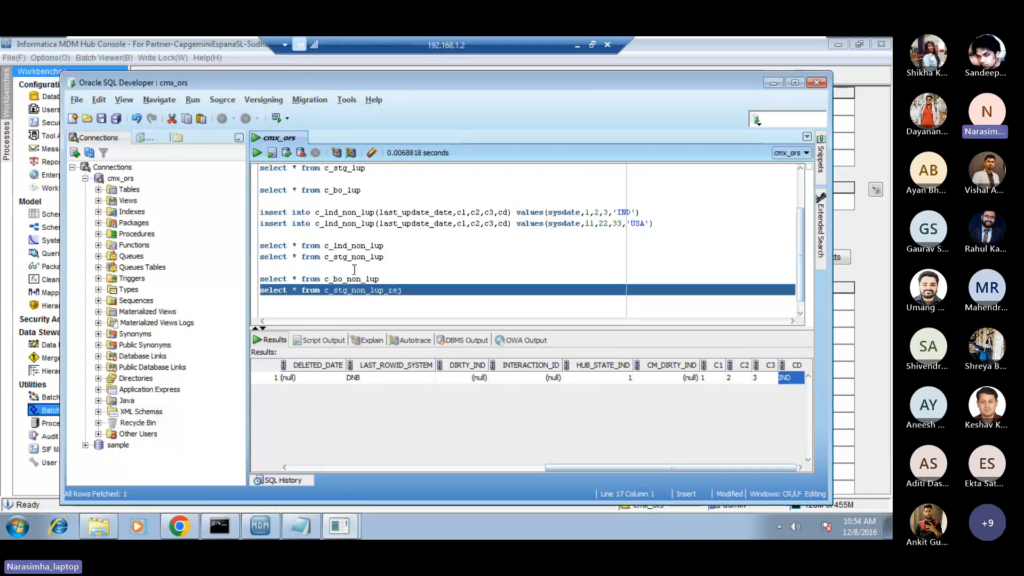
pyautogui.hotkey('shift', 'Up')
pyautogui.click(257, 155)
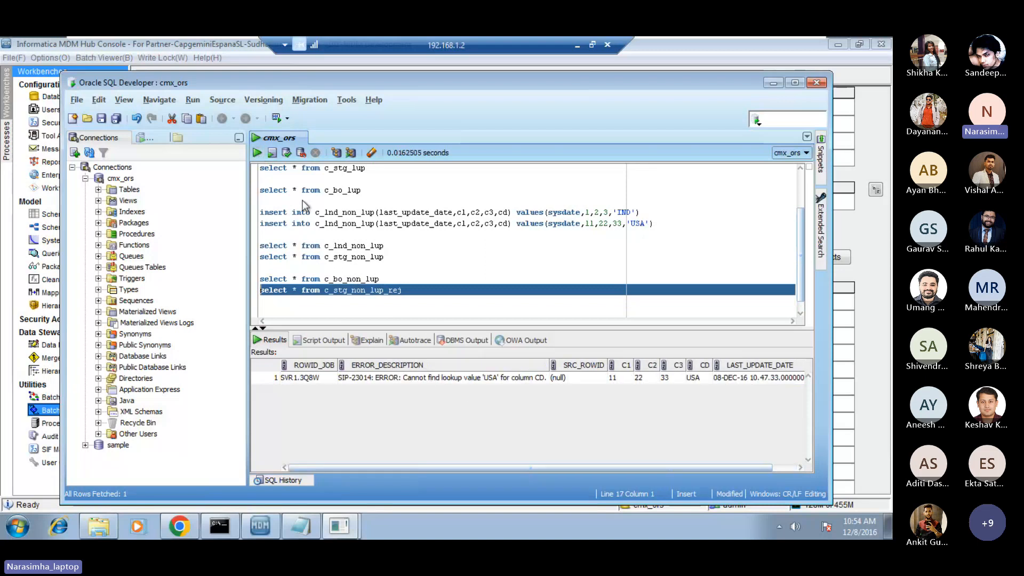
# Examine the rejected row's ERROR_DESCRIPTION and its CD value in the query results.
pyautogui.click(452, 381)
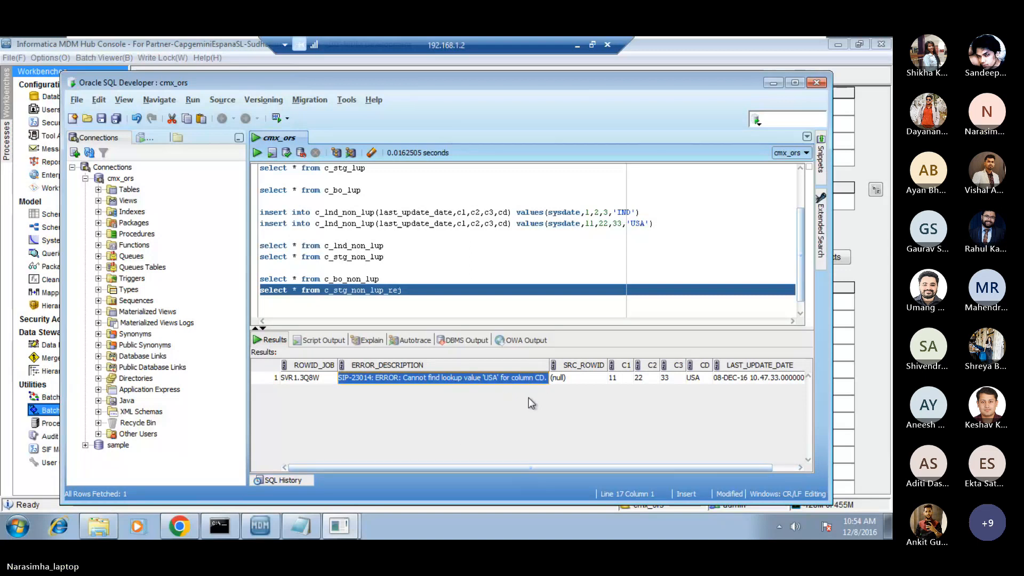
pyautogui.moveTo(512, 467); pyautogui.dragTo(482, 470)
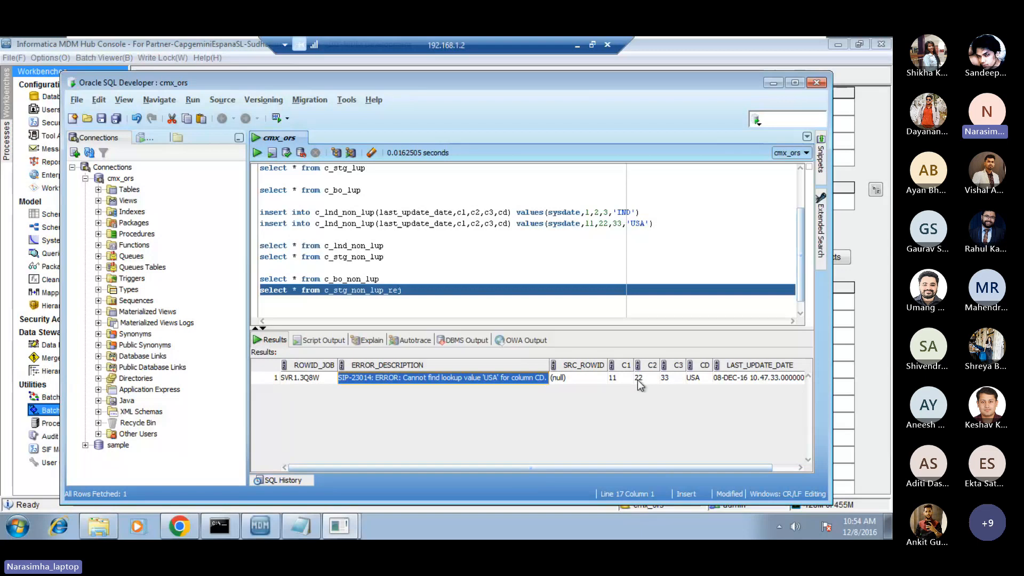
pyautogui.click(699, 380)
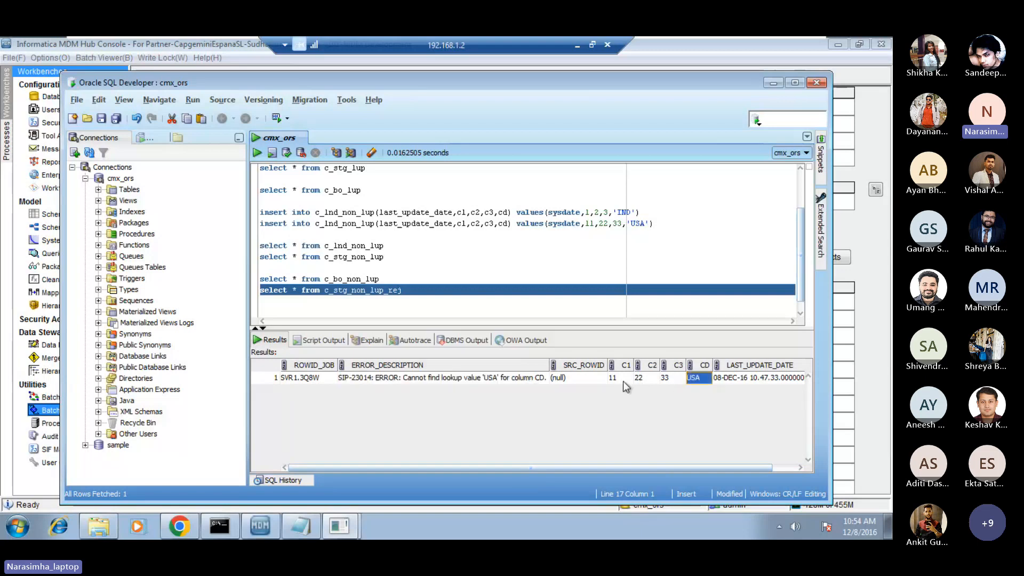
pyautogui.click(490, 377)
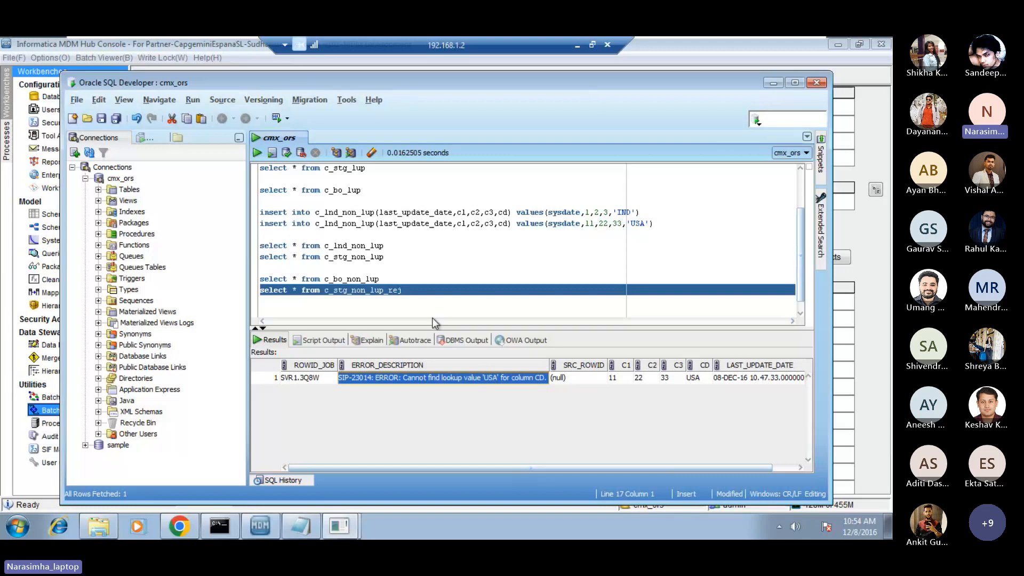
pyautogui.click(408, 305)
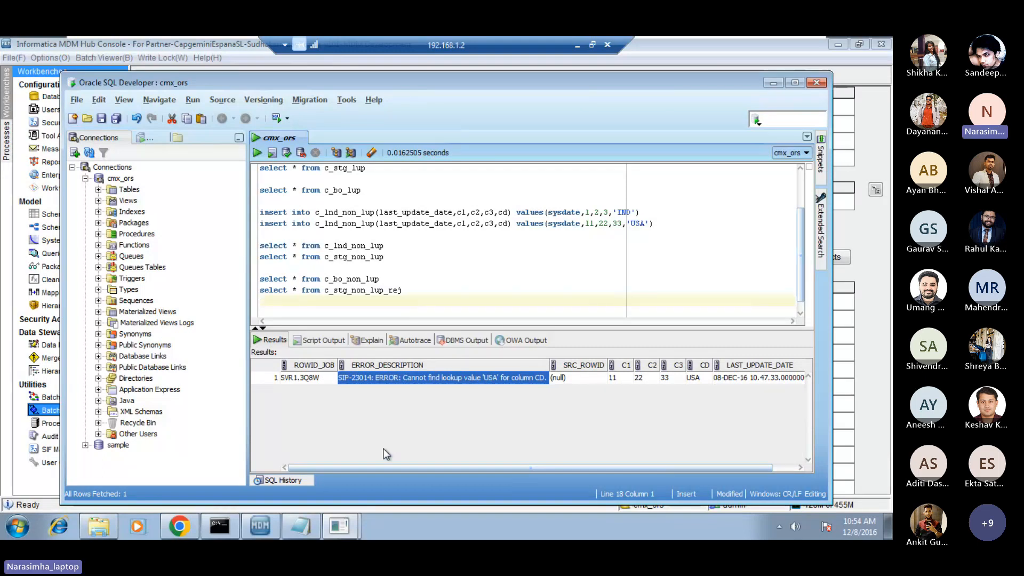
# Switch to the Informatica MDM Hub Console and review the Load from STG_NON_LUP run's status and metrics.
pyautogui.moveTo(314, 528)
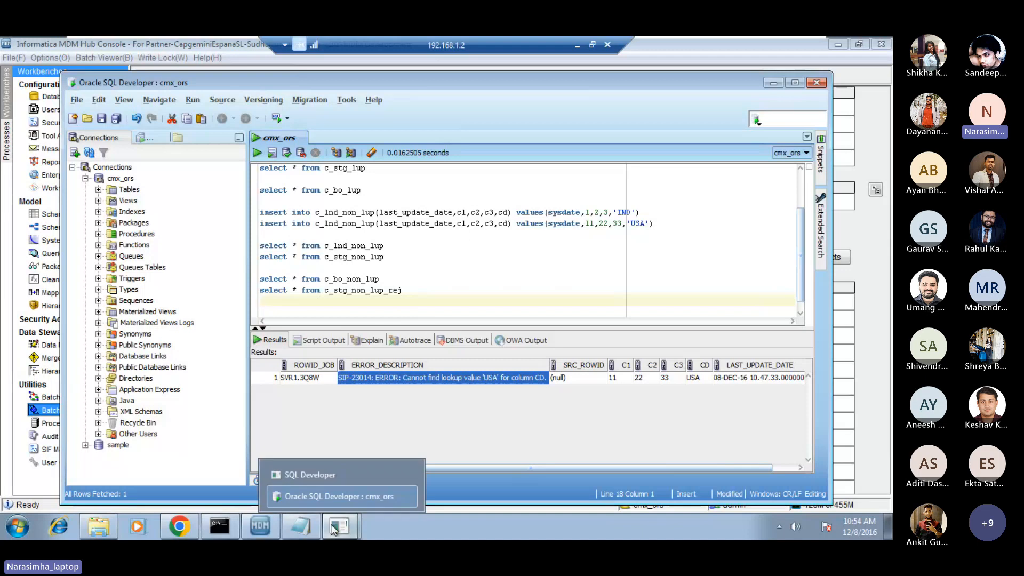
pyautogui.moveTo(260, 526)
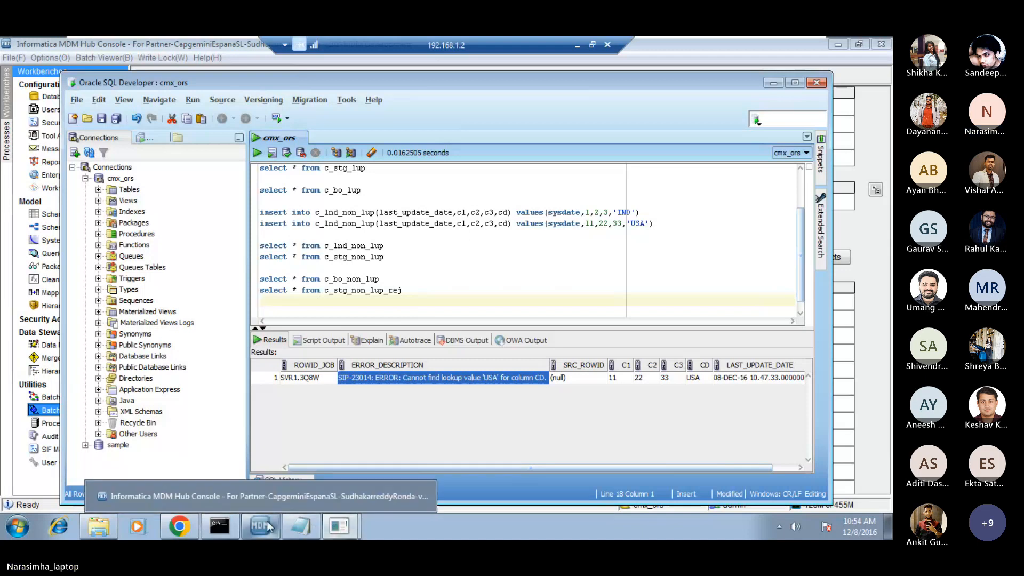
pyautogui.click(284, 496)
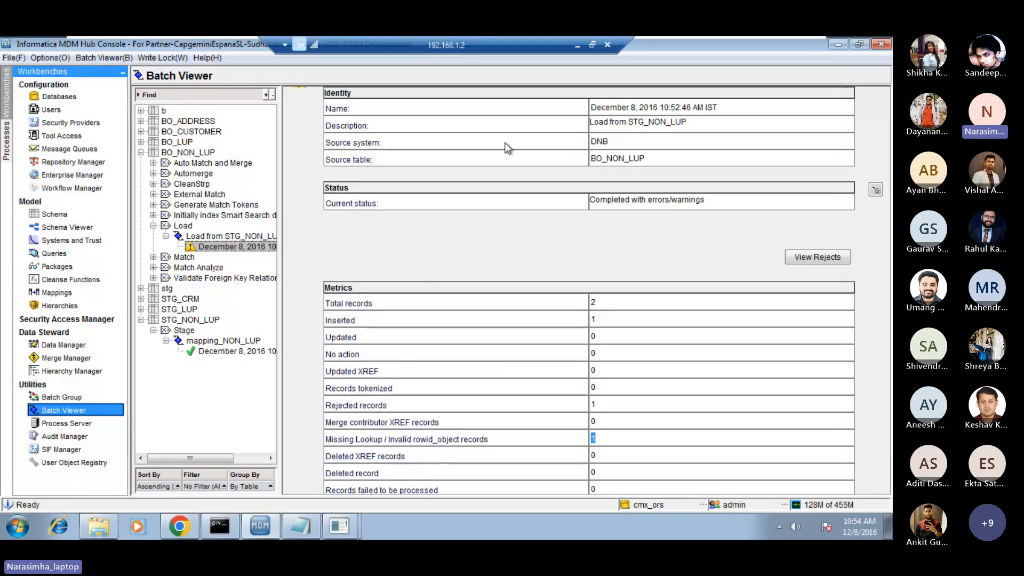
# Minimize the remote desktop session and look through the participant list of the Microsoft Teams meeting.
pyautogui.click(577, 45)
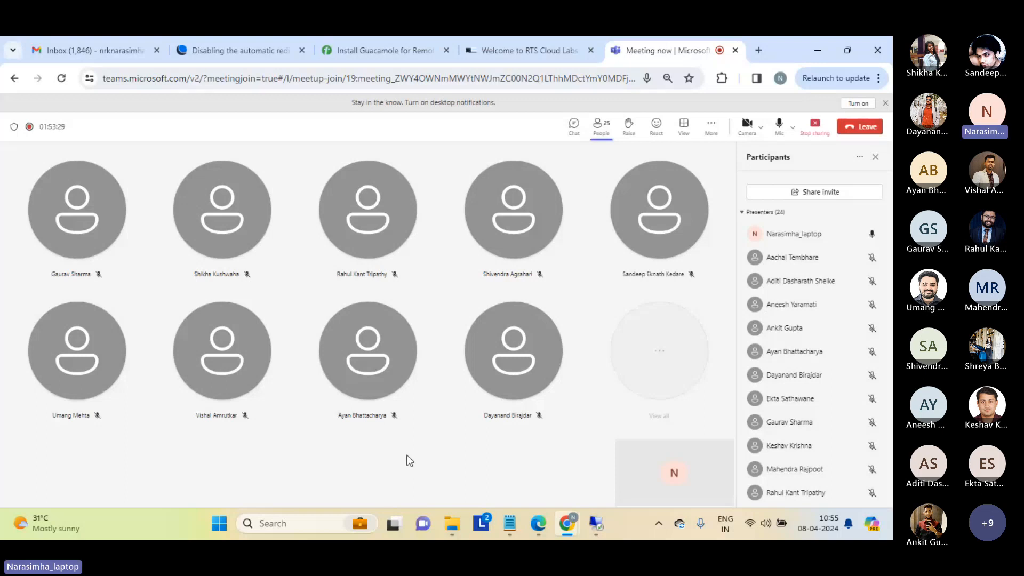
pyautogui.moveTo(891, 243); pyautogui.dragTo(892, 331)
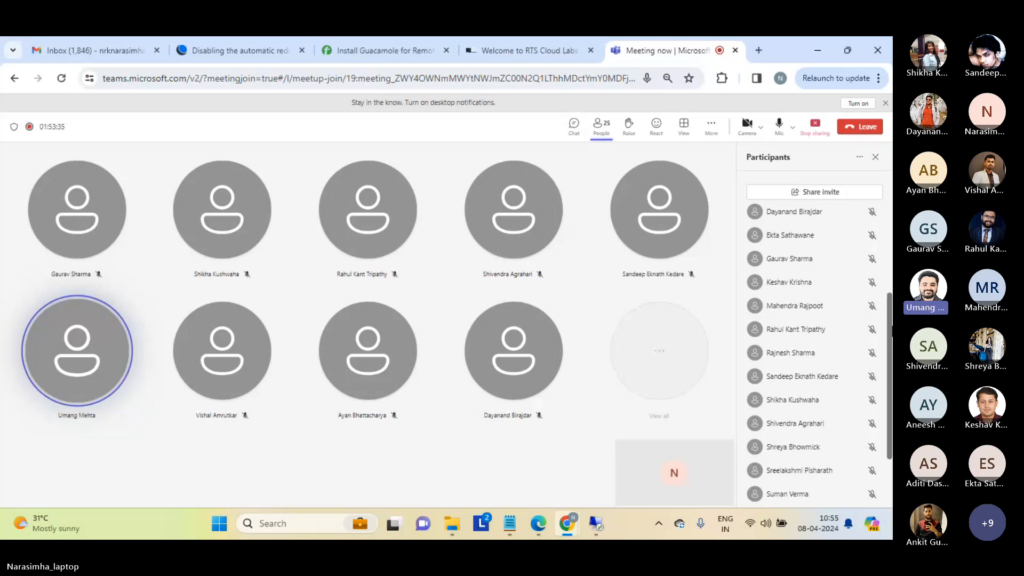
pyautogui.moveTo(892, 331); pyautogui.dragTo(892, 392)
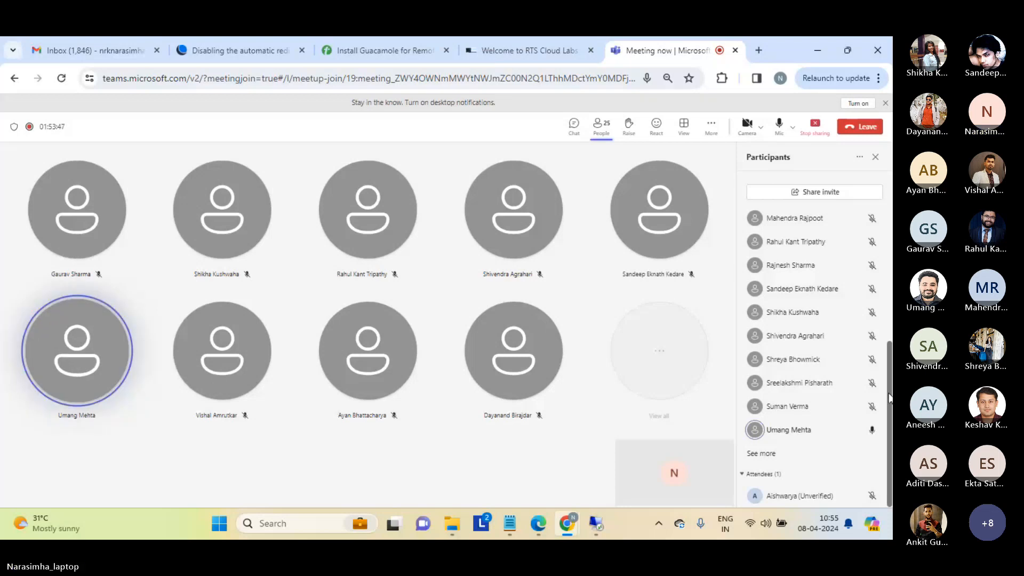
pyautogui.moveTo(891, 395); pyautogui.dragTo(891, 220)
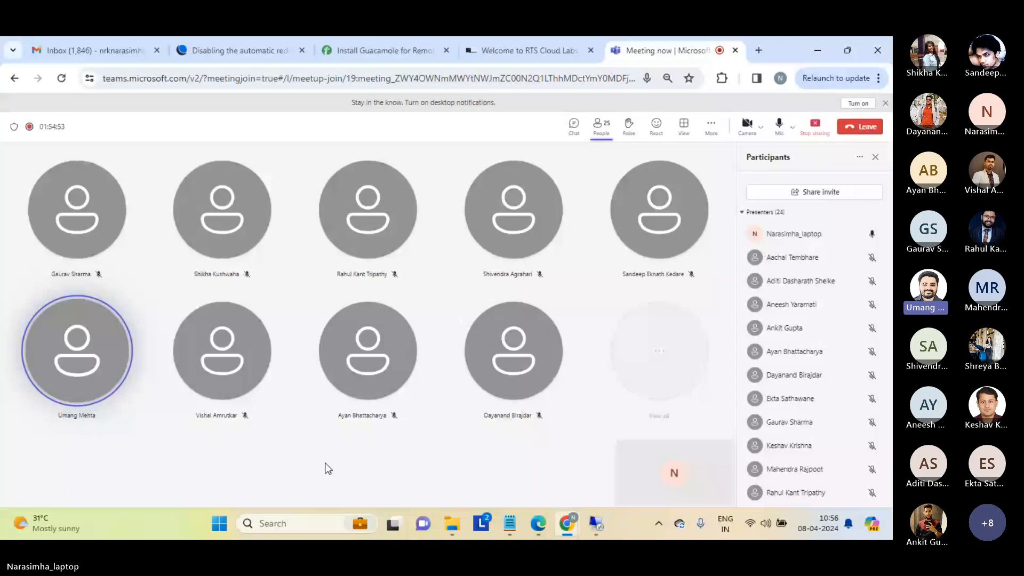
pyautogui.scroll(-5, 811, 347)
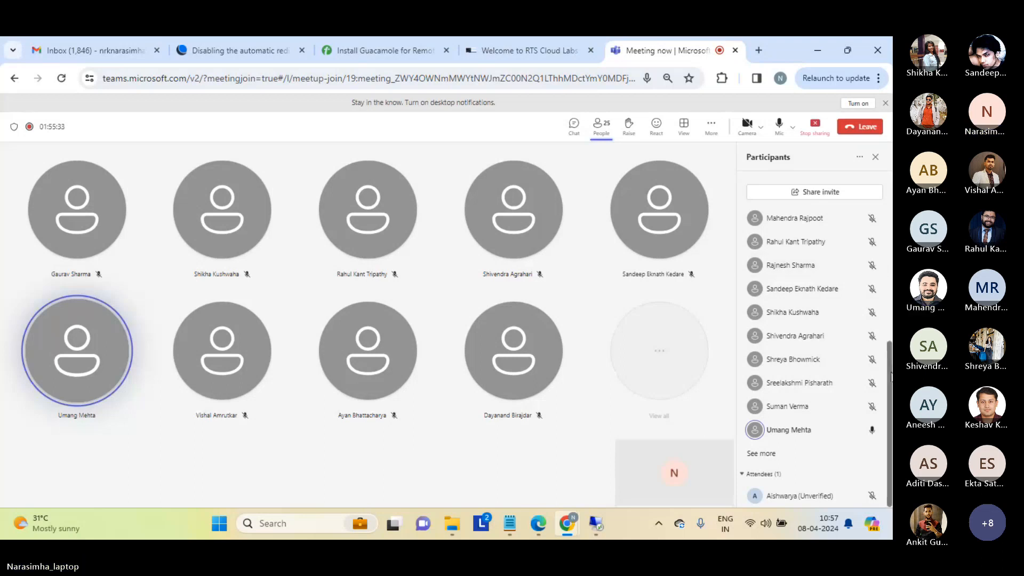
pyautogui.moveTo(892, 377); pyautogui.dragTo(892, 216)
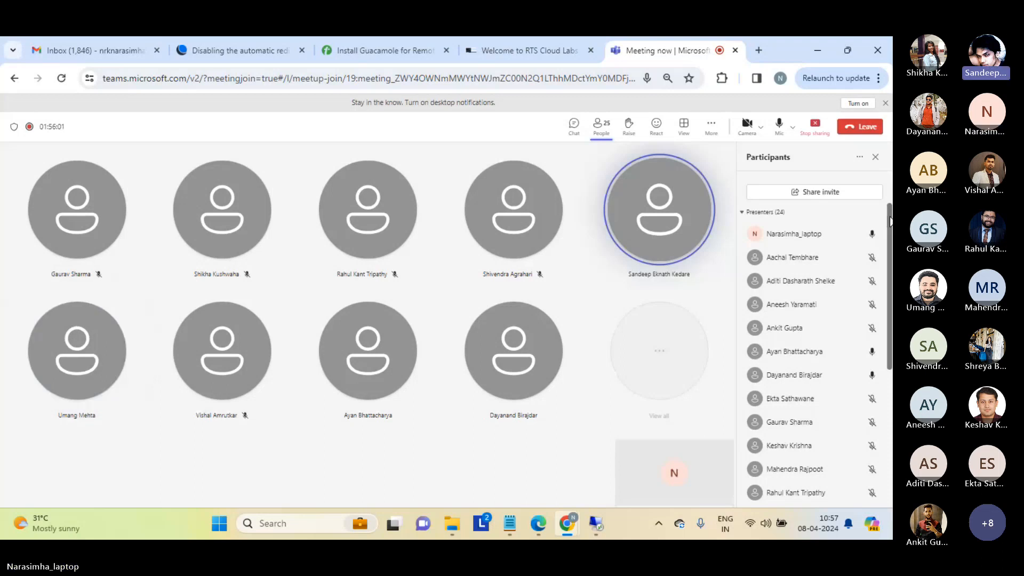
pyautogui.moveTo(890, 222); pyautogui.dragTo(884, 209)
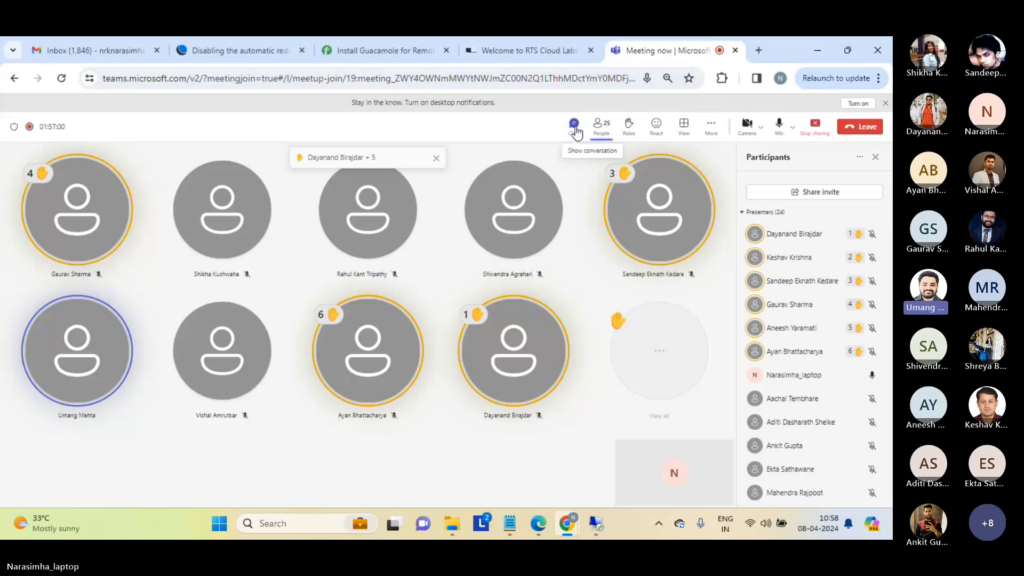
# Check the meeting chat, return to the participant list and stop sharing the screen.
pyautogui.click(575, 127)
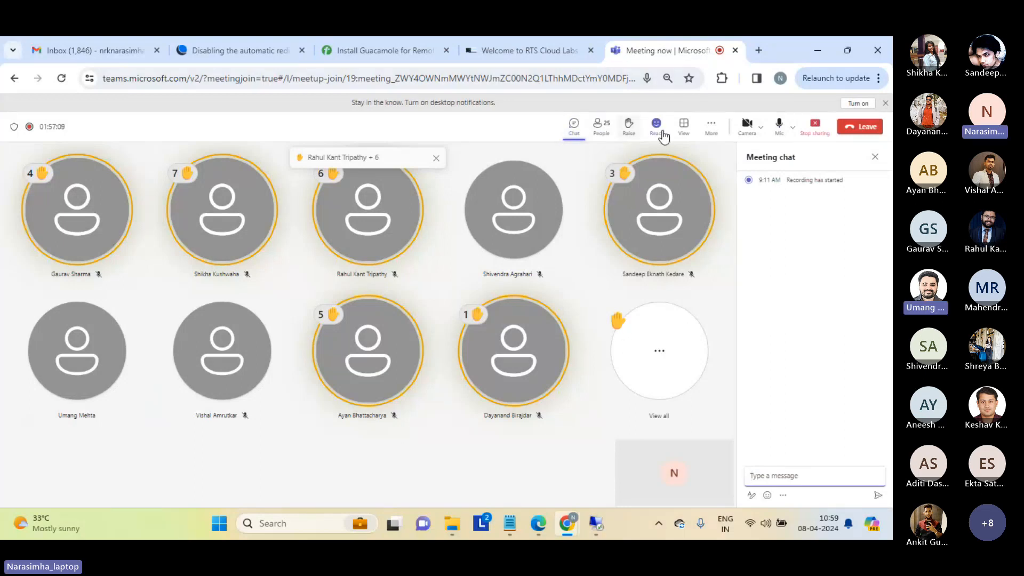
pyautogui.click(600, 126)
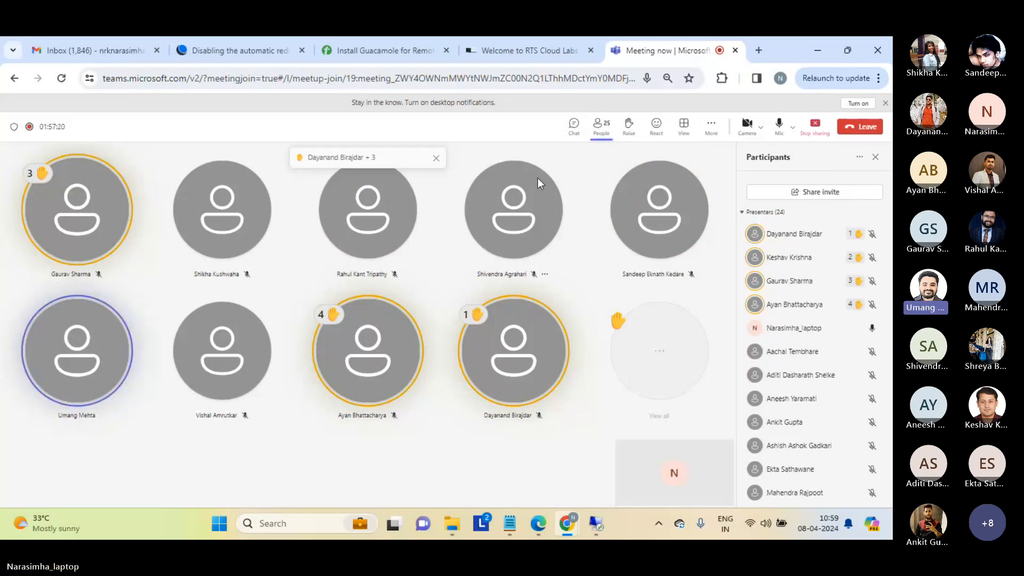
pyautogui.click(815, 127)
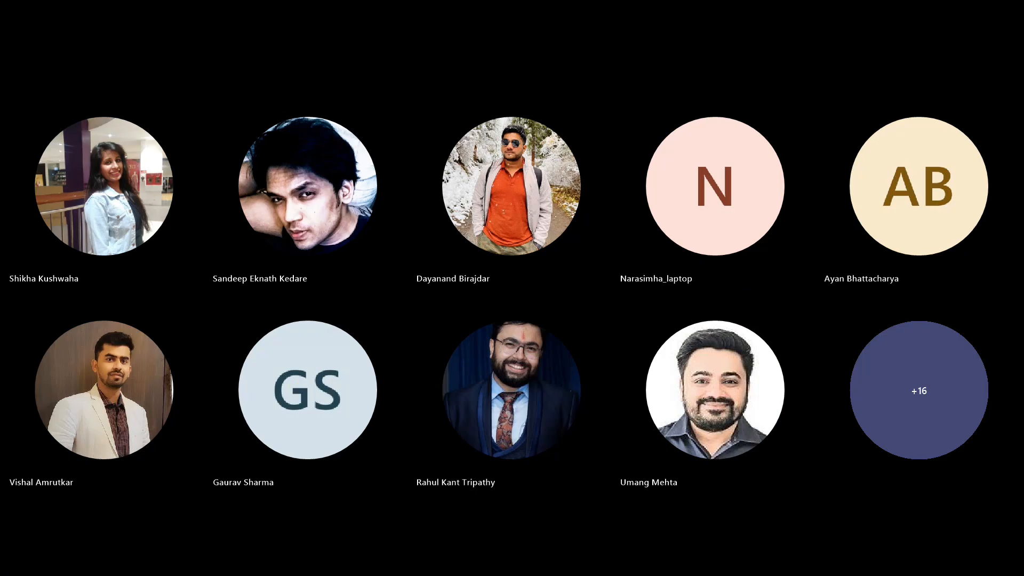
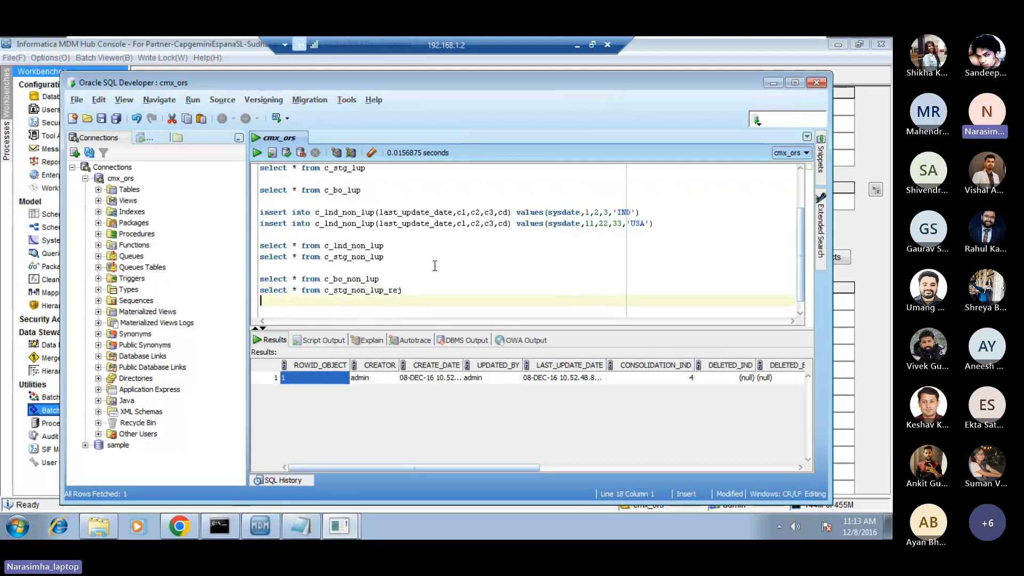
# Run the c_bo_non_lup query in SQL Developer and check the ROWID_OBJECT of the returned record.
pyautogui.press('Up')
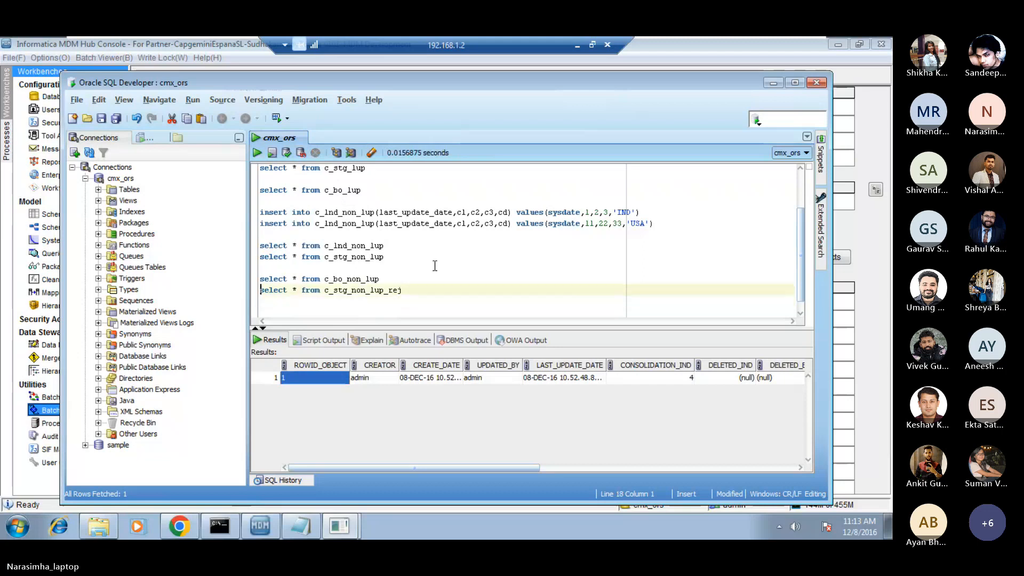
pyautogui.press('Up')
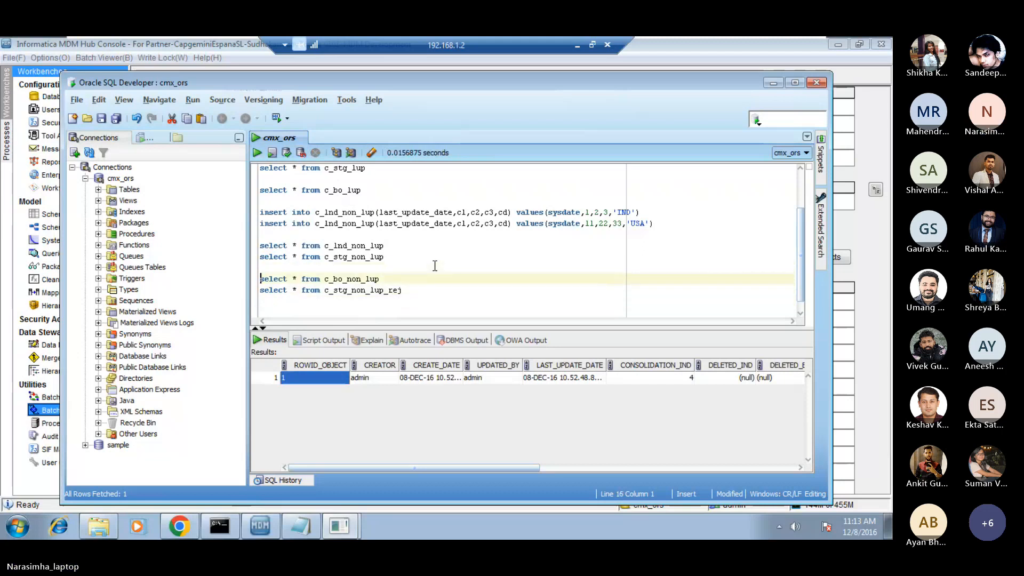
pyautogui.hotkey('shift', 'Down')
pyautogui.hotkey('ctrl', 'c')
pyautogui.click(257, 154)
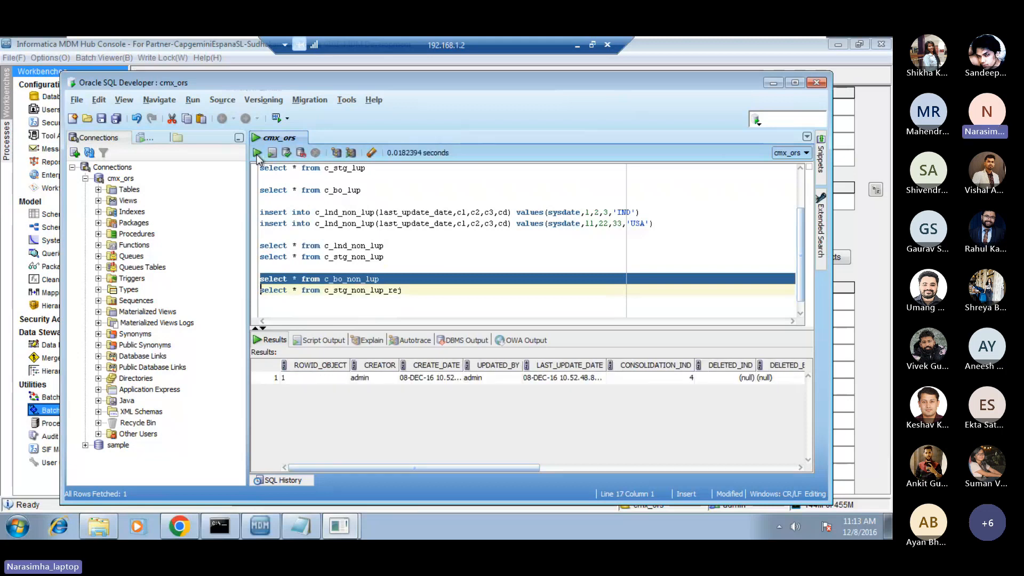
pyautogui.click(307, 379)
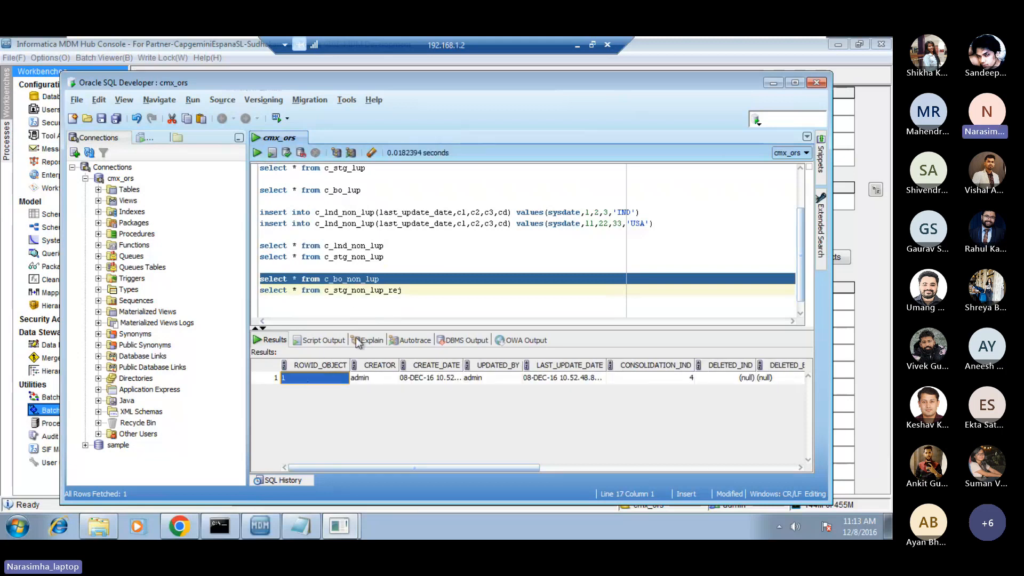
pyautogui.click(414, 279)
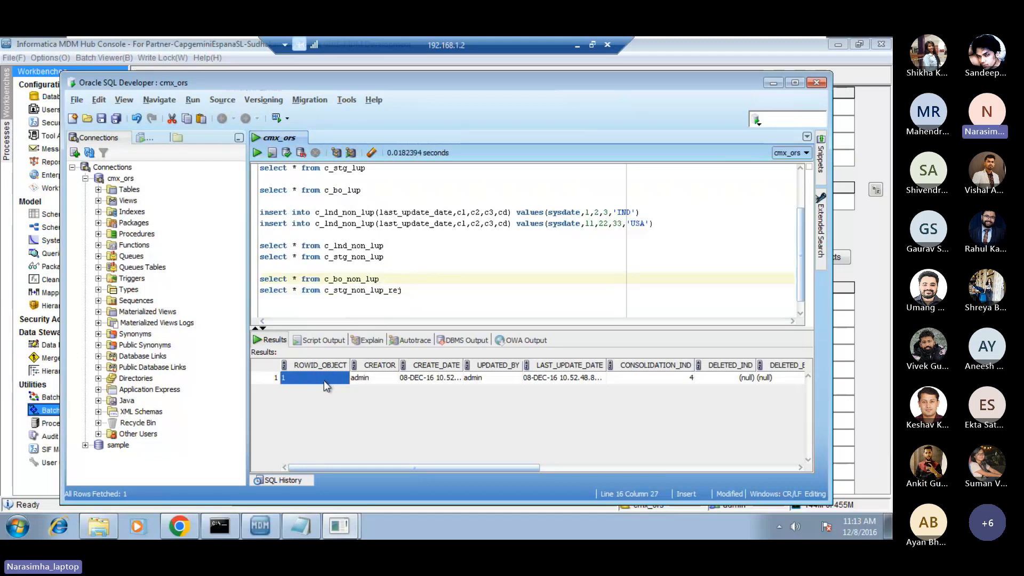
pyautogui.tripleClick(369, 290)
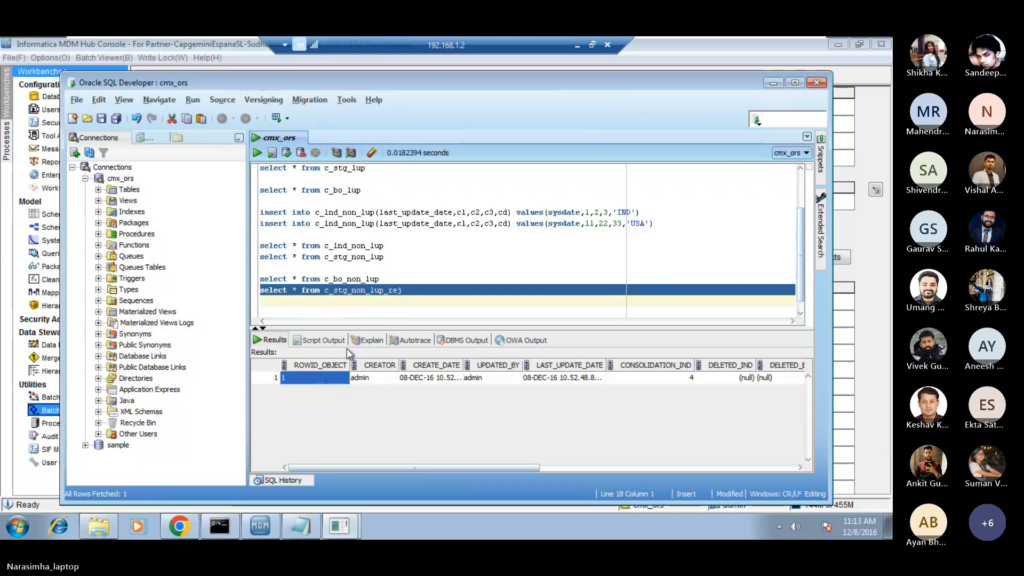
# Add the query "select * from c_bo_non_lup_xref" below the c_bo_non_lup query and run it.
pyautogui.click(424, 279)
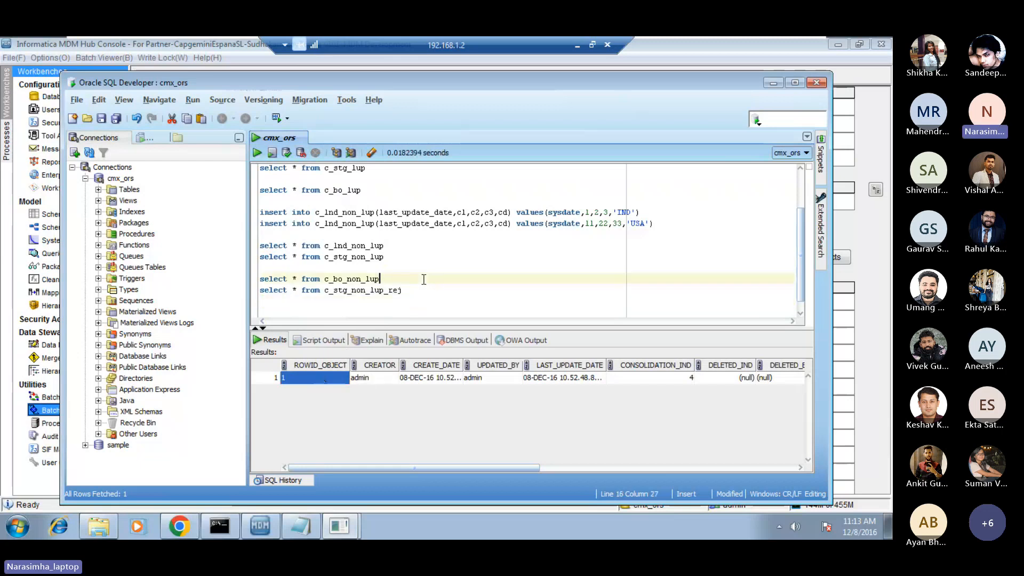
pyautogui.press('Return')
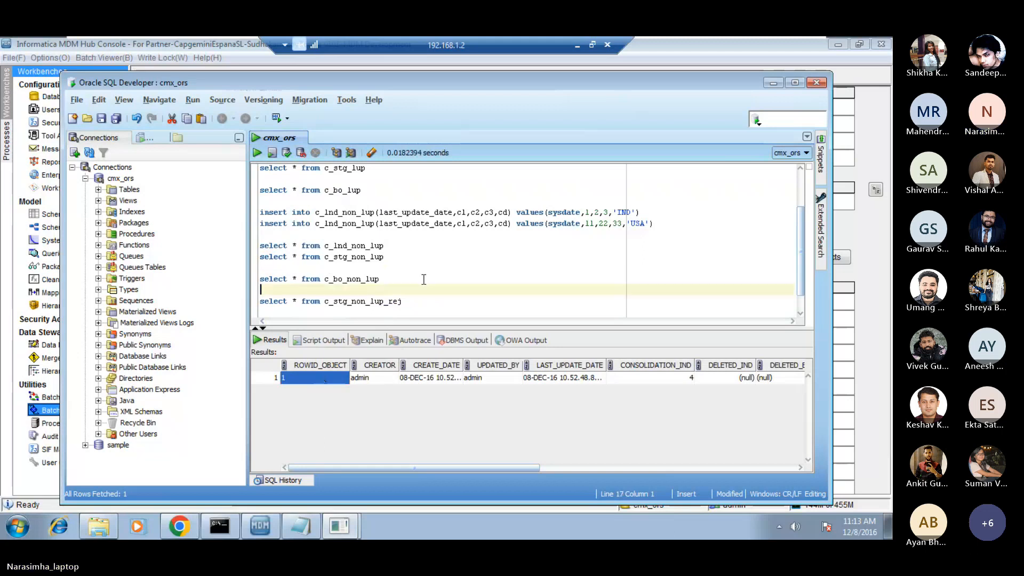
pyautogui.hotkey('ctrl', 'v')
pyautogui.press('Left')
pyautogui.press('Left')
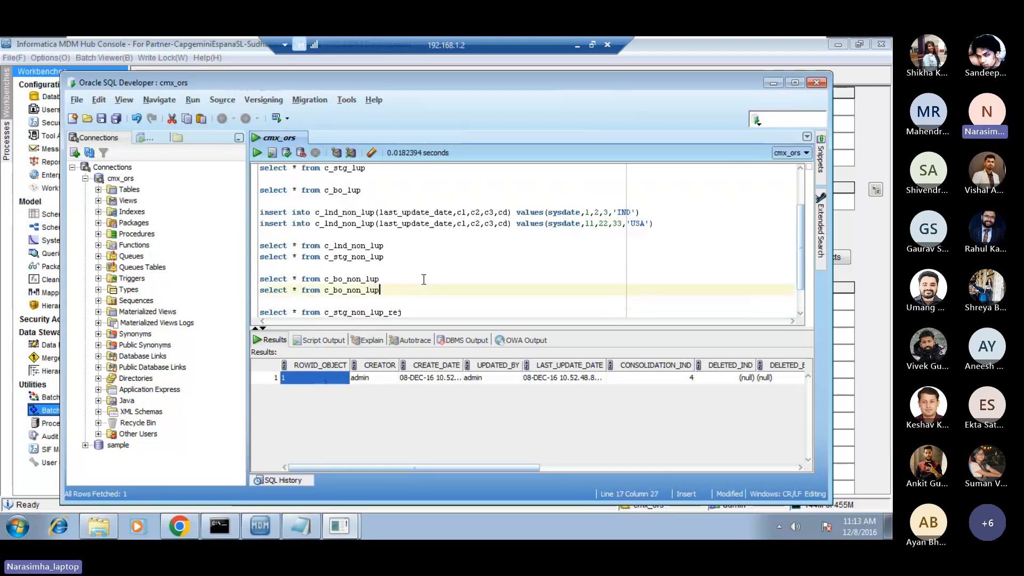
pyautogui.press('Right')
pyautogui.press('Right')
pyautogui.write('_xref')
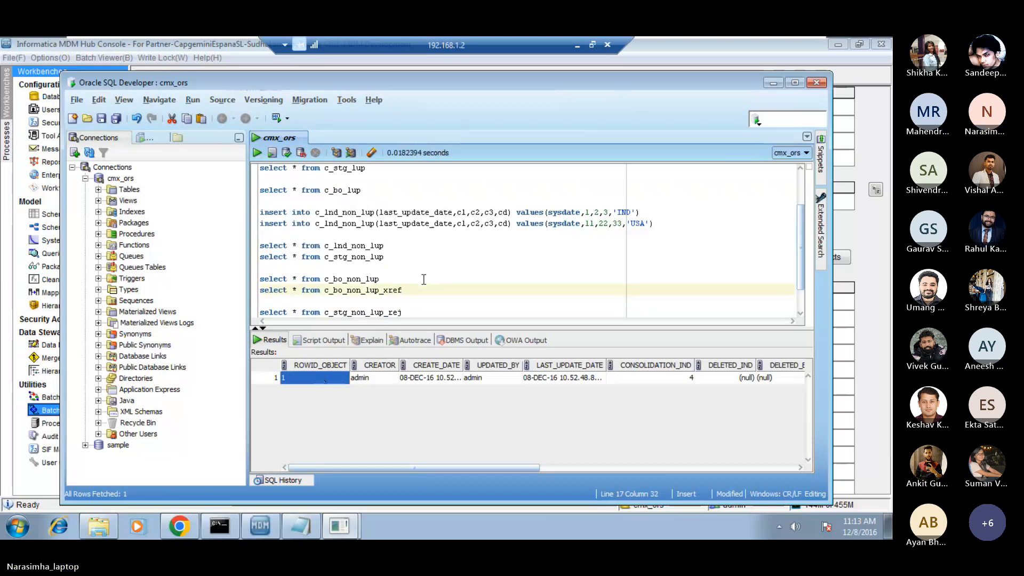
pyautogui.hotkey('shift', 'Home')
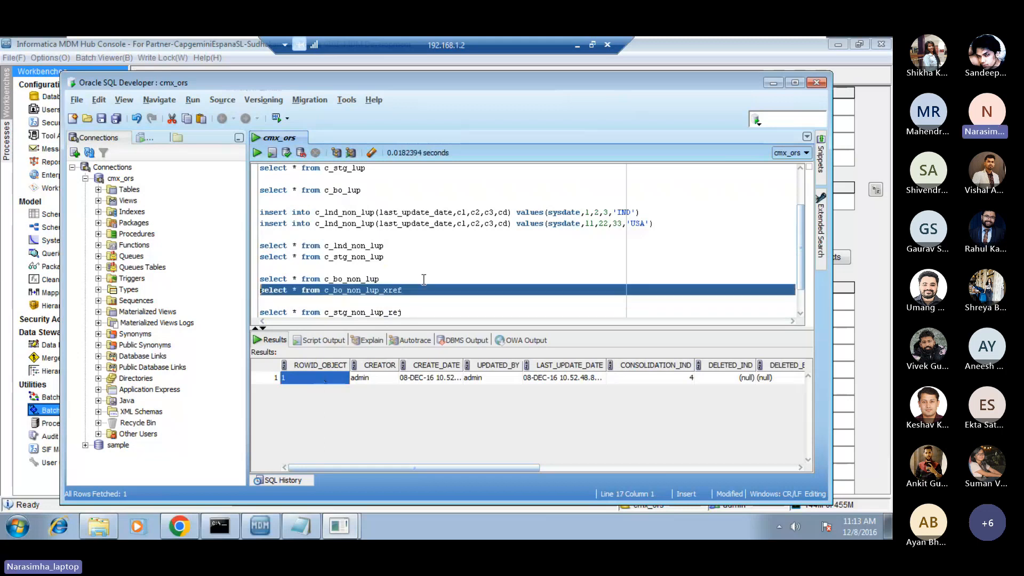
pyautogui.click(256, 153)
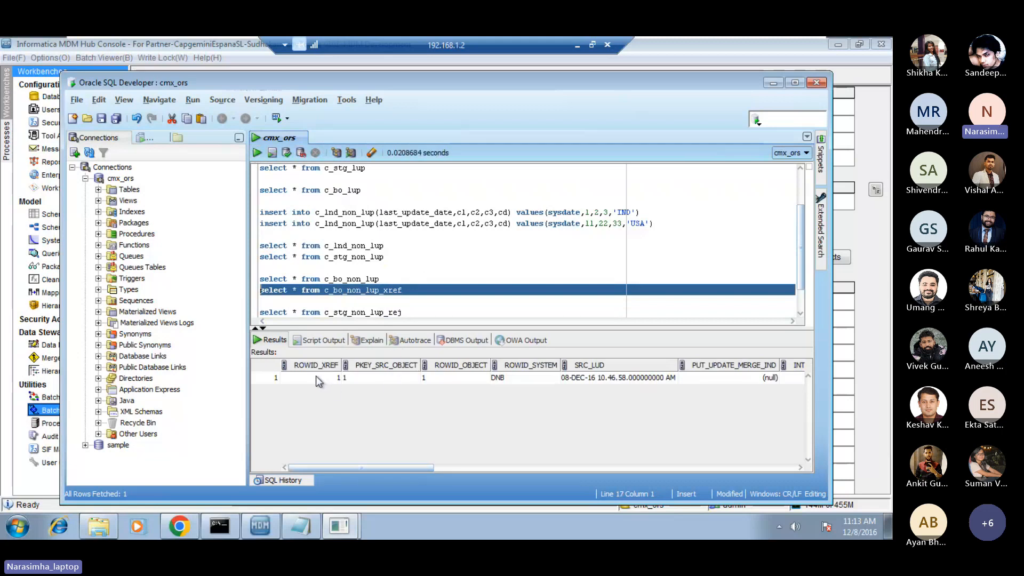
# Examine the cross-reference row across its columns, from ROWID_XREF and PKEY_SRC_OBJECT through to CD and S_CD.
pyautogui.click(317, 377)
pyautogui.press('Right')
pyautogui.press('Right')
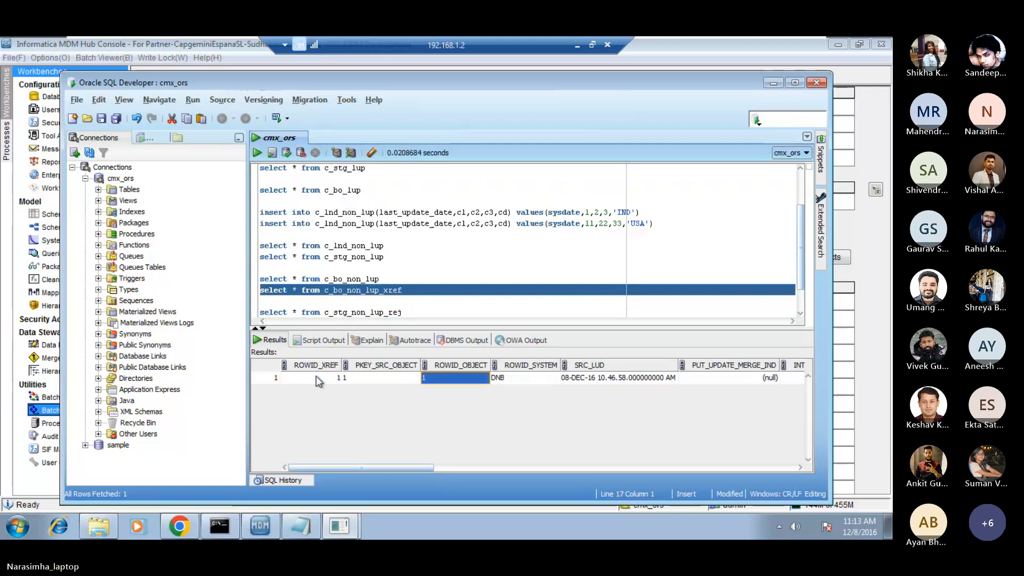
pyautogui.press('Left')
pyautogui.press('Right')
pyautogui.press('Right')
pyautogui.press('Right')
pyautogui.press('Right')
pyautogui.press('Right')
pyautogui.press('Right')
pyautogui.press('Right')
pyautogui.press('Right')
pyautogui.press('Right')
pyautogui.press('Right')
pyautogui.press('Right')
pyautogui.press('Right')
pyautogui.press('Right')
pyautogui.press('Right')
pyautogui.press('Right')
pyautogui.press('Right')
pyautogui.press('Right')
pyautogui.press('Right')
pyautogui.press('Right')
pyautogui.press('Right')
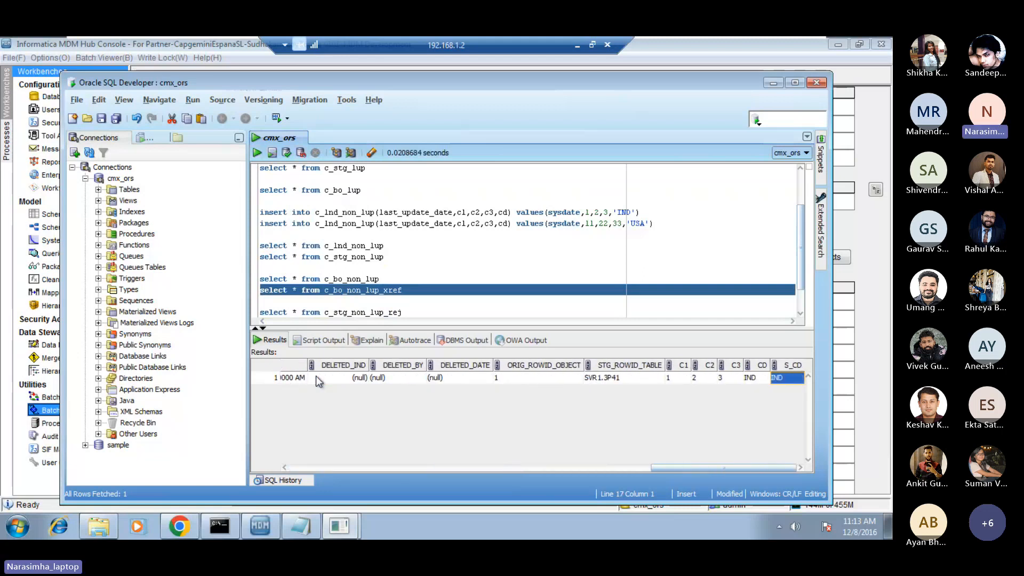
pyautogui.click(352, 467)
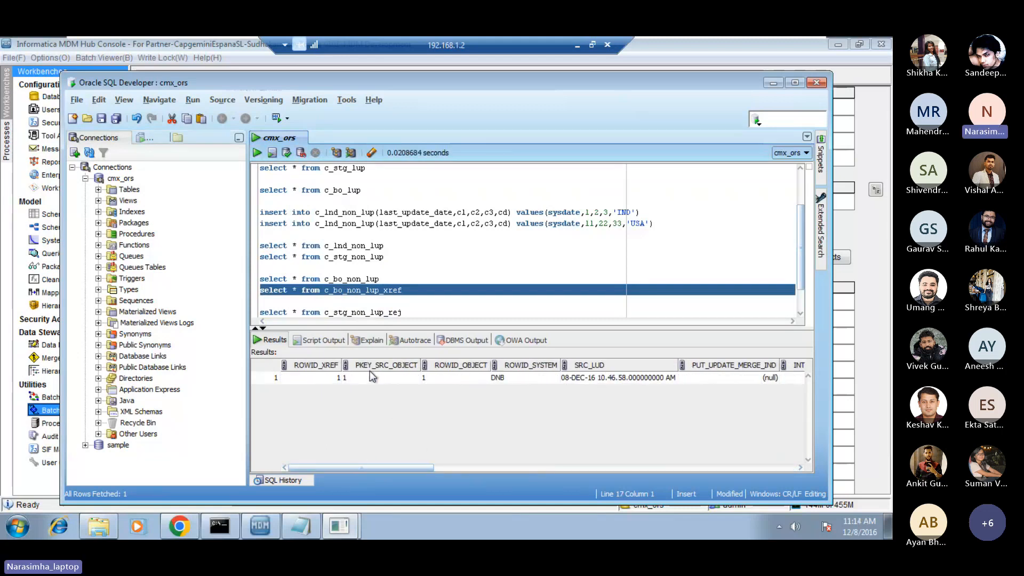
pyautogui.click(387, 380)
pyautogui.click(414, 301)
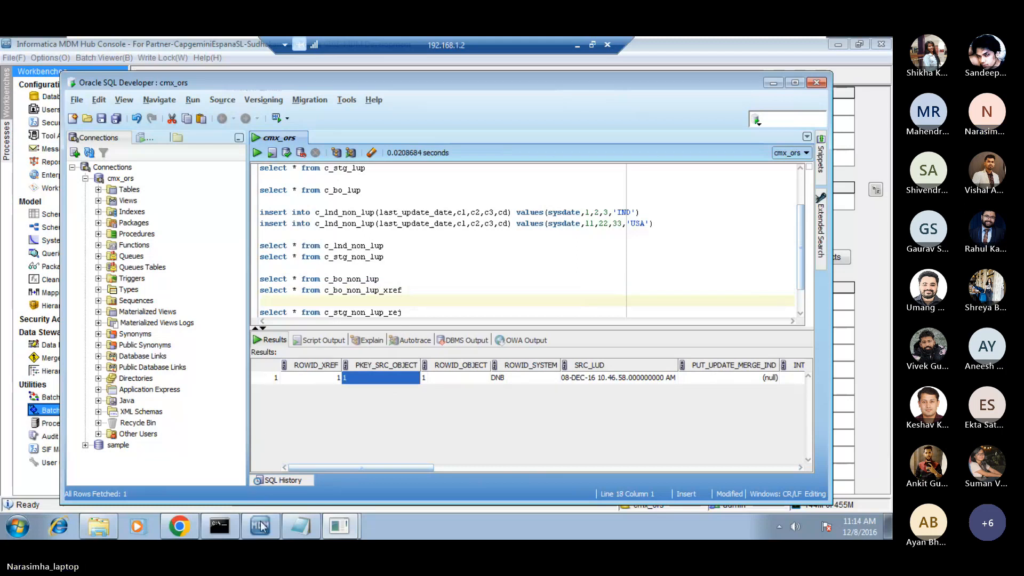
# Switch to the Informatica MDM Hub Console, open the Schema tool and collapse BO_NON_LUP and Landing Tables.
pyautogui.moveTo(260, 525)
pyautogui.click(272, 501)
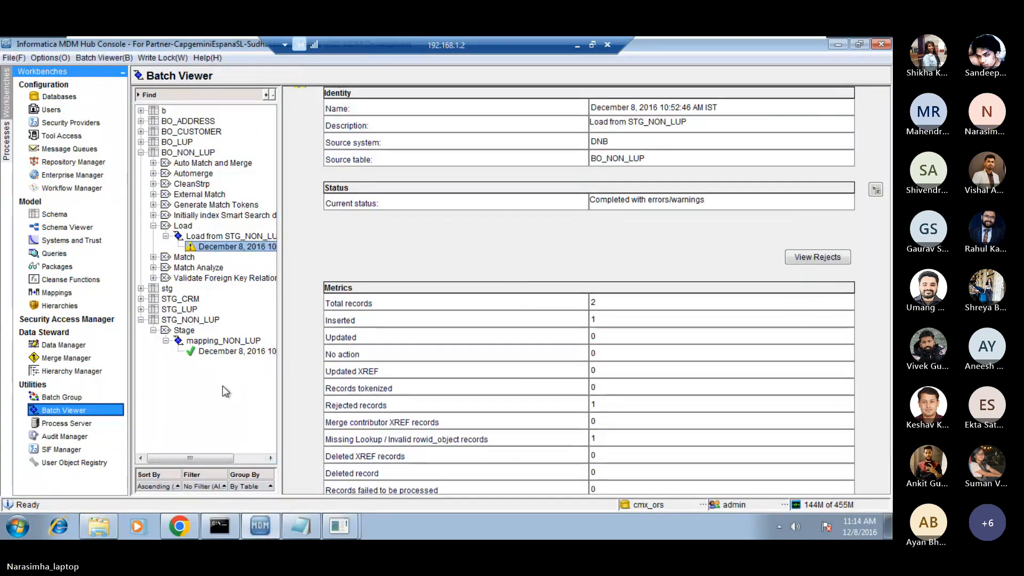
pyautogui.click(60, 215)
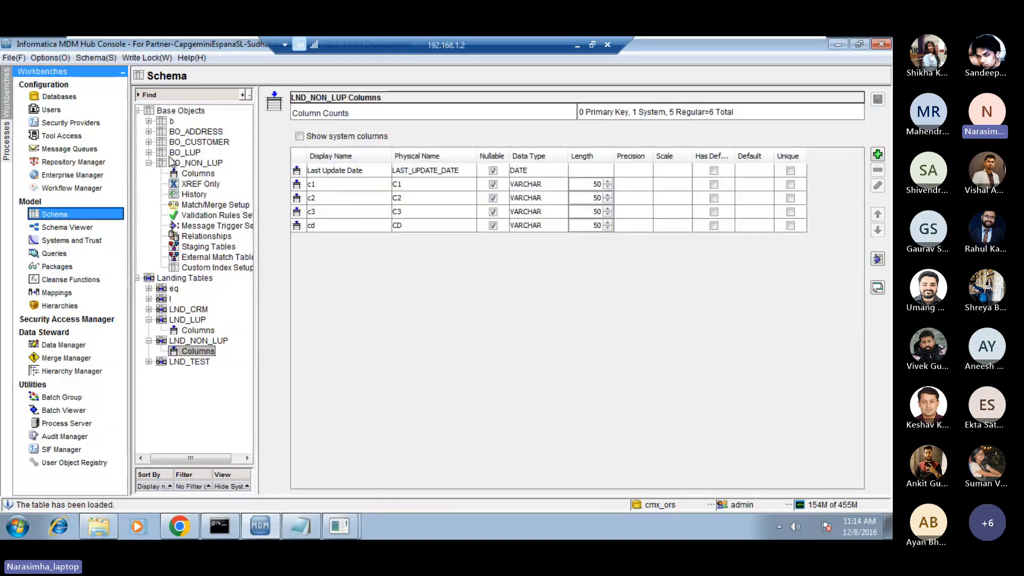
pyautogui.click(149, 163)
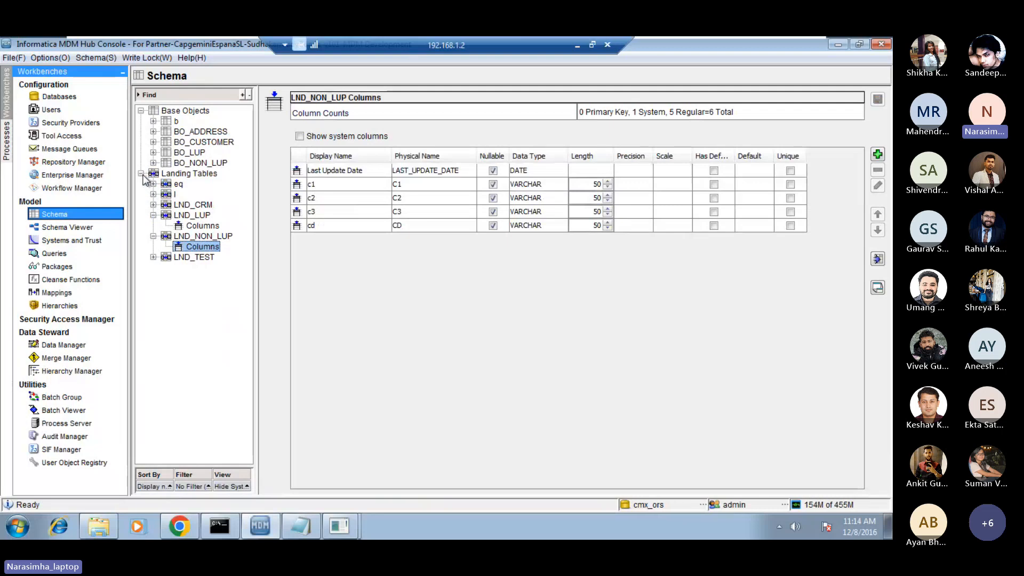
pyautogui.click(141, 173)
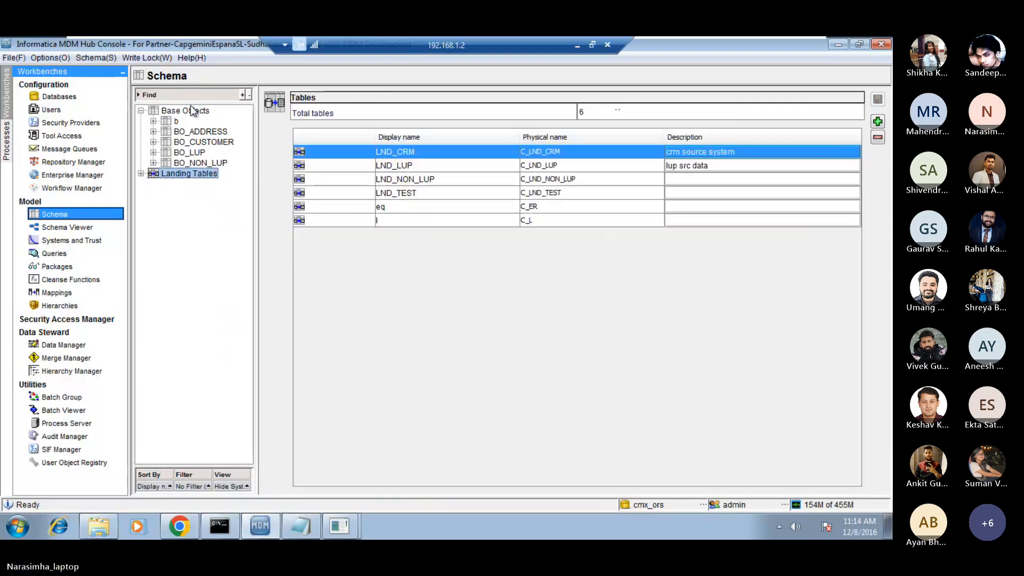
# Start adding a new base object with the display name BO_PSK.
pyautogui.click(193, 109)
pyautogui.rightClick(193, 111)
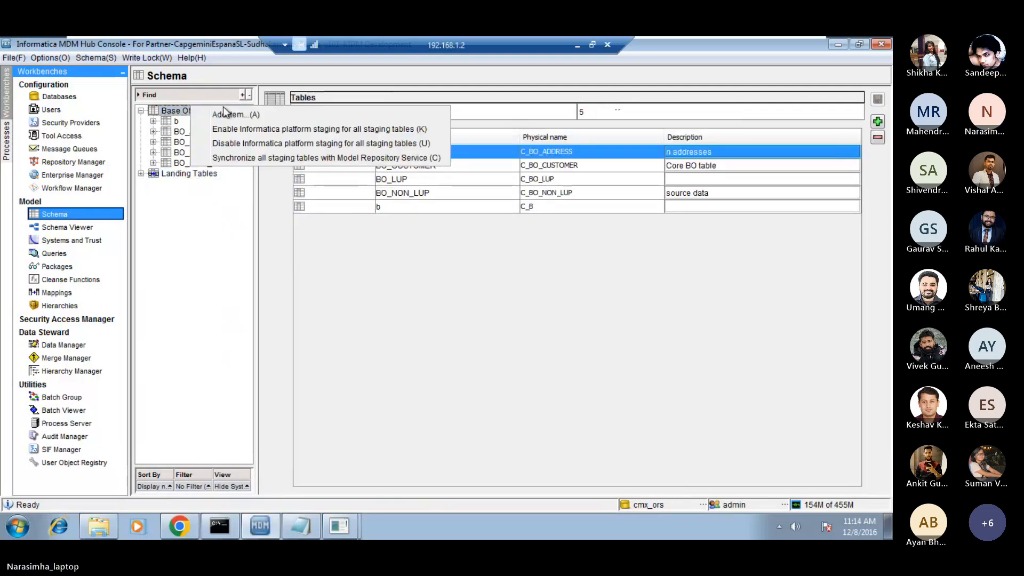
pyautogui.click(235, 113)
pyautogui.click(479, 235)
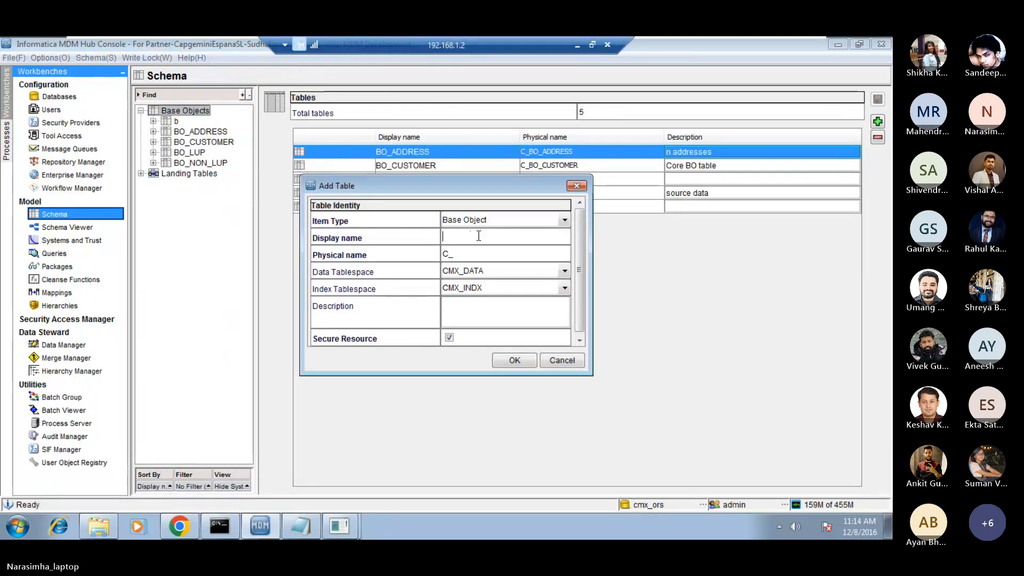
pyautogui.write('BO_')
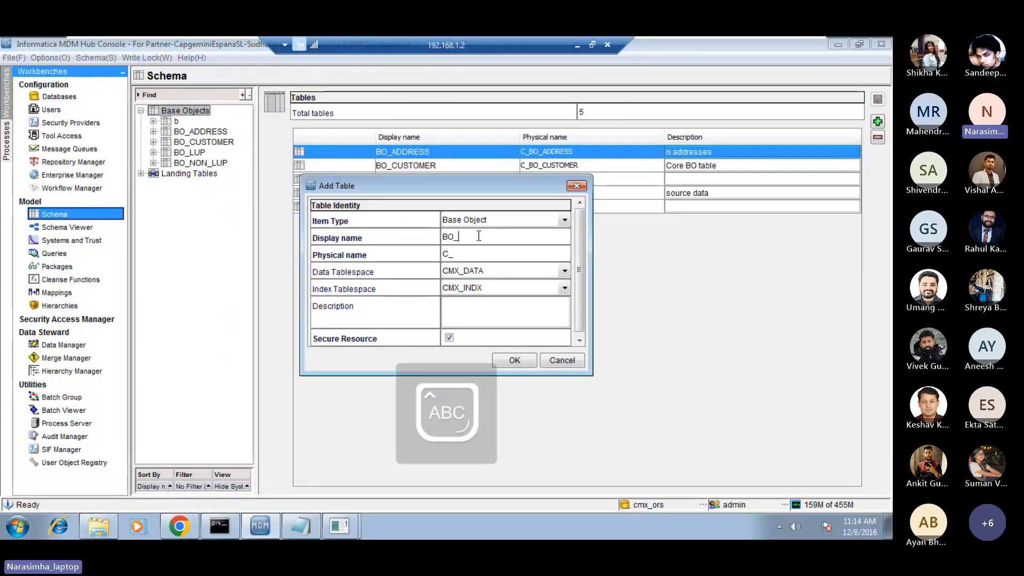
pyautogui.write('PSK')
pyautogui.press('capslock')
pyautogui.press('Tab')
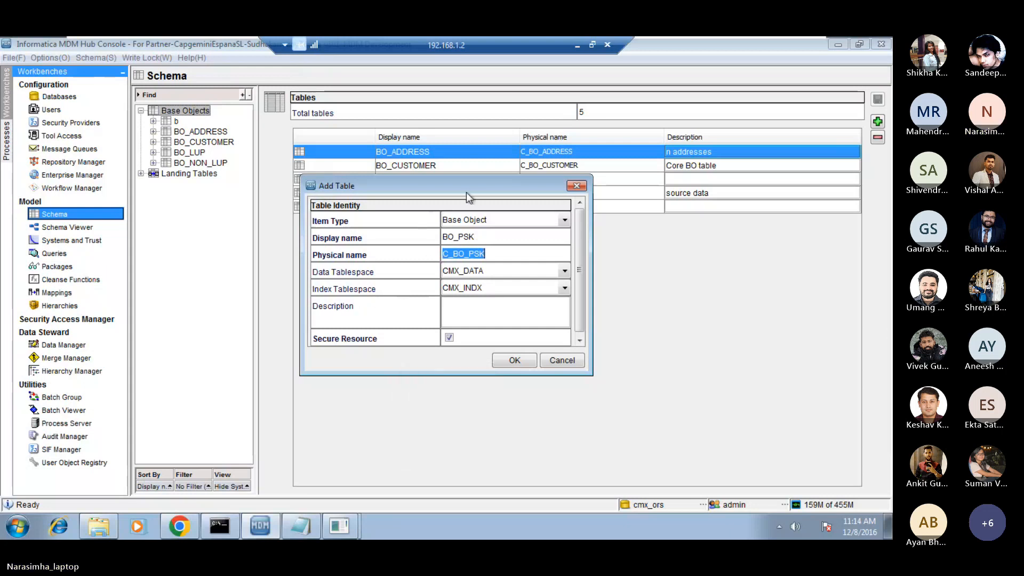
# Review the new table's display and physical names and create the base object.
pyautogui.moveTo(473, 190); pyautogui.dragTo(404, 189)
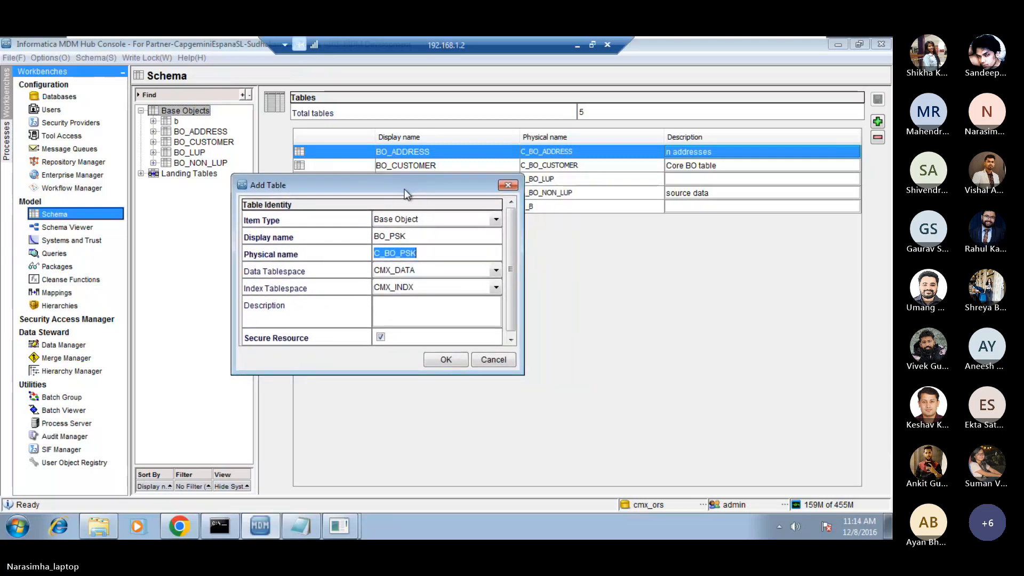
pyautogui.click(429, 253)
pyautogui.click(428, 235)
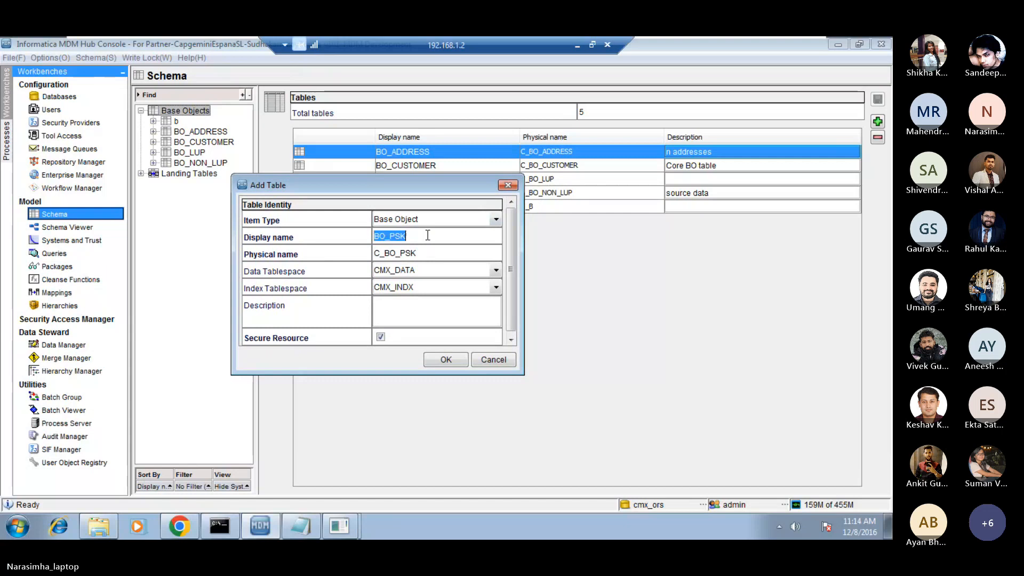
pyautogui.click(428, 236)
pyautogui.doubleClick(427, 235)
pyautogui.moveTo(424, 186)
pyautogui.mouseDown()
pyautogui.moveTo(403, 202)
pyautogui.moveTo(407, 194)
pyautogui.mouseUp()
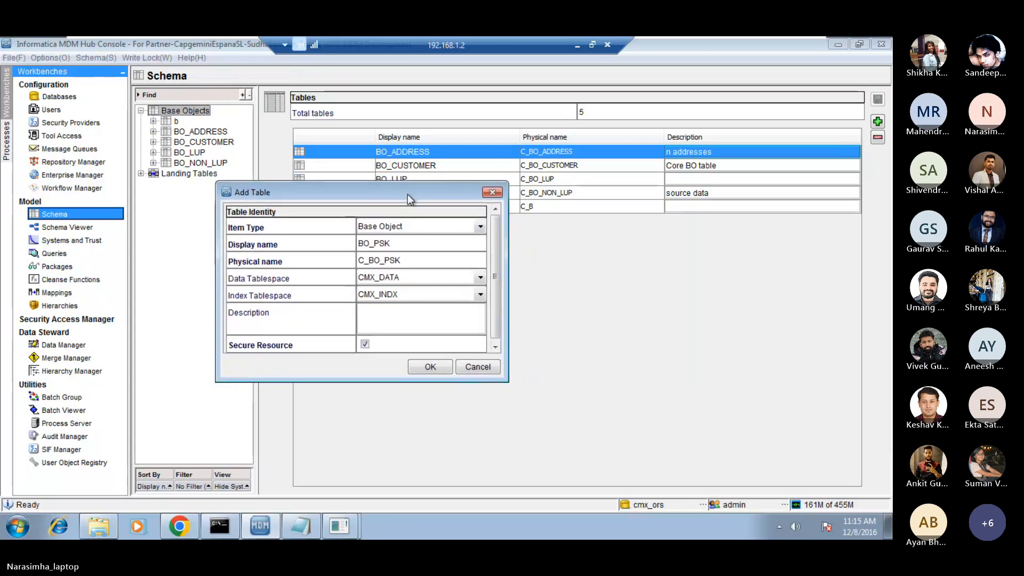
pyautogui.doubleClick(383, 241)
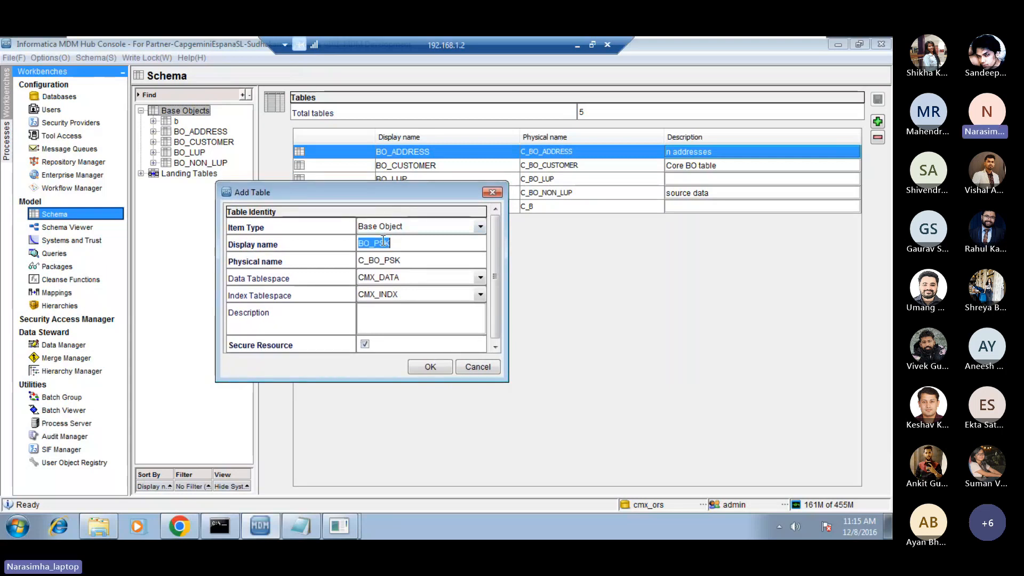
pyautogui.click(400, 243)
pyautogui.click(430, 366)
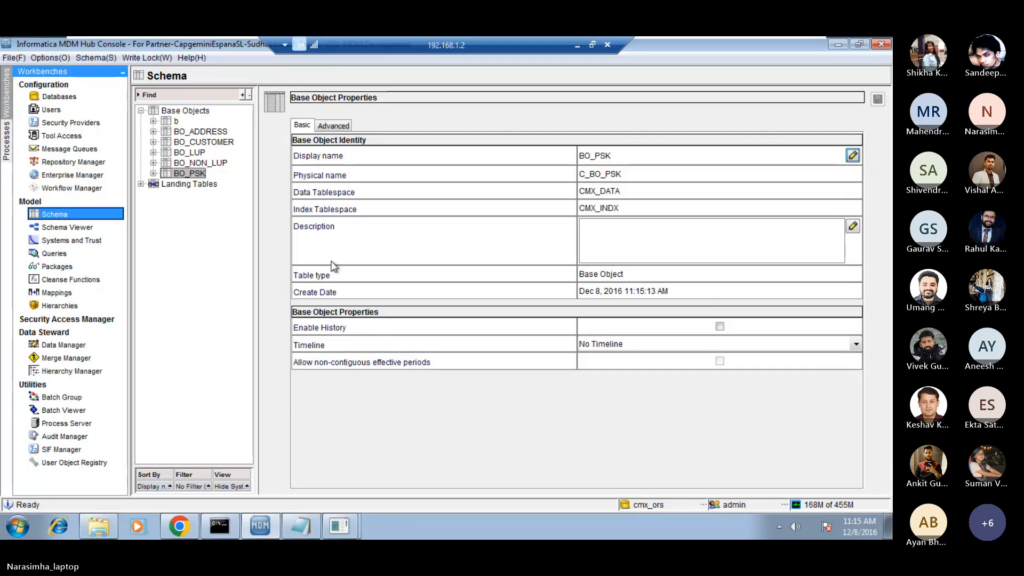
# Add two VARCHAR columns of length 50, c1 and c2, to BO_PSK and save them.
pyautogui.click(154, 174)
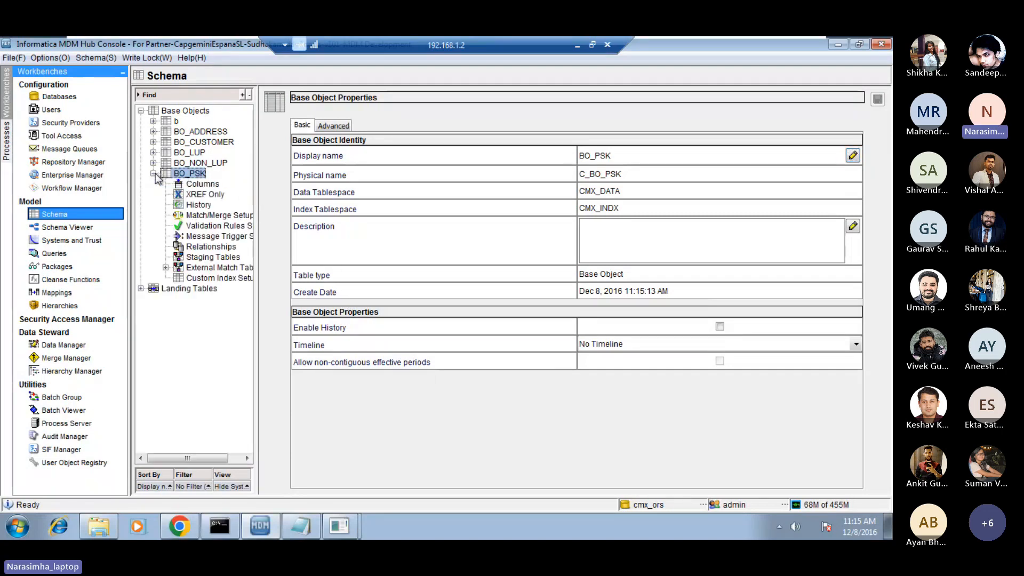
pyautogui.click(199, 185)
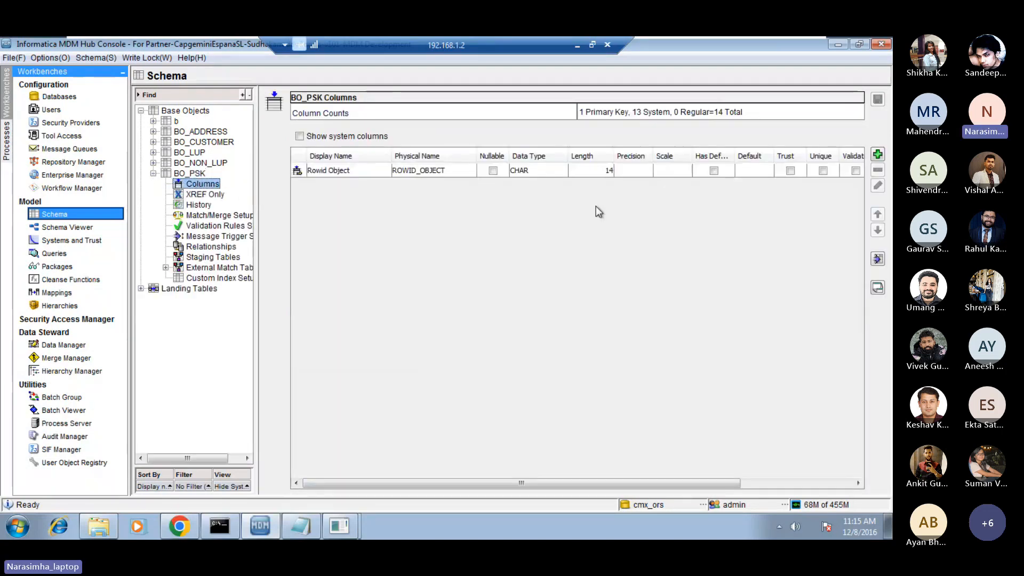
pyautogui.click(878, 155)
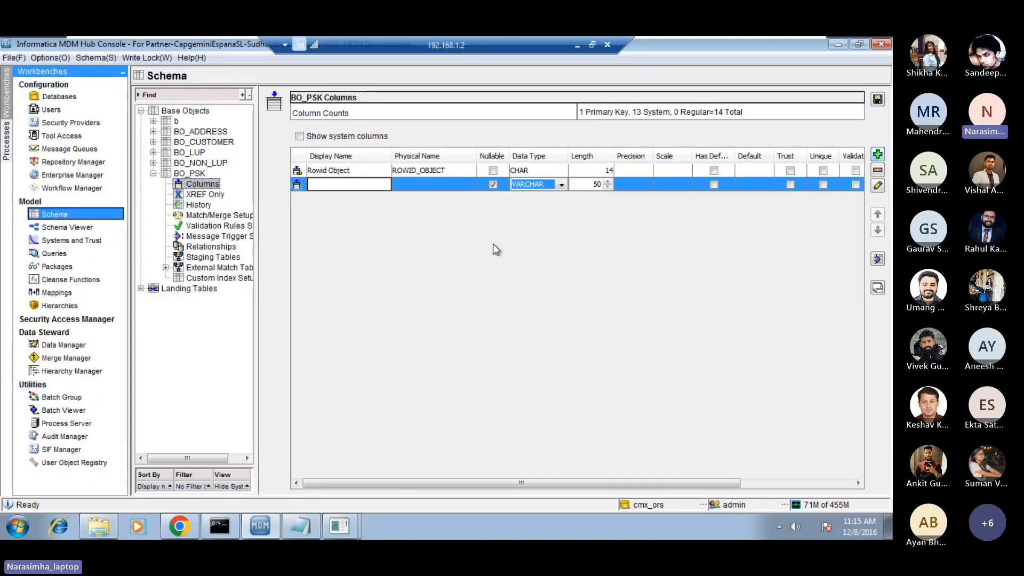
pyautogui.write('c1')
pyautogui.click(879, 154)
pyautogui.write('c')
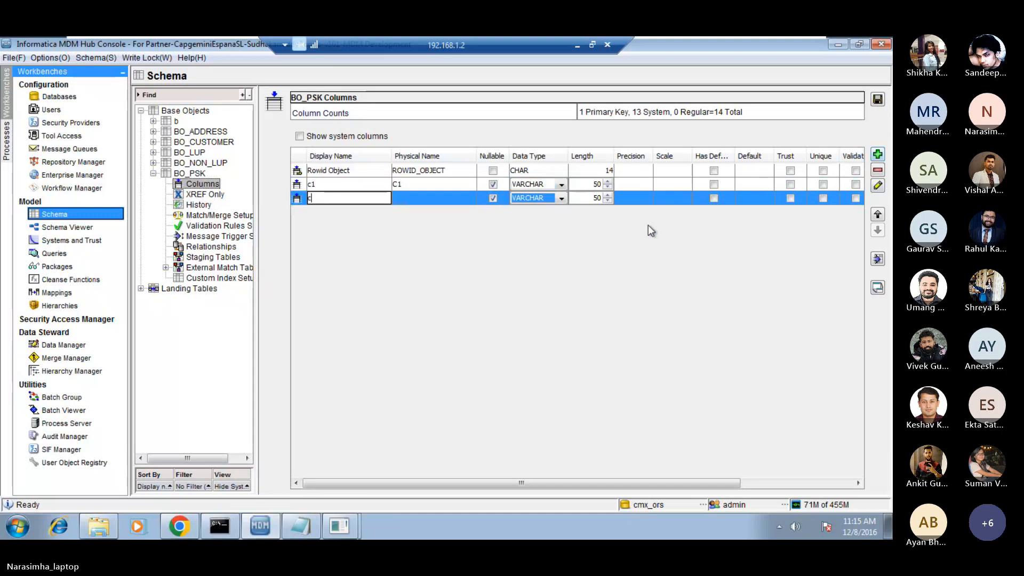
pyautogui.write('2')
pyautogui.click(648, 226)
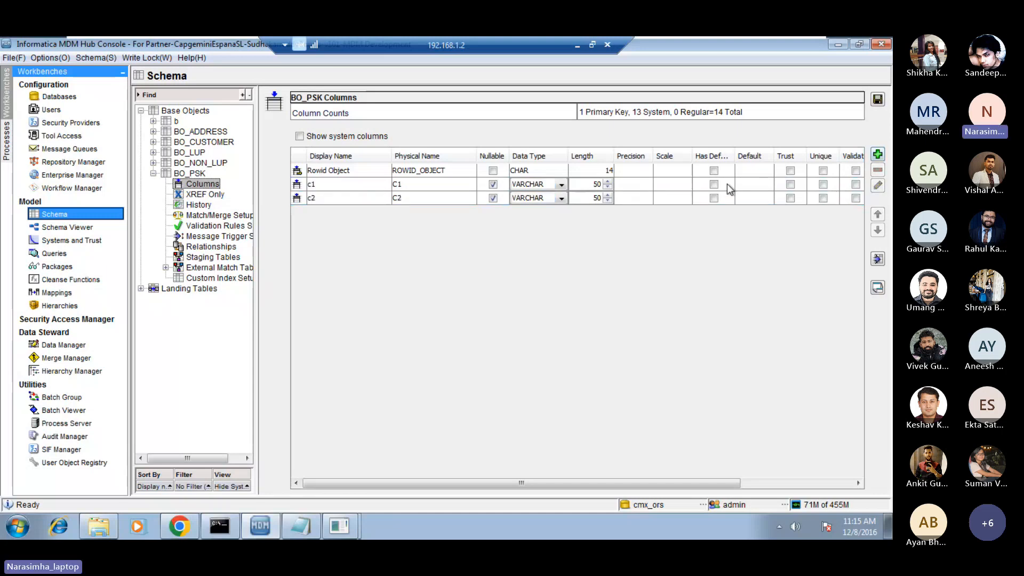
pyautogui.click(878, 99)
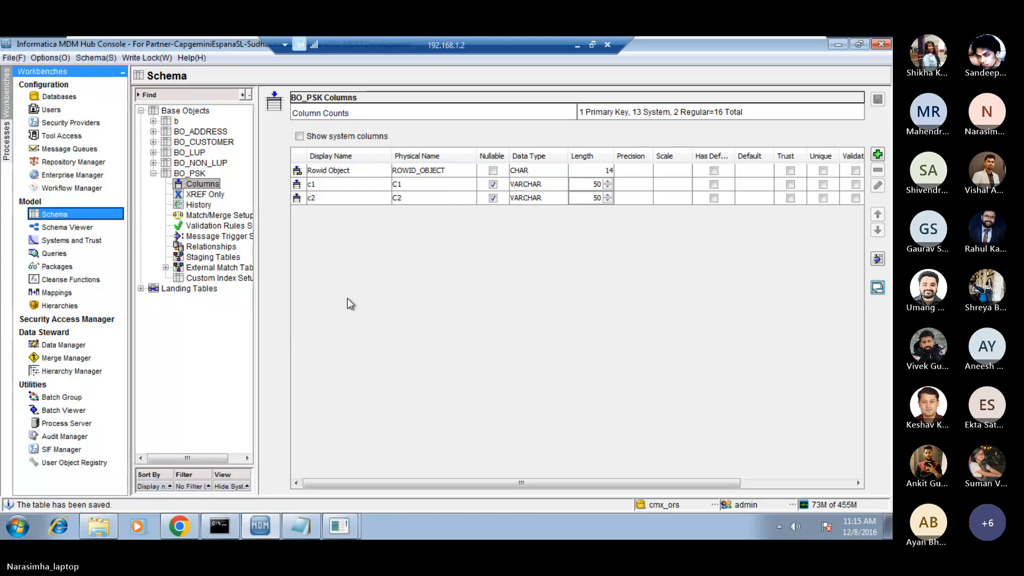
# Start adding a staging table to the BO_PSK base object with the display name STG_PSK.
pyautogui.click(203, 260)
pyautogui.rightClick(202, 260)
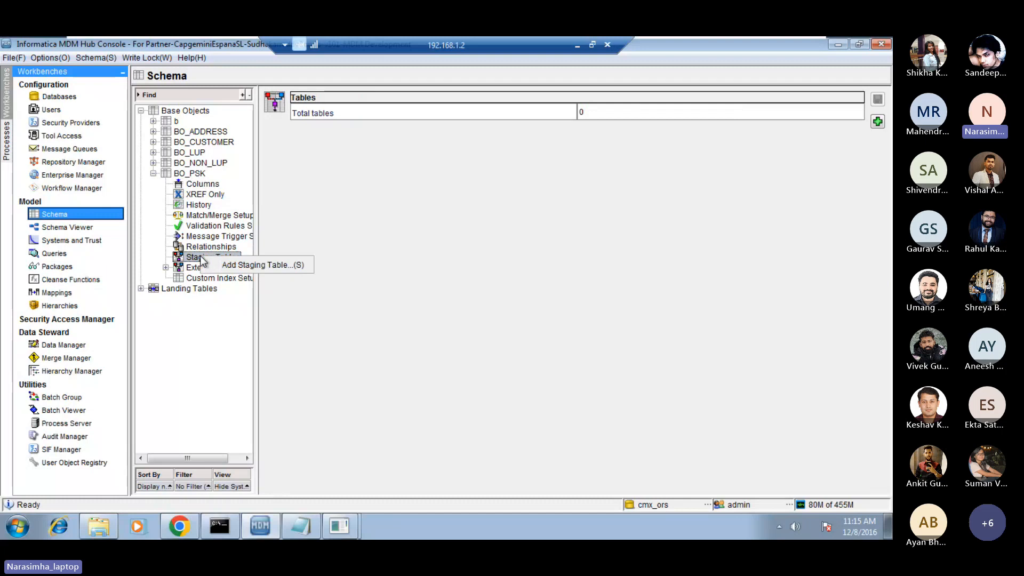
pyautogui.click(575, 42)
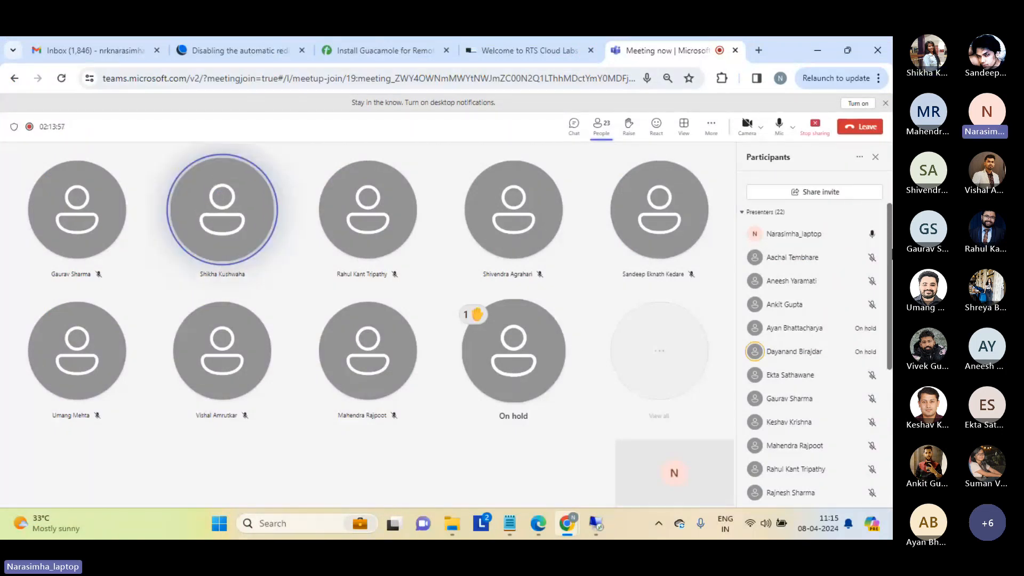
pyautogui.moveTo(607, 514)
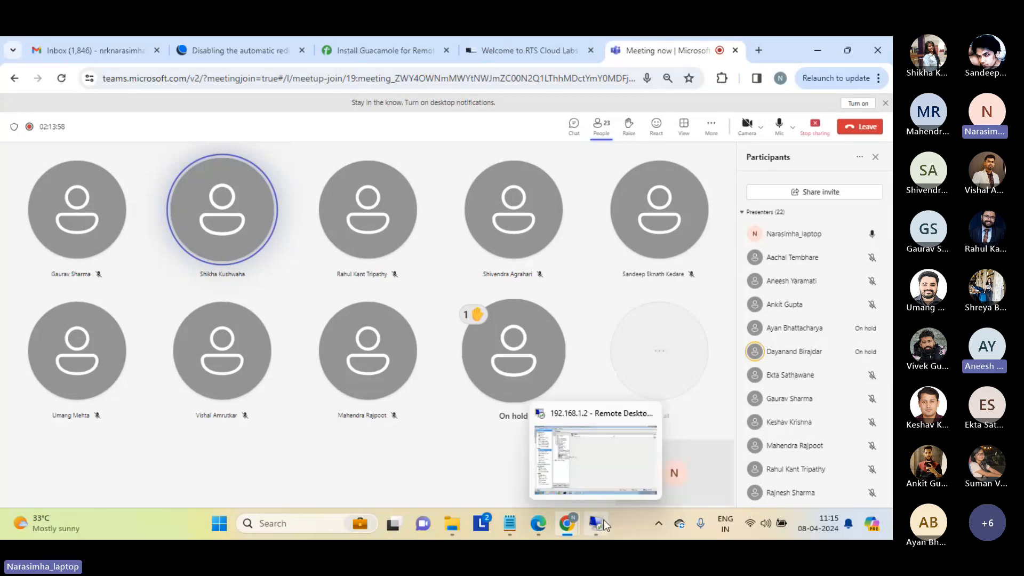
pyautogui.click(546, 443)
pyautogui.click(239, 265)
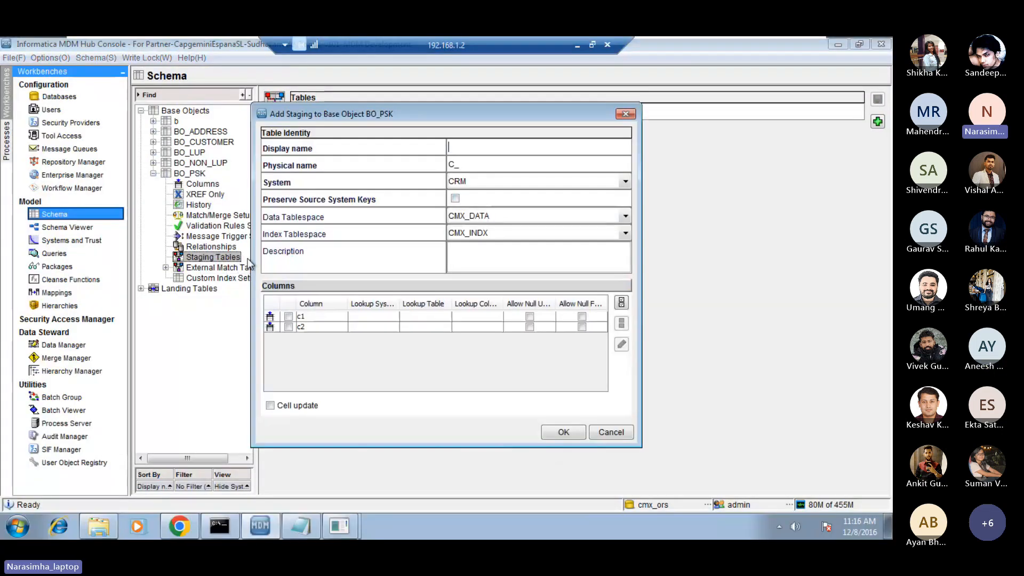
pyautogui.press('capslock')
pyautogui.write('STG_')
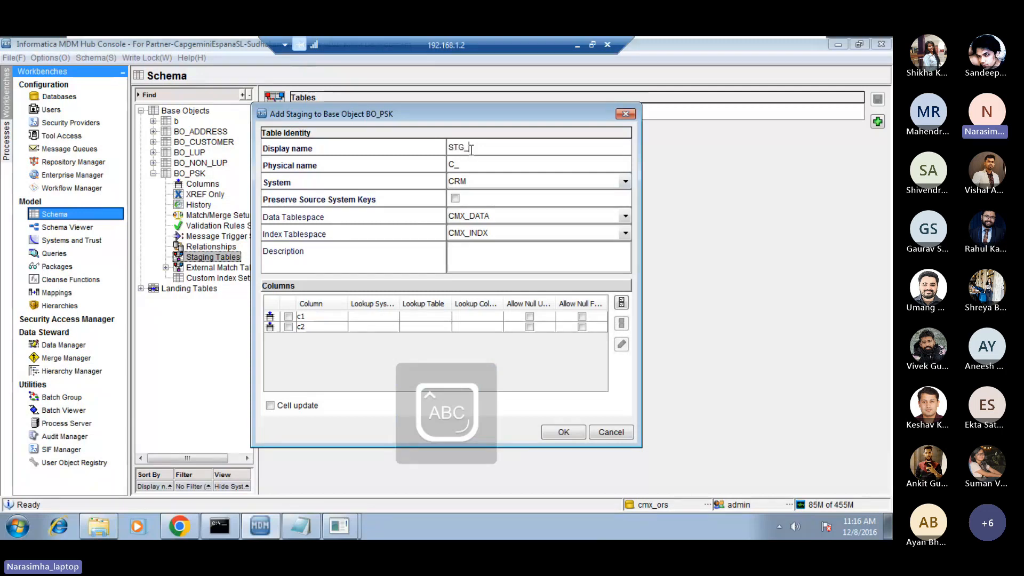
pyautogui.write('PSK')
pyautogui.press('capslock')
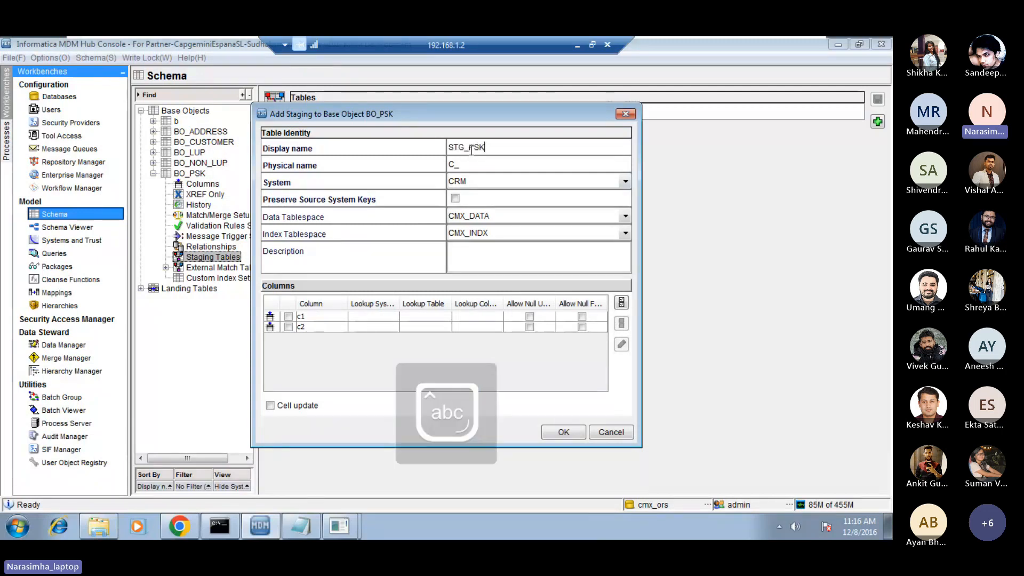
pyautogui.press('Tab')
# Set the source system of the STG_PSK staging table to s1.
pyautogui.click(494, 177)
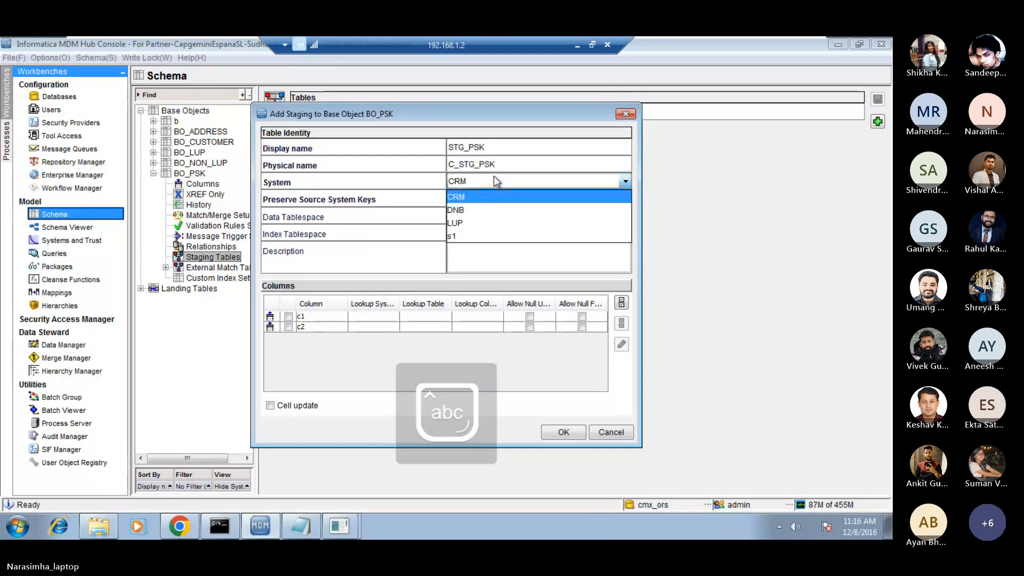
pyautogui.click(446, 236)
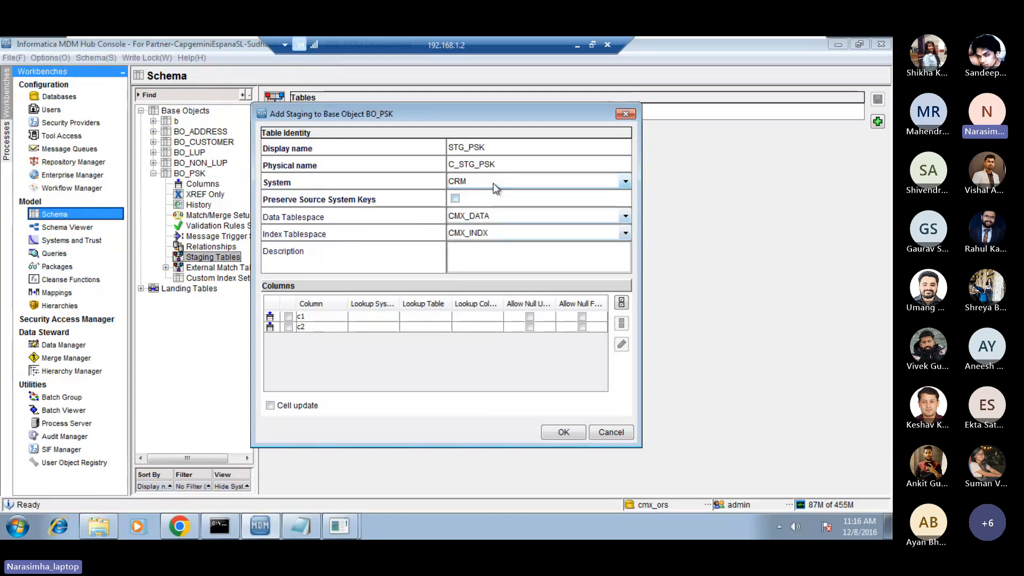
pyautogui.click(493, 183)
pyautogui.click(469, 235)
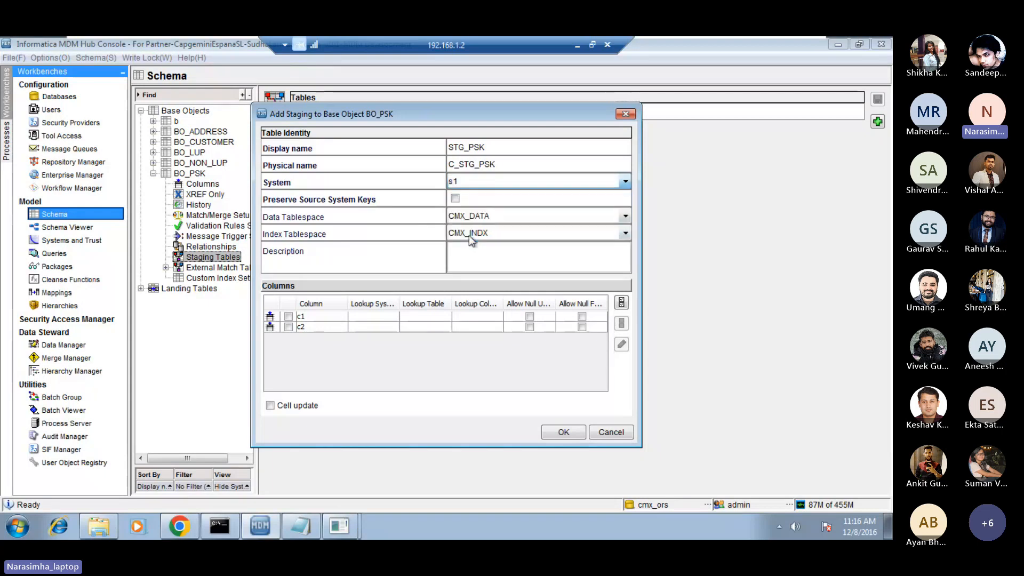
# Preserve source system keys with a highest reserved key of 1000 and create the staging table with columns c1 and c2.
pyautogui.click(455, 198)
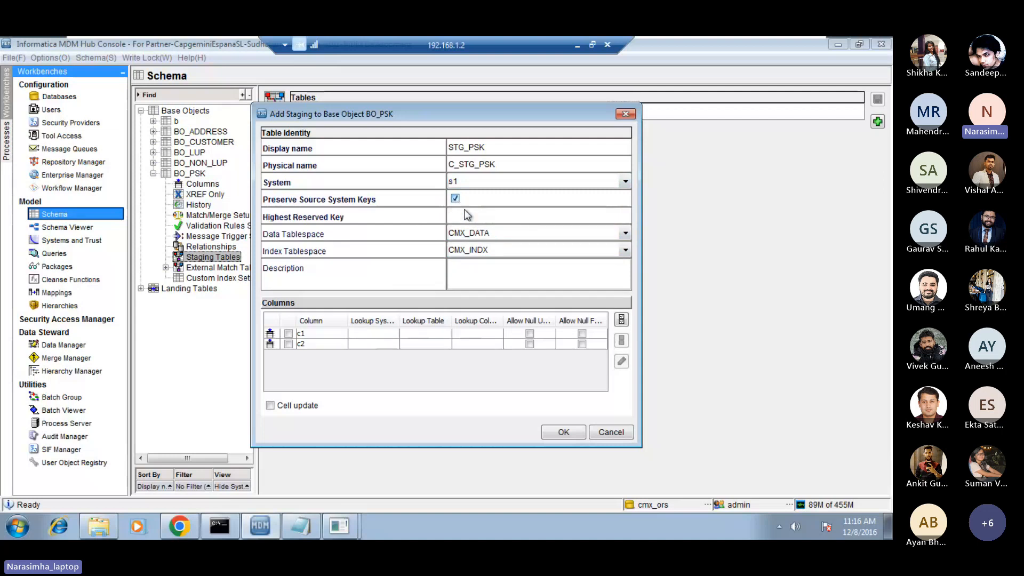
pyautogui.click(469, 212)
pyautogui.write('100')
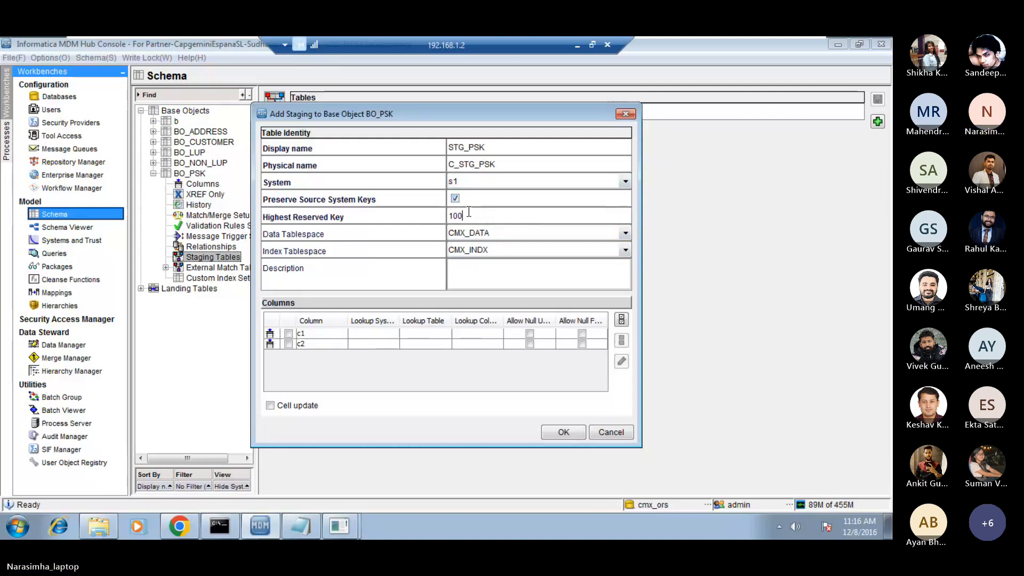
pyautogui.write('0')
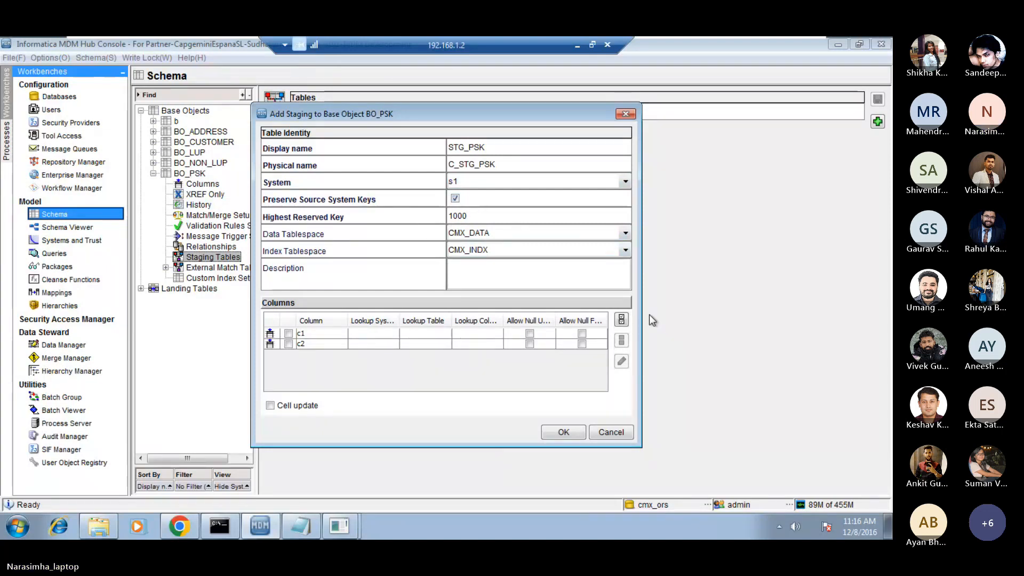
pyautogui.click(622, 319)
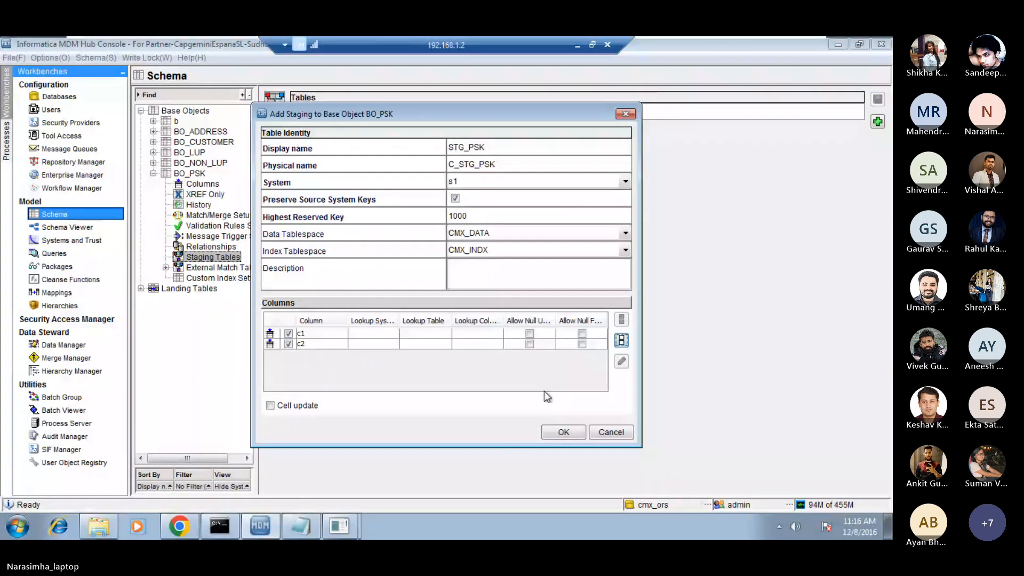
pyautogui.click(563, 433)
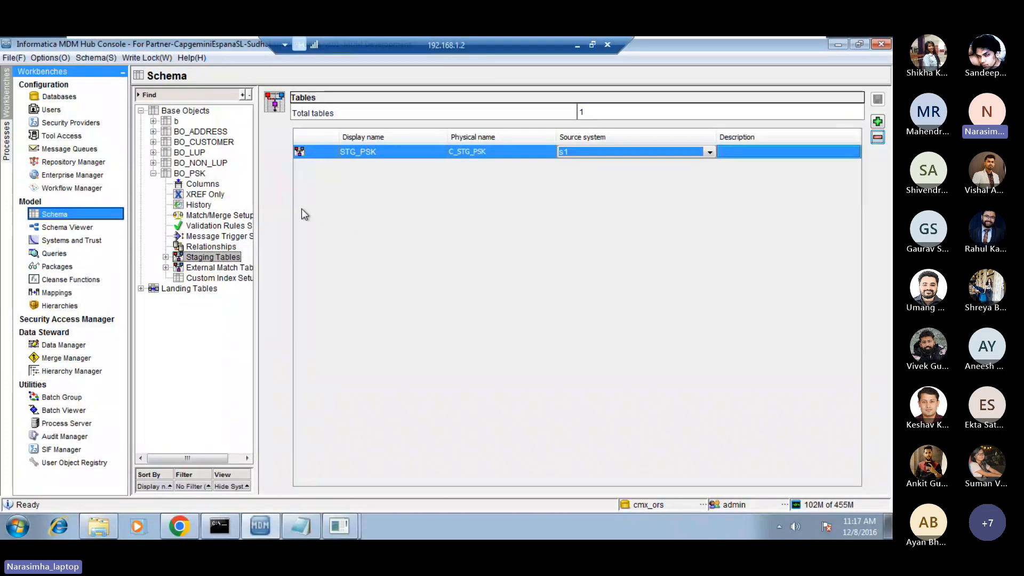
# Create a new landing table with the display name LND_PSK and physical name C_LND_PSK.
pyautogui.click(142, 289)
pyautogui.click(180, 292)
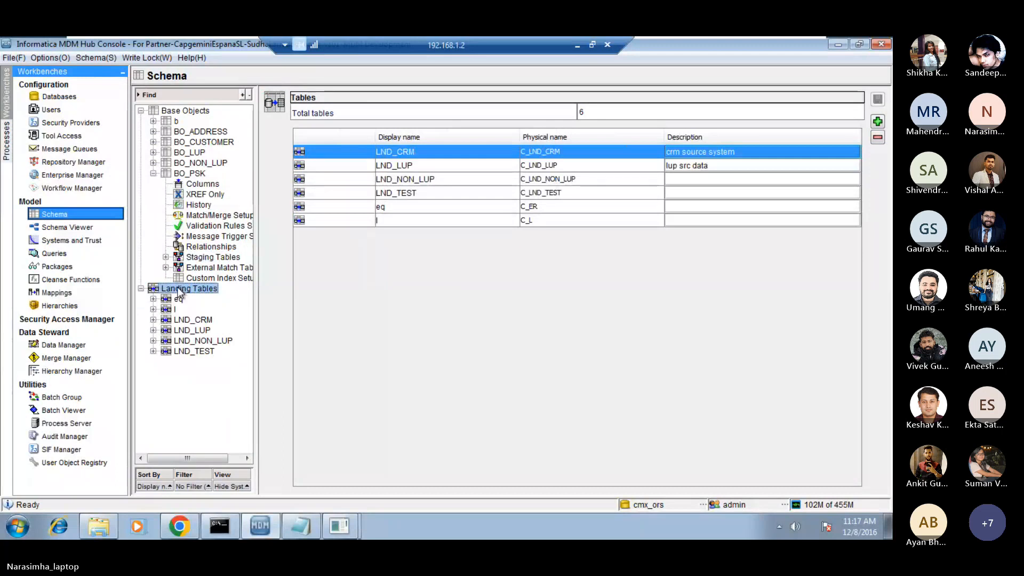
pyautogui.rightClick(180, 292)
pyautogui.click(207, 295)
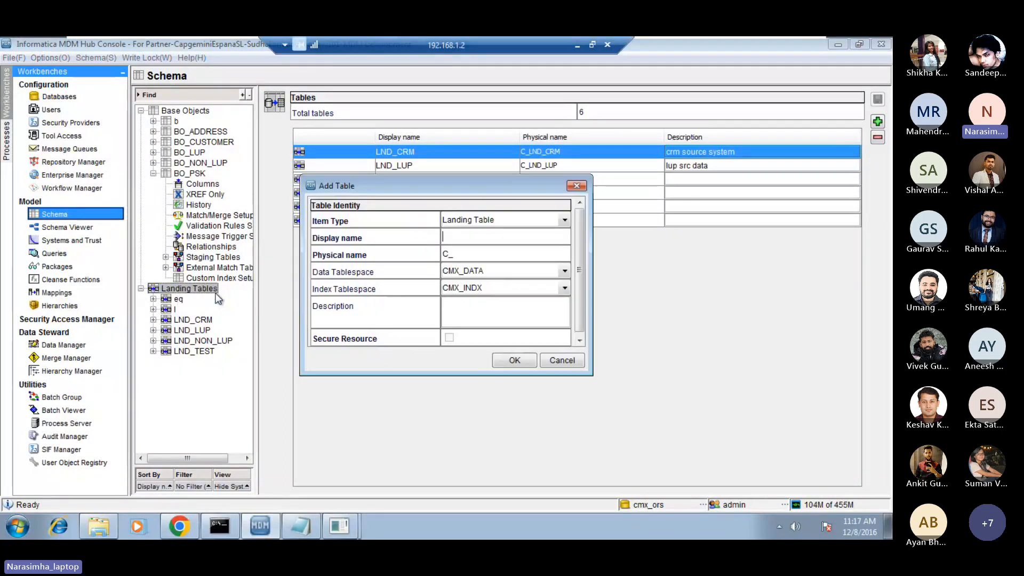
pyautogui.click(480, 236)
pyautogui.press('capslock')
pyautogui.write('LN')
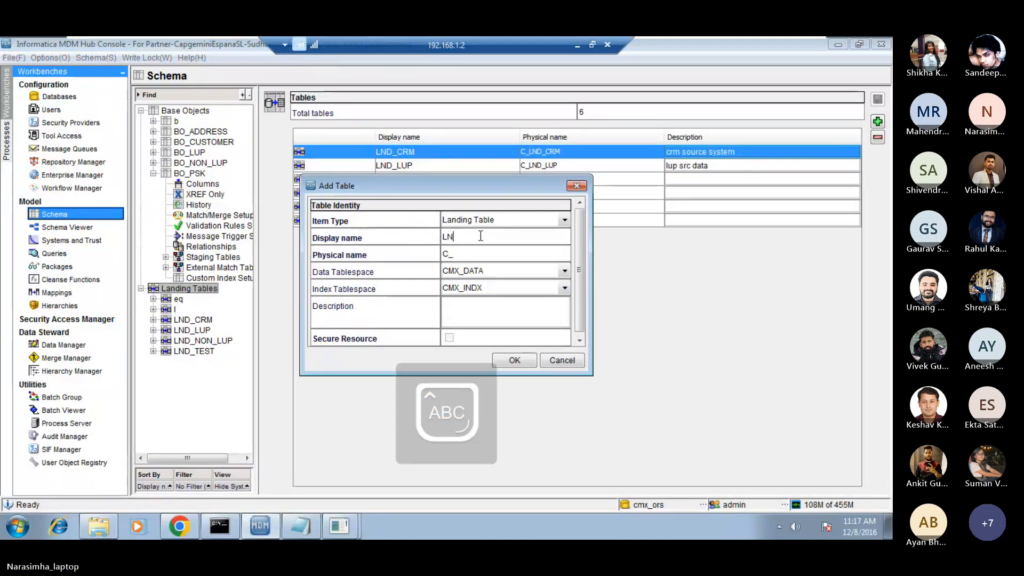
pyautogui.write('D_PSK')
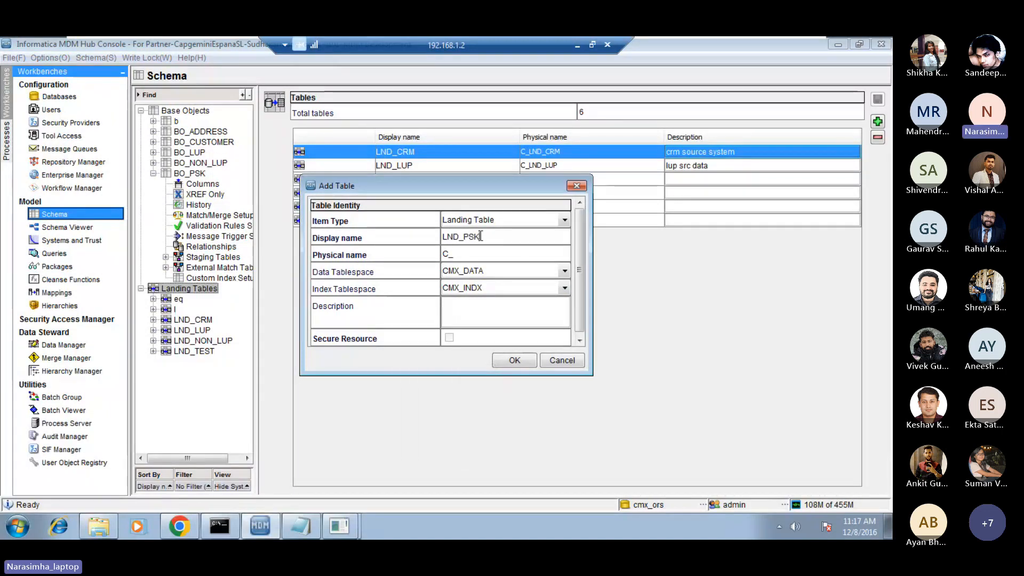
pyautogui.press('capslock')
pyautogui.press('Tab')
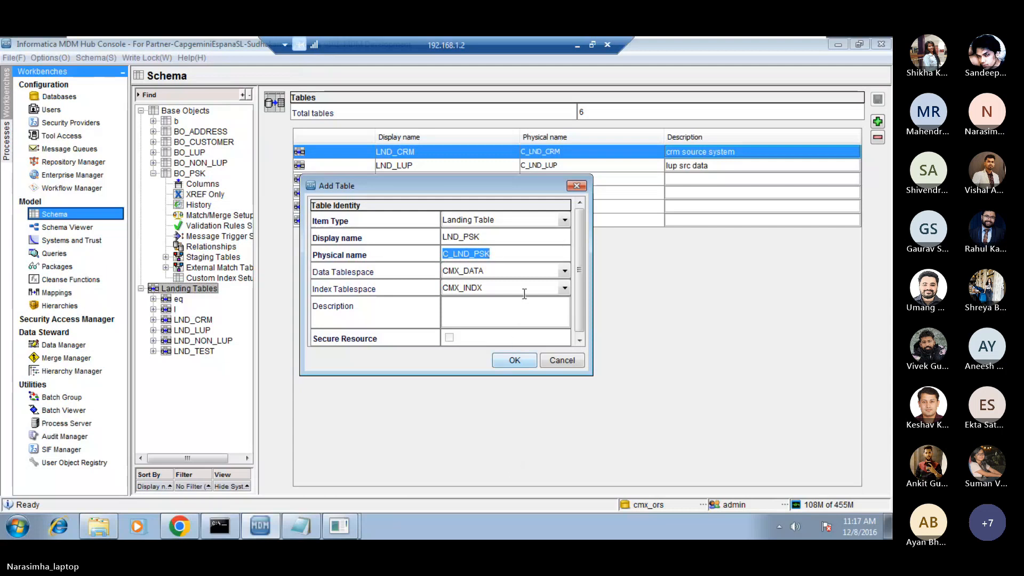
pyautogui.click(499, 254)
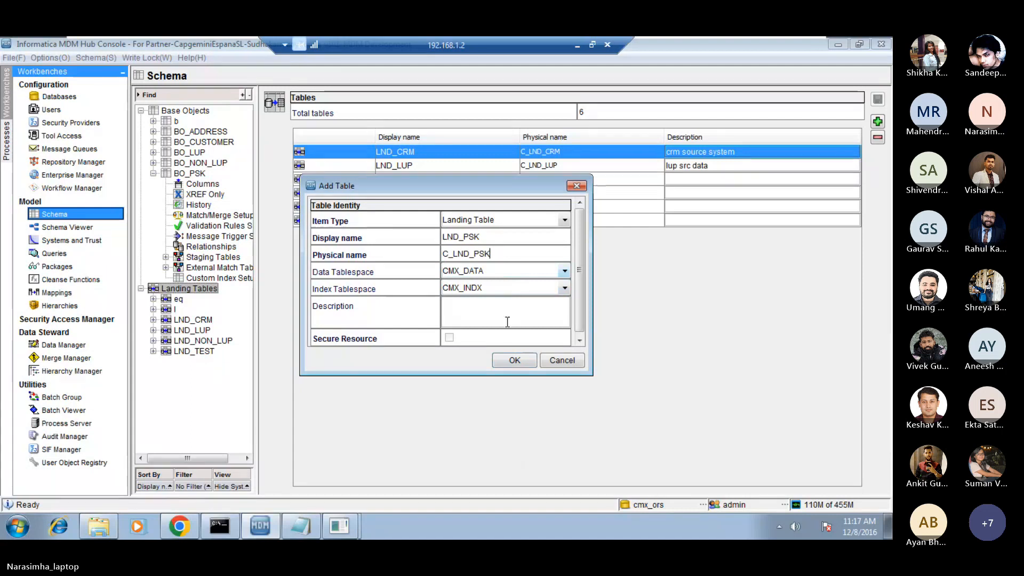
pyautogui.click(513, 361)
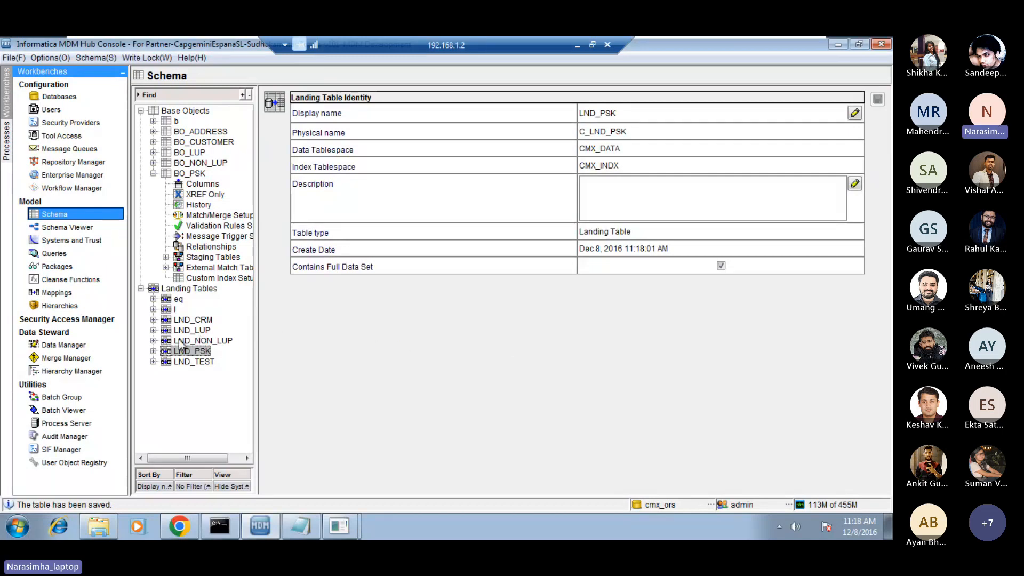
# Add two VARCHAR columns of length 50, c1 and c2, to the LND_PSK landing table.
pyautogui.doubleClick(195, 351)
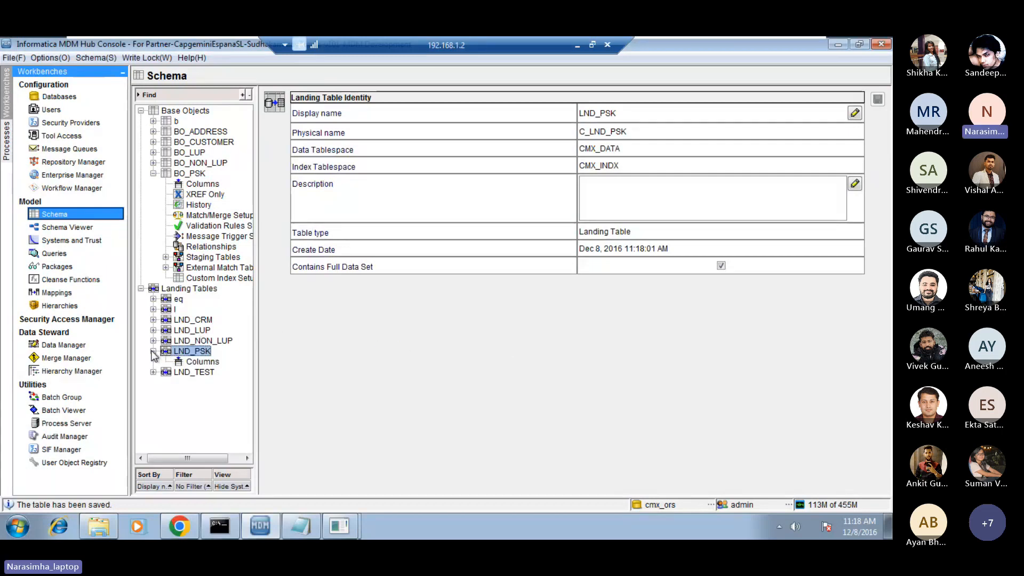
pyautogui.click(200, 363)
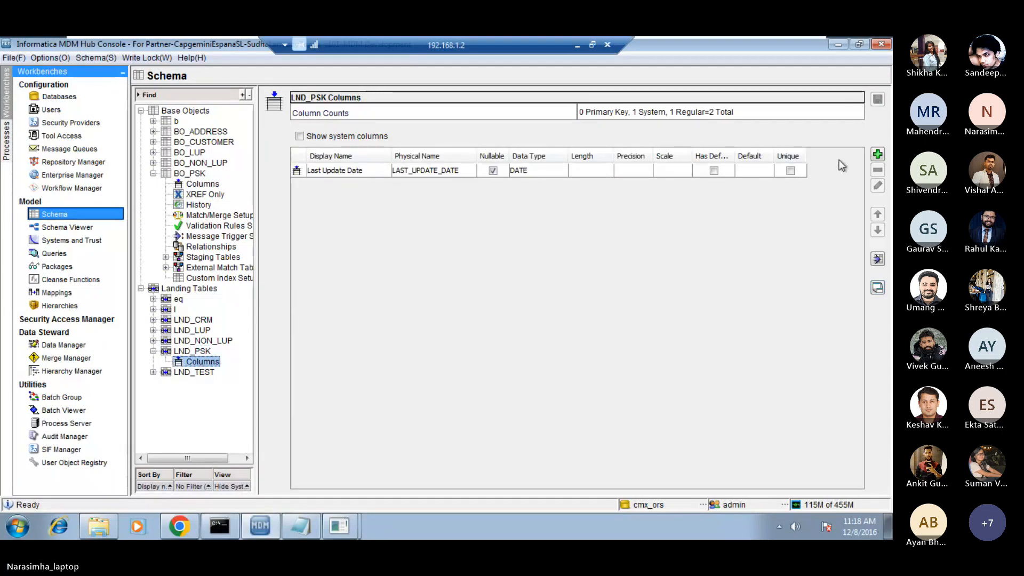
pyautogui.click(878, 154)
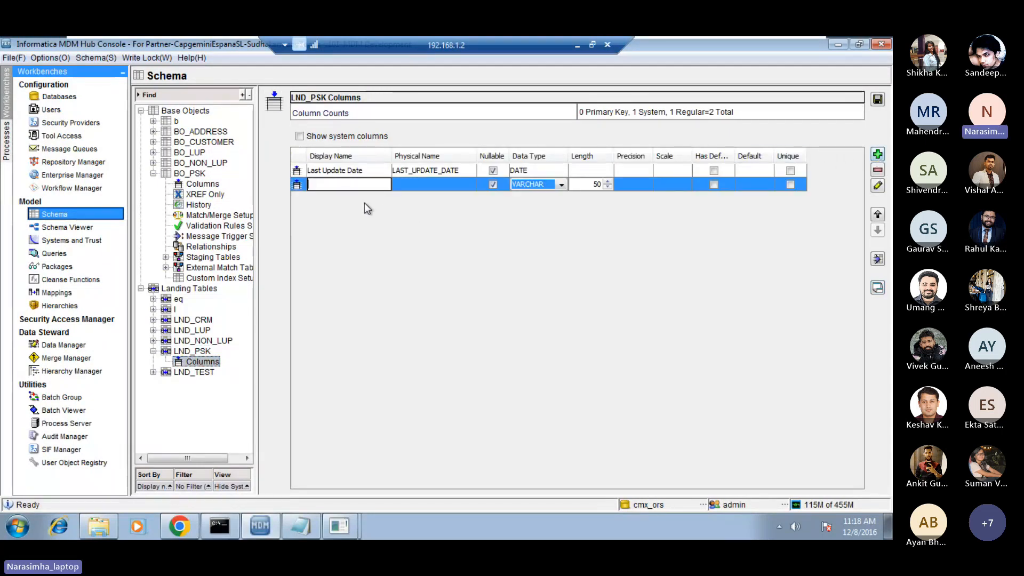
pyautogui.write('c1')
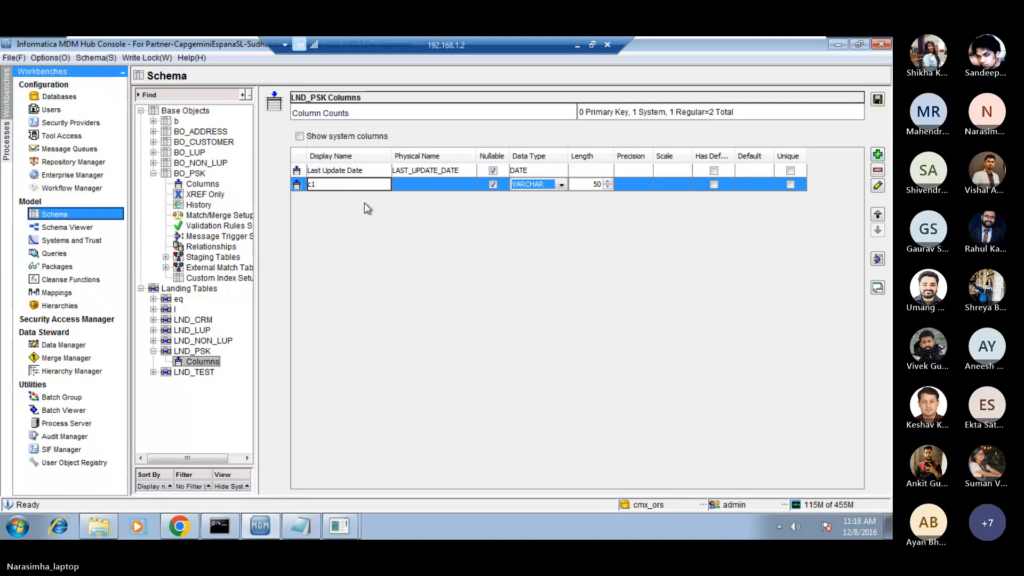
pyautogui.click(878, 155)
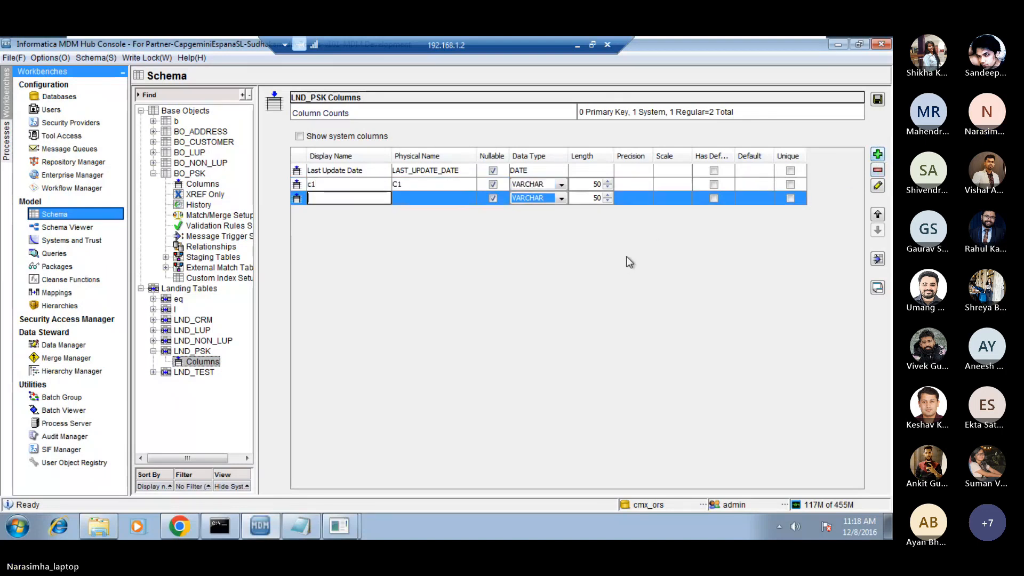
pyautogui.write('c2')
pyautogui.press('Return')
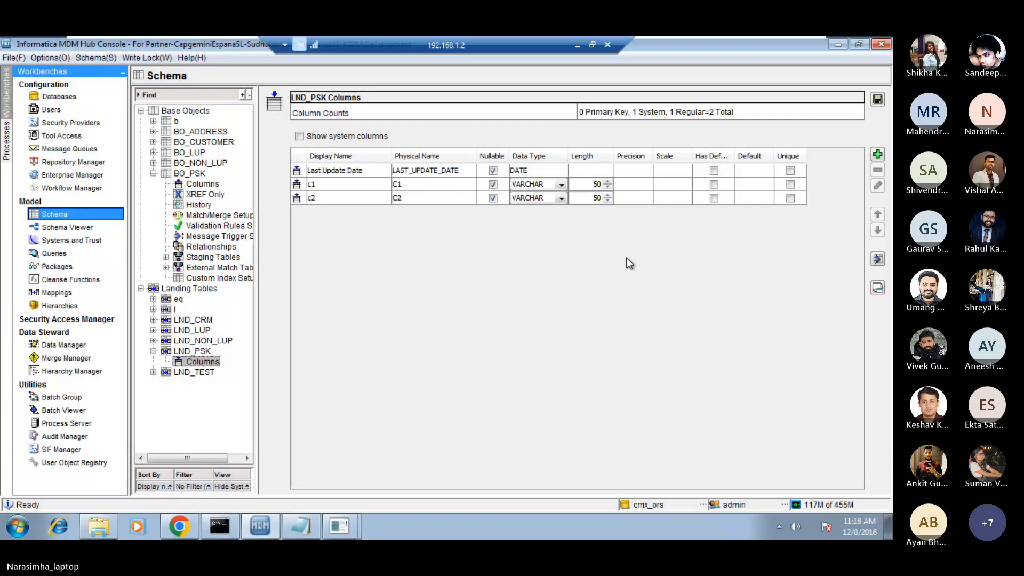
# Switch to the Mappings tool and save the changed LND_PSK column settings.
pyautogui.click(335, 184)
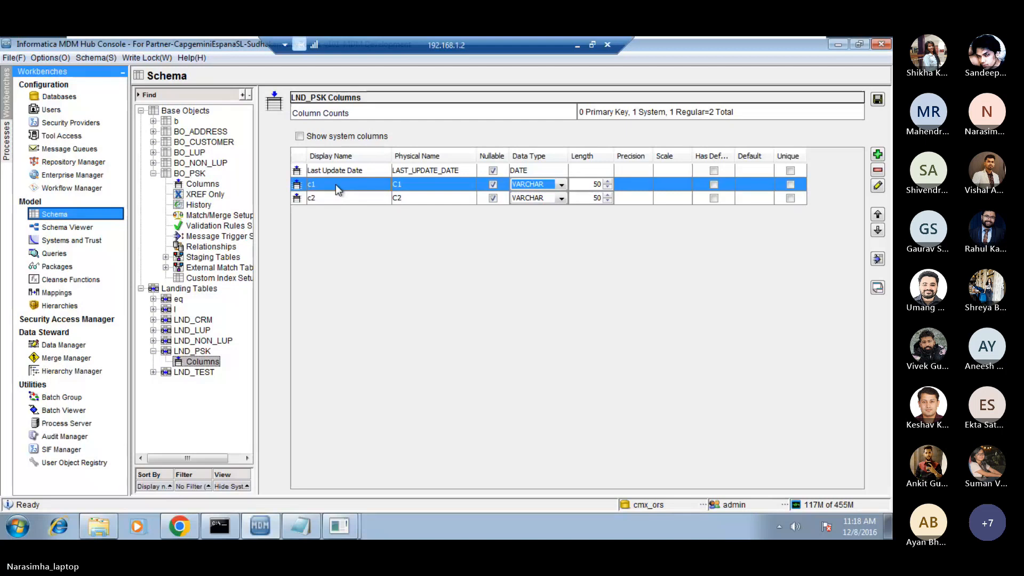
pyautogui.click(57, 292)
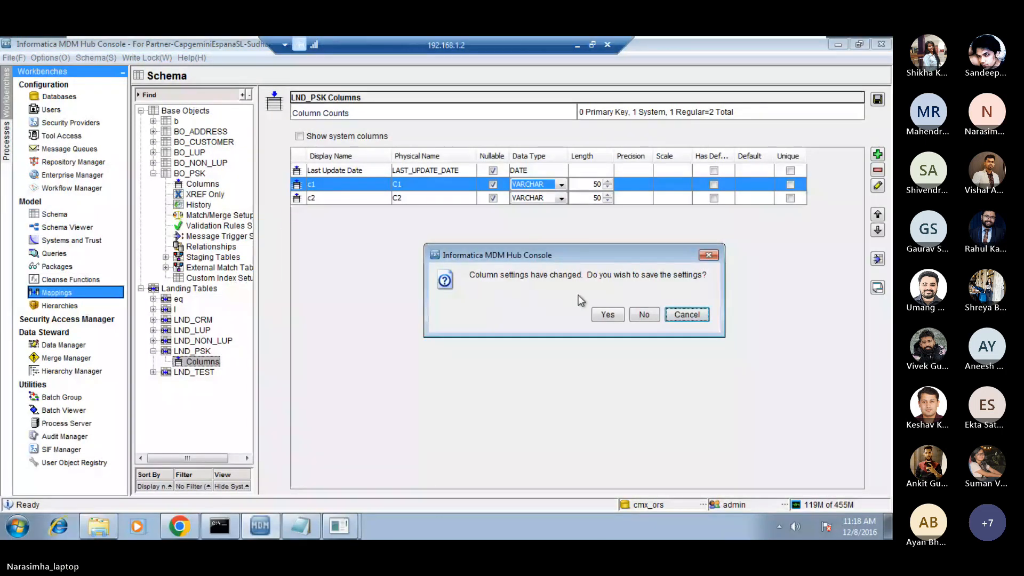
pyautogui.click(608, 315)
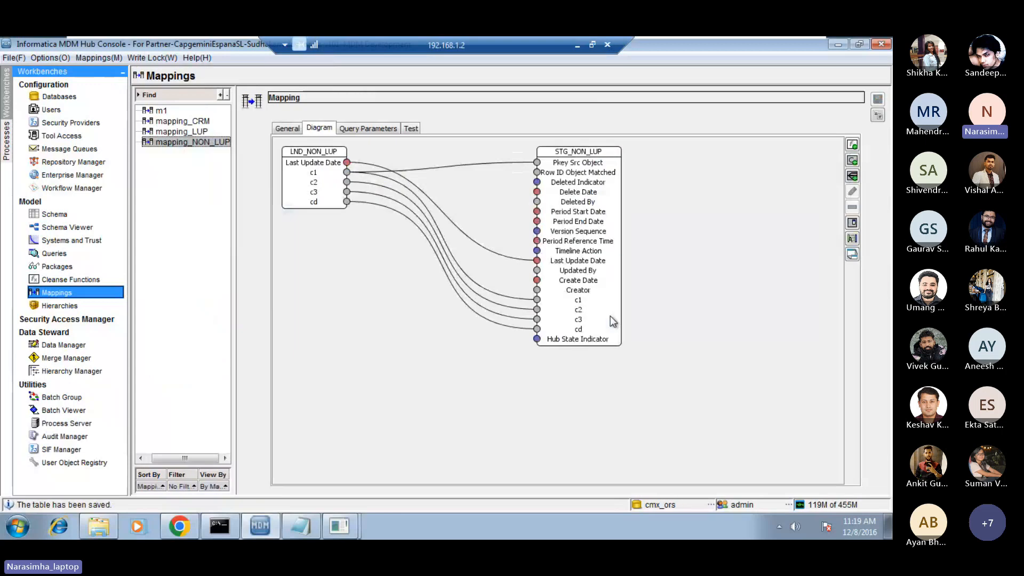
# Start a new mapping named mapping_psk with the description "psk source".
pyautogui.rightClick(174, 176)
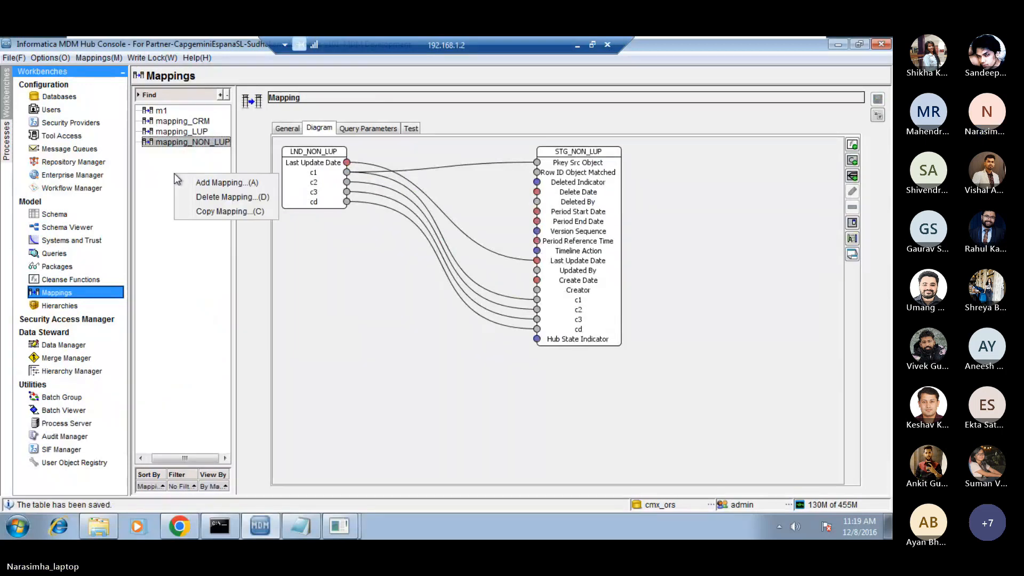
pyautogui.click(223, 188)
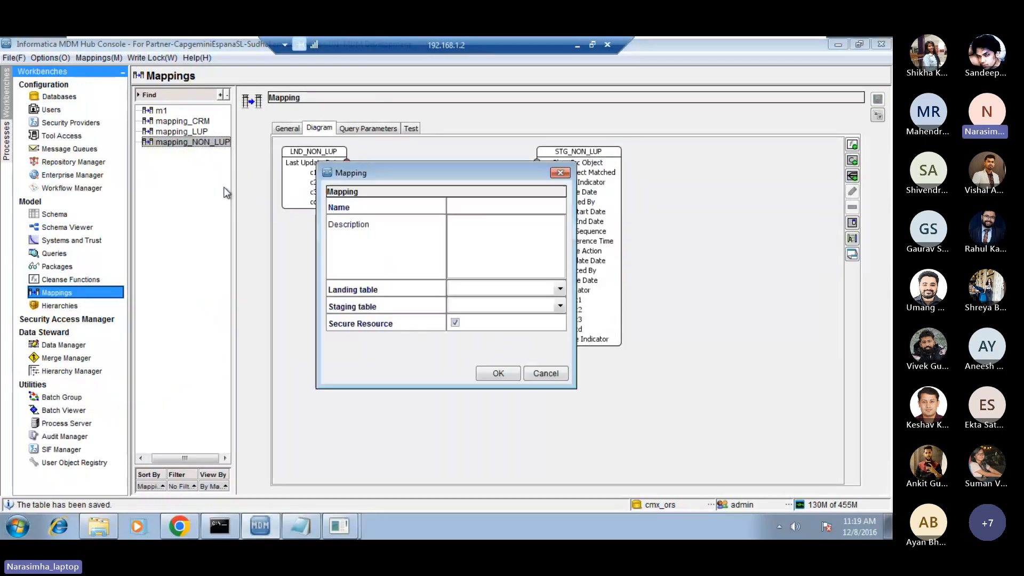
pyautogui.click(474, 208)
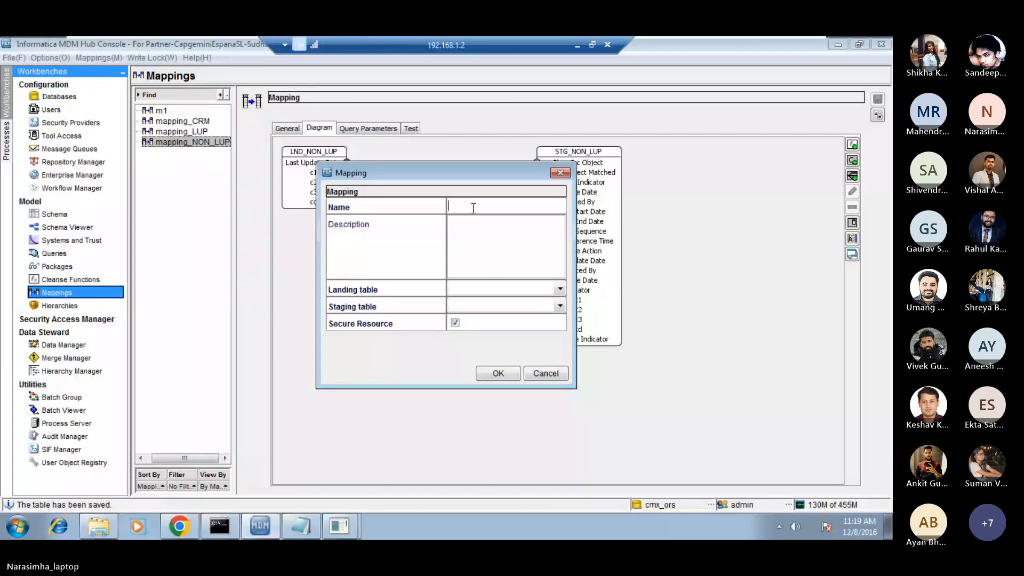
pyautogui.write('m')
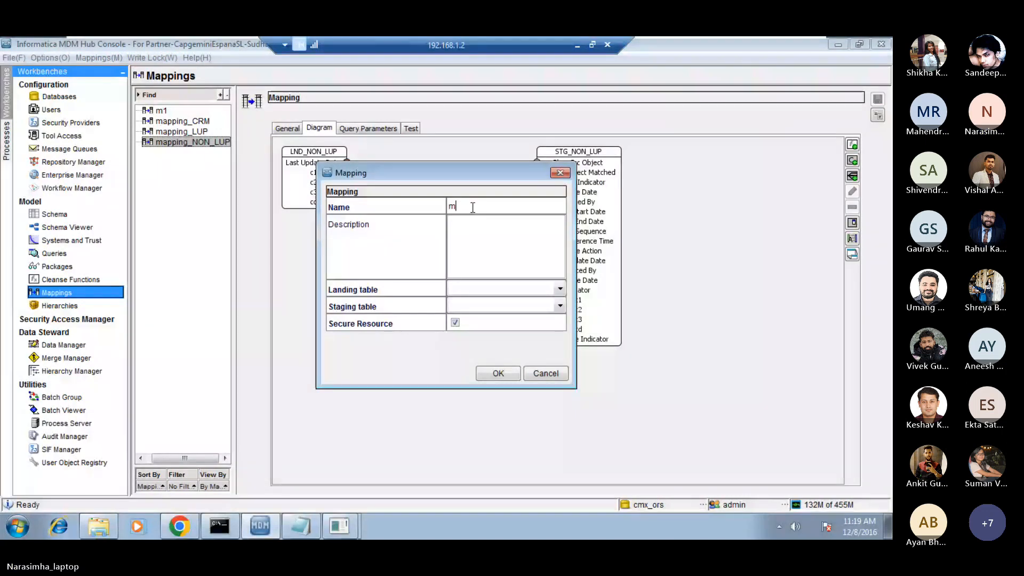
pyautogui.write('apping_psk')
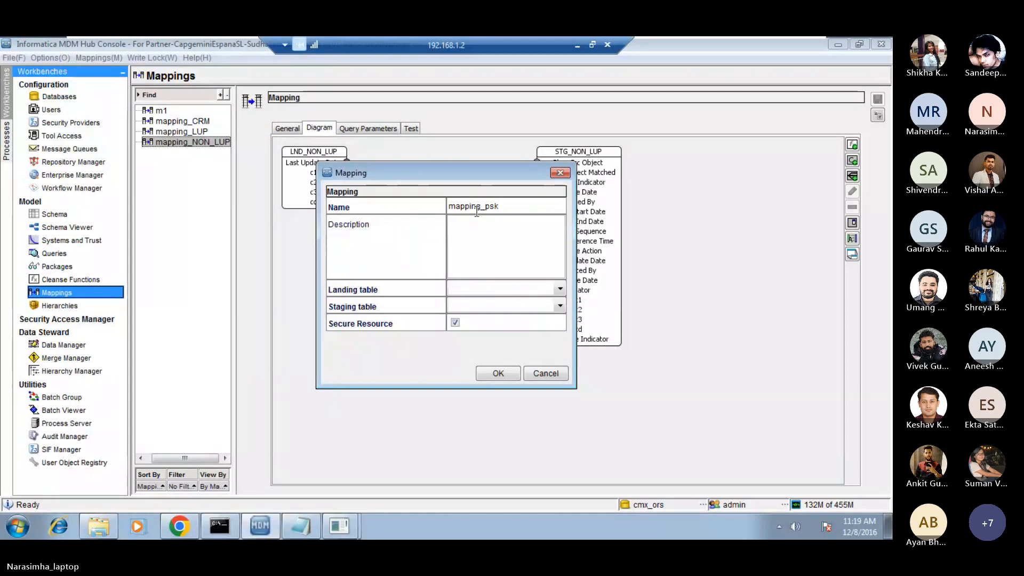
pyautogui.click(516, 250)
pyautogui.write('psk')
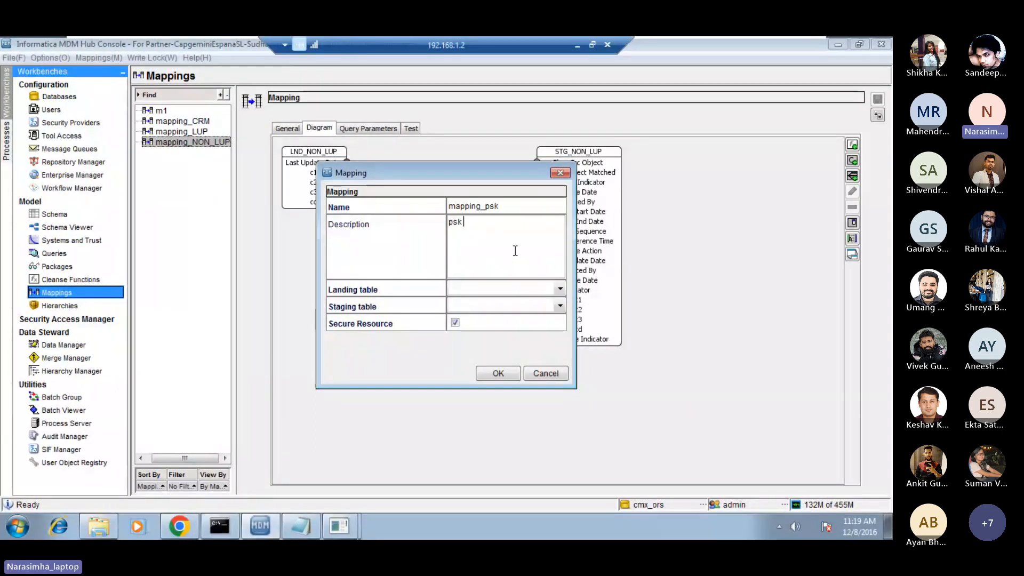
pyautogui.write(' source')
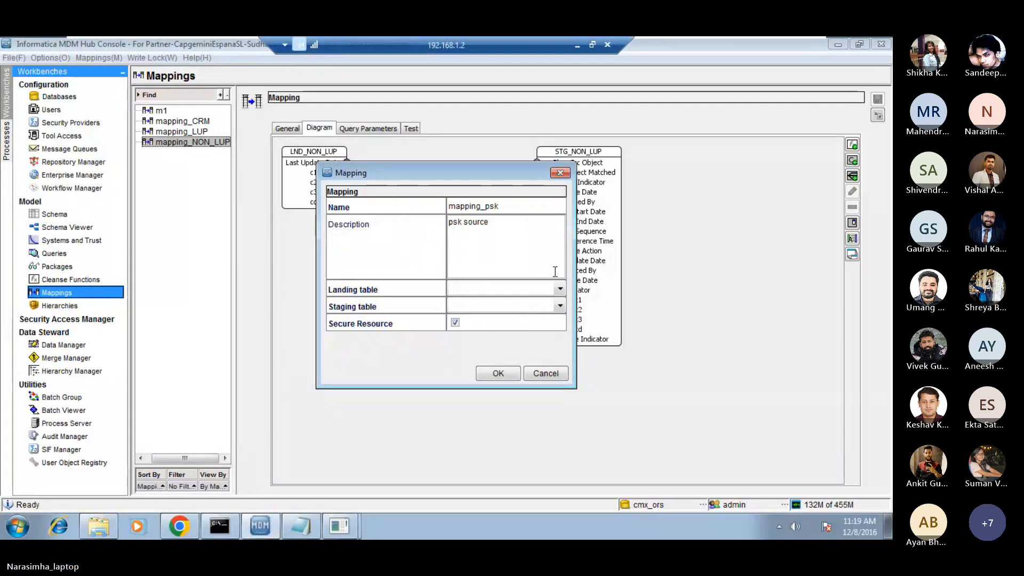
# Set LND_PSK as the landing table and STG_PSK as the staging table, and create the mapping.
pyautogui.click(559, 289)
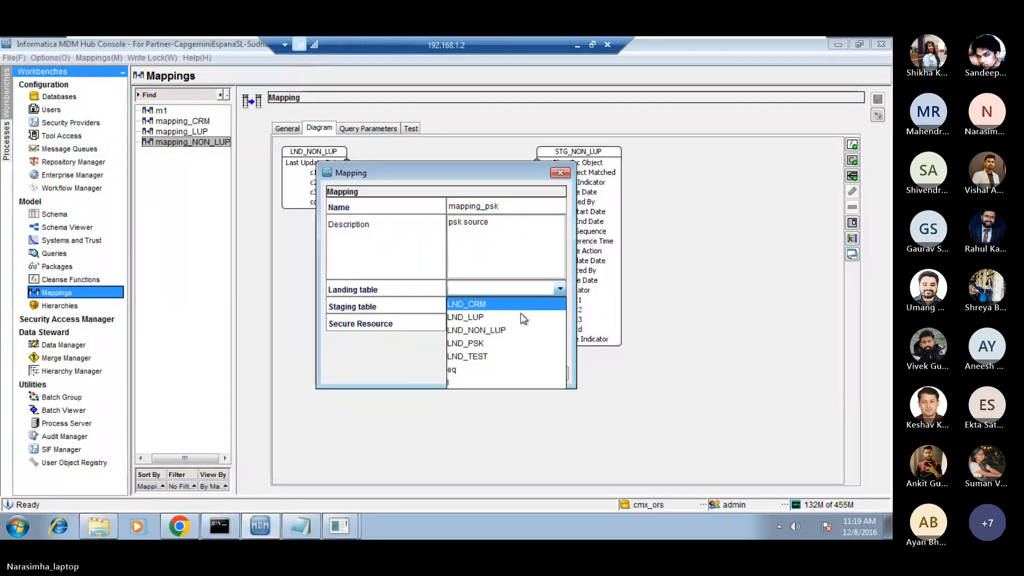
pyautogui.click(470, 343)
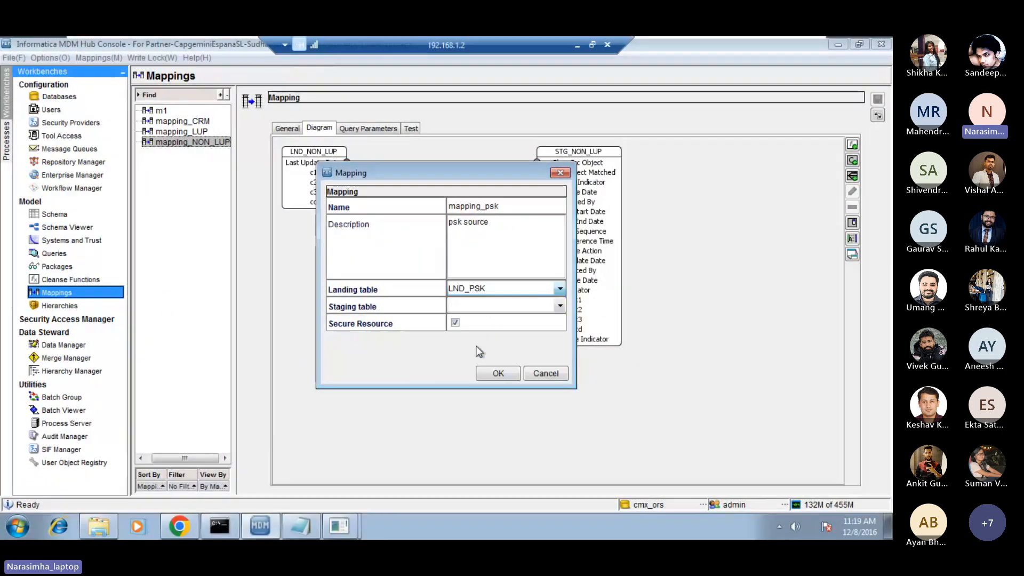
pyautogui.click(559, 306)
pyautogui.click(506, 321)
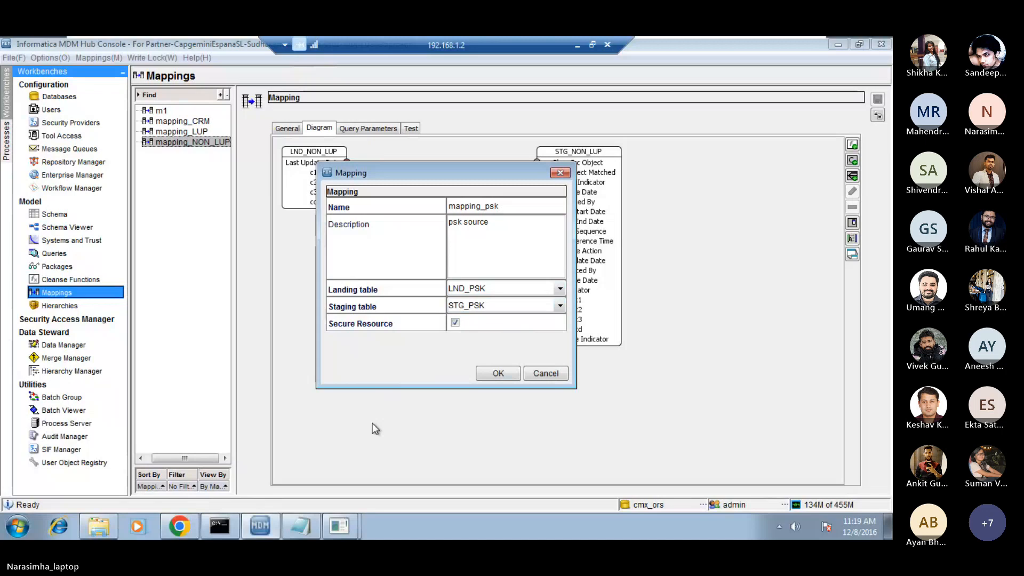
pyautogui.moveTo(494, 173); pyautogui.dragTo(572, 159)
pyautogui.click(577, 358)
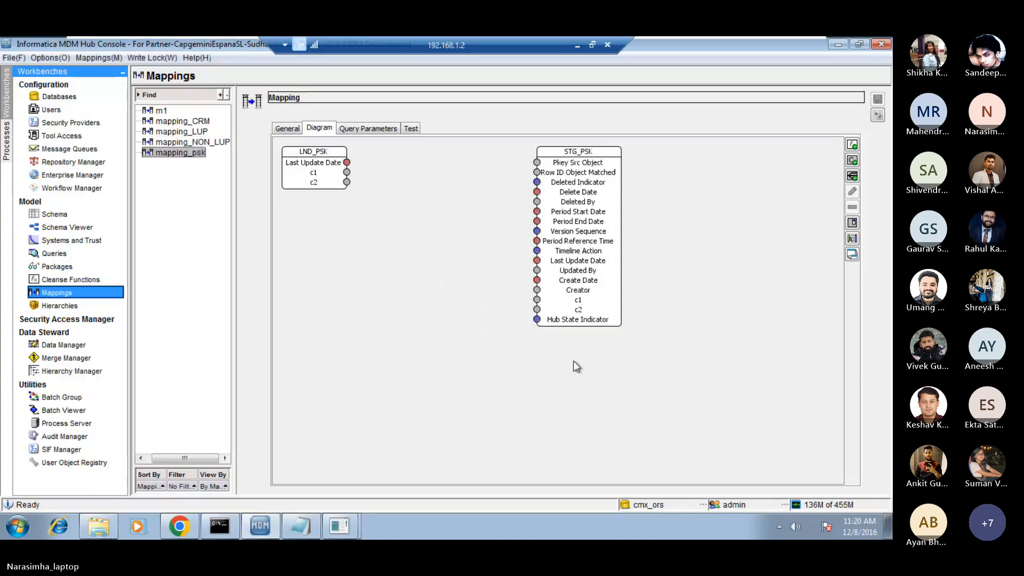
# Auto-map the matching columns, link landing column c1 to Pkey Src Object, and save mapping_psk.
pyautogui.rightClick(402, 203)
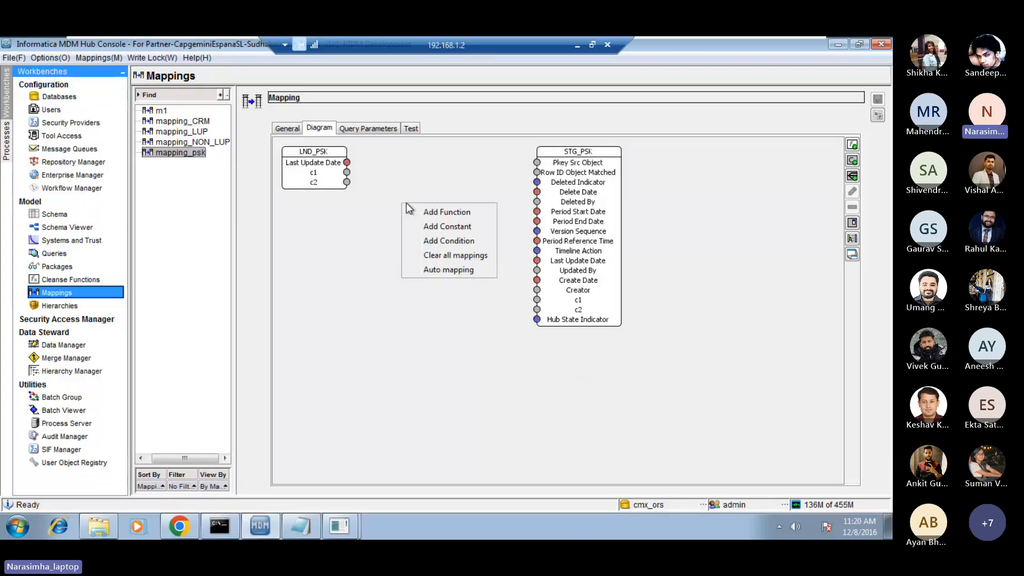
pyautogui.click(439, 270)
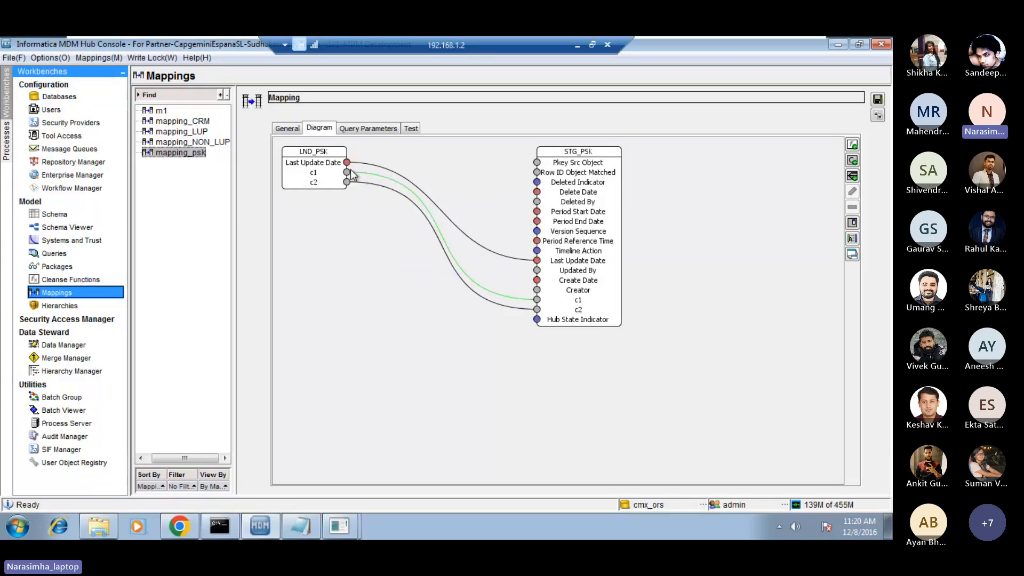
pyautogui.moveTo(347, 173); pyautogui.dragTo(537, 163)
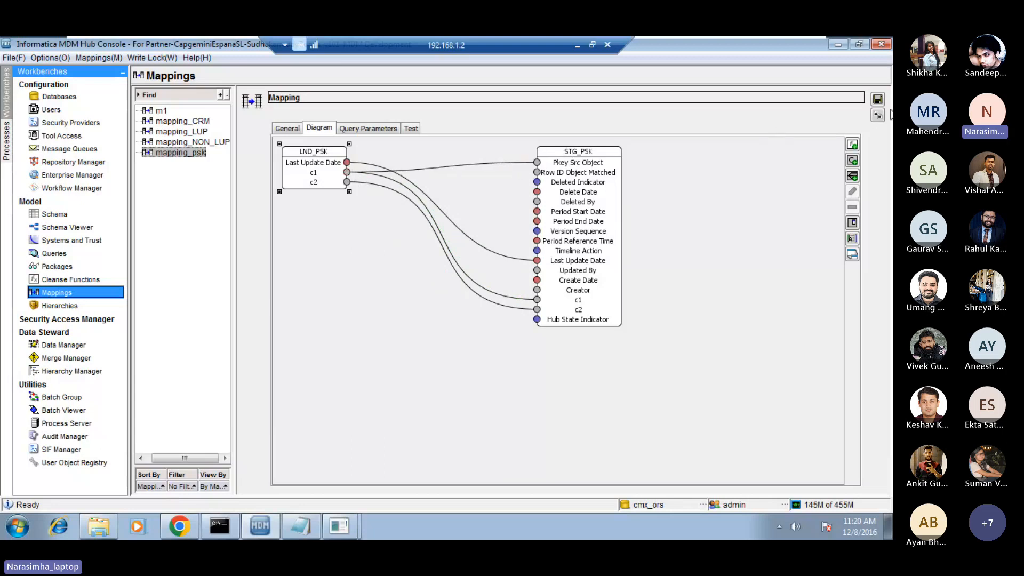
pyautogui.click(877, 100)
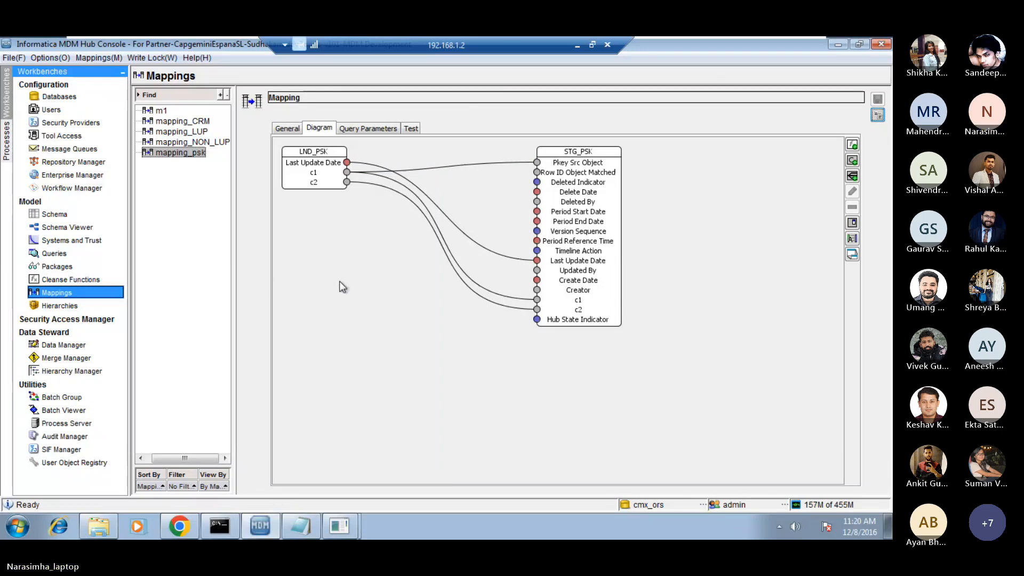
# Switch to the cmx_ors worksheet in Oracle SQL Developer.
pyautogui.moveTo(344, 536)
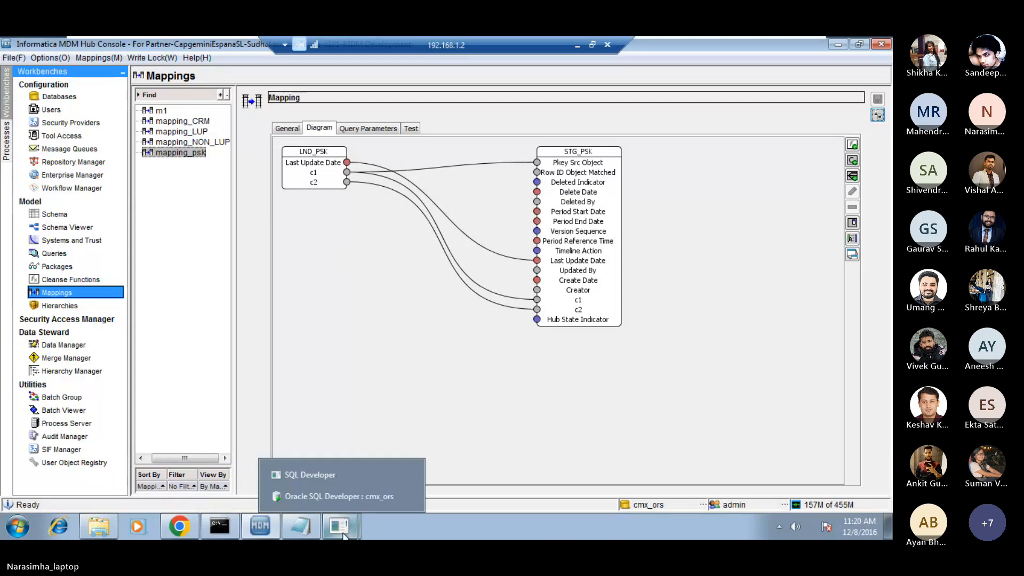
pyautogui.click(329, 502)
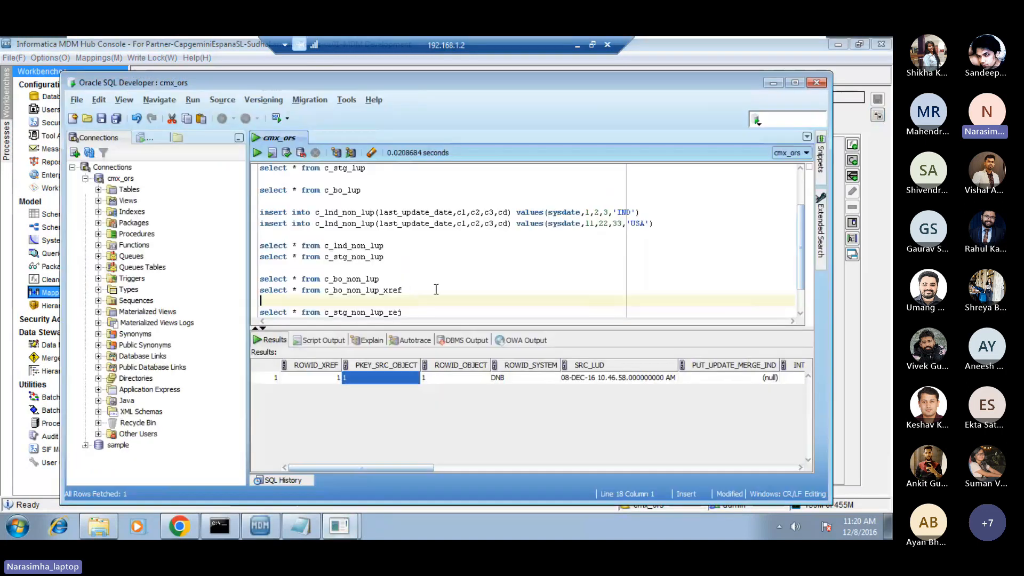
pyautogui.click(405, 199)
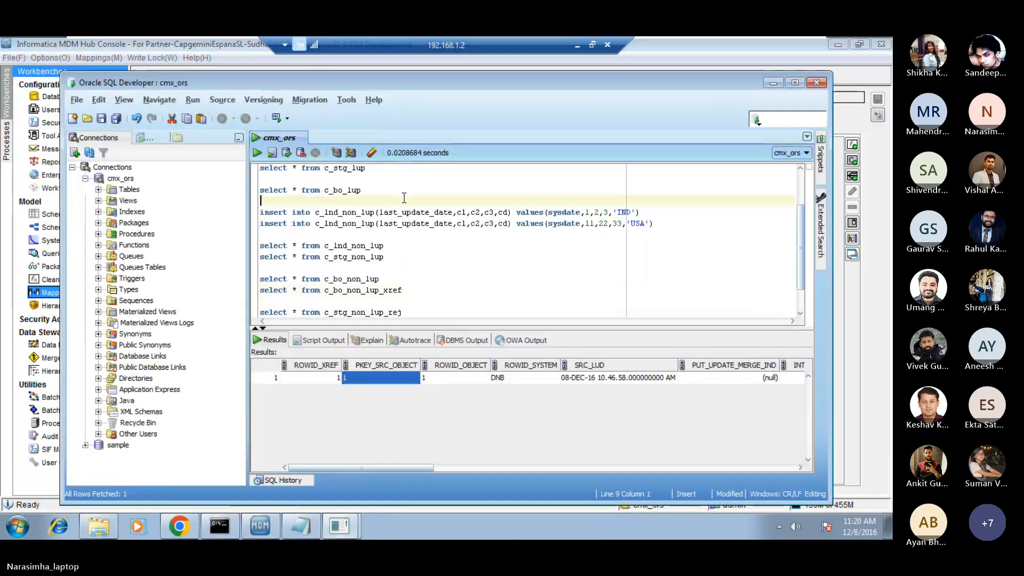
pyautogui.press('pageup')
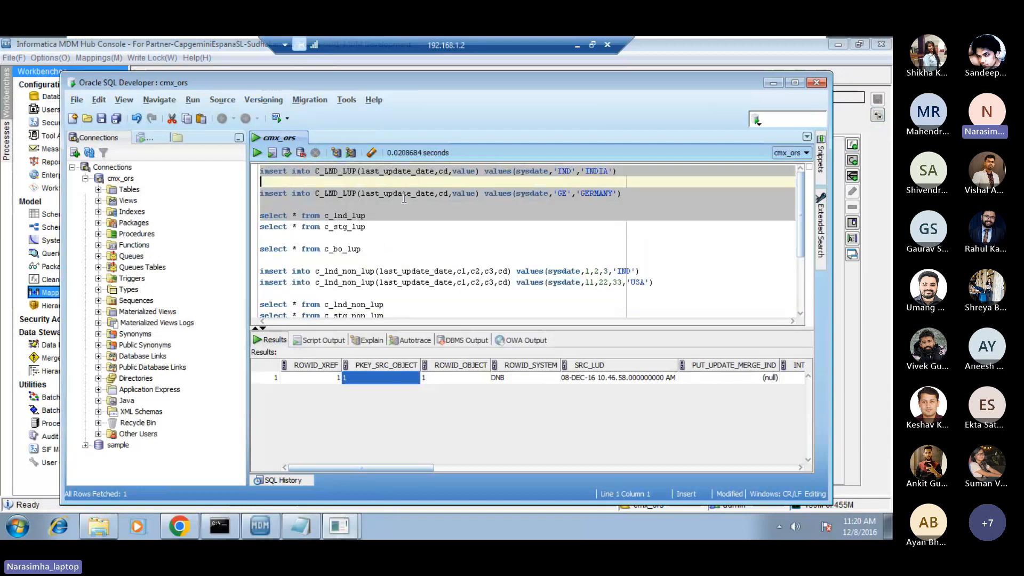
pyautogui.hotkey('shift', 'Up')
pyautogui.hotkey('ctrl', 'c')
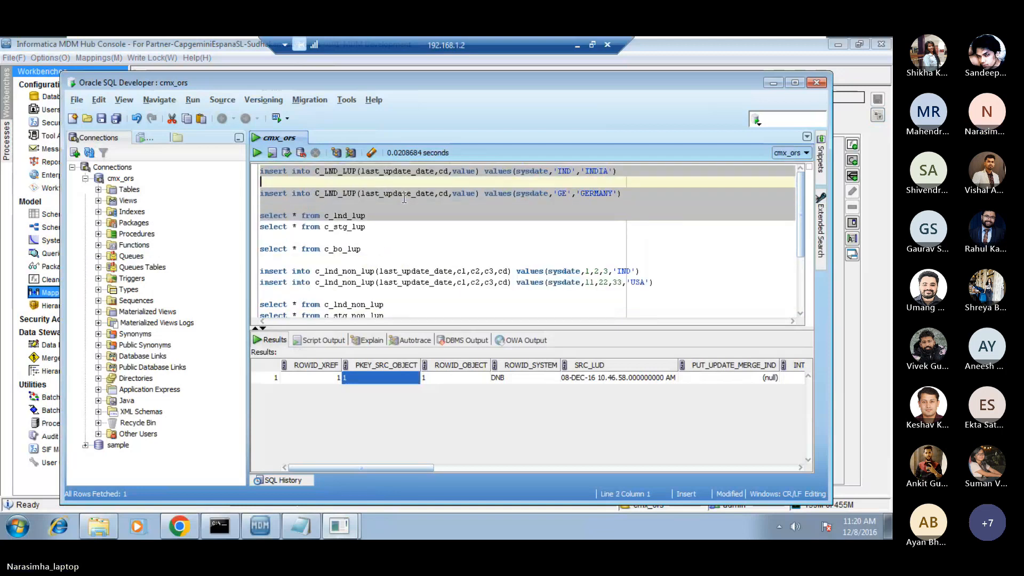
pyautogui.hotkey('shift', 'Up')
pyautogui.hotkey('shift', 'Up')
pyautogui.hotkey('ctrl', 'Return')
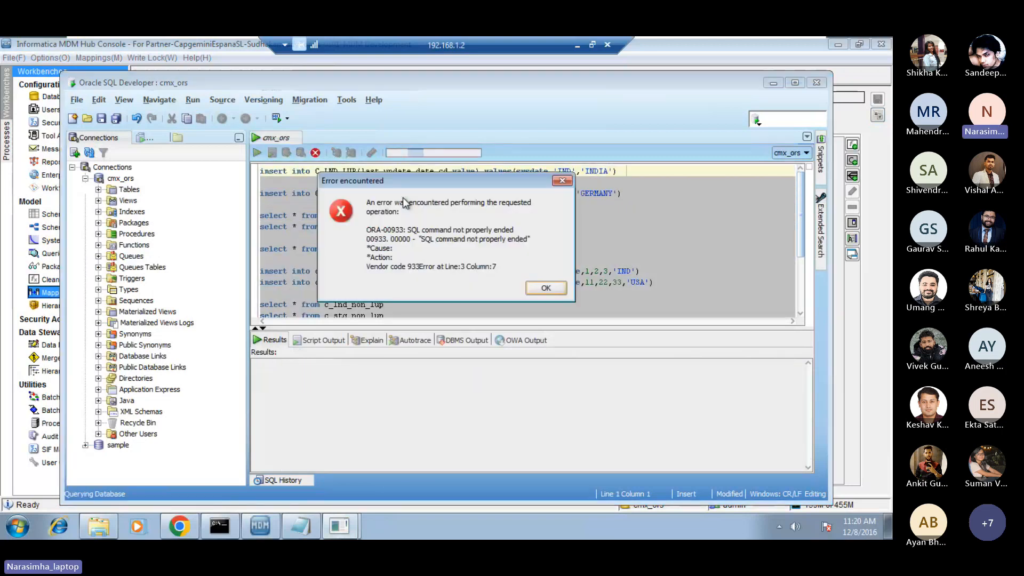
pyautogui.press('Return')
# Paste a copy of the C_LND_LUP insert statement for GERMANY above all existing statements in the worksheet.
pyautogui.scroll(1, 404, 197)
pyautogui.press('Up')
pyautogui.press('Up')
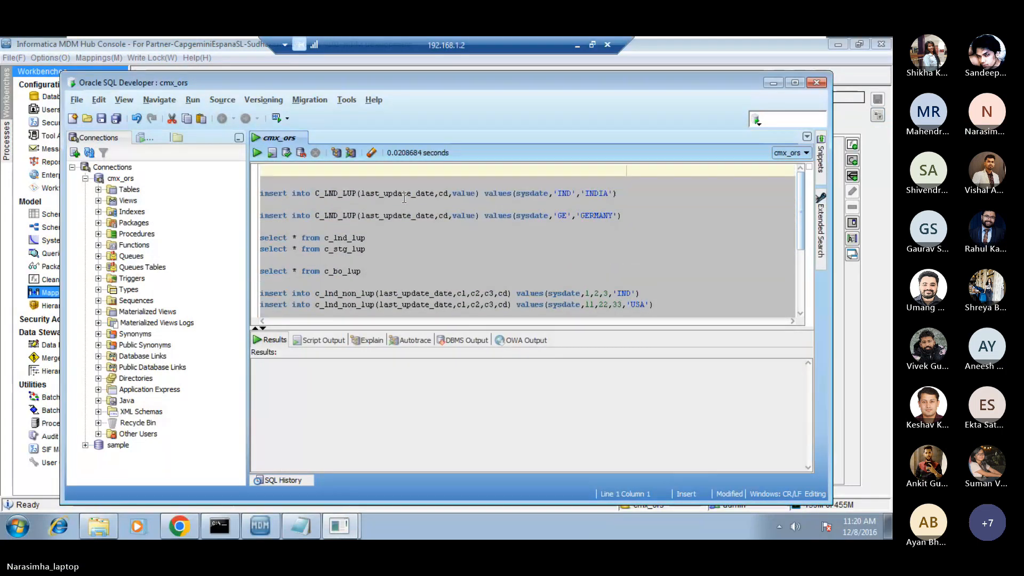
pyautogui.hotkey('ctrl', 'v')
pyautogui.press('Return')
pyautogui.press('Return')
pyautogui.press('Up')
pyautogui.press('Up')
pyautogui.press('Up')
# Change the target table in the copied insert statement to C_LND_PSK.
pyautogui.press('Right')
pyautogui.press('Right')
pyautogui.press('Right')
pyautogui.press('Right')
pyautogui.press('Right')
pyautogui.press('Right')
pyautogui.press('Right')
pyautogui.press('Right')
pyautogui.press('Right')
pyautogui.press('Right')
pyautogui.press('Right')
pyautogui.press('Right')
pyautogui.press('Right')
pyautogui.press('Right')
pyautogui.press('Right')
pyautogui.press('Right')
pyautogui.press('Right')
pyautogui.press('Right')
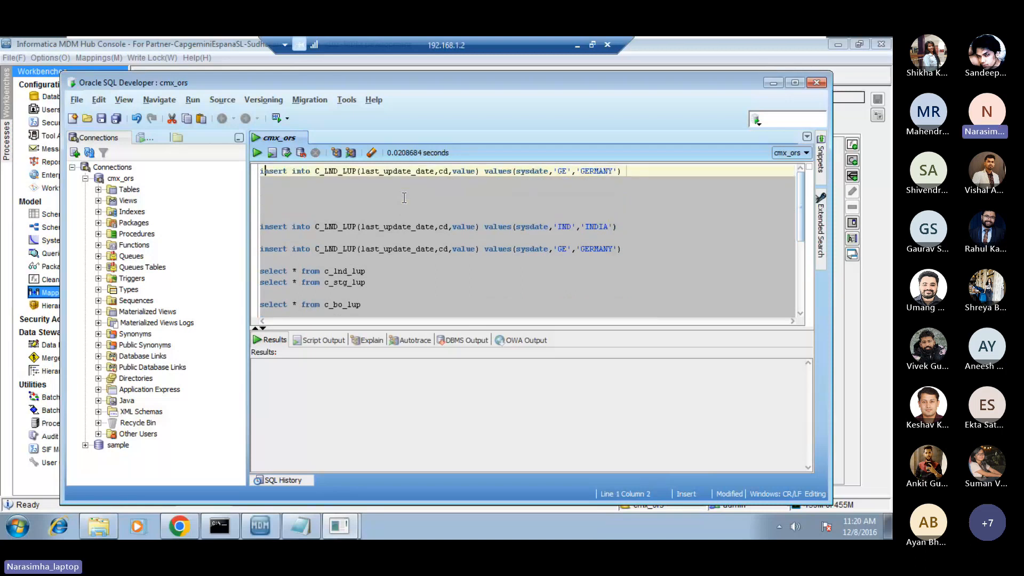
pyautogui.hotkey('shift', 'Right')
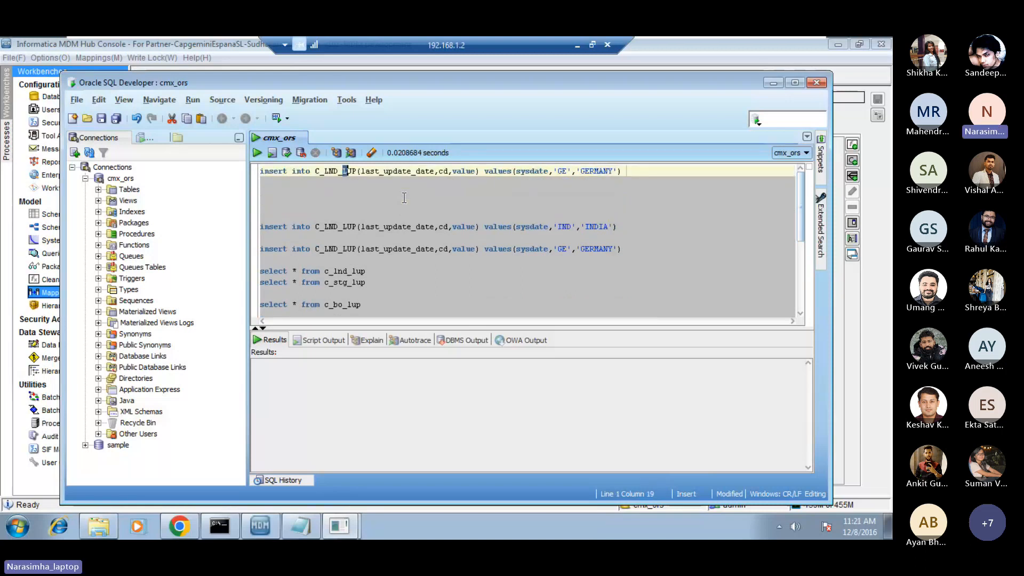
pyautogui.hotkey('shift', 'Right')
pyautogui.hotkey('shift', 'Right')
pyautogui.press('capslock')
pyautogui.write('PS')
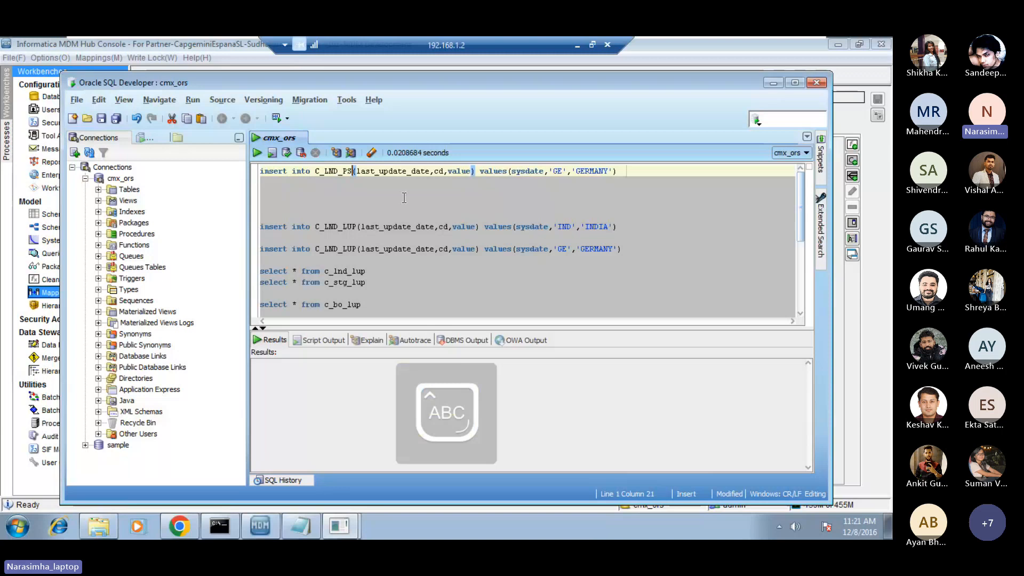
pyautogui.write('K')
pyautogui.press('capslock')
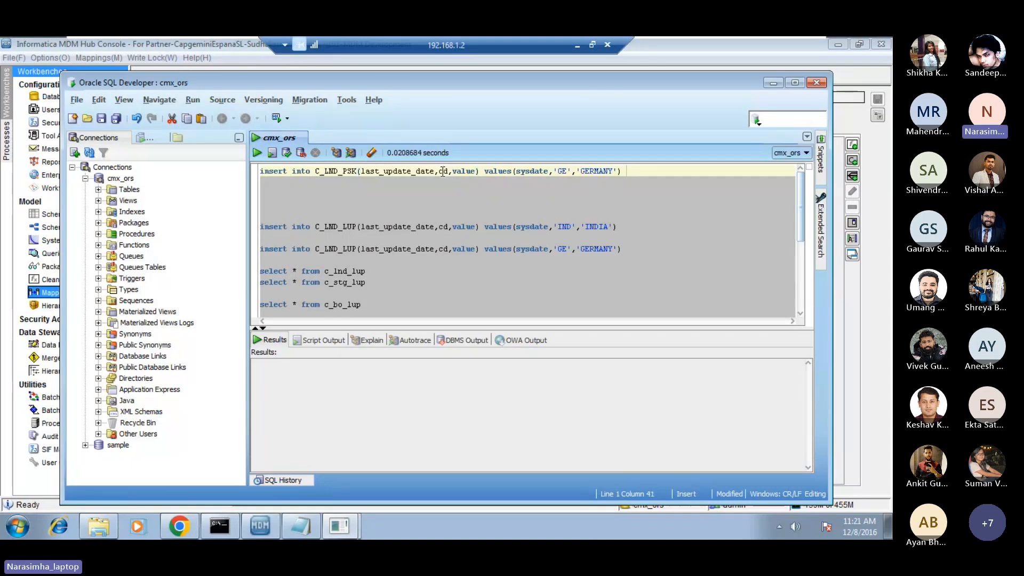
# Replace the cd and value columns in the C_LND_PSK insert statement with c1 and c2.
pyautogui.moveTo(443, 170); pyautogui.dragTo(453, 170)
pyautogui.hotkey('shift', 'Right')
pyautogui.hotkey('shift', 'Right')
pyautogui.hotkey('shift', 'Right')
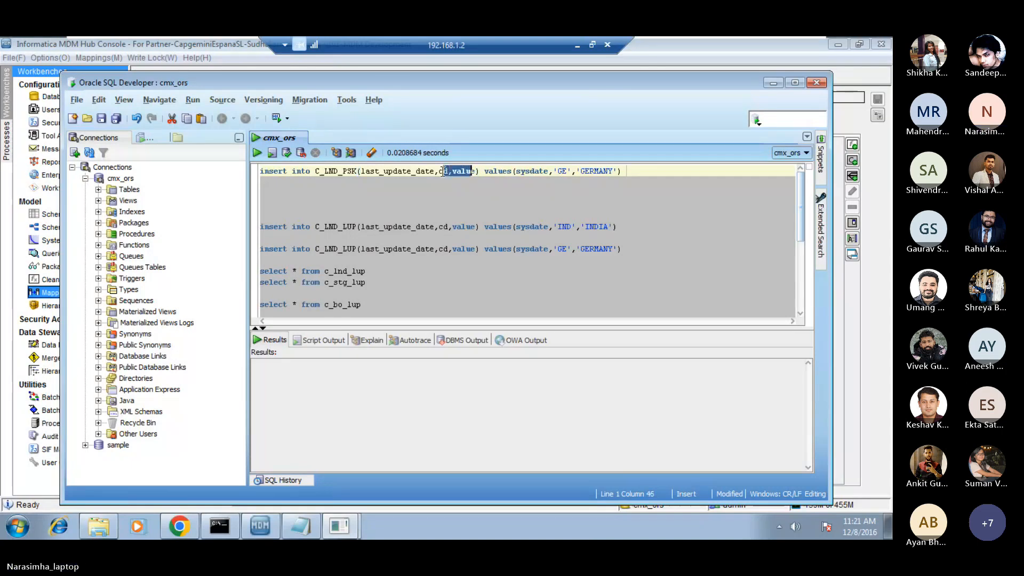
pyautogui.hotkey('shift', 'Right')
pyautogui.press('BackSpace')
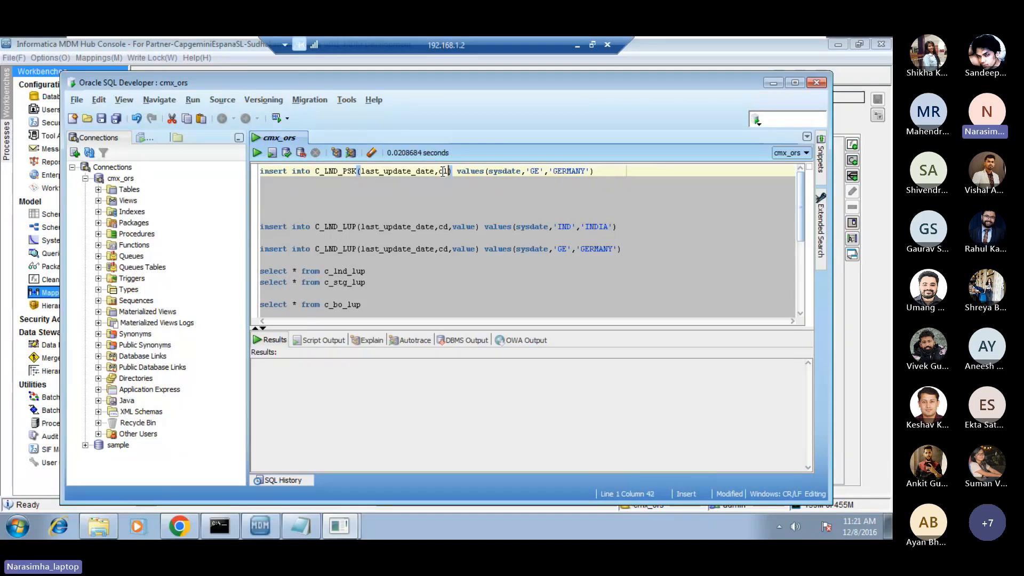
pyautogui.write(',c2')
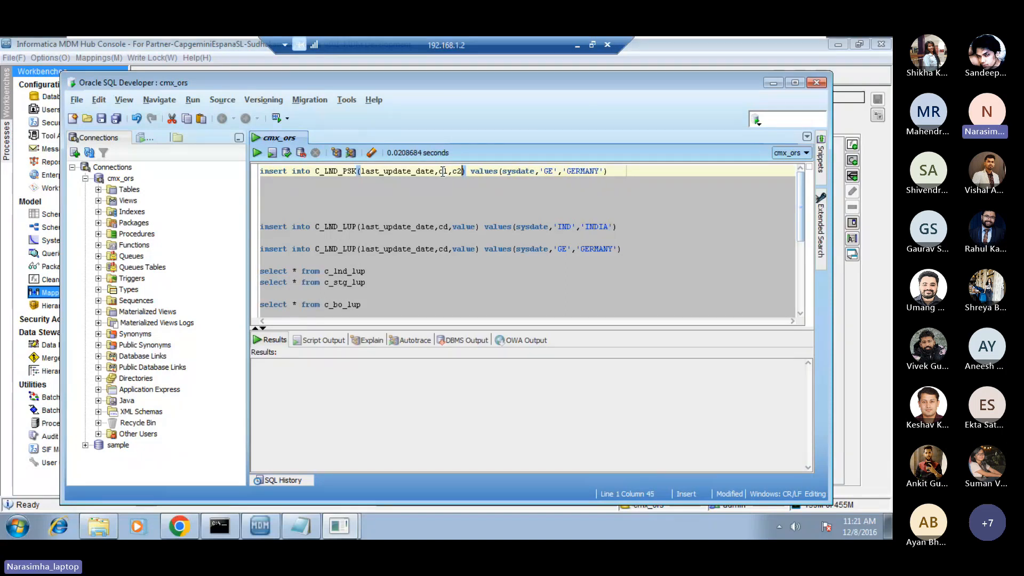
# Replace the 'GE' value in the C_LND_PSK insert statement with 111.
pyautogui.press('Right')
pyautogui.press('Right')
pyautogui.press('Right')
pyautogui.press('Right')
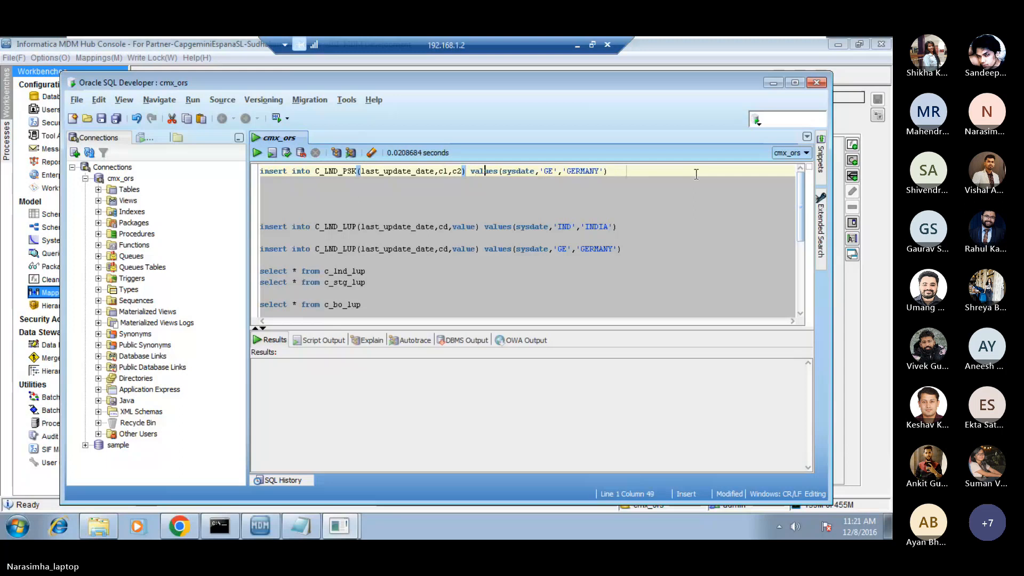
pyautogui.press('Right')
pyautogui.press('Right')
pyautogui.press('Right')
pyautogui.press('Right')
pyautogui.press('Right')
pyautogui.press('Right')
pyautogui.press('Right')
pyautogui.press('Right')
pyautogui.press('Right')
pyautogui.press('Right')
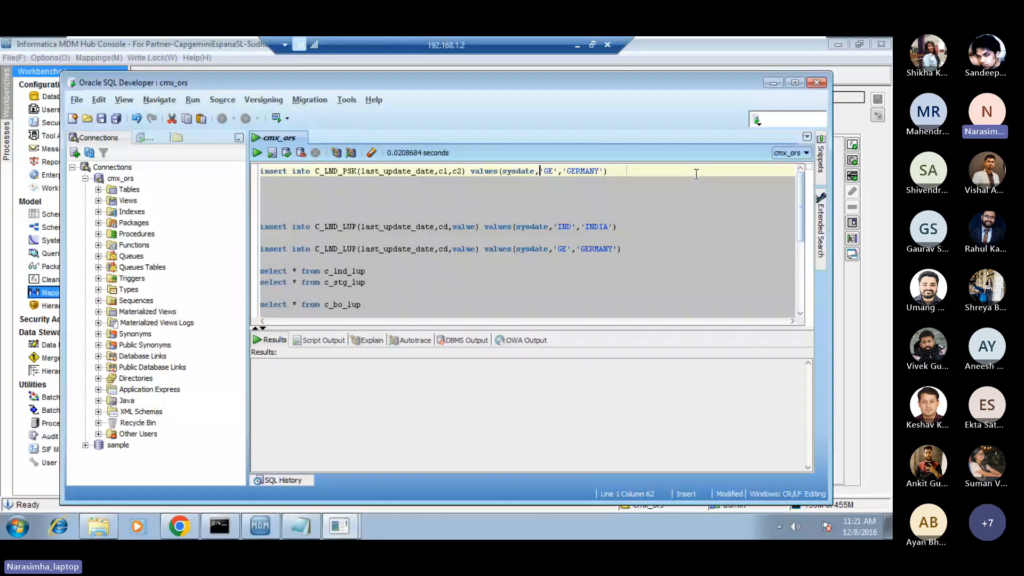
pyautogui.hotkey('shift', 'Right')
pyautogui.hotkey('shift', 'Right')
pyautogui.hotkey('shift', 'Right')
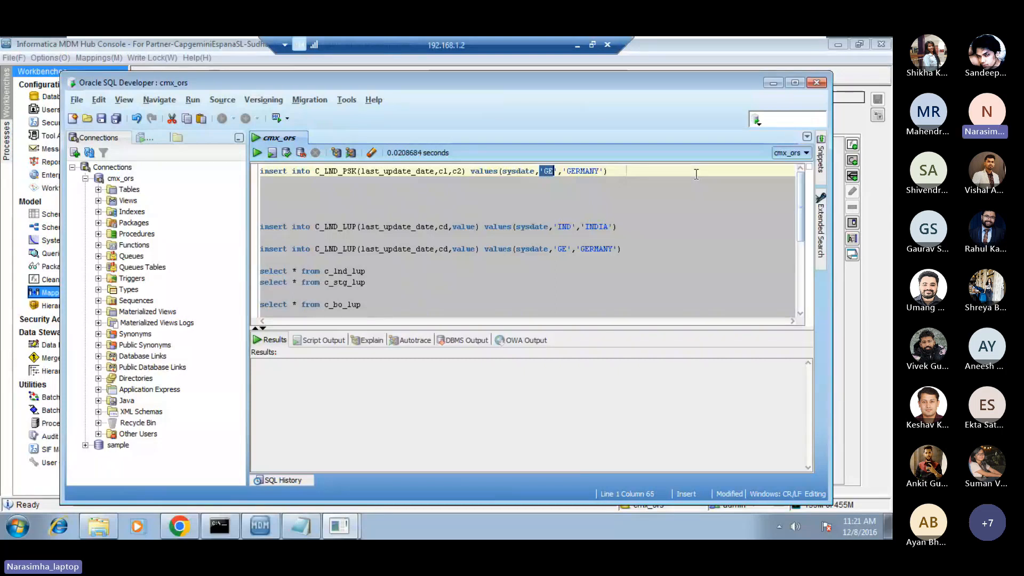
pyautogui.write('111')
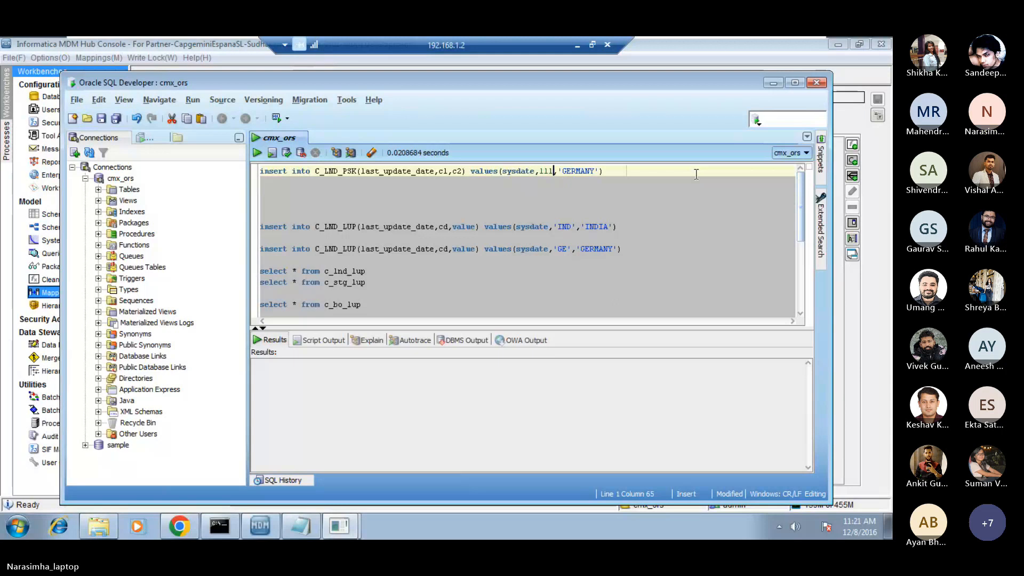
# Replace the 'GERMANY' value in the C_LND_PSK insert statement with 222.
pyautogui.hotkey('shift', 'Left')
pyautogui.hotkey('shift', 'Left')
pyautogui.hotkey('shift', 'Left')
pyautogui.press('Right')
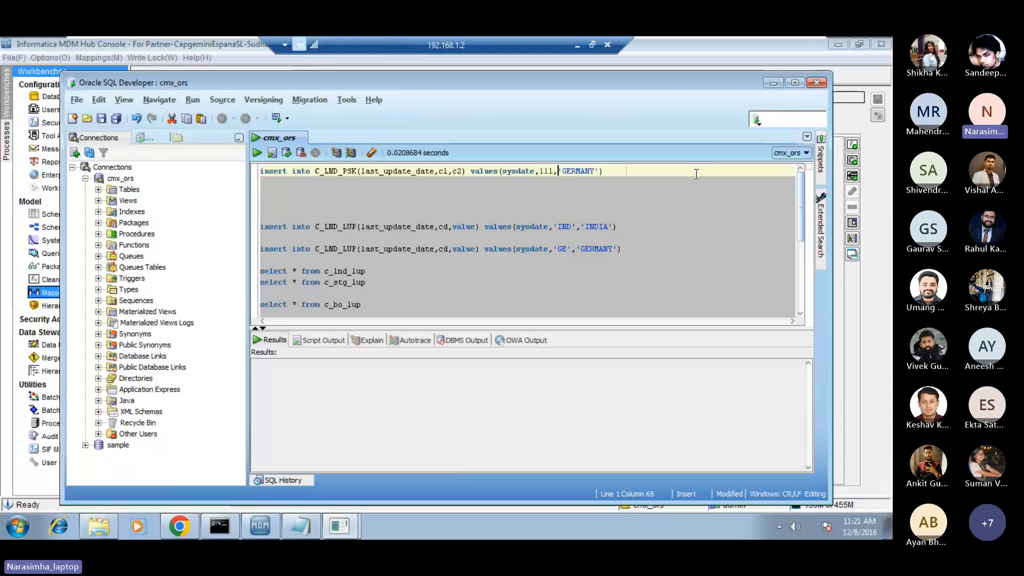
pyautogui.hotkey('shift', 'Right')
pyautogui.hotkey('shift', 'Right')
pyautogui.hotkey('shift', 'Right')
pyautogui.hotkey('shift', 'Right')
pyautogui.hotkey('shift', 'Right')
pyautogui.hotkey('shift', 'Right')
pyautogui.hotkey('shift', 'Right')
pyautogui.hotkey('shift', 'Right')
pyautogui.hotkey('shift', 'Right')
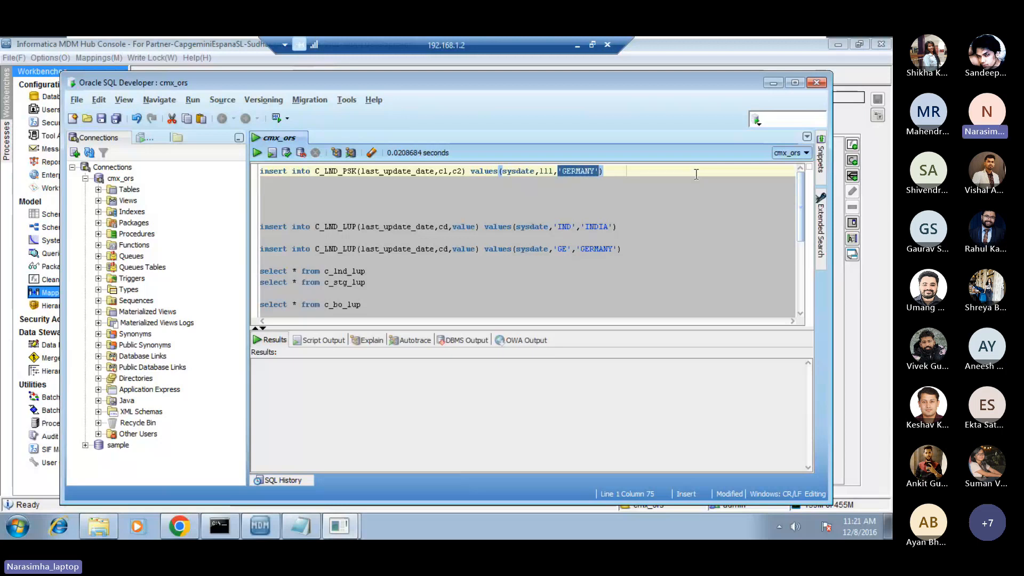
pyautogui.write('222')
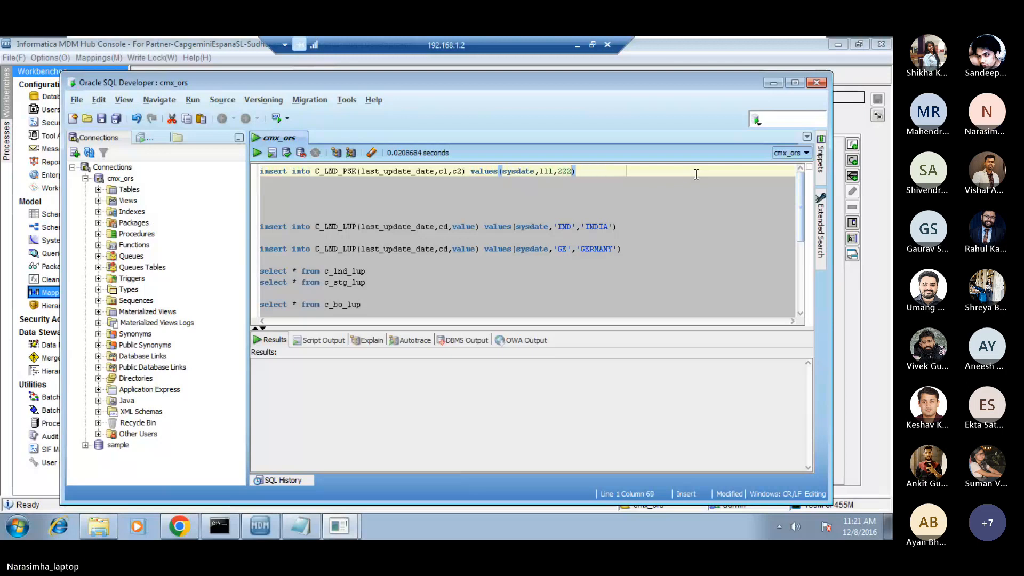
# Run only the C_LND_PSK insert statement and commit the transaction.
pyautogui.press('Return')
pyautogui.hotkey('shift', 'Up')
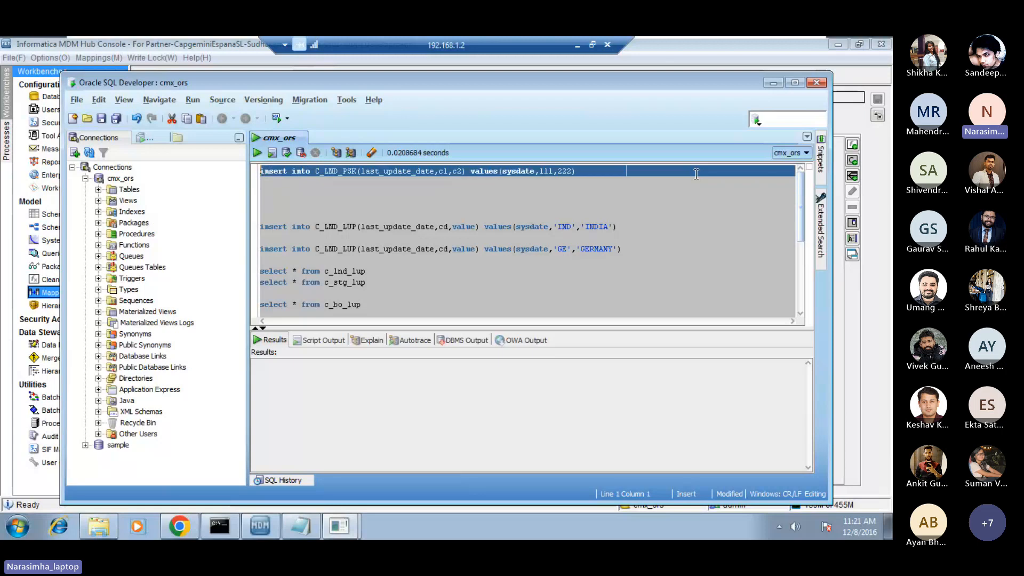
pyautogui.click(258, 153)
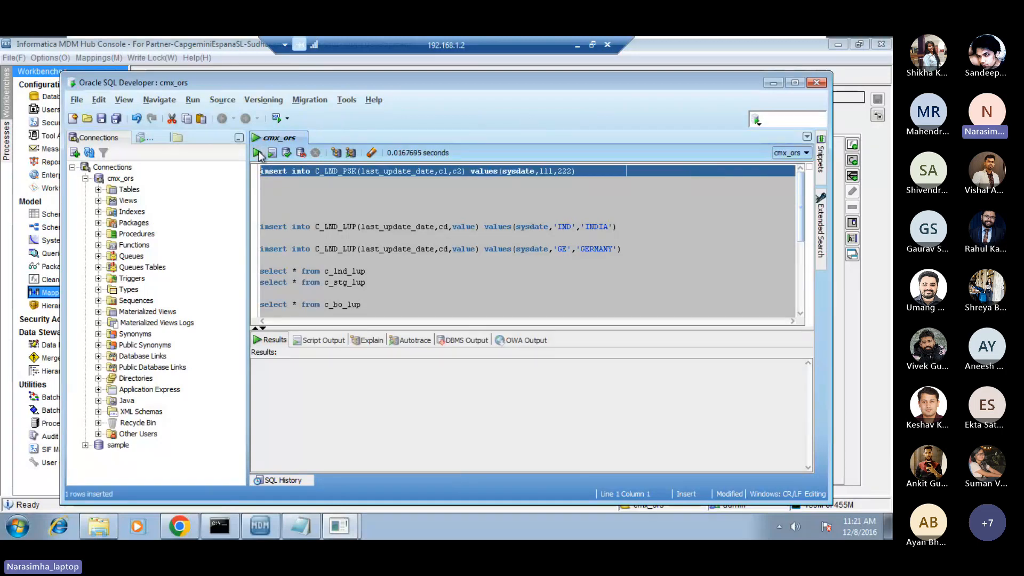
pyautogui.click(318, 204)
pyautogui.click(318, 199)
pyautogui.press('Up')
pyautogui.press('Up')
pyautogui.hotkey('shift', 'Up')
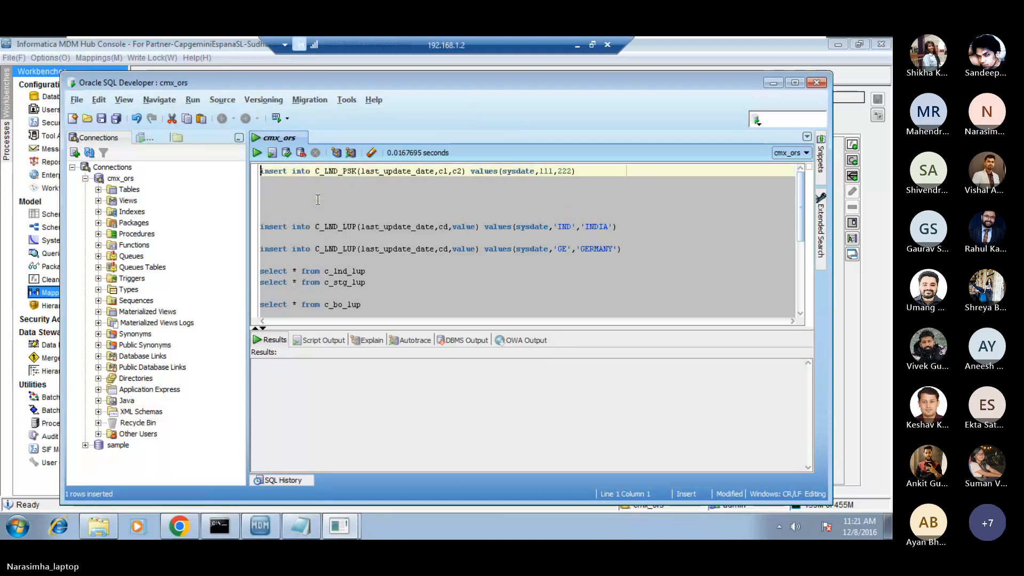
pyautogui.press('Down')
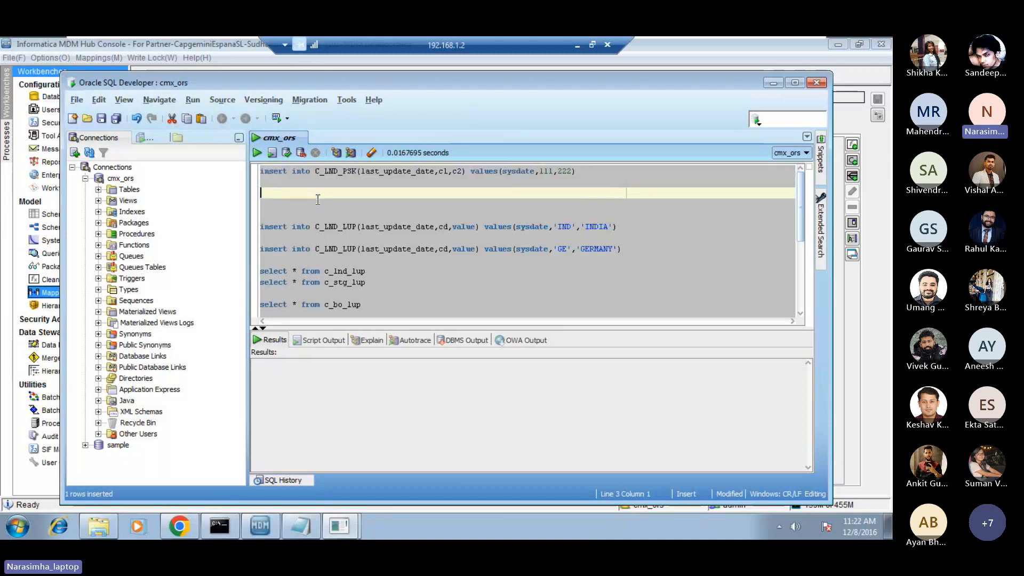
pyautogui.click(287, 154)
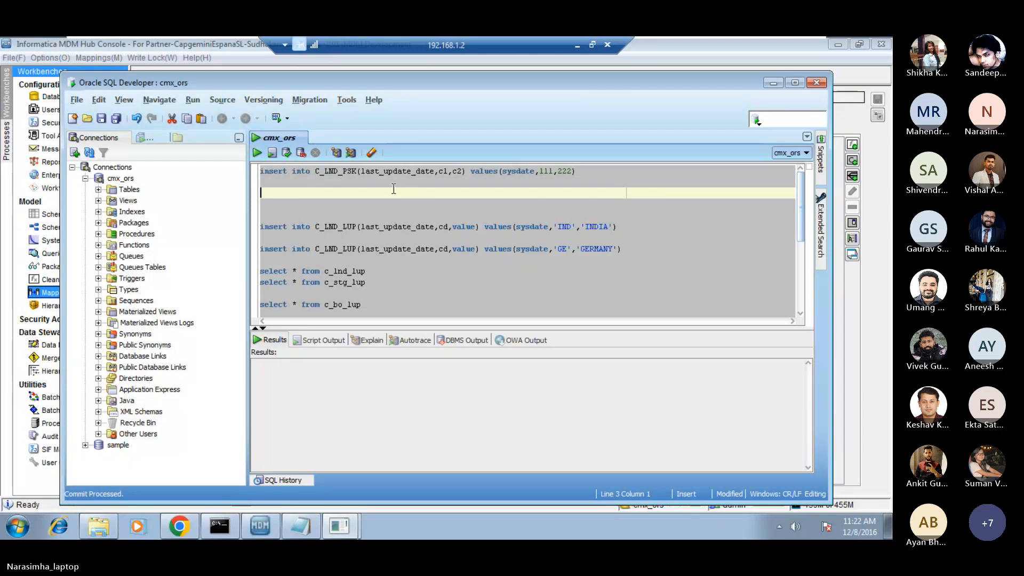
pyautogui.moveTo(293, 182); pyautogui.dragTo(261, 170)
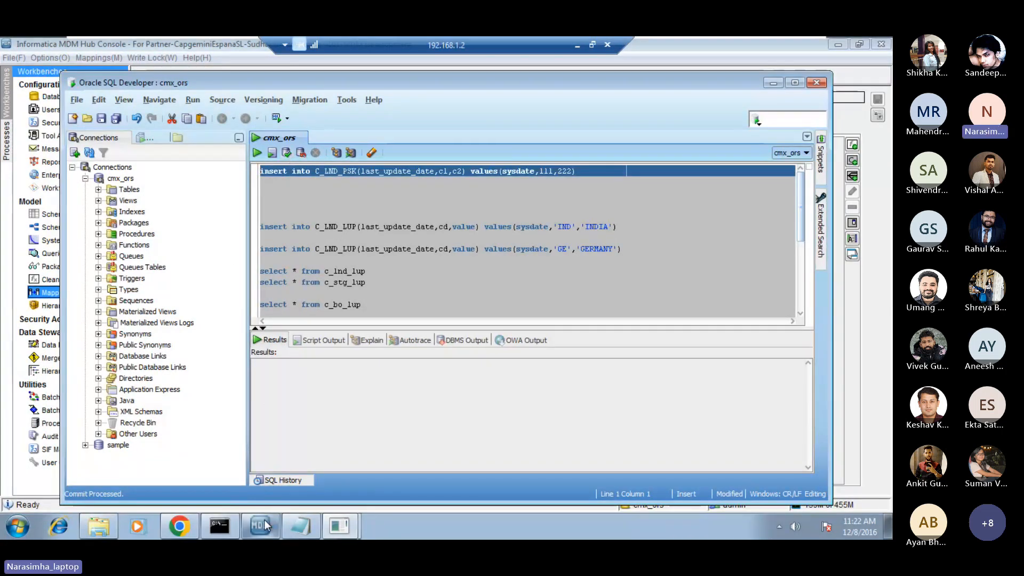
# Switch to the Informatica MDM Hub Console and execute the mapping_psk stage batch job of STG_PSK in the Batch Viewer.
pyautogui.click(247, 494)
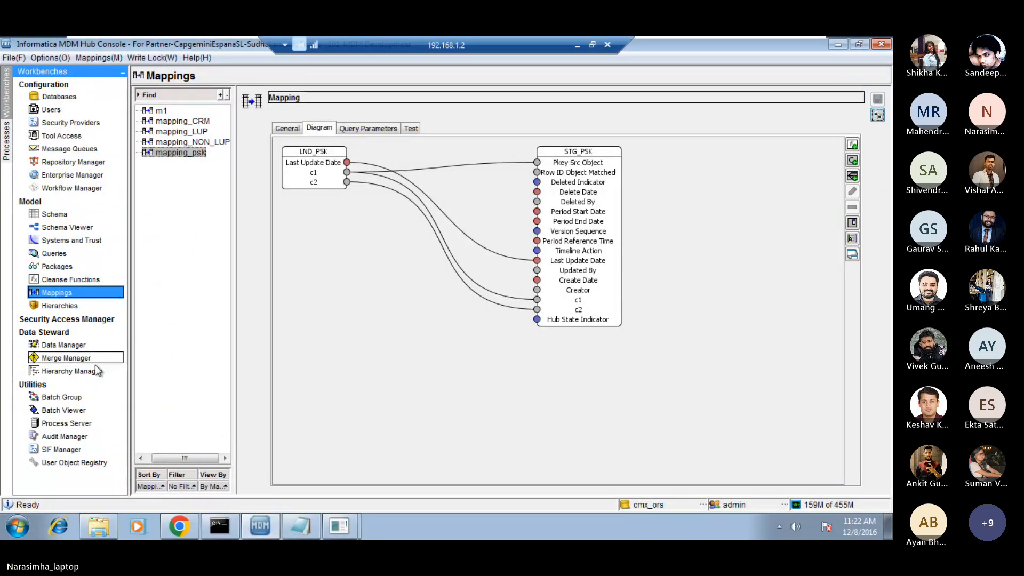
pyautogui.click(64, 411)
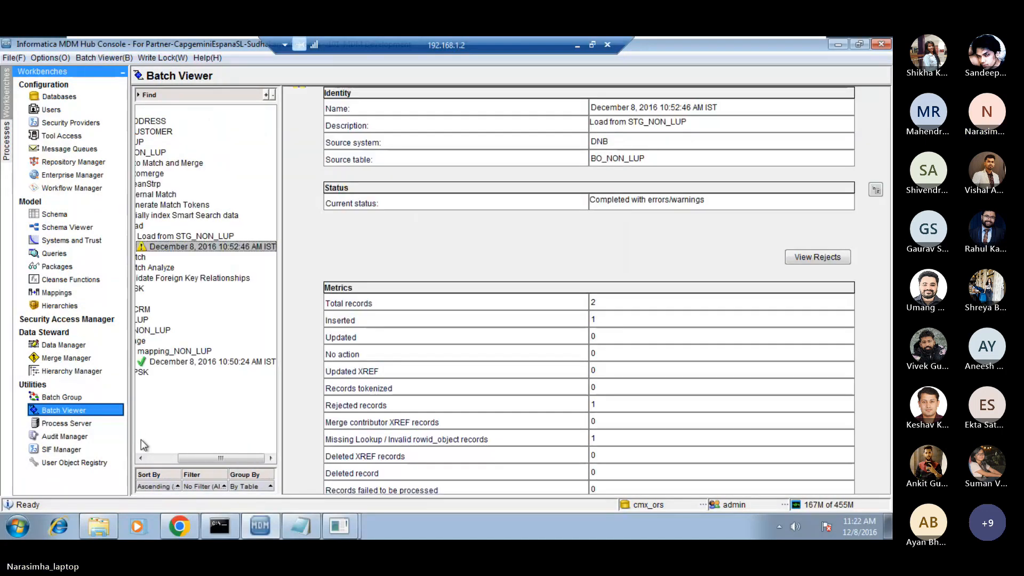
pyautogui.click(157, 459)
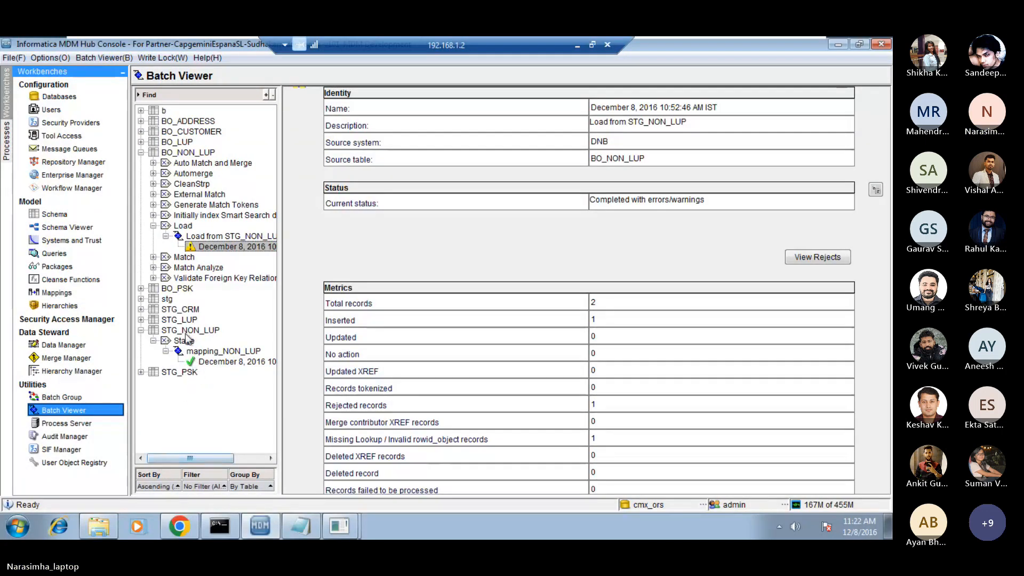
pyautogui.click(142, 372)
pyautogui.click(153, 382)
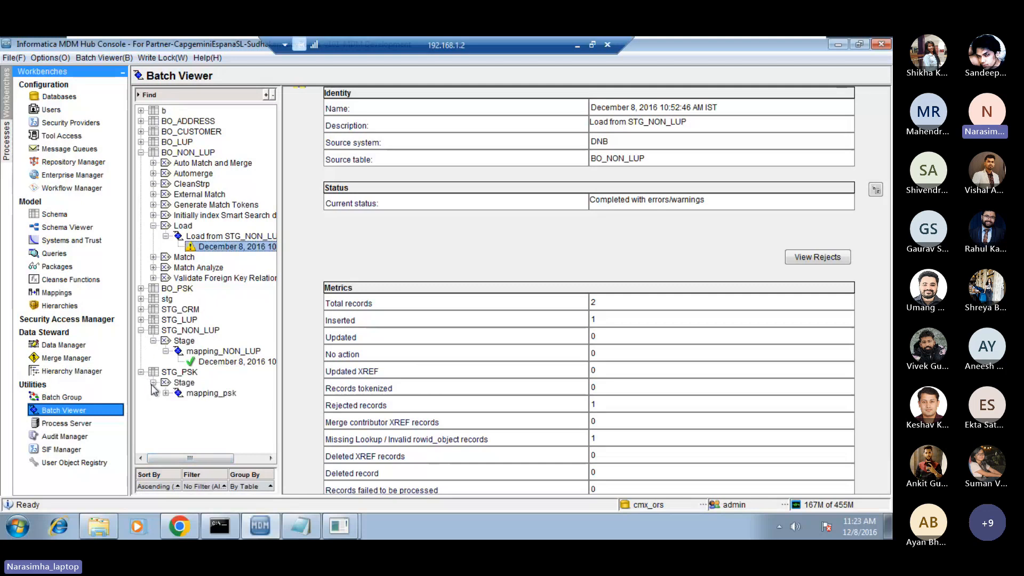
pyautogui.click(211, 393)
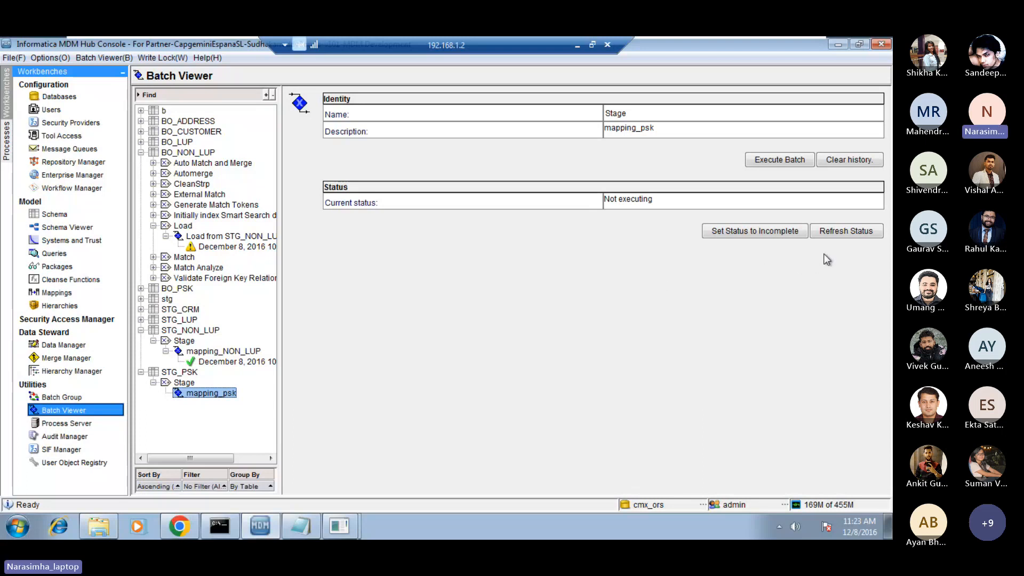
pyautogui.click(768, 160)
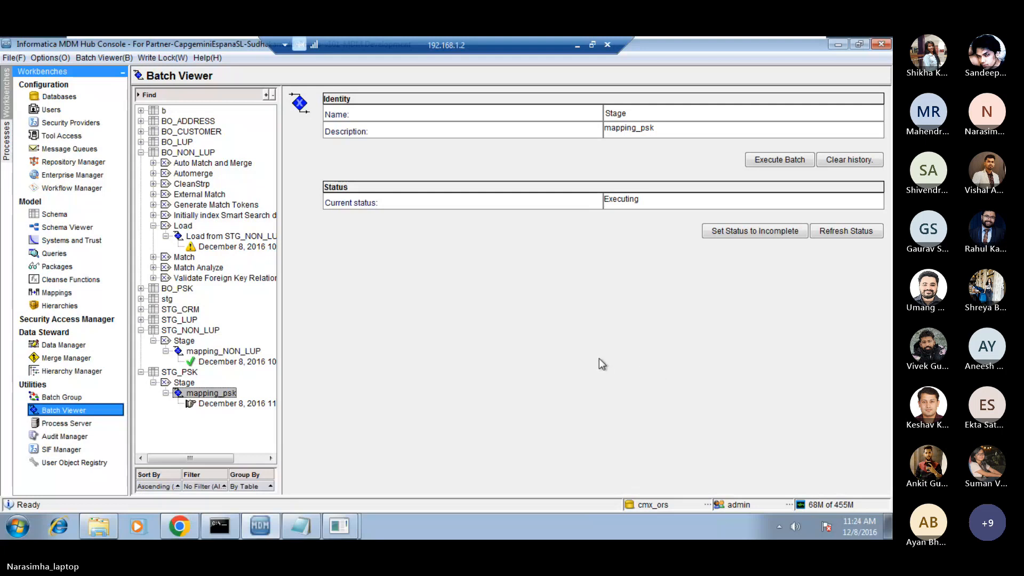
# Refresh the mapping_psk job status and examine the inserted-records metric of its latest run.
pyautogui.click(831, 235)
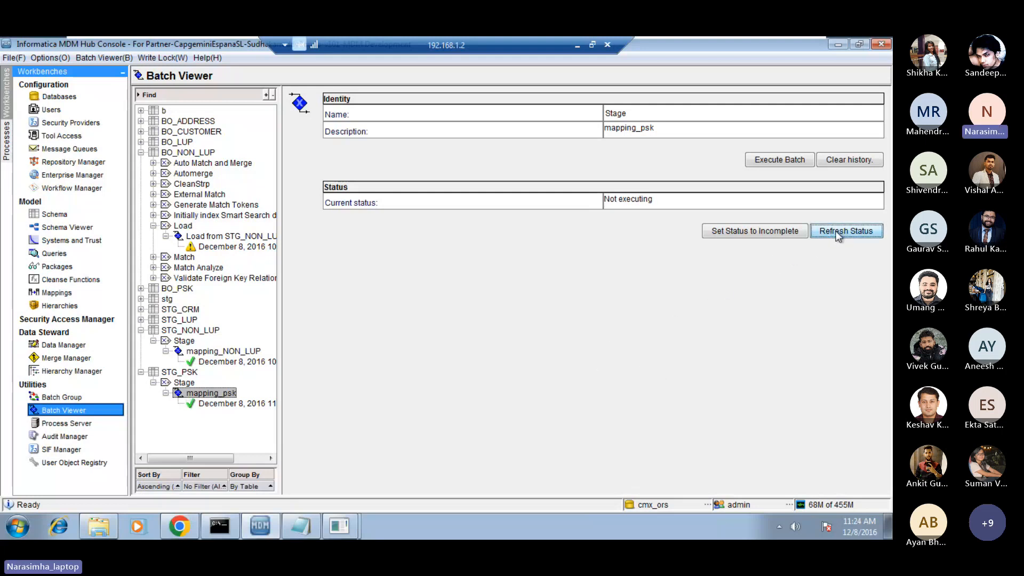
pyautogui.click(245, 404)
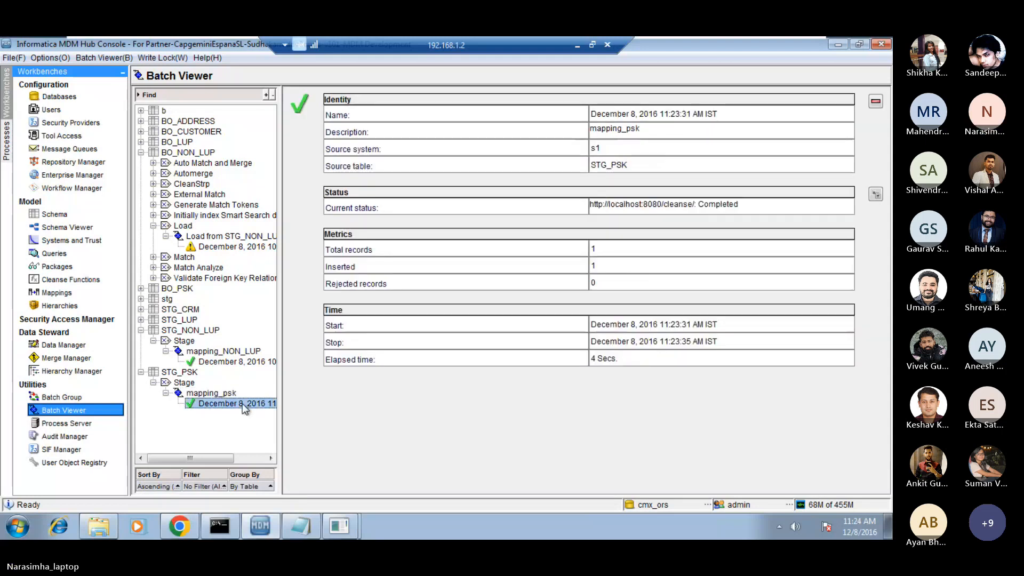
pyautogui.doubleClick(603, 265)
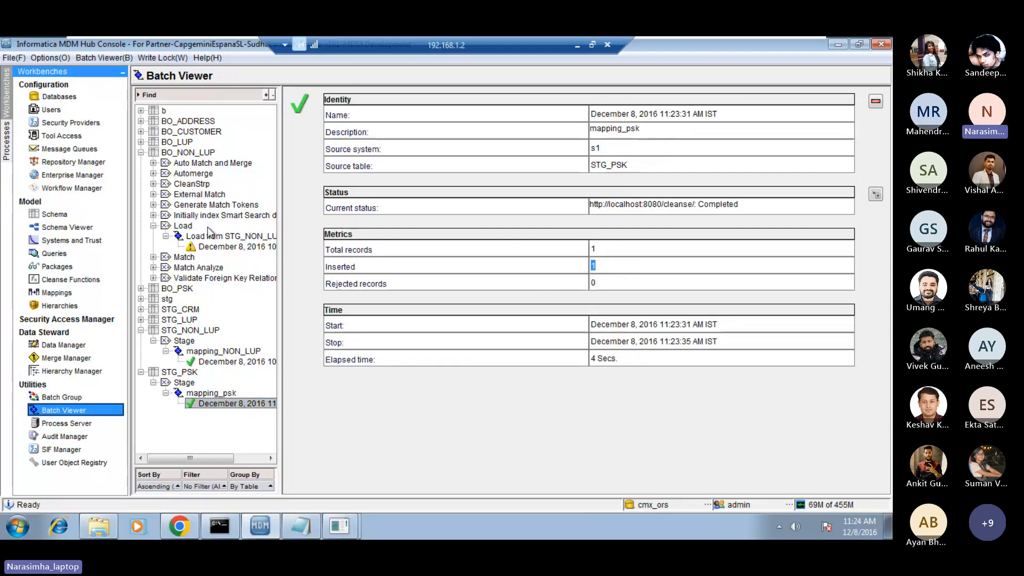
# Execute the Load from STG_PSK batch job of BO_PSK.
pyautogui.click(141, 153)
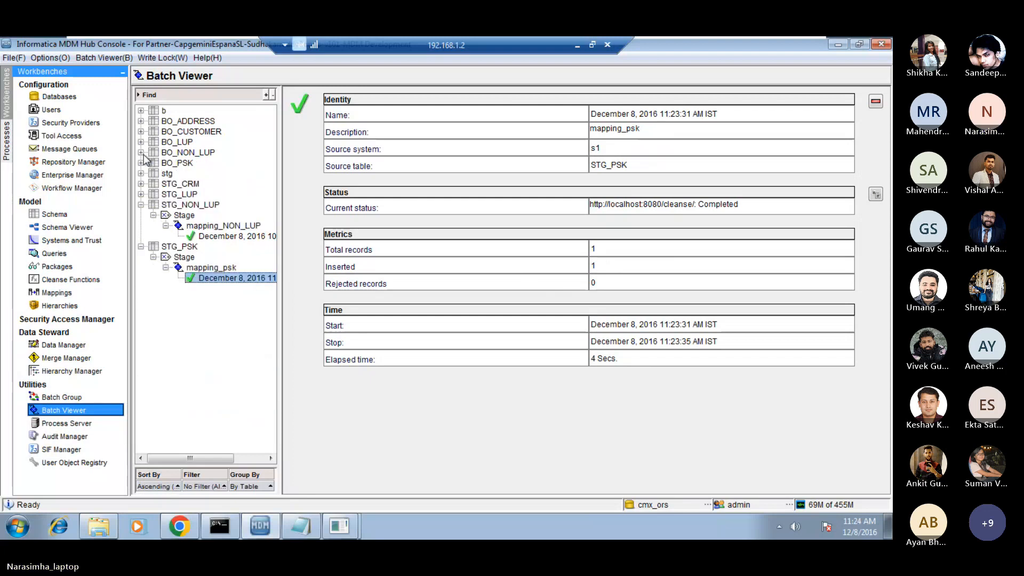
pyautogui.click(142, 163)
pyautogui.click(173, 164)
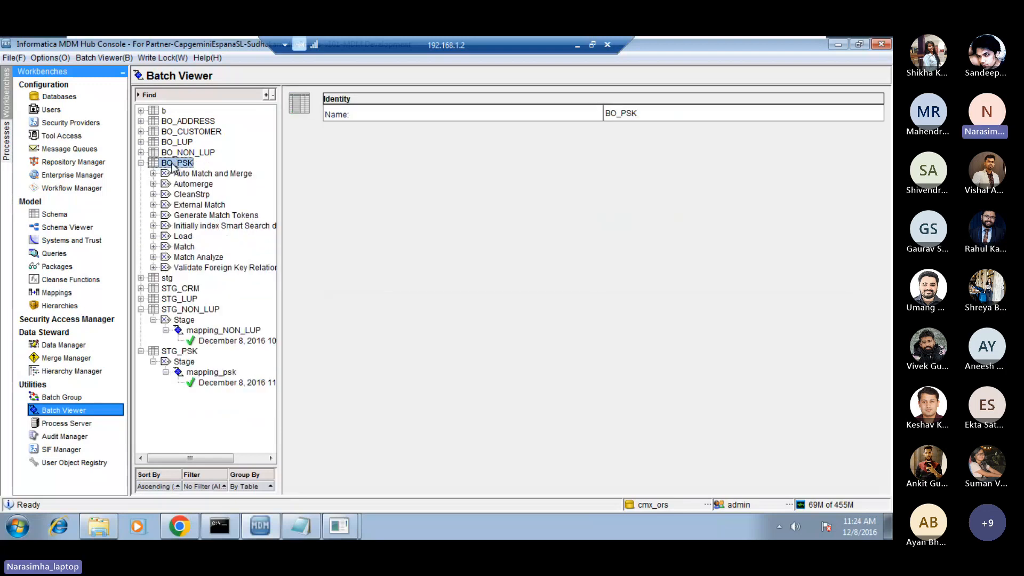
pyautogui.click(153, 237)
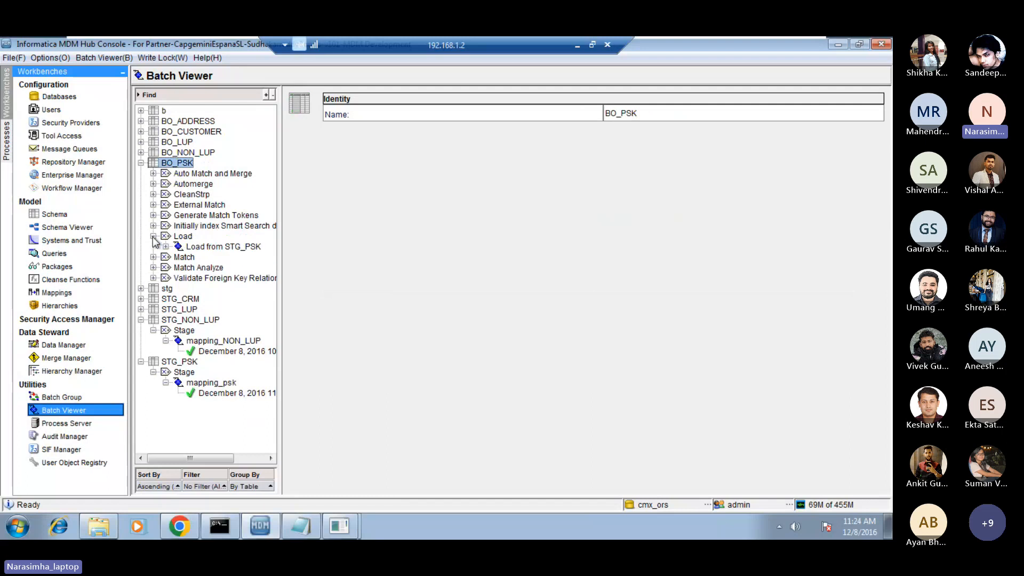
pyautogui.click(208, 249)
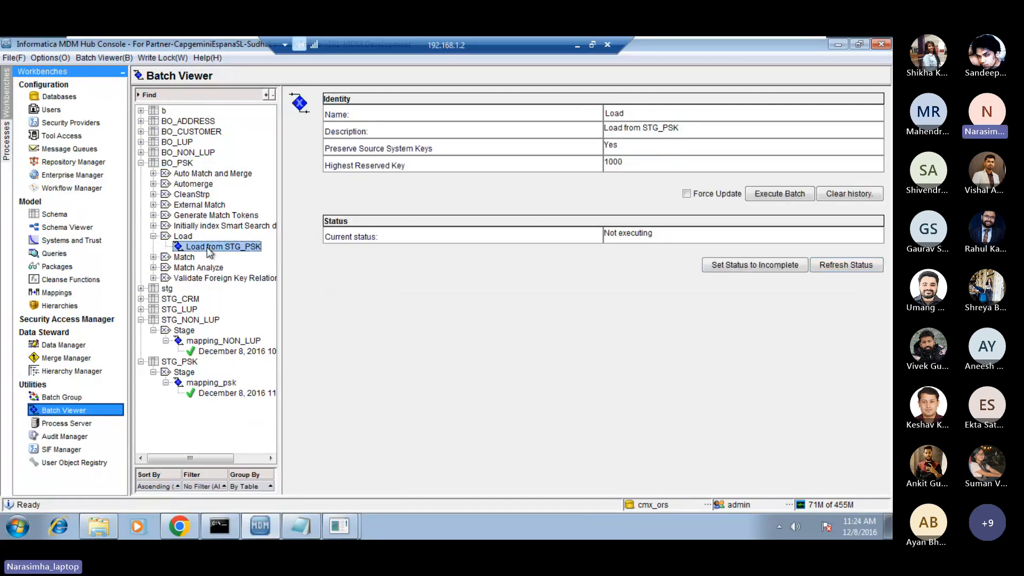
pyautogui.click(779, 195)
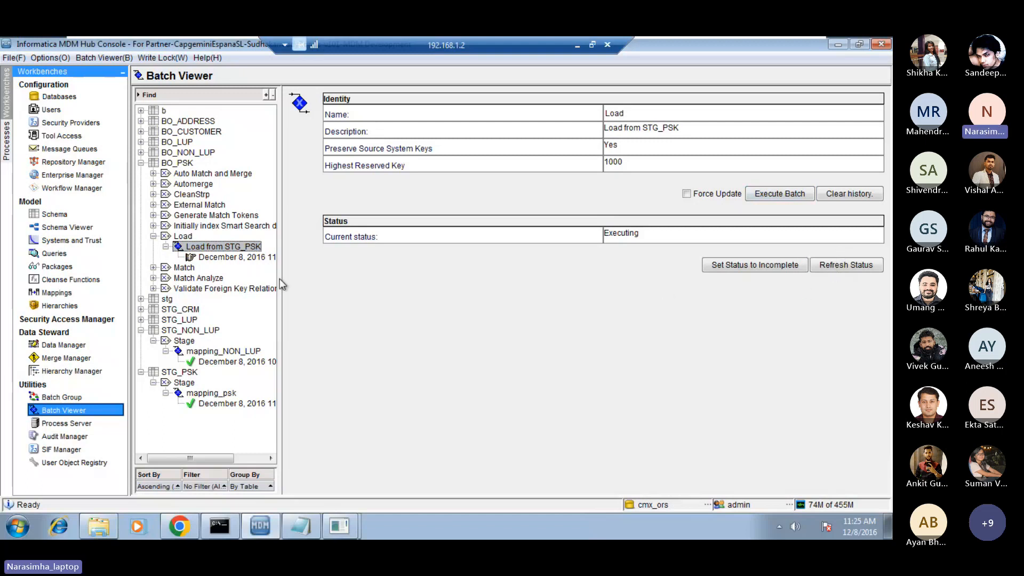
# Refresh the Load from STG_PSK job status and examine the inserted-records metric of its latest run.
pyautogui.click(839, 267)
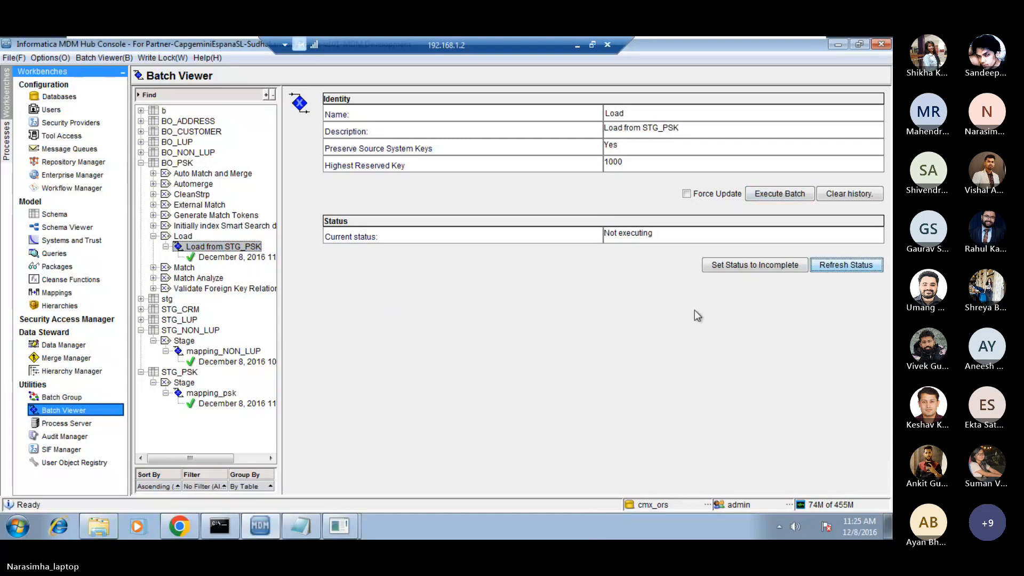
pyautogui.click(225, 259)
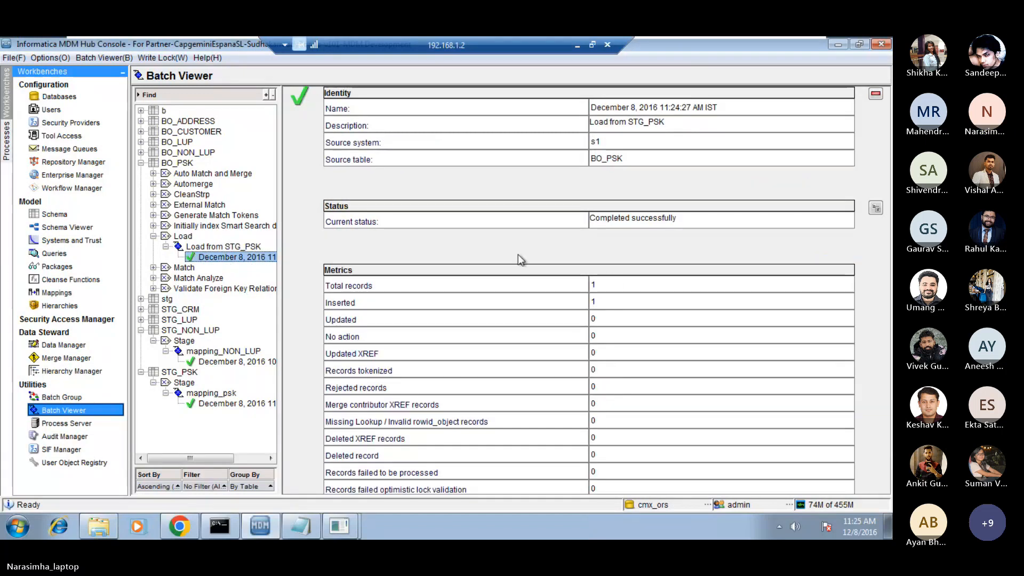
pyautogui.doubleClick(593, 302)
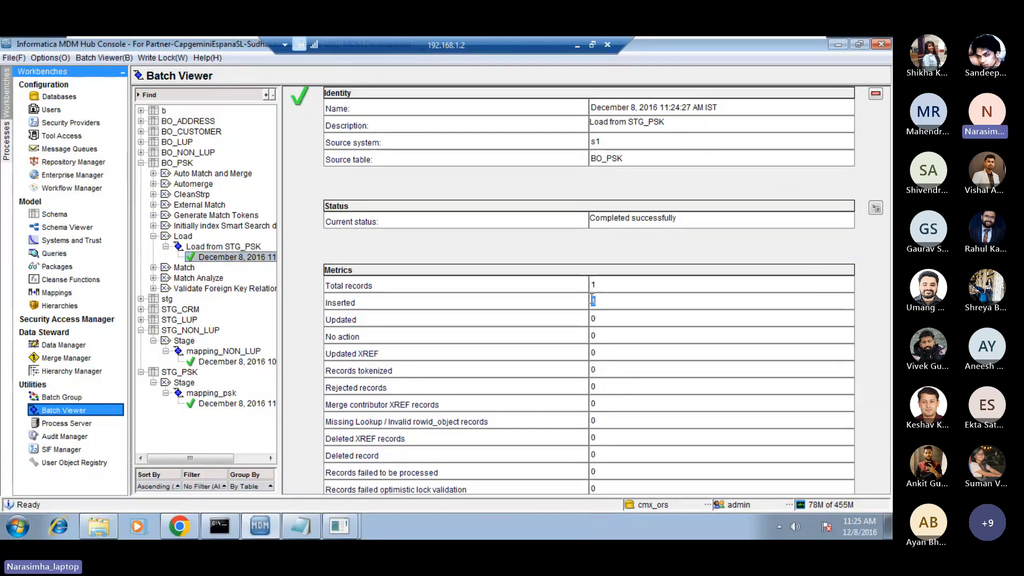
# Switch to Oracle SQL Developer, add the query select * from c_bo_psk below the C_LND_PSK insert statement, and run it.
pyautogui.click(337, 530)
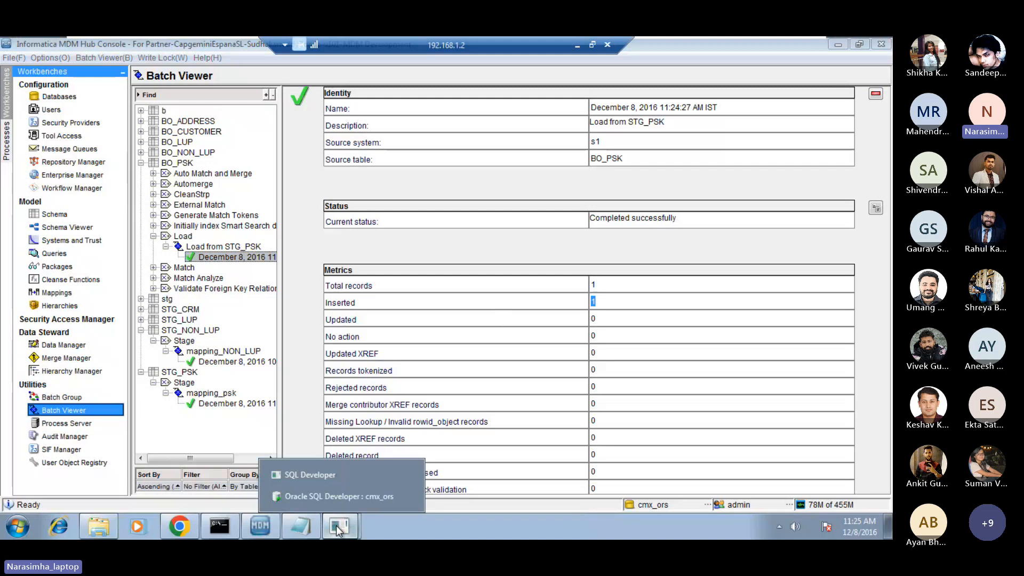
pyautogui.click(323, 499)
pyautogui.click(352, 260)
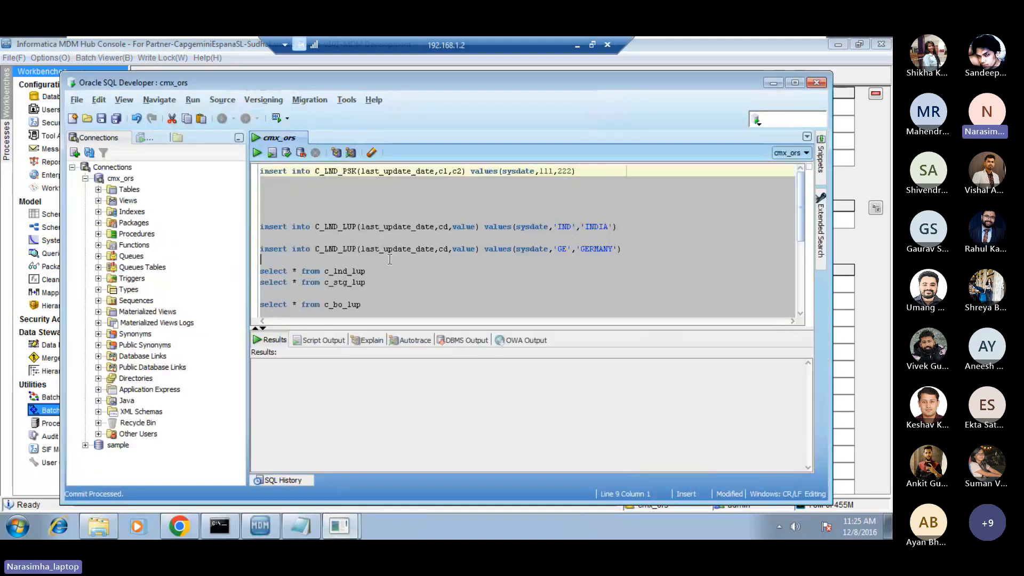
pyautogui.click(356, 204)
pyautogui.click(336, 196)
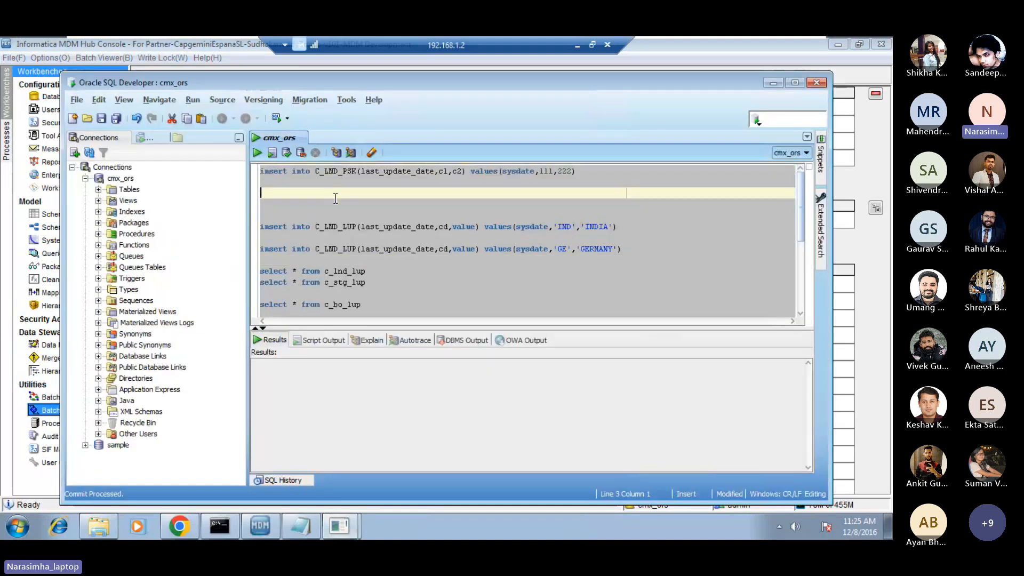
pyautogui.write('select * from c_bo_psk')
pyautogui.press('Return')
pyautogui.hotkey('shift', 'Up')
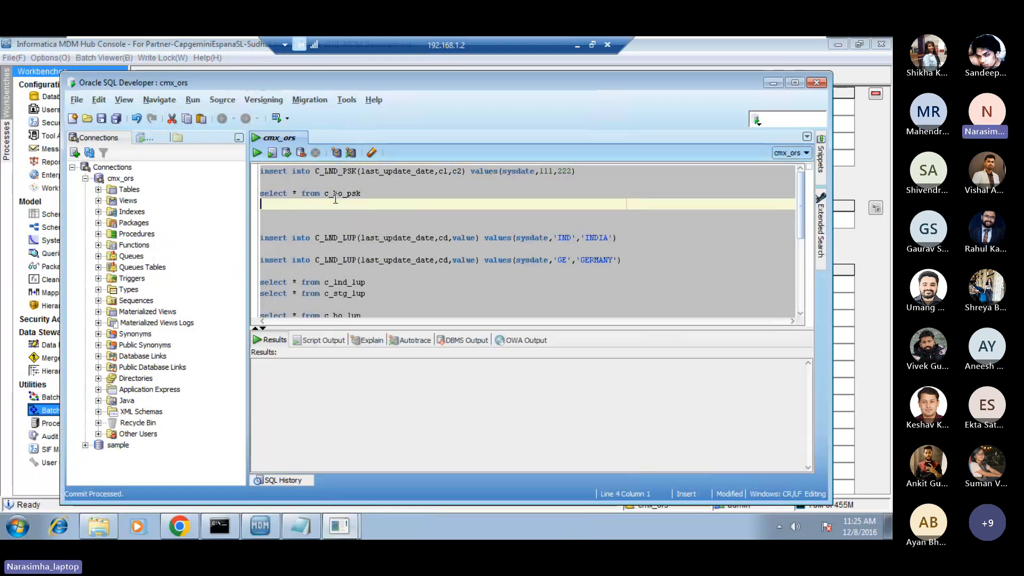
pyautogui.click(257, 153)
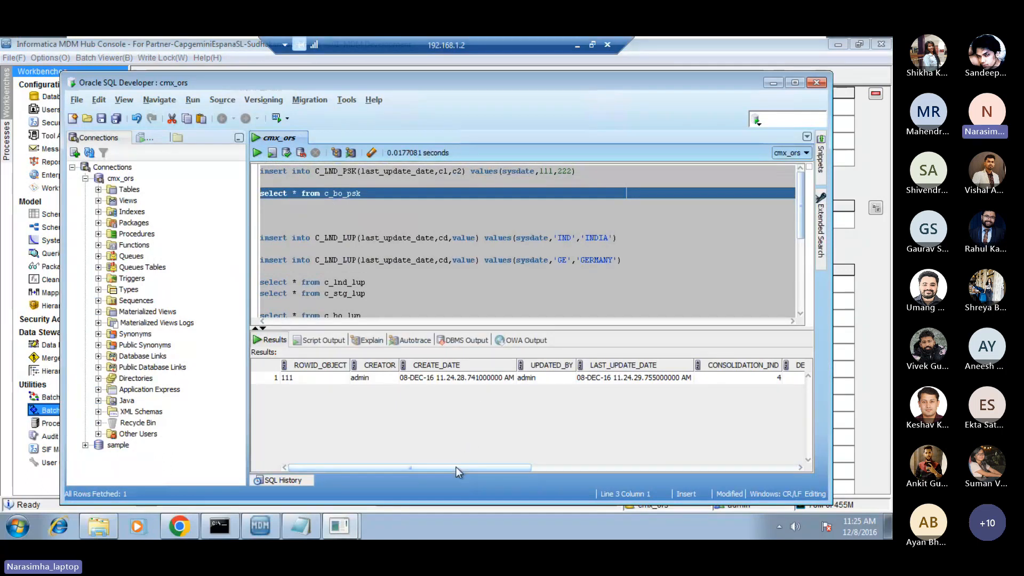
# Examine the ROWID_OBJECT value of the row returned from c_bo_psk.
pyautogui.moveTo(456, 467); pyautogui.dragTo(364, 456)
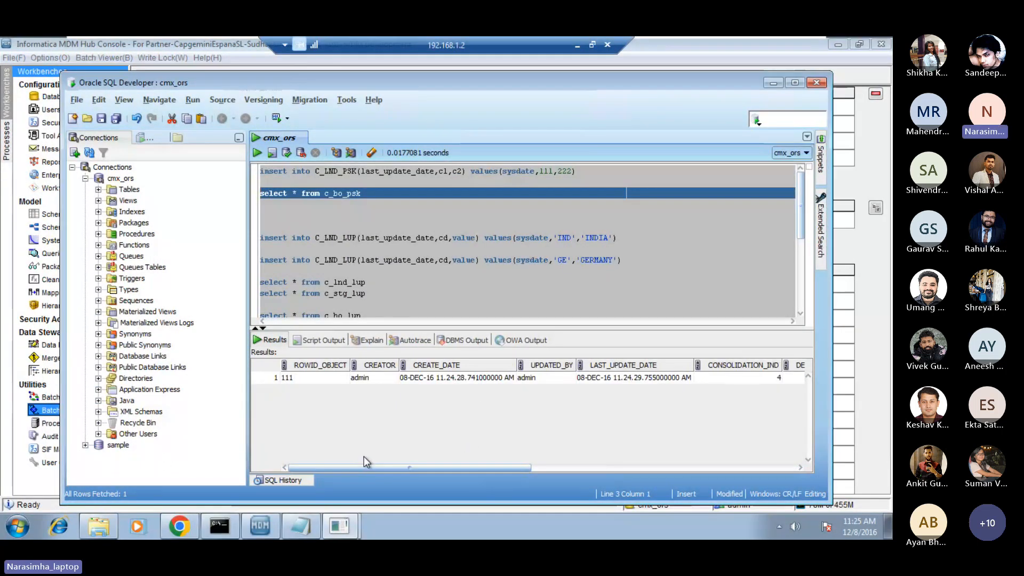
pyautogui.click(300, 380)
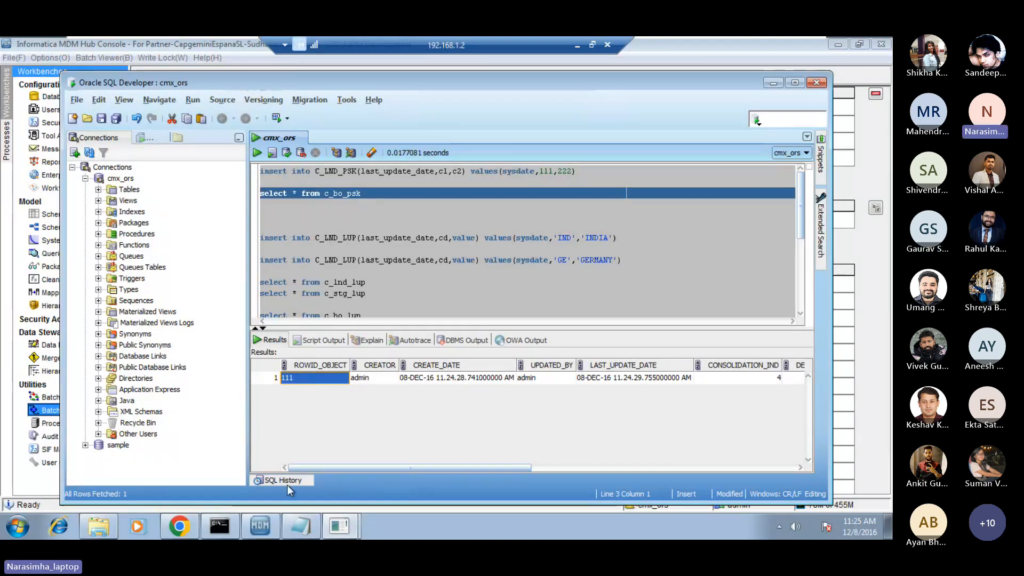
pyautogui.moveTo(341, 527)
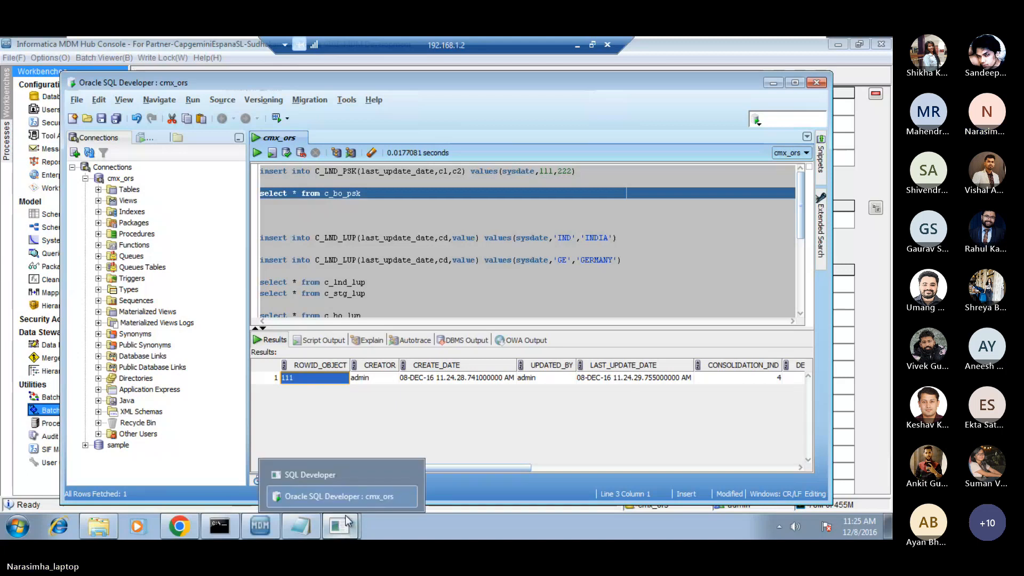
pyautogui.click(360, 497)
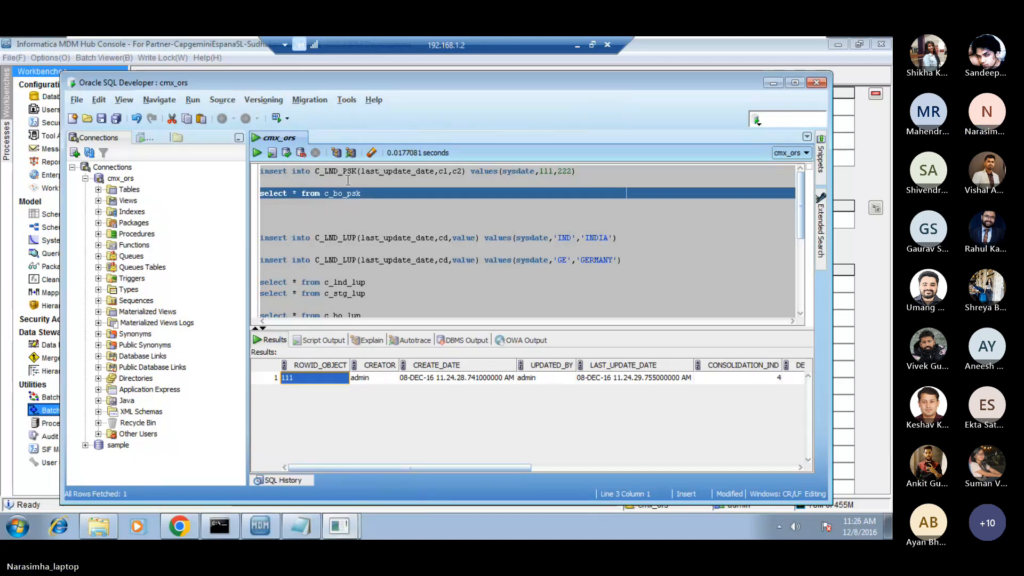
# Duplicate the C_LND_PSK insert statement directly below the original and change the copy's c1 value to 444.
pyautogui.press('Up')
pyautogui.press('Up')
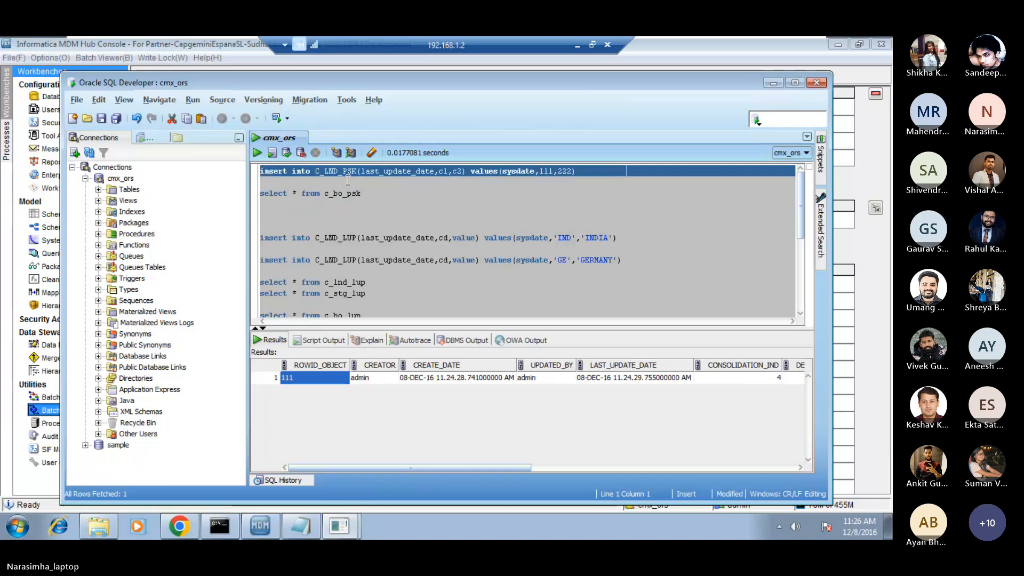
pyautogui.hotkey('ctrl', 'c')
pyautogui.press('Down')
pyautogui.hotkey('ctrl', 'v')
pyautogui.press('Left')
pyautogui.press('Left')
pyautogui.press('Left')
pyautogui.press('Left')
pyautogui.press('Left')
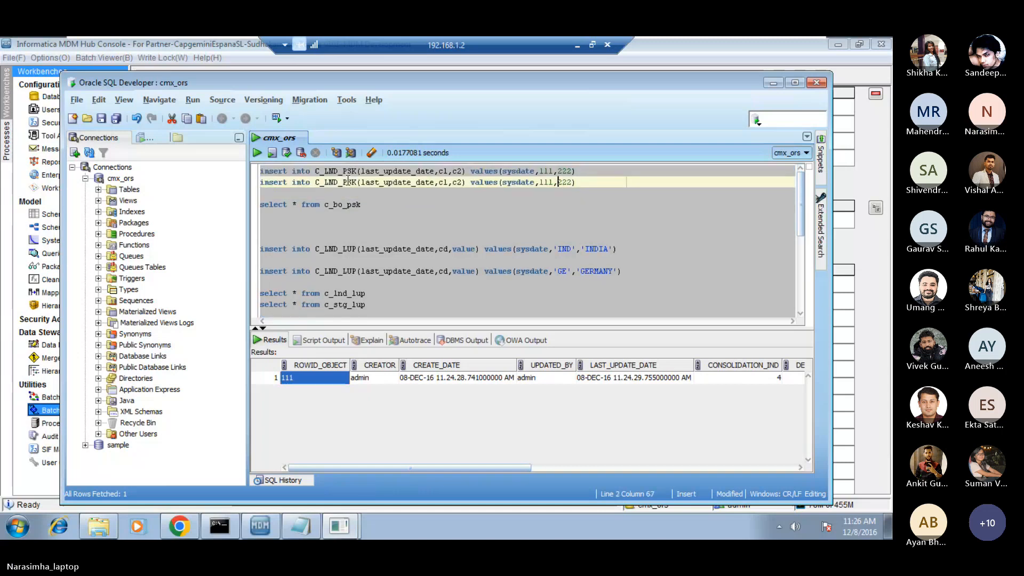
pyautogui.press('Left')
pyautogui.hotkey('shift', 'Left')
pyautogui.hotkey('shift', 'Left')
pyautogui.hotkey('shift', 'Left')
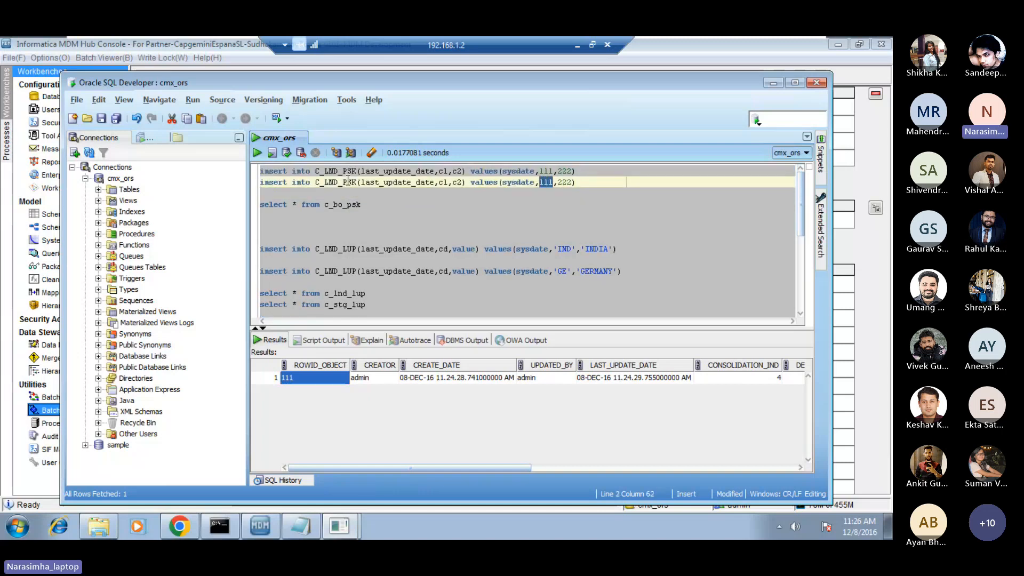
pyautogui.write('444')
# Run the C_LND_PSK insert statement with values 444 and 222, and commit the transaction.
pyautogui.press('Down')
pyautogui.press('Down')
pyautogui.press('Up')
pyautogui.press('Up')
pyautogui.hotkey('shift', 'Down')
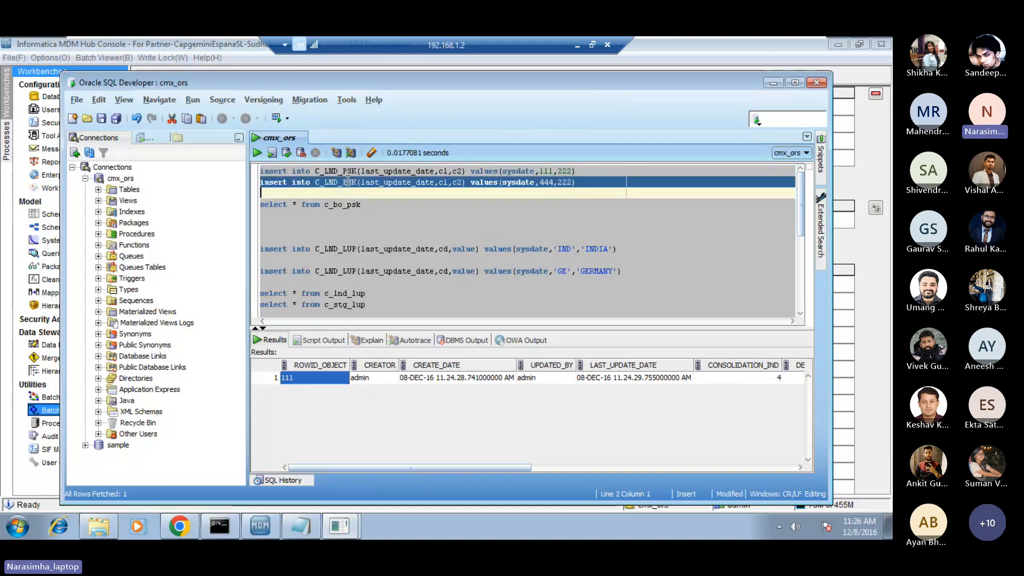
pyautogui.click(258, 154)
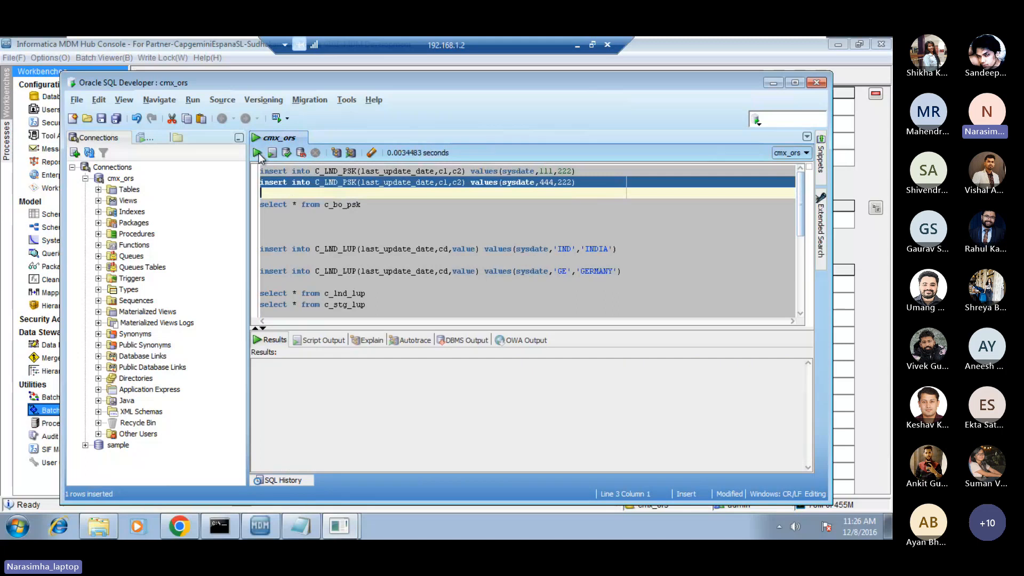
pyautogui.click(286, 154)
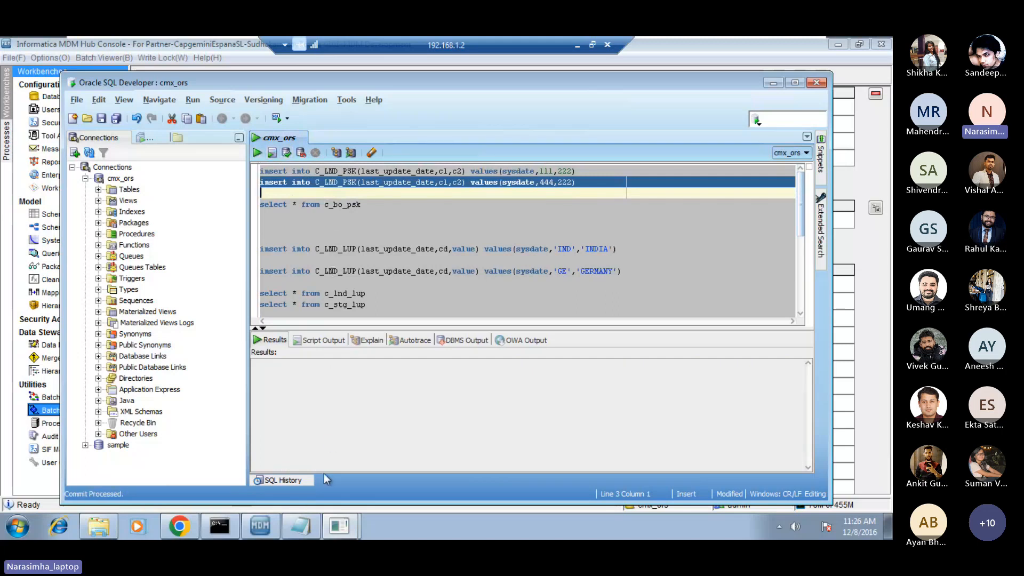
# Switch to the MDM Hub Console, execute the mapping_psk stage batch job of STG_PSK, and refresh its status.
pyautogui.click(261, 531)
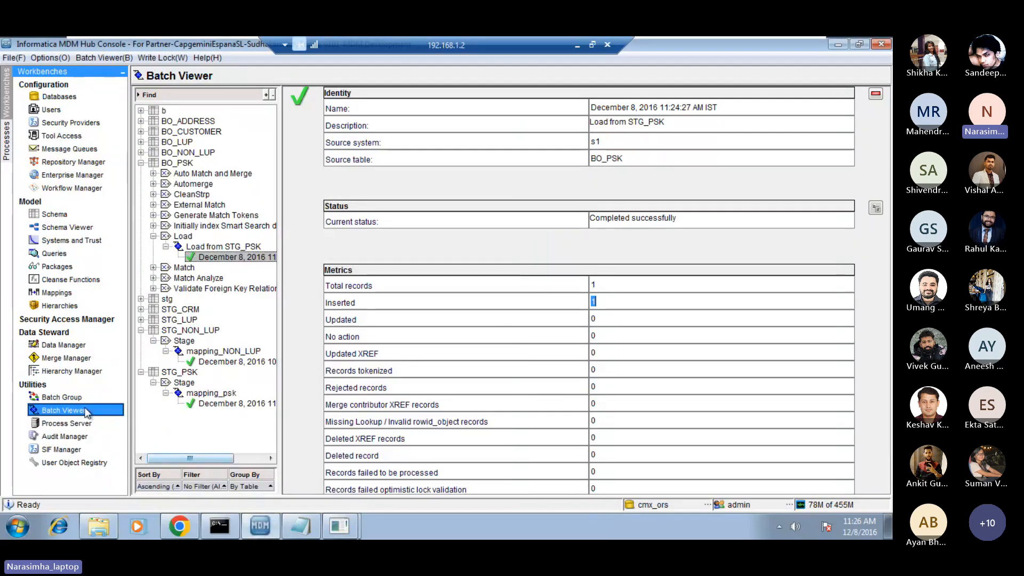
pyautogui.click(217, 394)
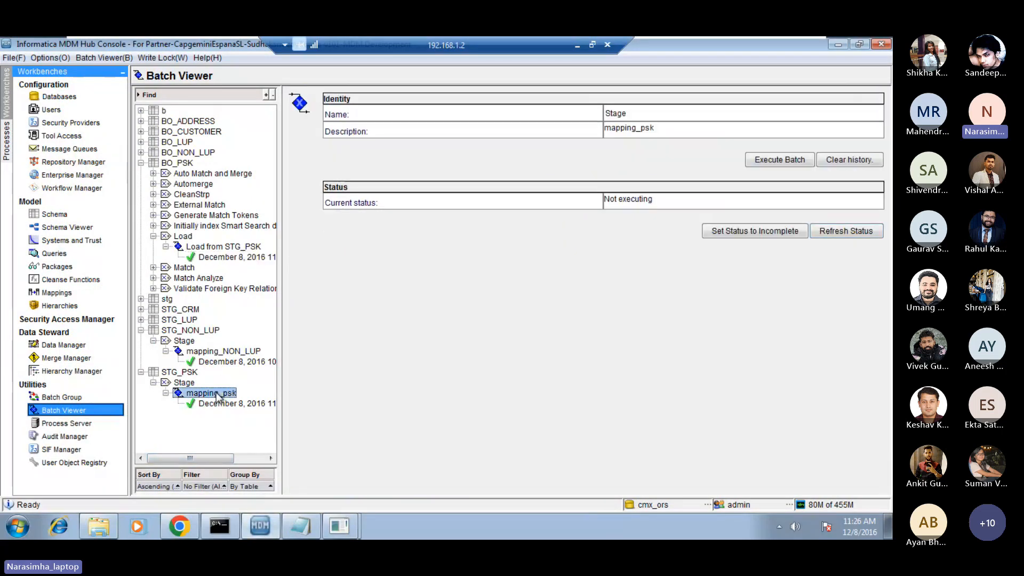
pyautogui.click(786, 159)
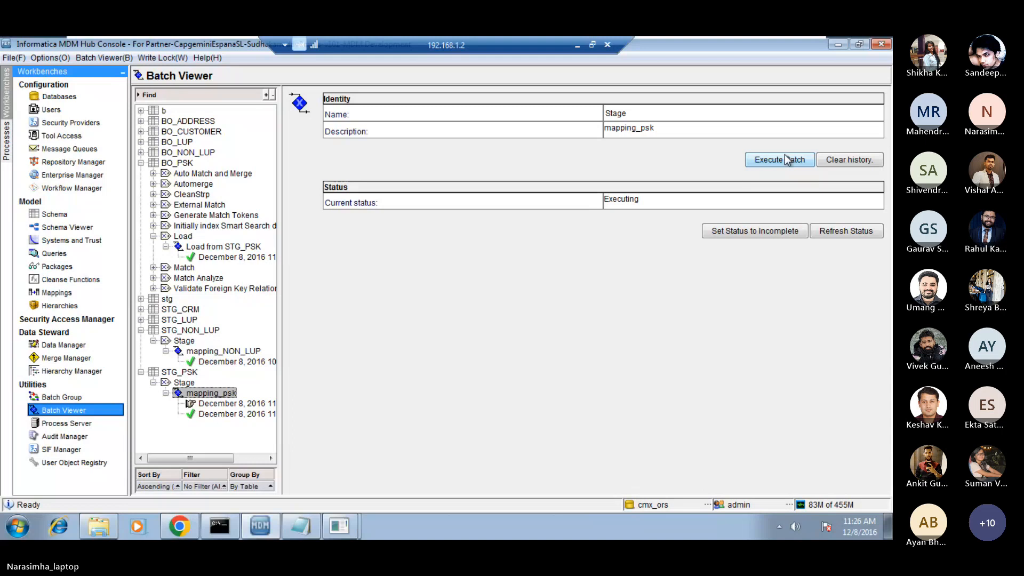
pyautogui.click(847, 231)
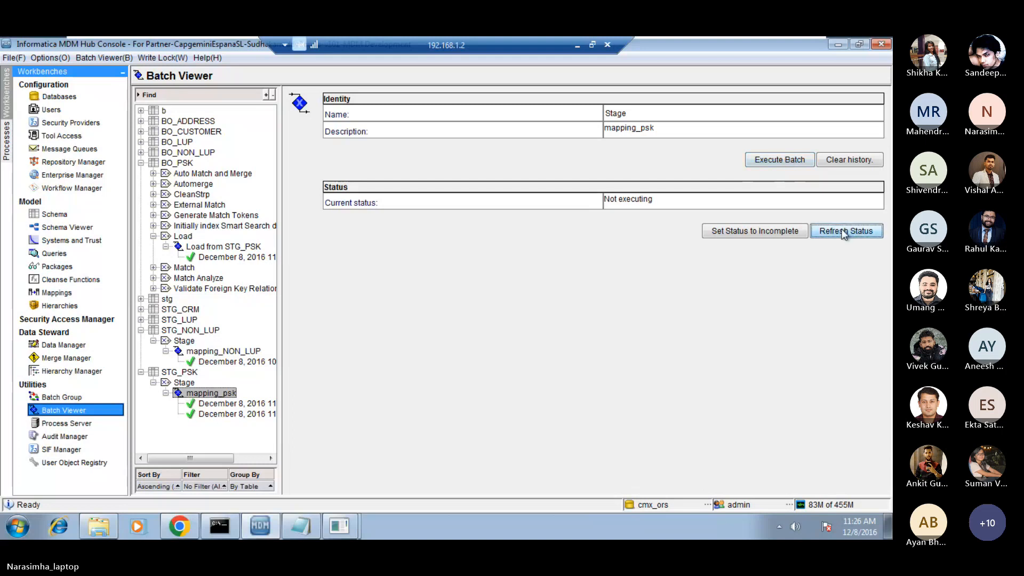
# Execute the Load from STG_PSK batch job and examine the total, inserted and no-action metrics of its latest run.
pyautogui.click(220, 247)
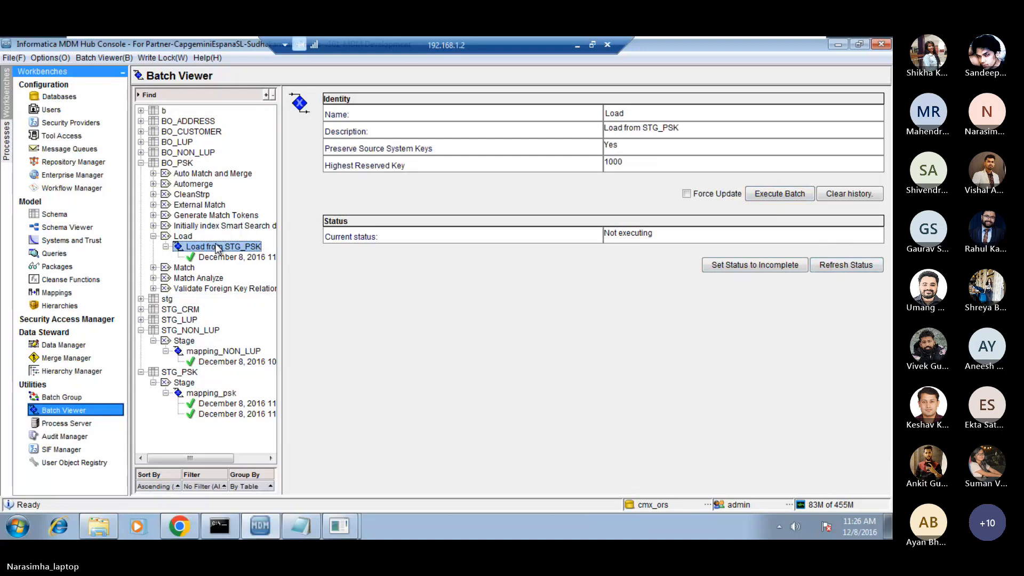
pyautogui.click(779, 194)
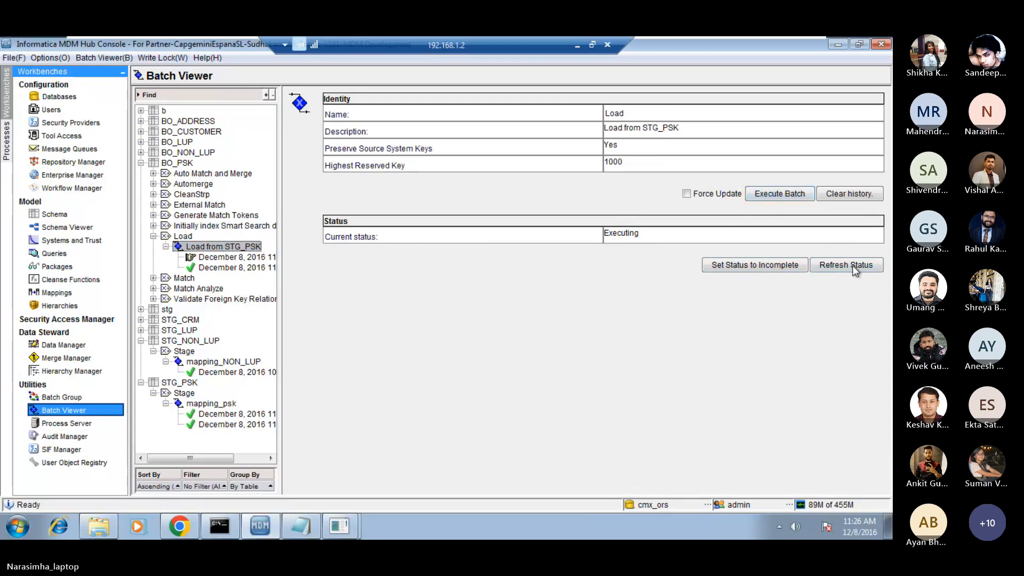
pyautogui.click(233, 258)
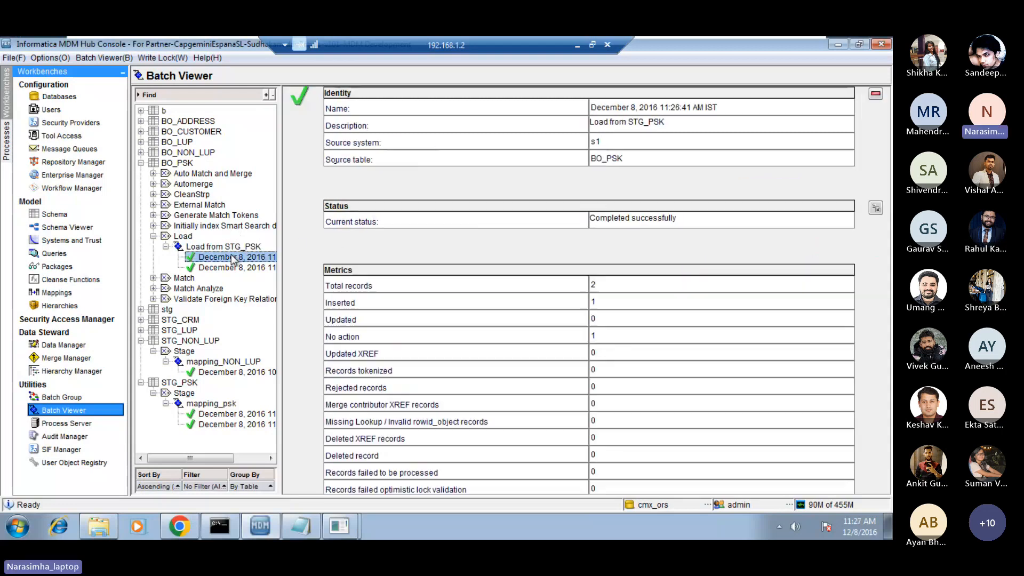
pyautogui.doubleClick(605, 282)
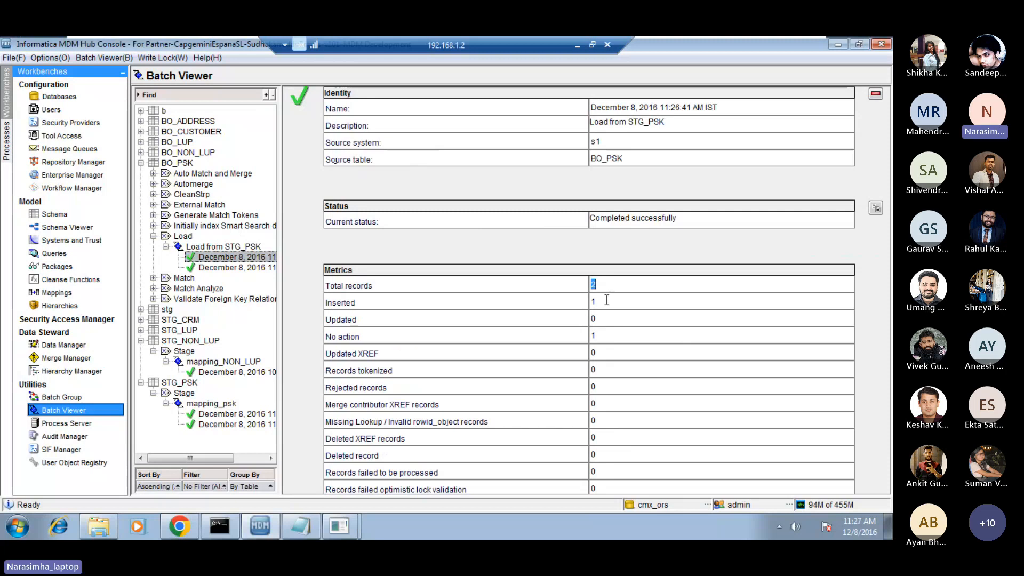
pyautogui.doubleClick(607, 301)
pyautogui.doubleClick(601, 333)
# Switch to Oracle SQL Developer, rerun select * from c_bo_psk, and examine the ROWID_OBJECT value of each returned row.
pyautogui.moveTo(340, 533)
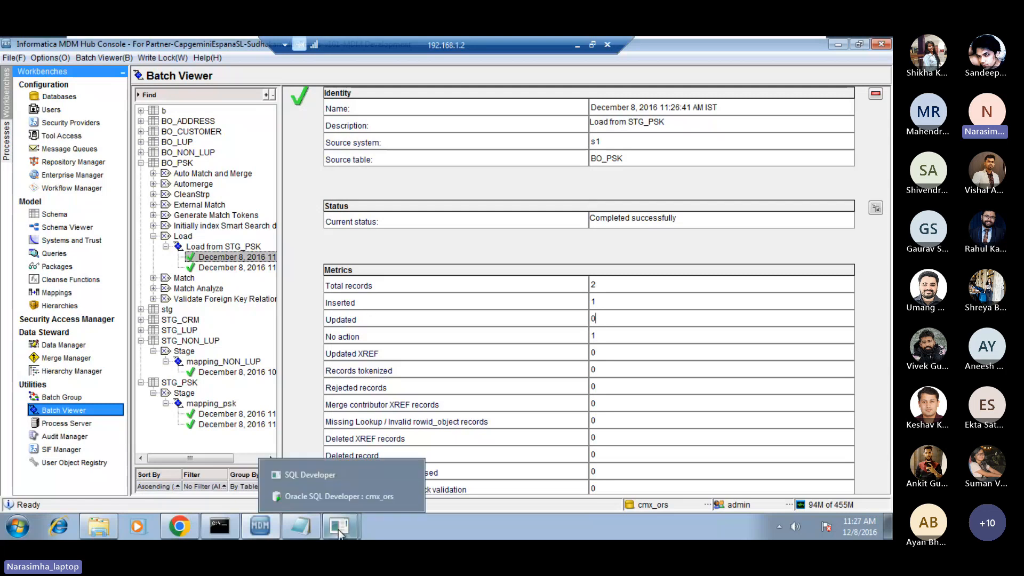
pyautogui.click(357, 496)
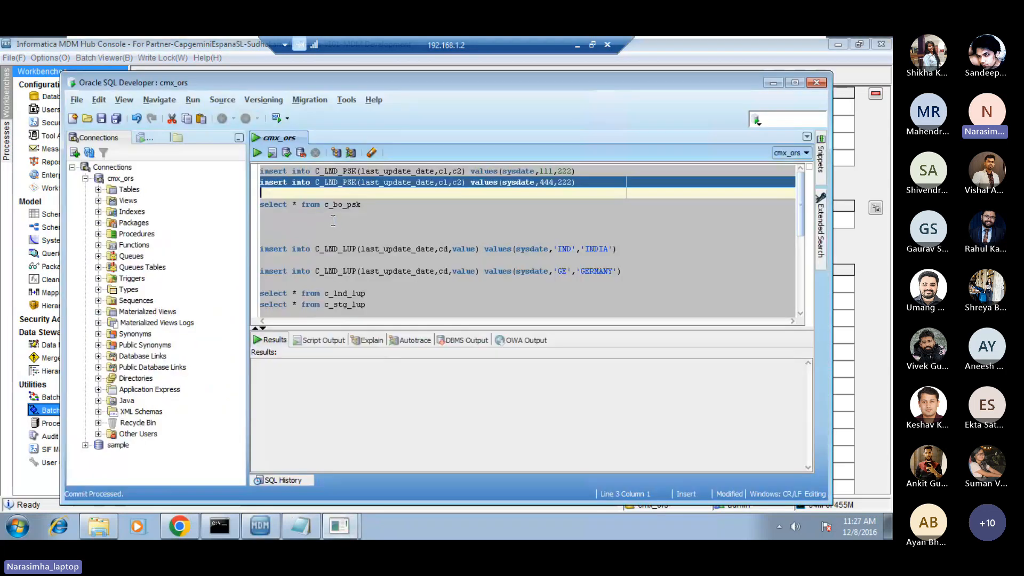
pyautogui.tripleClick(319, 205)
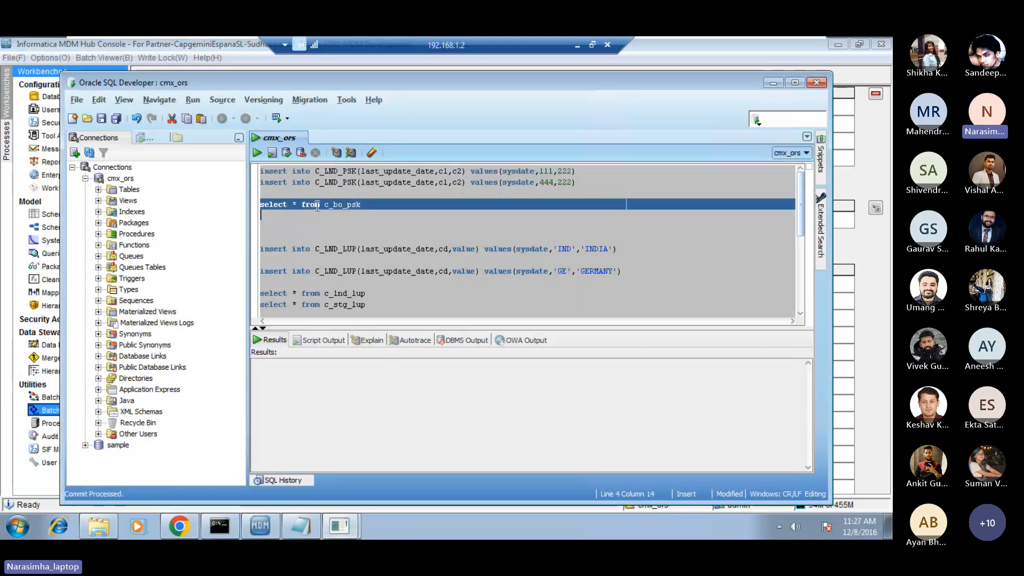
pyautogui.click(257, 153)
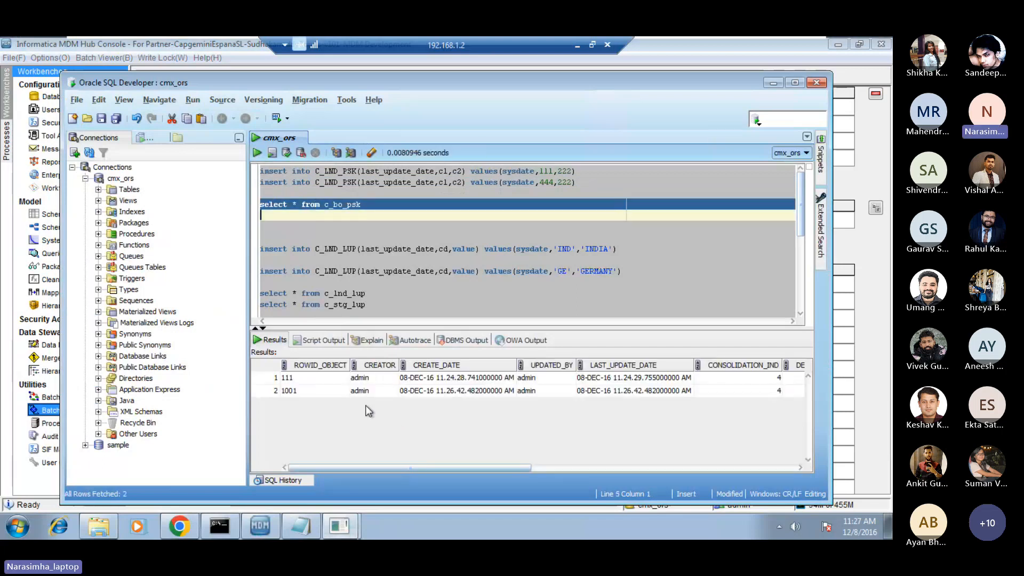
pyautogui.click(306, 381)
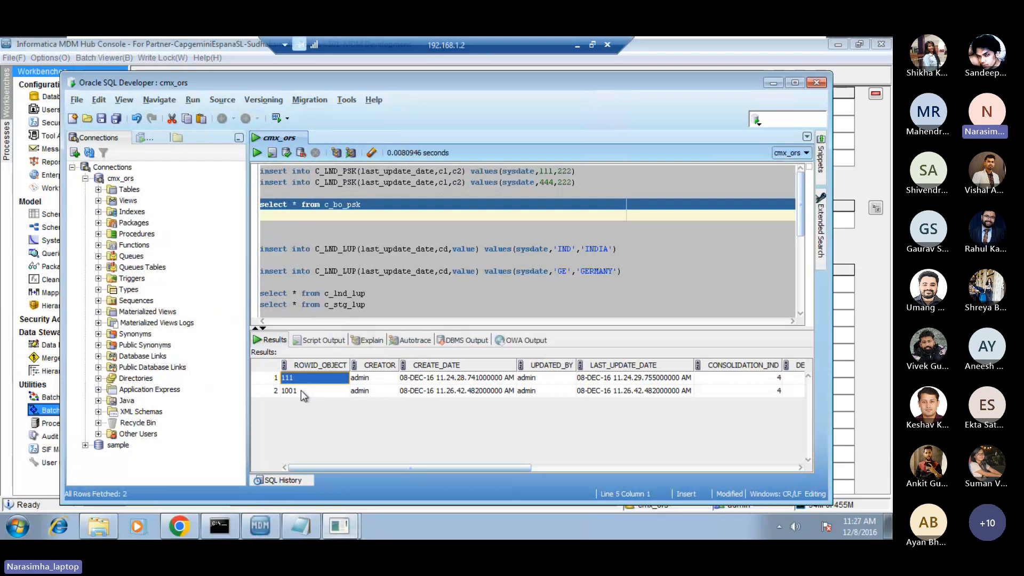
pyautogui.click(301, 390)
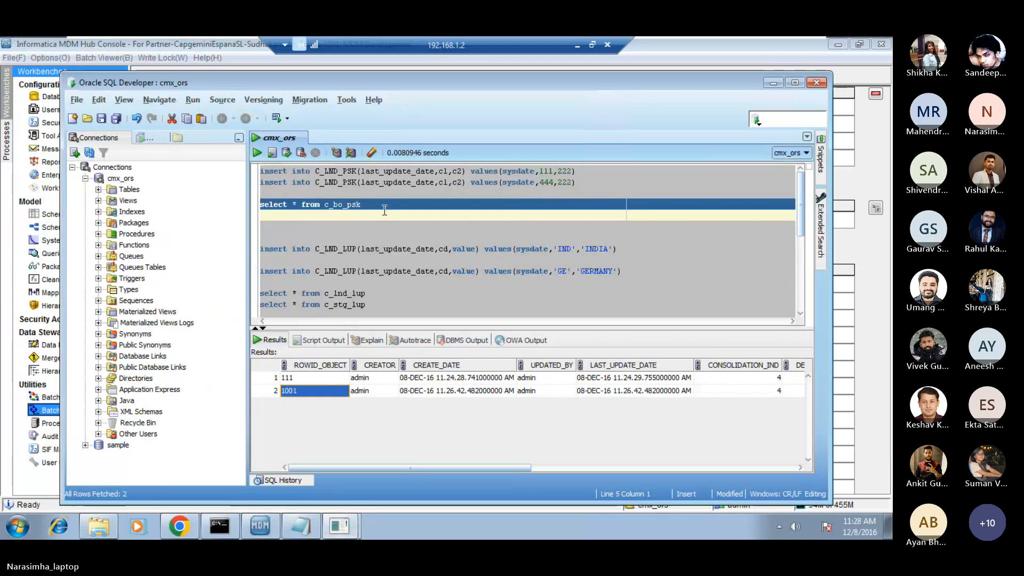
# Duplicate the C_LND_PSK insert statement containing 444 on the line below and change the copy's c1 value to 111111.
pyautogui.click(365, 191)
pyautogui.hotkey('shift', 'Up')
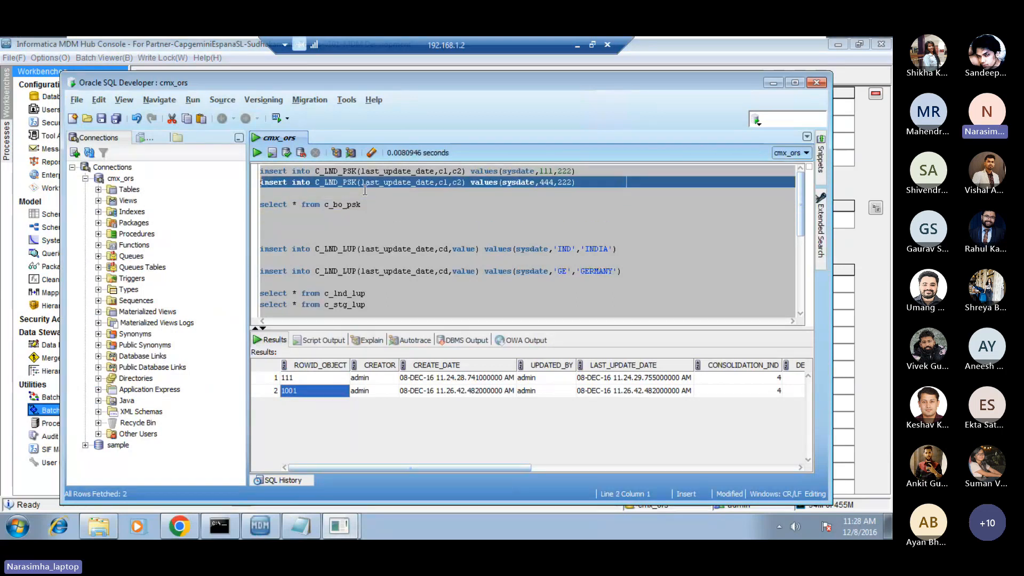
pyautogui.hotkey('shift', 'Down')
pyautogui.hotkey('ctrl', 'v')
pyautogui.press('Left')
pyautogui.press('Left')
pyautogui.press('Left')
pyautogui.press('Left')
pyautogui.press('Left')
pyautogui.press('Left')
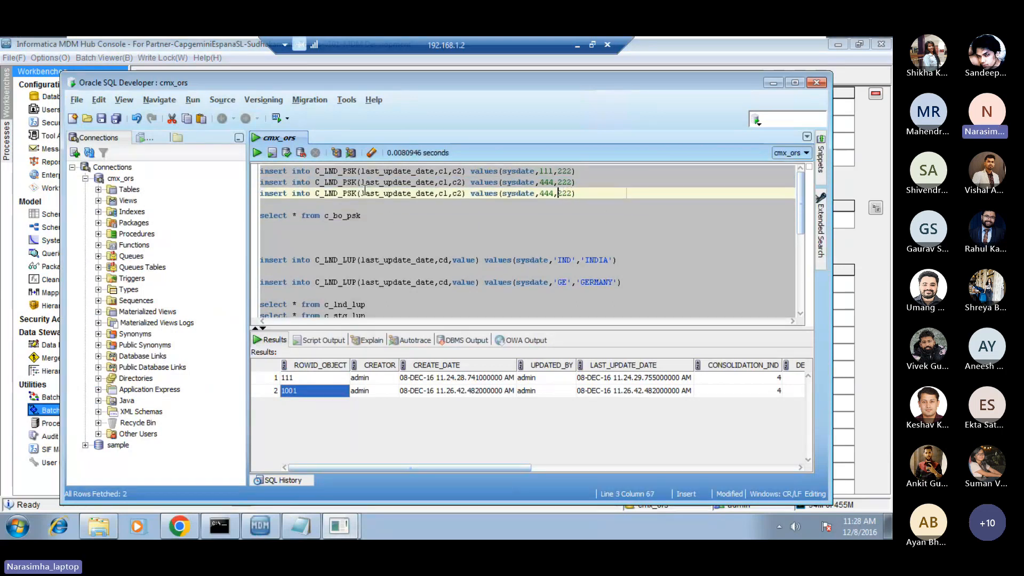
pyautogui.hotkey('shift', 'Left')
pyautogui.hotkey('shift', 'Left')
pyautogui.hotkey('shift', 'Left')
pyautogui.write('111111')
# Run the C_LND_PSK insert statement with values 111111 and 222, and commit the transaction.
pyautogui.press('Down')
pyautogui.press('Down')
pyautogui.press('Up')
pyautogui.press('Up')
pyautogui.hotkey('shift', 'Down')
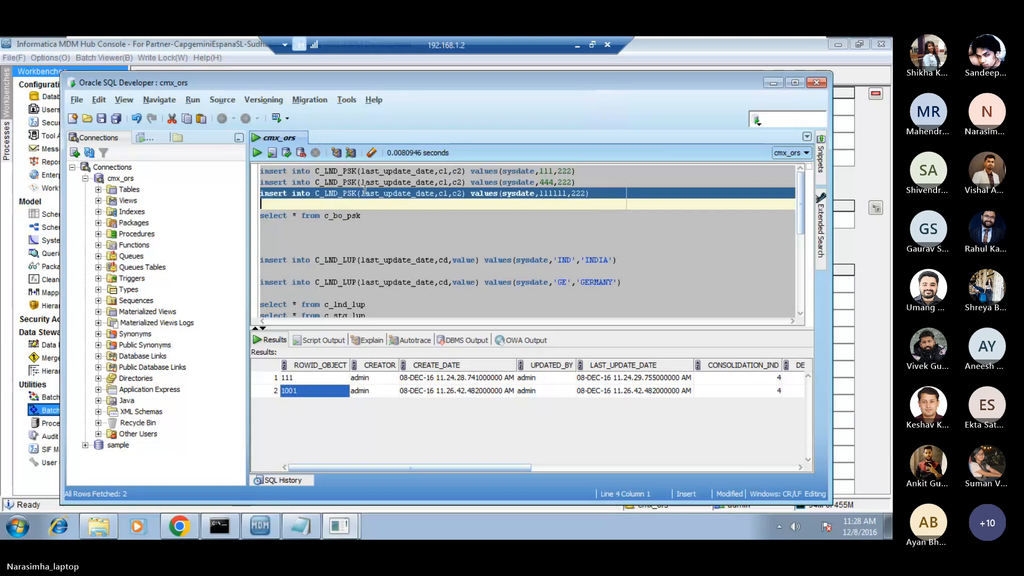
pyautogui.click(256, 154)
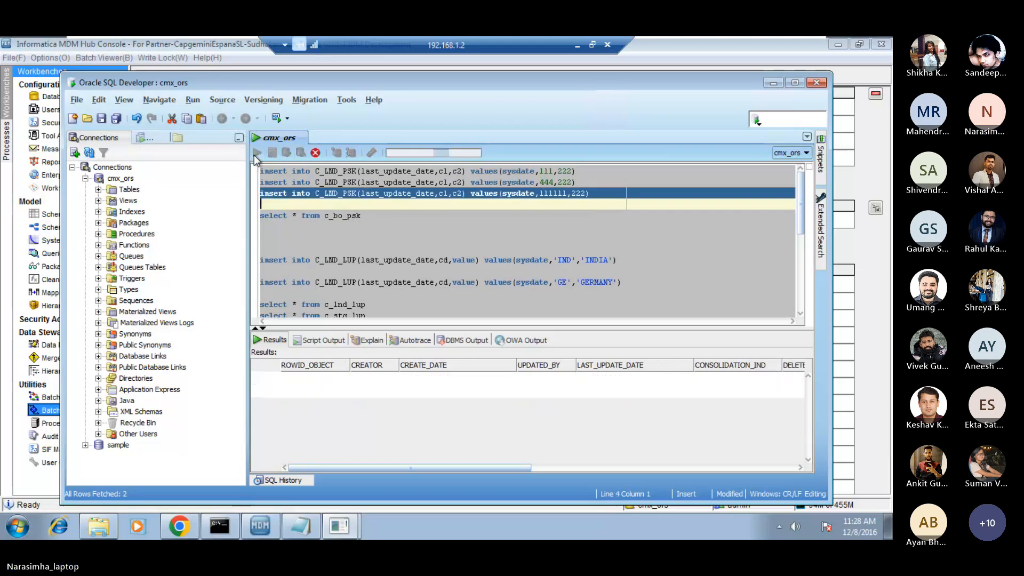
pyautogui.click(287, 154)
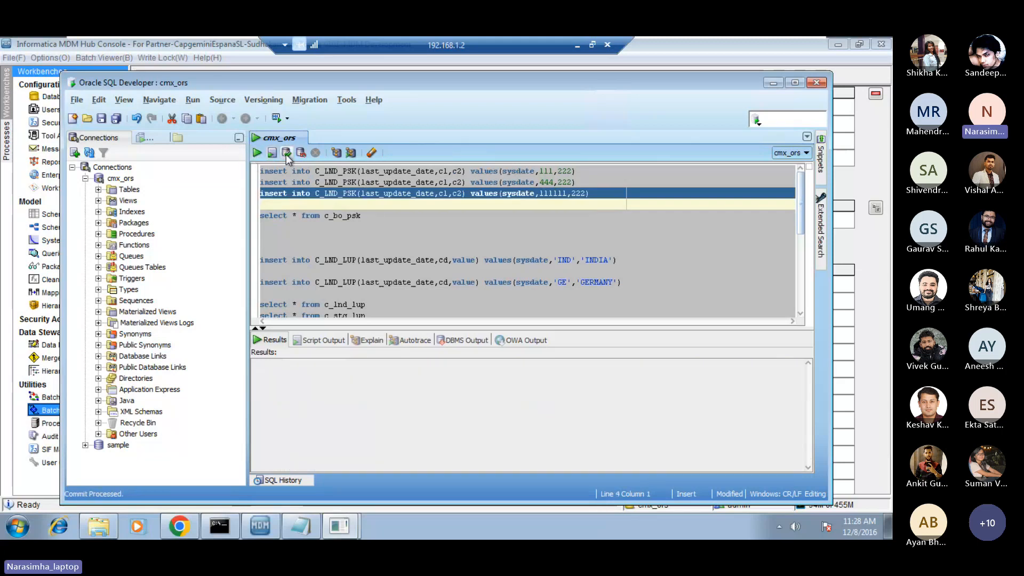
# Switch to the MDM Hub Console and execute the mapping_psk stage batch job again.
pyautogui.click(264, 528)
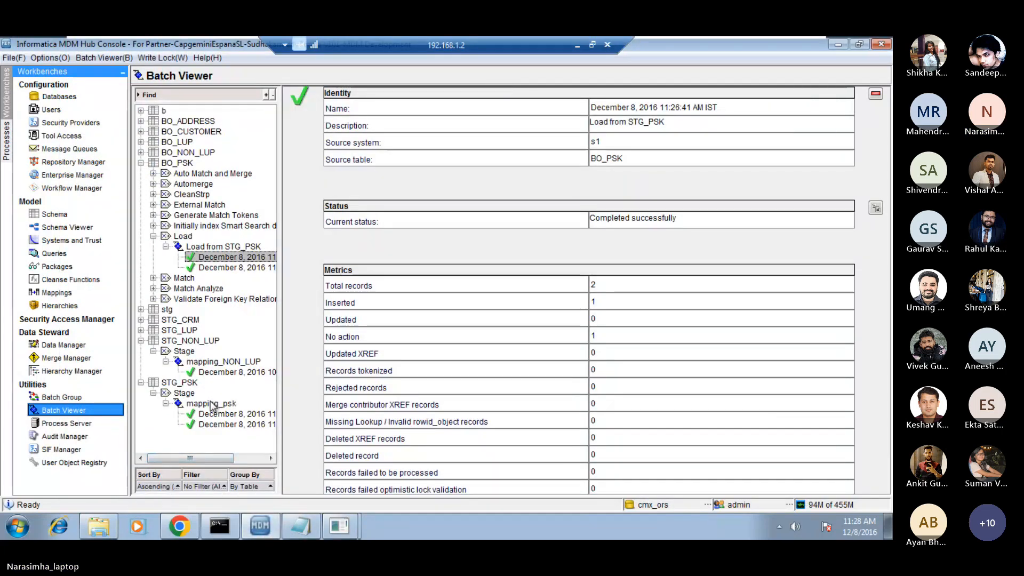
pyautogui.click(213, 404)
pyautogui.click(779, 160)
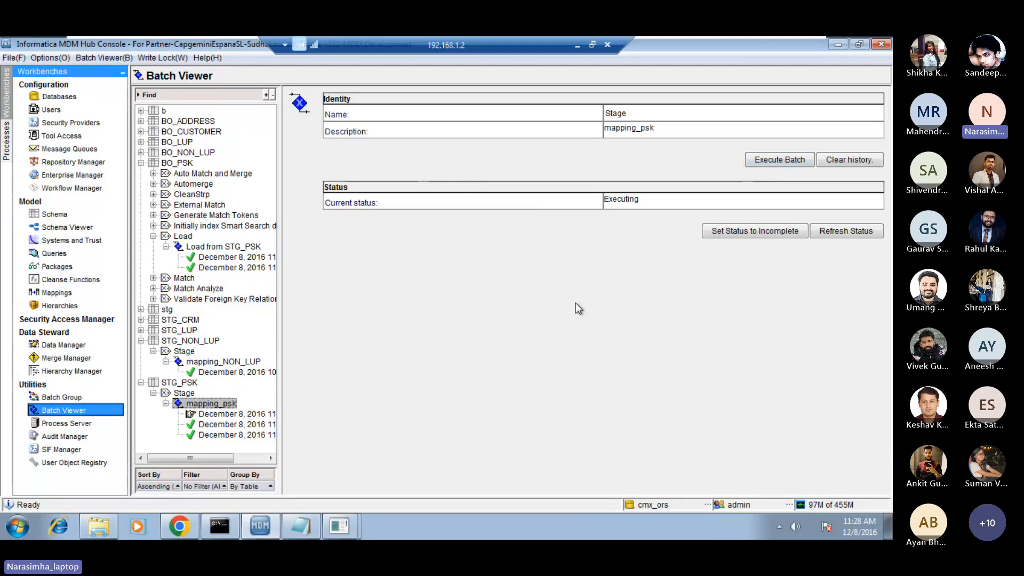
pyautogui.click(337, 524)
pyautogui.click(361, 497)
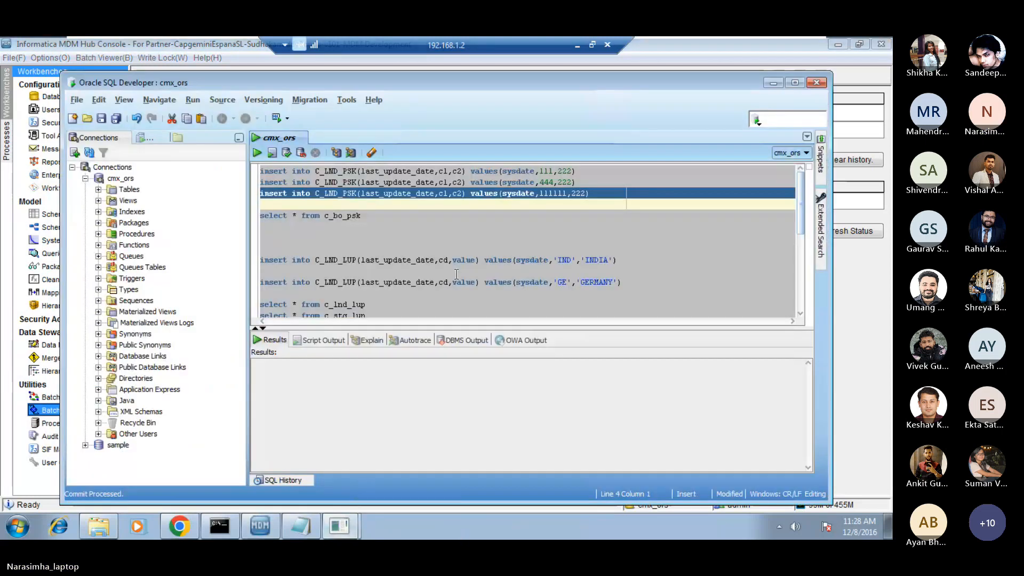
pyautogui.click(387, 205)
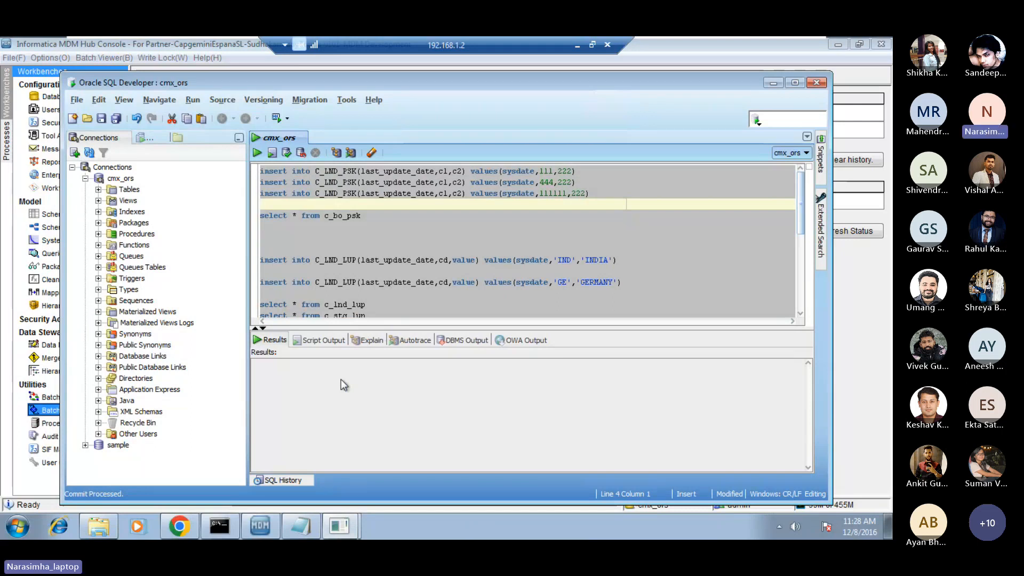
# Return to the MDM Hub Console, refresh the mapping_psk job status, and view the metrics of its latest run.
pyautogui.click(265, 529)
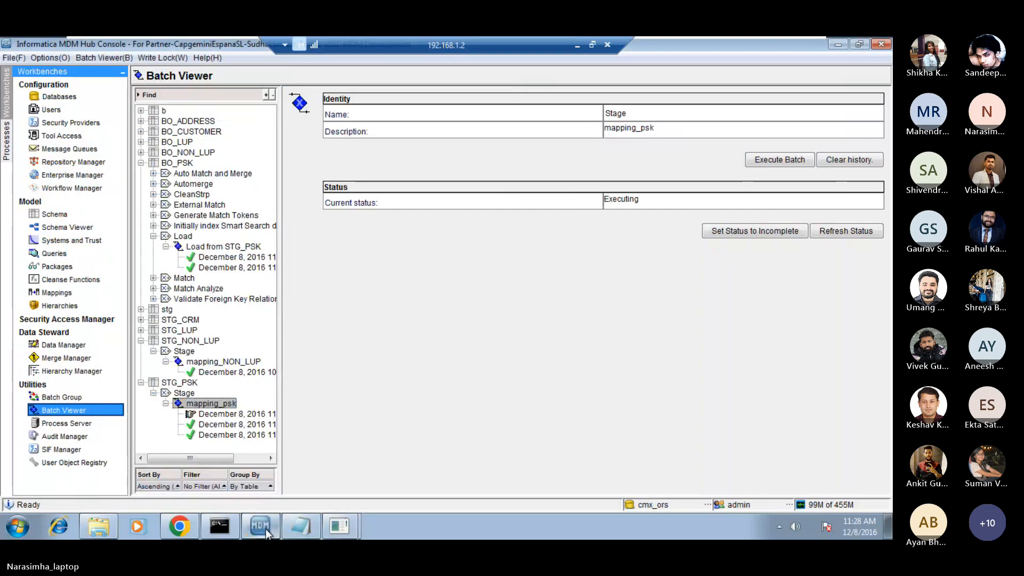
pyautogui.click(827, 230)
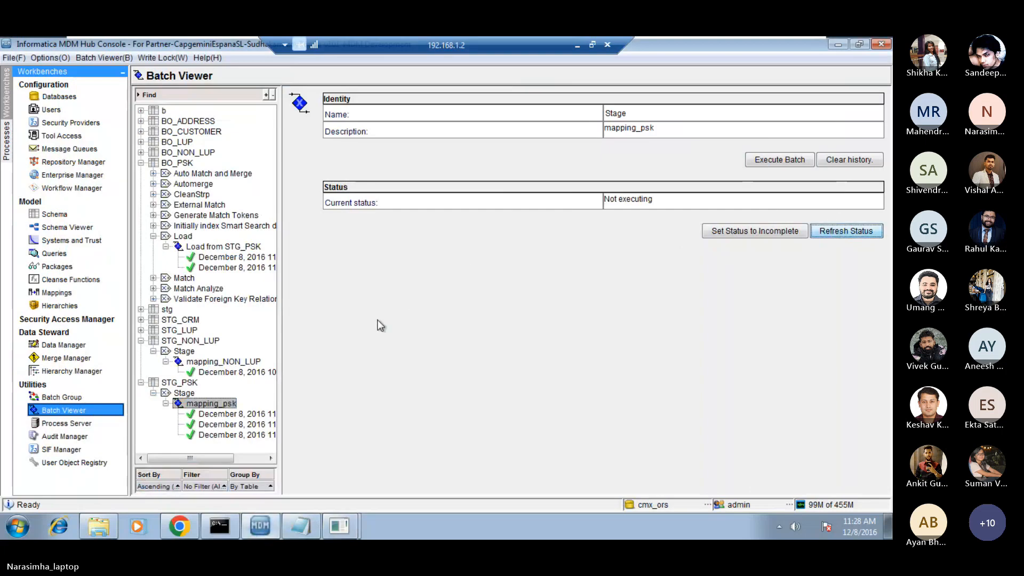
pyautogui.press('Down')
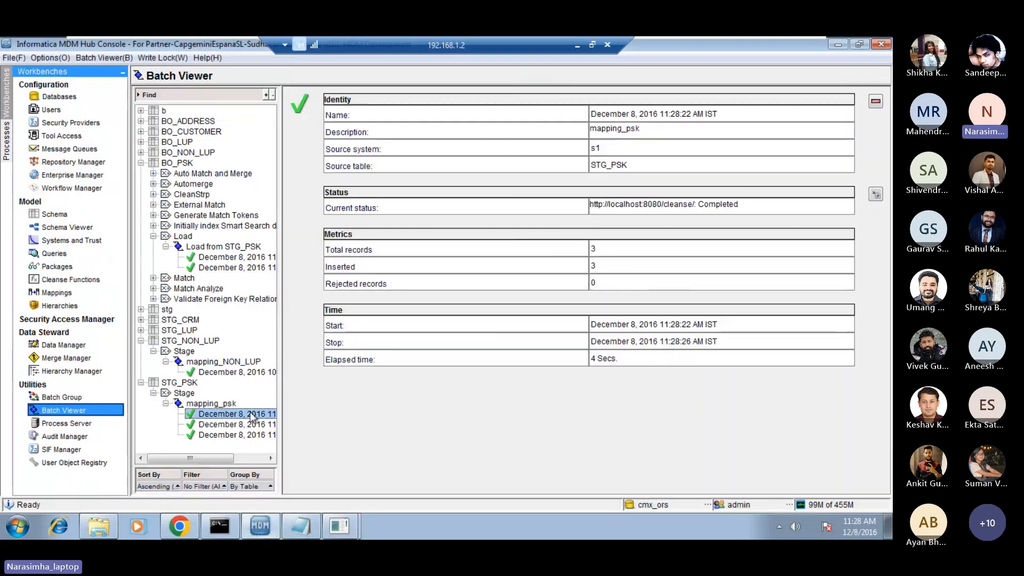
# Execute the Load from STG_PSK batch job again and examine the inserted-records metric of its newest run.
pyautogui.click(228, 248)
pyautogui.click(788, 193)
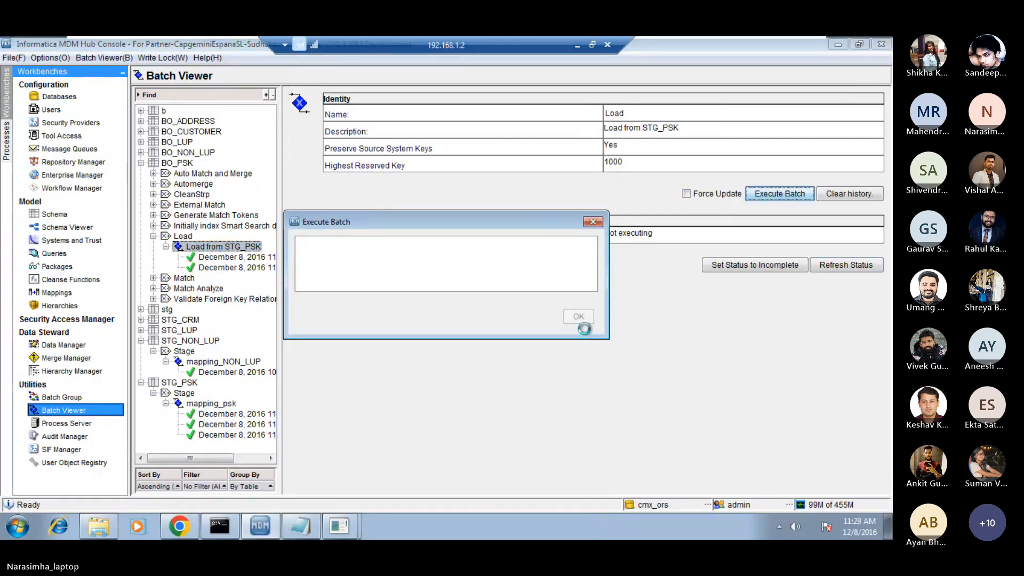
pyautogui.click(233, 258)
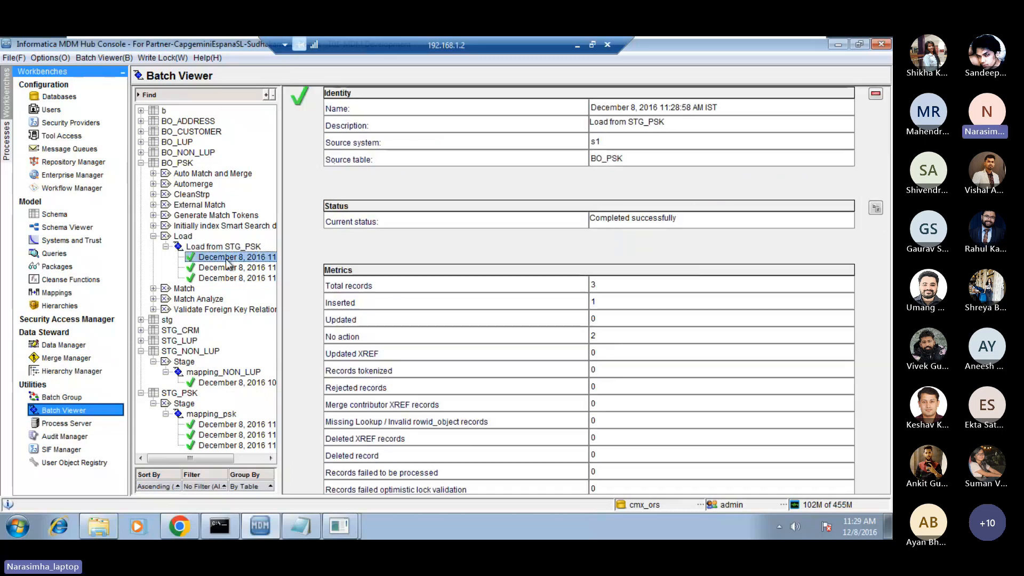
pyautogui.click(616, 302)
# Switch to Oracle SQL Developer, run select * from c_bo_psk, and examine the ROWID_OBJECT of the newest row.
pyautogui.click(329, 531)
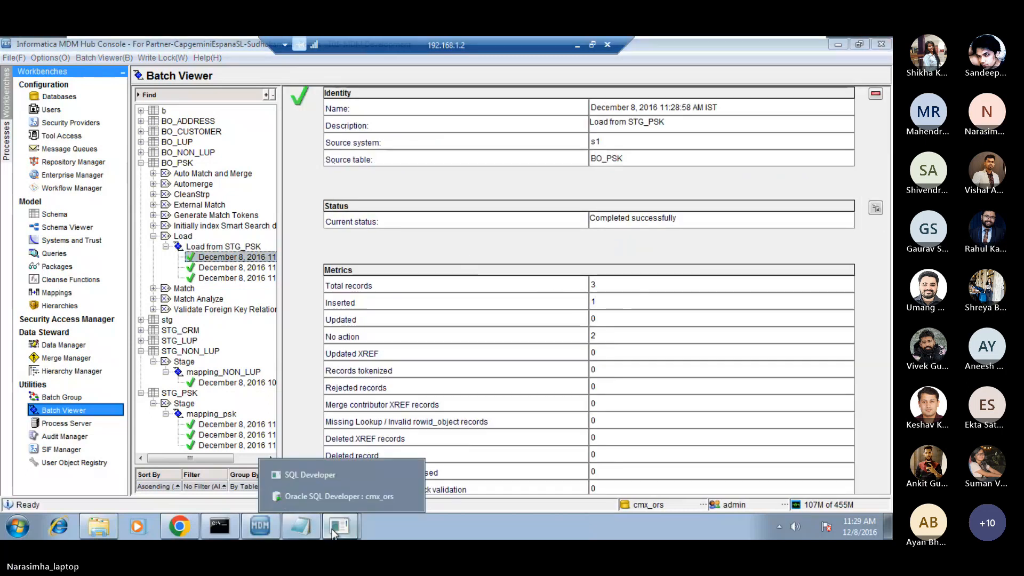
pyautogui.click(328, 499)
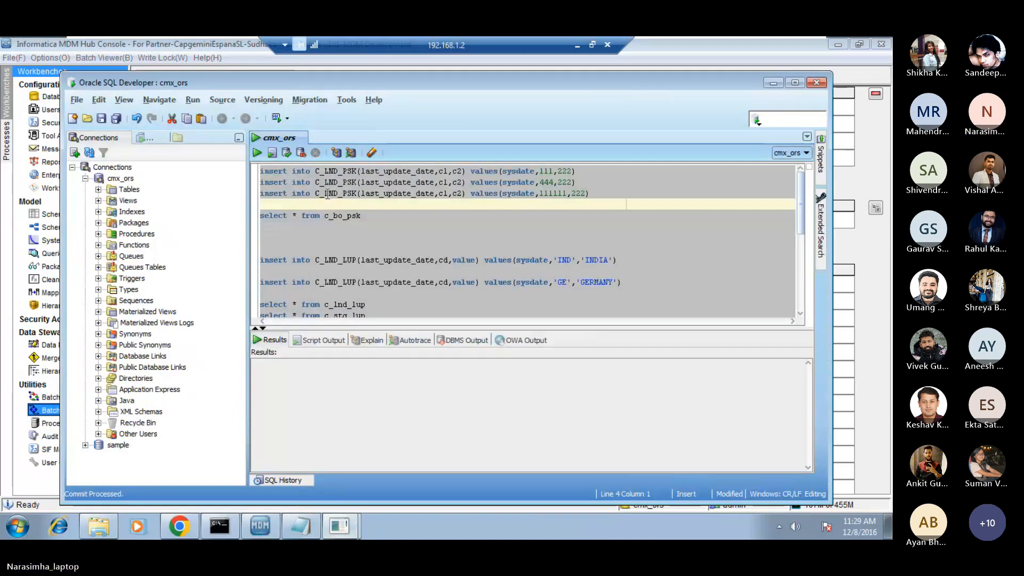
pyautogui.tripleClick(286, 216)
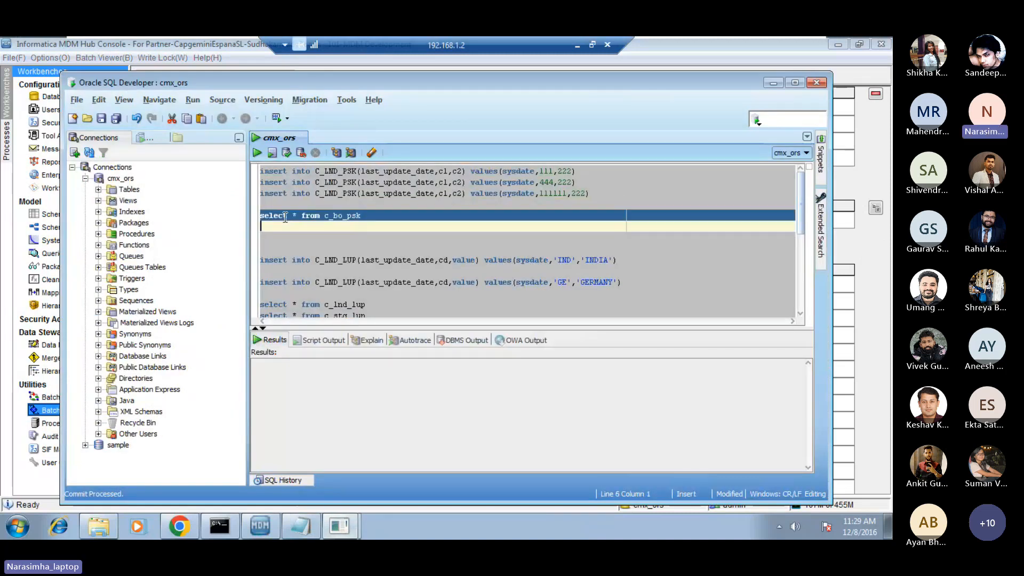
pyautogui.click(256, 153)
pyautogui.click(306, 405)
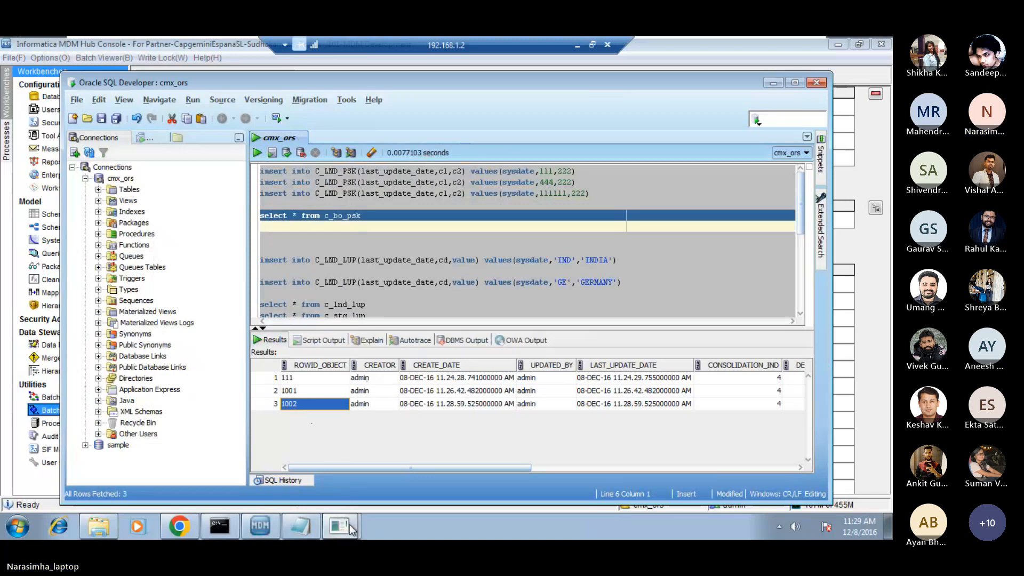
# Switch to the MDM Hub Console and open the staging tables of BO_PSK in the Schema tool.
pyautogui.moveTo(269, 526)
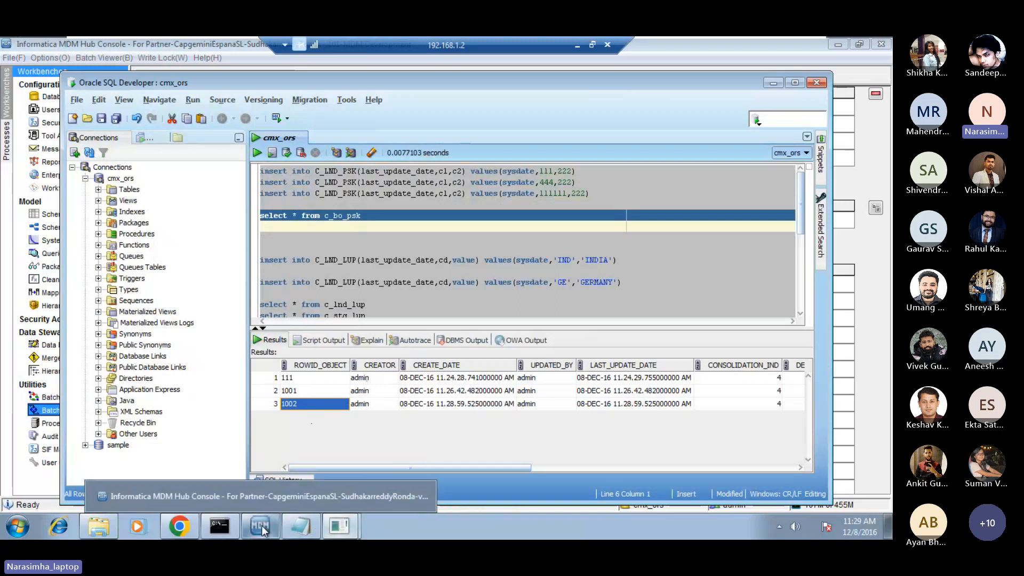
pyautogui.click(280, 501)
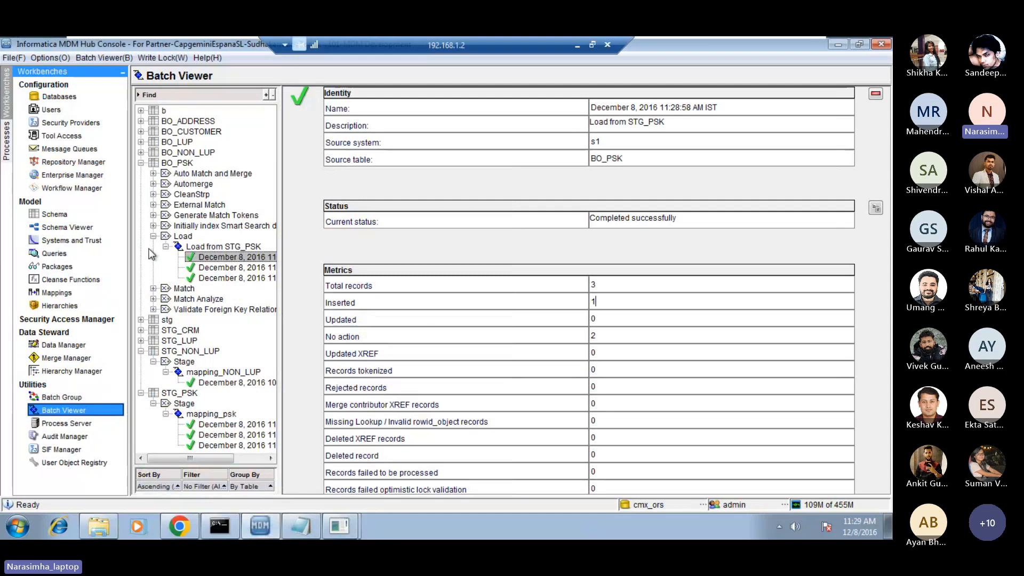
pyautogui.click(62, 214)
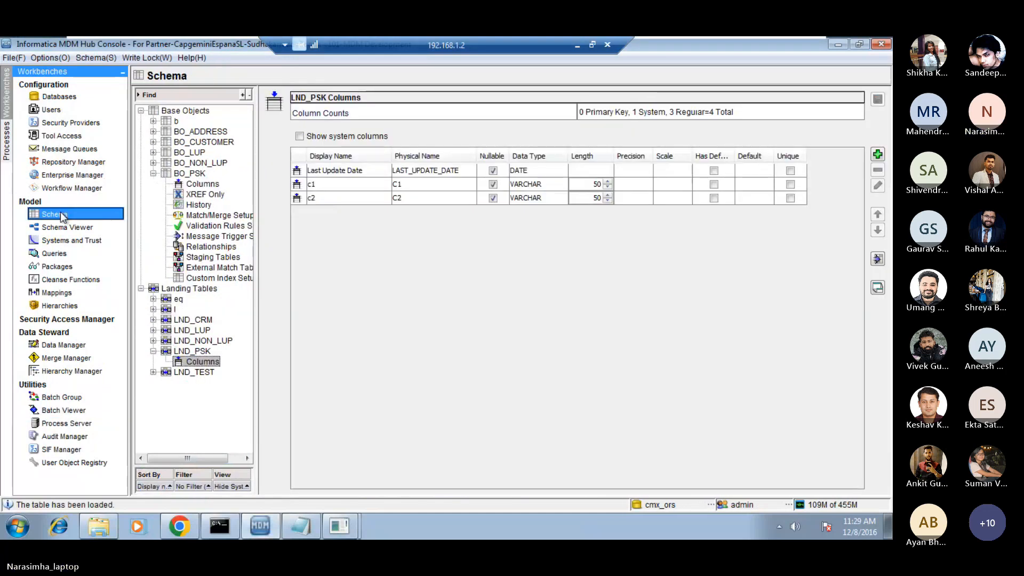
pyautogui.click(203, 260)
pyautogui.rightClick(203, 260)
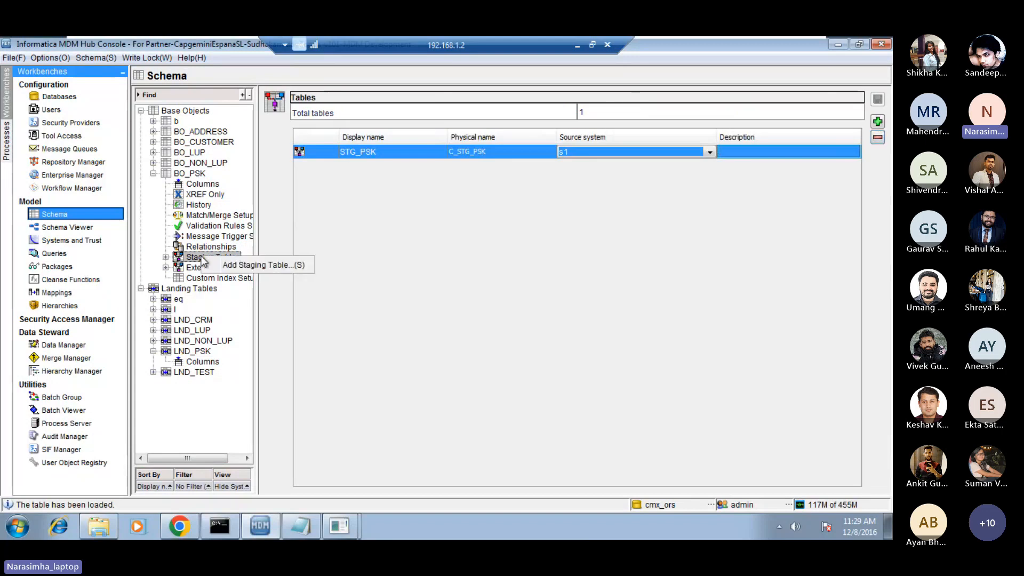
pyautogui.click(246, 265)
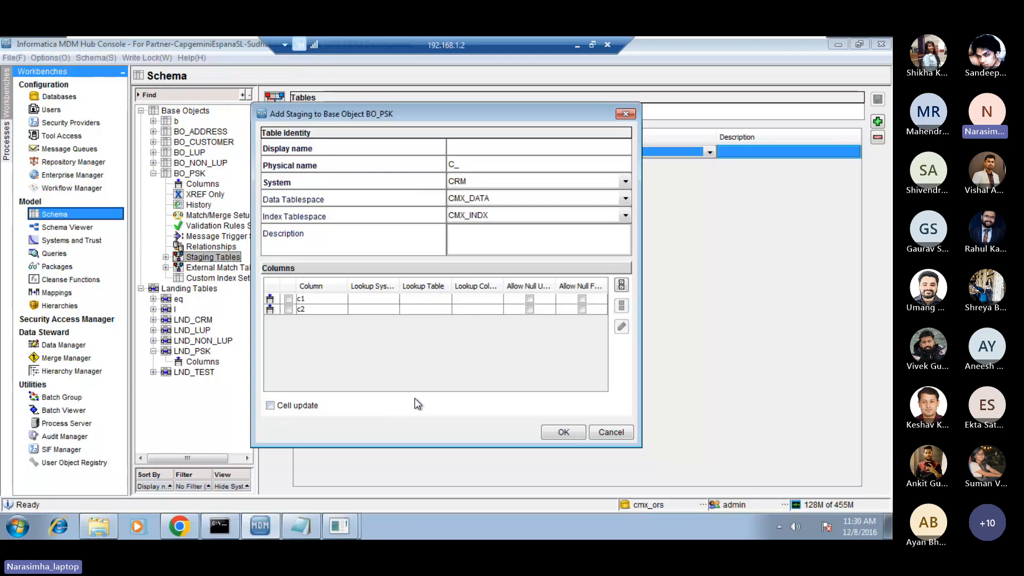
pyautogui.click(516, 145)
pyautogui.click(617, 433)
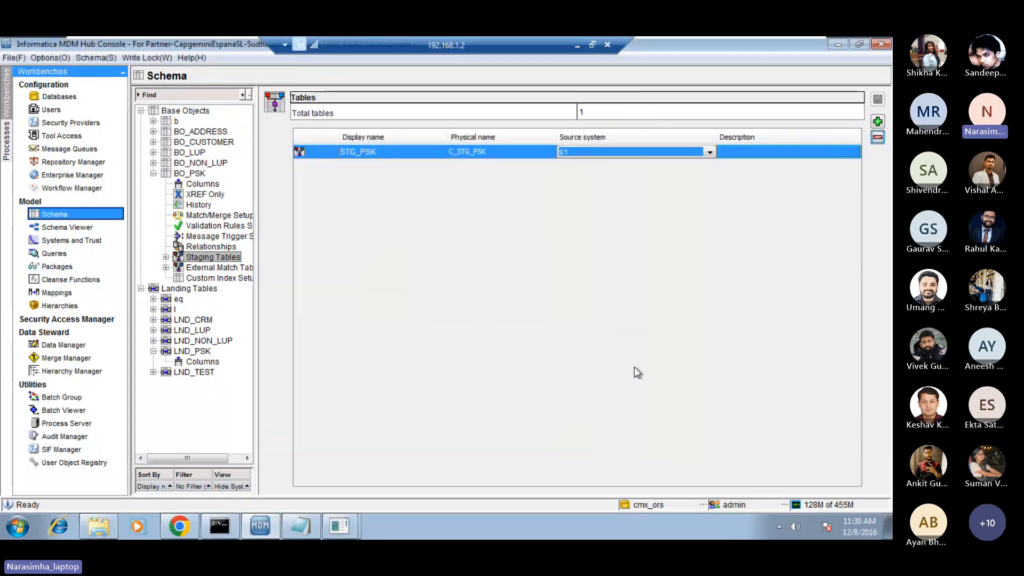
# Open the STG_PSK staging table under BO_PSK and enable Allow Null Update for column c2.
pyautogui.click(166, 257)
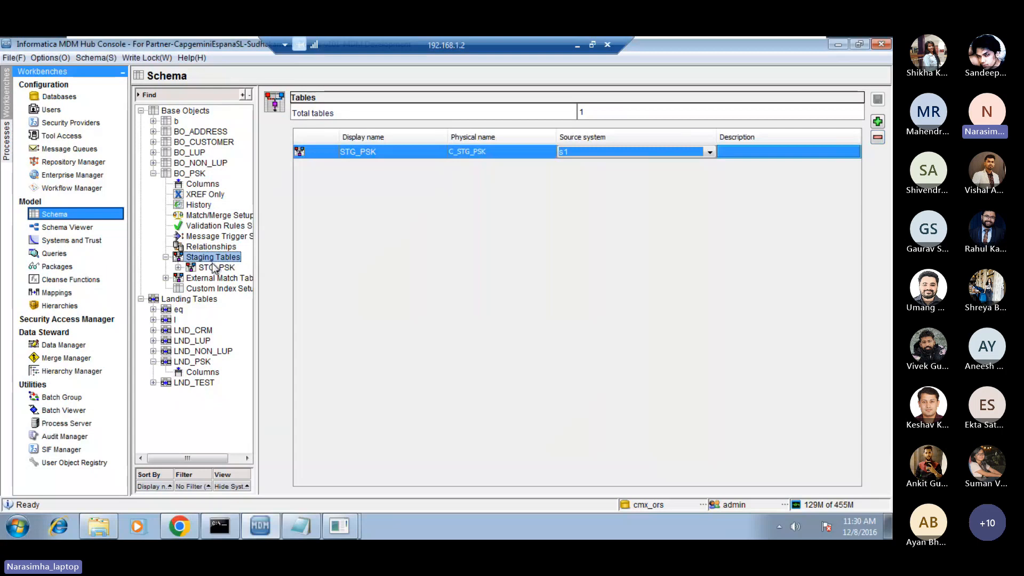
pyautogui.click(213, 270)
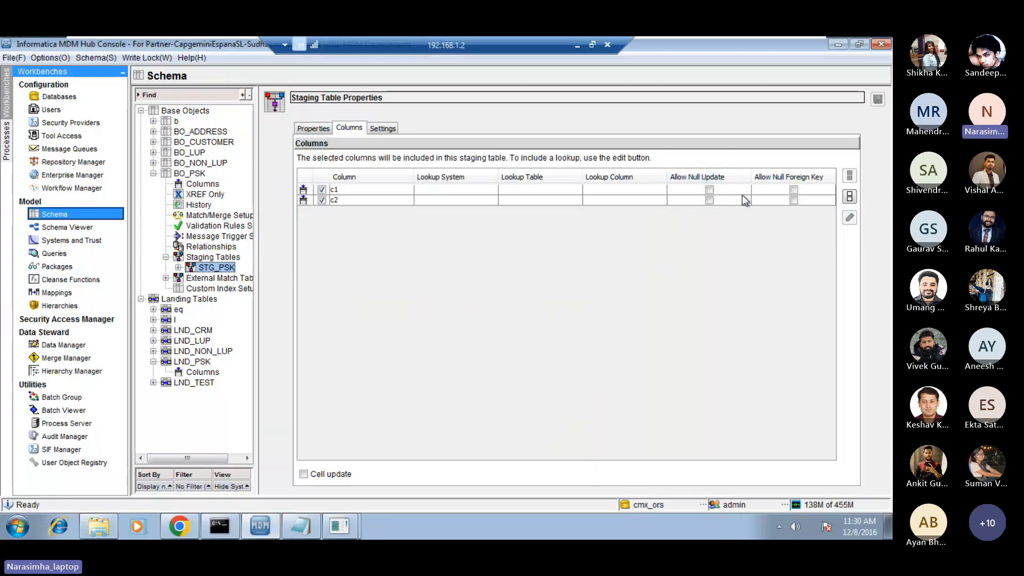
pyautogui.click(709, 200)
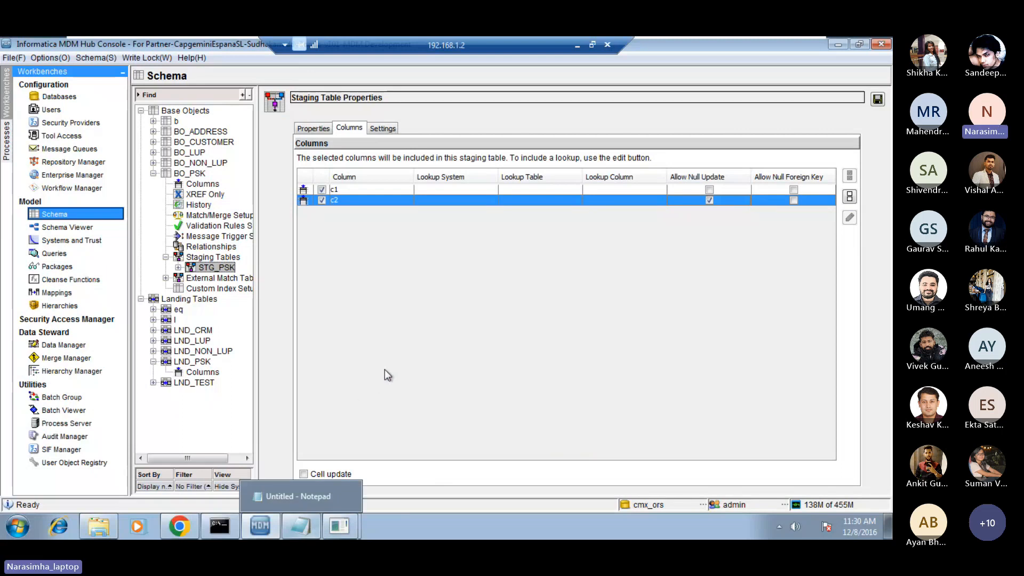
# Switch to the untitled Notepad document and add the line "bo: not null" below the existing notes.
pyautogui.moveTo(308, 524)
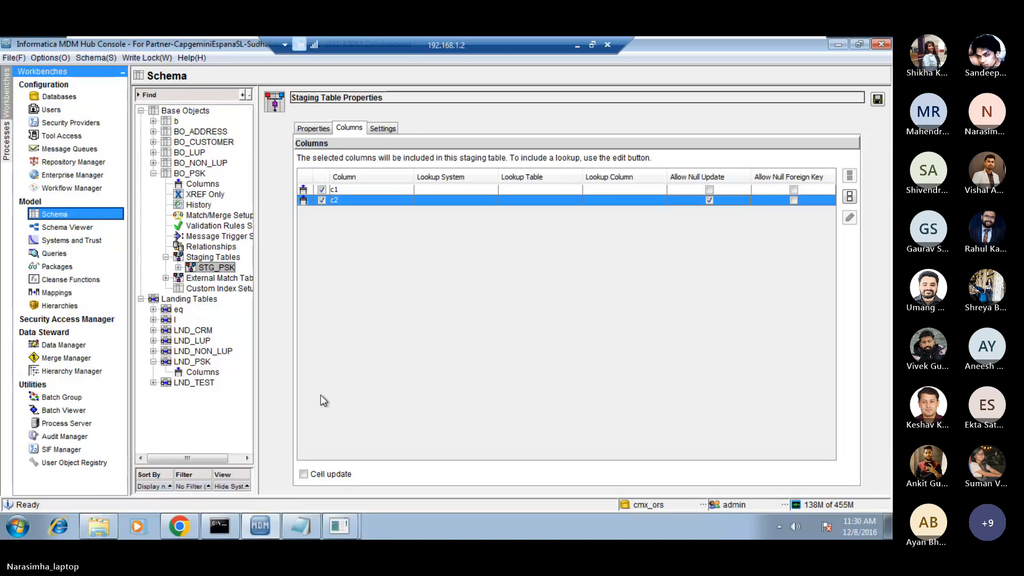
pyautogui.click(310, 488)
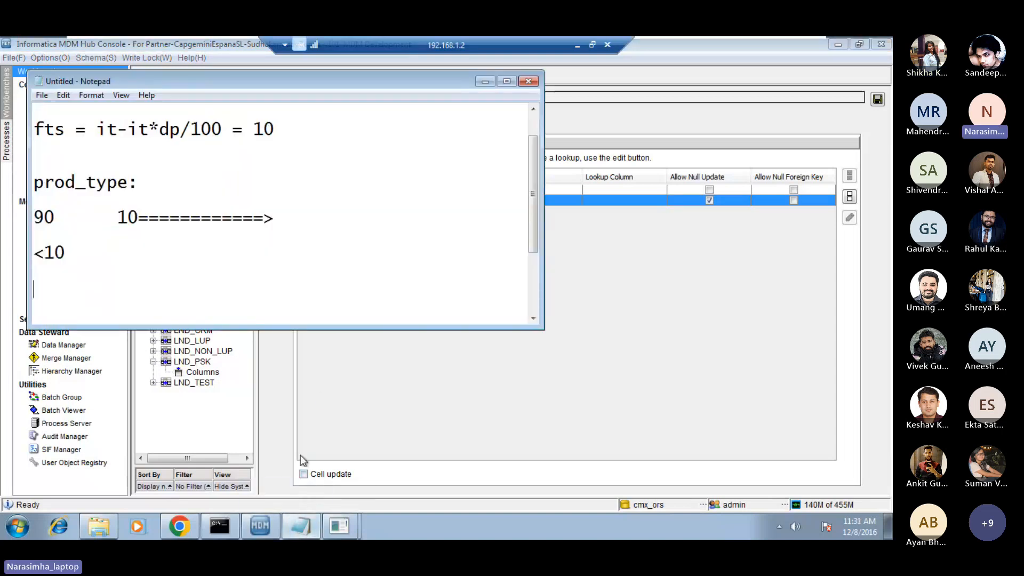
pyautogui.press('Return')
pyautogui.press('Return')
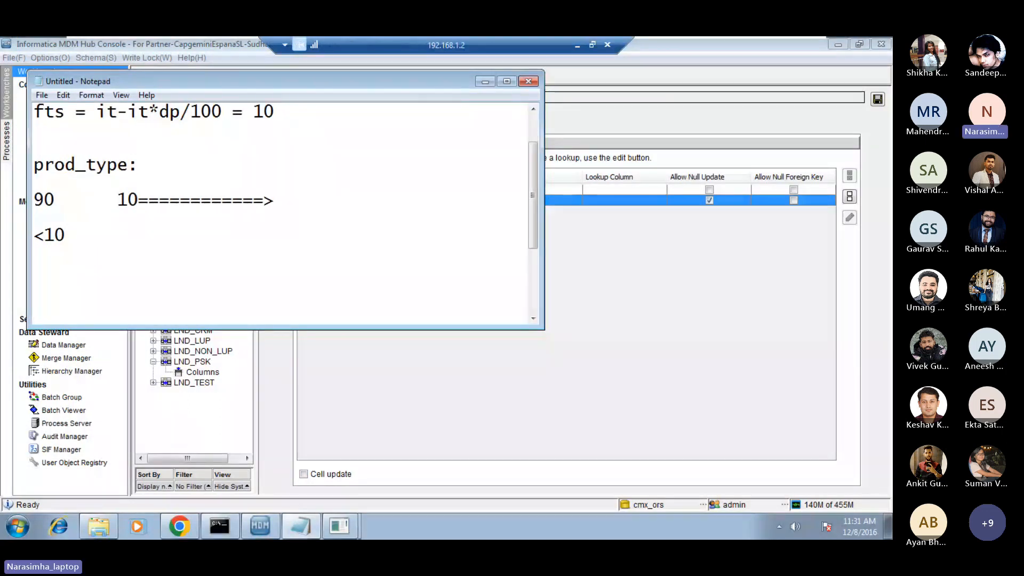
pyautogui.write('boo: not null')
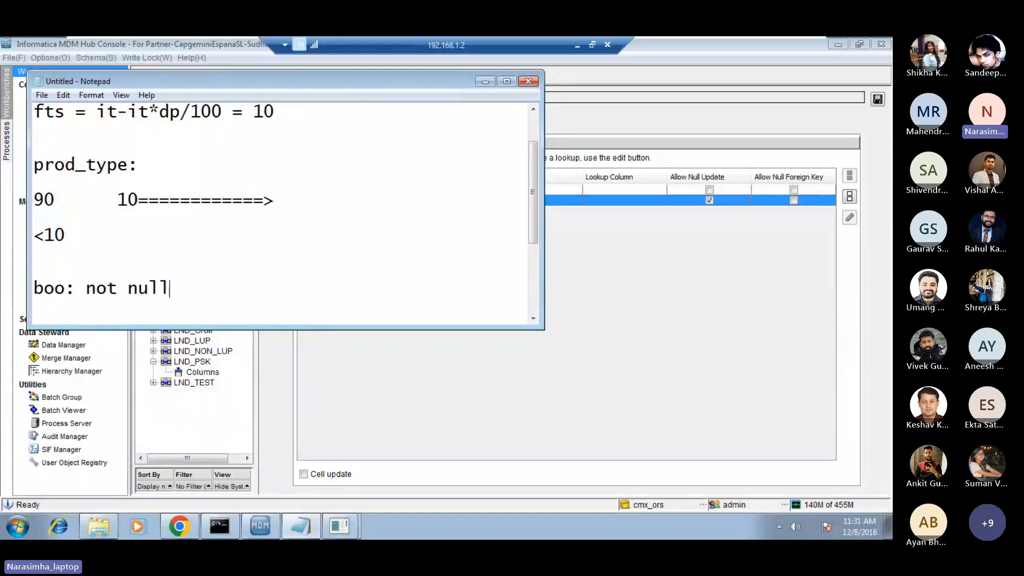
pyautogui.press('Return')
pyautogui.press('Up')
pyautogui.press('Right')
pyautogui.press('Right')
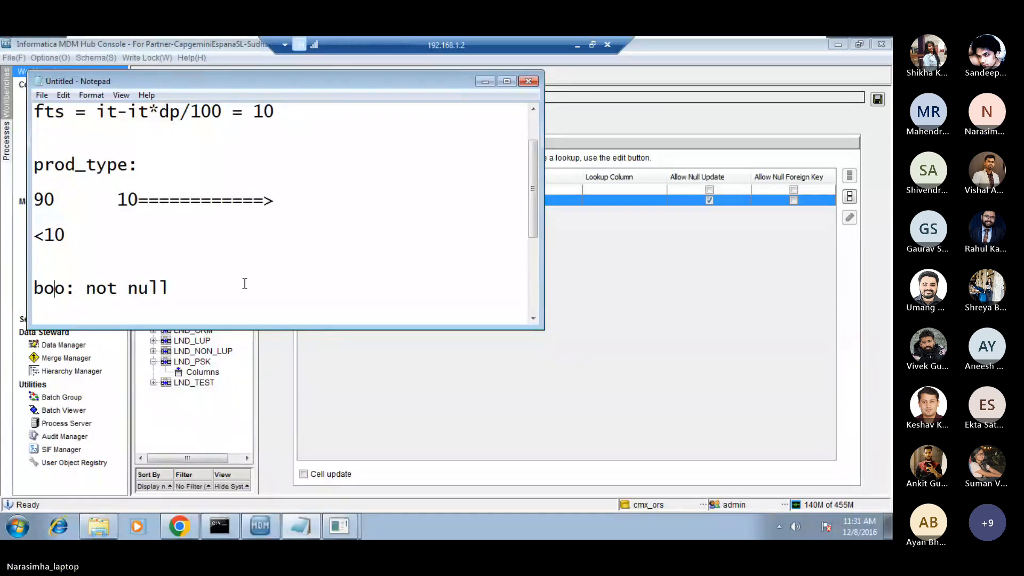
pyautogui.press('Delete')
pyautogui.press('Down')
# Add the line "stg: null - recent" below the bo note.
pyautogui.press('Return')
pyautogui.press('Return')
pyautogui.write('s')
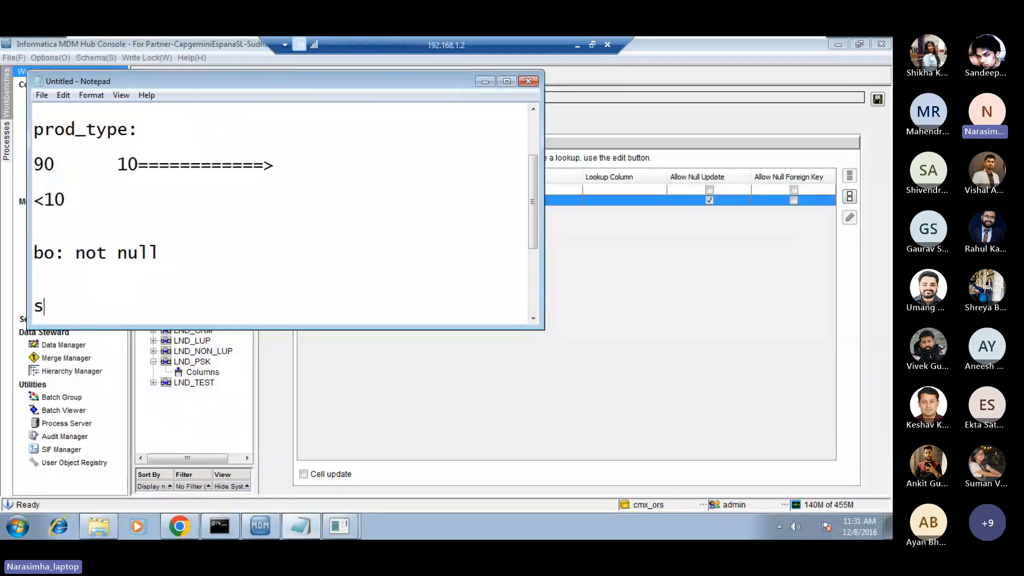
pyautogui.write('tg: null')
pyautogui.press('Return')
pyautogui.press('BackSpace')
pyautogui.write('- rec')
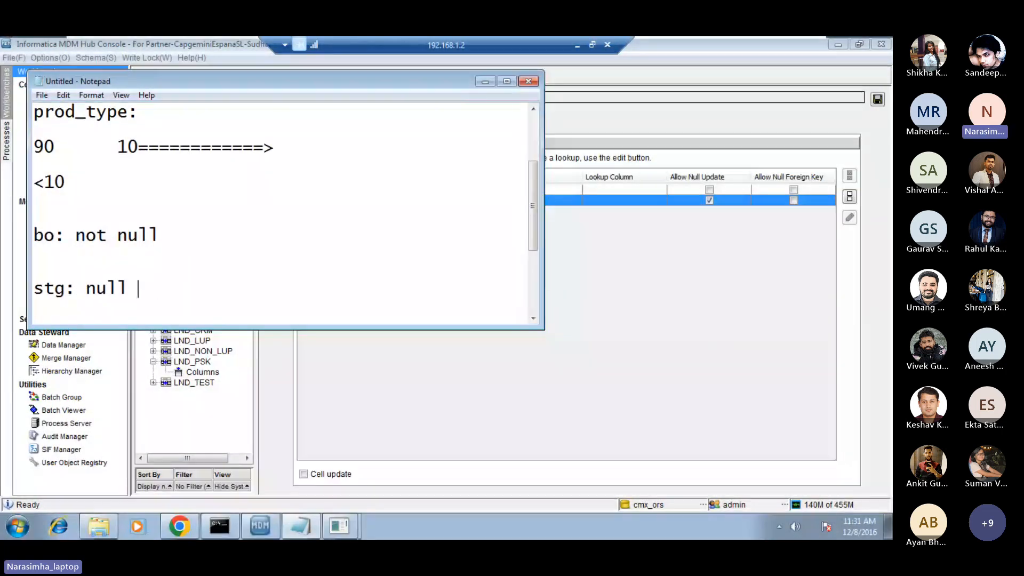
pyautogui.write('emt')
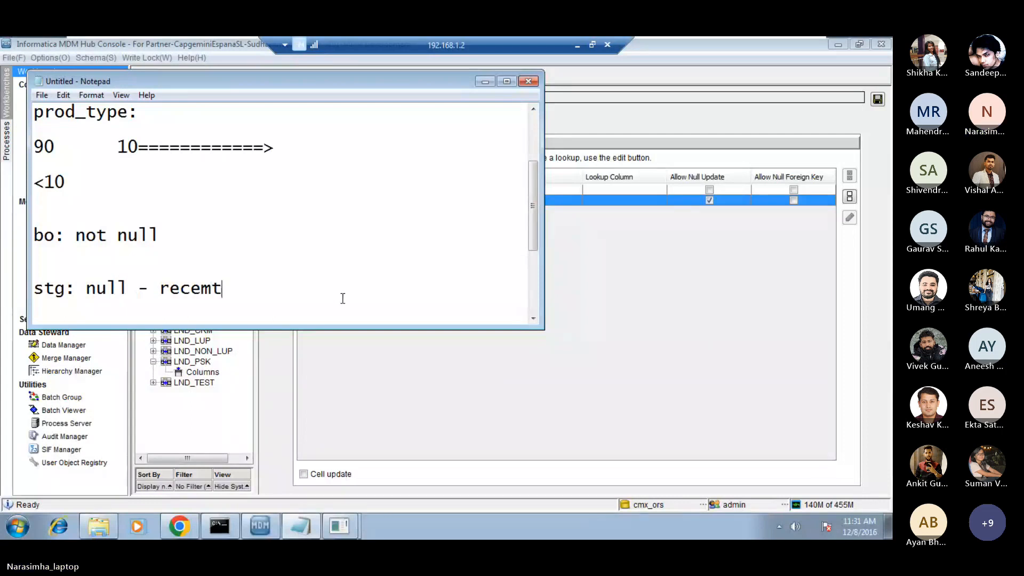
pyautogui.press('BackSpace')
pyautogui.write('nt')
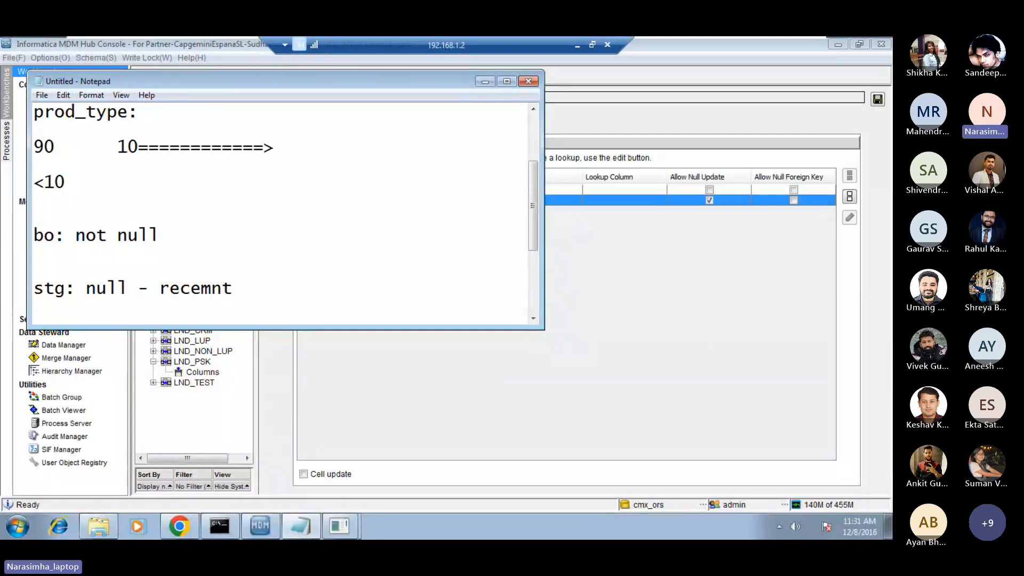
pyautogui.press('BackSpace')
pyautogui.press('BackSpace')
pyautogui.press('BackSpace')
pyautogui.write('nt')
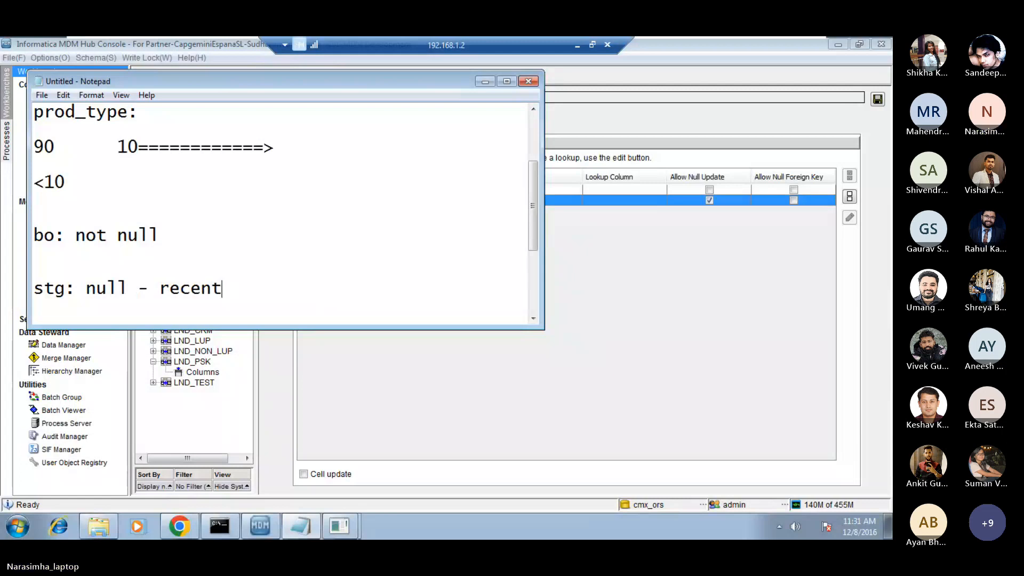
# Append "-previous" to the end of the "bo: not null" line.
pyautogui.click(208, 231)
pyautogui.write('-pre')
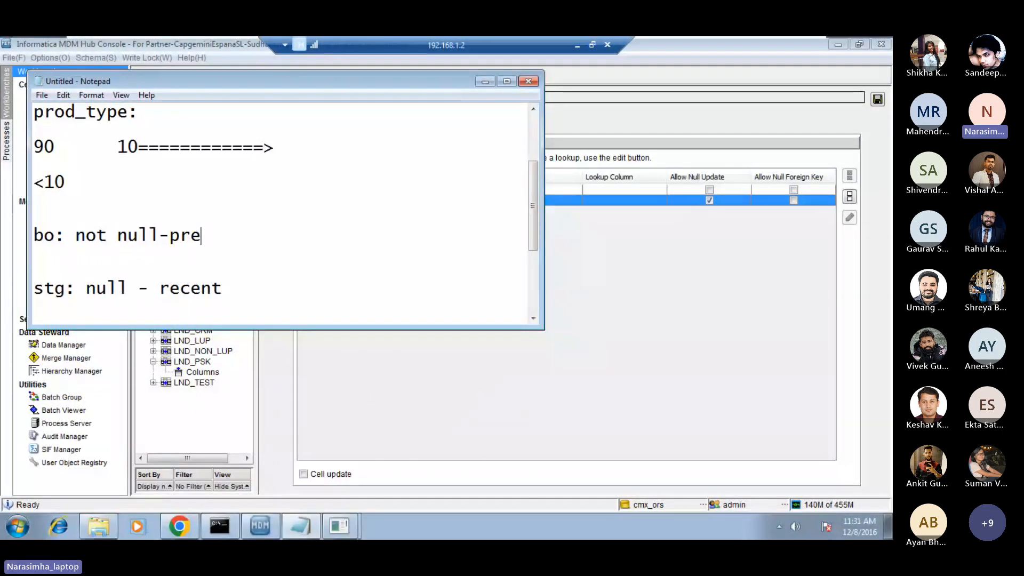
pyautogui.write('vious')
pyautogui.press('Down')
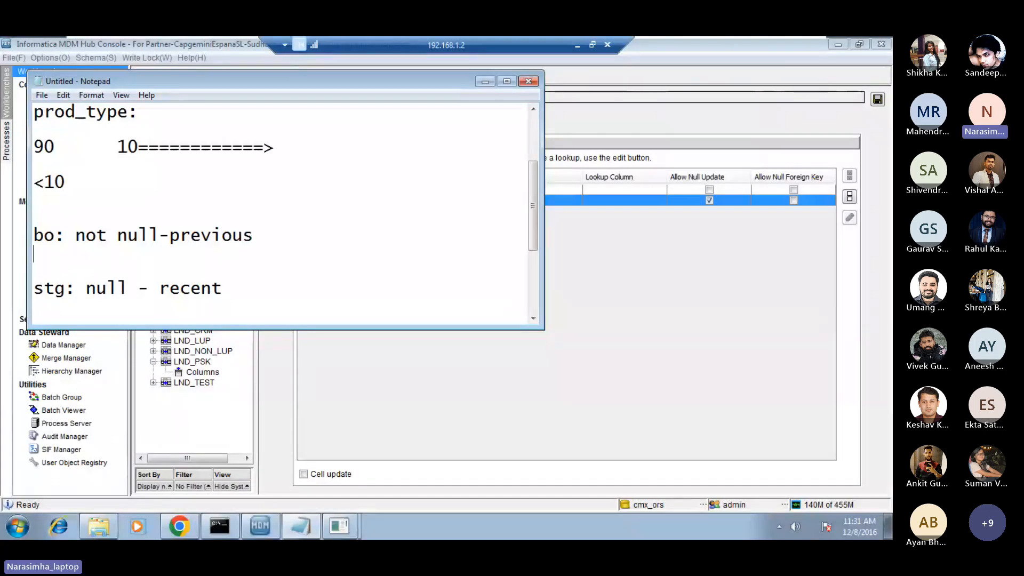
pyautogui.press('Down')
pyautogui.press('Down')
pyautogui.press('Down')
pyautogui.press('Down')
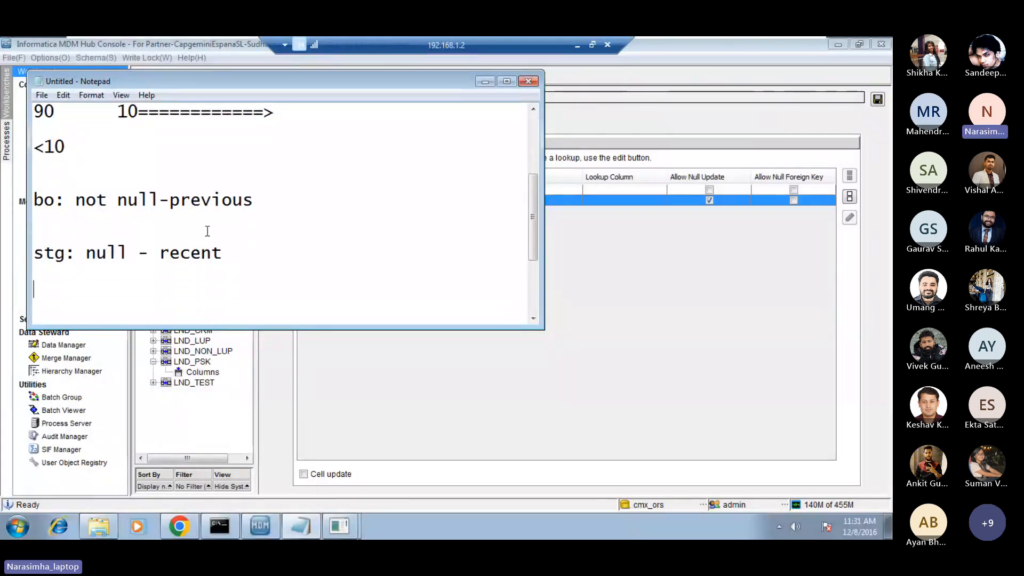
pyautogui.press('Up')
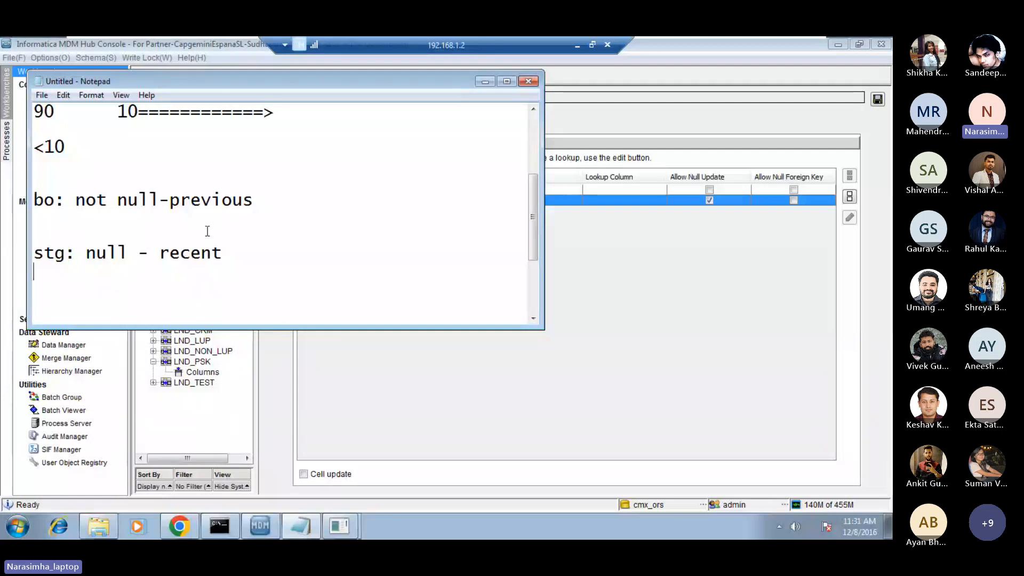
pyautogui.press('Up')
pyautogui.press('Up')
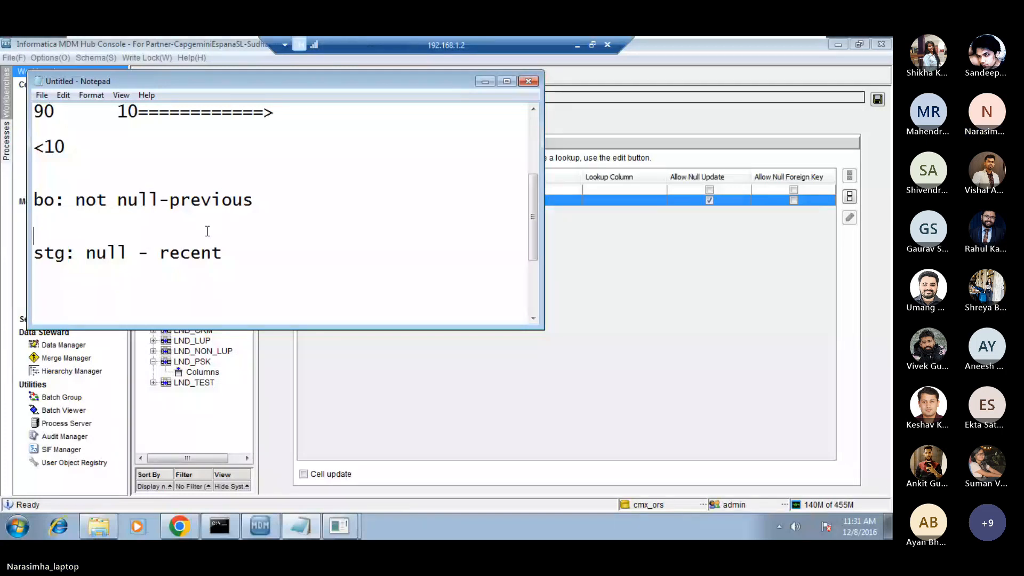
pyautogui.press('Down')
pyautogui.hotkey('shift', 'End')
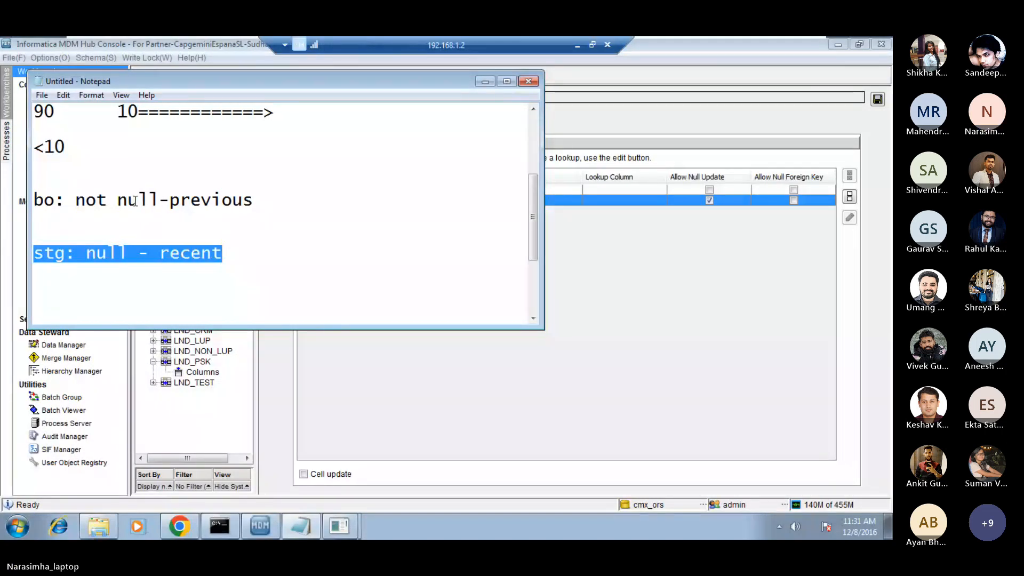
pyautogui.click(81, 200)
pyautogui.moveTo(75, 200); pyautogui.dragTo(158, 201)
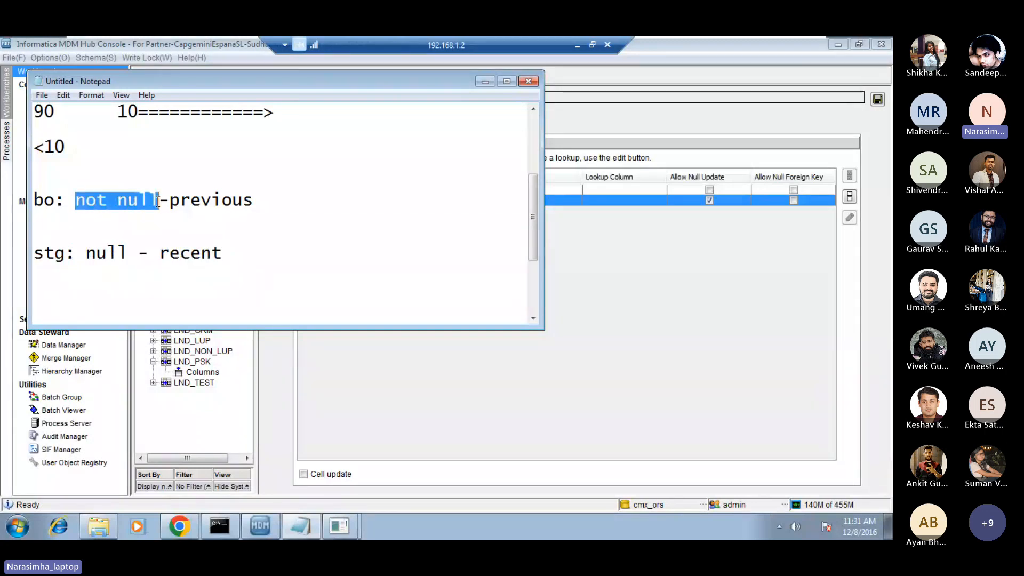
pyautogui.click(159, 201)
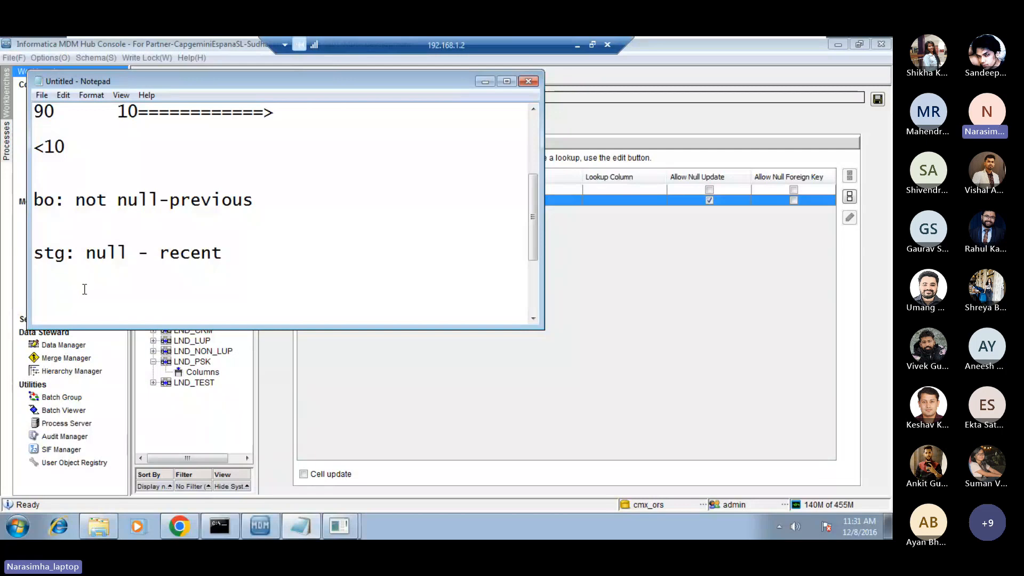
# Add the line "allow null update" below the stg note.
pyautogui.click(84, 289)
pyautogui.write('alloq')
pyautogui.press('BackSpace')
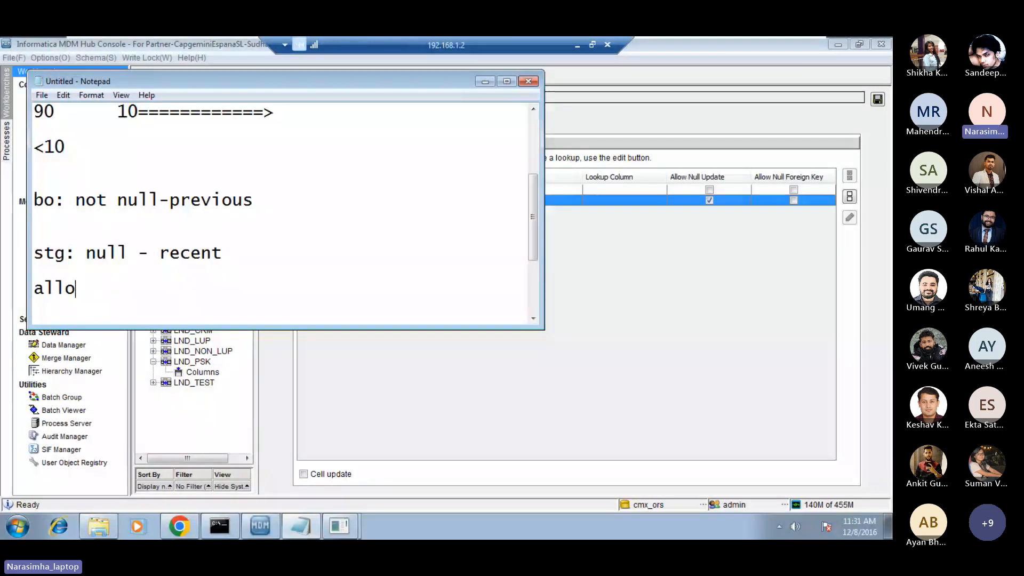
pyautogui.write('w null u')
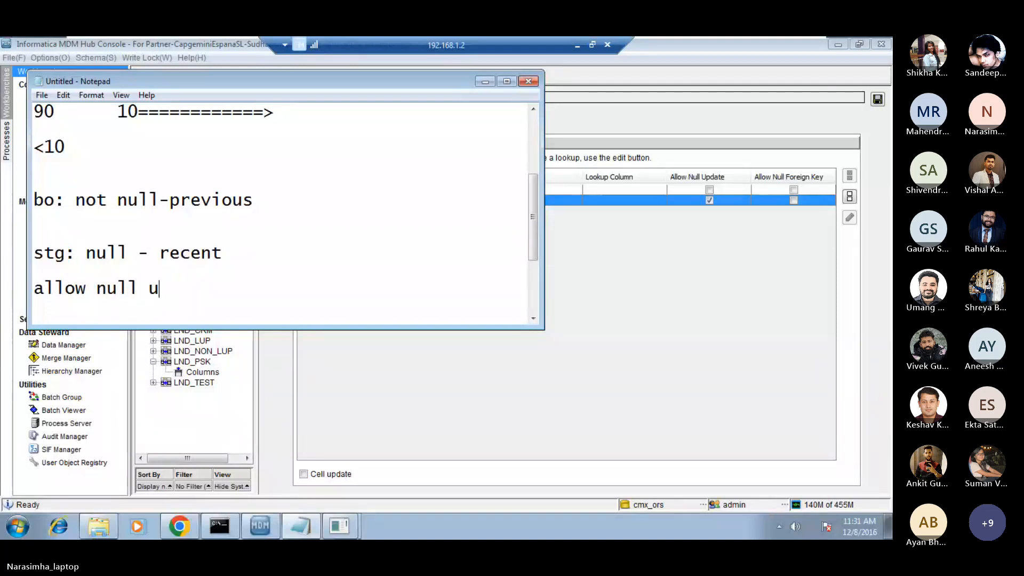
pyautogui.write('pdate')
# Delete the word "not" from the bo line and return to the MDM Hub Console.
pyautogui.doubleClick(103, 254)
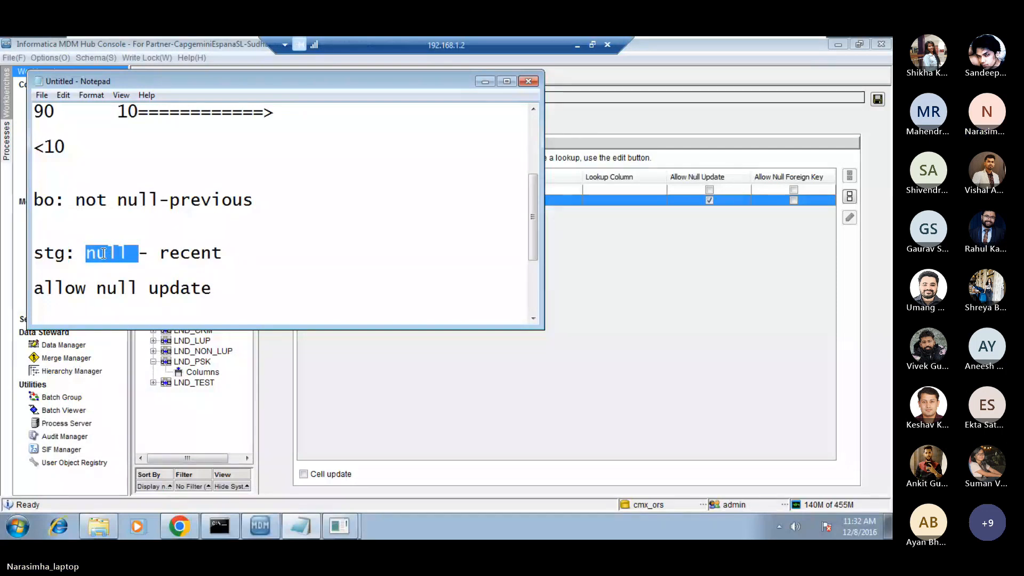
pyautogui.moveTo(75, 200); pyautogui.dragTo(117, 200)
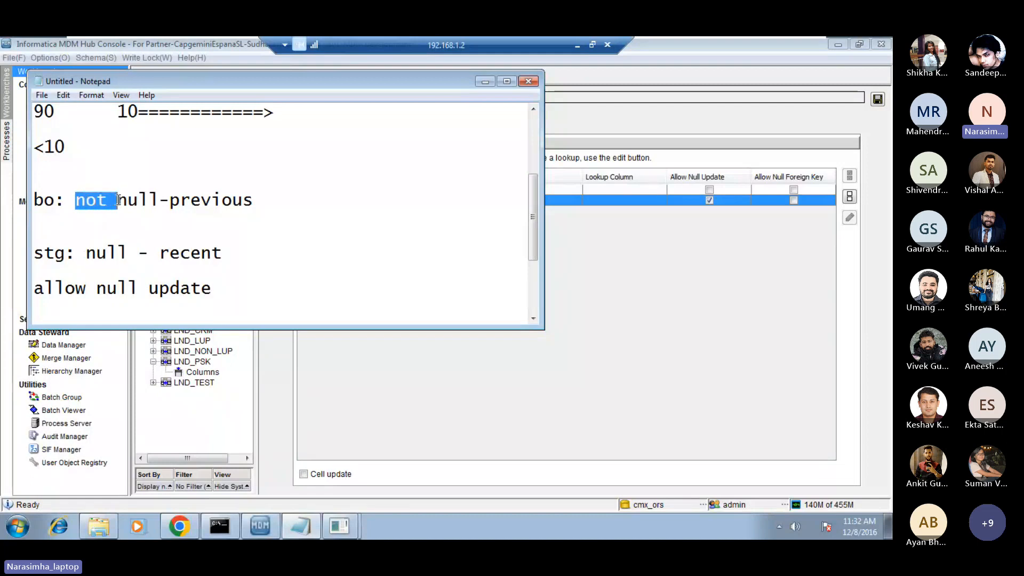
pyautogui.press('Delete')
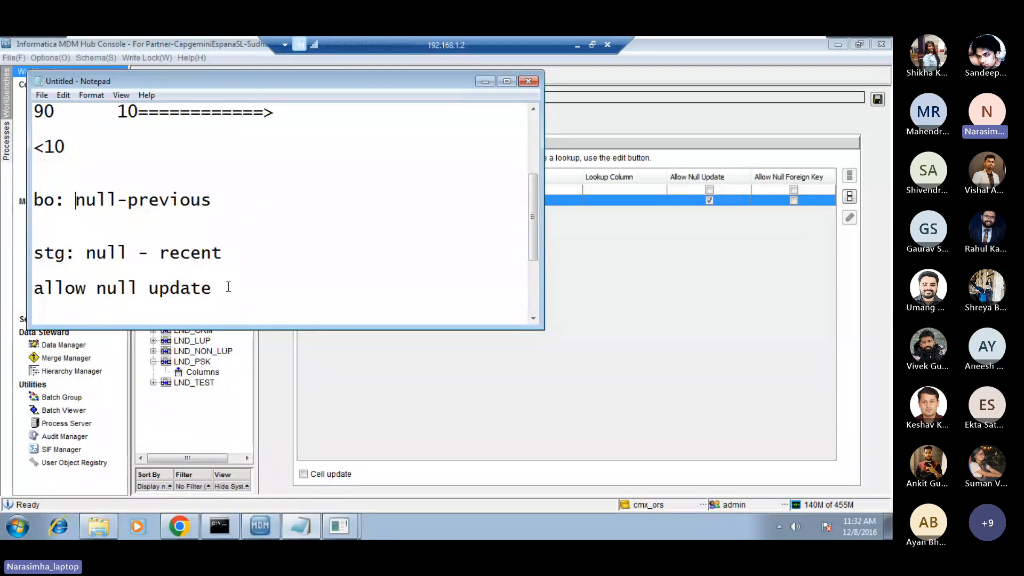
pyautogui.click(212, 305)
pyautogui.click(384, 372)
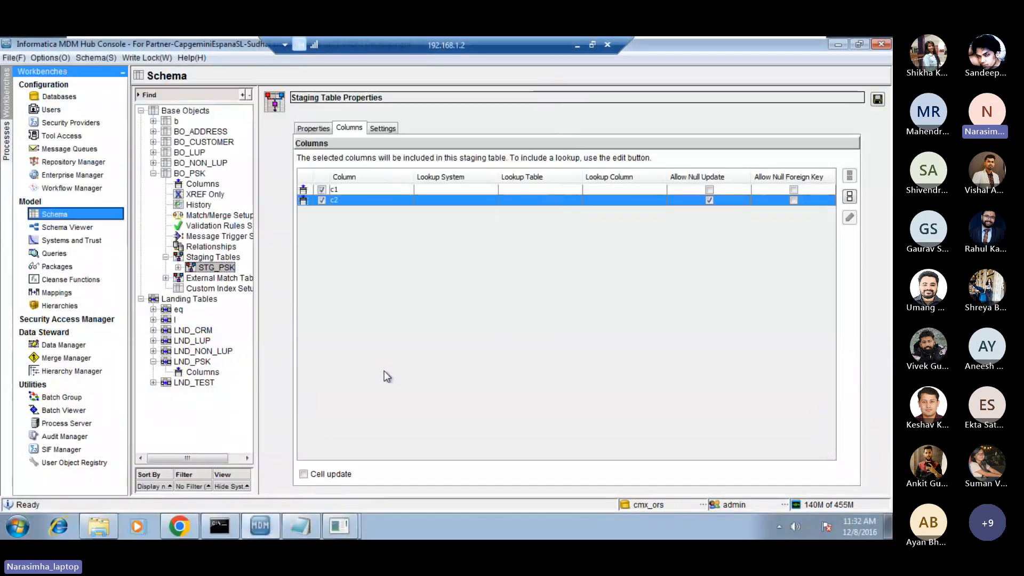
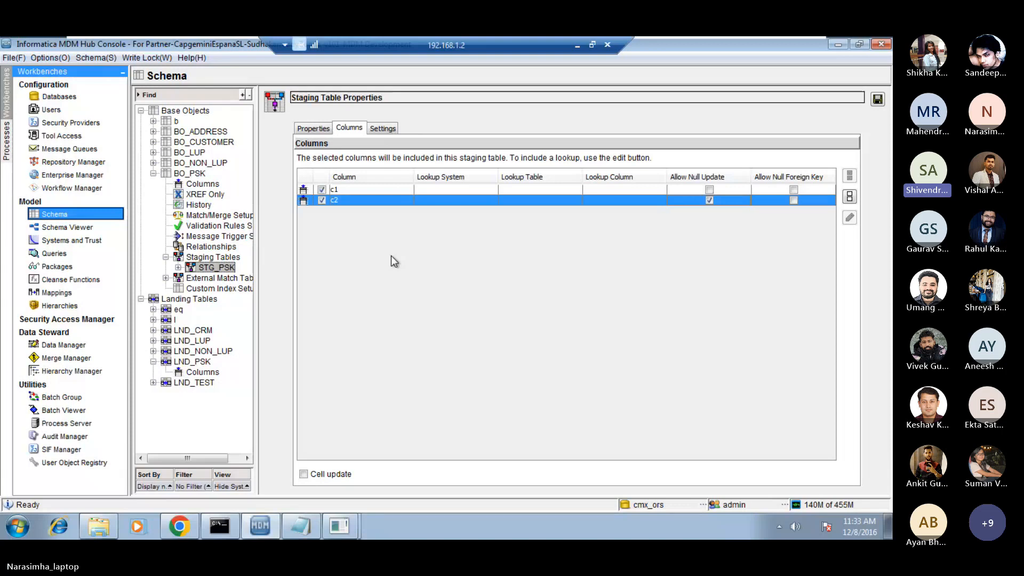
# Save the changed STG_PSK staging table properties and switch to the Mappings tool.
pyautogui.click(88, 291)
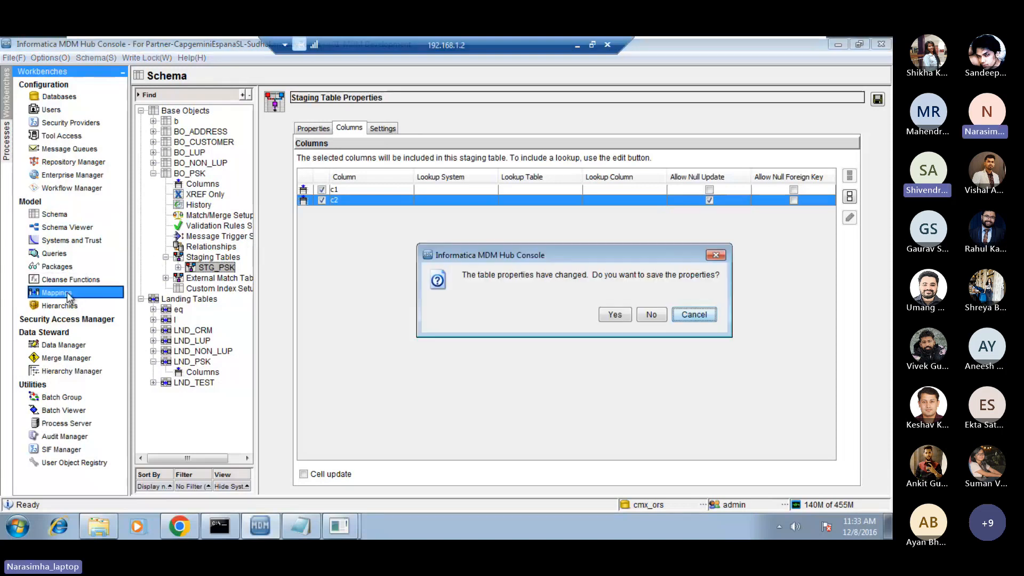
pyautogui.click(615, 315)
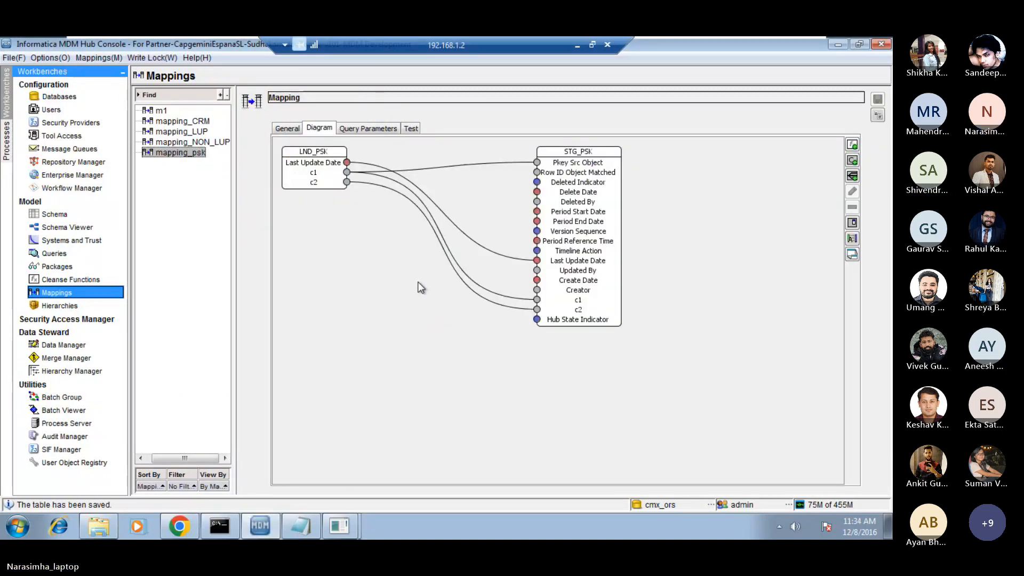
# Review the form for adding a staging table to base object BO_PSK in the Schema tool without creating one.
pyautogui.click(107, 213)
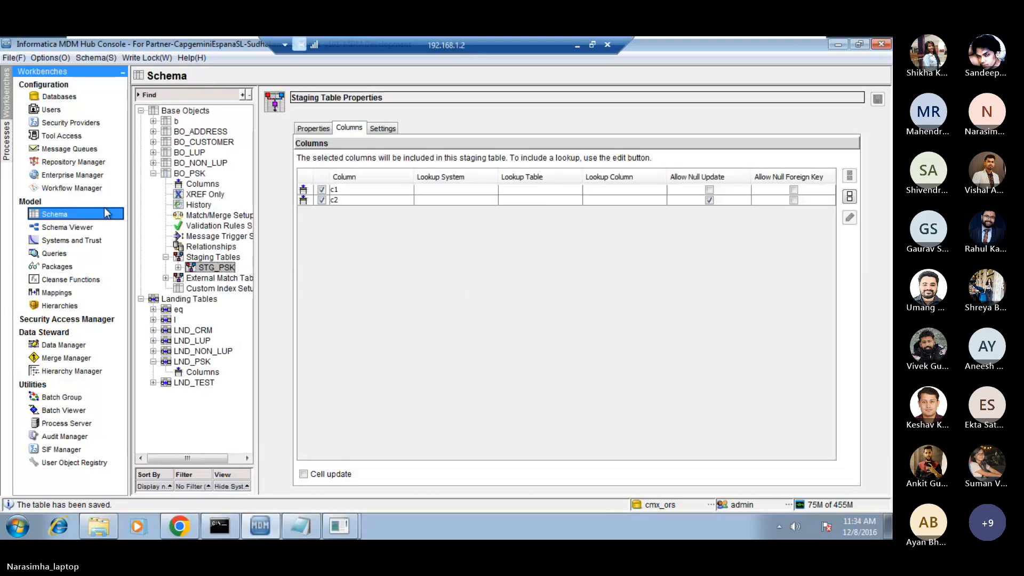
pyautogui.click(210, 258)
pyautogui.rightClick(209, 259)
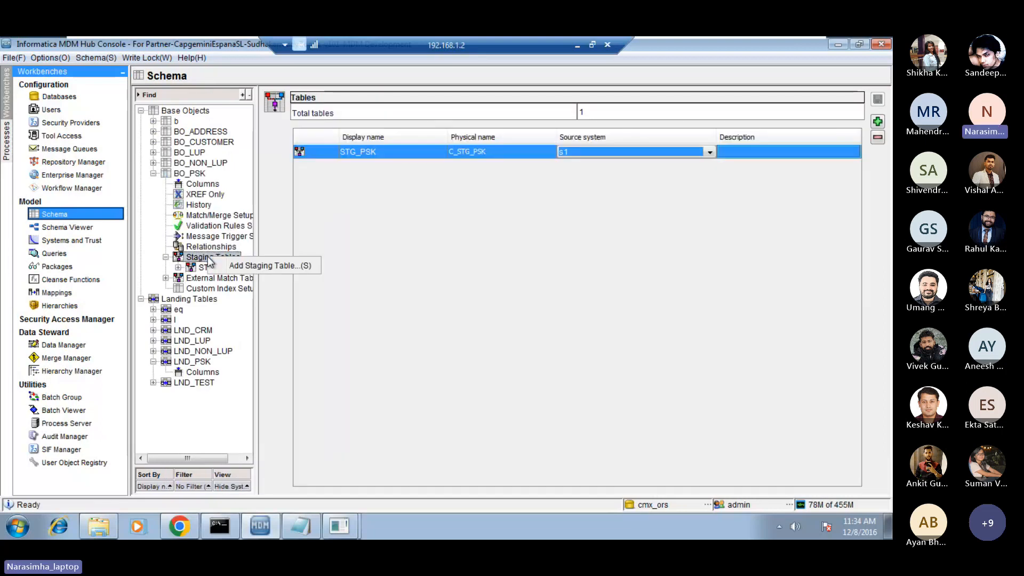
pyautogui.click(254, 265)
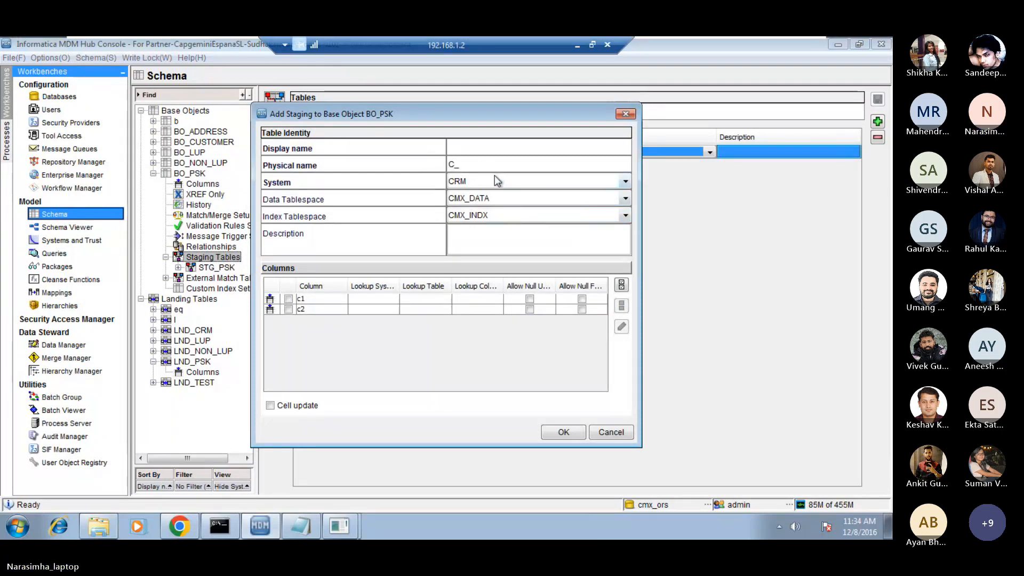
pyautogui.click(611, 432)
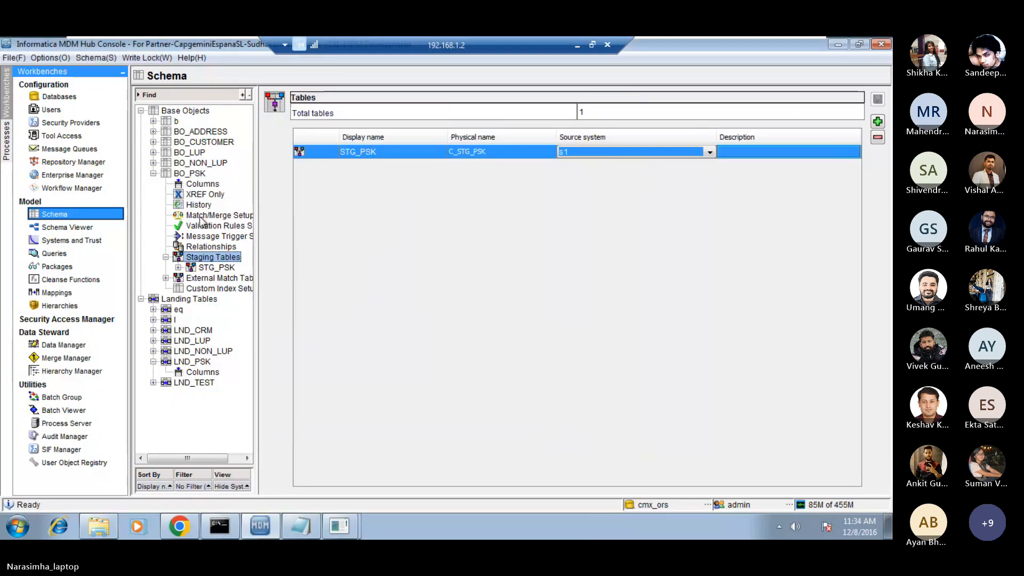
pyautogui.rightClick(207, 260)
pyautogui.click(245, 267)
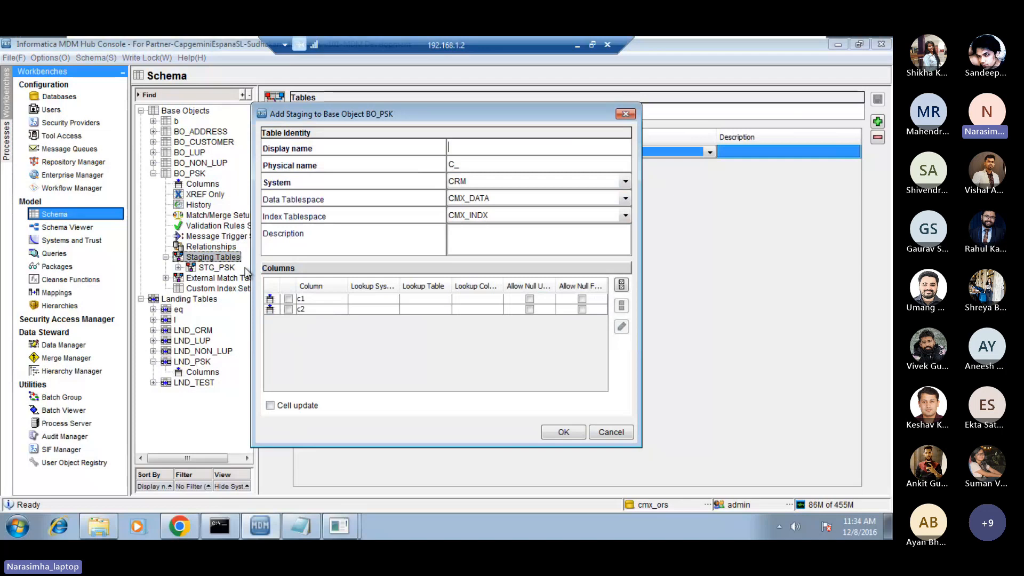
pyautogui.click(612, 433)
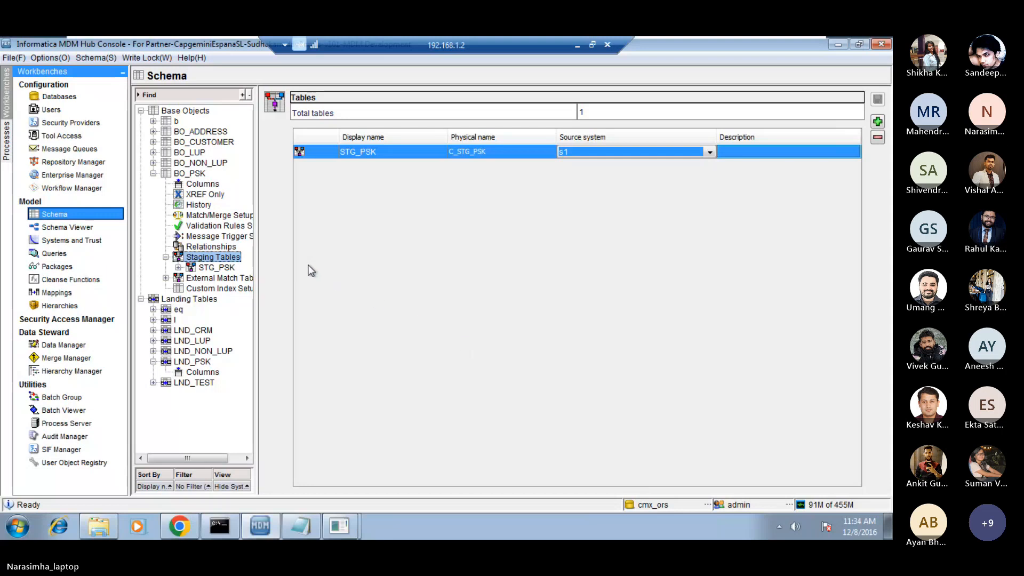
# Examine BO_PSK's columns, the mapping_psk diagram and the columns offered for a new BO_PSK staging table, creating nothing.
pyautogui.click(201, 184)
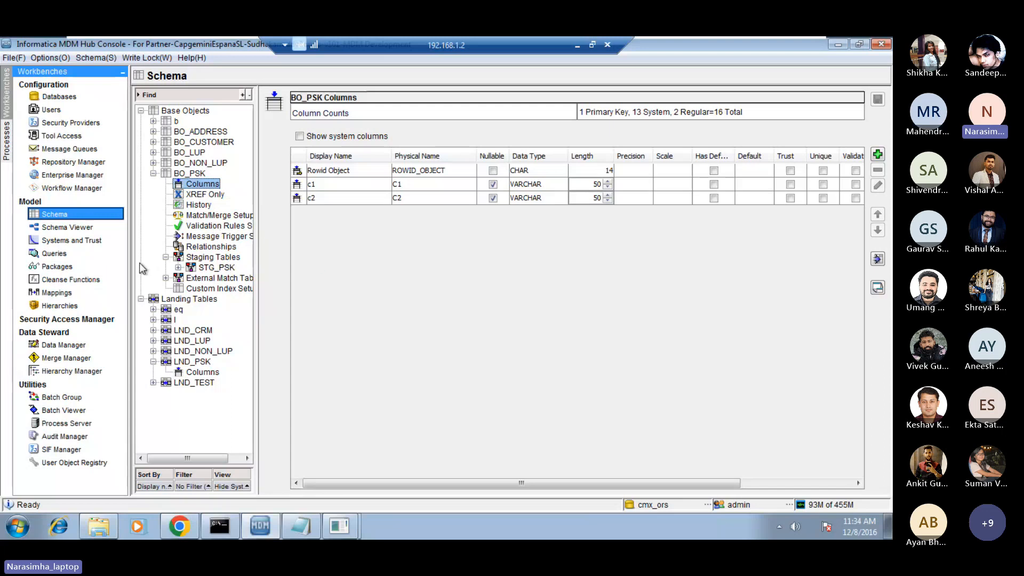
pyautogui.click(53, 292)
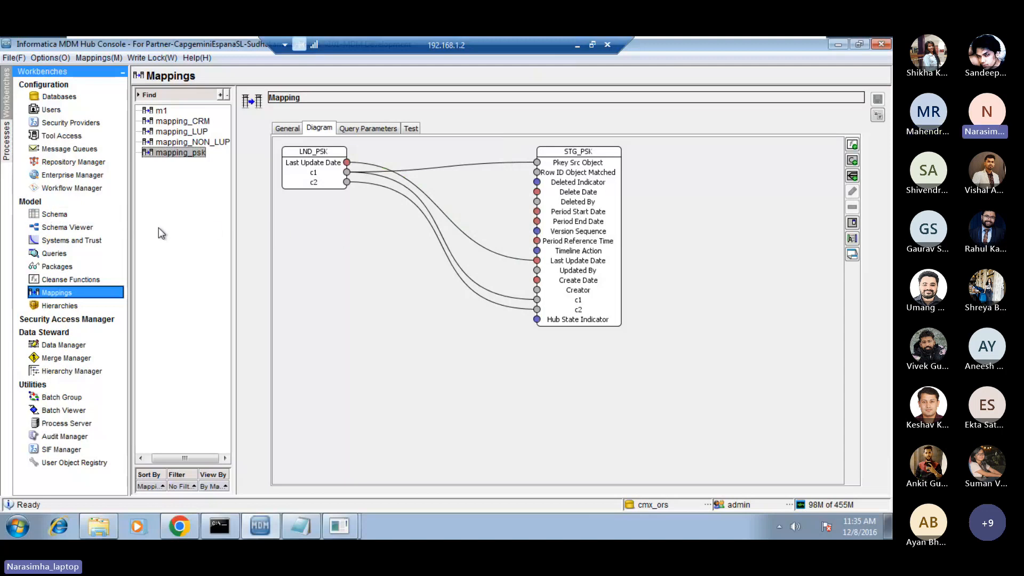
pyautogui.click(48, 219)
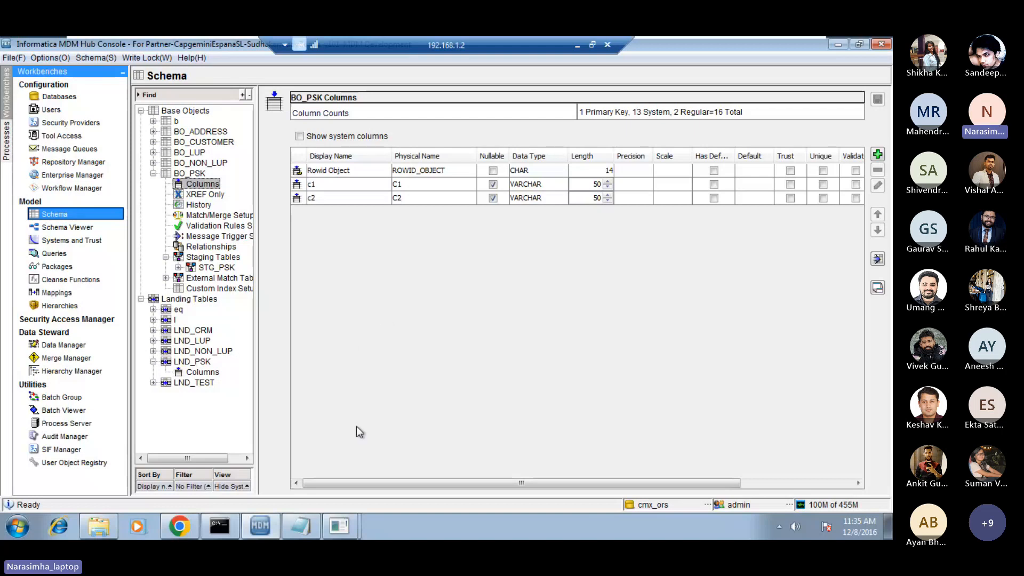
pyautogui.moveTo(266, 530)
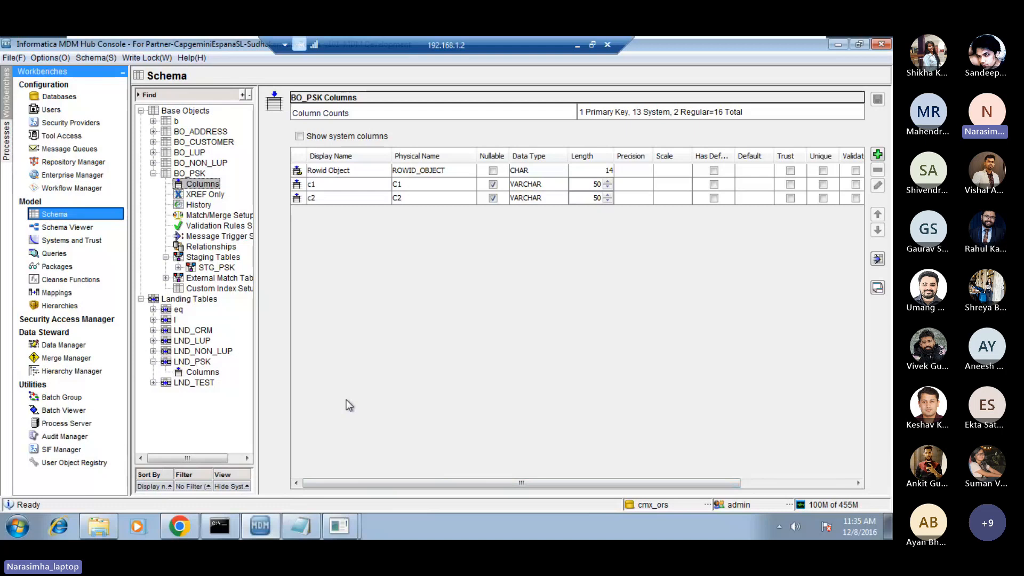
pyautogui.click(209, 258)
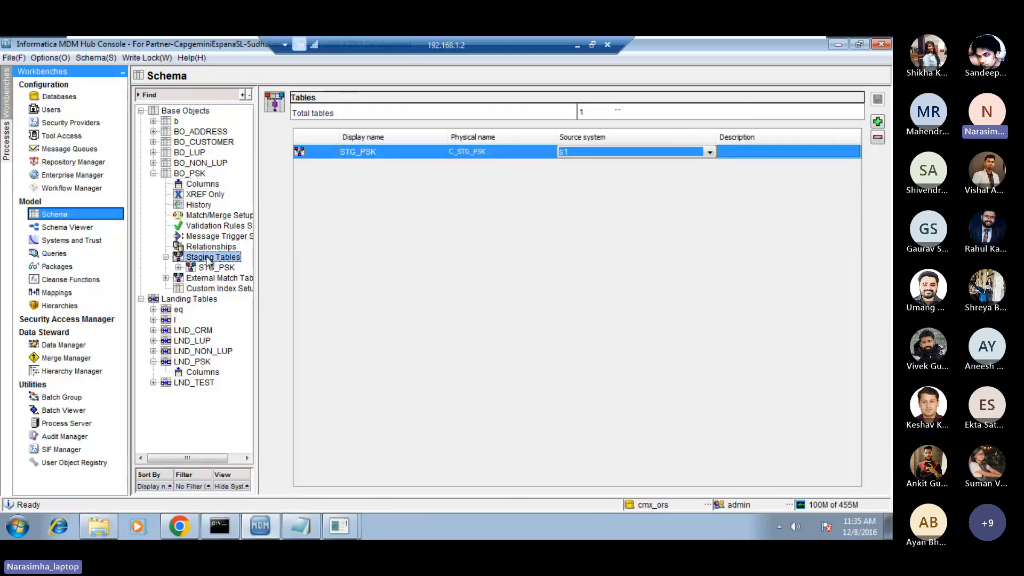
pyautogui.rightClick(207, 258)
pyautogui.click(246, 265)
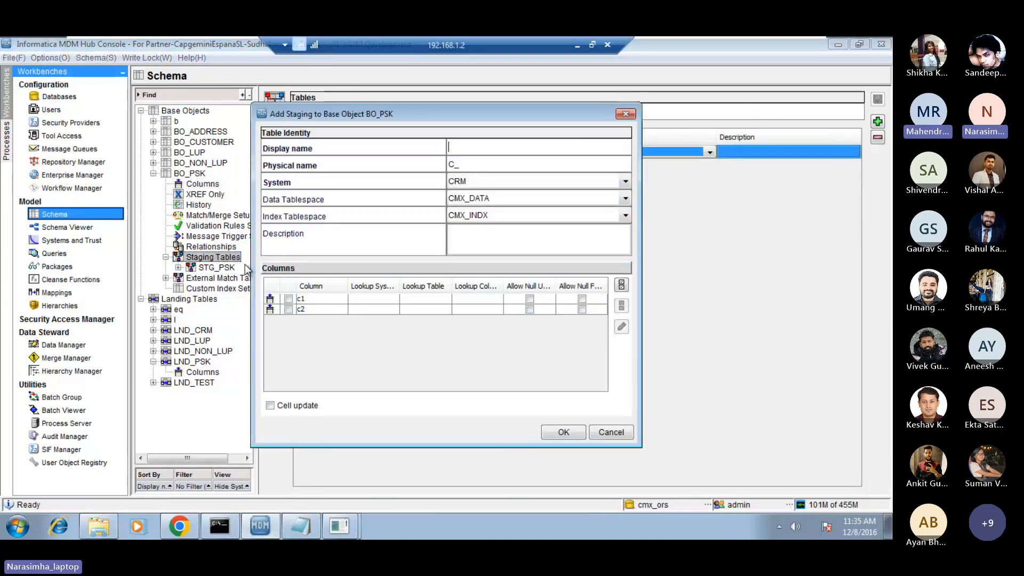
pyautogui.click(623, 437)
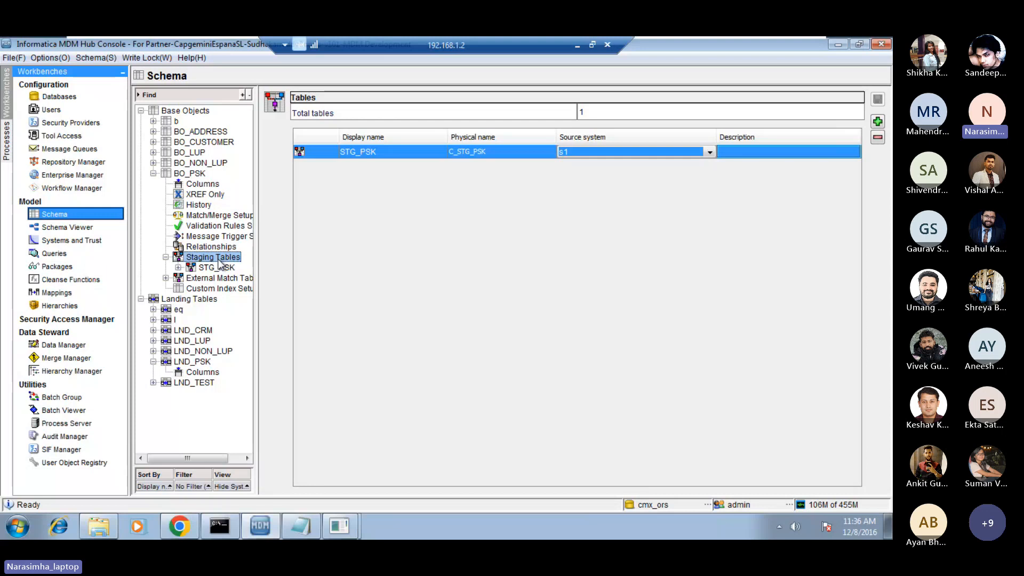
# Try to move the STG_PSK table farther from LND_PSK in the mapping_psk diagram and save the mapping.
pyautogui.click(56, 292)
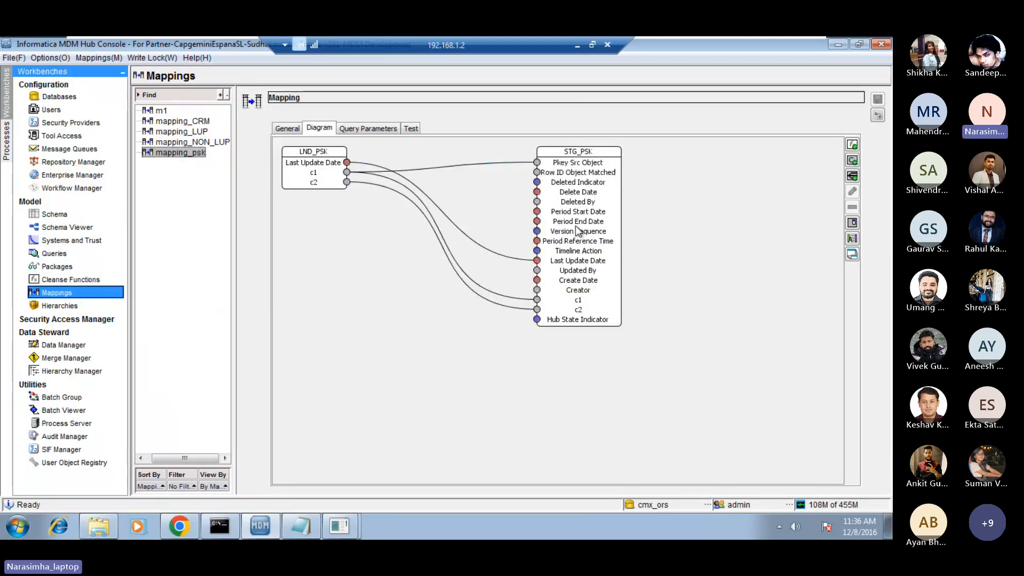
pyautogui.moveTo(580, 234); pyautogui.dragTo(632, 229)
pyautogui.click(536, 216)
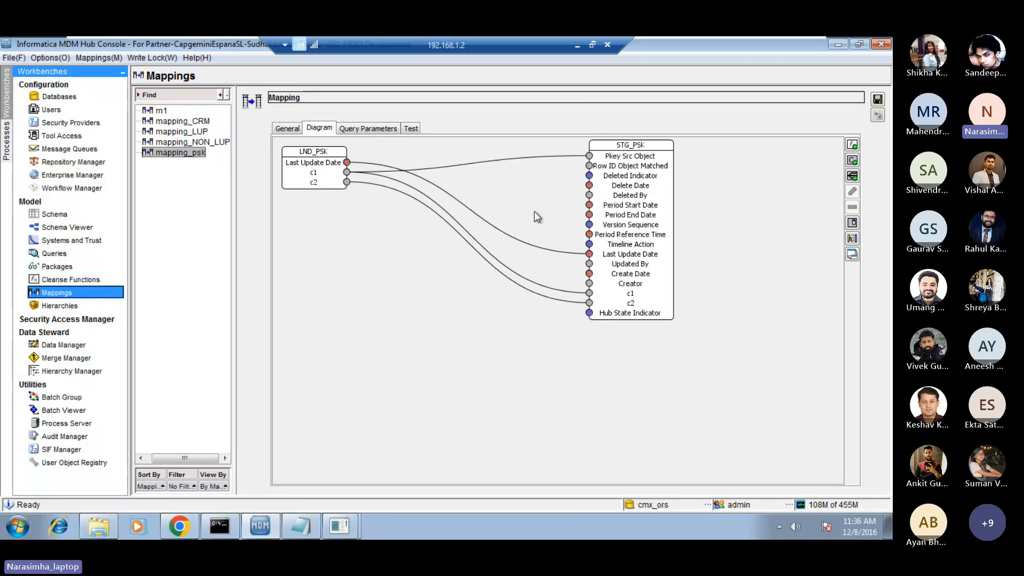
pyautogui.click(878, 99)
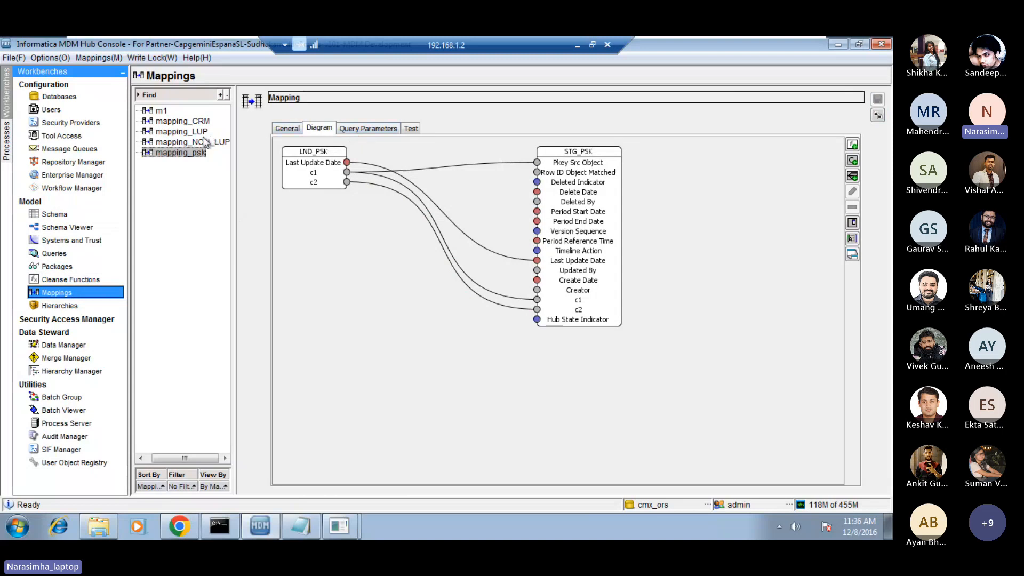
# Open mapping_CRM and move the Format Boolean and CVAddress functions in among the other functions to free diagram space.
pyautogui.click(181, 121)
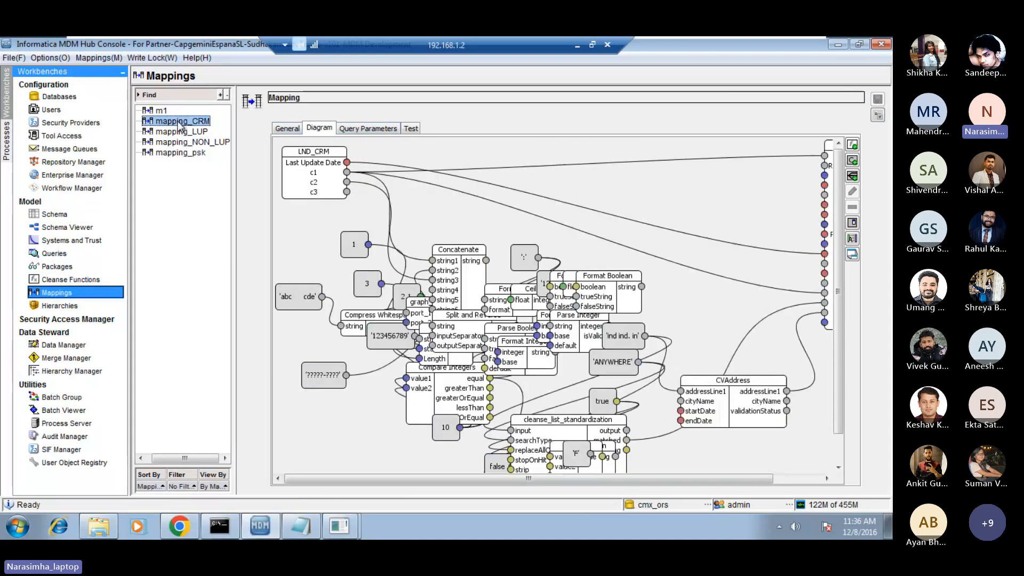
pyautogui.moveTo(623, 308); pyautogui.dragTo(441, 321)
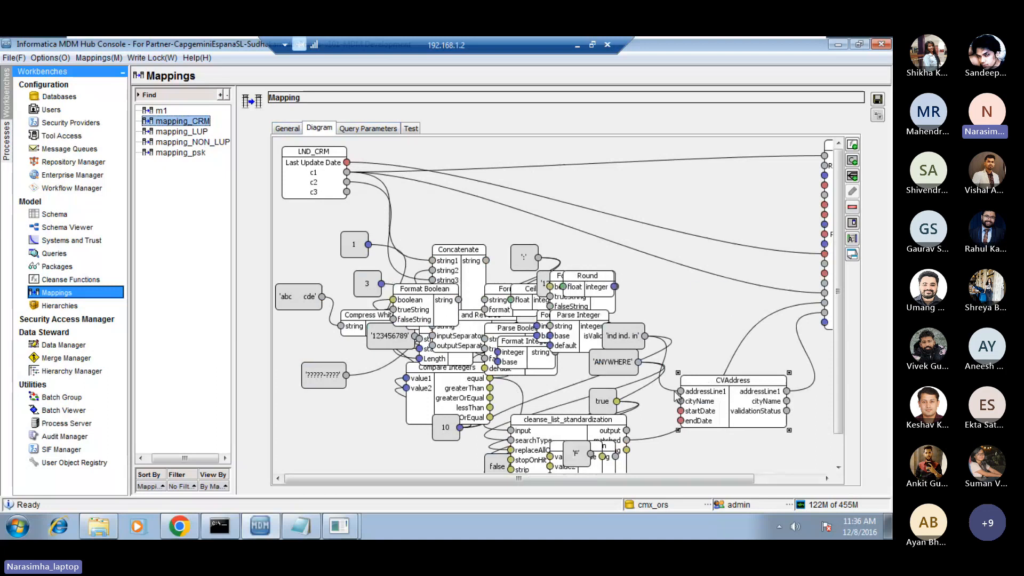
pyautogui.moveTo(725, 380); pyautogui.dragTo(516, 420)
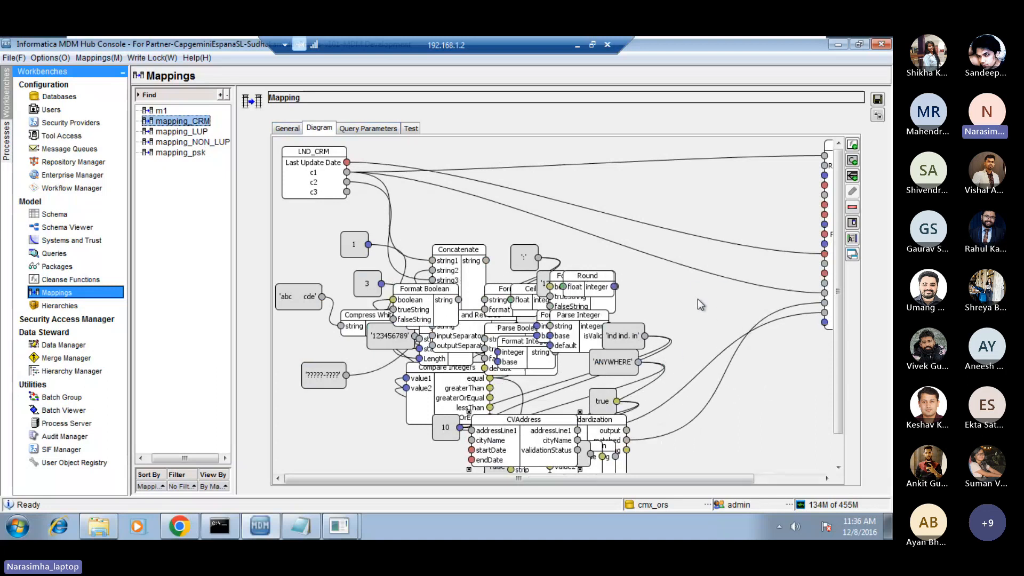
# Add a condition to the mapping_CRM diagram and give it the case value USA.
pyautogui.rightClick(679, 289)
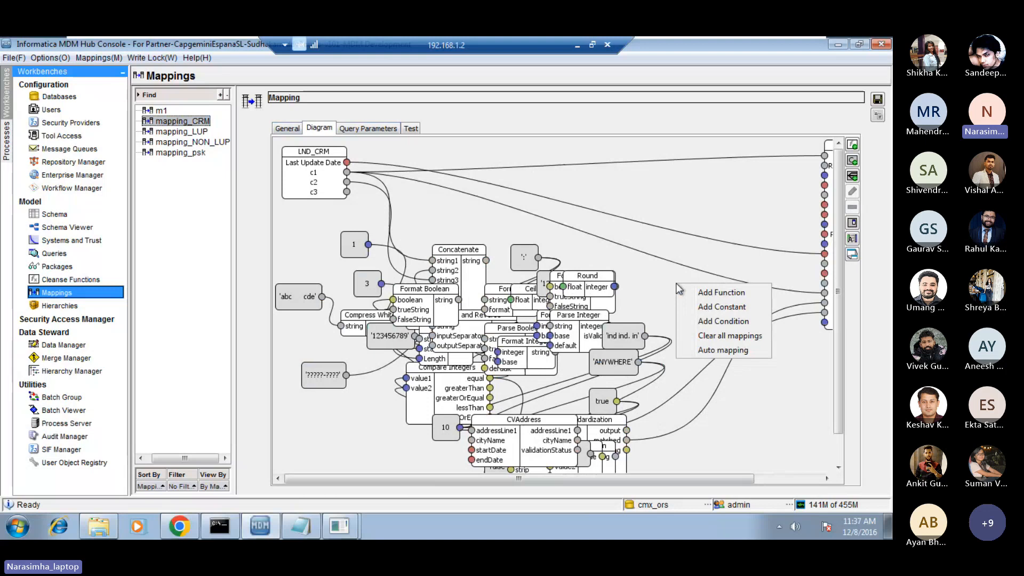
pyautogui.click(721, 321)
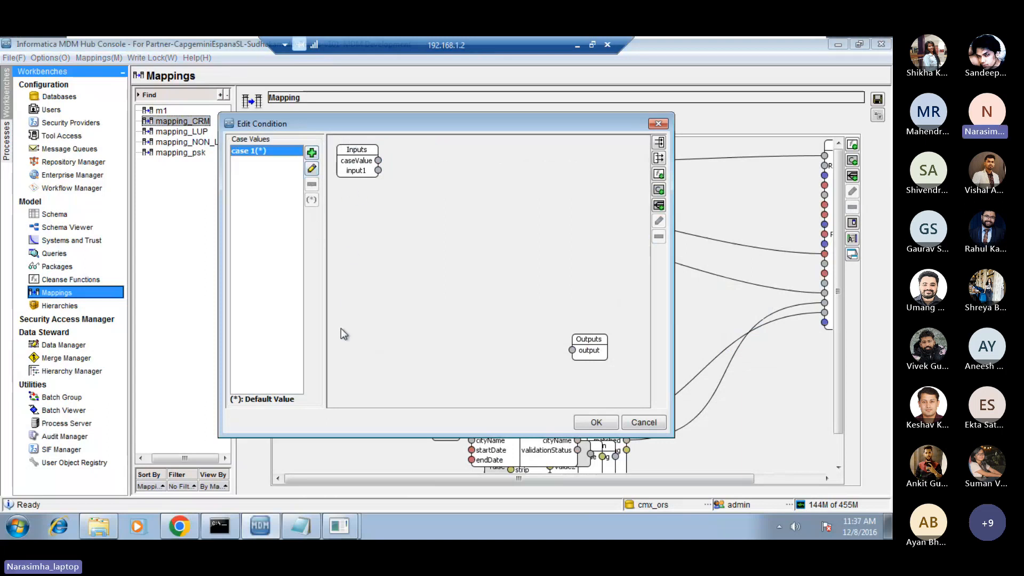
pyautogui.click(311, 152)
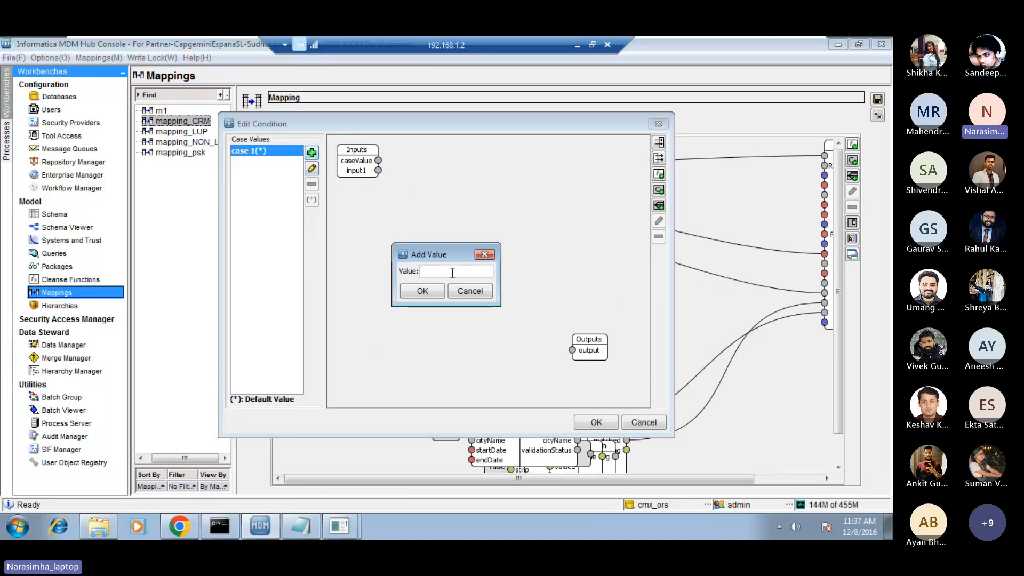
pyautogui.press('capslock')
pyautogui.write('USA')
pyautogui.press('capslock')
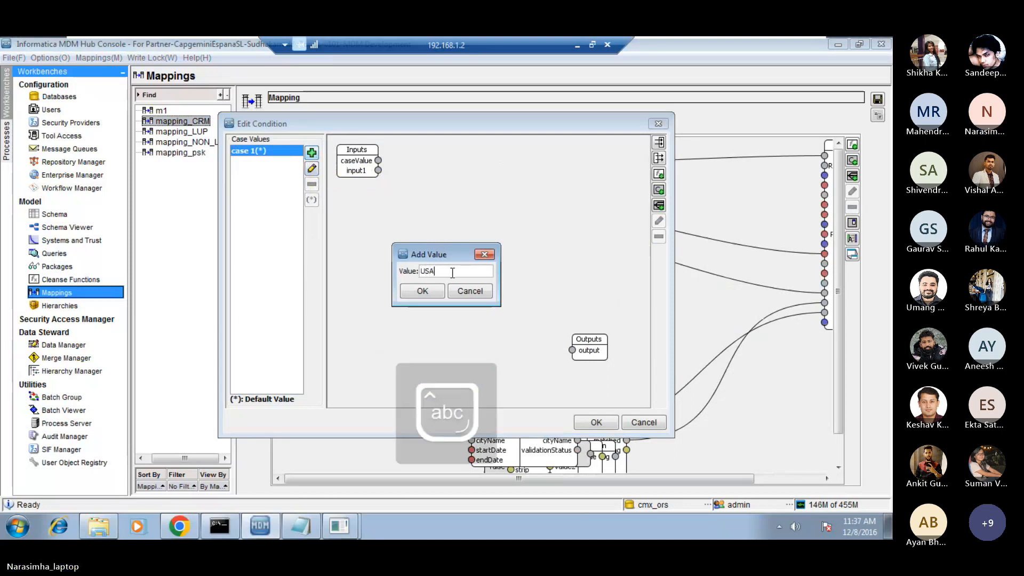
pyautogui.click(423, 291)
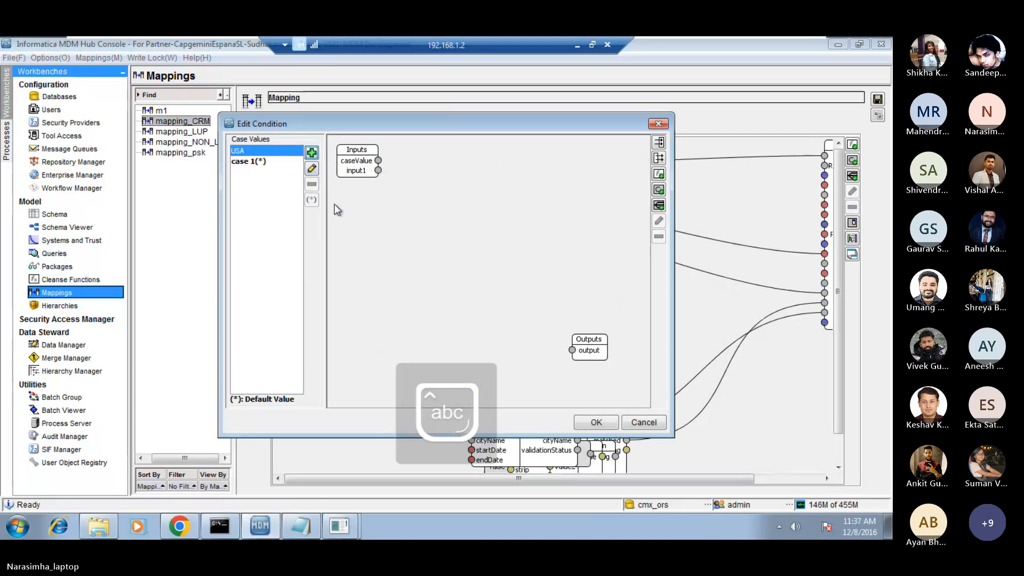
# Add the case value IND to the condition.
pyautogui.click(312, 153)
pyautogui.press('capslock')
pyautogui.write('I')
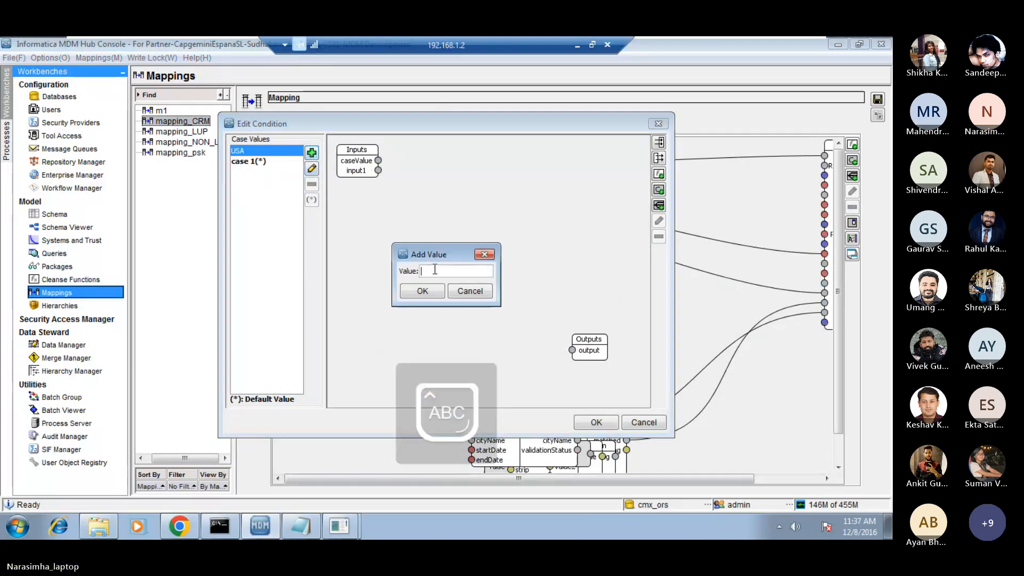
pyautogui.write('ND')
pyautogui.press('capslock')
pyautogui.click(420, 290)
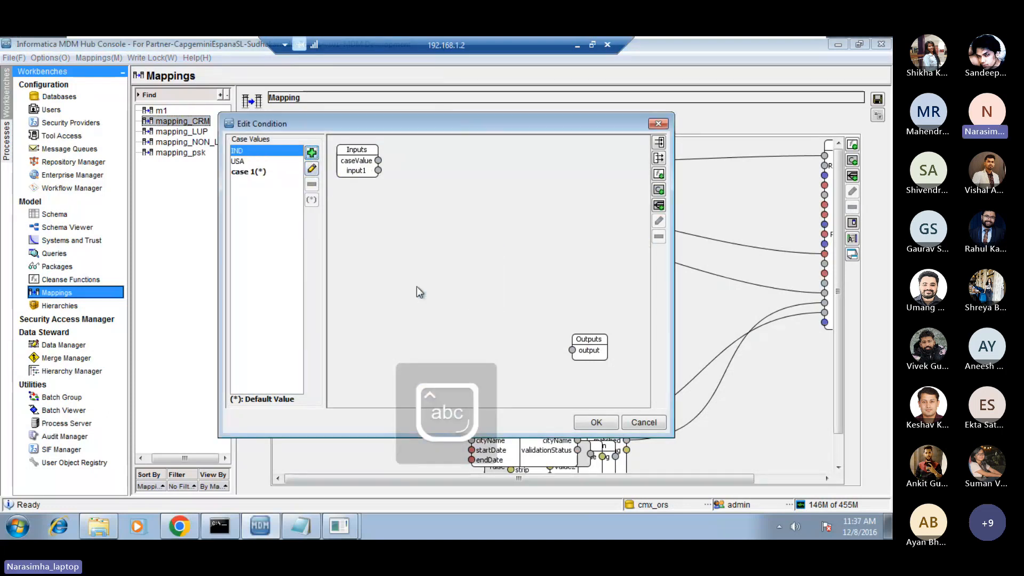
# Make IND the condition's default case value and delete case 1.
pyautogui.click(252, 171)
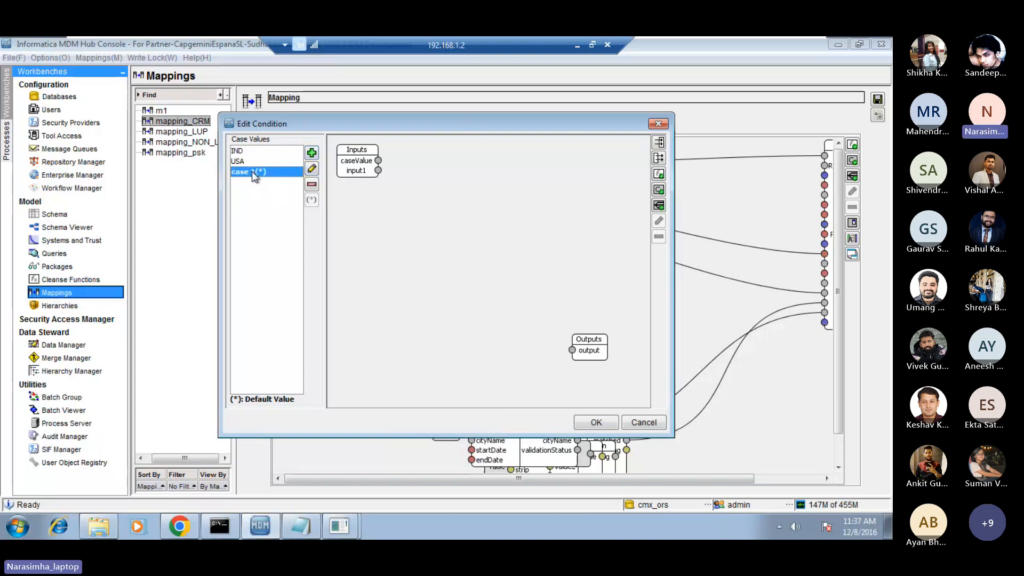
pyautogui.click(248, 162)
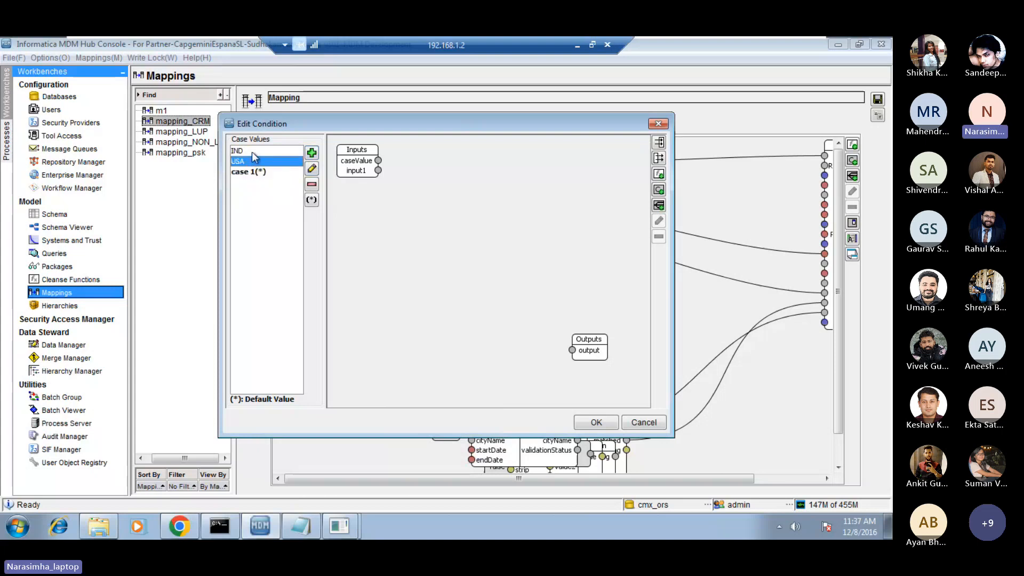
pyautogui.click(252, 151)
pyautogui.click(311, 200)
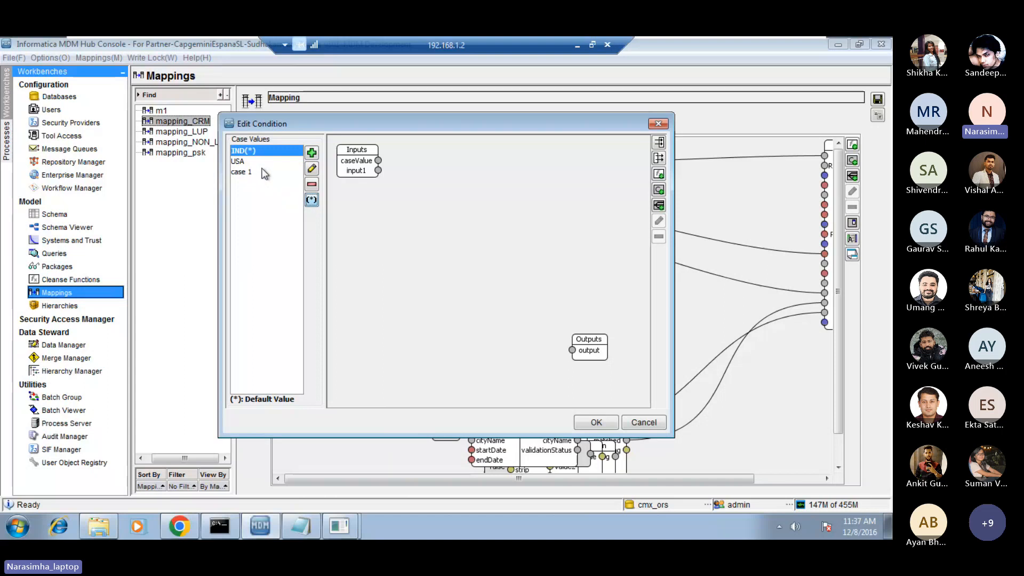
pyautogui.click(251, 171)
pyautogui.click(311, 186)
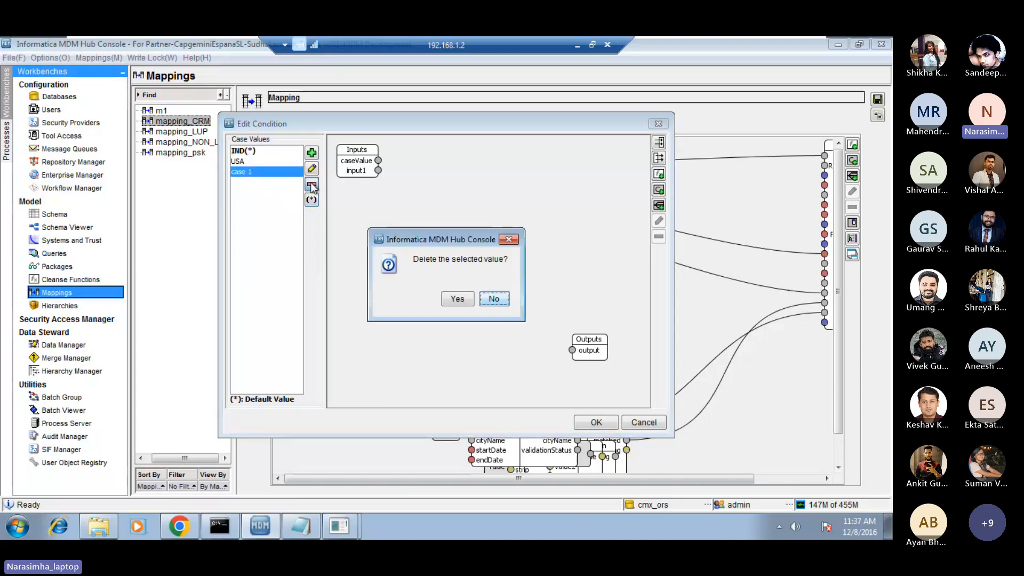
pyautogui.click(457, 300)
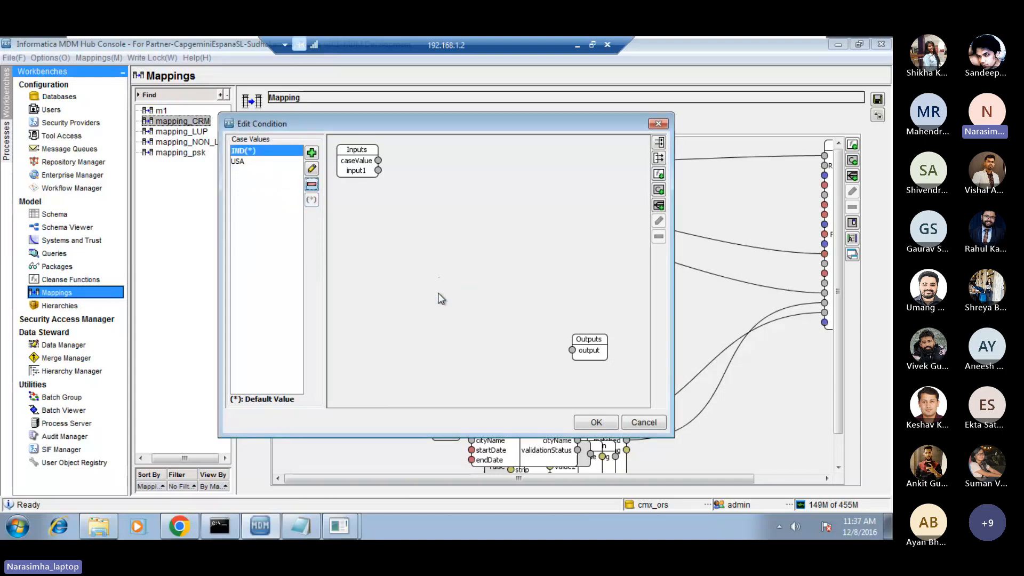
# Select the USA case and delete the input1 parameter from the condition's inputs.
pyautogui.click(261, 238)
pyautogui.click(251, 150)
pyautogui.click(245, 162)
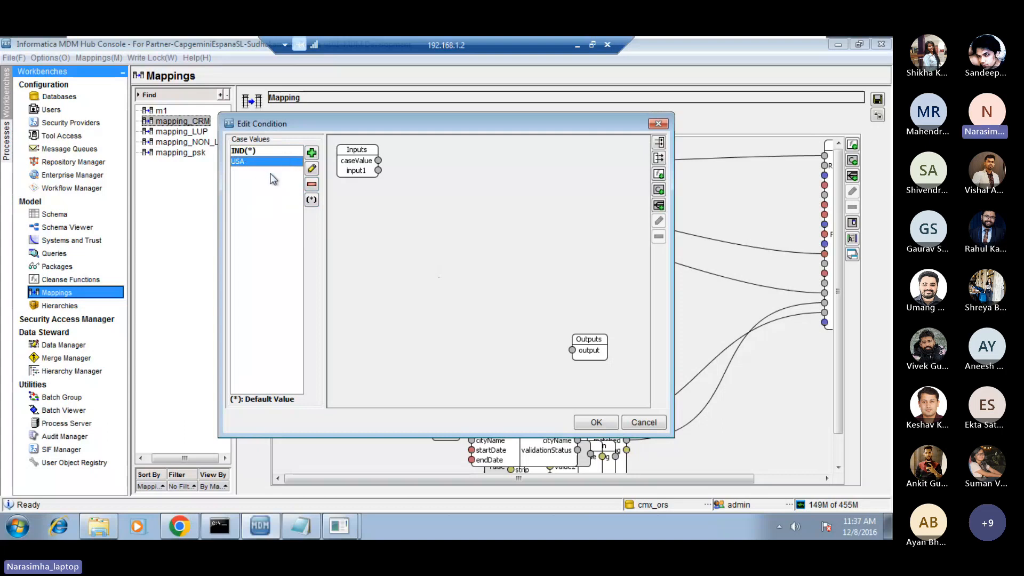
pyautogui.doubleClick(362, 160)
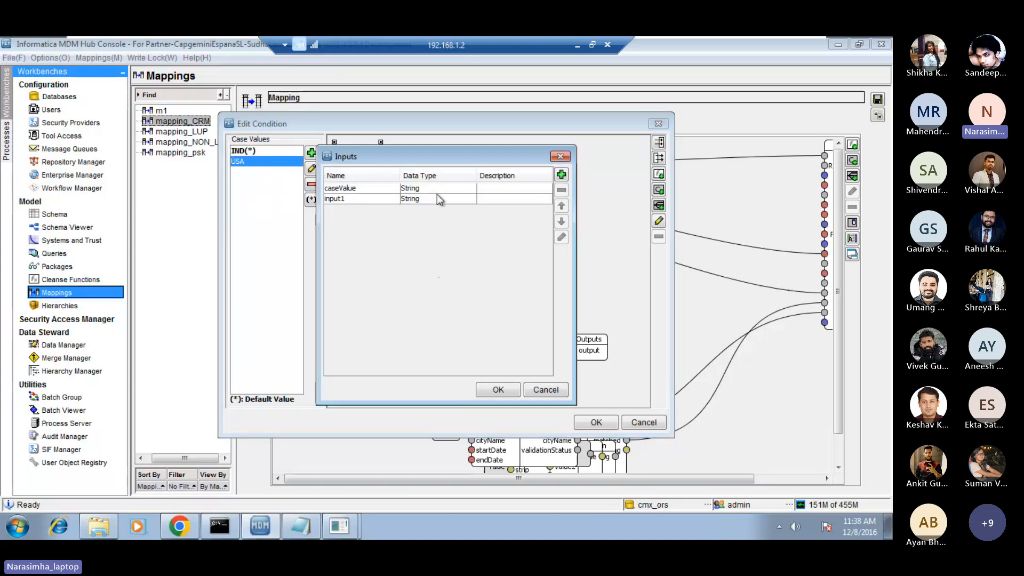
pyautogui.click(431, 200)
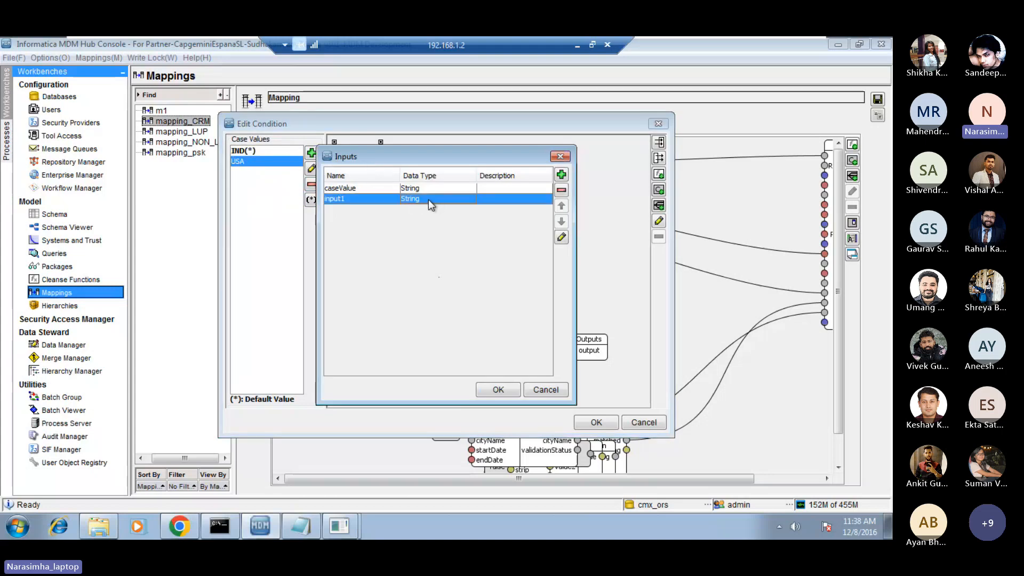
pyautogui.click(375, 188)
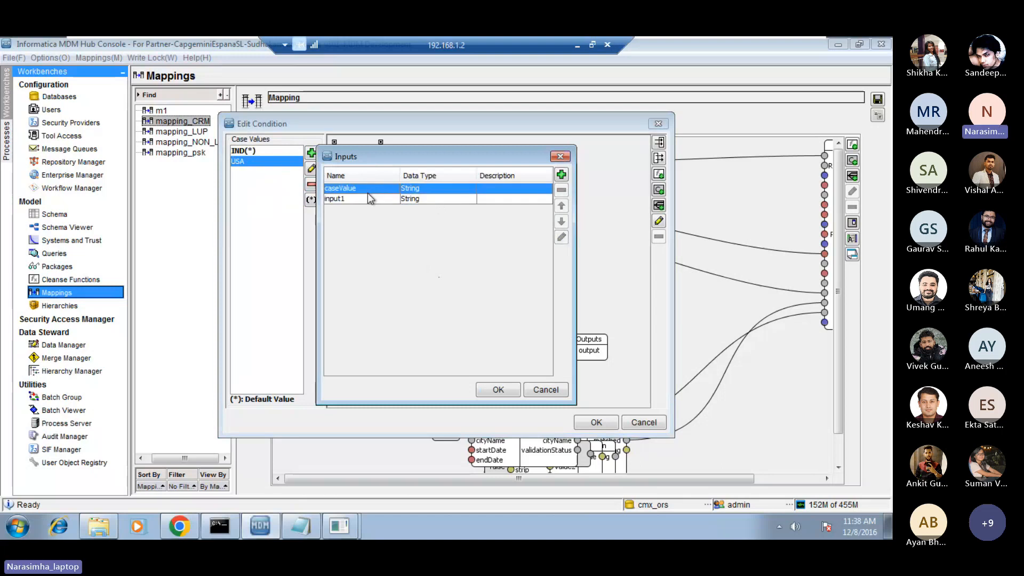
pyautogui.click(359, 198)
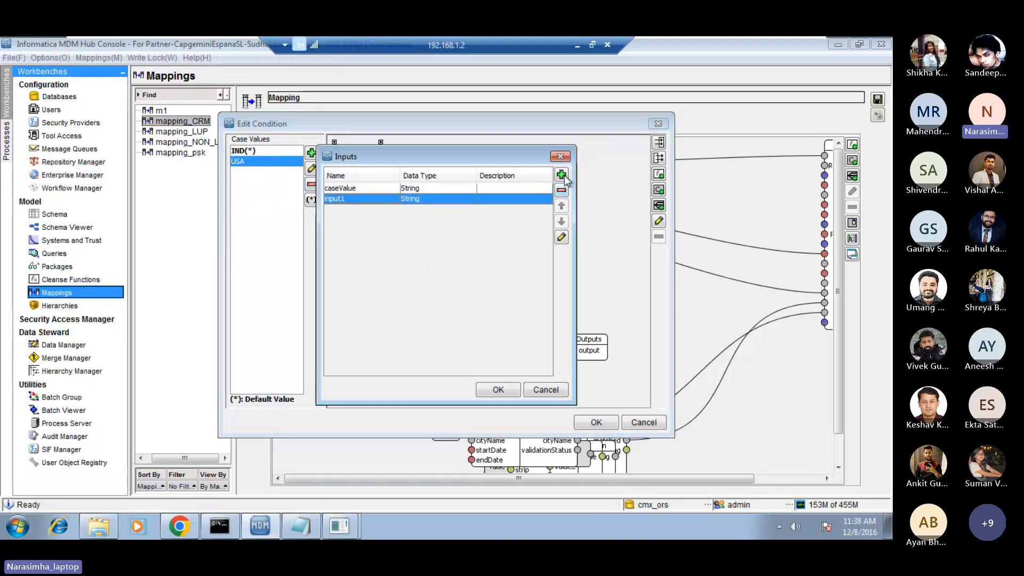
pyautogui.click(562, 189)
pyautogui.click(456, 297)
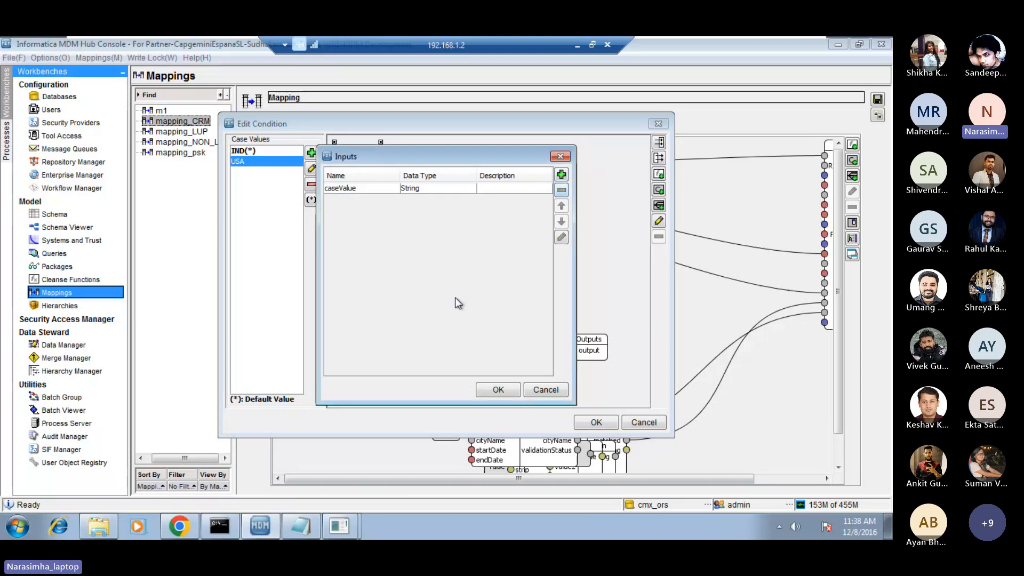
# Add a String input parameter named zip to the condition and accept the inputs.
pyautogui.click(561, 175)
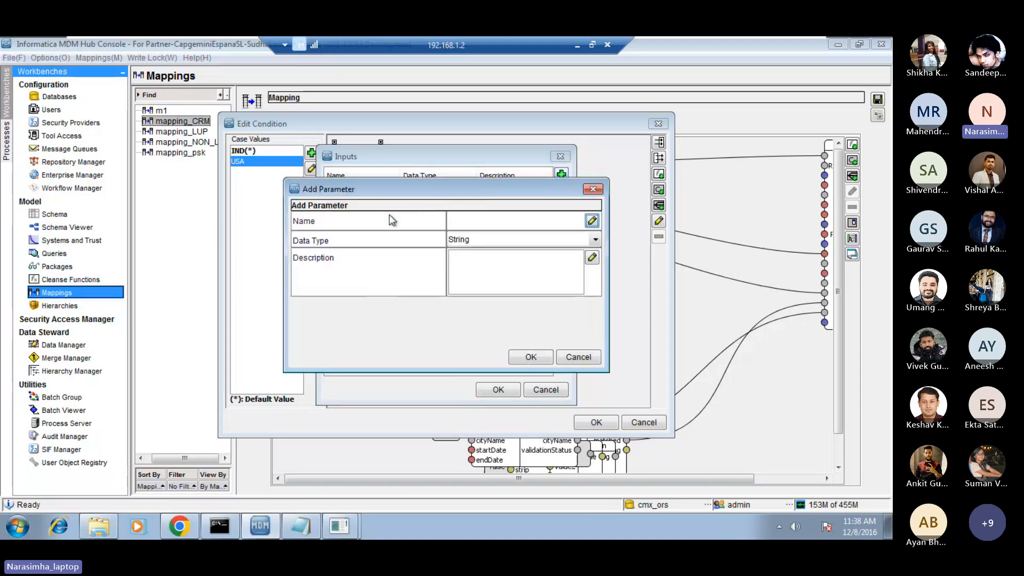
pyautogui.click(469, 216)
pyautogui.write('zip')
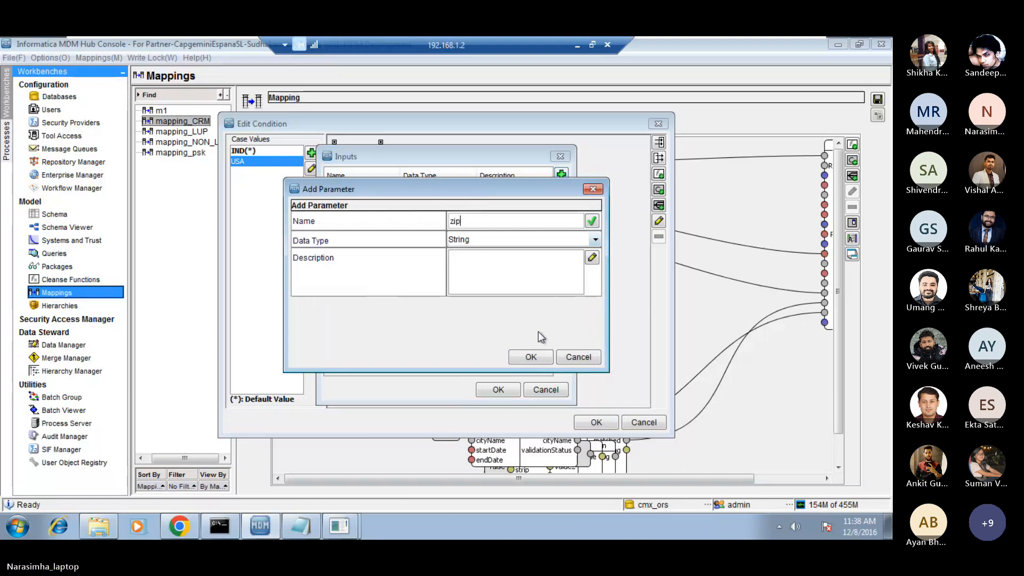
pyautogui.click(531, 356)
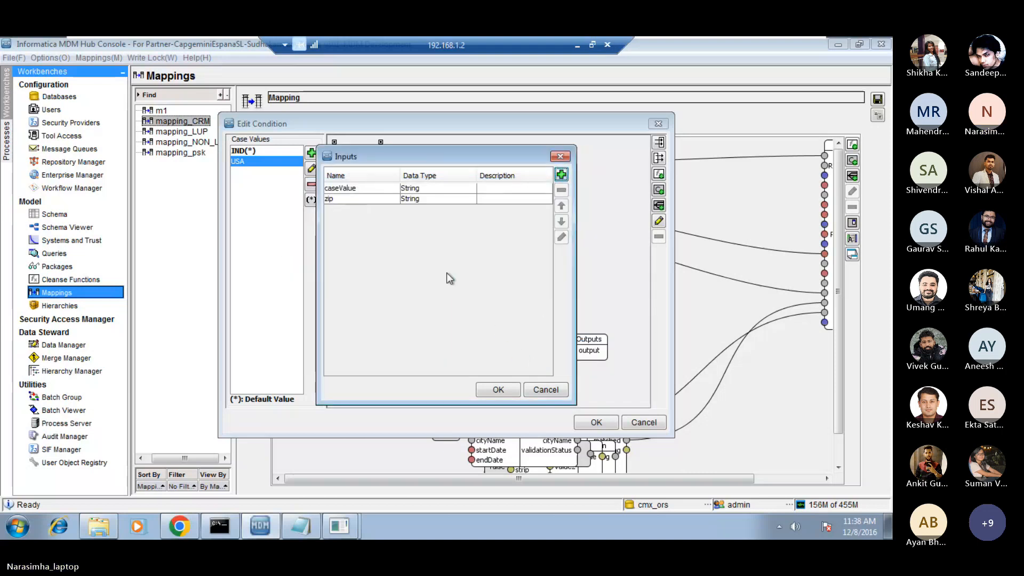
pyautogui.click(371, 201)
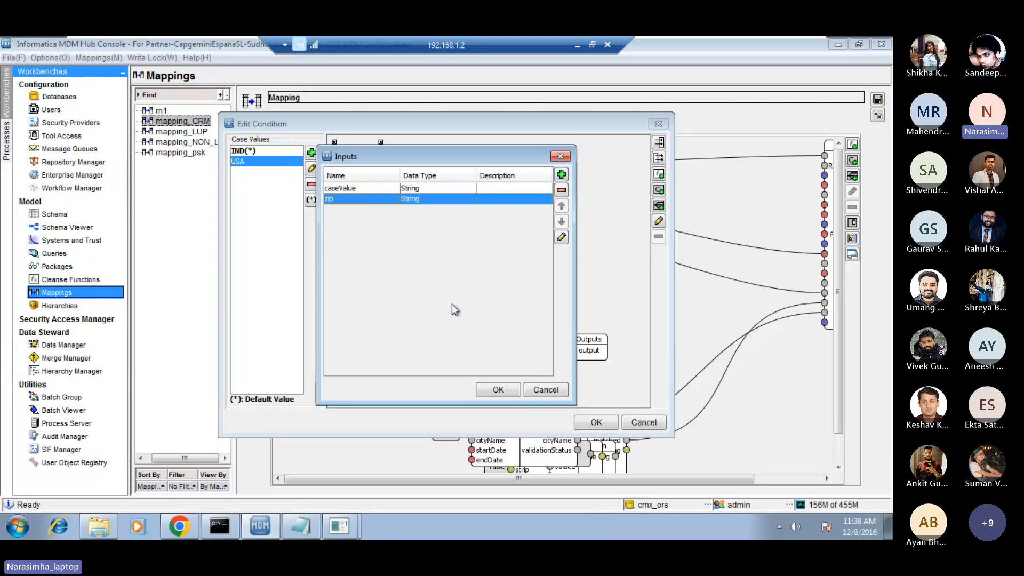
pyautogui.click(498, 389)
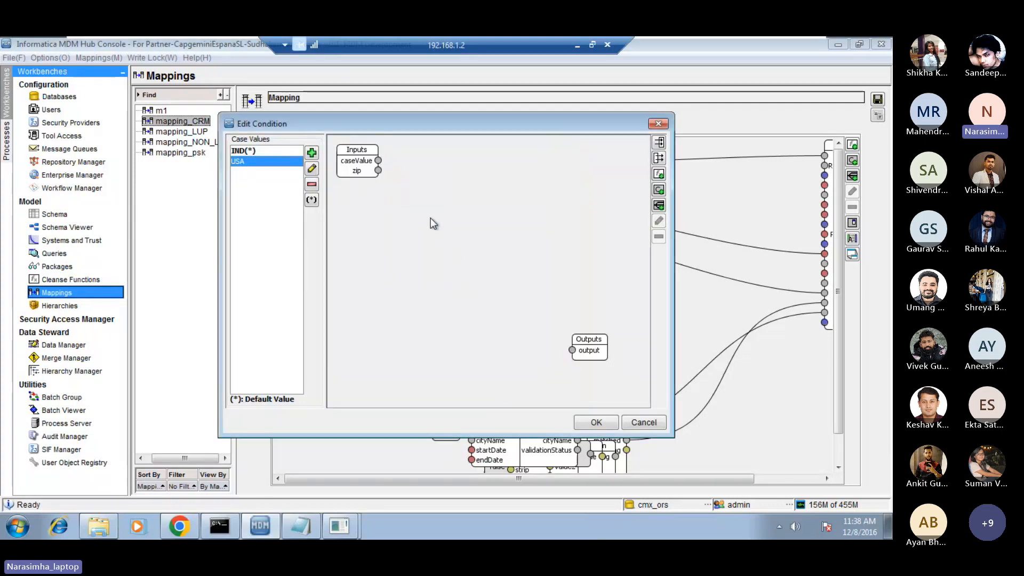
# Replace the condition's existing output parameter with a String output named postal_cd_init.
pyautogui.doubleClick(588, 350)
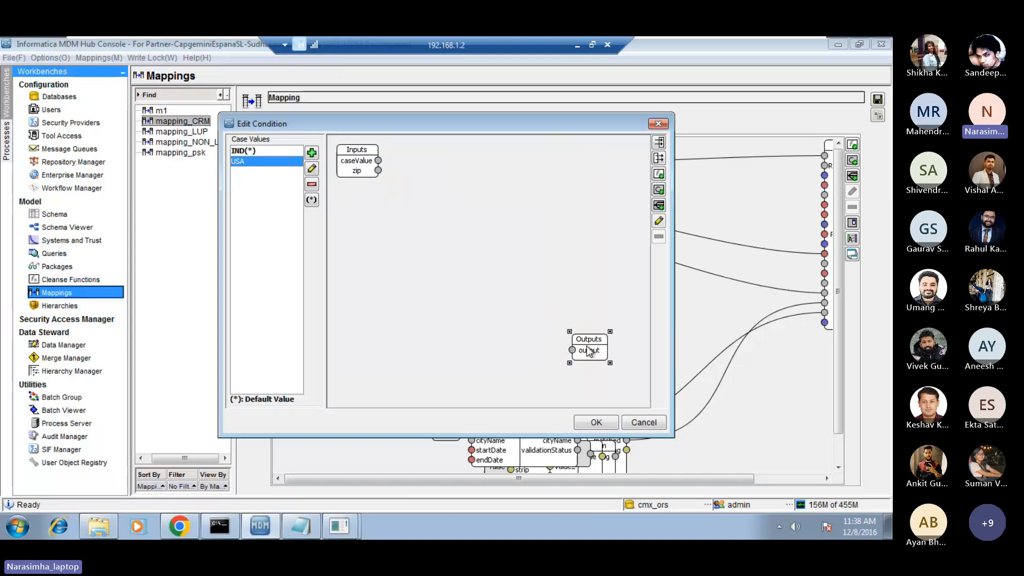
pyautogui.click(437, 188)
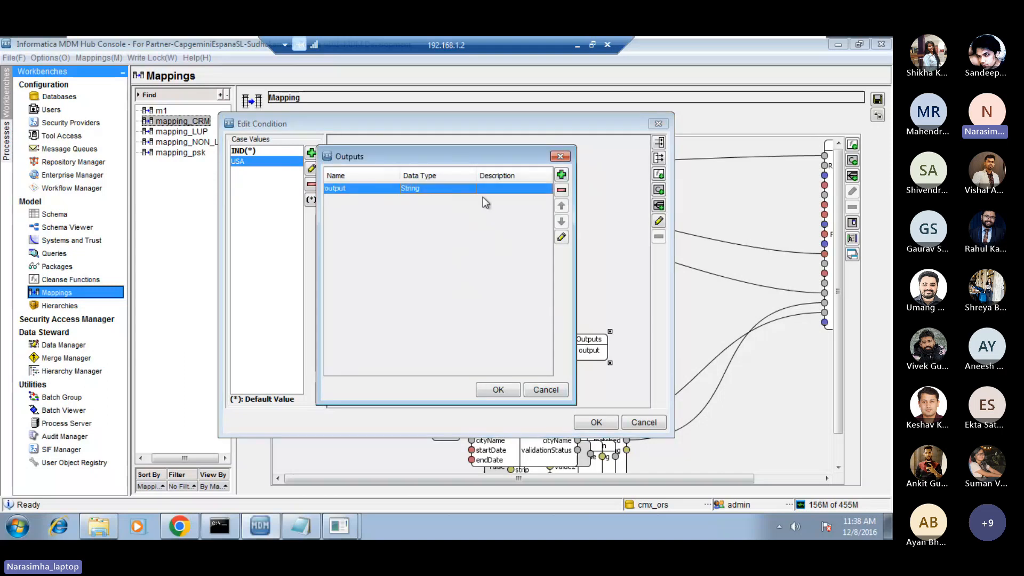
pyautogui.click(561, 190)
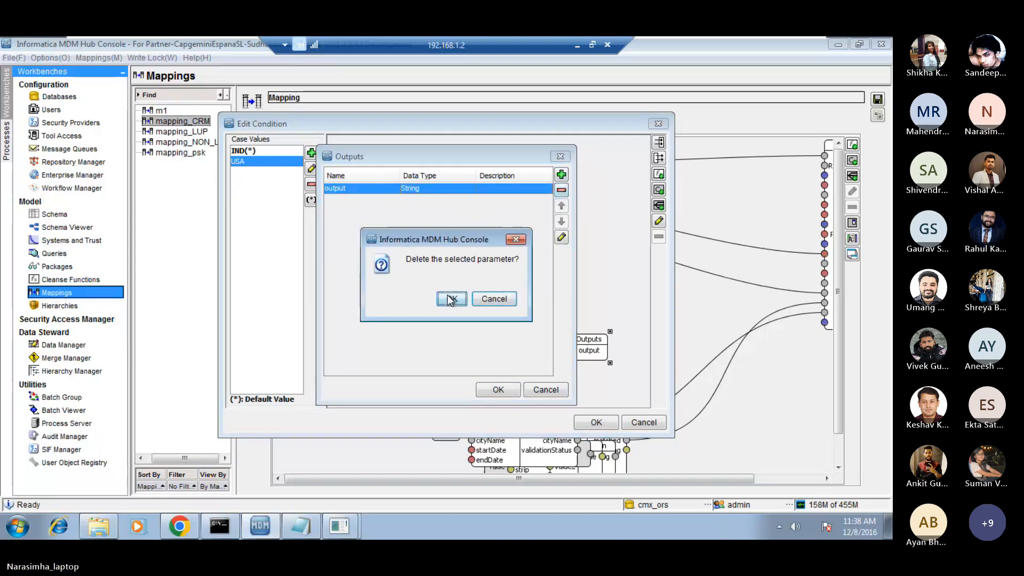
pyautogui.click(452, 299)
pyautogui.click(561, 174)
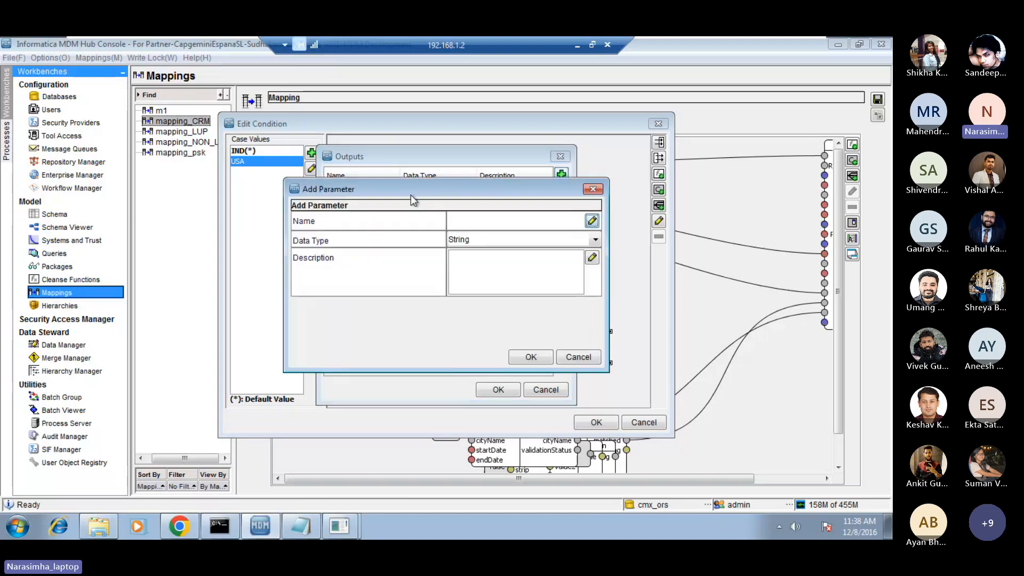
pyautogui.write('postal')
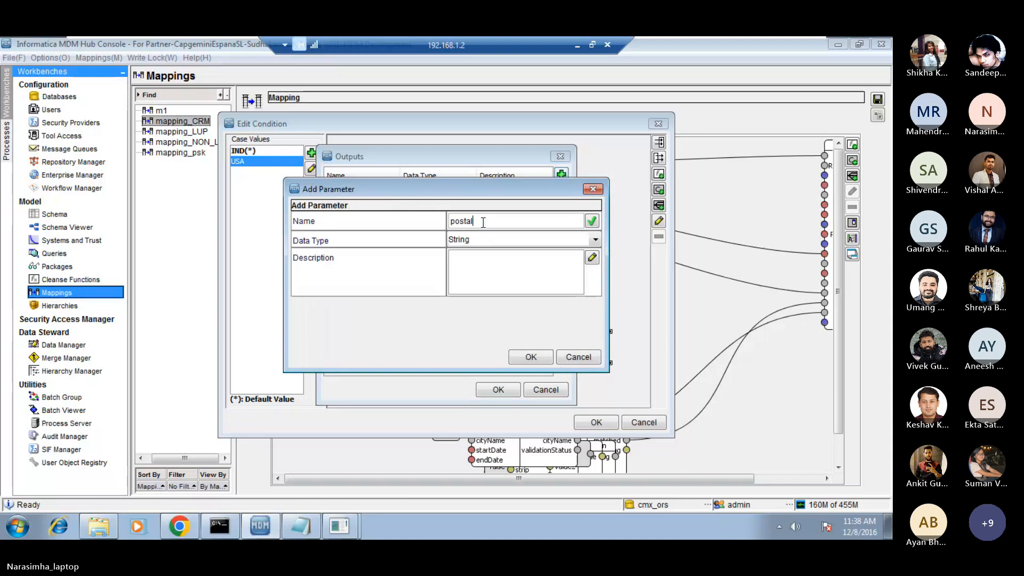
pyautogui.write('_cit_init')
pyautogui.click(531, 357)
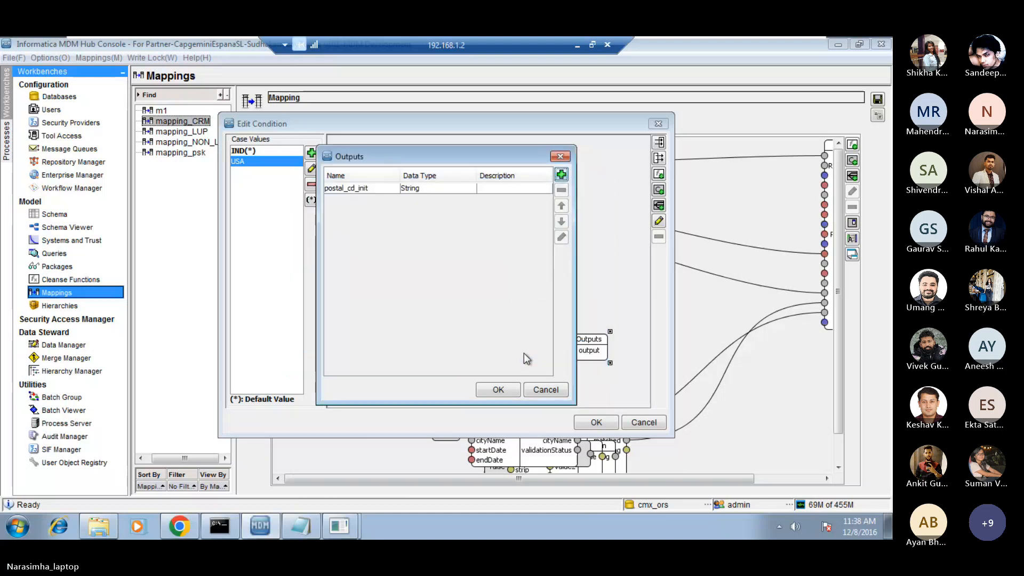
# Add a second String output parameter named postal_cd_extn and accept the outputs.
pyautogui.click(561, 175)
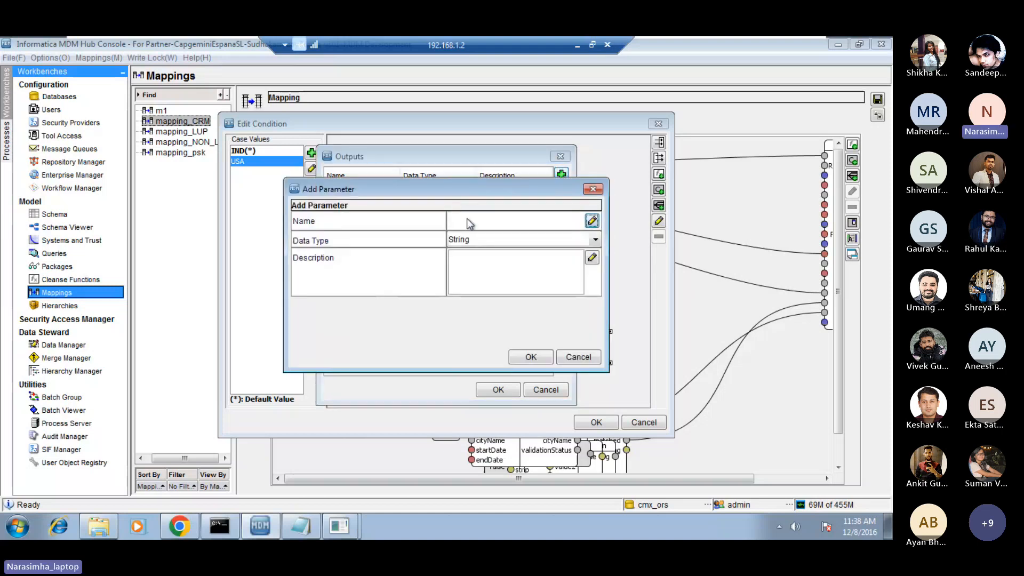
pyautogui.write('postal_cd')
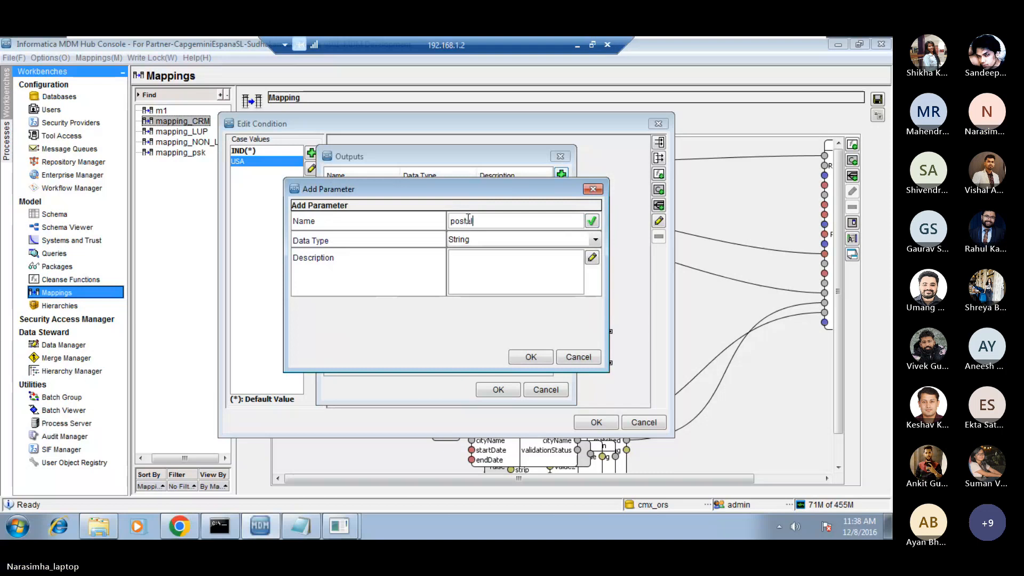
pyautogui.write('_extn')
pyautogui.click(532, 357)
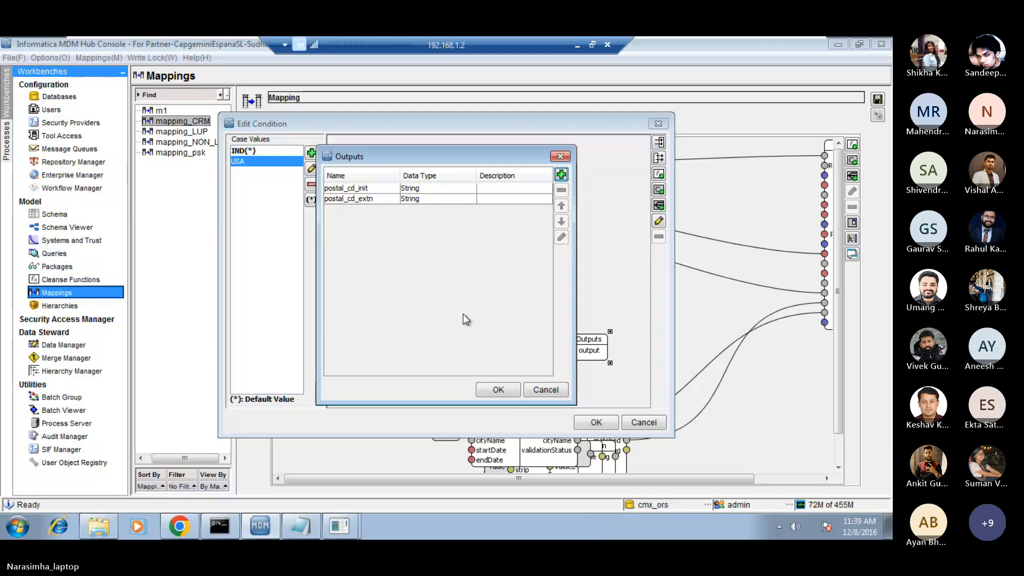
pyautogui.click(499, 390)
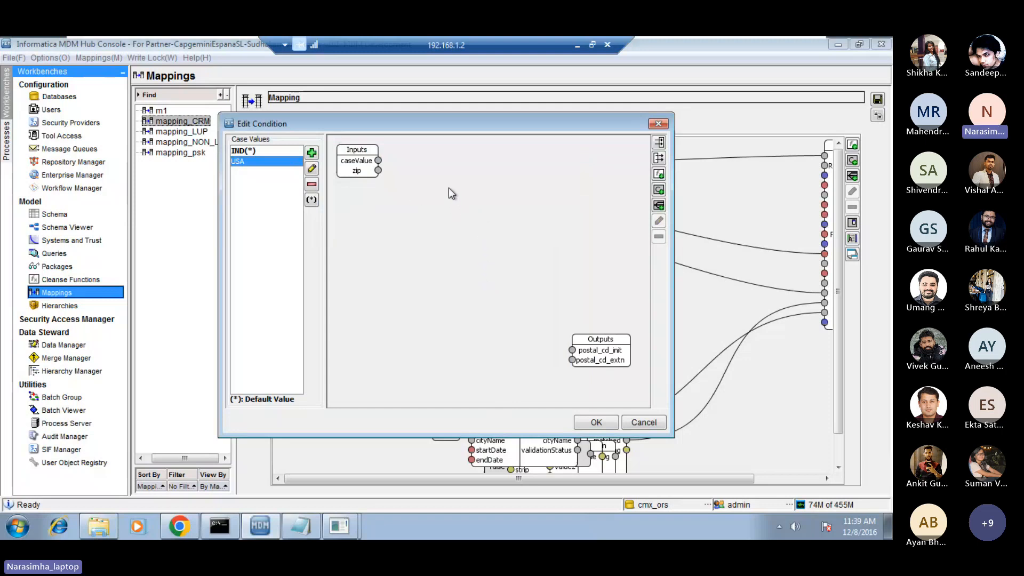
# Add the Substring function from String Functions to the USA case diagram.
pyautogui.rightClick(446, 171)
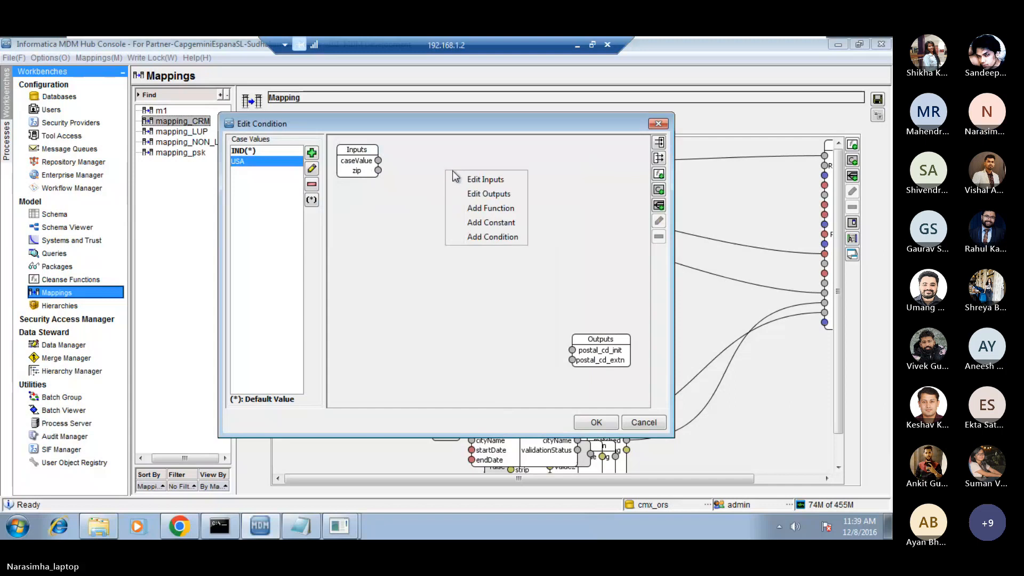
pyautogui.click(490, 208)
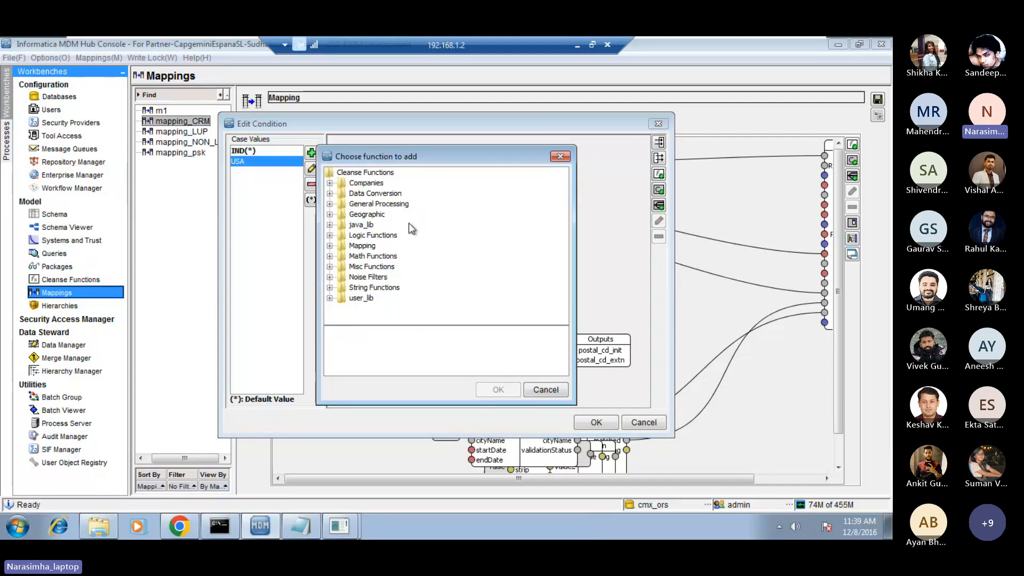
pyautogui.click(330, 288)
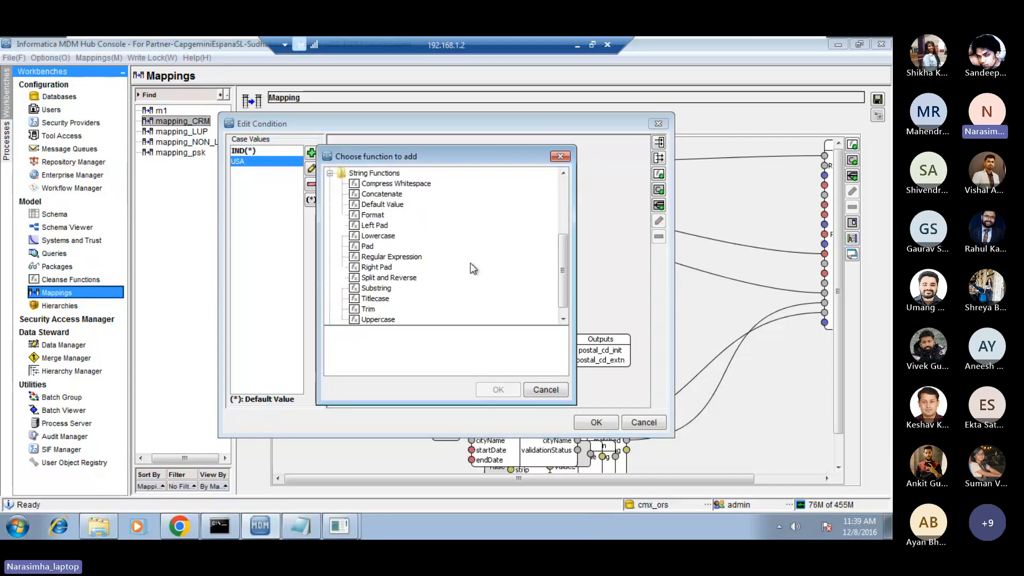
pyautogui.click(377, 288)
pyautogui.click(493, 390)
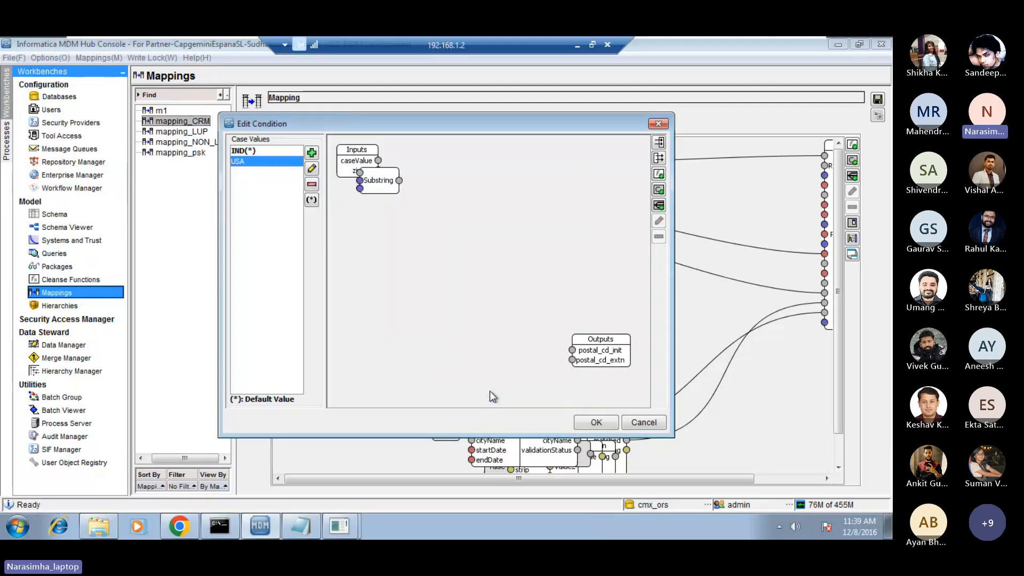
# Place Substring between Inputs and Outputs, linking zip to its string input and its string output to postal_cd_init.
pyautogui.click(385, 180)
pyautogui.moveTo(425, 184); pyautogui.dragTo(525, 230)
pyautogui.moveTo(379, 172); pyautogui.dragTo(434, 328)
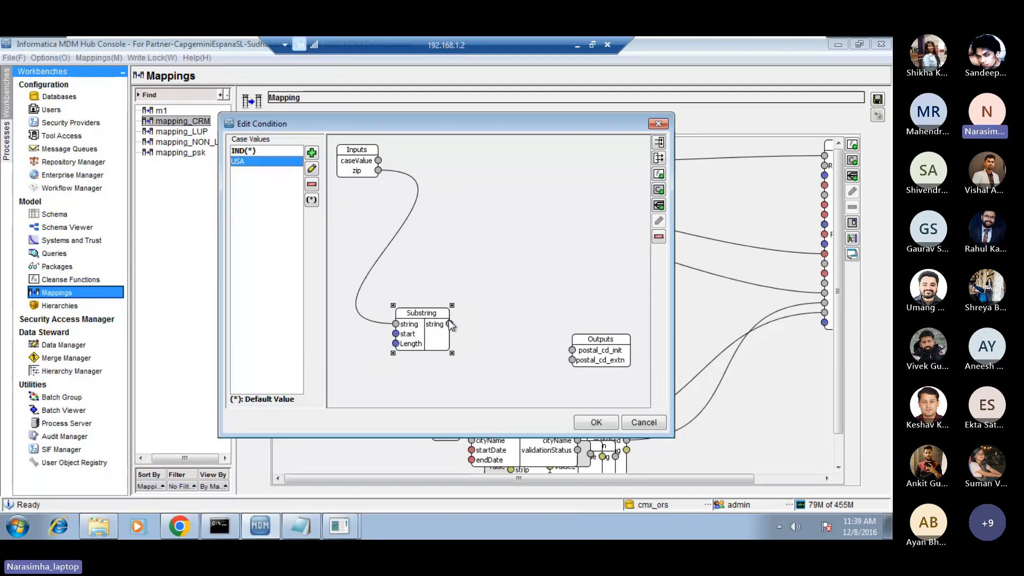
pyautogui.moveTo(450, 324); pyautogui.dragTo(573, 351)
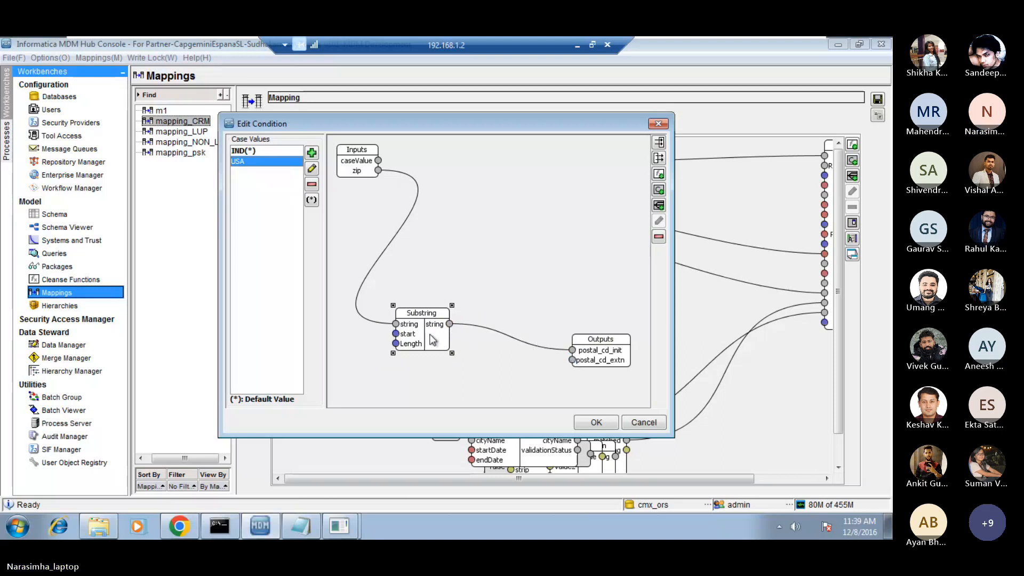
pyautogui.moveTo(418, 337); pyautogui.dragTo(431, 325)
# Add an Integer constant with value 1 and connect it to the start input of Substring.
pyautogui.rightClick(363, 334)
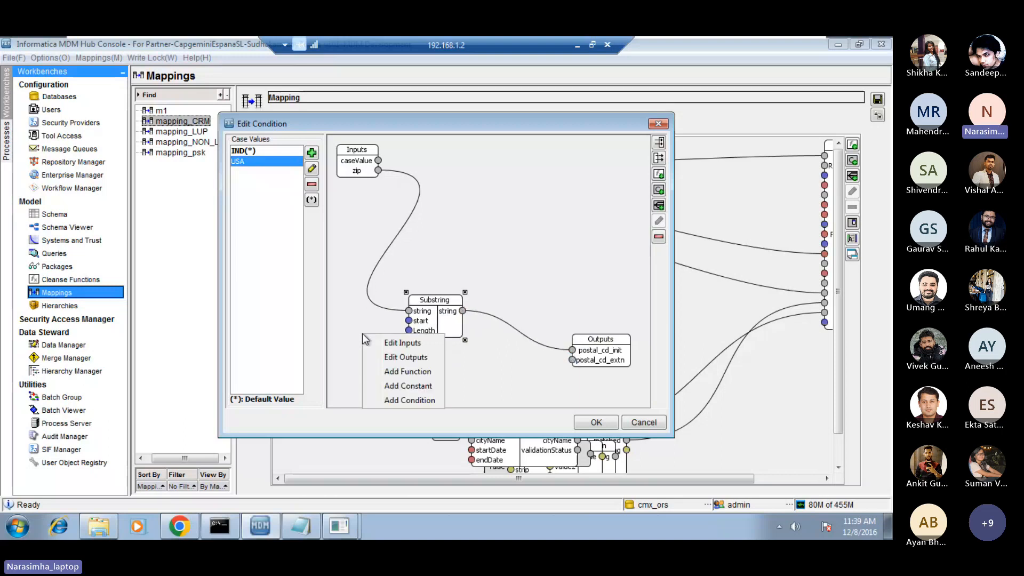
pyautogui.click(418, 385)
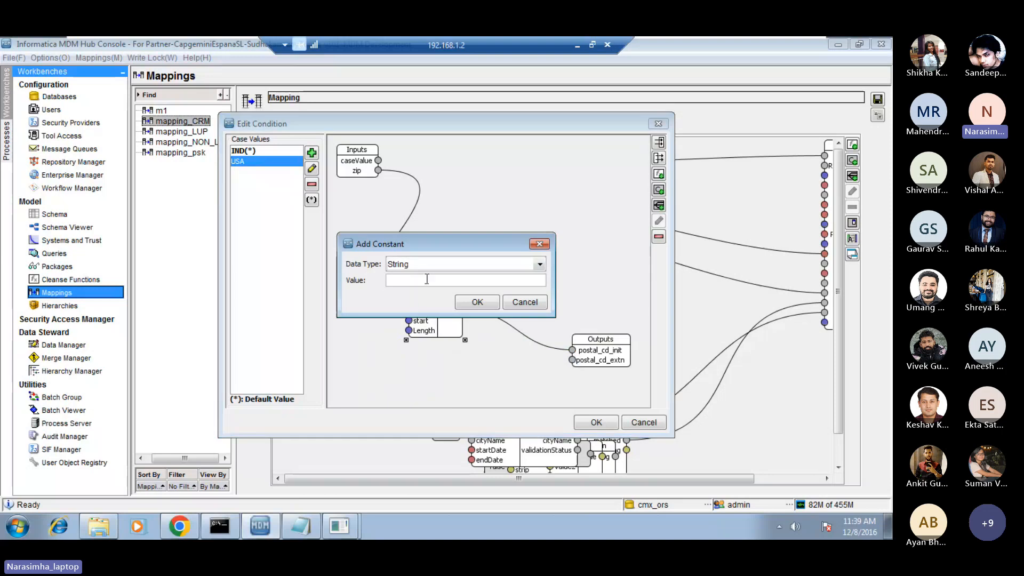
pyautogui.click(405, 265)
pyautogui.click(399, 319)
pyautogui.click(398, 282)
pyautogui.write('1')
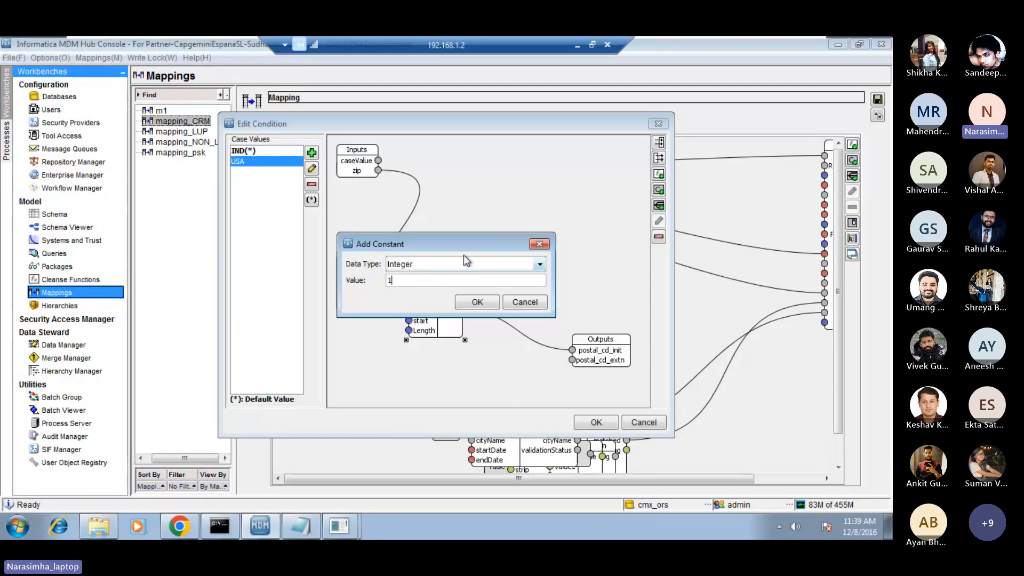
pyautogui.moveTo(464, 247); pyautogui.dragTo(307, 215)
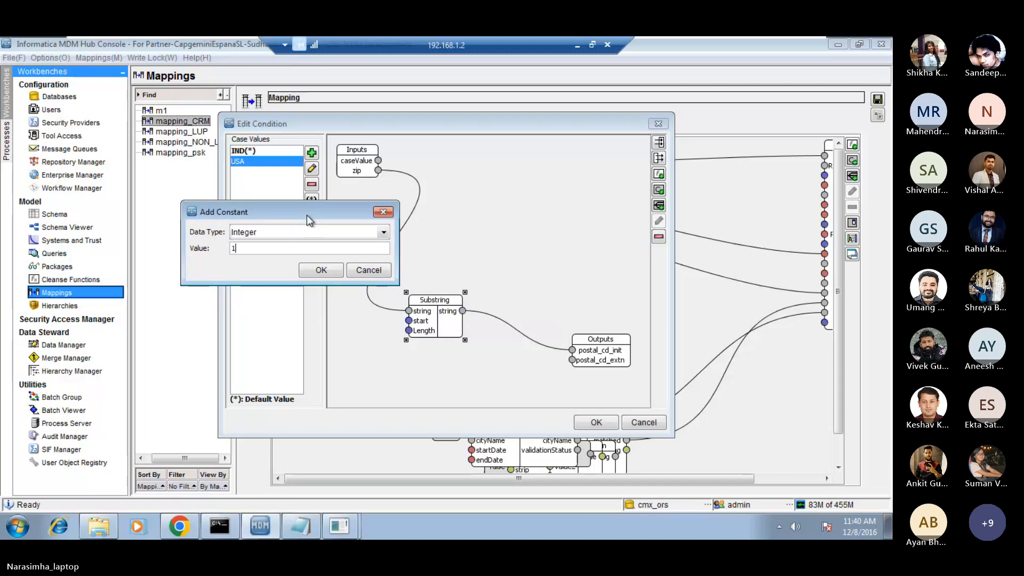
pyautogui.click(320, 270)
pyautogui.moveTo(373, 185); pyautogui.dragTo(409, 320)
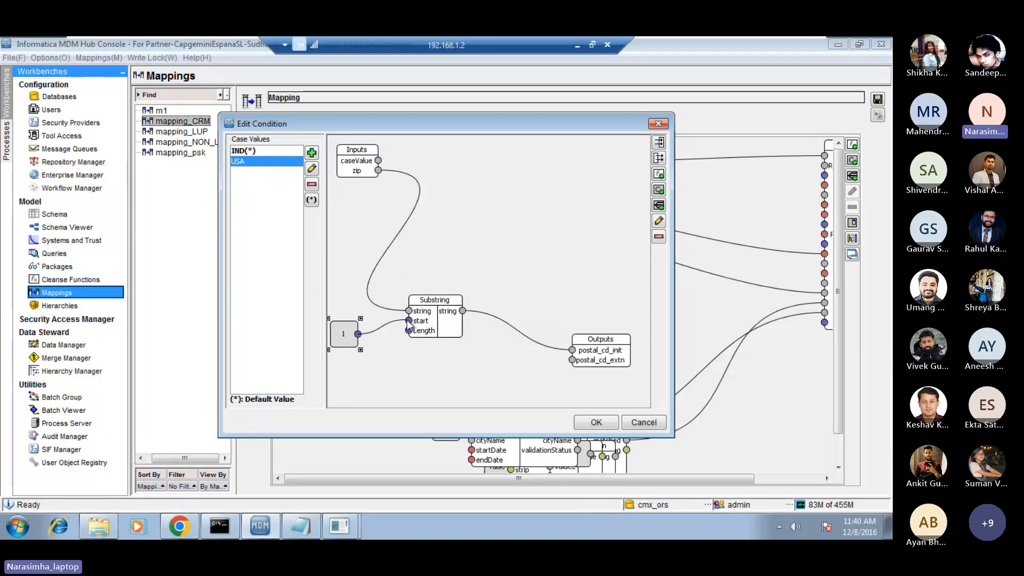
# Add an Integer constant with value 5 and connect it to the Length input of Substring.
pyautogui.rightClick(397, 376)
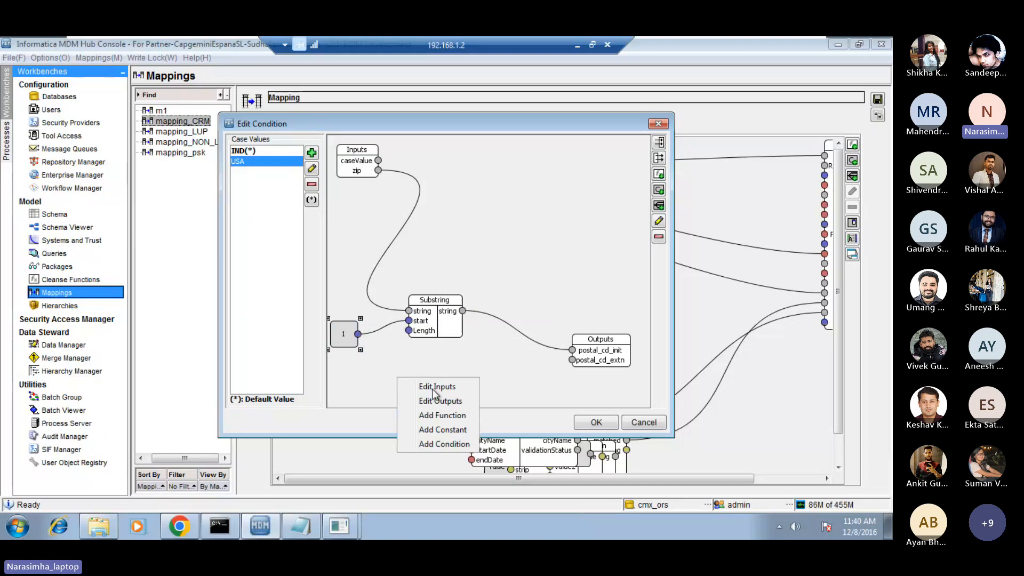
pyautogui.click(443, 430)
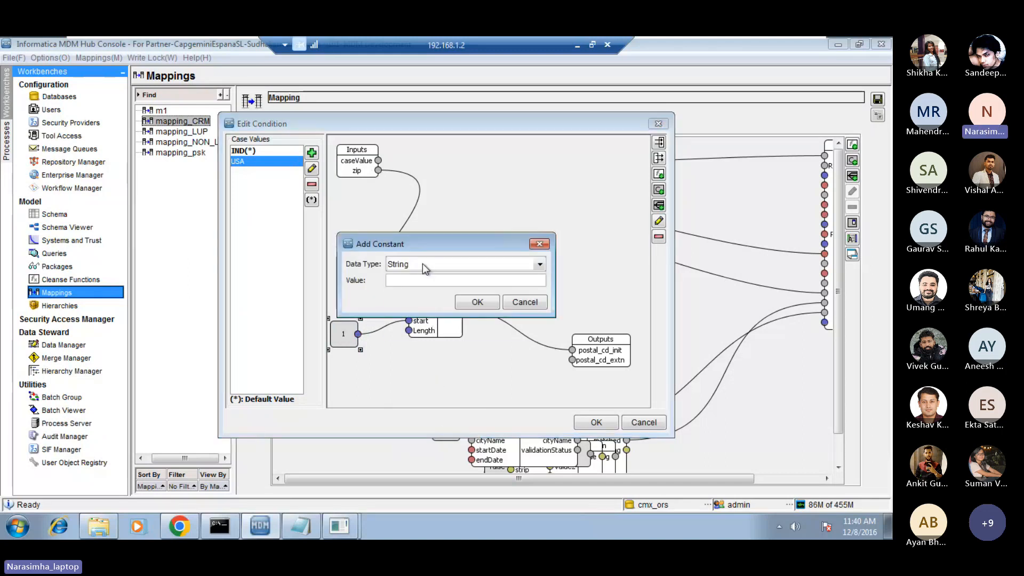
pyautogui.click(423, 264)
pyautogui.click(409, 315)
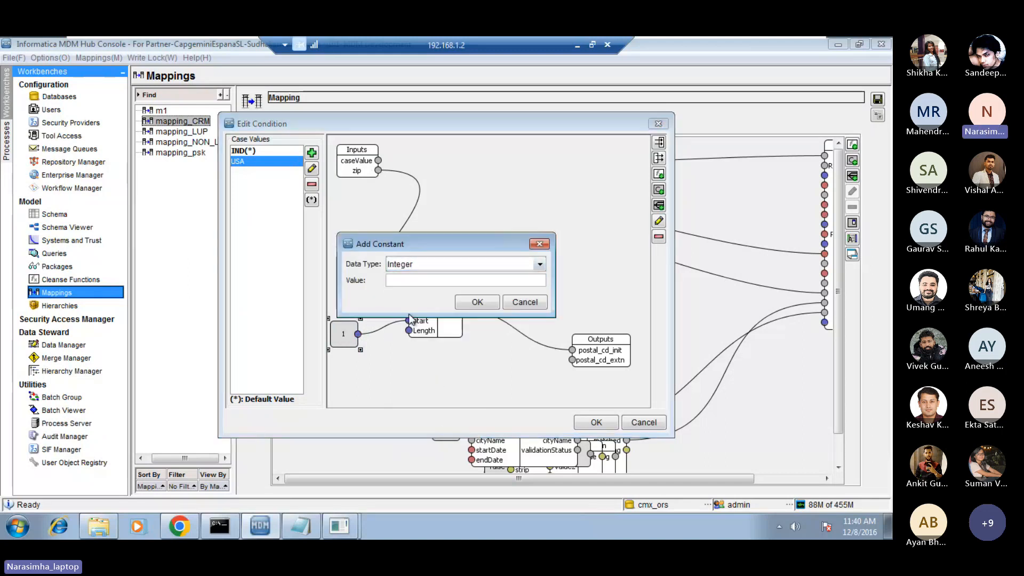
pyautogui.click(414, 285)
pyautogui.write('5')
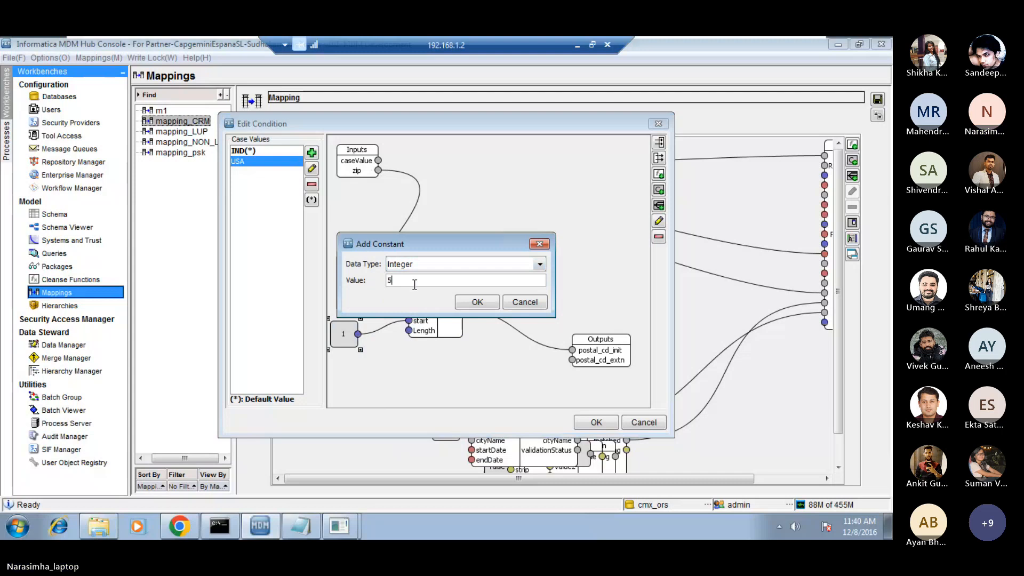
pyautogui.click(477, 302)
pyautogui.moveTo(383, 189); pyautogui.dragTo(408, 330)
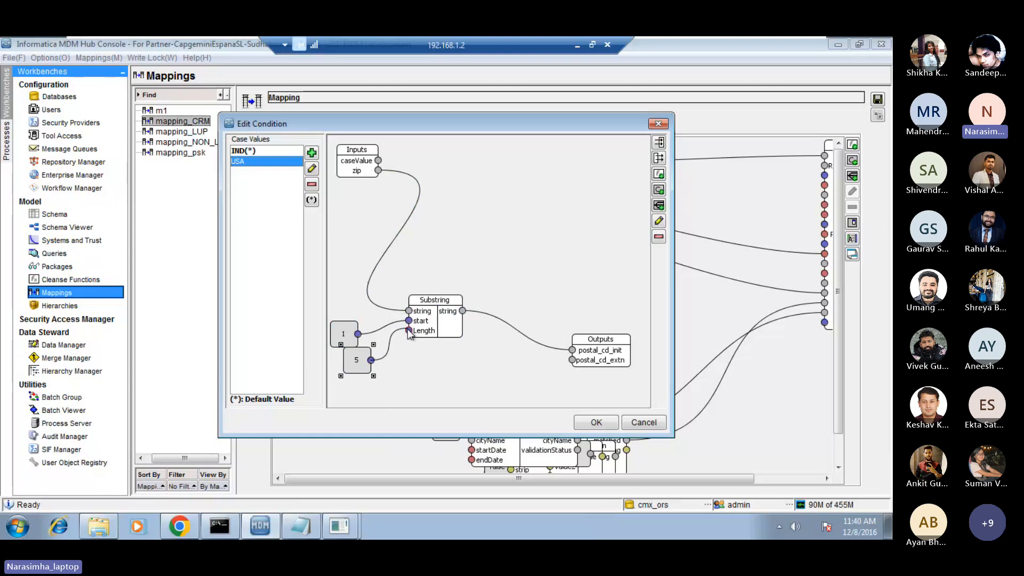
pyautogui.click(440, 379)
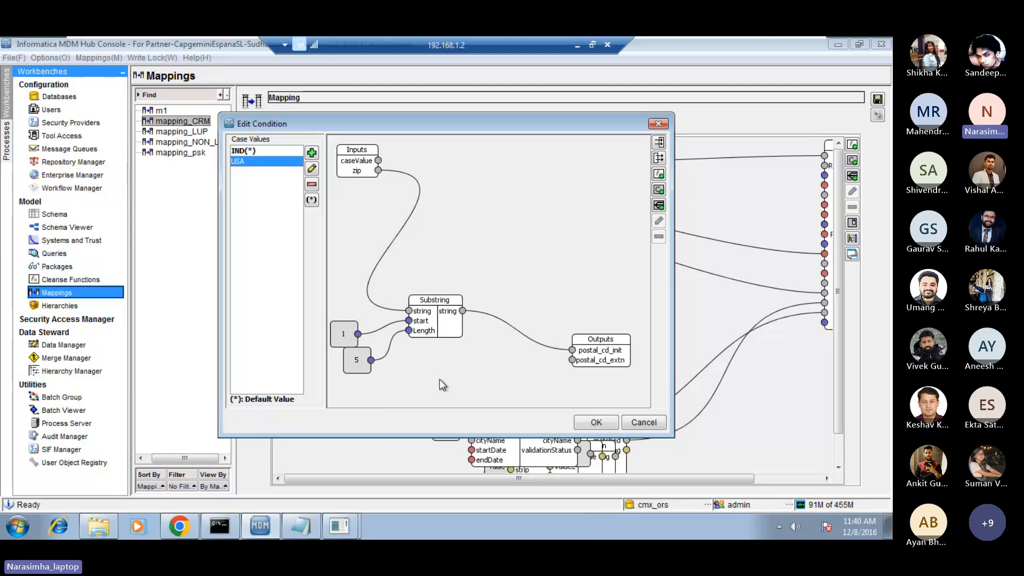
# Add a second Substring function above and to the right of the first, linking zip to its string input.
pyautogui.rightClick(498, 197)
pyautogui.click(553, 238)
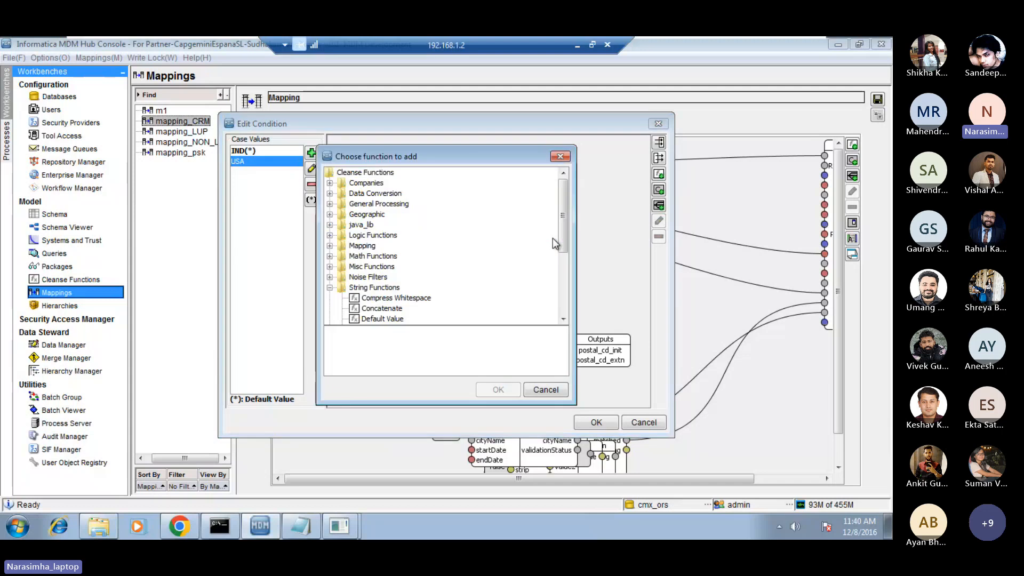
pyautogui.moveTo(565, 217); pyautogui.dragTo(565, 289)
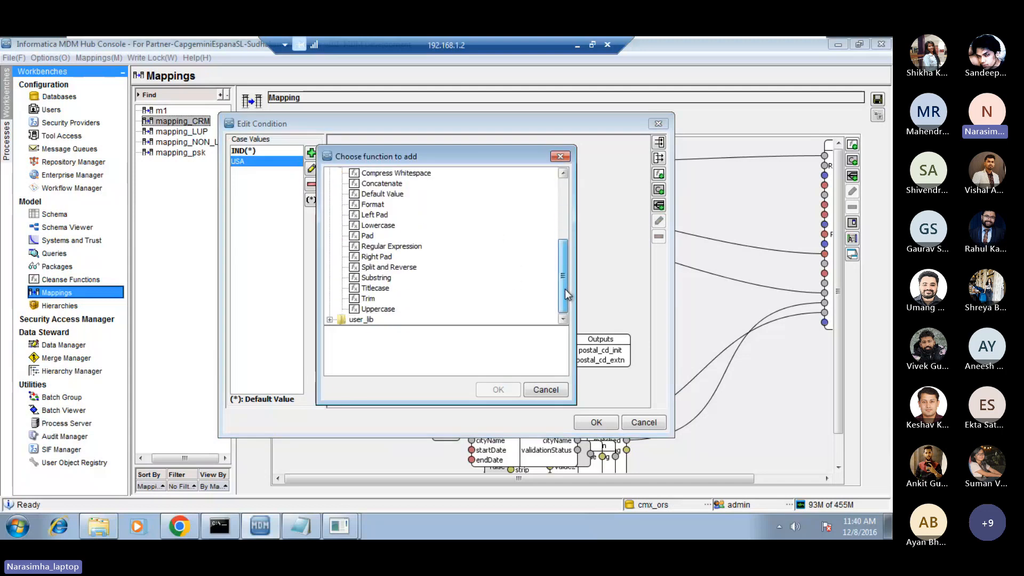
pyautogui.click(375, 279)
pyautogui.click(499, 390)
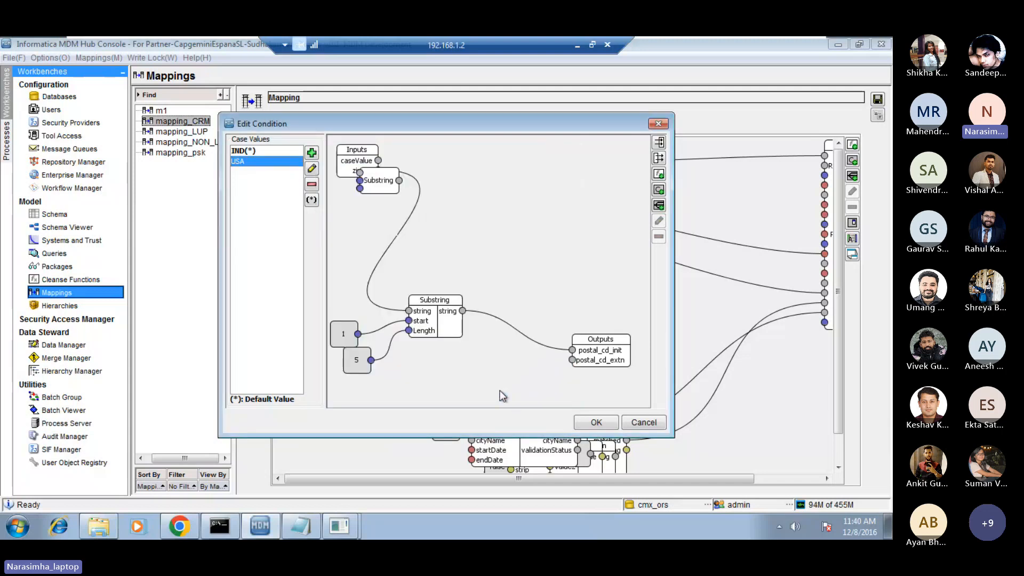
pyautogui.moveTo(388, 187); pyautogui.dragTo(531, 249)
pyautogui.moveTo(379, 170); pyautogui.dragTo(513, 245)
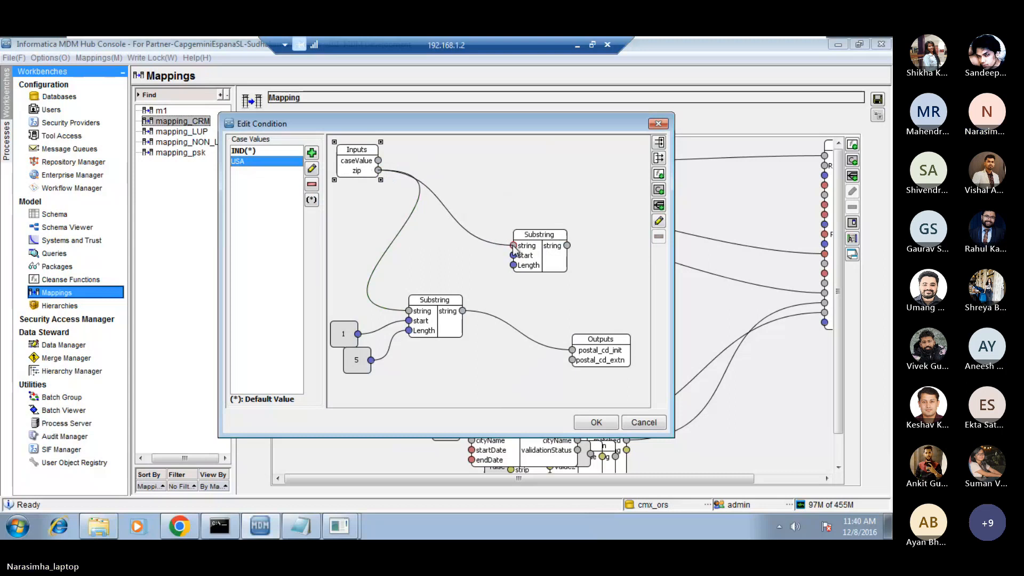
# Add an Integer constant with value 6 and connect it to the start input of the second Substring.
pyautogui.rightClick(439, 245)
pyautogui.click(488, 298)
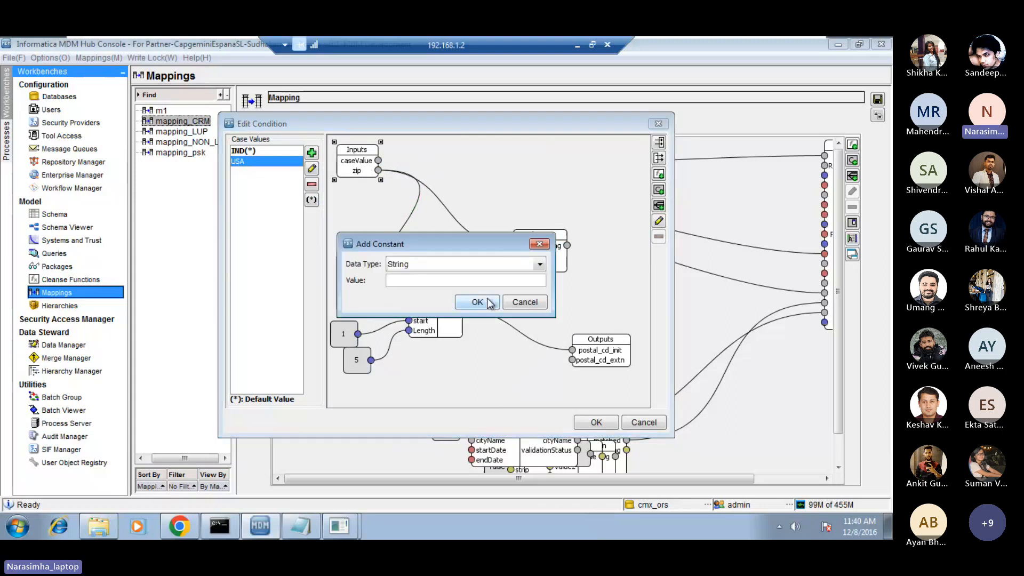
pyautogui.click(422, 265)
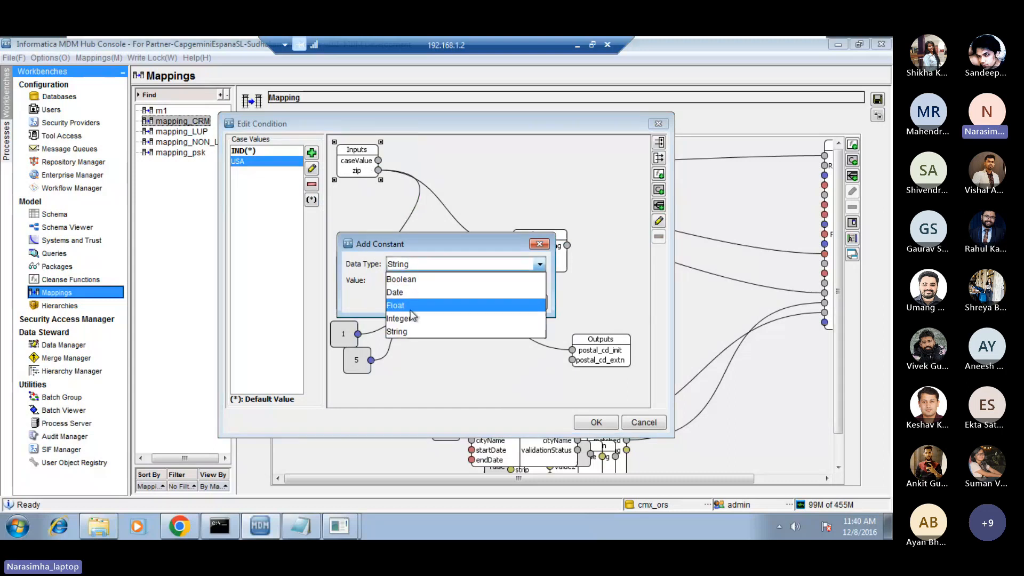
pyautogui.click(409, 317)
pyautogui.click(417, 280)
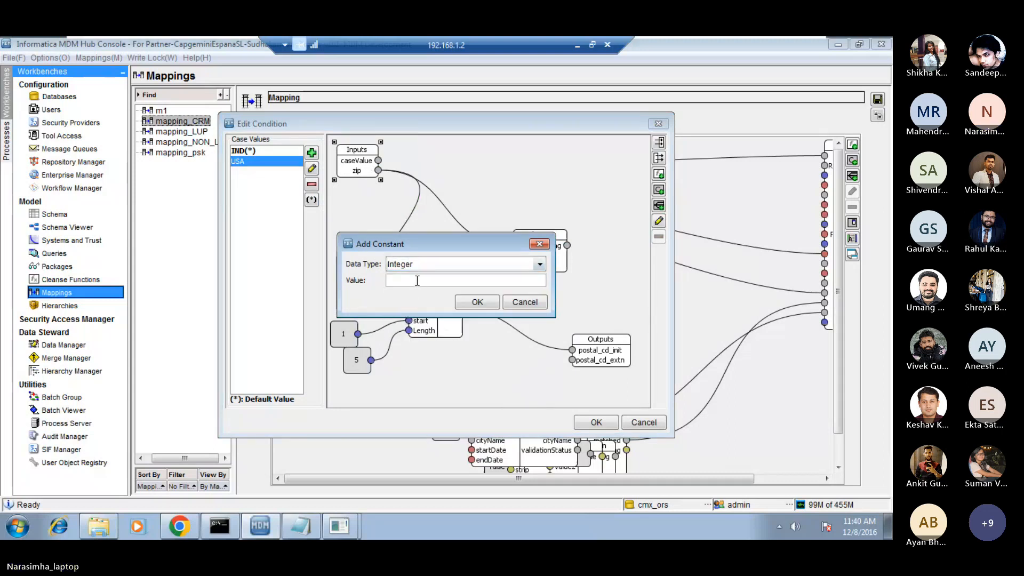
pyautogui.write('6')
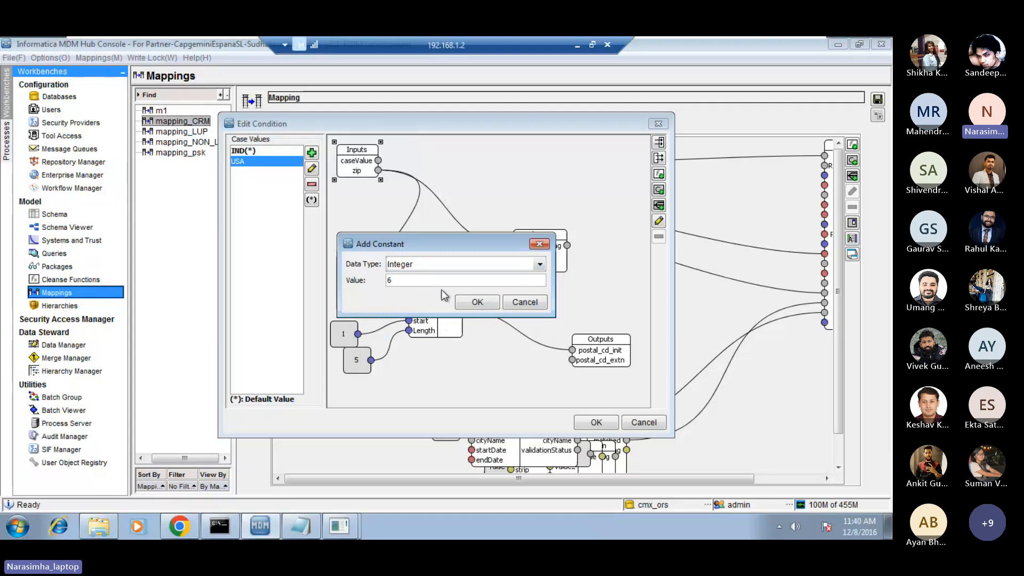
pyautogui.click(471, 302)
pyautogui.moveTo(373, 181)
pyautogui.mouseDown()
pyautogui.moveTo(435, 255)
pyautogui.moveTo(514, 255)
pyautogui.mouseUp()
# Add an Integer constant with value 4 and connect it to the Length input of the second Substring.
pyautogui.rightClick(489, 194)
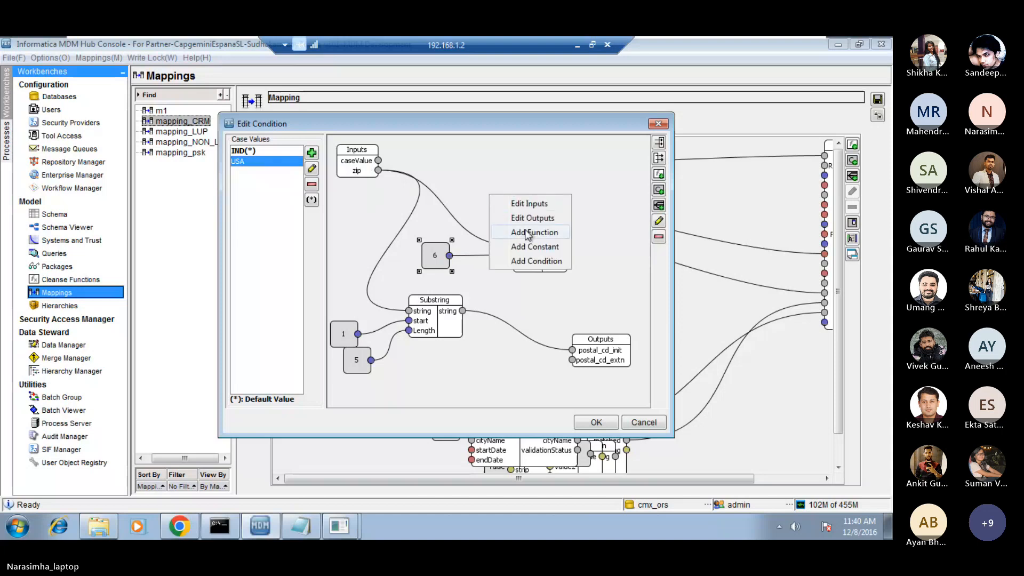
pyautogui.click(529, 250)
pyautogui.click(439, 266)
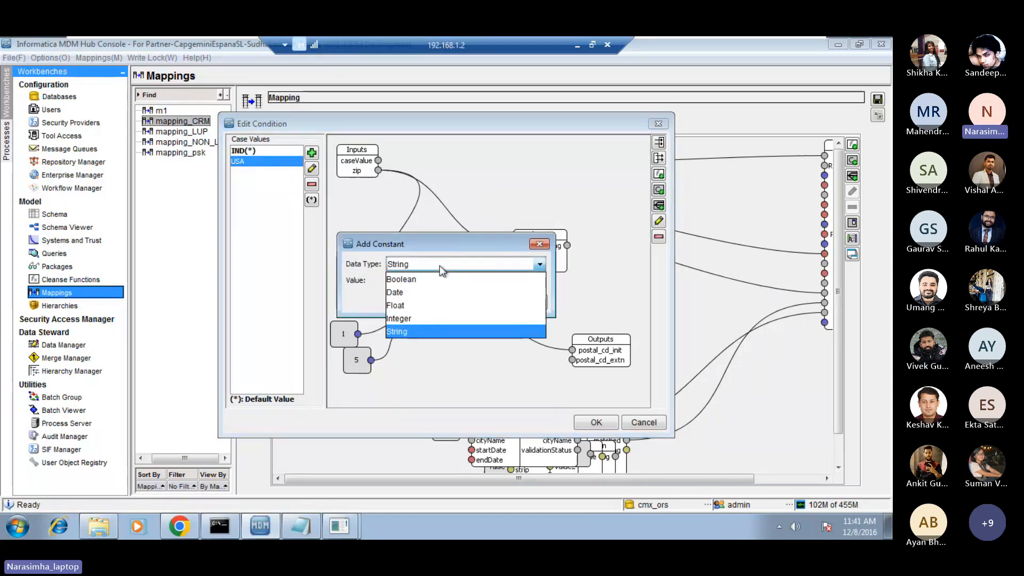
pyautogui.click(404, 318)
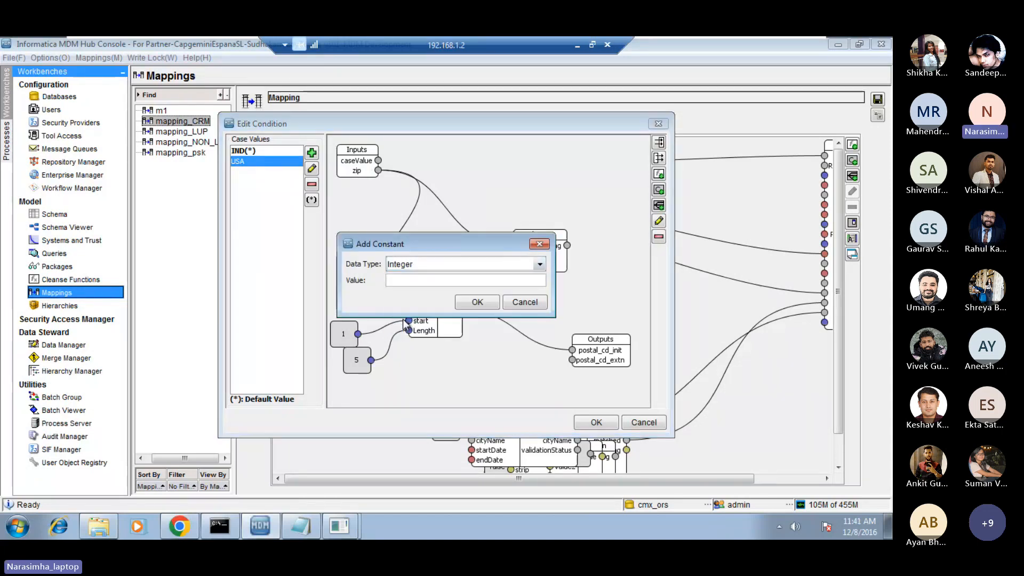
pyautogui.click(412, 282)
pyautogui.write('4')
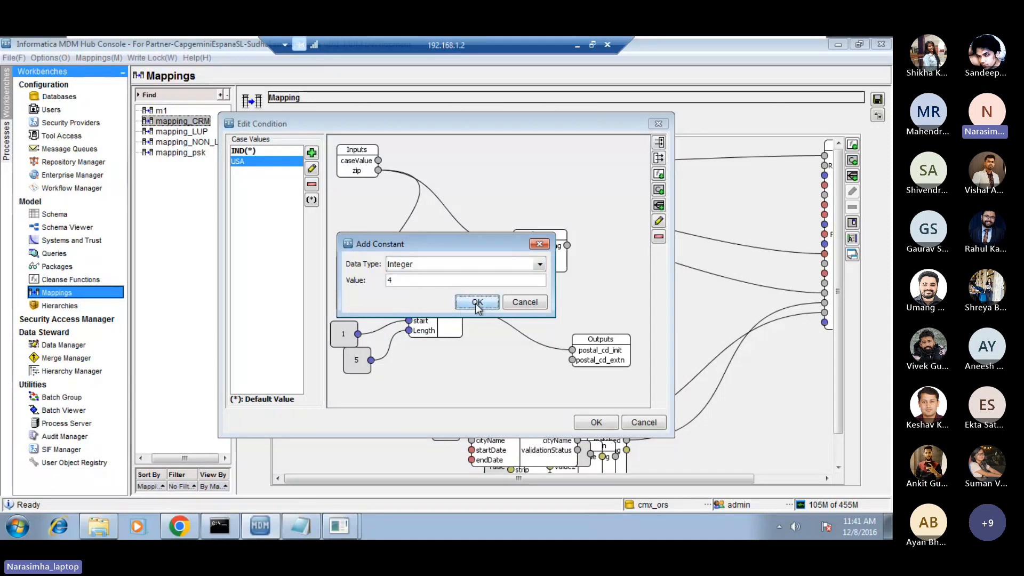
pyautogui.click(477, 302)
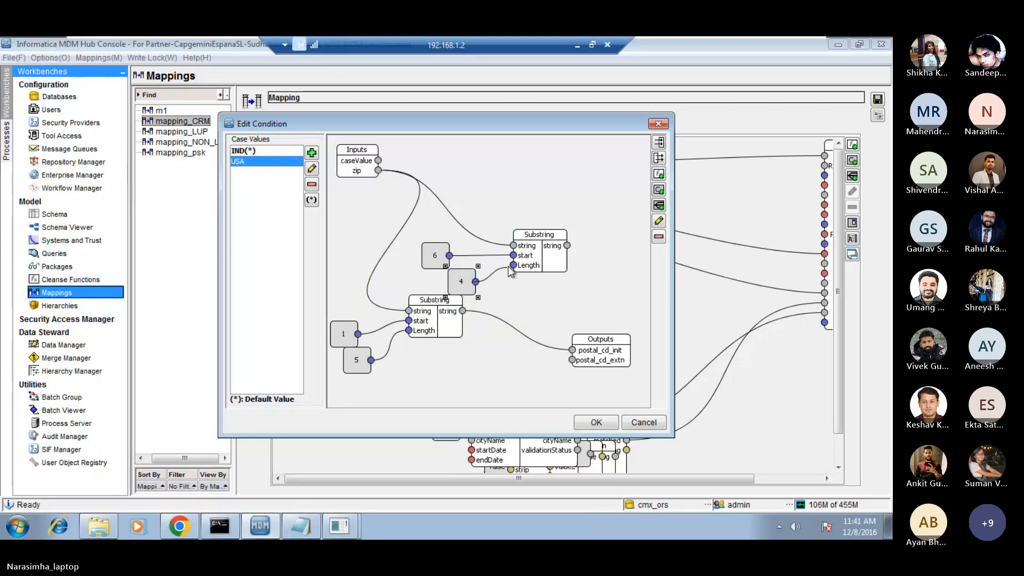
# Space out the constants 6 and 4, and link the second Substring's string output to postal_cd_extn.
pyautogui.moveTo(441, 262); pyautogui.dragTo(441, 236)
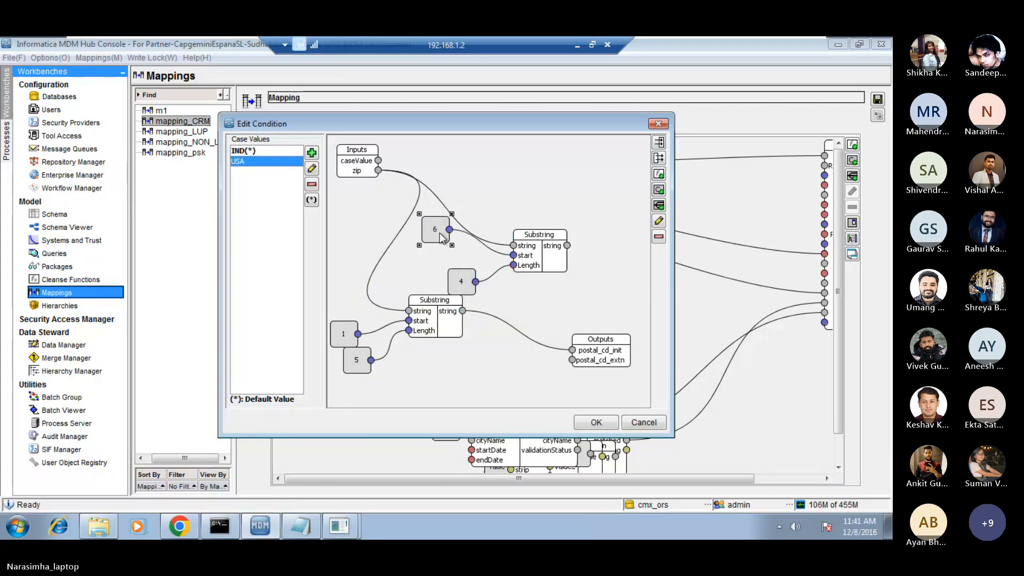
pyautogui.moveTo(460, 288); pyautogui.dragTo(434, 275)
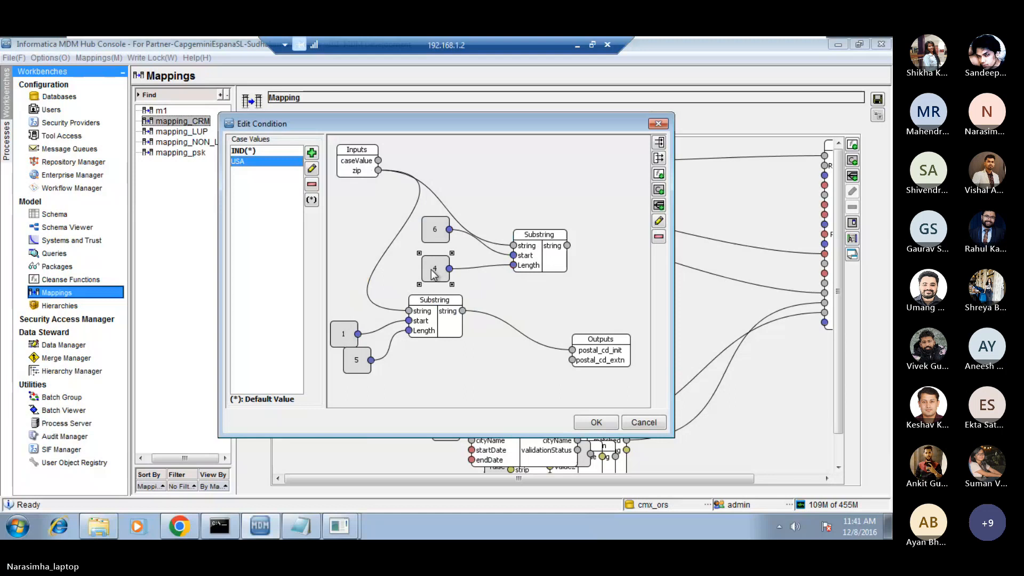
pyautogui.click(506, 304)
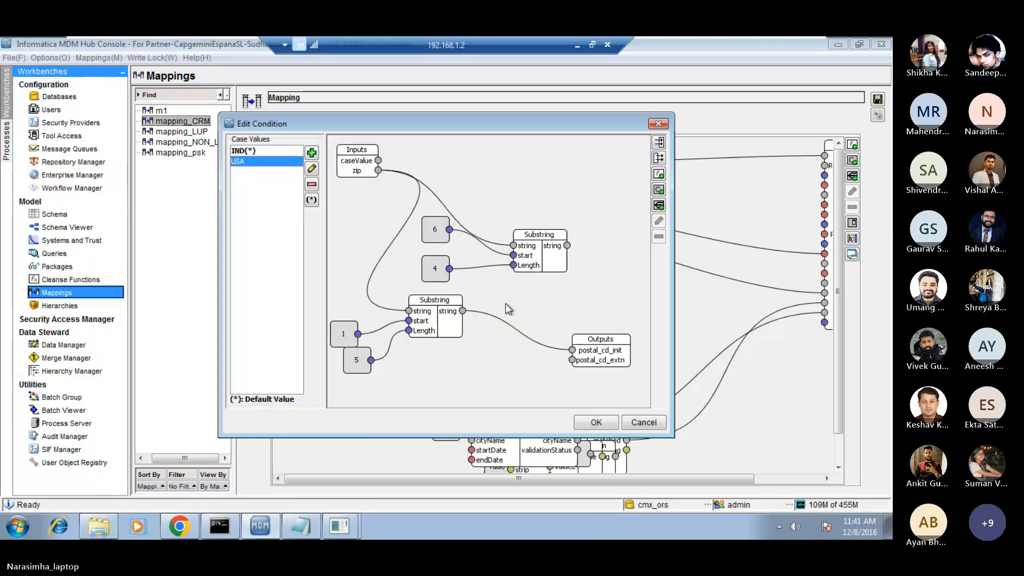
pyautogui.moveTo(568, 245); pyautogui.dragTo(572, 360)
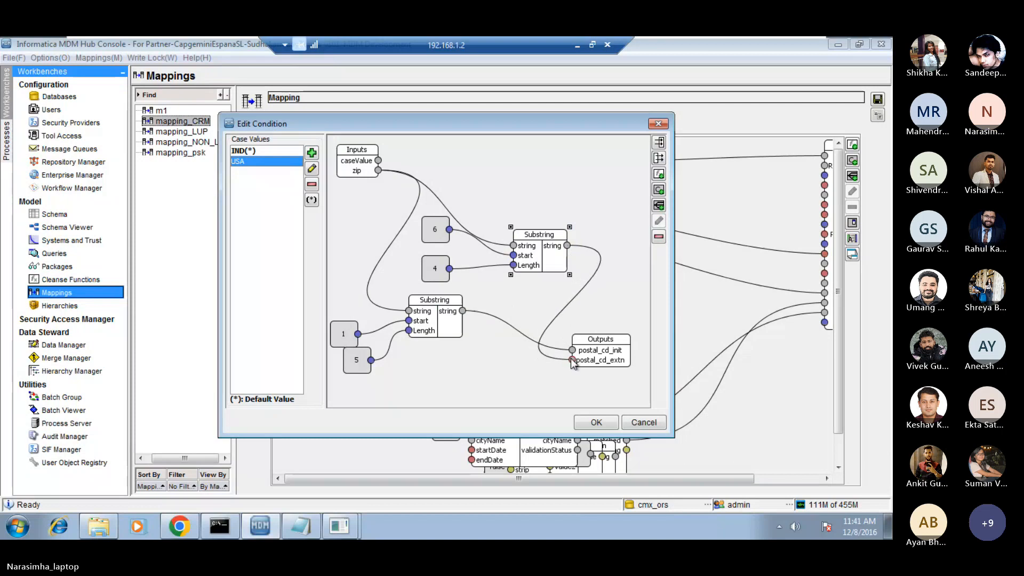
pyautogui.click(508, 375)
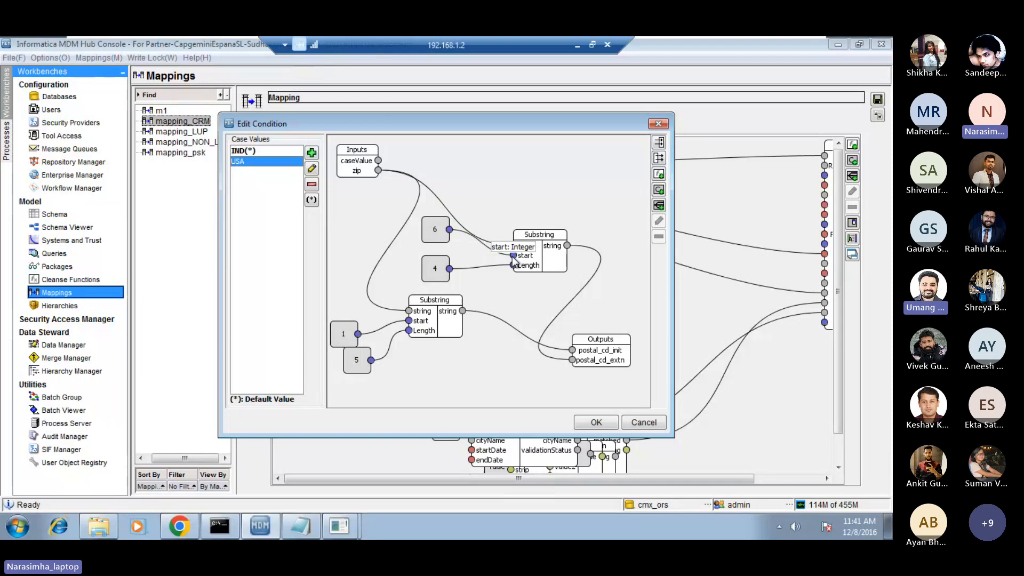
# Compare the IND and USA case diagrams and review the USA case's input parameters and the form for adding one.
pyautogui.click(251, 151)
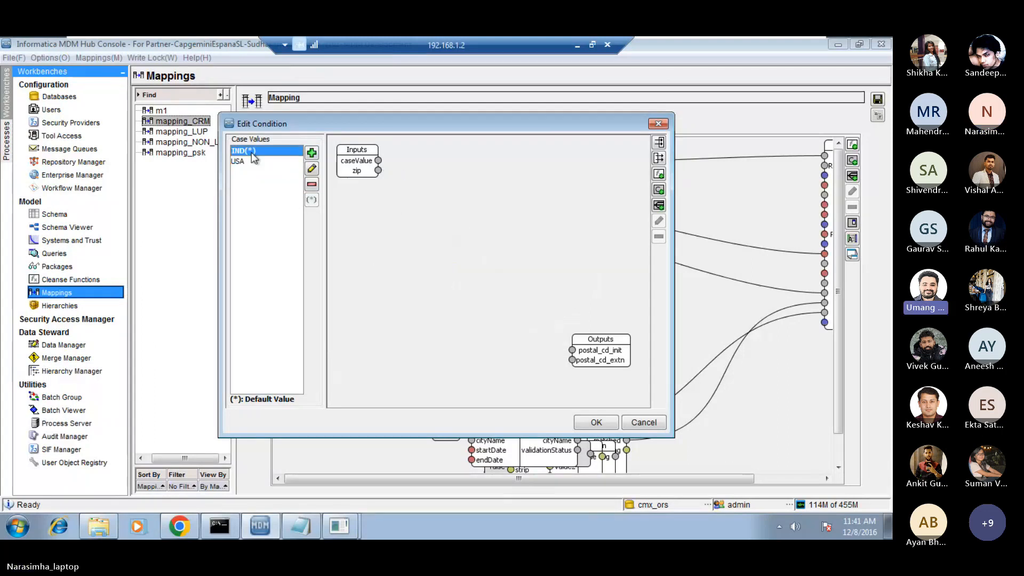
pyautogui.click(247, 161)
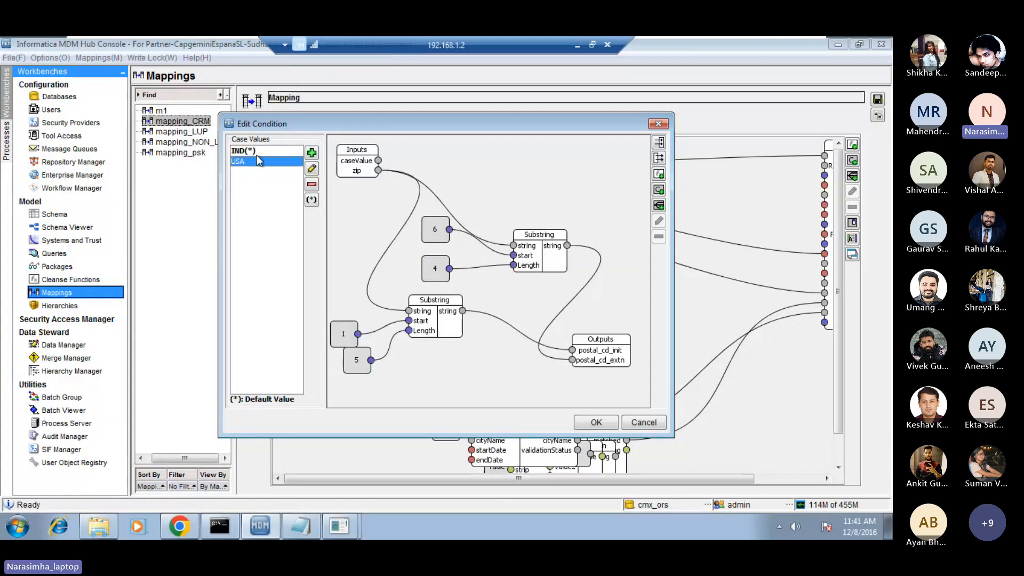
pyautogui.click(270, 151)
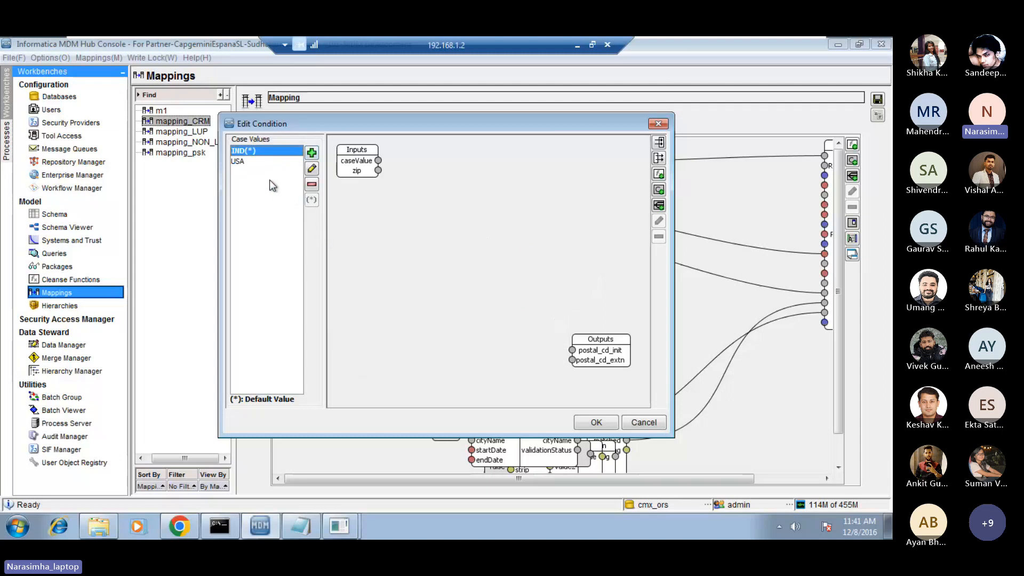
pyautogui.click(250, 164)
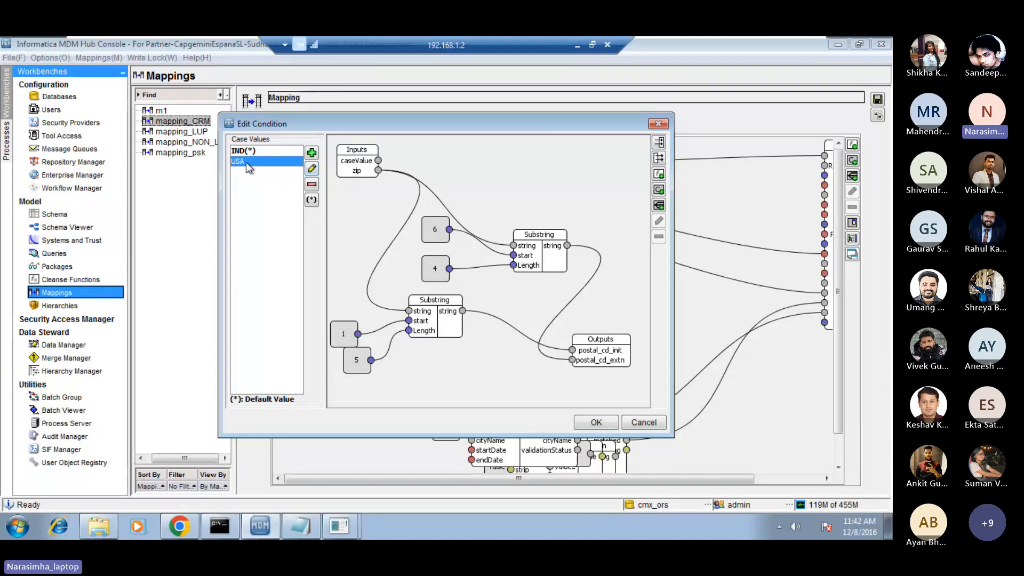
pyautogui.click(353, 163)
pyautogui.doubleClick(368, 164)
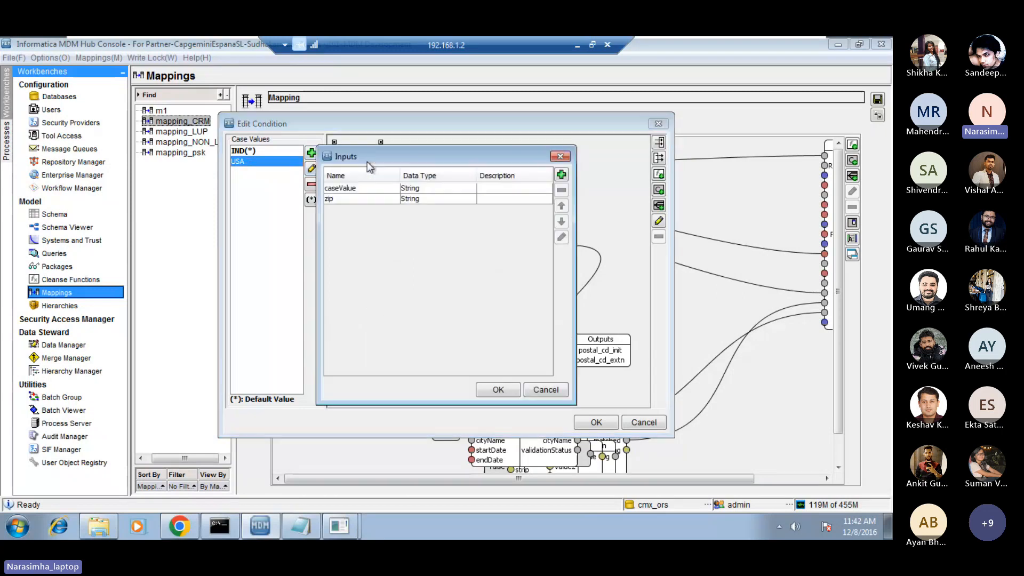
pyautogui.click(509, 200)
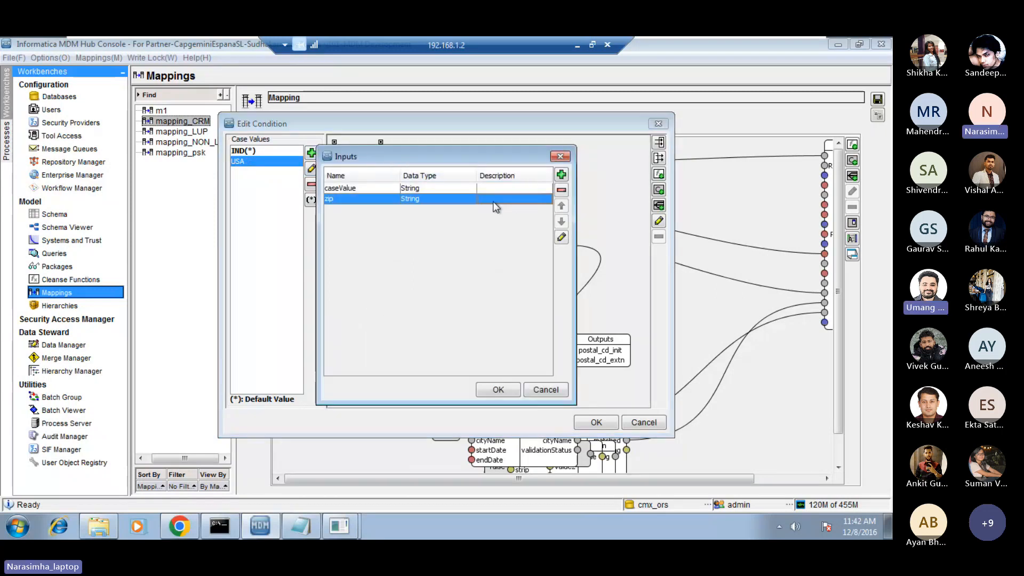
pyautogui.click(561, 175)
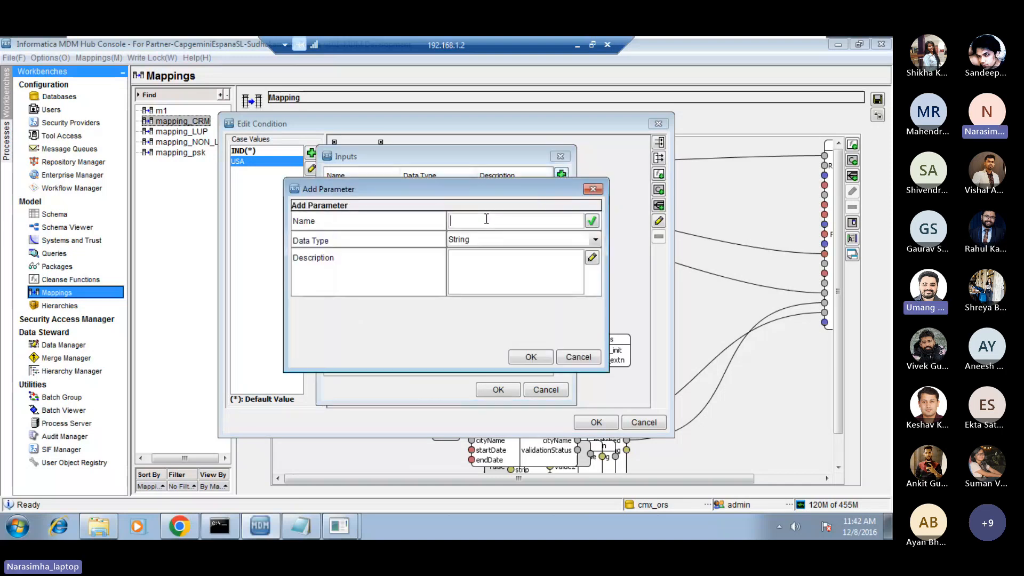
pyautogui.click(577, 357)
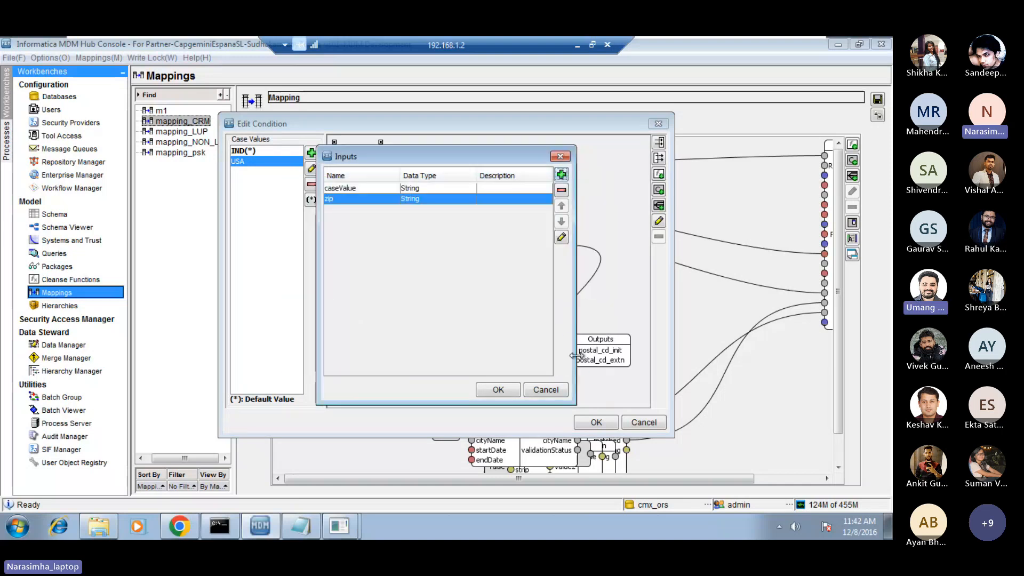
pyautogui.click(544, 390)
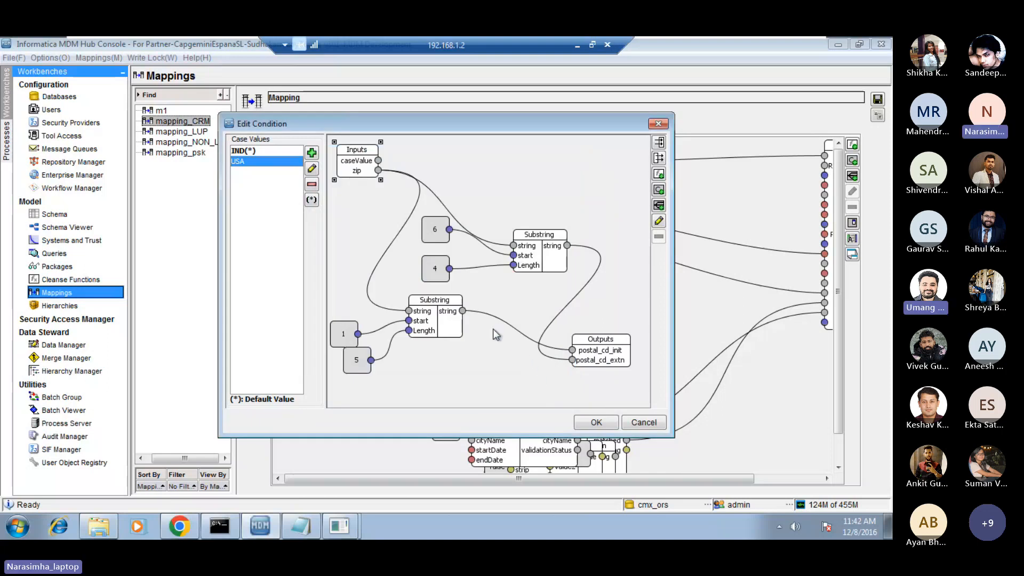
pyautogui.click(457, 325)
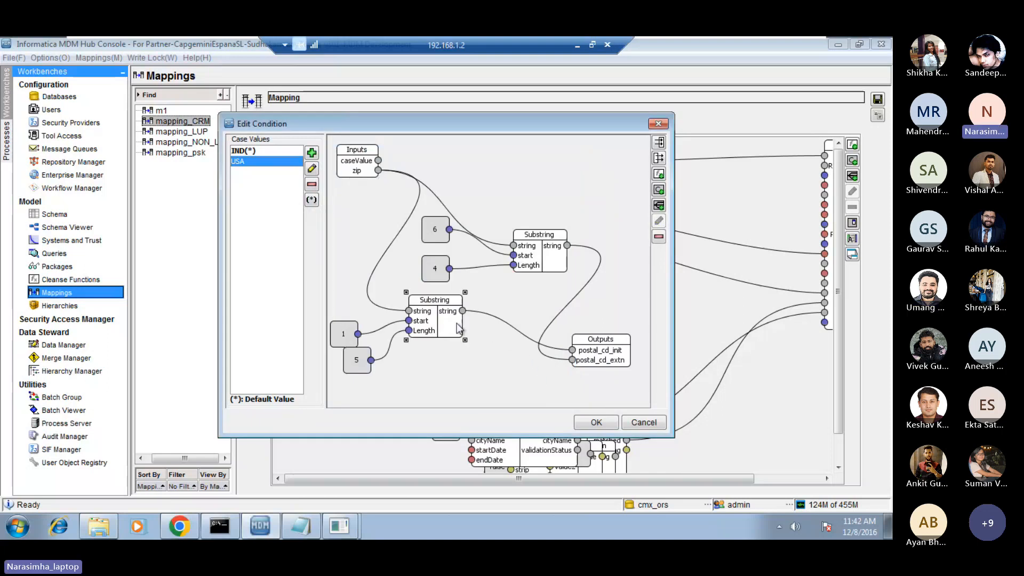
pyautogui.rightClick(486, 332)
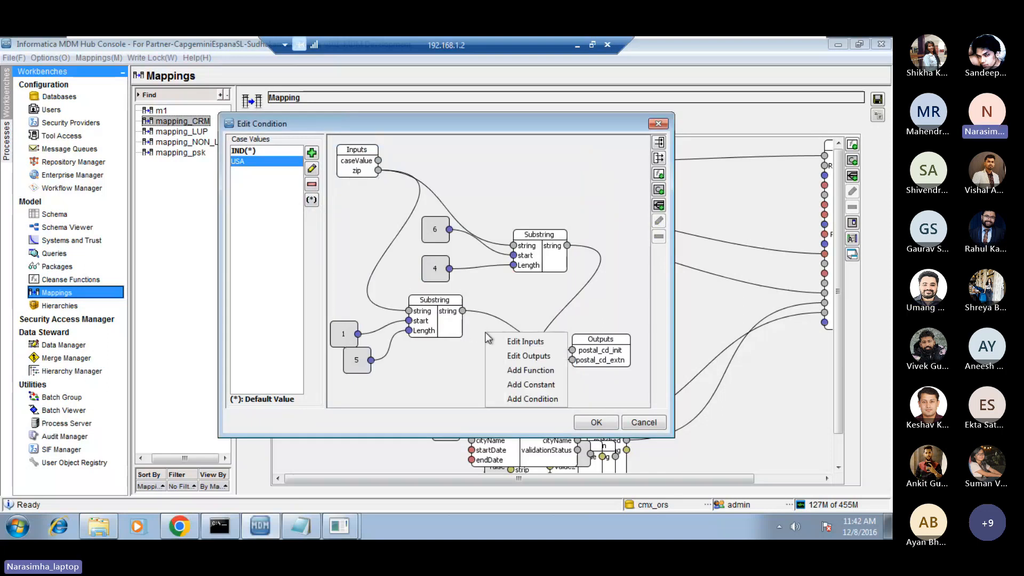
pyautogui.click(533, 371)
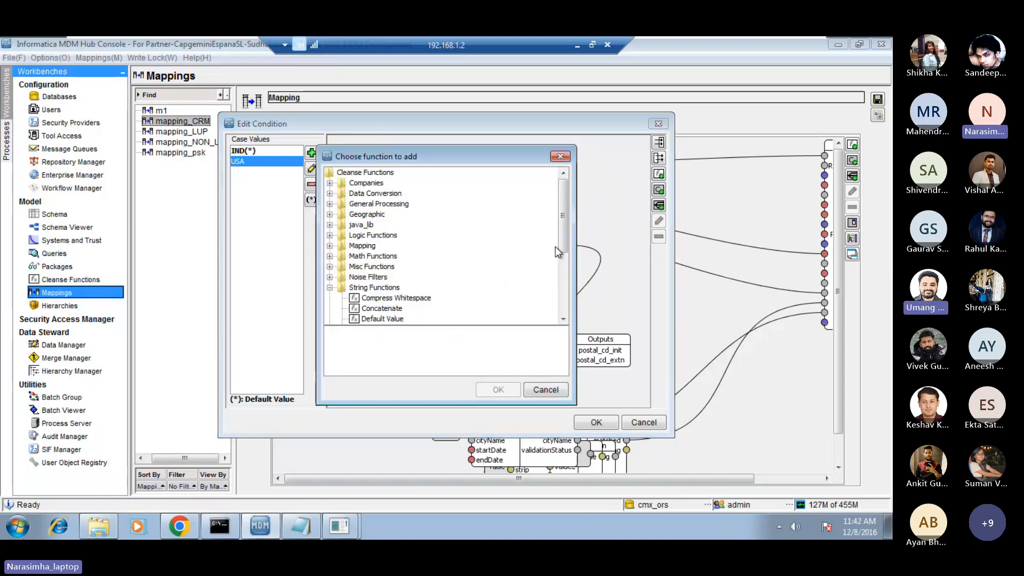
pyautogui.click(544, 390)
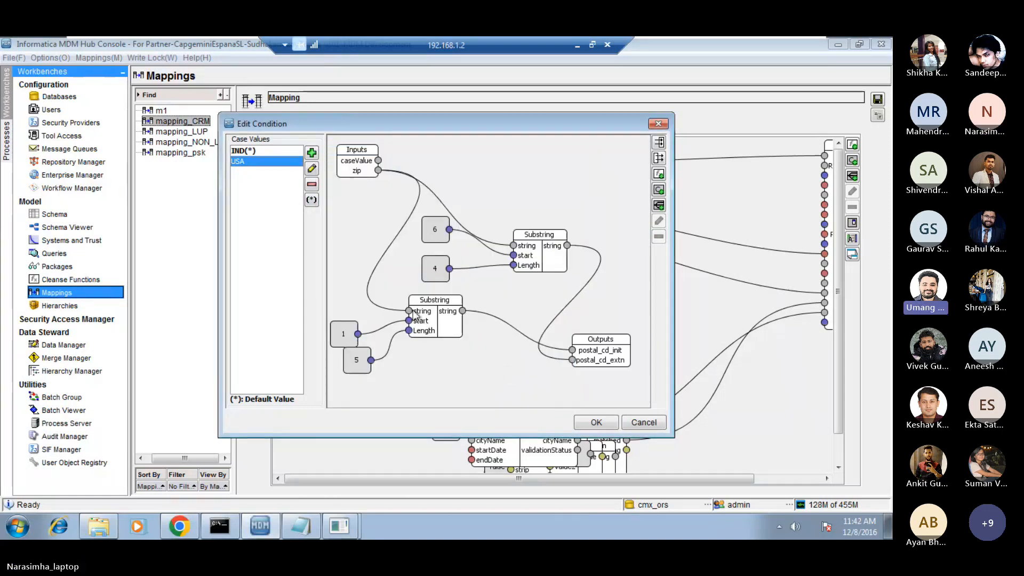
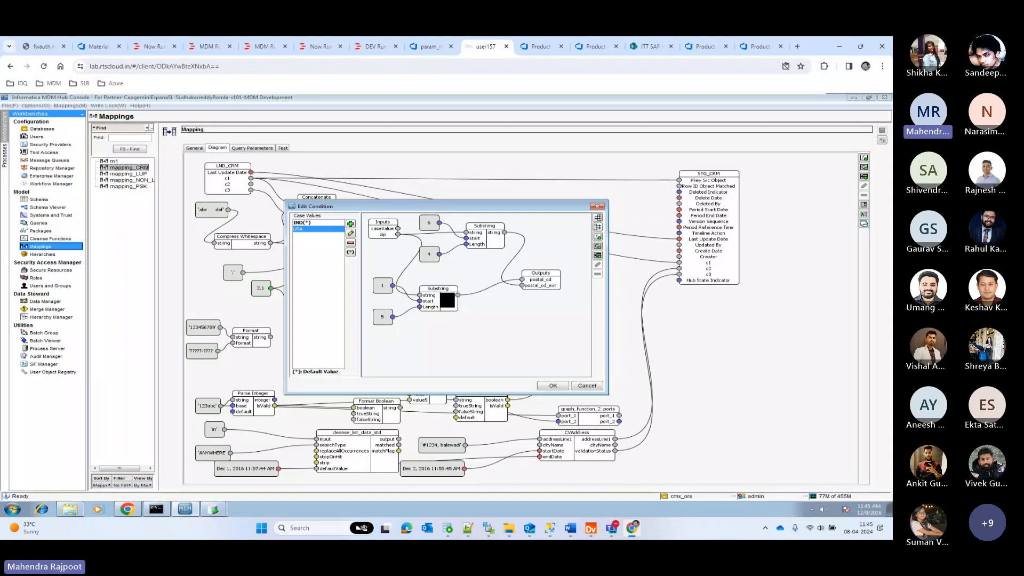
# Nudge constant 1 down in the USA case, and delete the Substring function and constant 1 from the IND case.
pyautogui.moveTo(383, 288); pyautogui.dragTo(383, 296)
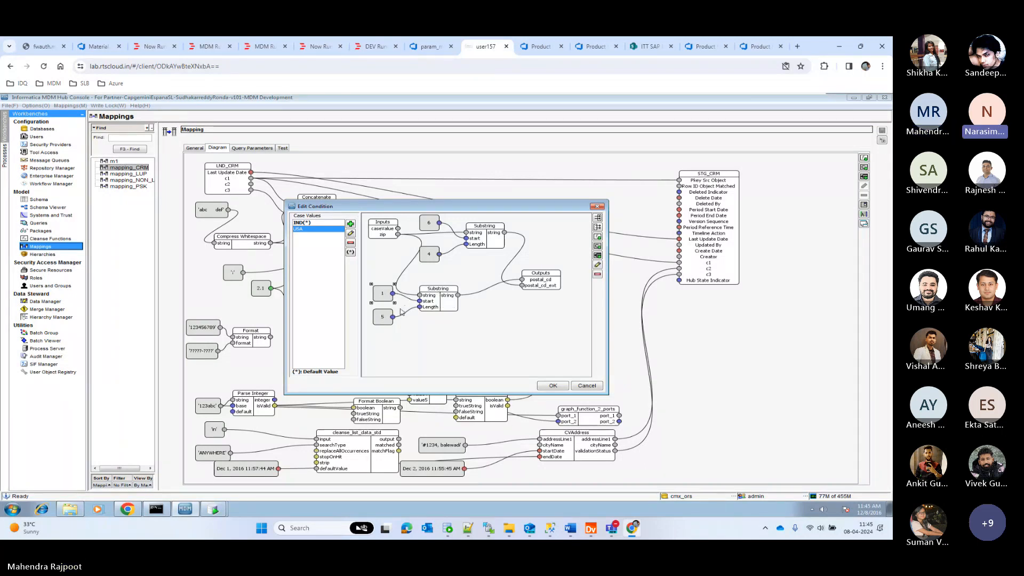
pyautogui.click(302, 223)
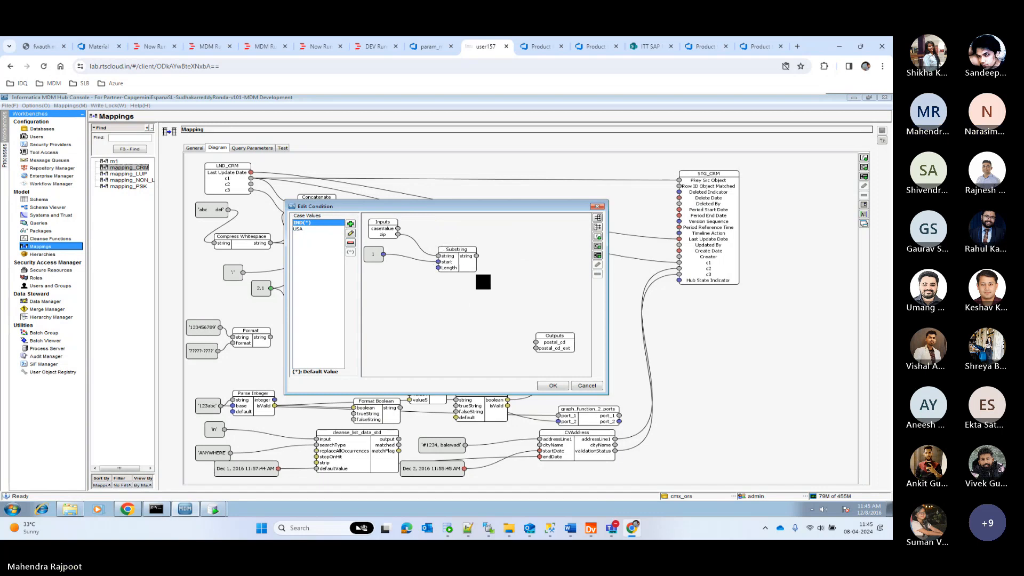
pyautogui.rightClick(469, 265)
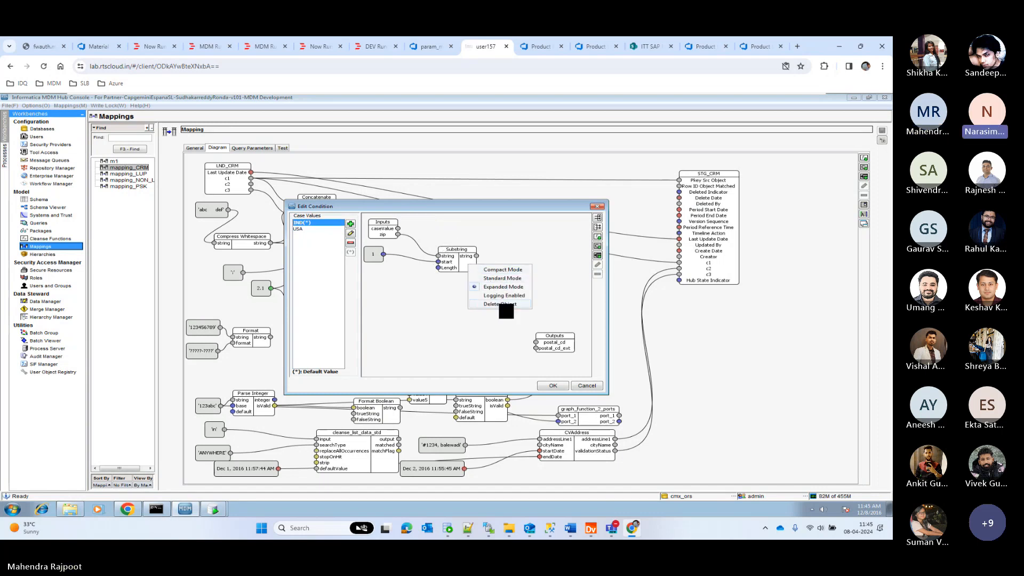
pyautogui.click(500, 304)
pyautogui.click(437, 303)
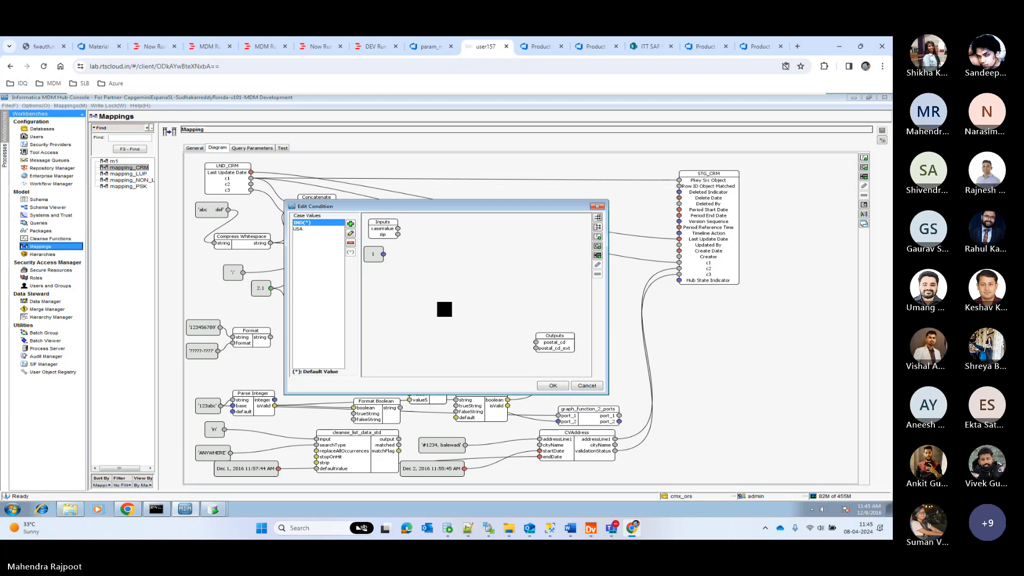
pyautogui.rightClick(373, 255)
pyautogui.click(405, 294)
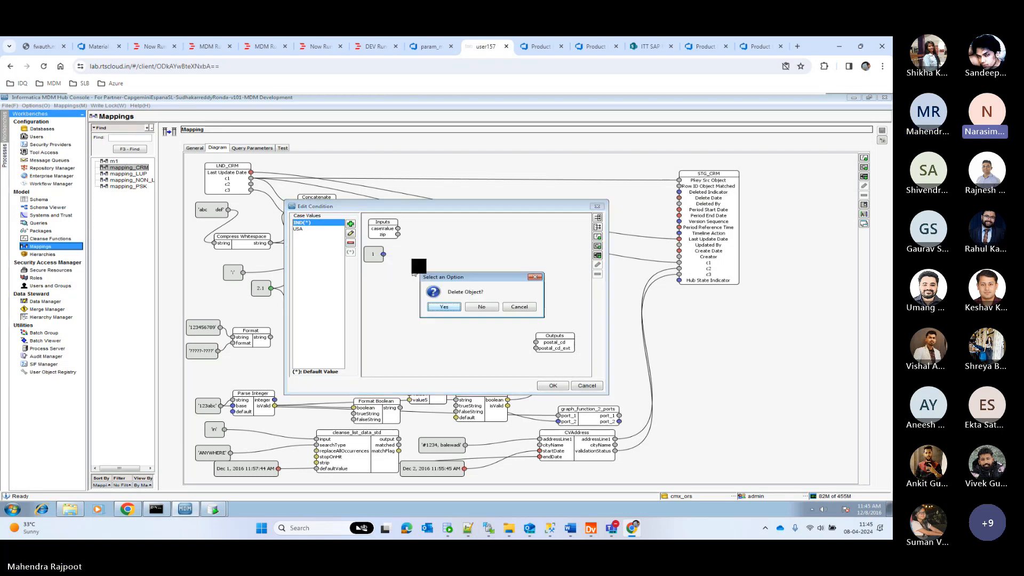
pyautogui.click(451, 308)
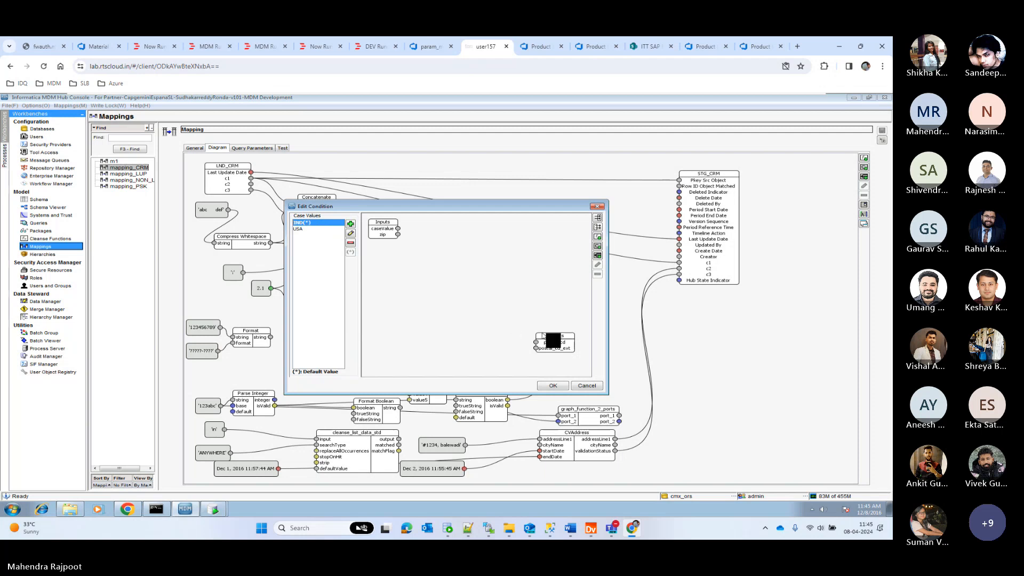
# Move the IND case's Outputs block up beside Inputs, link zip to postal_cd, and compare with the USA case.
pyautogui.moveTo(555, 340); pyautogui.dragTo(494, 229)
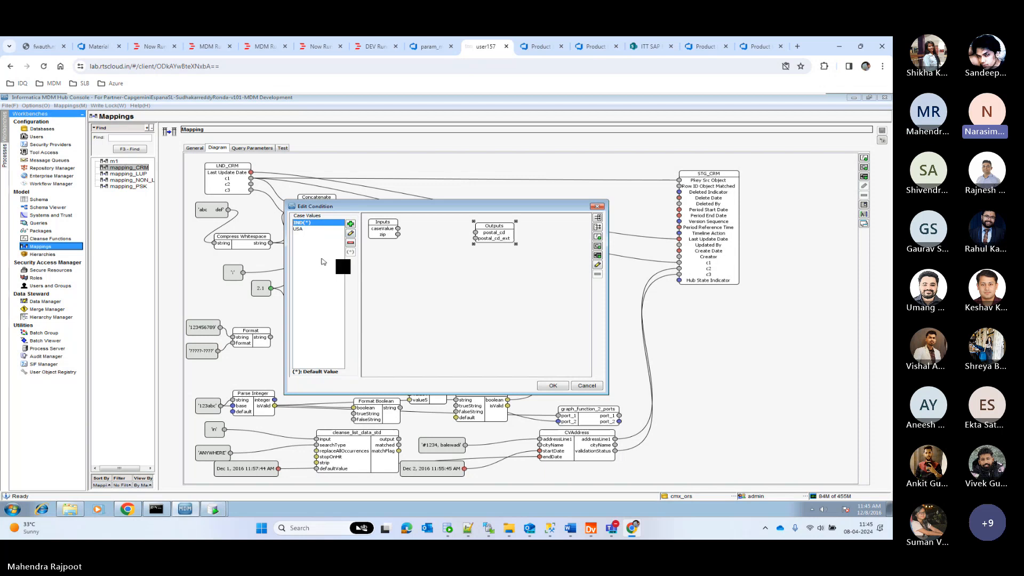
pyautogui.click(397, 230)
pyautogui.moveTo(399, 232); pyautogui.dragTo(473, 233)
pyautogui.click(303, 228)
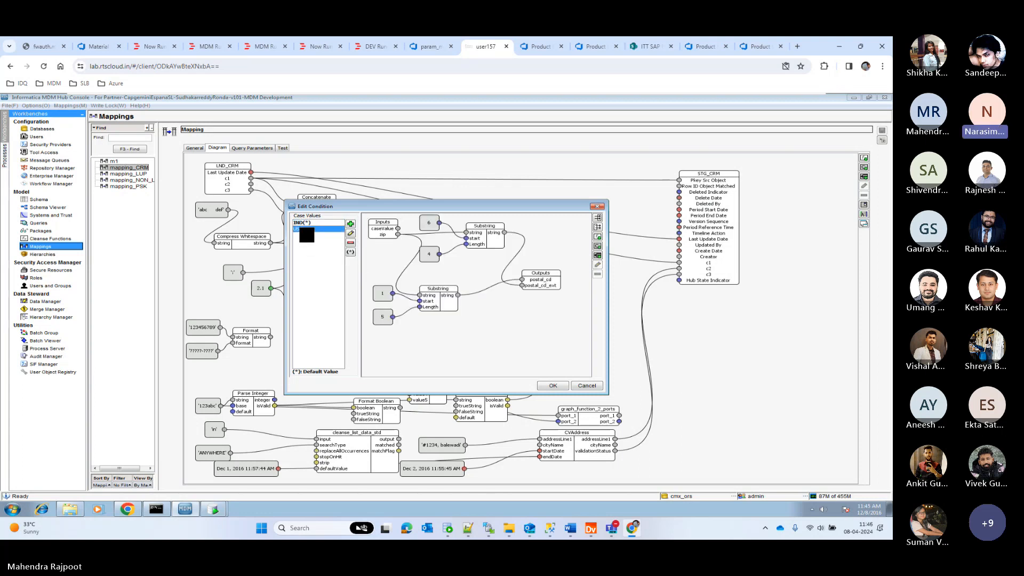
pyautogui.click(302, 222)
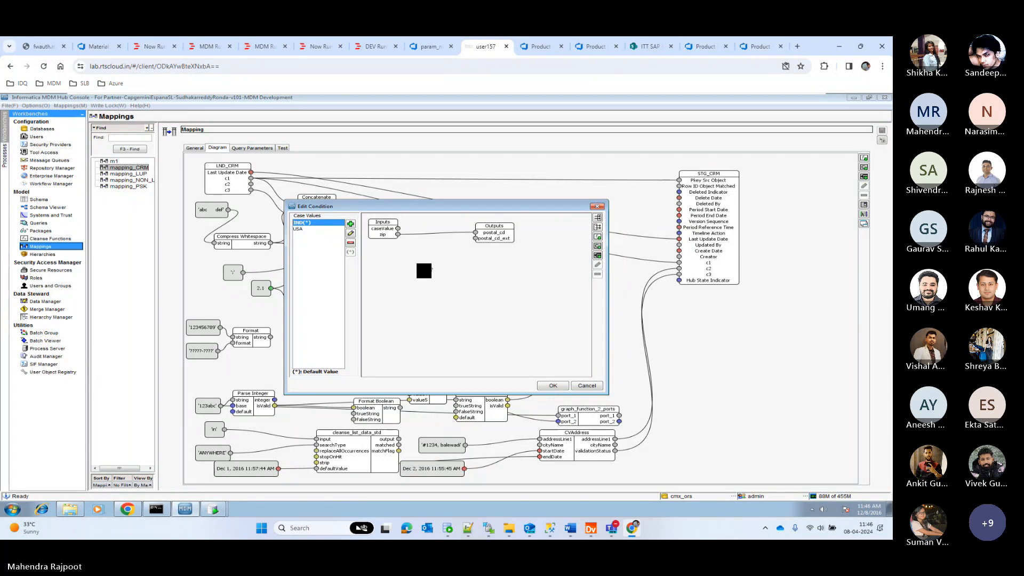
# Add the case value GE, move its Outputs block up near Inputs, and link zip to postal_cd.
pyautogui.click(305, 229)
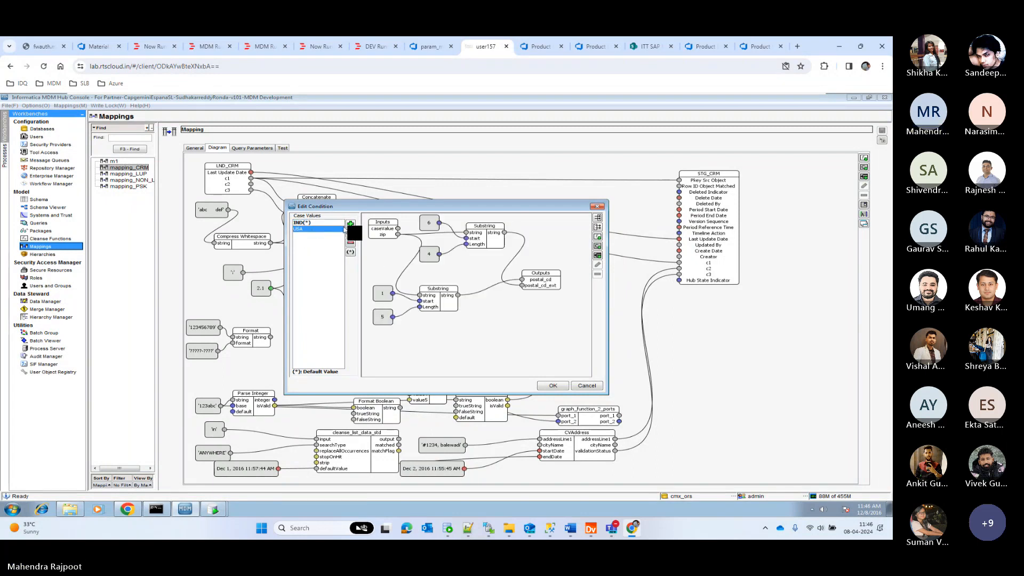
pyautogui.click(351, 224)
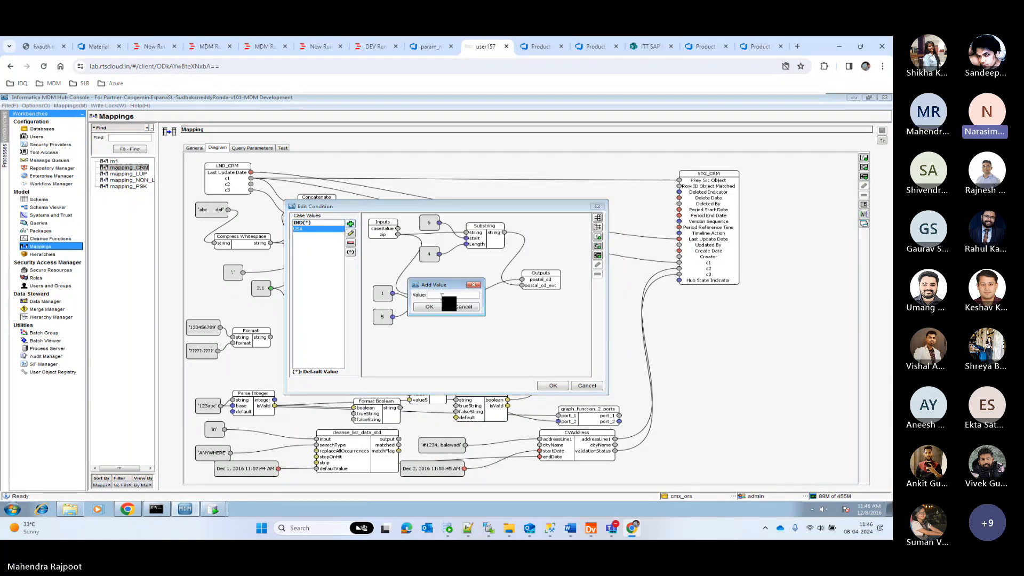
pyautogui.write('GE')
pyautogui.click(429, 307)
pyautogui.click(310, 223)
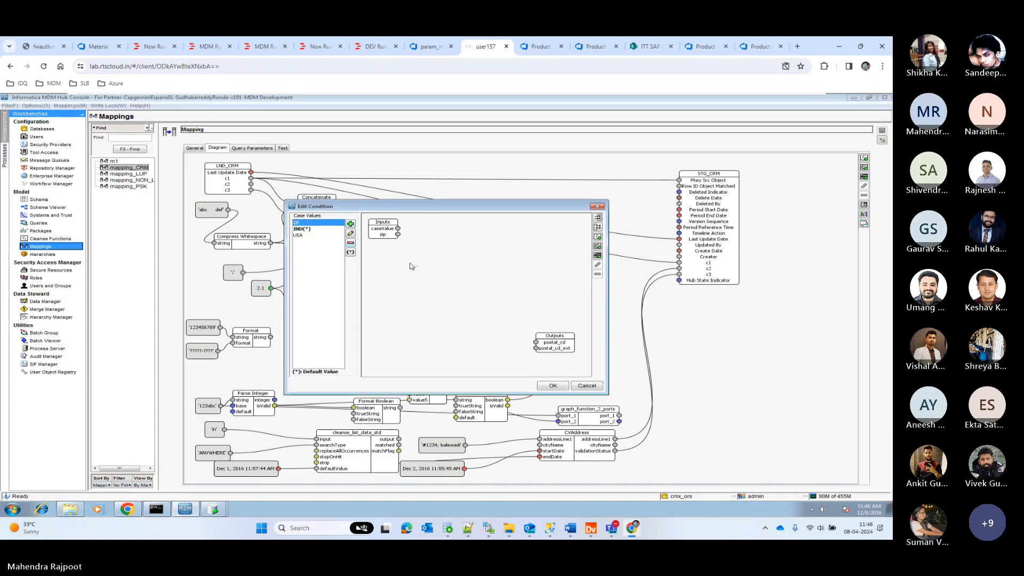
pyautogui.moveTo(550, 335); pyautogui.dragTo(516, 239)
pyautogui.moveTo(398, 235); pyautogui.dragTo(503, 249)
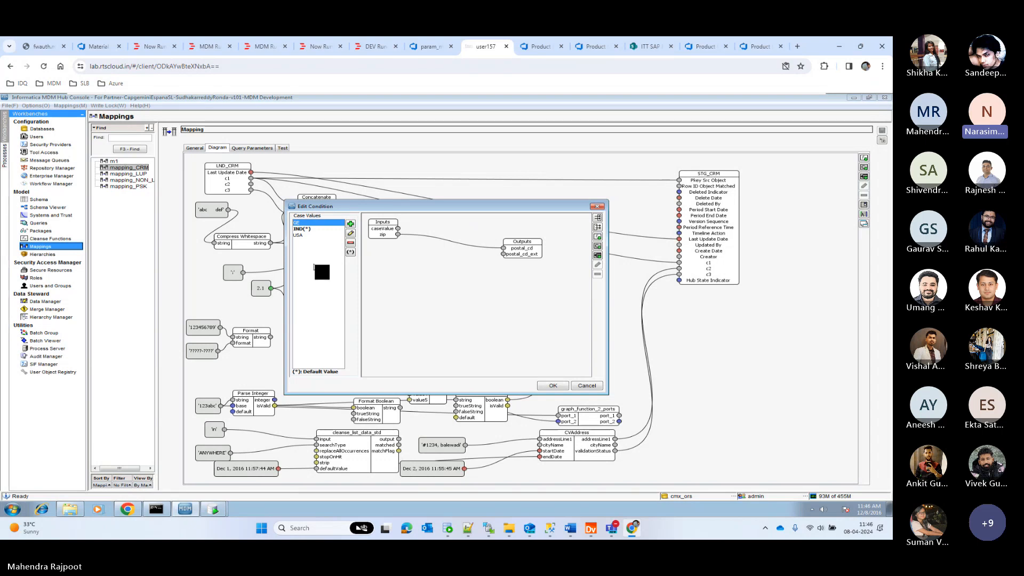
# Accept the condition's case setup and place the Condition block in the empty area above regex_test.
pyautogui.click(554, 385)
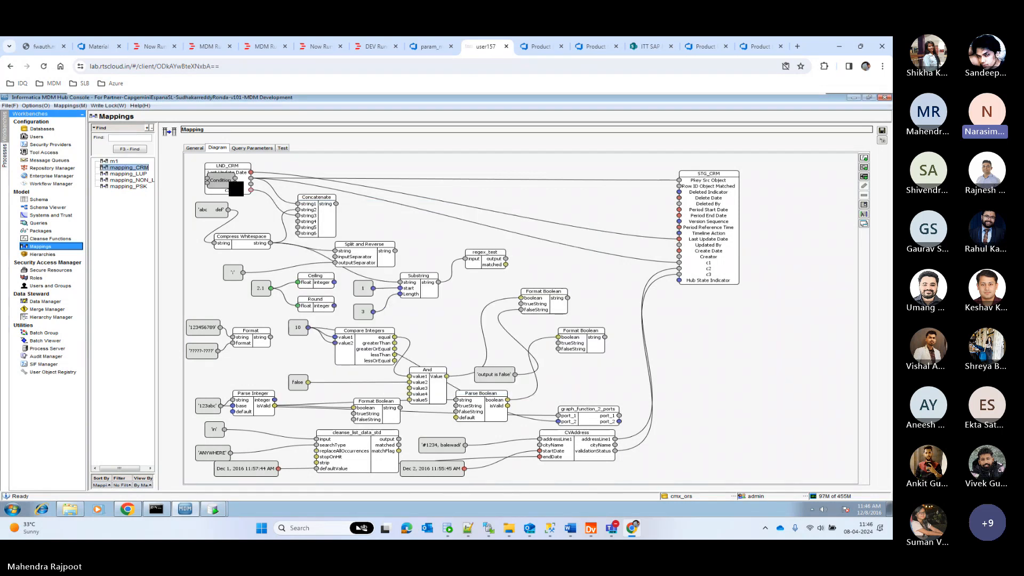
pyautogui.moveTo(236, 189); pyautogui.dragTo(428, 235)
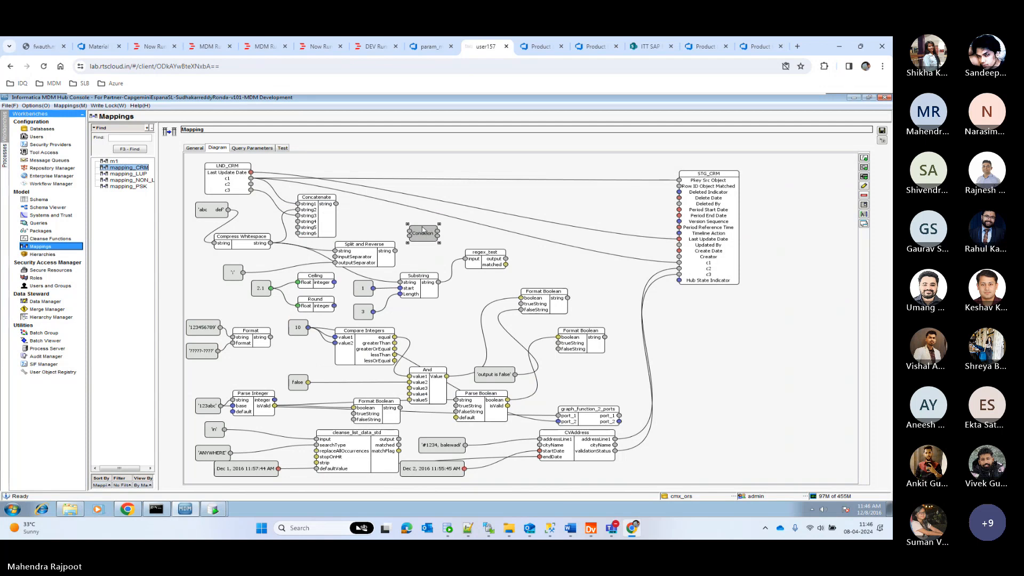
pyautogui.doubleClick(423, 233)
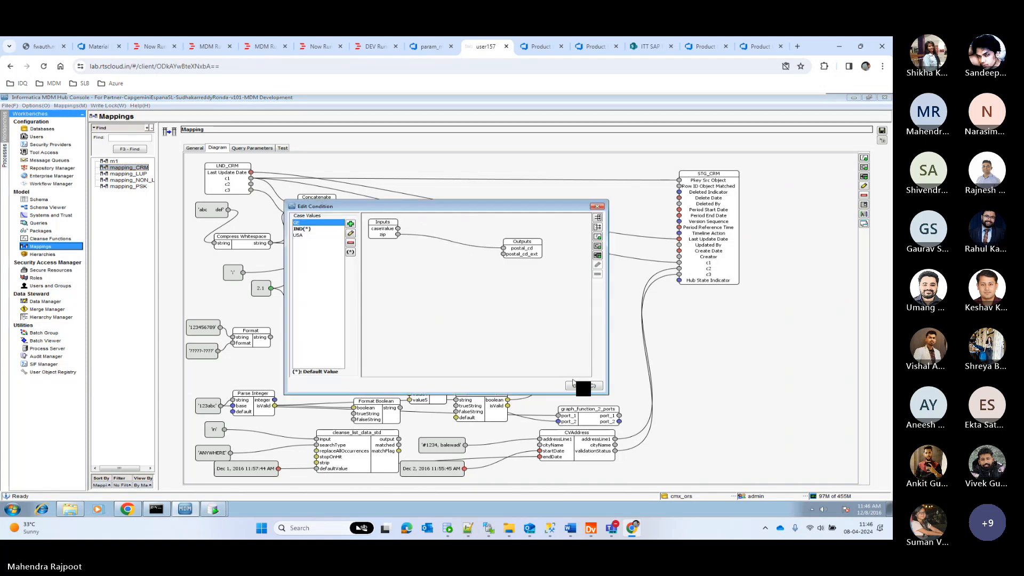
pyautogui.click(575, 384)
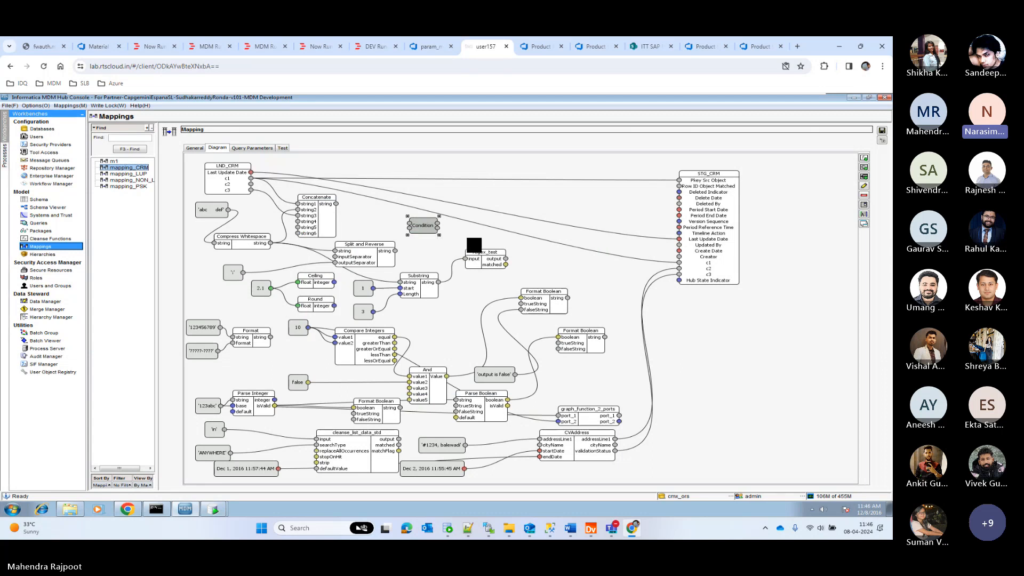
pyautogui.rightClick(423, 227)
pyautogui.press('Escape')
# Add a String constant with value 123456789, place it above Concatenate, and link it to the Condition's first input.
pyautogui.rightClick(356, 219)
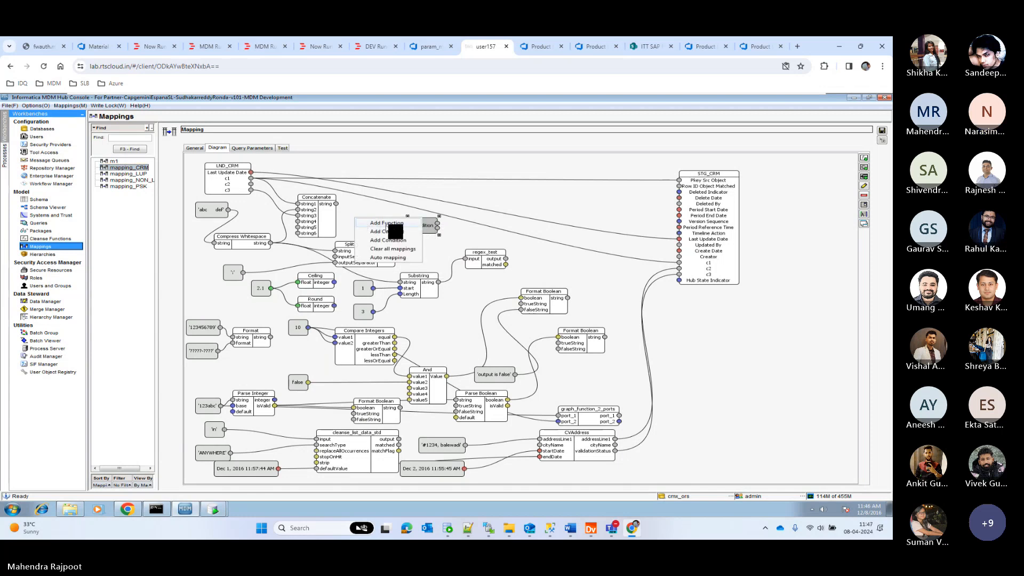
pyautogui.click(390, 231)
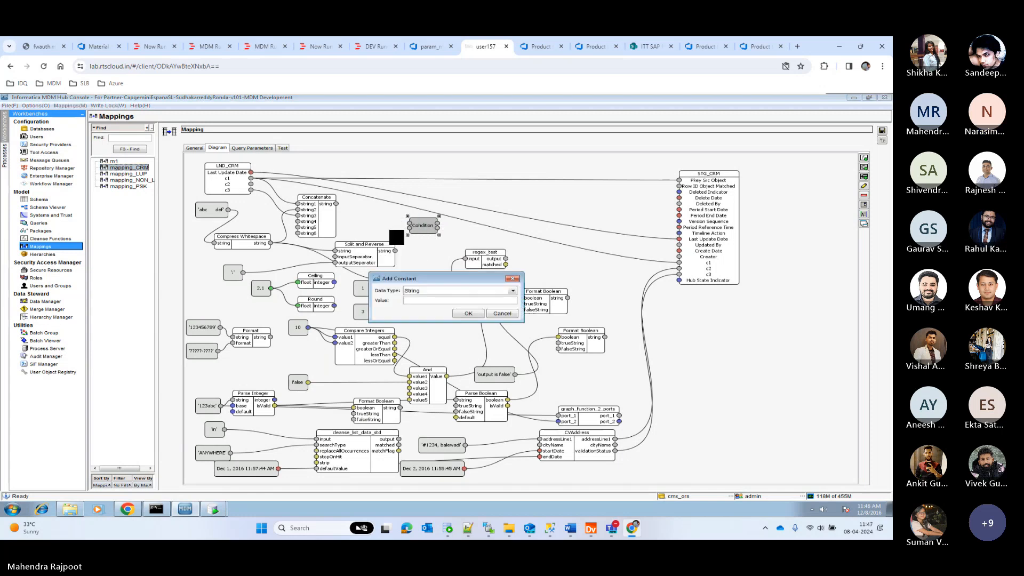
pyautogui.click(441, 290)
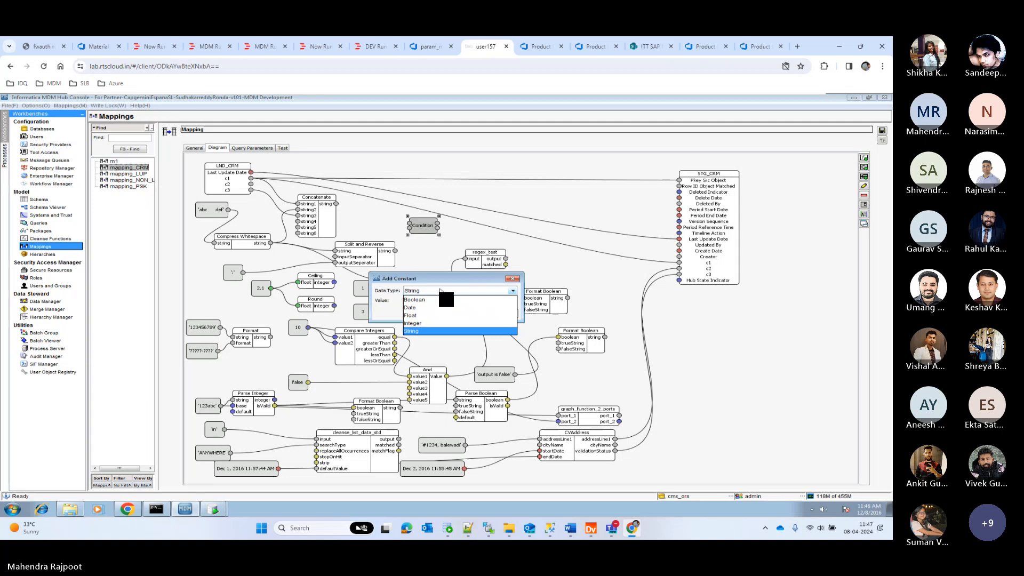
pyautogui.click(421, 331)
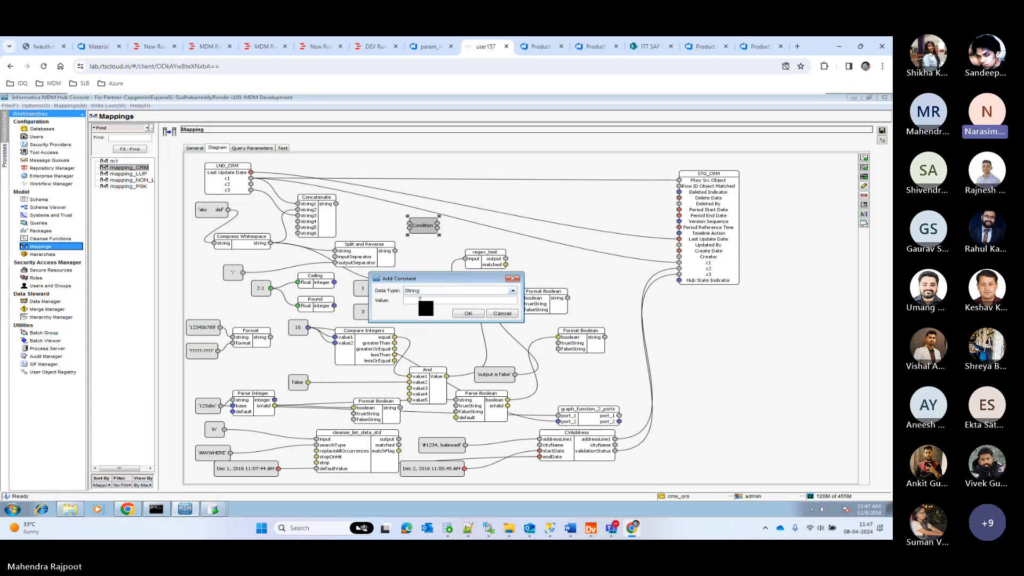
pyautogui.click(428, 301)
pyautogui.write('123456789')
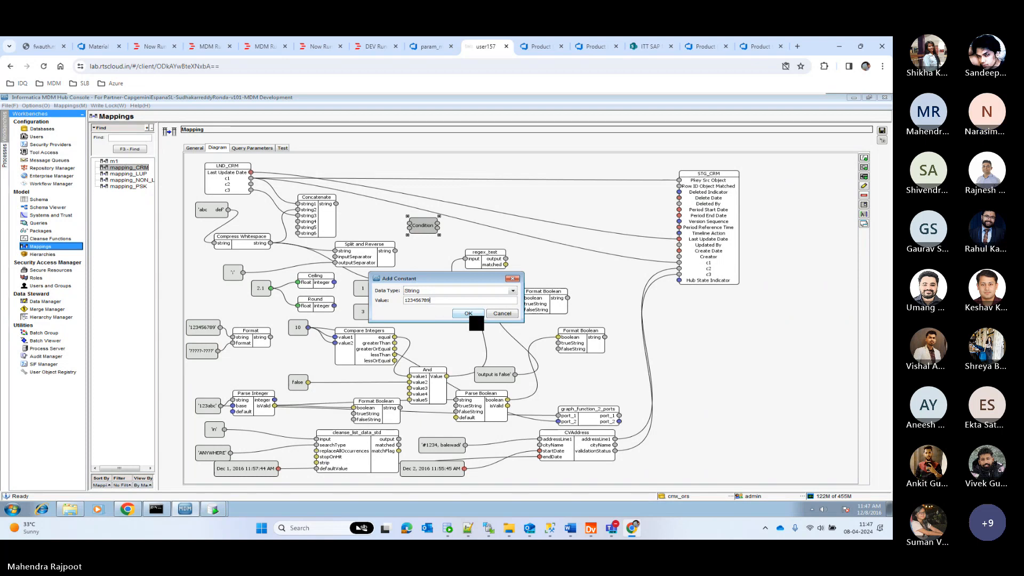
pyautogui.click(468, 314)
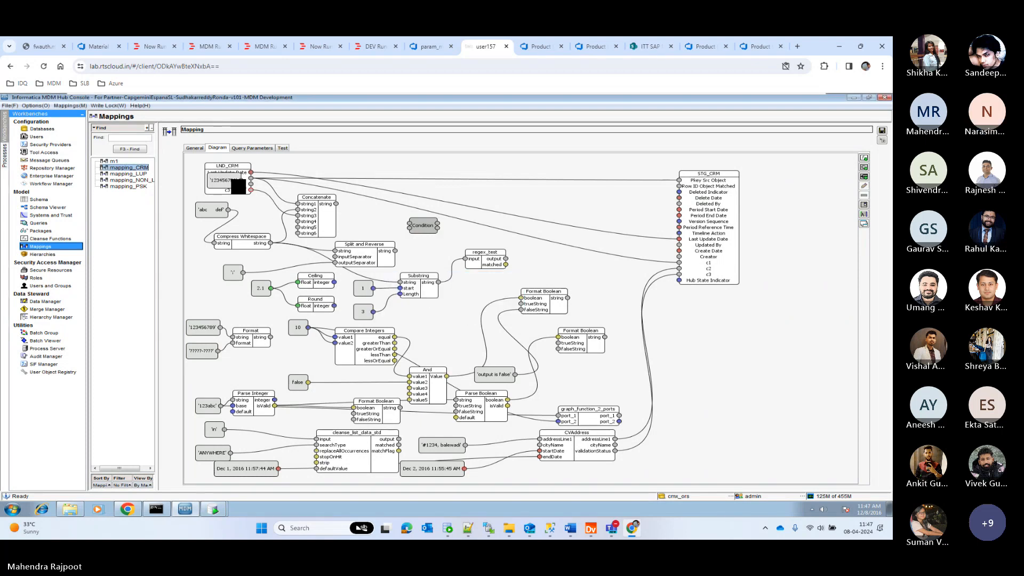
pyautogui.moveTo(238, 185); pyautogui.dragTo(409, 224)
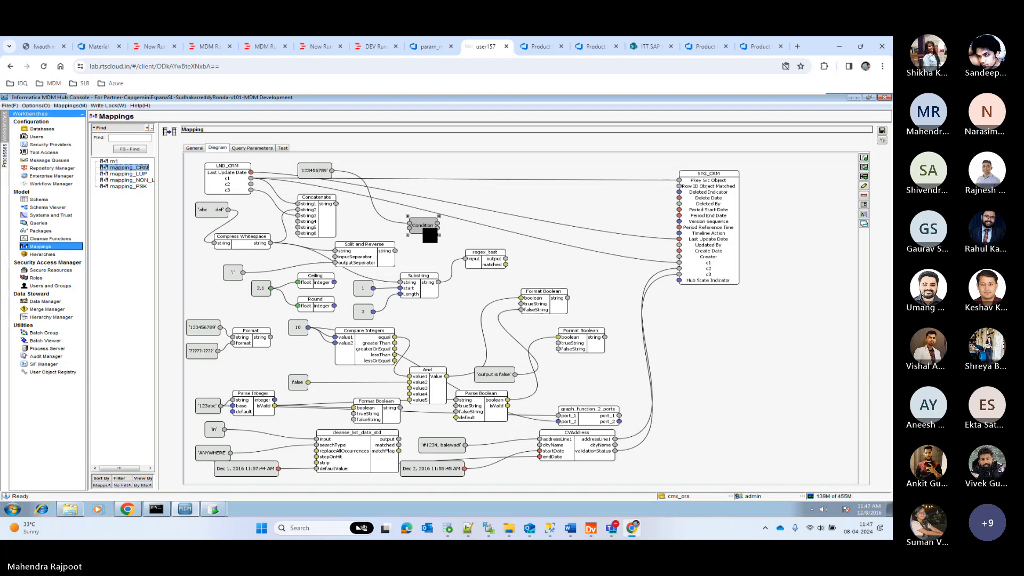
# Link the 123456789 constant beside LND_CRM to the Condition's second input and check the condition's USA case.
pyautogui.doubleClick(426, 229)
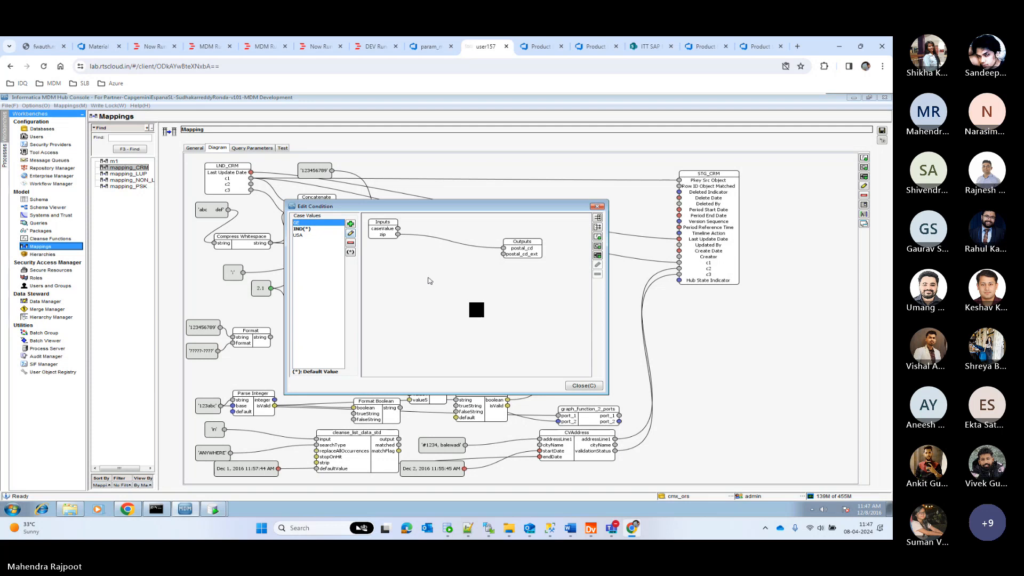
pyautogui.click(591, 388)
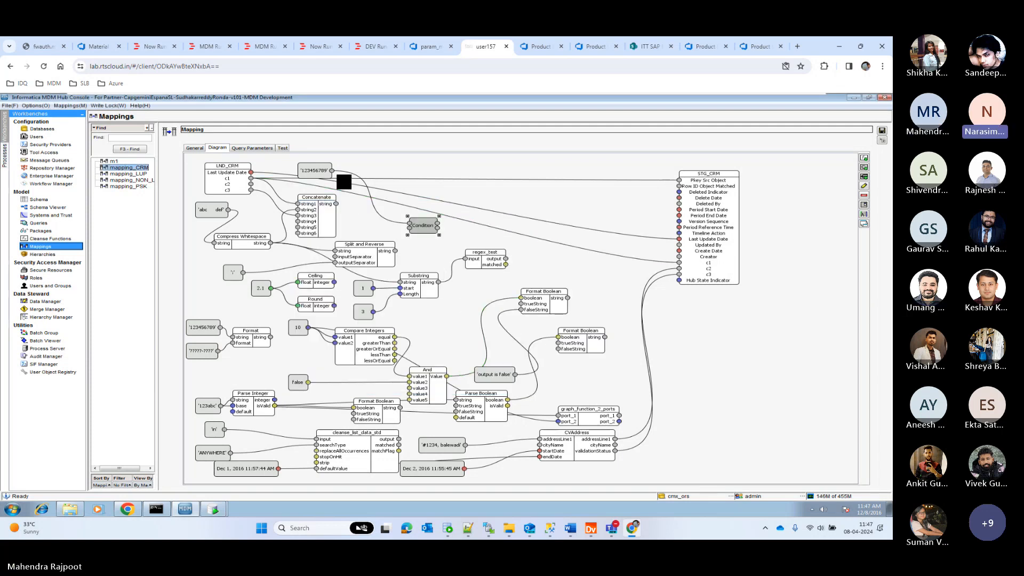
pyautogui.moveTo(332, 171); pyautogui.dragTo(409, 228)
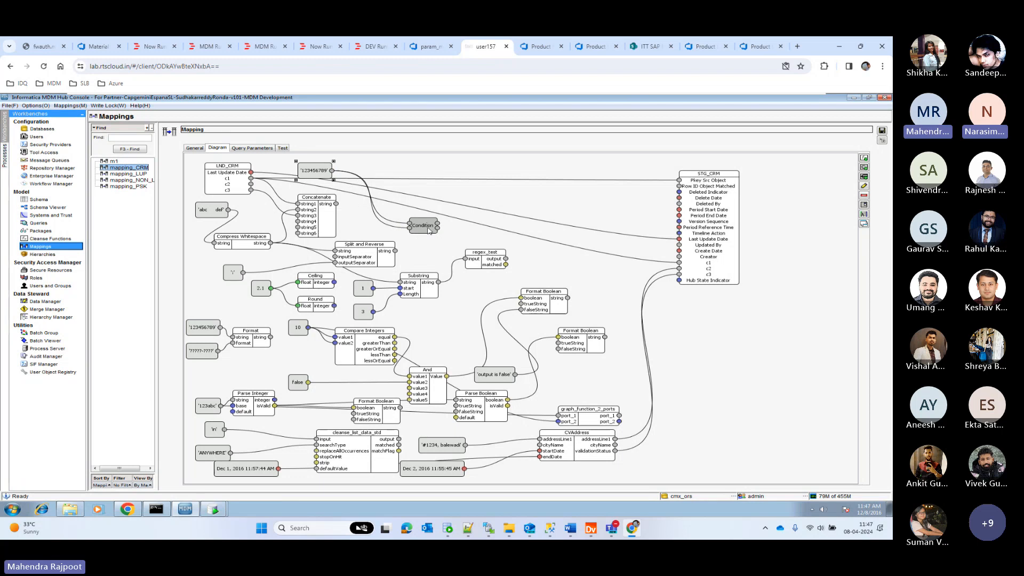
pyautogui.doubleClick(423, 225)
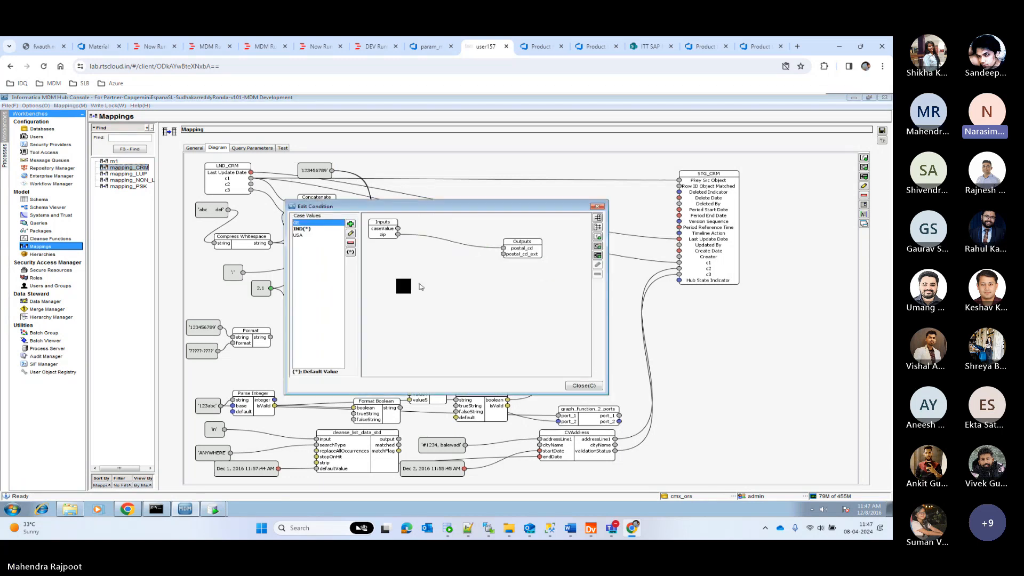
pyautogui.click(300, 236)
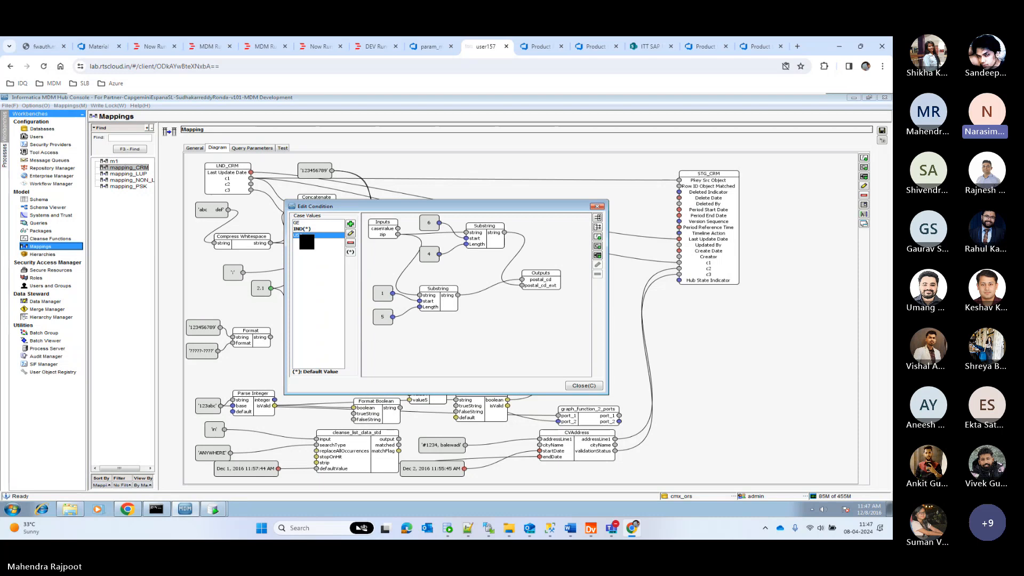
pyautogui.click(584, 385)
# Show the Condition block in Expanded Mode slightly higher in the diagram, and delete the 123456789 constant's link to caseValue.
pyautogui.rightClick(436, 240)
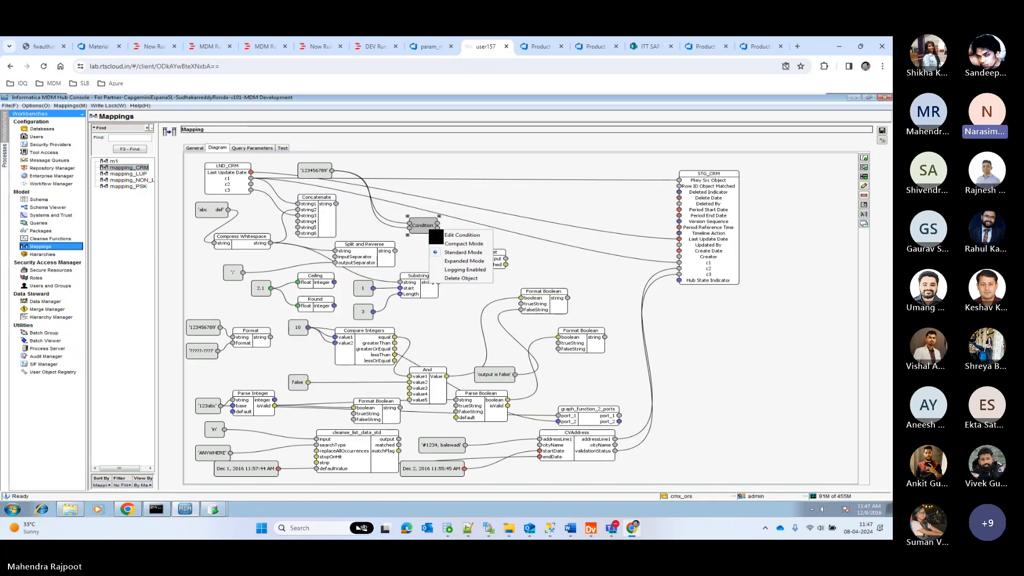
pyautogui.click(476, 260)
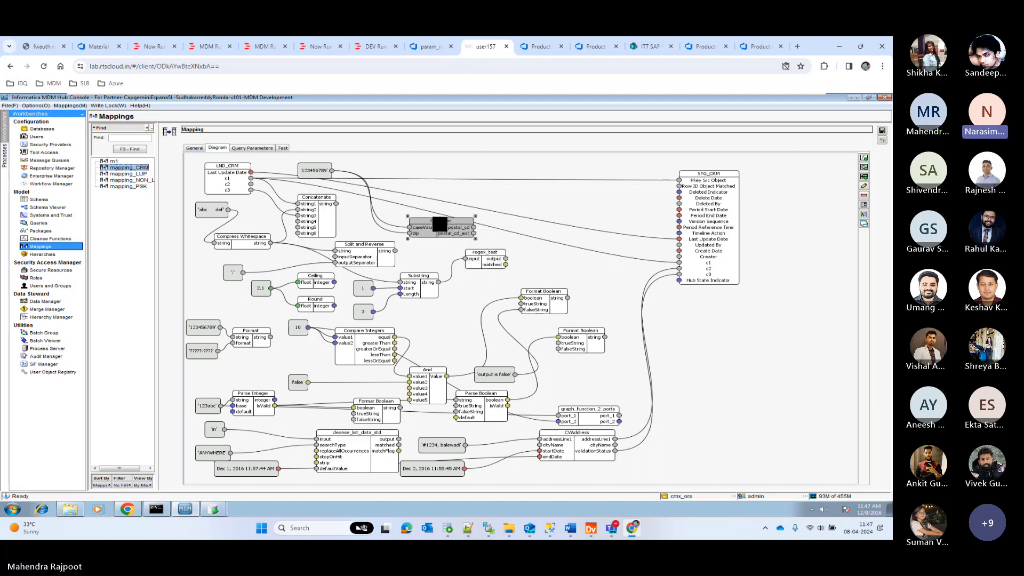
pyautogui.moveTo(434, 222); pyautogui.dragTo(426, 210)
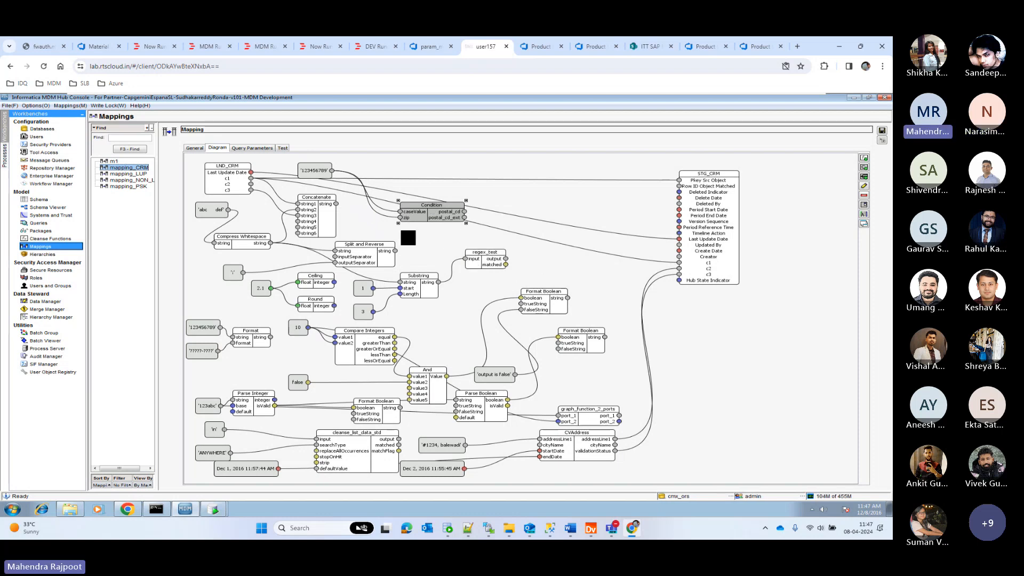
pyautogui.click(391, 216)
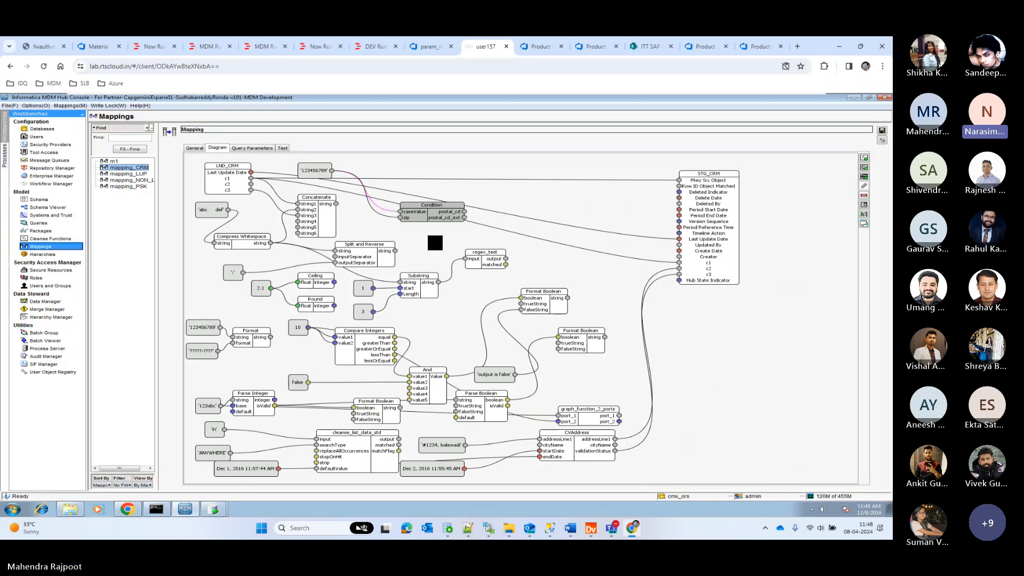
pyautogui.press('Delete')
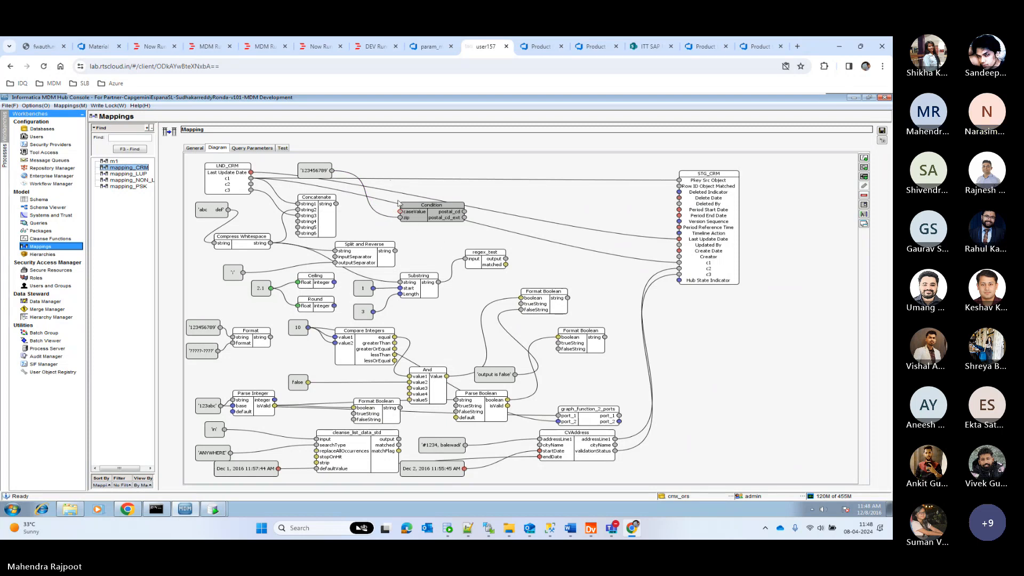
pyautogui.rightClick(392, 172)
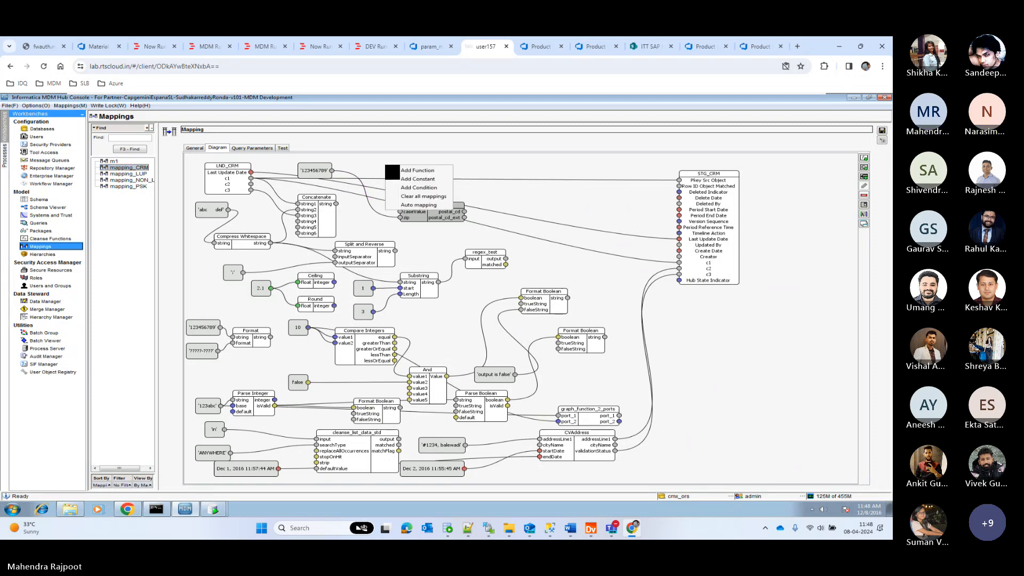
pyautogui.click(426, 191)
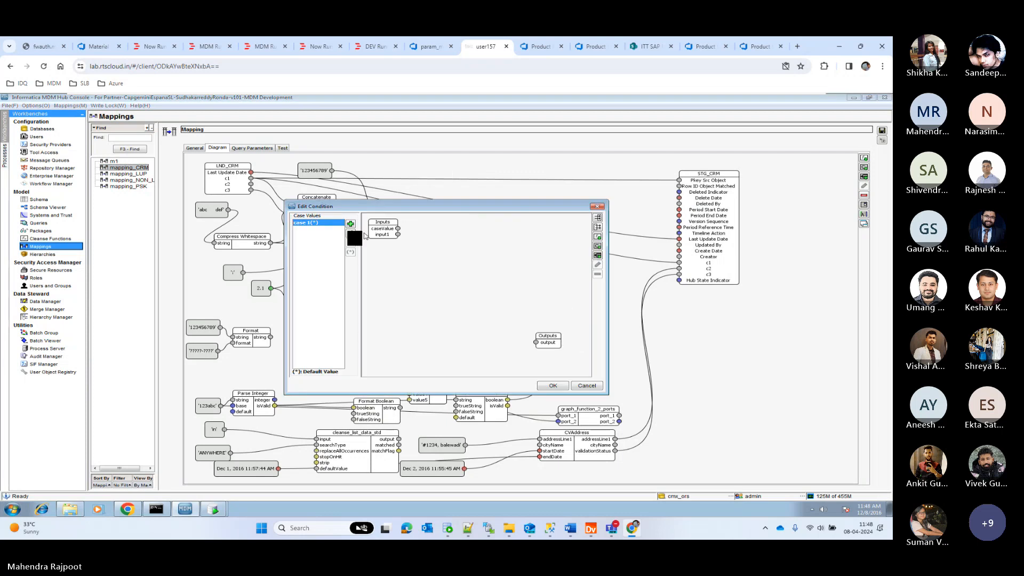
pyautogui.click(597, 207)
# Add a String constant with value USA, place it between Concatenate and the Condition block, and link it to the Condition's caseValue input.
pyautogui.rightClick(368, 168)
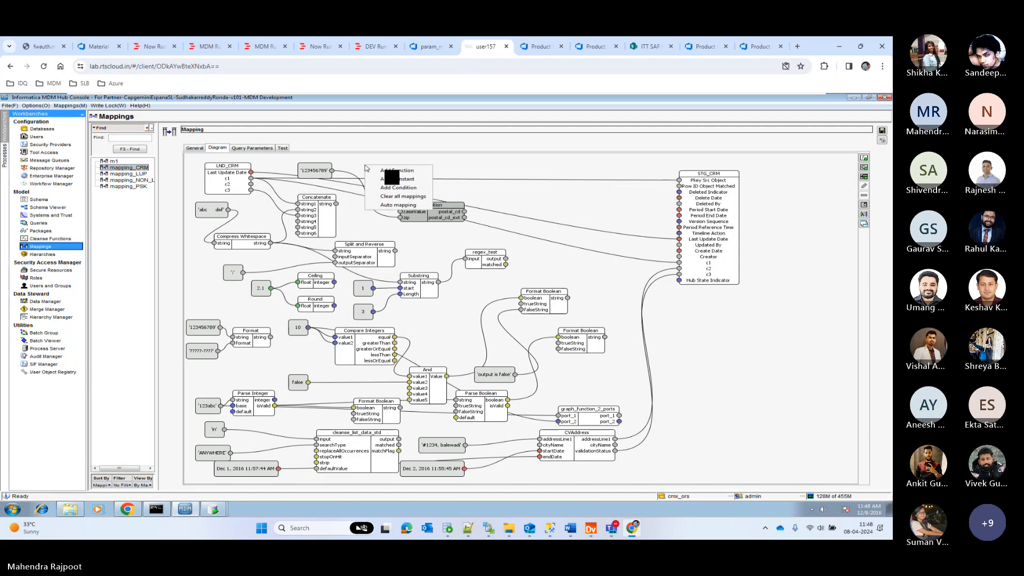
pyautogui.click(402, 180)
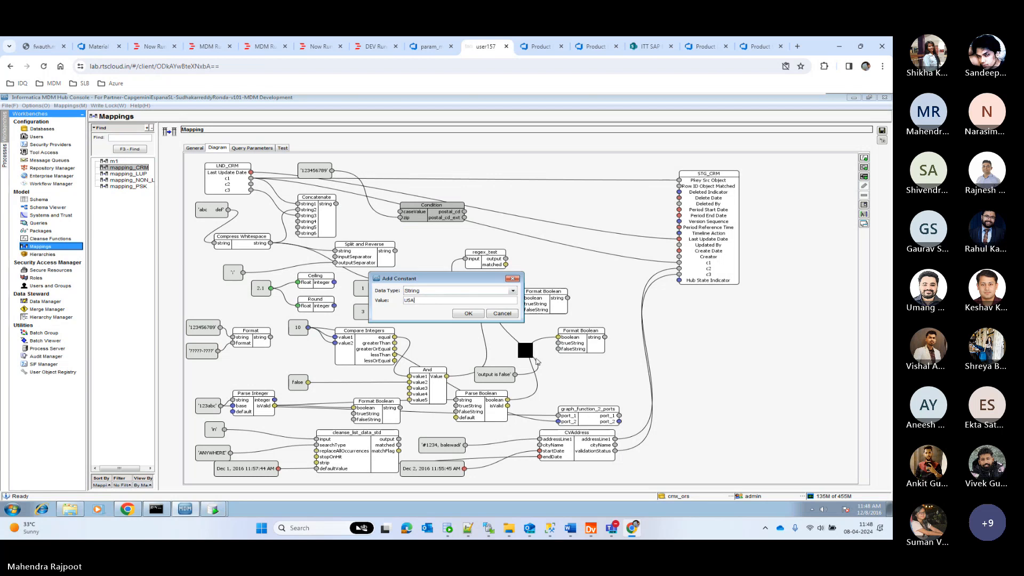
pyautogui.click(479, 315)
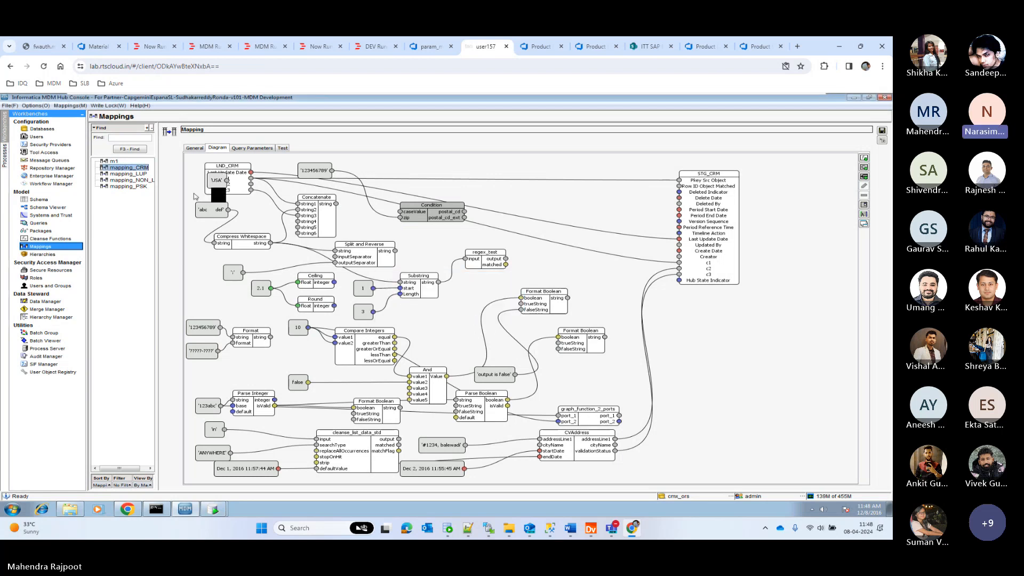
pyautogui.moveTo(216, 180); pyautogui.dragTo(398, 212)
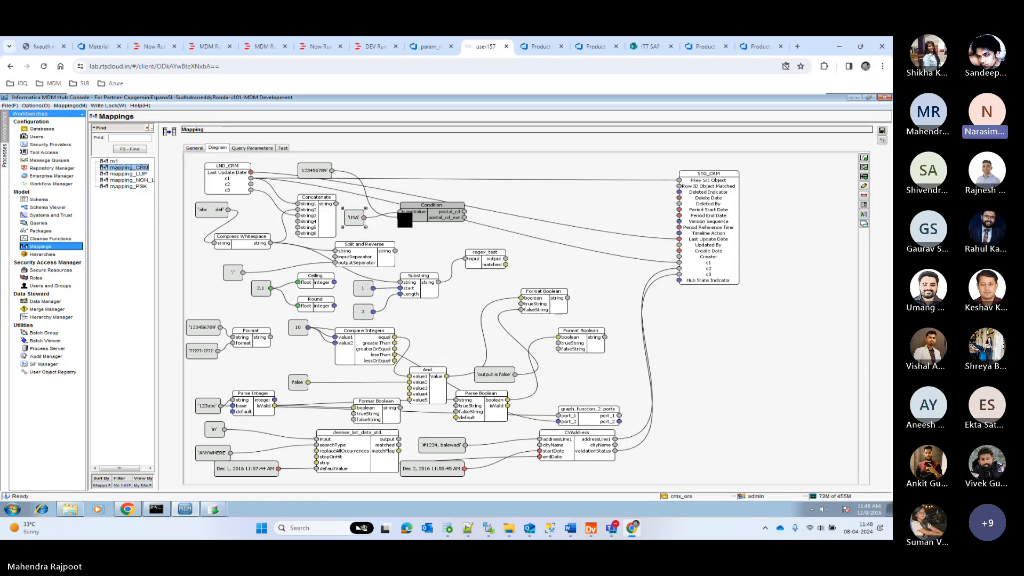
pyautogui.click(660, 274)
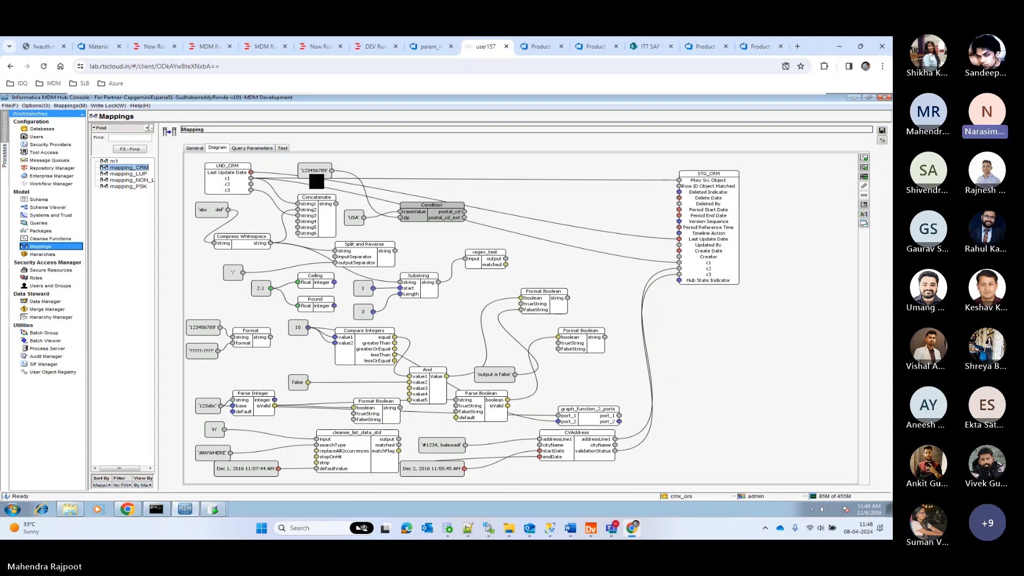
# Move the 123456789 constant above Concatenate slightly away from LND_CRM, closer to the Condition block.
pyautogui.moveTo(316, 181); pyautogui.dragTo(353, 180)
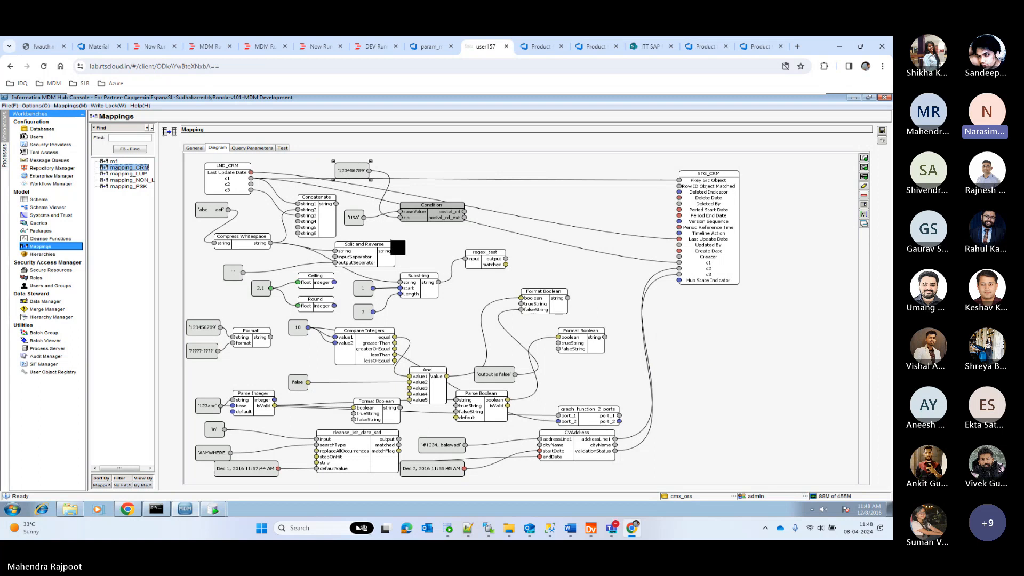
pyautogui.click(358, 222)
pyautogui.moveTo(364, 228); pyautogui.dragTo(363, 232)
# Replace the CVAddress links to STG_CRM's c2 and c3 with links from the Condition's postal_cd and postal_cd_ext, and save the mapping.
pyautogui.click(667, 280)
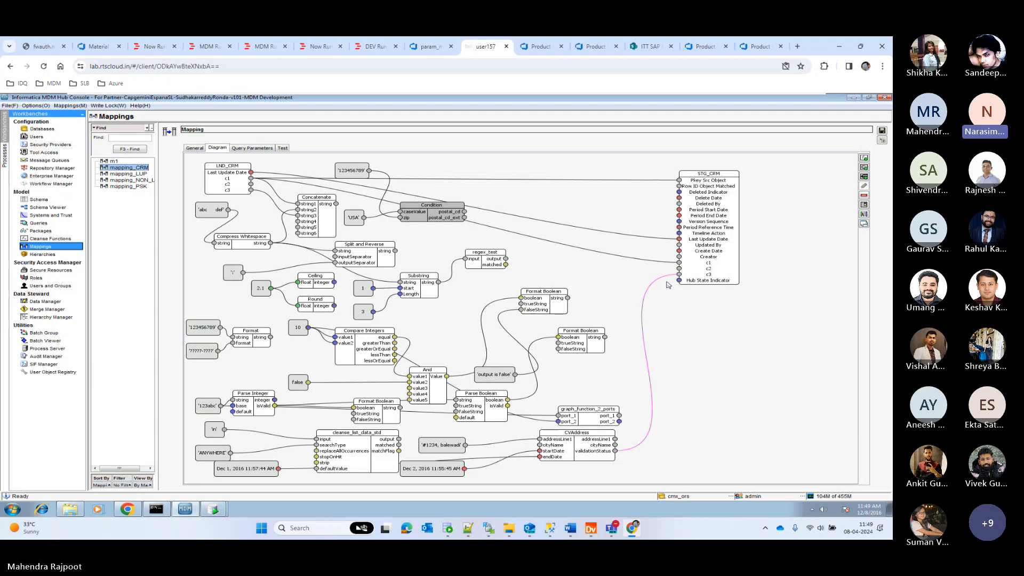
pyautogui.press('Delete')
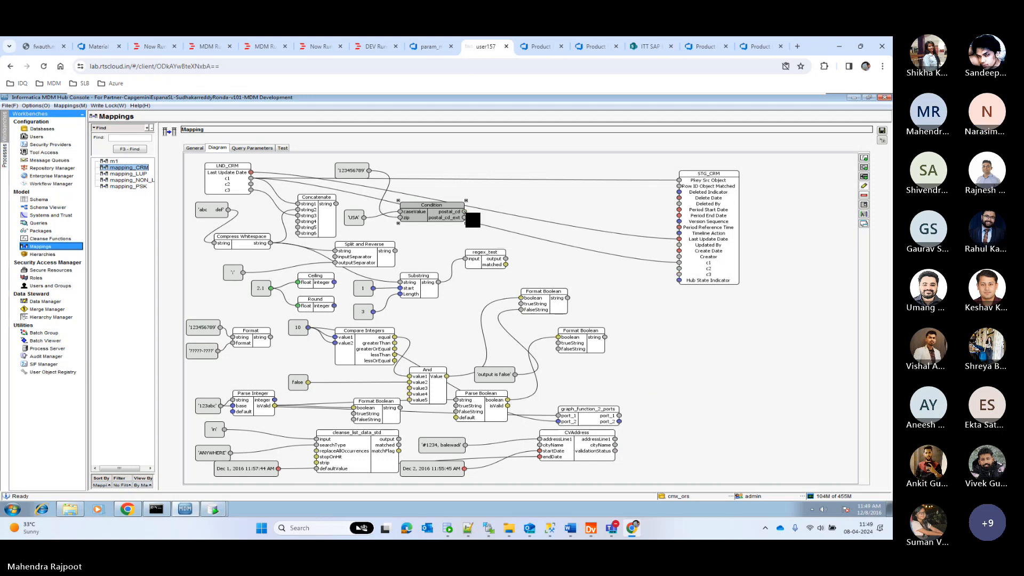
pyautogui.moveTo(473, 219); pyautogui.dragTo(679, 269)
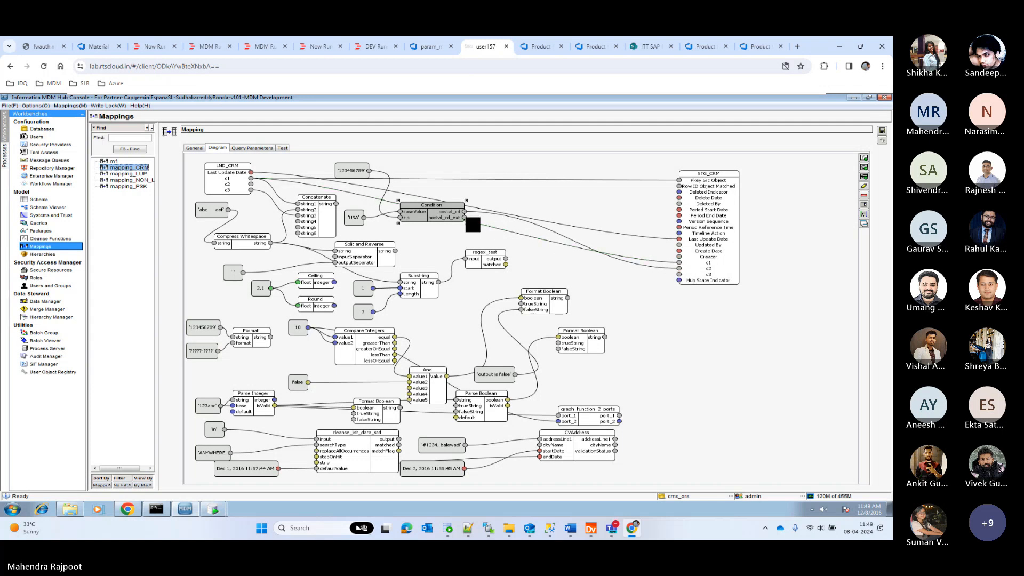
pyautogui.moveTo(466, 218); pyautogui.dragTo(679, 275)
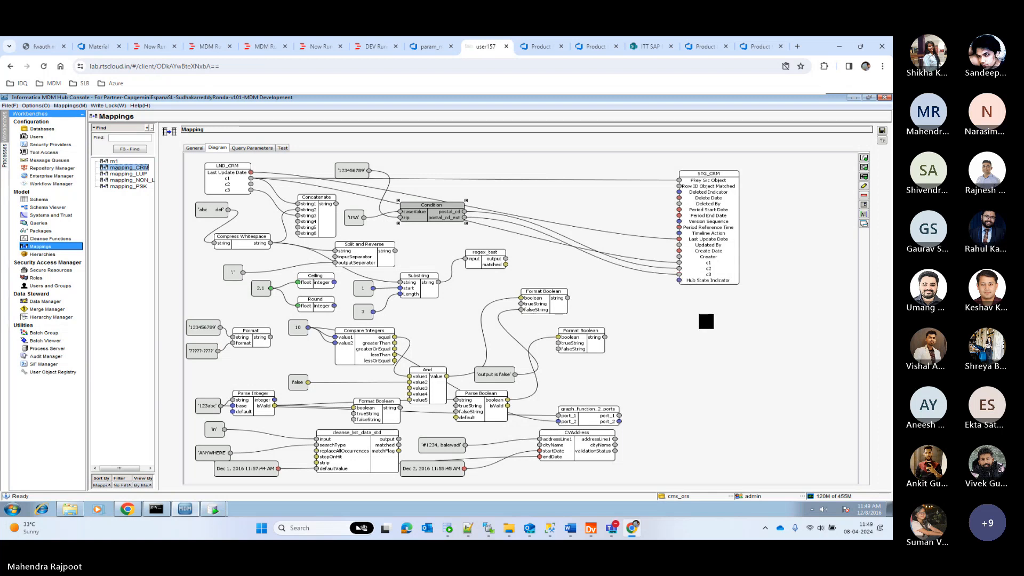
pyautogui.click(671, 319)
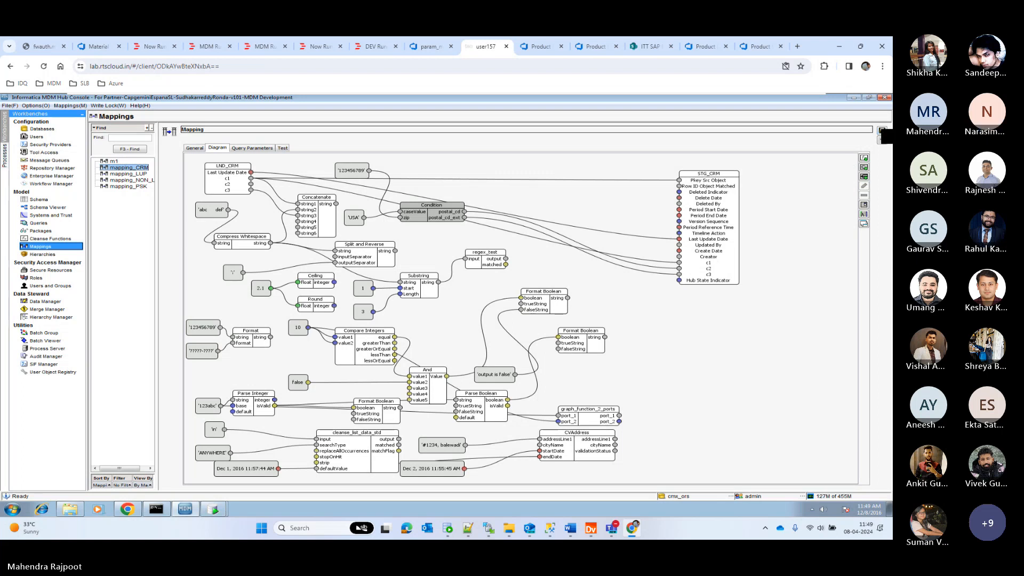
pyautogui.click(882, 130)
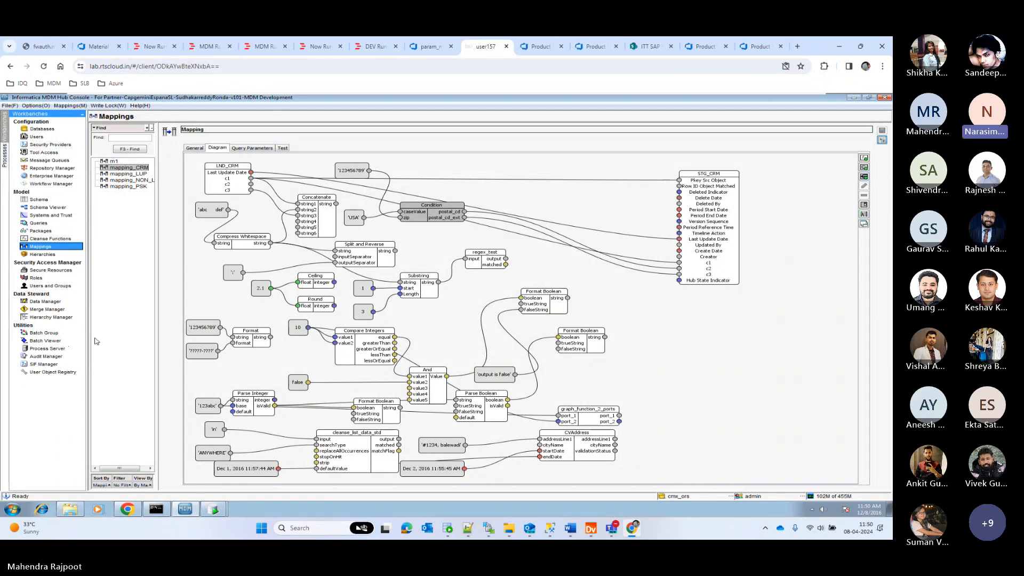
# Execute the mapping_CRM stage batch for STG_CRM in the Batch Viewer and show the metrics of its newest run.
pyautogui.click(51, 341)
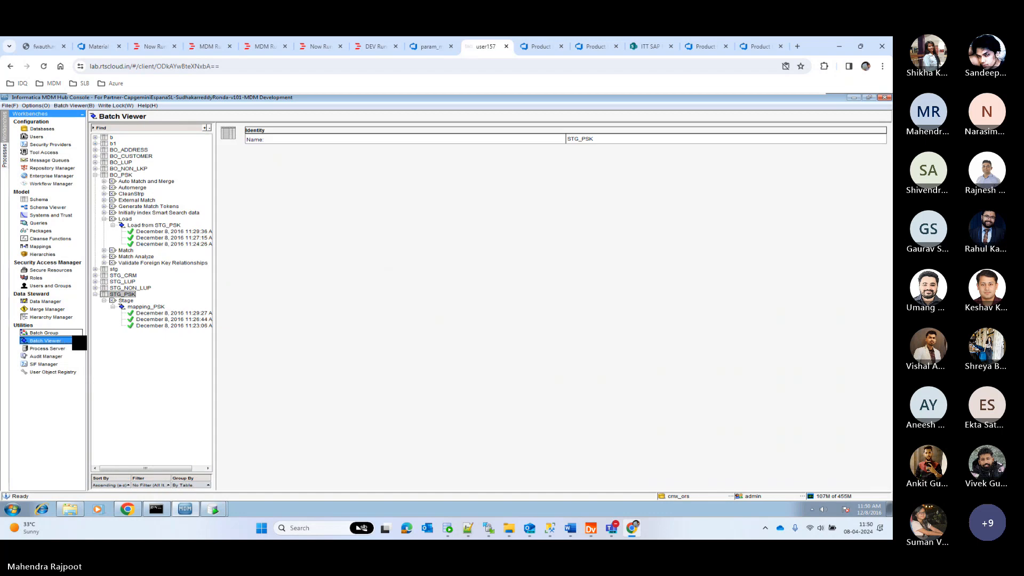
pyautogui.click(96, 175)
pyautogui.click(95, 206)
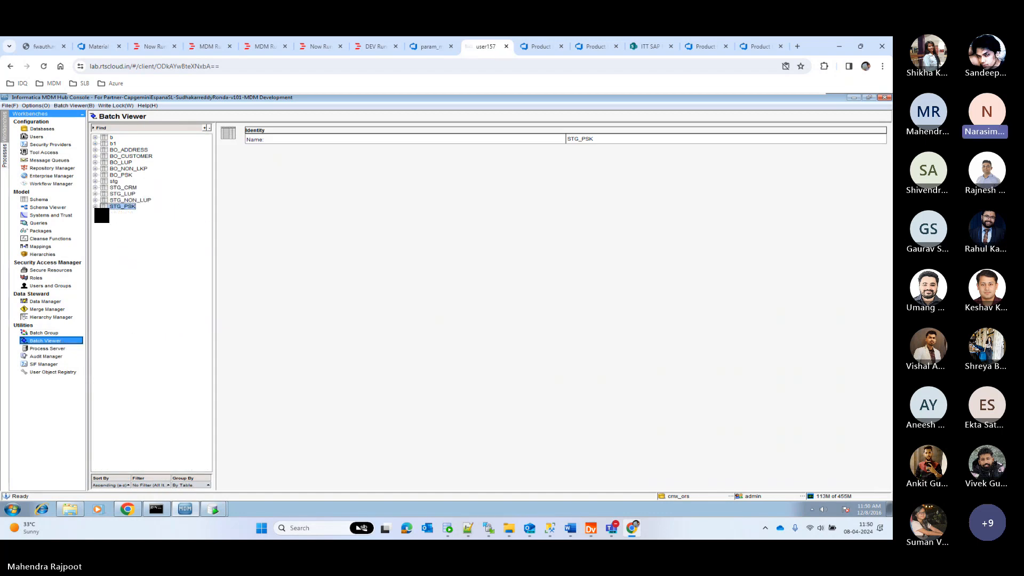
pyautogui.click(124, 188)
pyautogui.click(96, 188)
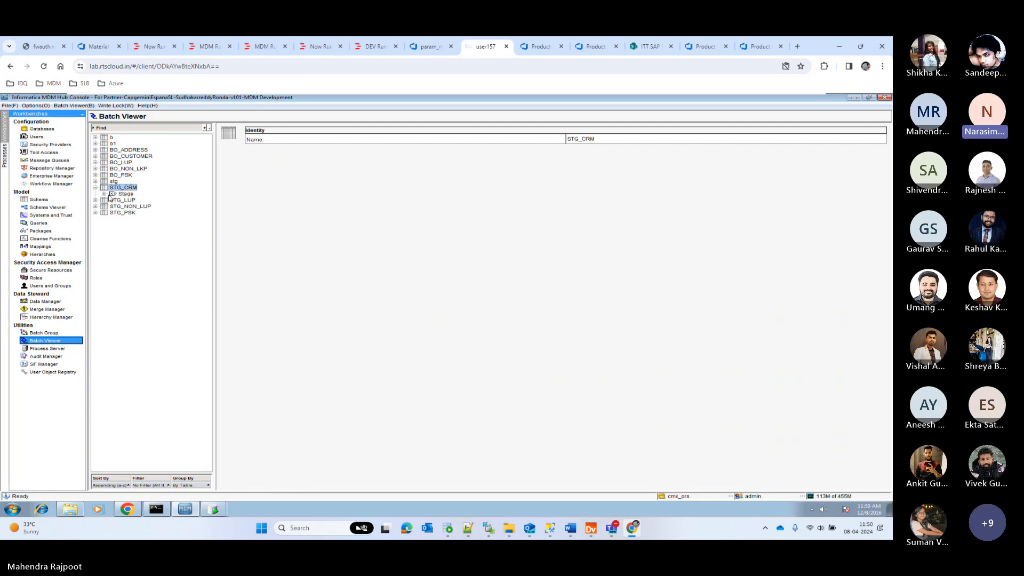
pyautogui.click(113, 193)
pyautogui.click(130, 201)
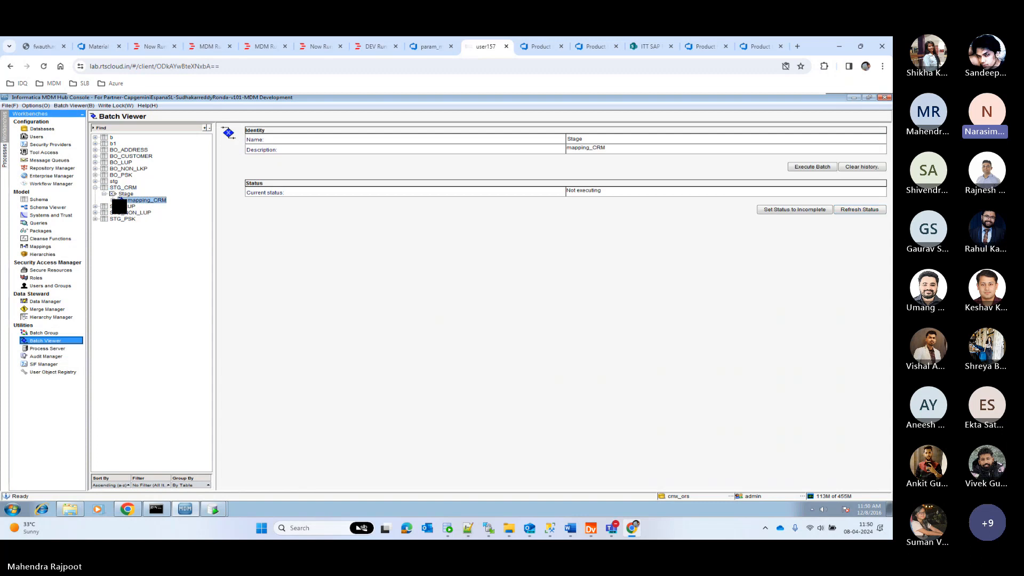
pyautogui.click(113, 200)
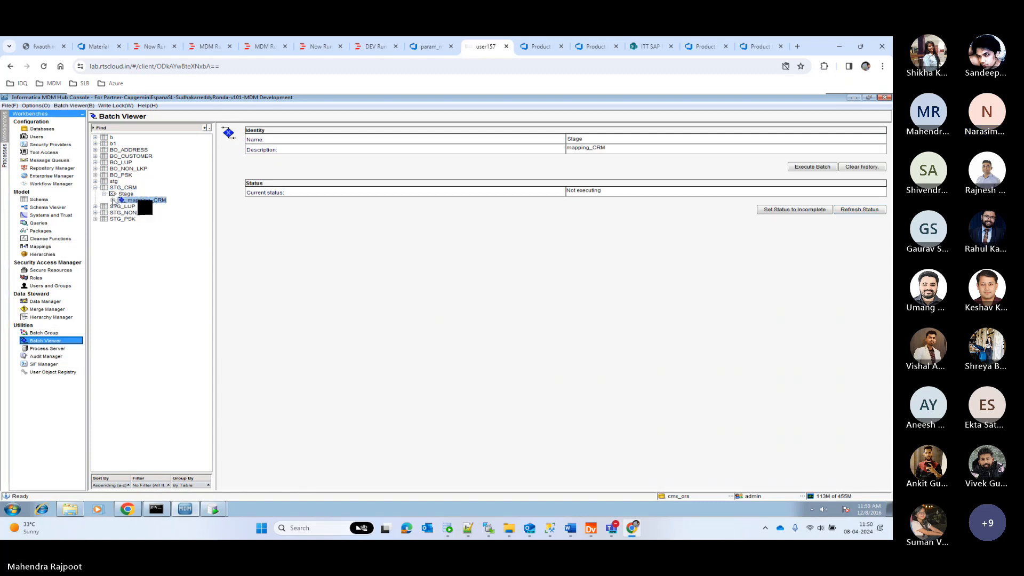
pyautogui.click(811, 167)
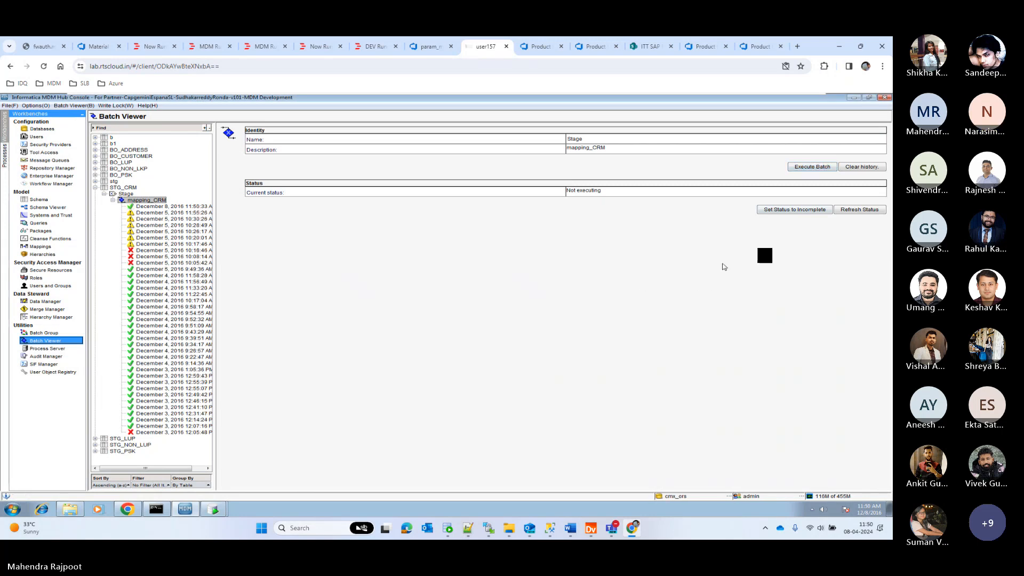
pyautogui.click(166, 207)
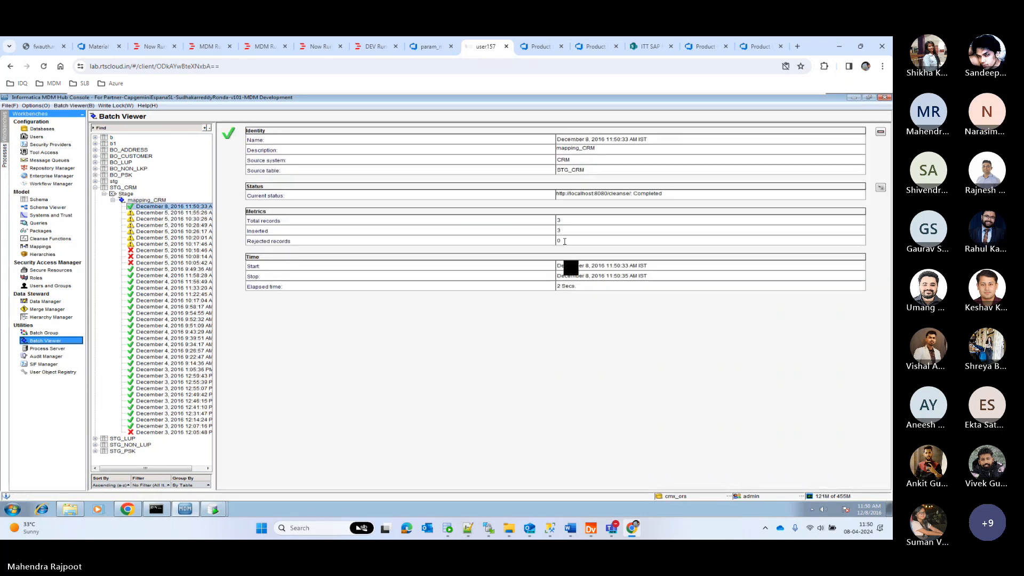
# Switch to Oracle SQL Developer, change the c_stg_psk query to read from c_stg_crm, and run it.
pyautogui.click(216, 510)
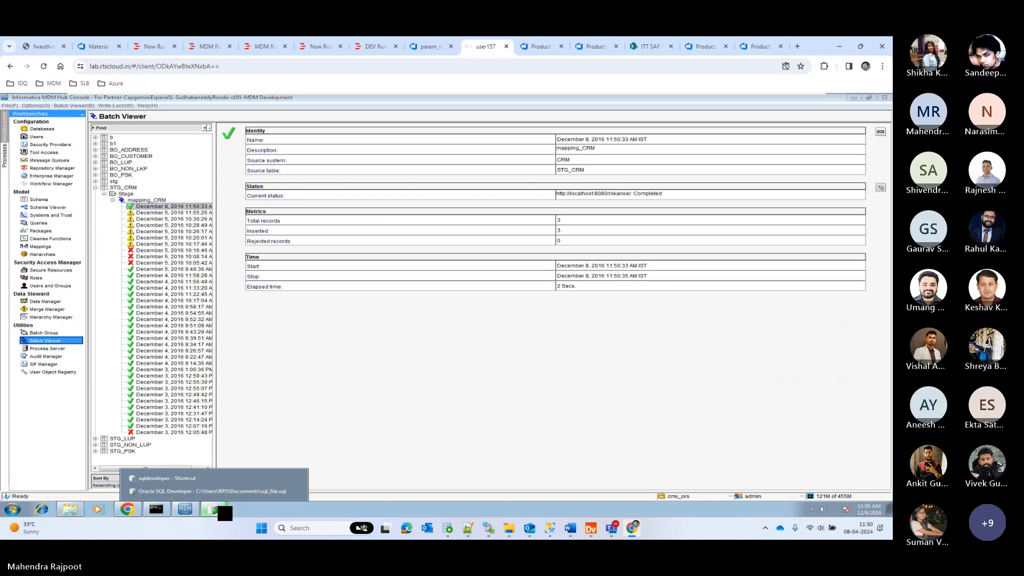
pyautogui.click(235, 492)
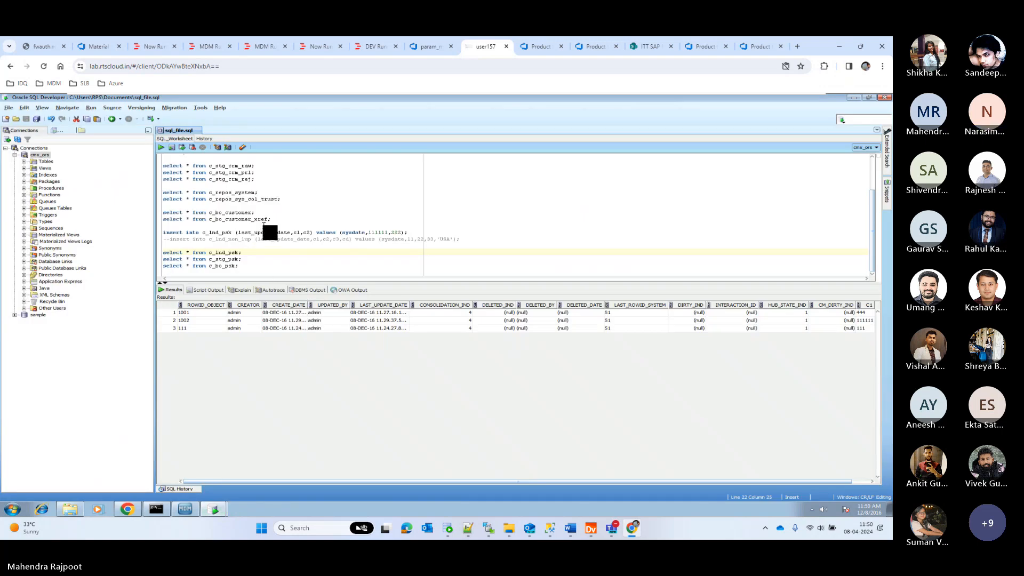
pyautogui.click(228, 259)
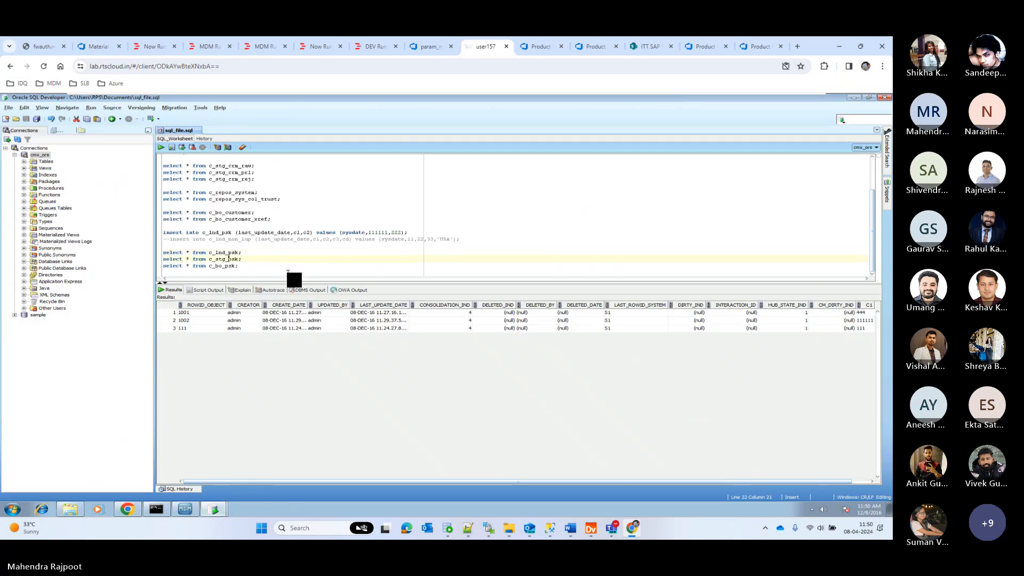
pyautogui.hotkey('shift', 'Right')
pyautogui.hotkey('shift', 'Right')
pyautogui.hotkey('shift', 'Right')
pyautogui.write('crm')
pyautogui.hotkey('ctrl', 'Return')
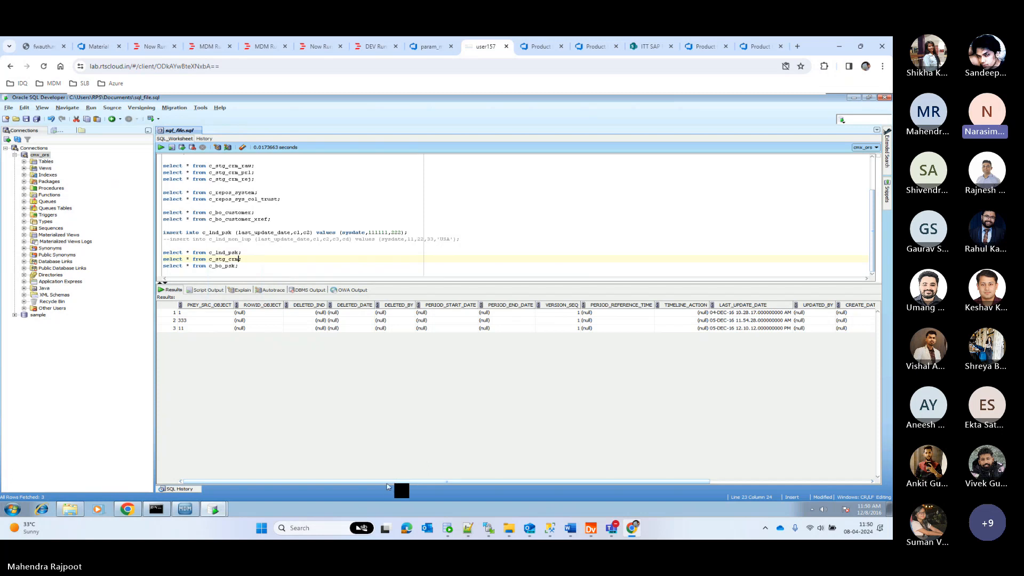
# Widen the results area and examine the C2 and C3 values of all c_stg_crm rows.
pyautogui.moveTo(388, 482); pyautogui.dragTo(667, 487)
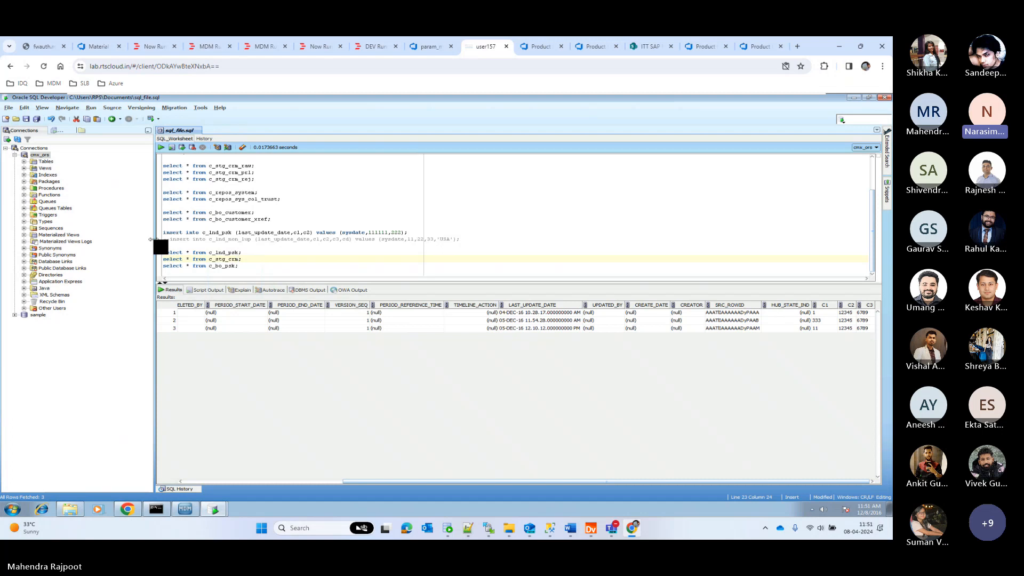
pyautogui.moveTo(155, 247); pyautogui.dragTo(114, 248)
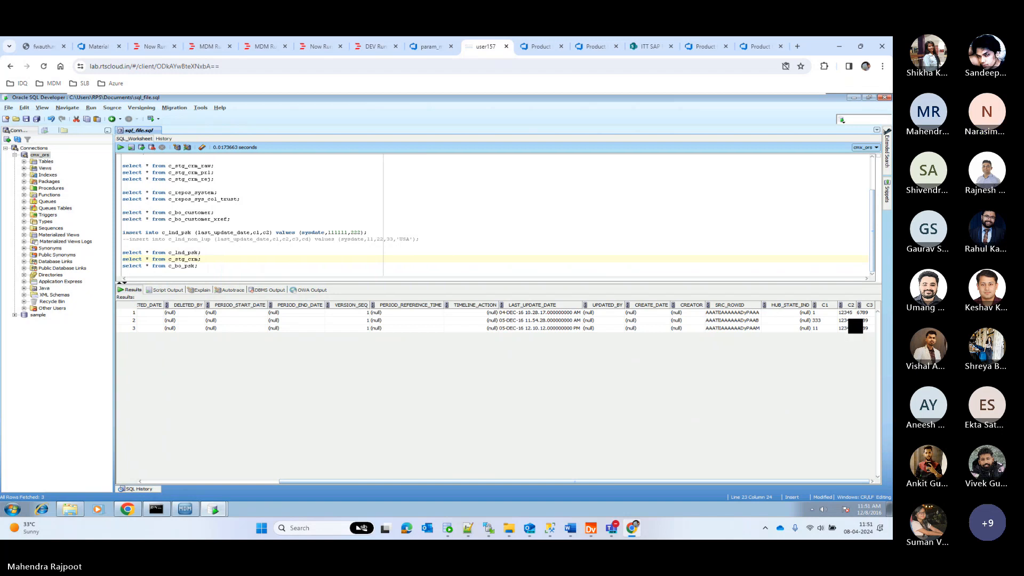
pyautogui.click(855, 320)
pyautogui.click(864, 320)
pyautogui.moveTo(845, 313); pyautogui.dragTo(865, 328)
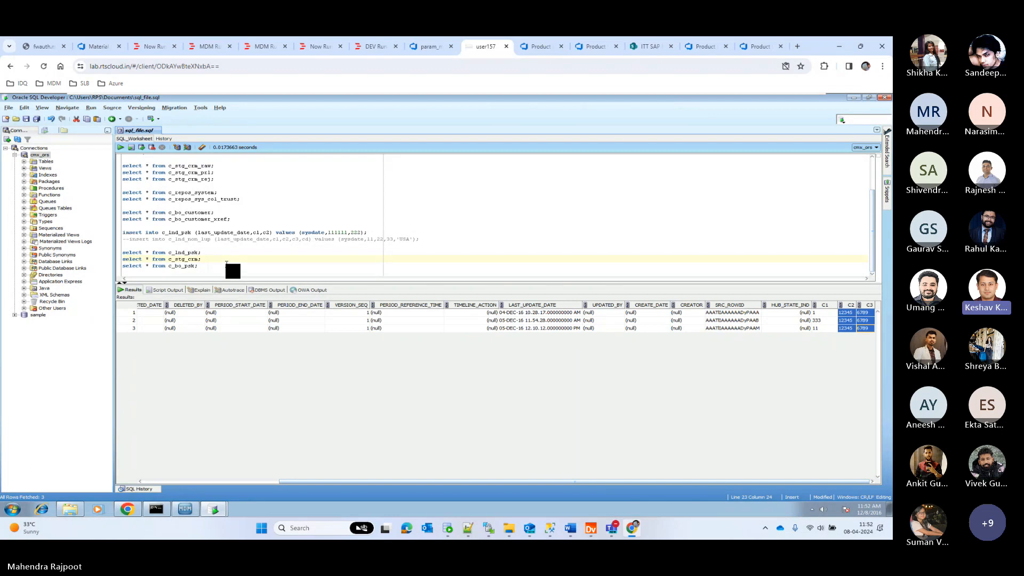
# Save sql_file.sql and switch back to the Informatica MDM Hub Console.
pyautogui.press('Down')
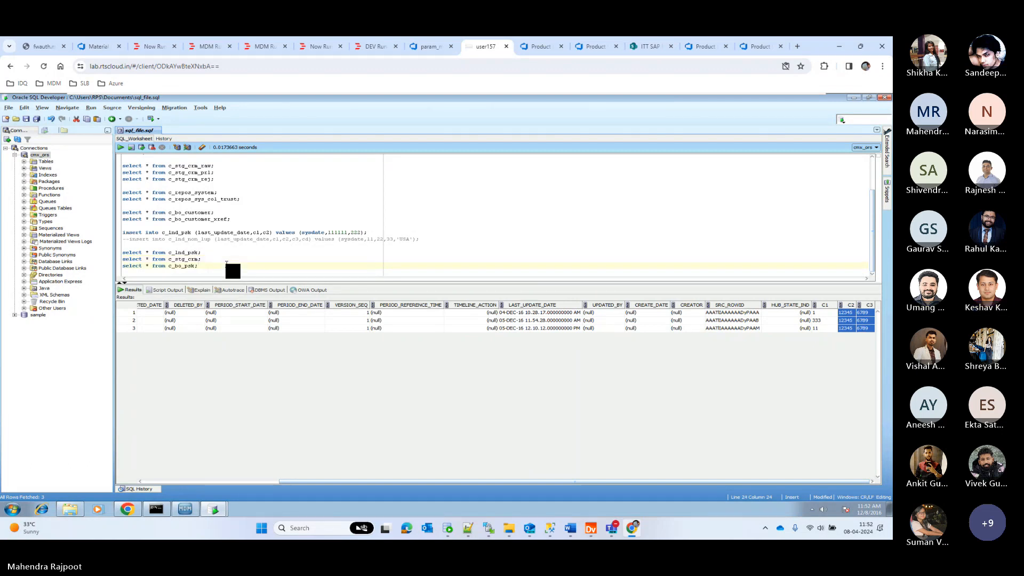
pyautogui.hotkey('ctrl', 's')
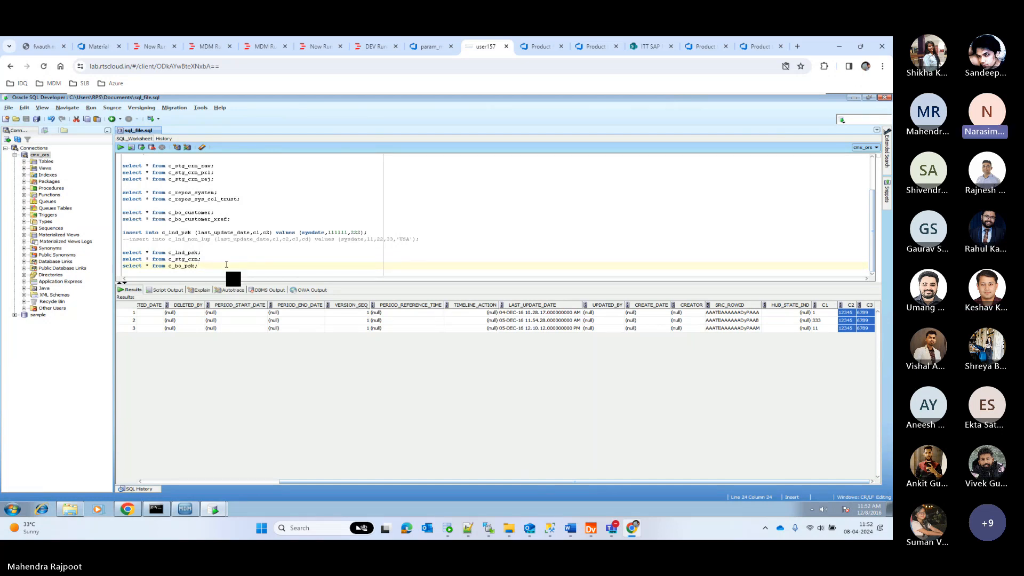
pyautogui.click(180, 510)
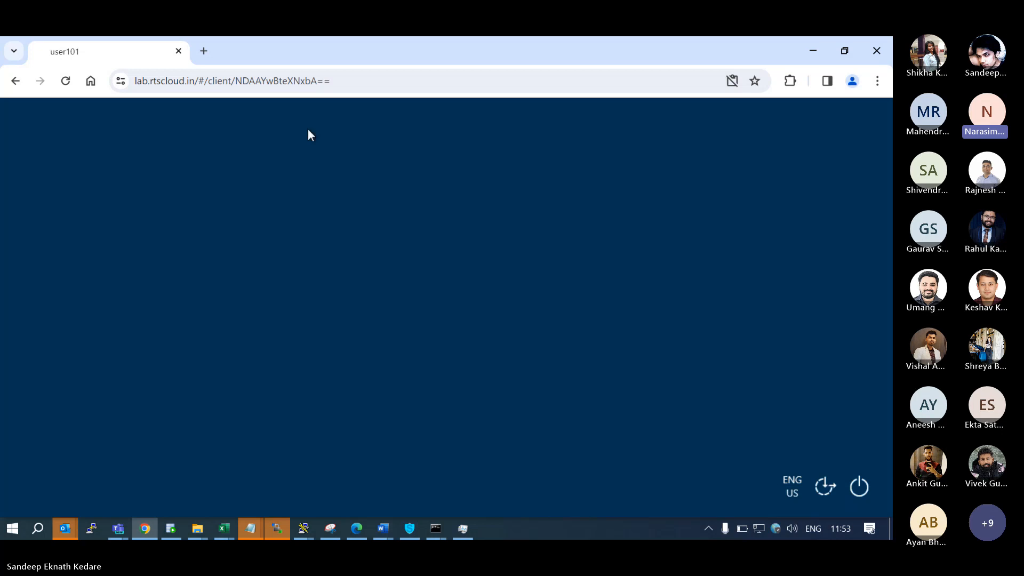
pyautogui.click(356, 83)
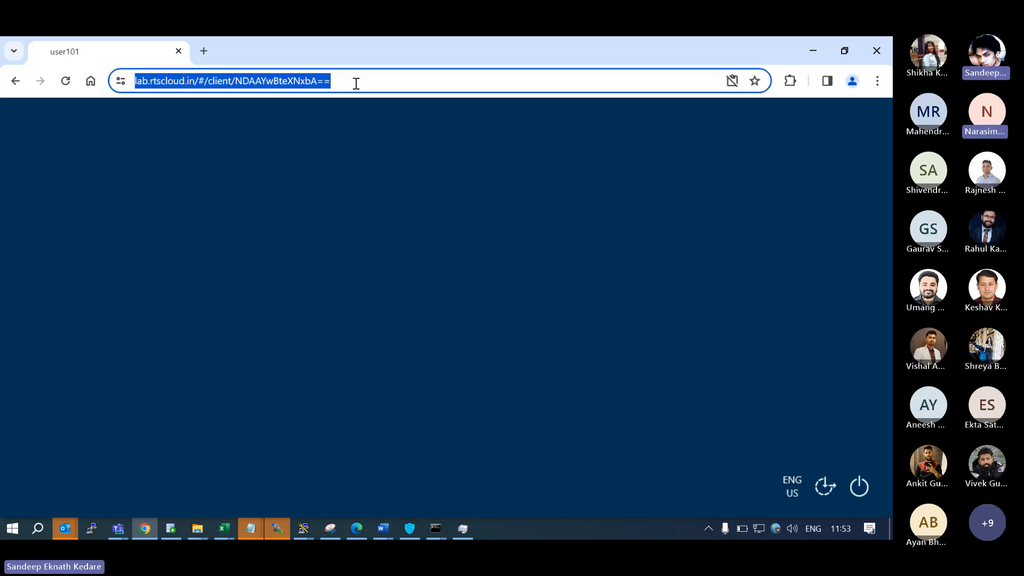
pyautogui.click(66, 82)
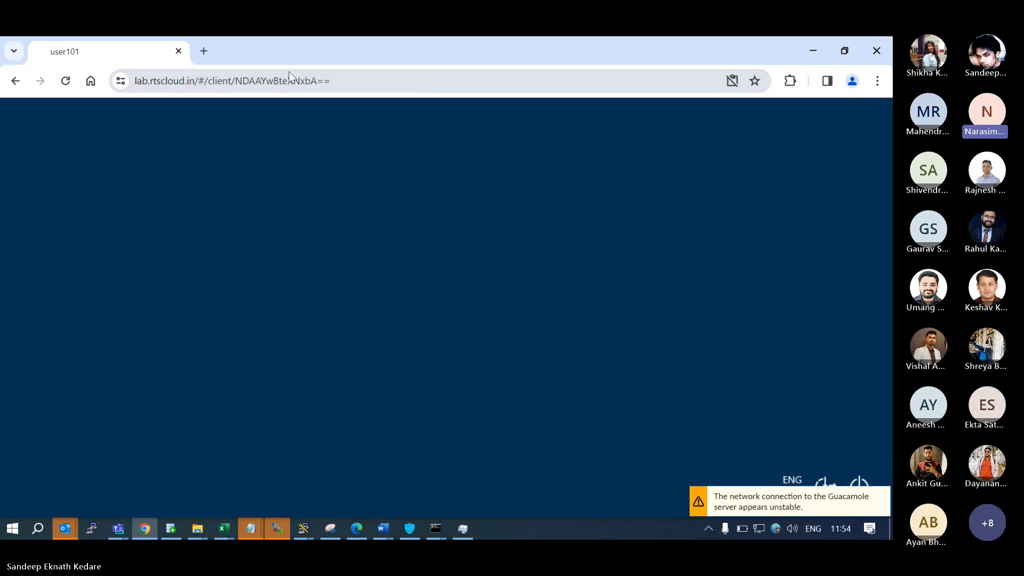
pyautogui.moveTo(204, 82); pyautogui.dragTo(448, 92)
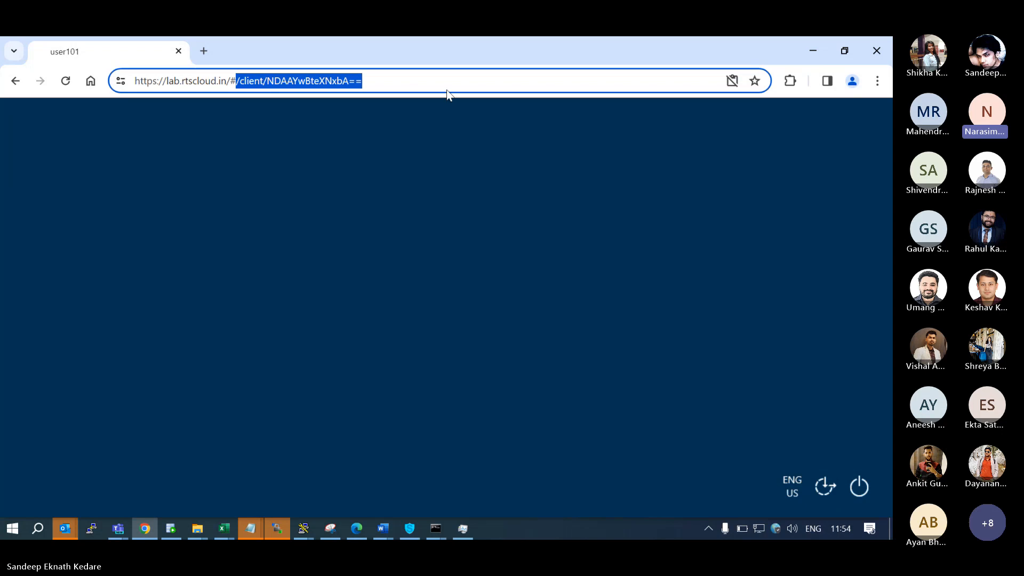
pyautogui.press('BackSpace')
pyautogui.press('Return')
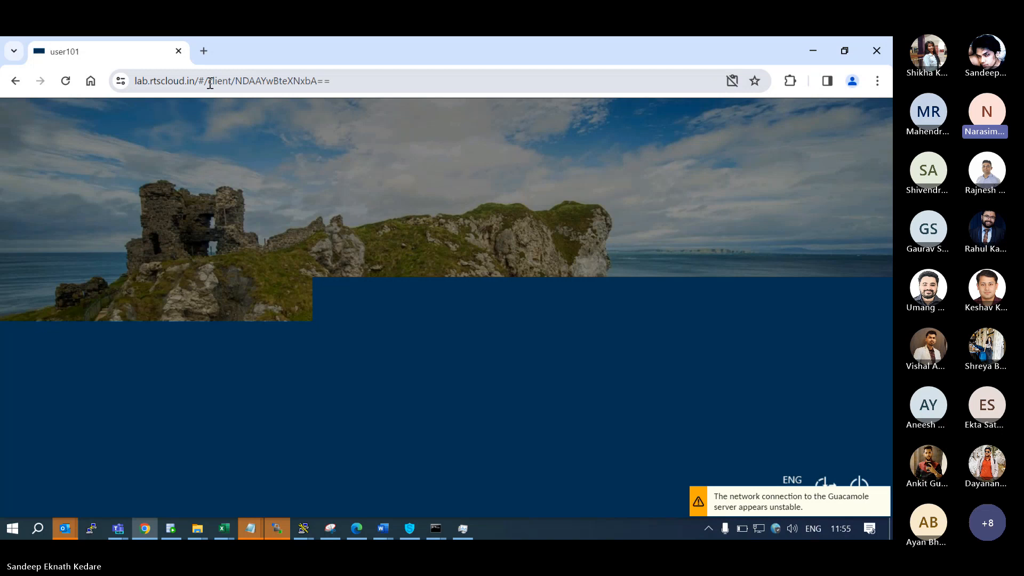
# Leave the lab address unchanged and reload the remote session page to reconnect.
pyautogui.moveTo(211, 83); pyautogui.dragTo(117, 79)
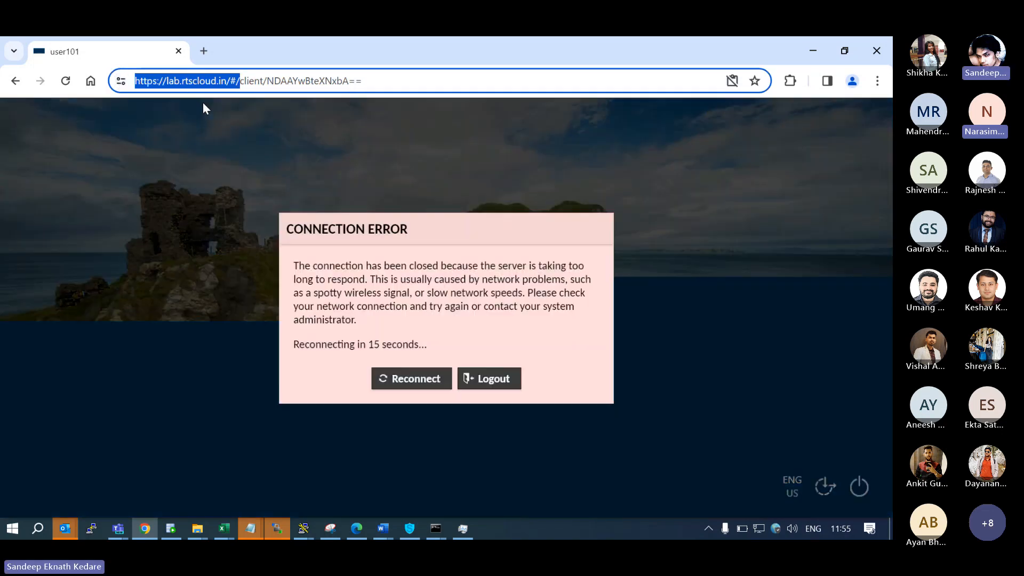
pyautogui.click(203, 105)
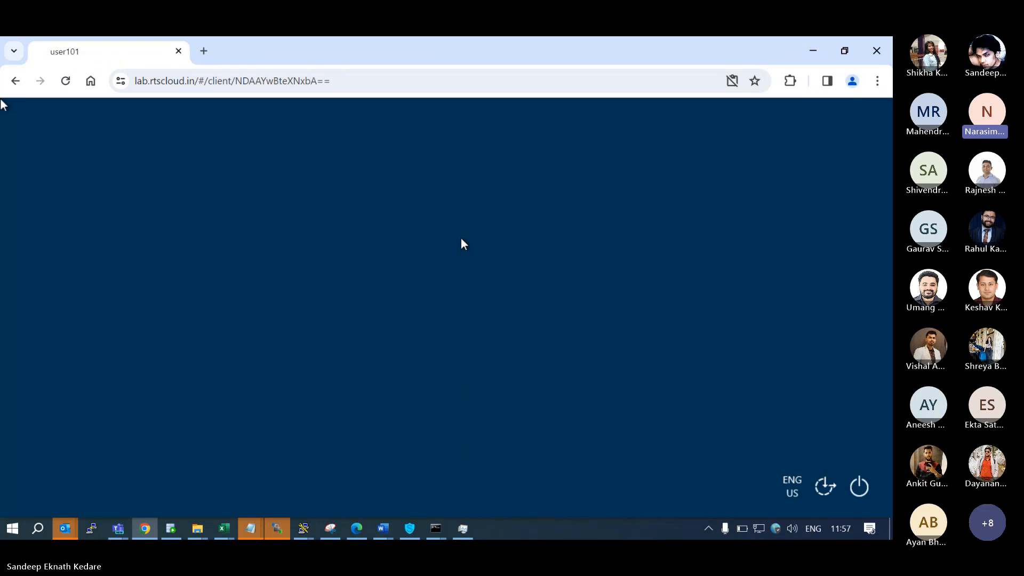
pyautogui.click(66, 81)
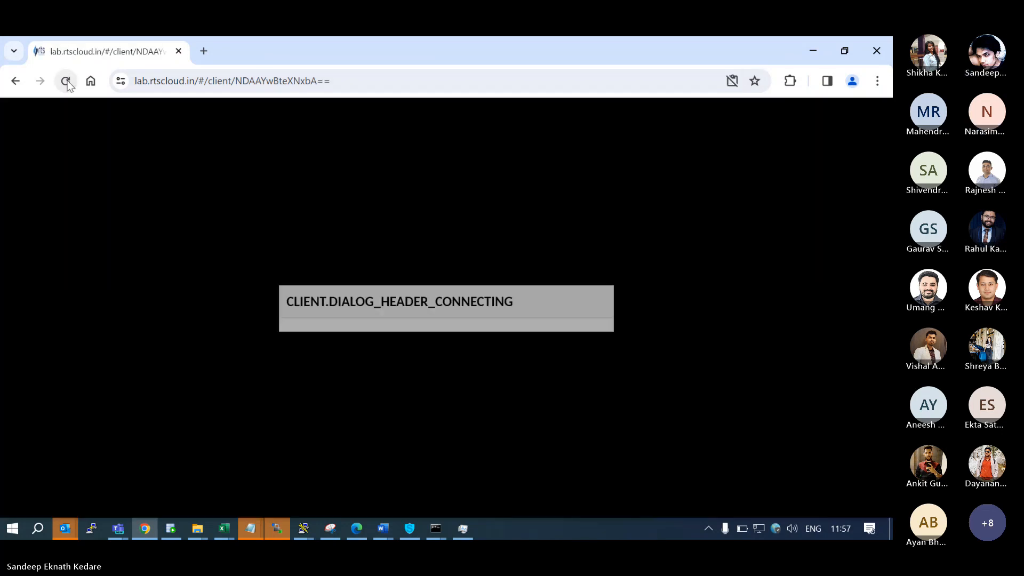
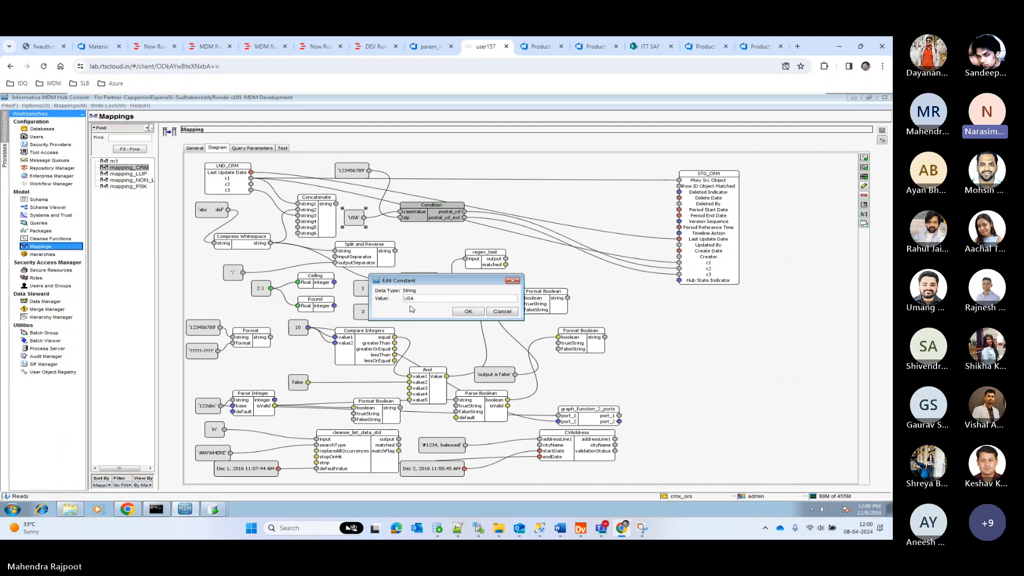
# Set the country constant feeding the Condition in the mapping_CRM diagram to RUS.
pyautogui.doubleClick(409, 298)
pyautogui.write('RUS')
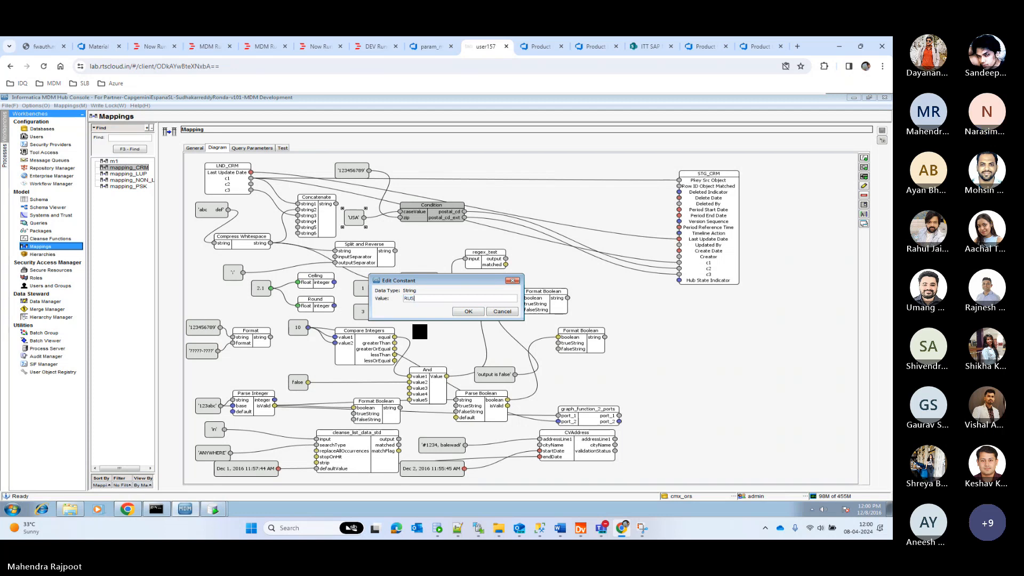
pyautogui.click(473, 313)
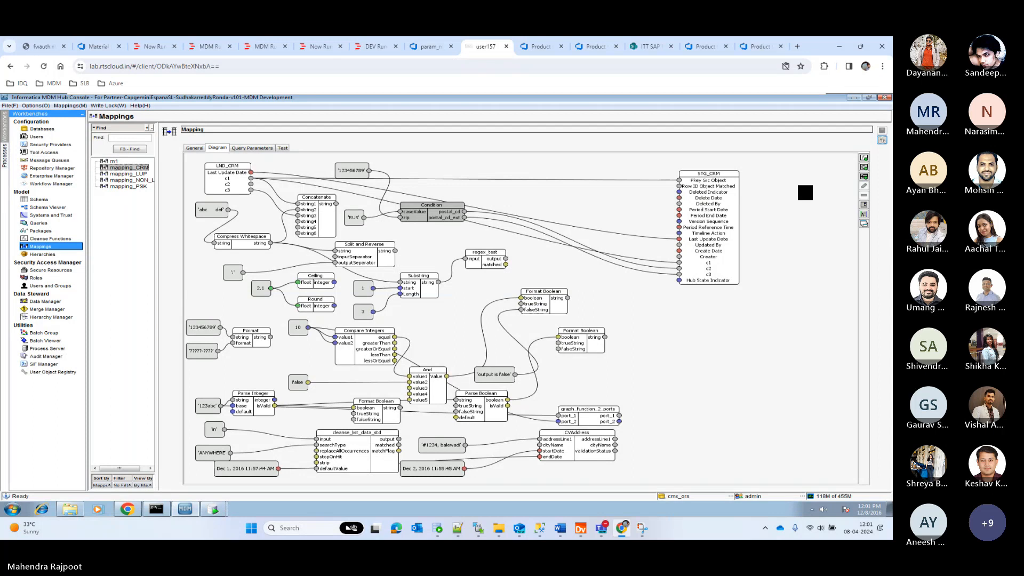
# Execute the mapping_CRM stage batch in the Batch Viewer, refresh its status and open the newest run's details.
pyautogui.click(44, 340)
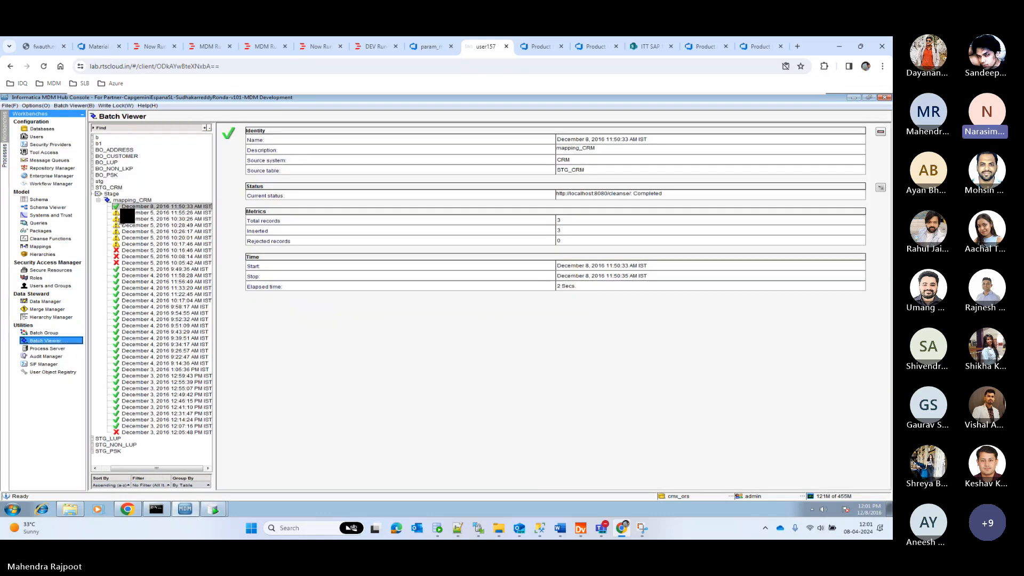
pyautogui.click(131, 201)
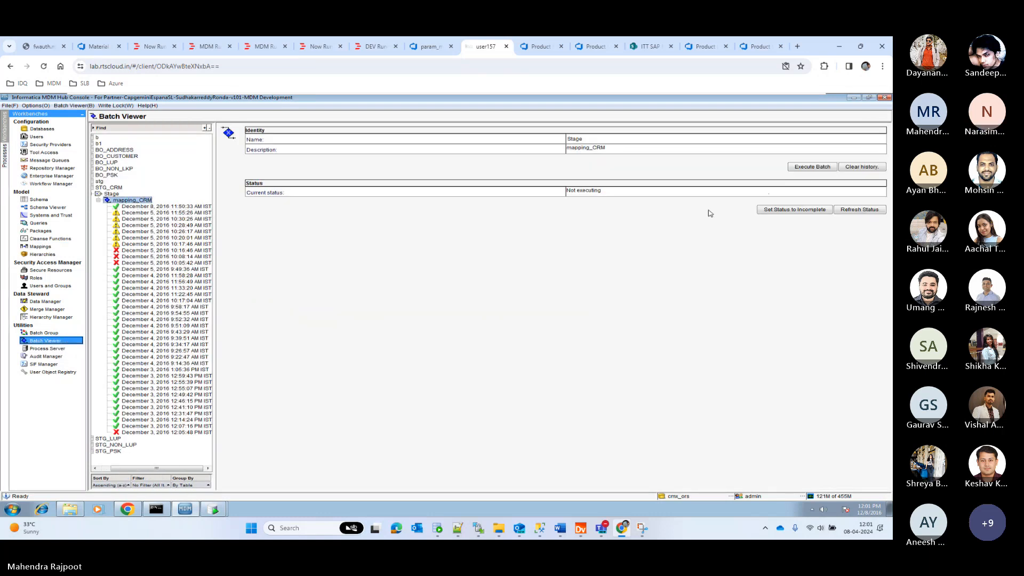
pyautogui.click(813, 167)
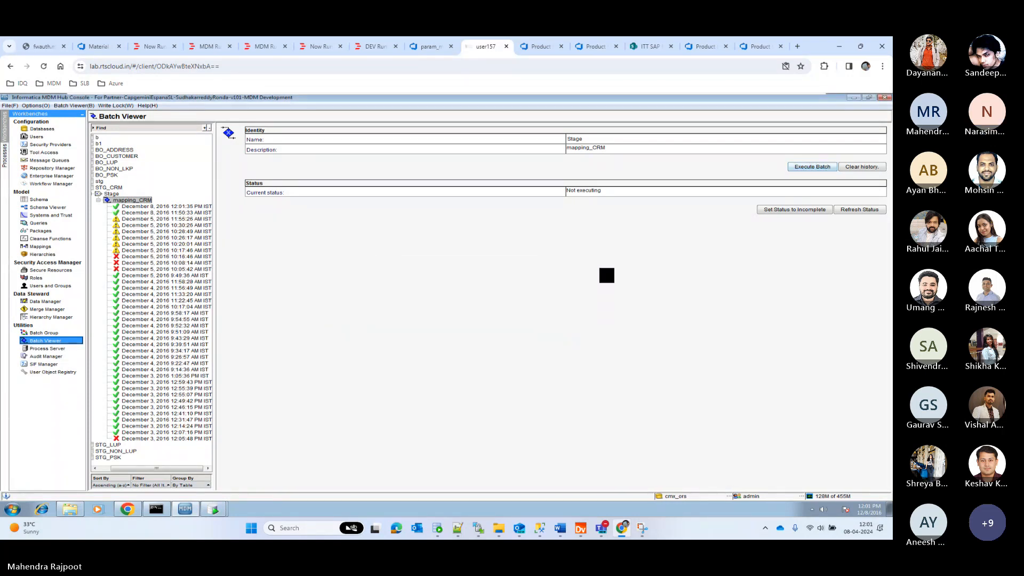
pyautogui.click(860, 210)
pyautogui.click(165, 207)
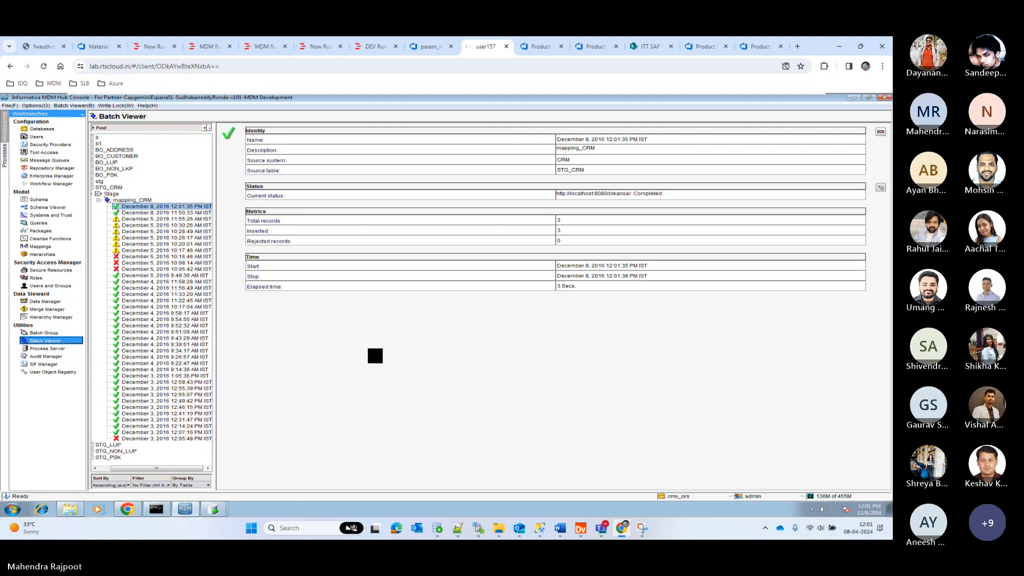
# Switch to Oracle SQL Developer, run select * from c_stg_crm and examine the C1, C2 and C3 columns.
pyautogui.click(218, 511)
pyautogui.click(213, 491)
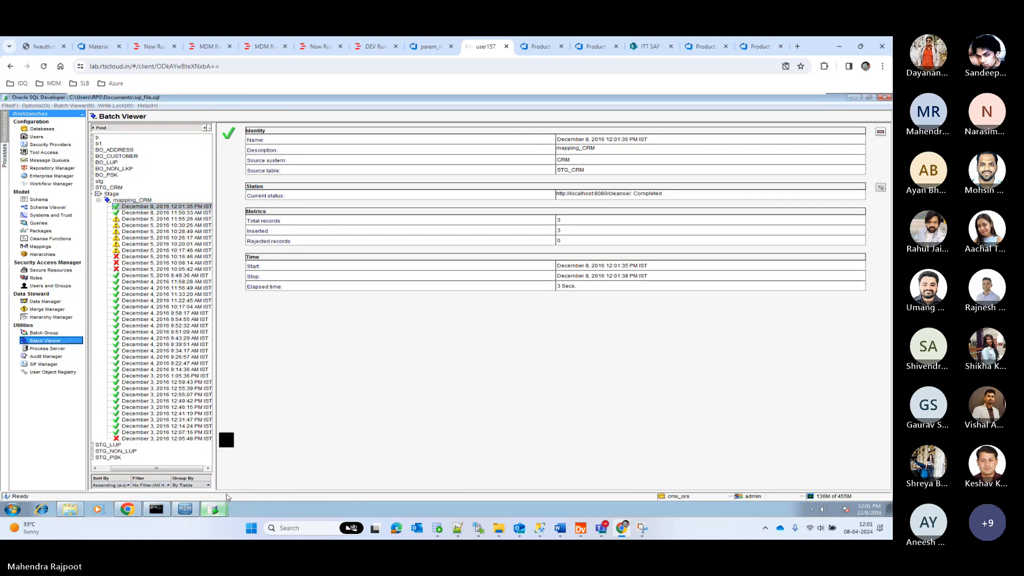
pyautogui.click(169, 259)
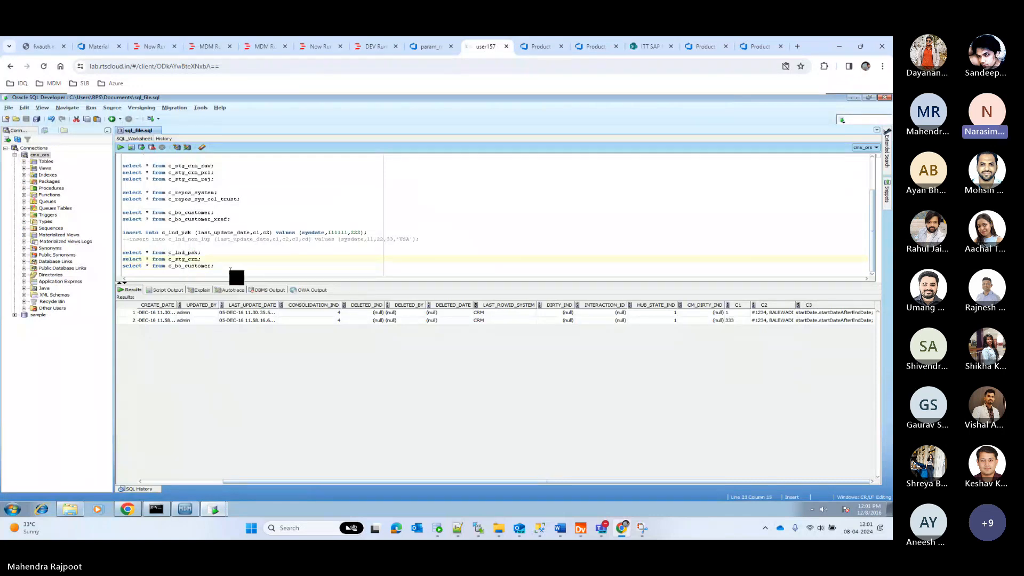
pyautogui.hotkey('ctrl', 'Return')
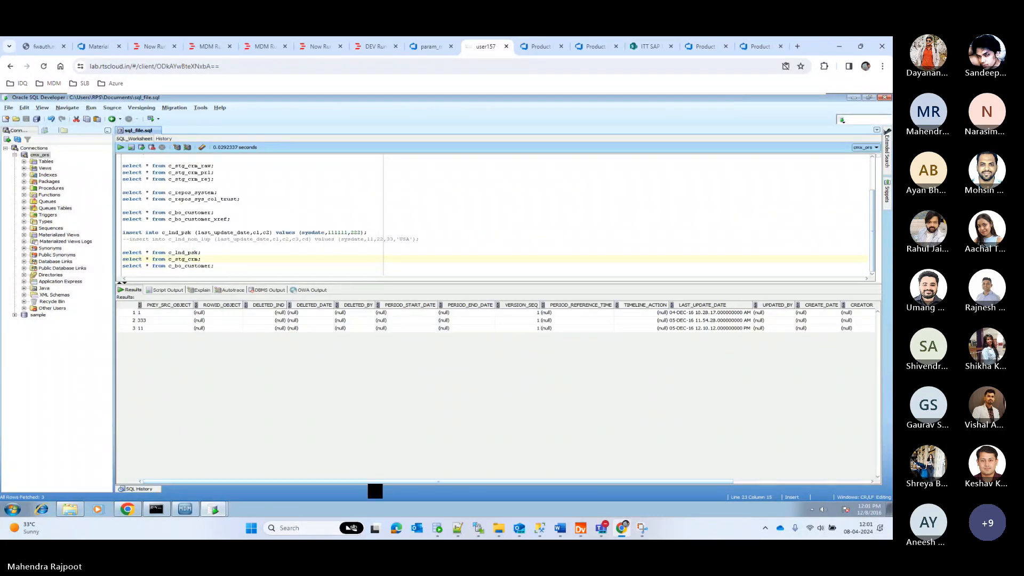
pyautogui.moveTo(368, 483); pyautogui.dragTo(658, 490)
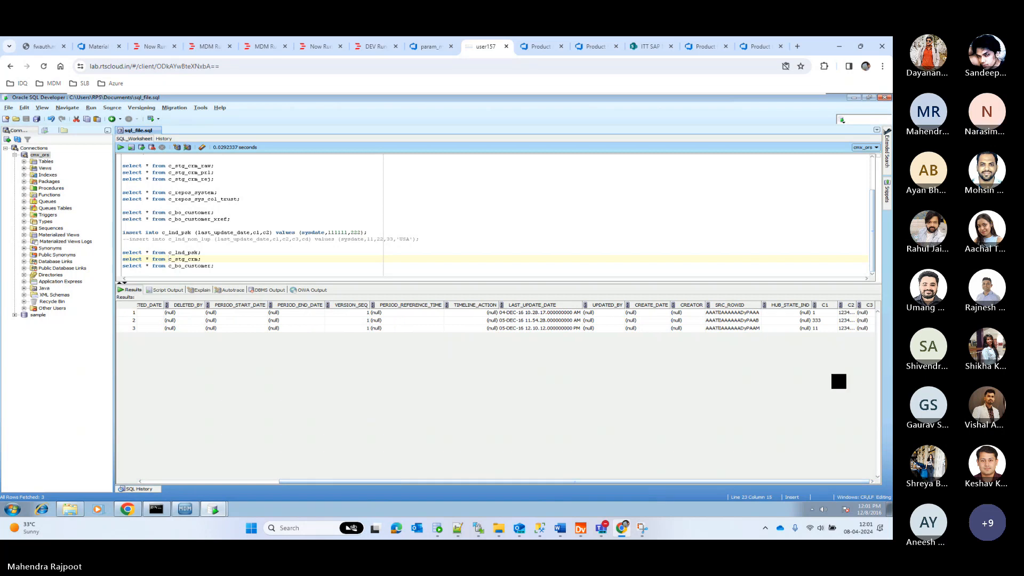
# Change the c_stg_crm query to select only c2,c3, run it and examine the C3 value of the second row.
pyautogui.click(148, 259)
pyautogui.write('c2,c')
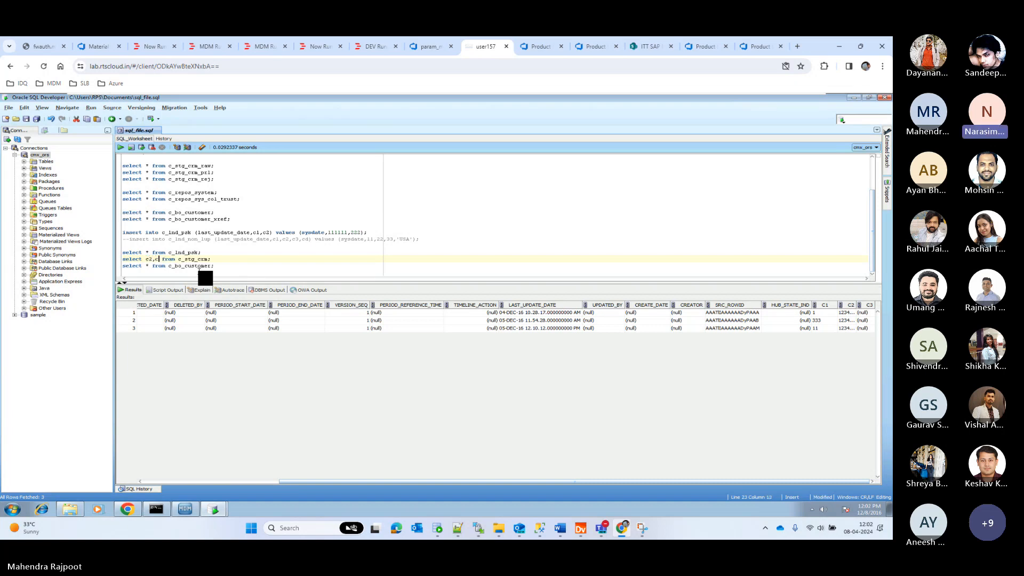
pyautogui.write('3')
pyautogui.hotkey('ctrl', 'Return')
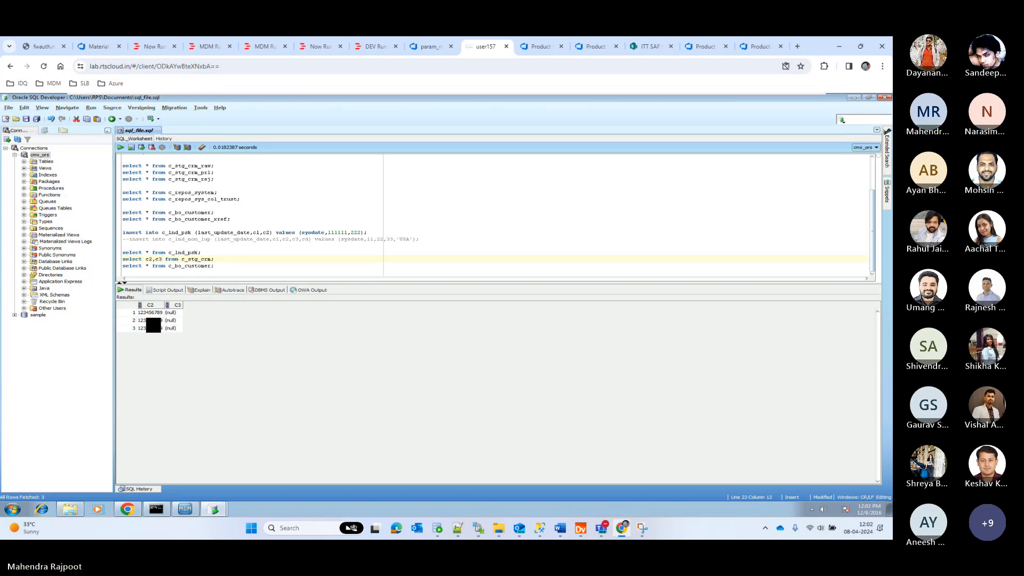
pyautogui.click(170, 321)
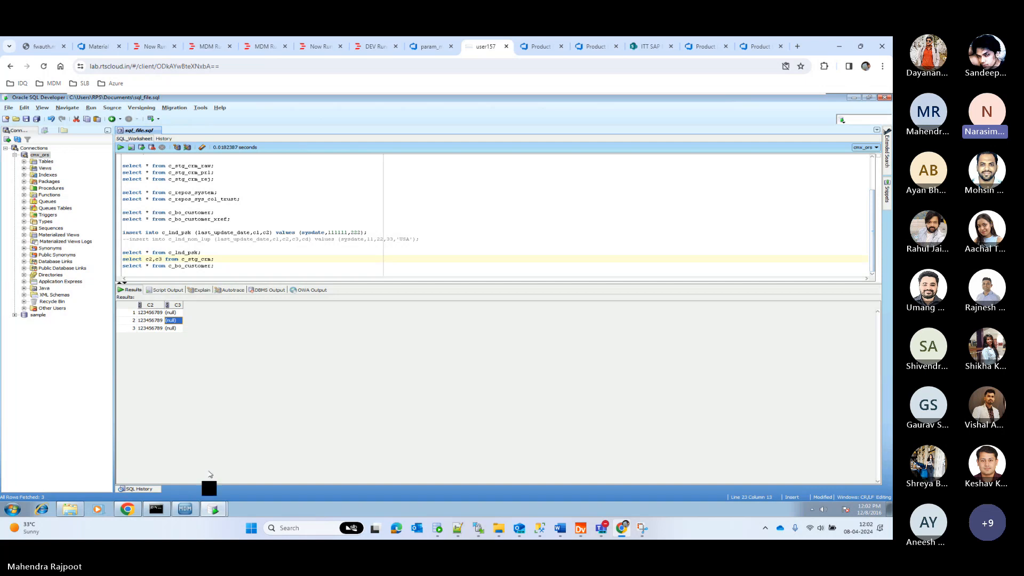
# Switch back to the Informatica MDM Hub Console and open the Mappings tool.
pyautogui.click(195, 512)
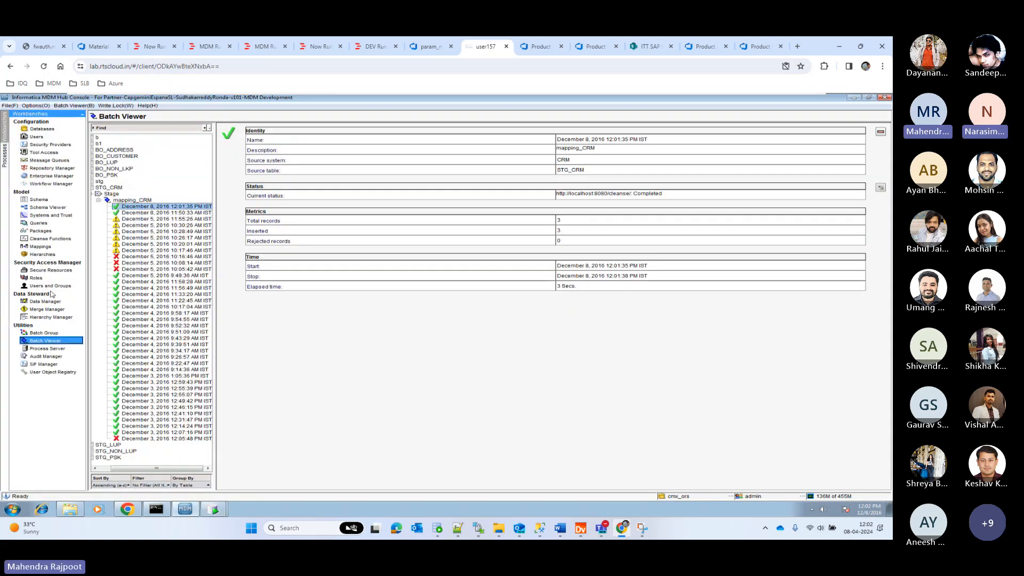
pyautogui.click(40, 247)
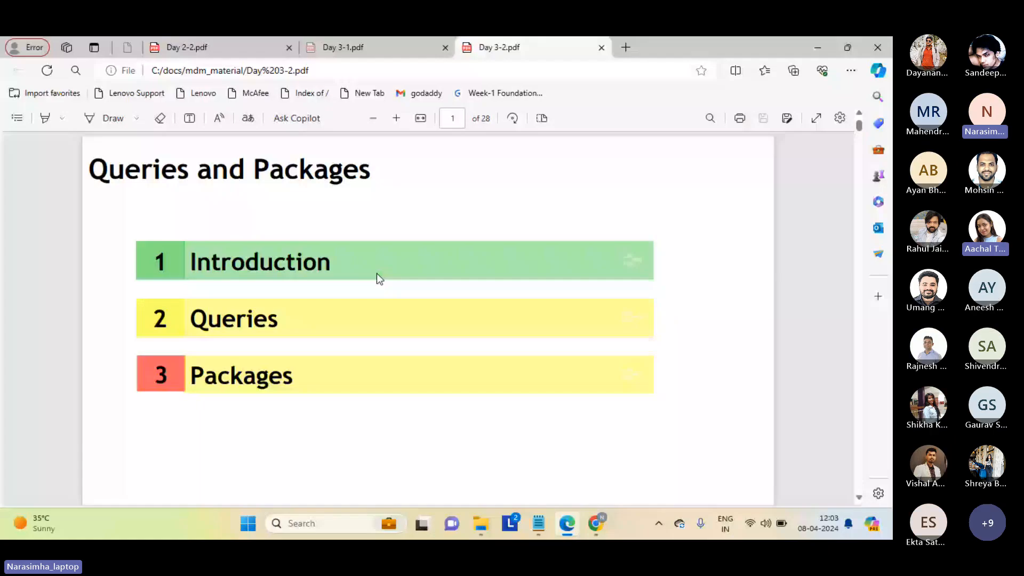
# Bring up Day 3-1.pdf and look through the participants list of the Microsoft Teams meeting.
pyautogui.click(394, 48)
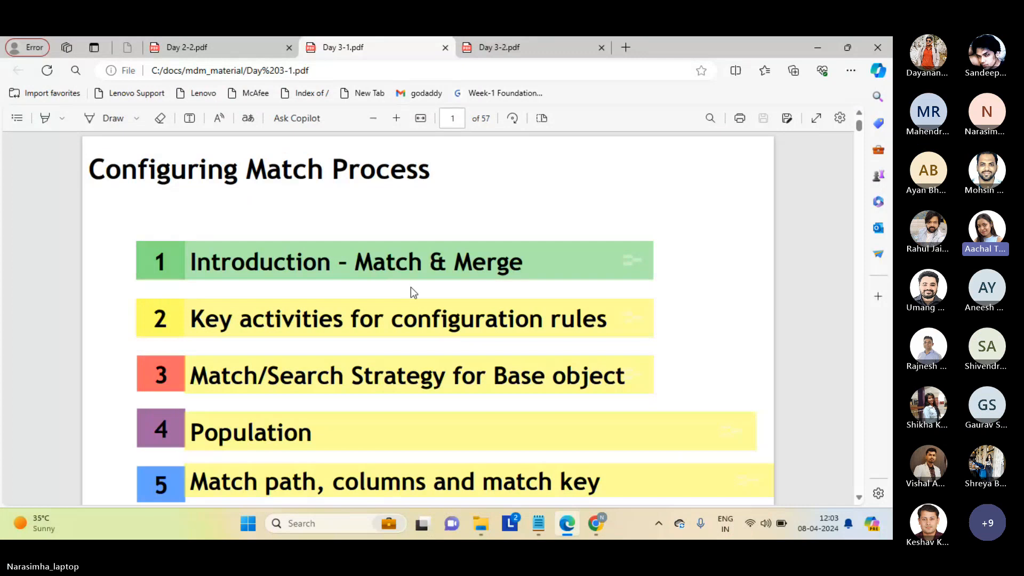
pyautogui.moveTo(596, 524)
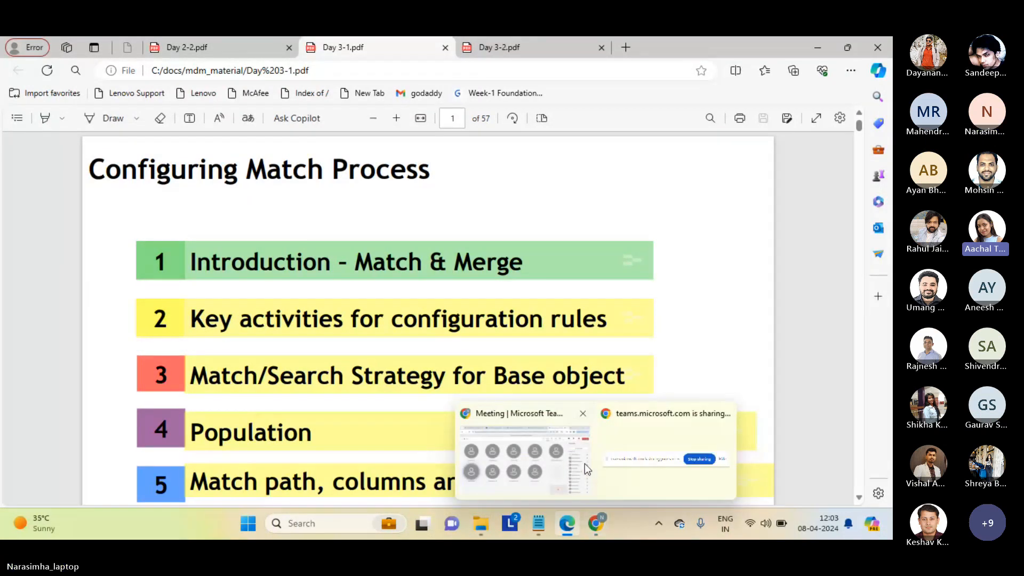
pyautogui.click(533, 462)
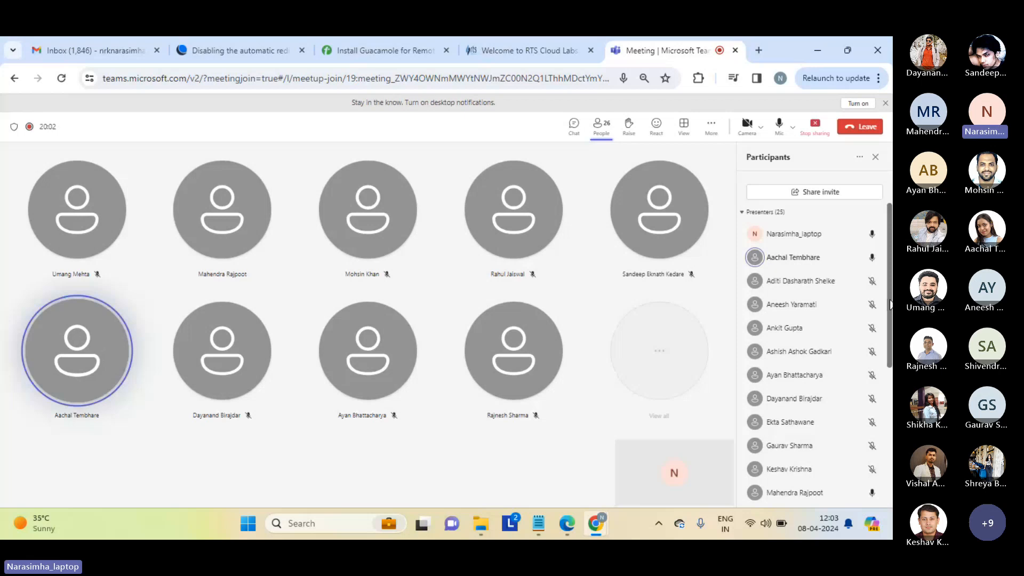
pyautogui.scroll(-1, 889, 293)
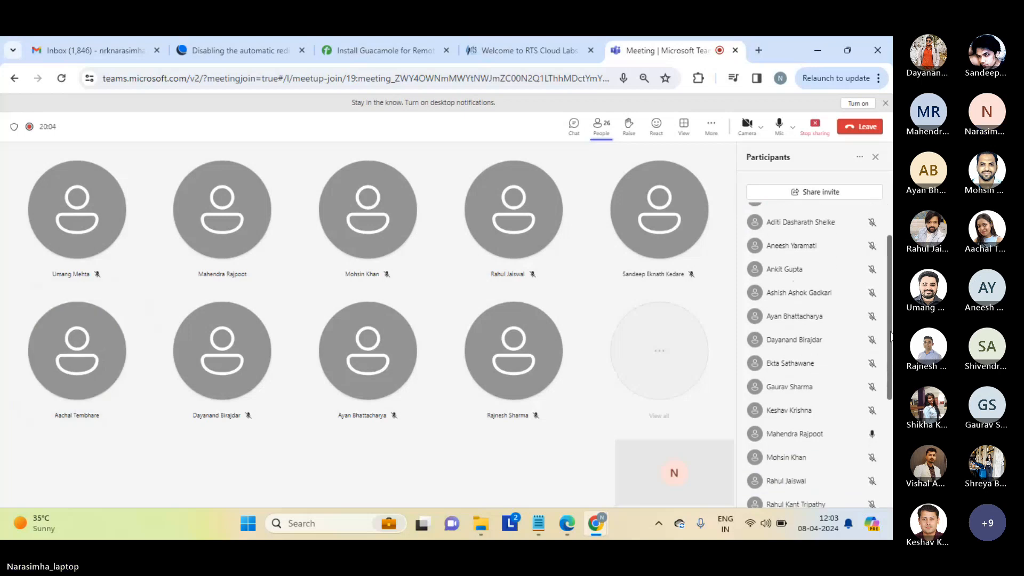
pyautogui.scroll(1, 889, 283)
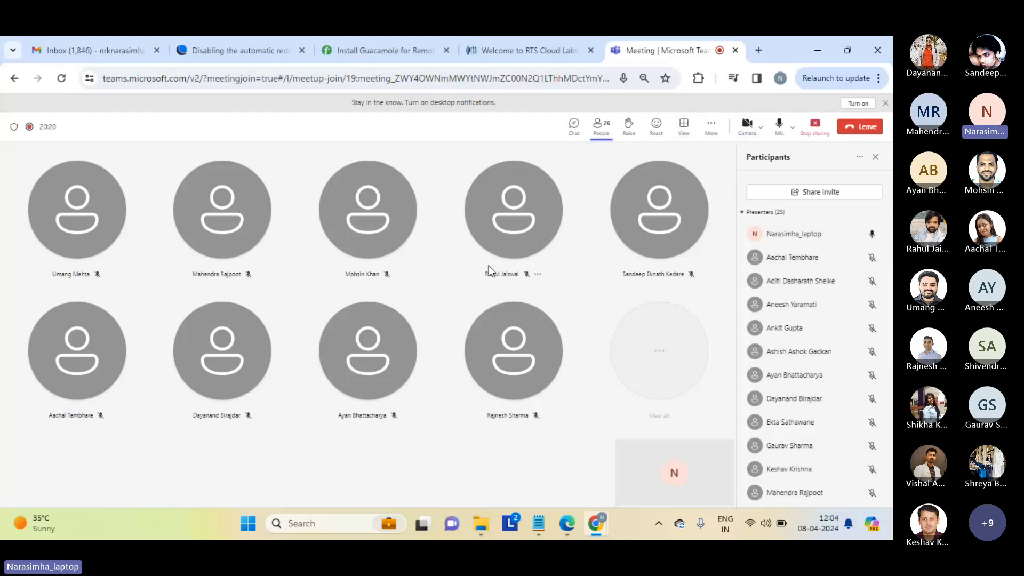
# Return to Day 3-1.pdf in Edge and examine its title, Configuring Match Process.
pyautogui.moveTo(567, 523)
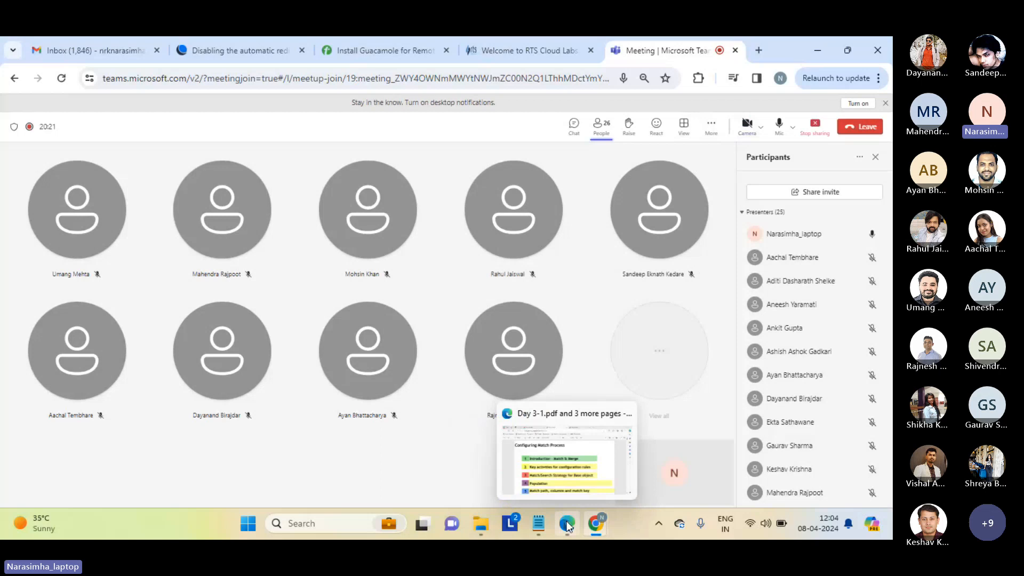
pyautogui.click(566, 470)
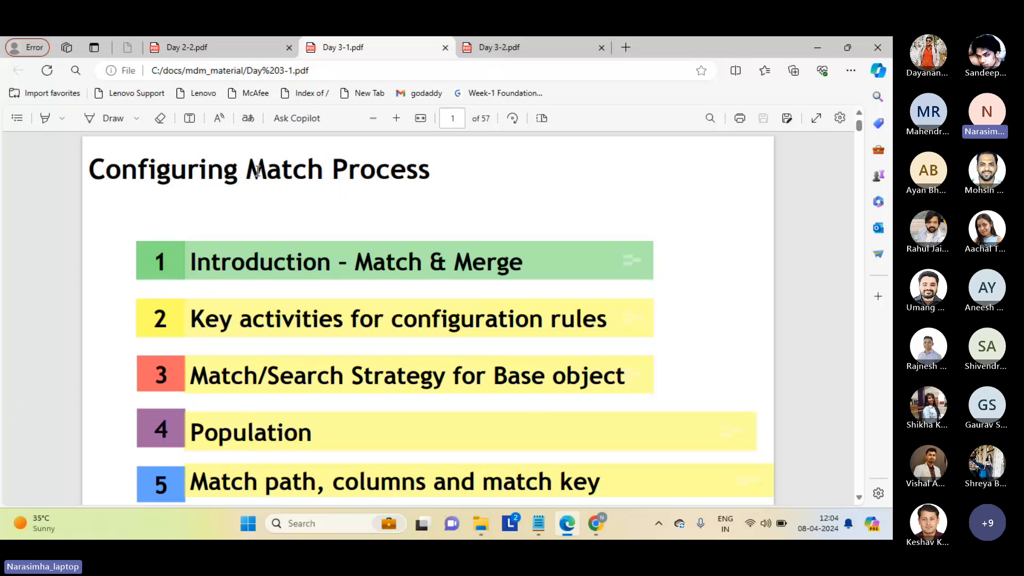
pyautogui.moveTo(257, 171); pyautogui.dragTo(454, 180)
pyautogui.click(454, 180)
# Switch to the day_1_2 notes in Notepad and add the heading "match:" at the very start, followed by blank lines.
pyautogui.moveTo(538, 521)
pyautogui.click(555, 464)
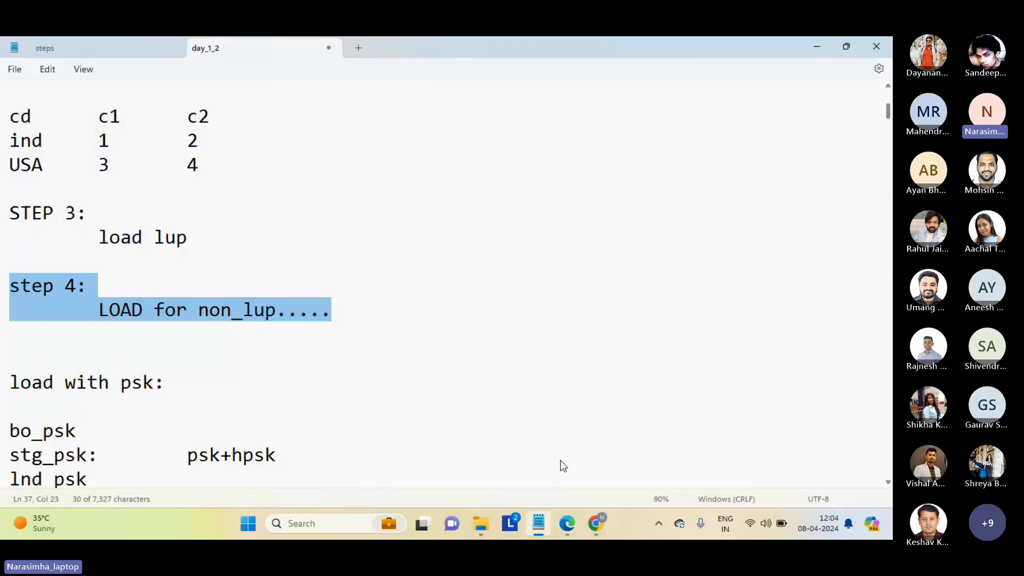
pyautogui.click(344, 190)
pyautogui.hotkey('ctrl', 'Home')
pyautogui.press('Return')
pyautogui.press('Return')
pyautogui.press('Return')
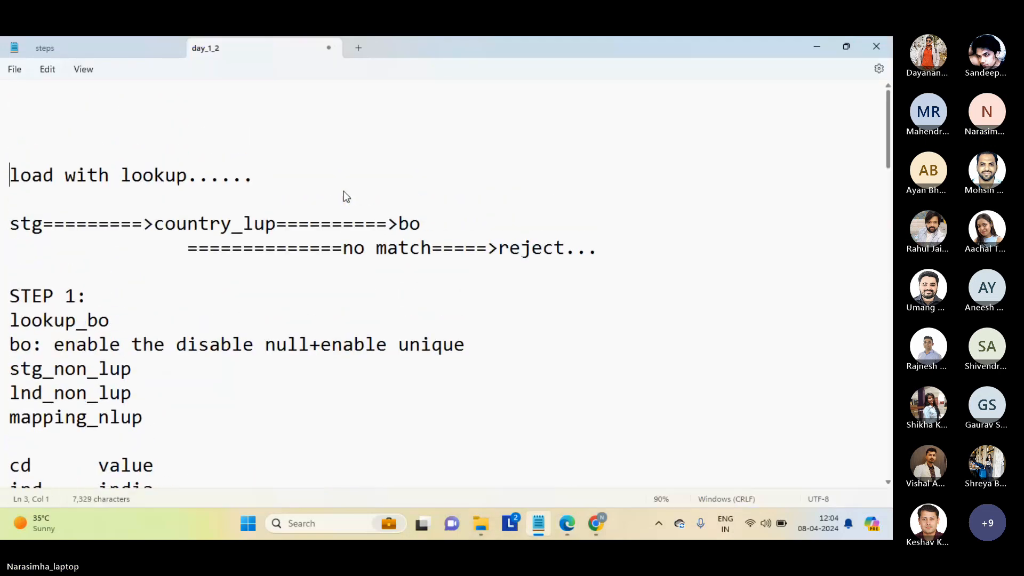
pyautogui.press('Up')
pyautogui.press('Up')
pyautogui.press('Up')
pyautogui.write('match:')
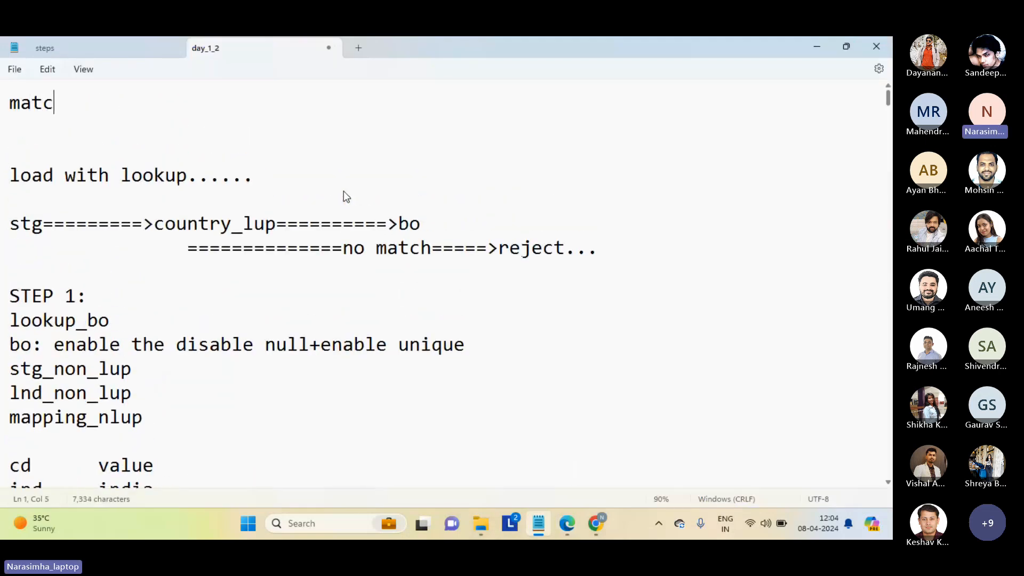
pyautogui.press('Return')
pyautogui.press('Return')
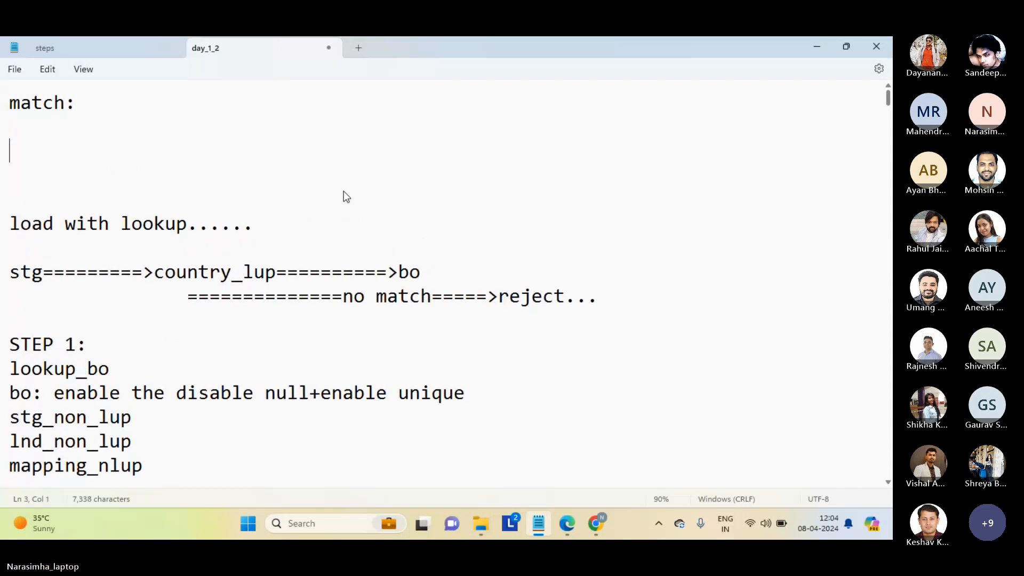
# Glance at Day 3-1.pdf, return to the day_1_2 notes, and add extra blank lines and the entry "dups" below "match:".
pyautogui.hotkey('alt', 'Tab')
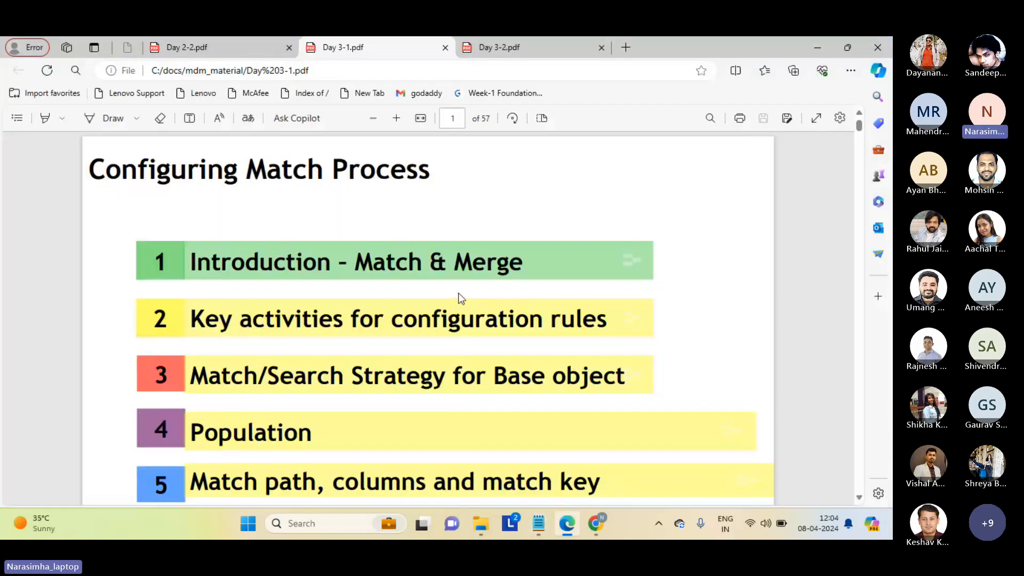
pyautogui.hotkey('alt', 'Tab')
pyautogui.click(85, 132)
pyautogui.press('Return')
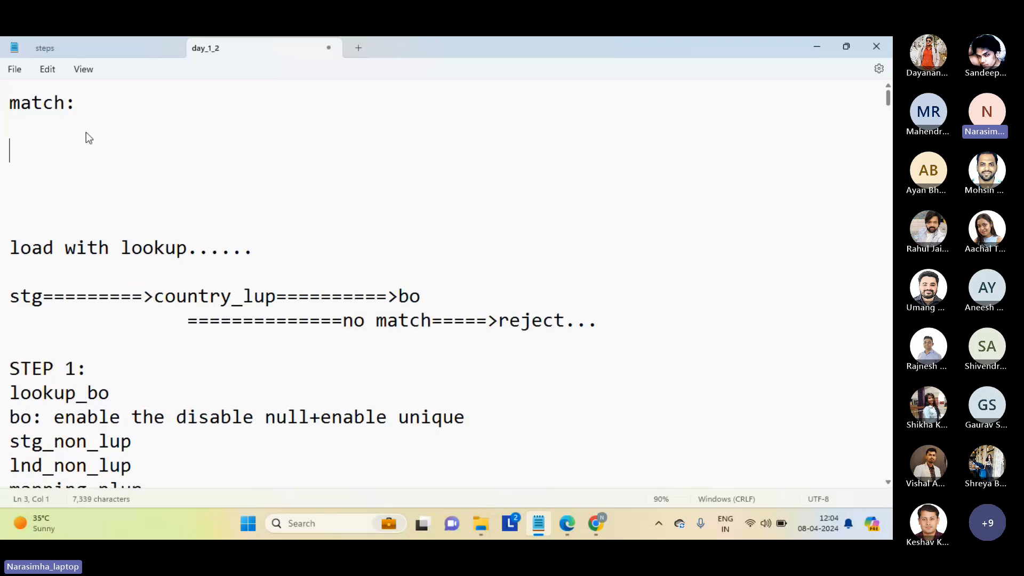
pyautogui.click(85, 138)
pyautogui.press('Return')
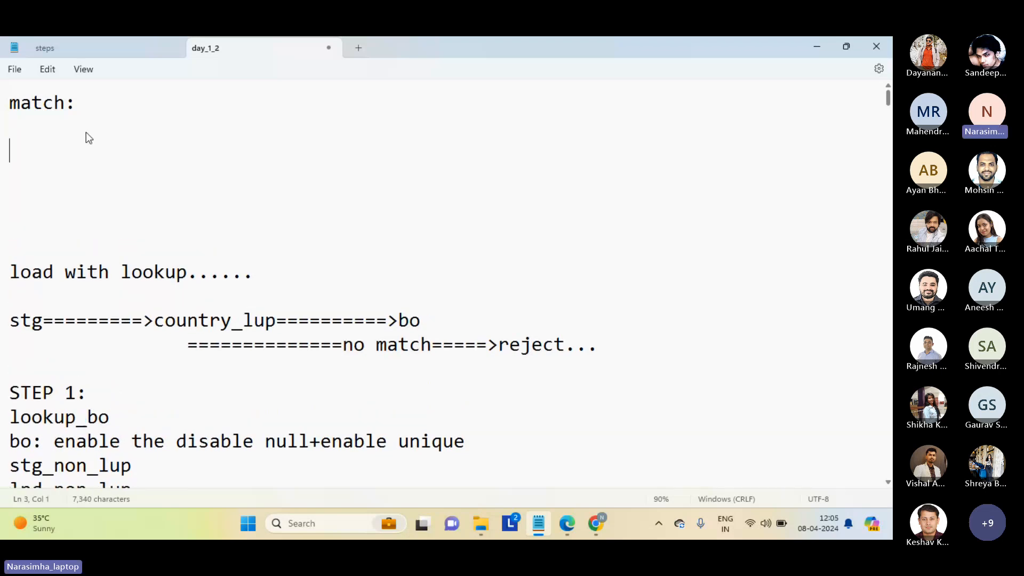
pyautogui.write('dups')
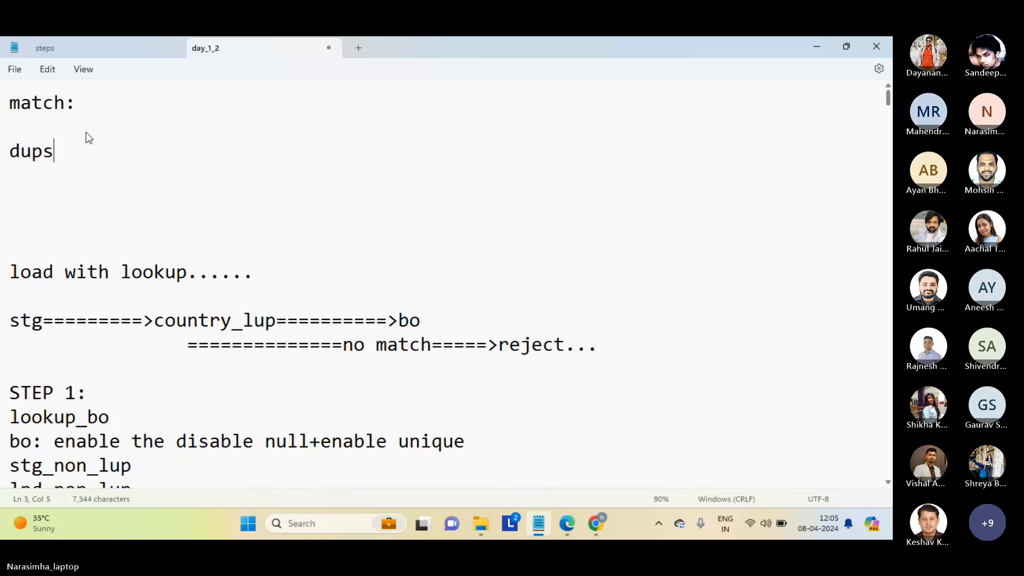
# List "exact" and "probable" as indented lines under "dups" in the notes.
pyautogui.press('Return')
pyautogui.press('Tab')
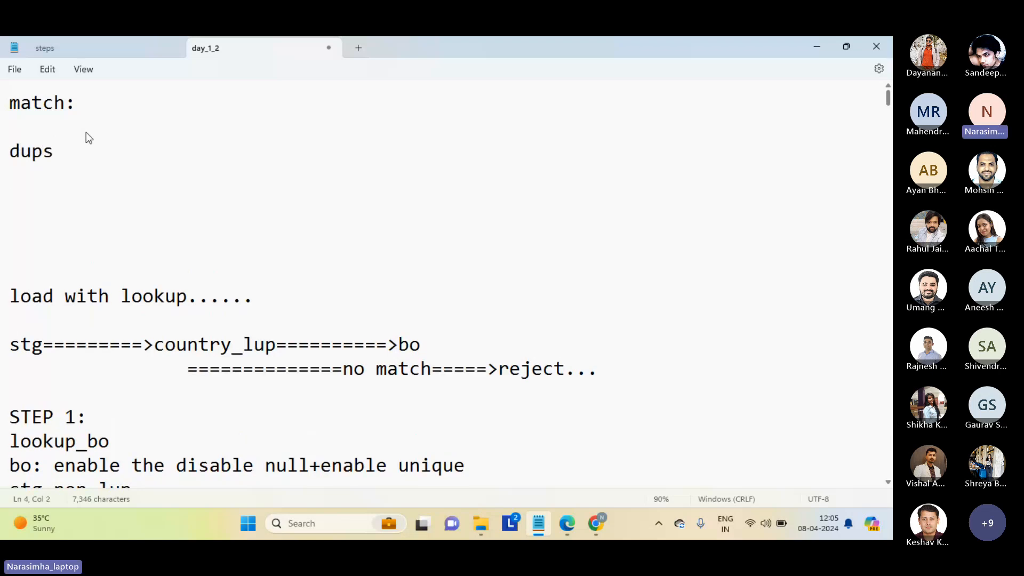
pyautogui.write('exact')
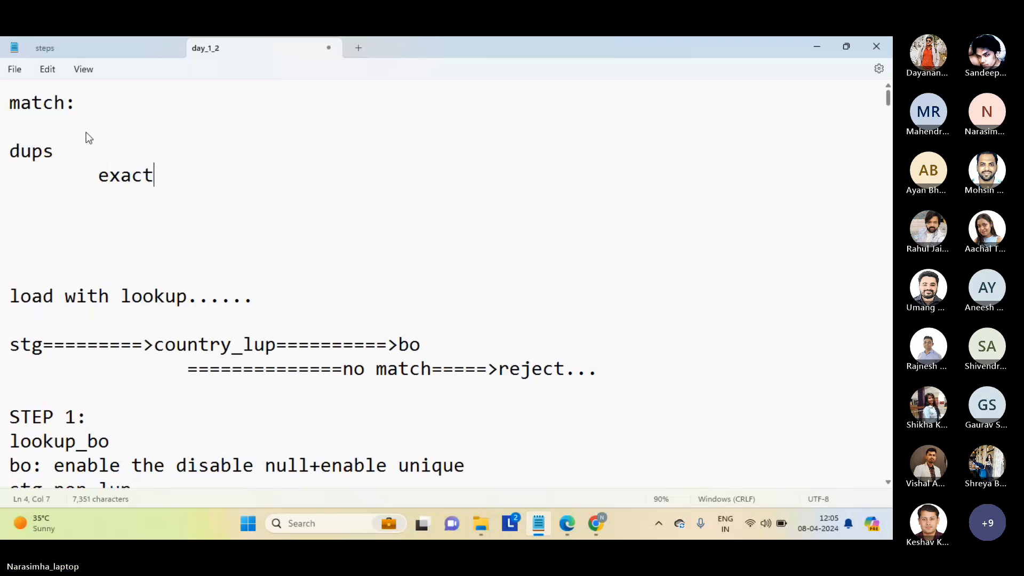
pyautogui.press('Return')
pyautogui.press('Tab')
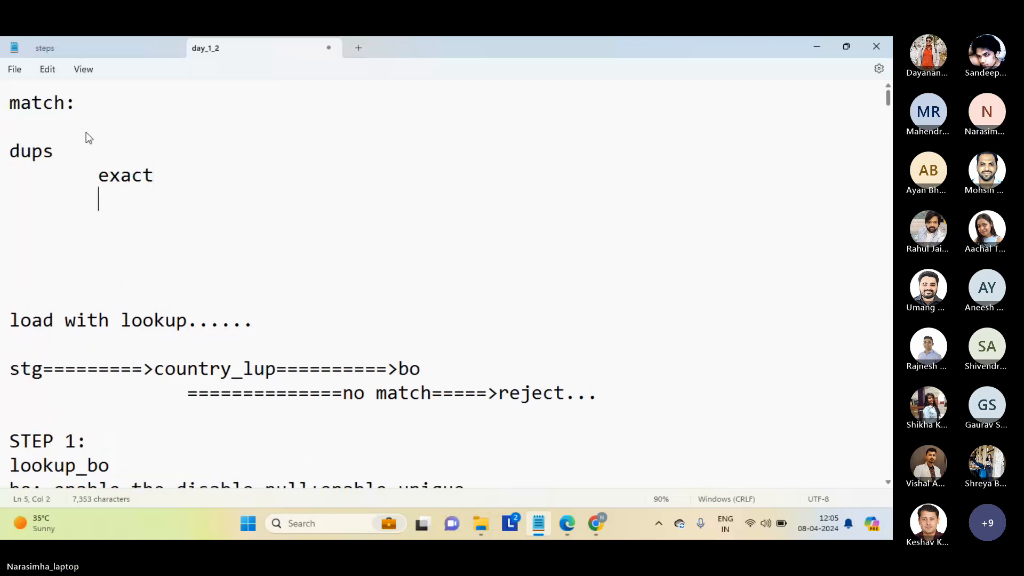
pyautogui.write('probable')
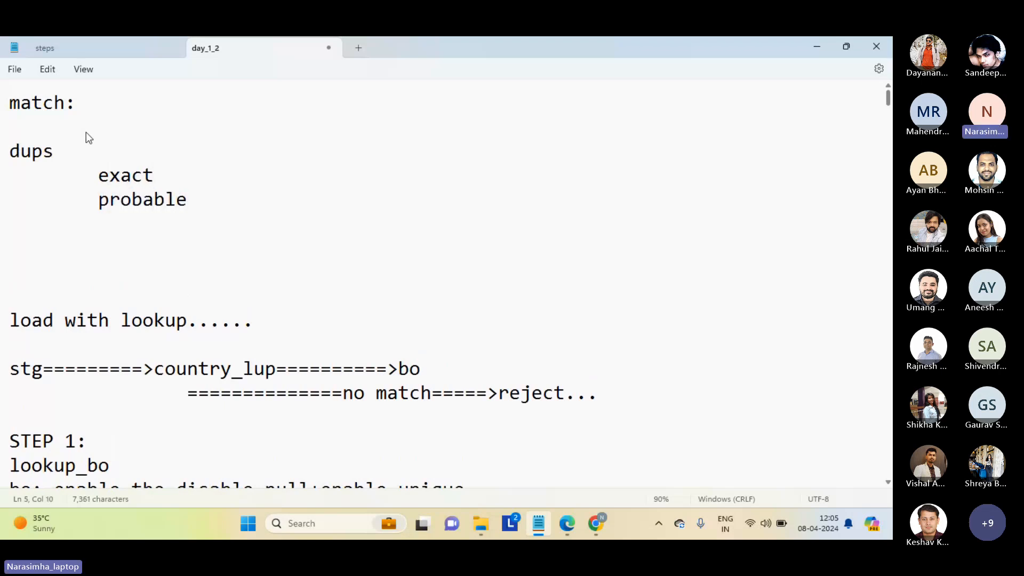
pyautogui.press('Return')
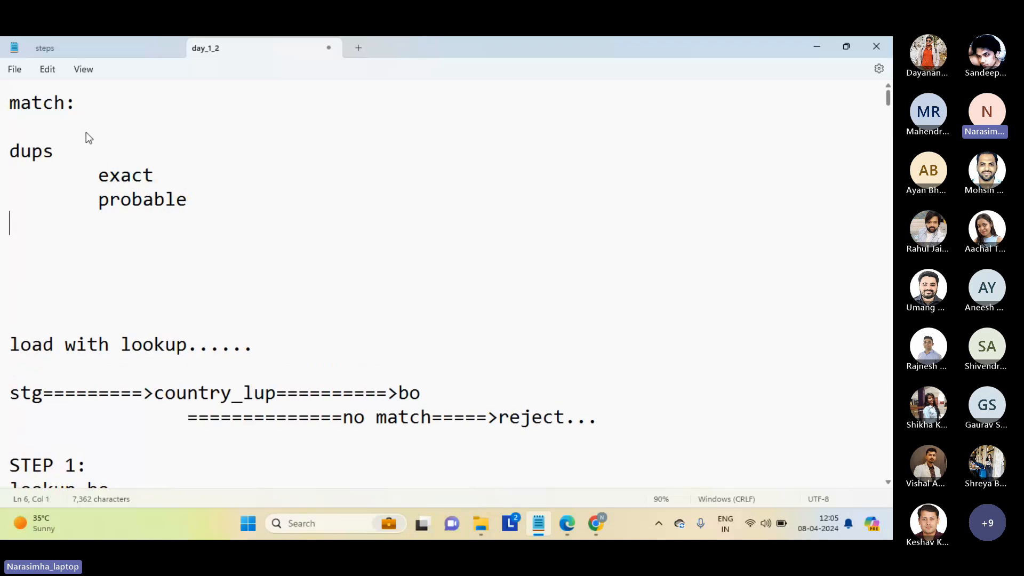
# Add "100%" on a further-indented line beneath "exact" in the day_1_2 notes.
pyautogui.click(181, 171)
pyautogui.press('Return')
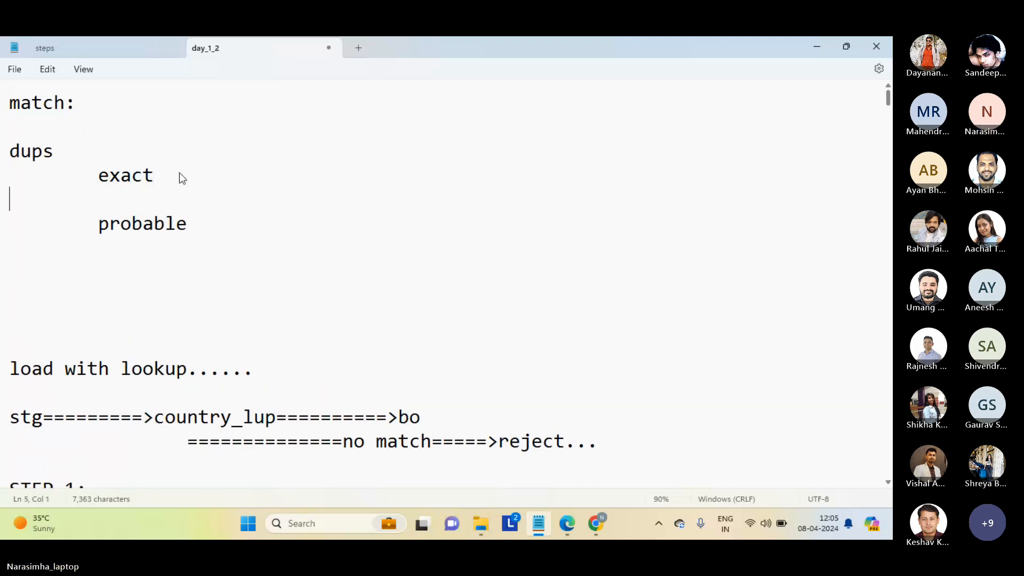
pyautogui.press('Tab')
pyautogui.press('Tab')
pyautogui.write('100%')
# Add "<=100" on a further-indented line beneath "probable", followed by a new blank line.
pyautogui.press('Down')
pyautogui.press('Return')
pyautogui.press('Tab')
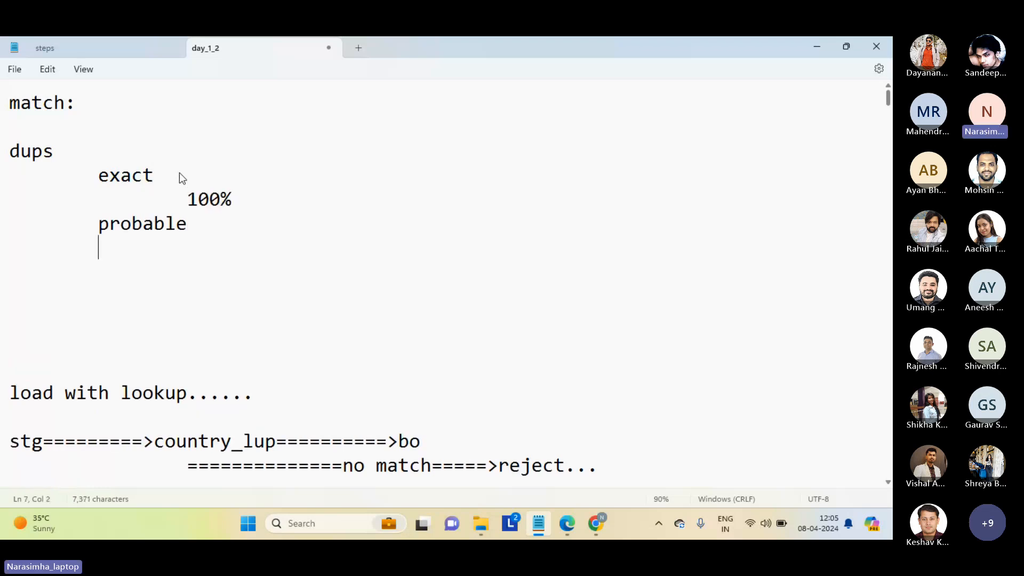
pyautogui.press('Tab')
pyautogui.write('<=100')
pyautogui.press('Return')
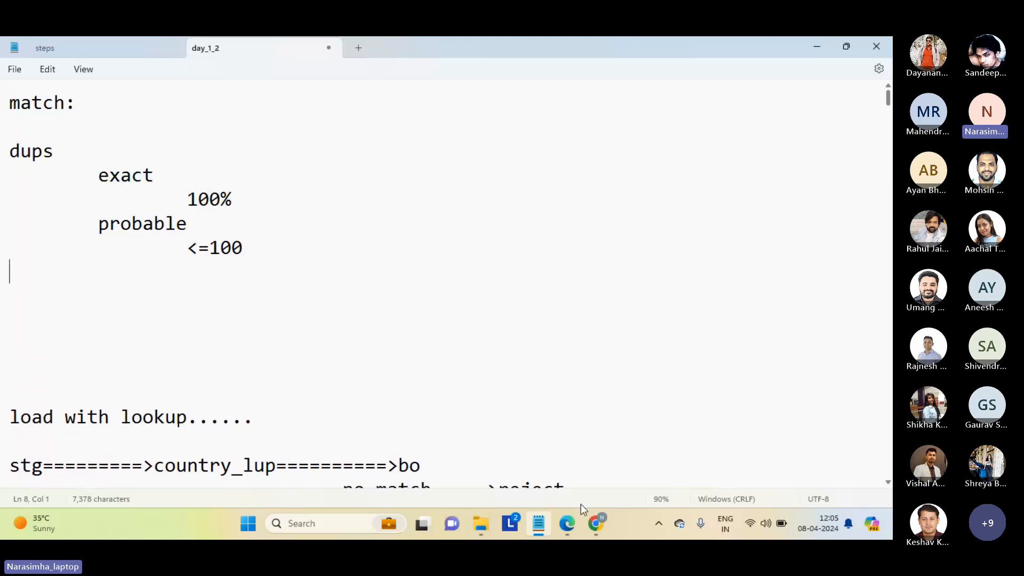
# Switch to Day 3-1.pdf in Edge and examine the agenda items "Introduction – Match & Merge" and "Key activities for configuration rules".
pyautogui.click(552, 469)
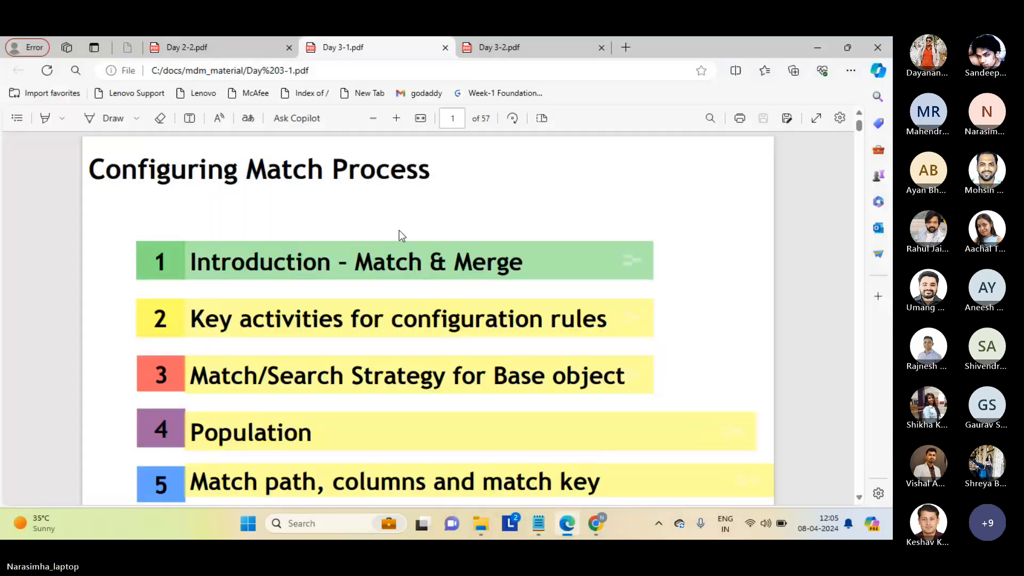
pyautogui.moveTo(356, 261); pyautogui.dragTo(544, 272)
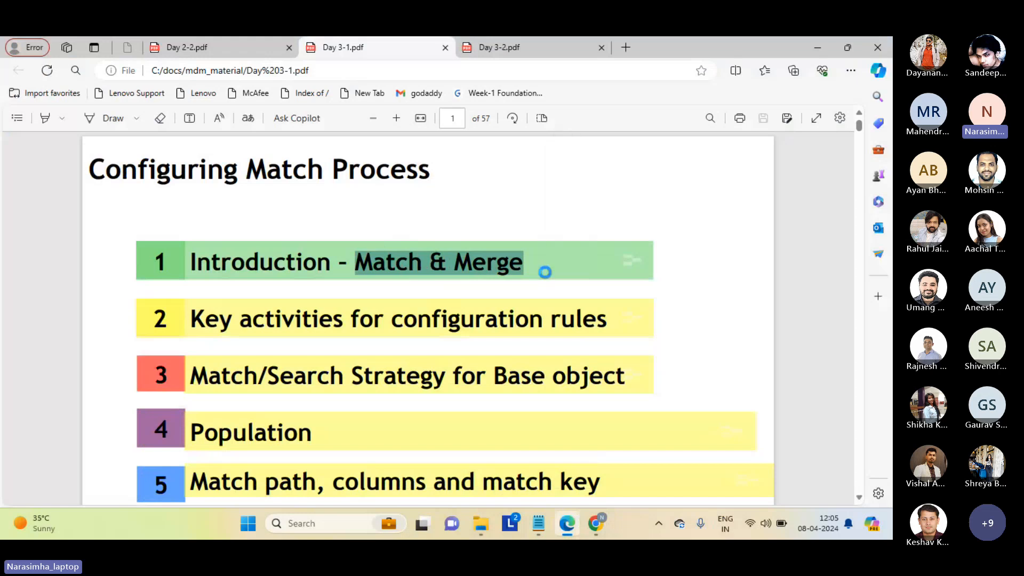
pyautogui.click(545, 273)
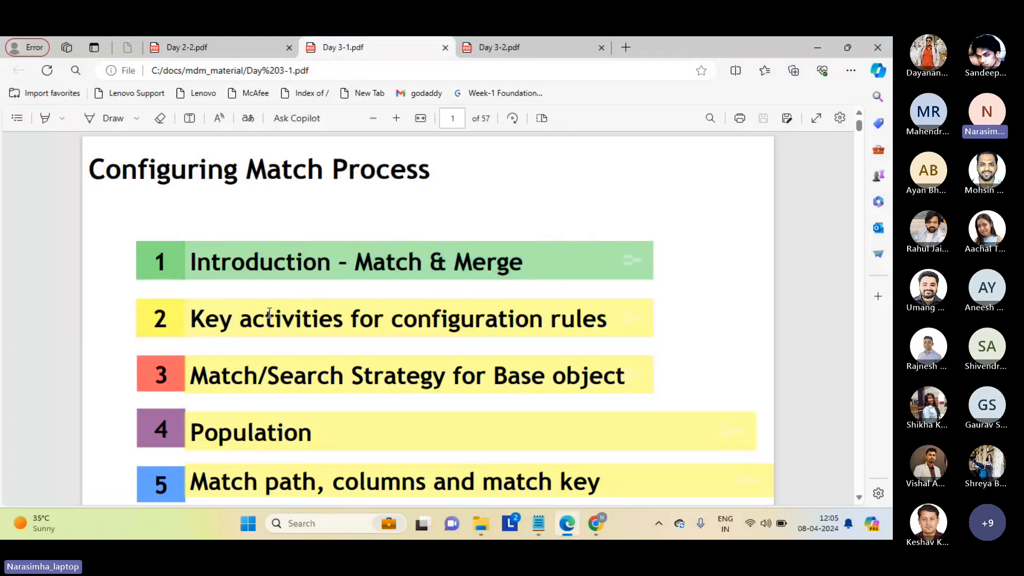
pyautogui.moveTo(191, 319); pyautogui.dragTo(526, 338)
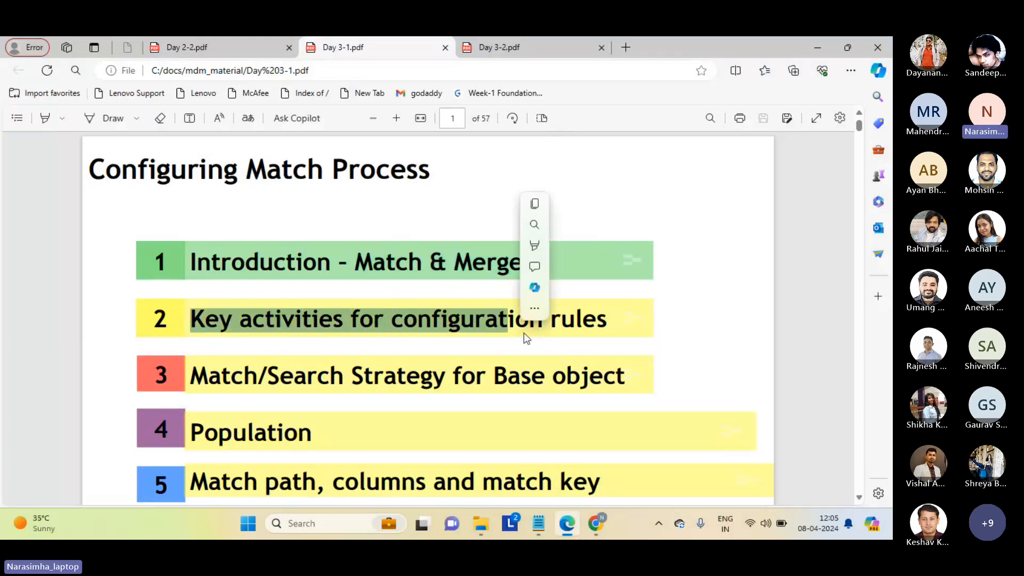
pyautogui.doubleClick(606, 327)
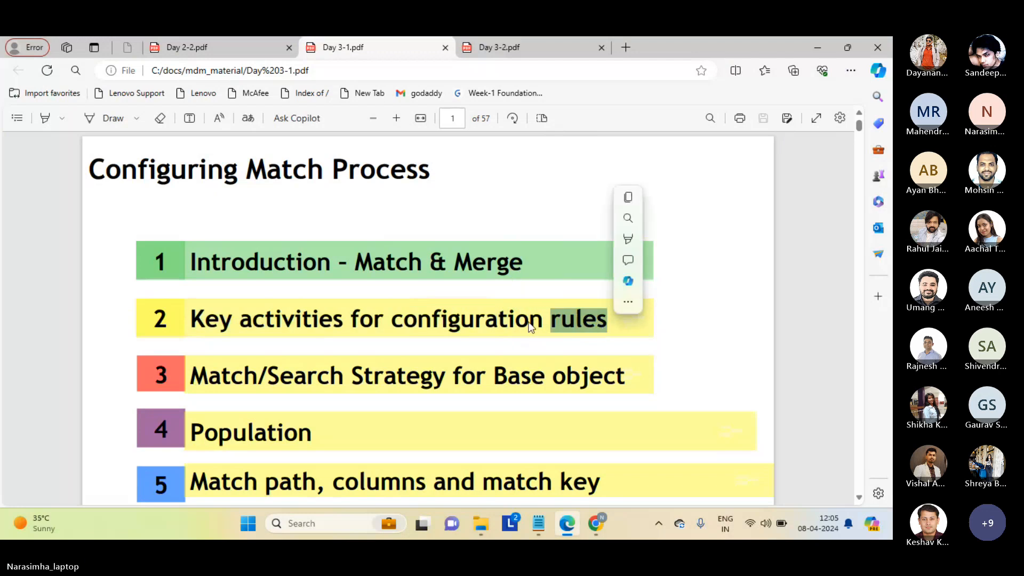
pyautogui.click(486, 319)
pyautogui.doubleClick(484, 318)
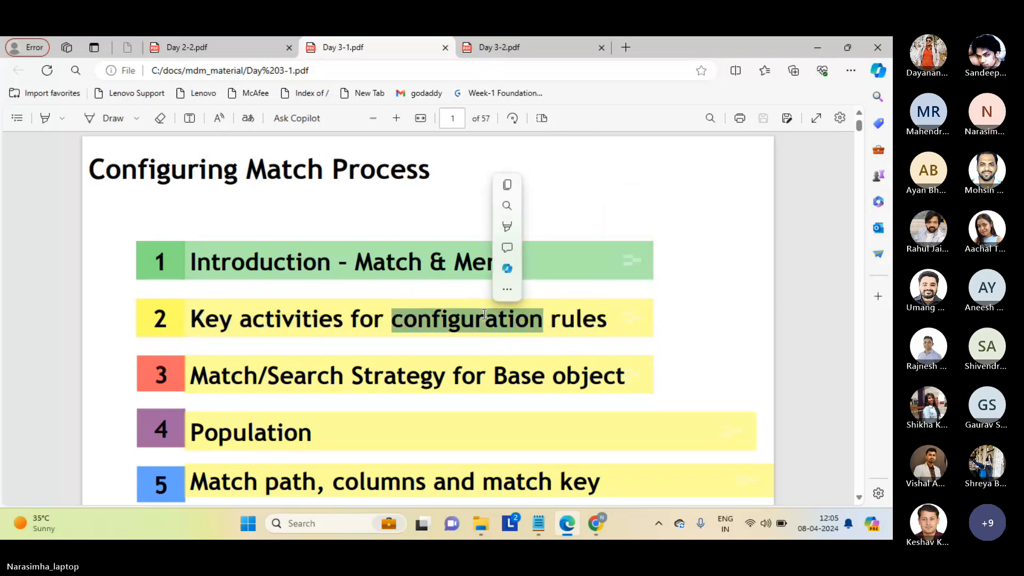
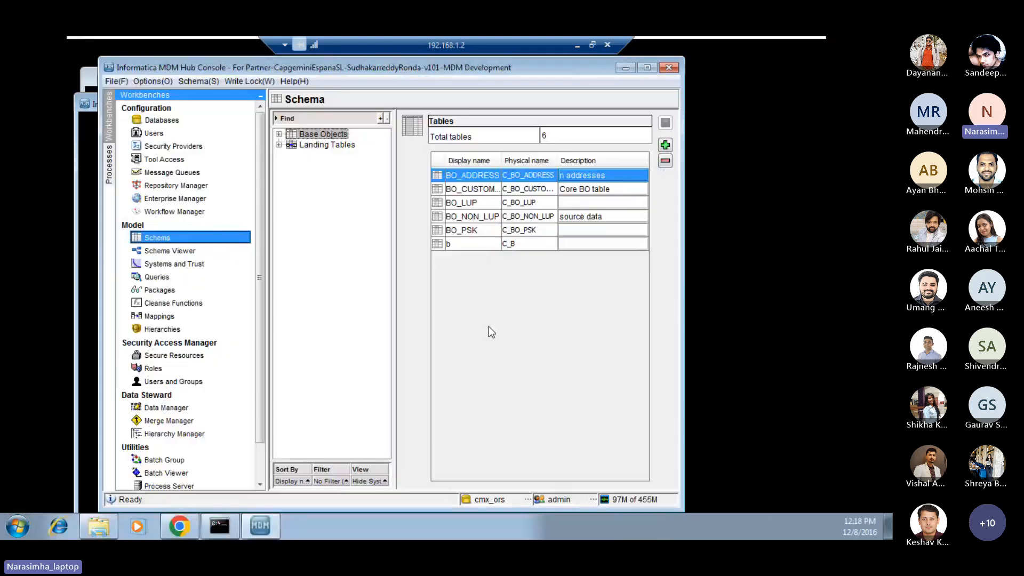
# Maximize the Hub Console and display the column definitions of the BO_CUSTOMER base object.
pyautogui.click(647, 67)
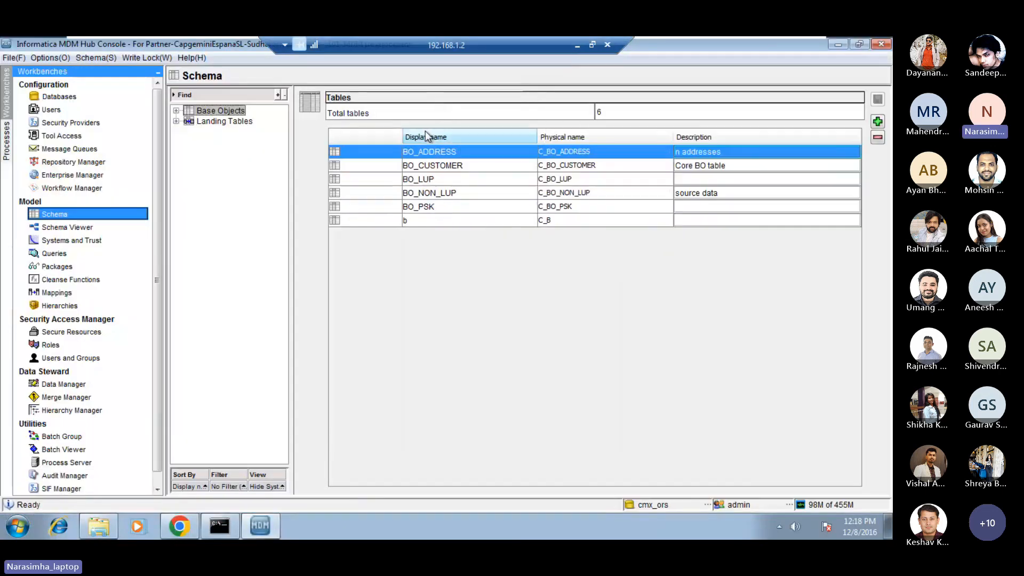
pyautogui.click(176, 111)
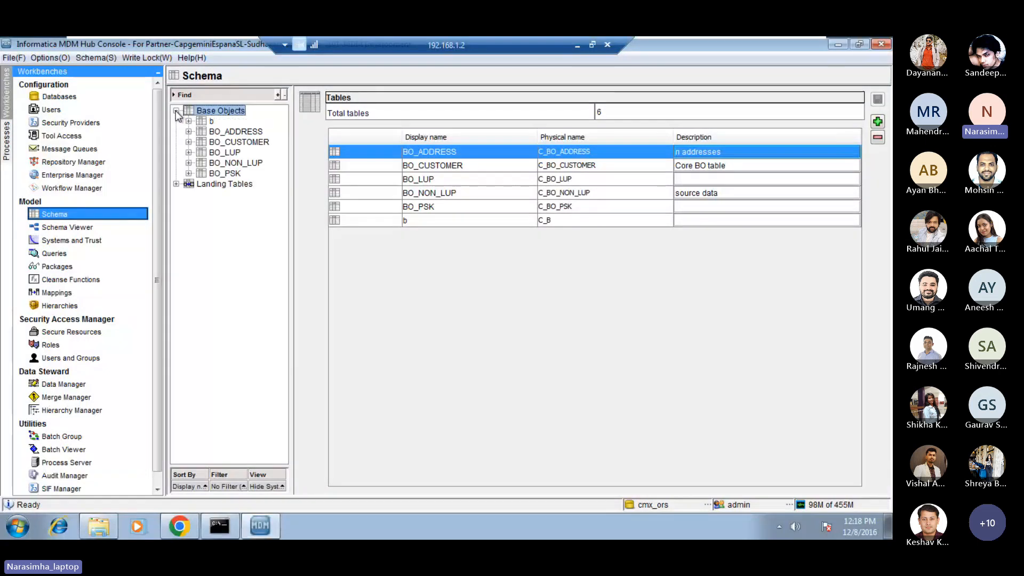
pyautogui.click(189, 142)
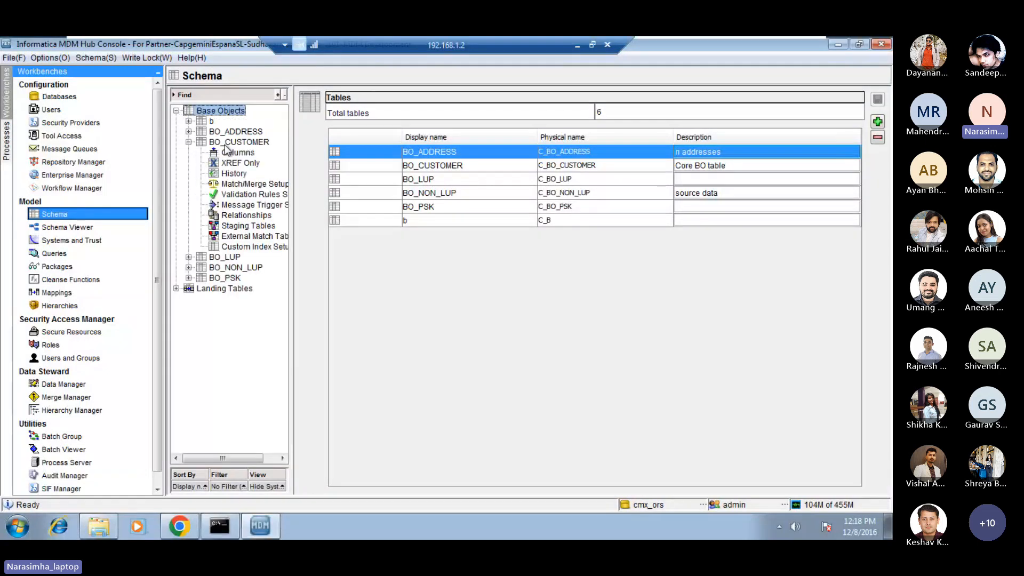
pyautogui.click(246, 144)
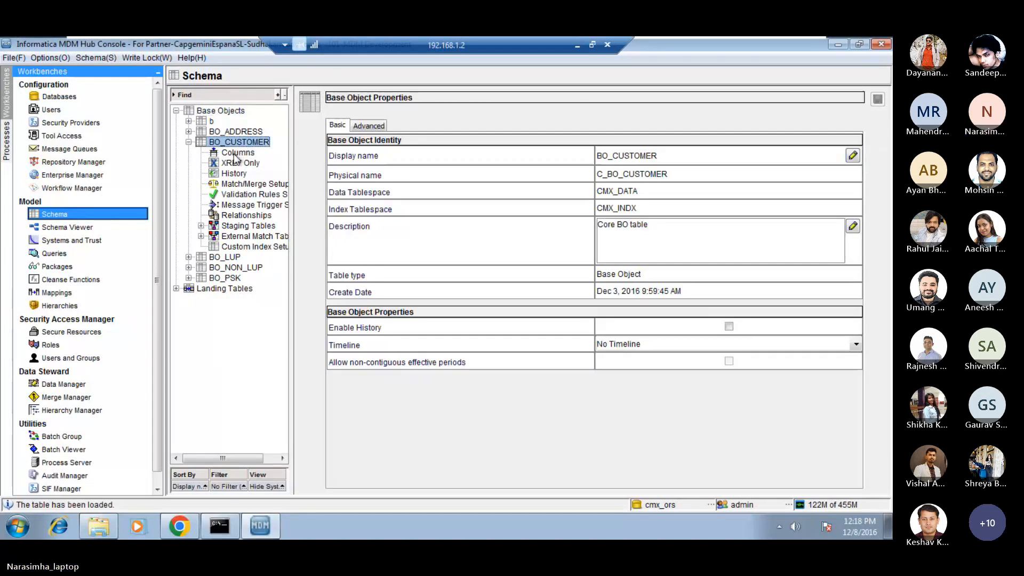
pyautogui.click(236, 153)
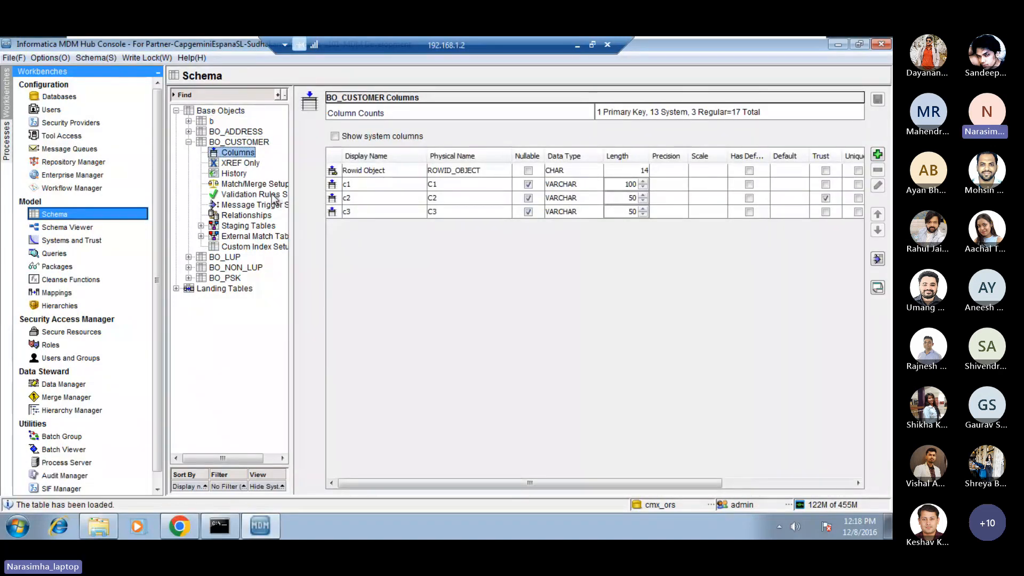
# Open BO_CUSTOMER's Match/Merge setup and review its properties and the fuzzy match column settings.
pyautogui.click(236, 184)
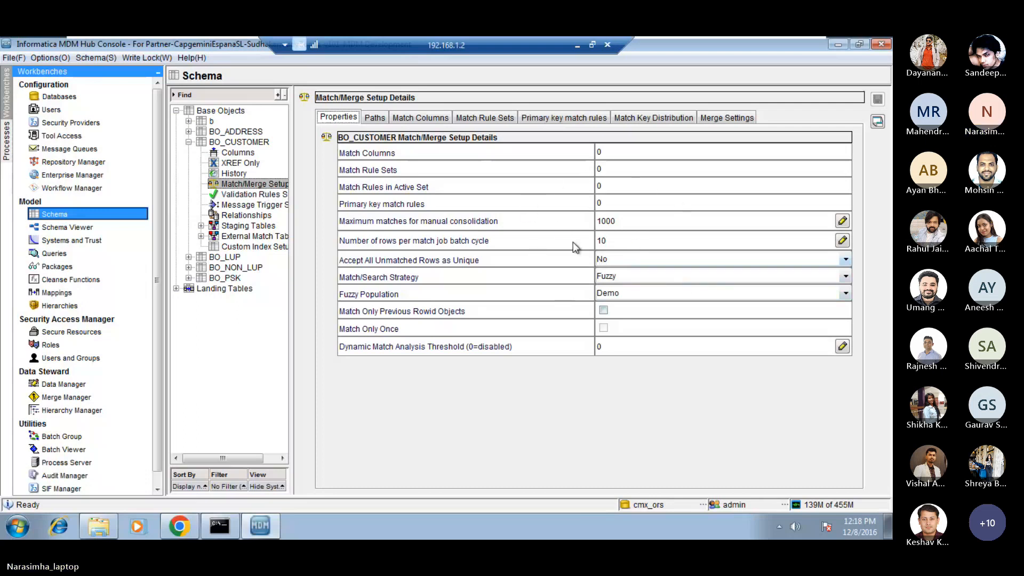
pyautogui.click(610, 152)
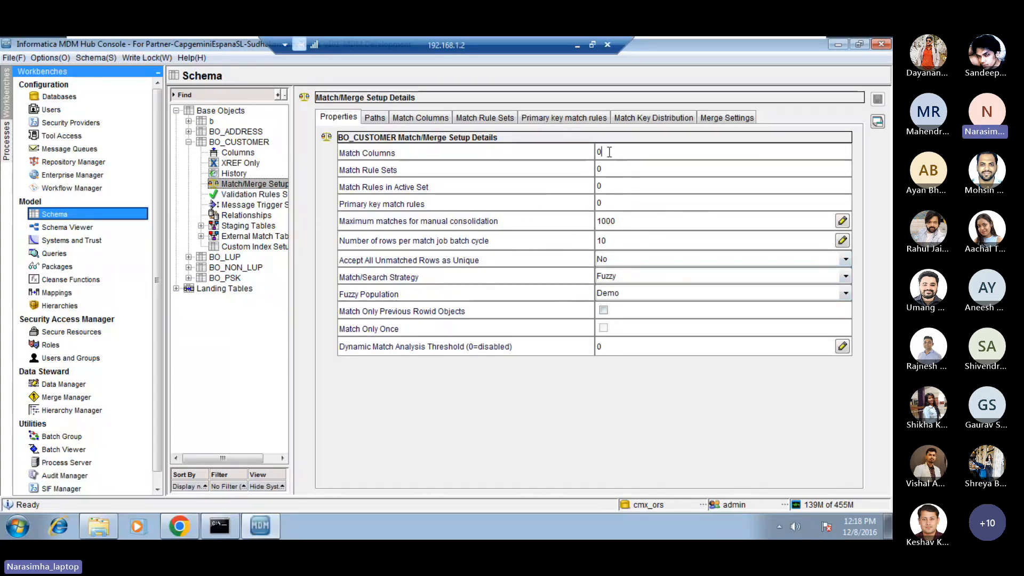
pyautogui.doubleClick(609, 152)
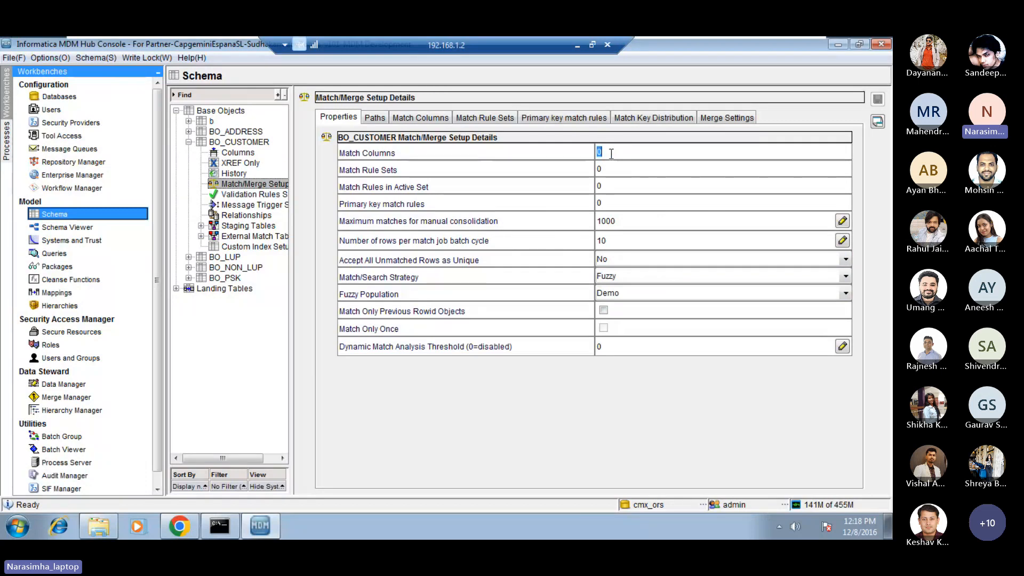
pyautogui.click(426, 119)
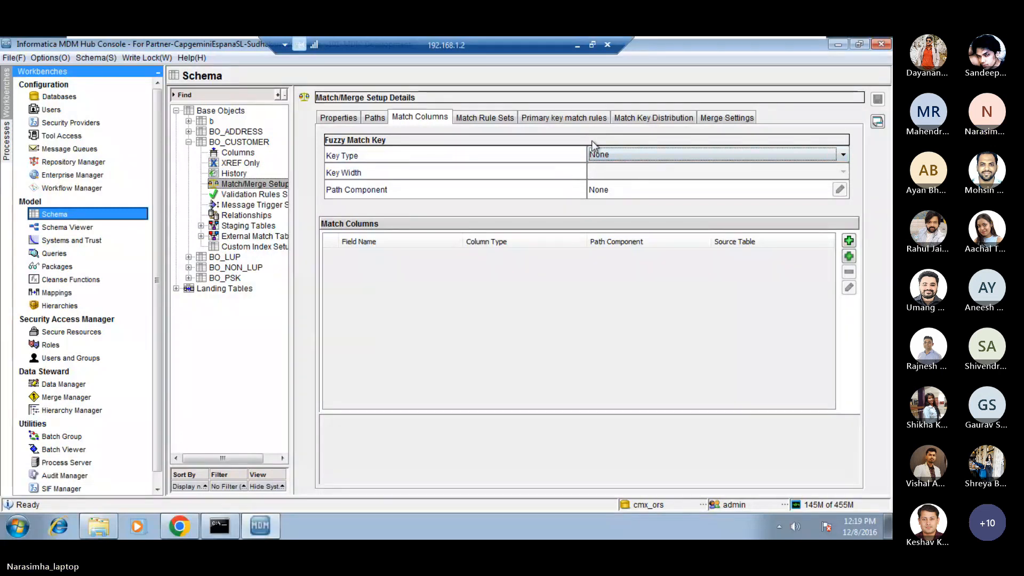
pyautogui.click(339, 119)
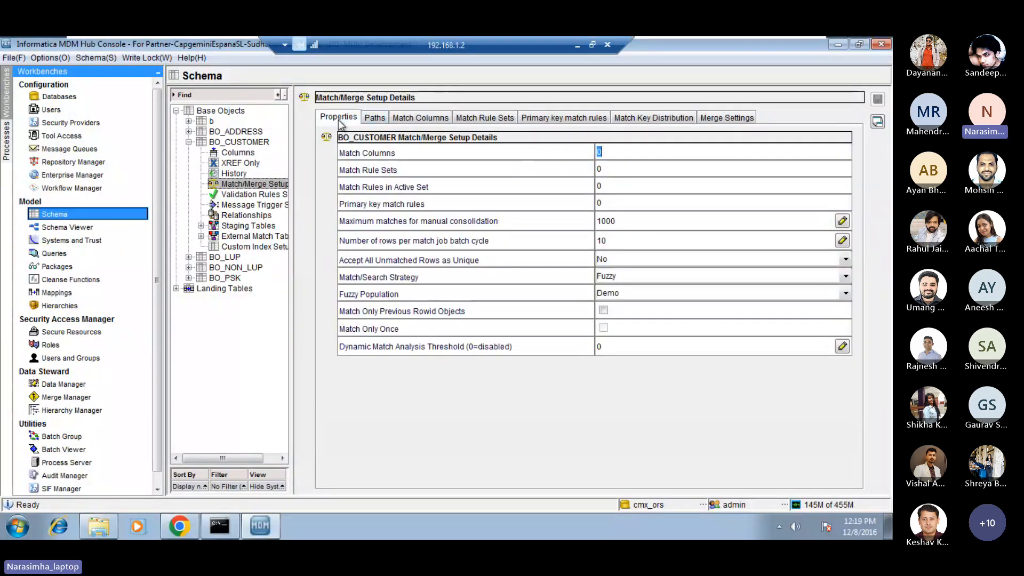
# Set BO_CUSTOMER's Match/Search Strategy to Exact and check how the match column settings change.
pyautogui.click(651, 276)
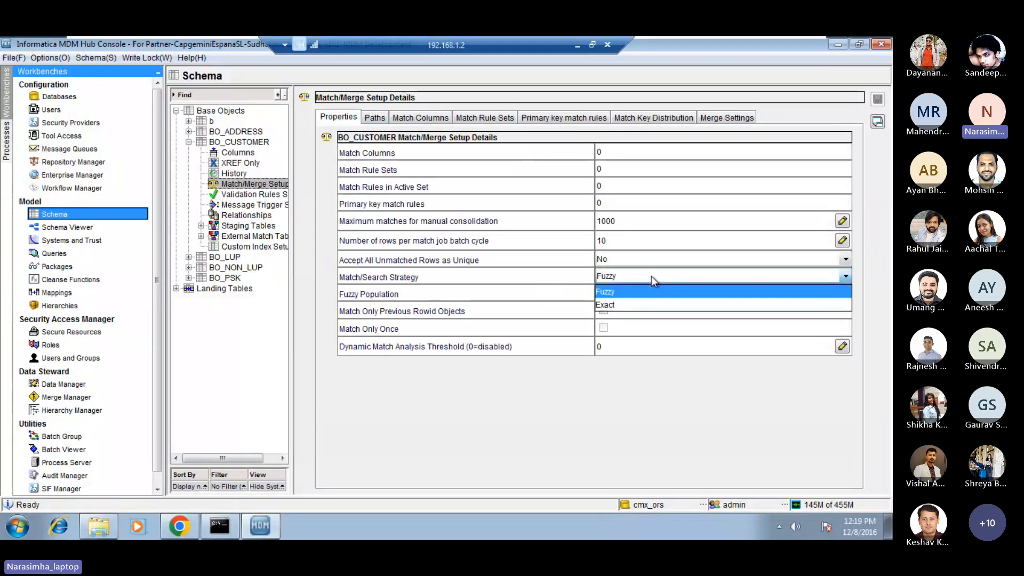
pyautogui.click(620, 305)
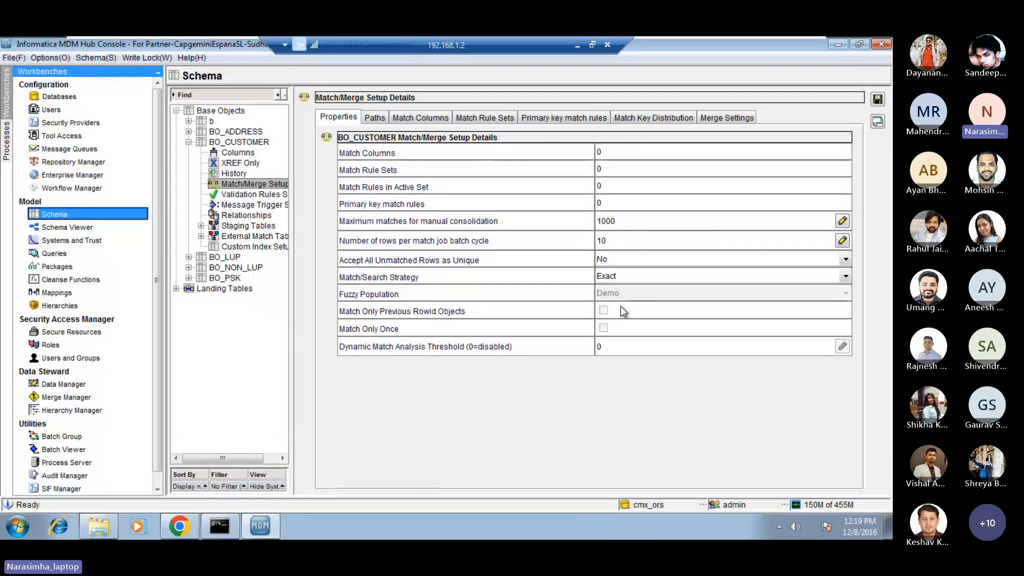
pyautogui.click(421, 117)
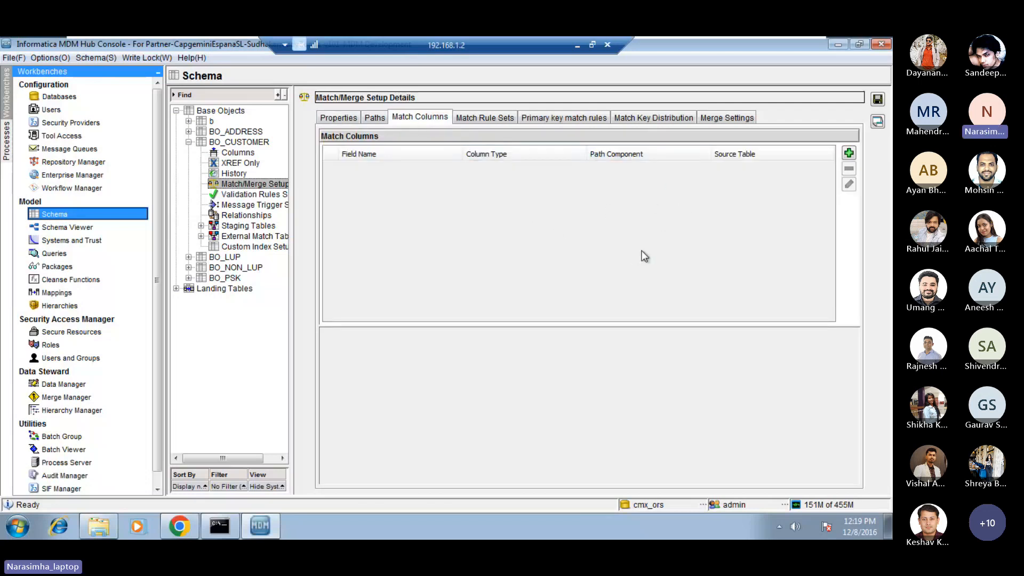
pyautogui.click(338, 118)
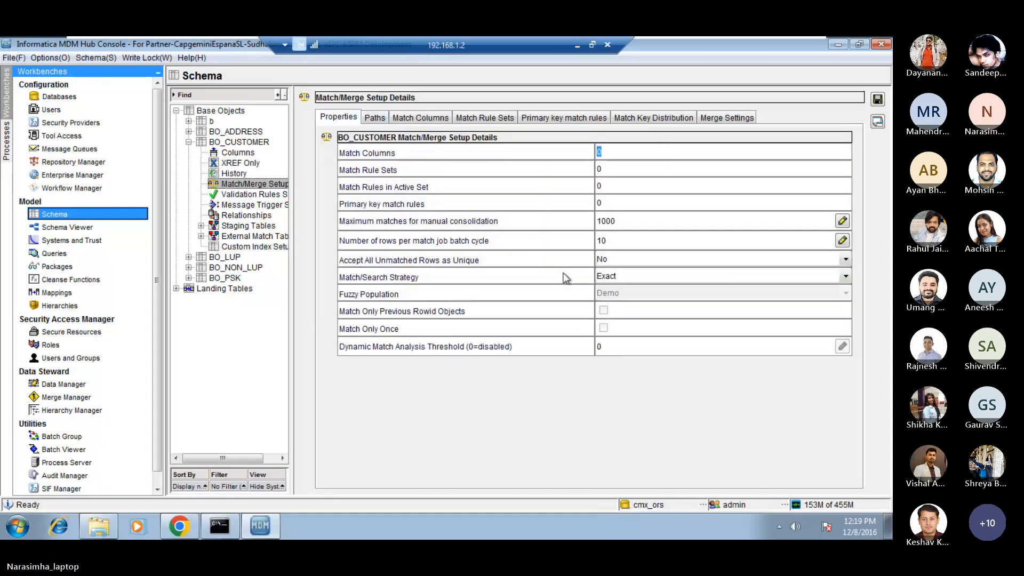
pyautogui.click(628, 281)
pyautogui.click(629, 305)
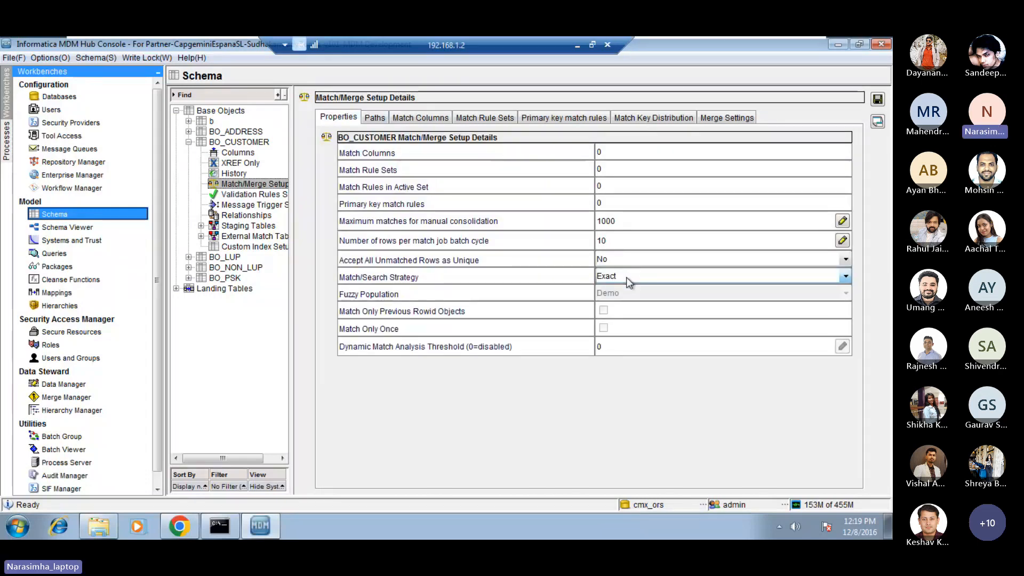
pyautogui.click(429, 119)
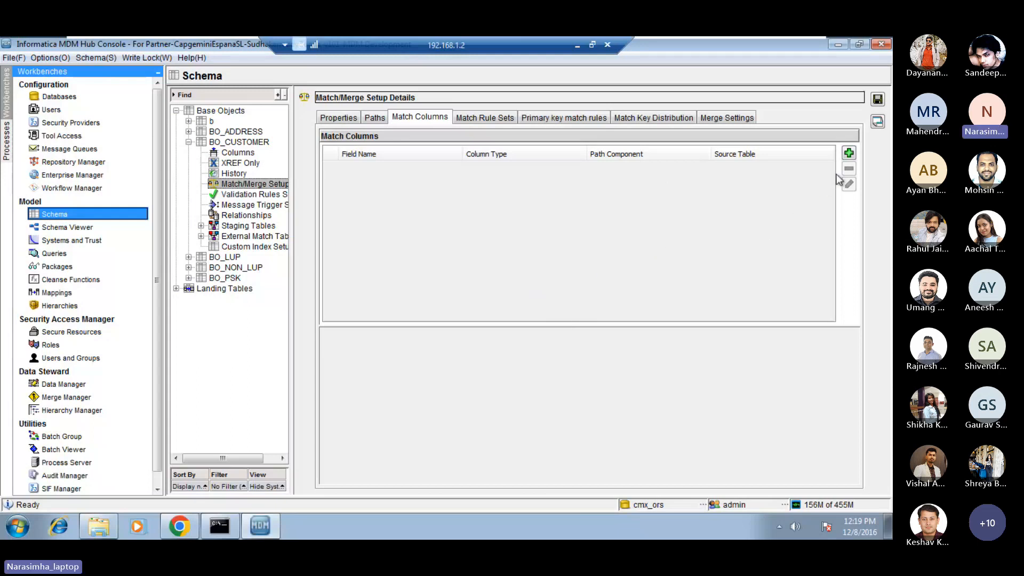
pyautogui.click(849, 153)
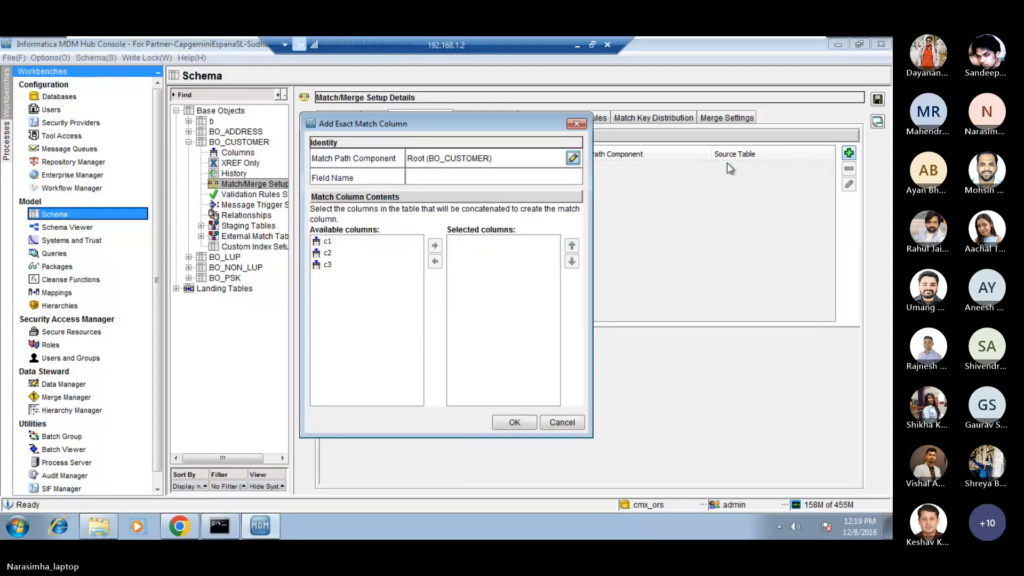
pyautogui.click(562, 423)
pyautogui.click(344, 119)
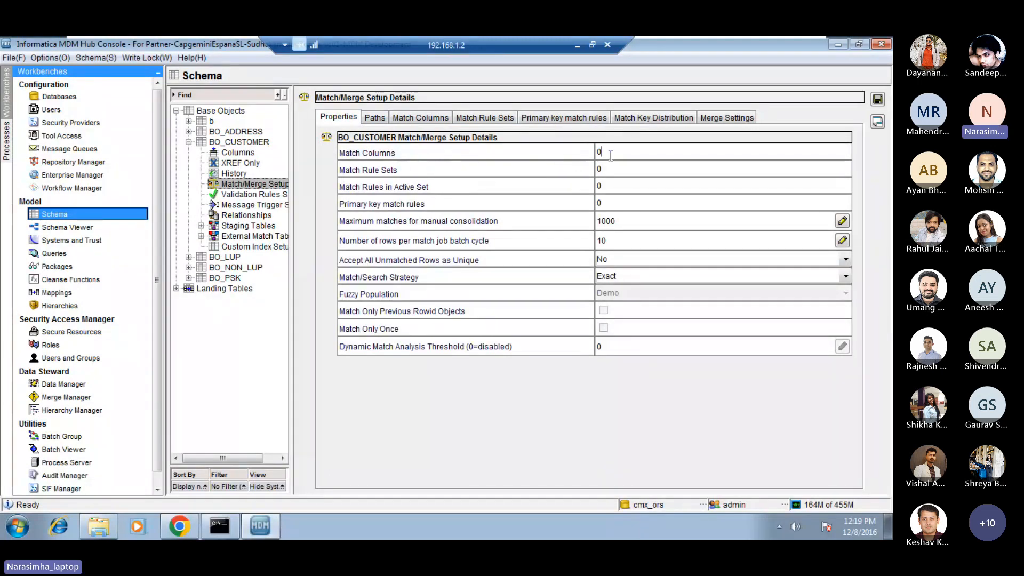
pyautogui.click(436, 119)
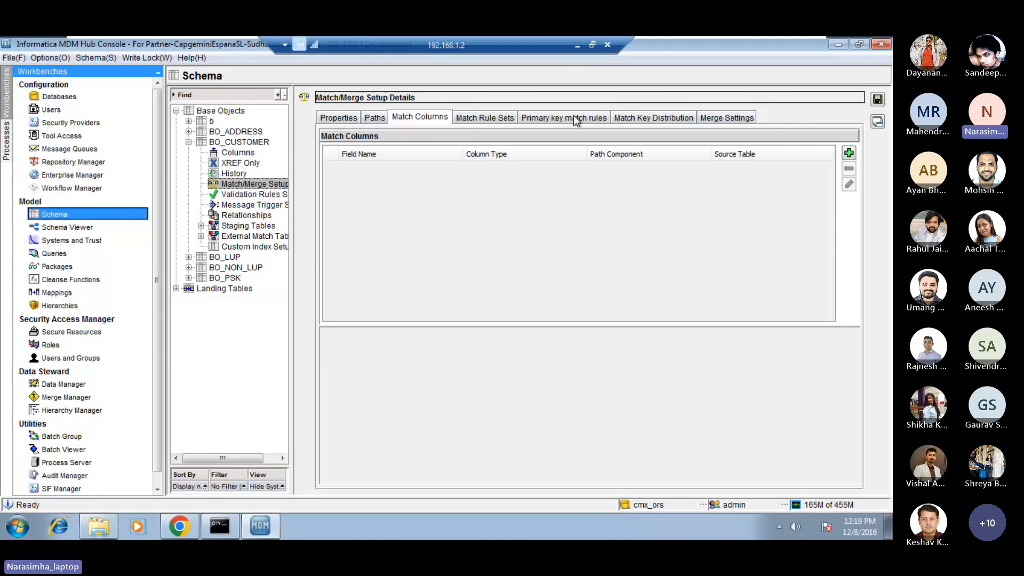
pyautogui.click(338, 117)
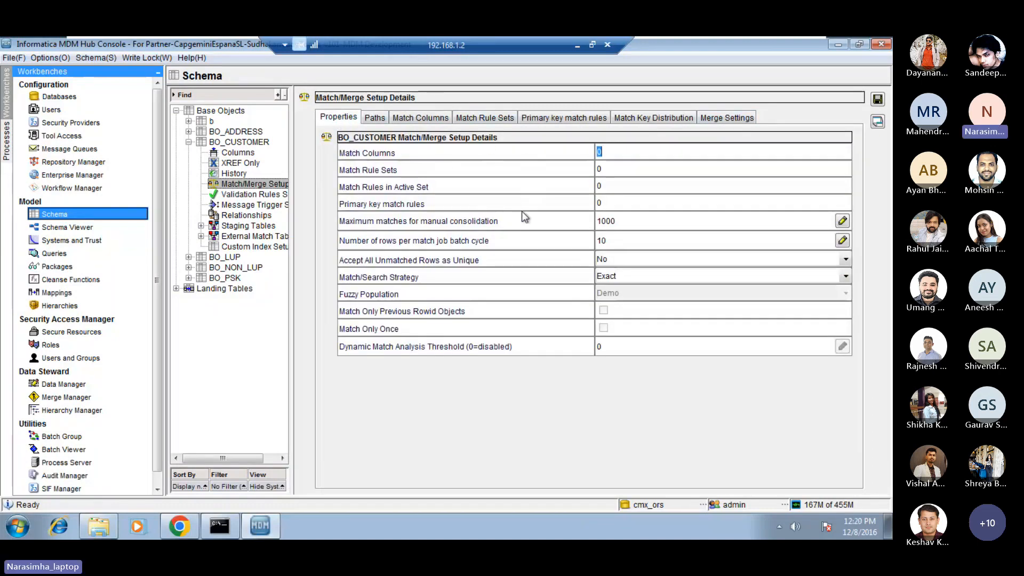
# Start an exact match column for Root (BO_CUSTOMER) with field name c2_exact and c2 as its selected column.
pyautogui.click(421, 117)
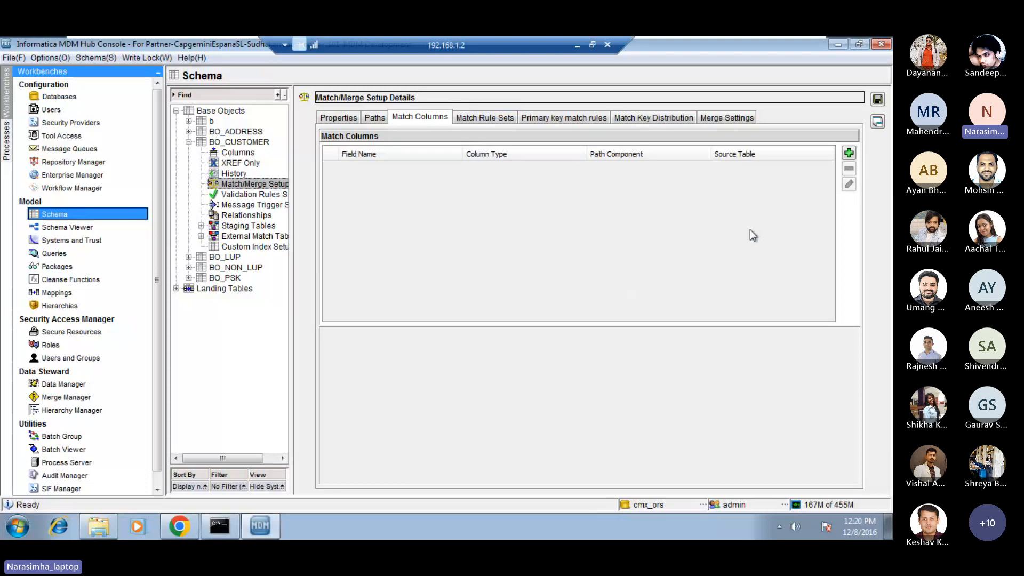
pyautogui.click(849, 153)
pyautogui.click(438, 175)
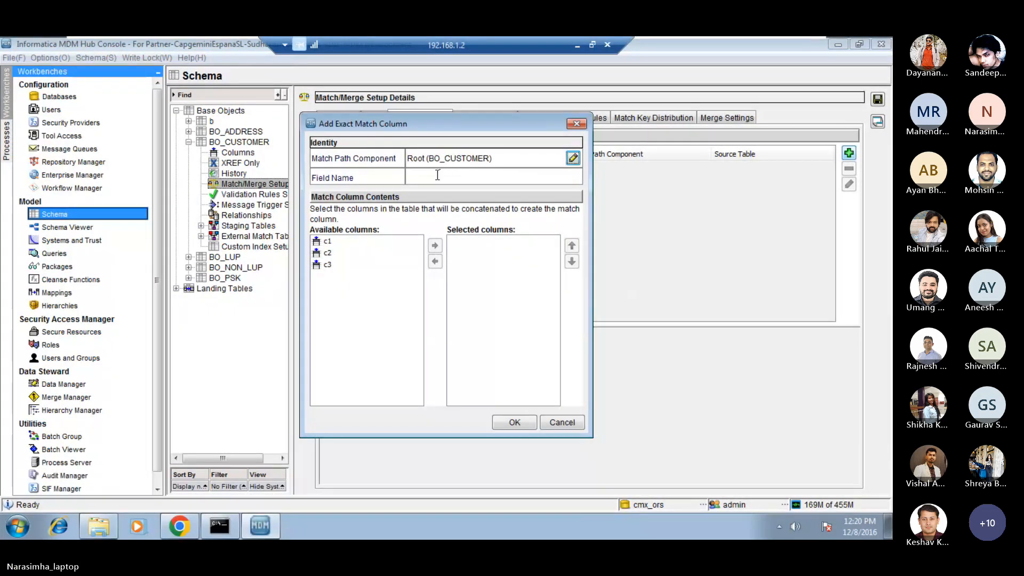
pyautogui.write('c')
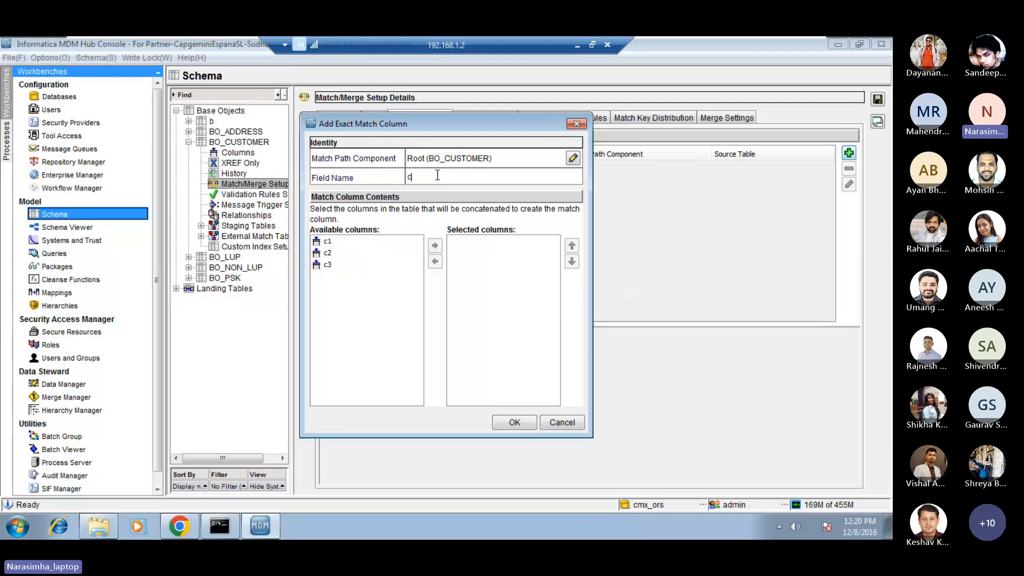
pyautogui.write('2_ex')
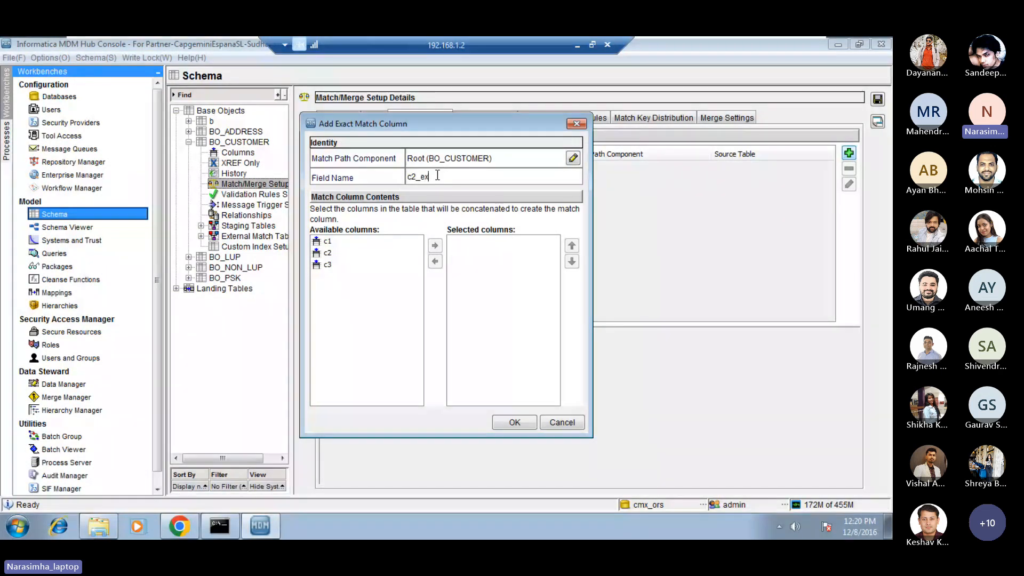
pyautogui.write('act')
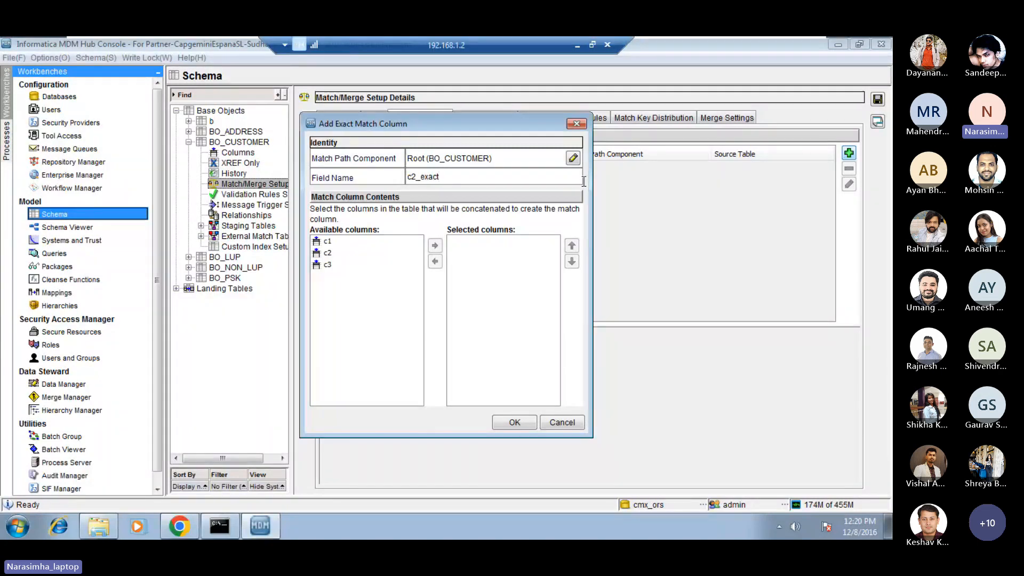
pyautogui.doubleClick(430, 177)
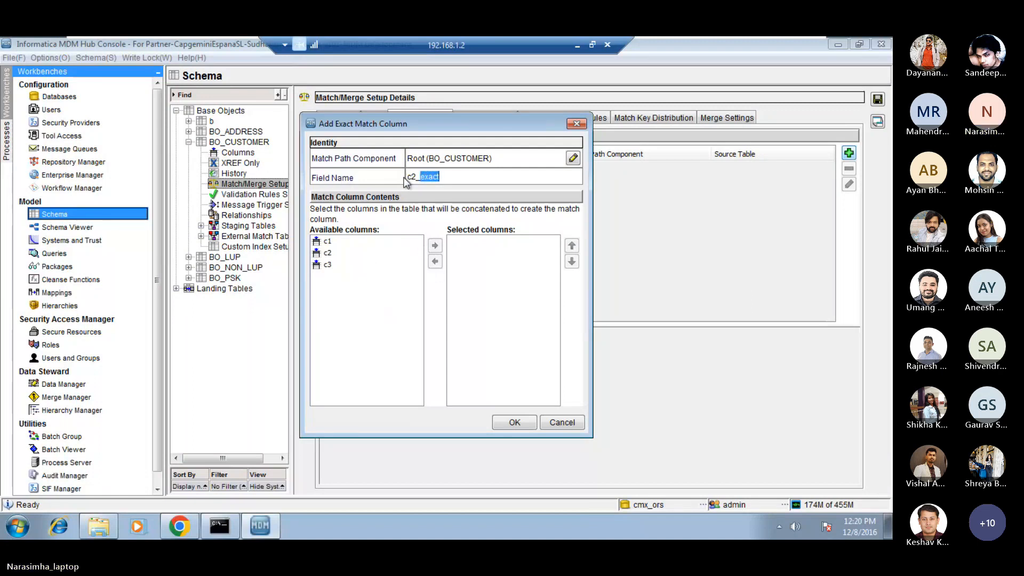
pyautogui.moveTo(454, 173); pyautogui.dragTo(340, 182)
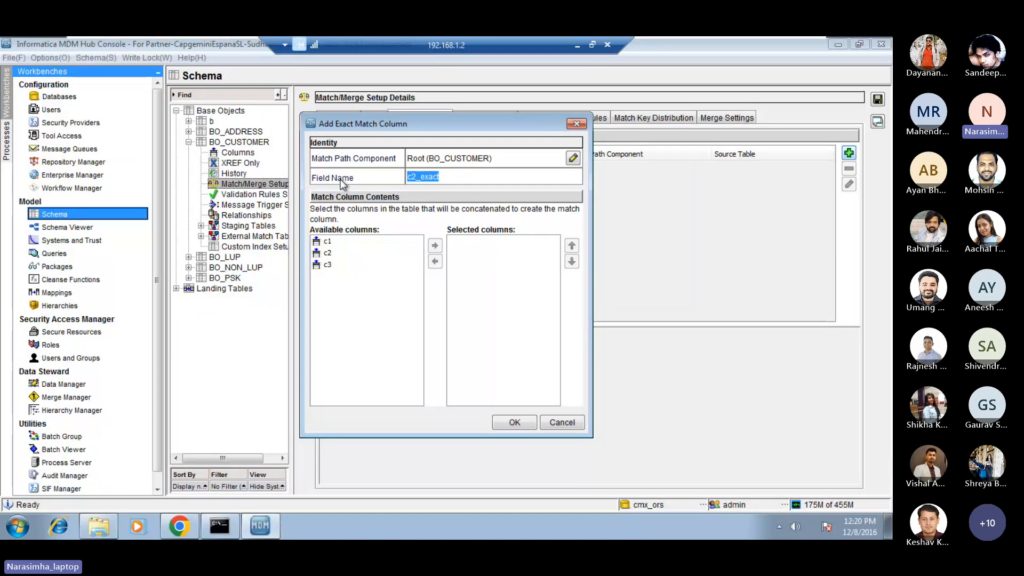
pyautogui.click(449, 176)
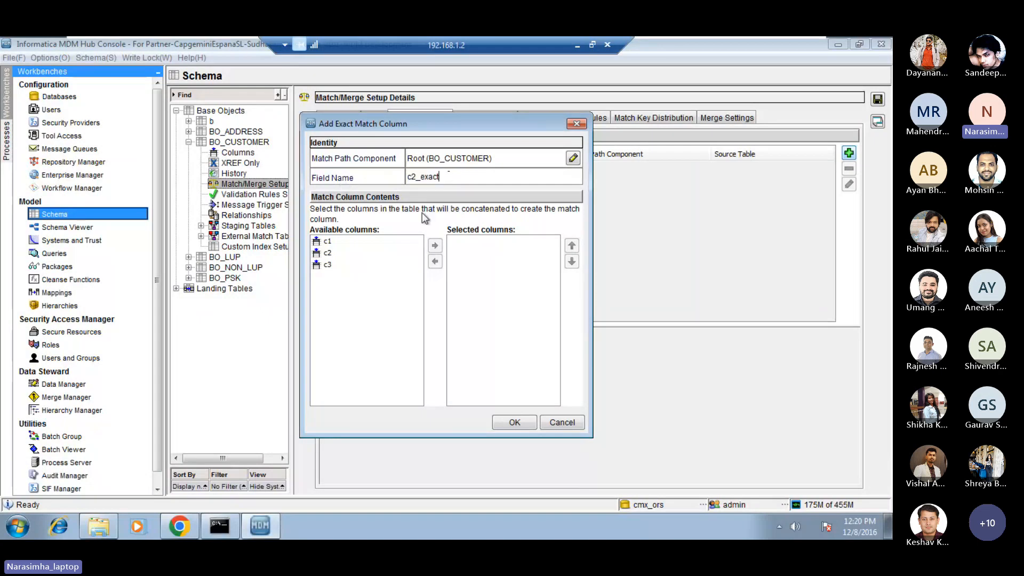
pyautogui.click(393, 252)
pyautogui.click(435, 246)
# Try adding c3 to the selected columns of c2_exact, and remove it again.
pyautogui.click(341, 257)
pyautogui.click(434, 245)
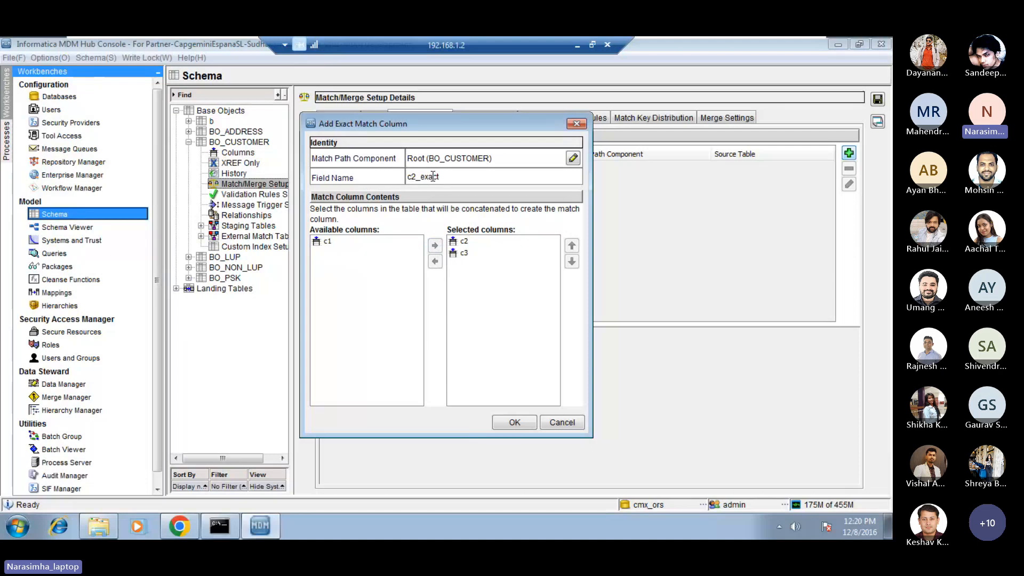
pyautogui.click(466, 252)
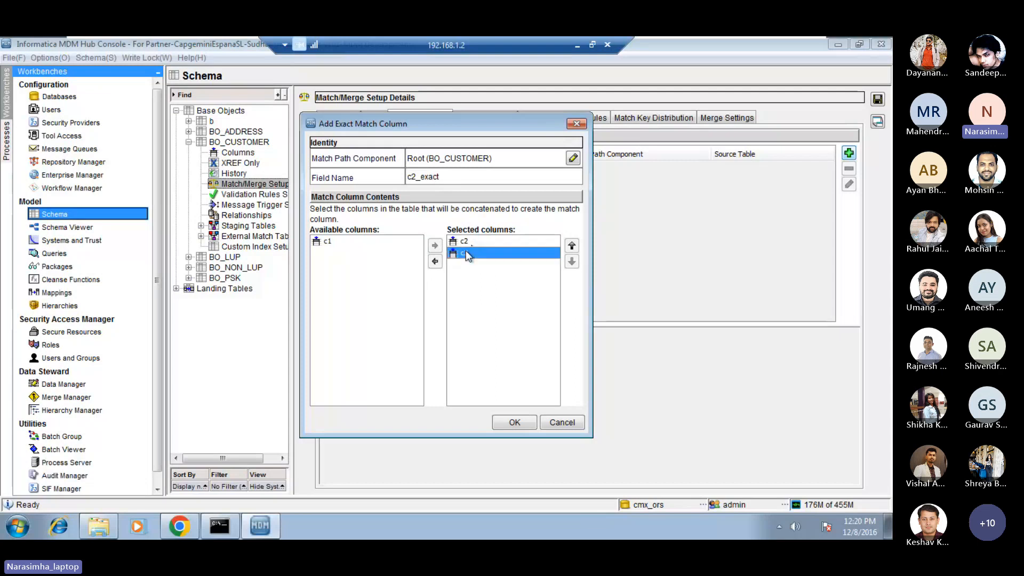
pyautogui.click(439, 260)
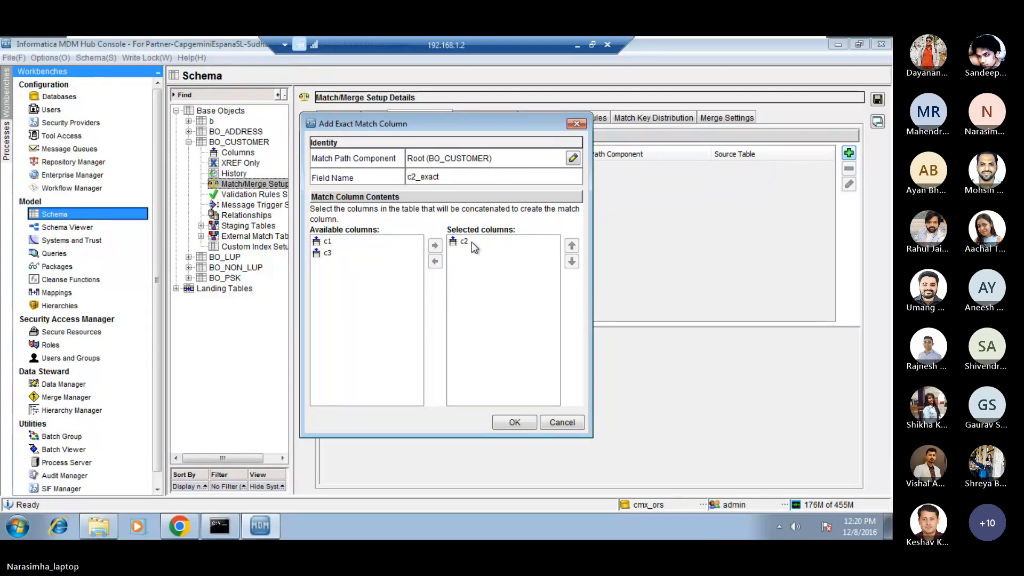
# Confirm the c2_exact match column and save BO_CUSTOMER's Match/Merge setup.
pyautogui.click(475, 243)
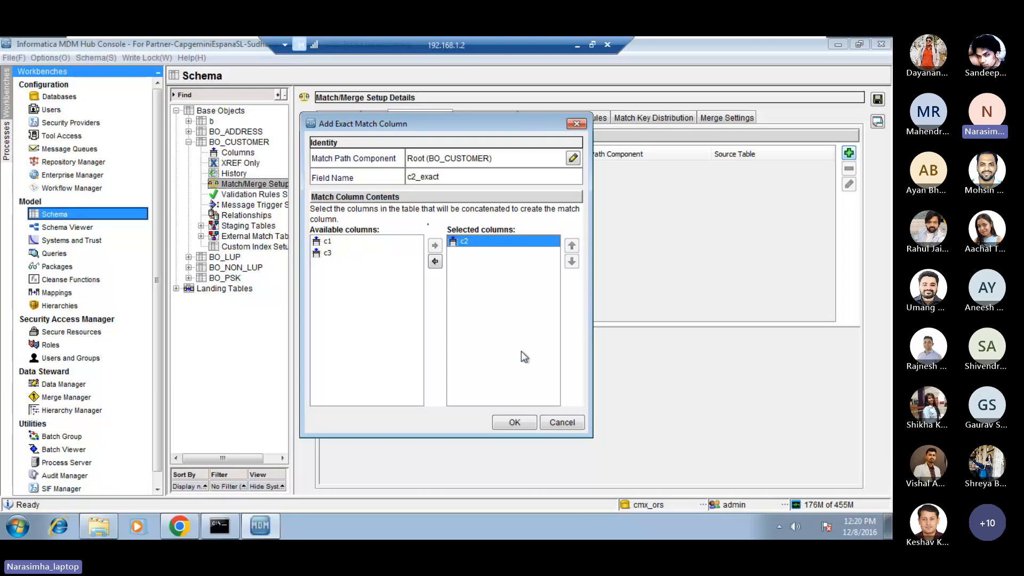
pyautogui.click(514, 423)
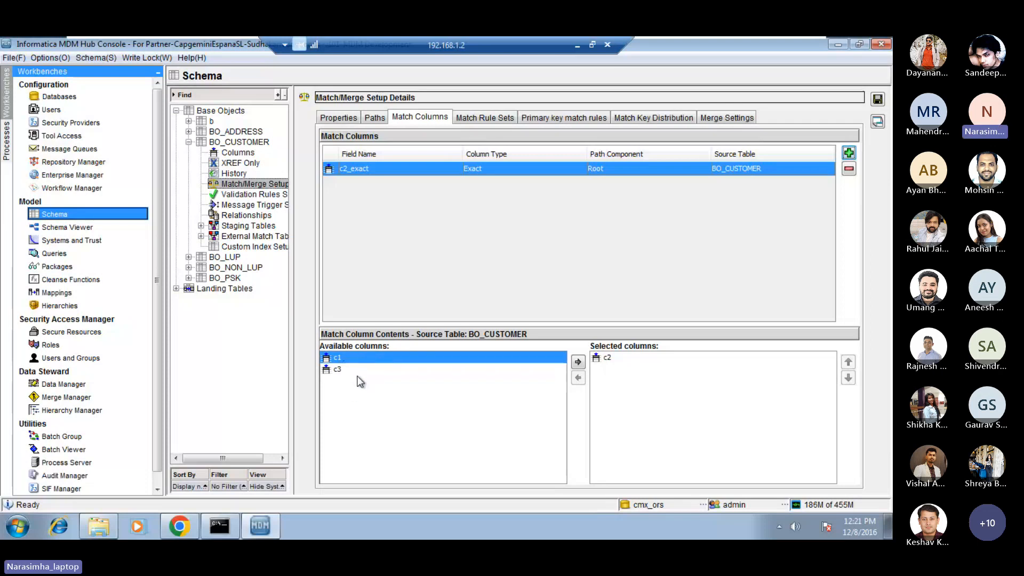
pyautogui.click(607, 359)
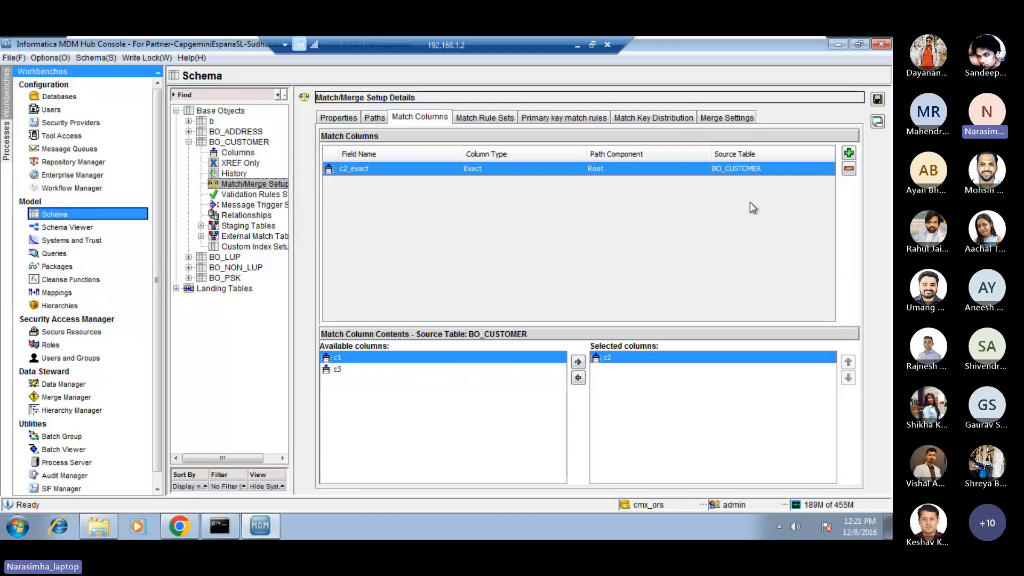
pyautogui.click(878, 100)
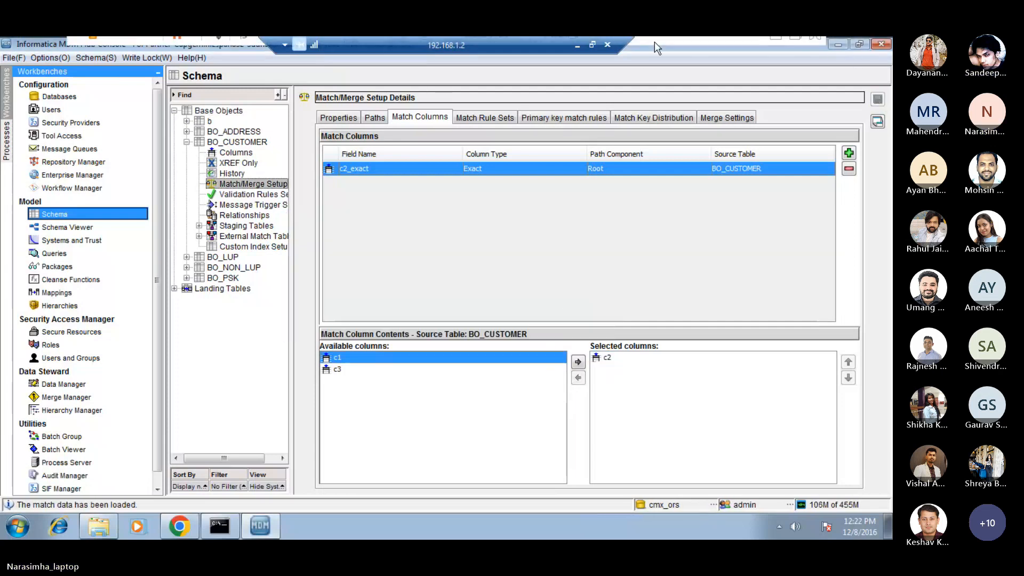
# Review the configuration steps for defining match rules in the Day 3-1 PDF, and return to the Remote Desktop session.
pyautogui.click(577, 46)
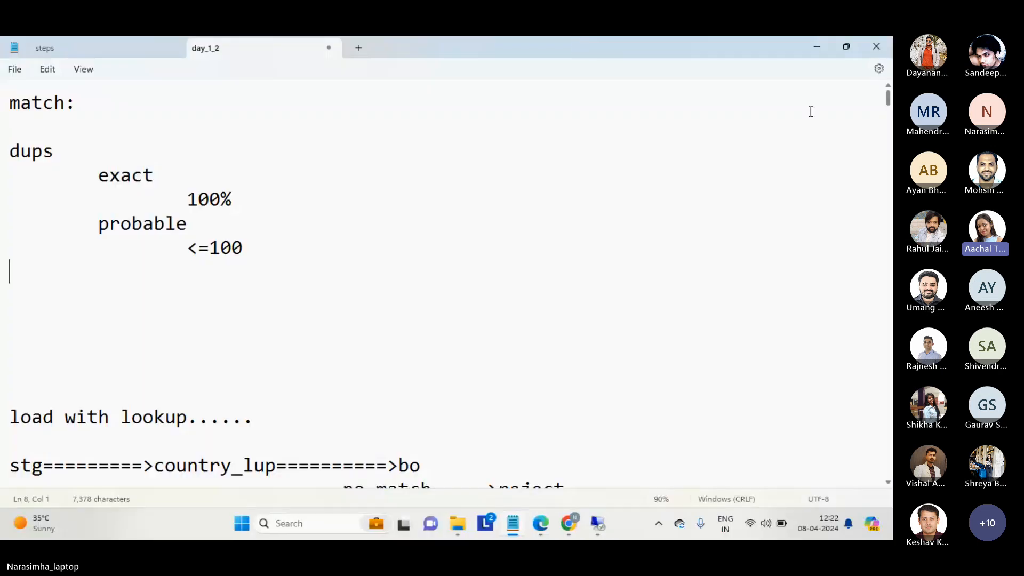
pyautogui.click(818, 46)
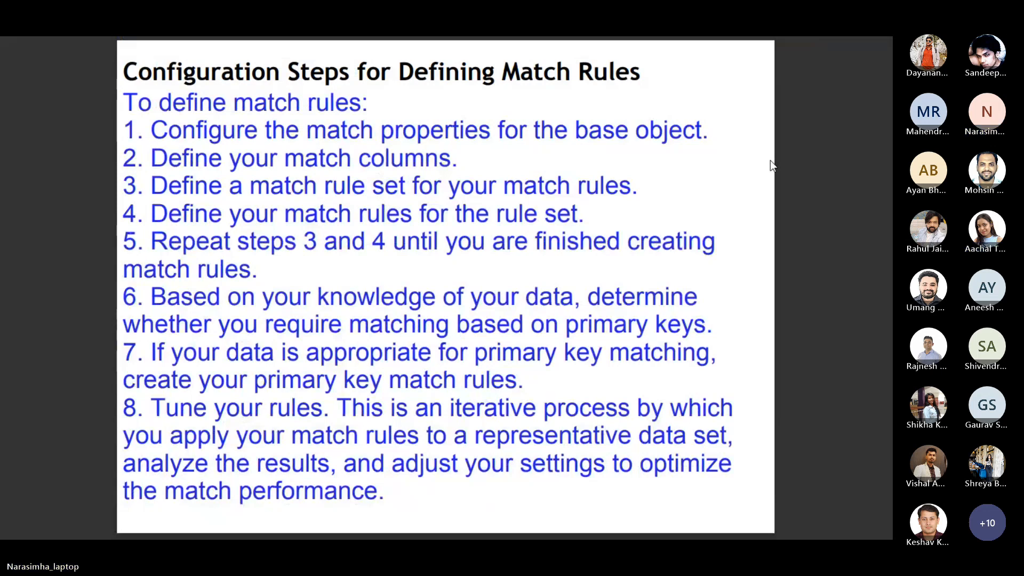
pyautogui.hotkey('alt', 'Tab')
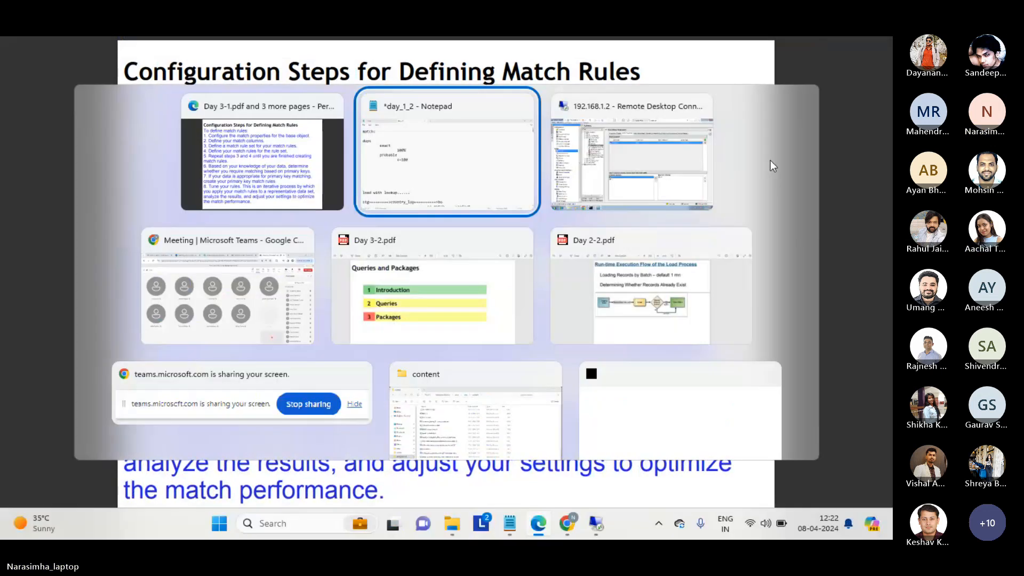
pyautogui.hotkey('alt', 'Tab')
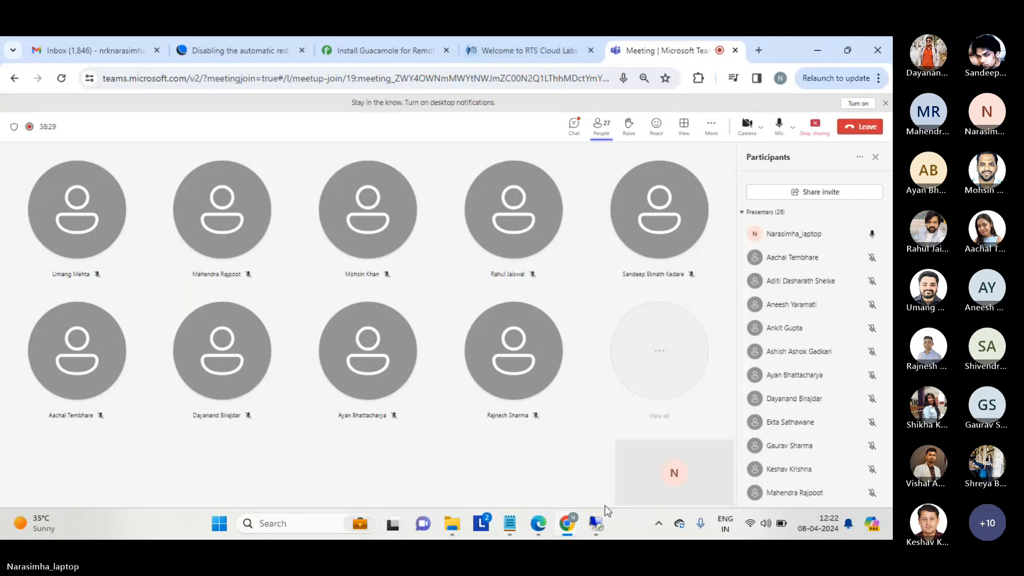
pyautogui.moveTo(596, 523)
pyautogui.click(604, 484)
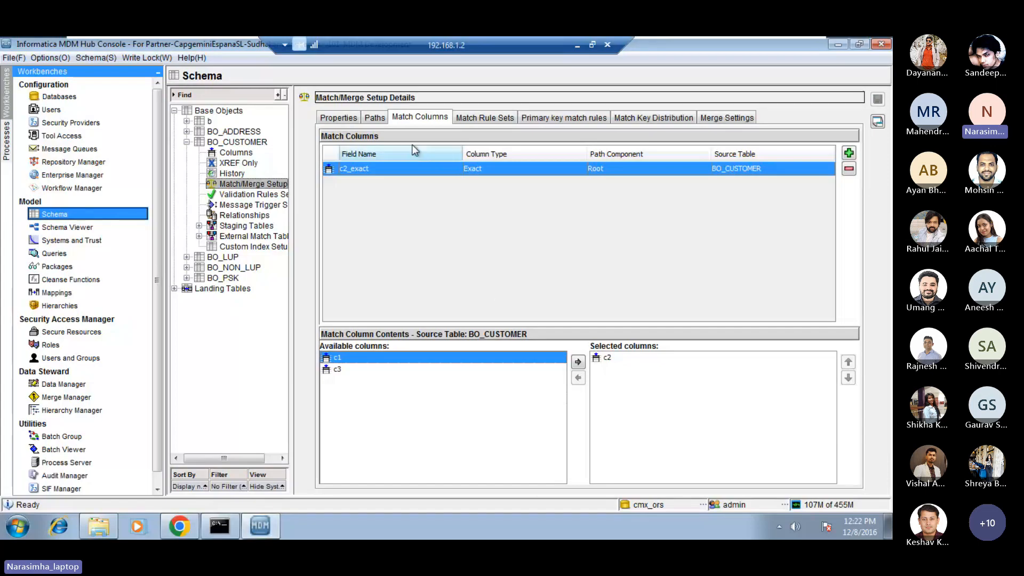
# Check the Match Columns and Match Rule Sets counts in BO_CUSTOMER's match/merge properties against its defined match columns.
pyautogui.click(352, 119)
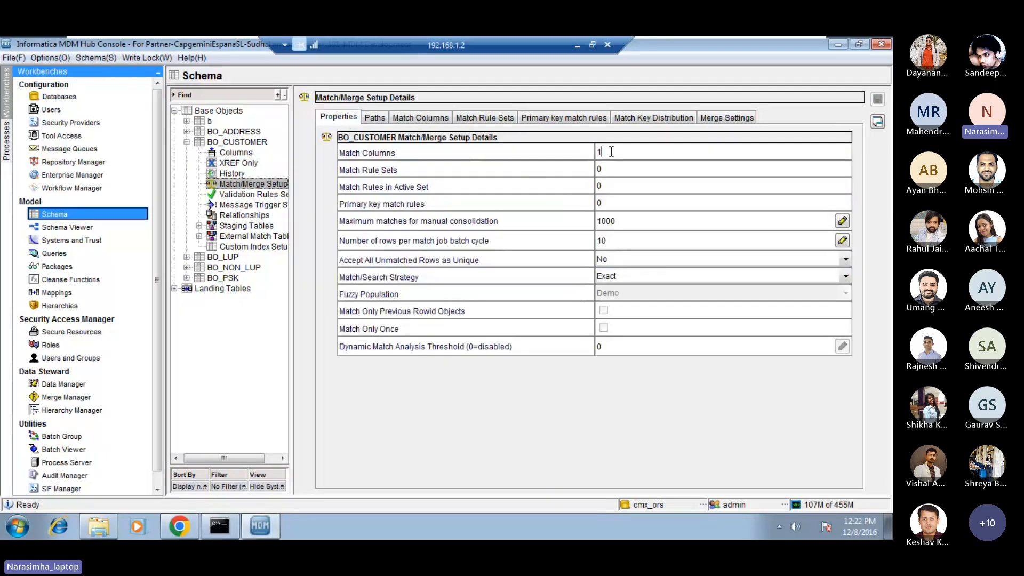
pyautogui.moveTo(611, 152); pyautogui.dragTo(568, 152)
pyautogui.click(618, 152)
pyautogui.click(422, 117)
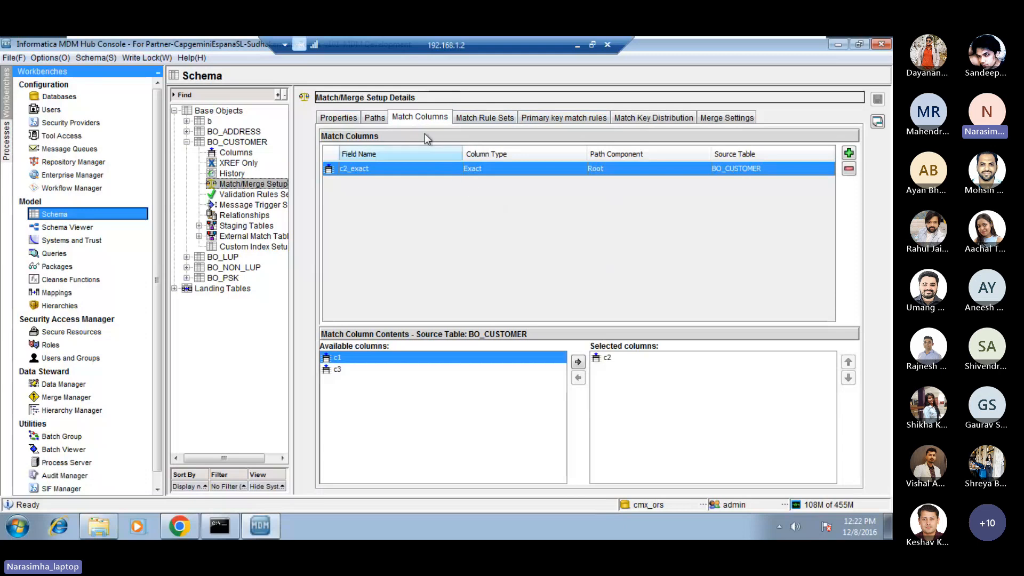
pyautogui.click(415, 118)
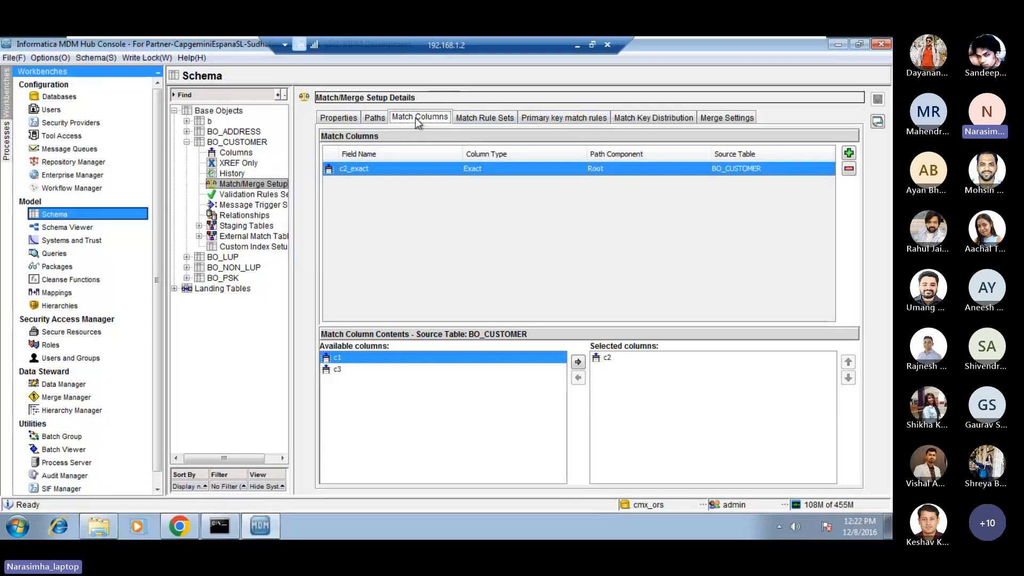
pyautogui.click(340, 118)
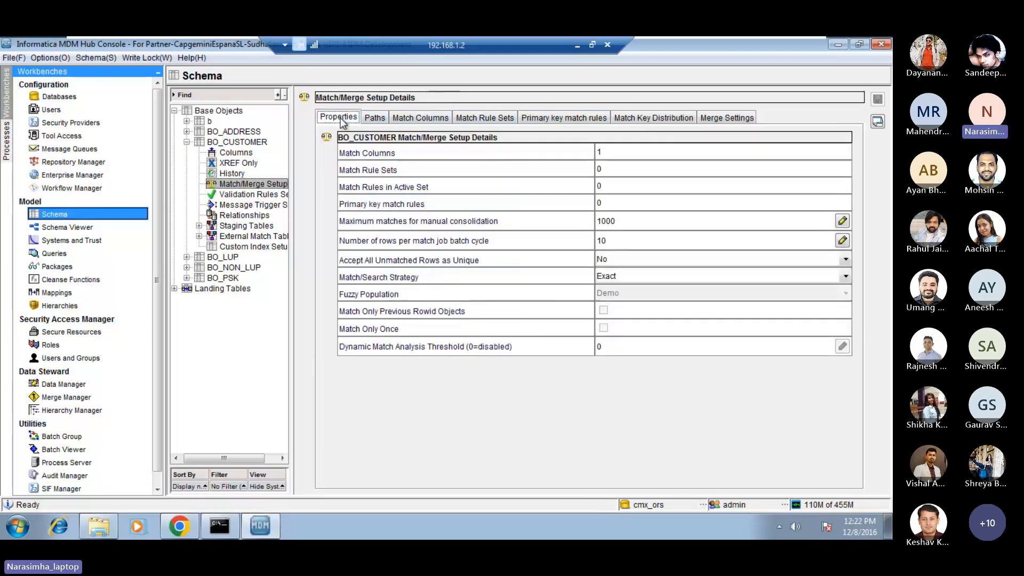
pyautogui.doubleClick(611, 169)
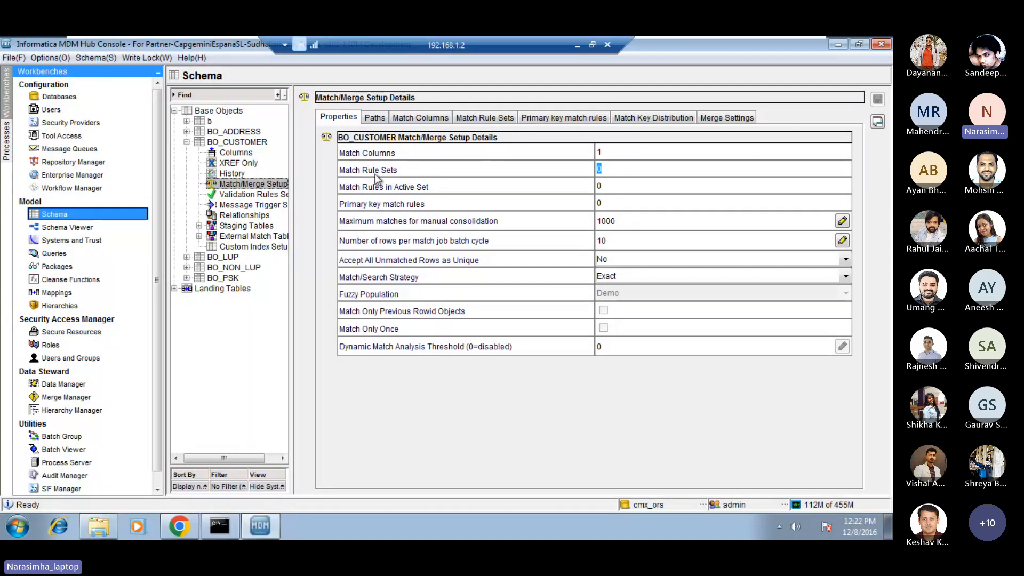
# Add a match rule set named exact_ruleset_1_column to BO_CUSTOMER and save it without any match rules.
pyautogui.click(472, 120)
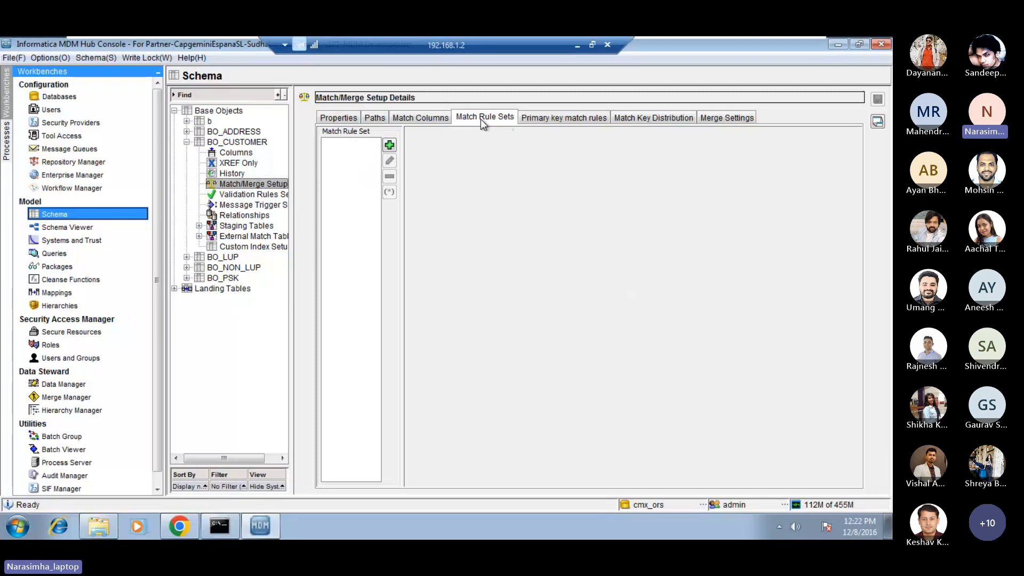
pyautogui.click(390, 145)
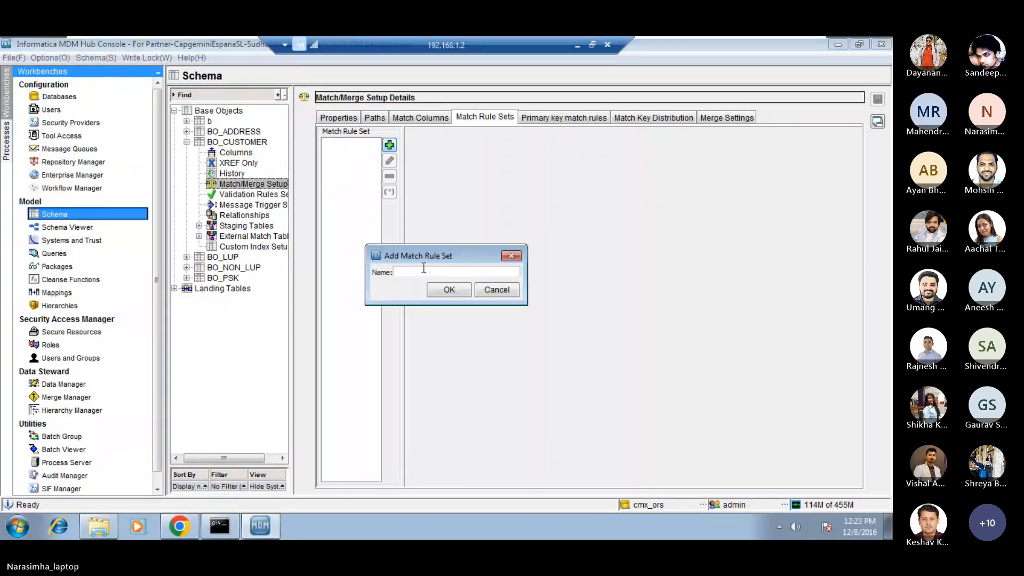
pyautogui.write('exact')
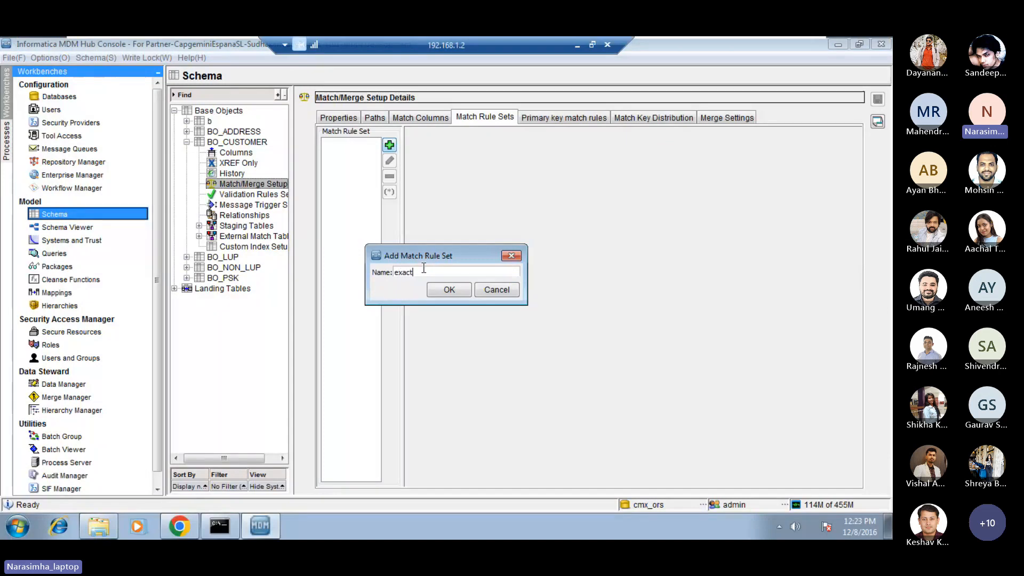
pyautogui.write('_ru')
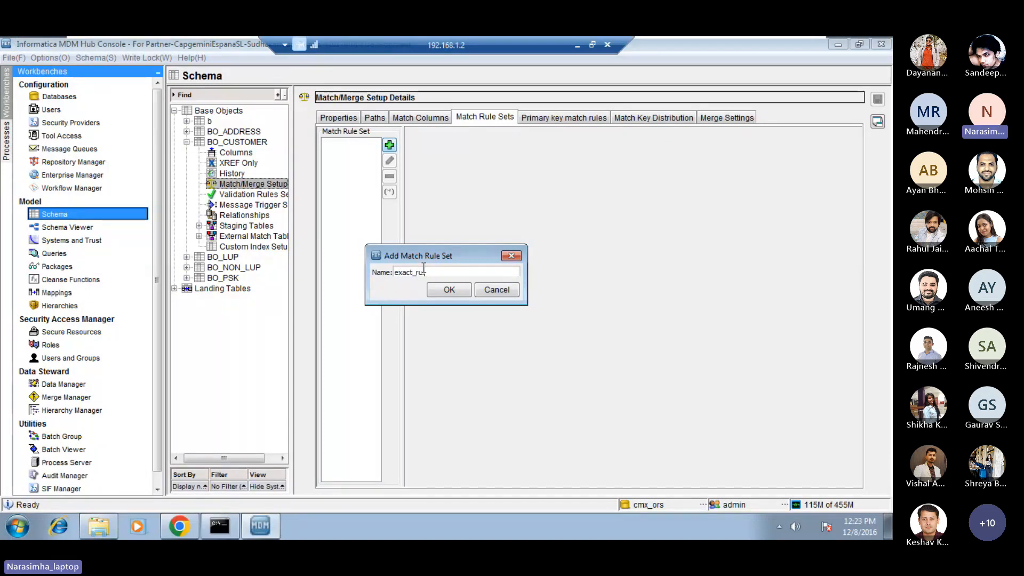
pyautogui.write('leset_1_column')
pyautogui.moveTo(443, 273); pyautogui.dragTo(486, 273)
pyautogui.click(486, 273)
pyautogui.click(448, 290)
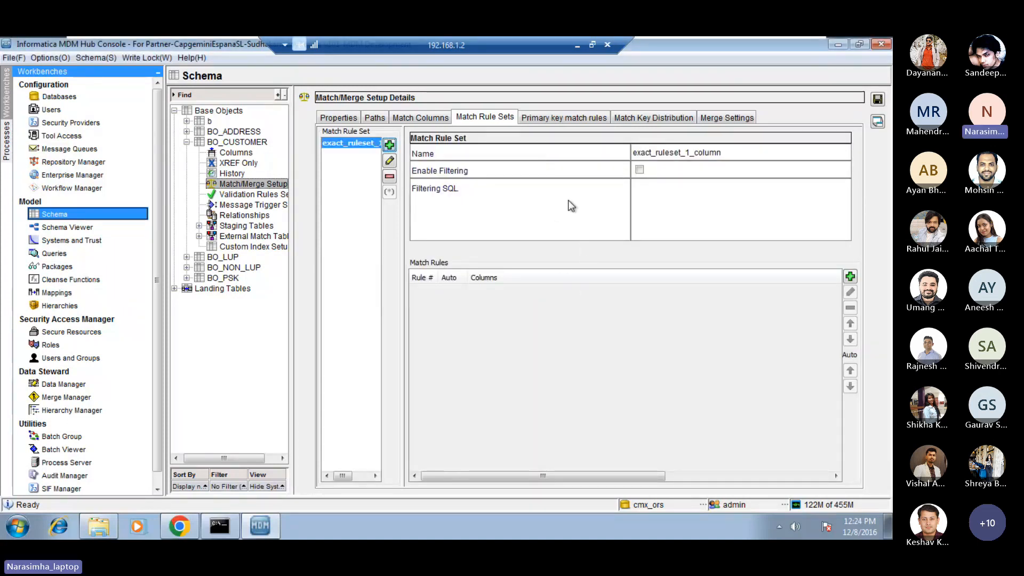
pyautogui.click(878, 99)
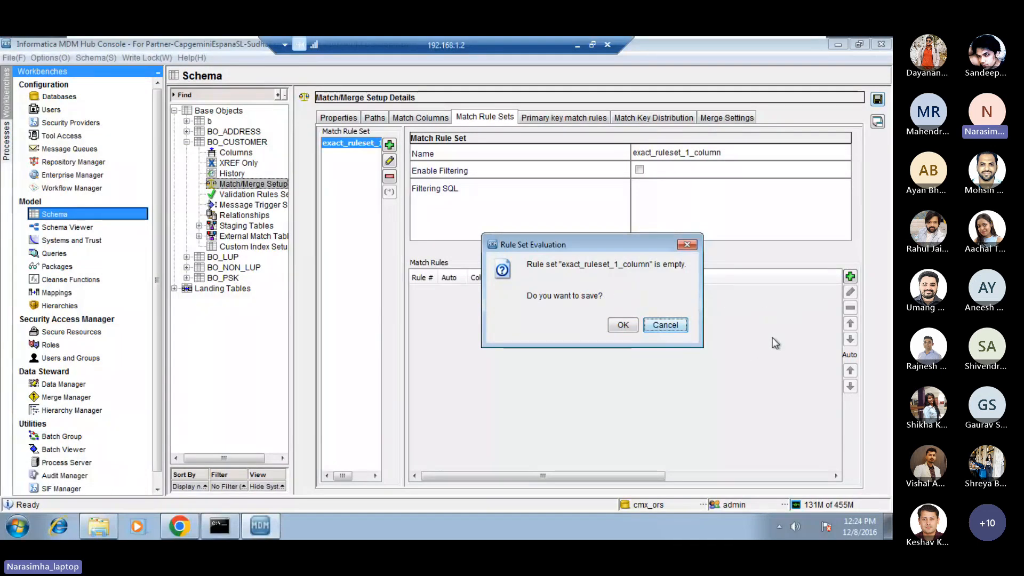
pyautogui.click(623, 326)
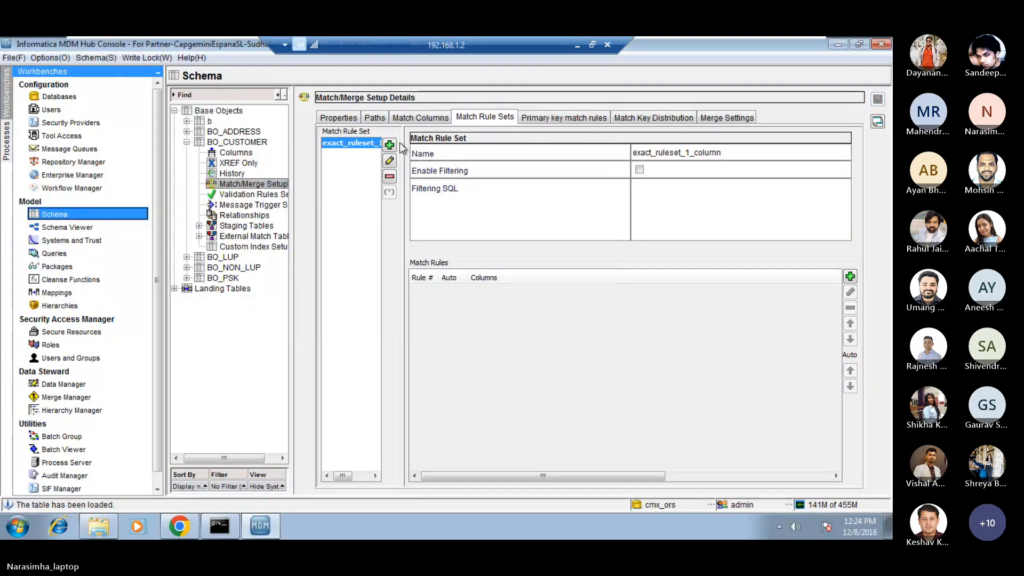
# Check the Match Rule Sets and Match Rules in Active Set counts in BO_CUSTOMER's match/merge properties.
pyautogui.click(337, 118)
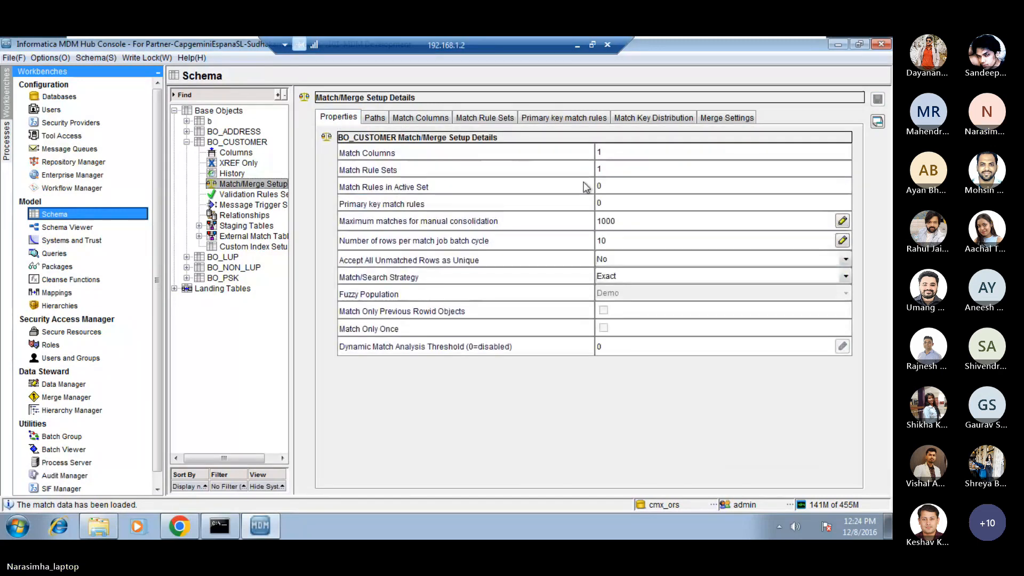
pyautogui.doubleClick(621, 172)
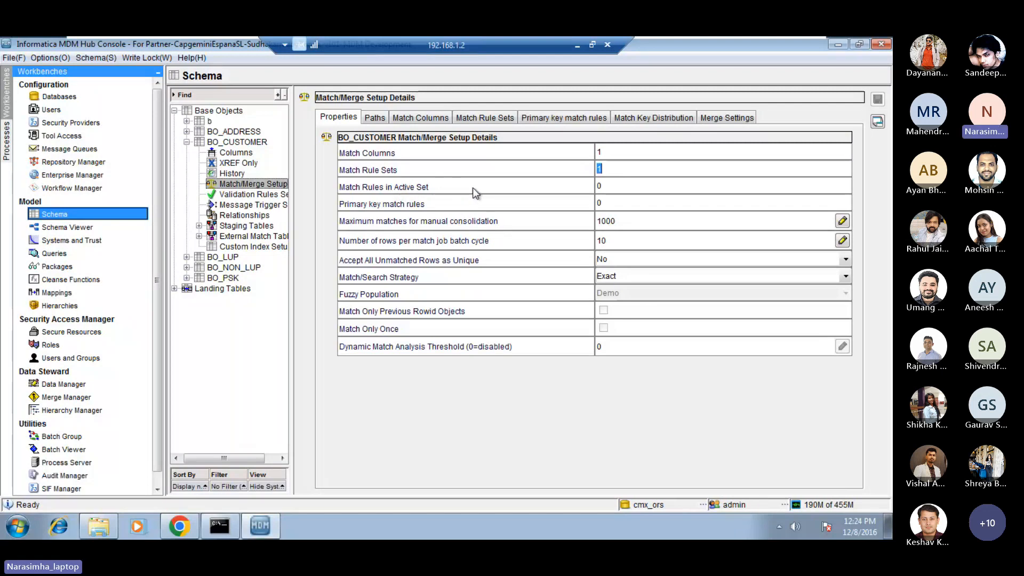
pyautogui.doubleClick(613, 183)
# Try enabling filtering for the exact_ruleset_1_column rule set and entering text as its Filtering SQL.
pyautogui.click(471, 118)
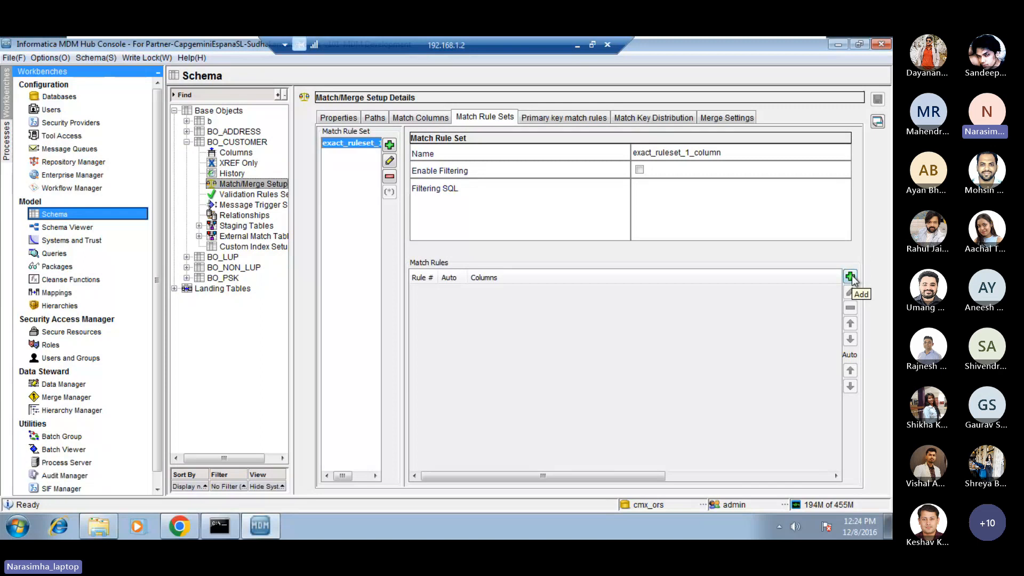
pyautogui.click(640, 170)
pyautogui.click(647, 188)
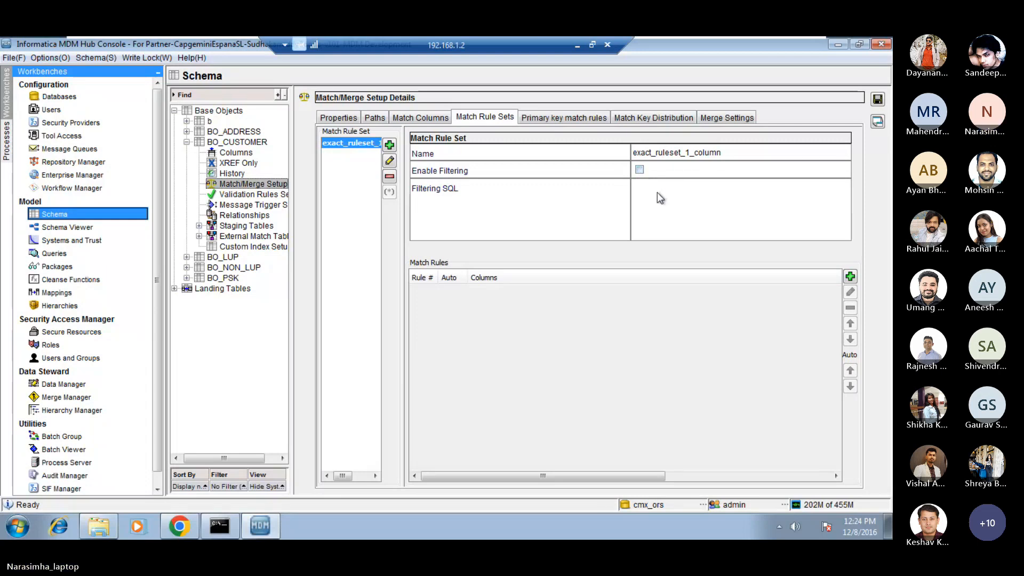
pyautogui.click(639, 170)
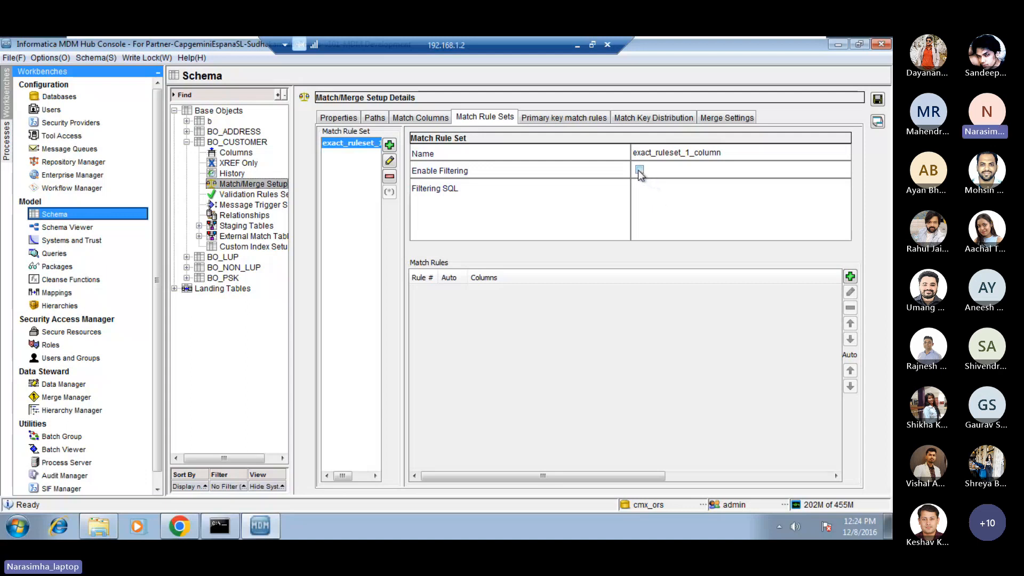
pyautogui.click(645, 198)
pyautogui.write('ap')
# Start a match rule in exact_ruleset_1_column and select c2_exact as its exact match column.
pyautogui.click(850, 277)
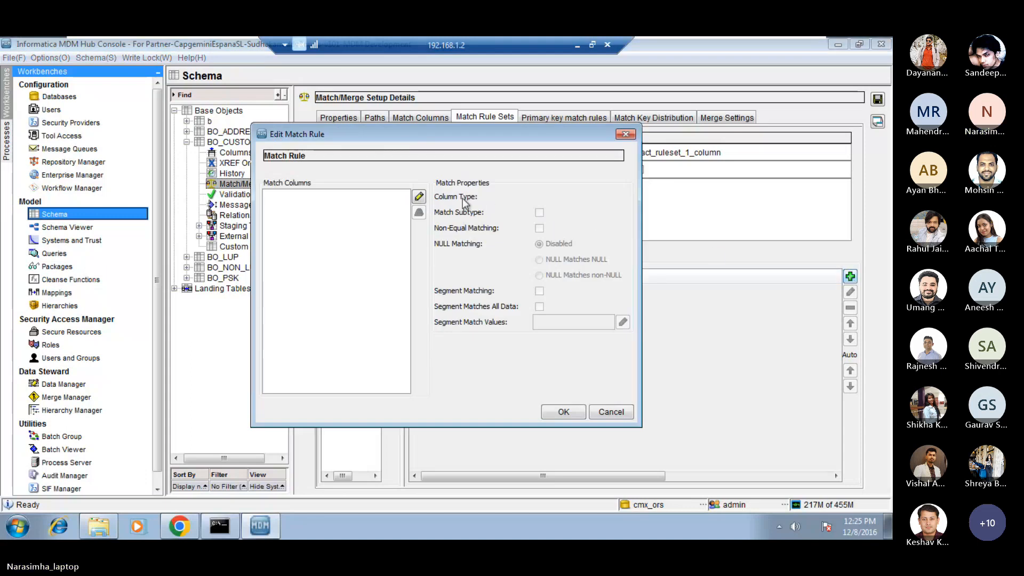
pyautogui.click(419, 197)
pyautogui.click(364, 188)
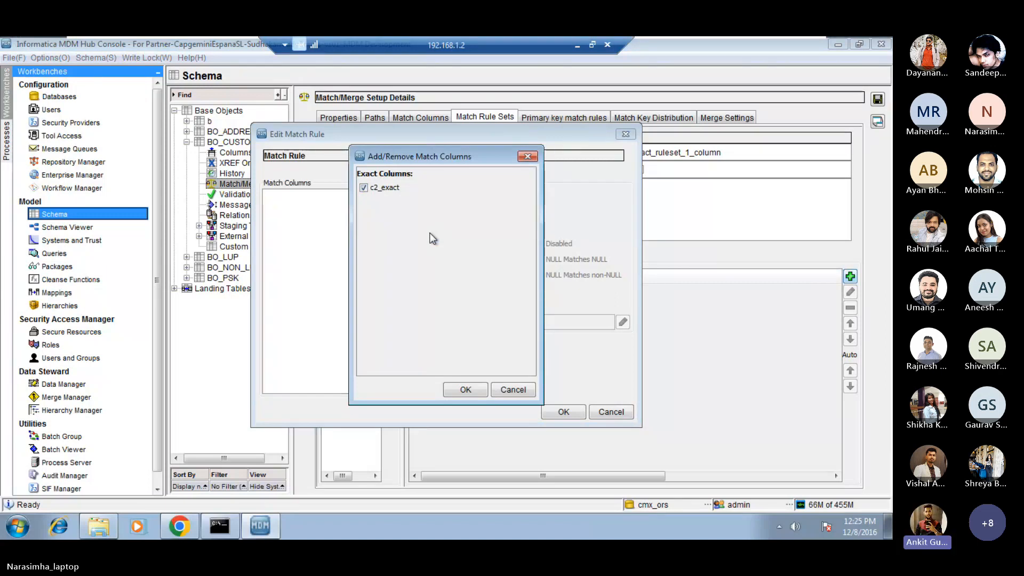
pyautogui.click(575, 43)
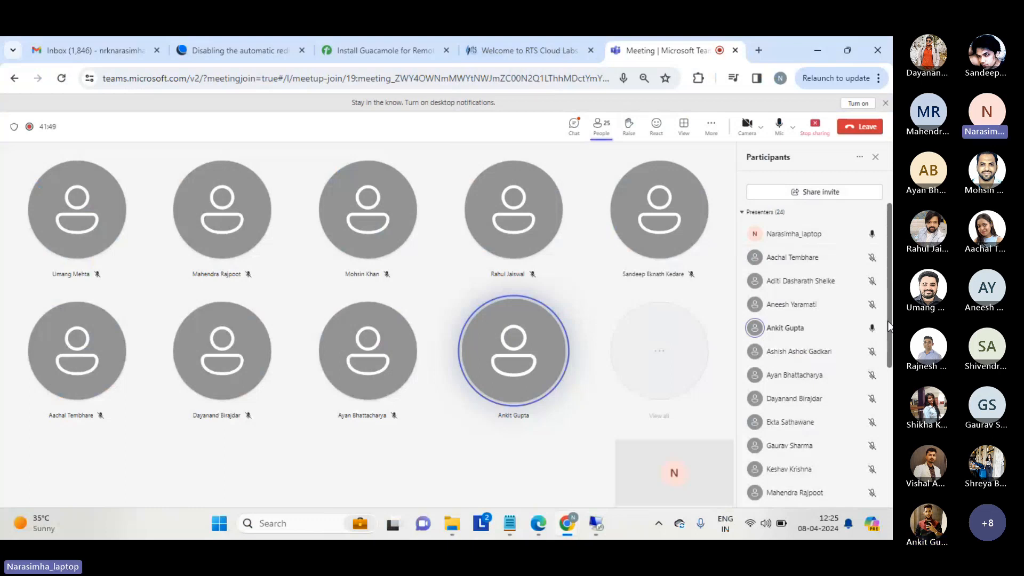
pyautogui.press('XF86AudioRaiseVolume')
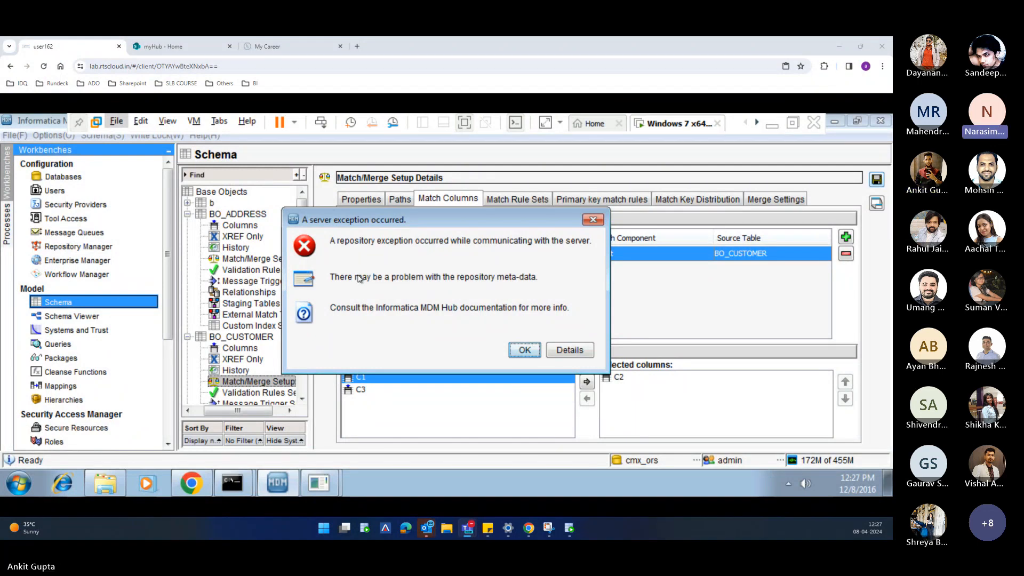
# Examine the details of the server exception raised for BO_CUSTOMER's match column, and dismiss the error.
pyautogui.click(563, 356)
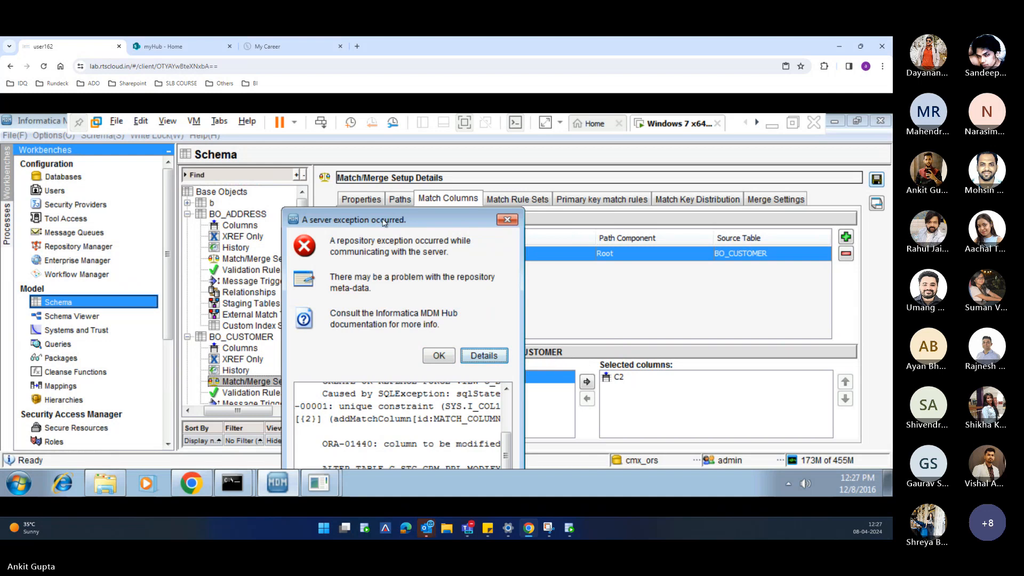
pyautogui.moveTo(385, 222); pyautogui.dragTo(418, 130)
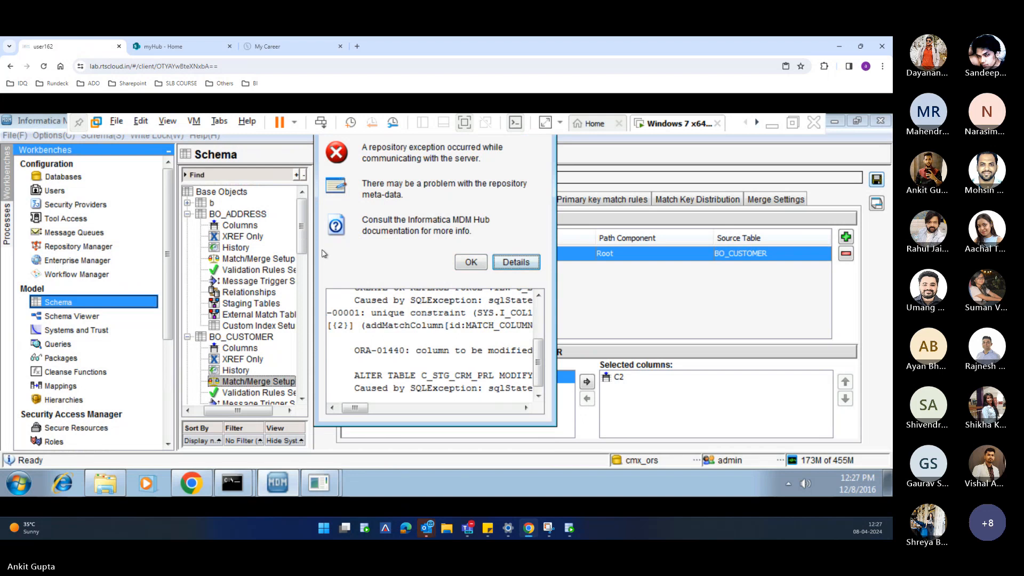
pyautogui.moveTo(538, 369); pyautogui.dragTo(542, 333)
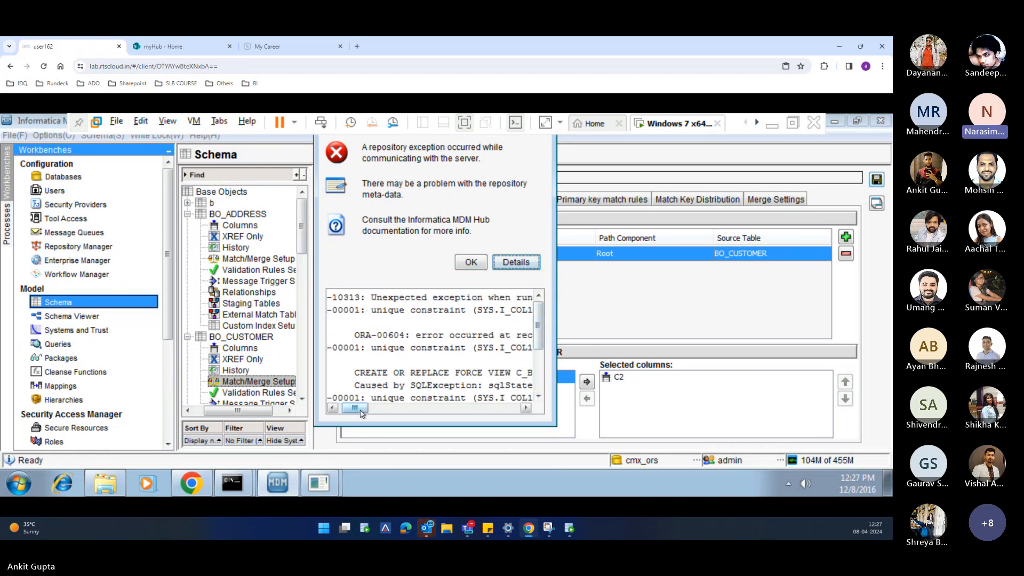
pyautogui.moveTo(360, 413); pyautogui.dragTo(366, 415)
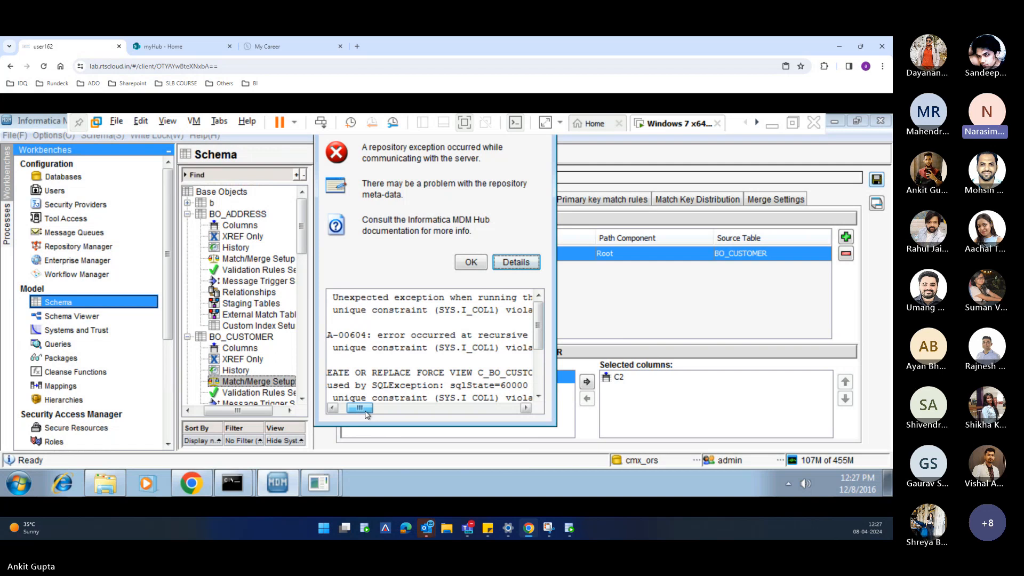
pyautogui.click(472, 262)
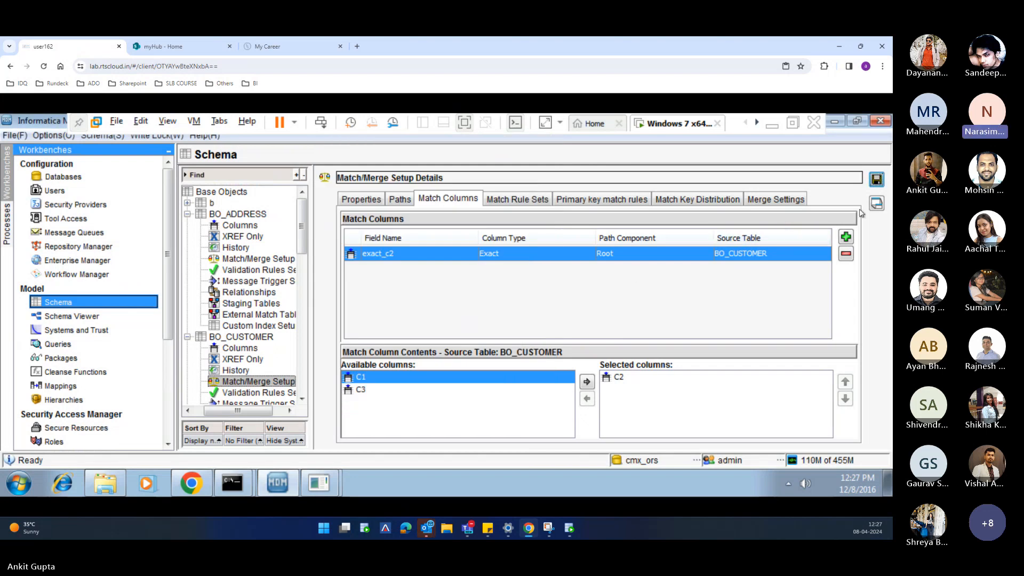
# Try saving BO_CUSTOMER's Match/Merge setup with the exact_c2 match column again, and close the save report.
pyautogui.click(876, 180)
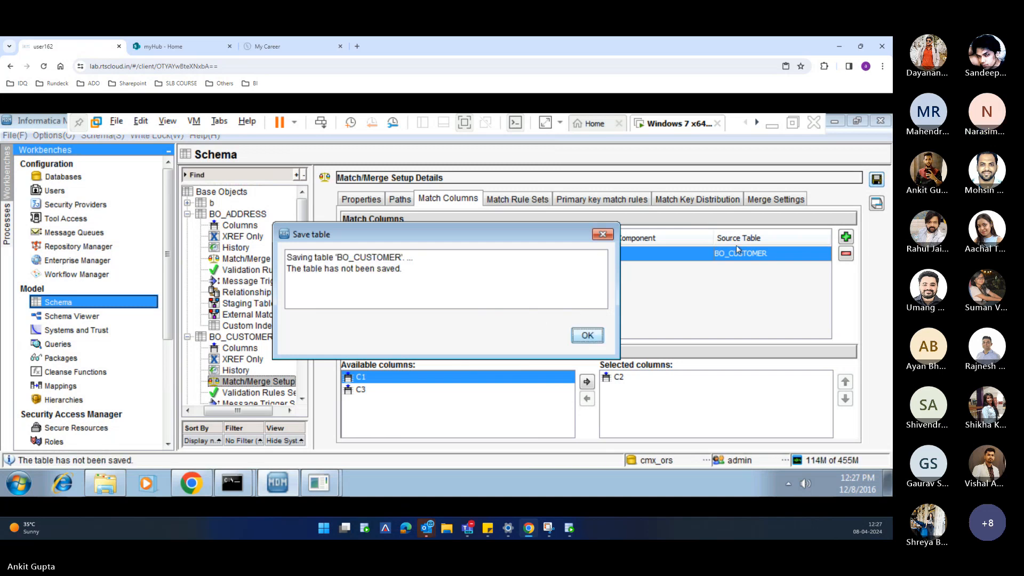
pyautogui.click(578, 341)
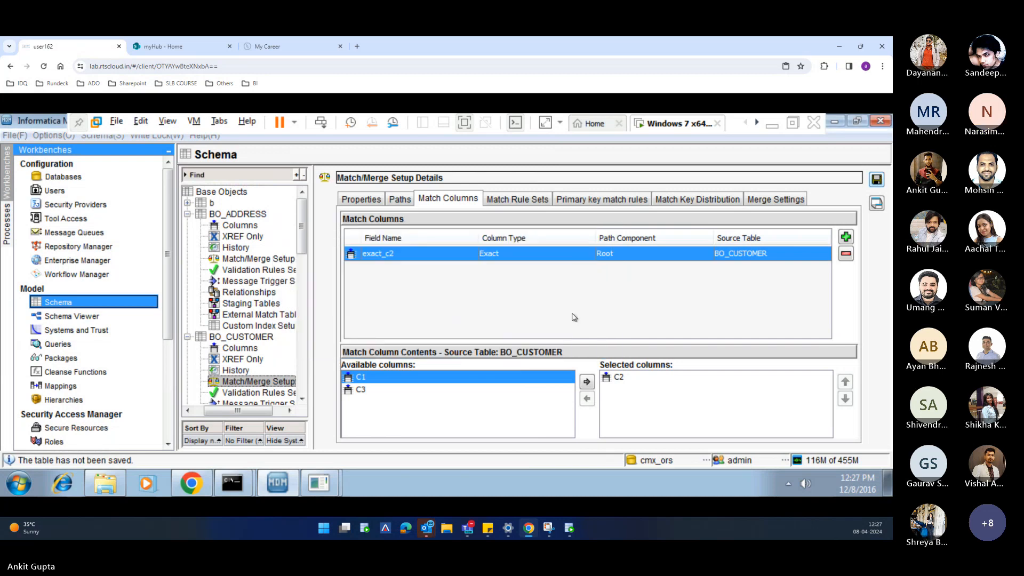
pyautogui.click(517, 352)
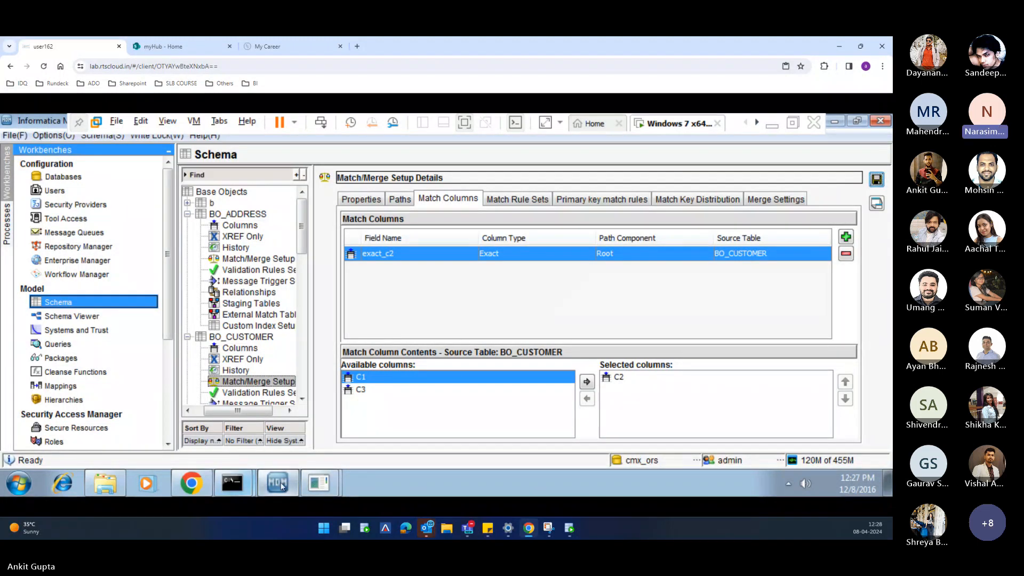
pyautogui.hotkey('alt', 'Tab')
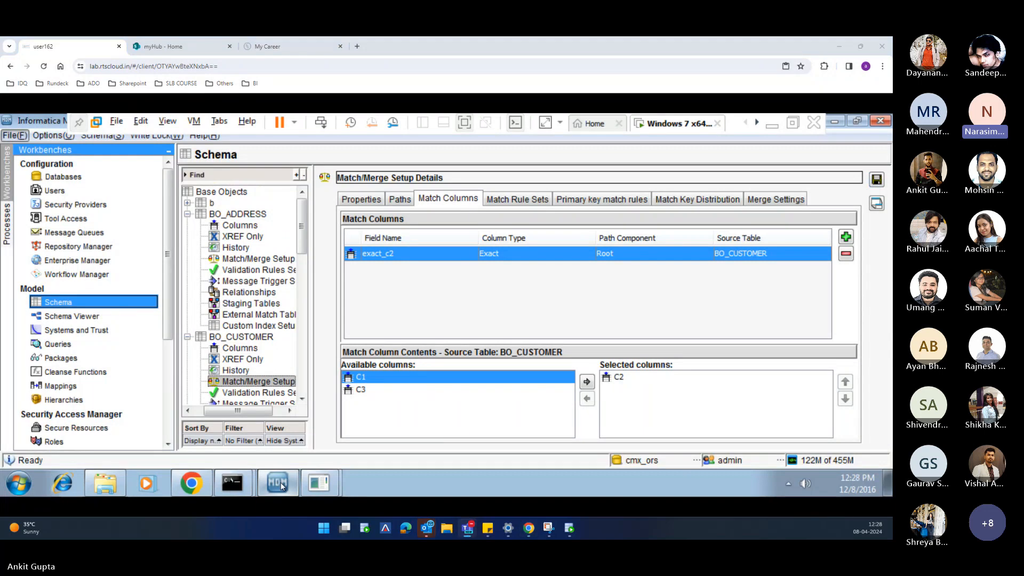
# Confirm c2_exact as the match rule's exact column and select it to edit its match properties.
pyautogui.hotkey('alt', 'Tab')
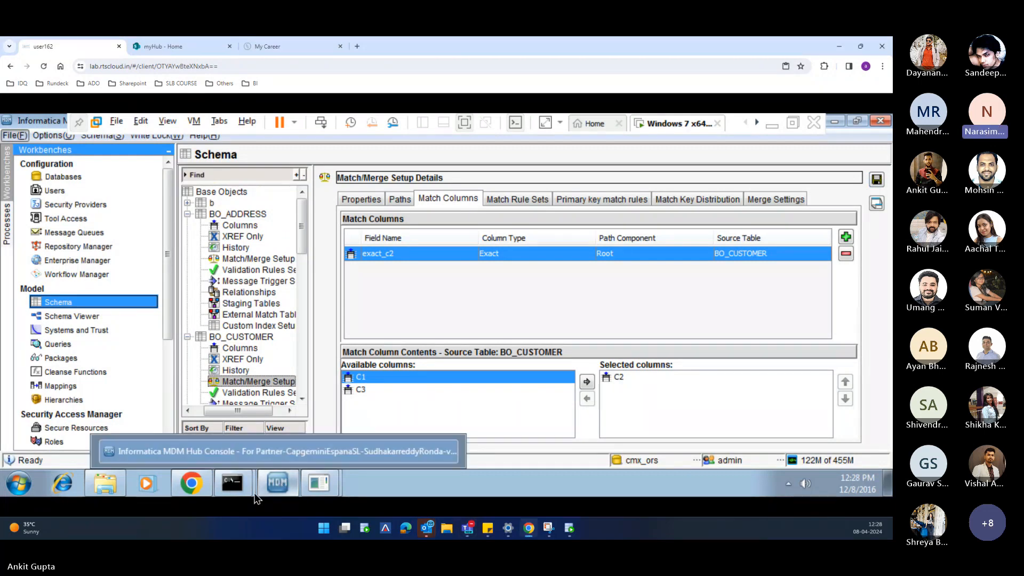
pyautogui.click(239, 484)
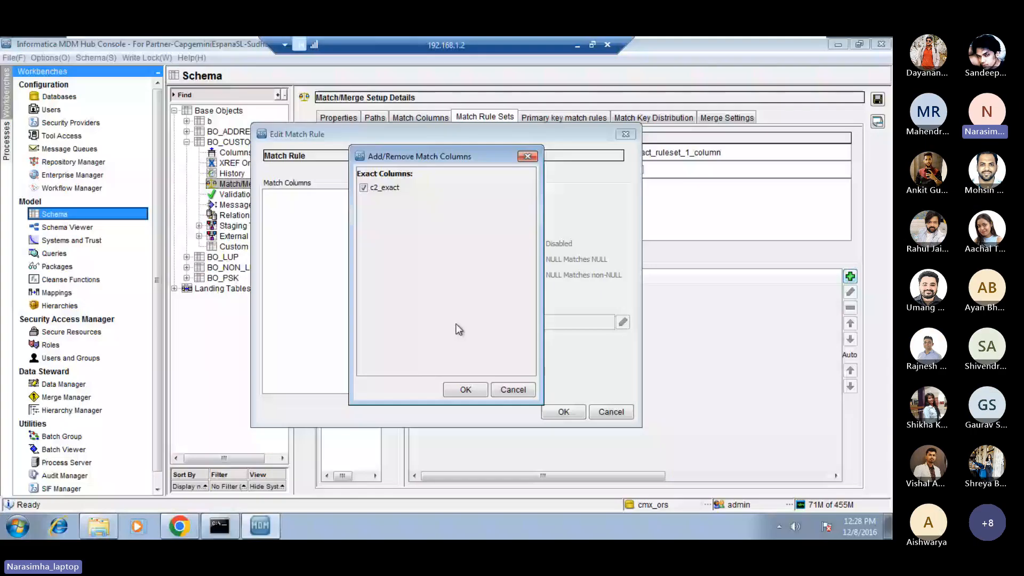
pyautogui.click(462, 388)
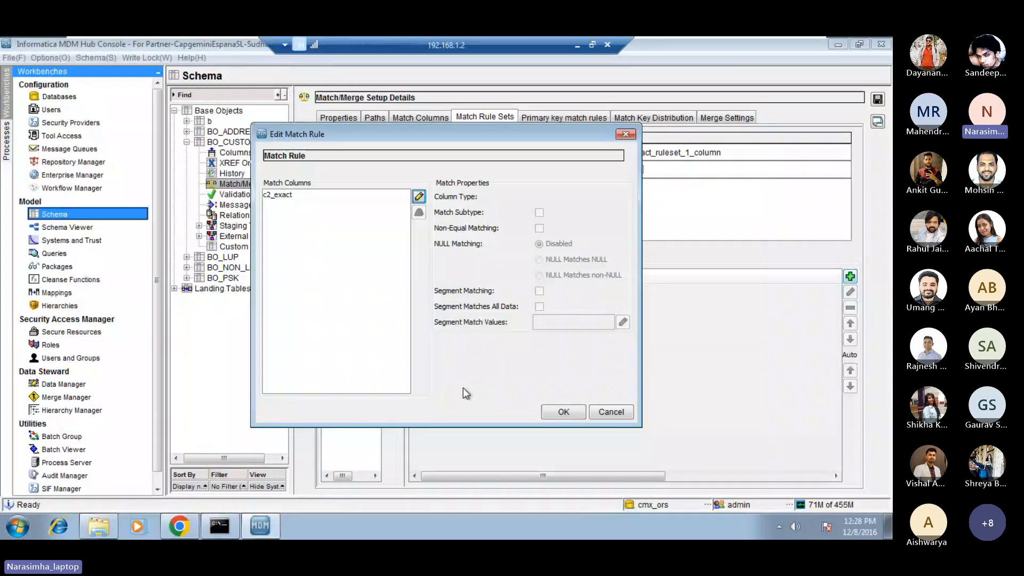
pyautogui.click(298, 195)
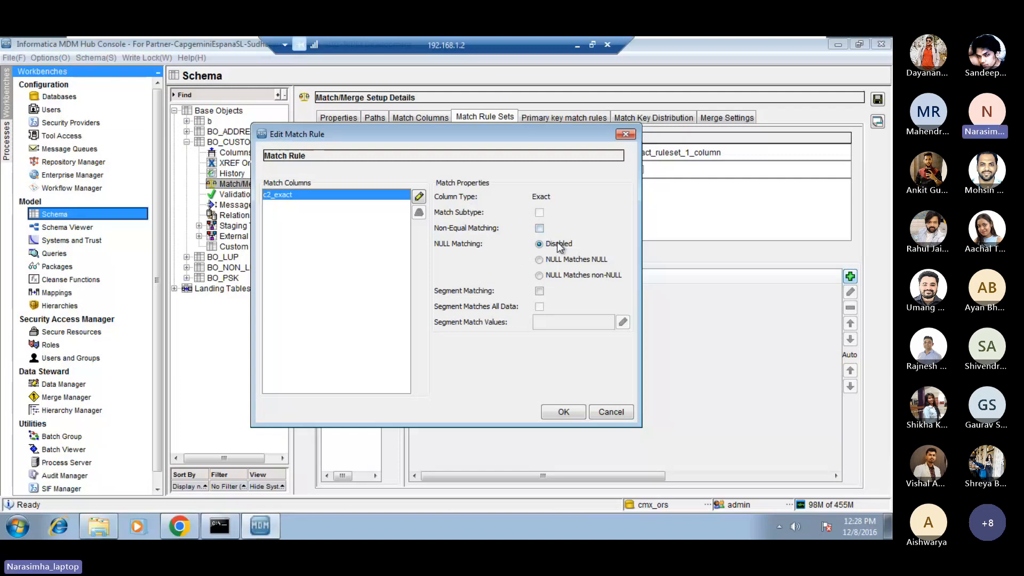
# Try the NULL Matches NULL, NULL Matches non-NULL and Disabled settings of NULL Matching for c2_exact.
pyautogui.click(540, 228)
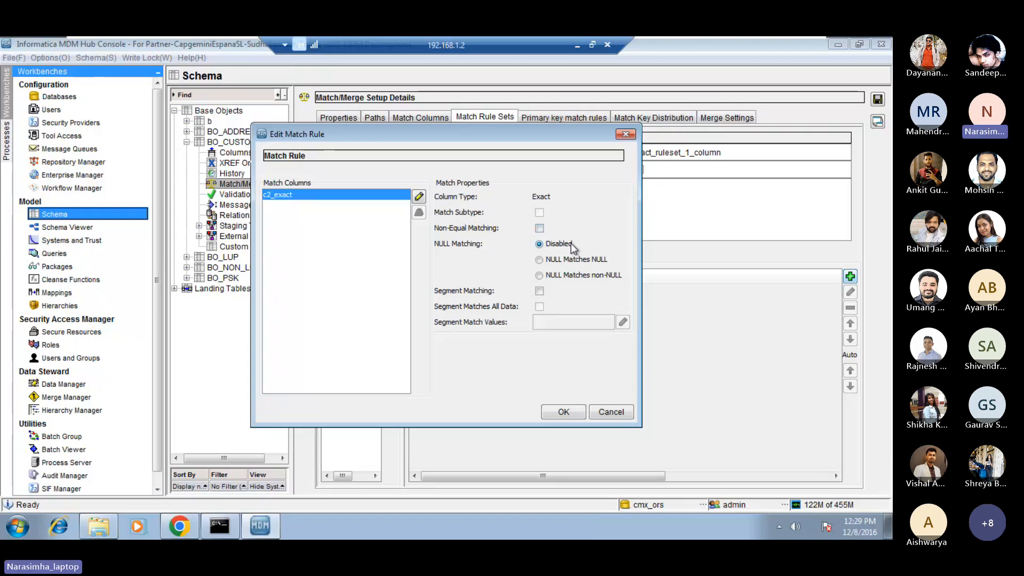
pyautogui.click(540, 260)
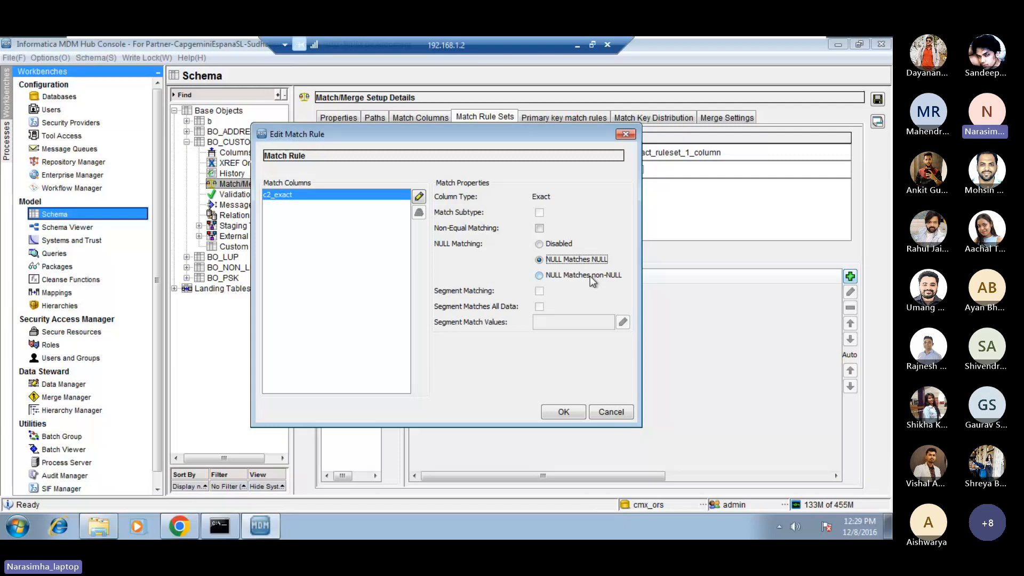
pyautogui.click(539, 276)
pyautogui.click(541, 243)
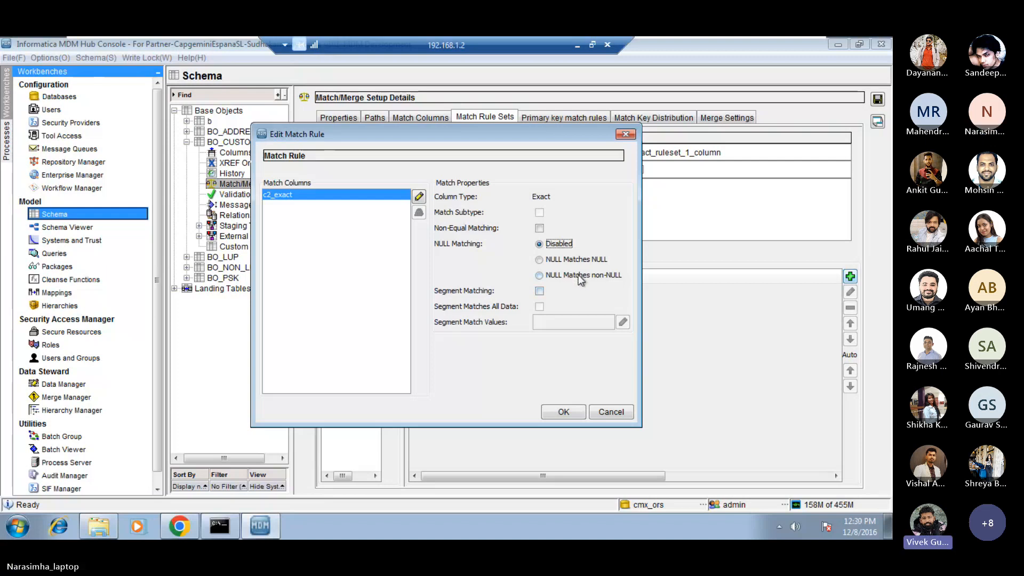
pyautogui.click(552, 278)
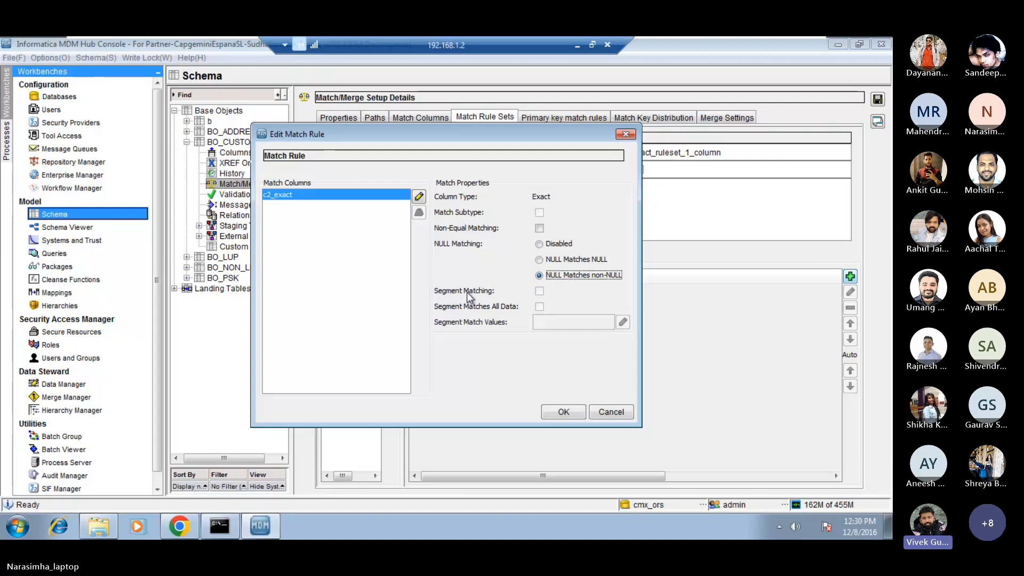
# Try Non-Equal Matching on c2_exact with each NULL Matching option, and restore Disabled with Non-Equal Matching off.
pyautogui.click(540, 229)
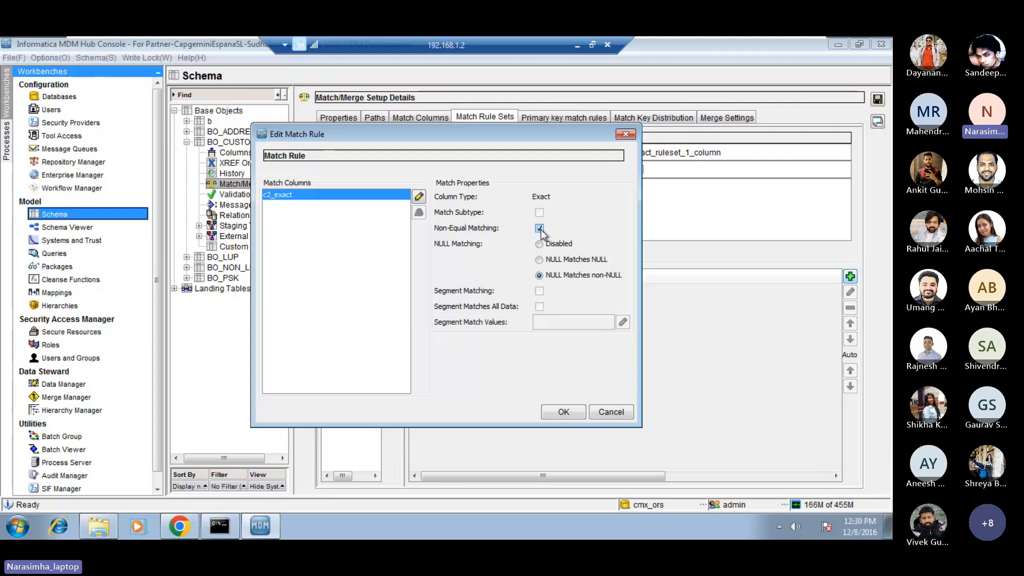
pyautogui.click(540, 244)
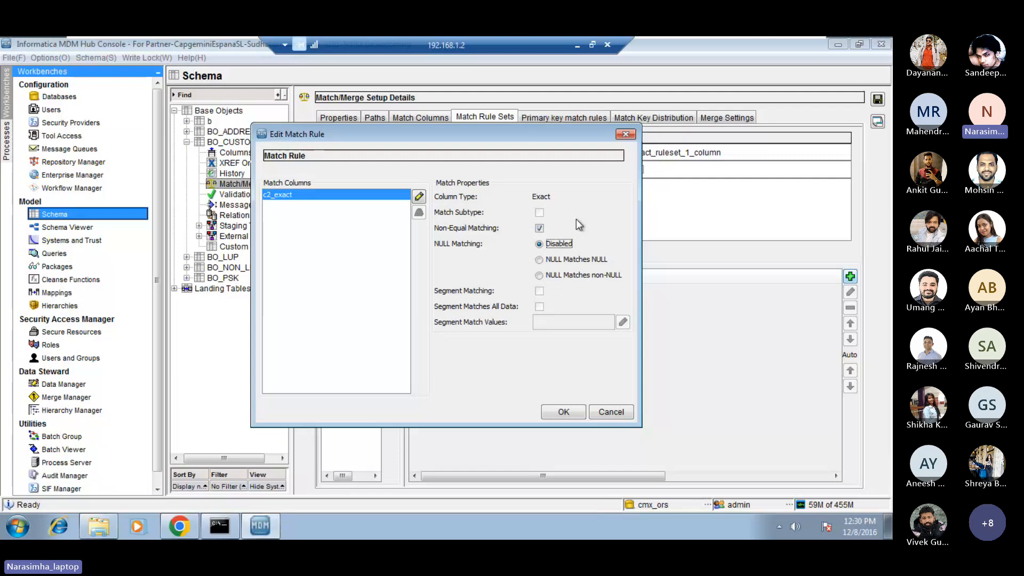
pyautogui.click(540, 277)
pyautogui.click(539, 260)
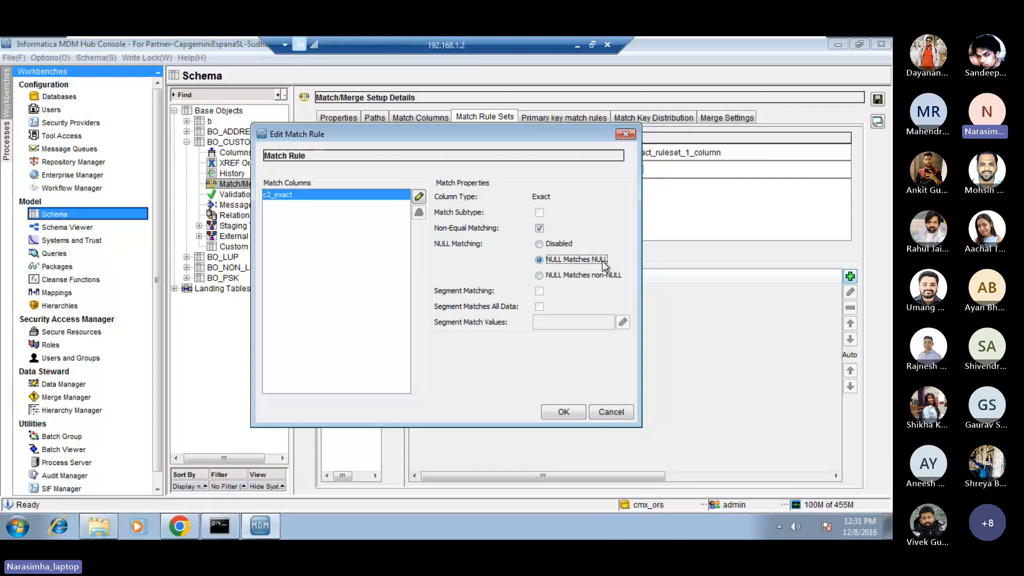
pyautogui.click(539, 244)
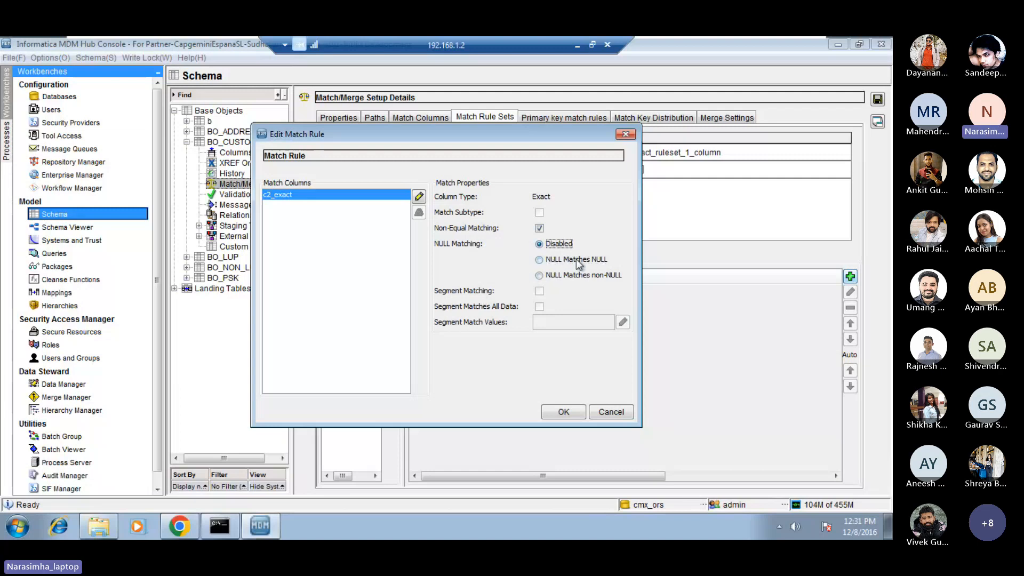
pyautogui.click(540, 229)
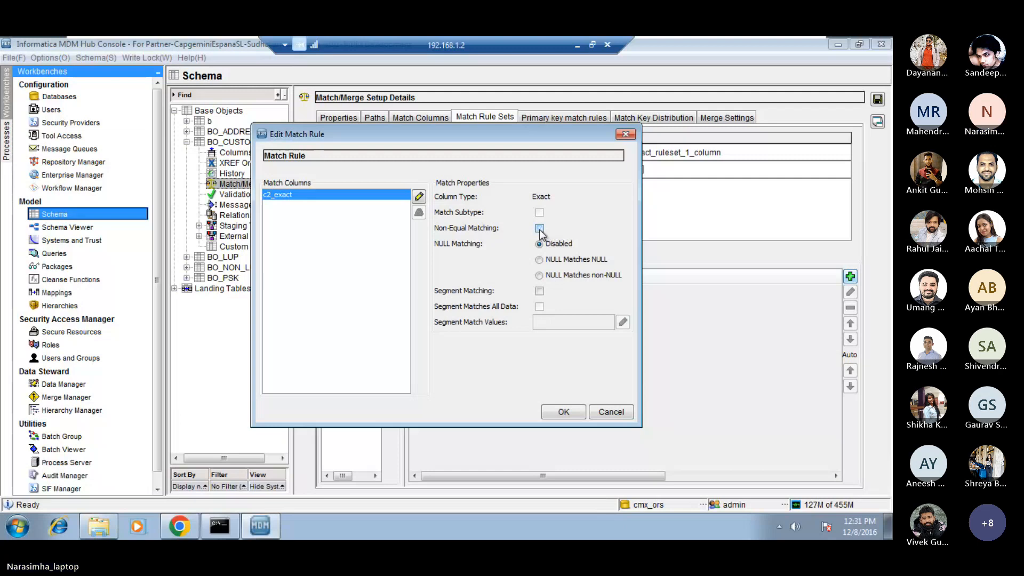
# Try Segment Matching on c2_exact with ap as its segment match value.
pyautogui.click(540, 291)
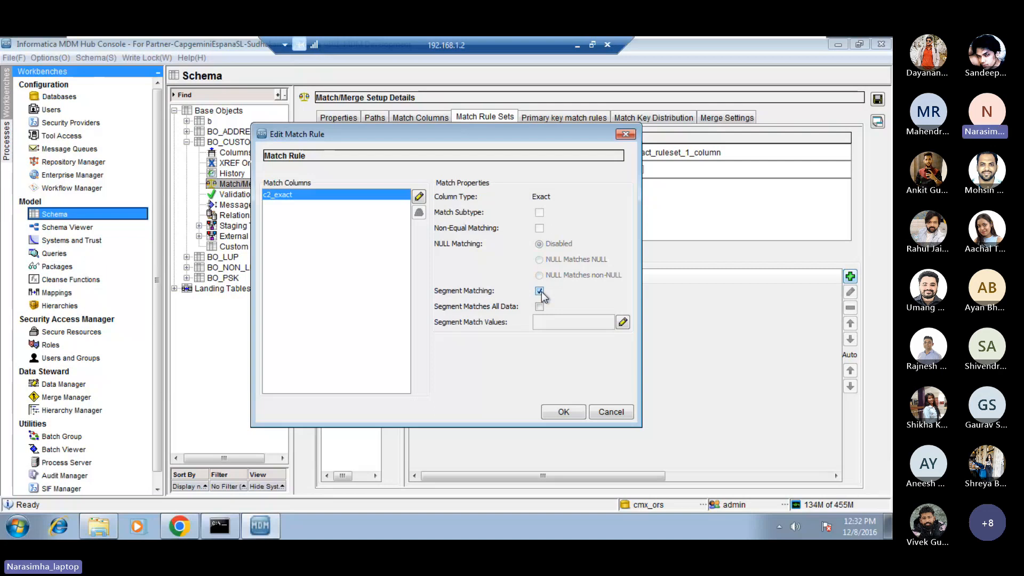
pyautogui.click(622, 323)
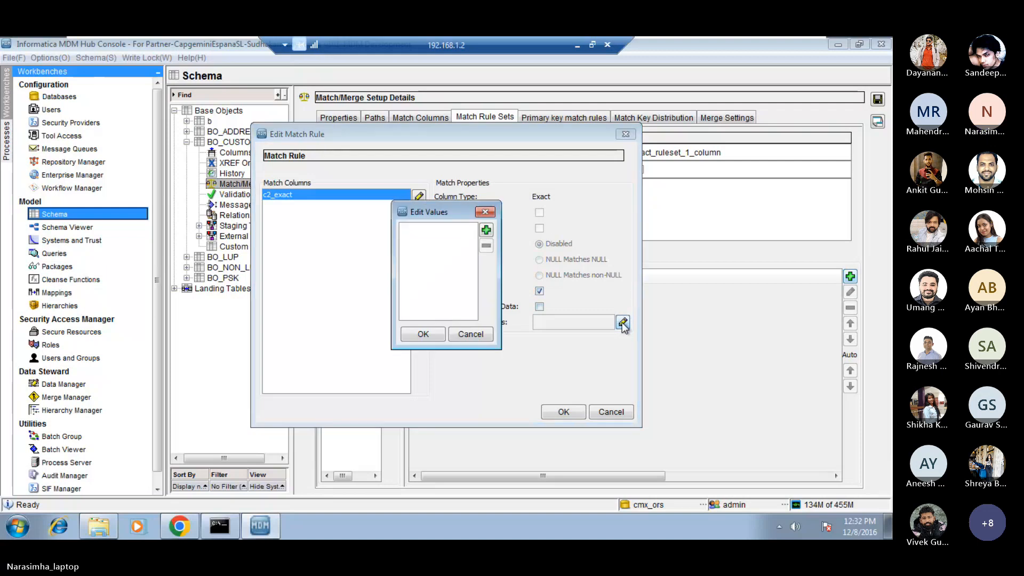
pyautogui.click(486, 231)
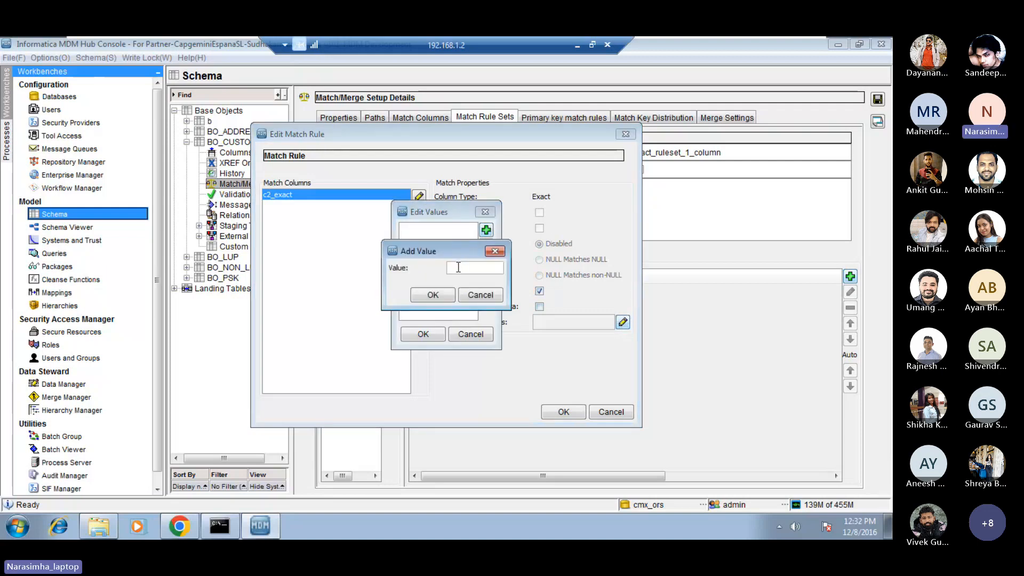
pyautogui.write('ap')
pyautogui.click(437, 292)
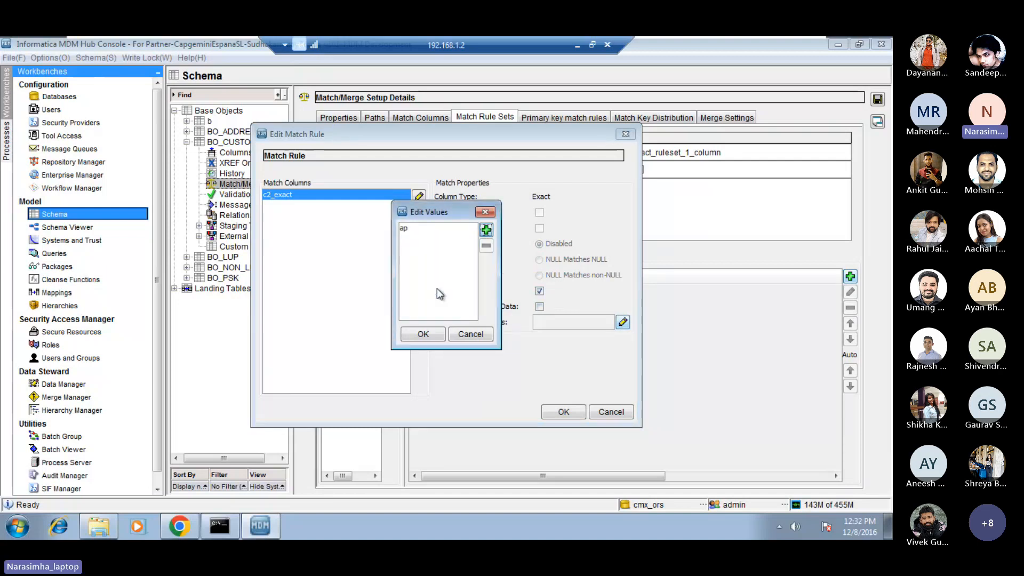
pyautogui.click(423, 334)
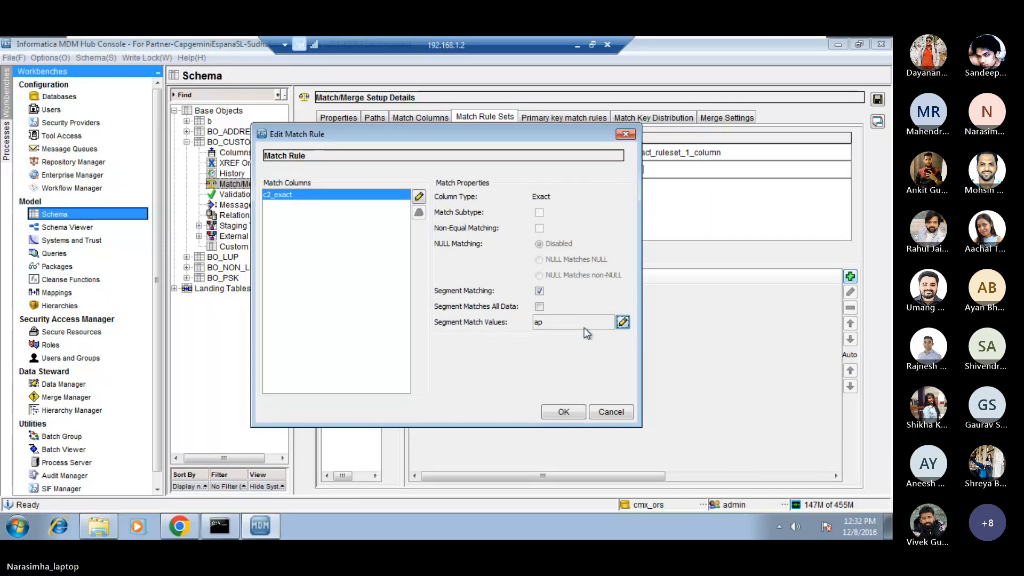
# Try the Segment Matches All Data option for c2_exact, and turn Segment Matching off.
pyautogui.click(539, 307)
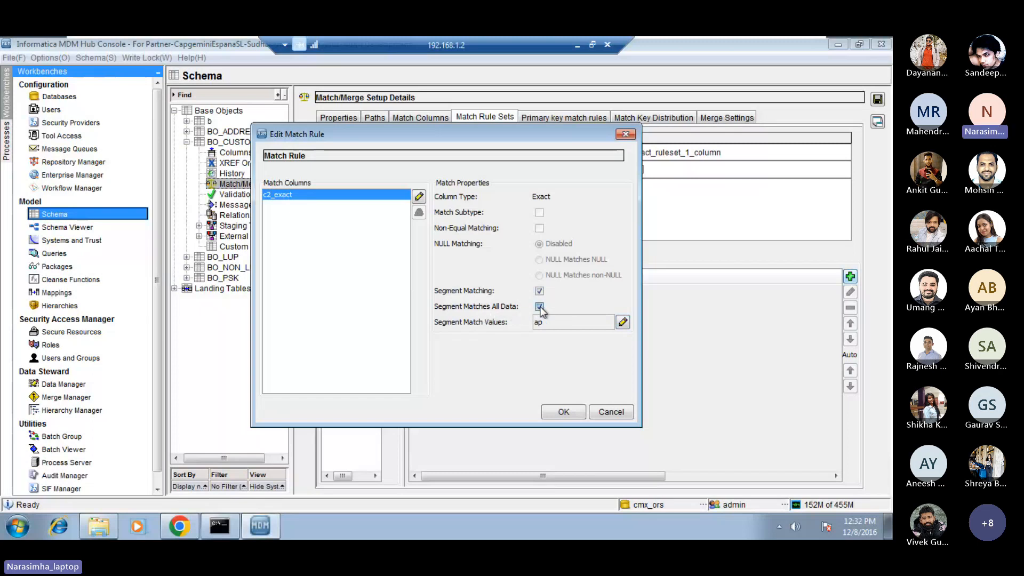
pyautogui.click(540, 307)
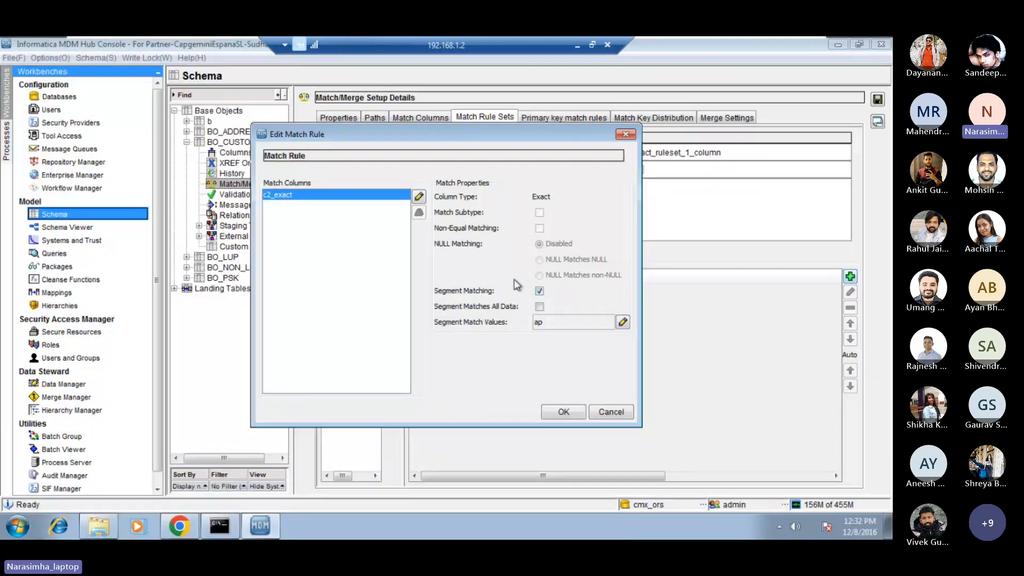
pyautogui.click(539, 291)
pyautogui.click(539, 291)
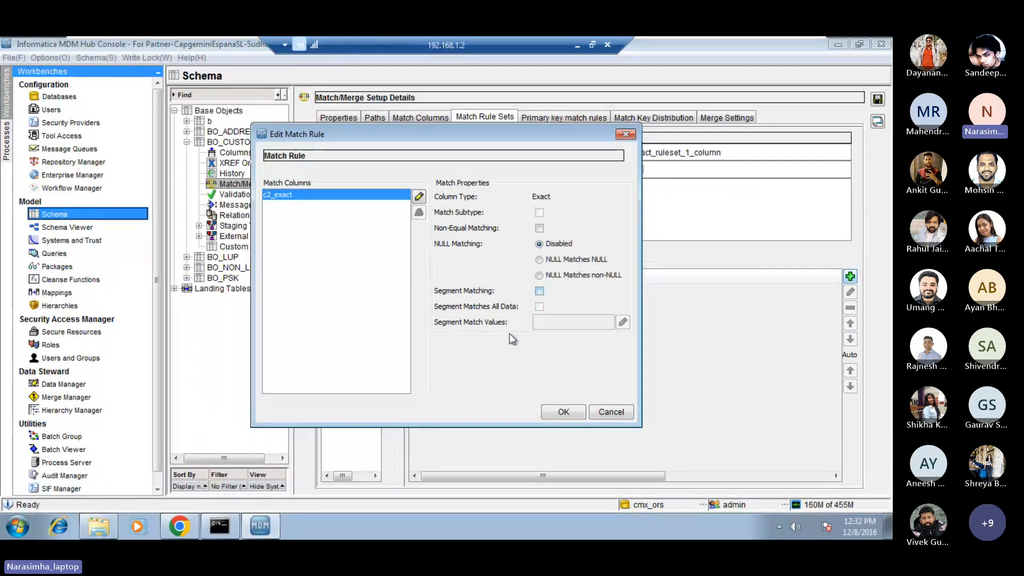
pyautogui.click(539, 291)
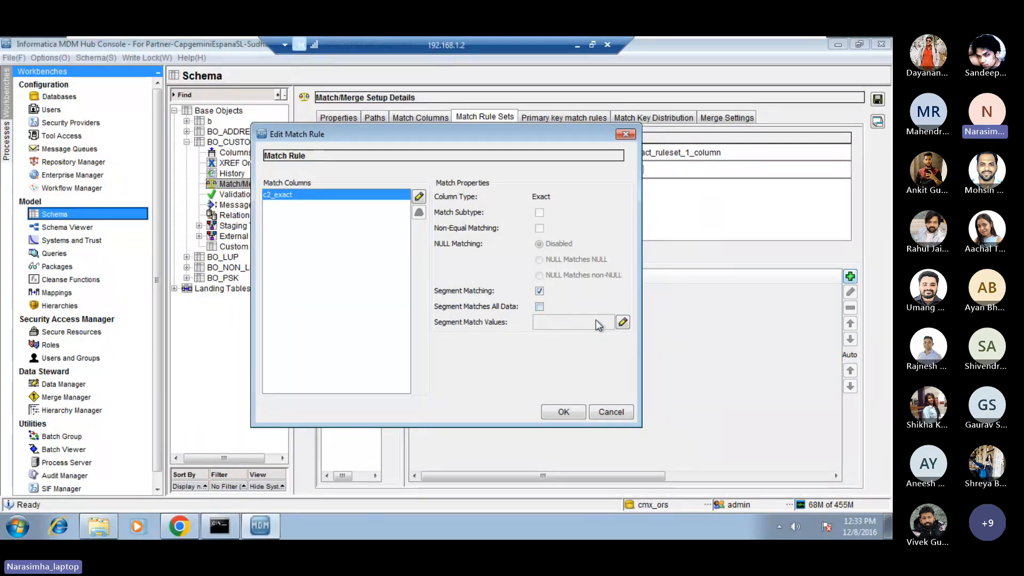
pyautogui.click(623, 322)
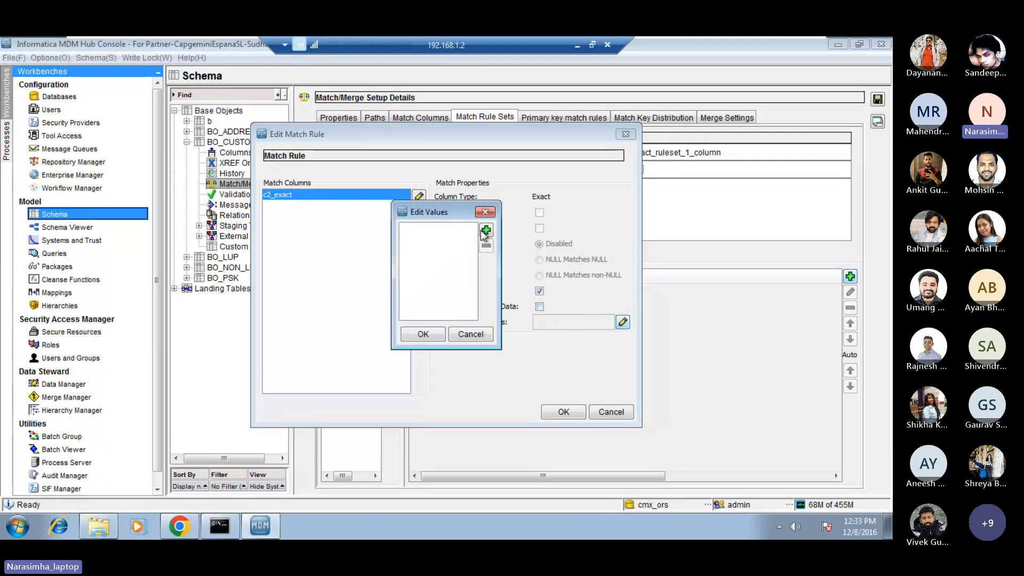
pyautogui.click(472, 334)
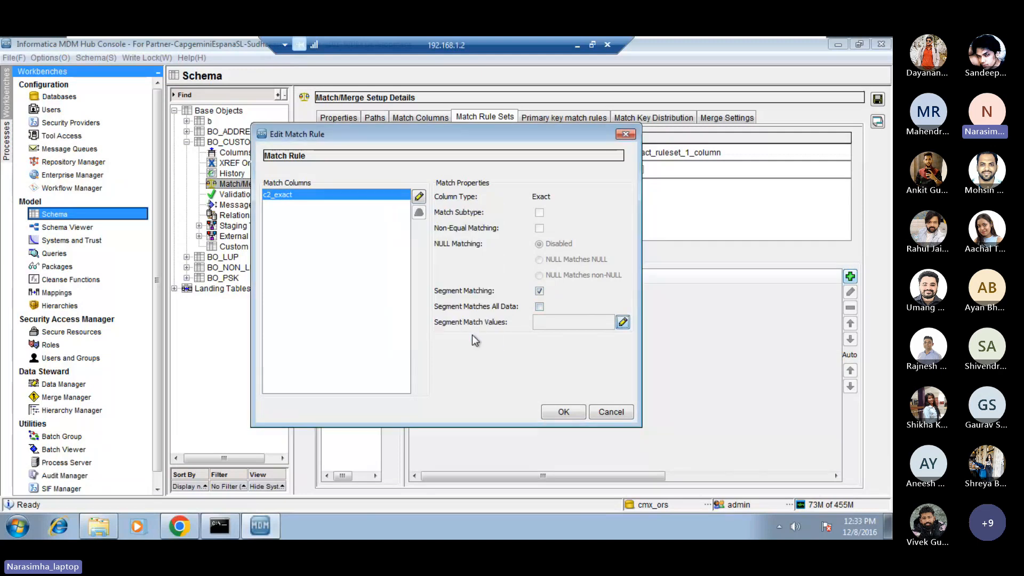
pyautogui.click(539, 291)
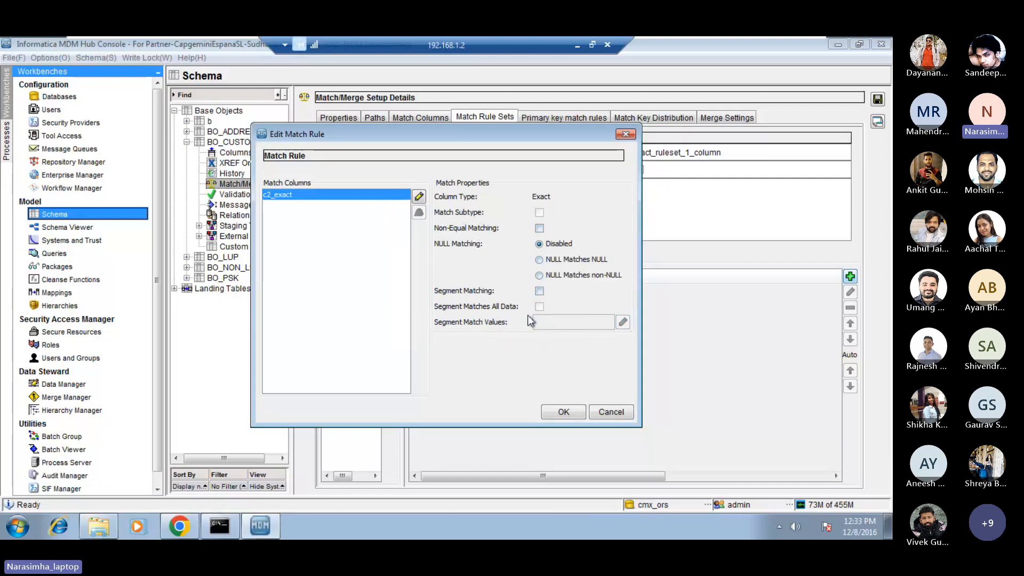
# Confirm the c2_exact match rule, and reopen it for editing with its c2_exact column selected.
pyautogui.click(568, 414)
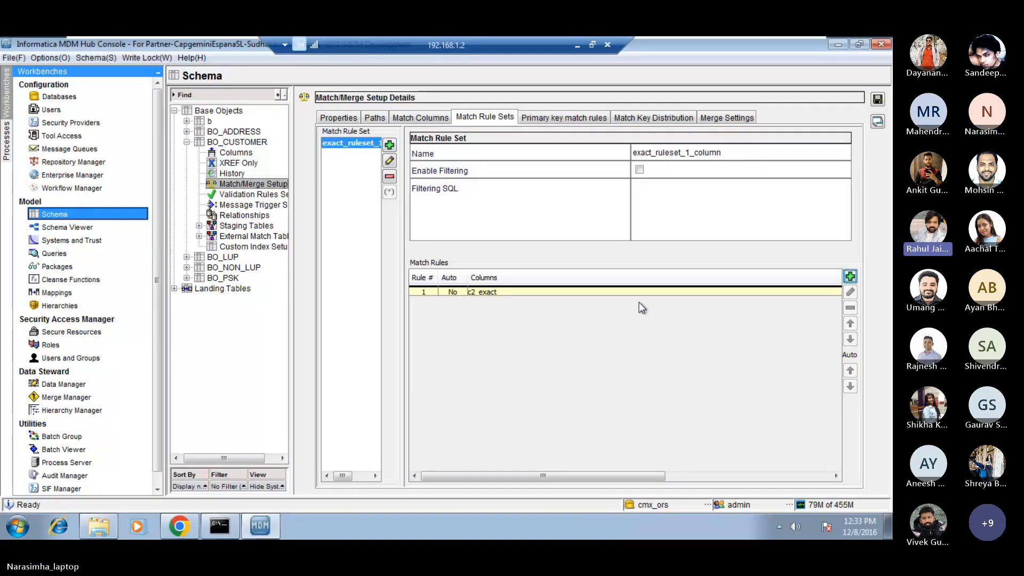
pyautogui.click(631, 291)
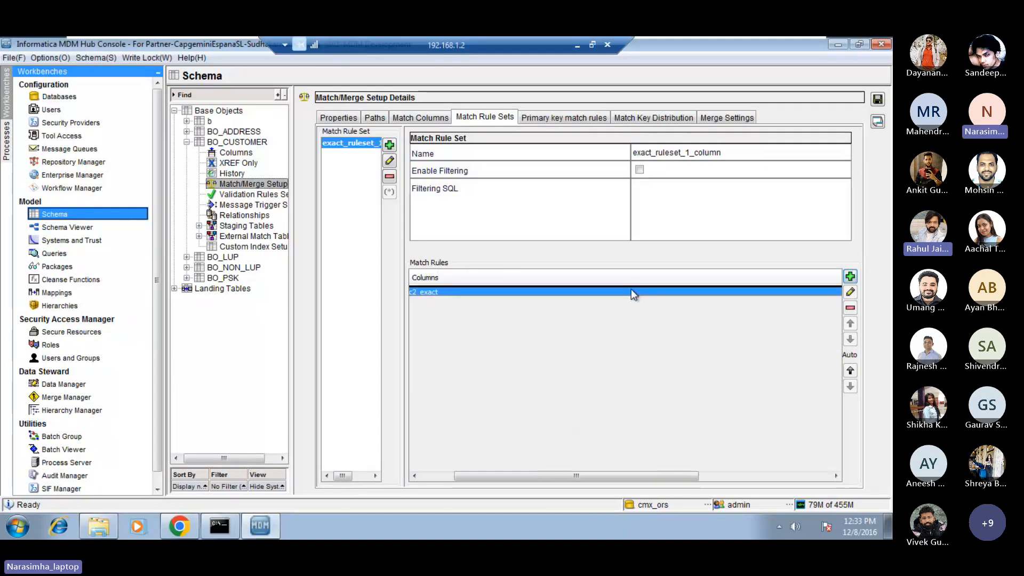
pyautogui.click(851, 293)
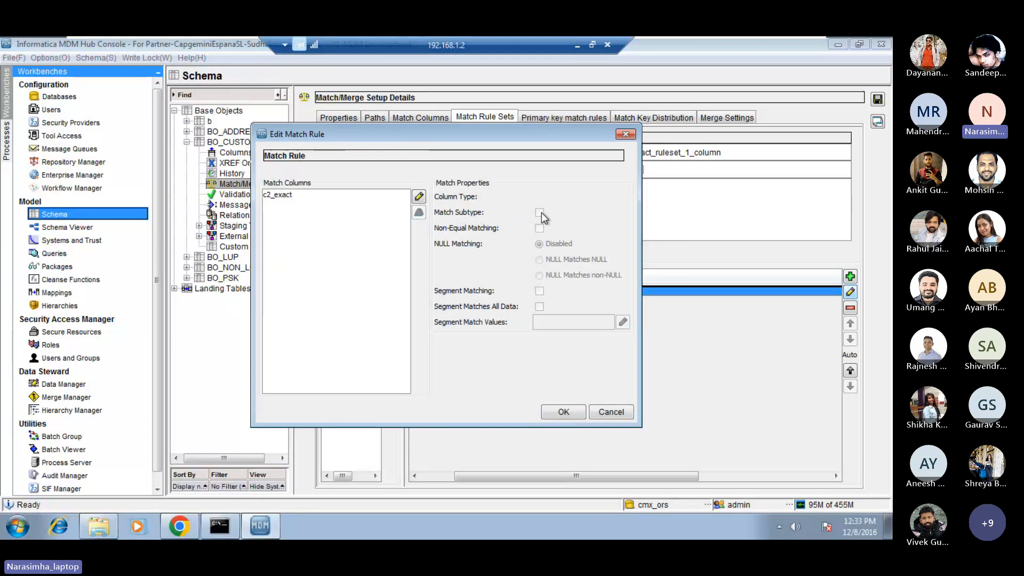
pyautogui.click(362, 194)
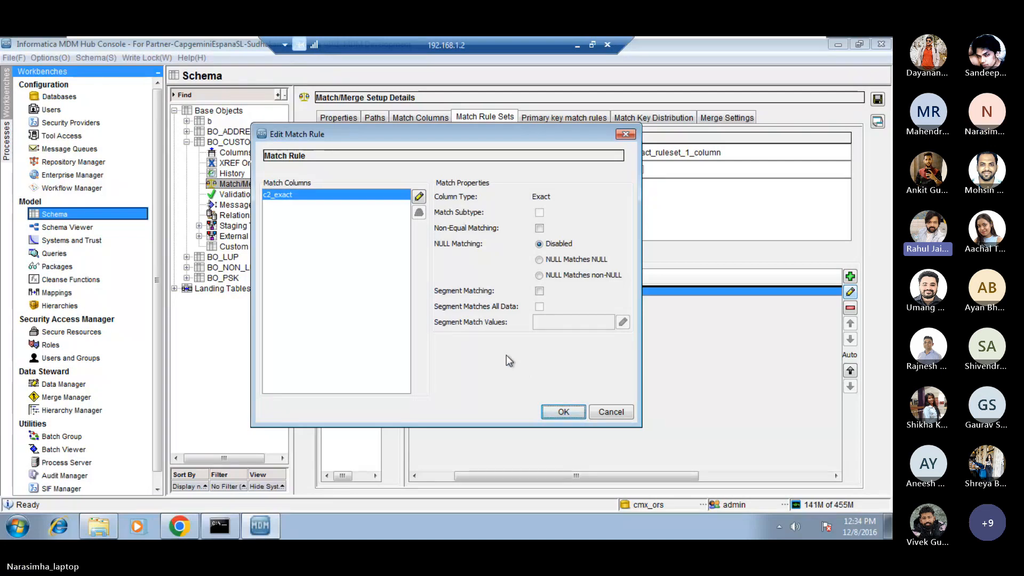
# Enable Segment Matching for c2_exact in the reopened rule and check its list of segment match values.
pyautogui.click(540, 291)
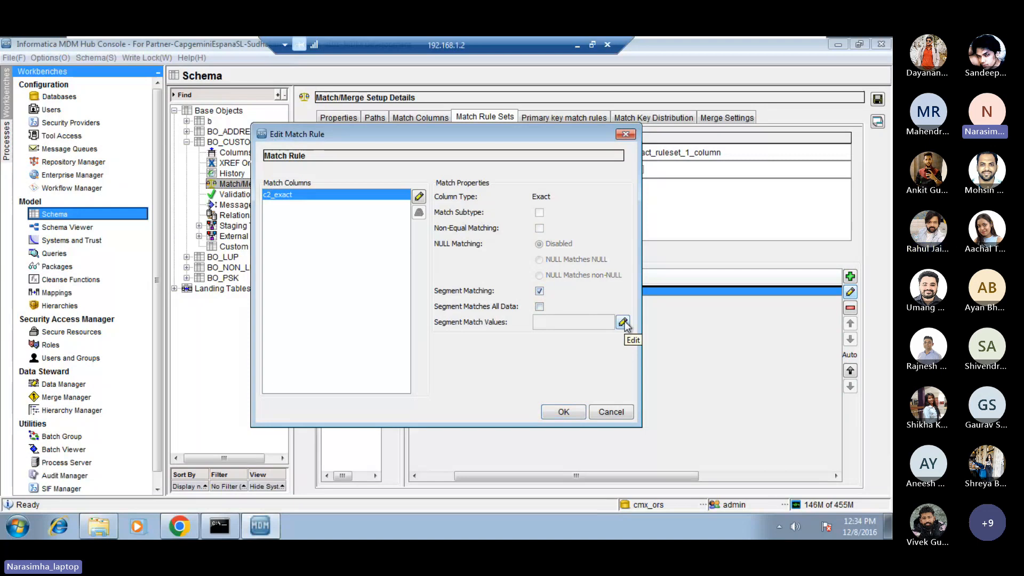
pyautogui.click(540, 291)
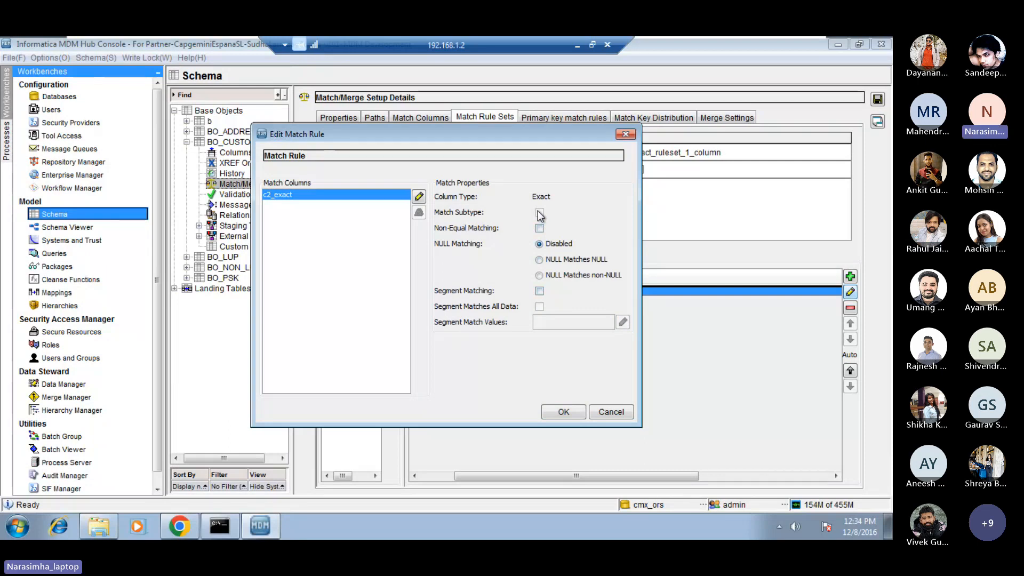
pyautogui.click(539, 292)
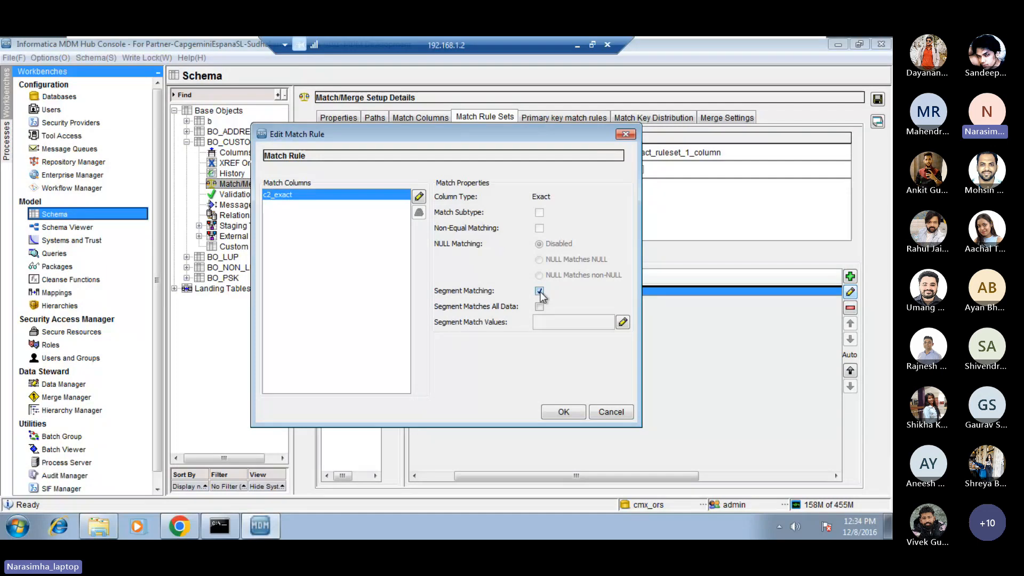
pyautogui.click(622, 322)
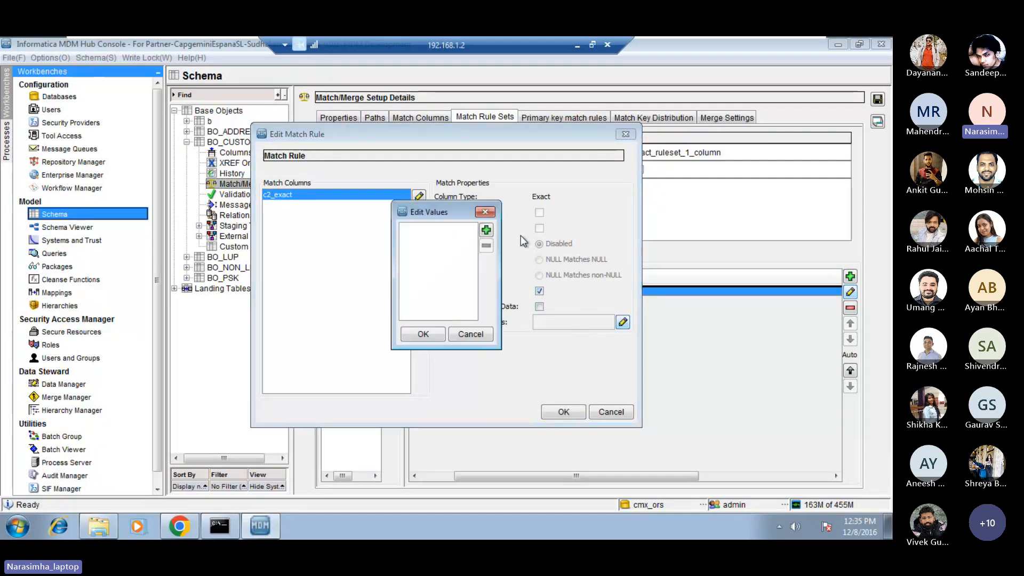
pyautogui.click(471, 335)
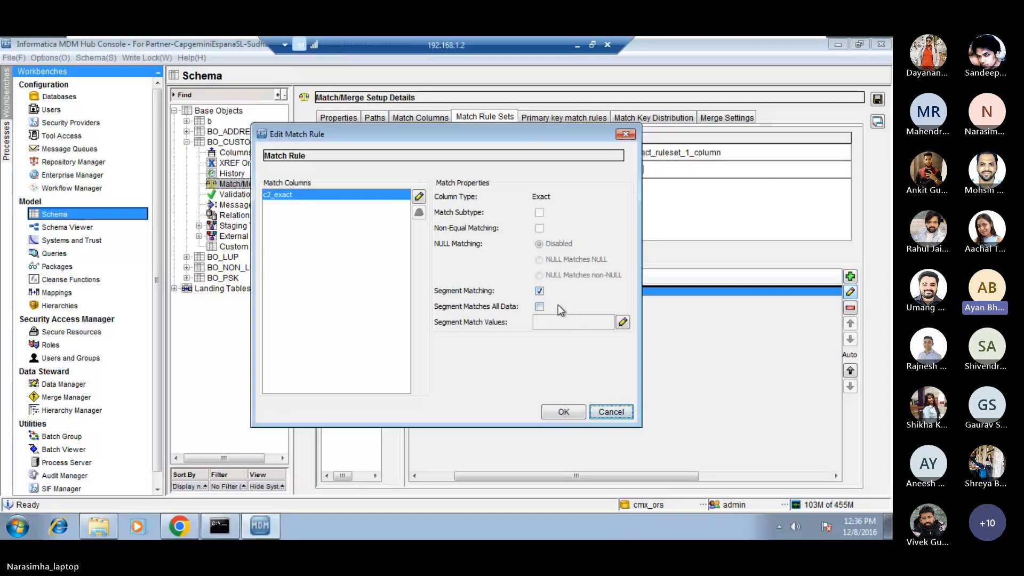
# Add ap as a segment match value for c2_exact in the match rule.
pyautogui.click(541, 306)
pyautogui.click(622, 322)
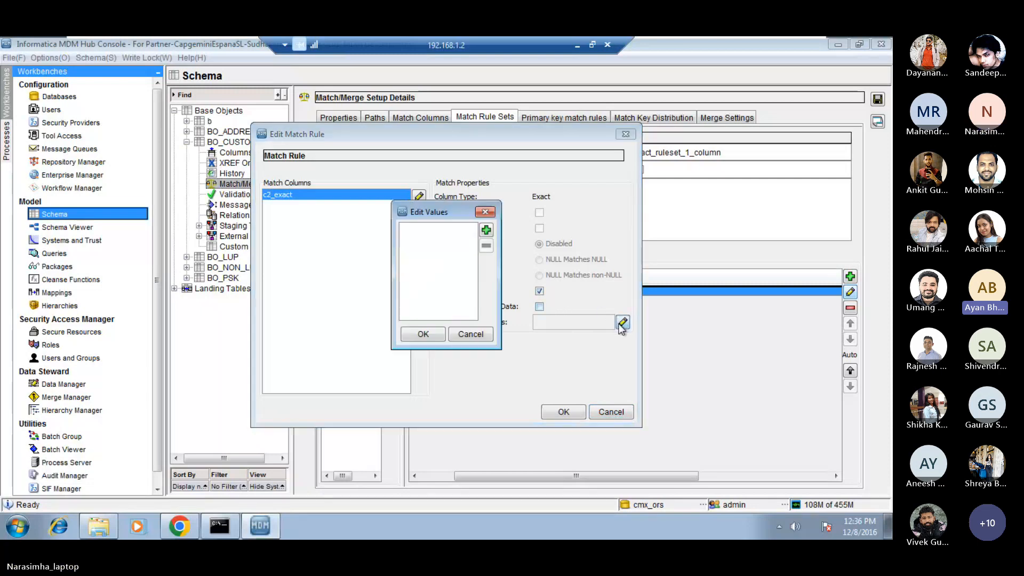
pyautogui.click(486, 229)
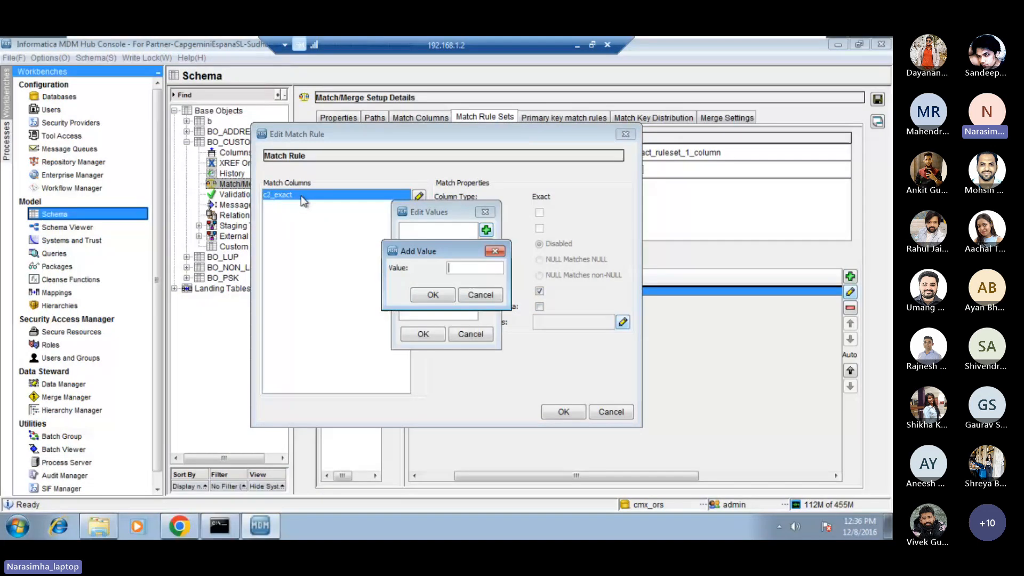
pyautogui.write('ap')
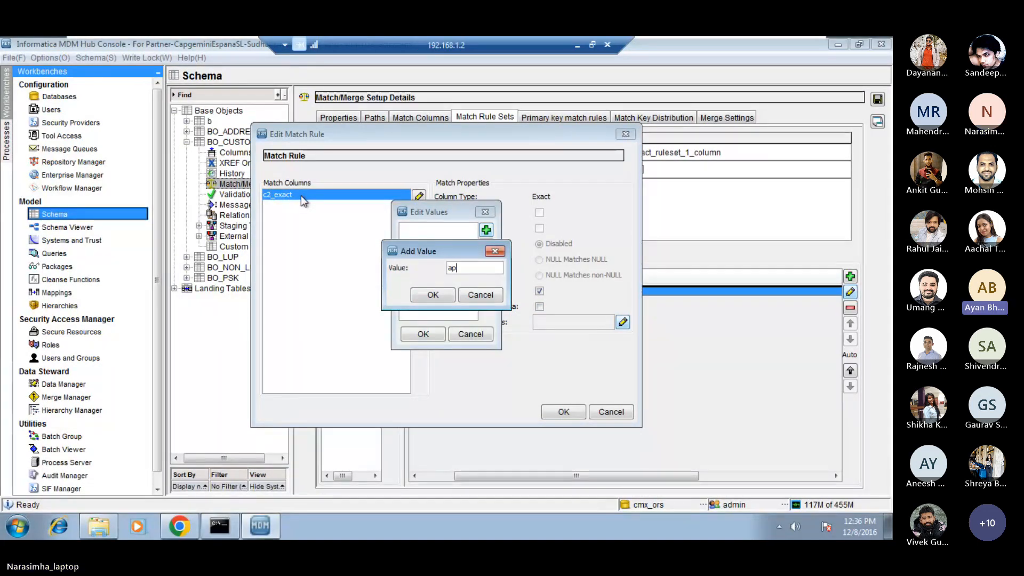
pyautogui.click(425, 295)
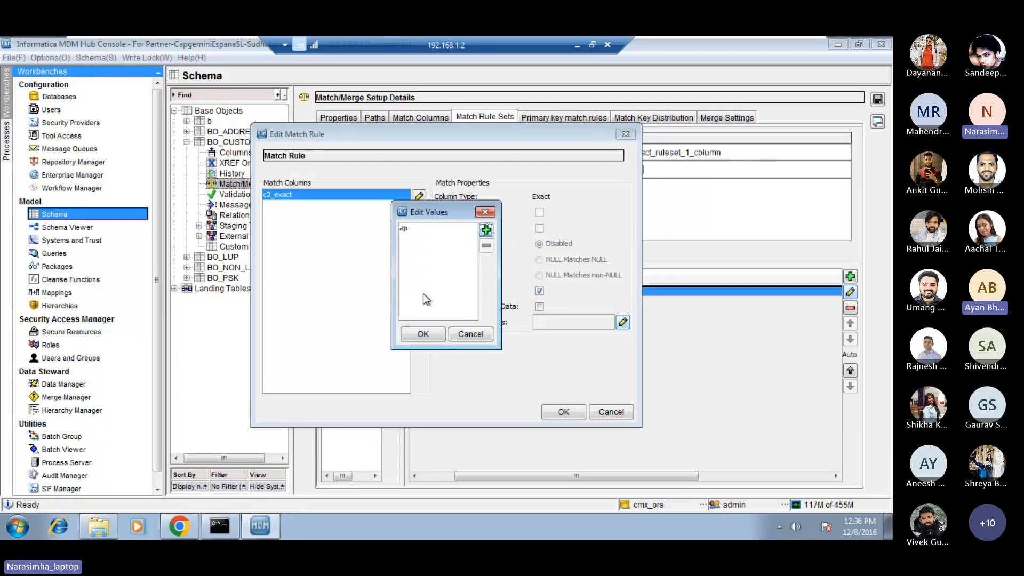
pyautogui.click(423, 334)
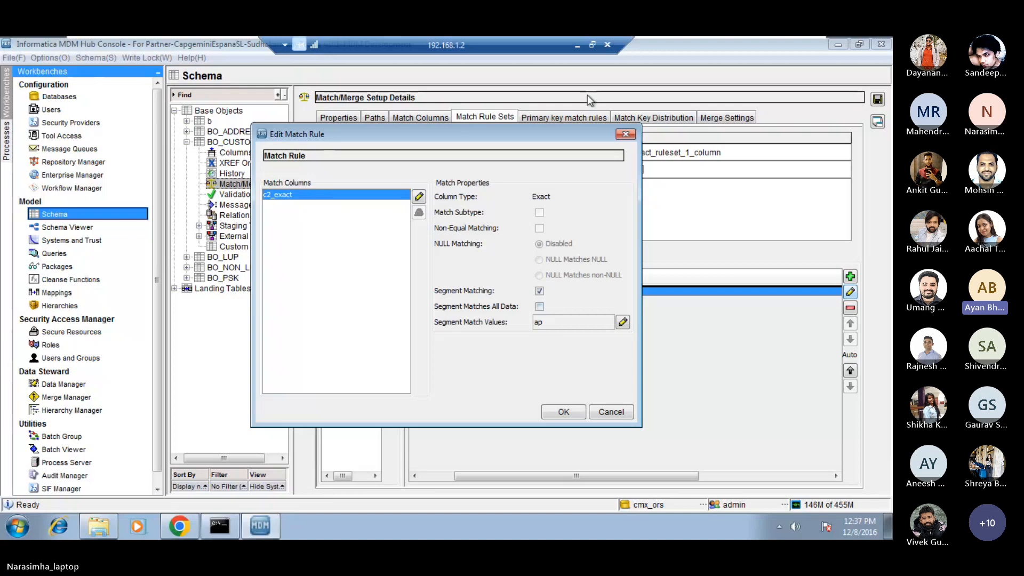
pyautogui.click(576, 49)
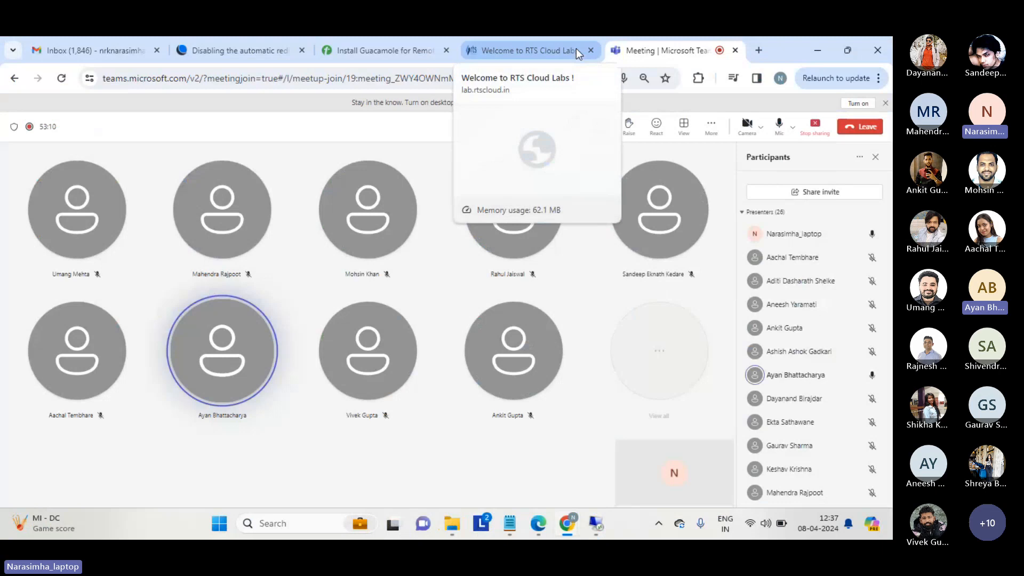
pyautogui.click(596, 525)
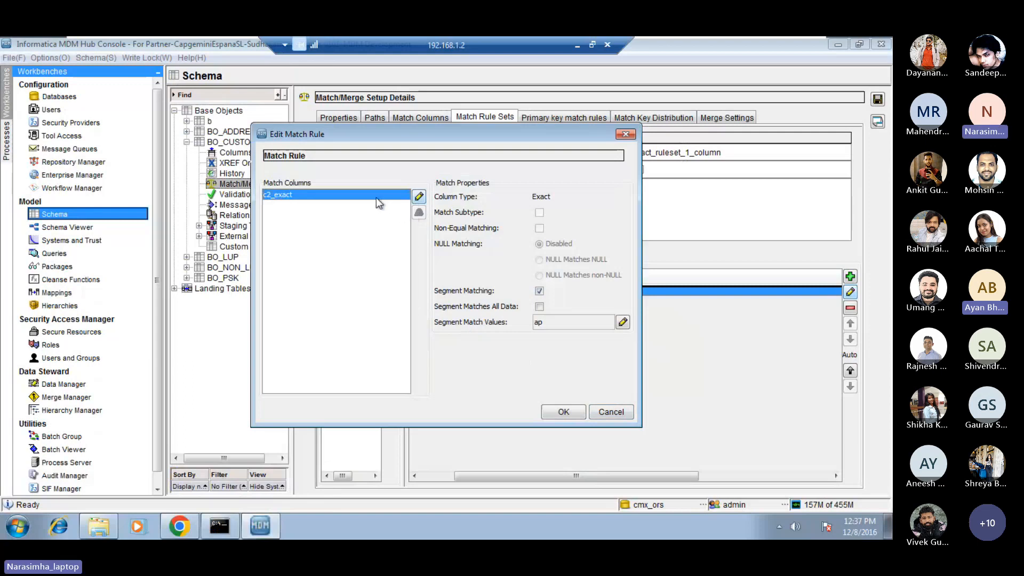
# Check which exact columns the match rule includes, keep c2_exact, and confirm the rule.
pyautogui.click(418, 196)
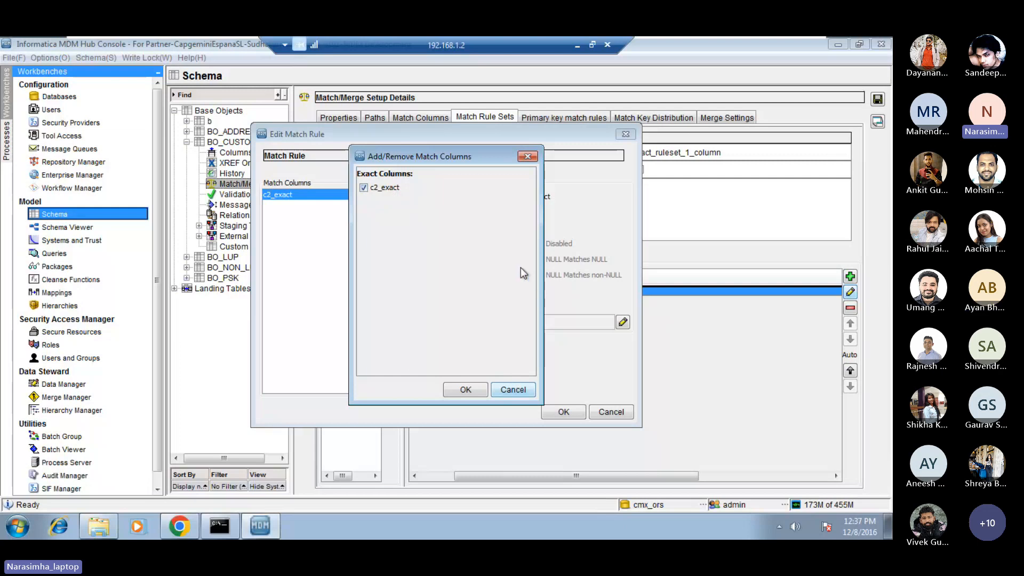
pyautogui.click(465, 391)
pyautogui.click(569, 413)
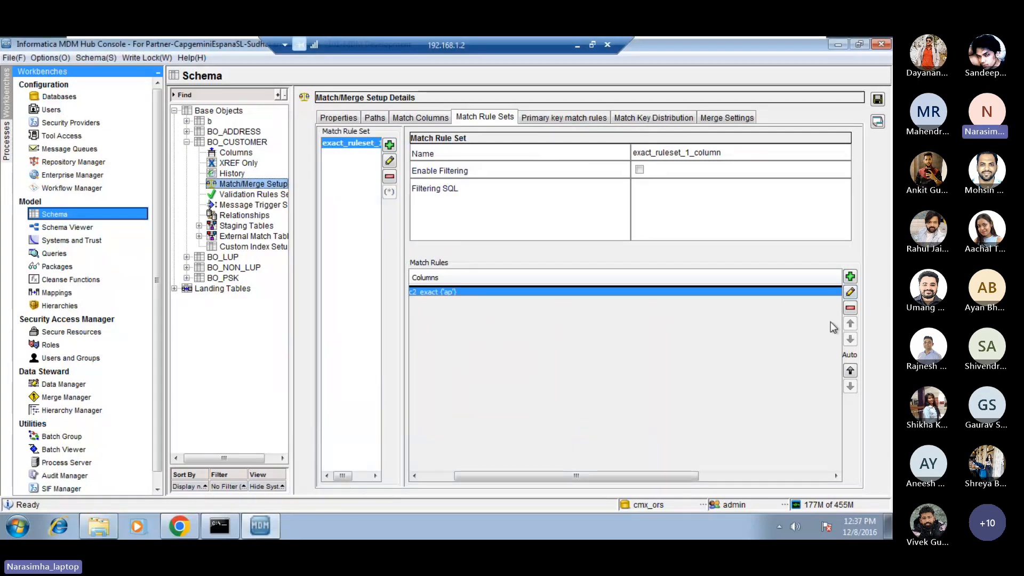
# Reopen the c2_exact match rule, examine its segment match value list, and leave the rule without changes.
pyautogui.click(850, 294)
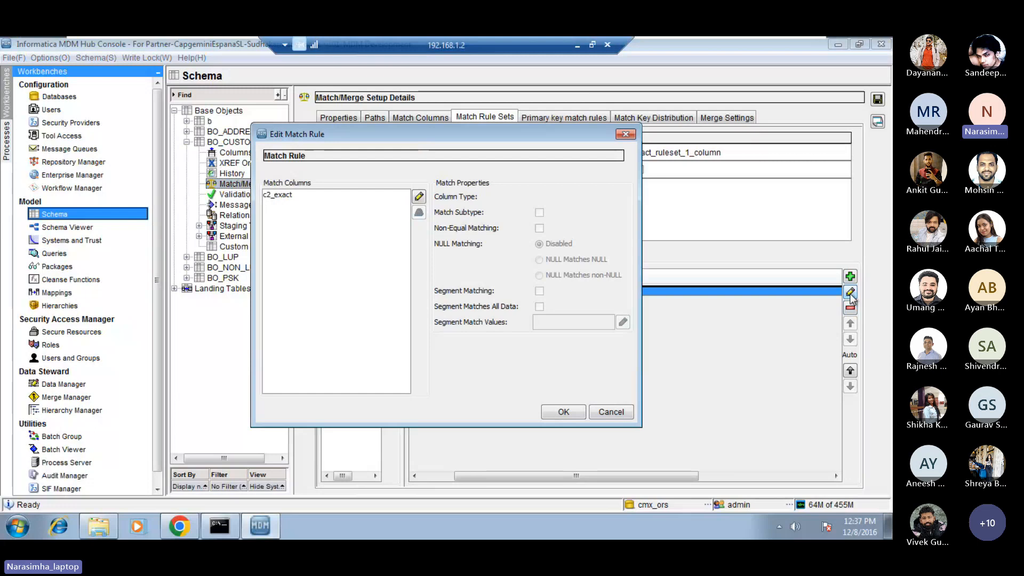
pyautogui.click(327, 195)
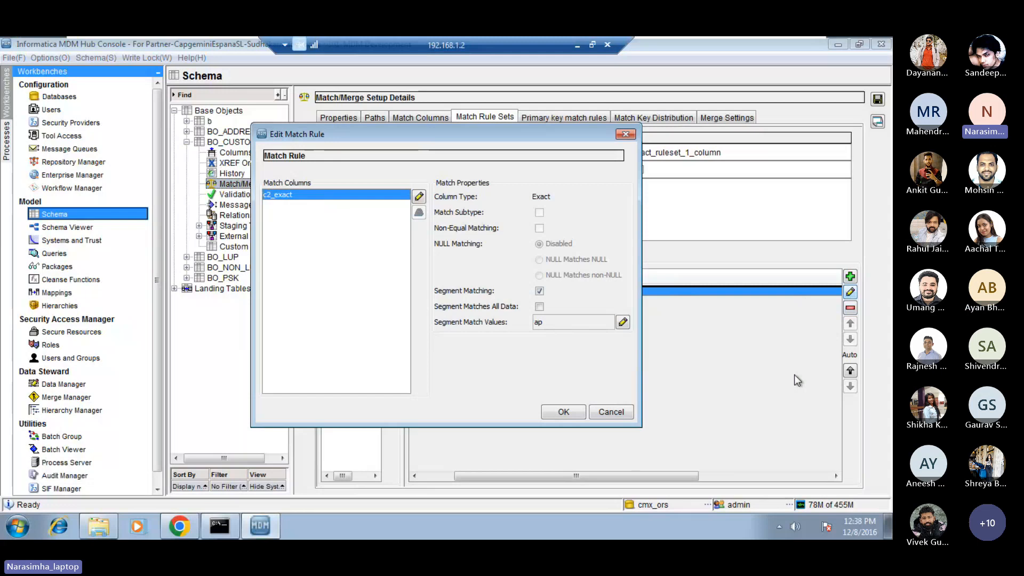
pyautogui.doubleClick(539, 322)
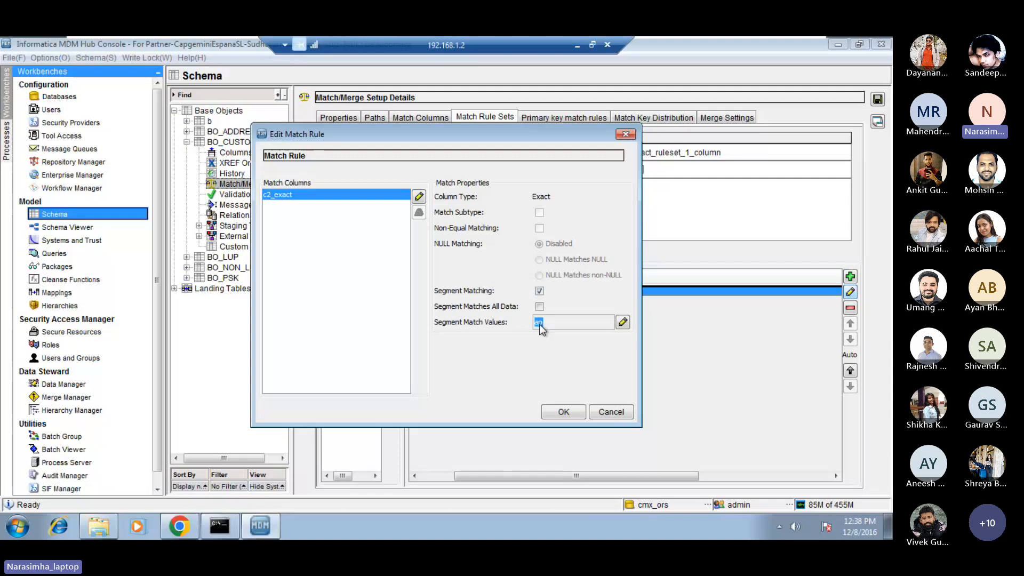
pyautogui.click(623, 322)
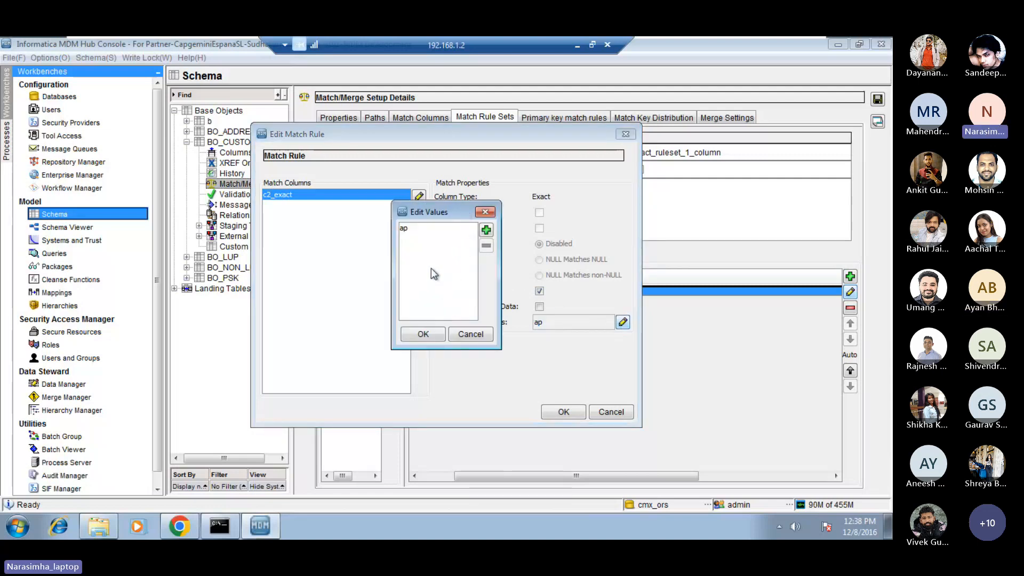
pyautogui.click(412, 229)
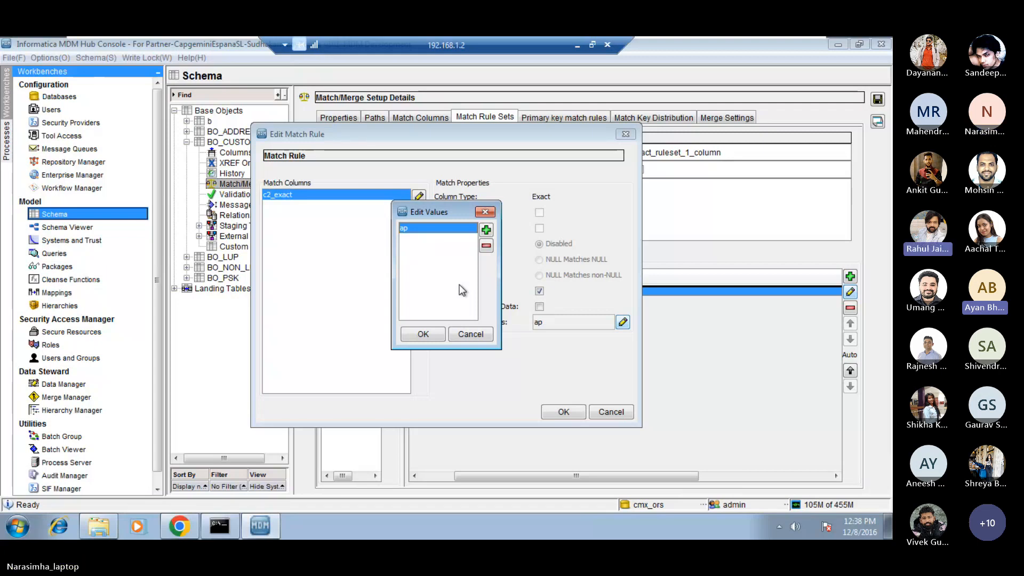
pyautogui.click(473, 335)
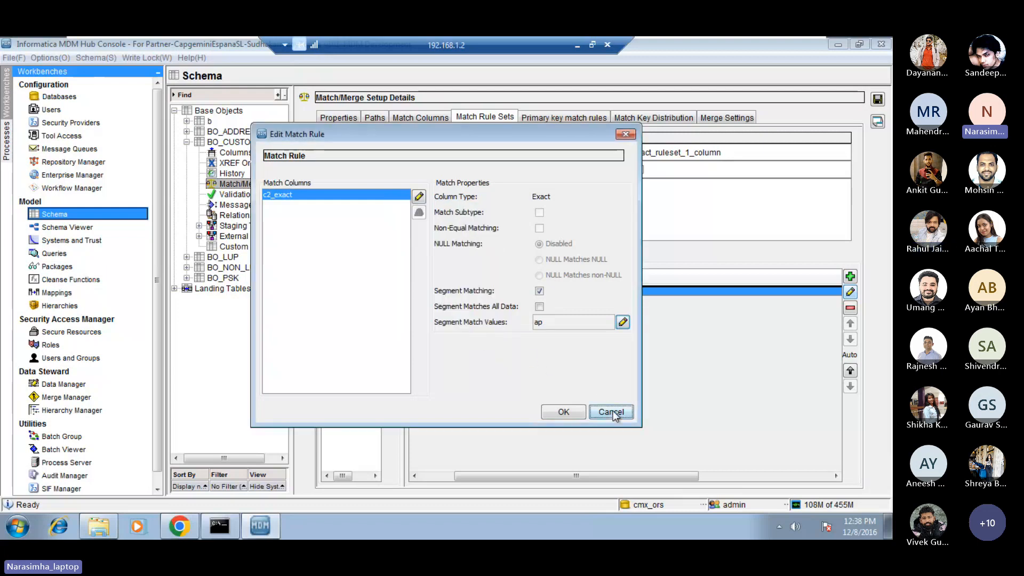
pyautogui.click(612, 412)
# Try adding column c1 beside c2 in the c2_exact match column, and take c1 out again.
pyautogui.click(425, 117)
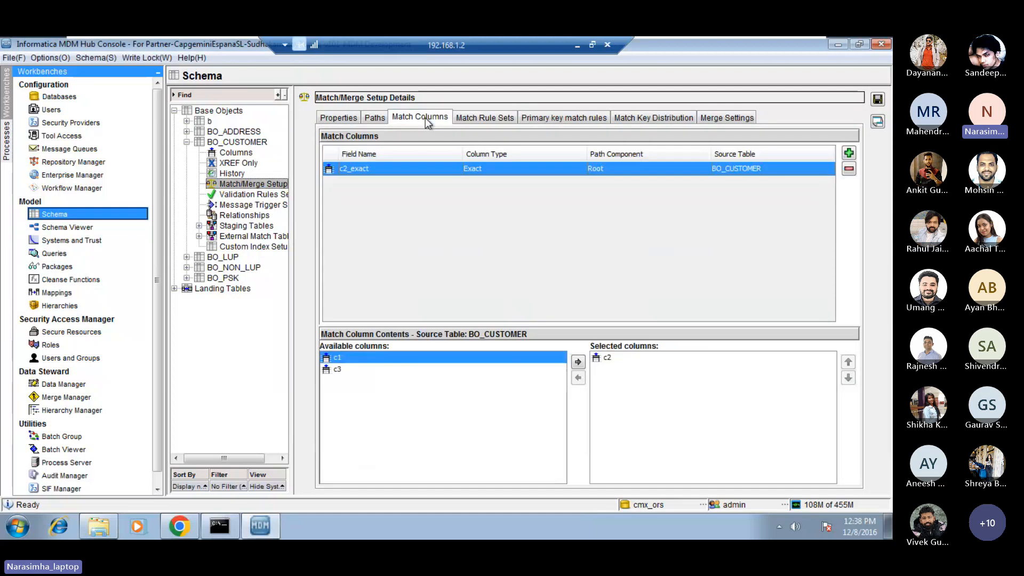
pyautogui.click(606, 359)
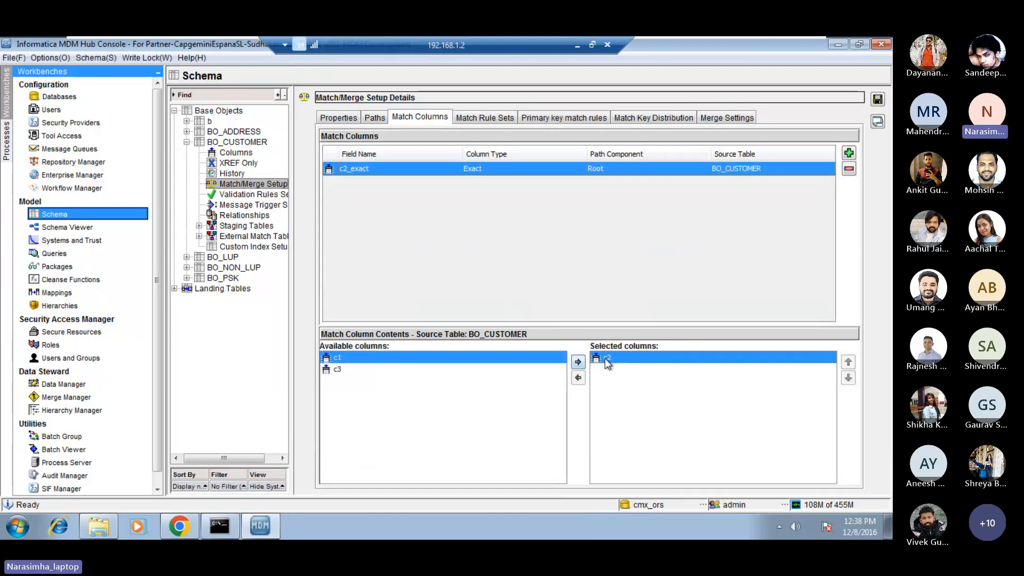
pyautogui.click(578, 362)
pyautogui.click(609, 369)
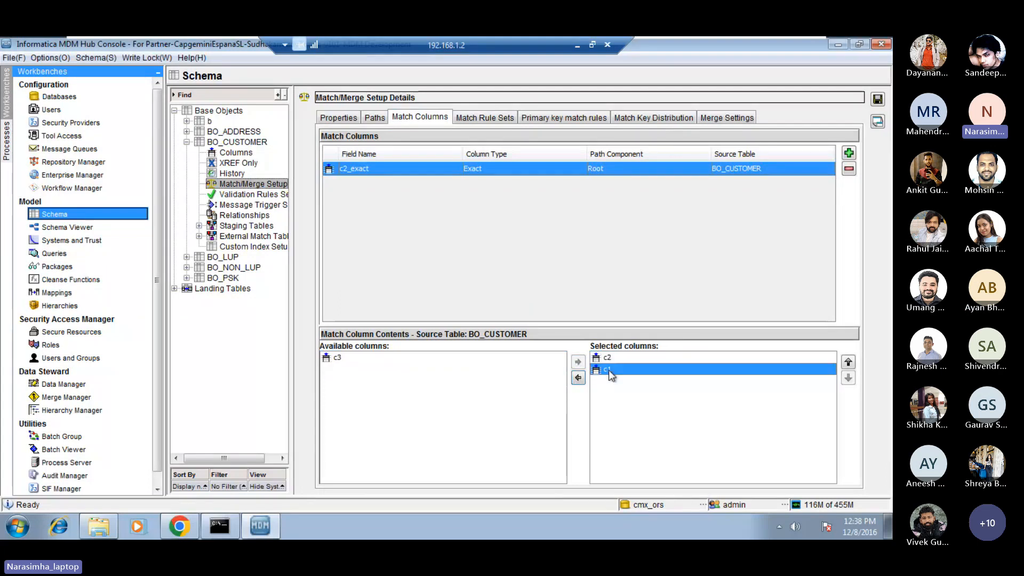
pyautogui.click(578, 378)
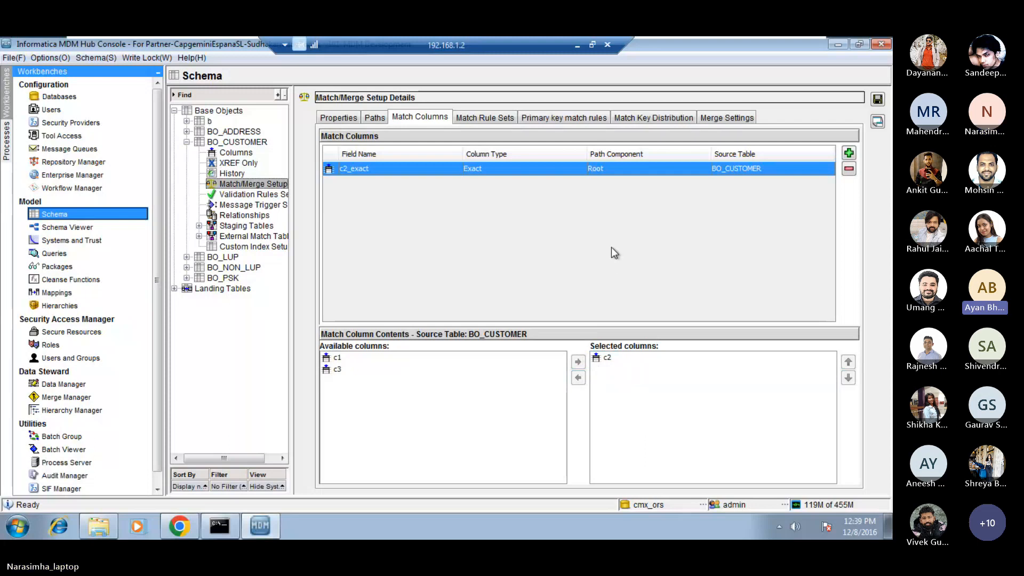
# Remove the segment match value ap from c2_exact in the exact_ruleset_1_column match rule and confirm the rule.
pyautogui.click(478, 119)
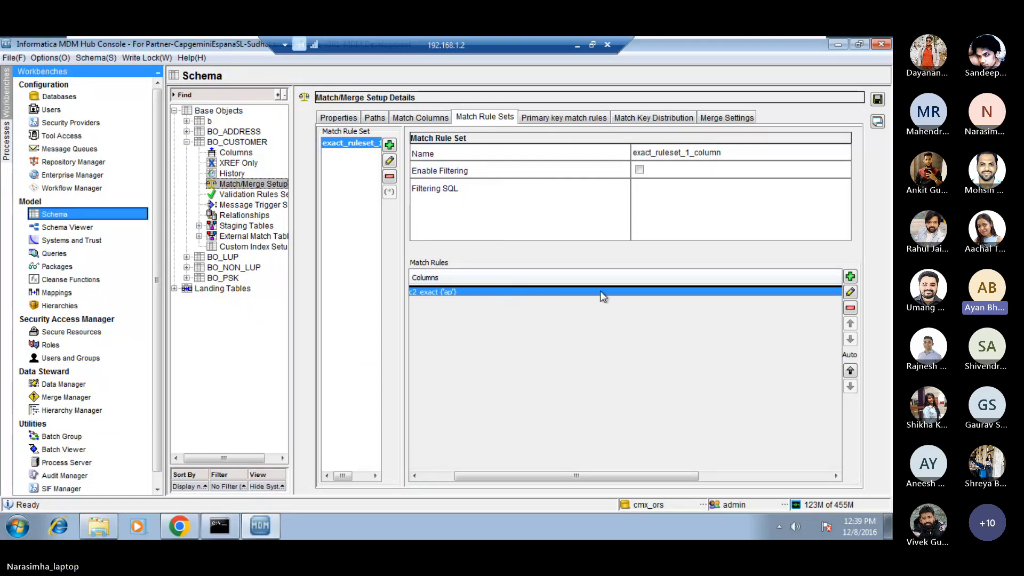
pyautogui.click(851, 292)
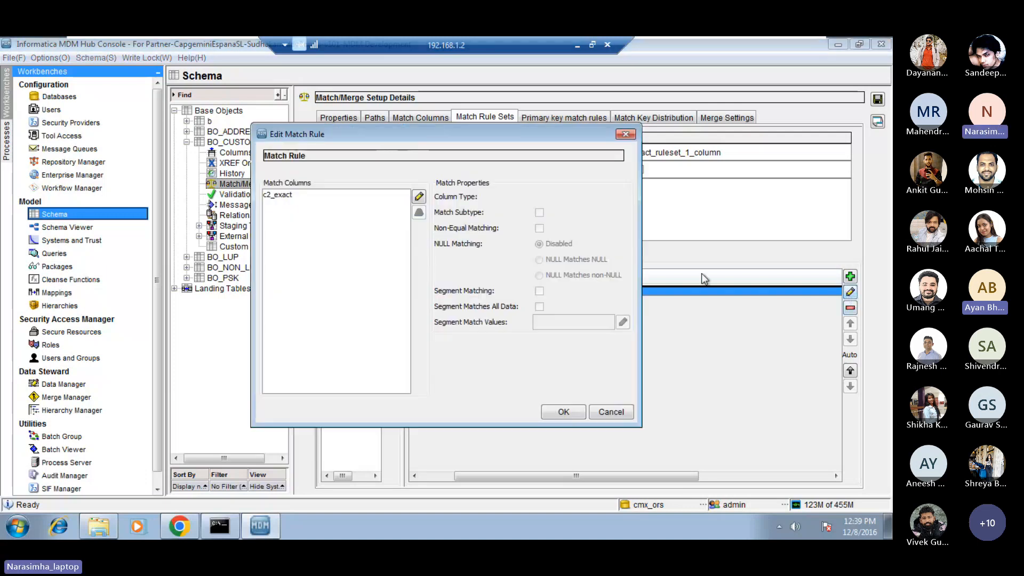
pyautogui.click(319, 203)
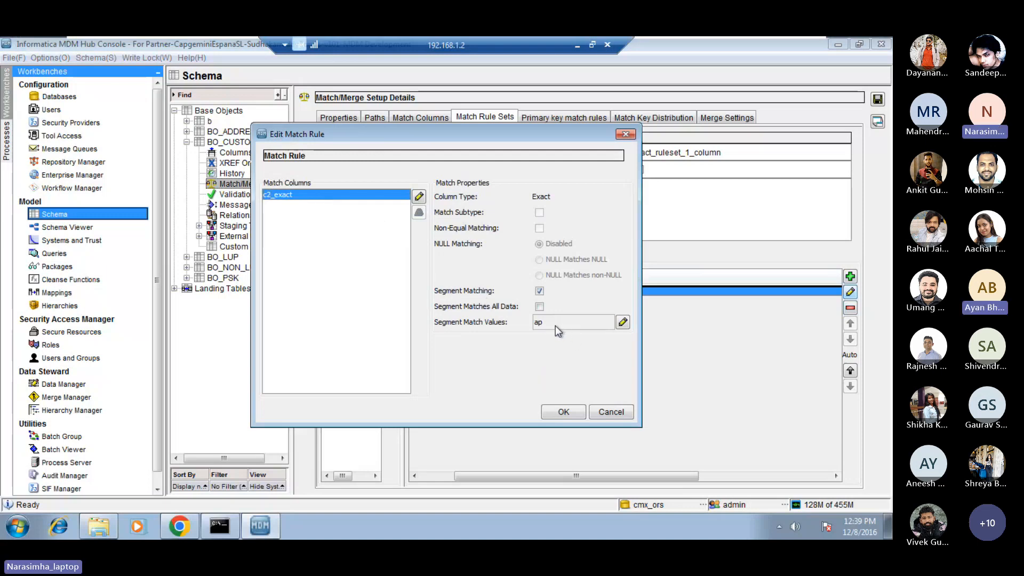
pyautogui.click(623, 322)
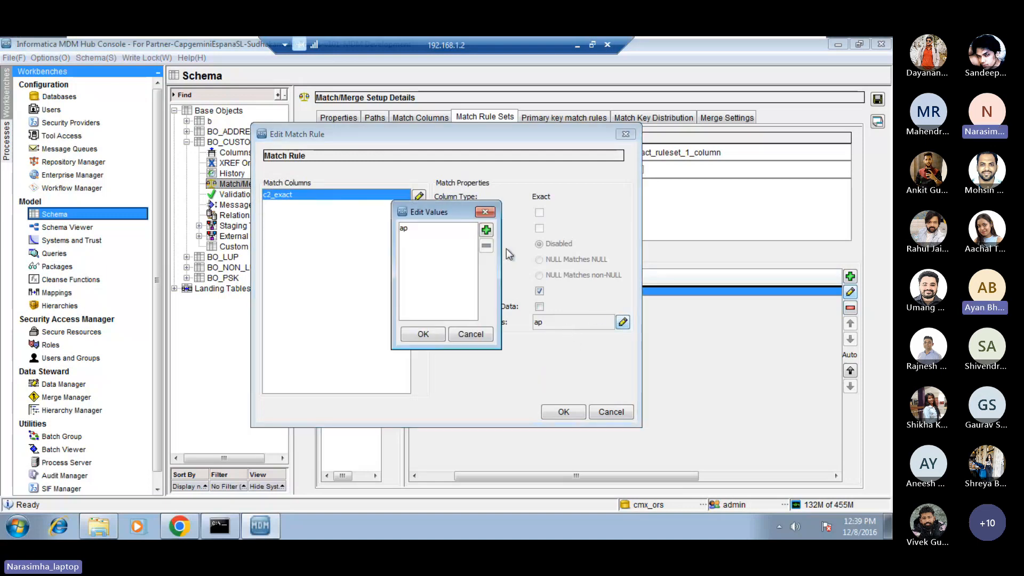
pyautogui.click(470, 334)
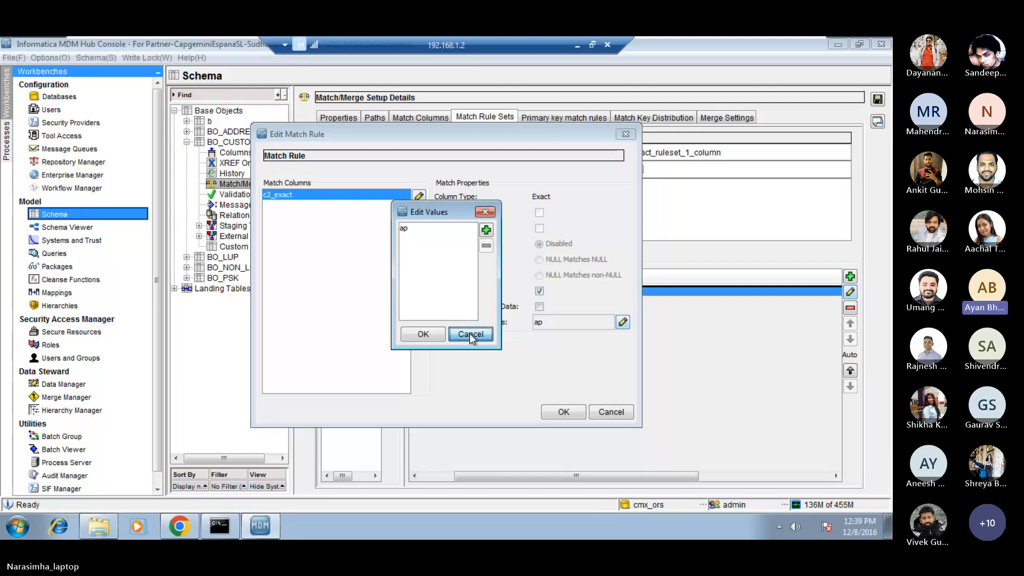
pyautogui.click(437, 229)
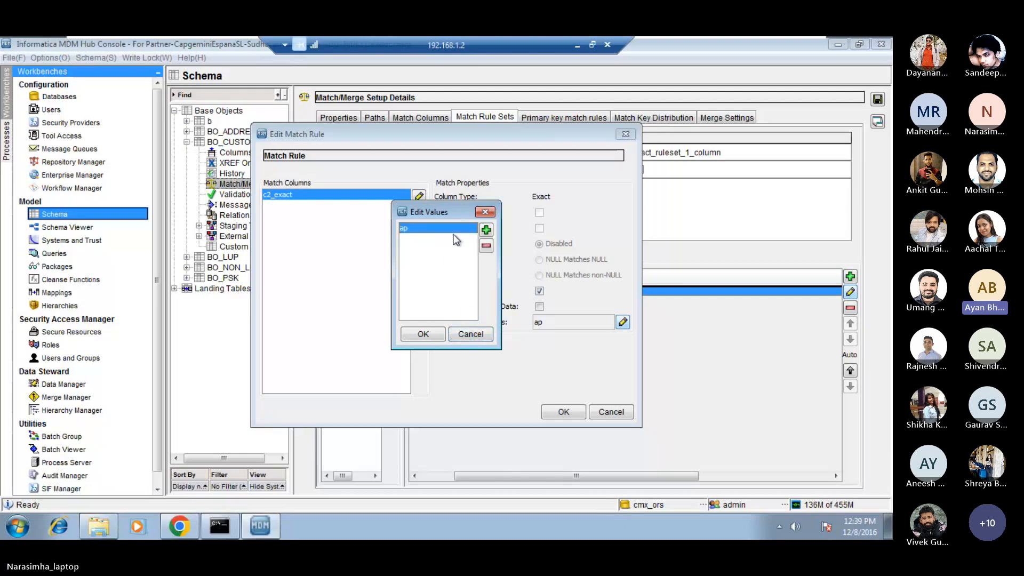
pyautogui.click(486, 247)
pyautogui.click(439, 296)
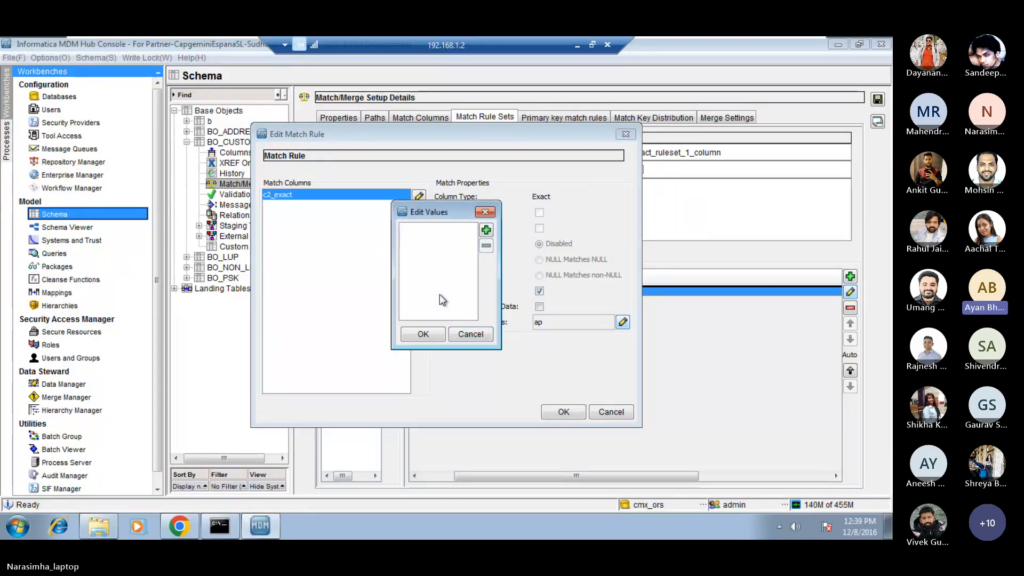
pyautogui.click(423, 335)
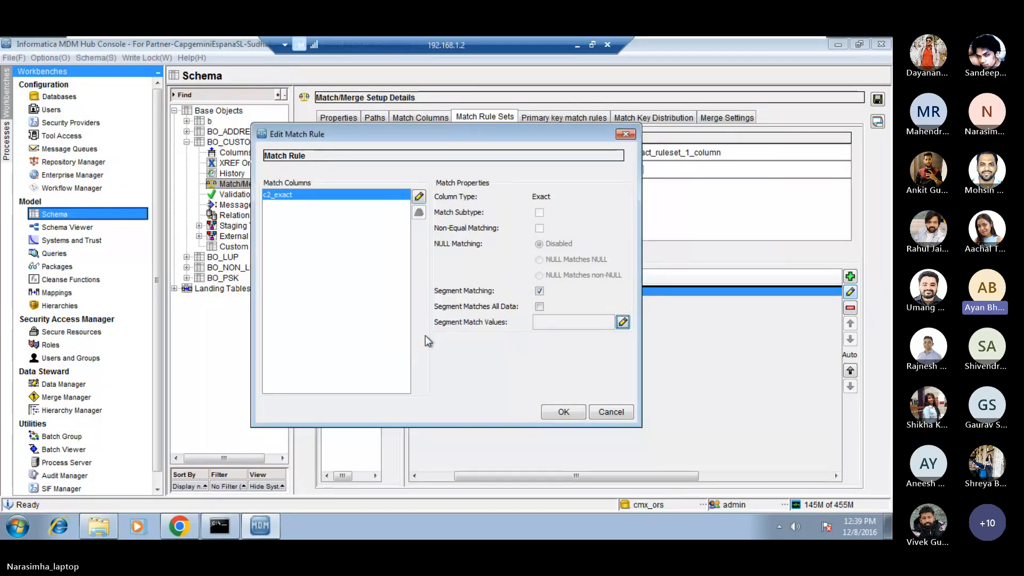
pyautogui.click(563, 411)
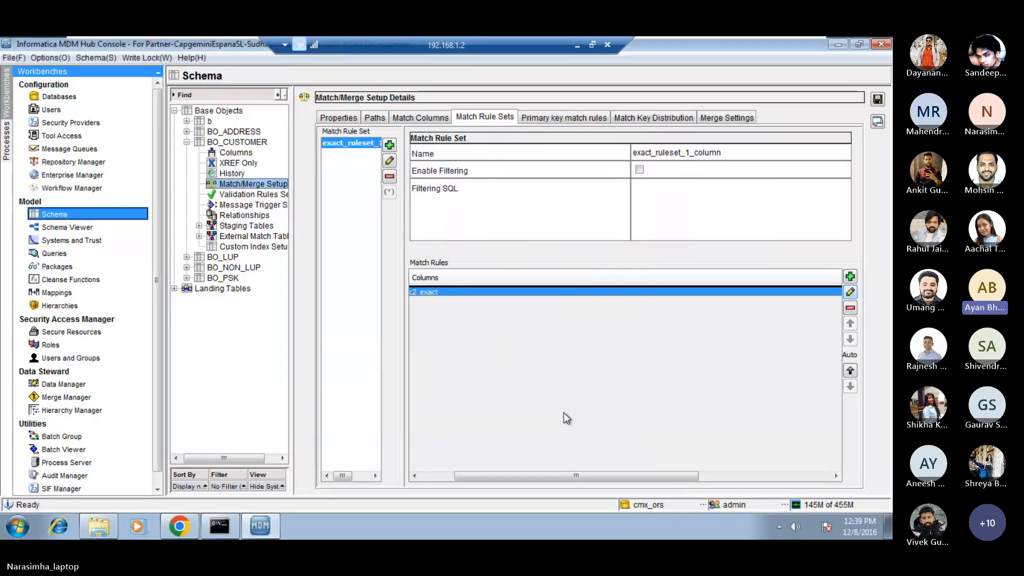
# Try the Enable Filtering option of exact_ruleset_1_column, and leave it turned off.
pyautogui.click(641, 170)
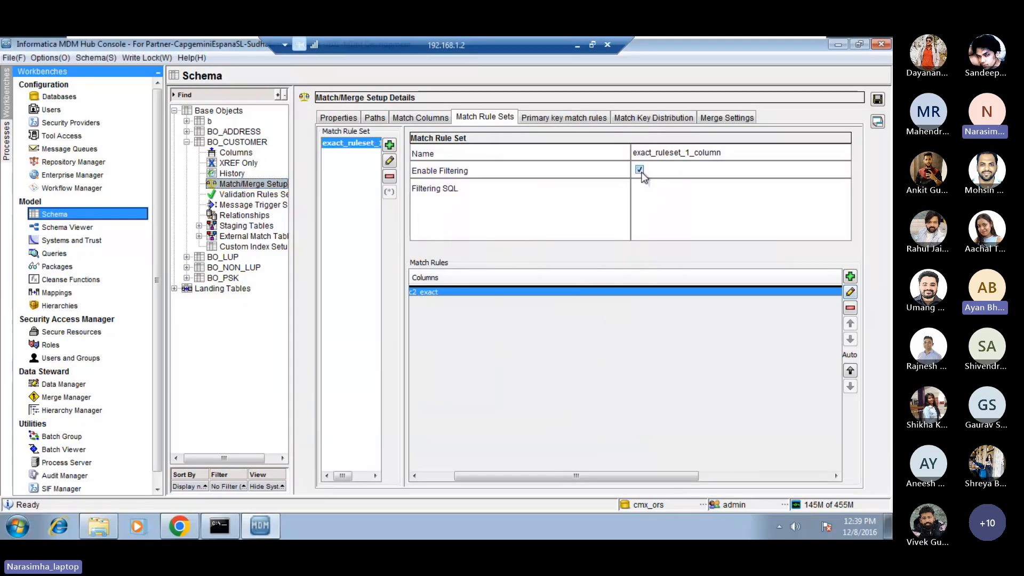
pyautogui.click(640, 171)
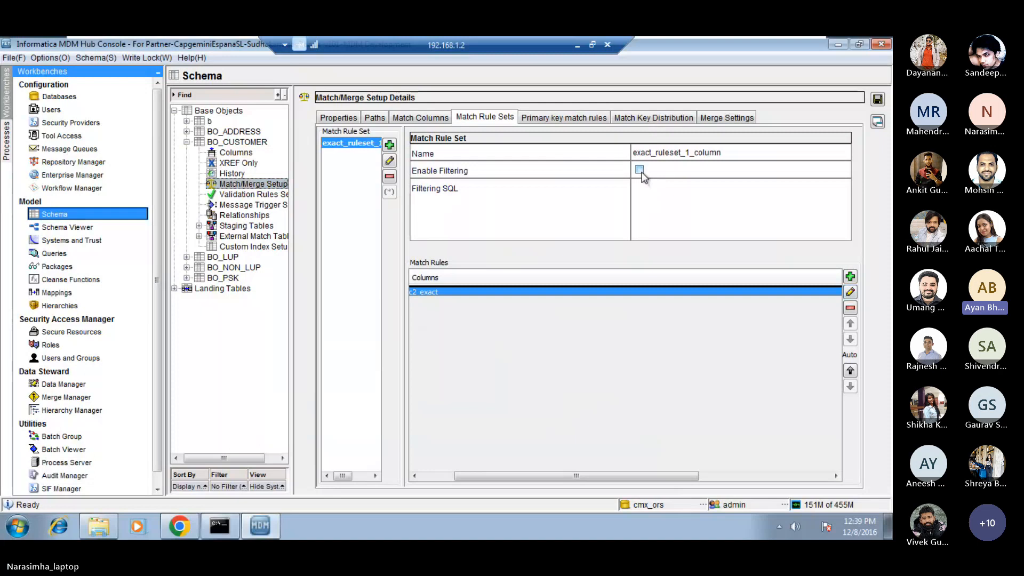
pyautogui.click(640, 170)
pyautogui.click(640, 170)
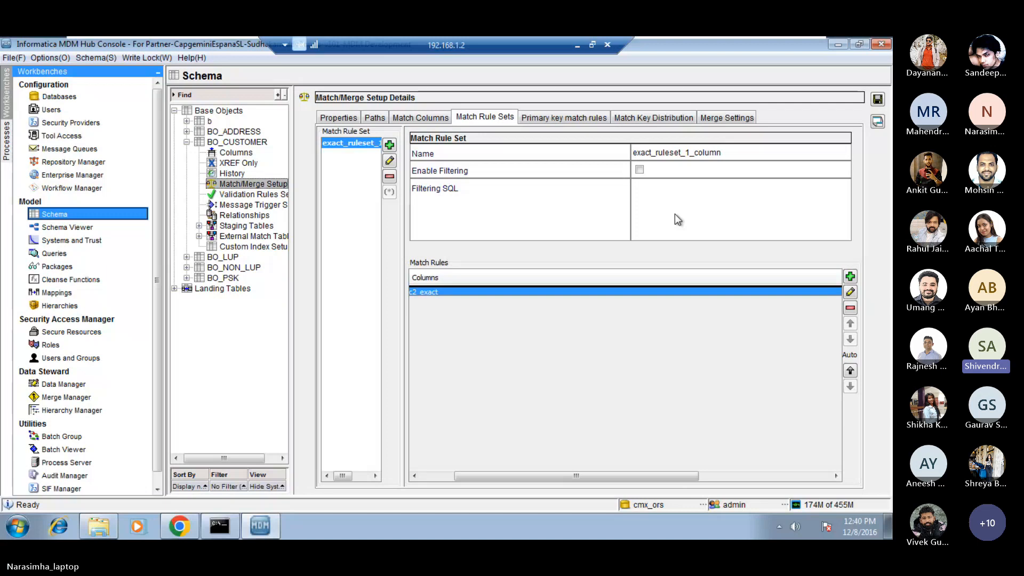
# Open the c2_exact match rule, examine the match properties of its column, and leave the rule without changes.
pyautogui.click(850, 292)
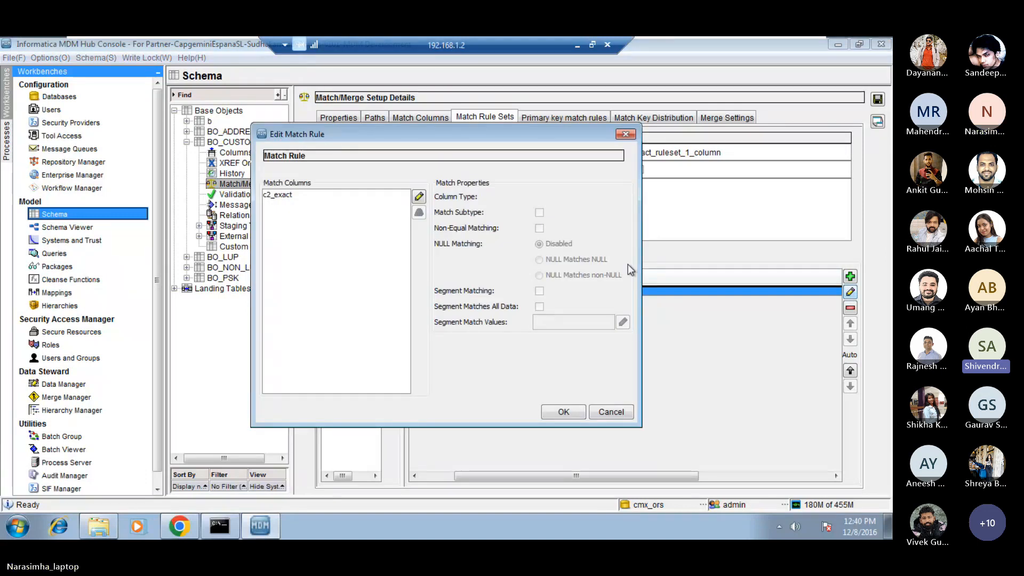
pyautogui.click(324, 203)
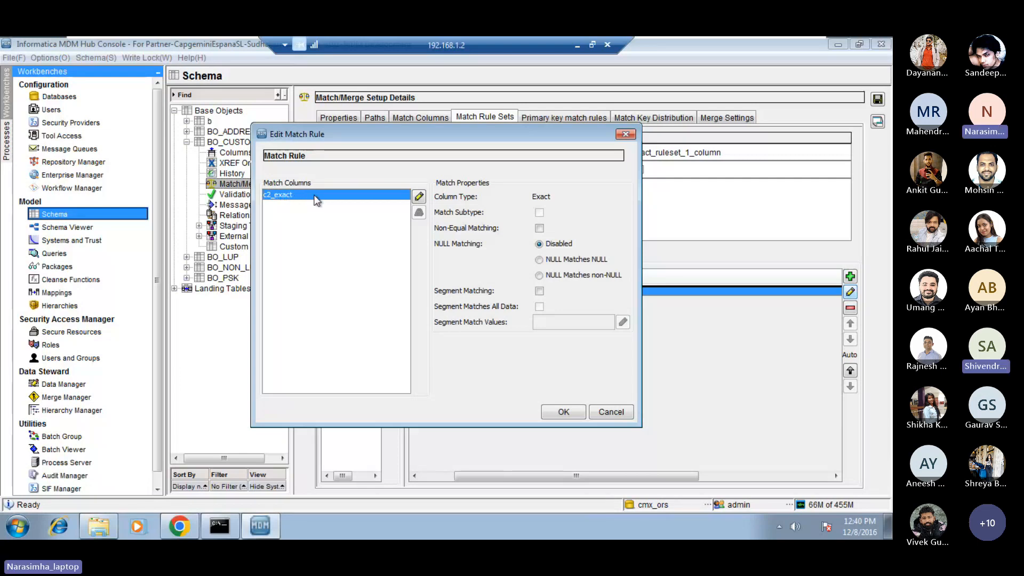
pyautogui.click(605, 409)
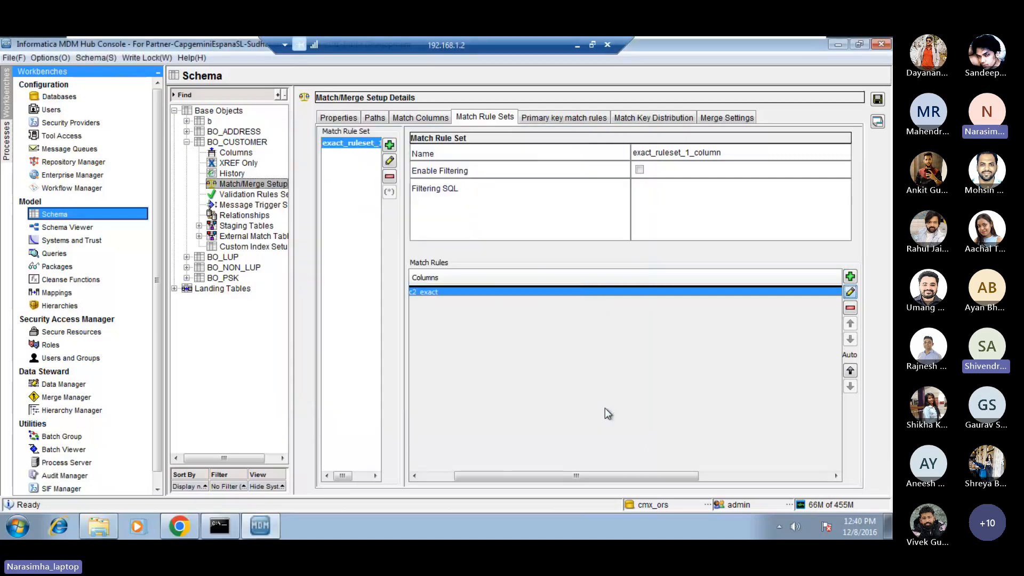
# Check which match columns the c2_exact rule can use, and which BO_CUSTOMER column is selected for the c2_exact match column.
pyautogui.click(850, 292)
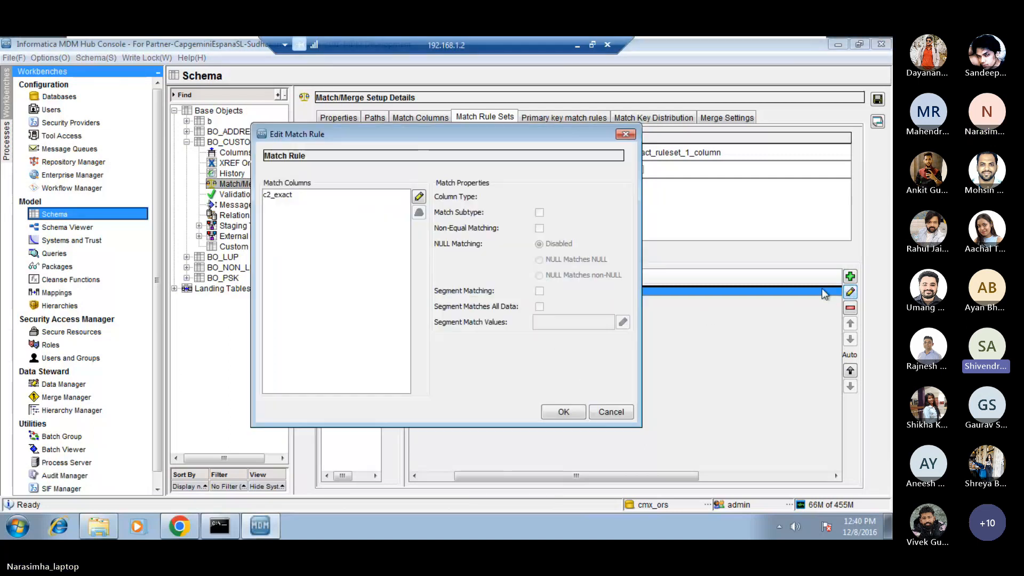
pyautogui.click(419, 197)
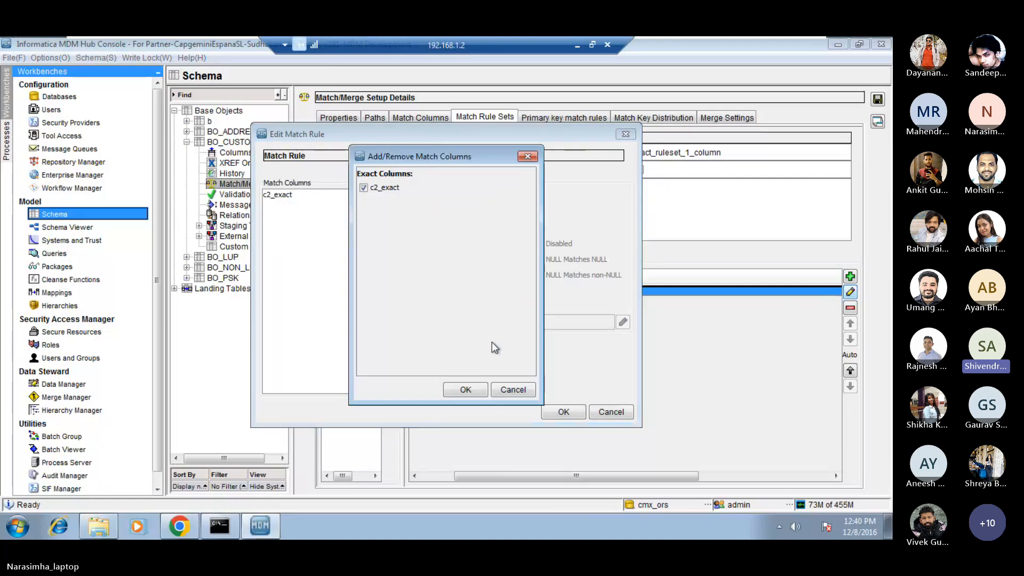
pyautogui.click(514, 390)
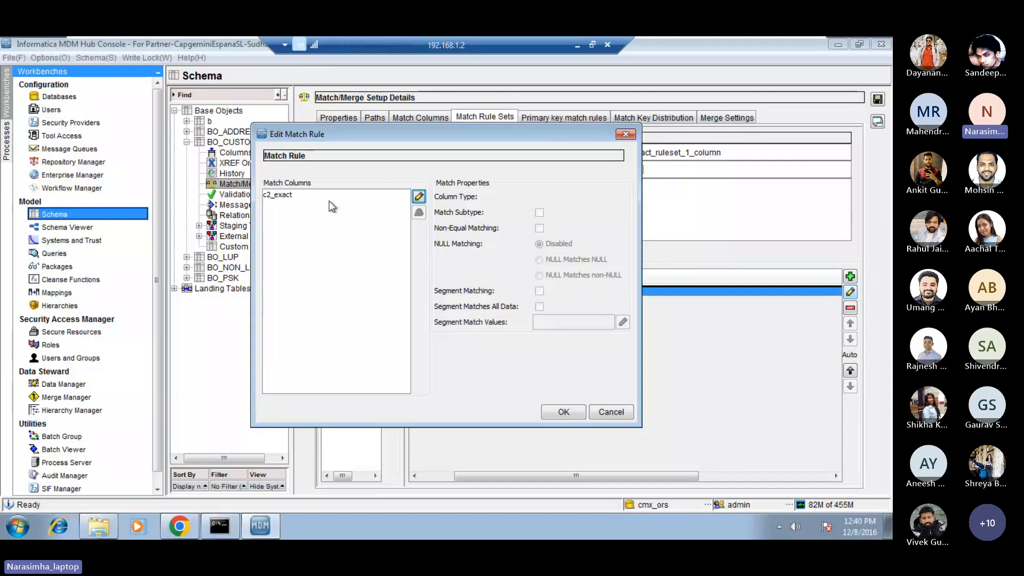
pyautogui.click(300, 195)
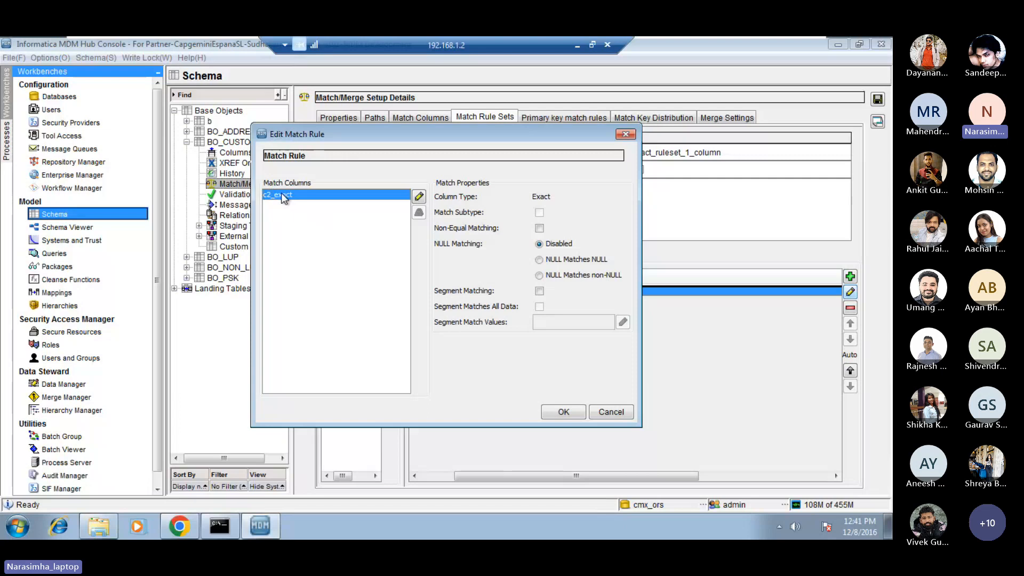
pyautogui.click(608, 406)
pyautogui.click(431, 118)
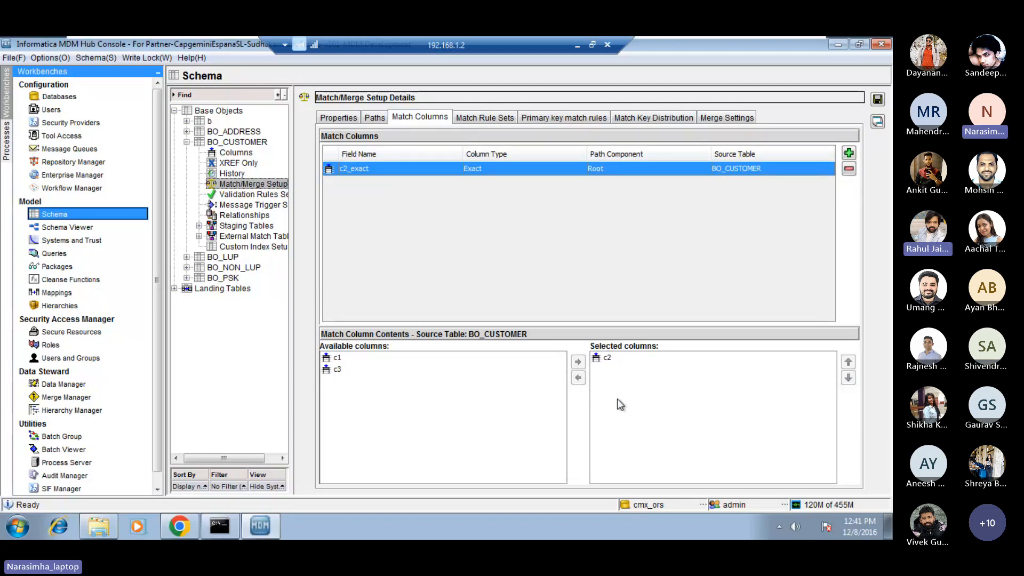
pyautogui.click(611, 355)
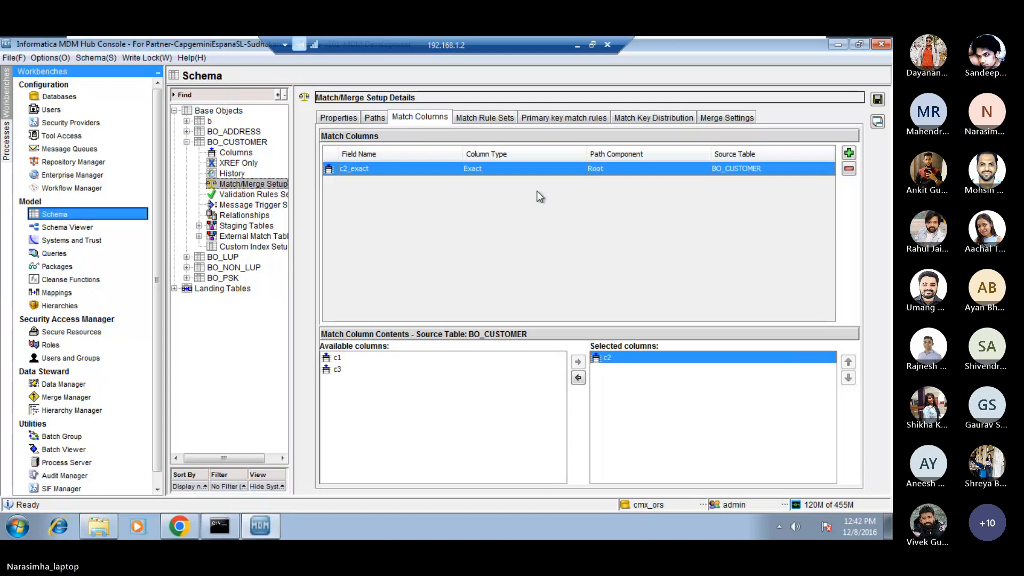
# Switch to the Microsoft Teams meeting, look through its participant list, and return to the Informatica MDM Hub Console session.
pyautogui.click(577, 47)
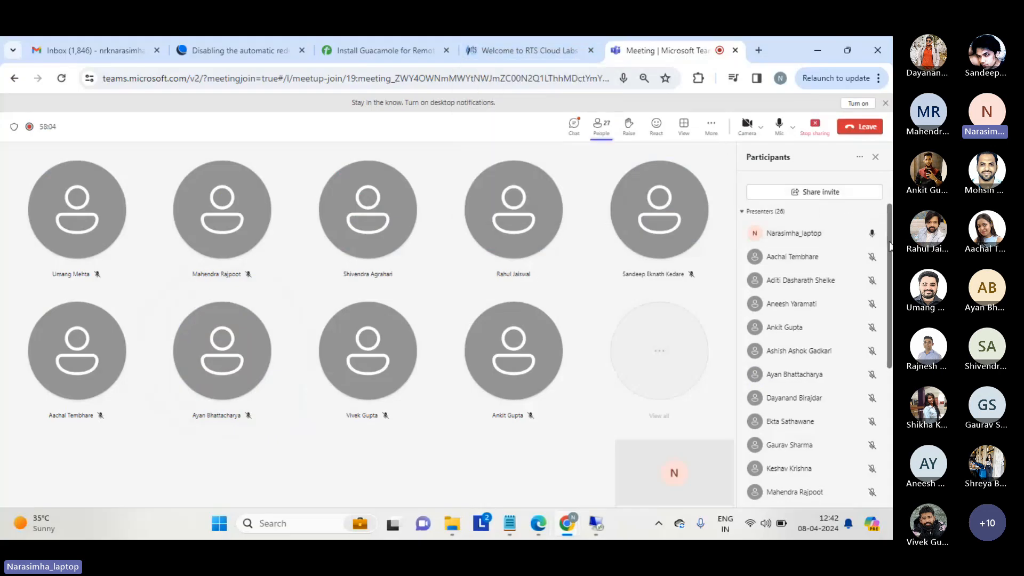
pyautogui.scroll(-1, 890, 249)
pyautogui.scroll(1, 890, 249)
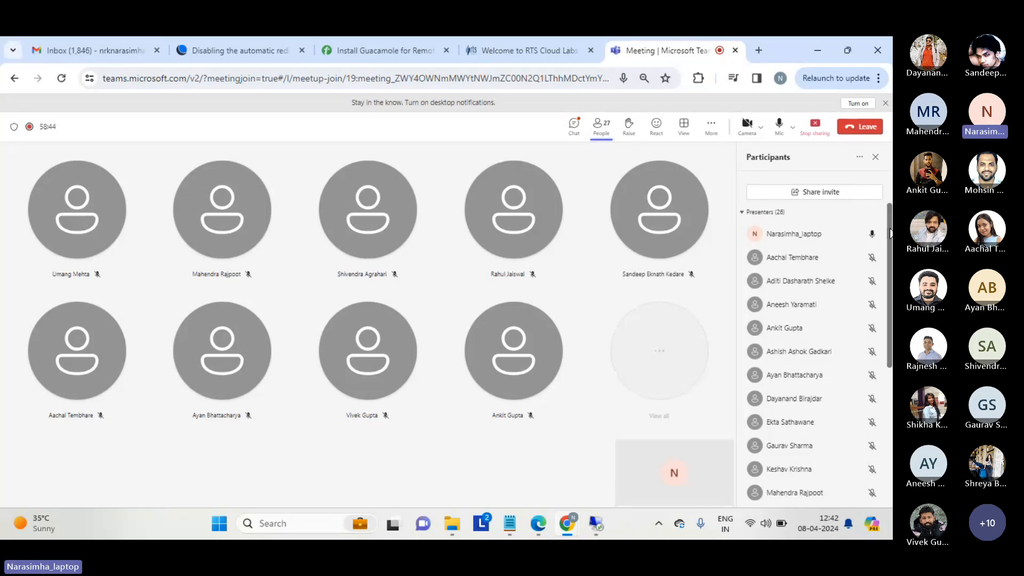
pyautogui.moveTo(890, 233); pyautogui.dragTo(891, 328)
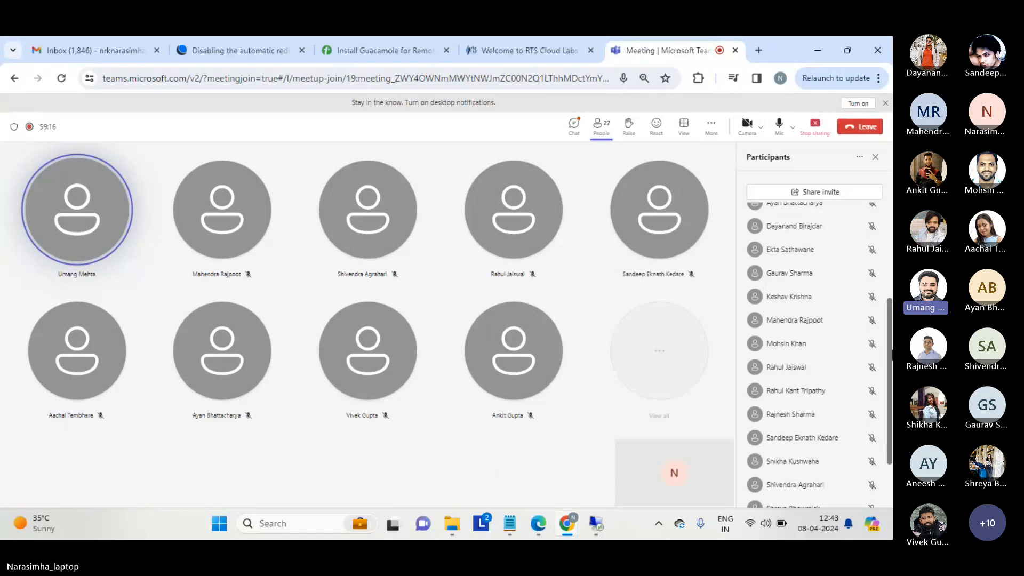
pyautogui.moveTo(892, 371); pyautogui.dragTo(892, 415)
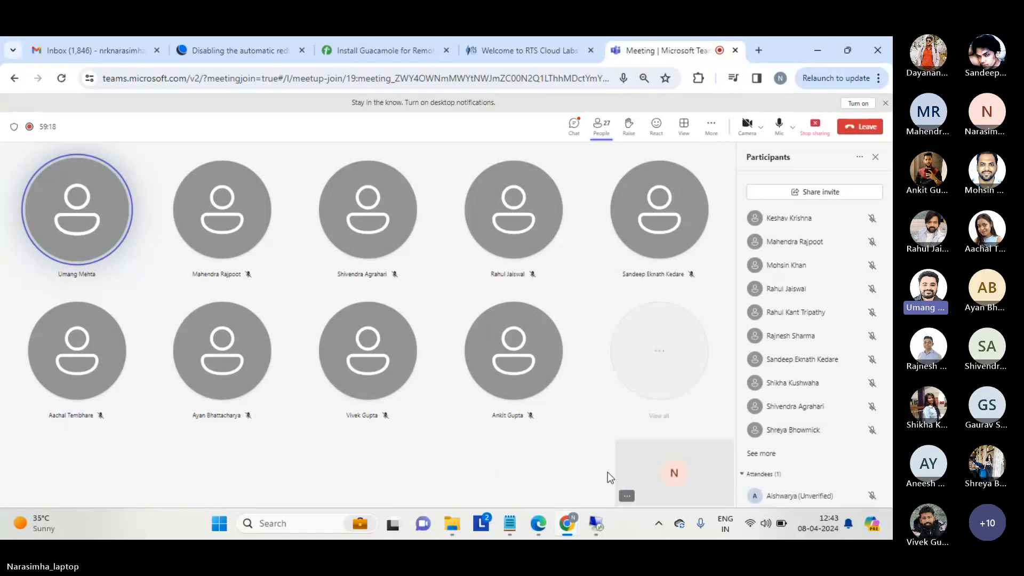
pyautogui.click(602, 526)
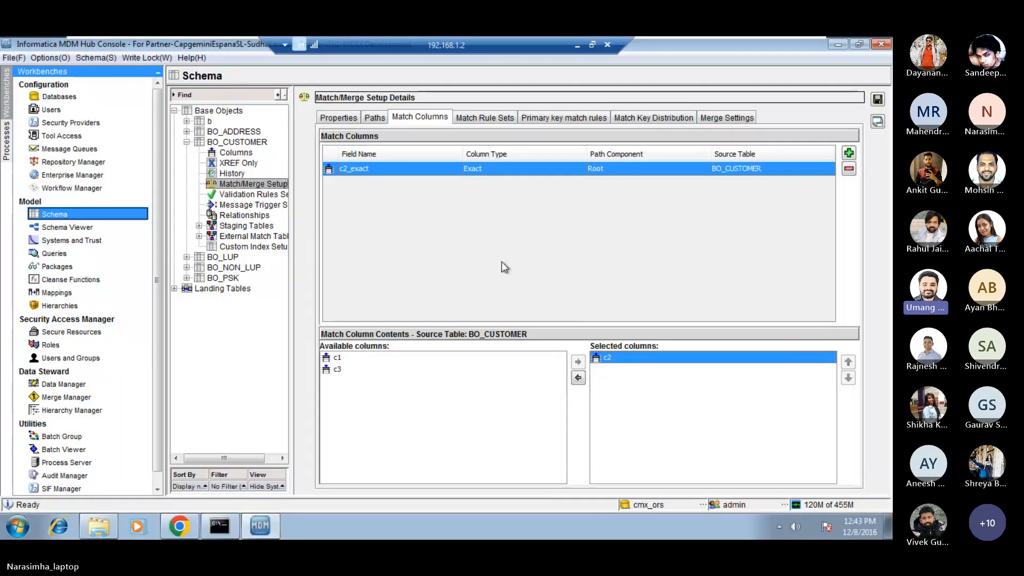
# Turn Enable Filtering on for the exact_ruleset_1_column match rule set and back off again.
pyautogui.click(480, 119)
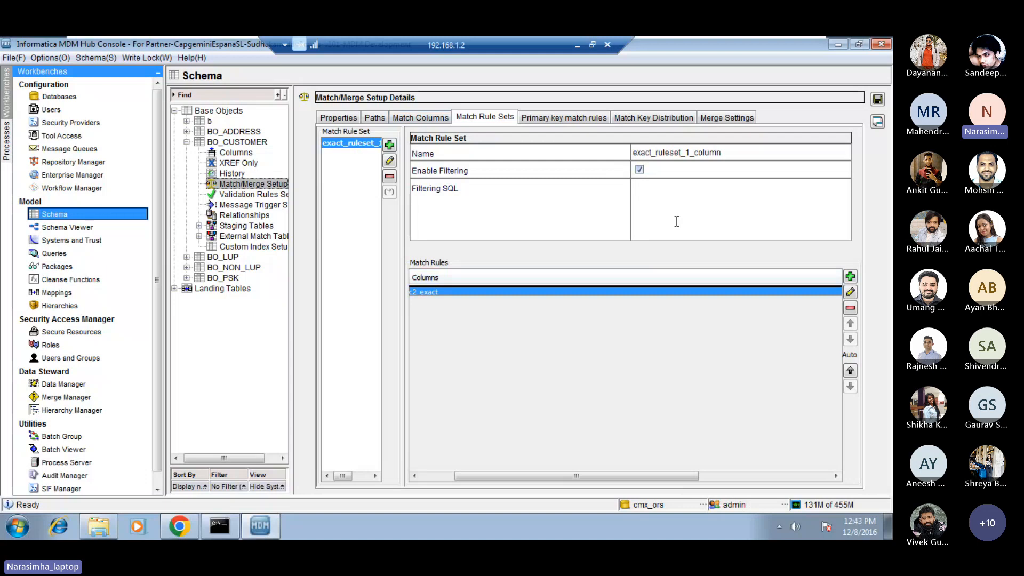
pyautogui.click(640, 170)
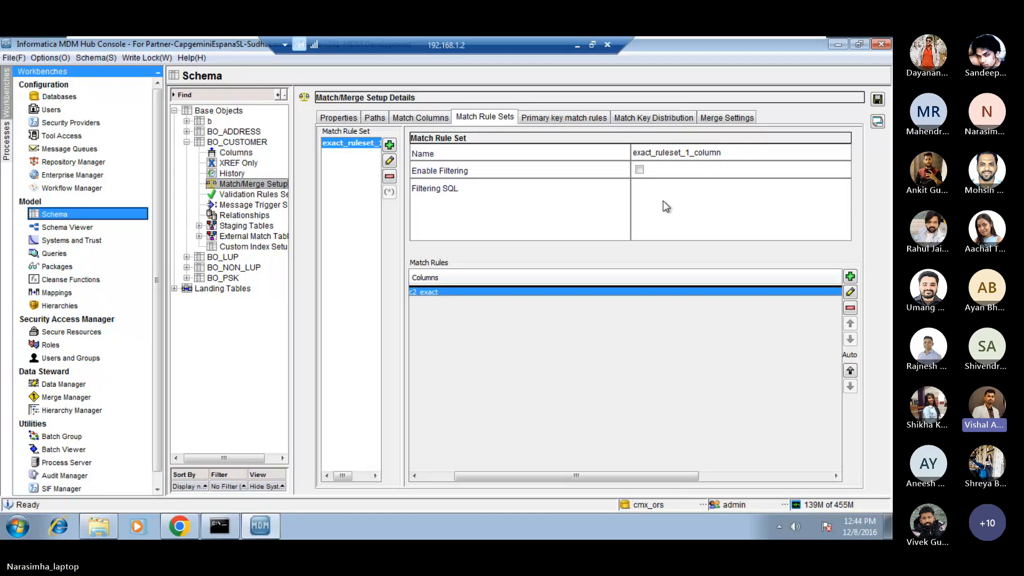
# In the c2_exact match rule, turn on Non-Equal Matching and set NULL Matching to NULL Matches non-NULL for the c2_exact column.
pyautogui.click(852, 293)
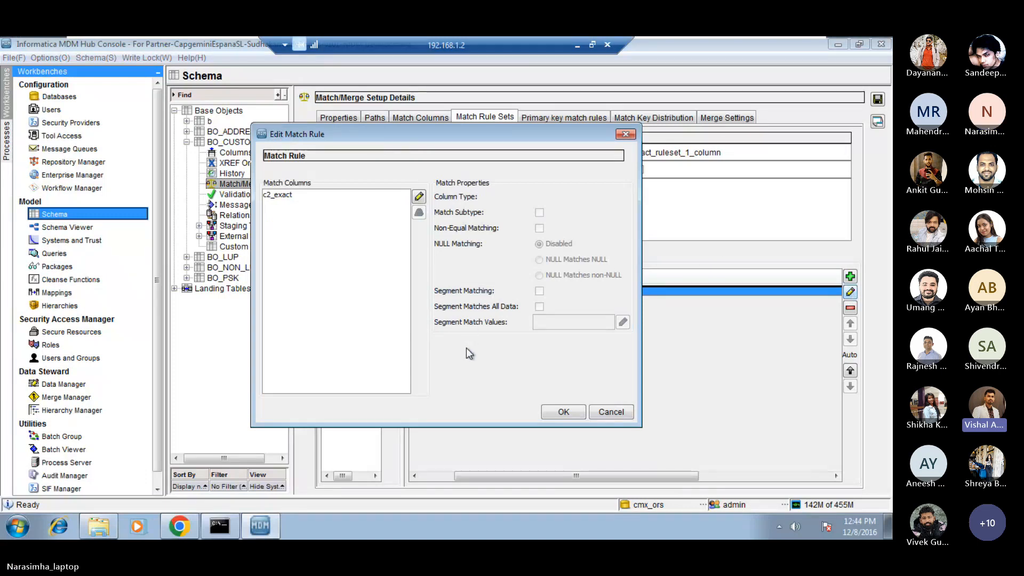
pyautogui.click(374, 195)
pyautogui.click(540, 228)
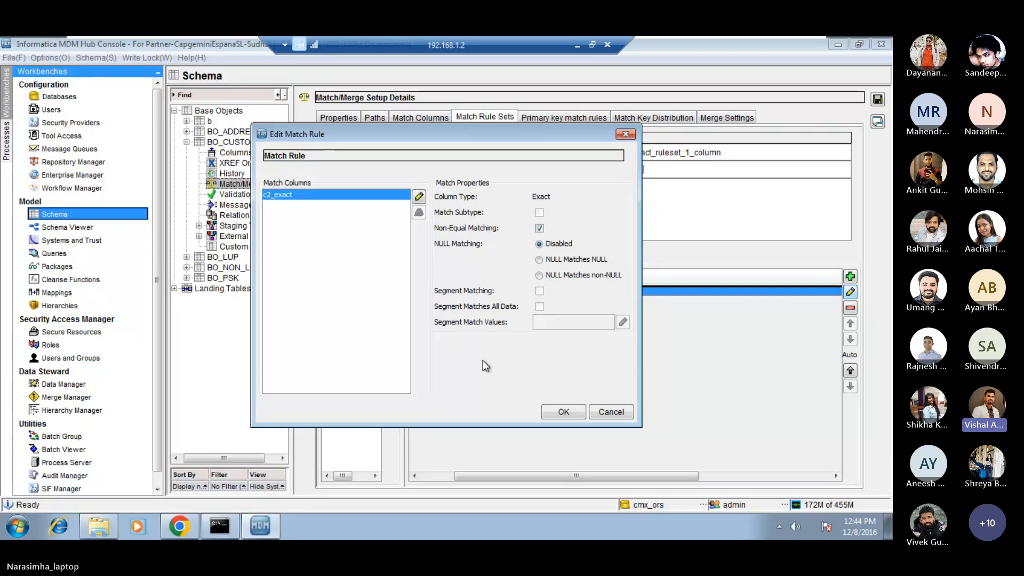
pyautogui.click(539, 275)
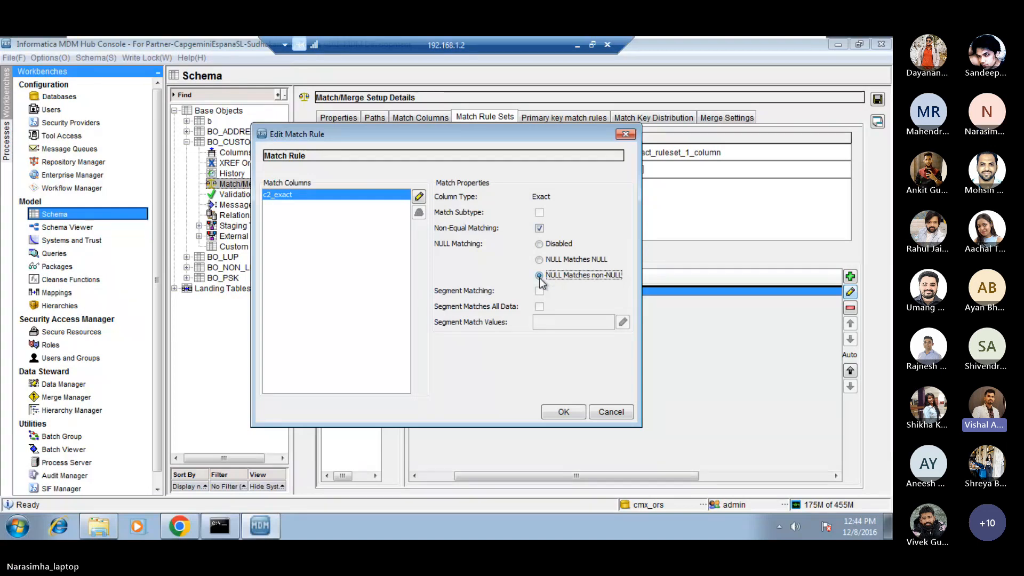
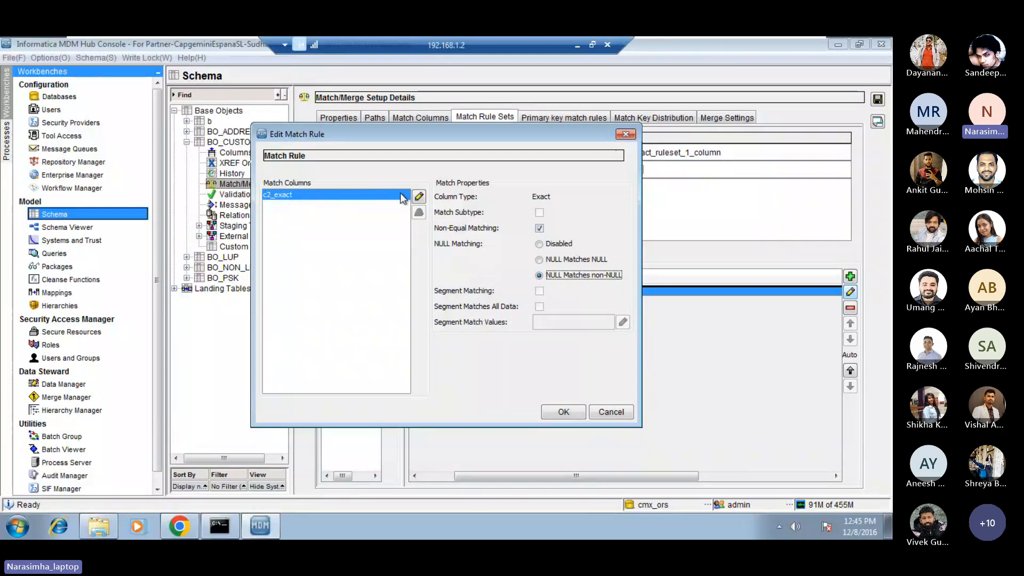
# Close the match rule without changes and set the c2_exact match column's selected BO_CUSTOMER columns to c1, c2 and c3.
pyautogui.click(613, 412)
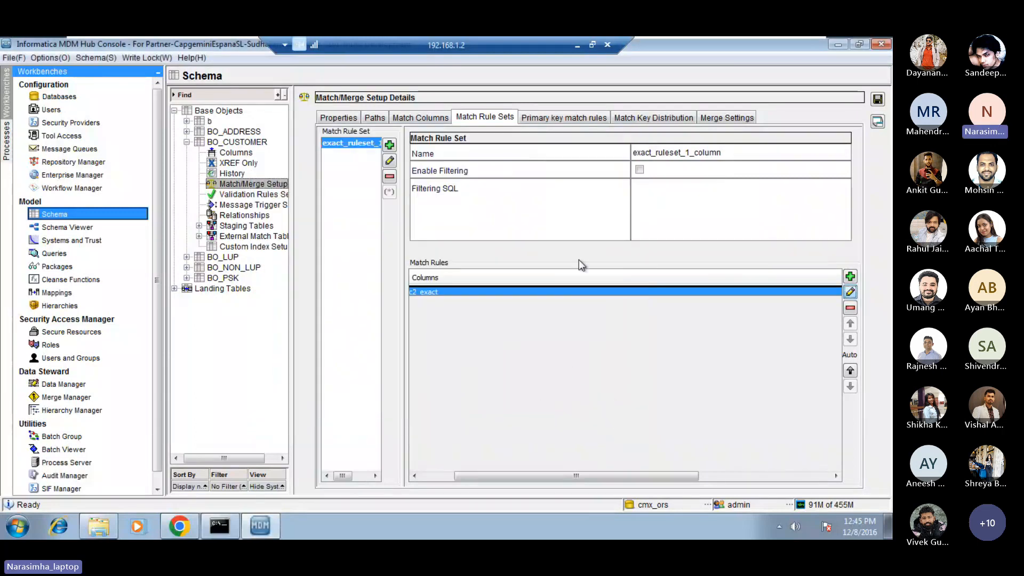
pyautogui.click(421, 117)
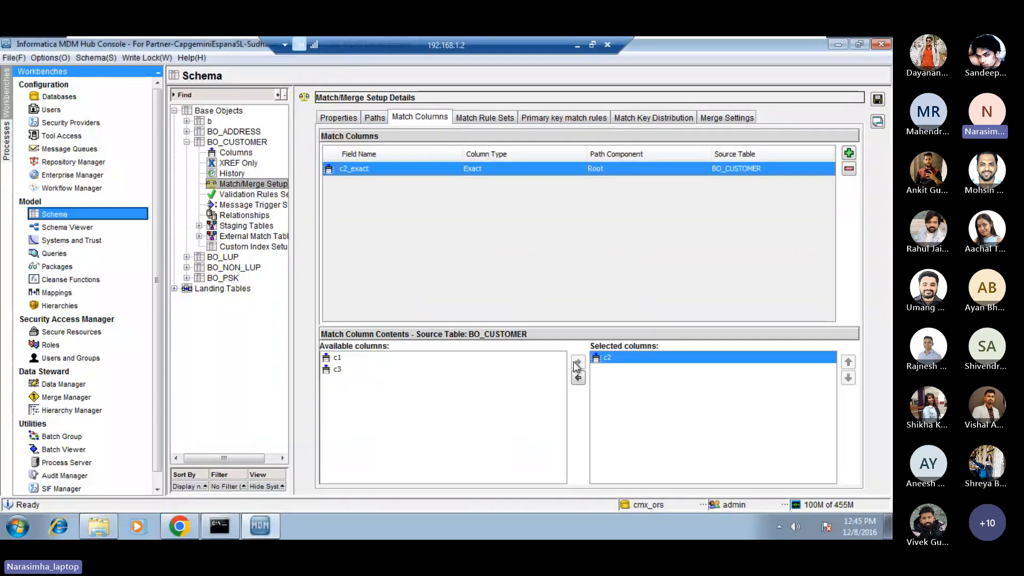
pyautogui.click(578, 378)
pyautogui.click(398, 361)
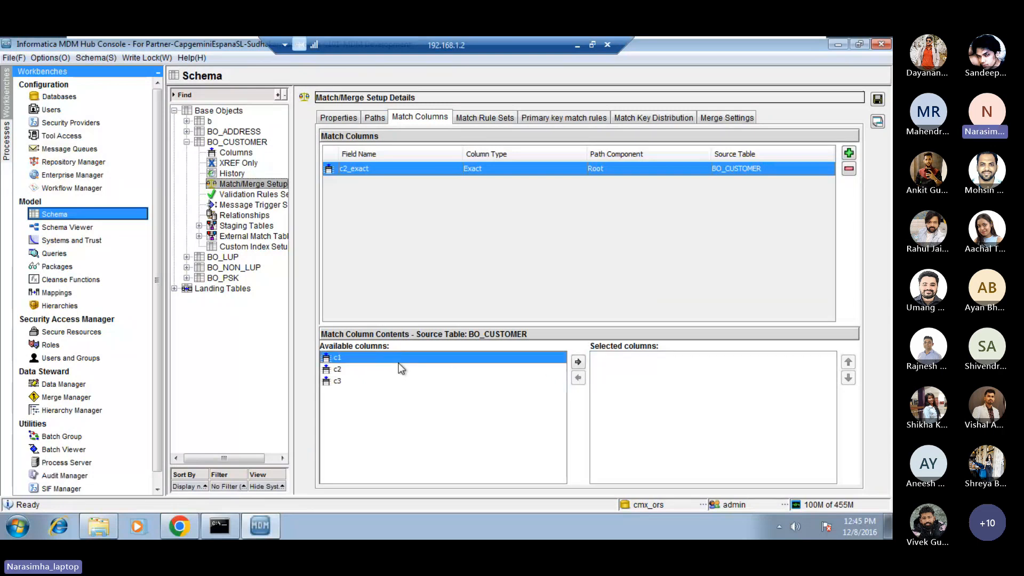
pyautogui.click(578, 362)
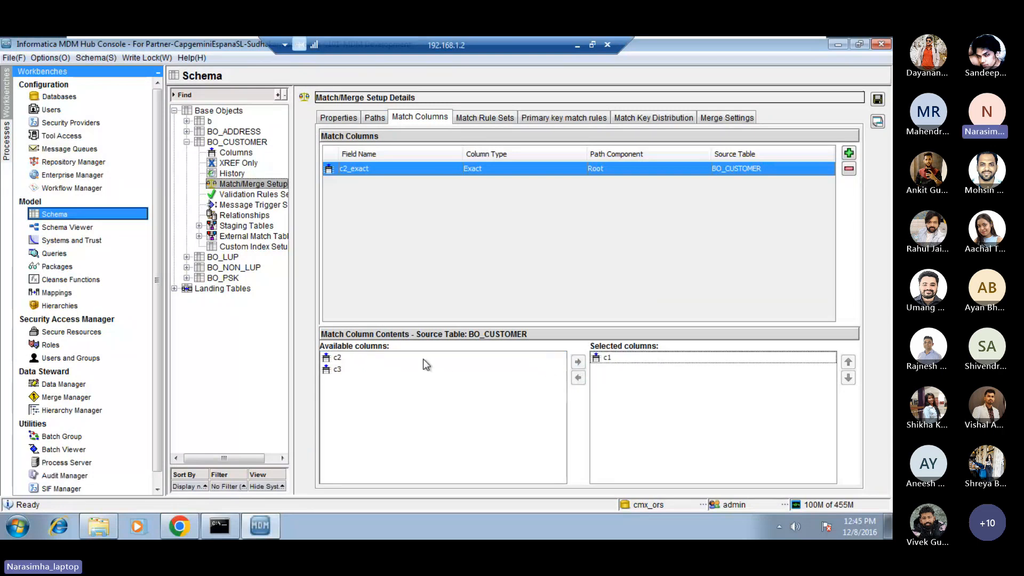
pyautogui.click(424, 359)
pyautogui.click(578, 362)
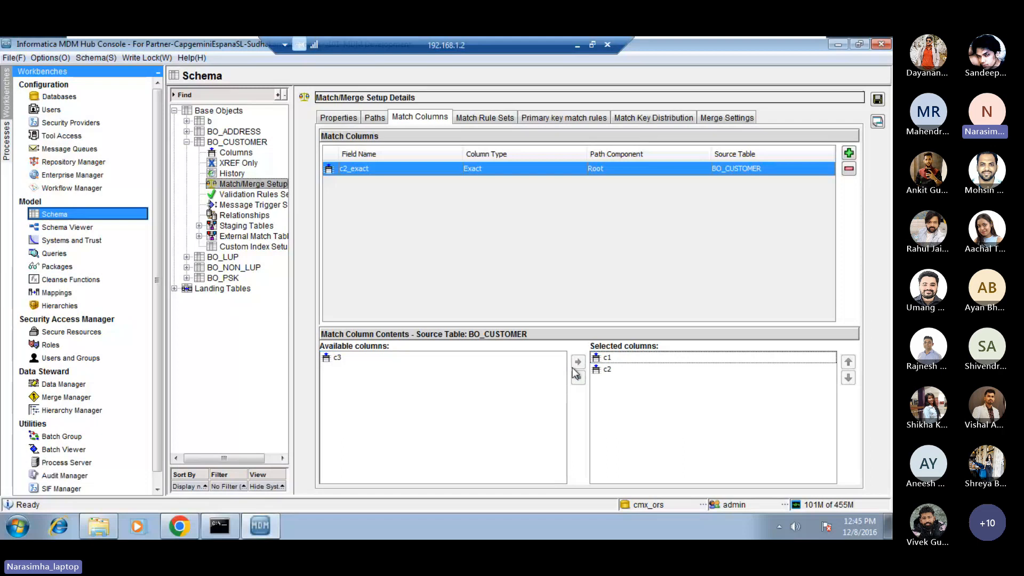
pyautogui.click(424, 361)
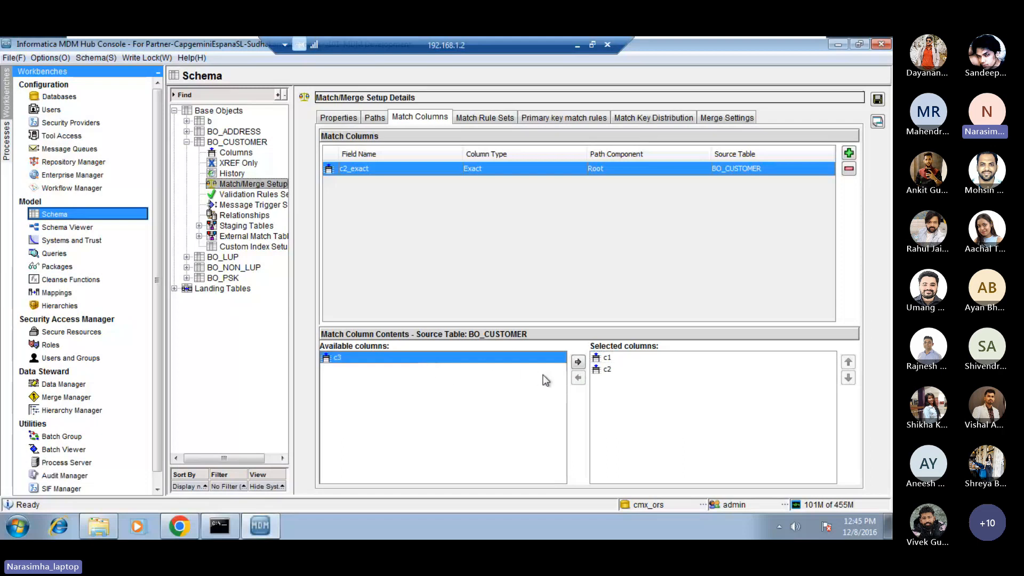
pyautogui.click(579, 364)
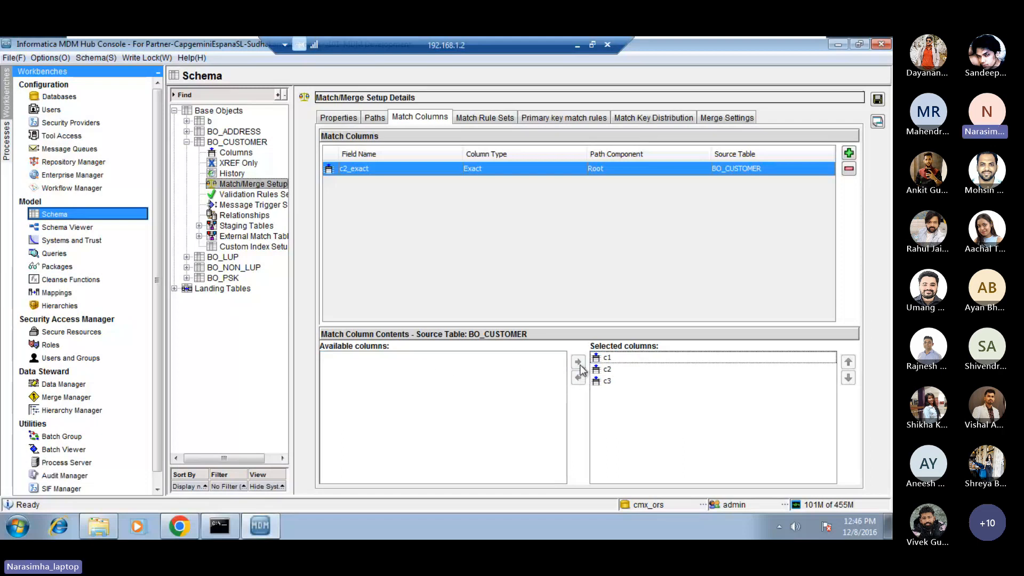
pyautogui.click(614, 370)
pyautogui.click(609, 358)
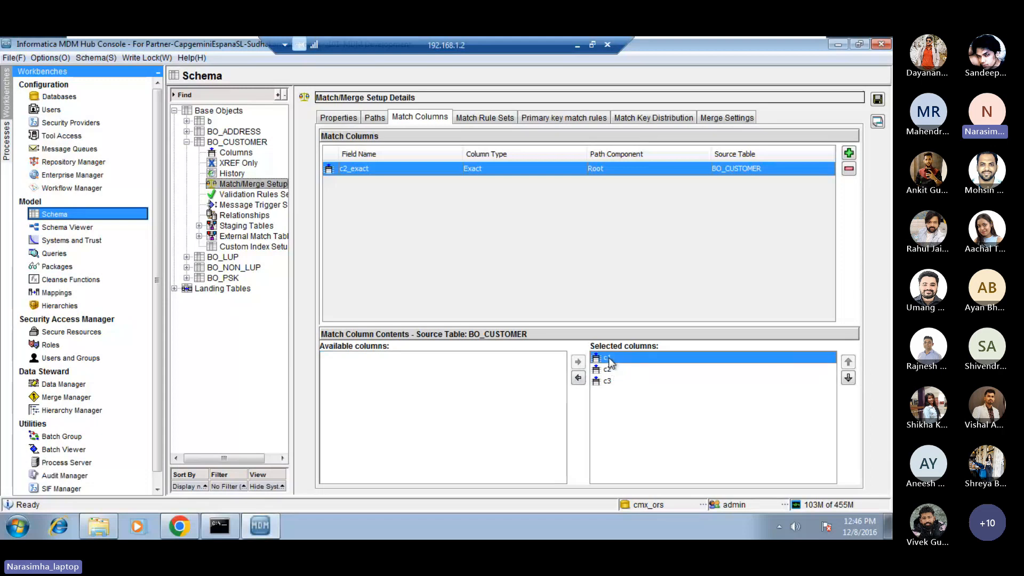
pyautogui.click(610, 369)
pyautogui.click(610, 382)
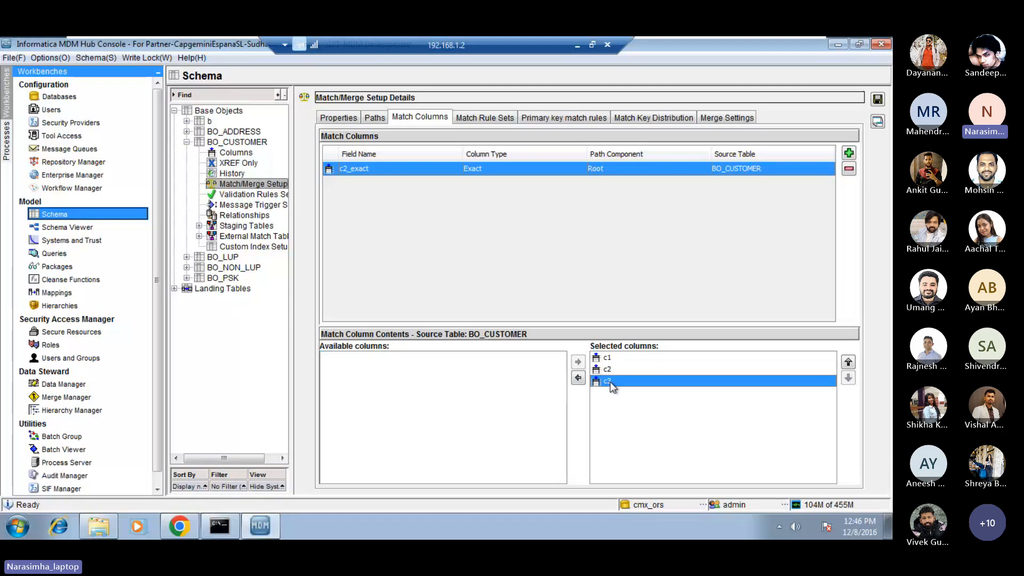
# Reopen the c2_exact match rule, turn on Non-Equal Matching and choose NULL Matches non-NULL for its column.
pyautogui.click(492, 117)
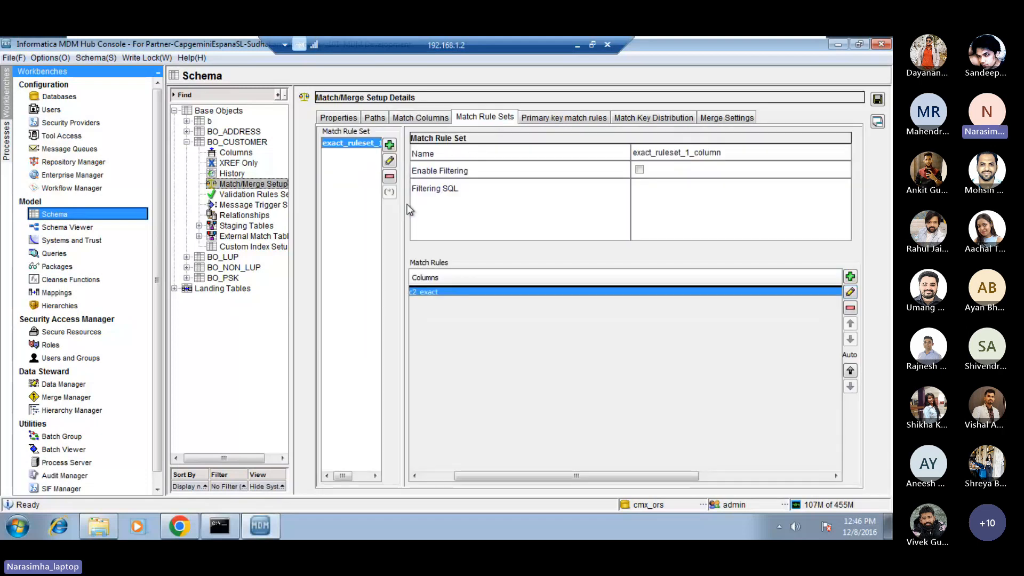
pyautogui.click(851, 292)
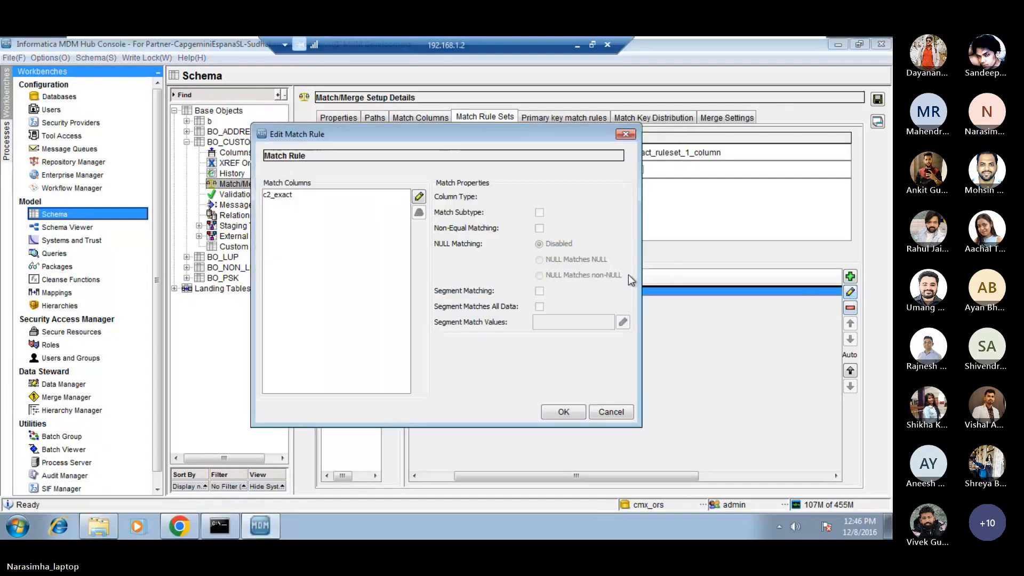
pyautogui.click(347, 196)
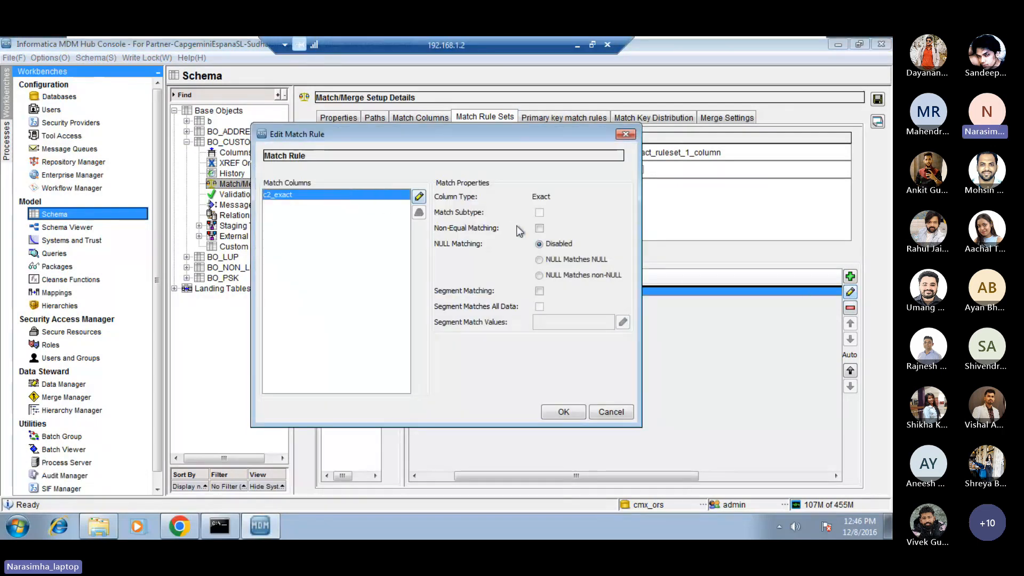
pyautogui.click(539, 228)
pyautogui.click(539, 275)
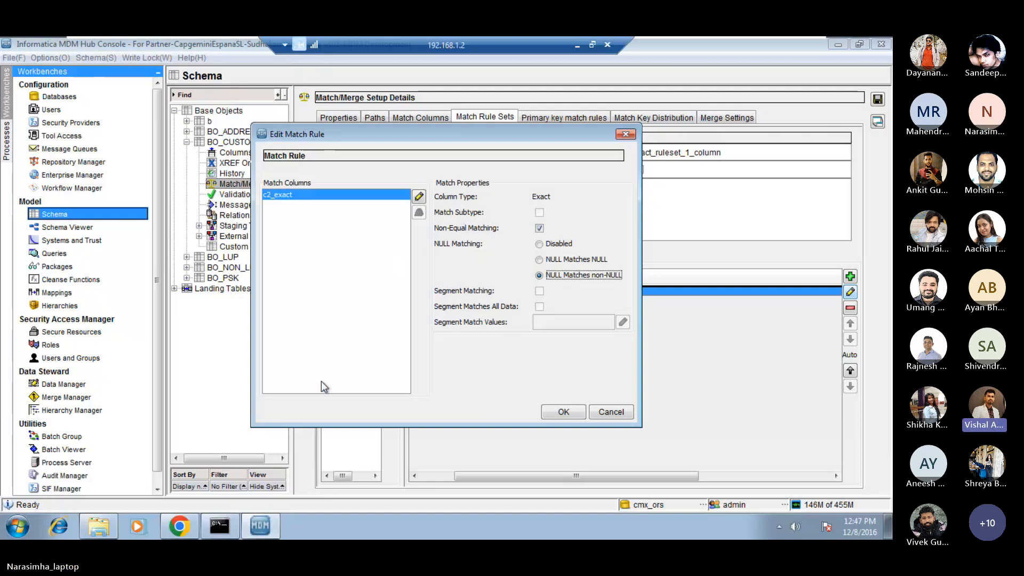
# Turn off Non-Equal Matching, set NULL Matching to Disabled for the c2_exact column, and save the match setup.
pyautogui.click(539, 228)
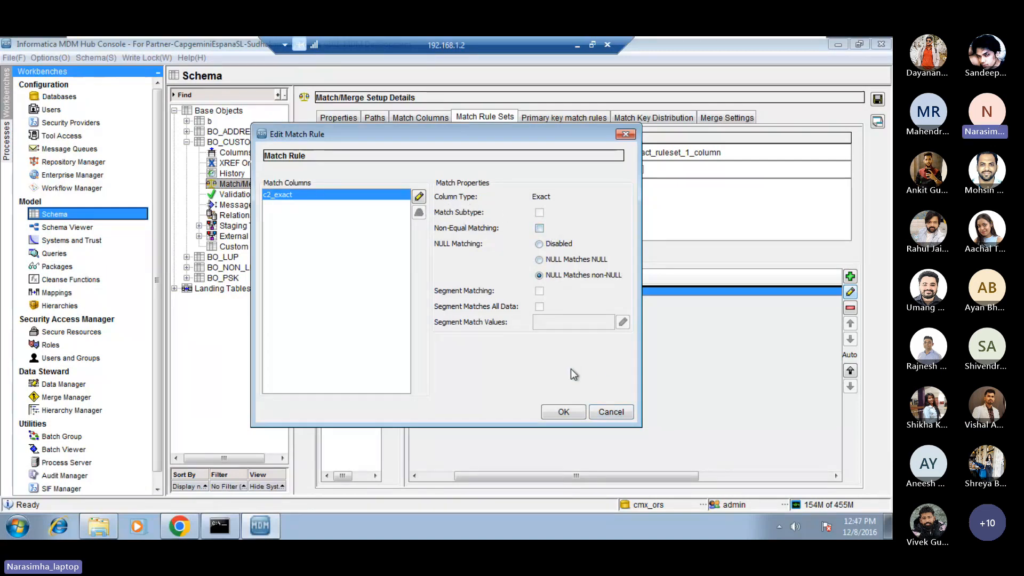
pyautogui.click(541, 244)
pyautogui.click(563, 412)
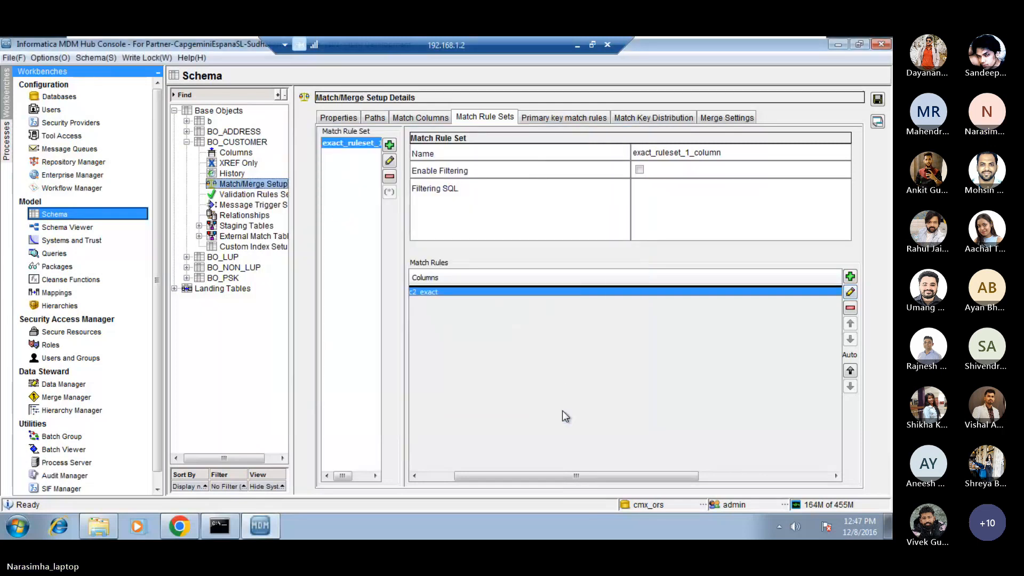
pyautogui.click(877, 100)
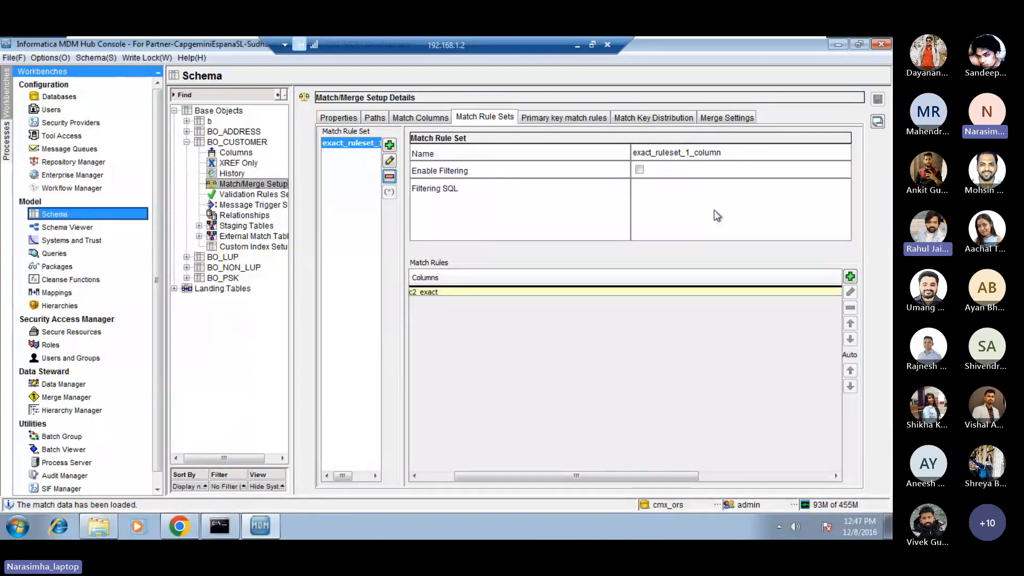
# Select the c2_exact rule, switch to the Microsoft Teams meeting, and return to the Informatica MDM Hub Console session.
pyautogui.click(652, 292)
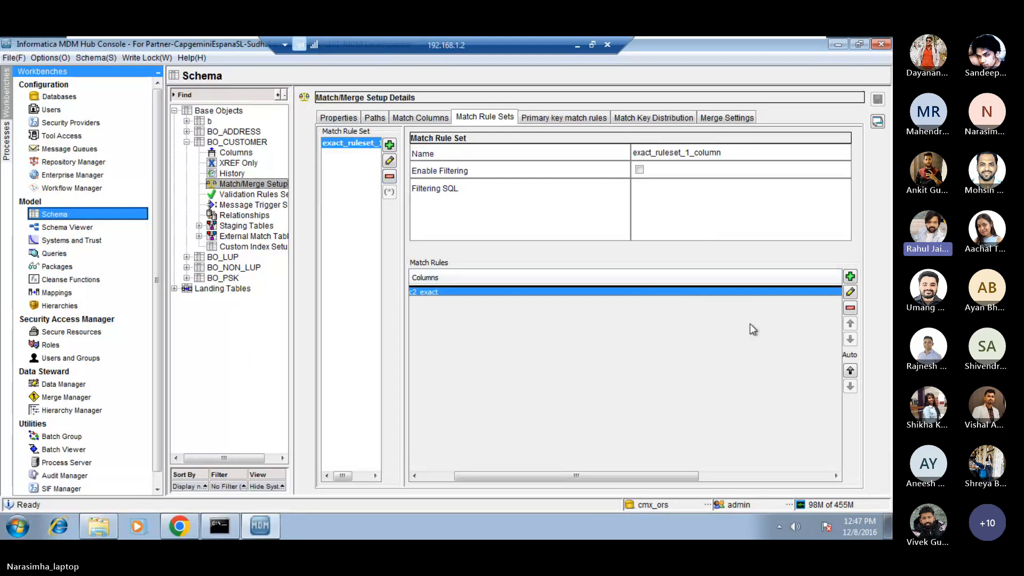
pyautogui.click(577, 46)
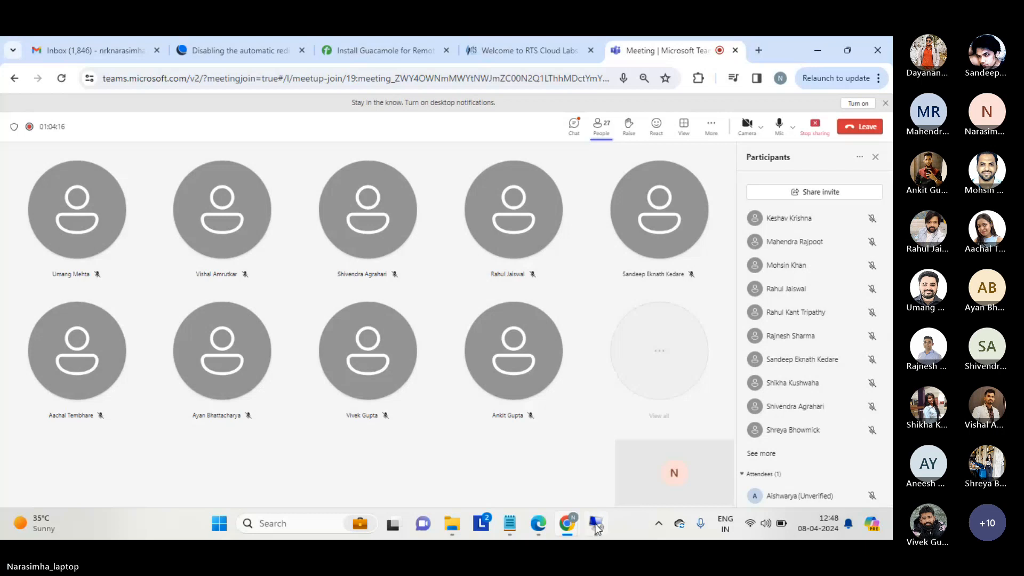
pyautogui.moveTo(596, 528)
pyautogui.click(597, 485)
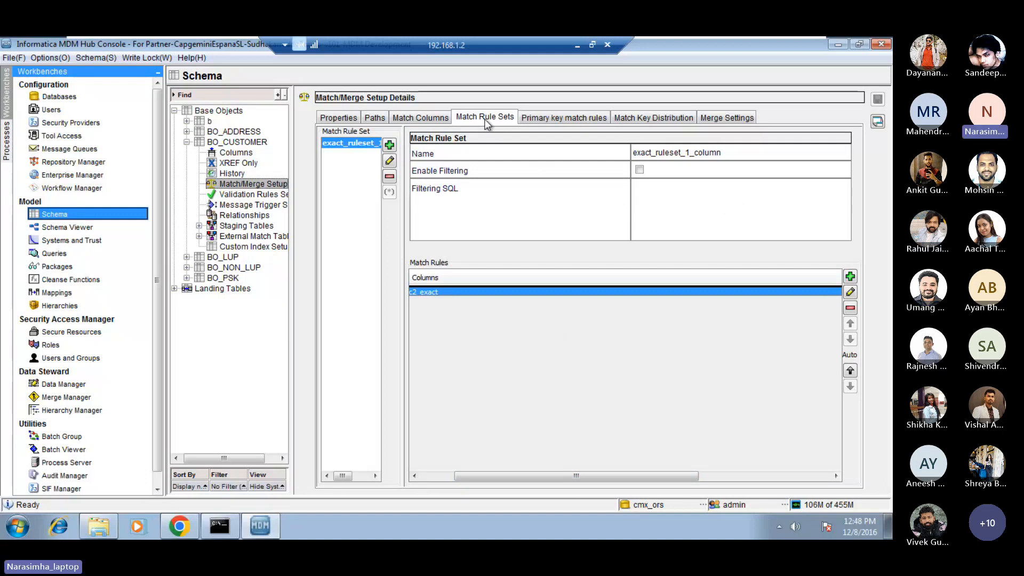
# Check the c2_exact rule's match properties and how many match rules BO_CUSTOMER has in its active set.
pyautogui.click(851, 292)
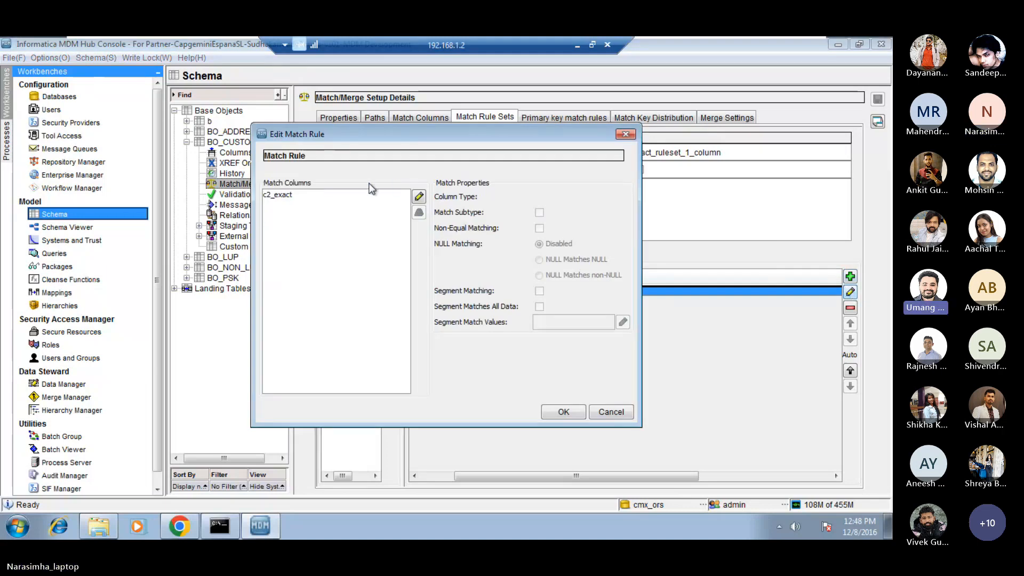
pyautogui.click(325, 197)
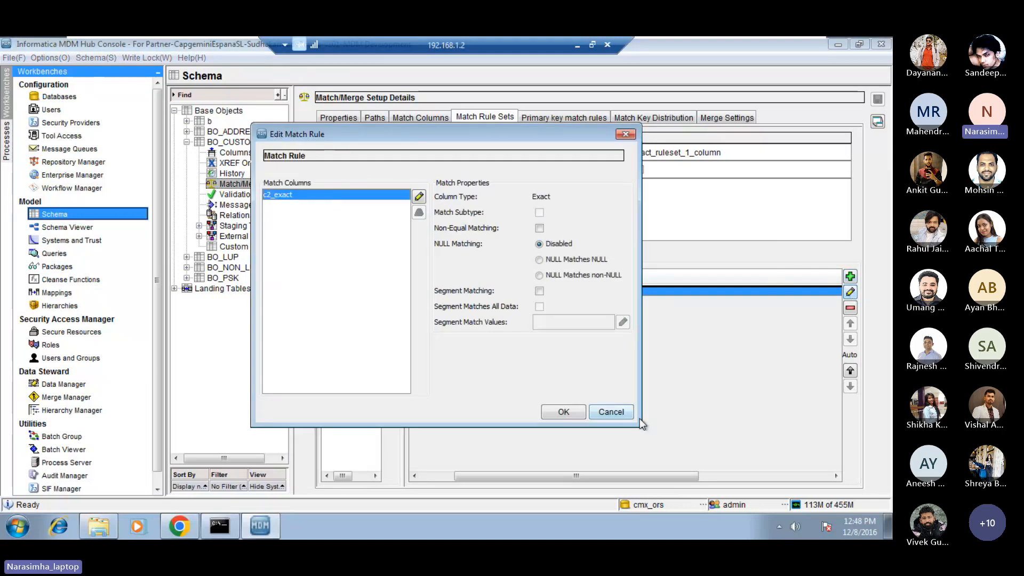
pyautogui.click(611, 414)
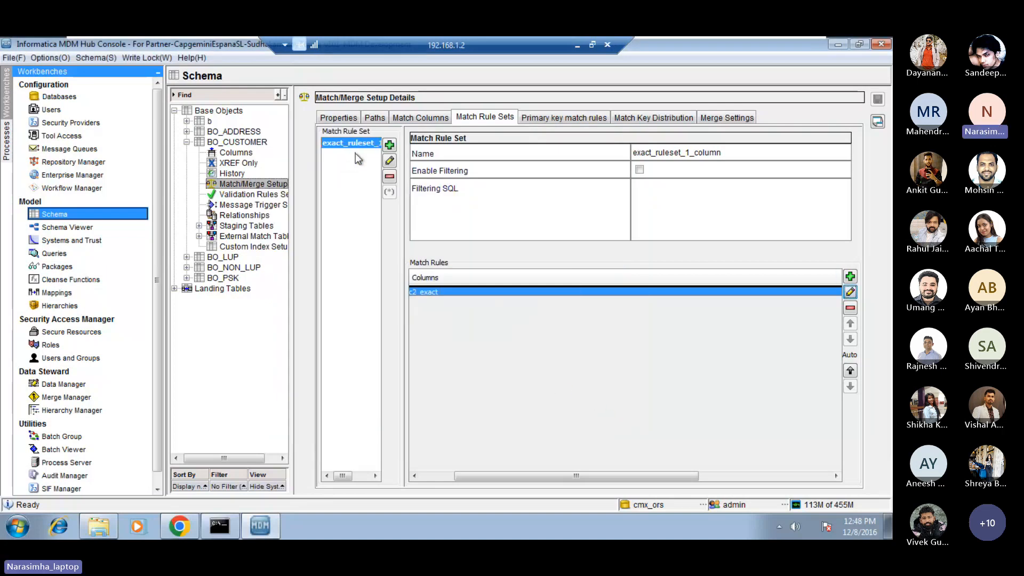
pyautogui.click(343, 118)
pyautogui.doubleClick(621, 185)
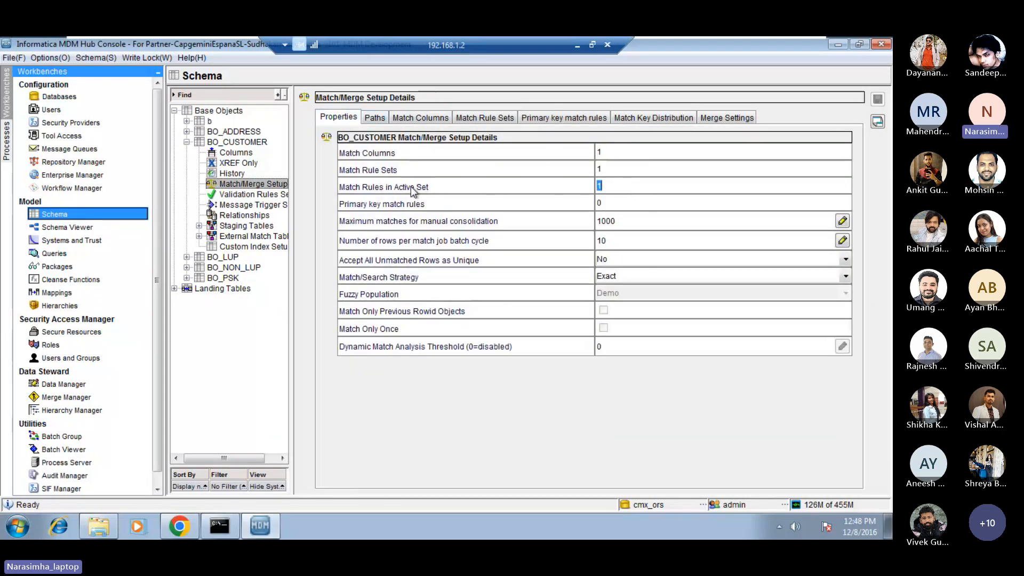
# Add a match rule set named dummy to BO_CUSTOMER.
pyautogui.click(485, 117)
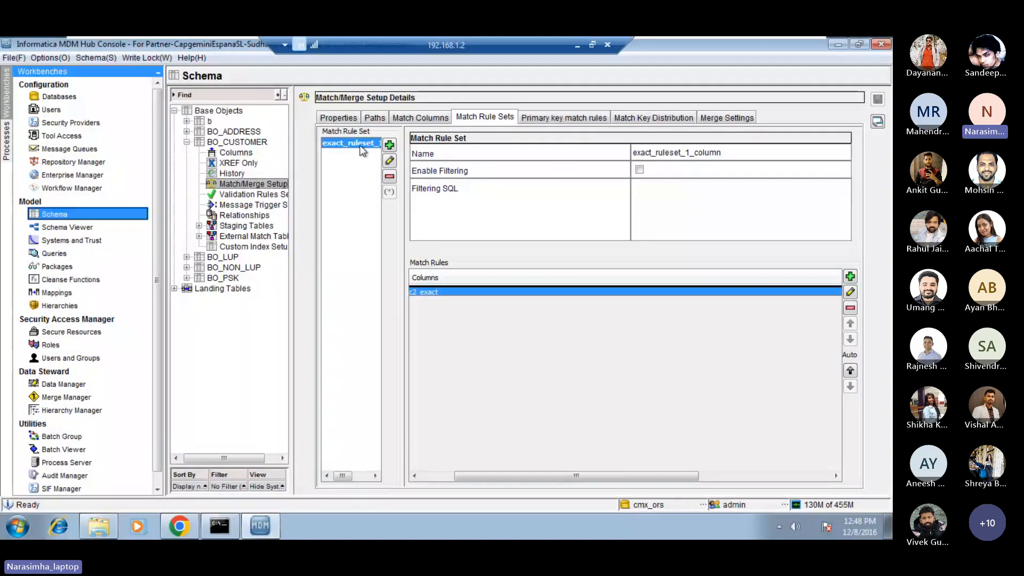
pyautogui.click(389, 146)
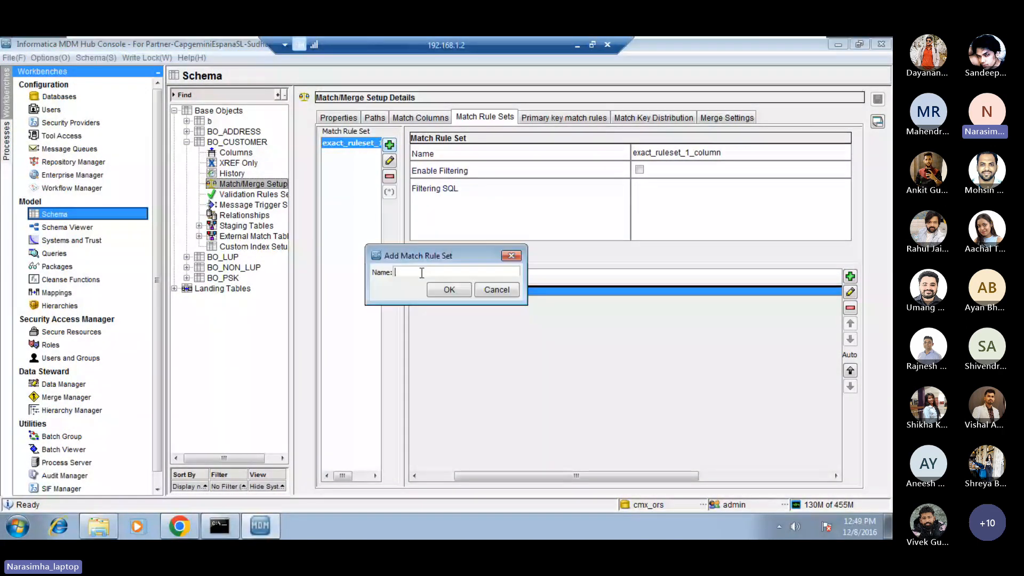
pyautogui.write('dummy')
pyautogui.click(448, 290)
pyautogui.click(338, 153)
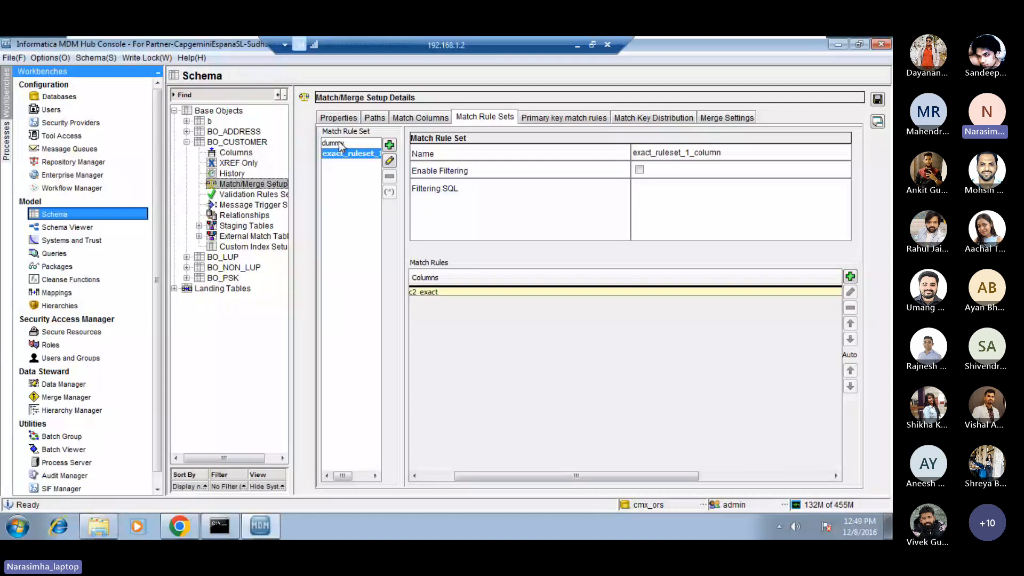
# Make dummy the active match rule set, save it empty, and check the number of match rules in the active set.
pyautogui.click(339, 143)
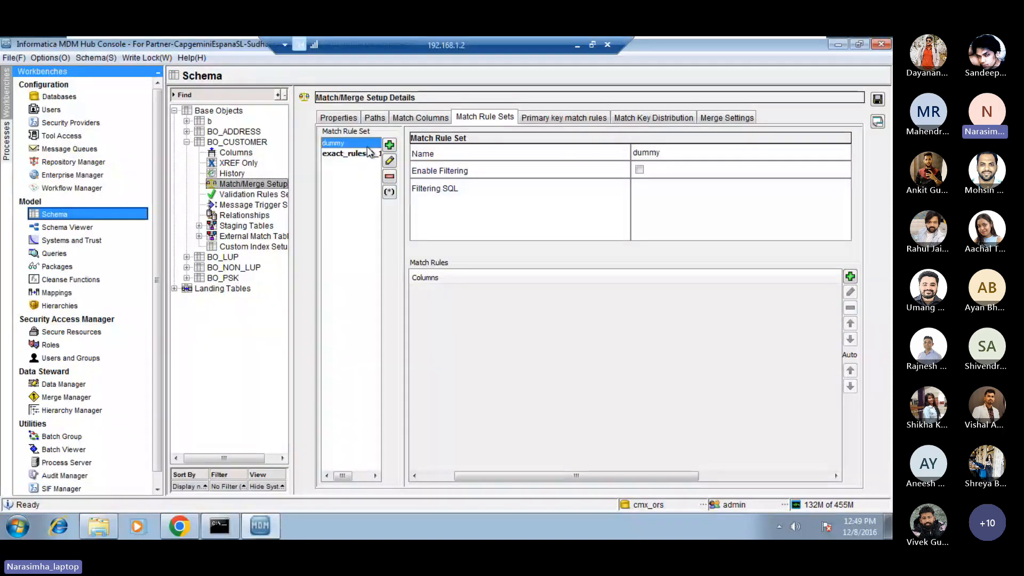
pyautogui.click(390, 192)
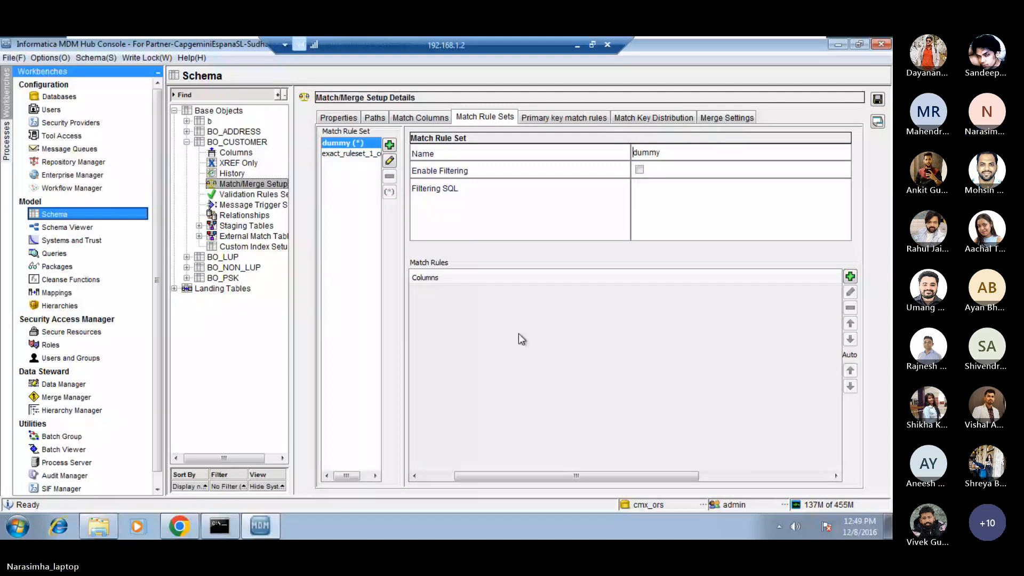
pyautogui.click(878, 99)
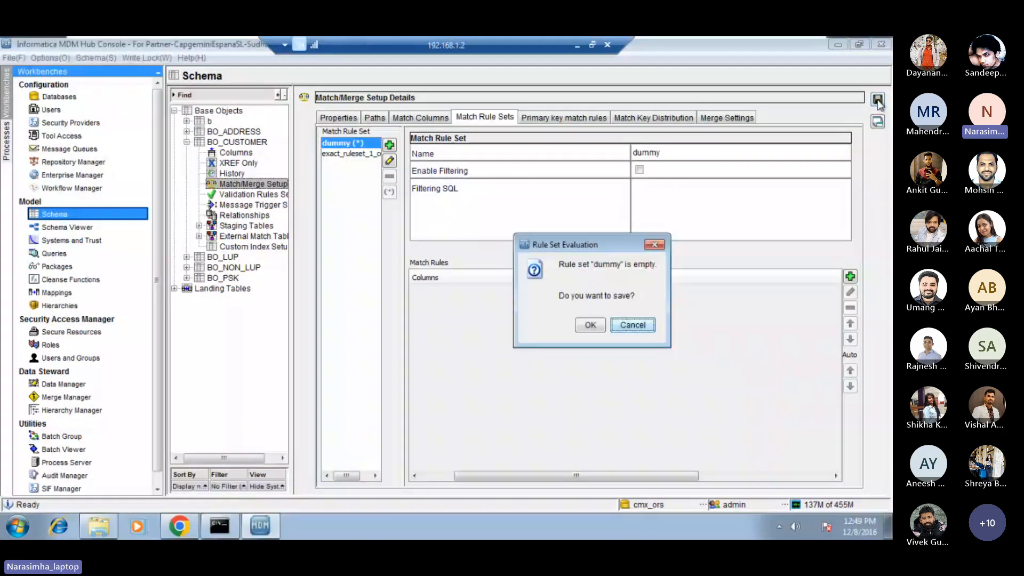
pyautogui.click(591, 325)
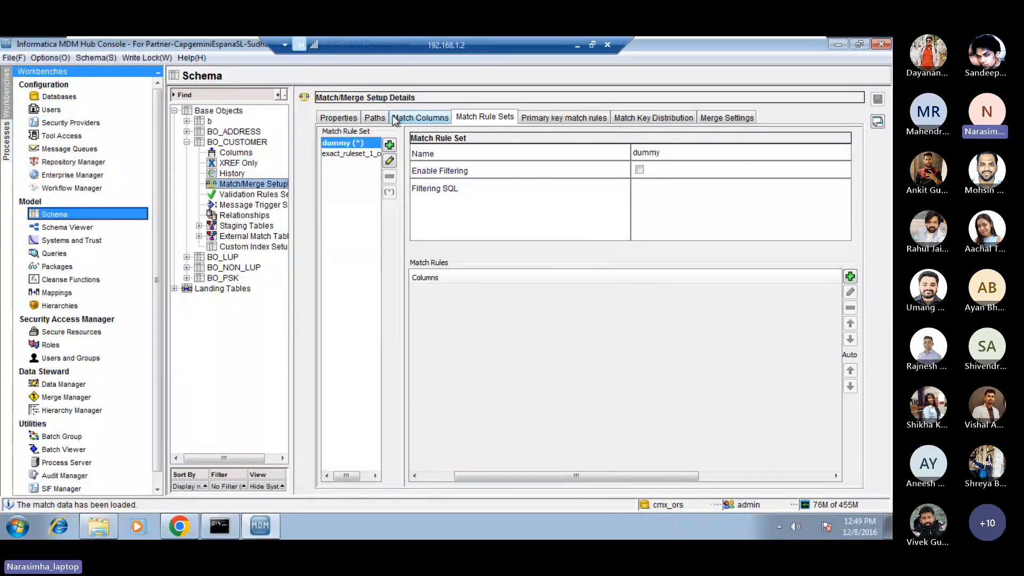
pyautogui.click(340, 116)
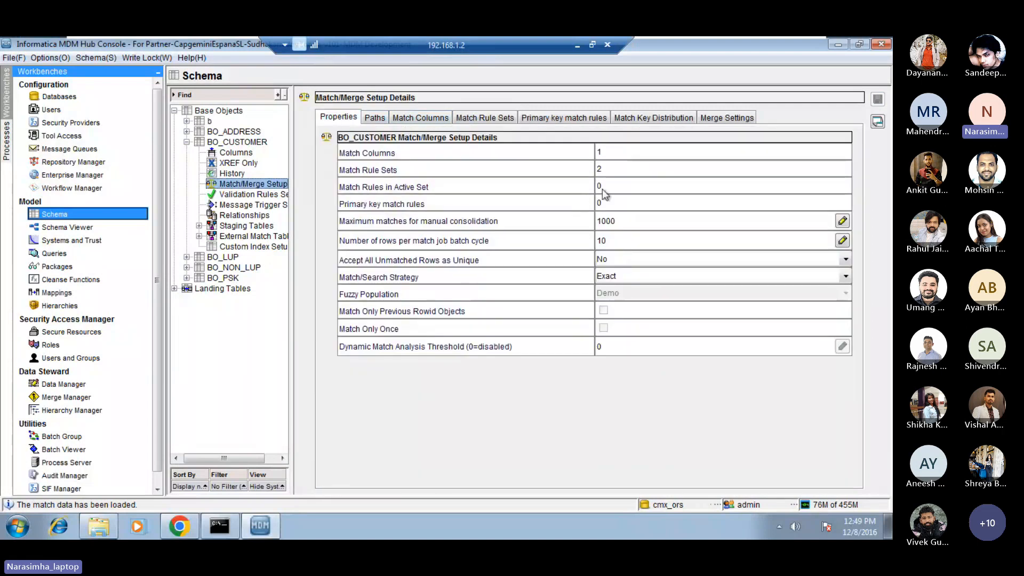
pyautogui.doubleClick(635, 181)
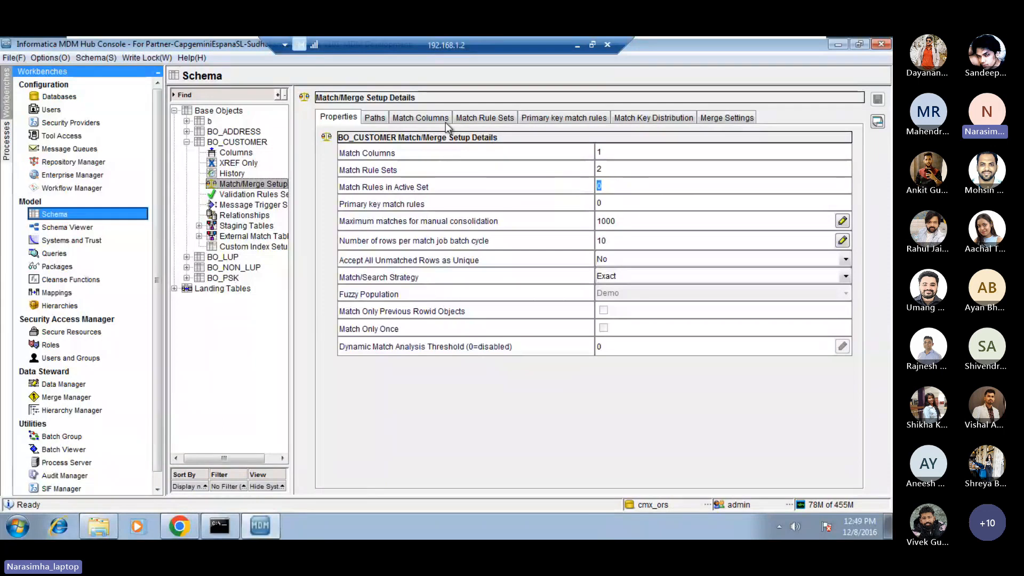
# Make exact_ruleset_1_column the active match rule set and save the match setup, accepting that dummy is empty.
pyautogui.click(478, 117)
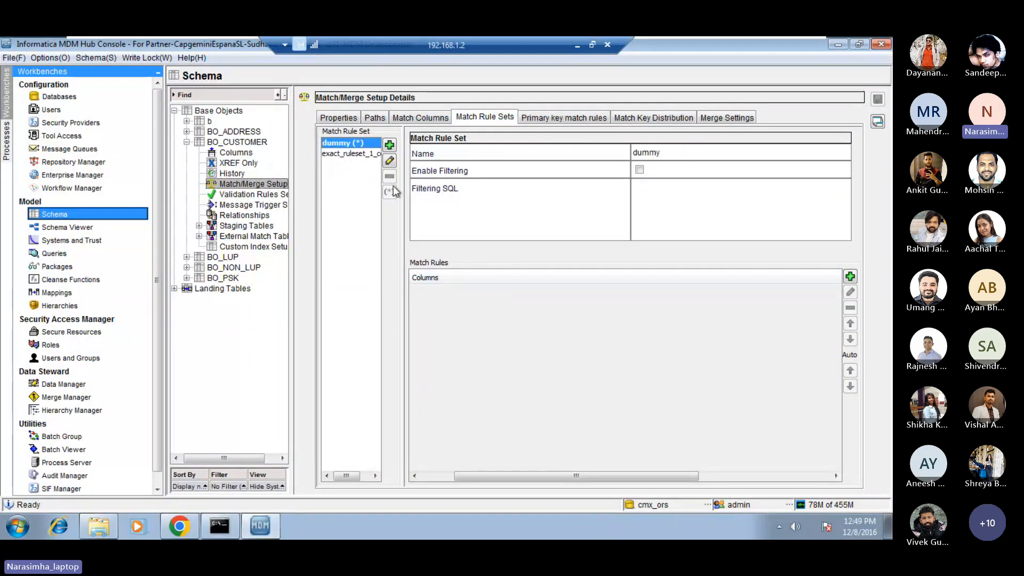
pyautogui.click(354, 155)
pyautogui.click(388, 192)
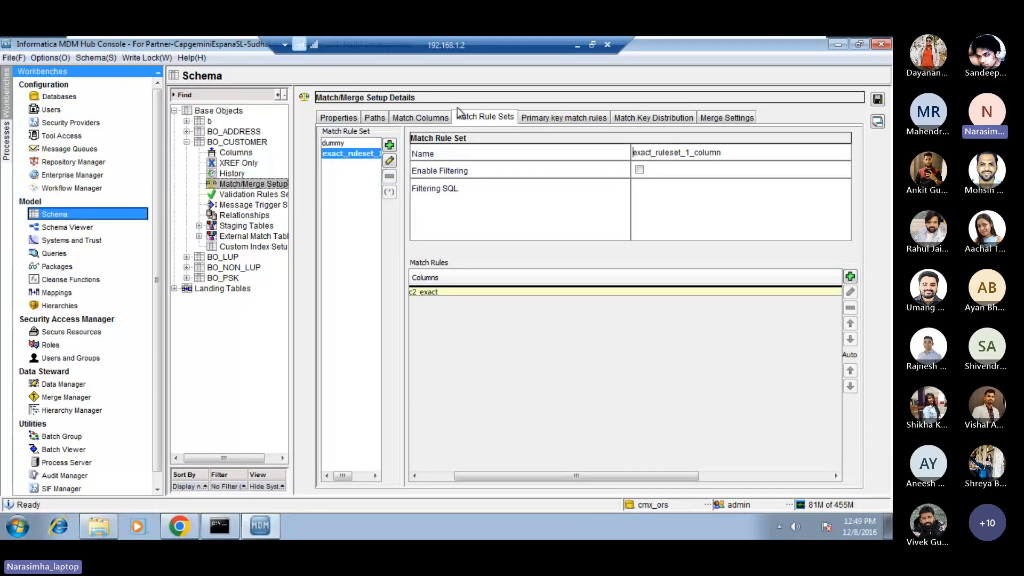
pyautogui.click(877, 99)
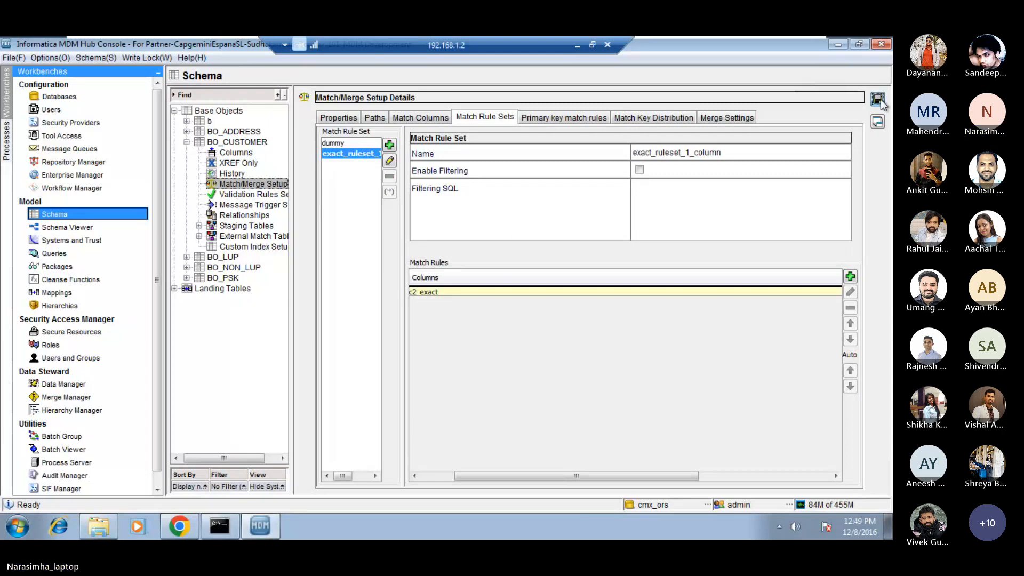
pyautogui.click(589, 326)
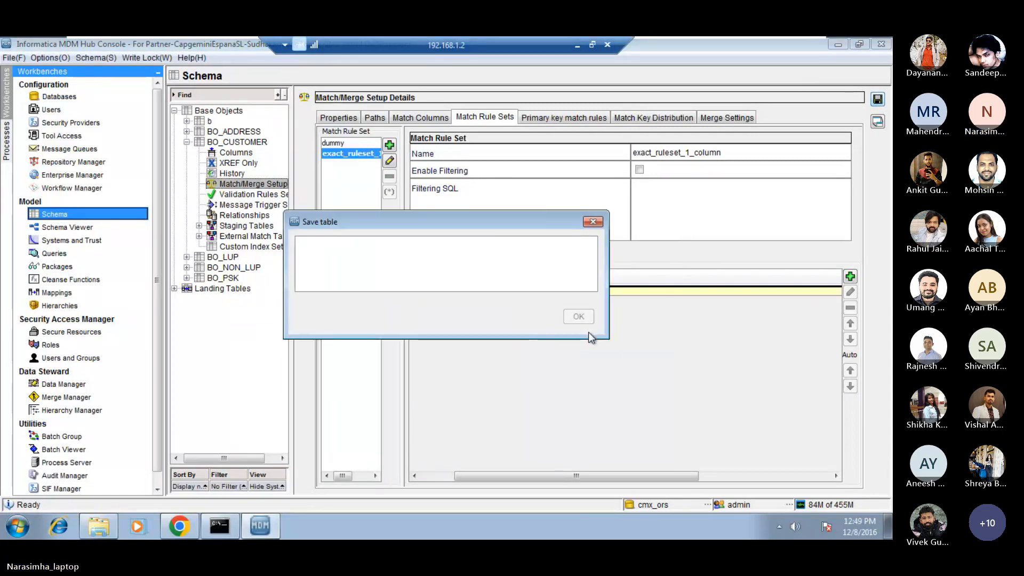
# Check BO_CUSTOMER's counts of match rules in the active set and primary key match rules, including the primary key match rule list.
pyautogui.click(340, 117)
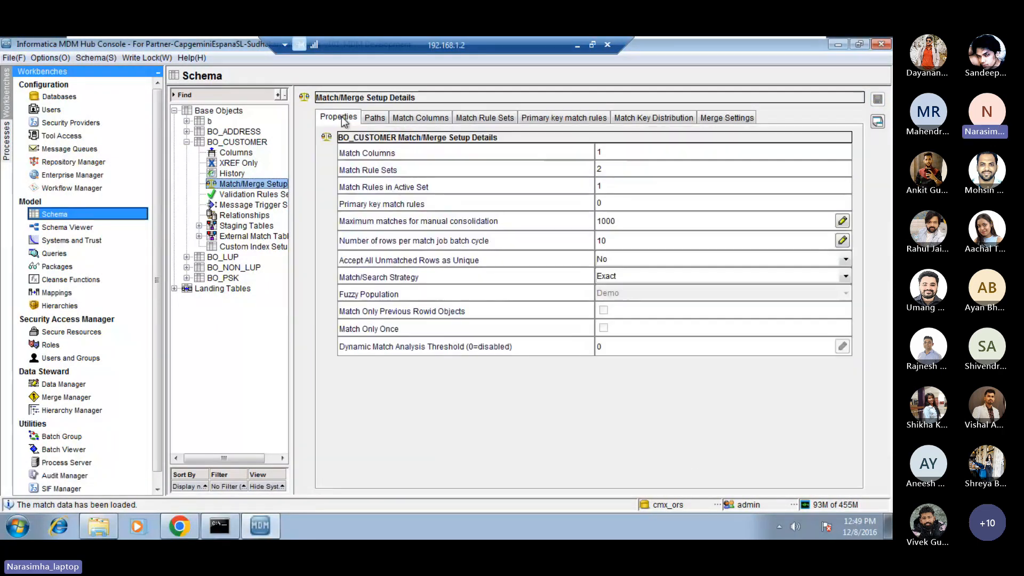
pyautogui.doubleClick(609, 186)
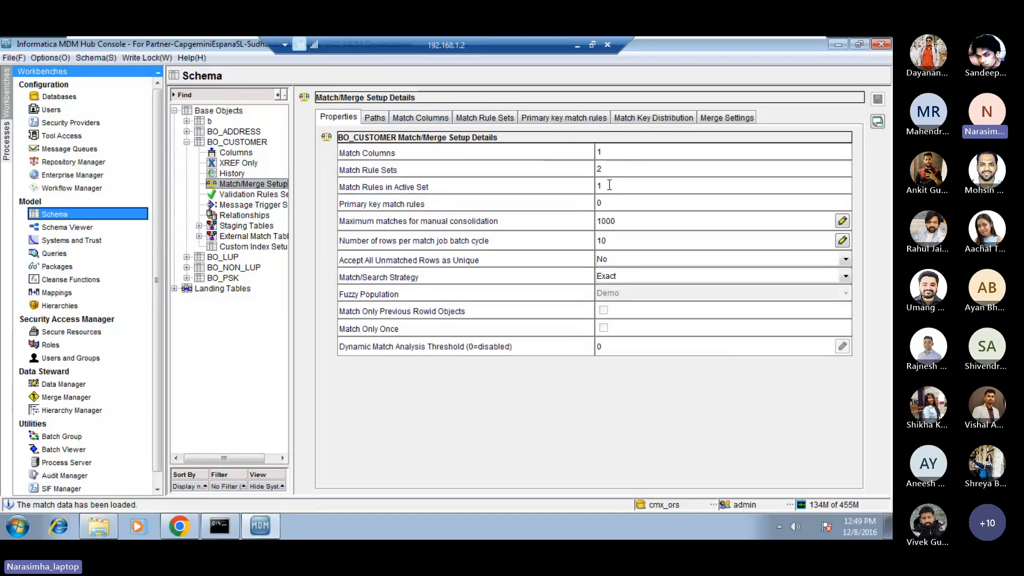
pyautogui.click(610, 185)
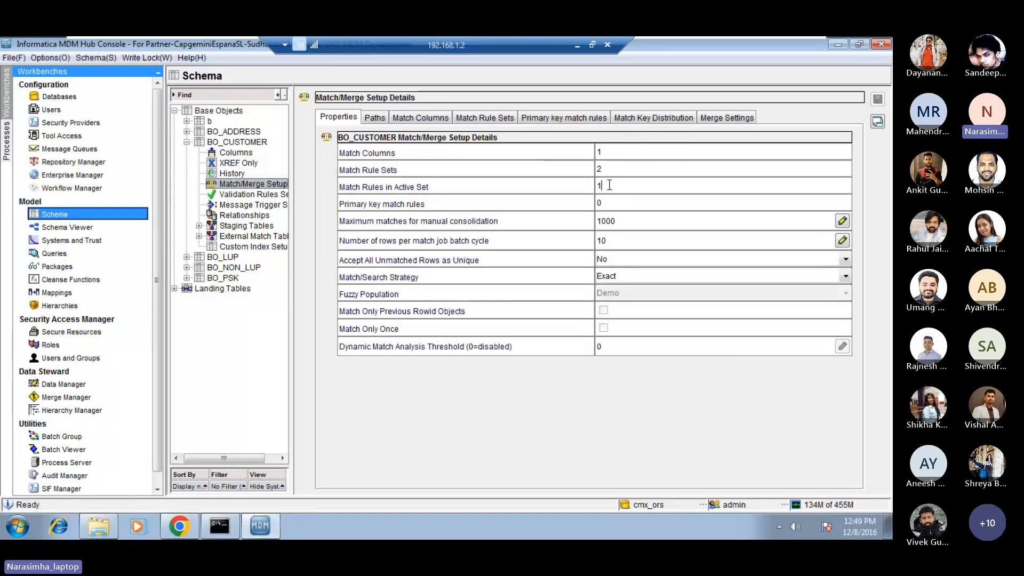
pyautogui.doubleClick(609, 204)
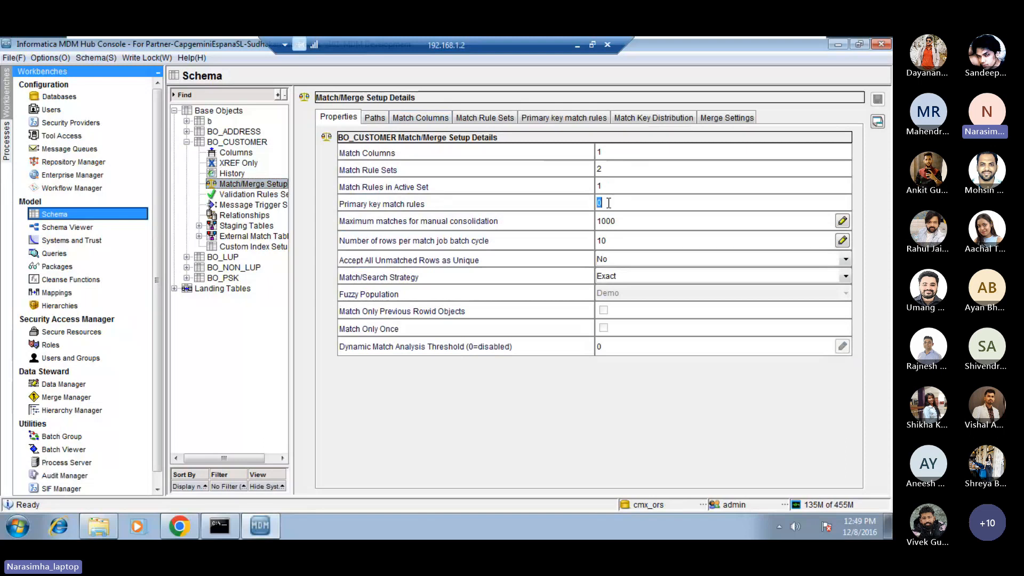
pyautogui.click(565, 118)
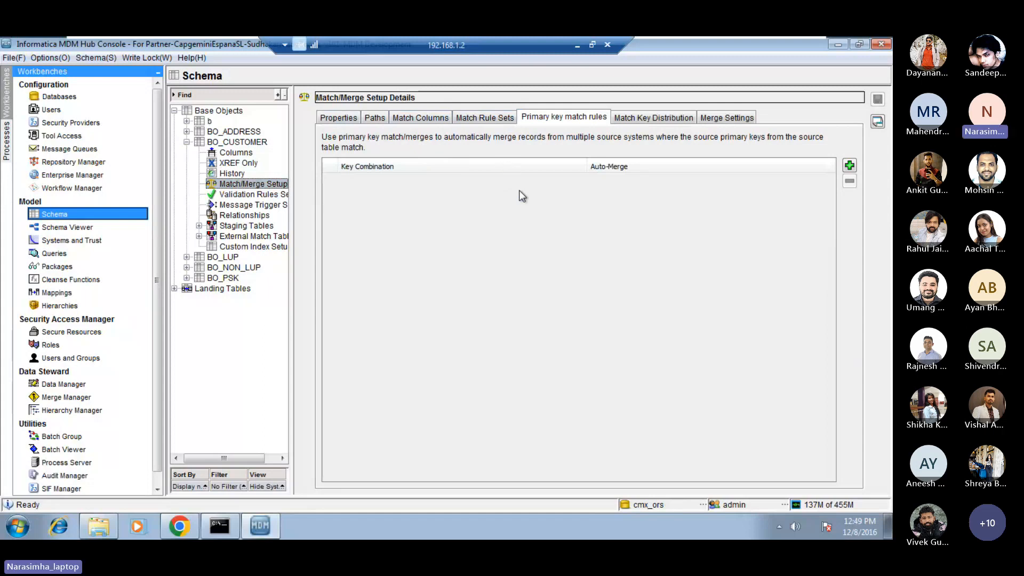
pyautogui.click(345, 118)
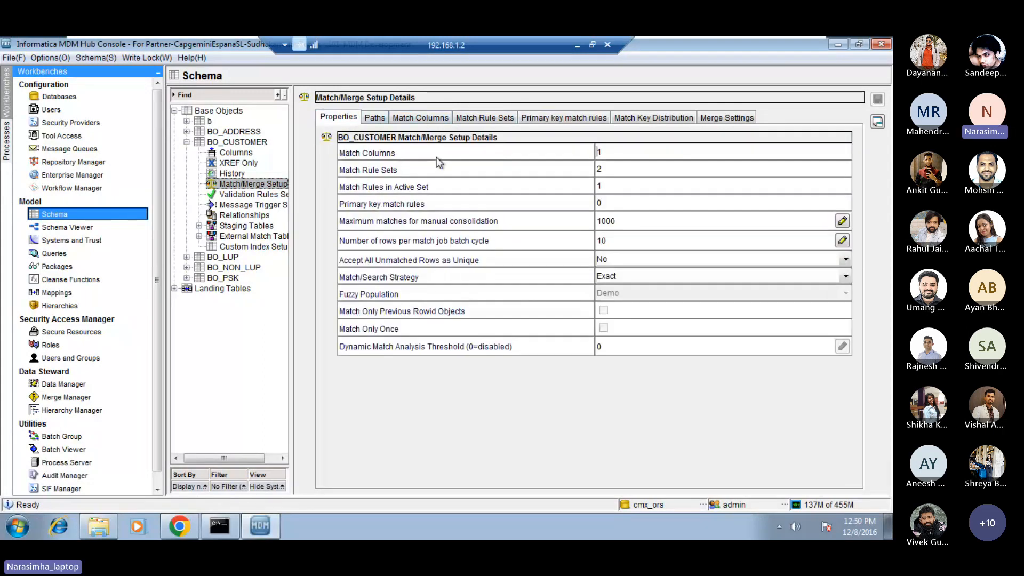
pyautogui.doubleClick(614, 204)
pyautogui.click(615, 203)
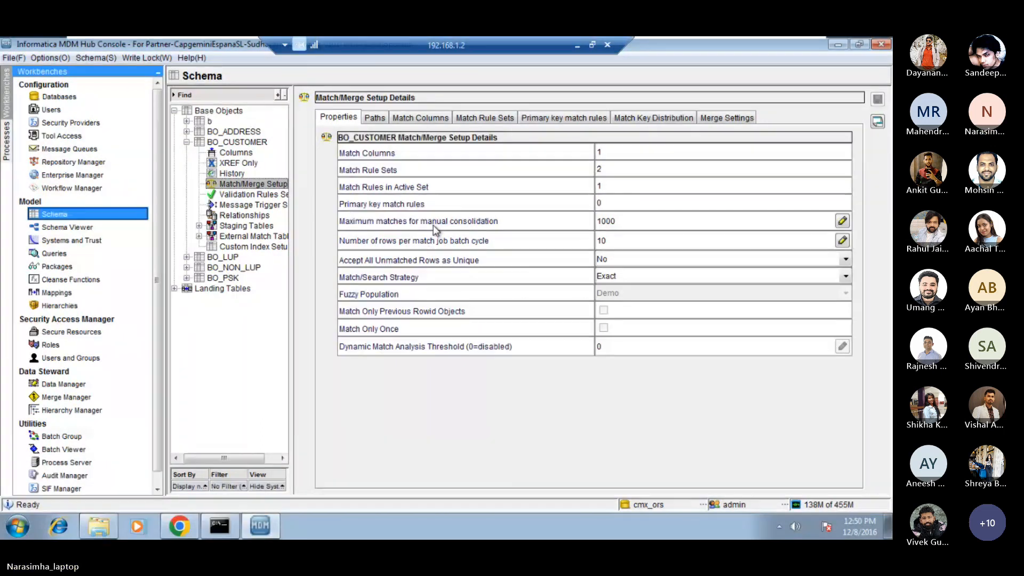
# Set BO_CUSTOMER's maximum matches for manual consolidation to 100.
pyautogui.click(608, 222)
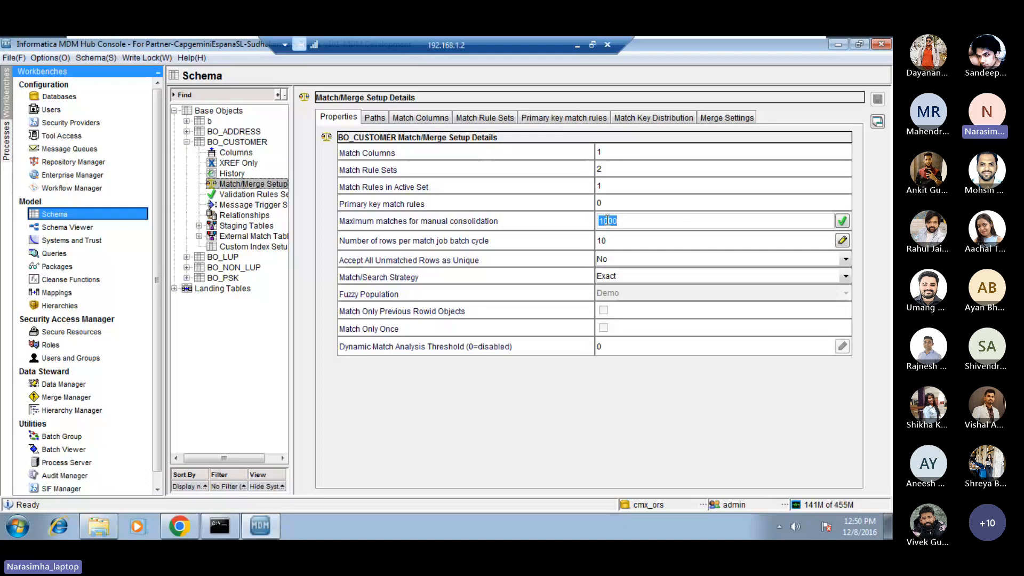
pyautogui.click(608, 220)
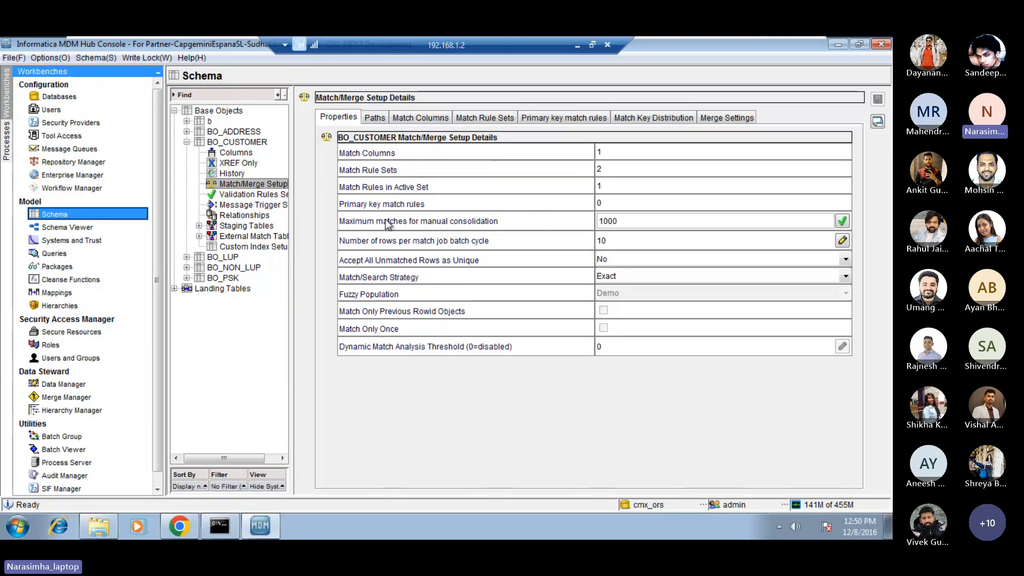
pyautogui.doubleClick(613, 223)
pyautogui.click(632, 221)
pyautogui.doubleClick(631, 221)
pyautogui.doubleClick(615, 222)
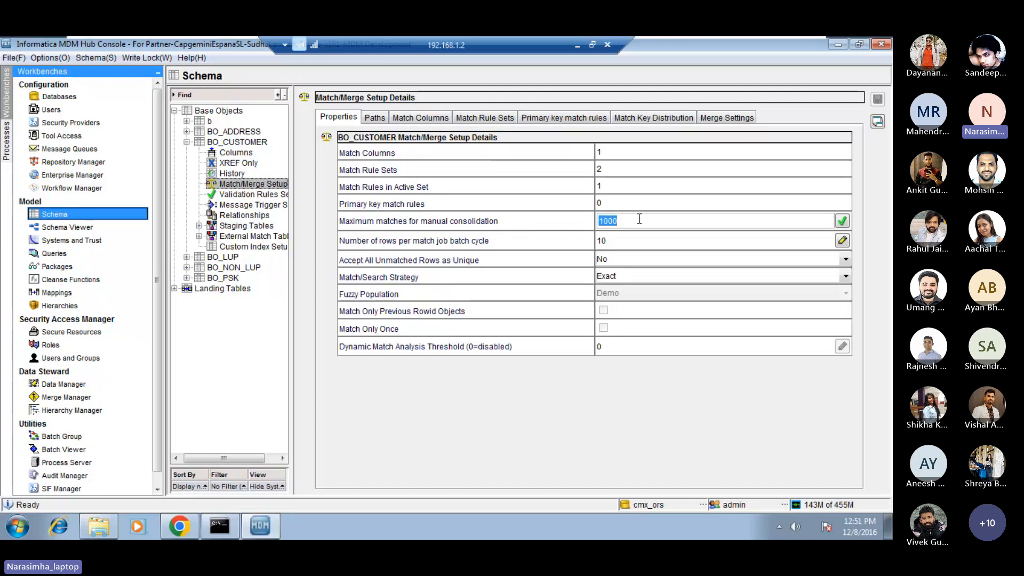
pyautogui.click(639, 219)
pyautogui.doubleClick(639, 219)
pyautogui.click(639, 219)
pyautogui.press('BackSpace')
pyautogui.doubleClick(638, 220)
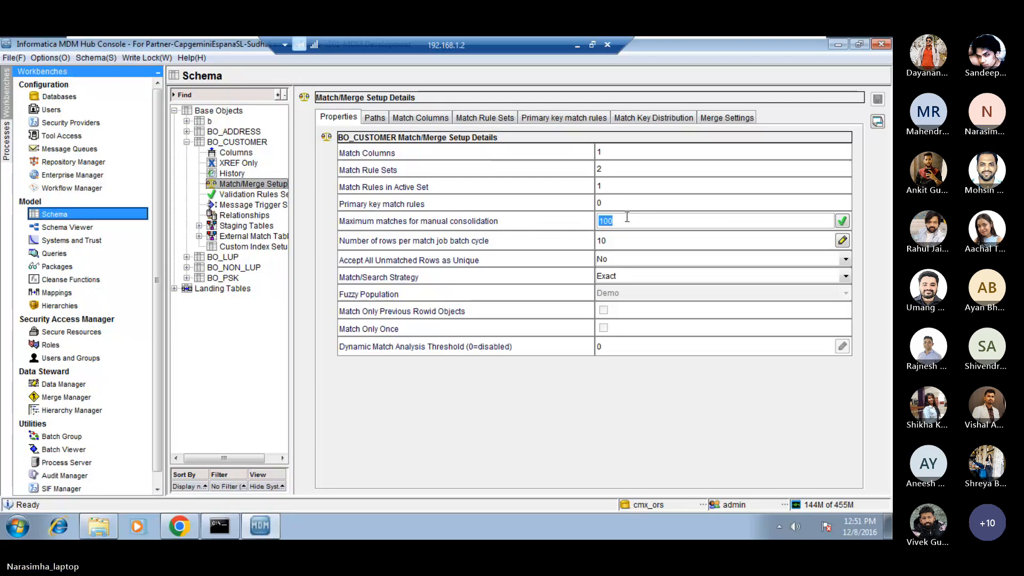
pyautogui.click(634, 221)
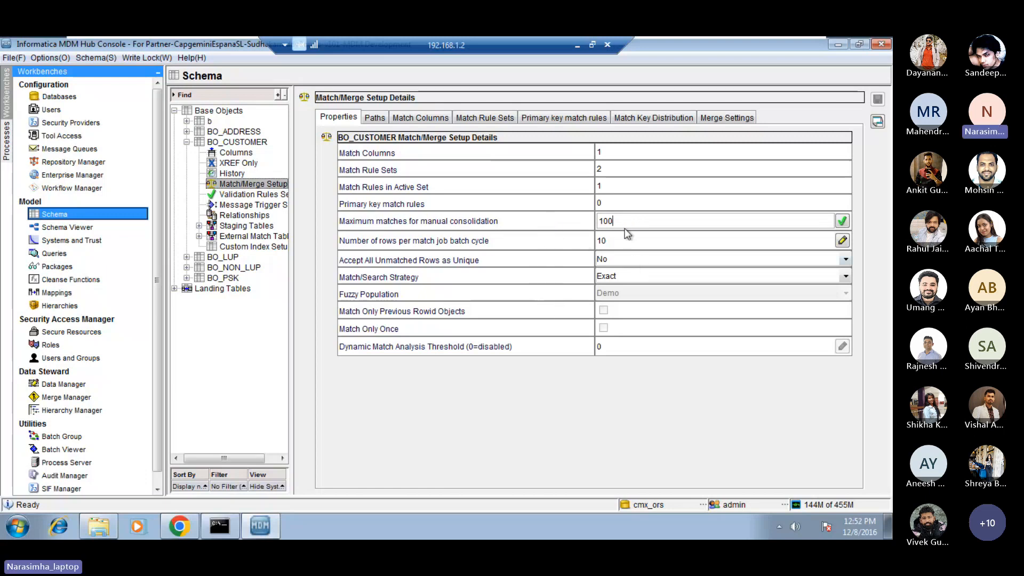
pyautogui.doubleClick(607, 220)
pyautogui.click(607, 220)
pyautogui.doubleClick(607, 221)
pyautogui.click(629, 220)
# Examine the number of rows per match job batch cycle for BO_CUSTOMER.
pyautogui.click(603, 239)
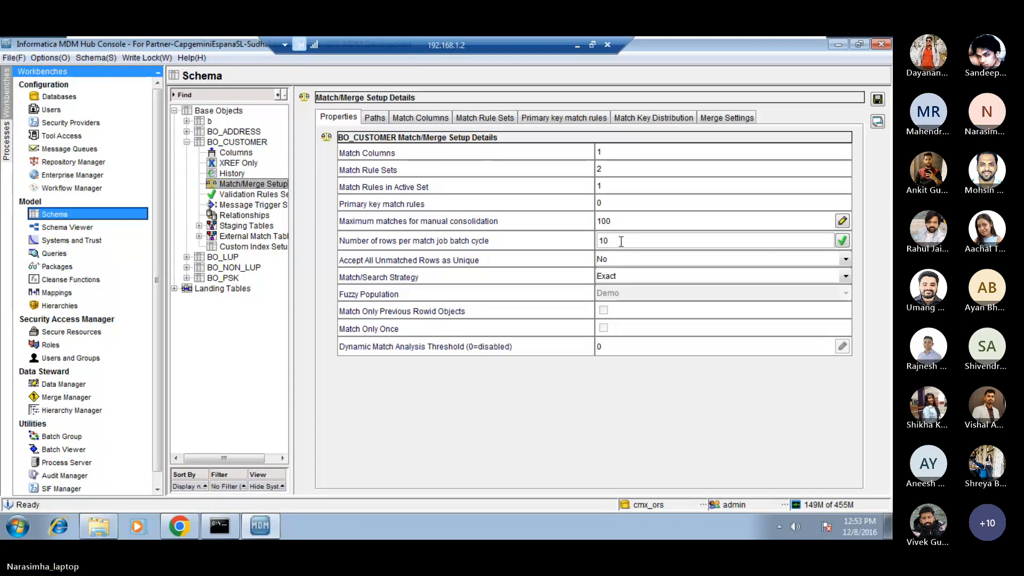
pyautogui.doubleClick(621, 242)
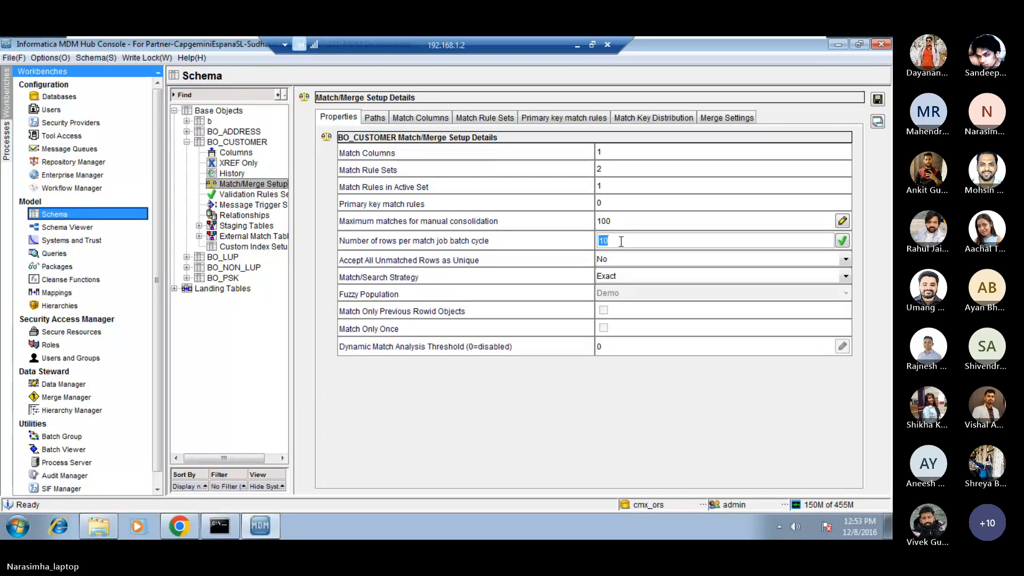
pyautogui.click(622, 241)
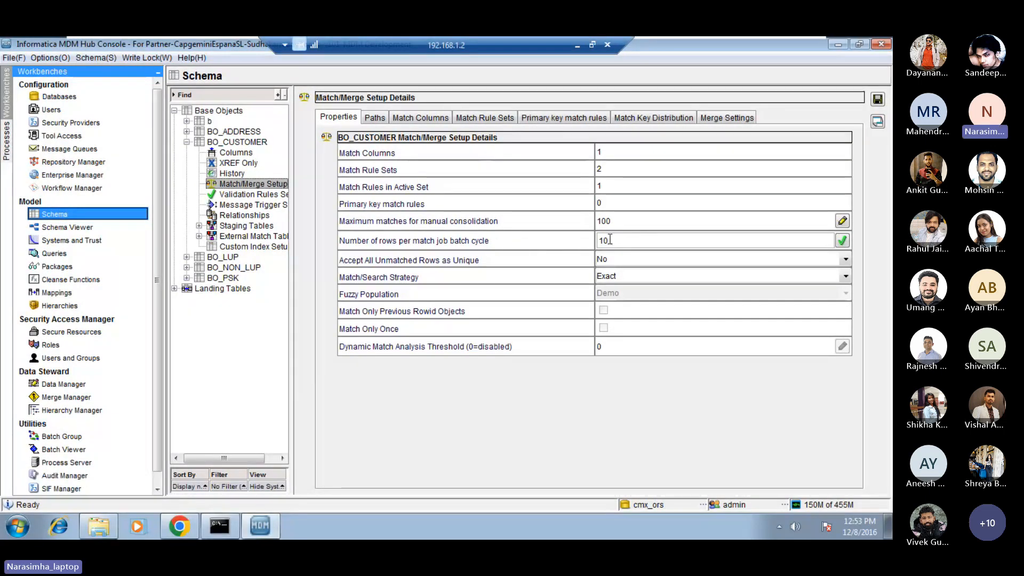
pyautogui.doubleClick(610, 239)
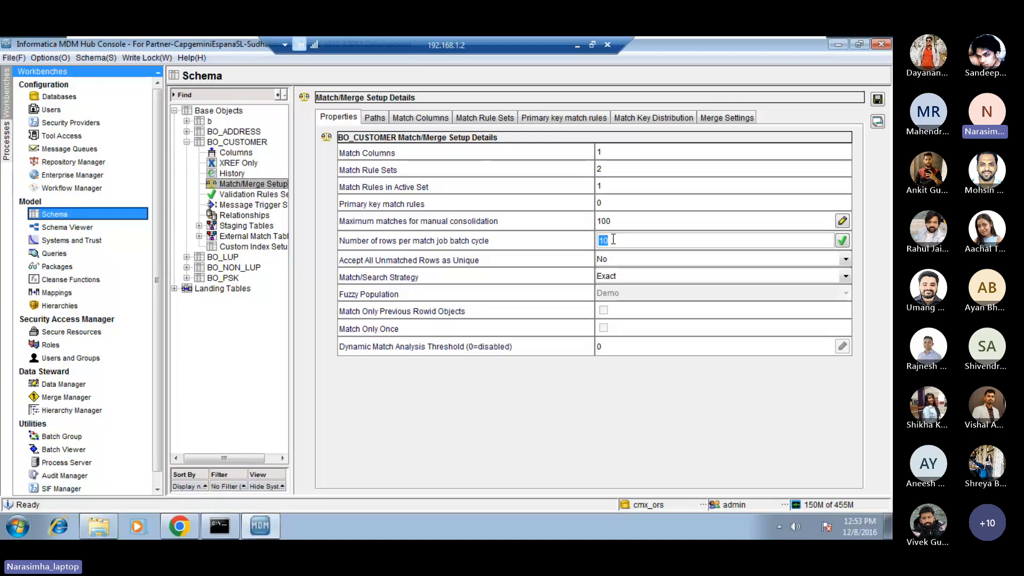
pyautogui.click(613, 240)
# Set Accept All Unmatched Rows as Unique to Yes for BO_CUSTOMER.
pyautogui.click(620, 258)
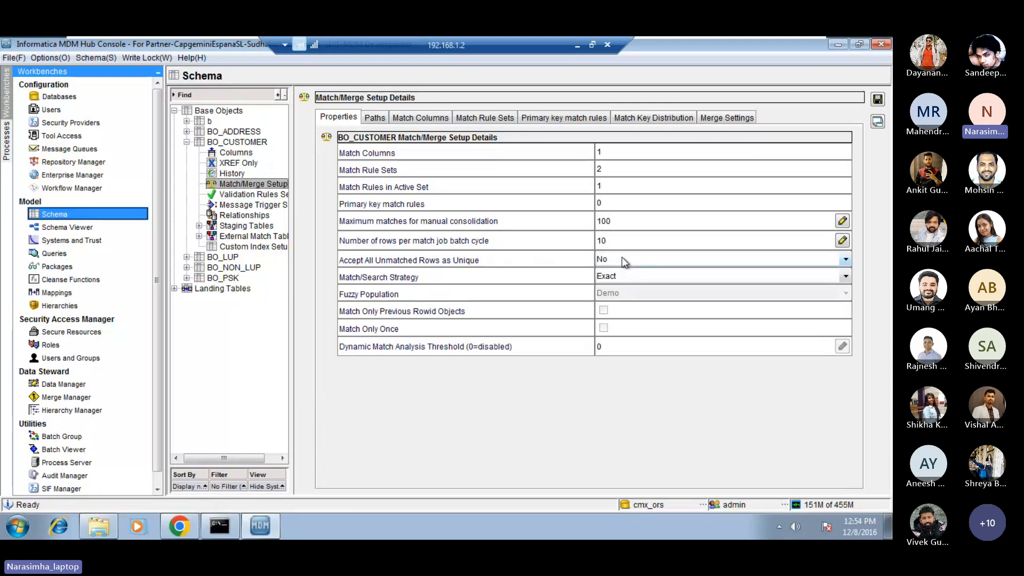
pyautogui.click(628, 258)
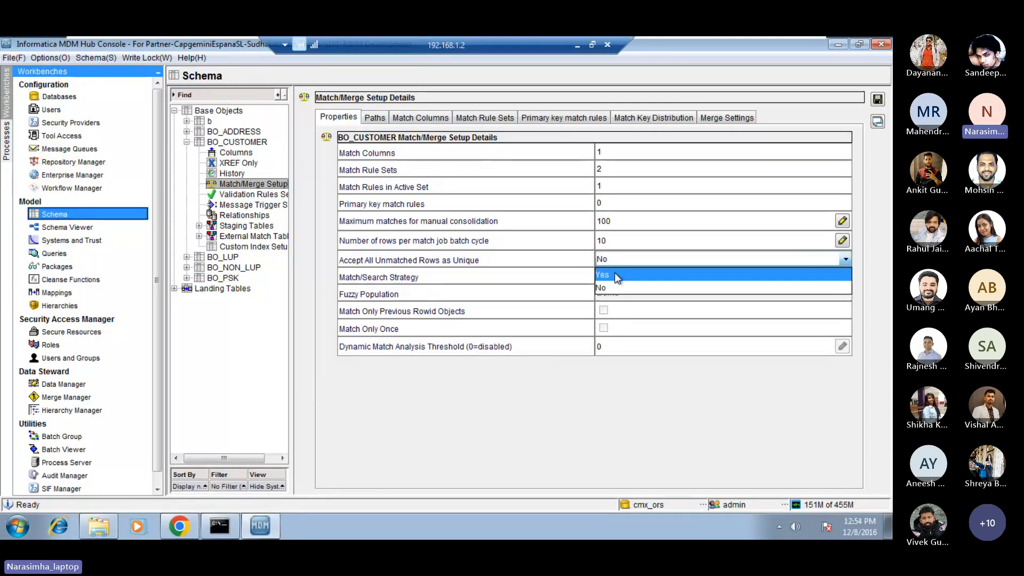
pyautogui.click(615, 274)
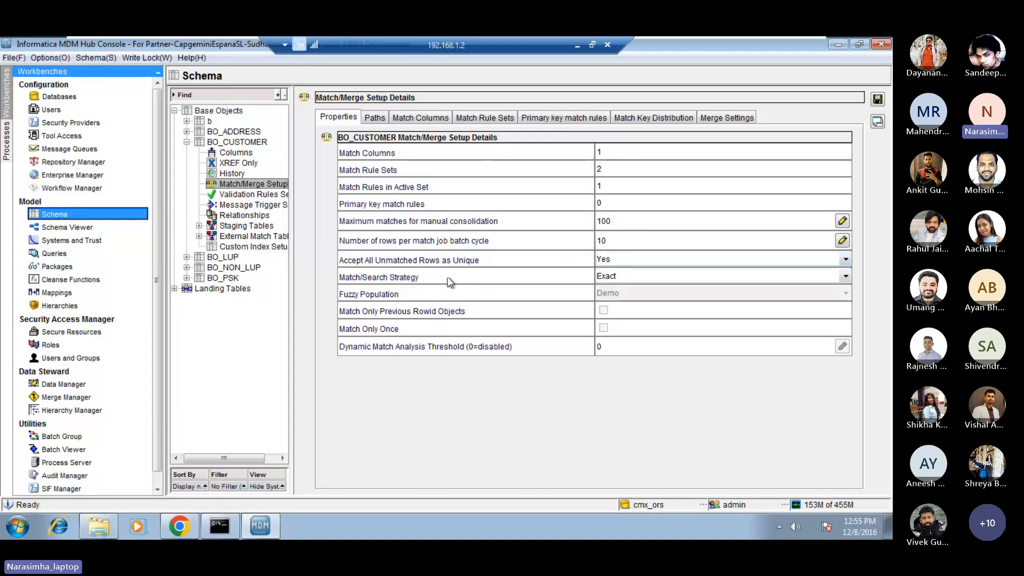
# Review the available Match/Search Strategy options for BO_CUSTOMER without changing the strategy.
pyautogui.click(617, 283)
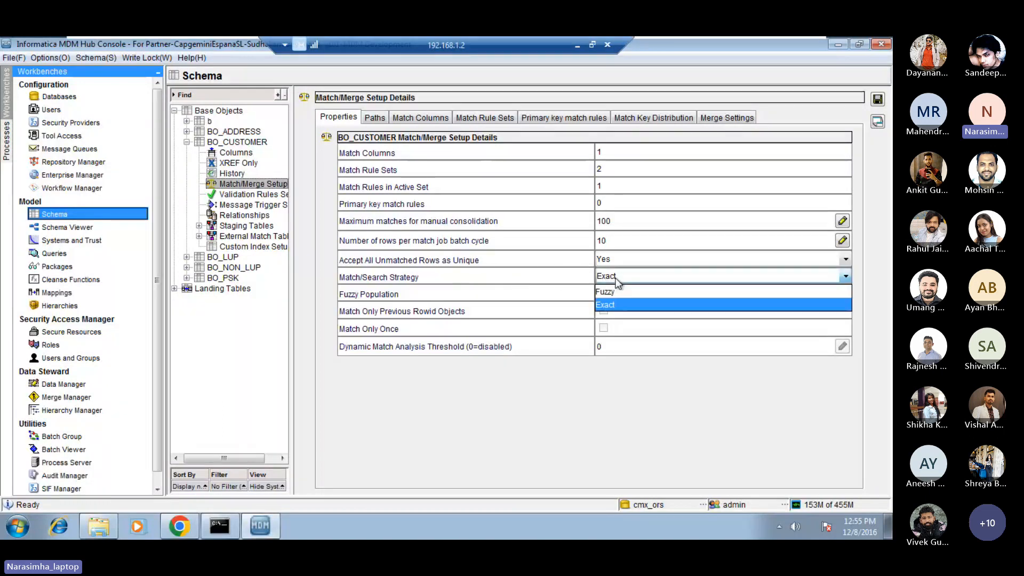
pyautogui.click(617, 282)
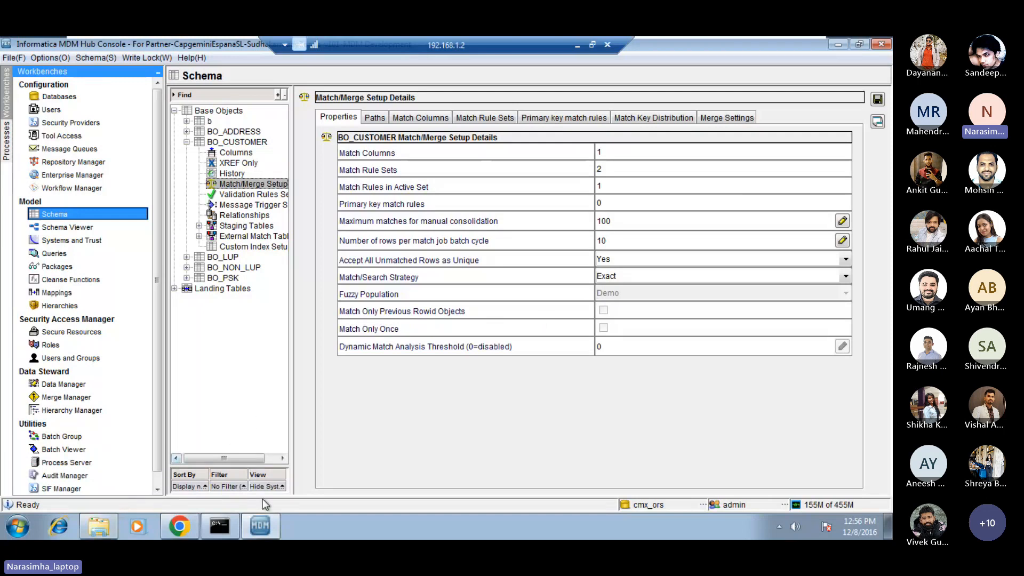
pyautogui.rightClick(318, 520)
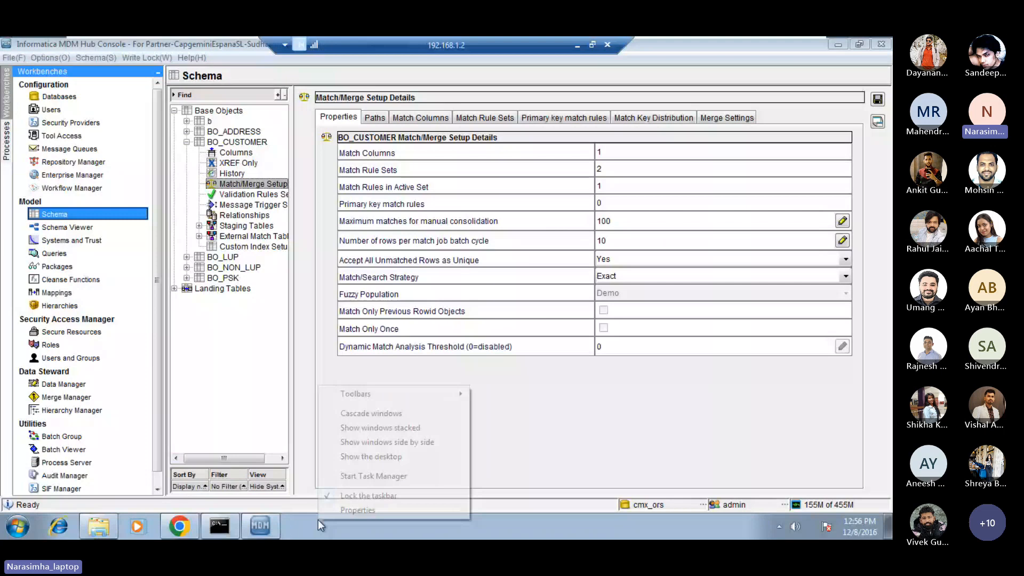
pyautogui.click(421, 158)
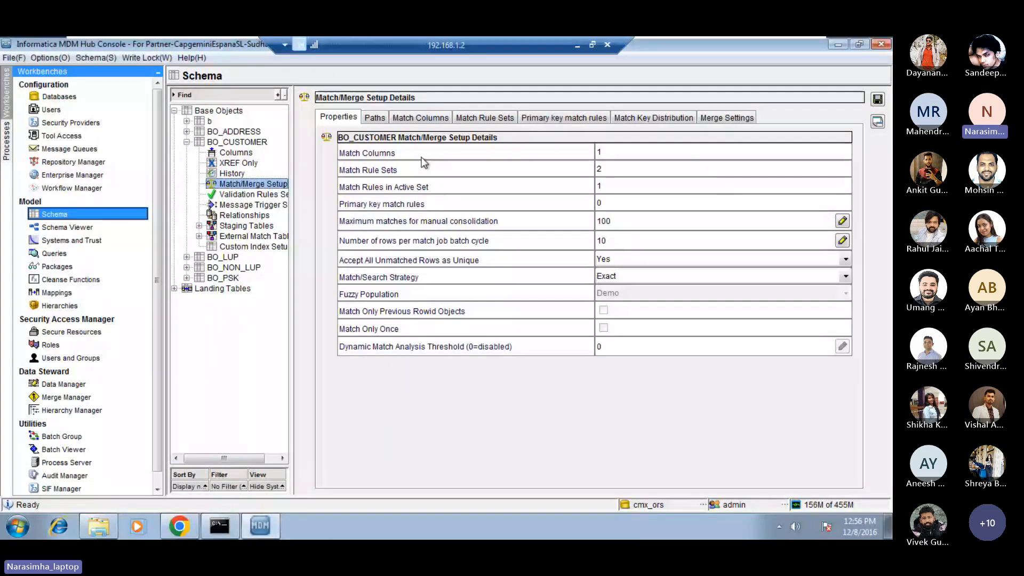
# Switch to the day_1_2 notes in Notepad and add a "run 1:" heading below the match notes, listing 1, 2 and 3 on separate lines.
pyautogui.click(577, 45)
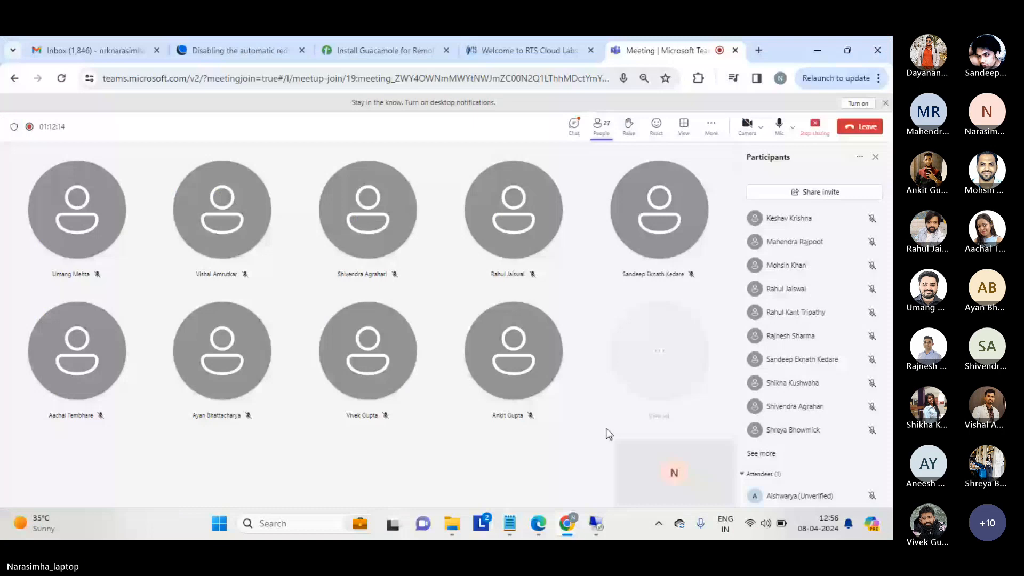
pyautogui.hotkey('alt', 'Tab')
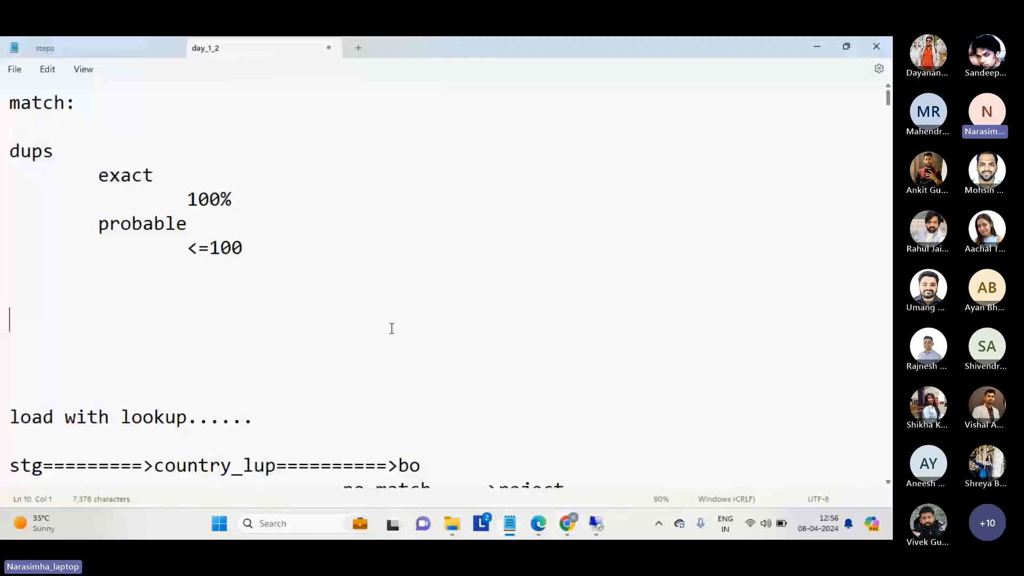
pyautogui.write('run 1:')
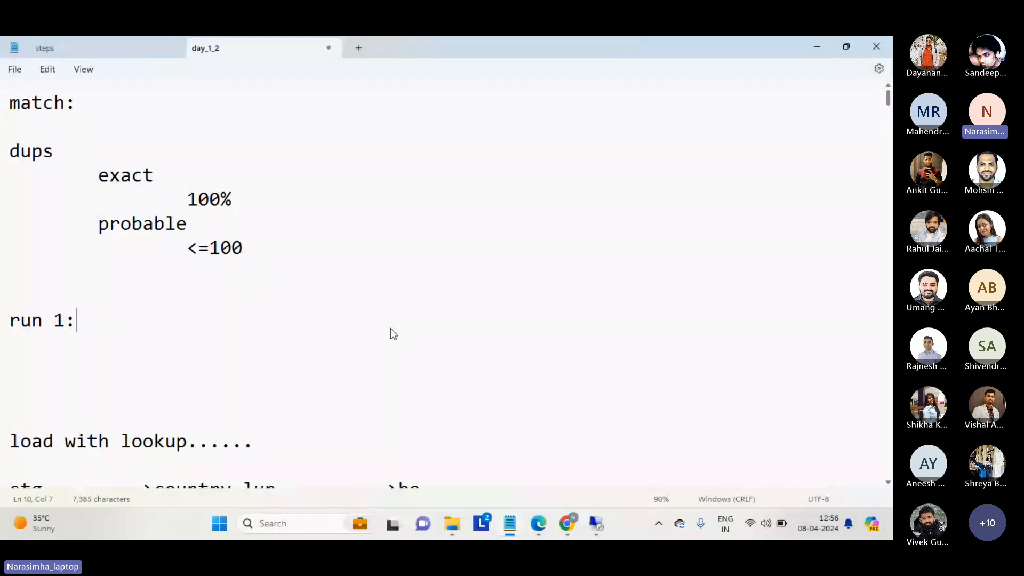
pyautogui.press('Return')
pyautogui.write('1')
pyautogui.press('Return')
pyautogui.write('2')
pyautogui.press('Return')
pyautogui.write('3')
pyautogui.press('Return')
pyautogui.press('Return')
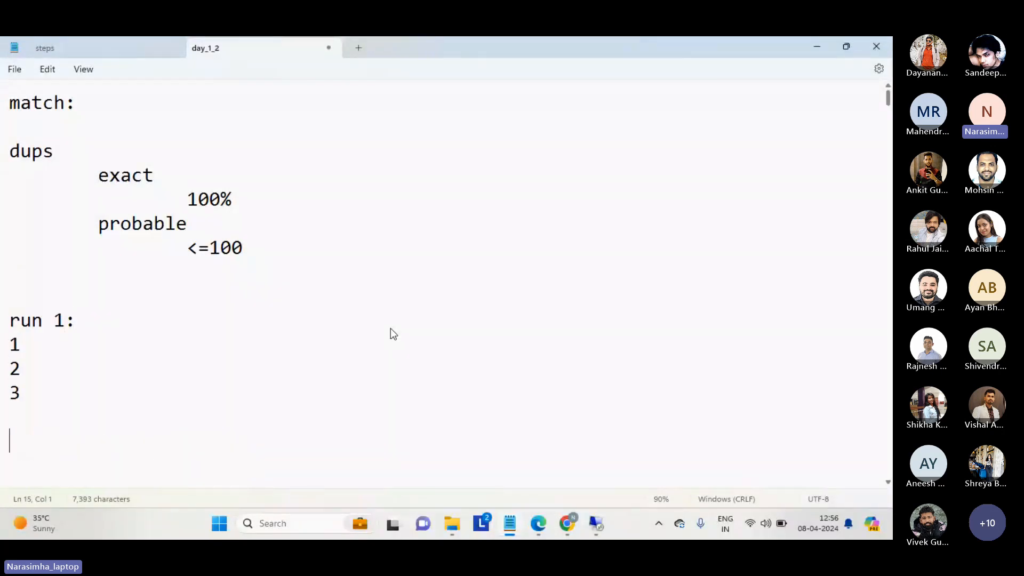
# Add a "run 2:" heading below the first run, listing 4, 5 and 6 on separate lines with blank lines after them.
pyautogui.write('run 2:')
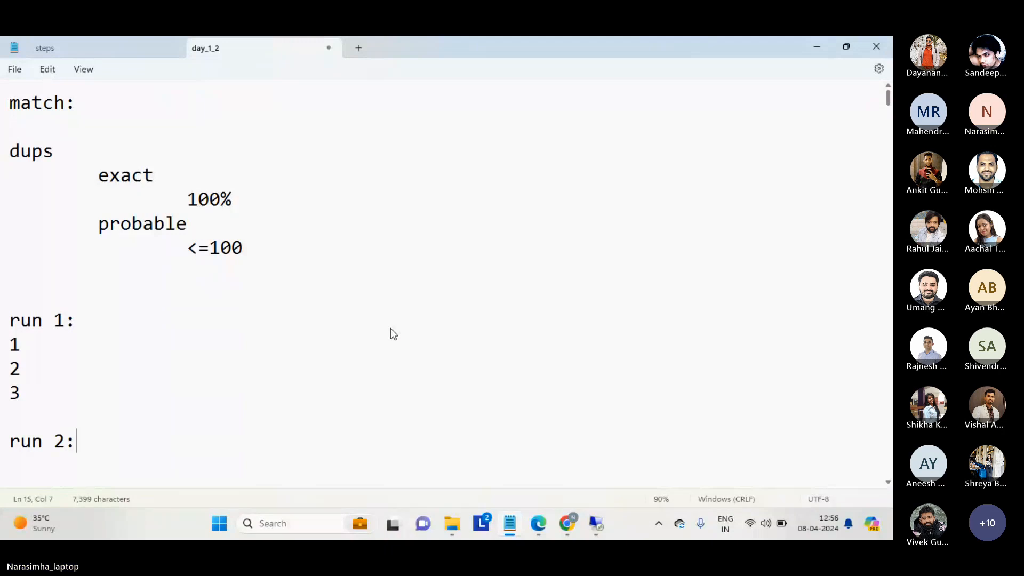
pyautogui.press('Return')
pyautogui.press('Return')
pyautogui.write('4')
pyautogui.press('Return')
pyautogui.write('5')
pyautogui.press('Return')
pyautogui.write('6')
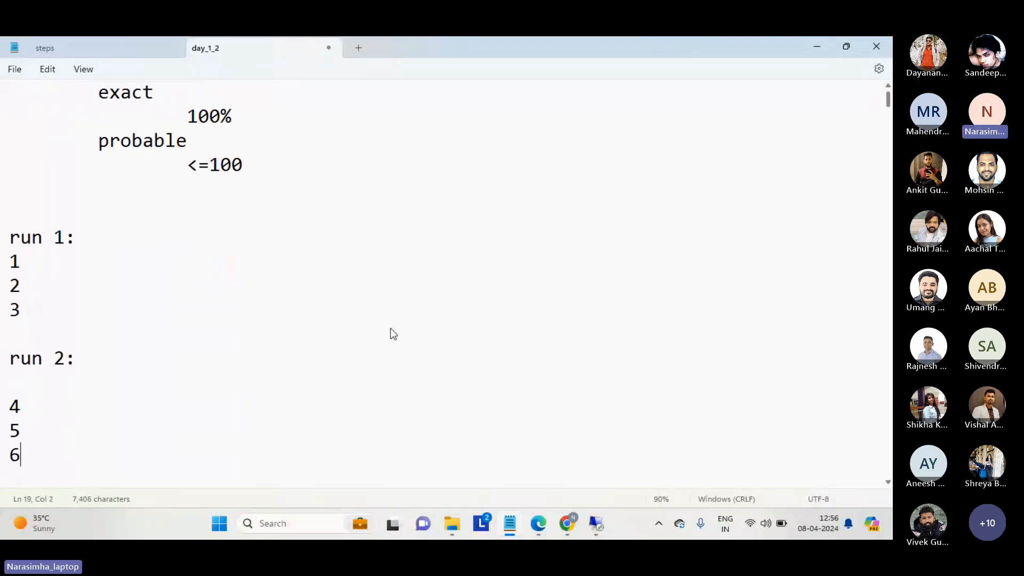
pyautogui.press('Return')
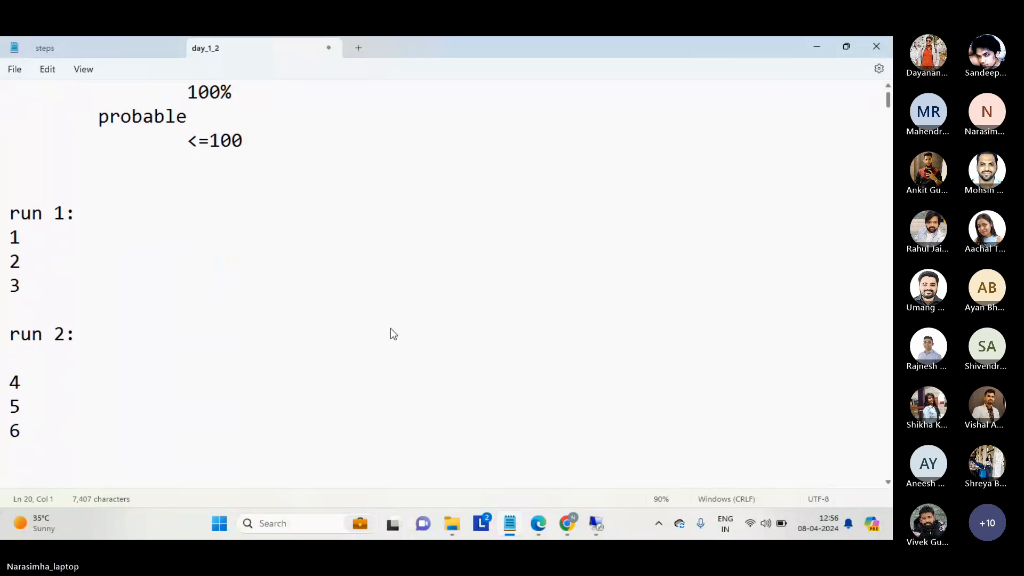
pyautogui.press('Return')
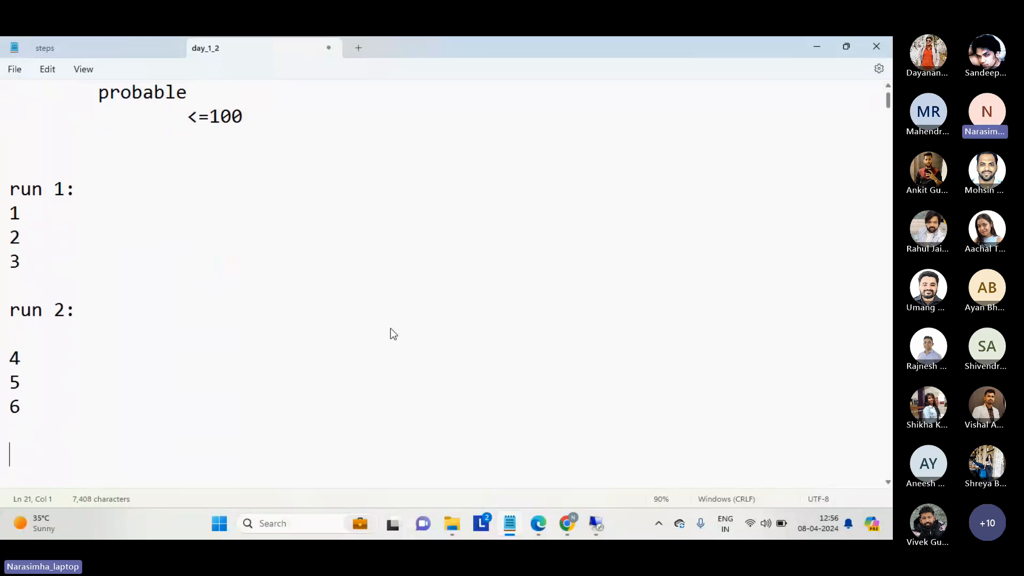
pyautogui.press('Up')
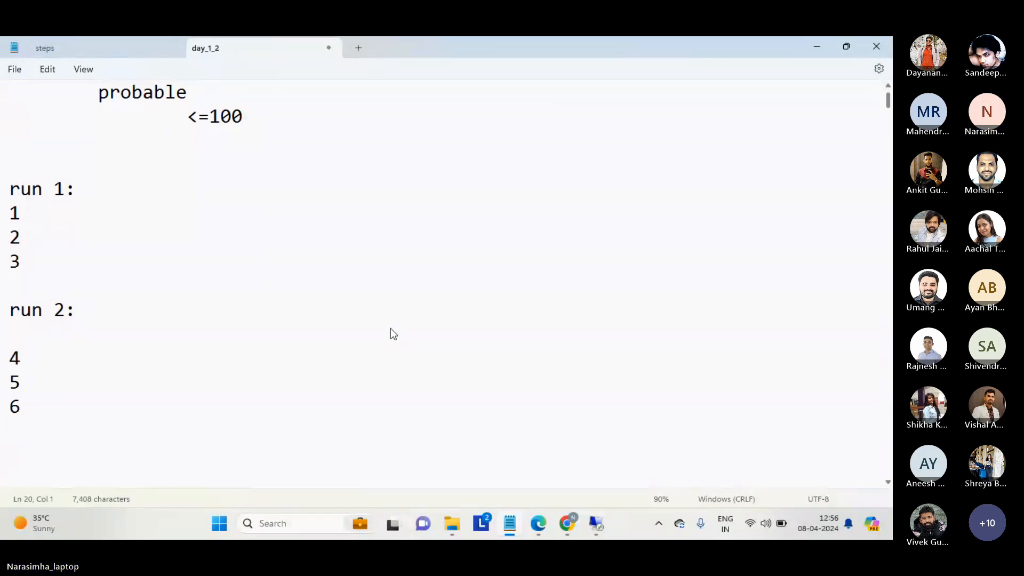
pyautogui.press('Return')
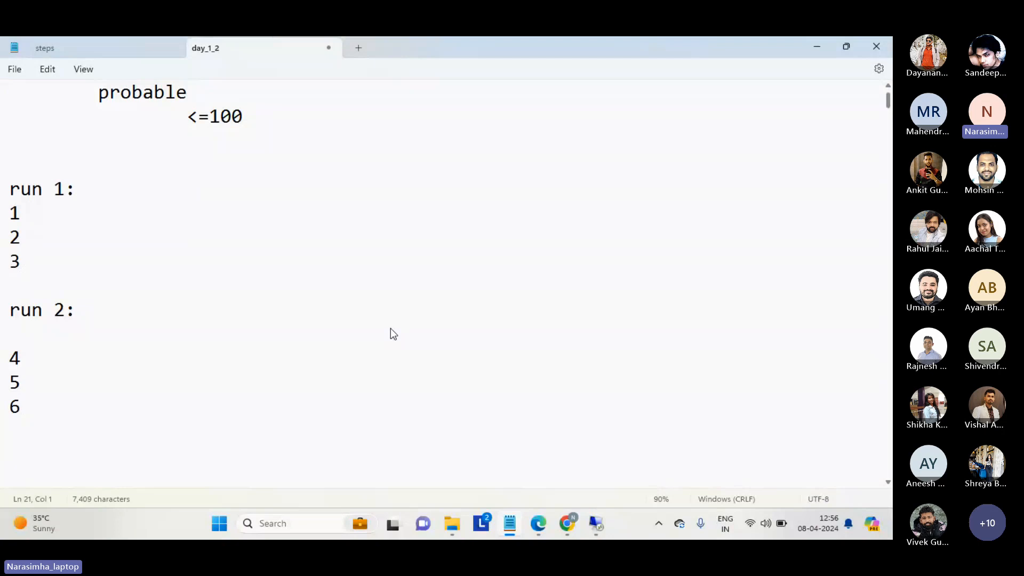
# Highlight the lines 4, 5 and 6 under run 2 in the notes.
pyautogui.hotkey('shift', 'Up')
pyautogui.hotkey('shift', 'Up')
pyautogui.hotkey('shift', 'Up')
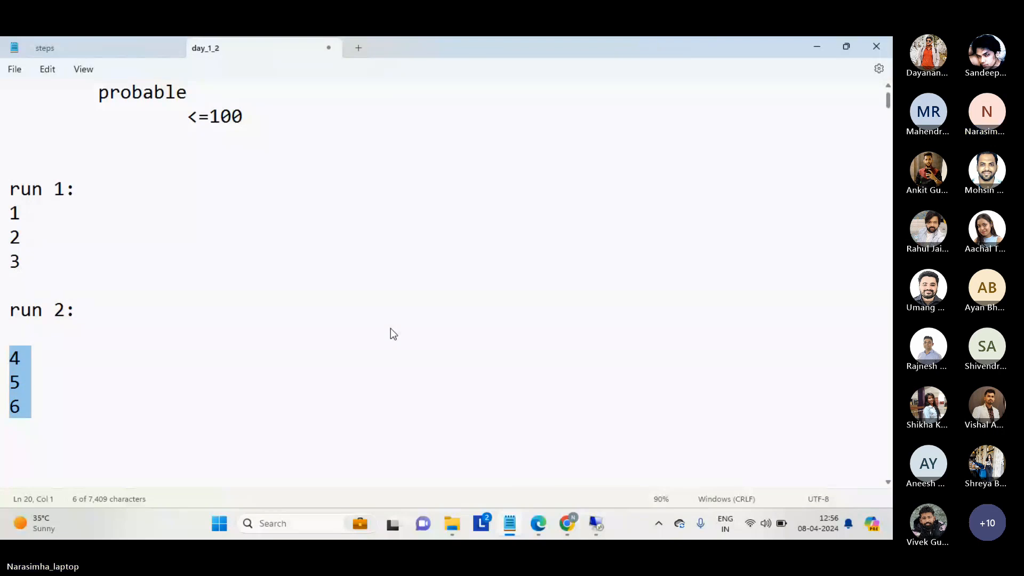
pyautogui.press('Up')
pyautogui.press('Up')
pyautogui.press('Up')
pyautogui.press('Down')
pyautogui.press('Down')
pyautogui.press('Down')
pyautogui.press('Down')
pyautogui.press('Down')
pyautogui.press('Down')
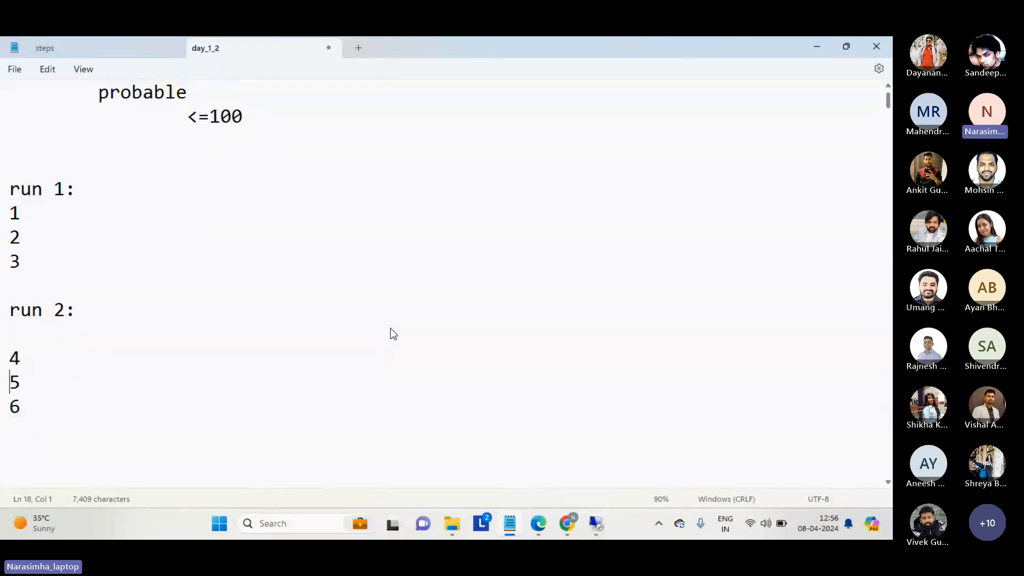
pyautogui.hotkey('shift', 'Up')
pyautogui.hotkey('shift', 'Up')
pyautogui.hotkey('shift', 'Up')
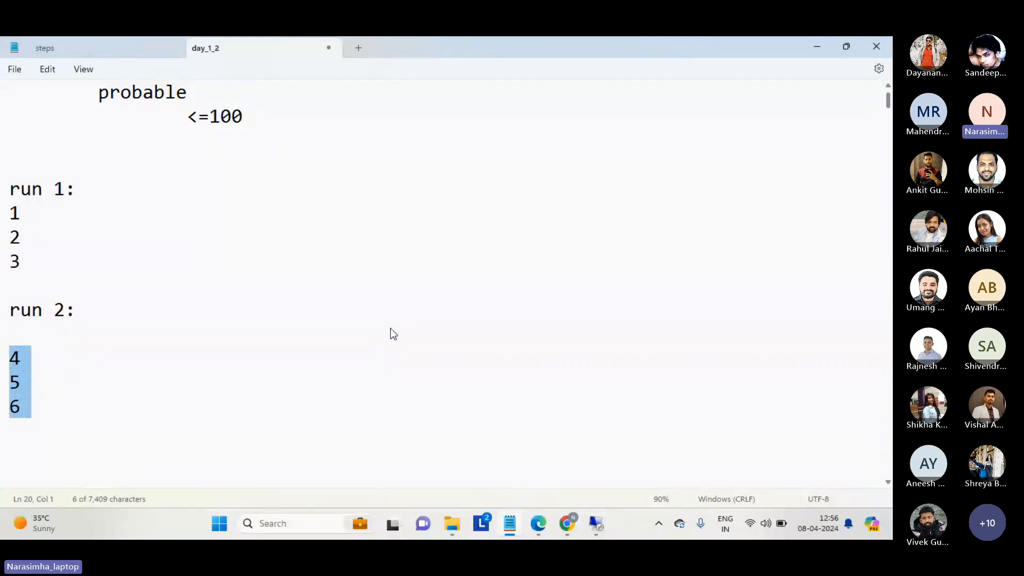
# Go over the run 1 and run 2 lists in the notes, highlighting rows 4, 5 and 6 once more.
pyautogui.press('Up')
pyautogui.press('Up')
pyautogui.press('Up')
pyautogui.press('Up')
pyautogui.press('Up')
pyautogui.press('Up')
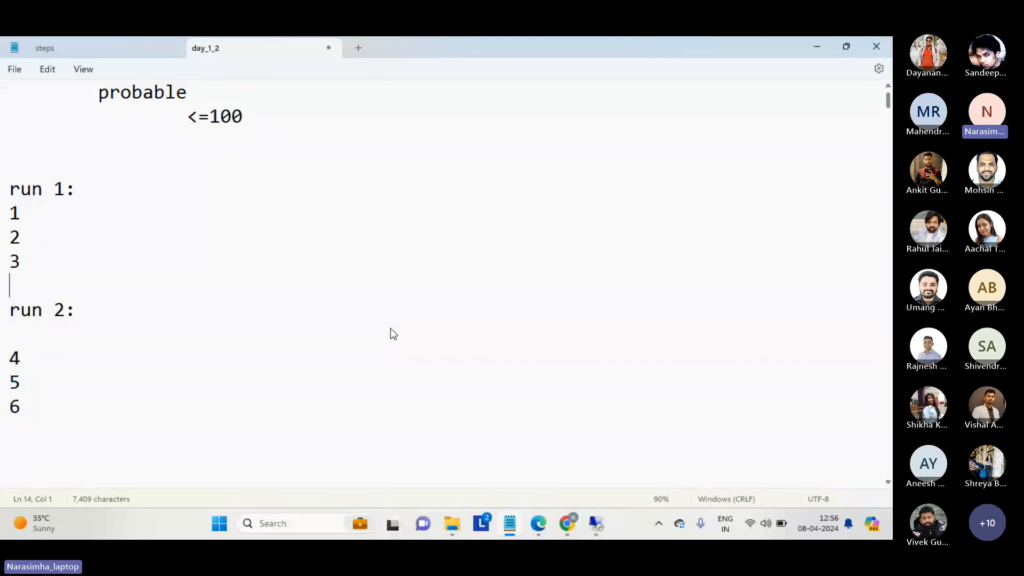
pyautogui.hotkey('shift', 'Down')
pyautogui.hotkey('shift', 'Down')
pyautogui.hotkey('shift', 'Down')
pyautogui.press('Down')
pyautogui.press('Down')
pyautogui.press('Down')
pyautogui.hotkey('shift', 'Down')
pyautogui.hotkey('shift', 'Down')
pyautogui.hotkey('shift', 'Down')
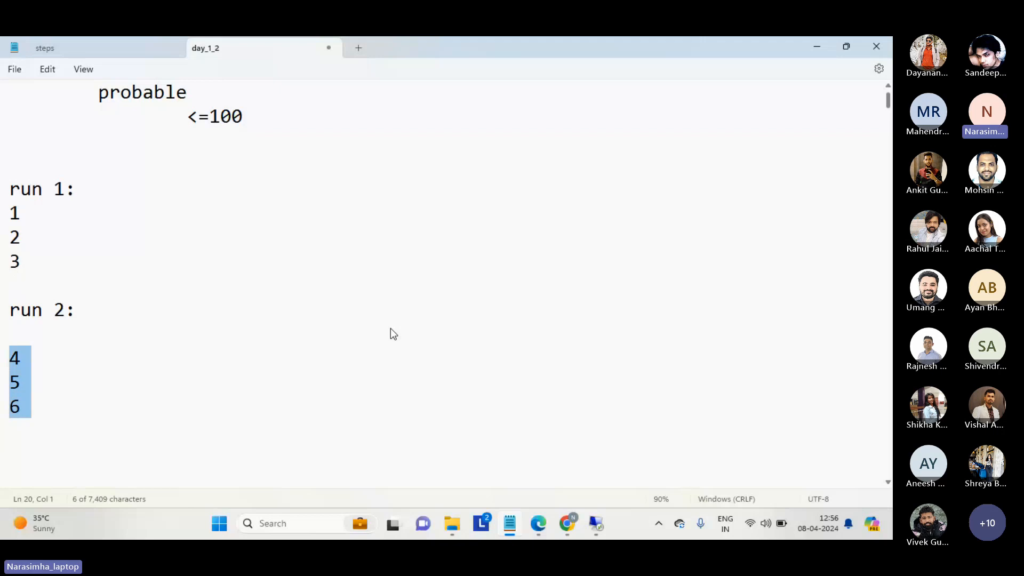
pyautogui.press('Right')
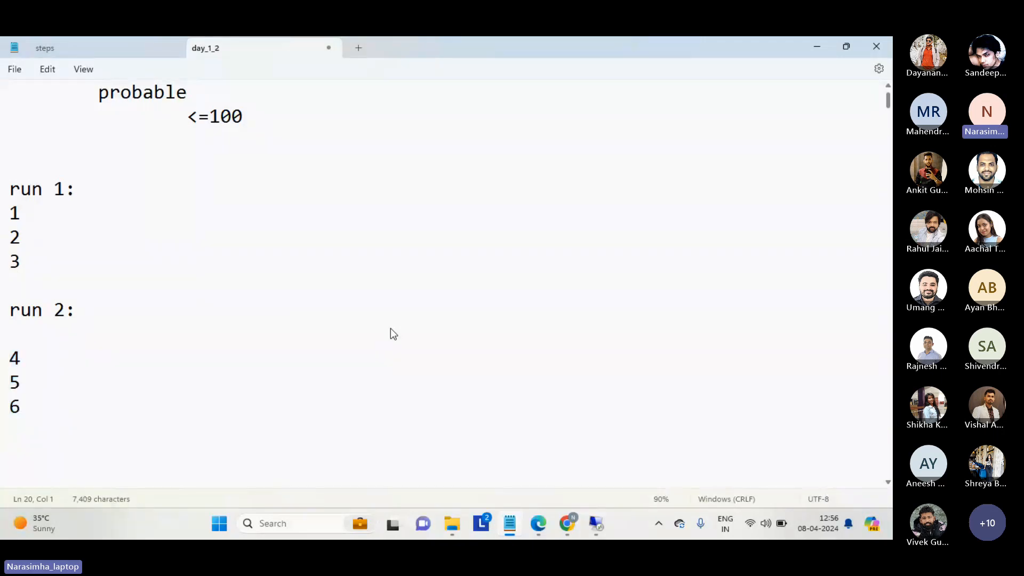
# Add a "default:" heading below the run 2 rows, followed by an "all rows:" line.
pyautogui.press('Return')
pyautogui.write('default:')
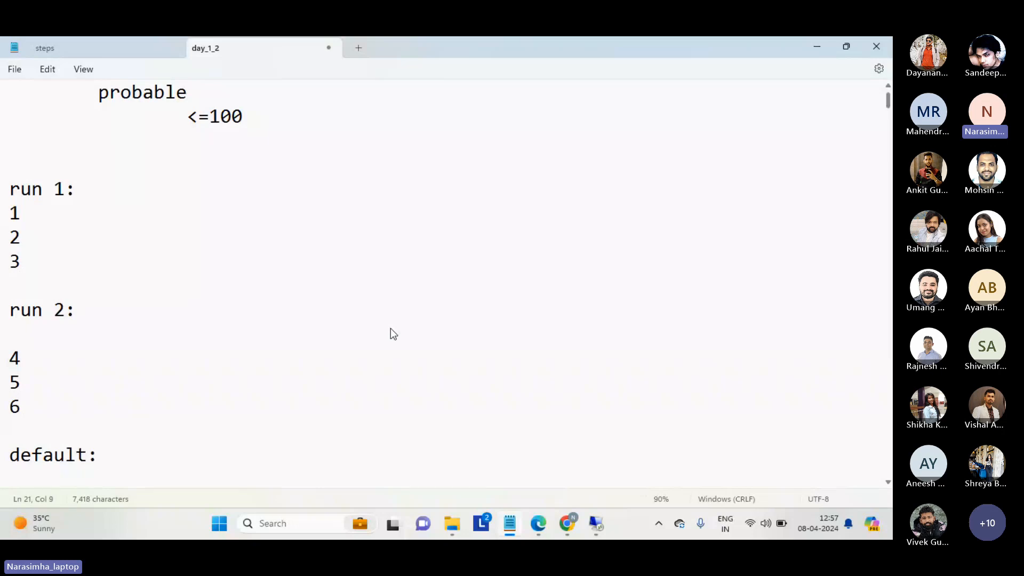
pyautogui.press('Return')
pyautogui.write('all ')
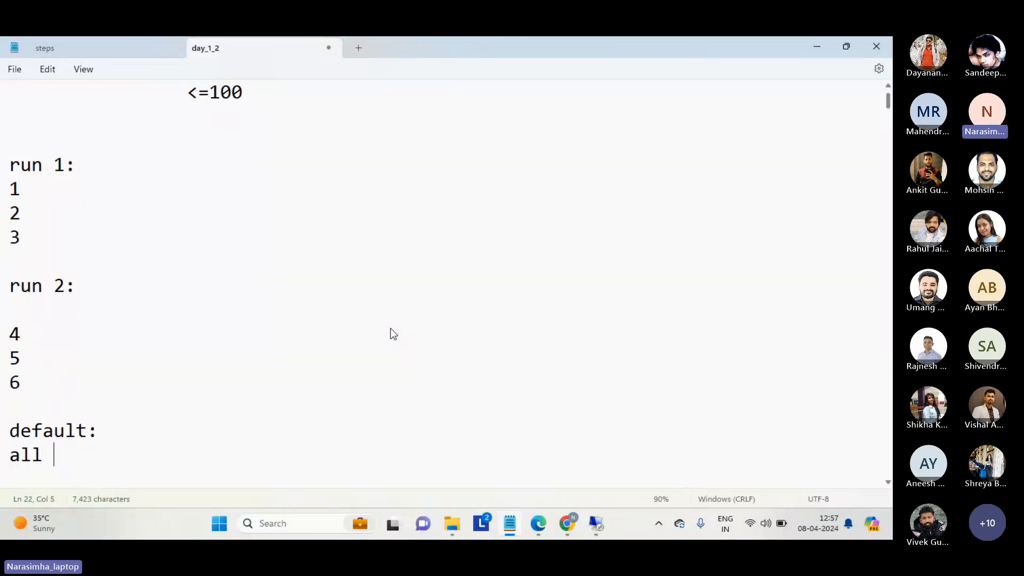
pyautogui.write('rows:')
pyautogui.press('Return')
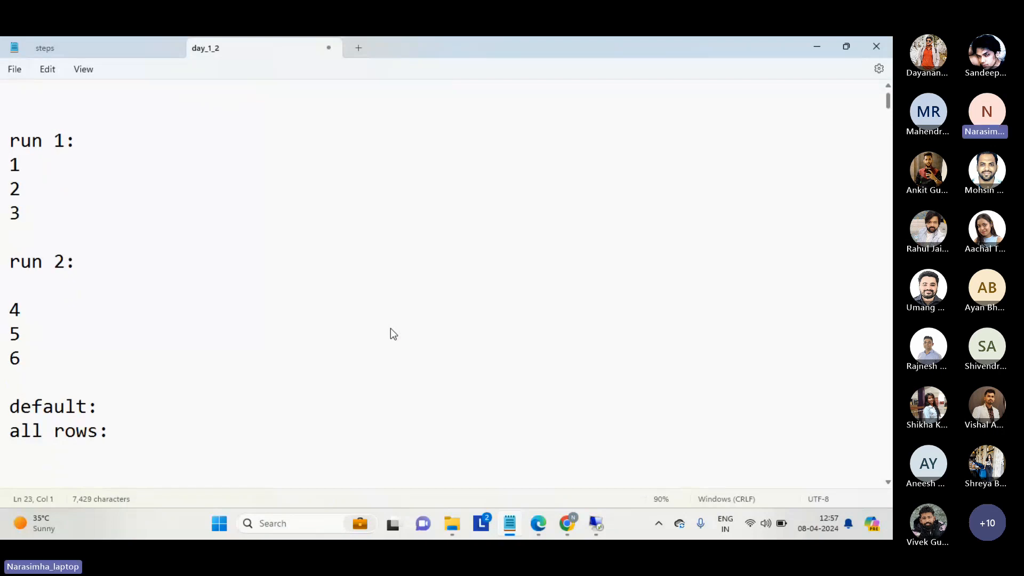
# List the numbers 1 to 6 on separate lines under "all rows:".
pyautogui.write('1')
pyautogui.press('Return')
pyautogui.write('2')
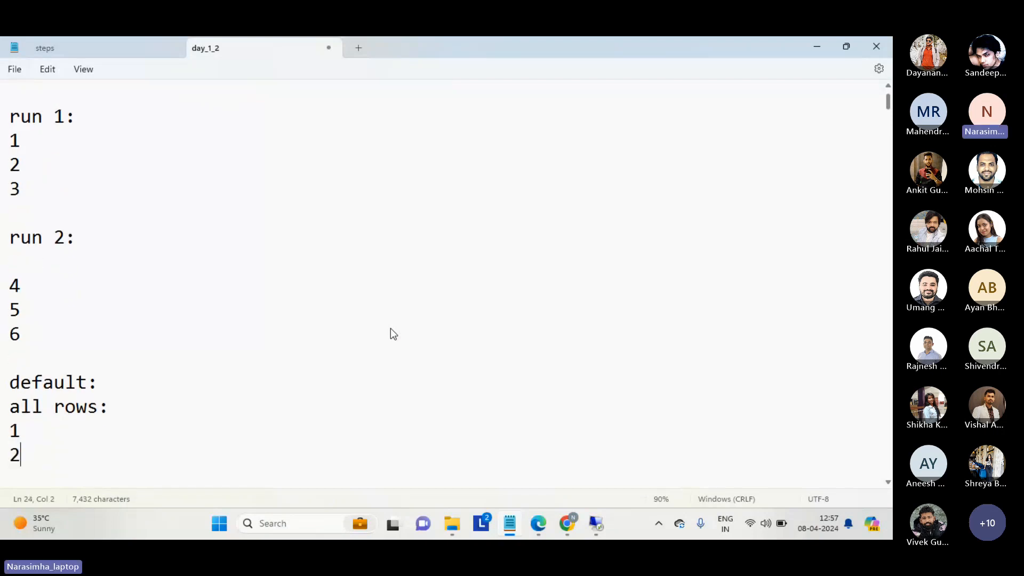
pyautogui.press('Return')
pyautogui.write('3')
pyautogui.press('Return')
pyautogui.write('4')
pyautogui.press('Return')
pyautogui.write('5')
pyautogui.press('Return')
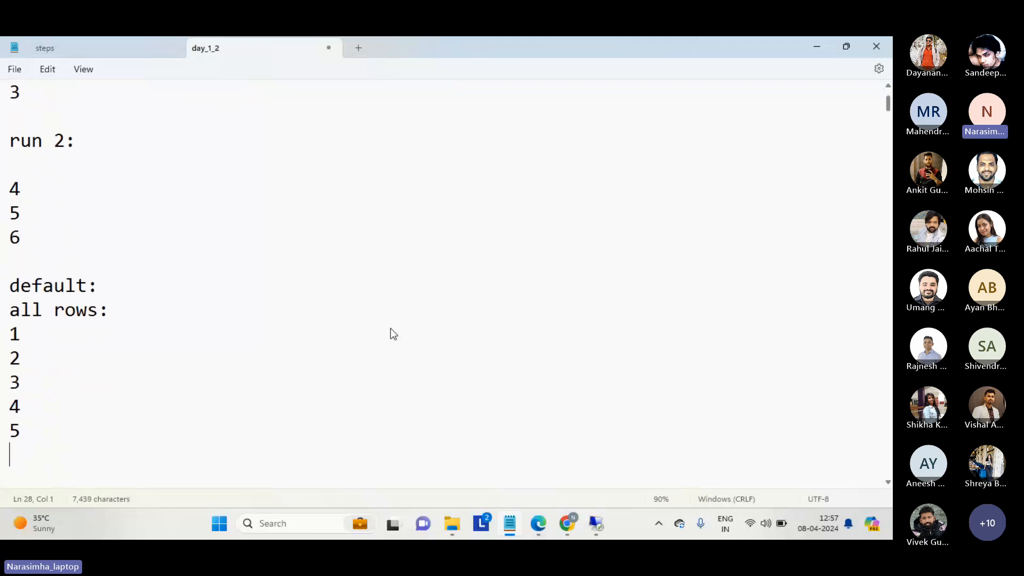
pyautogui.write('6')
pyautogui.press('Return')
# Highlight the six numbers listed under "all rows:" and clear the highlight again.
pyautogui.hotkey('shift', 'Up')
pyautogui.hotkey('shift', 'Up')
pyautogui.hotkey('shift', 'Up')
pyautogui.hotkey('shift', 'Up')
pyautogui.hotkey('shift', 'Up')
pyautogui.hotkey('shift', 'Up')
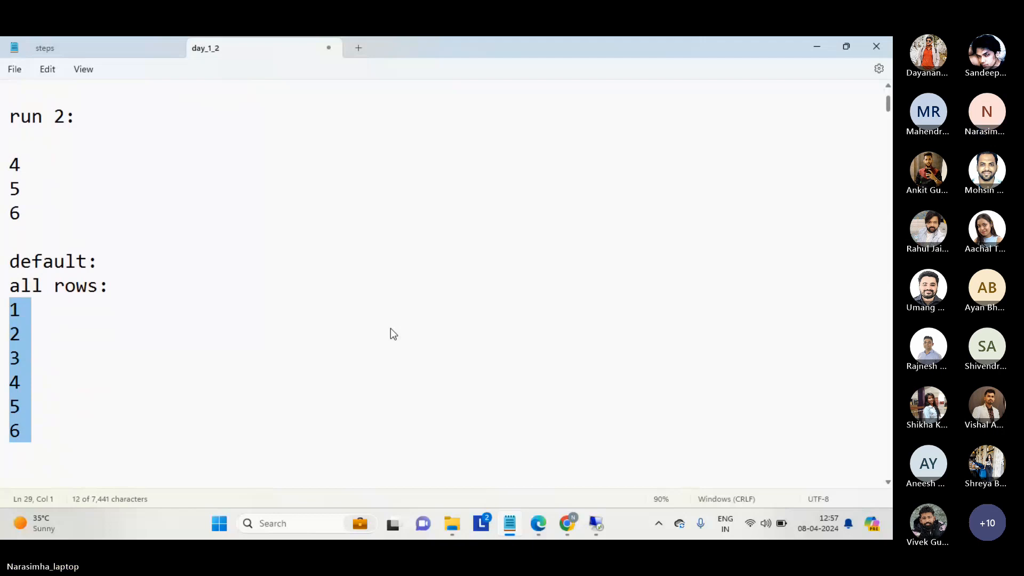
pyautogui.press('Down')
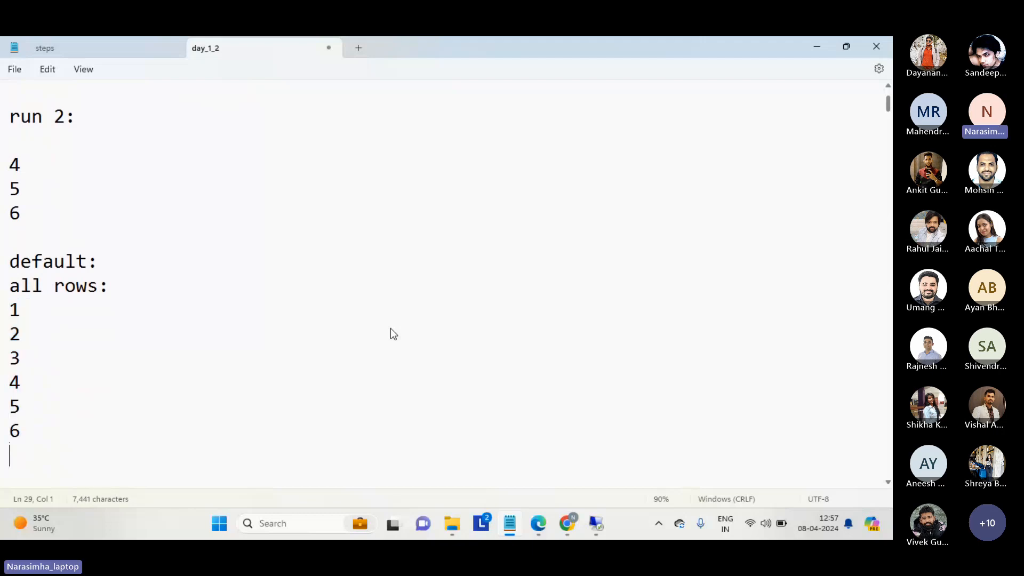
# Add a "comparison:" heading below the all-rows list, with the line "1-2,3,4,5,6" under it.
pyautogui.write('compari')
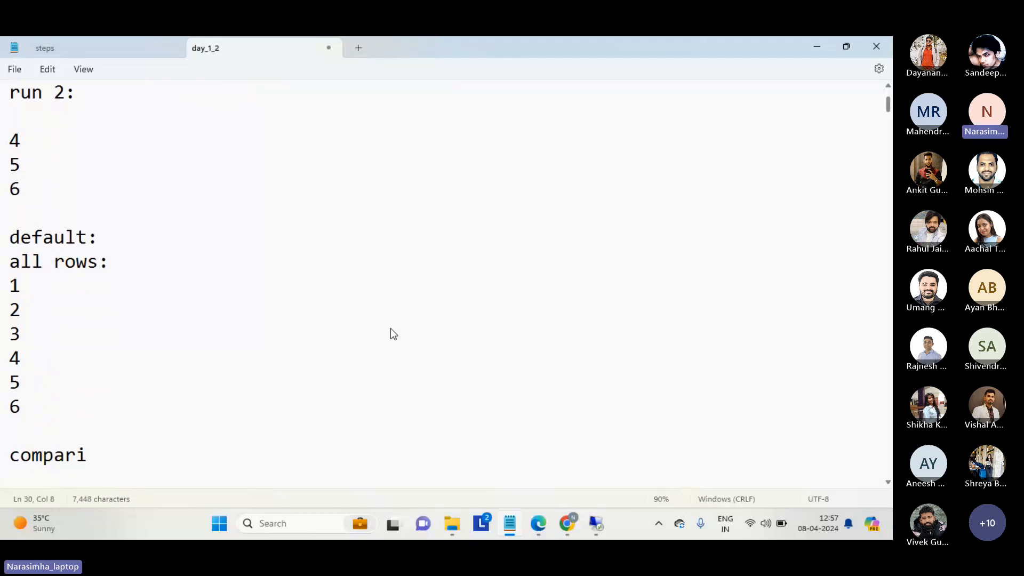
pyautogui.write('son:')
pyautogui.press('Return')
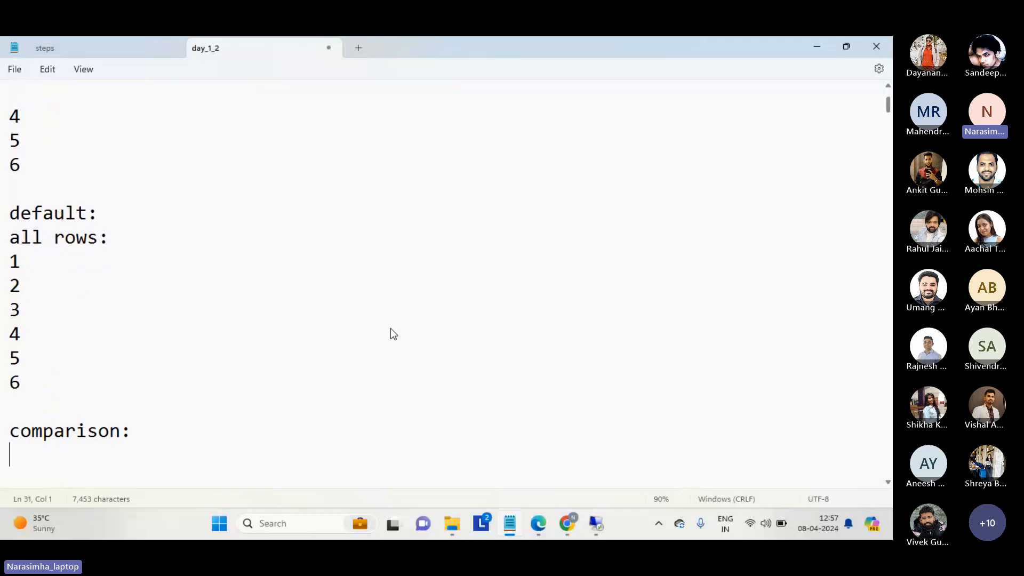
pyautogui.write('1-2')
pyautogui.press('Return')
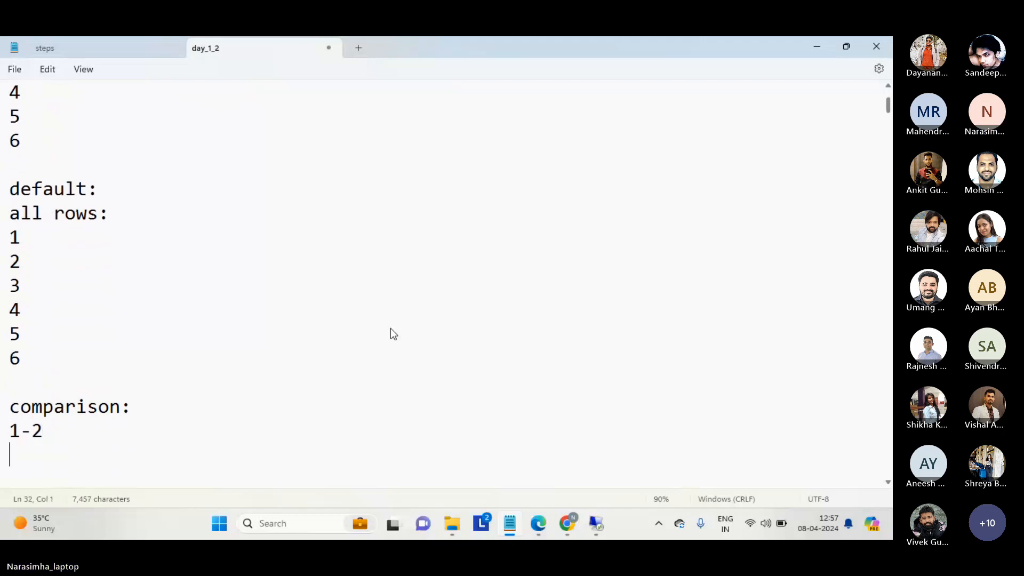
pyautogui.write('3')
pyautogui.press('BackSpace')
pyautogui.press('BackSpace')
pyautogui.write(',3,')
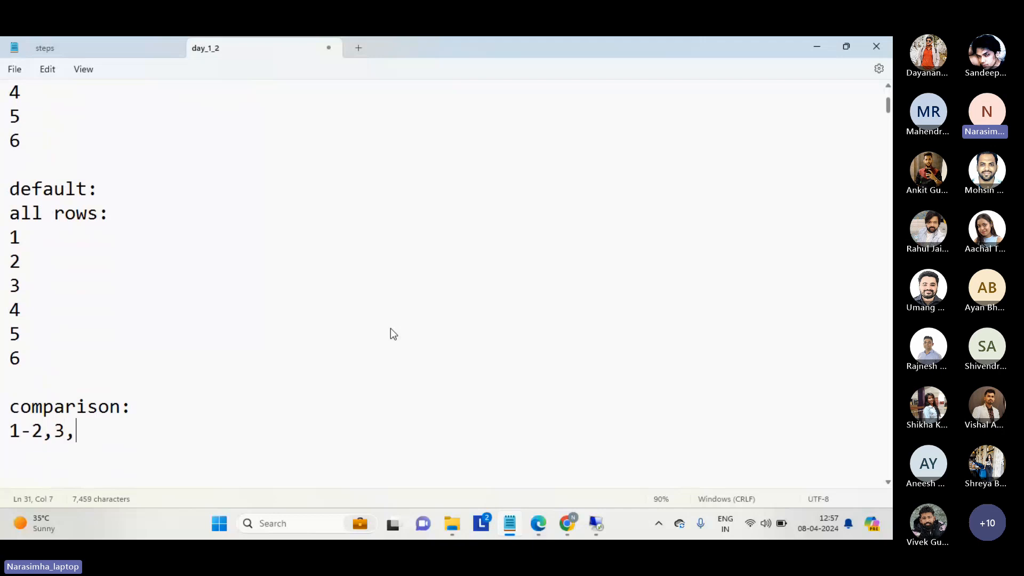
pyautogui.write('4,5,6,')
pyautogui.press('BackSpace')
pyautogui.press('Return')
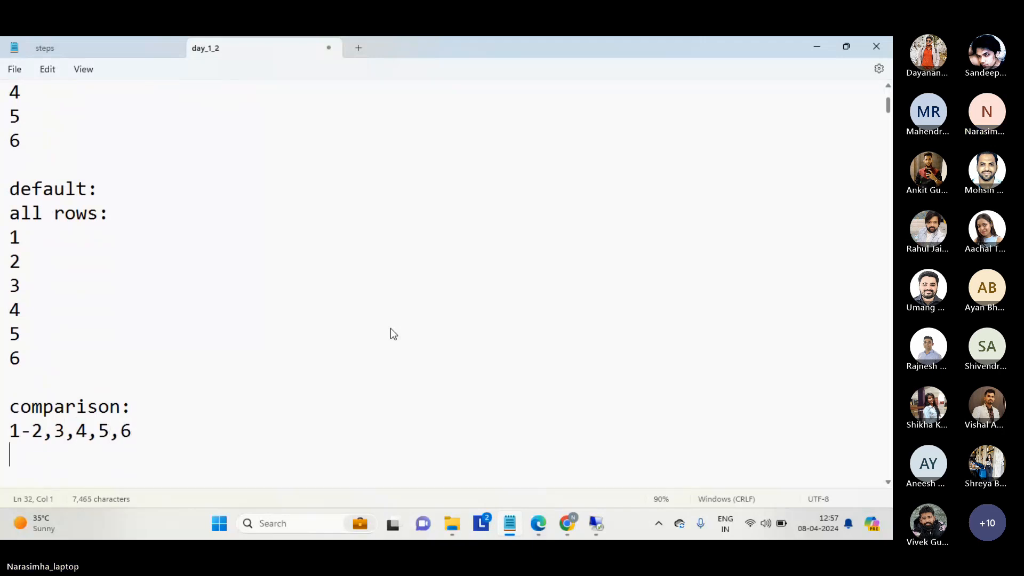
# Continue the comparison list with the lines "2-..", "3-4" and "...".
pyautogui.write('2-')
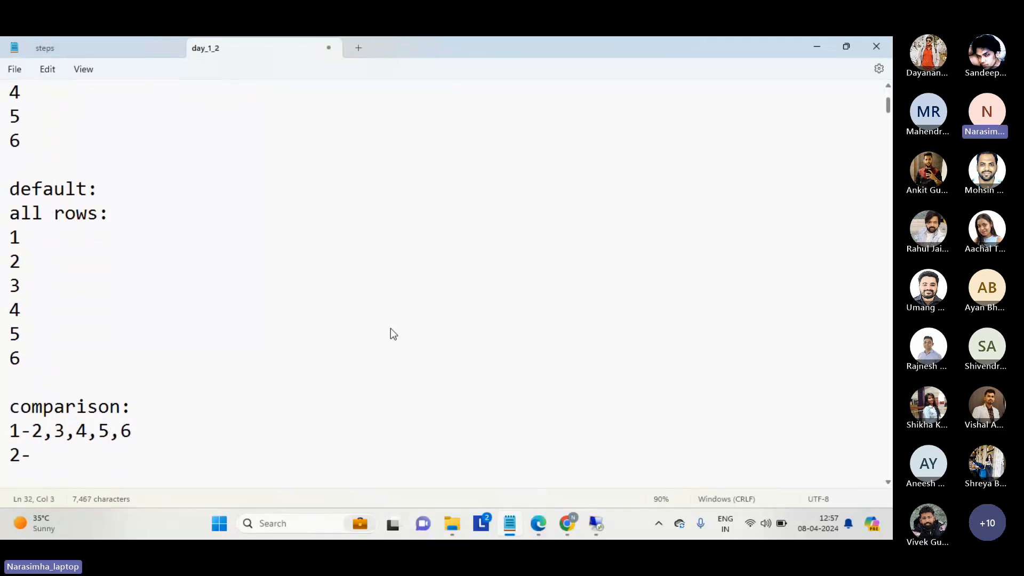
pyautogui.write('..')
pyautogui.press('Return')
pyautogui.write('3-4')
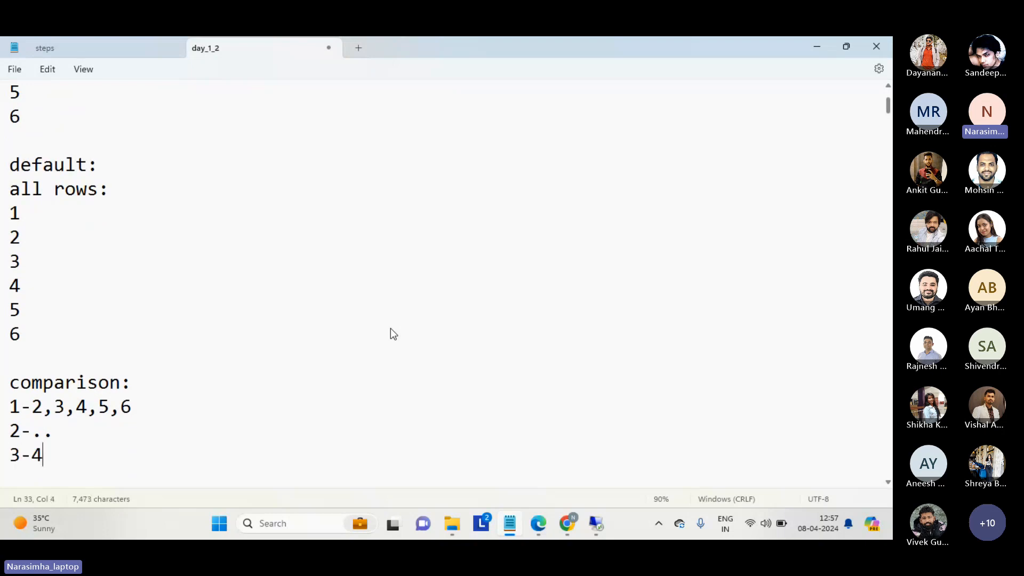
pyautogui.press('Return')
pyautogui.write('...')
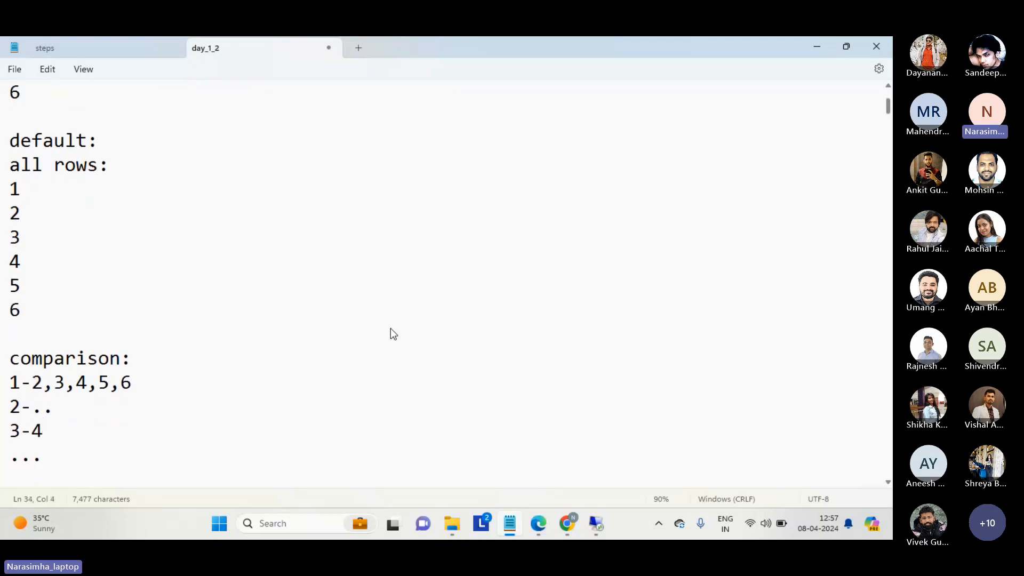
pyautogui.press('Return')
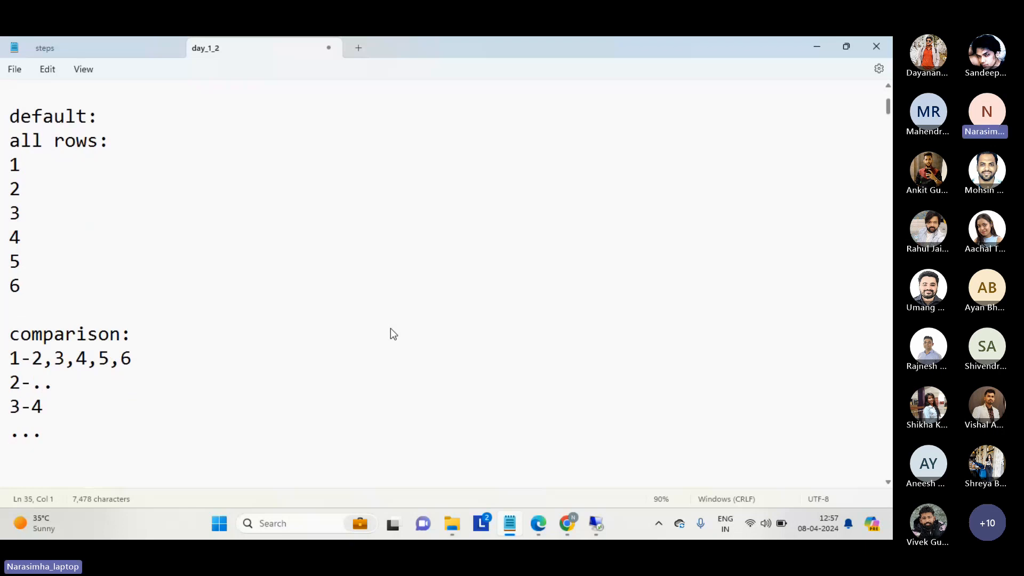
# Add an "override:" heading below the comparison list, separated by a blank line.
pyautogui.press('Return')
pyautogui.write('ov')
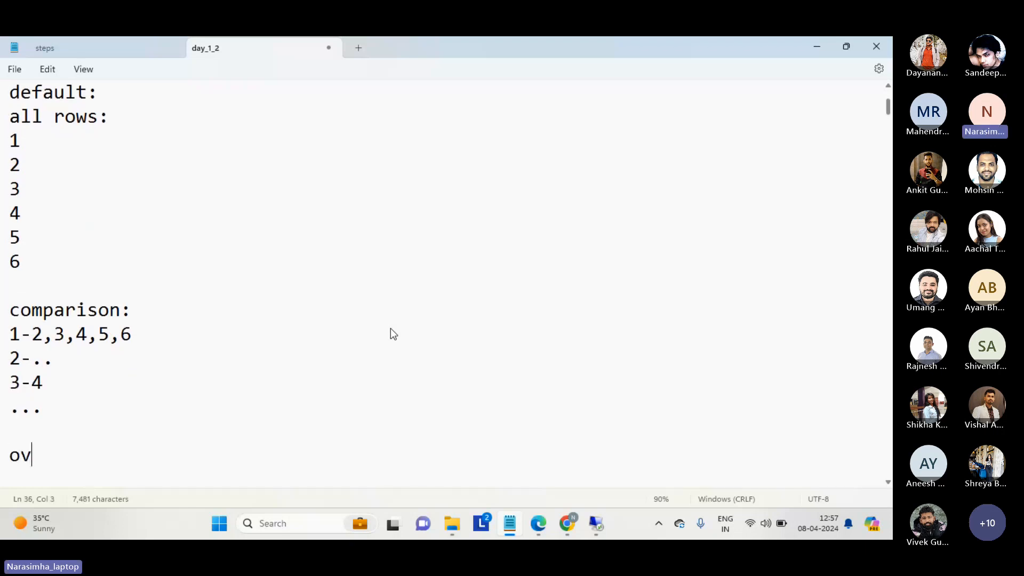
pyautogui.write('erride:')
pyautogui.press('Return')
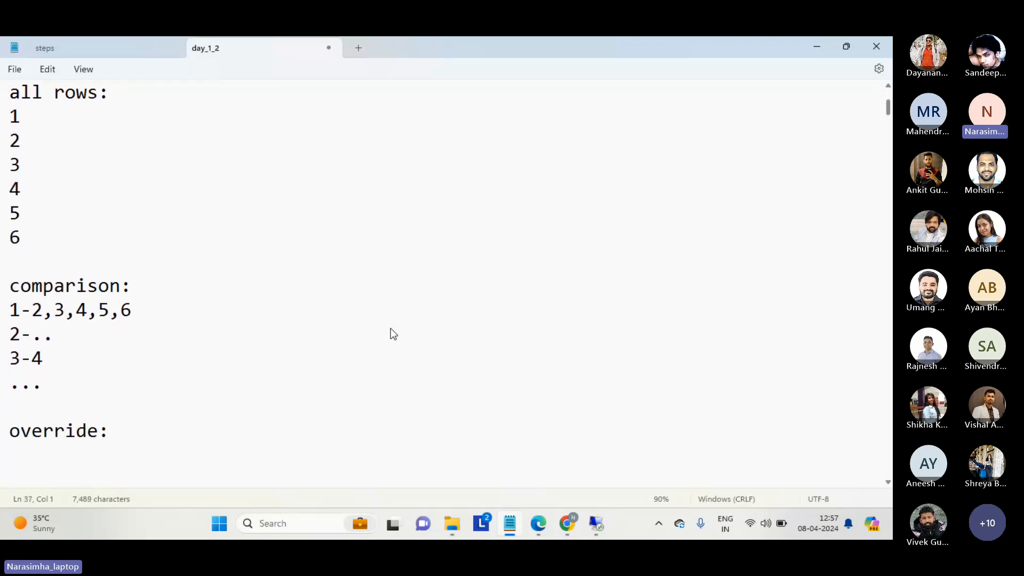
# Switch to the MDM Hub Console to check BO_CUSTOMER's Match Only Previous Rowid Objects property, and return to the day_1_2 notes in Notepad.
pyautogui.hotkey('alt', 'Tab')
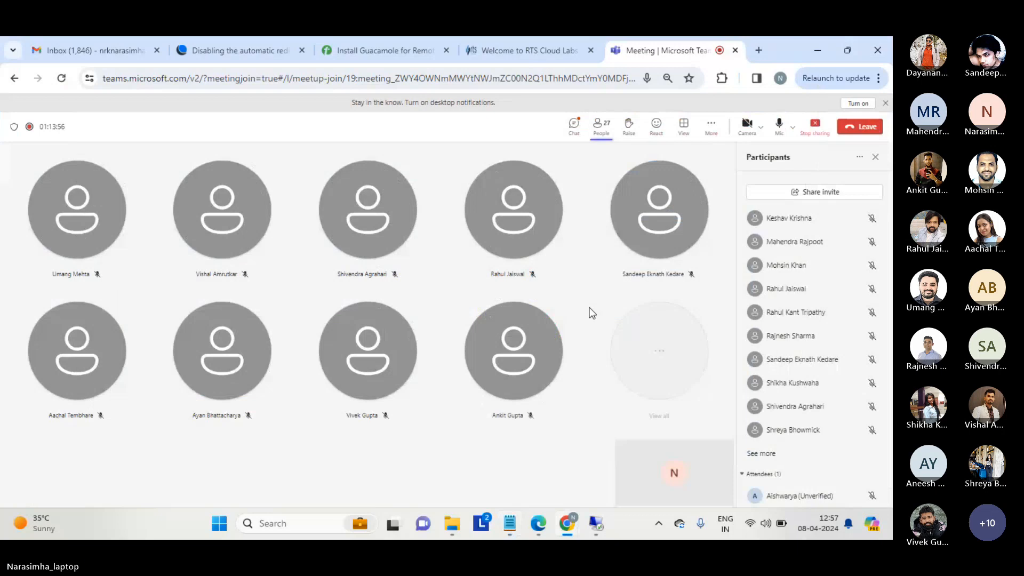
pyautogui.click(598, 527)
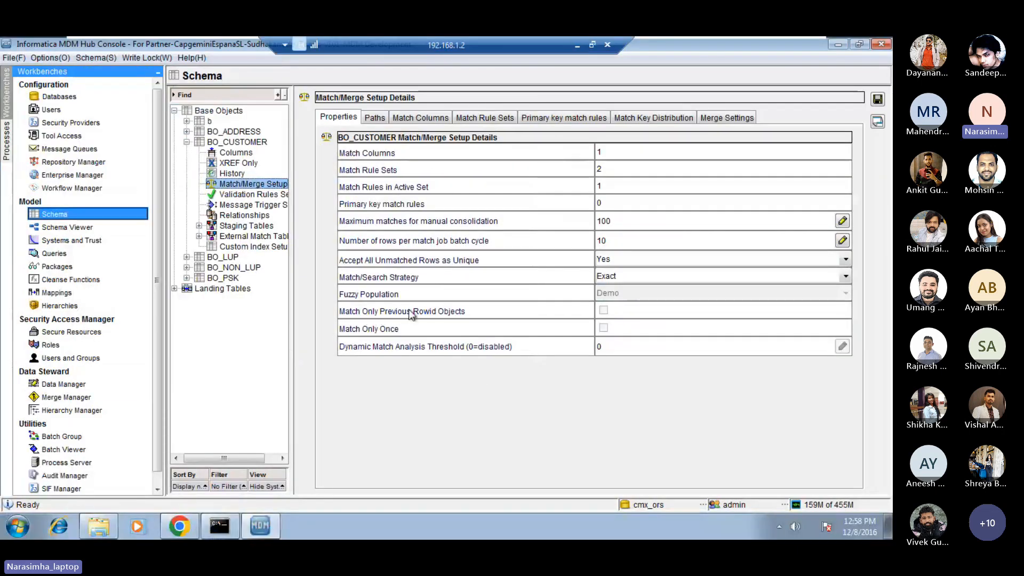
pyautogui.click(576, 46)
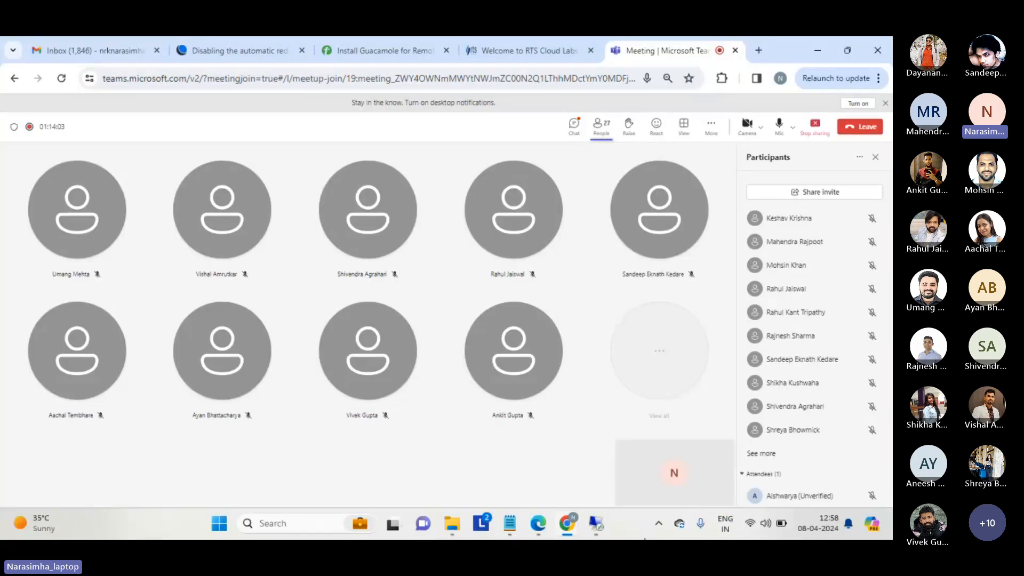
pyautogui.click(508, 529)
# Go back up to the run 1 and run 2 sections and highlight rows 4, 5 and 6.
pyautogui.click(79, 238)
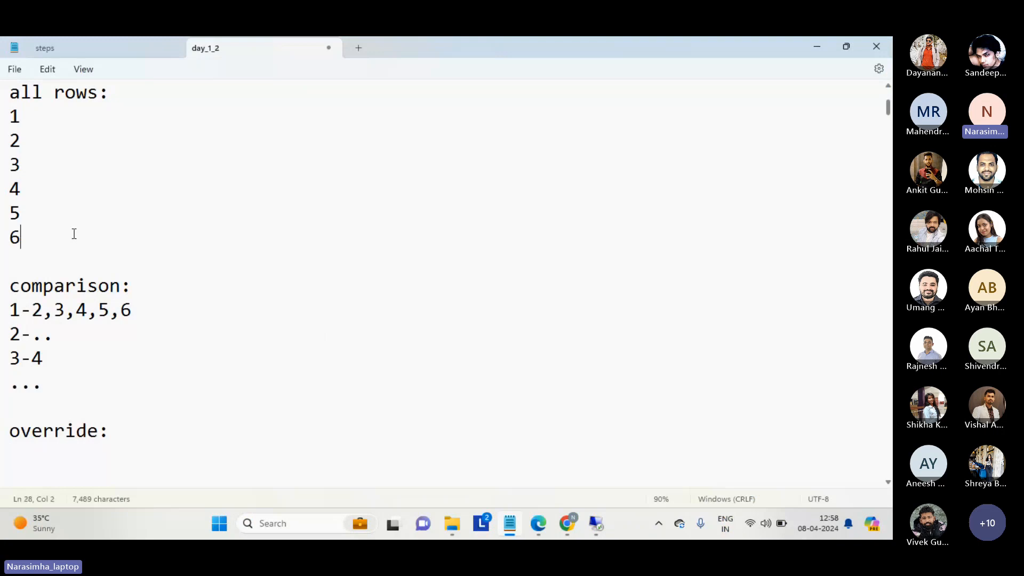
pyautogui.press('Down')
pyautogui.press('Up')
pyautogui.press('Up')
pyautogui.press('Up')
pyautogui.press('Up')
pyautogui.press('Up')
pyautogui.press('Up')
pyautogui.press('Up')
pyautogui.press('Up')
pyautogui.press('Up')
pyautogui.press('Up')
pyautogui.press('Up')
pyautogui.press('Up')
pyautogui.press('Up')
pyautogui.press('Up')
pyautogui.press('Up')
pyautogui.press('Up')
pyautogui.press('Up')
pyautogui.press('Up')
pyautogui.press('Up')
pyautogui.press('Up')
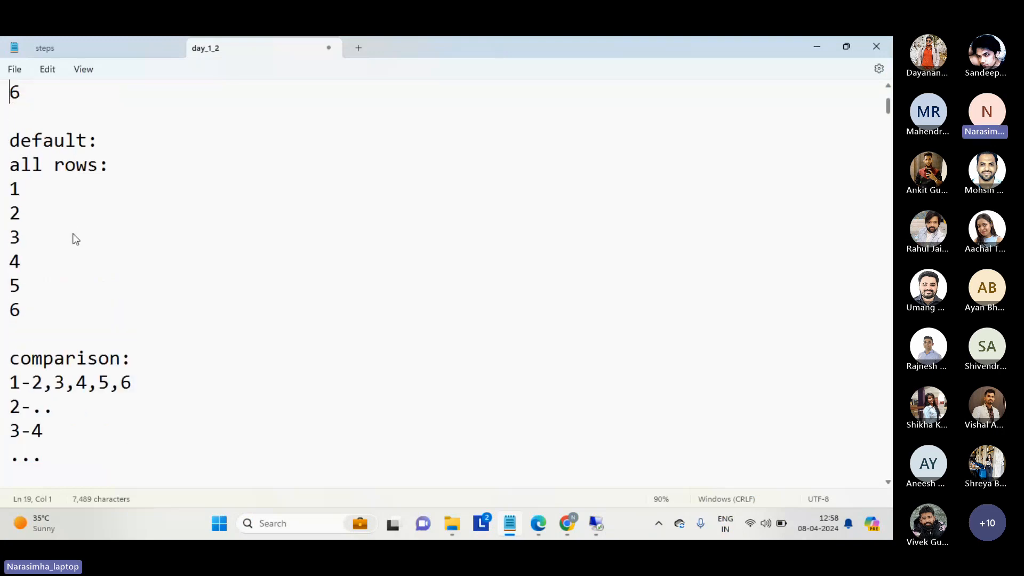
pyautogui.press('Down')
pyautogui.press('Down')
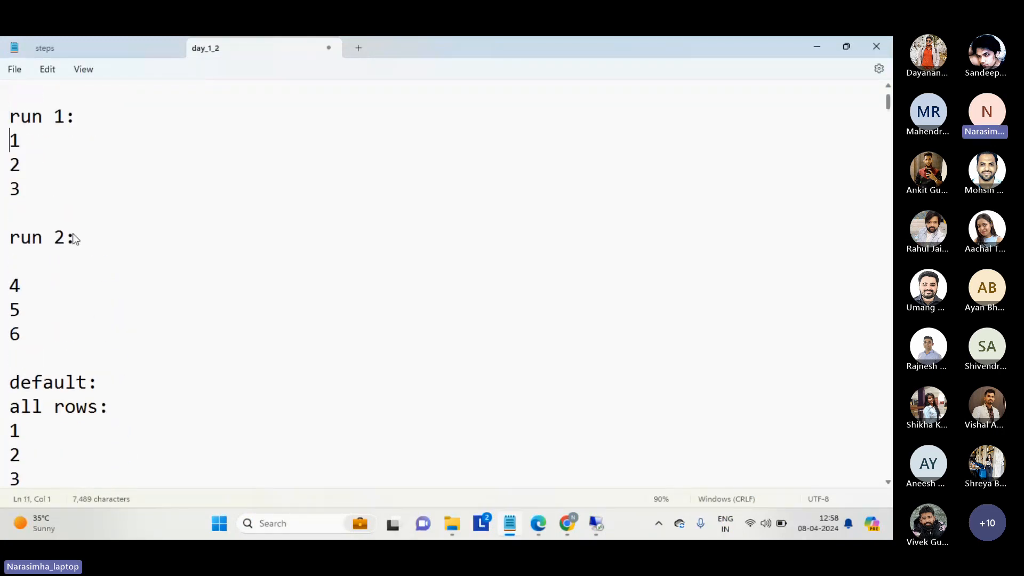
pyautogui.press('Up')
pyautogui.press('Down')
pyautogui.press('Down')
pyautogui.press('Down')
pyautogui.press('Down')
pyautogui.press('Down')
pyautogui.press('Down')
pyautogui.press('Down')
pyautogui.hotkey('shift', 'Down')
pyautogui.hotkey('shift', 'Down')
pyautogui.hotkey('shift', 'Down')
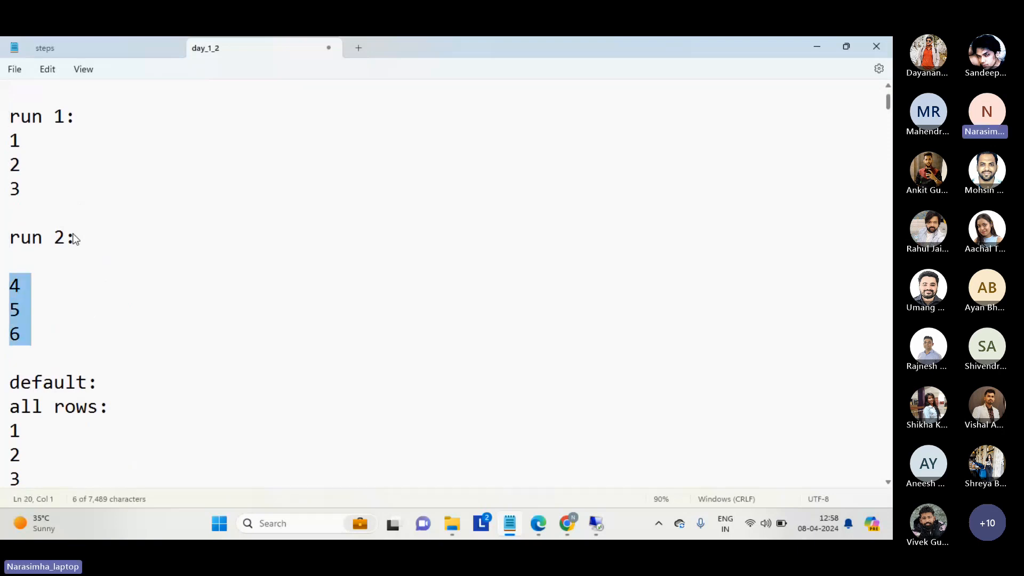
pyautogui.press('Right')
# Insert an "override:" heading between the run 2 rows and the "default:" section, with blank lines around it.
pyautogui.press('Up')
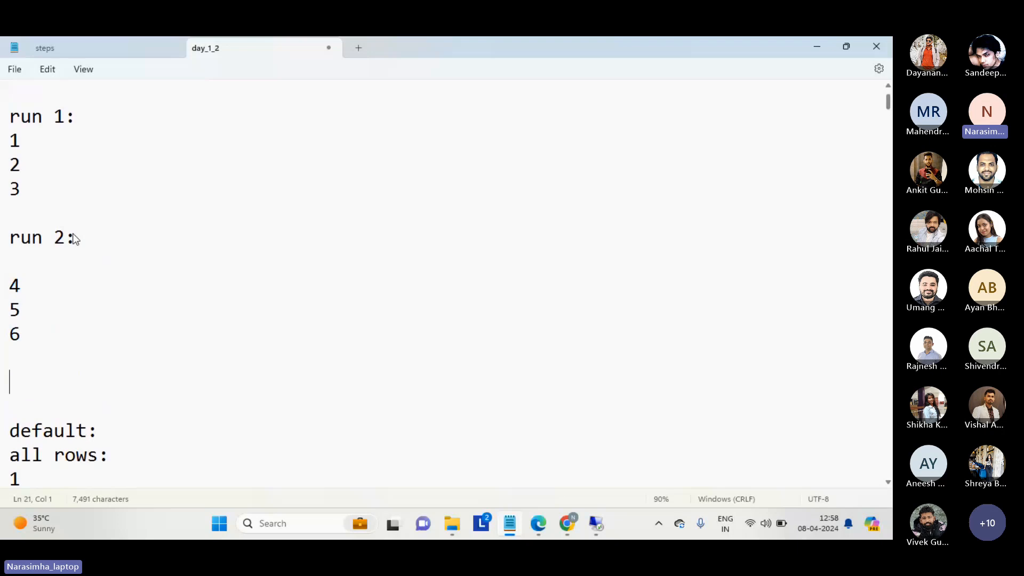
pyautogui.write('override:')
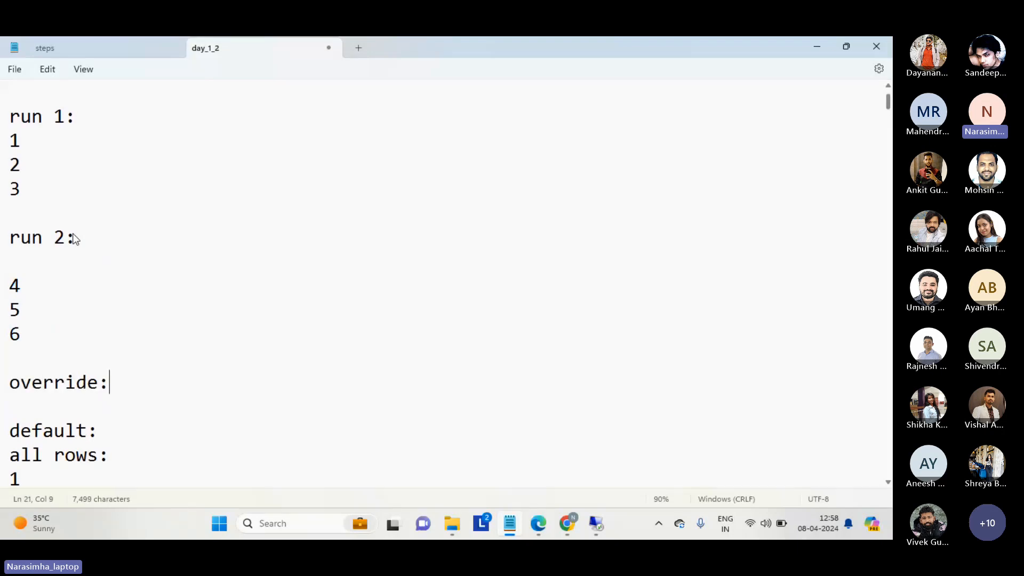
pyautogui.press('Return')
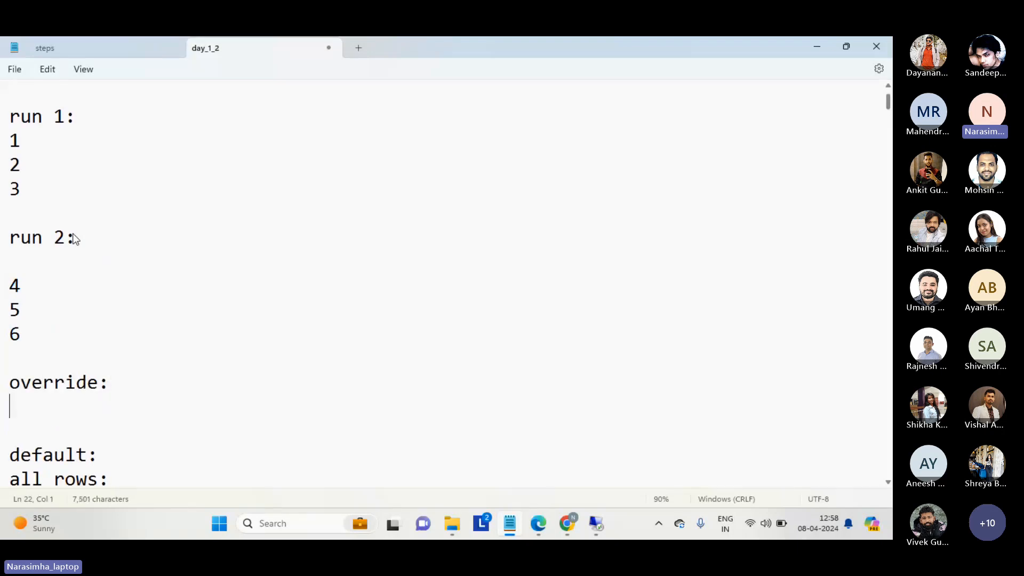
# List the comparisons "4-1,2,3", "5-1,2,3" and "6-1,2,3" on separate lines under the override heading below run 2.
pyautogui.write('4-1,2,3')
pyautogui.press('Return')
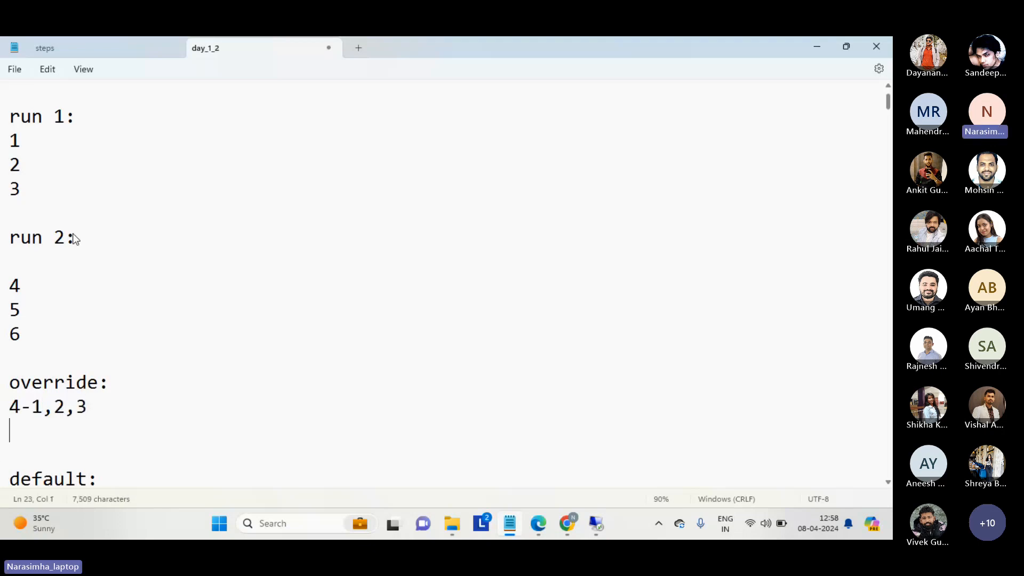
pyautogui.write('5-,1,2,3')
pyautogui.press('Return')
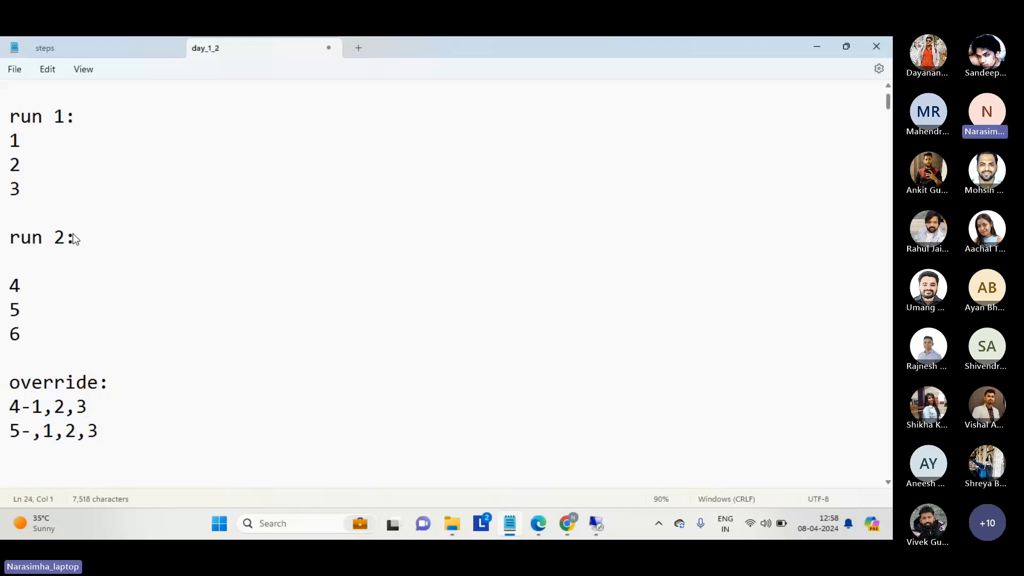
pyautogui.write('6-1,2,3')
pyautogui.press('Return')
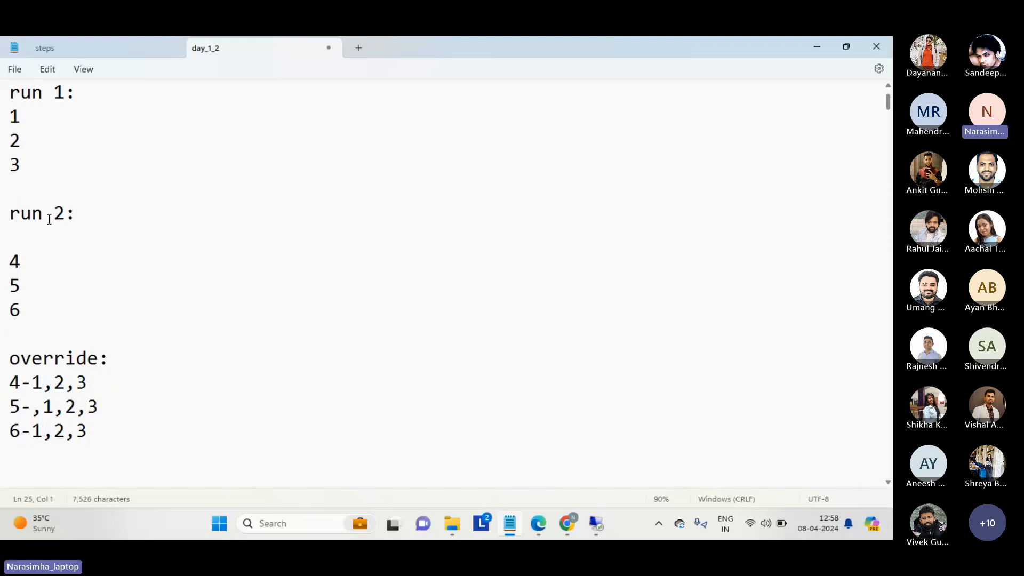
pyautogui.click(42, 408)
pyautogui.press('BackSpace')
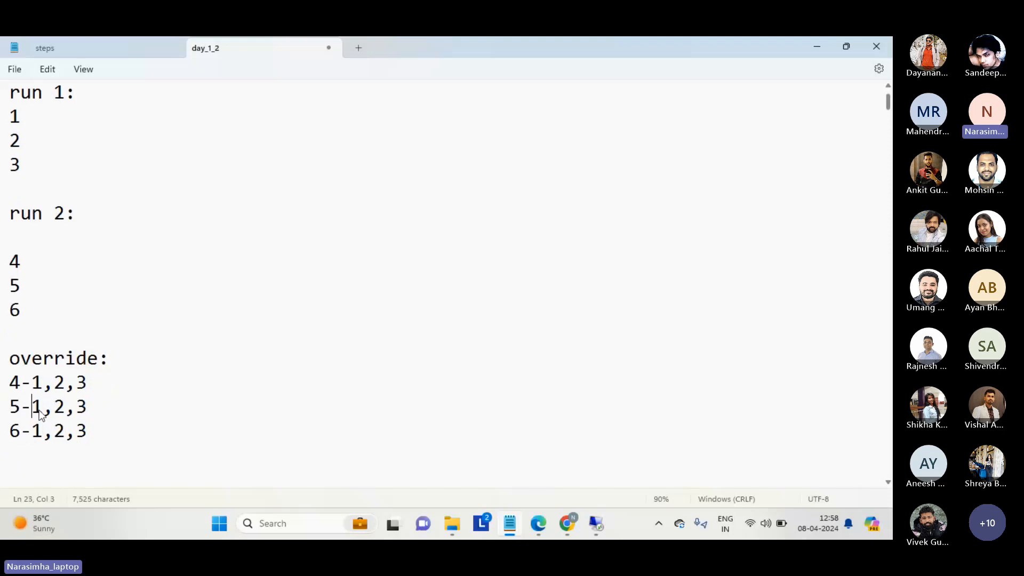
# Highlight the three comparison lines under the override heading below run 2.
pyautogui.press('Down')
pyautogui.press('Down')
pyautogui.scroll(-1, 42, 414)
pyautogui.hotkey('shift', 'Up')
pyautogui.hotkey('shift', 'Up')
pyautogui.hotkey('shift', 'Up')
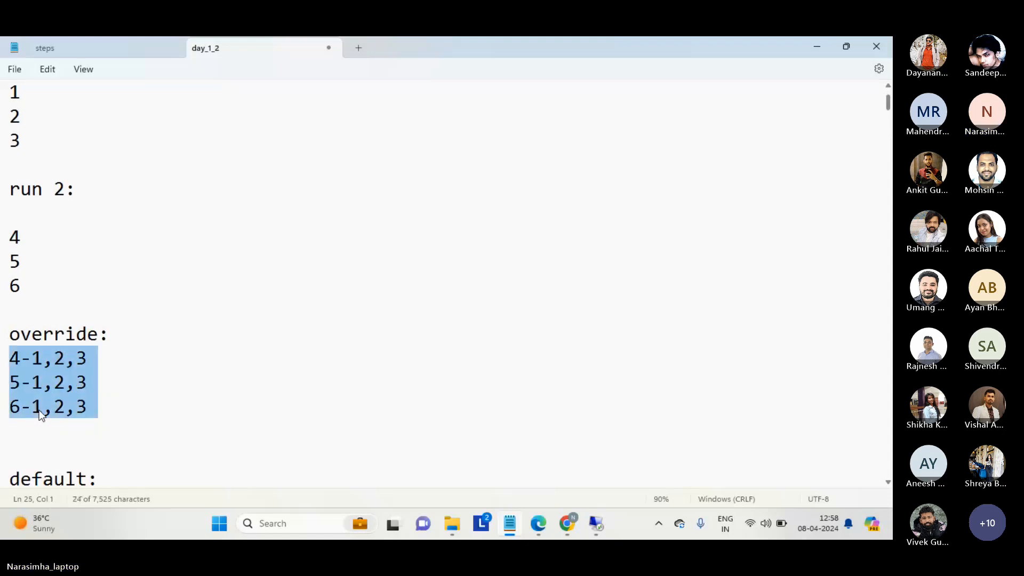
# Review the default section's rows down to its comparison list, and highlight the comparison lines there.
pyautogui.press('Right')
pyautogui.press('Down')
pyautogui.press('Down')
pyautogui.press('Down')
pyautogui.press('Down')
pyautogui.press('Down')
pyautogui.press('Down')
pyautogui.press('Down')
pyautogui.press('Down')
pyautogui.press('Down')
pyautogui.press('Down')
pyautogui.press('Down')
pyautogui.press('Down')
pyautogui.press('Down')
pyautogui.press('Down')
pyautogui.press('Down')
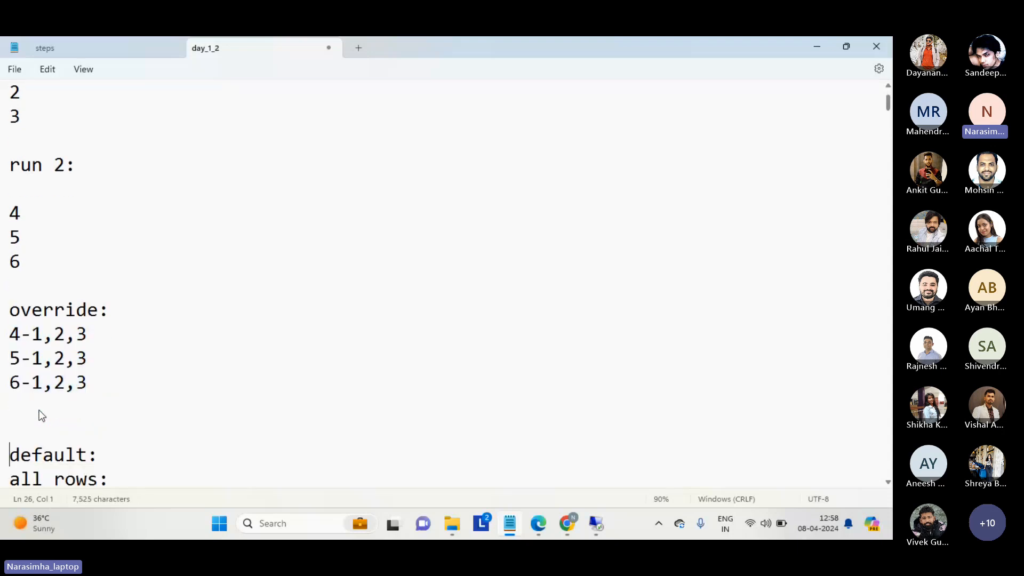
pyautogui.press('Down')
pyautogui.press('Down')
pyautogui.press('Down')
pyautogui.press('Up')
pyautogui.press('Up')
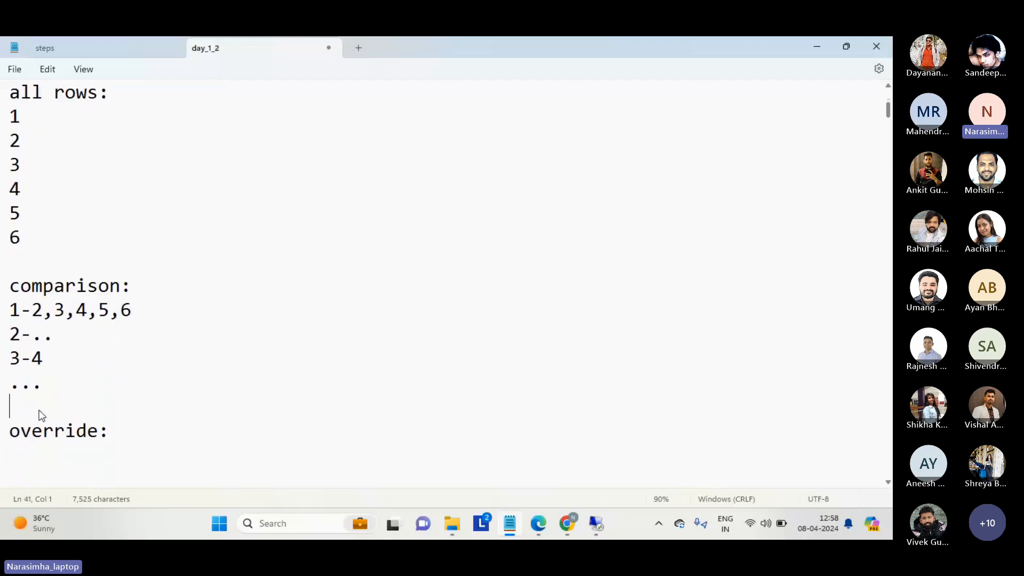
pyautogui.hotkey('shift', 'Up')
pyautogui.hotkey('shift', 'Up')
pyautogui.hotkey('shift', 'Up')
pyautogui.hotkey('shift', 'Up')
# Go back up to the override section below run 2 and highlight its comparisons for rows 4, 5 and 6.
pyautogui.press('Up')
pyautogui.press('Up')
pyautogui.press('Up')
pyautogui.press('Up')
pyautogui.press('Up')
pyautogui.press('Up')
pyautogui.press('Up')
pyautogui.press('Up')
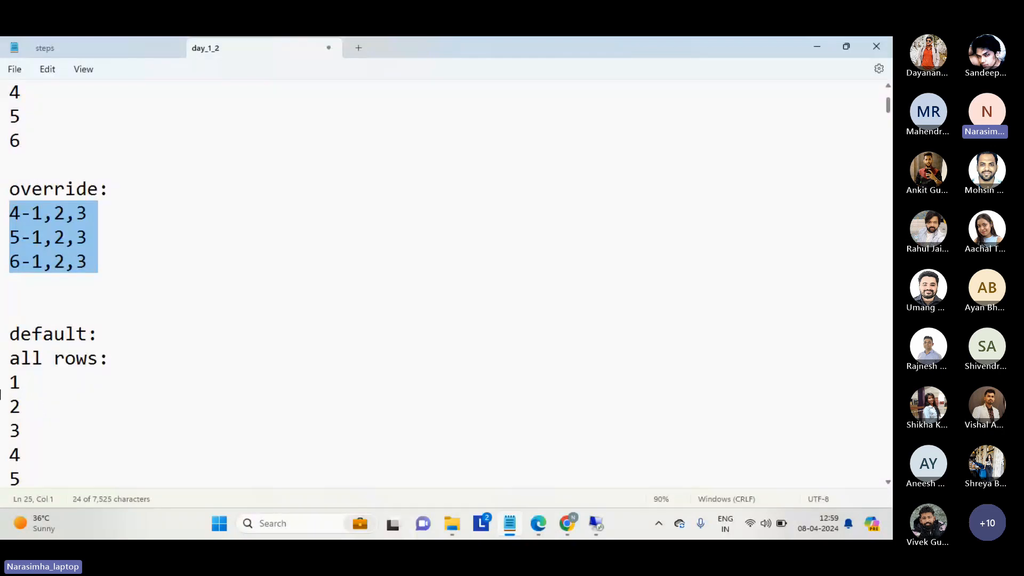
pyautogui.click(114, 278)
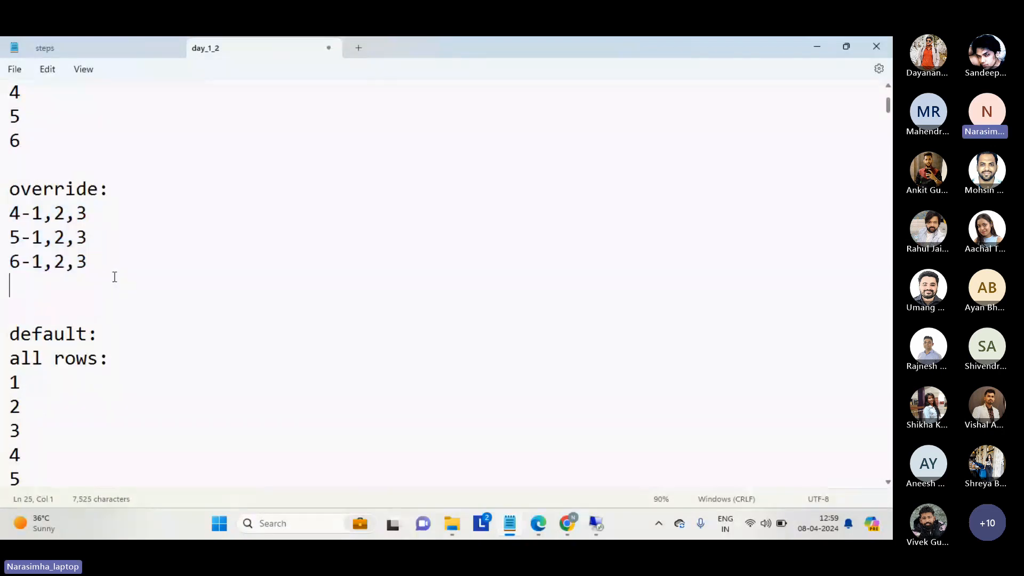
pyautogui.hotkey('shift', 'Up')
pyautogui.hotkey('shift', 'Up')
pyautogui.hotkey('shift', 'Up')
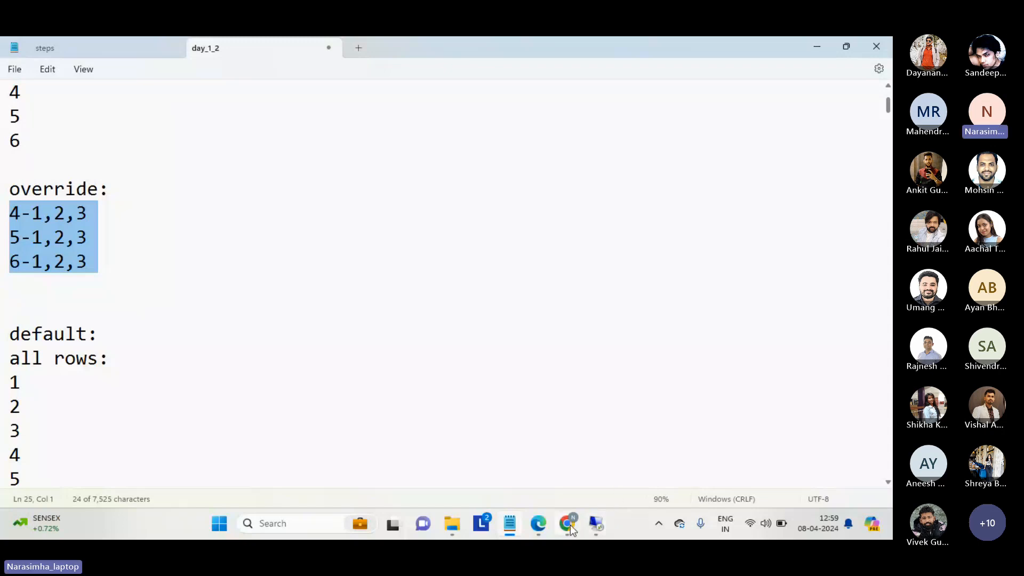
# Switch to the Remote Desktop session and cancel its reconnection attempt, returning to the day_1_2 notes in Notepad.
pyautogui.moveTo(596, 524)
pyautogui.click(600, 475)
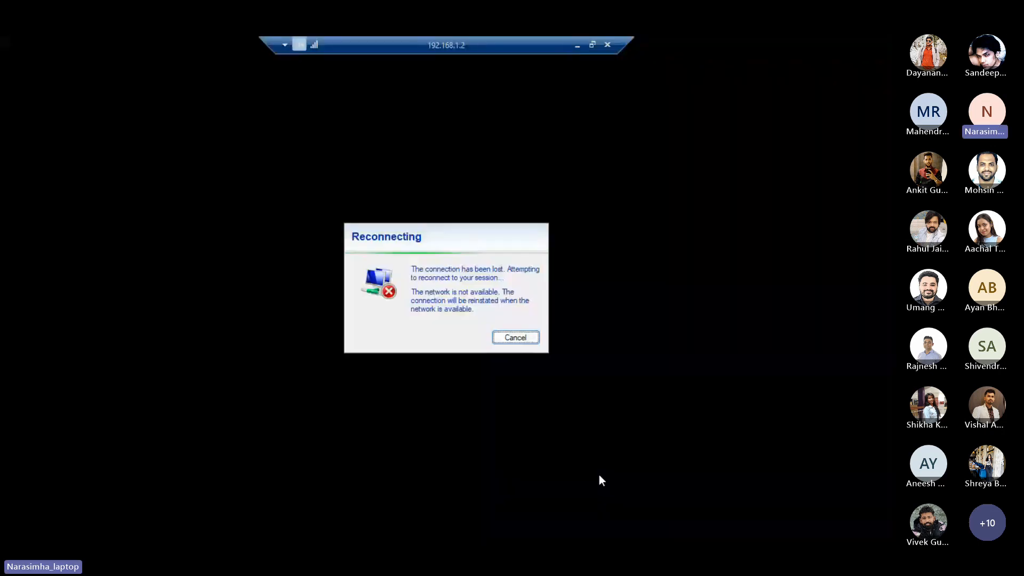
pyautogui.click(511, 336)
pyautogui.click(508, 335)
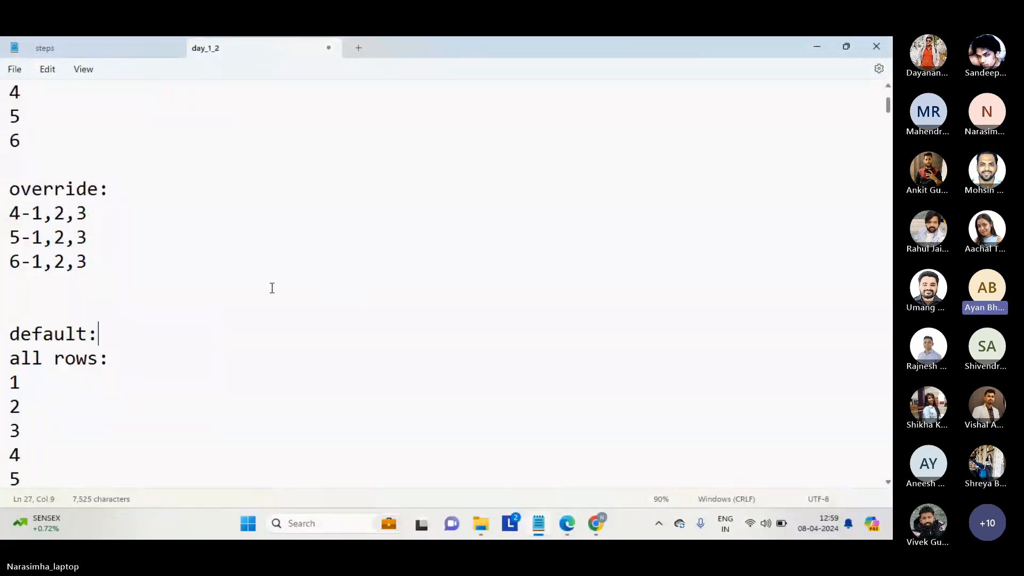
pyautogui.click(217, 291)
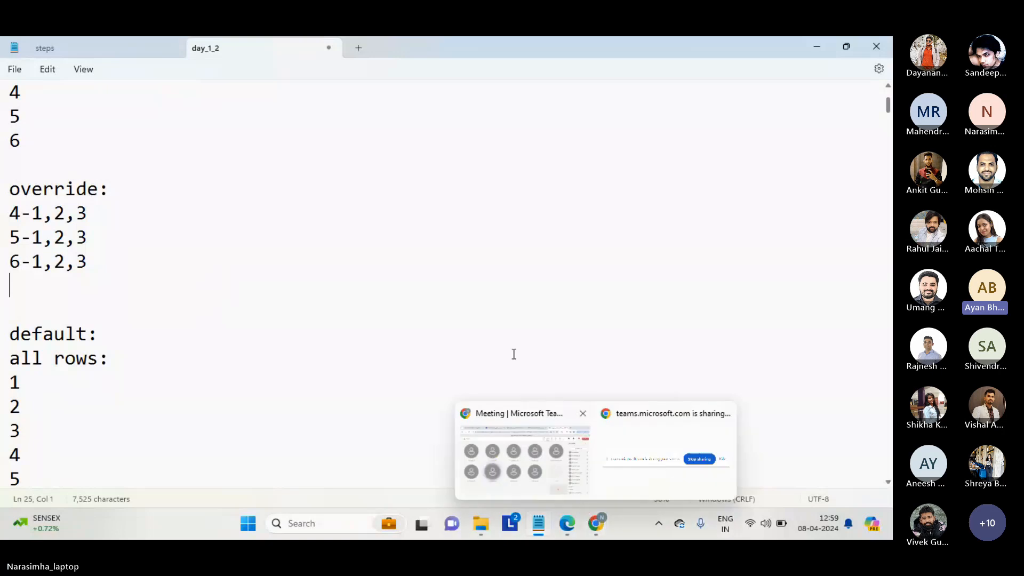
pyautogui.click(523, 339)
pyautogui.click(427, 302)
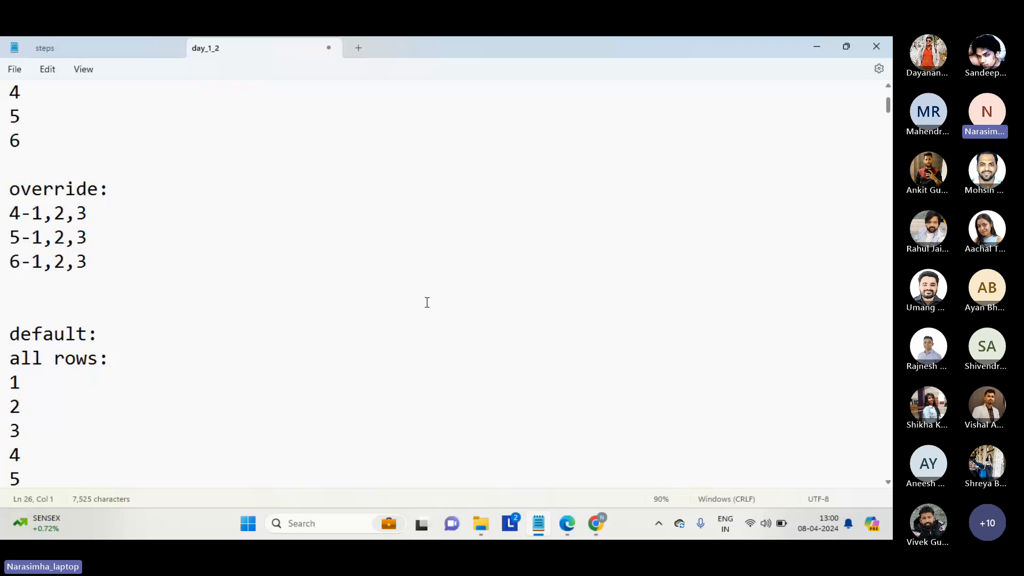
pyautogui.click(186, 289)
pyautogui.click(101, 302)
pyautogui.click(63, 283)
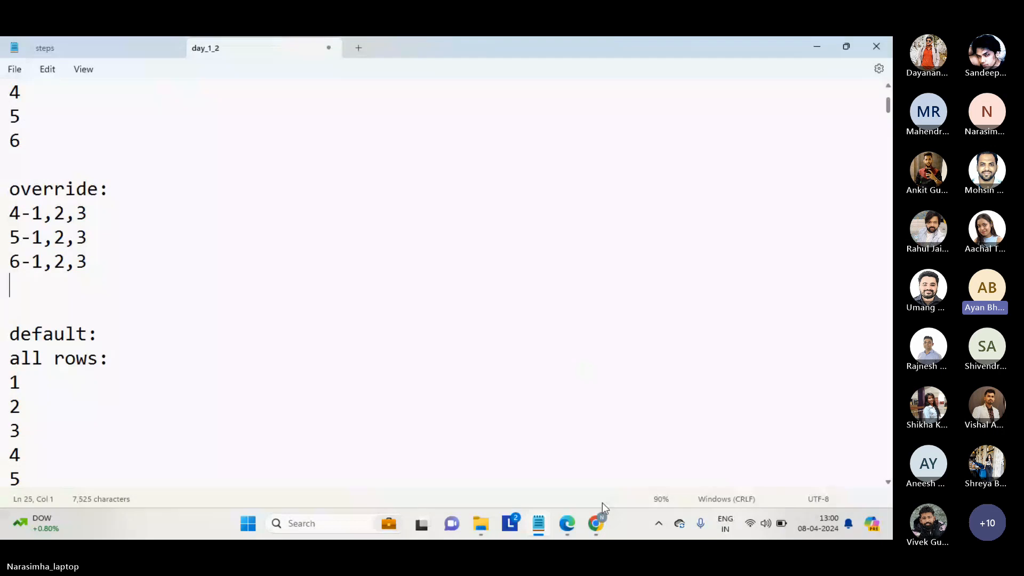
pyautogui.moveTo(598, 519)
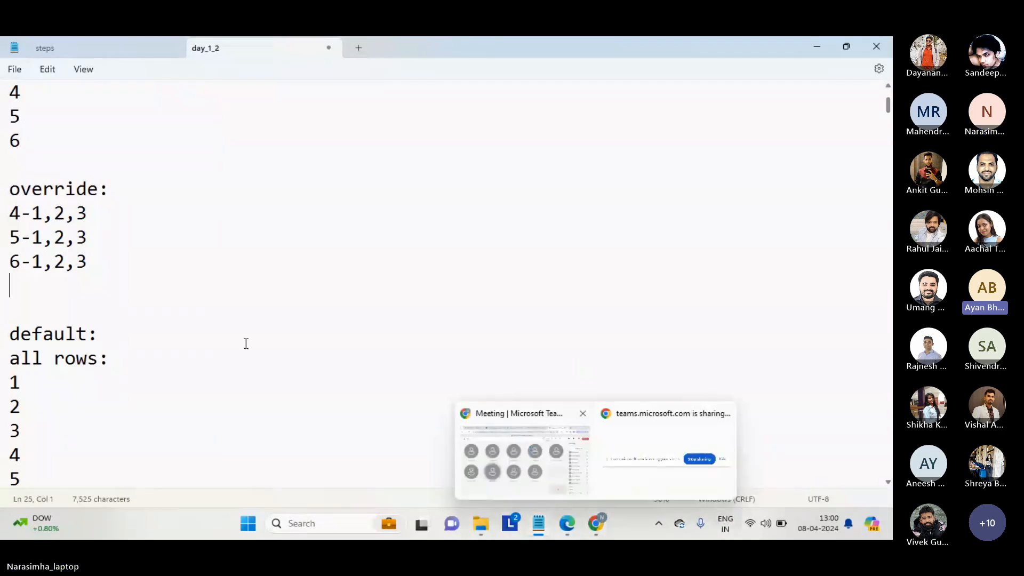
# Go over the run 2 override comparisons, highlighting the three lines together and the leading row number 6.
pyautogui.moveTo(97, 284); pyautogui.dragTo(1, 227)
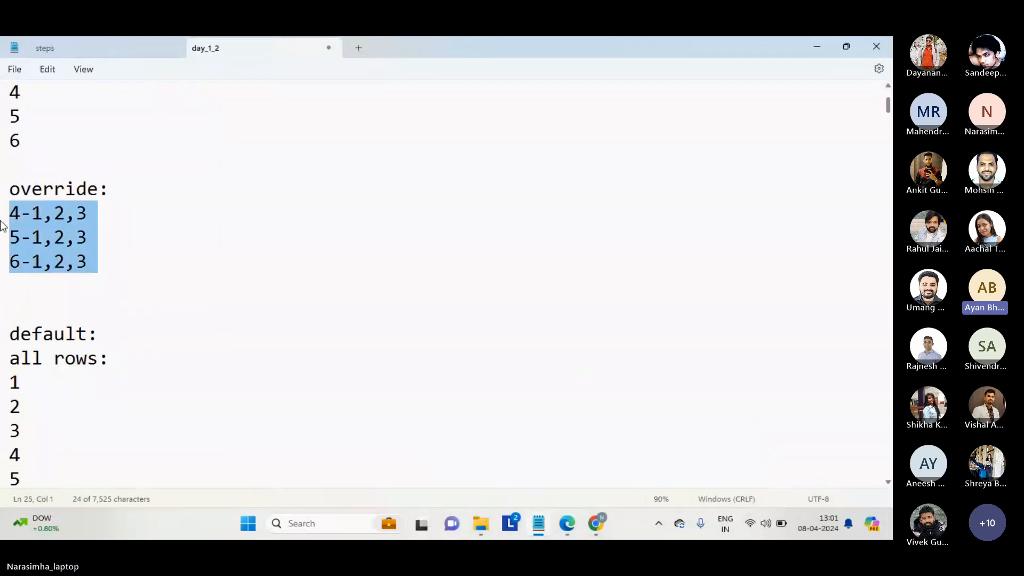
pyautogui.click(43, 288)
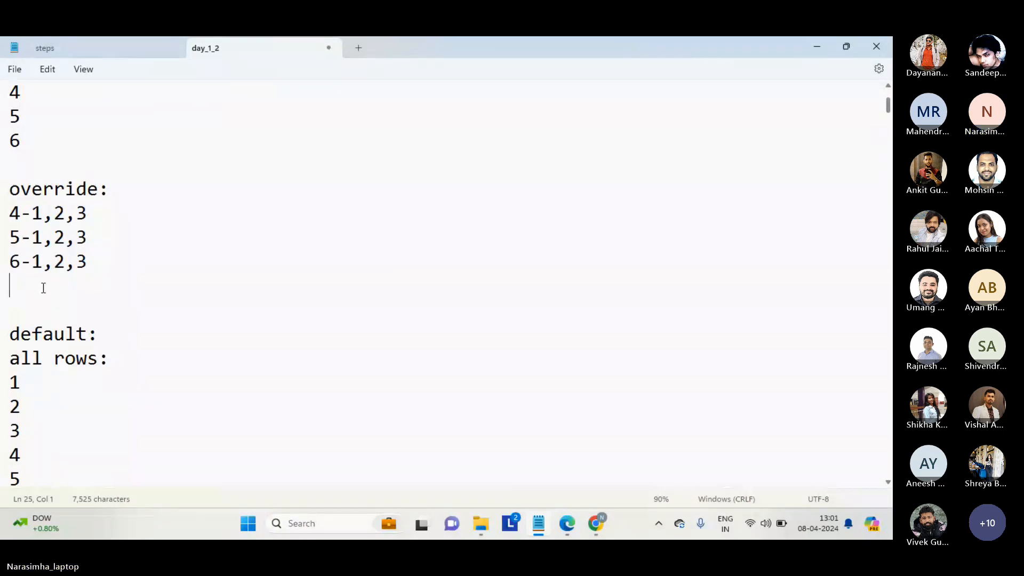
pyautogui.hotkey('shift', 'Up')
pyautogui.hotkey('shift', 'Up')
pyautogui.hotkey('shift', 'Up')
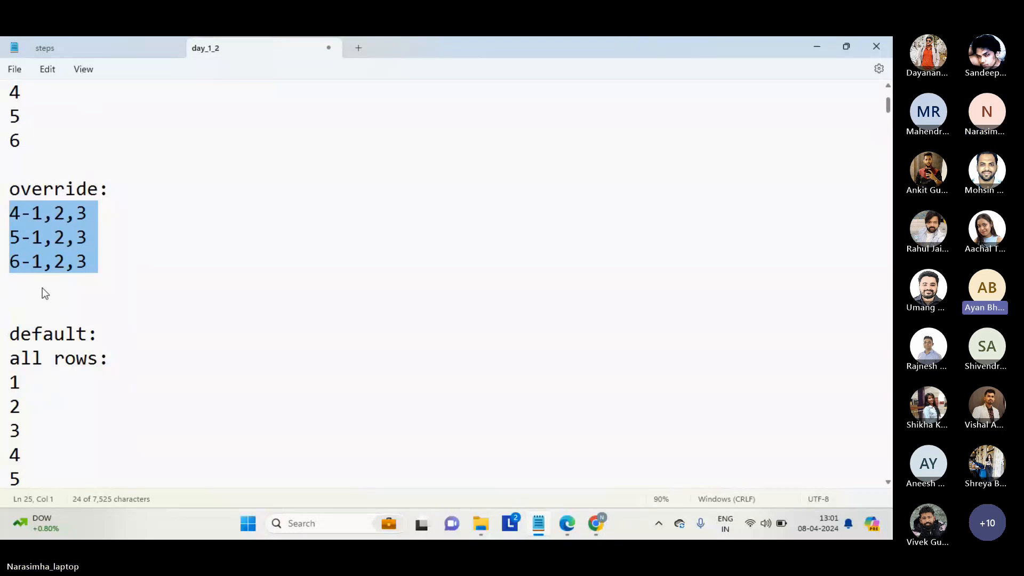
pyautogui.click(43, 293)
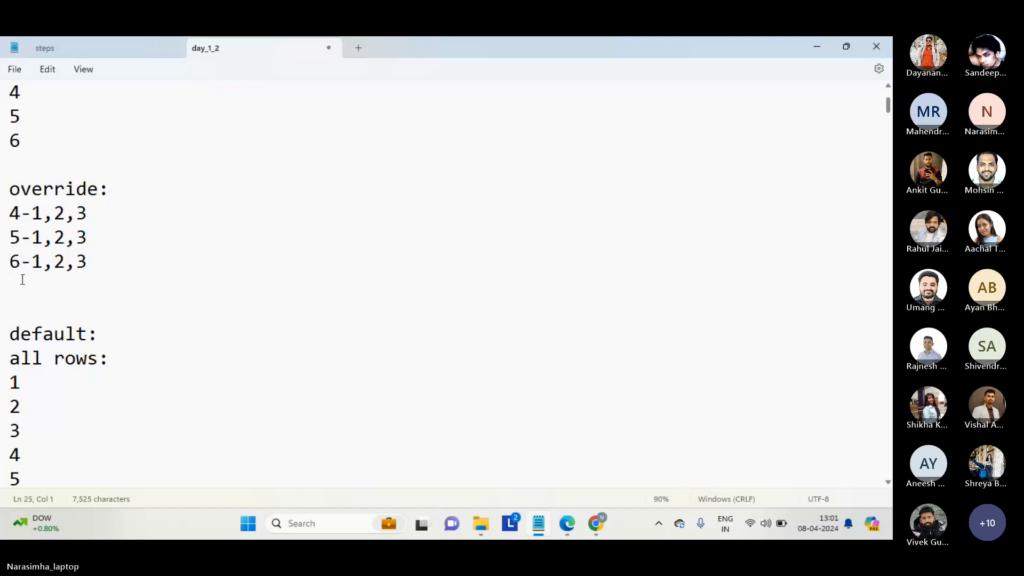
pyautogui.moveTo(21, 277); pyautogui.dragTo(4, 220)
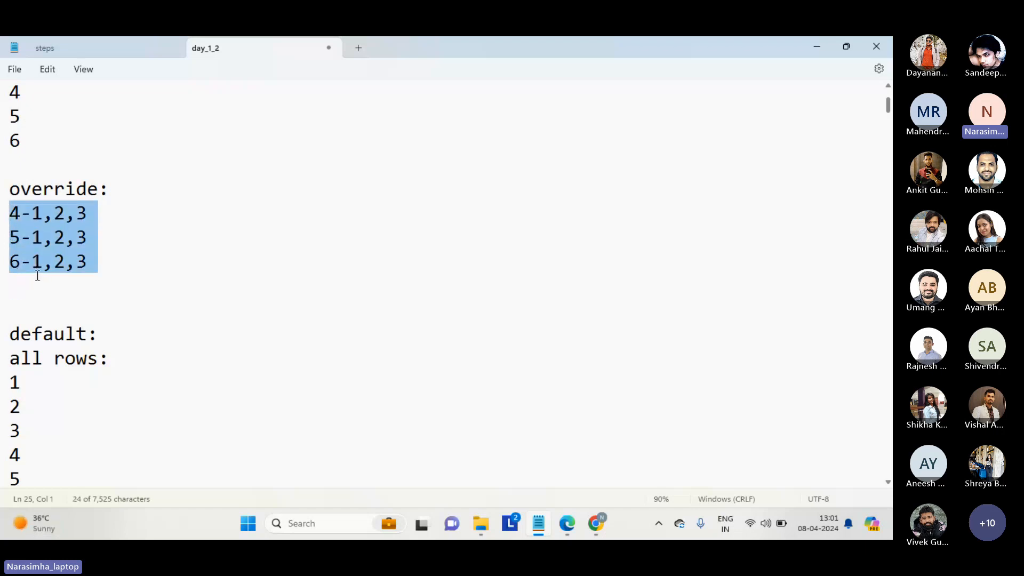
pyautogui.click(37, 276)
pyautogui.click(10, 214)
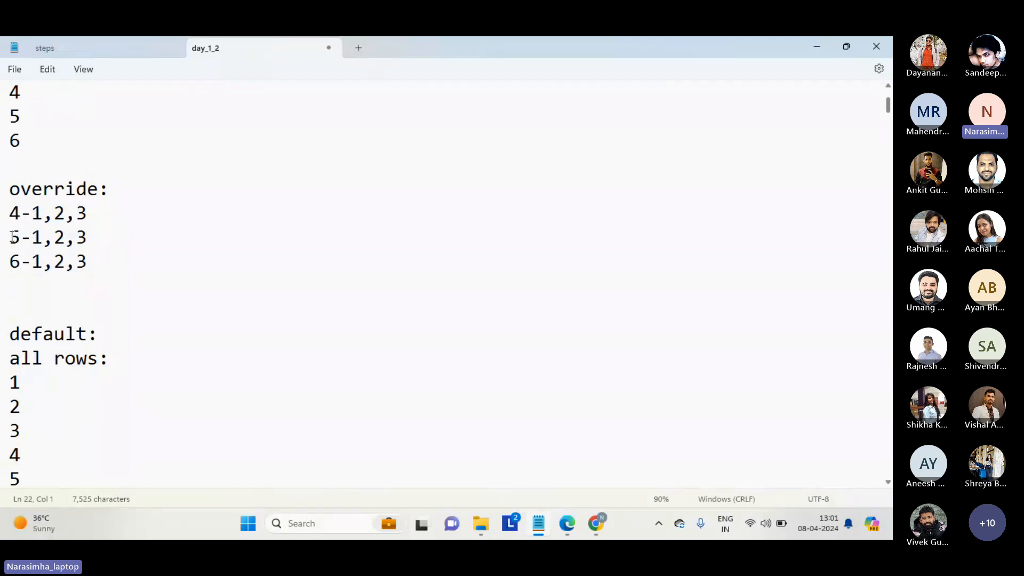
pyautogui.moveTo(10, 237); pyautogui.dragTo(27, 260)
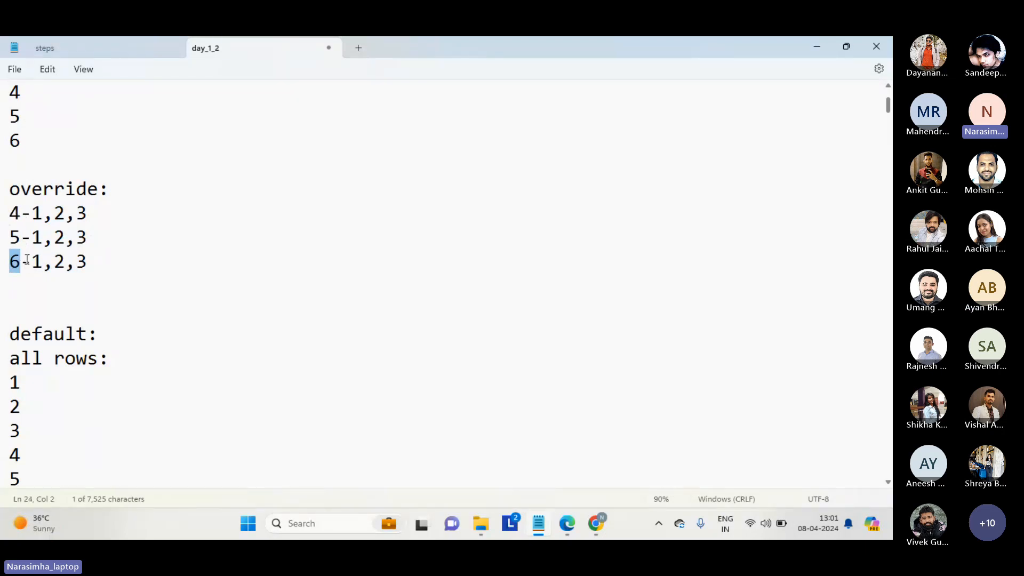
pyautogui.click(25, 260)
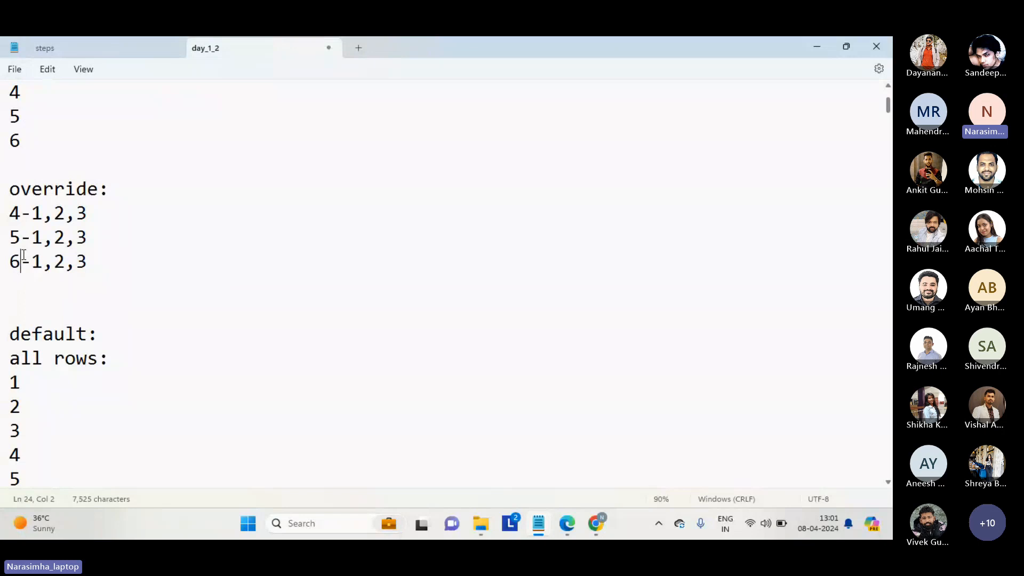
pyautogui.moveTo(19, 285); pyautogui.dragTo(3, 217)
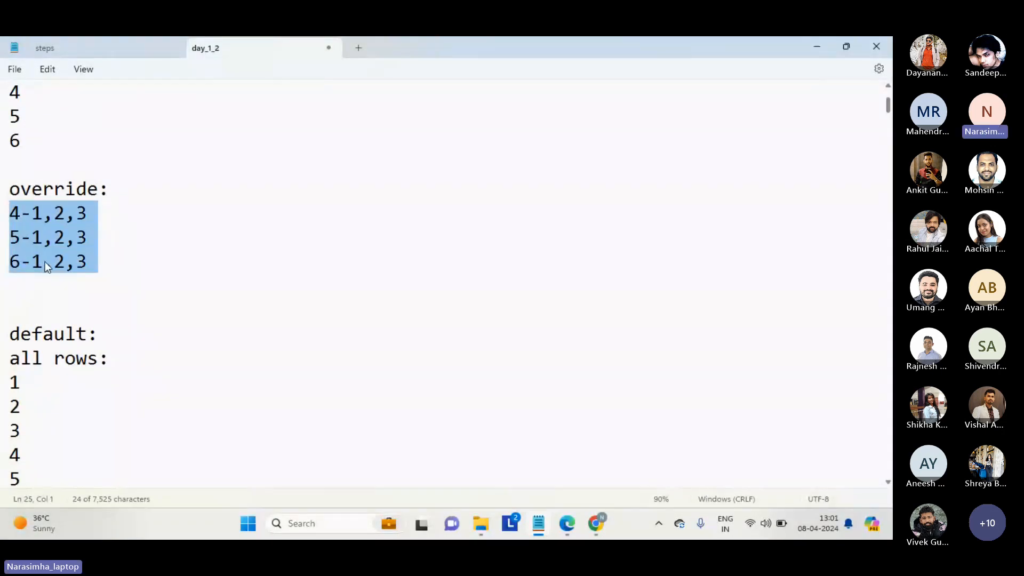
pyautogui.click(38, 278)
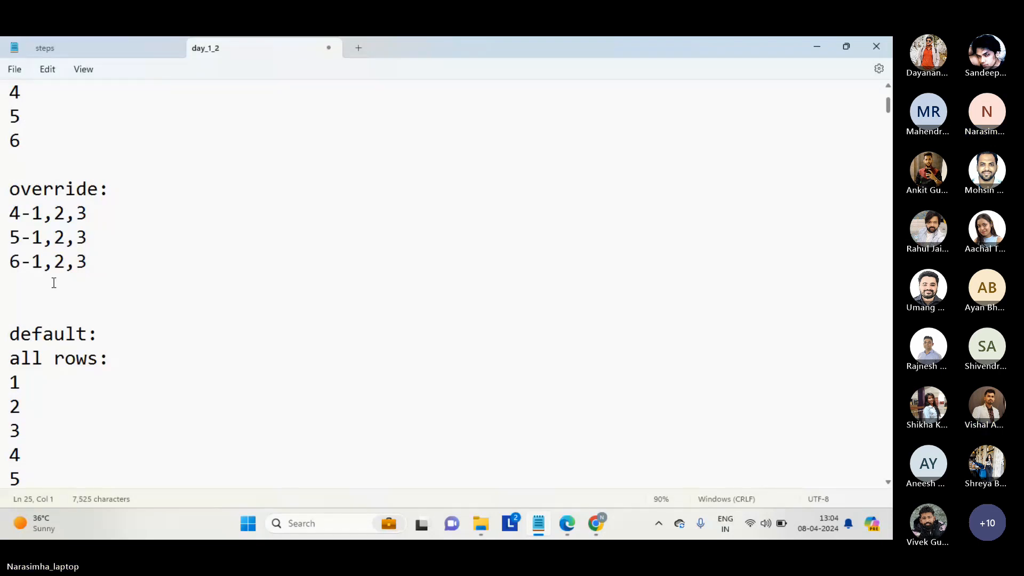
# After a blank line below the override comparisons, add two "10" lines with a tab-indented "match" between them.
pyautogui.press('Return')
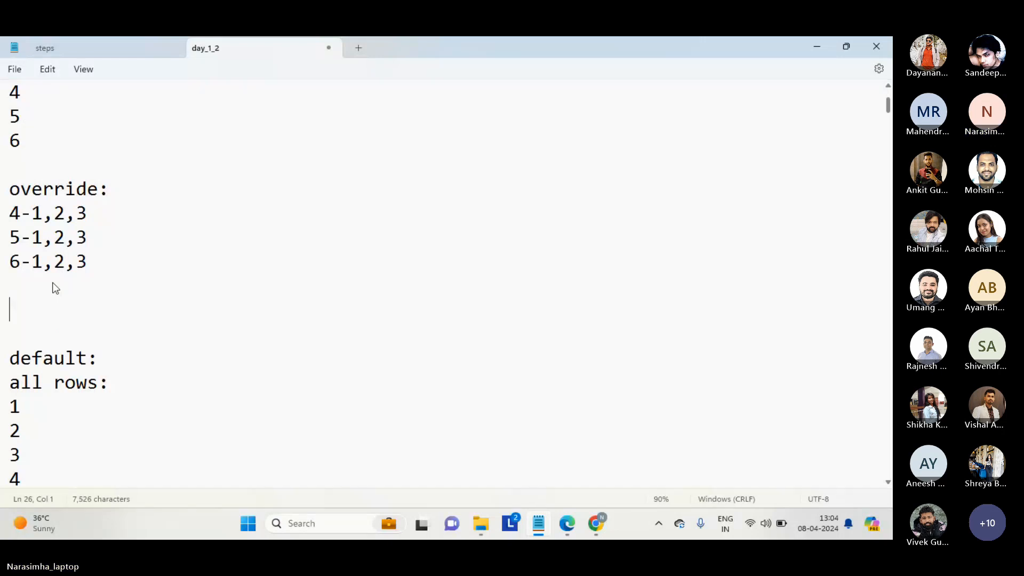
pyautogui.write('10')
pyautogui.press('Return')
pyautogui.write('10')
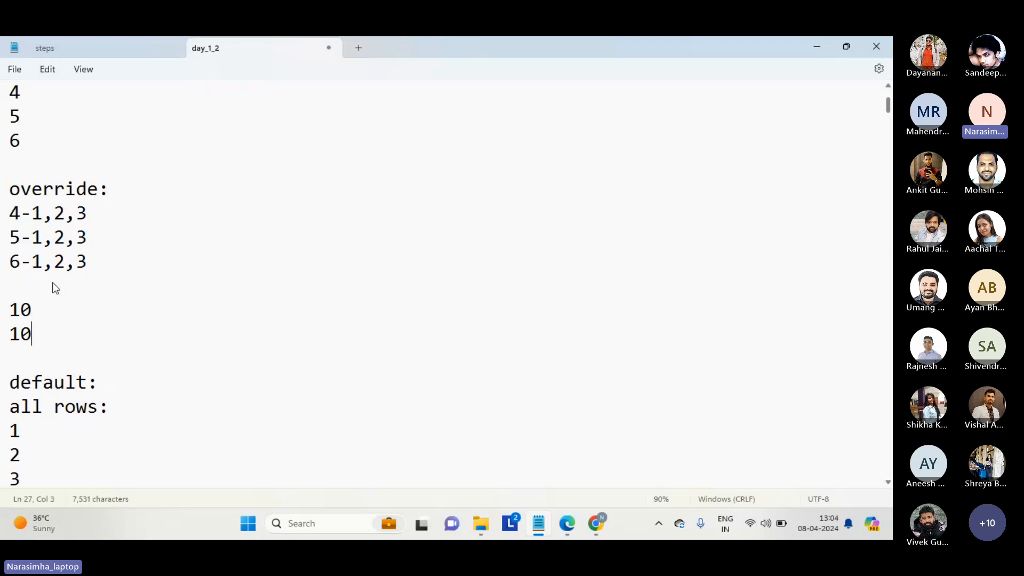
pyautogui.press('Up')
pyautogui.press('Return')
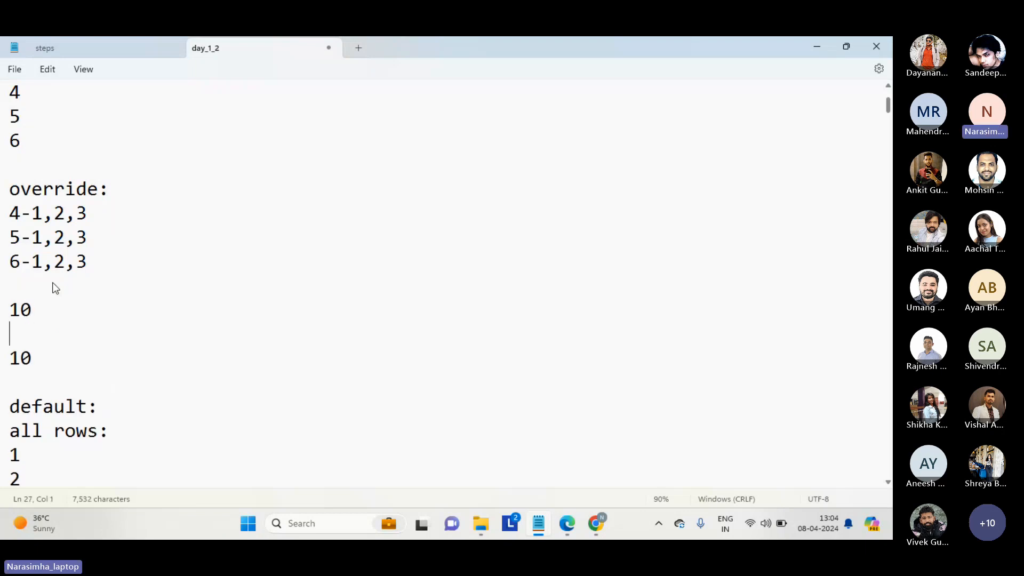
pyautogui.press('Tab')
pyautogui.write('match')
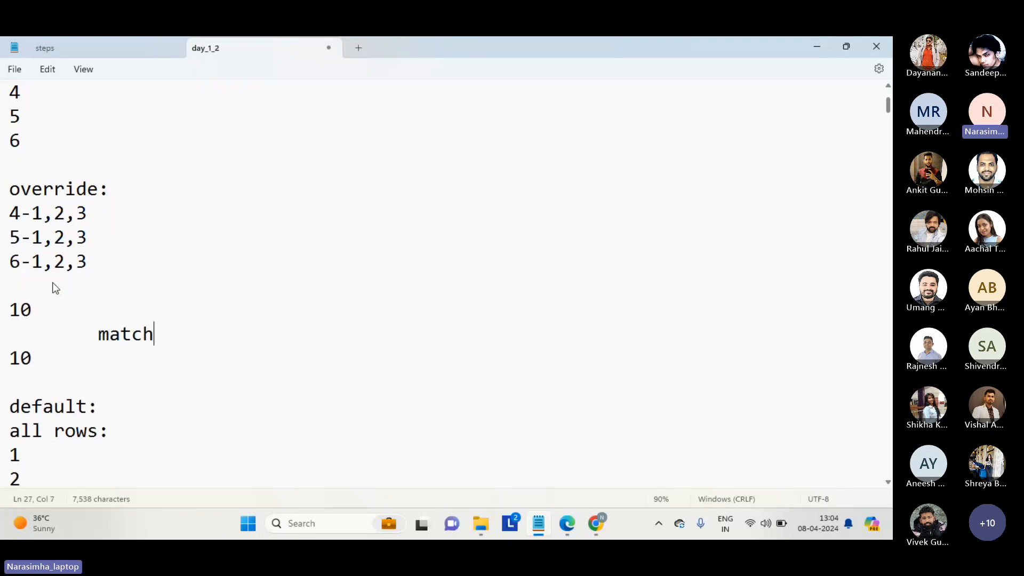
# Add a tab-indented "match" line under the second "10", followed by a new line.
pyautogui.press('Down')
pyautogui.press('Return')
pyautogui.press('Tab')
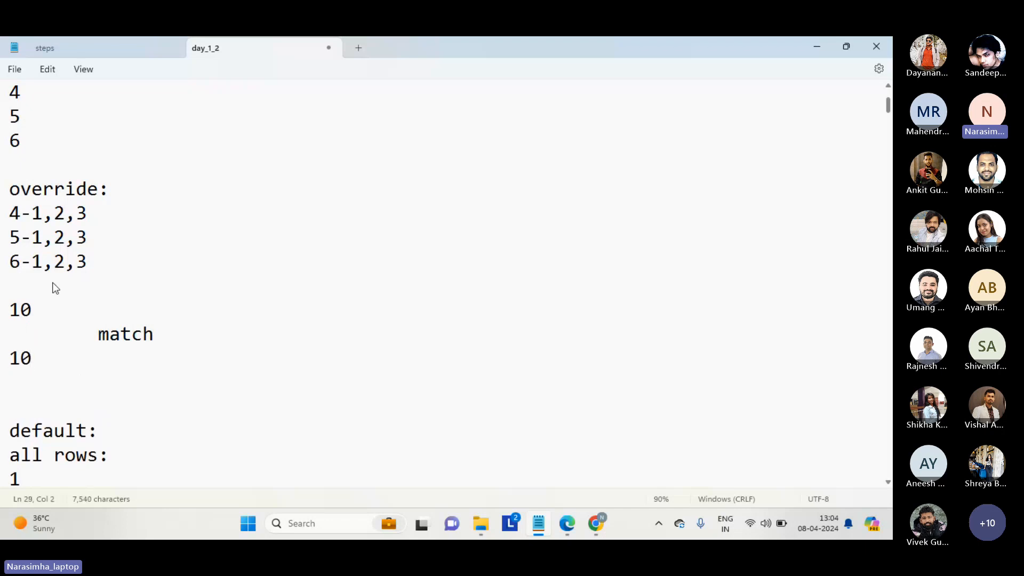
pyautogui.write('match')
pyautogui.press('Return')
pyautogui.write('co')
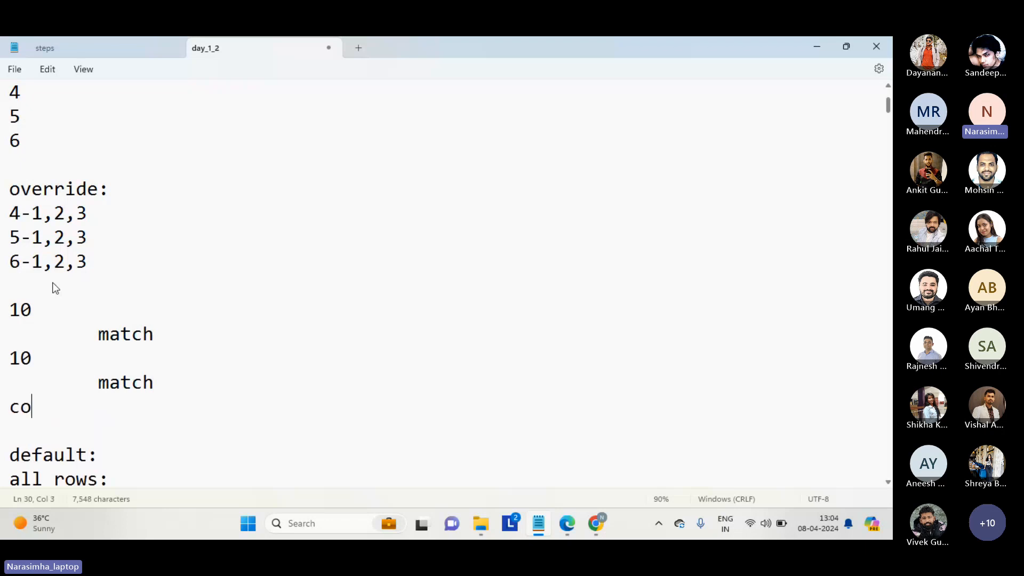
pyautogui.write('nsolida')
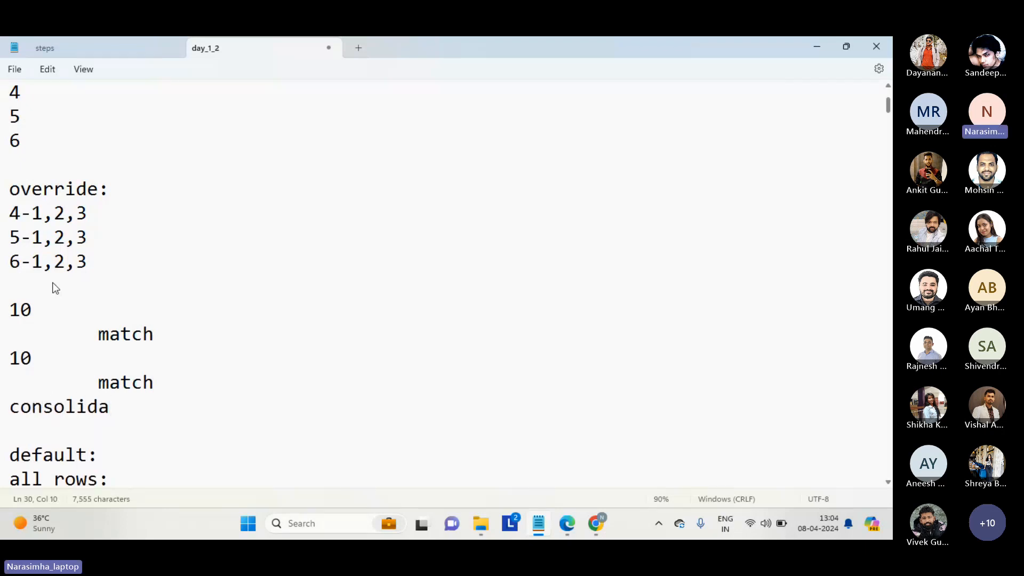
pyautogui.press('BackSpace')
pyautogui.press('BackSpace')
pyautogui.press('BackSpace')
pyautogui.press('BackSpace')
pyautogui.press('BackSpace')
pyautogui.press('BackSpace')
pyautogui.press('BackSpace')
pyautogui.press('BackSpace')
pyautogui.press('BackSpace')
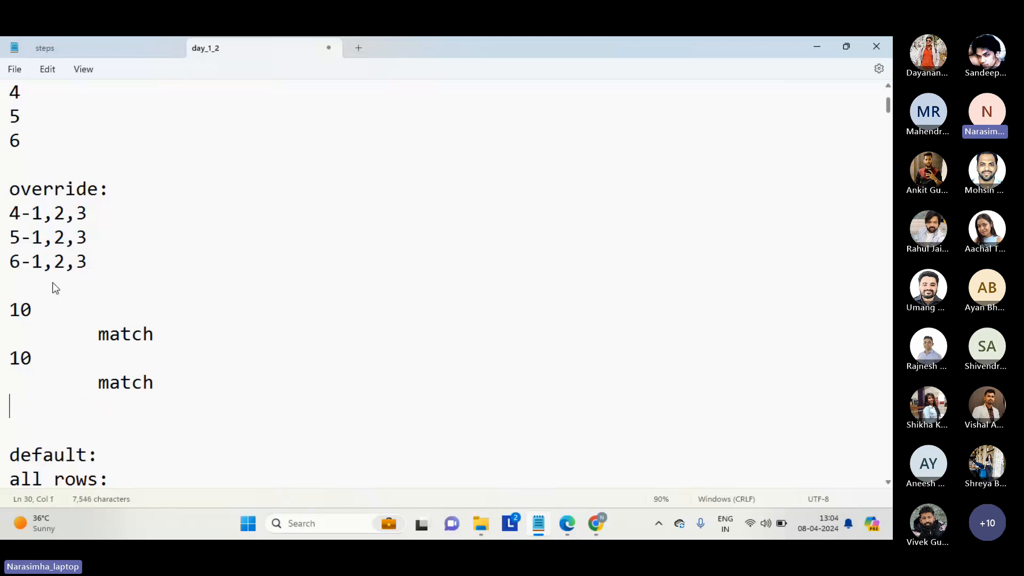
# Below the second "match" line, add a "combined:" heading followed by the line "20===============>".
pyautogui.write('combined')
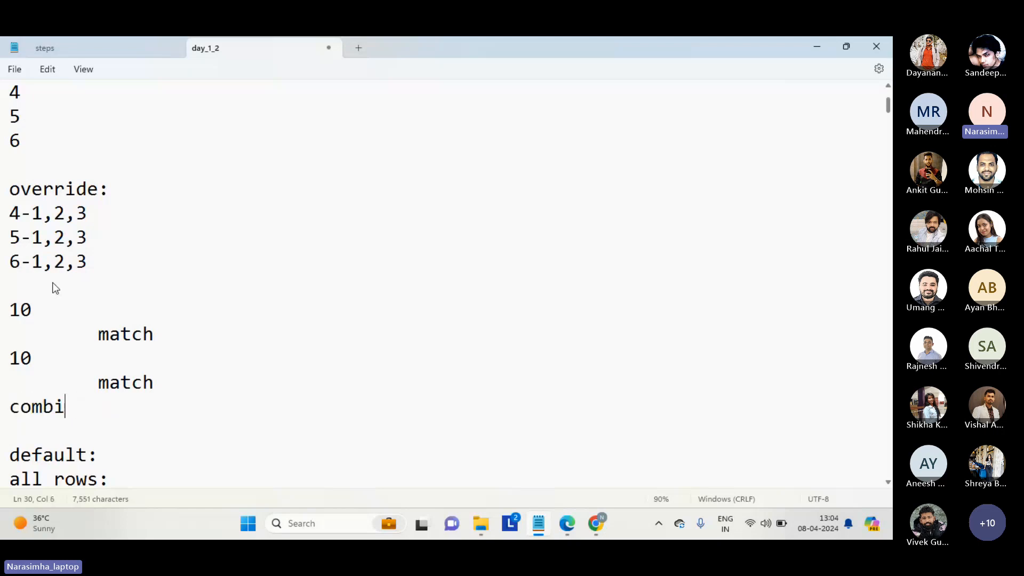
pyautogui.write(':')
pyautogui.press('Return')
pyautogui.doubleClick(132, 336)
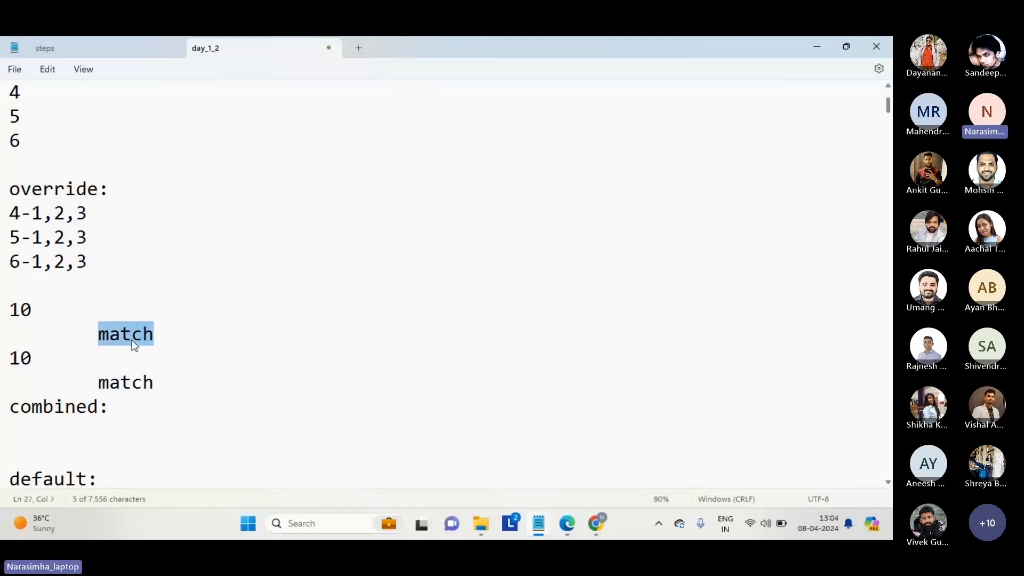
pyautogui.doubleClick(122, 384)
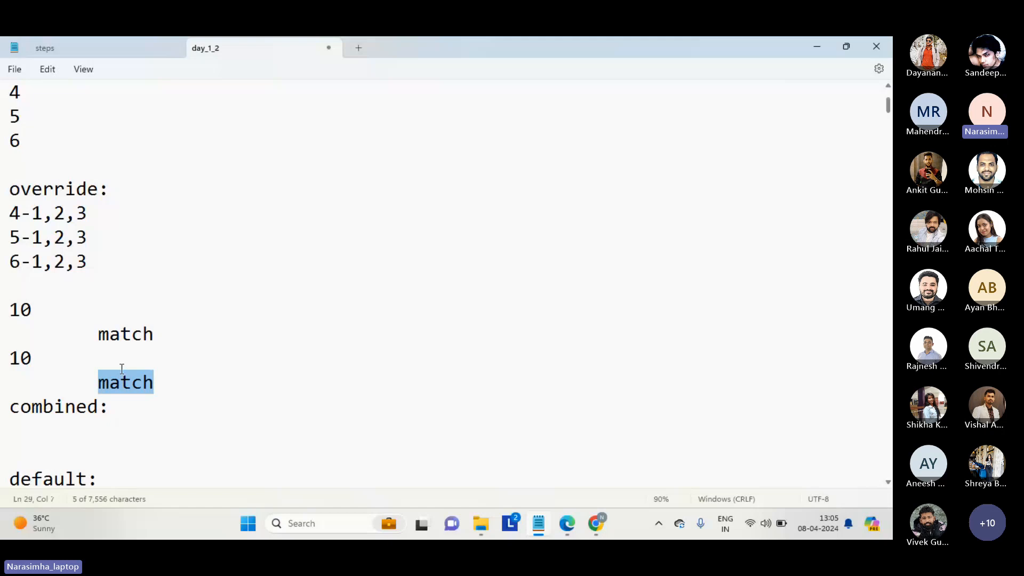
pyautogui.click(102, 425)
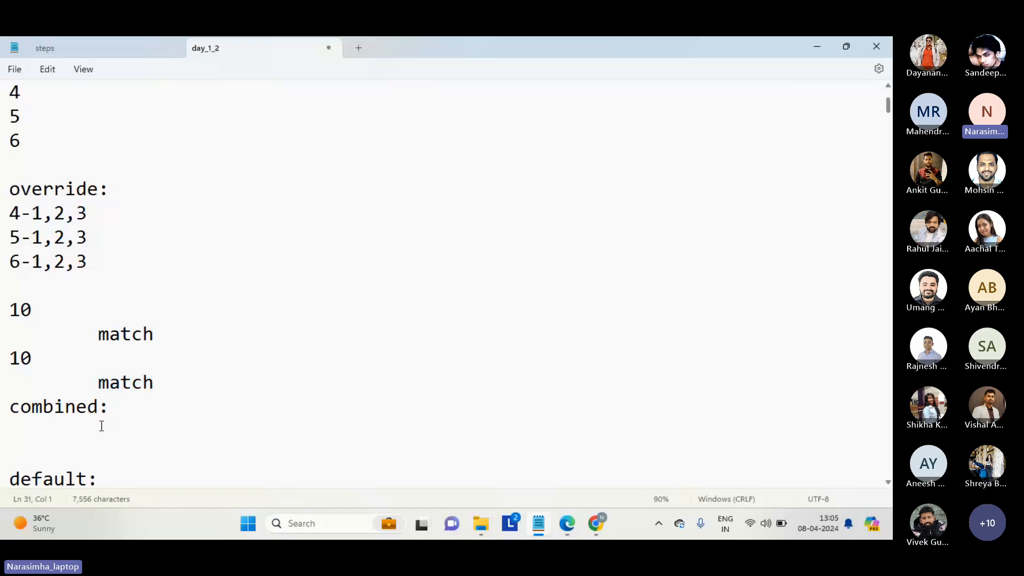
pyautogui.write('20===============>')
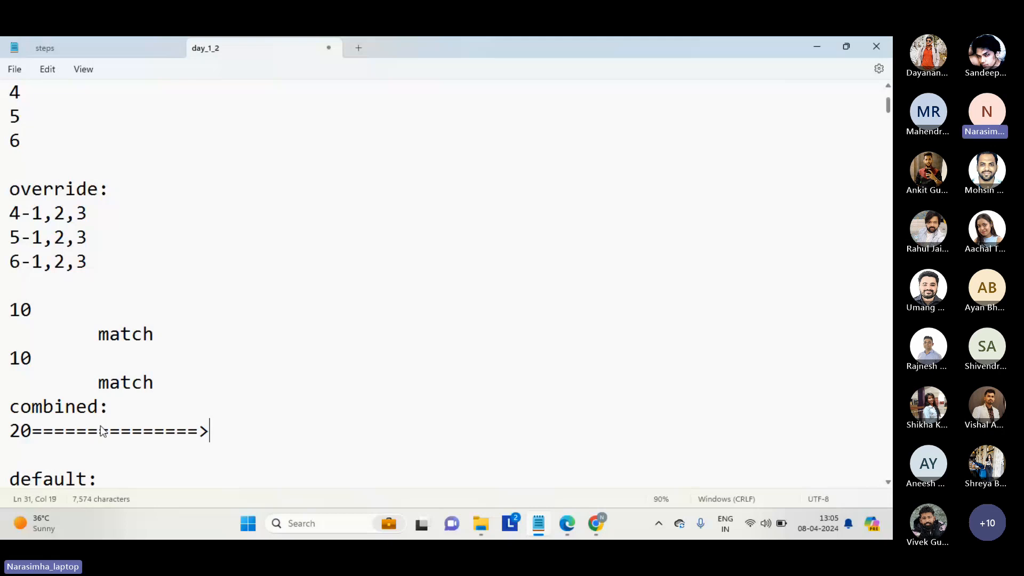
# After a blank line below the combined "20" arrow line, add the line "index.." followed by a new line.
pyautogui.doubleClick(122, 334)
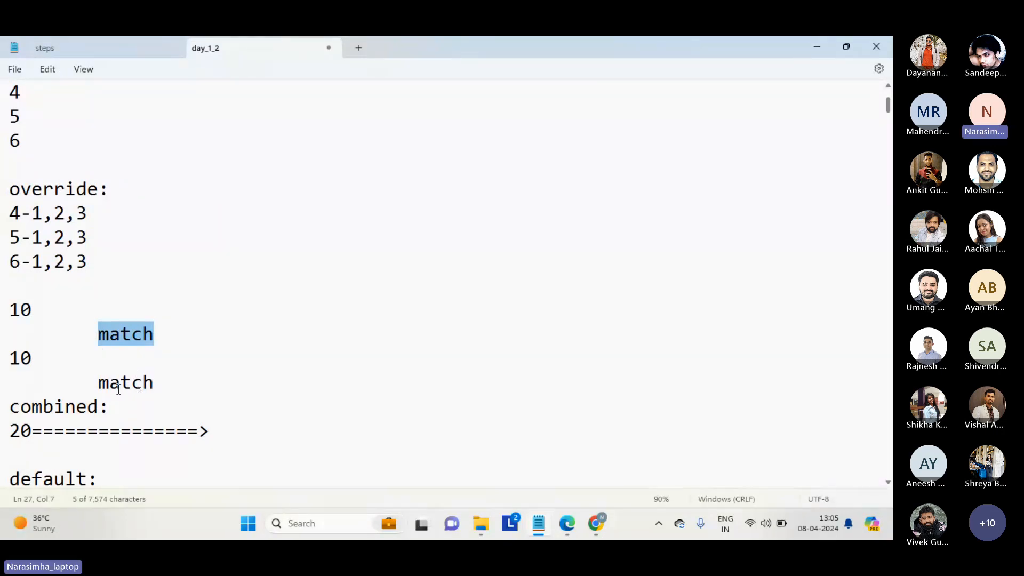
pyautogui.click(110, 451)
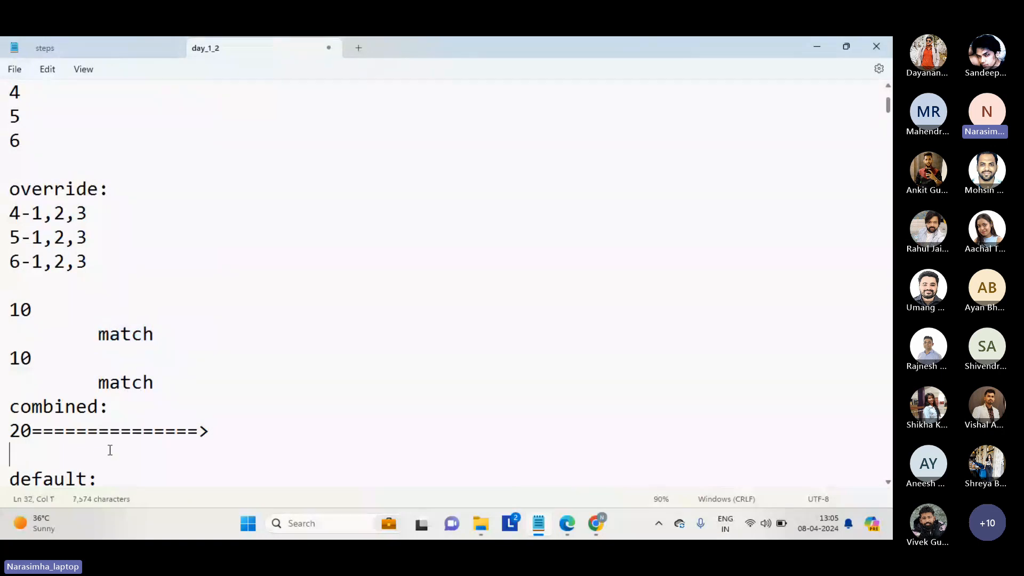
pyautogui.press('Return')
pyautogui.write('in')
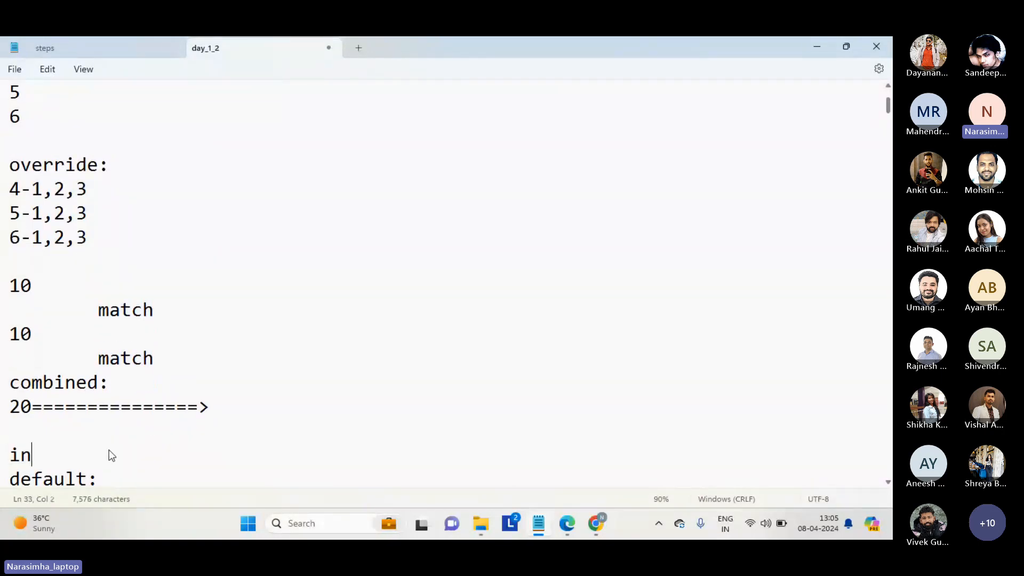
pyautogui.write('dex..')
pyautogui.press('Return')
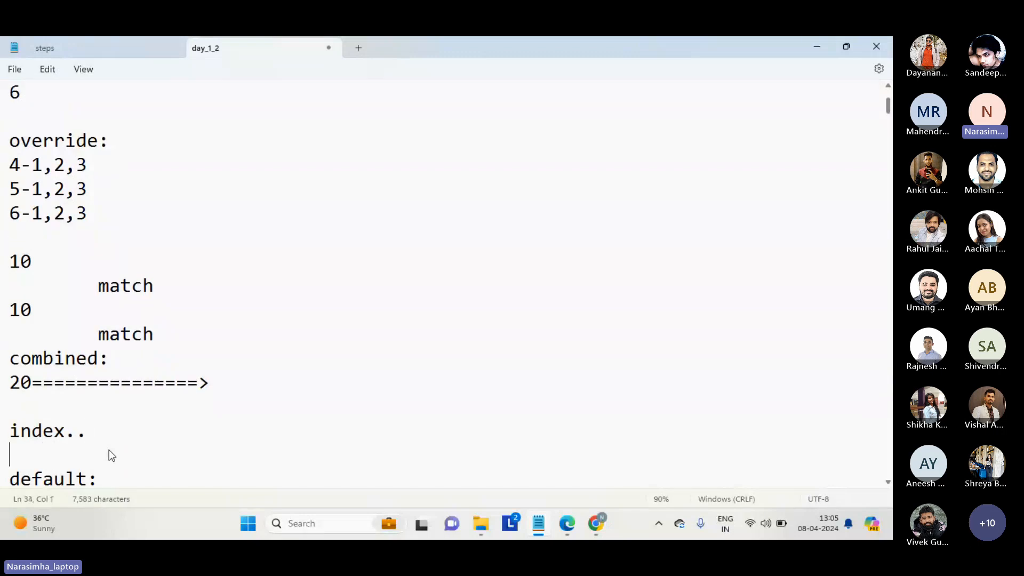
# Go over the separate and combined batches, highlighting the first "match" and the "index.." line.
pyautogui.doubleClick(131, 294)
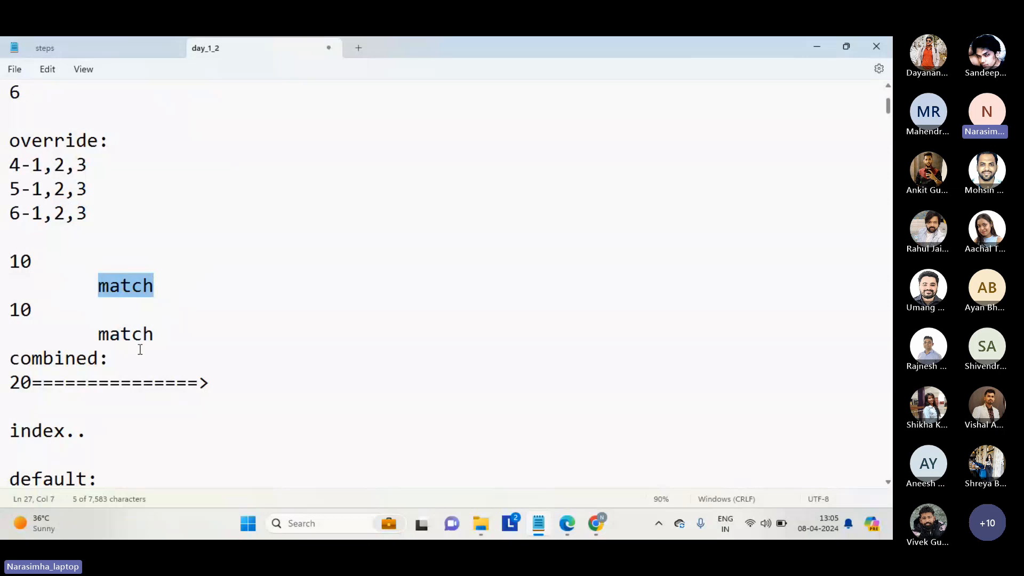
pyautogui.doubleClick(45, 433)
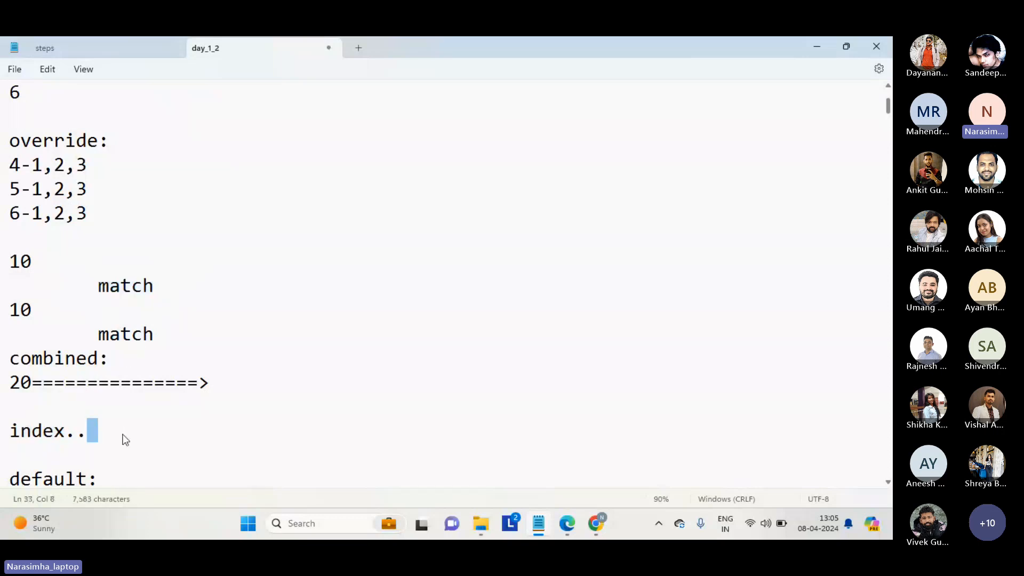
pyautogui.tripleClick(124, 434)
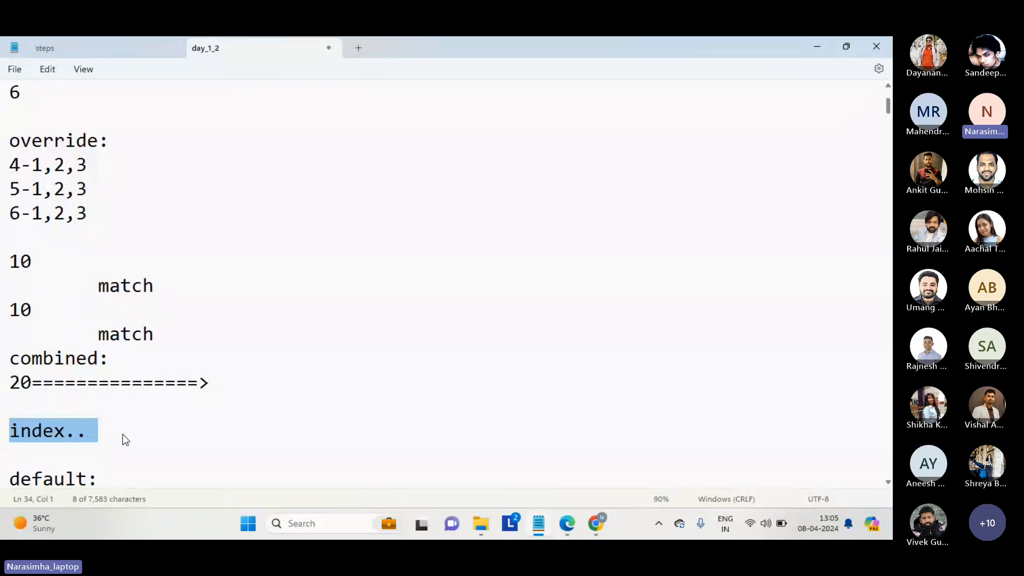
pyautogui.click(125, 440)
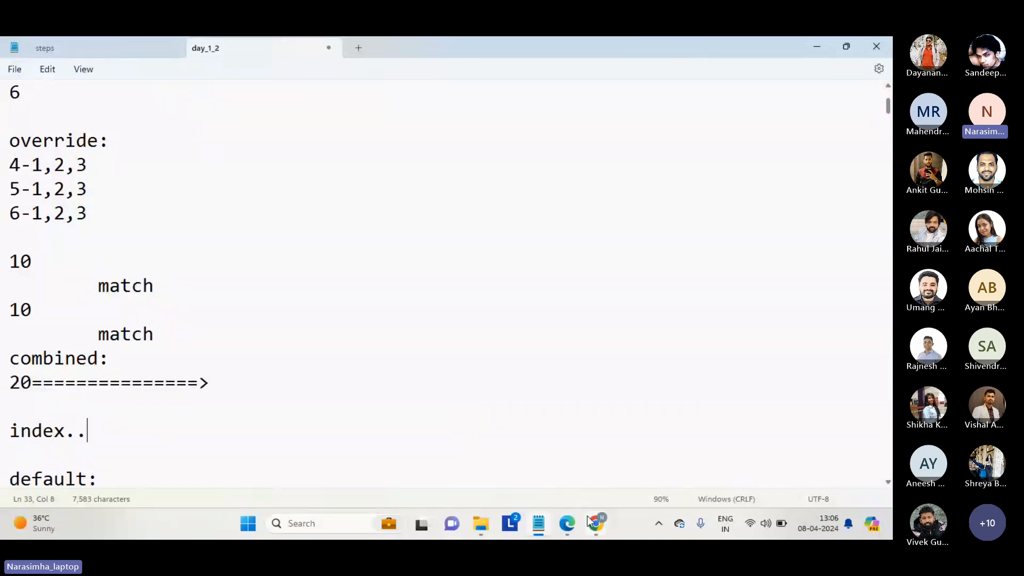
# Switch to the Microsoft Teams meeting in Chrome and look through the participants list.
pyautogui.moveTo(592, 522)
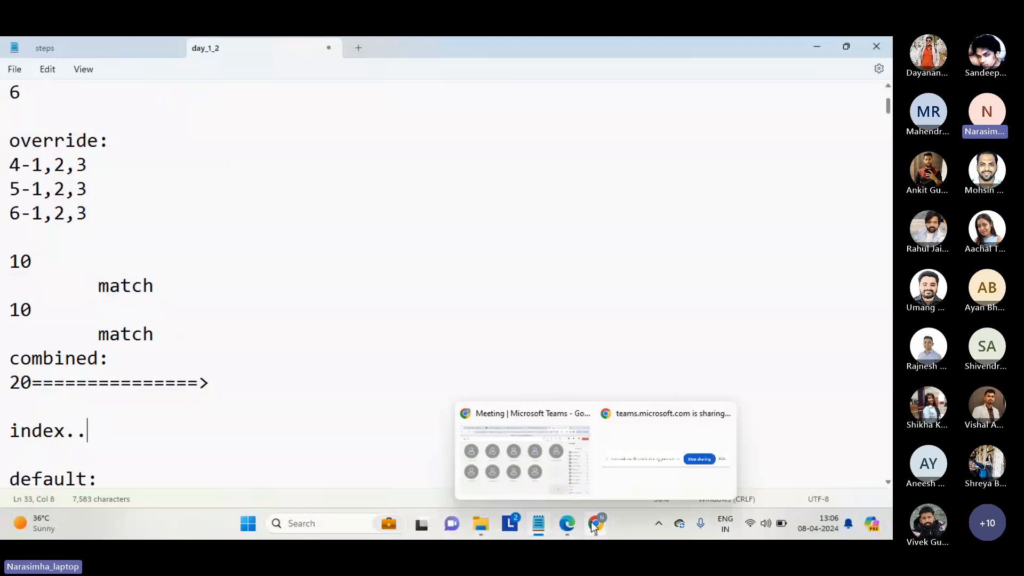
pyautogui.click(559, 468)
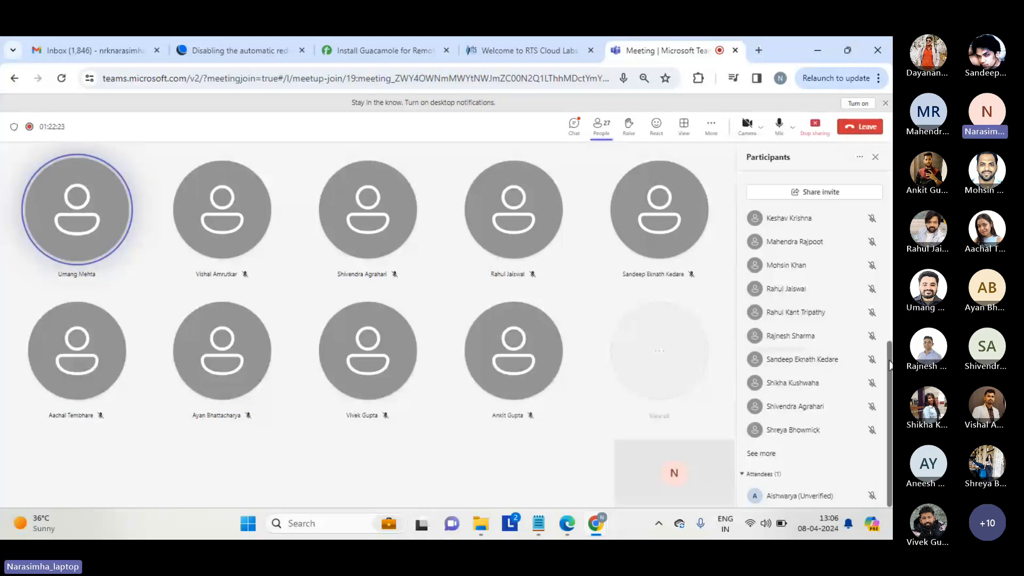
pyautogui.moveTo(890, 365); pyautogui.dragTo(890, 388)
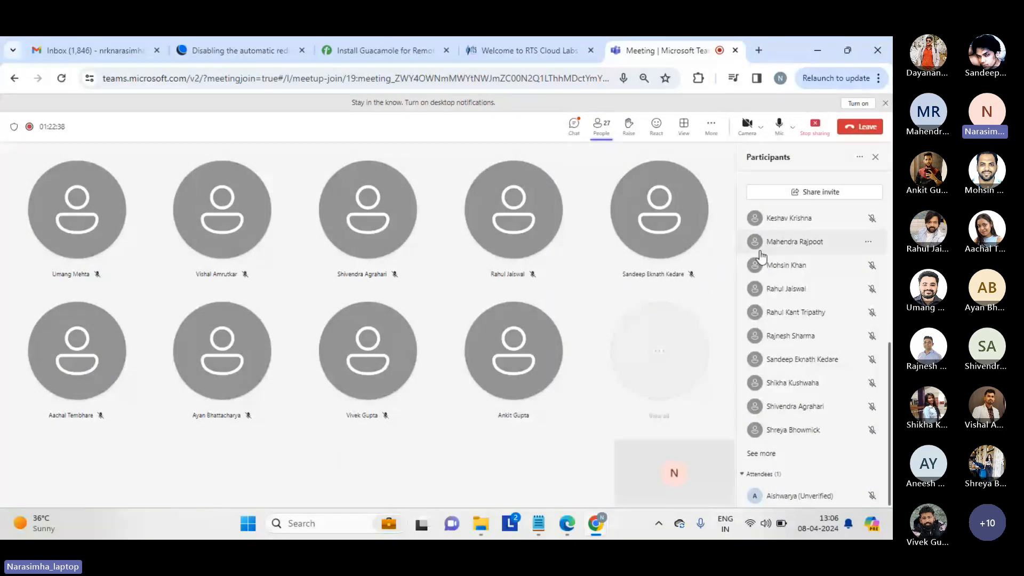
# Open the meeting chat to check its messages, and stop sharing the screen.
pyautogui.click(575, 130)
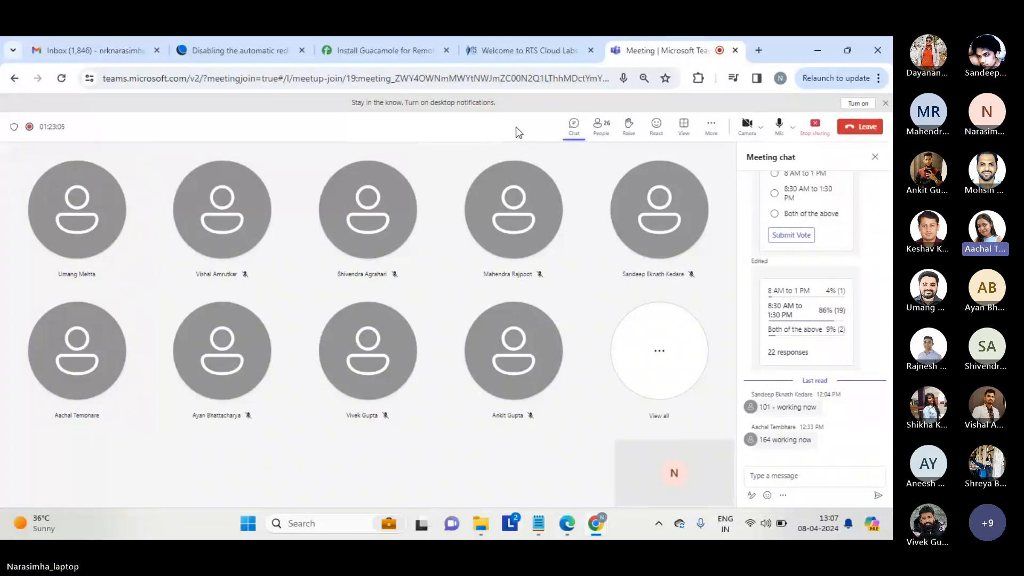
pyautogui.click(816, 128)
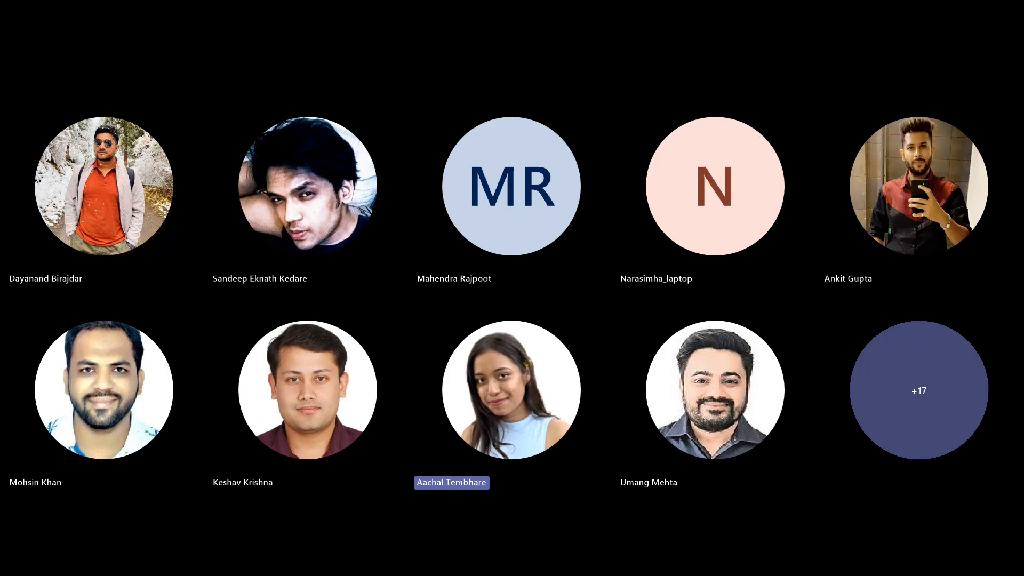